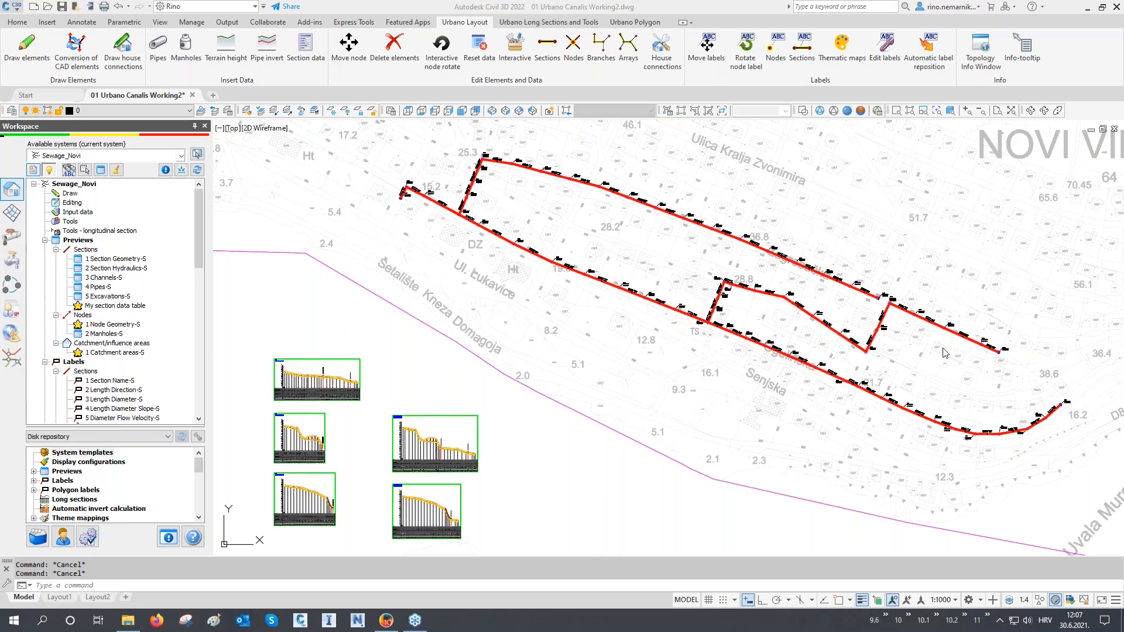
- Bring the Civil 3D drawing forward and frame the whole pipe network
click(735, 318)
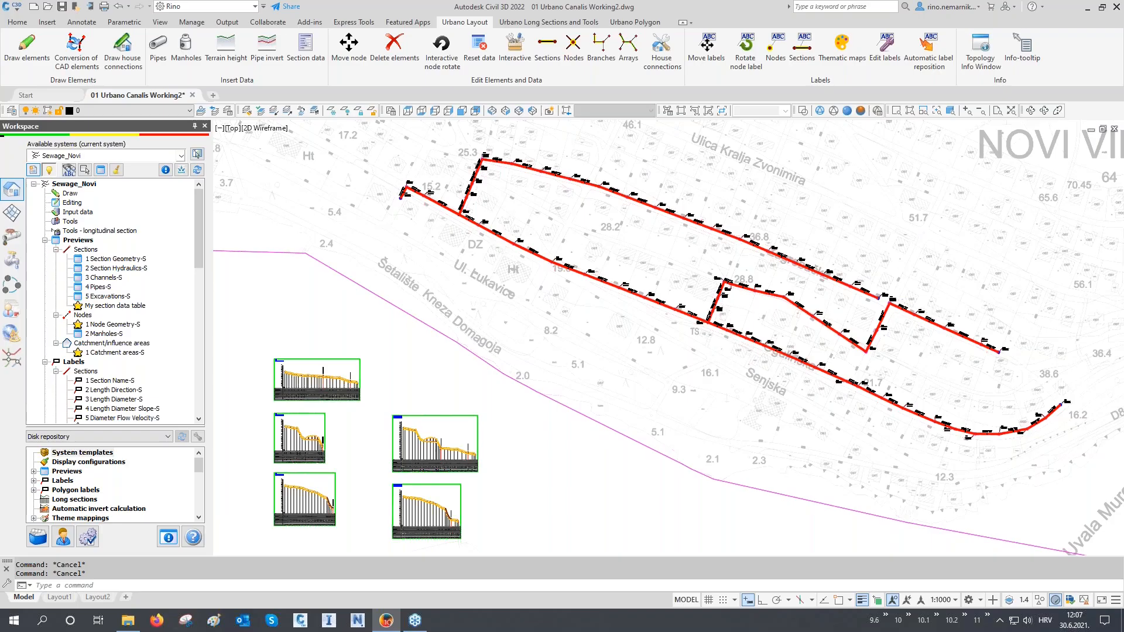
scroll(673, 269, up, 8)
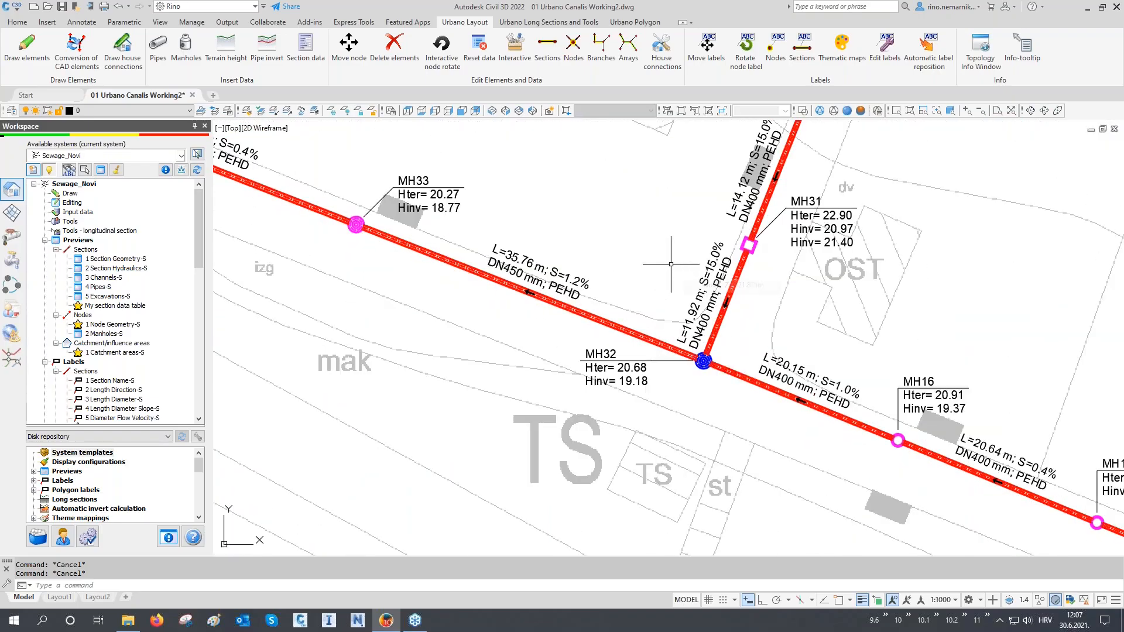
scroll(671, 264, down, 10)
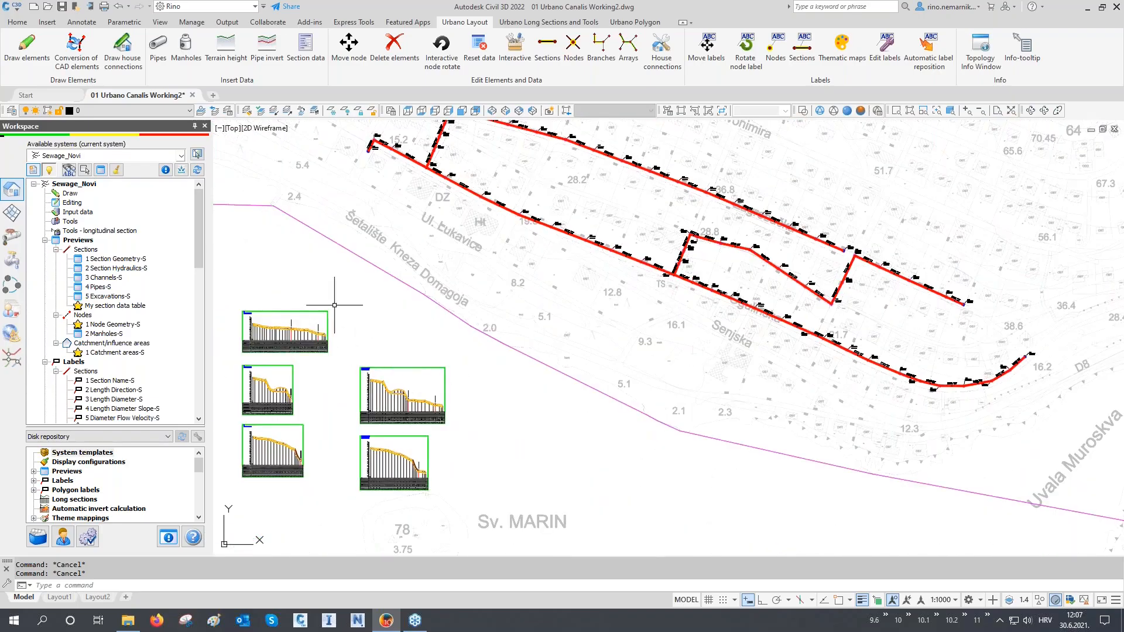
scroll(250, 327, up, 6)
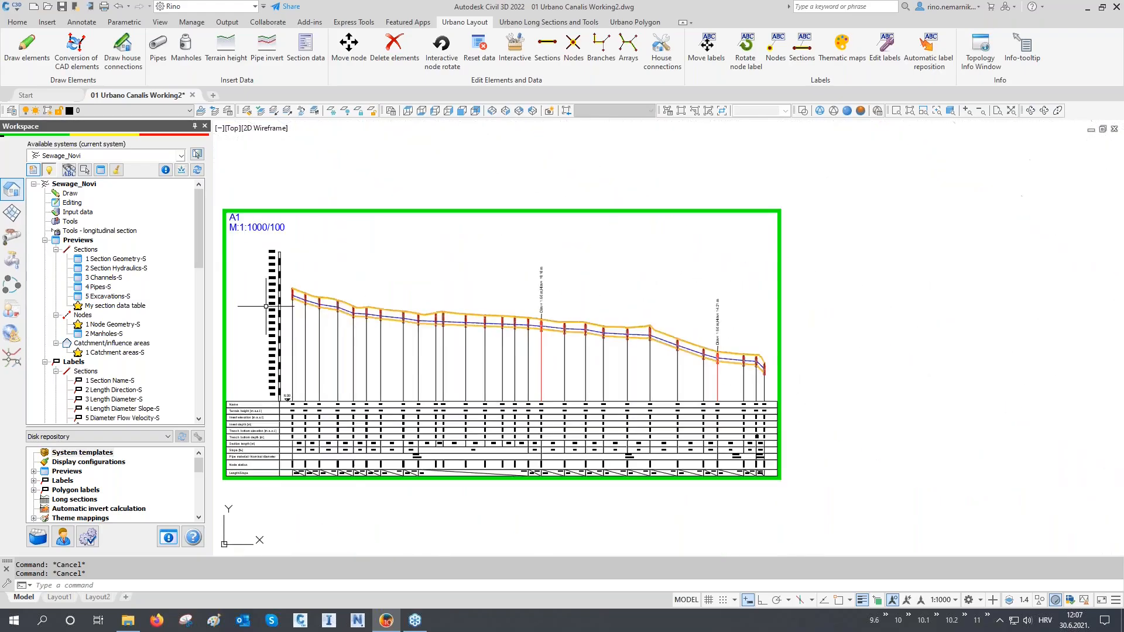
scroll(266, 306, up, 5)
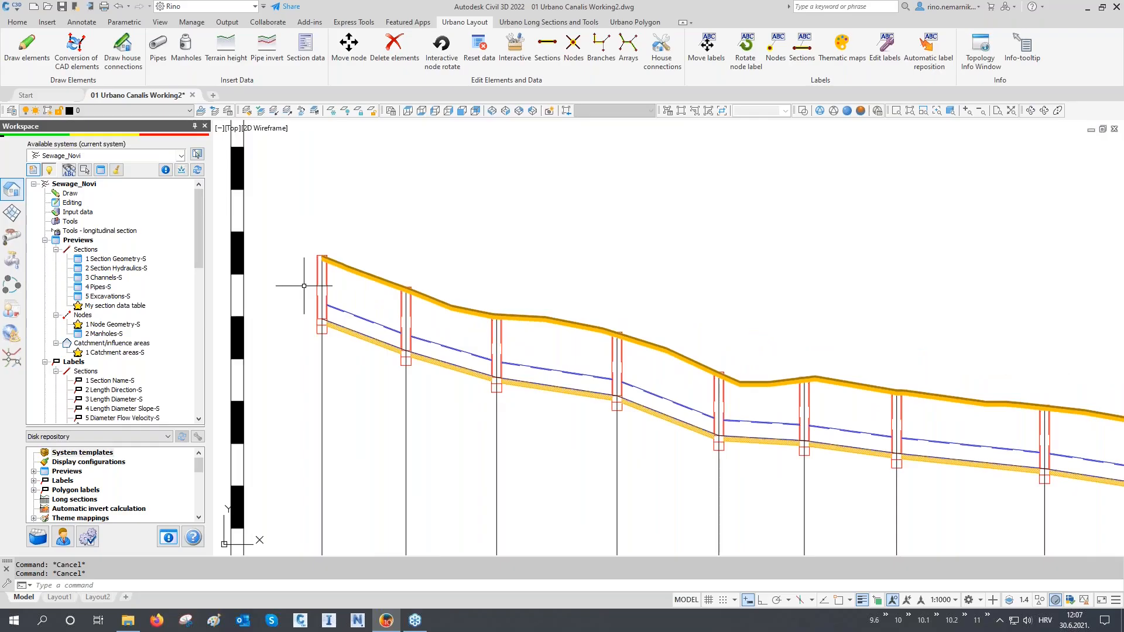
scroll(304, 286, down, 6)
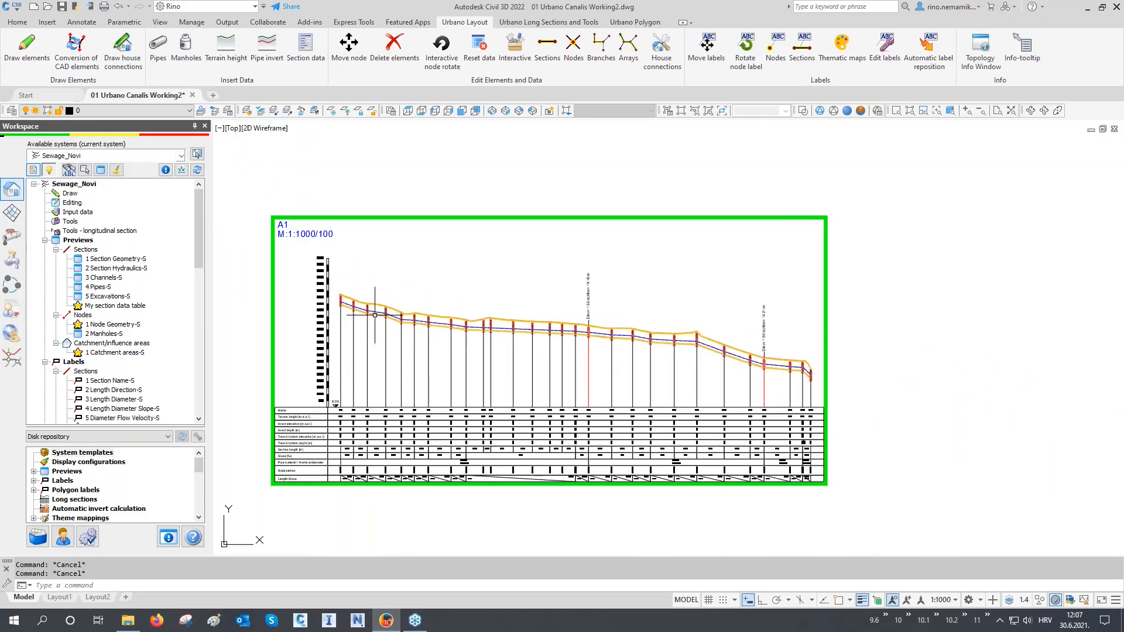
scroll(361, 314, up, 6)
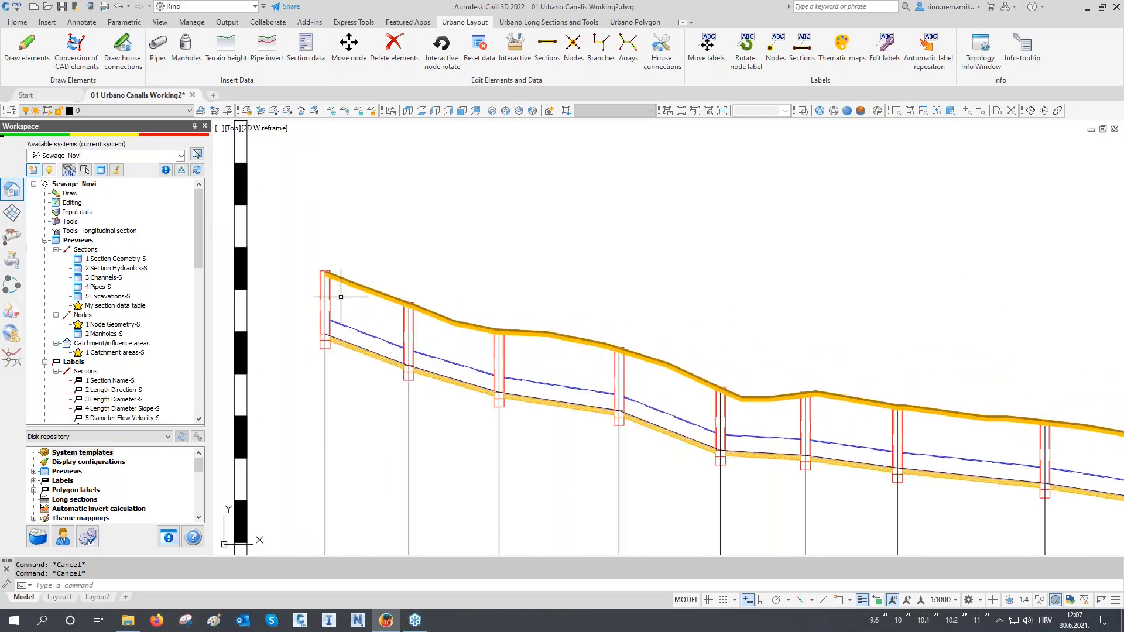
scroll(341, 297, up, 2)
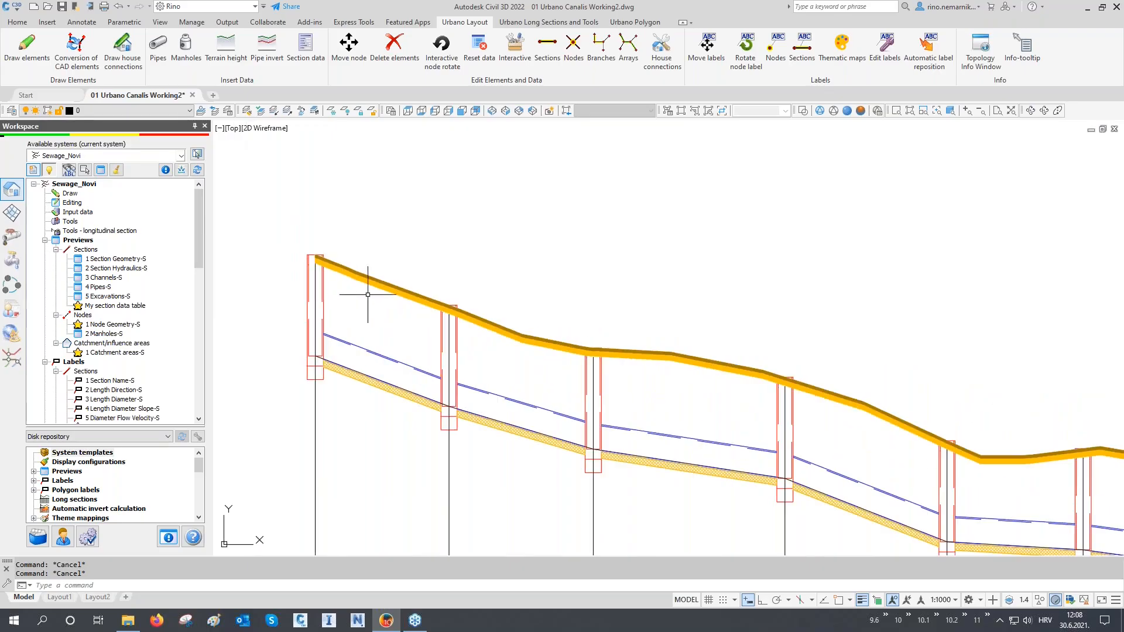
scroll(381, 312, down, 8)
scroll(381, 312, down, 8)
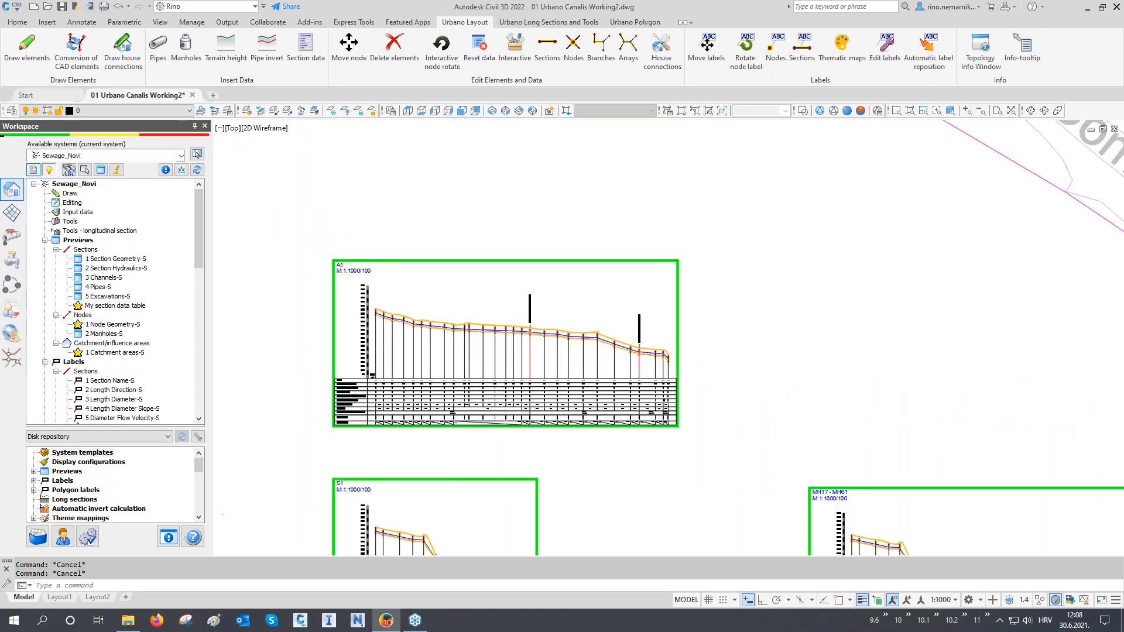
middle_drag(383, 321, 286, 373)
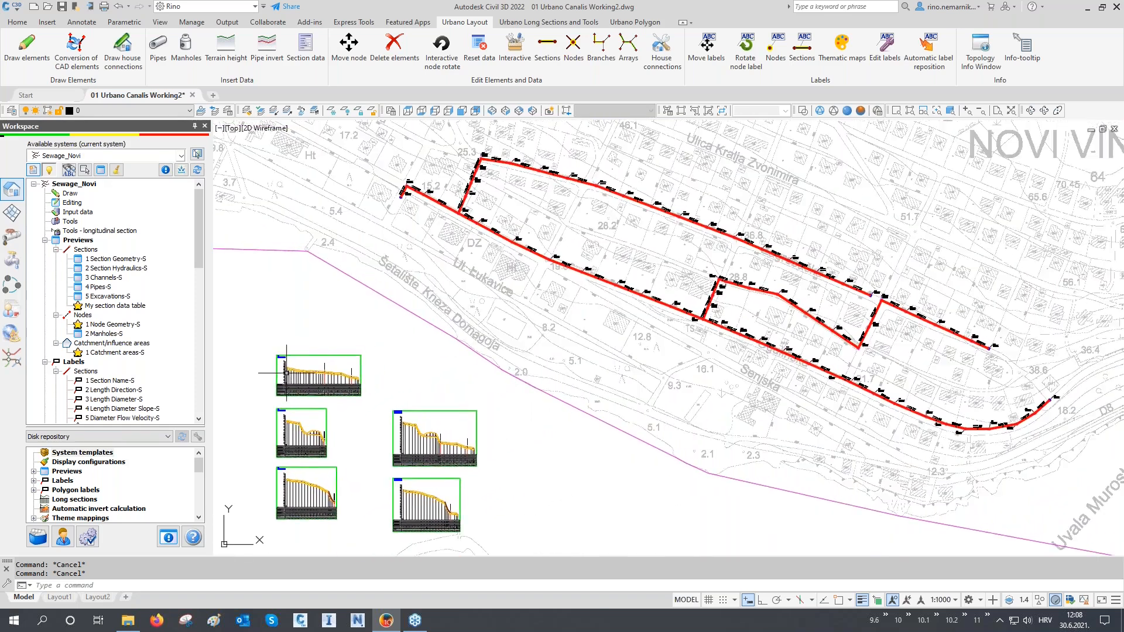
drag(200, 246, 200, 350)
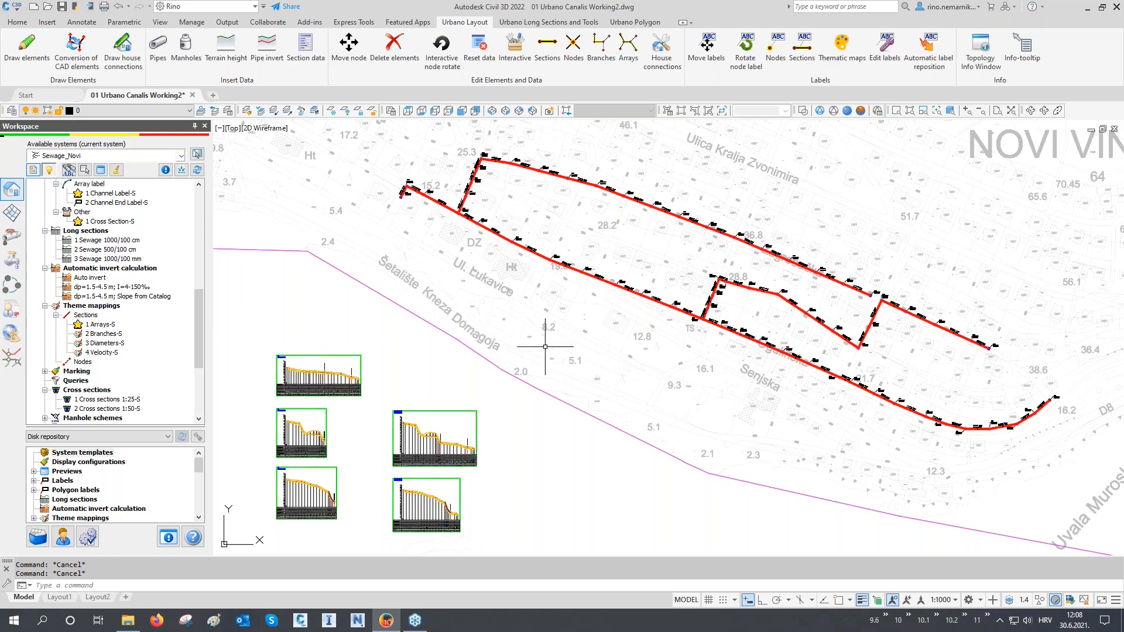
- Apply the 1 Arrays-S theme, place its legend beside the network, and regenerate with RE
mouse_move(545, 347)
double_click(104, 326)
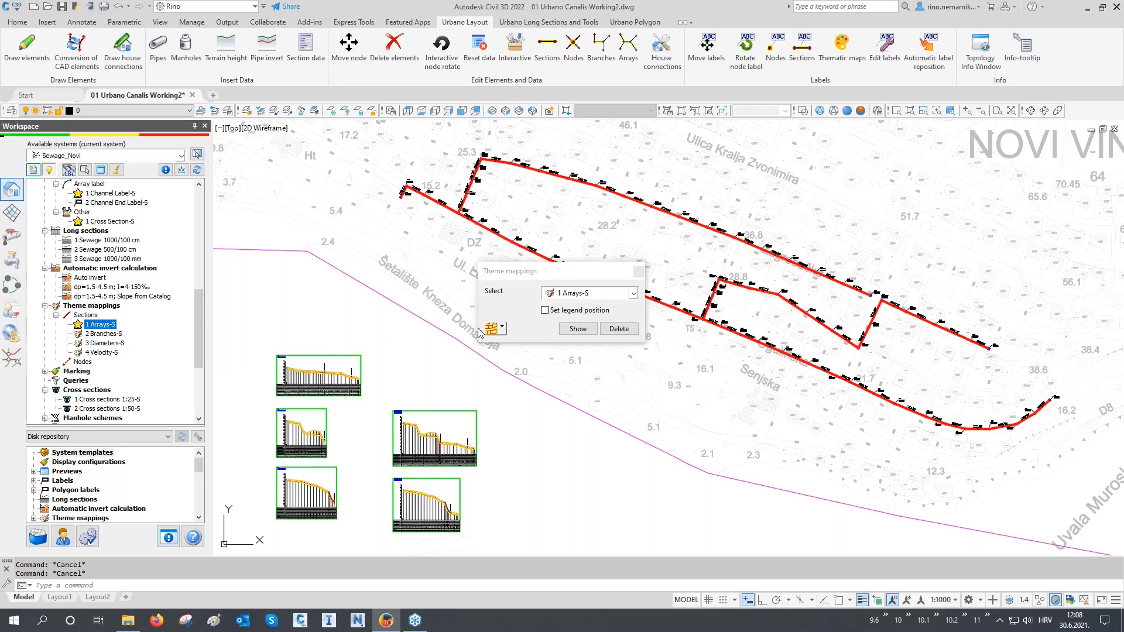
click(492, 329)
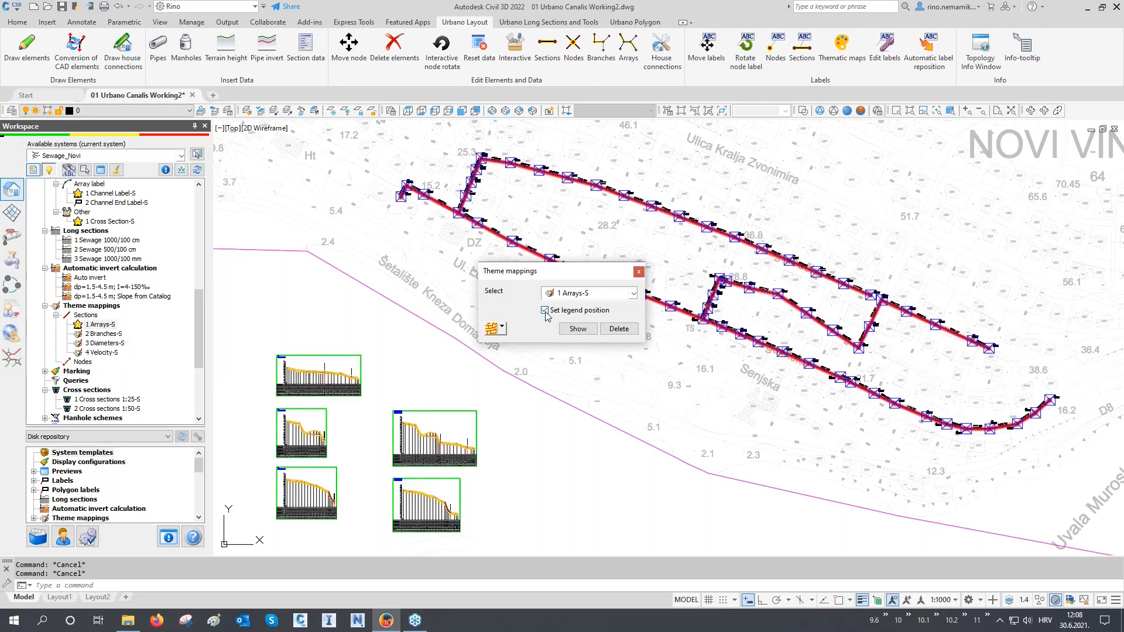
click(578, 329)
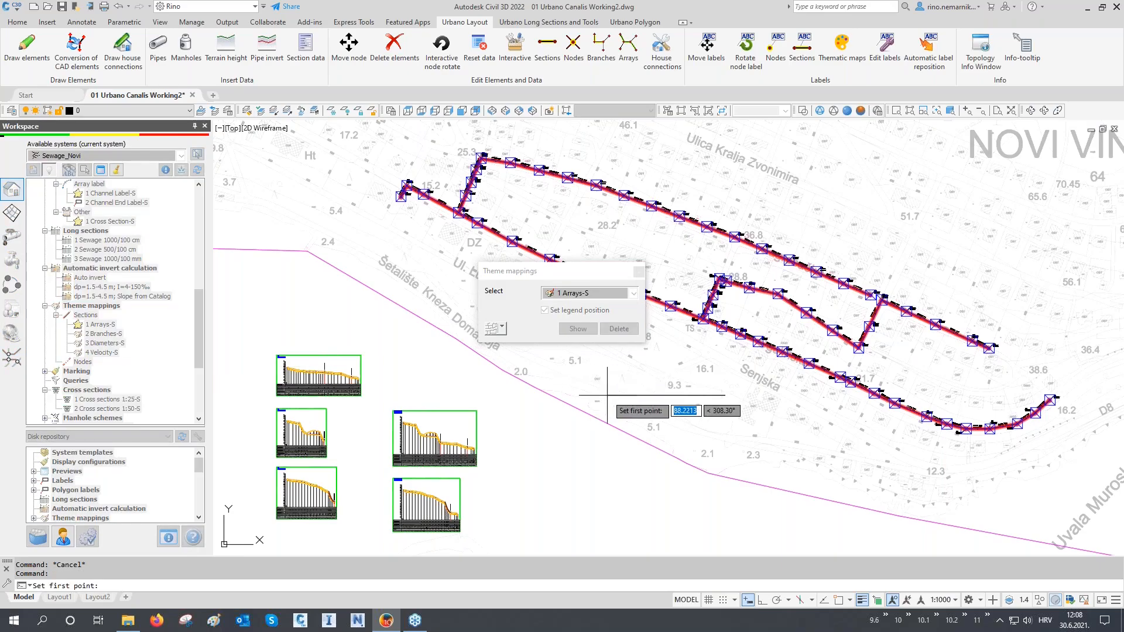
scroll(607, 396, down, 2)
mouse_move(641, 426)
middle_down()
mouse_move(540, 422)
mouse_move(595, 504)
middle_up()
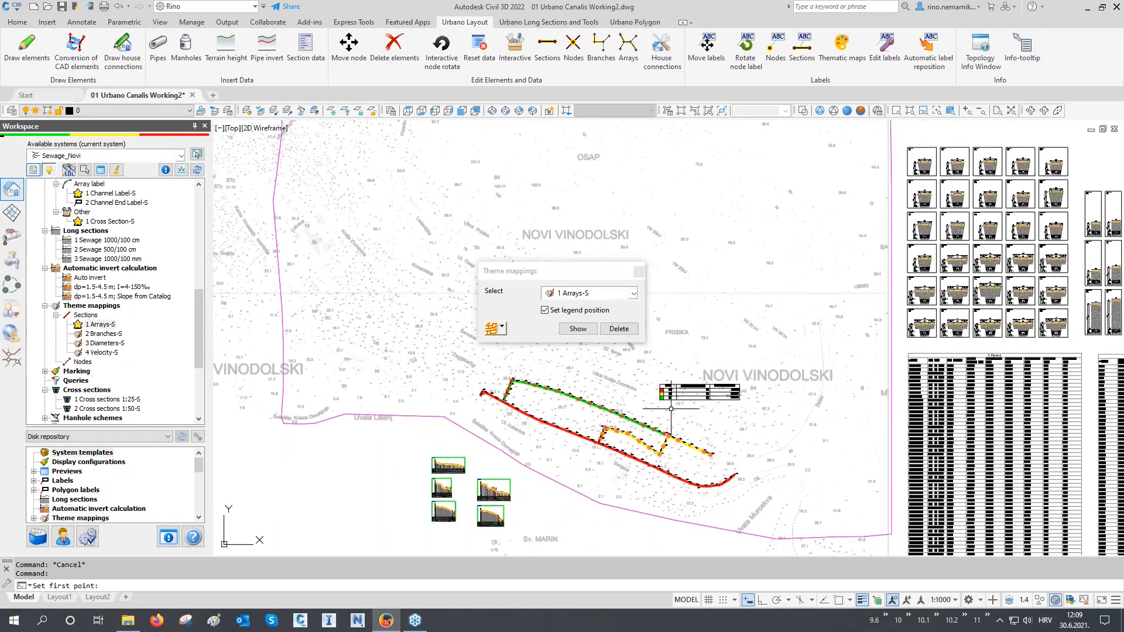
drag(595, 272, 1013, 130)
scroll(615, 470, up, 6)
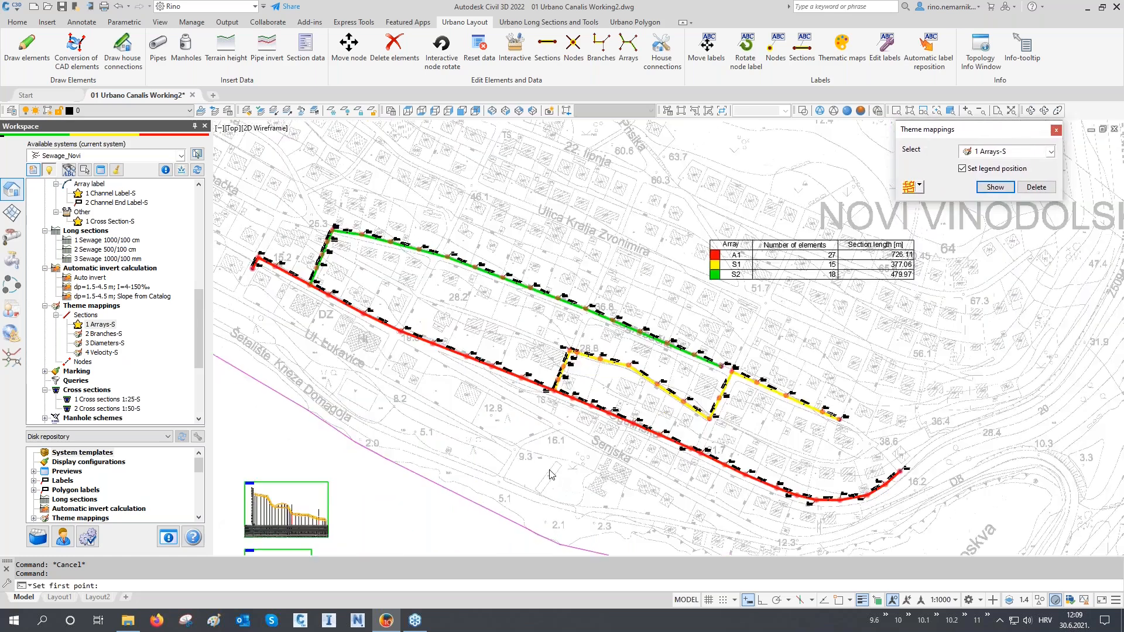
scroll(529, 451, down, 2)
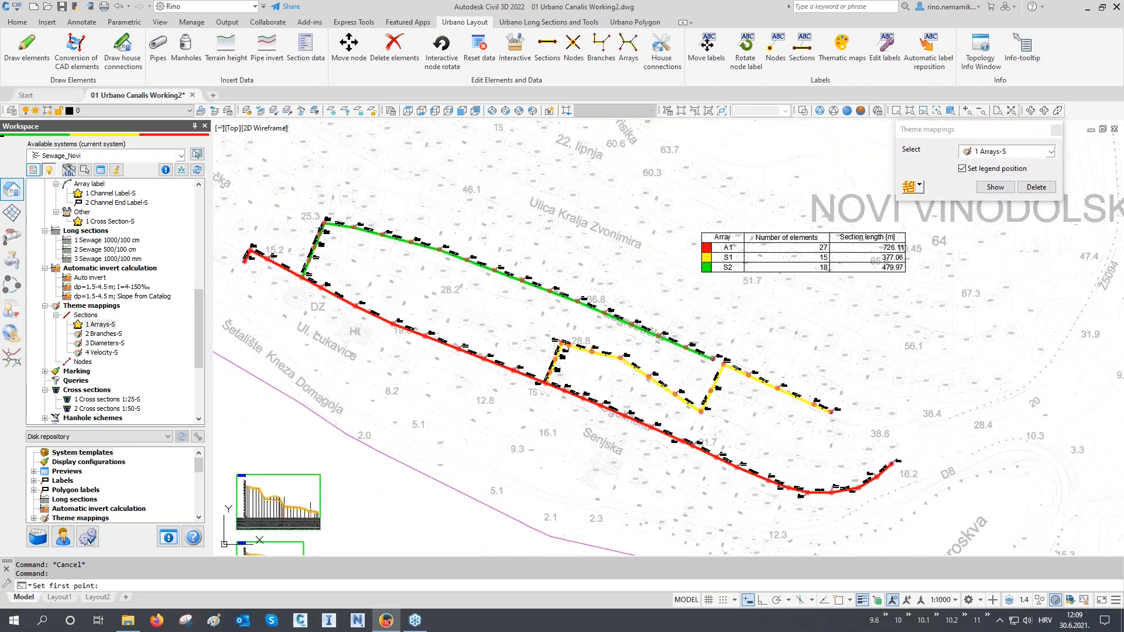
middle_drag(601, 426, 662, 424)
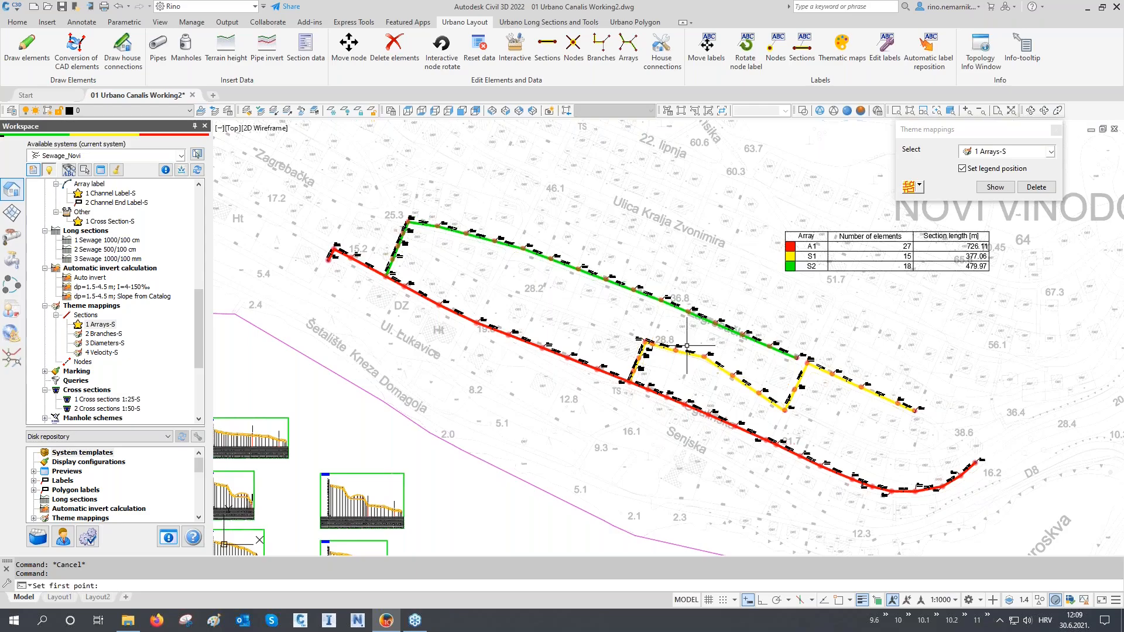
text(re)
key(Return)
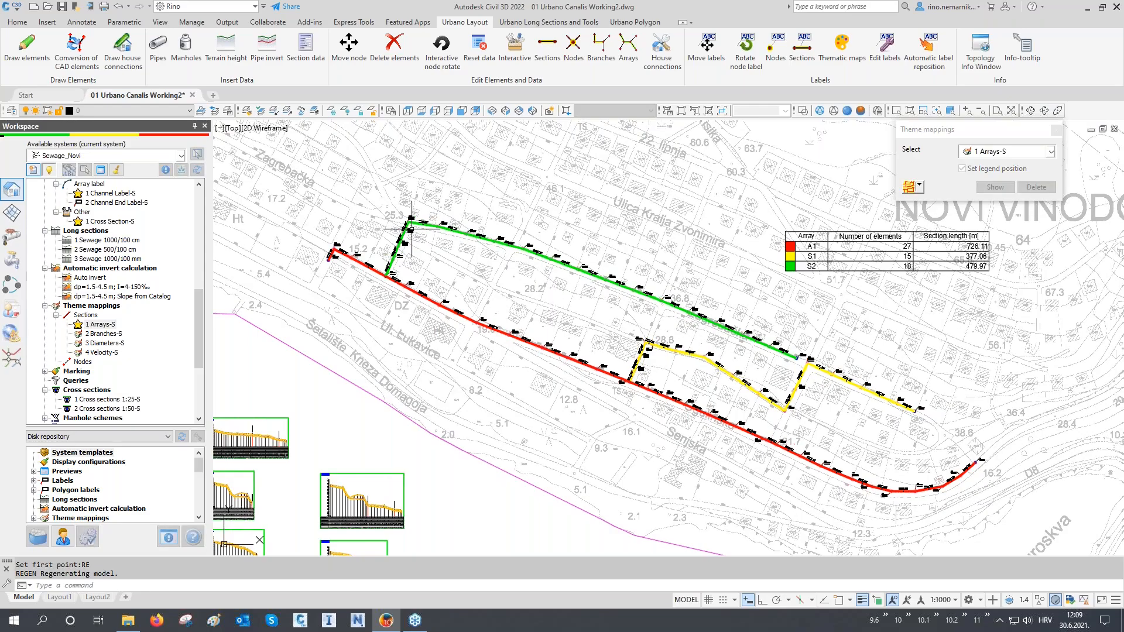
- Delete the 1 Arrays-S theme and its legend from the drawing
scroll(965, 226, up, 4)
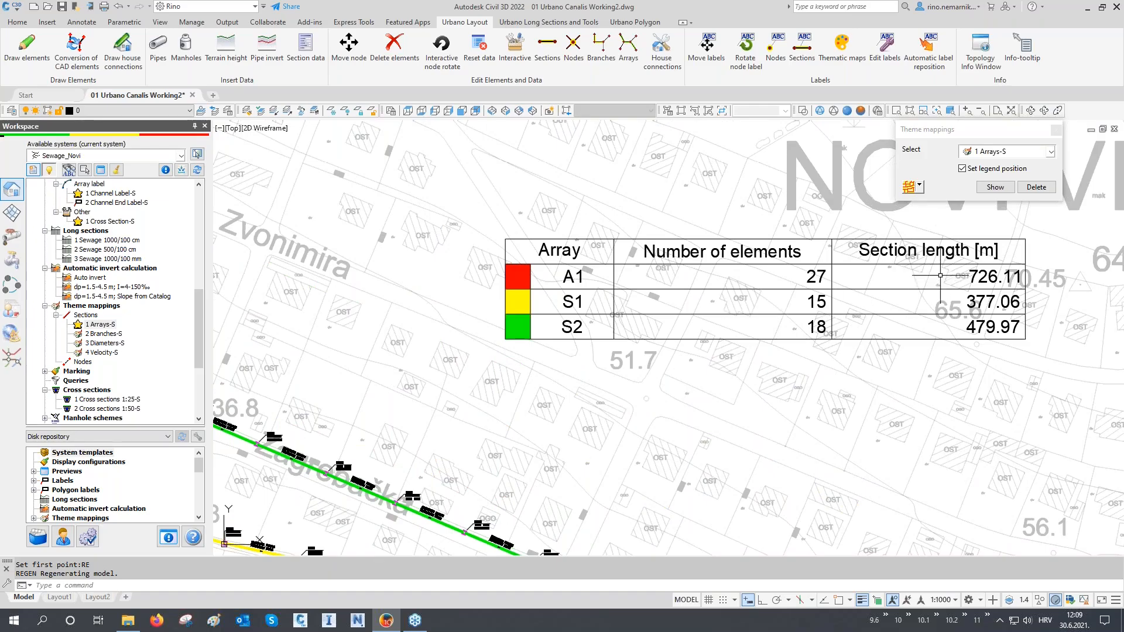
scroll(937, 302, down, 2)
scroll(937, 302, down, 2)
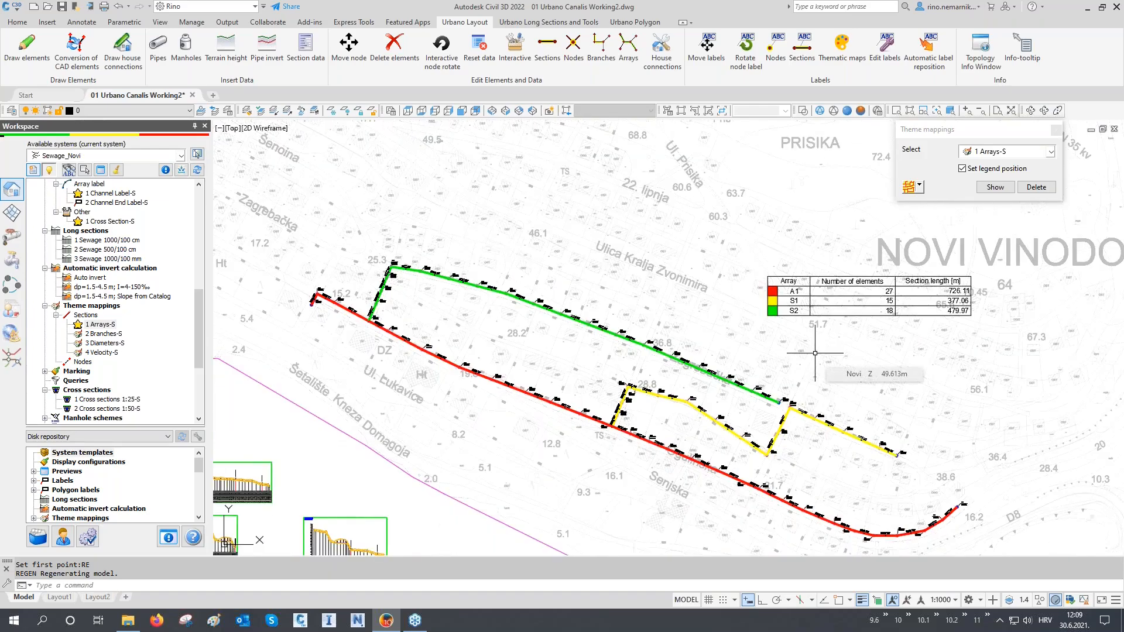
click(1037, 187)
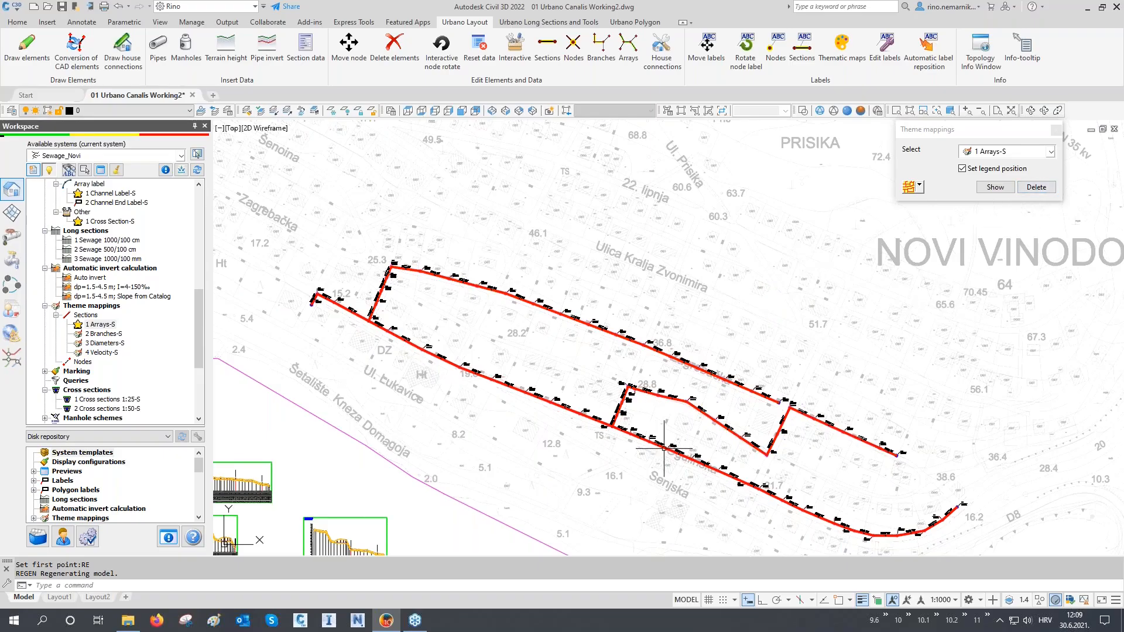
- Apply the 3 Diameters-S theme, place its diameter legend, and regenerate with RE
click(102, 334)
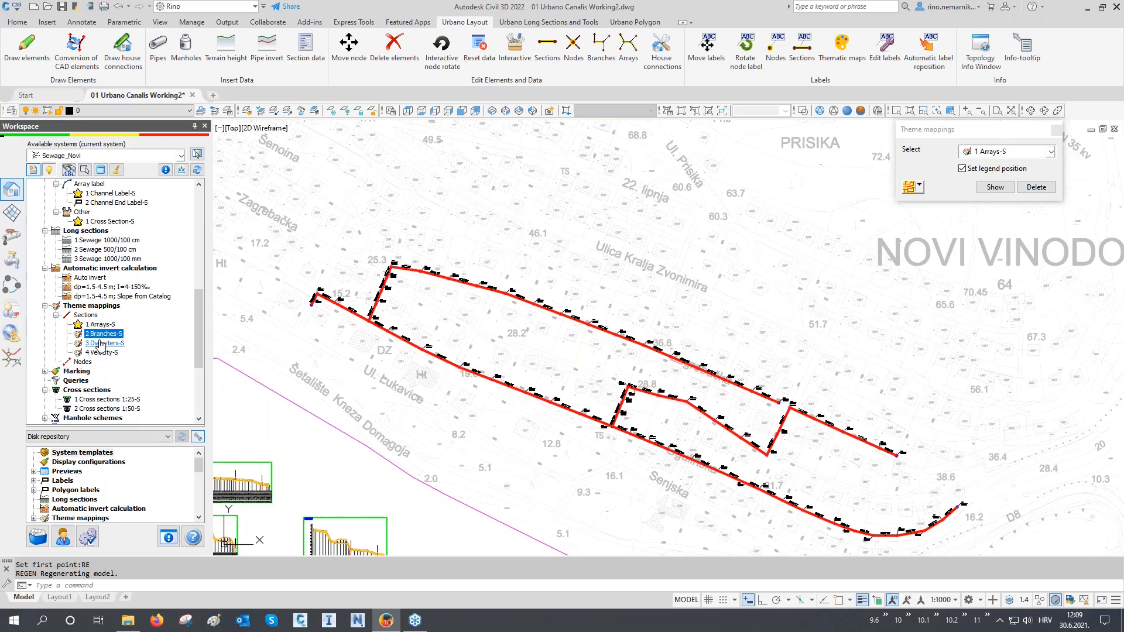
click(99, 344)
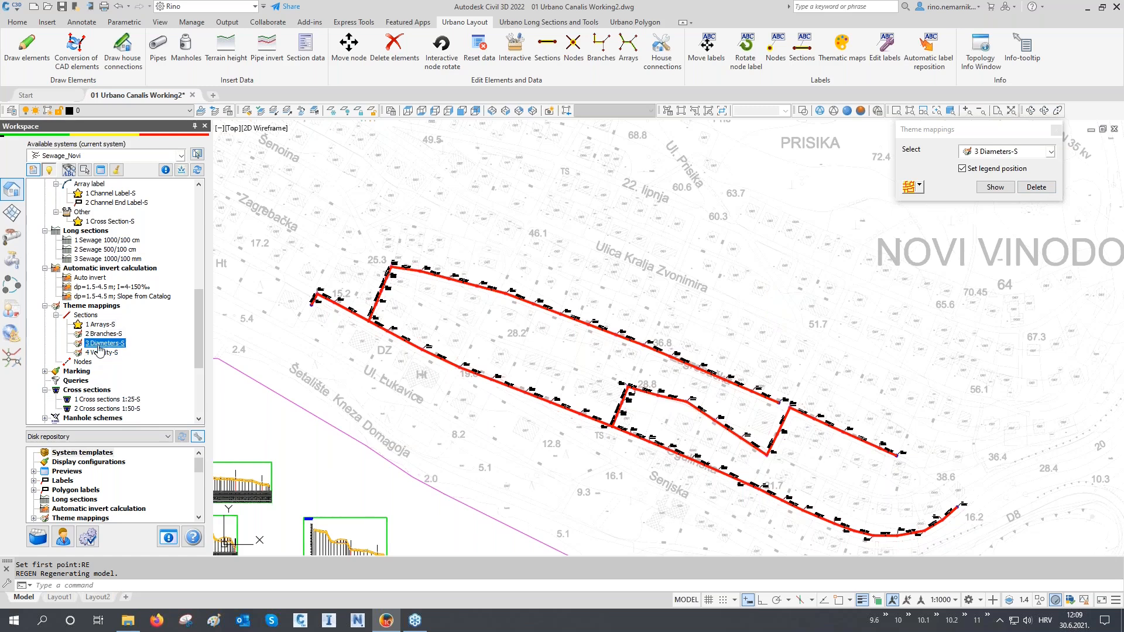
click(996, 187)
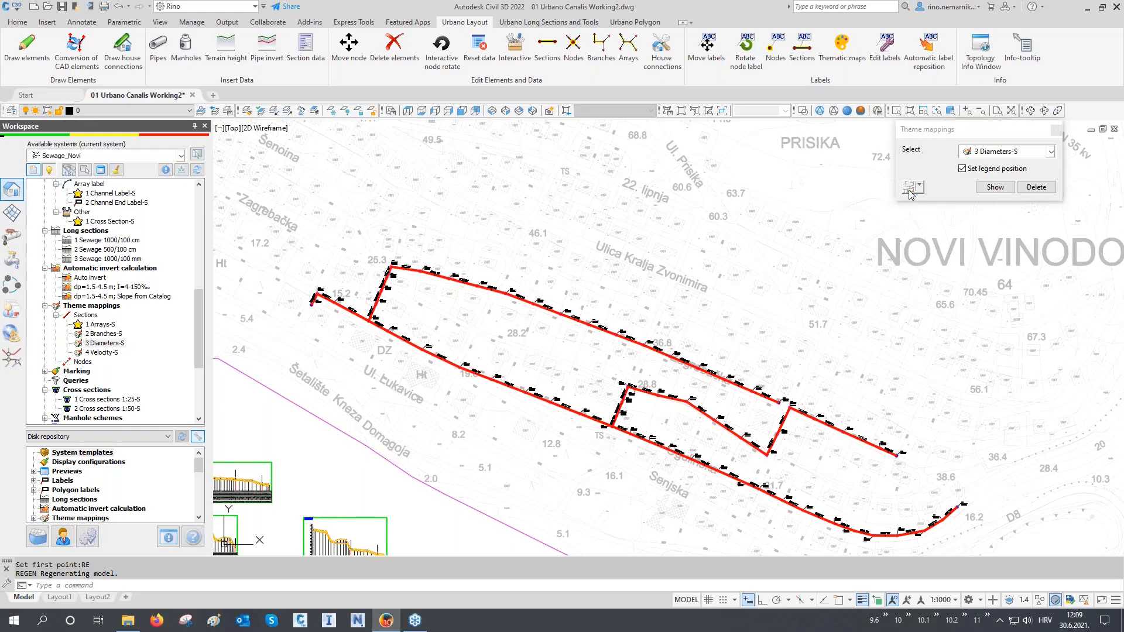
click(809, 321)
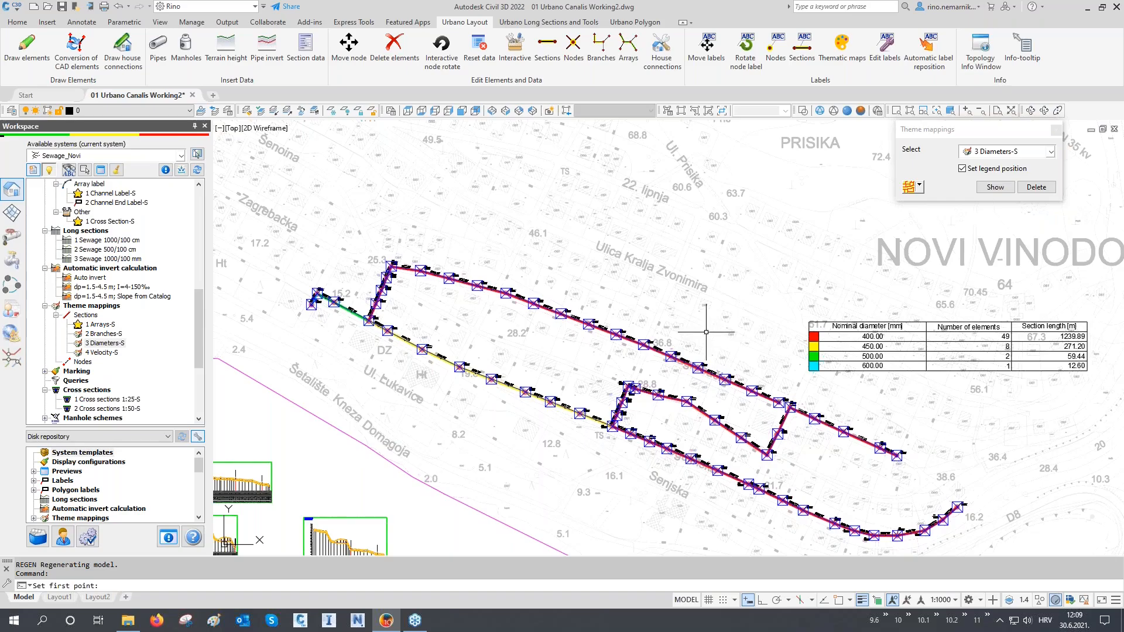
text(RE)
key(Return)
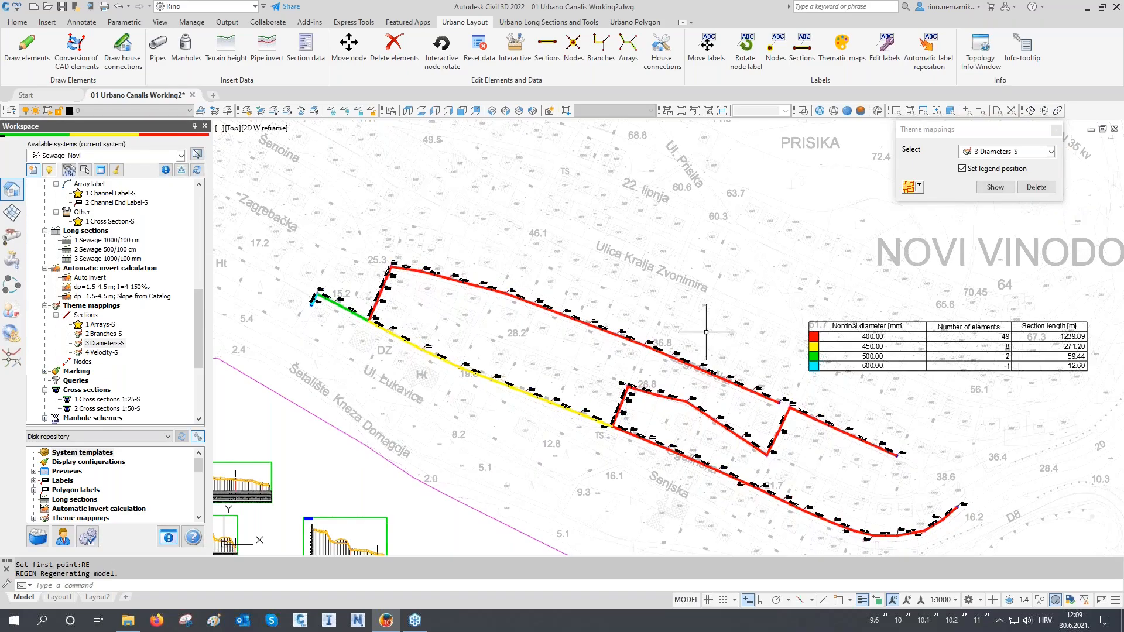
- Inspect the diameter colouring across the network, then delete the 3 Diameters-S theme
scroll(1106, 366, up, 3)
middle_drag(1105, 366, 1104, 317)
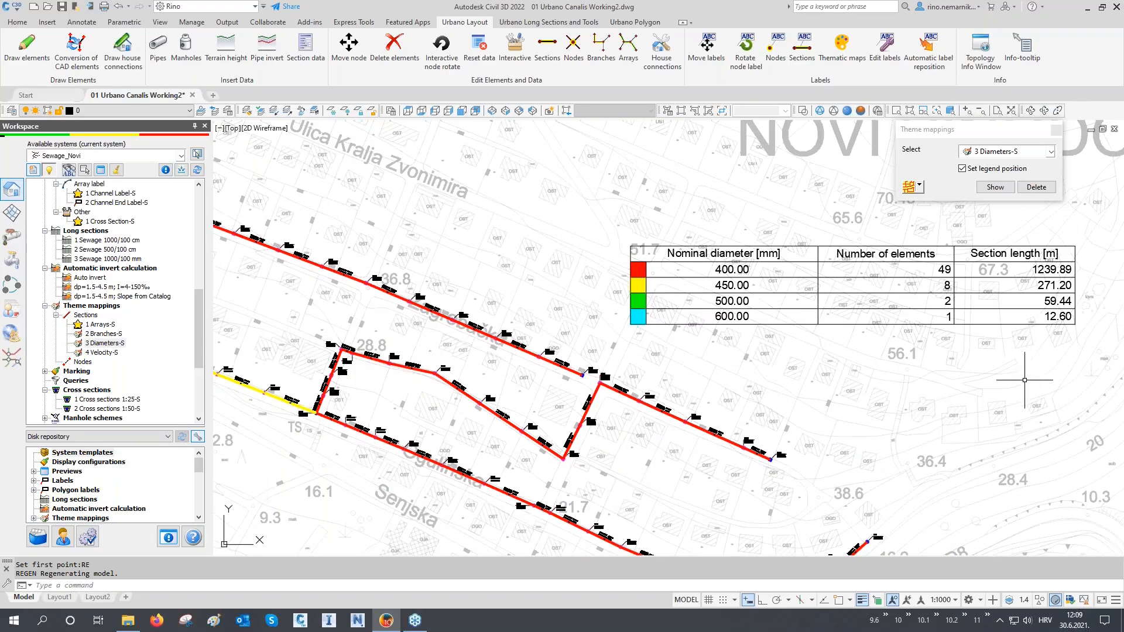
middle_drag(988, 408, 1082, 346)
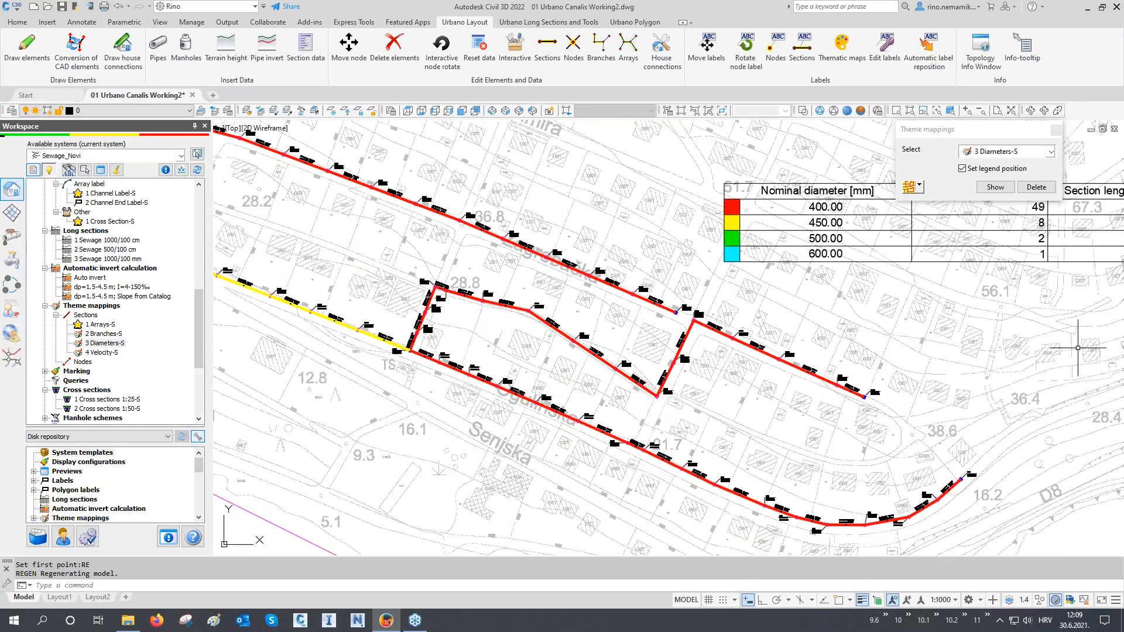
mouse_move(568, 370)
middle_down()
mouse_move(745, 409)
mouse_move(868, 453)
middle_up()
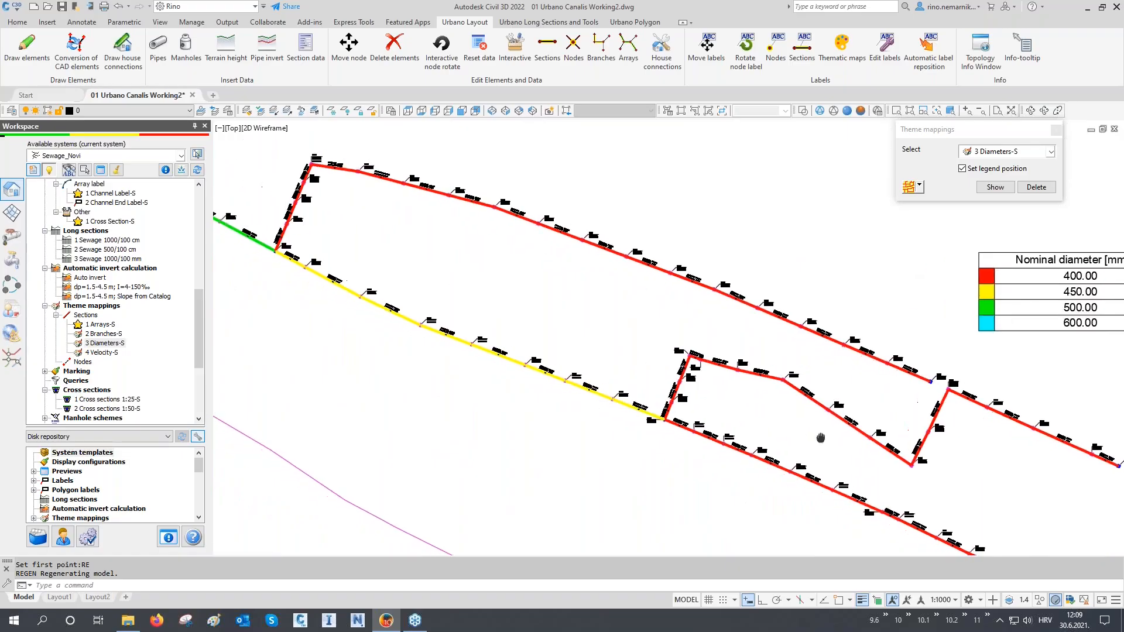
middle_drag(469, 351, 547, 379)
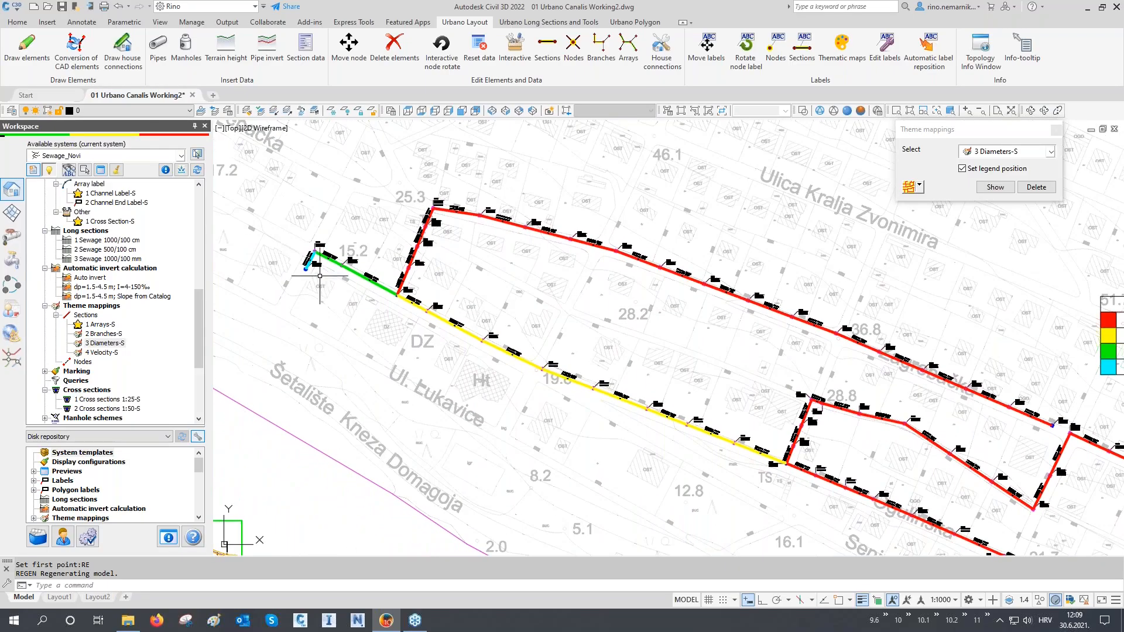
scroll(292, 252, up, 2)
scroll(300, 245, up, 4)
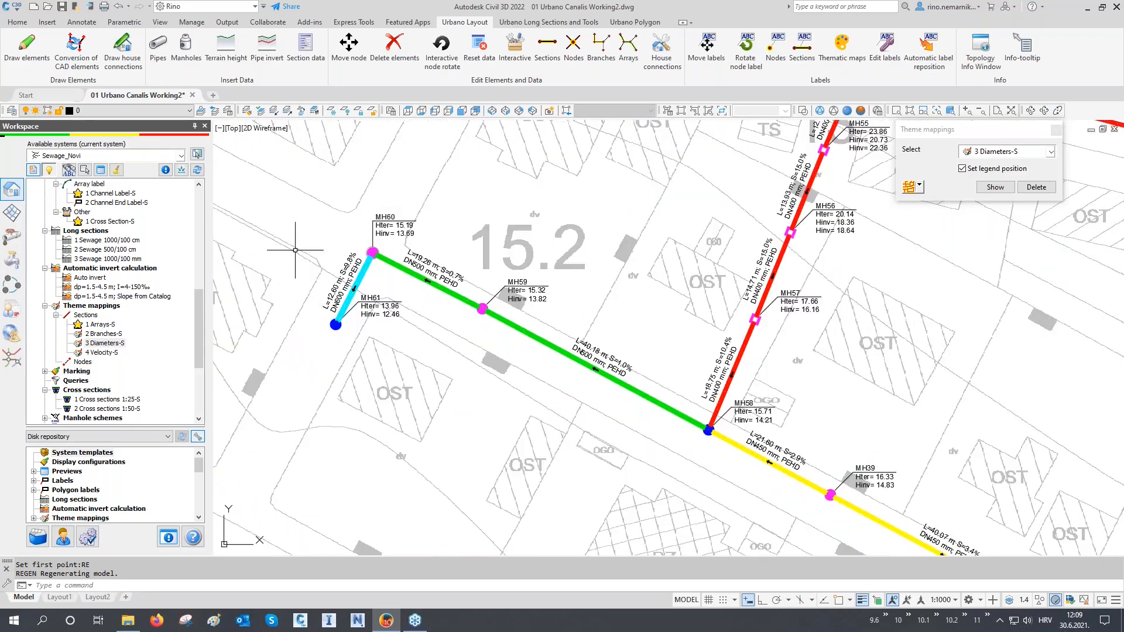
scroll(299, 245, down, 2)
scroll(293, 249, down, 6)
middle_drag(393, 352, 444, 345)
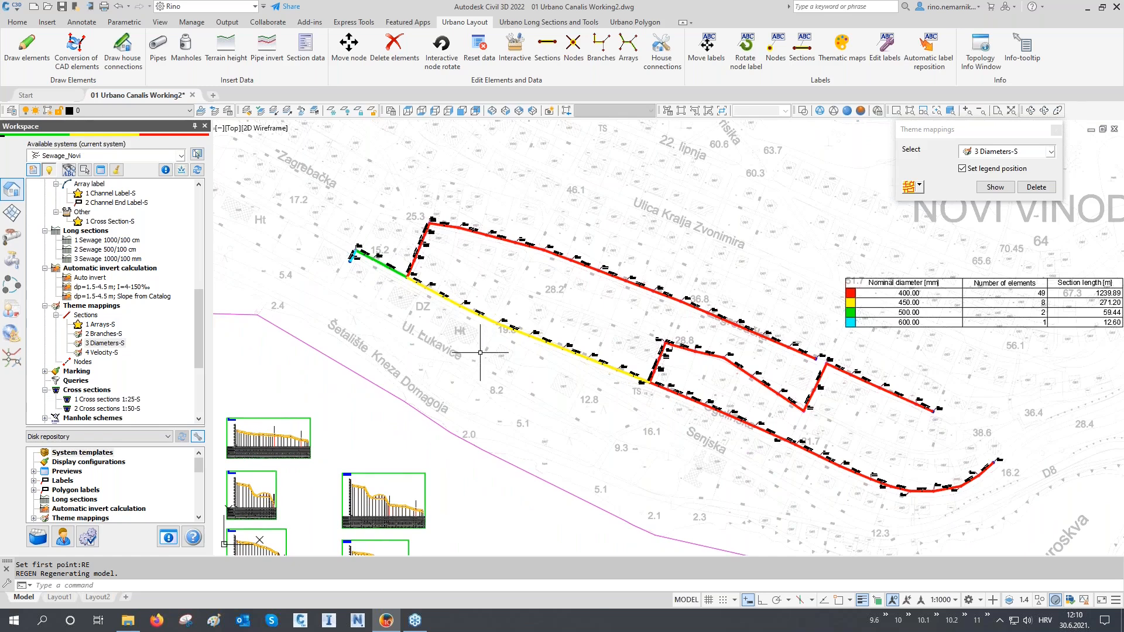
mouse_move(450, 367)
click(1036, 187)
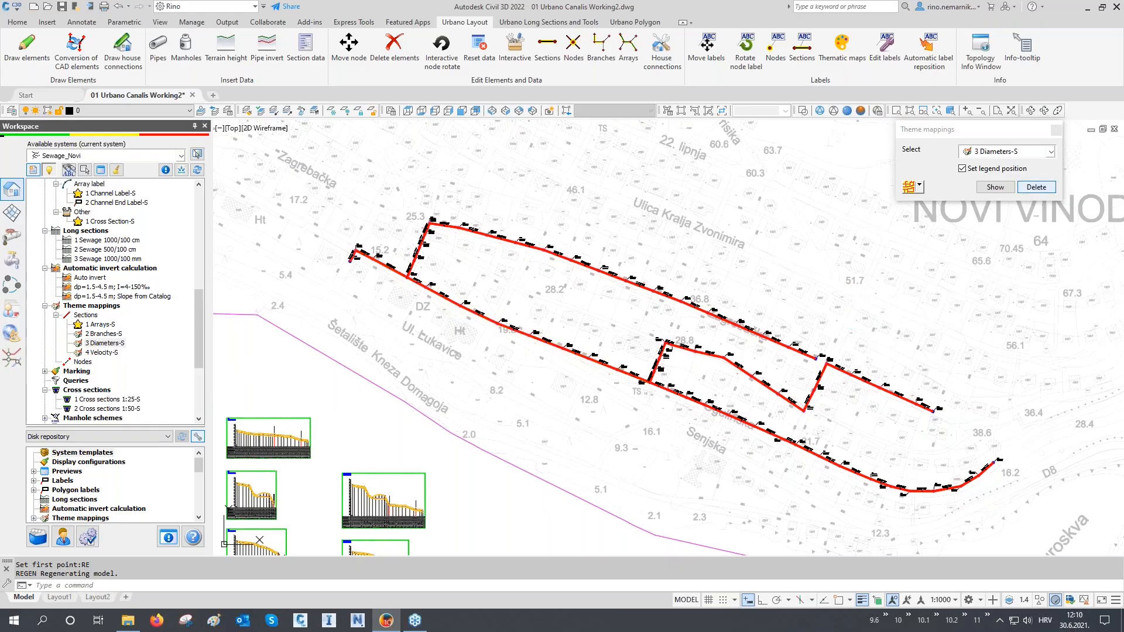
- Create a new Nodes theme mapping named 'Terrain elevations'
click(1057, 129)
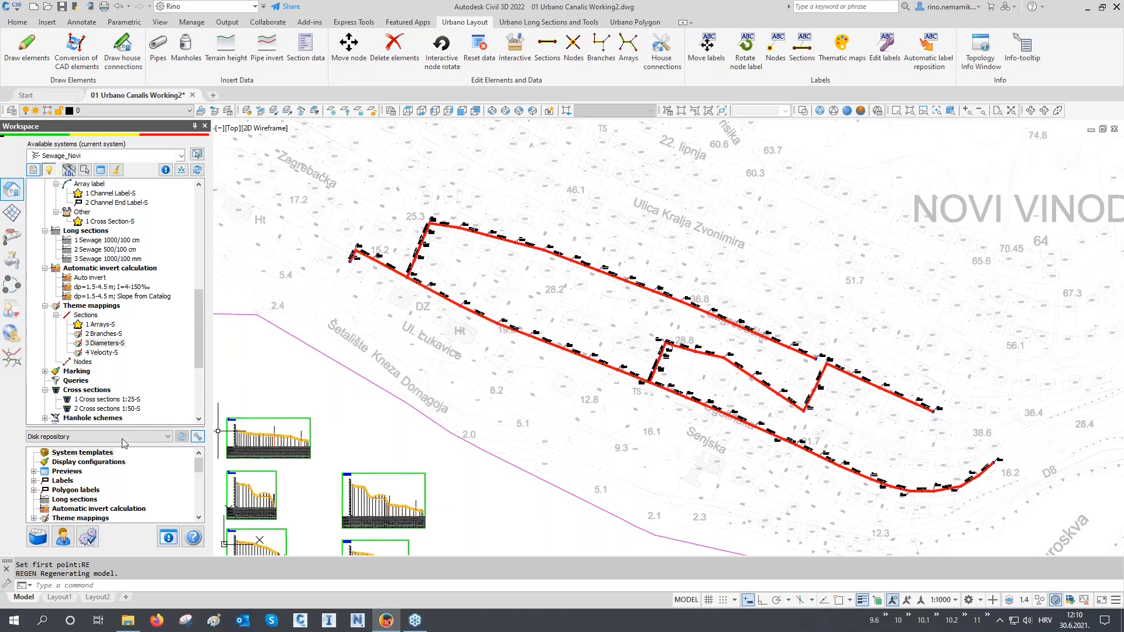
click(83, 363)
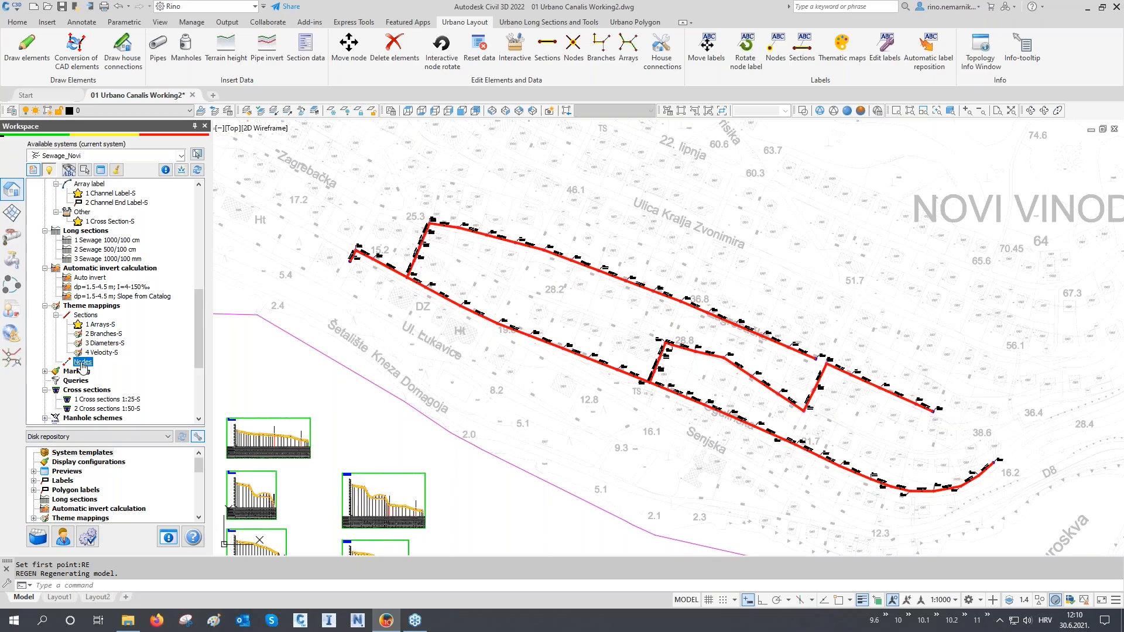
right_click(84, 366)
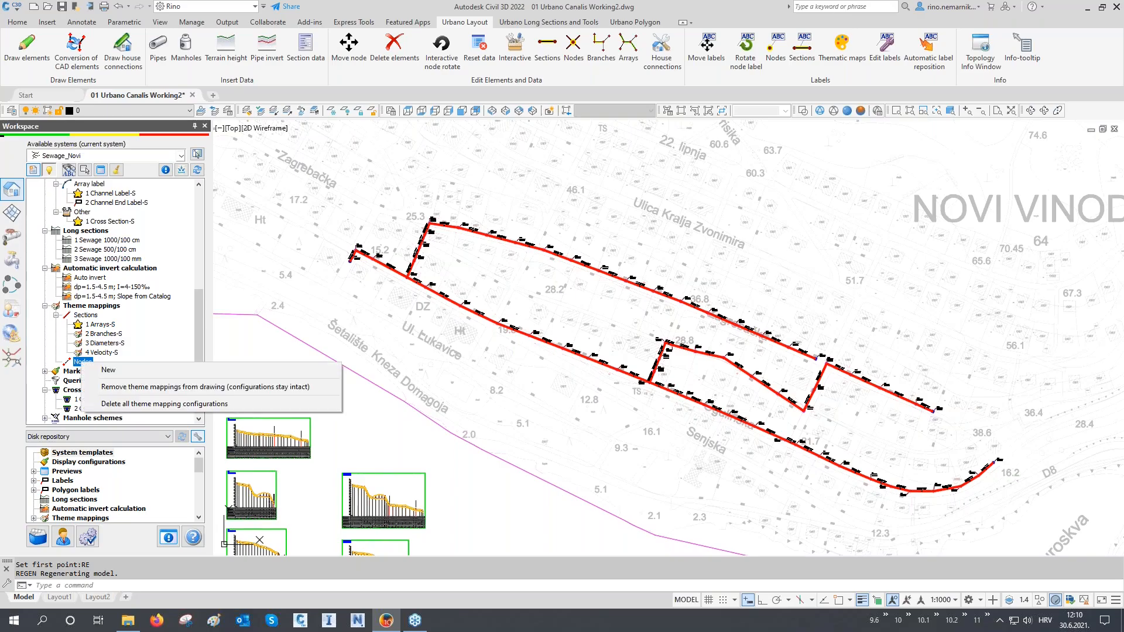
click(98, 371)
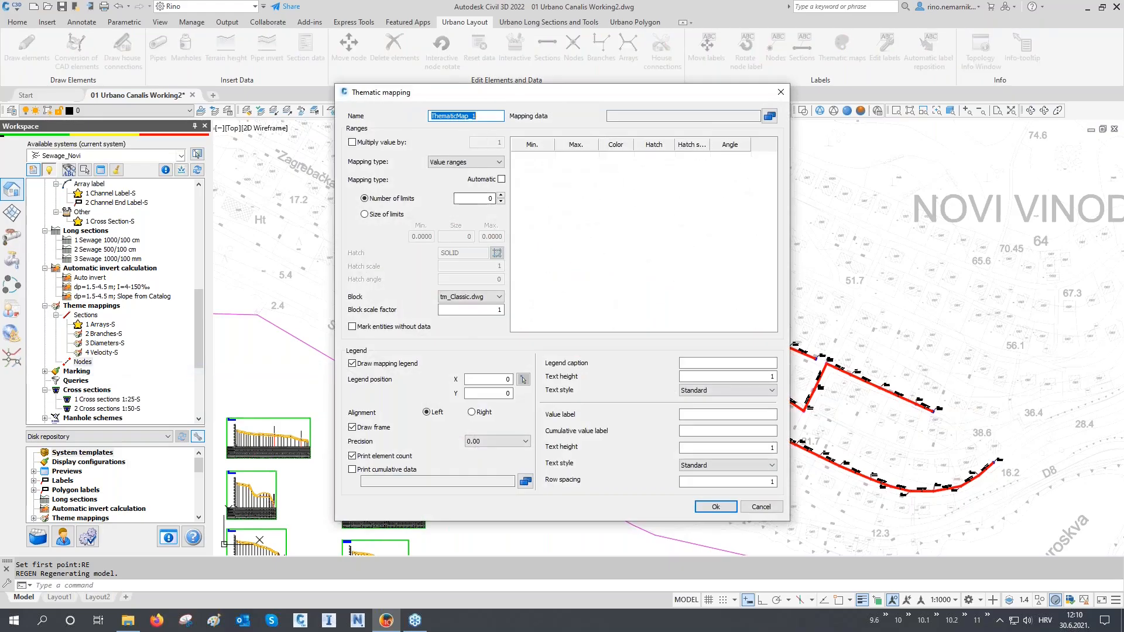
text(Terrain elevations)
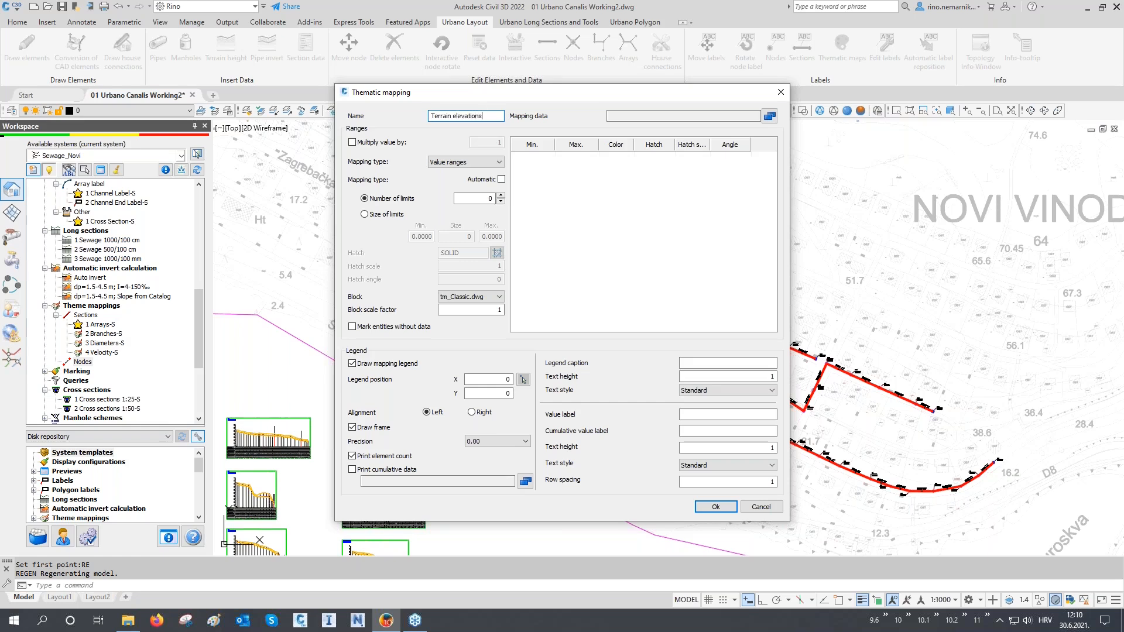
- Set Terrain height as the mapping data, found by searching 'he'
click(771, 117)
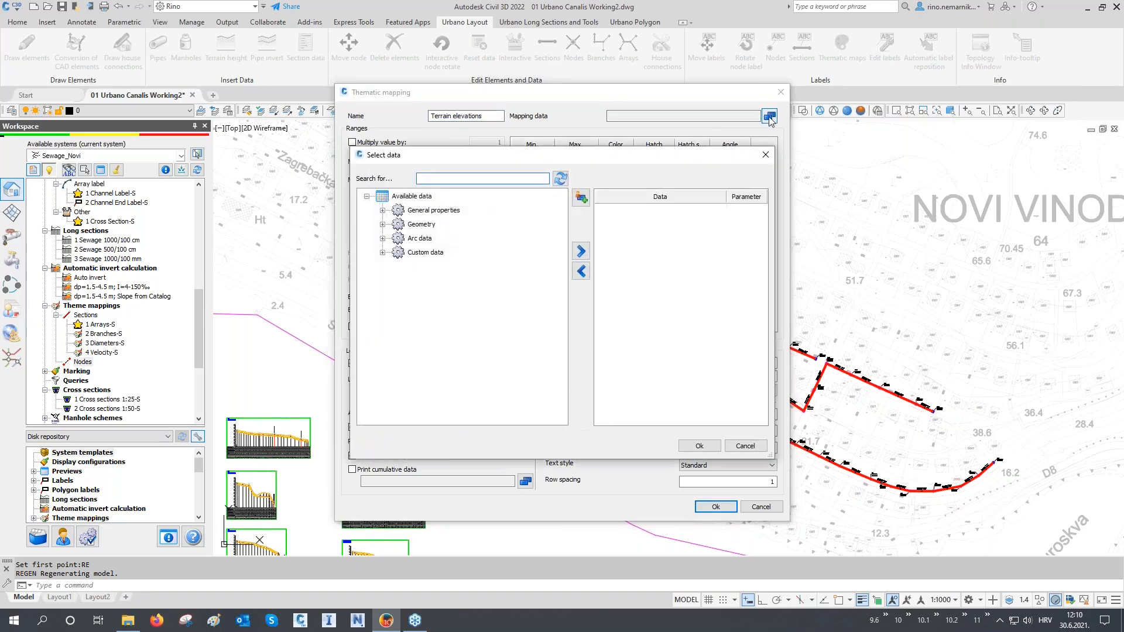
text(he)
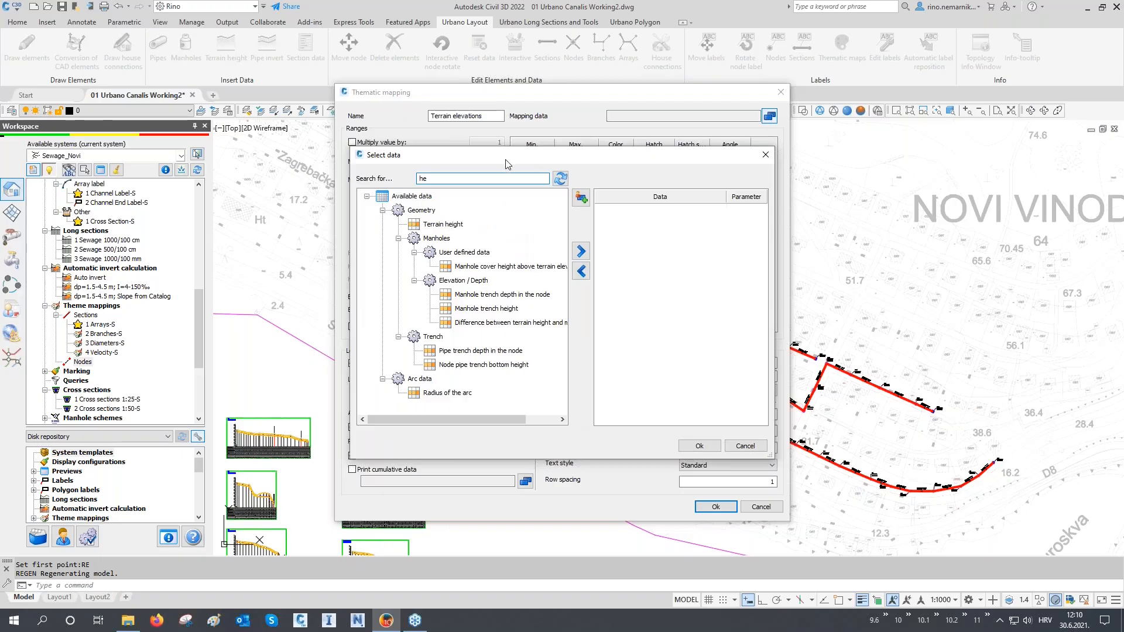
double_click(450, 227)
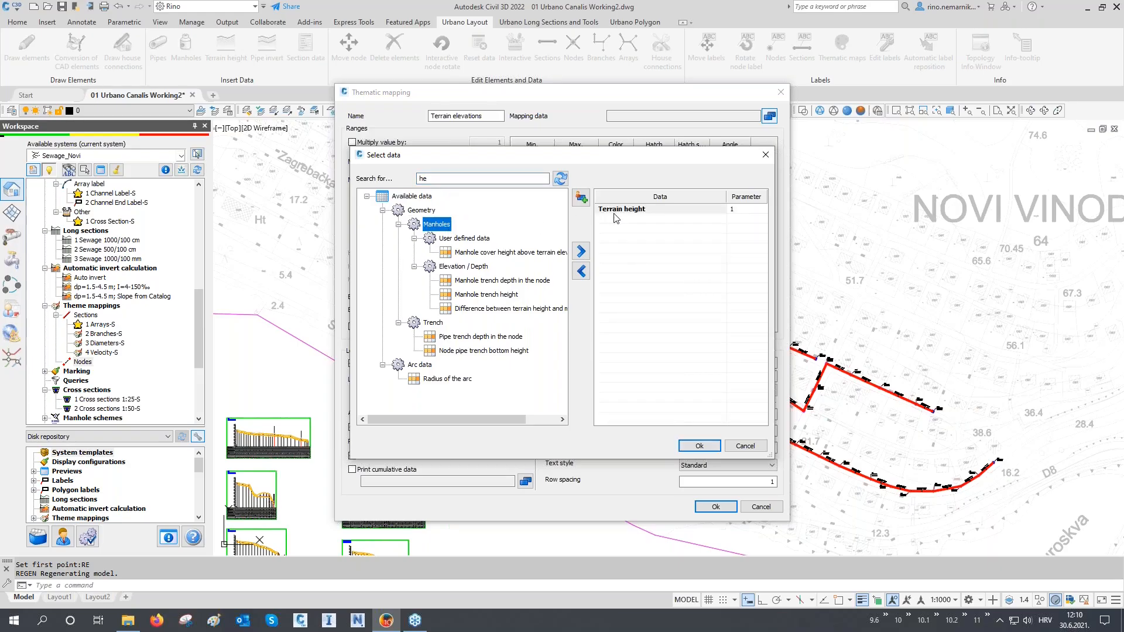
click(695, 447)
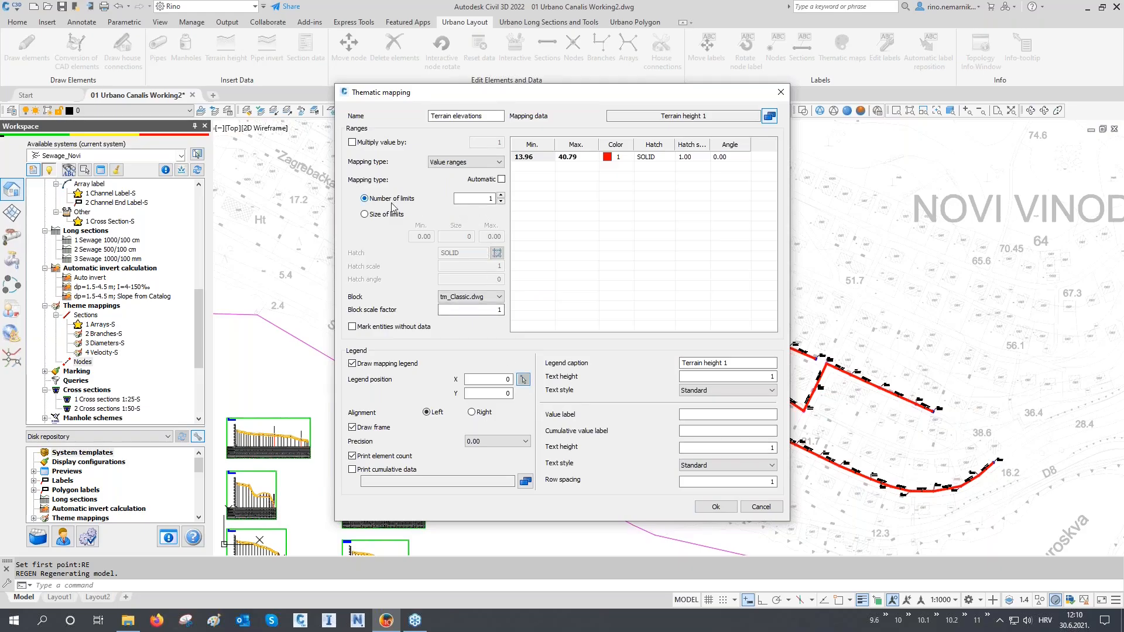
- Define ranges by size of limits: minimum 0, maximum 50, size 10
click(501, 195)
click(501, 195)
click(501, 195)
click(501, 195)
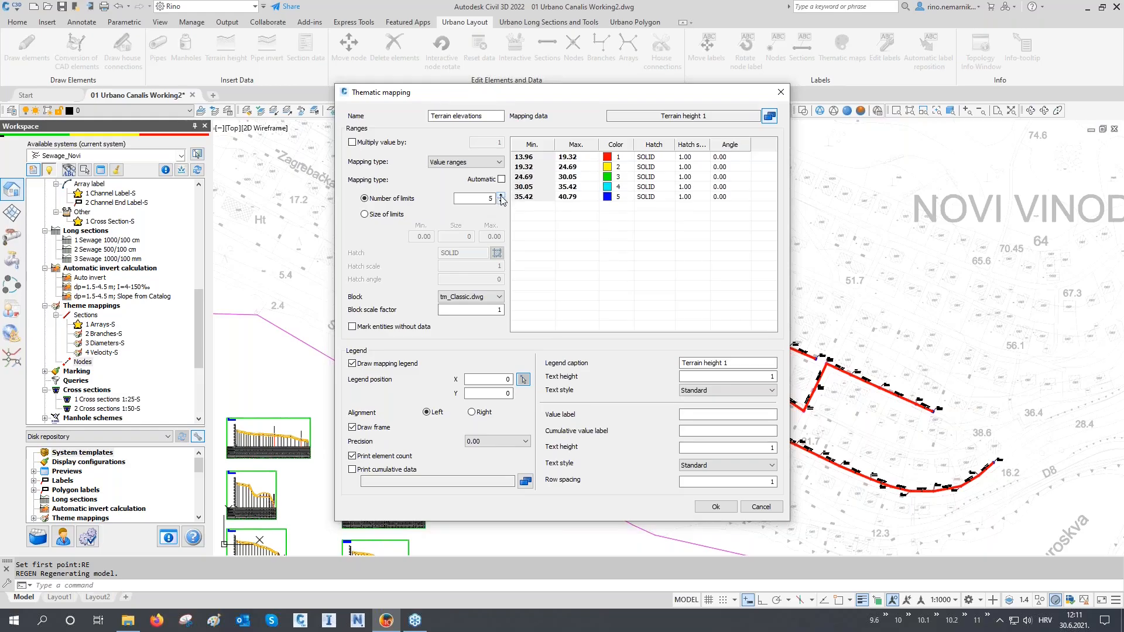
click(380, 215)
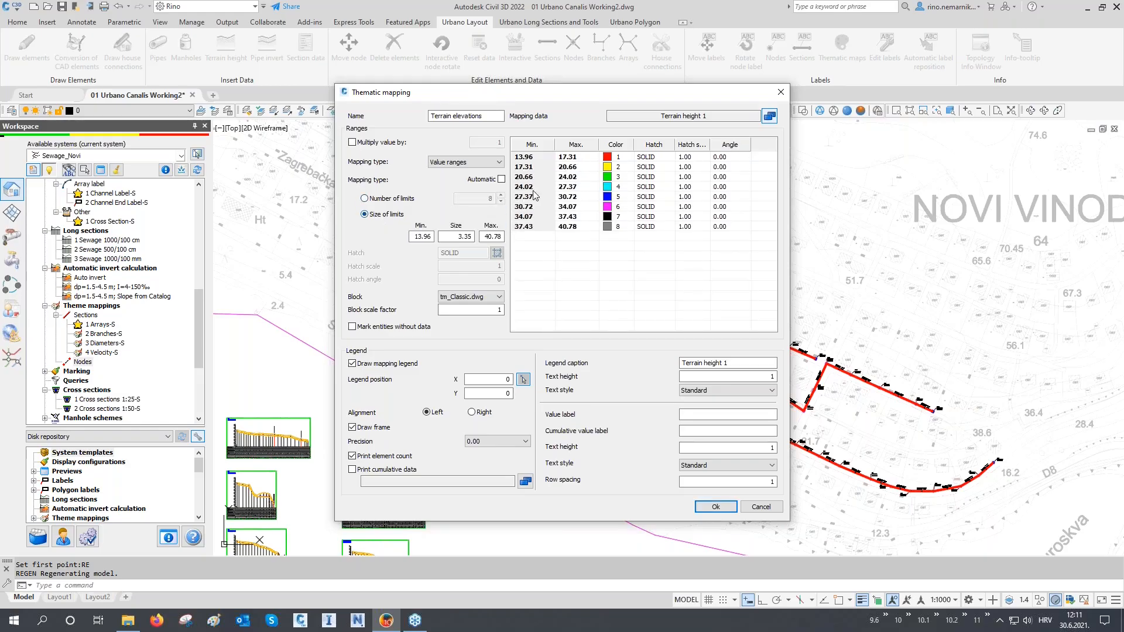
double_click(462, 236)
double_click(422, 237)
text(0)
double_click(488, 236)
text(50)
double_click(459, 237)
text(10)
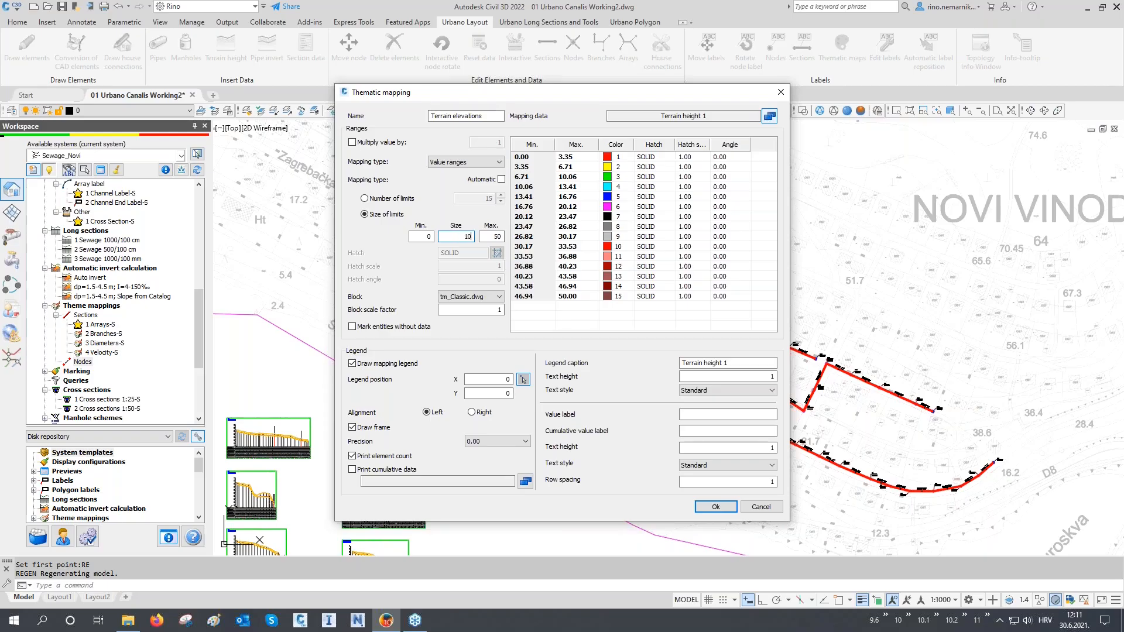
click(494, 236)
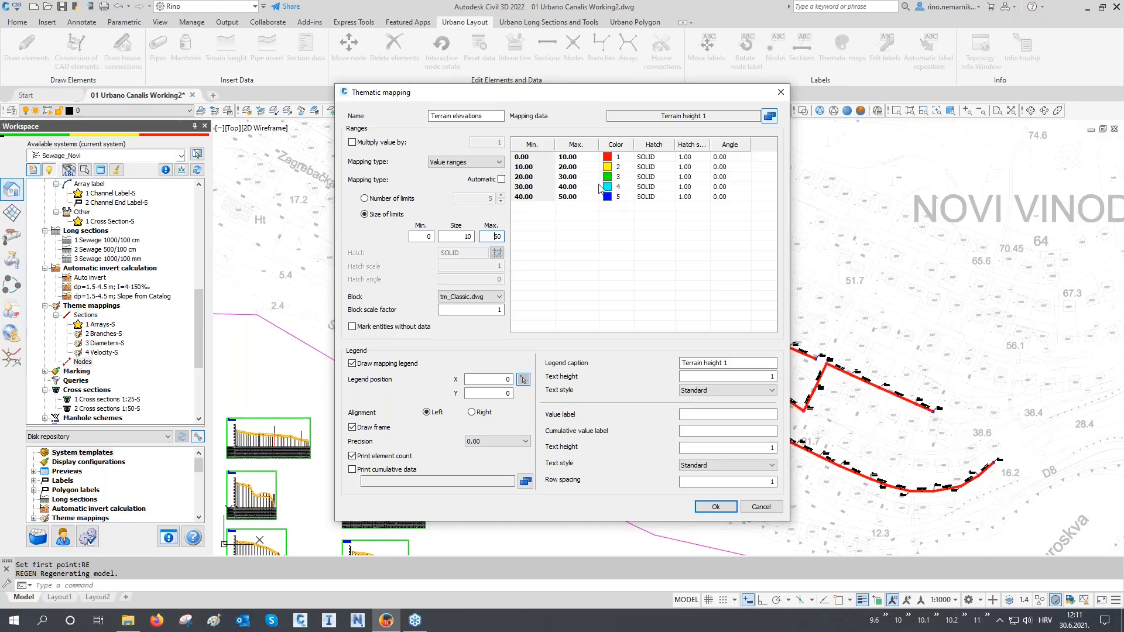
- Colour the first range blue and the second range cyan (index 4)
click(619, 161)
click(628, 158)
click(512, 335)
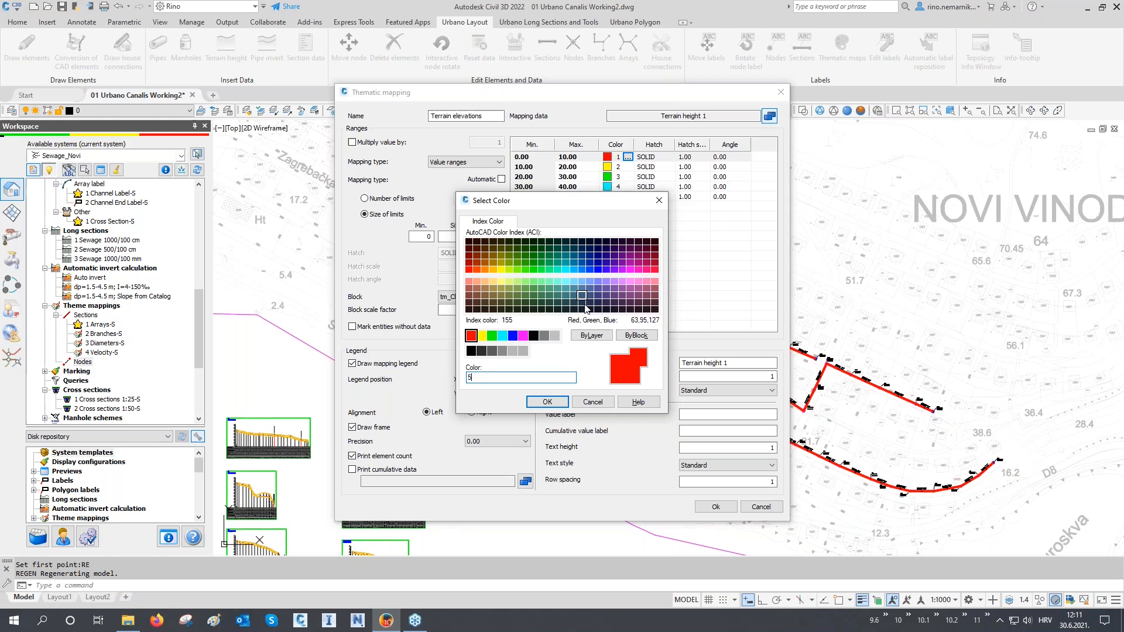
click(547, 402)
click(619, 167)
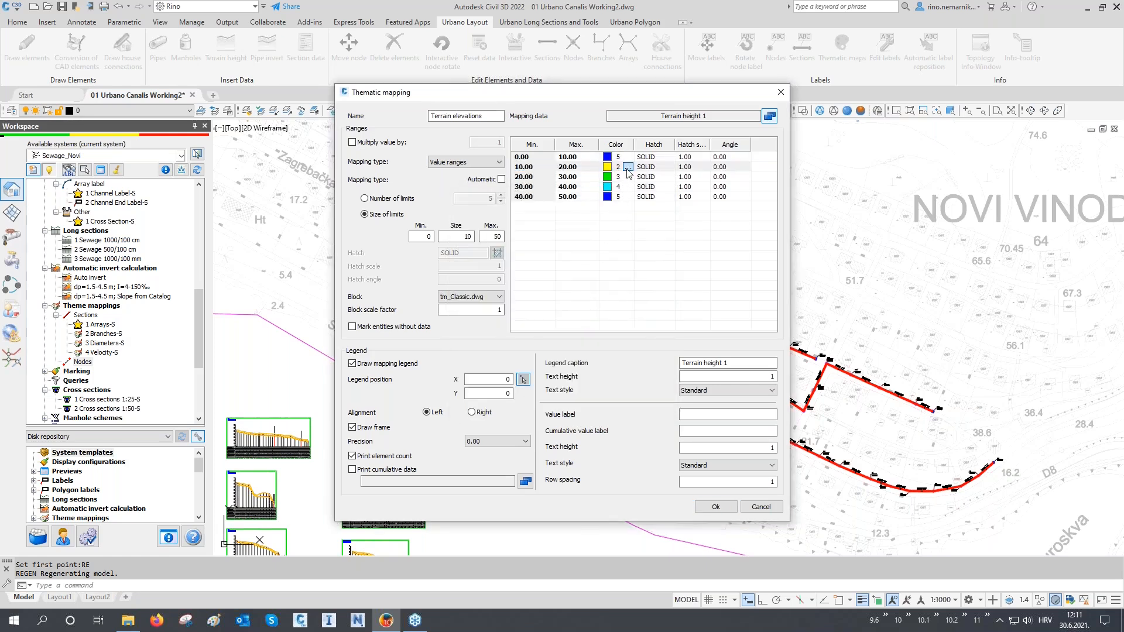
click(627, 167)
text(4)
click(547, 402)
- Colour the fourth range yellow (index 2) and the fifth range red (index 1)
click(625, 187)
click(628, 186)
text(2)
click(547, 402)
click(619, 197)
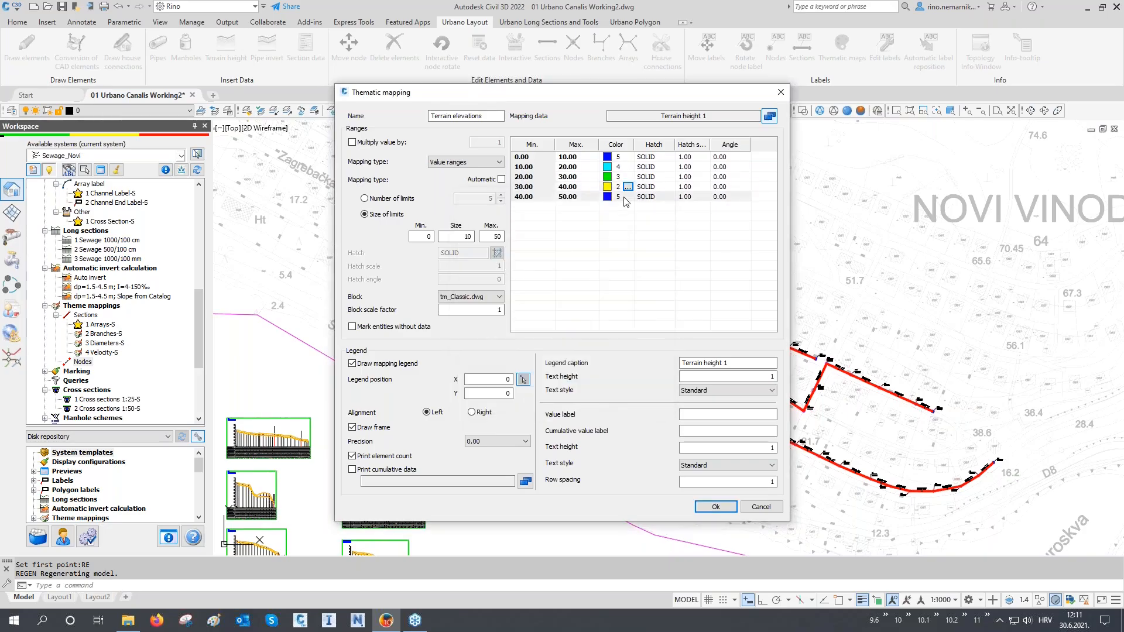
click(628, 197)
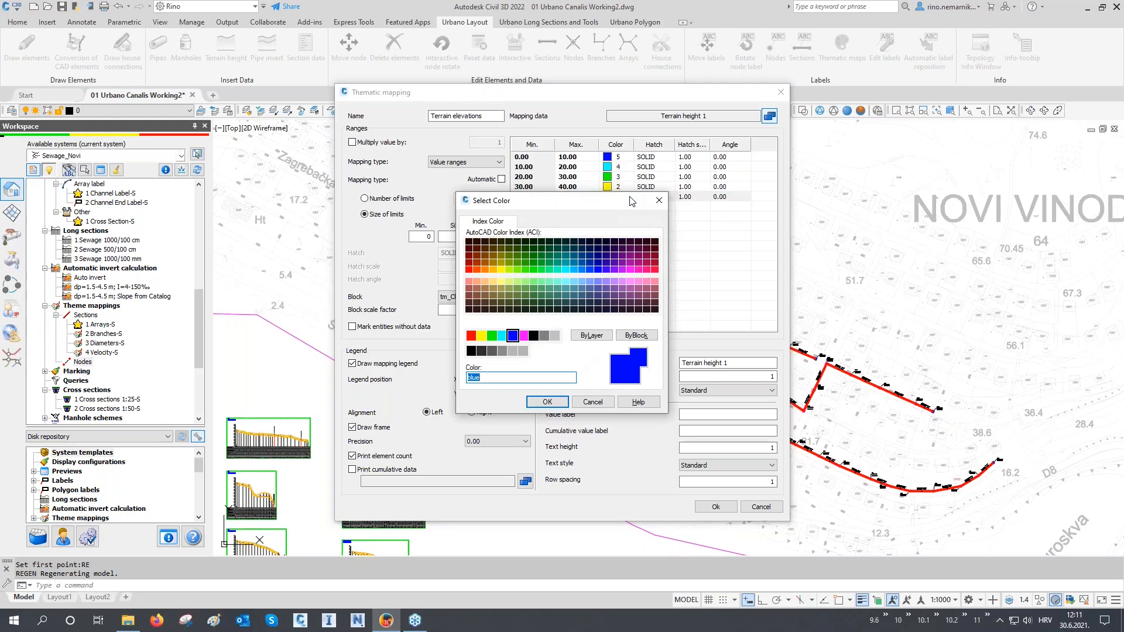
text(1)
click(546, 402)
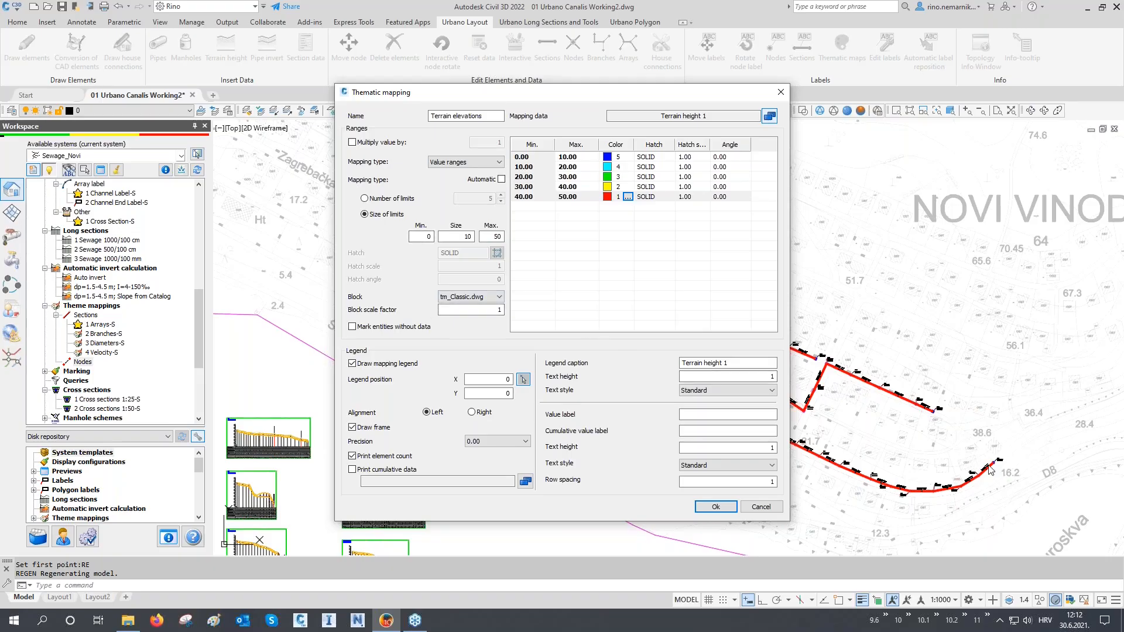
- Set block scale factor, both legend text heights and row spacing to 5
double_click(492, 309)
double_click(772, 377)
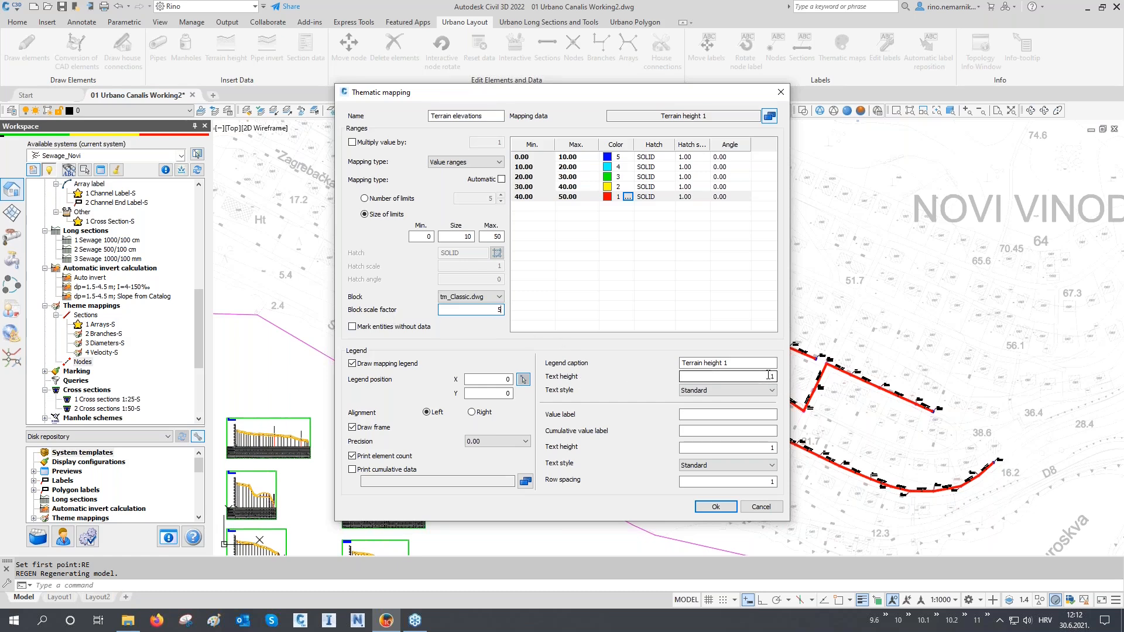
text(5)
key(Tab)
key(Tab)
key(Tab)
key(Tab)
text(5)
key(Tab)
key(Tab)
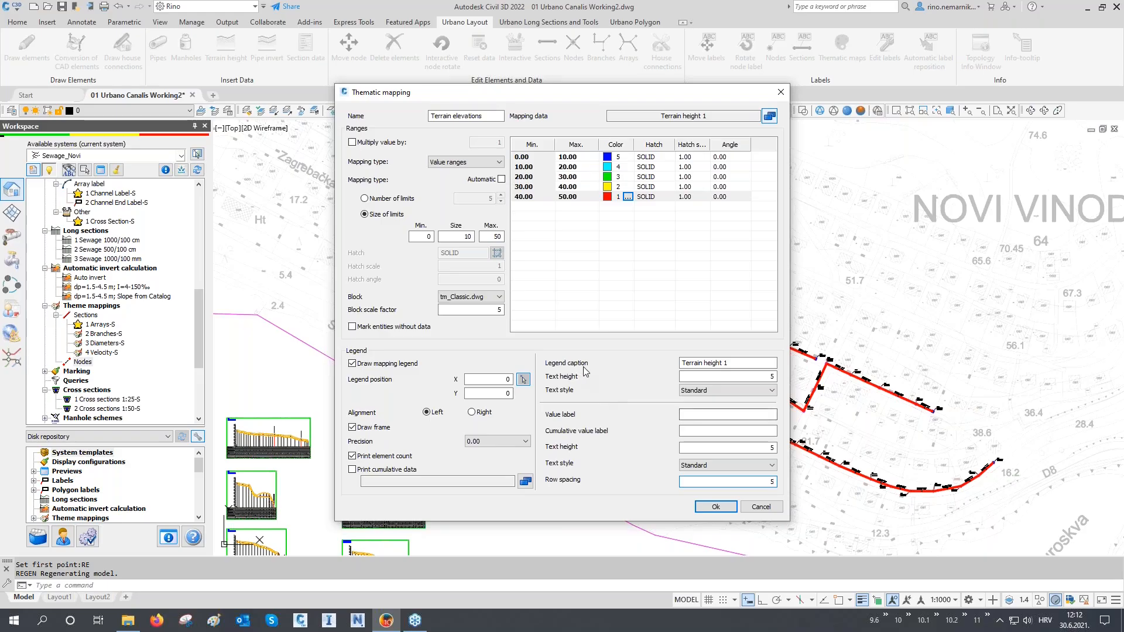
- Change the legend caption to 'Terrain elevation' with value label 'Hter', and save the mapping
drag(735, 363, 642, 365)
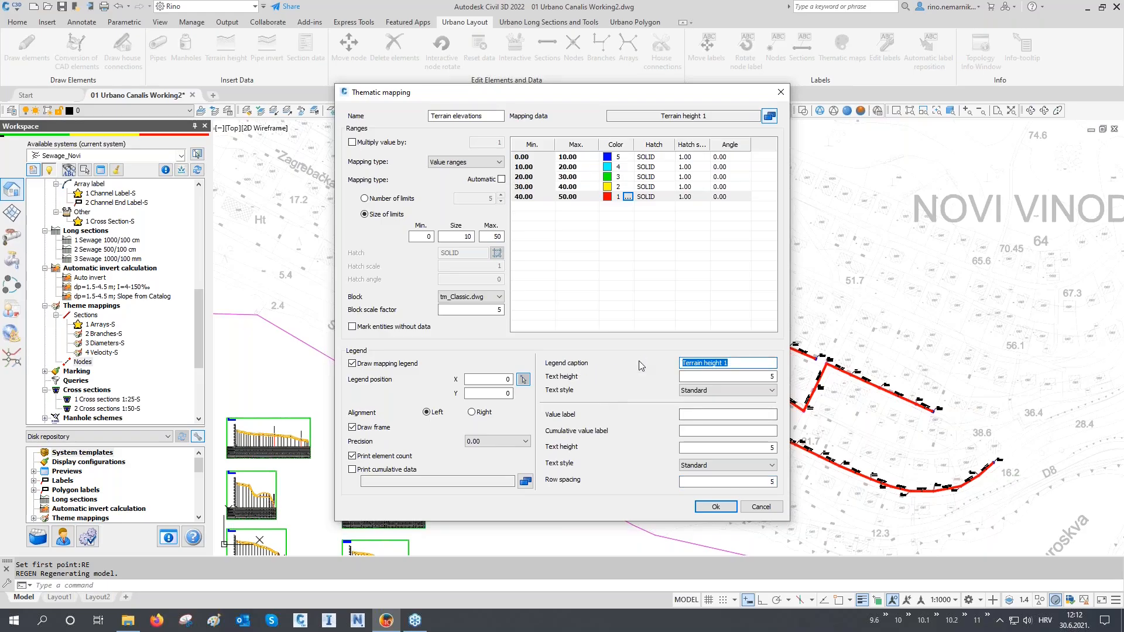
click(704, 363)
drag(704, 363, 779, 376)
text(elevation)
click(729, 414)
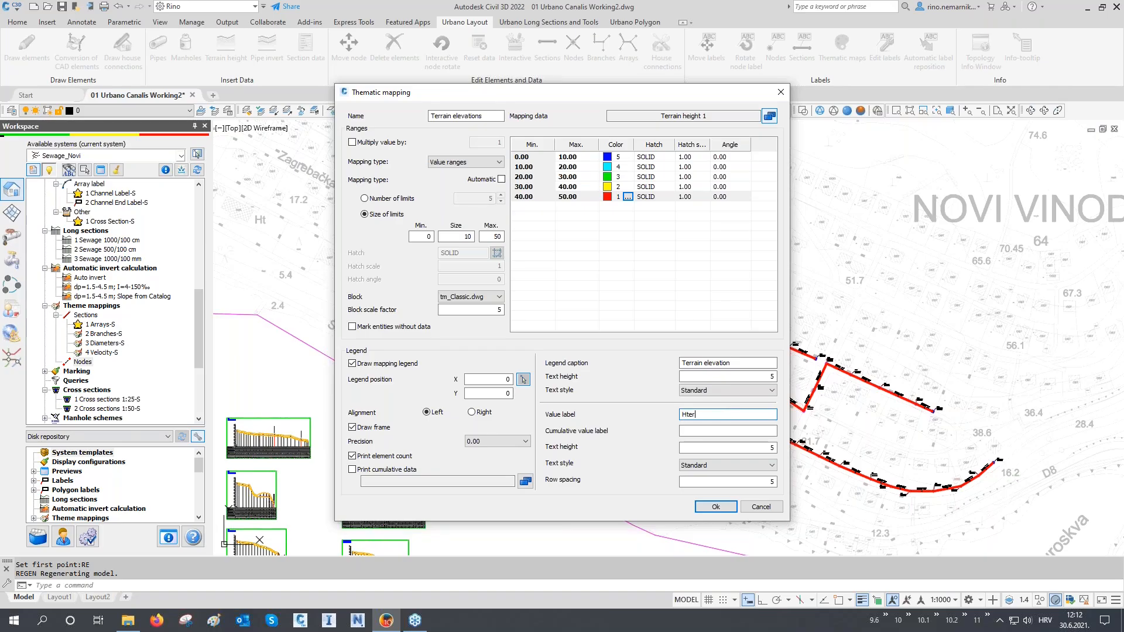
click(714, 508)
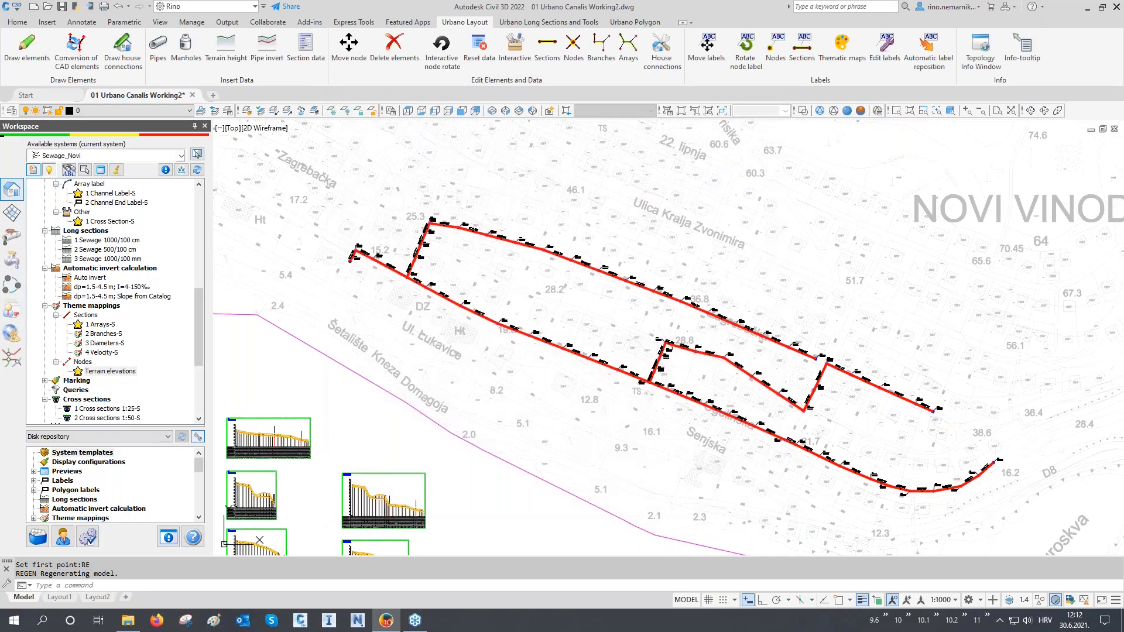
- Show the Terrain elevations theme on the nodes, place its legend, regenerate with RE, and close the window
double_click(96, 374)
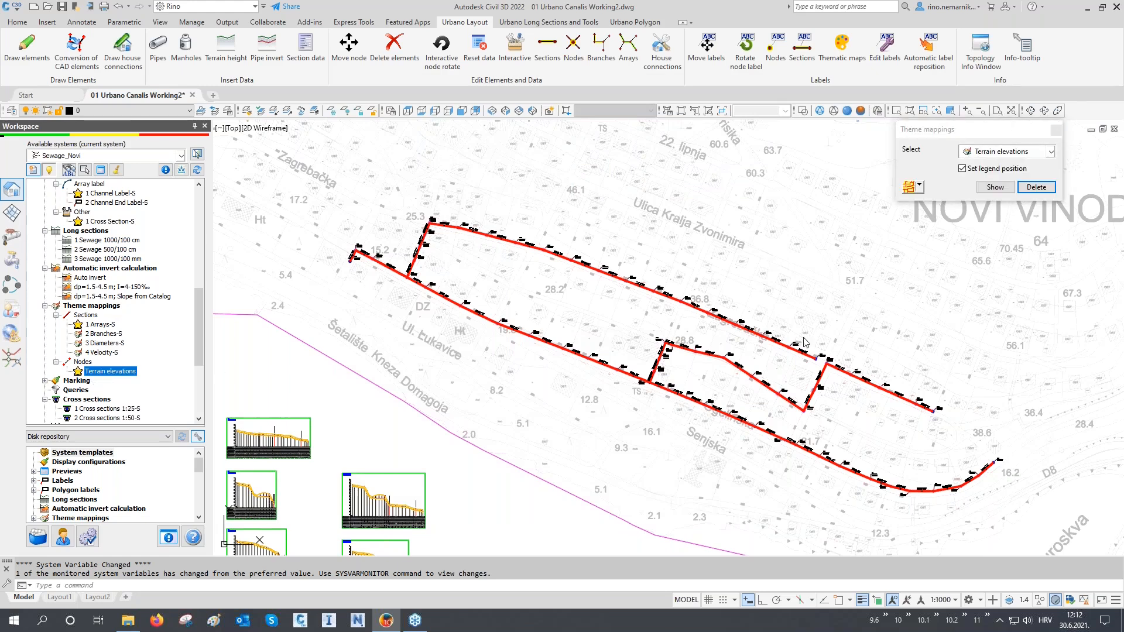
click(994, 187)
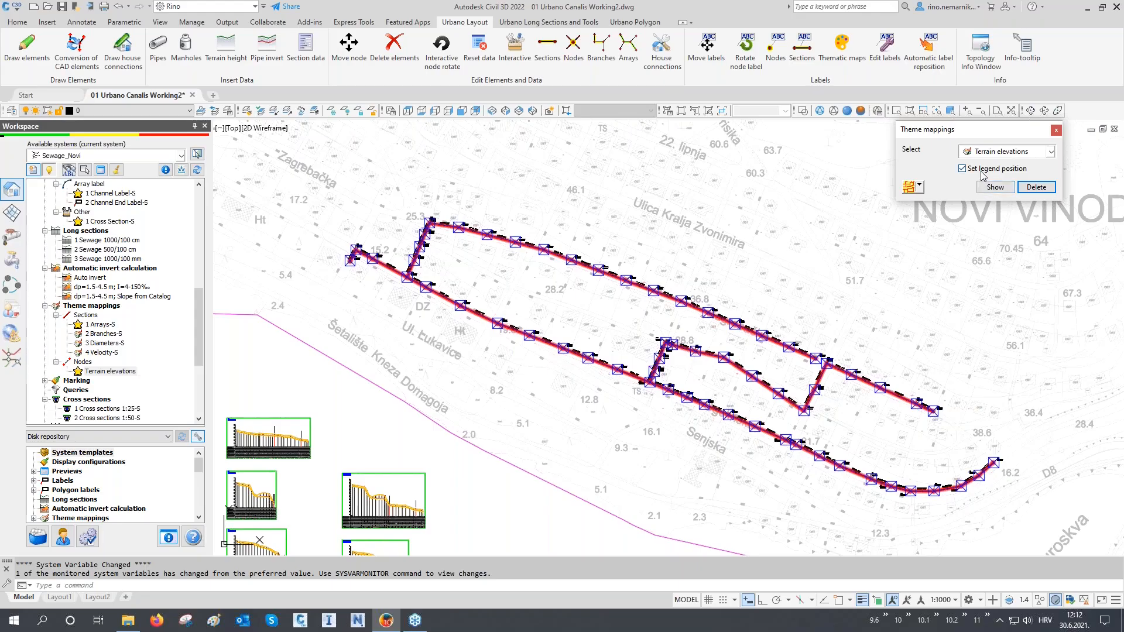
click(999, 189)
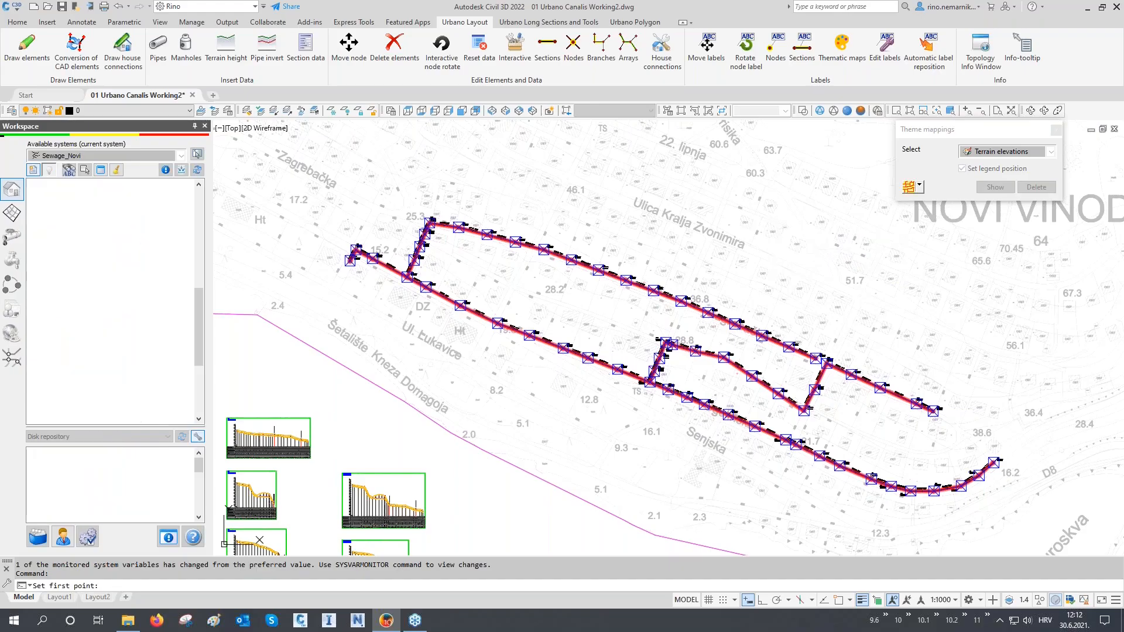
middle_drag(808, 218, 791, 252)
text(RE)
key(Return)
click(1057, 131)
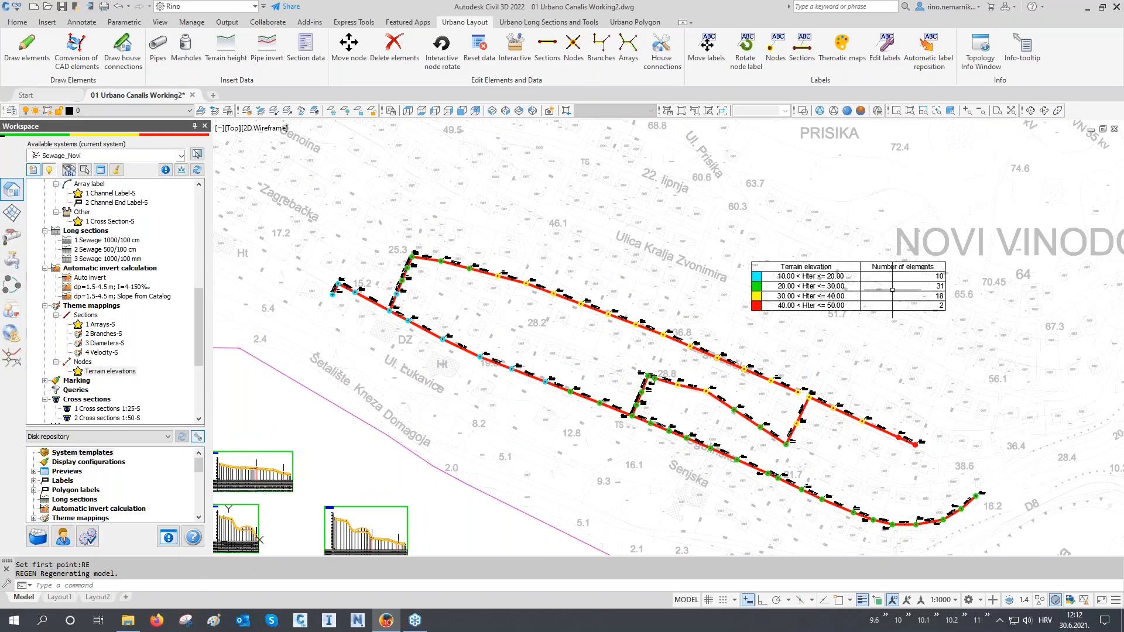
scroll(894, 289, up, 2)
scroll(894, 290, up, 2)
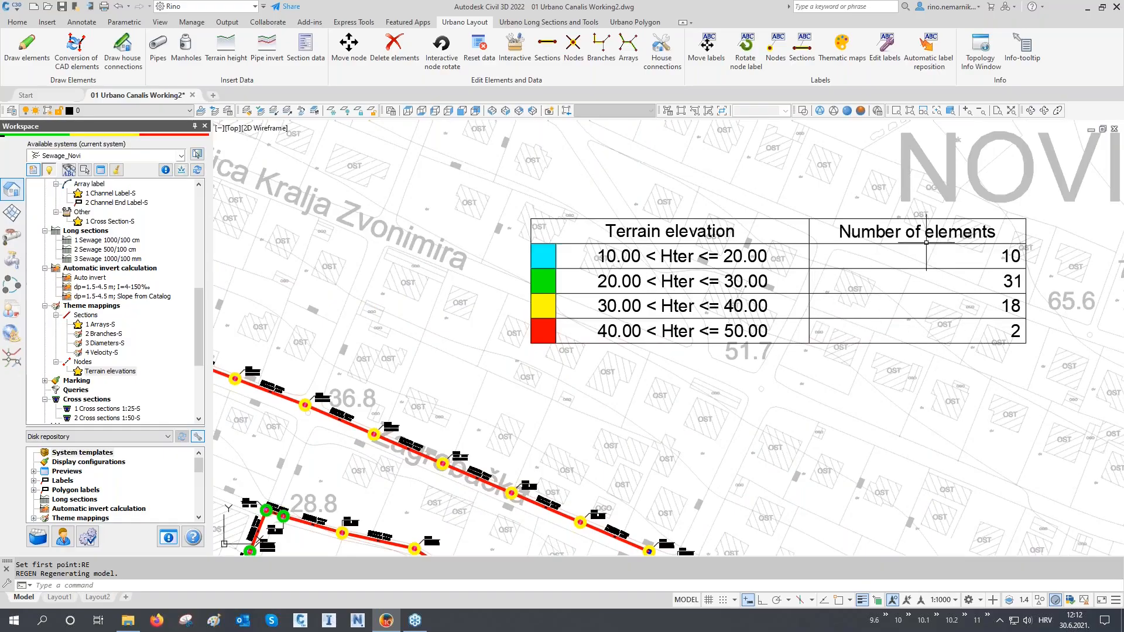
scroll(926, 242, down, 2)
scroll(838, 264, down, 2)
scroll(366, 252, up, 6)
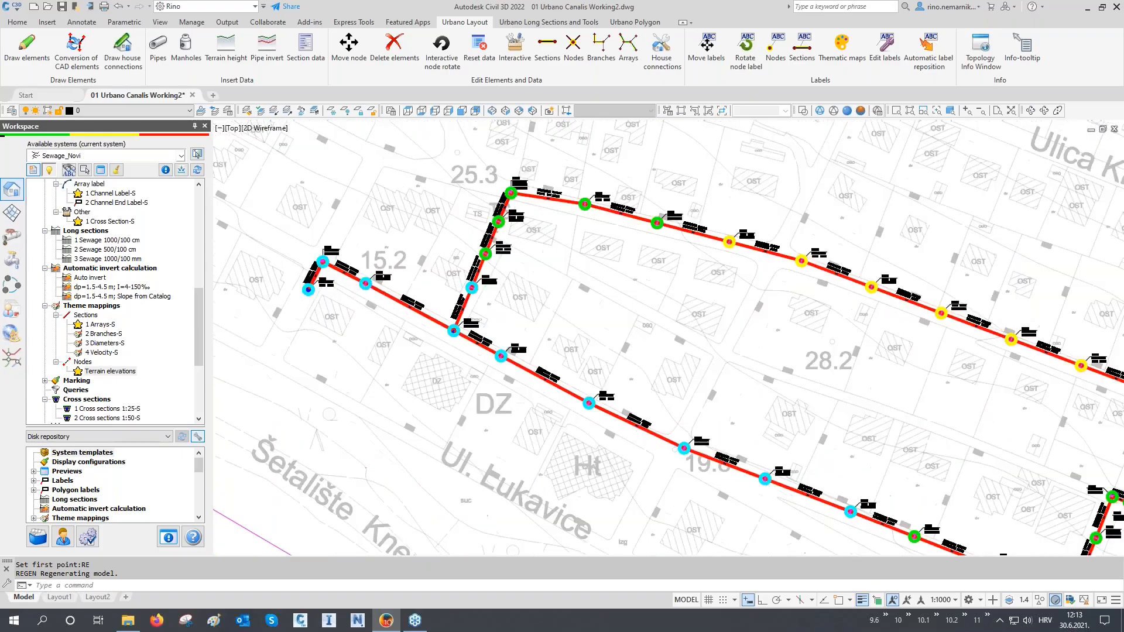
scroll(361, 262, down, 2)
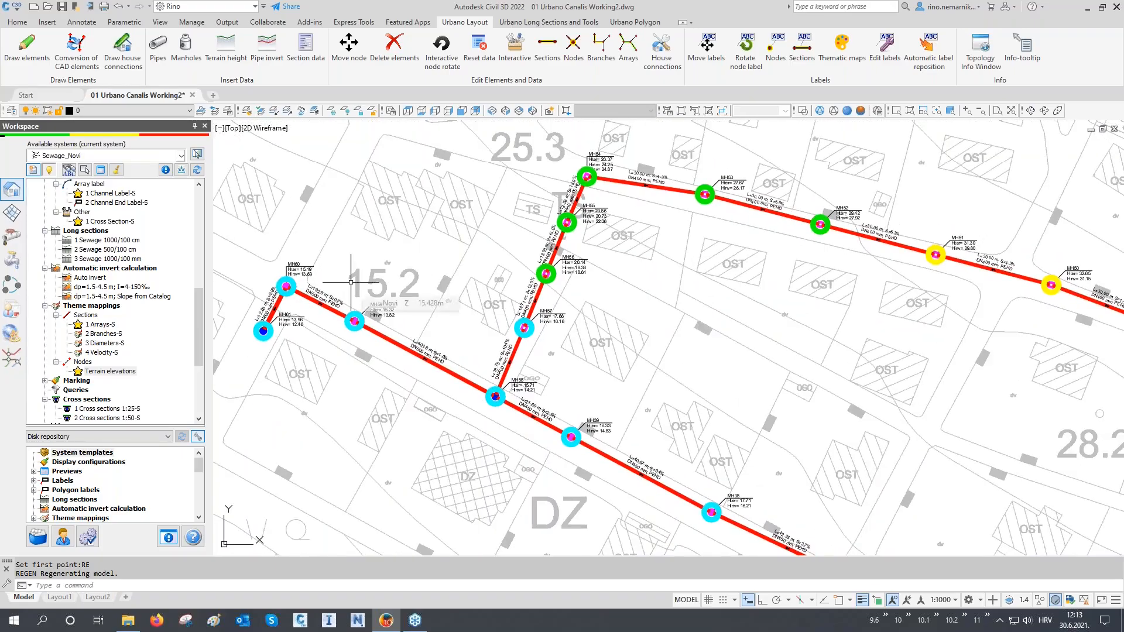
scroll(351, 279, down, 2)
middle_drag(642, 383, 539, 340)
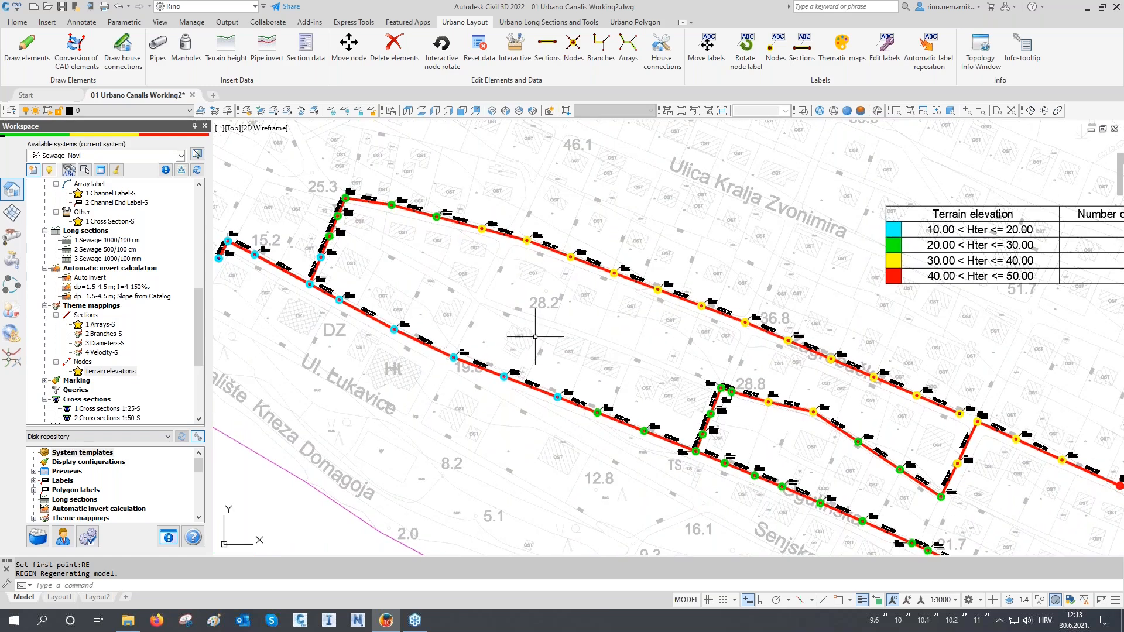
scroll(540, 316, down, 2)
middle_drag(579, 406, 592, 351)
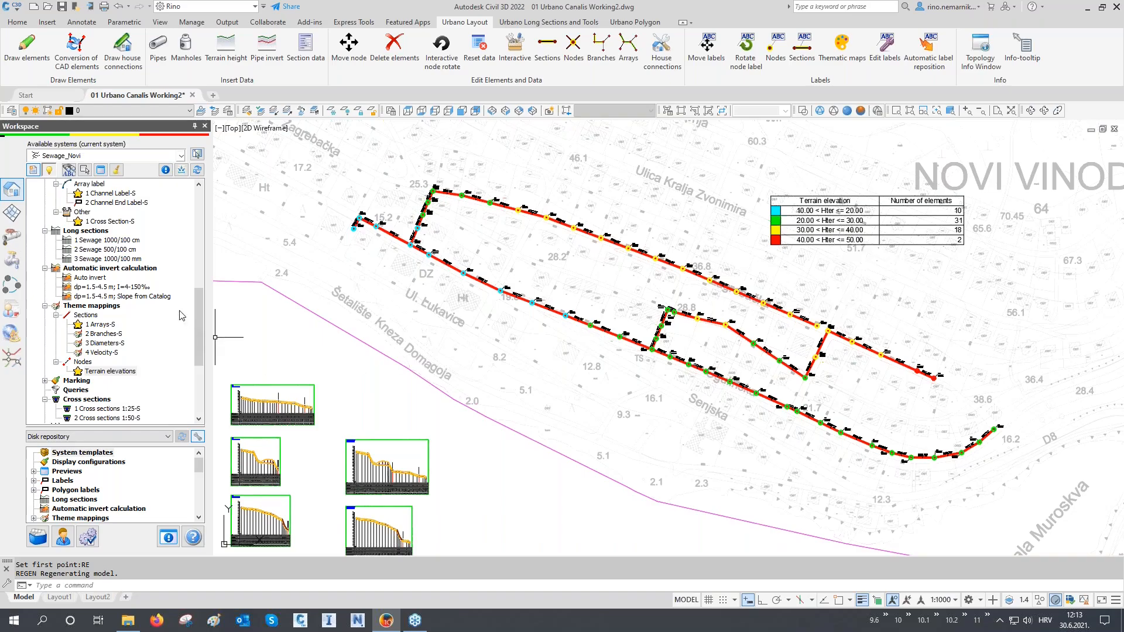
mouse_move(785, 257)
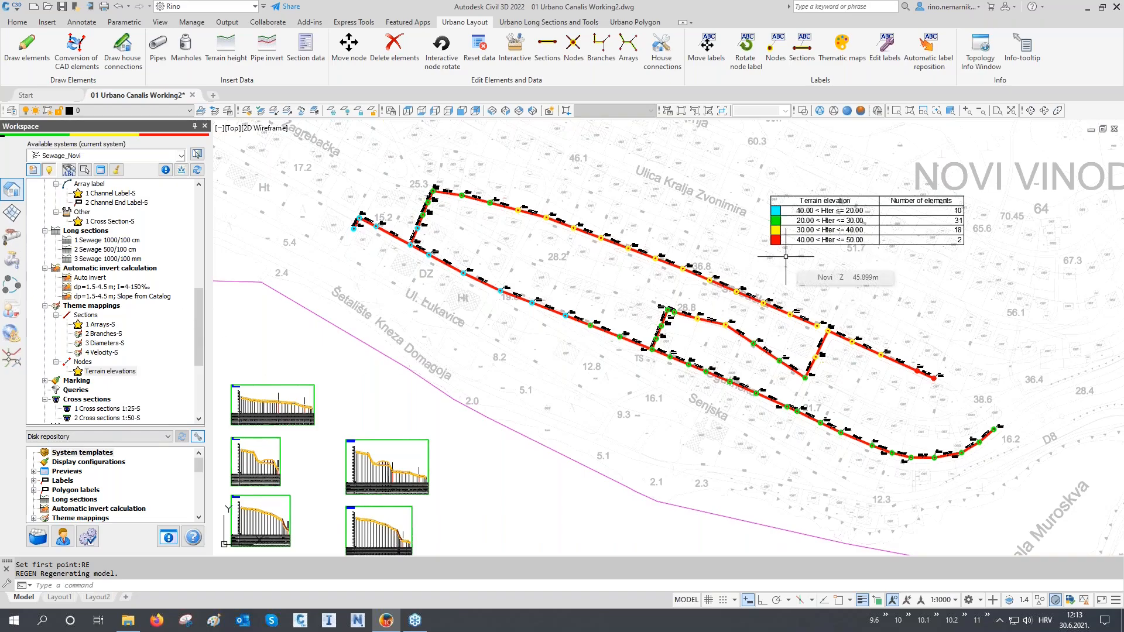
- Remove all theme mappings from the drawing while keeping their configurations
click(112, 306)
right_click(113, 311)
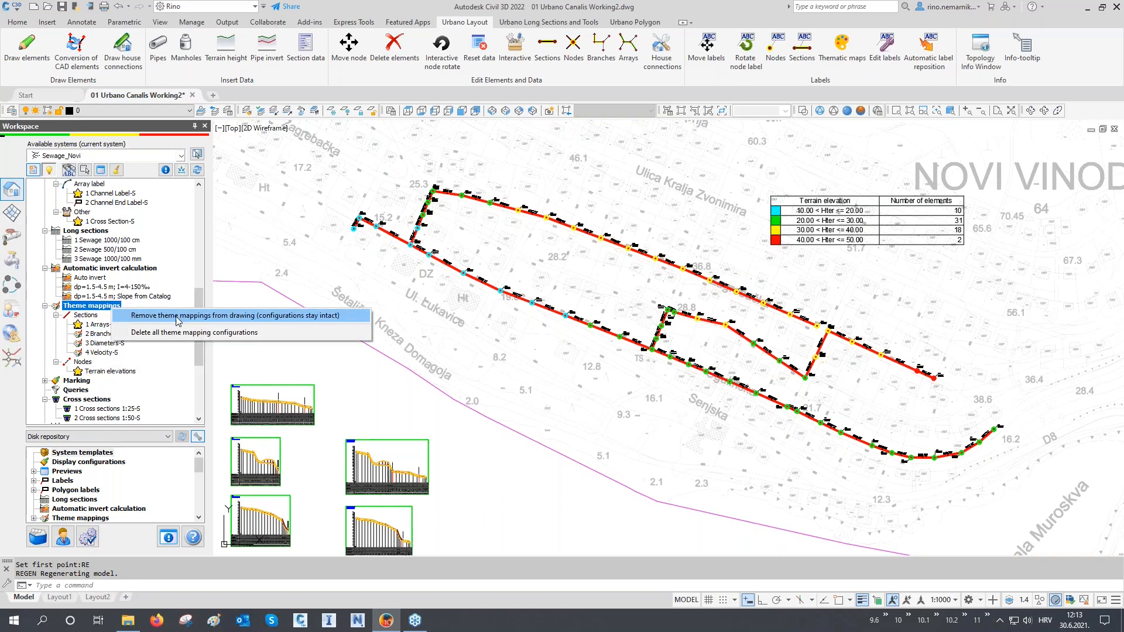
click(249, 317)
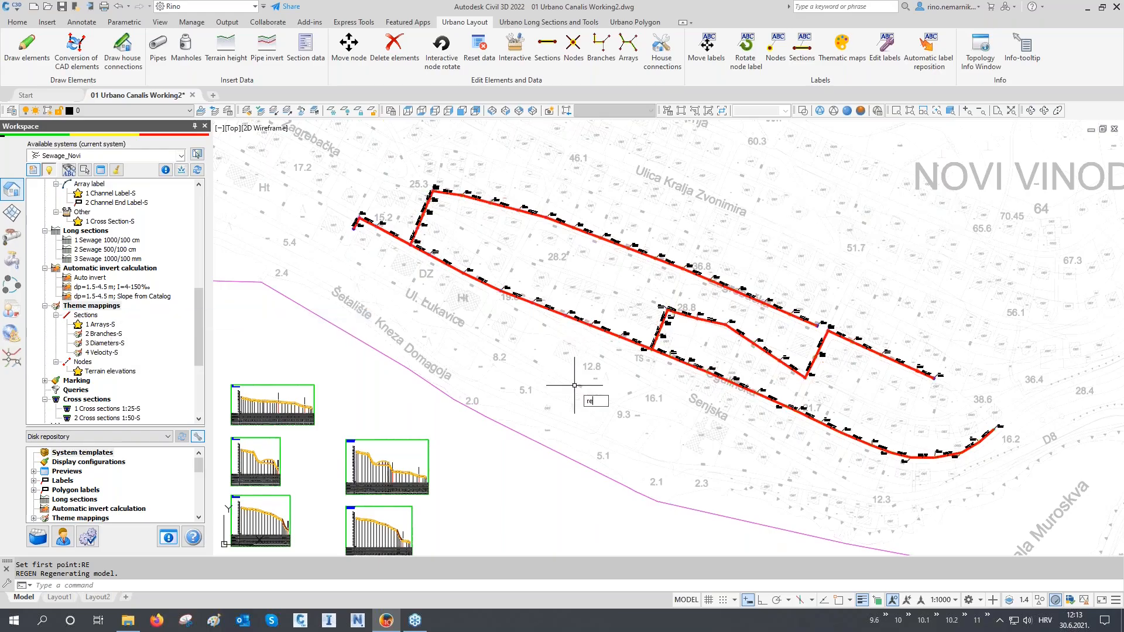
middle_drag(574, 402, 577, 389)
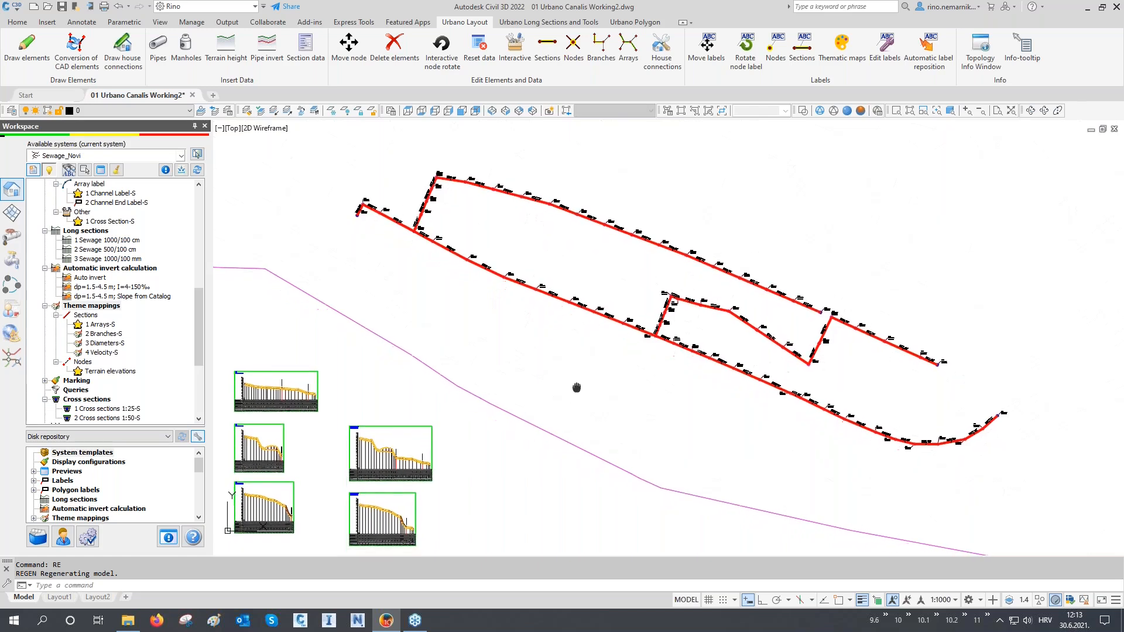
scroll(76, 363, down, 1)
click(75, 362)
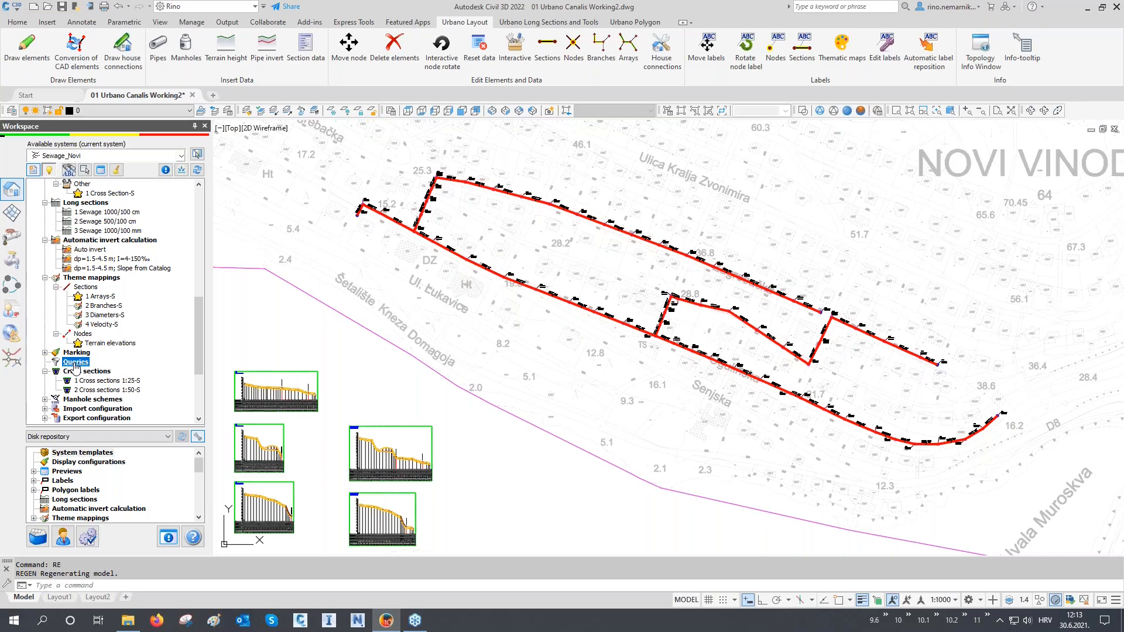
- Create a new query, keeping Overlaps as the location condition
right_click(76, 367)
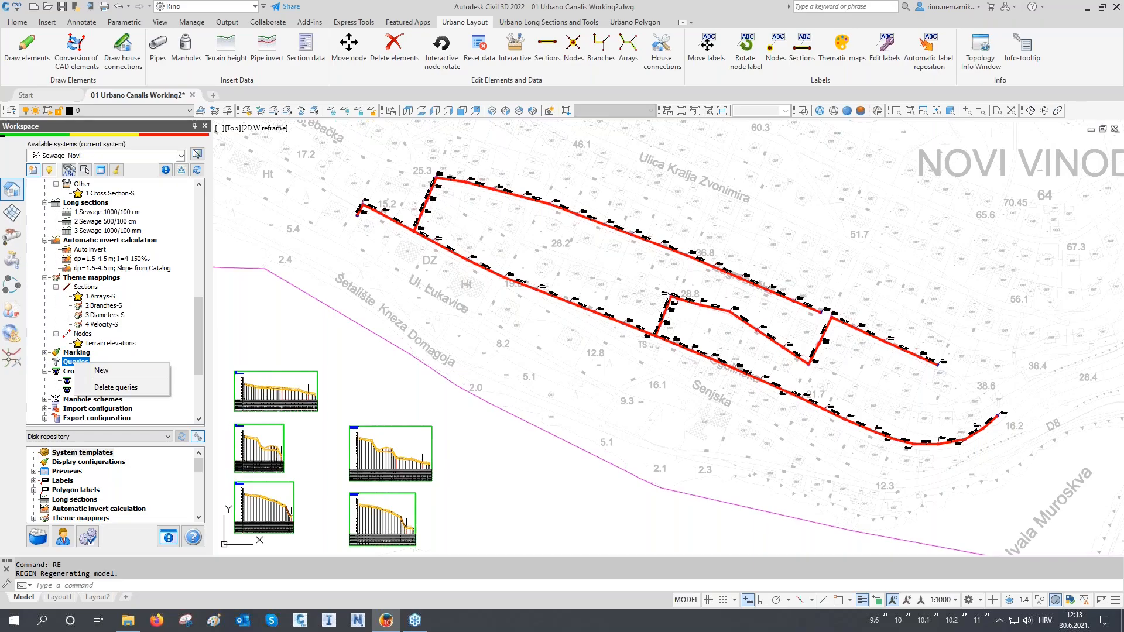
click(100, 371)
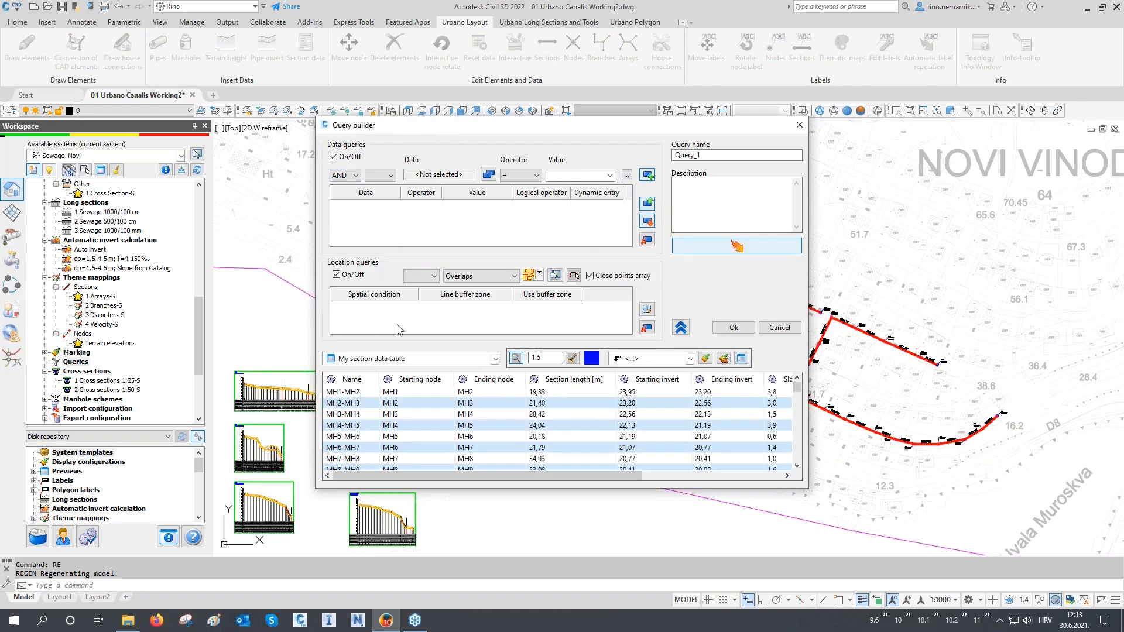
click(509, 281)
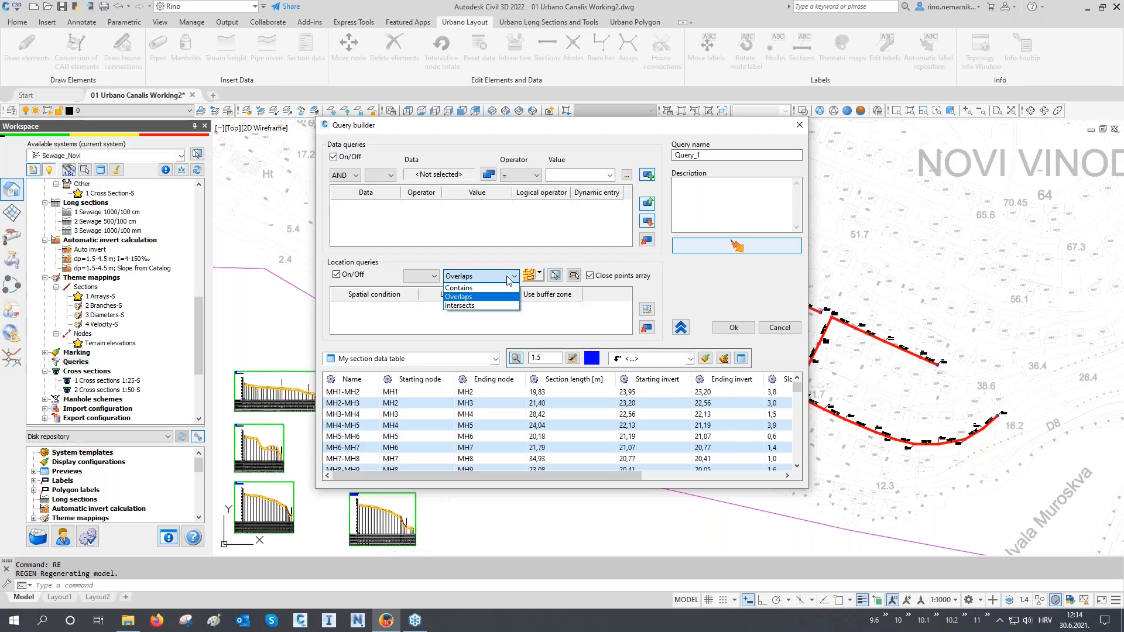
click(509, 281)
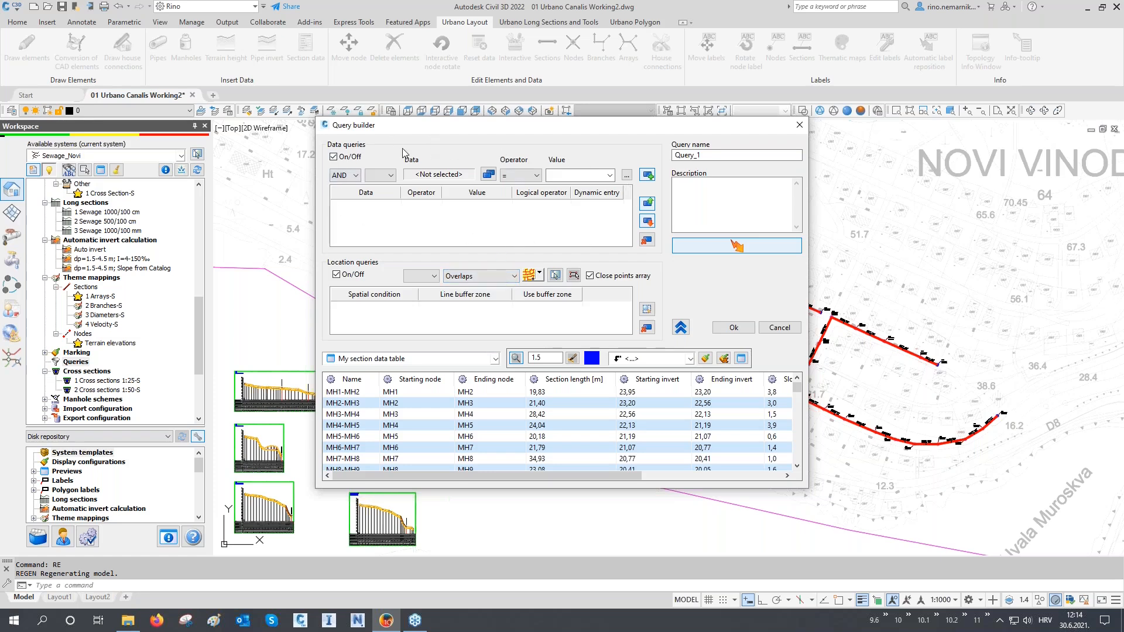
- Choose Section length [m] as the query's data field, found by searching 'length'
click(486, 175)
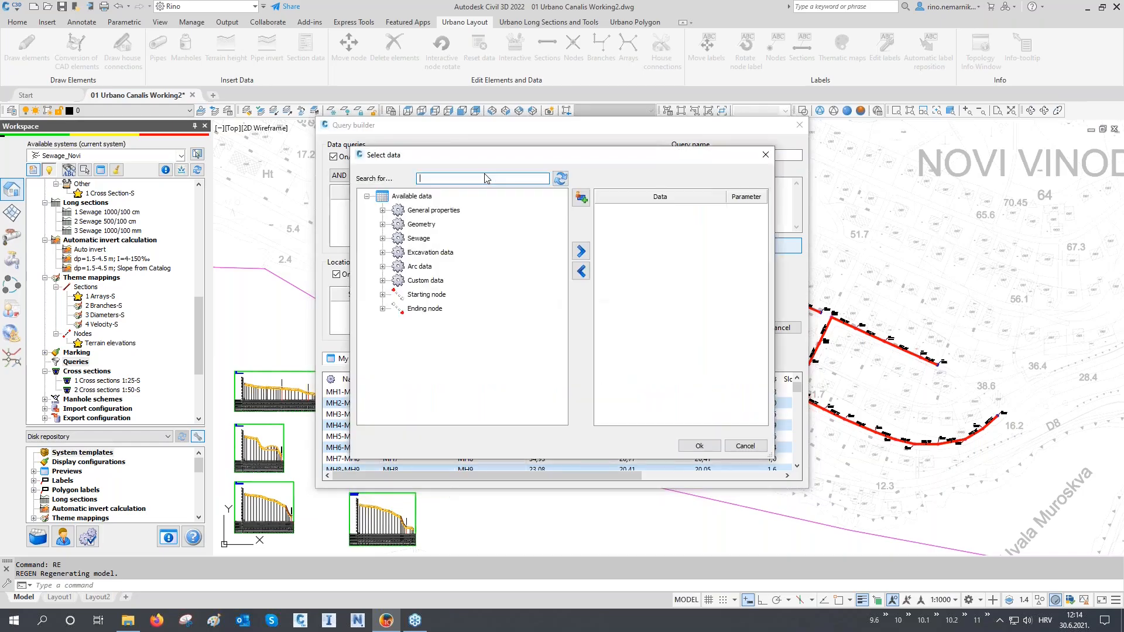
text(le)
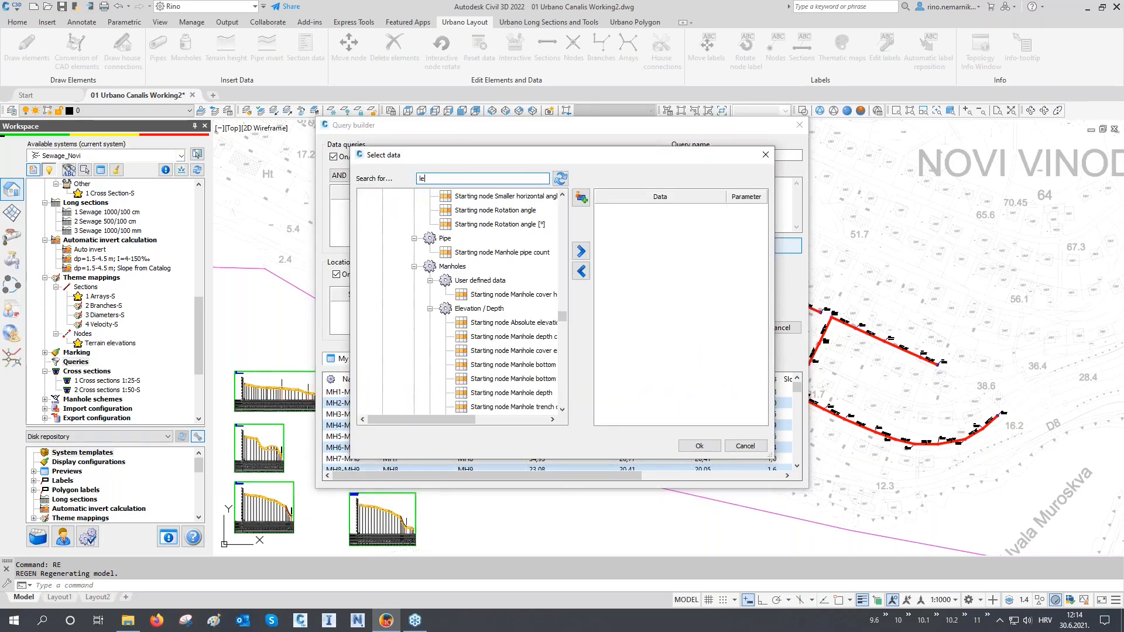
text(ngth)
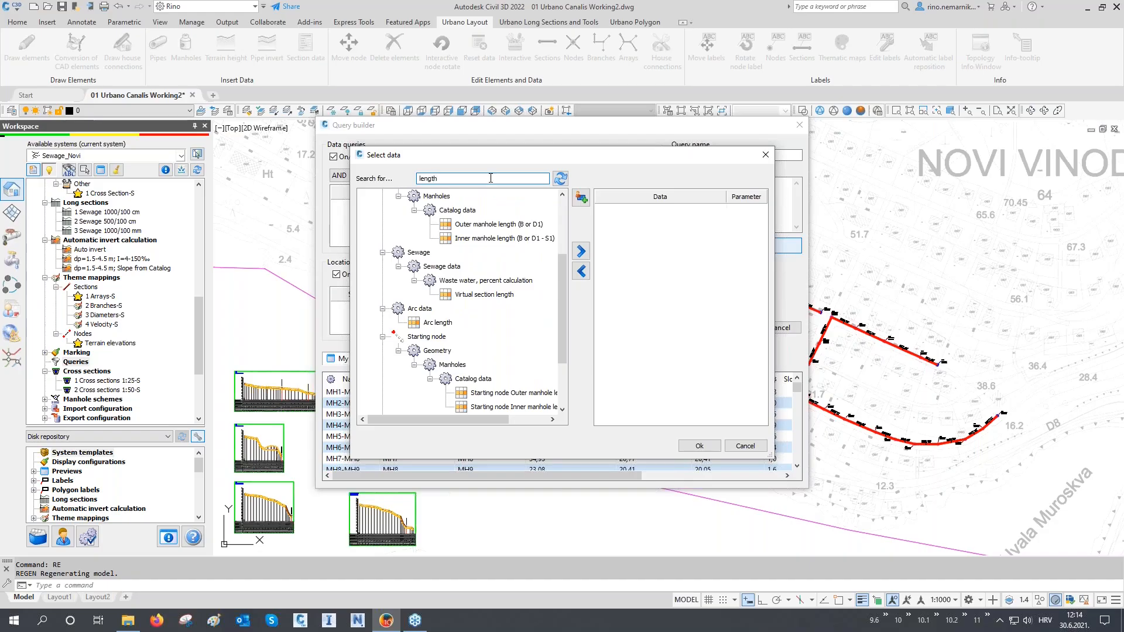
scroll(490, 210, up, 3)
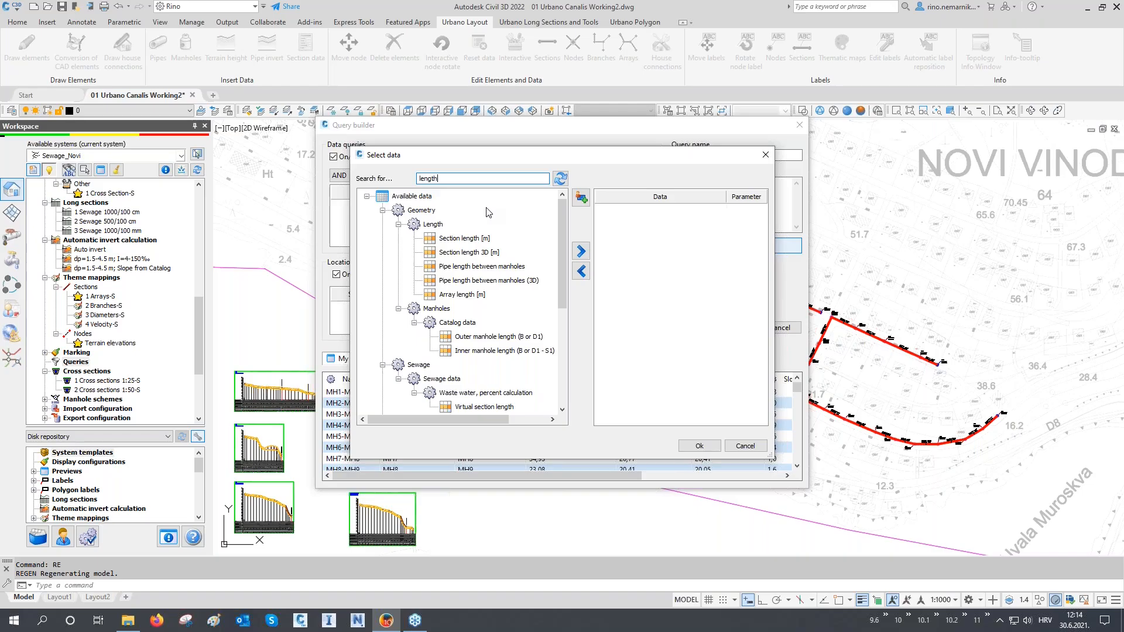
double_click(462, 238)
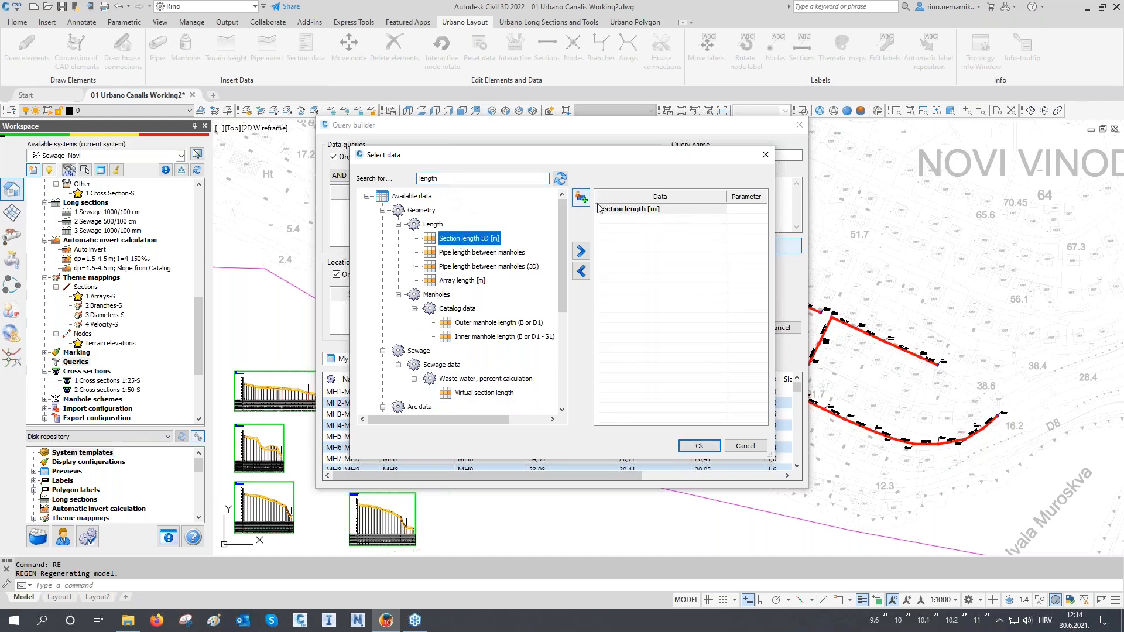
click(697, 447)
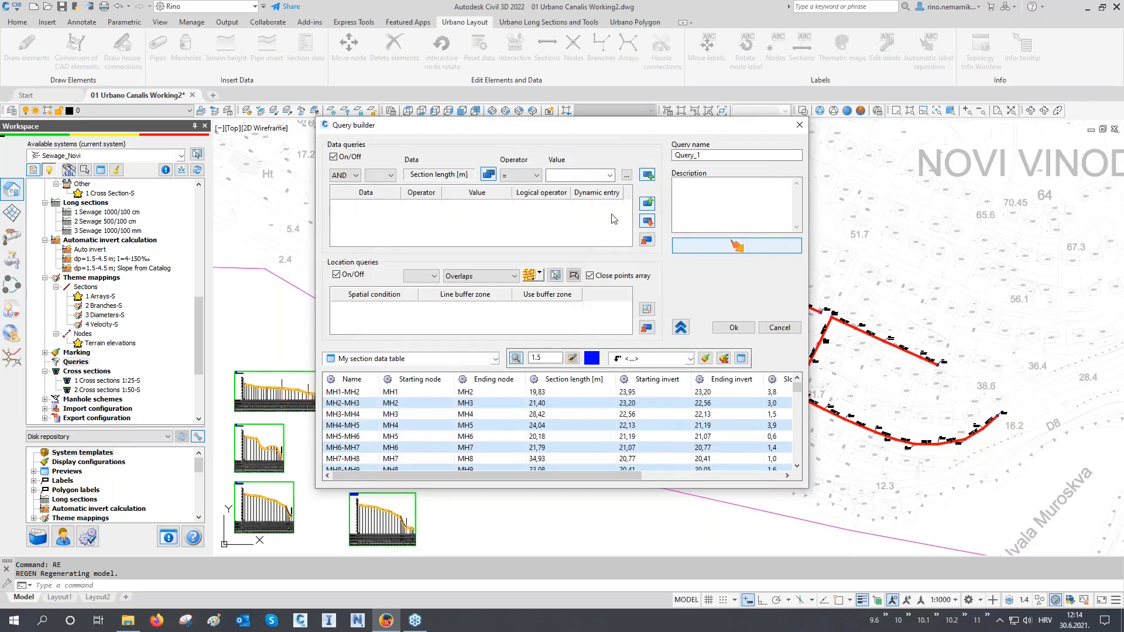
- Add the condition Section length [m] < 15 and name the query 'Sections < 15 m'
click(539, 177)
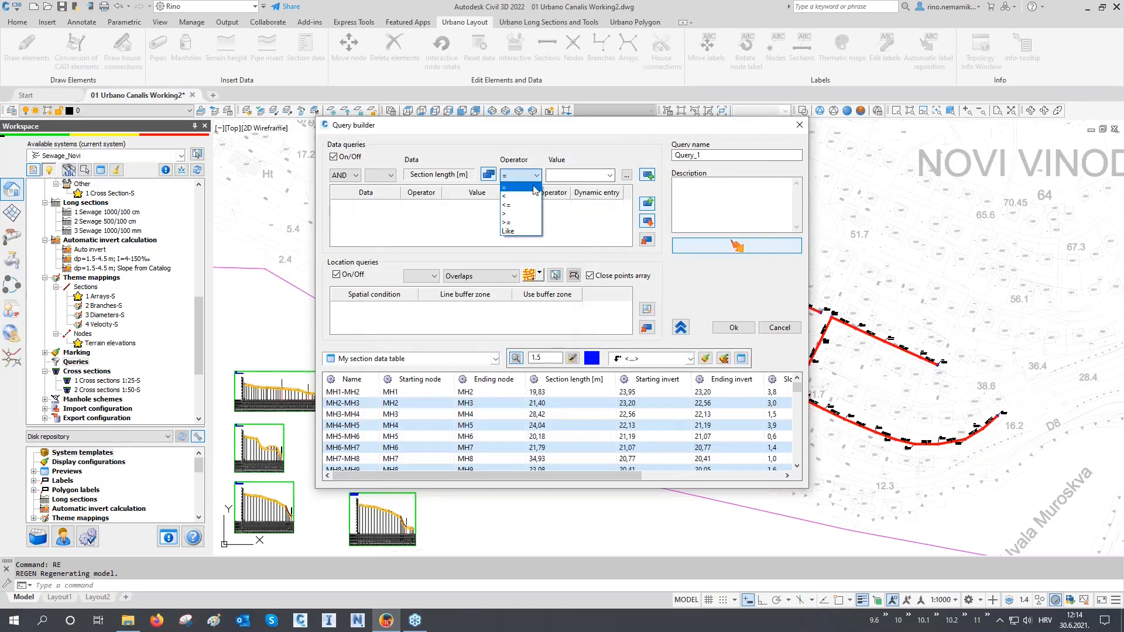
click(526, 194)
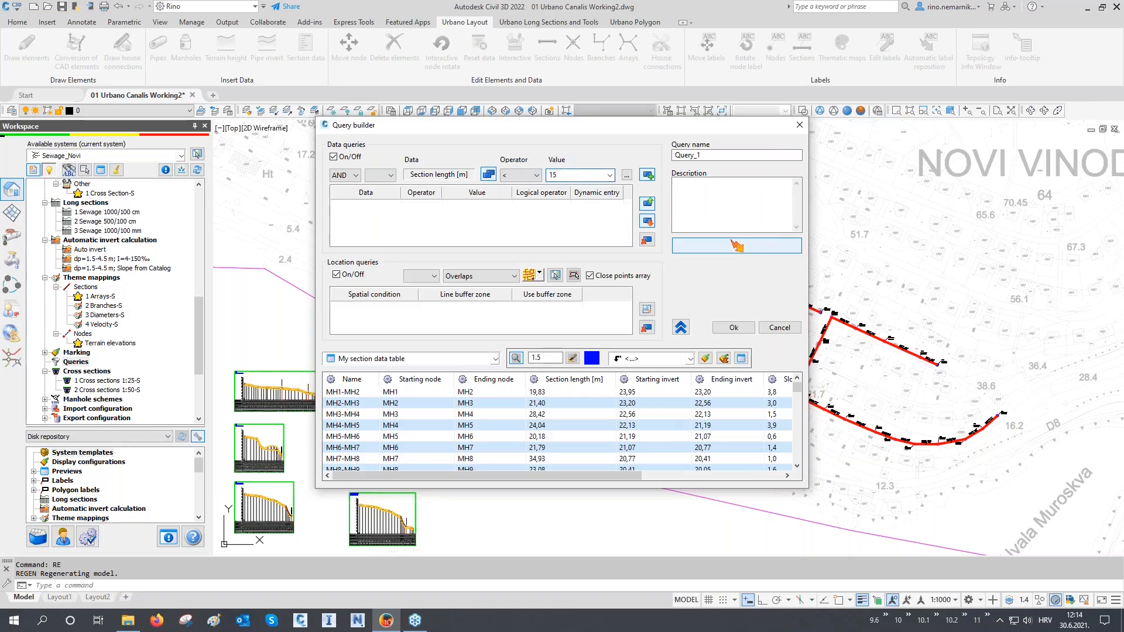
click(648, 176)
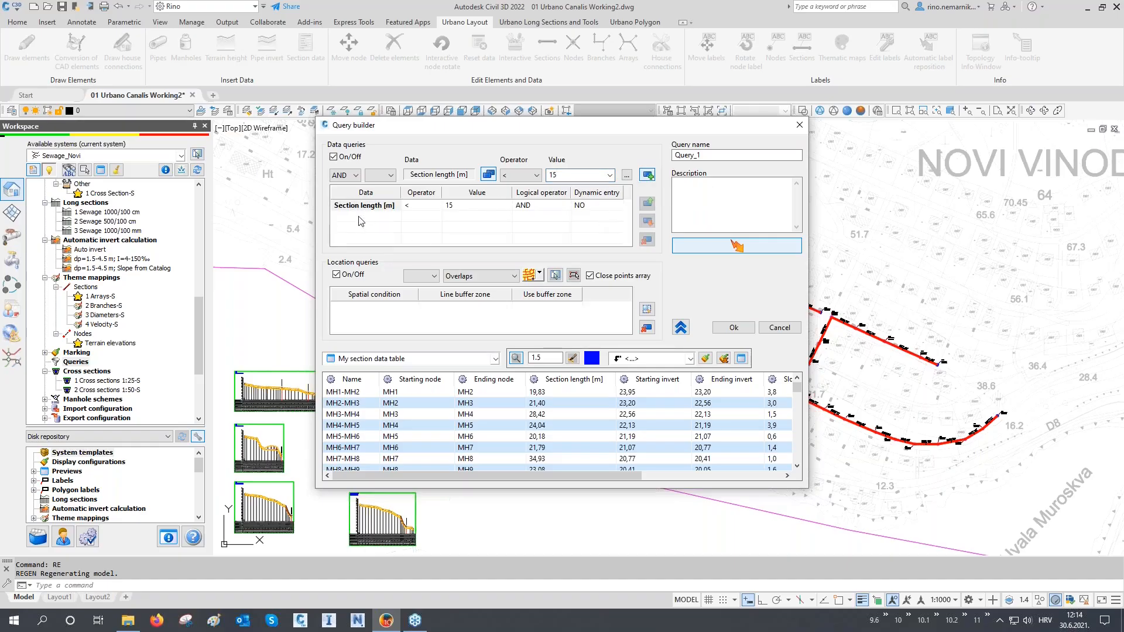
drag(705, 157, 593, 165)
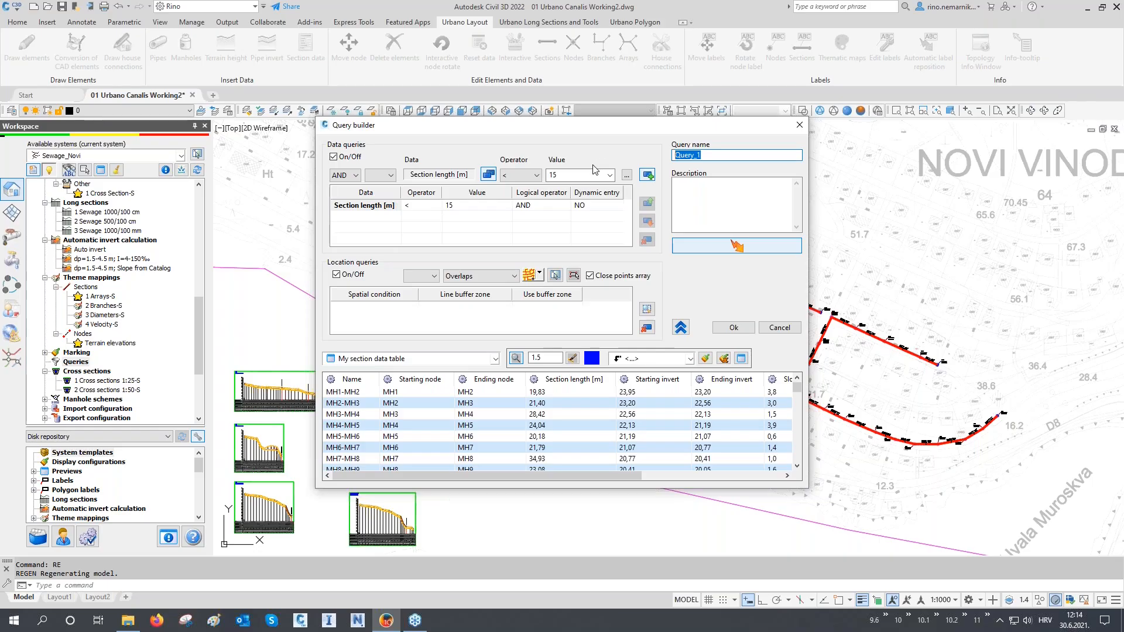
text(Sections y< 15 m)
- Run the query, sort the results by section length, and save it
click(567, 382)
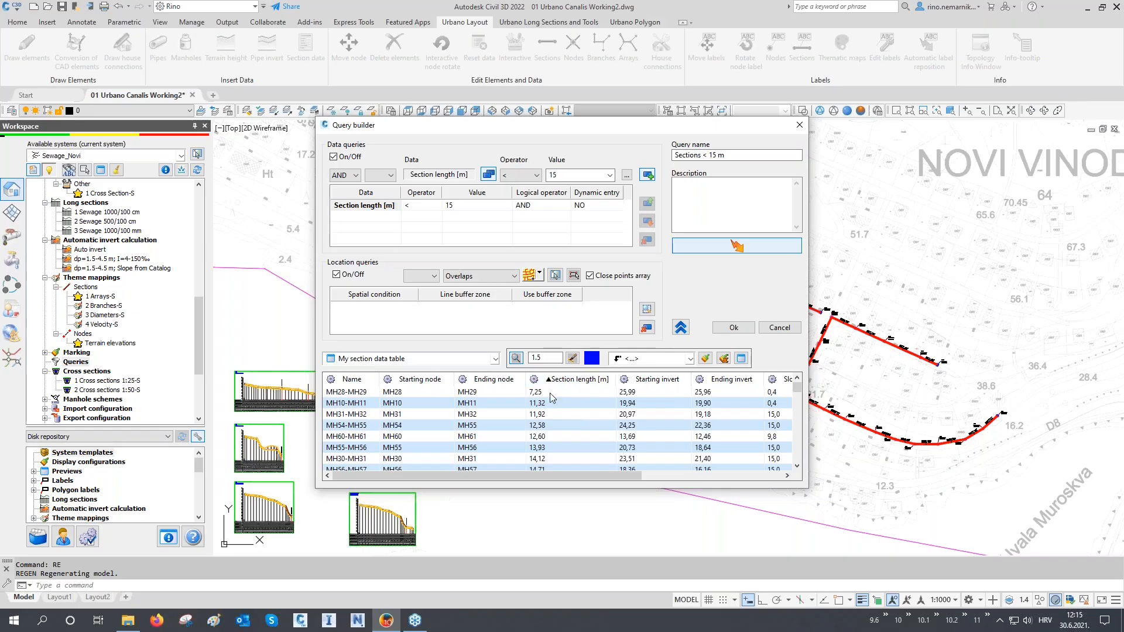
click(565, 379)
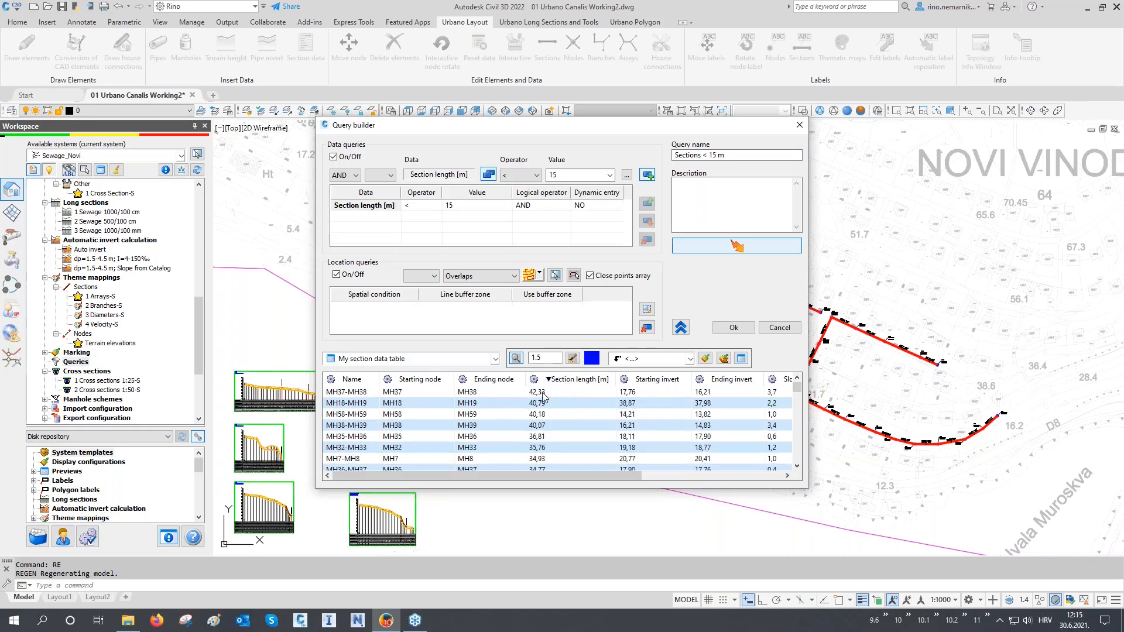
click(725, 250)
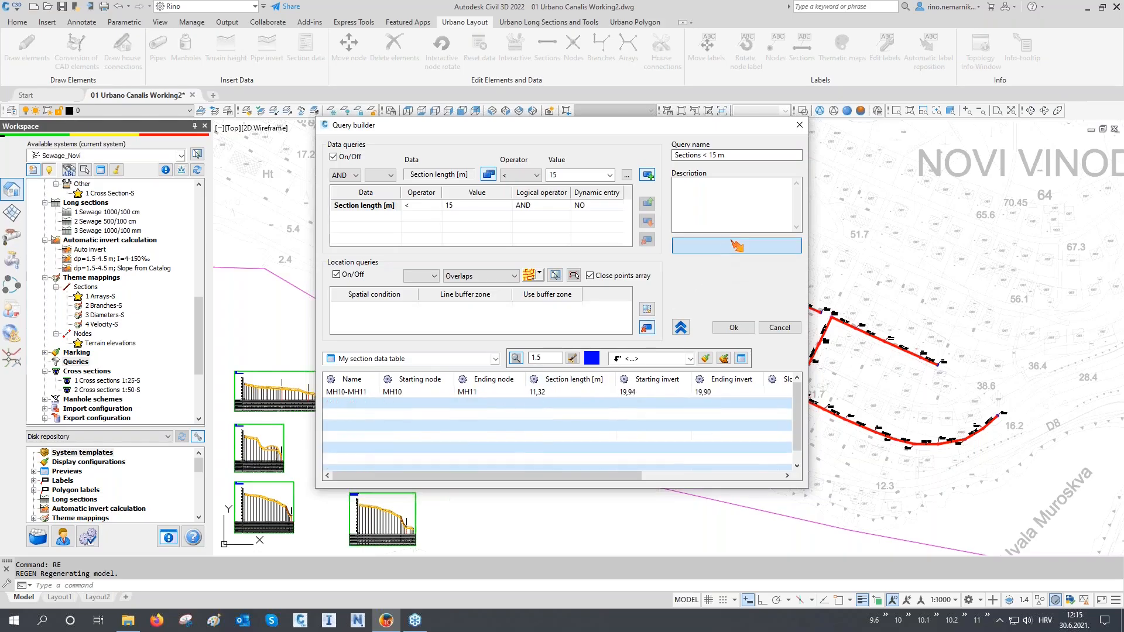
click(585, 379)
click(579, 379)
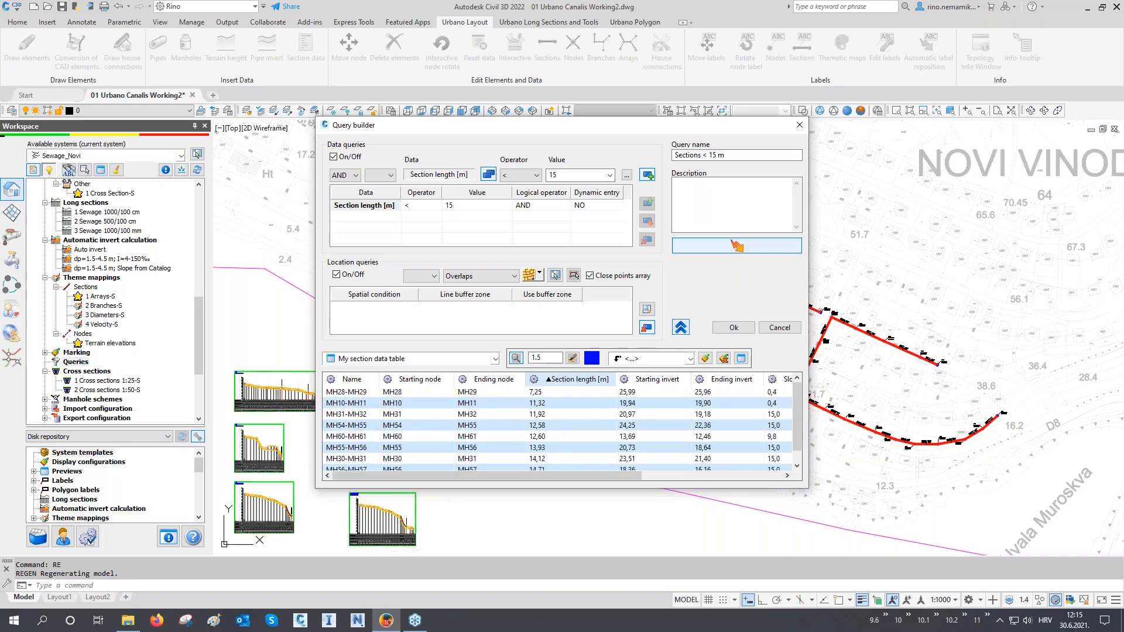
click(734, 328)
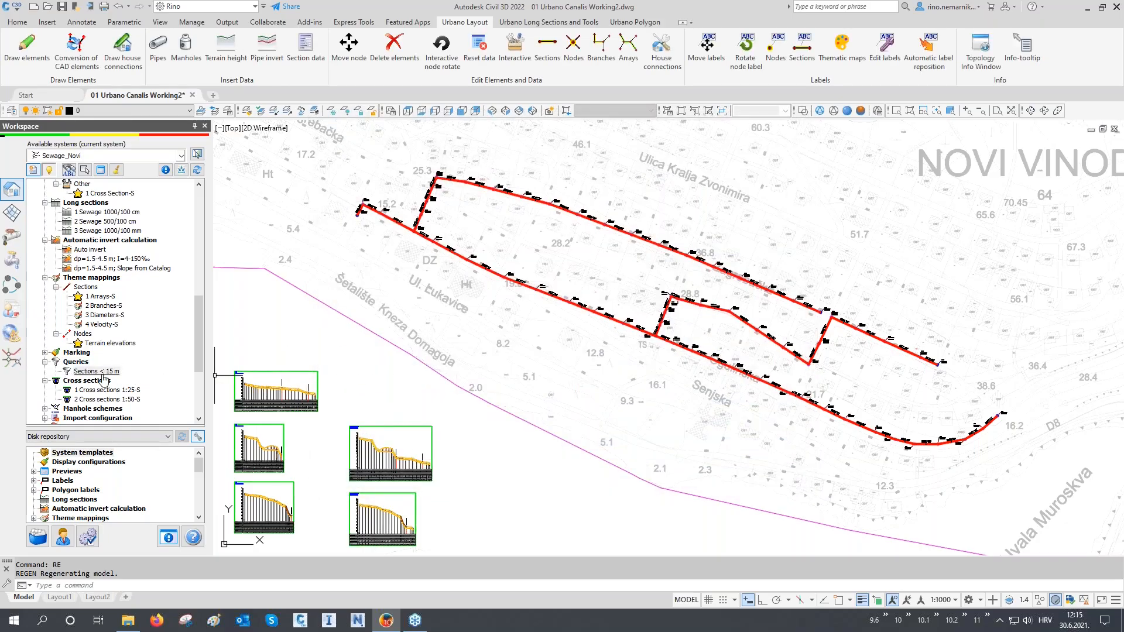
- Load the 'Sections < 15 m' results into an enlarged preview, sorted longest section first
click(101, 171)
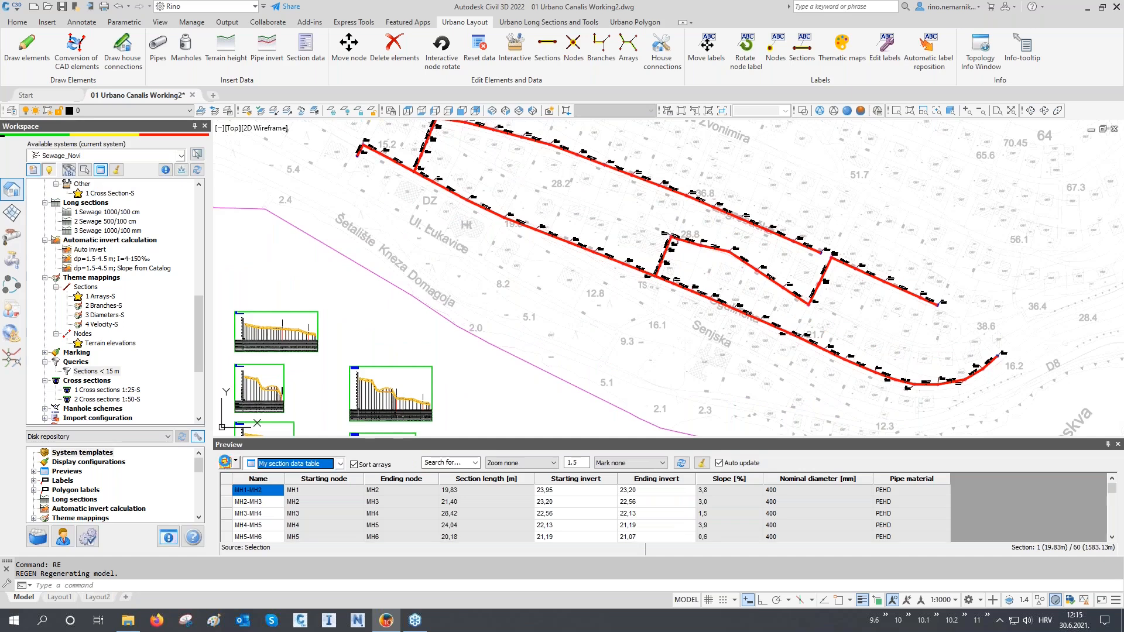
mouse_move(284, 443)
mouse_down()
mouse_move(352, 408)
mouse_move(408, 405)
mouse_up()
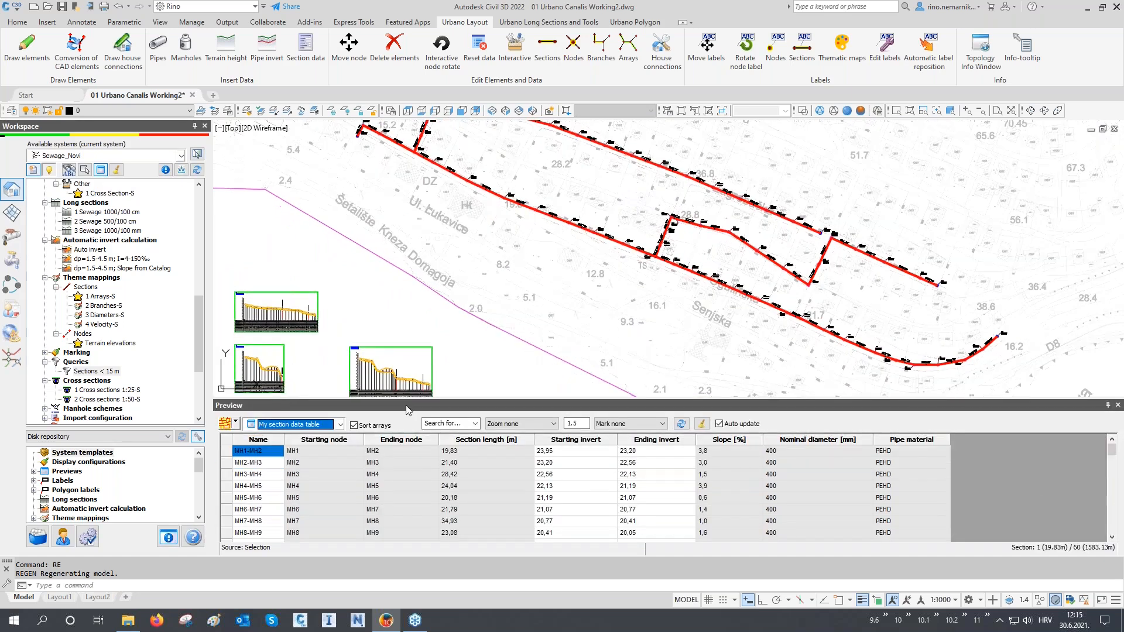
click(507, 440)
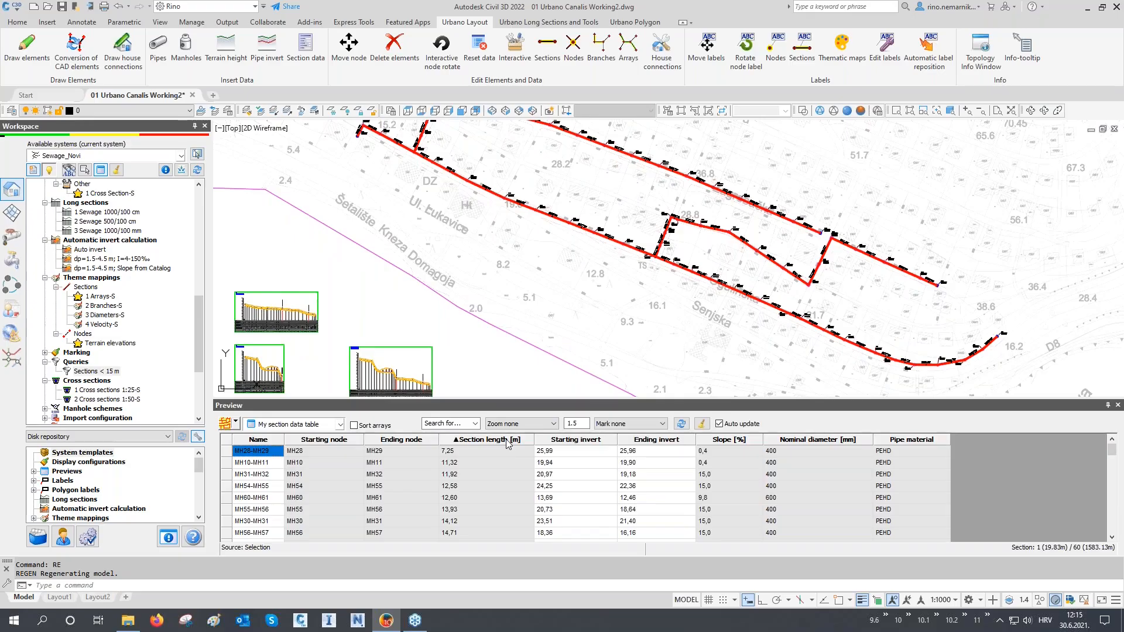
click(507, 439)
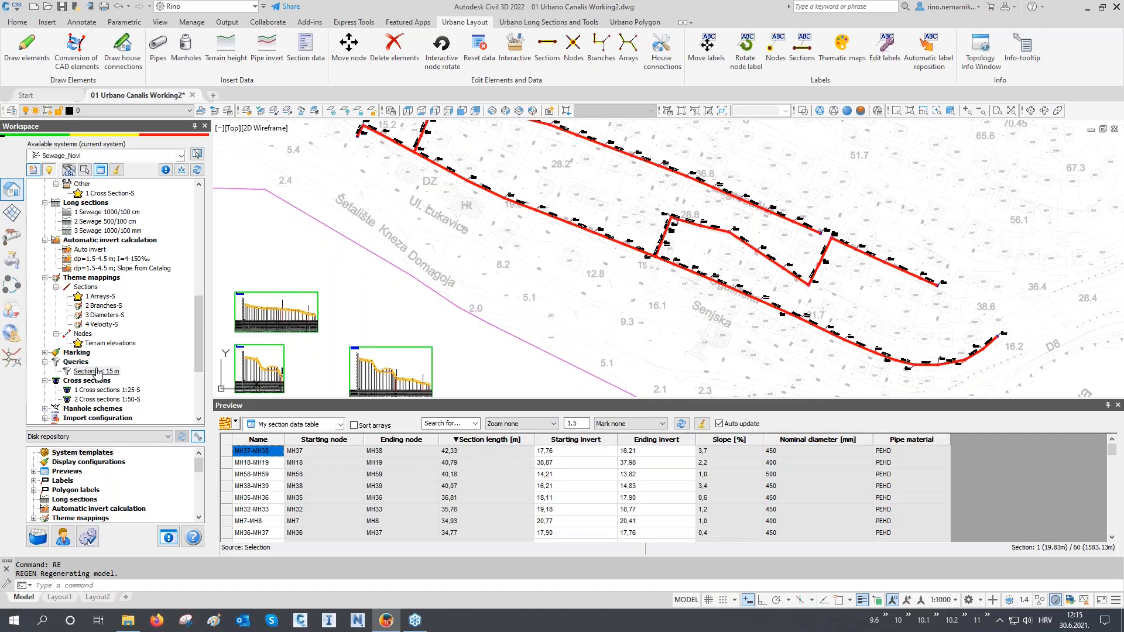
drag(96, 375, 501, 457)
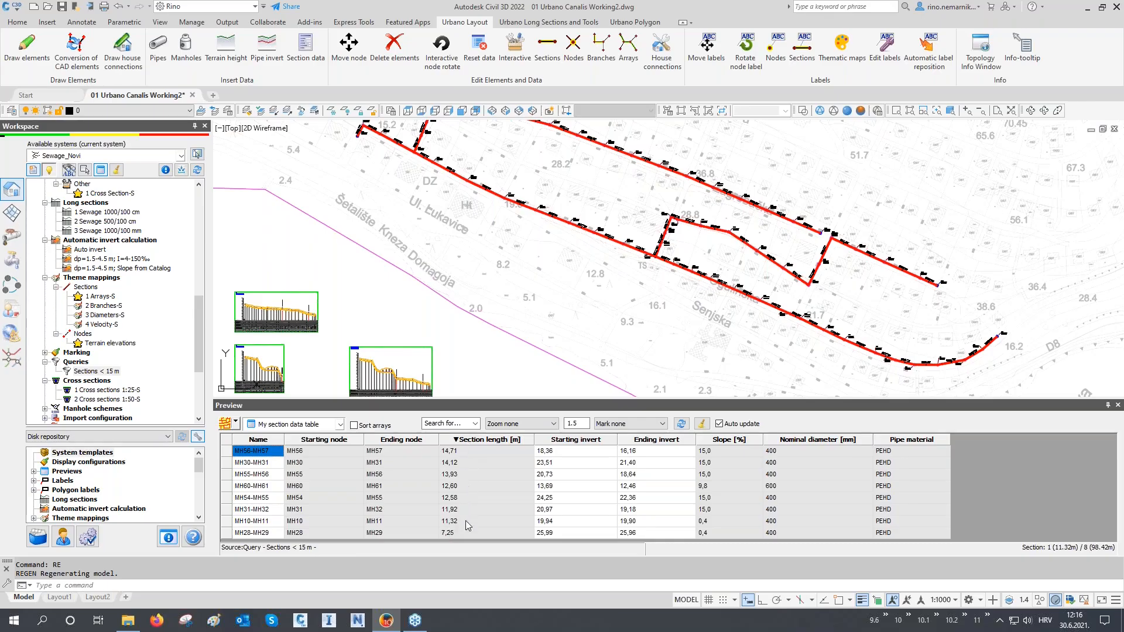
- Set marking to Mark in plan and highlight the eight short sections on the plan
click(635, 430)
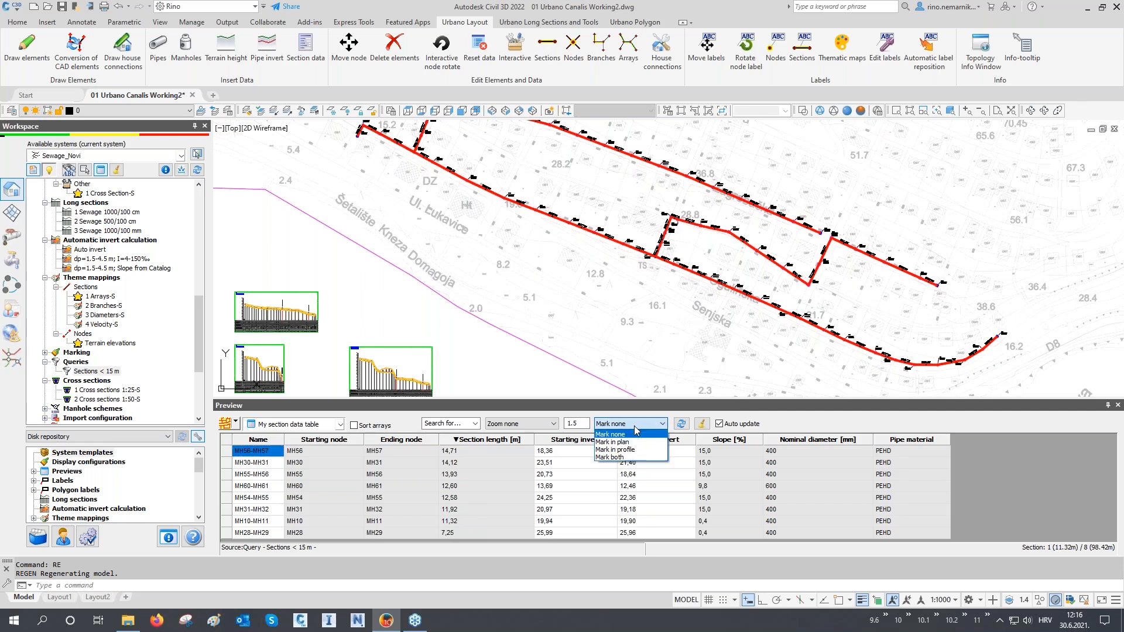
click(615, 442)
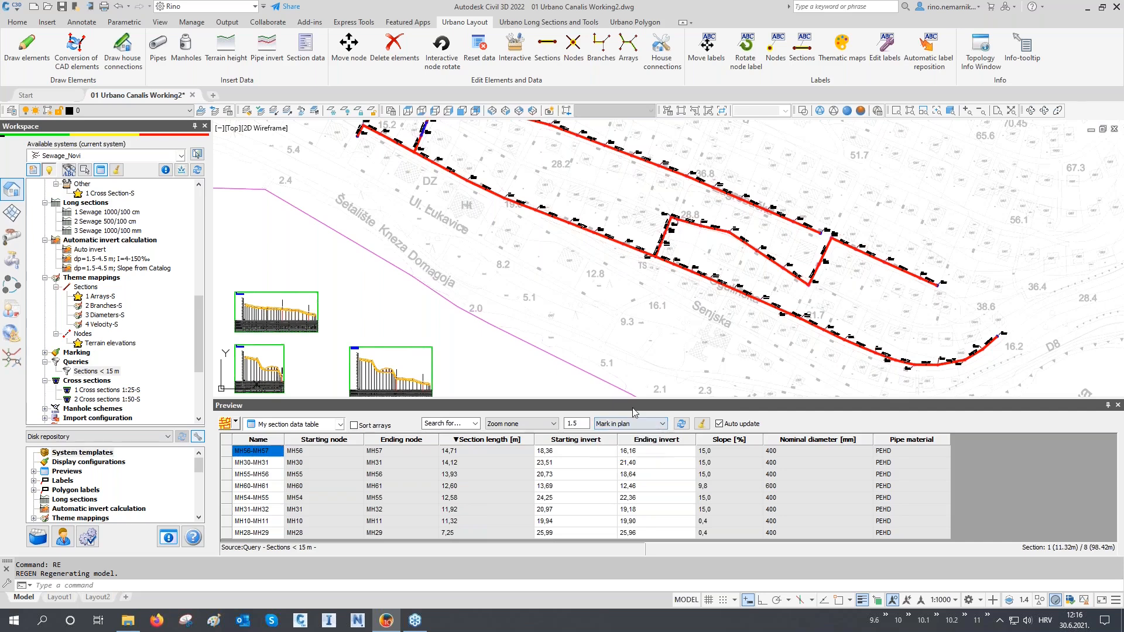
scroll(544, 311, down, 2)
middle_drag(573, 316, 541, 312)
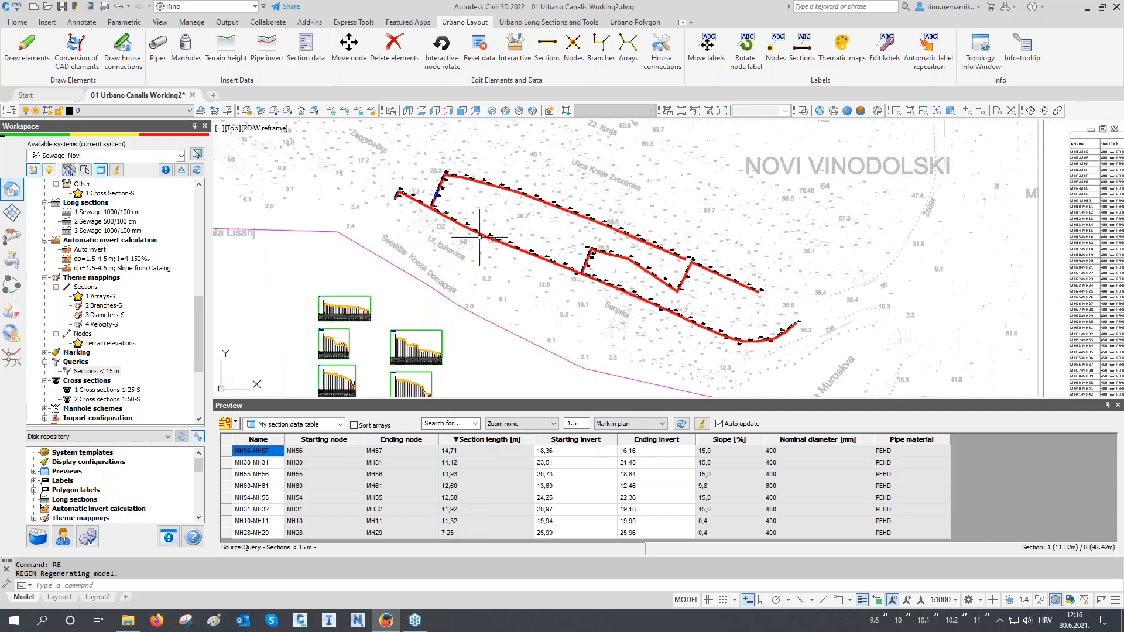
drag(475, 447, 483, 559)
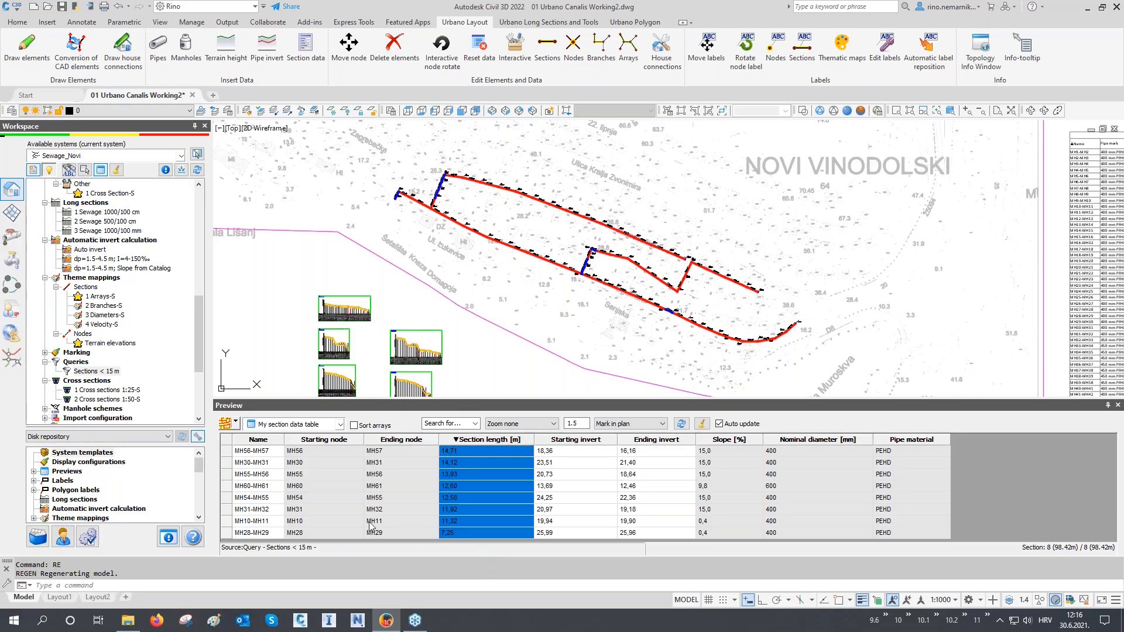
- Copy the 'Sections < 15 m' query to create 'Sections < 15 m_1'
click(113, 372)
right_click(113, 372)
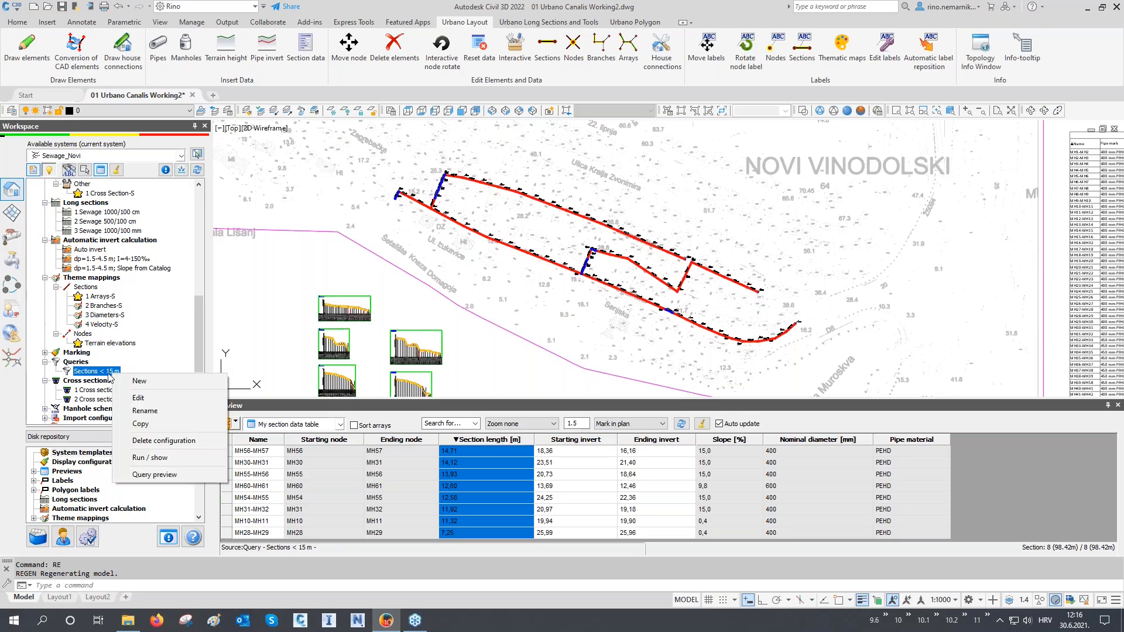
click(141, 424)
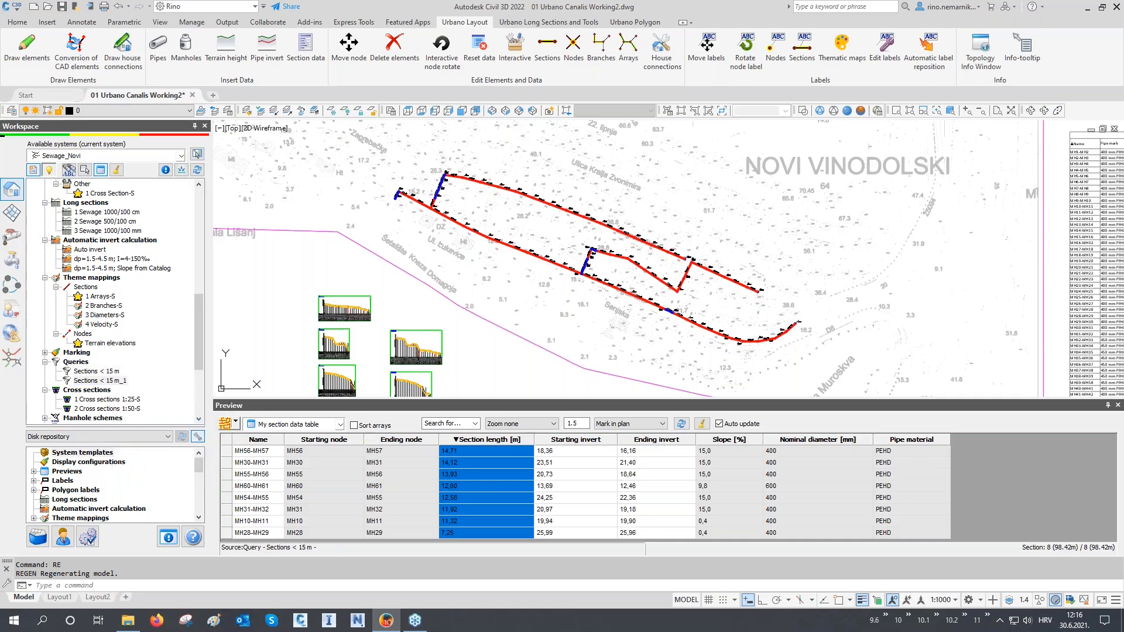
- Edit 'Sections < 15 m_1' and start an OR condition using the Section length [m] field
right_click(120, 381)
click(143, 406)
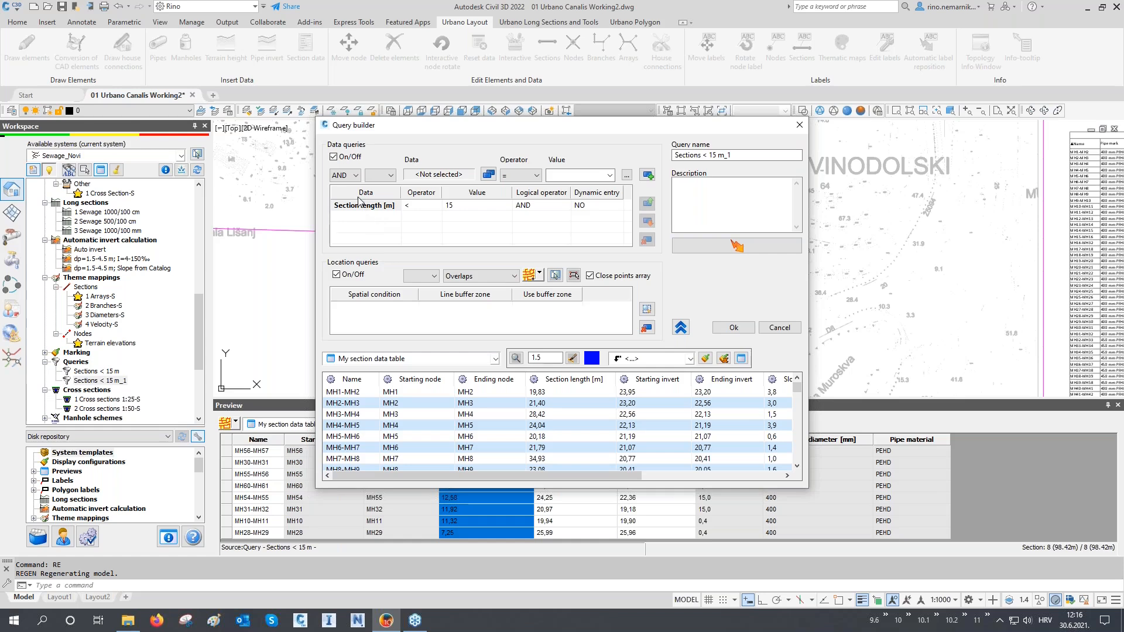
click(356, 177)
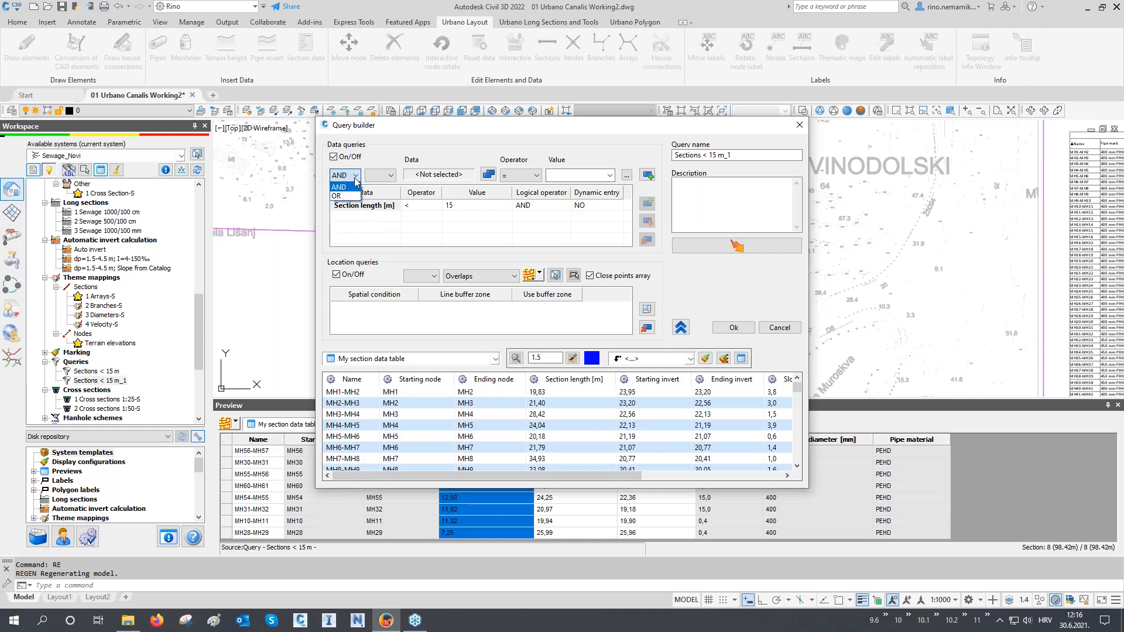
click(345, 196)
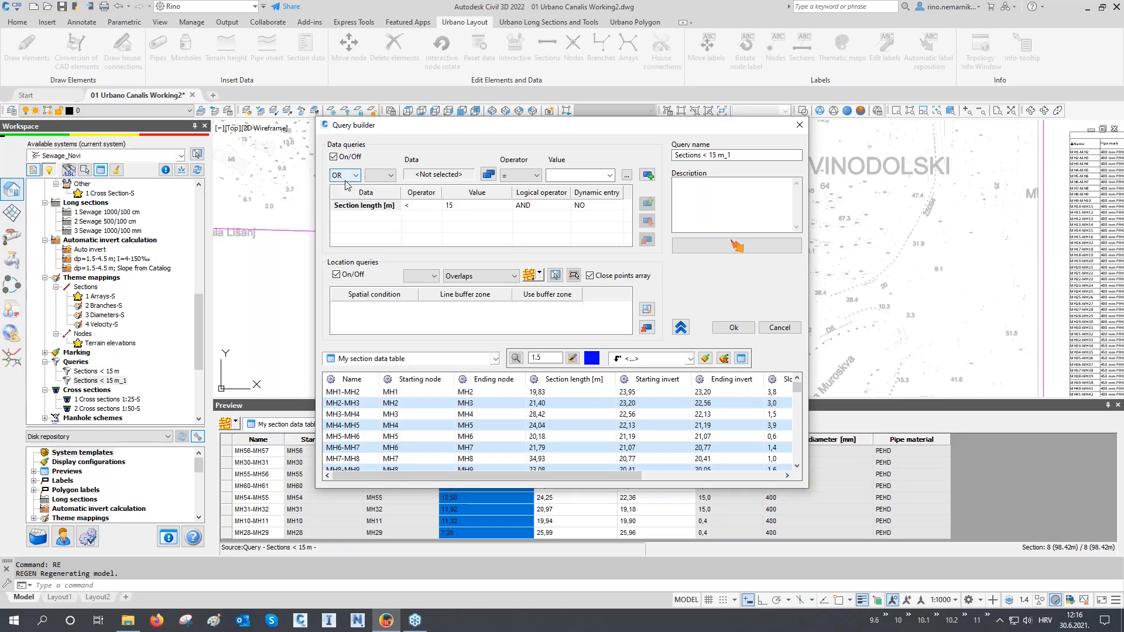
click(490, 174)
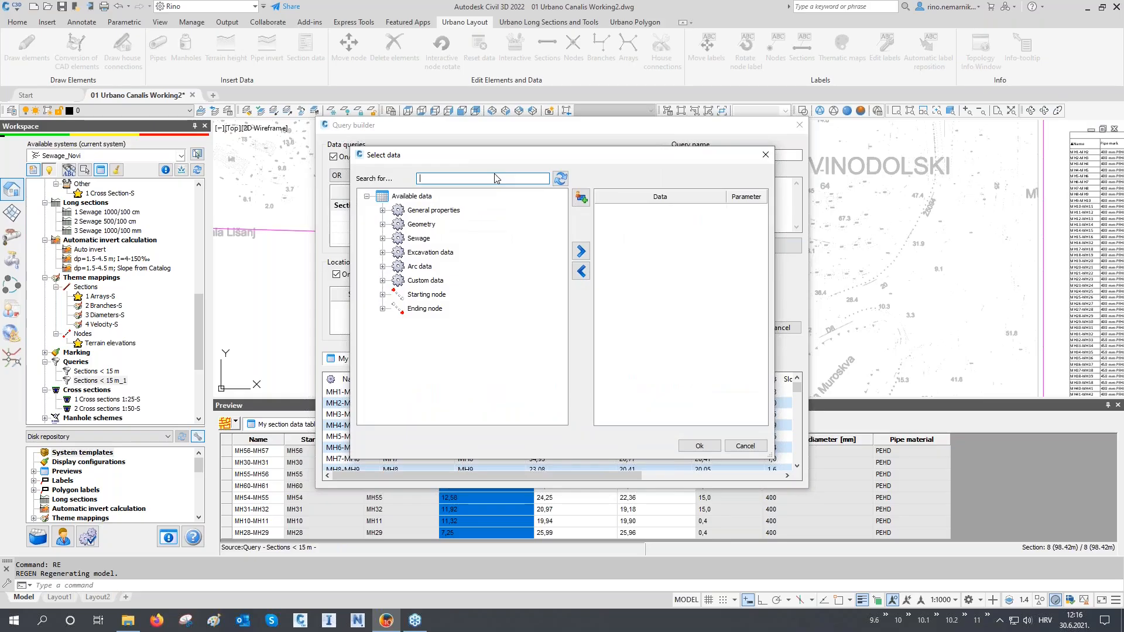
text(le)
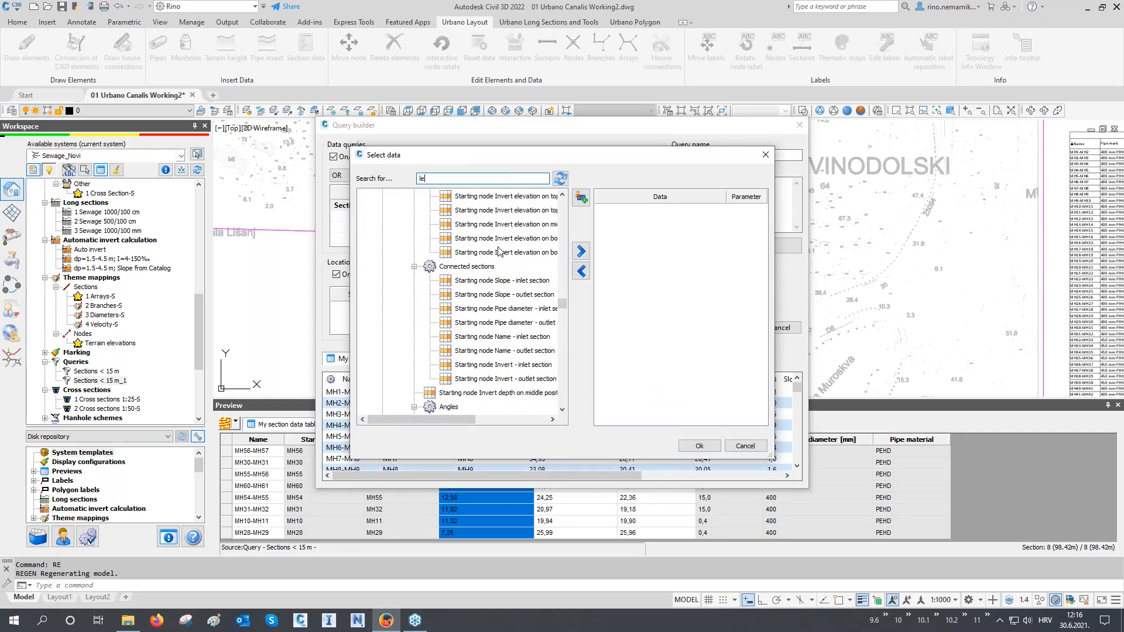
text(ng)
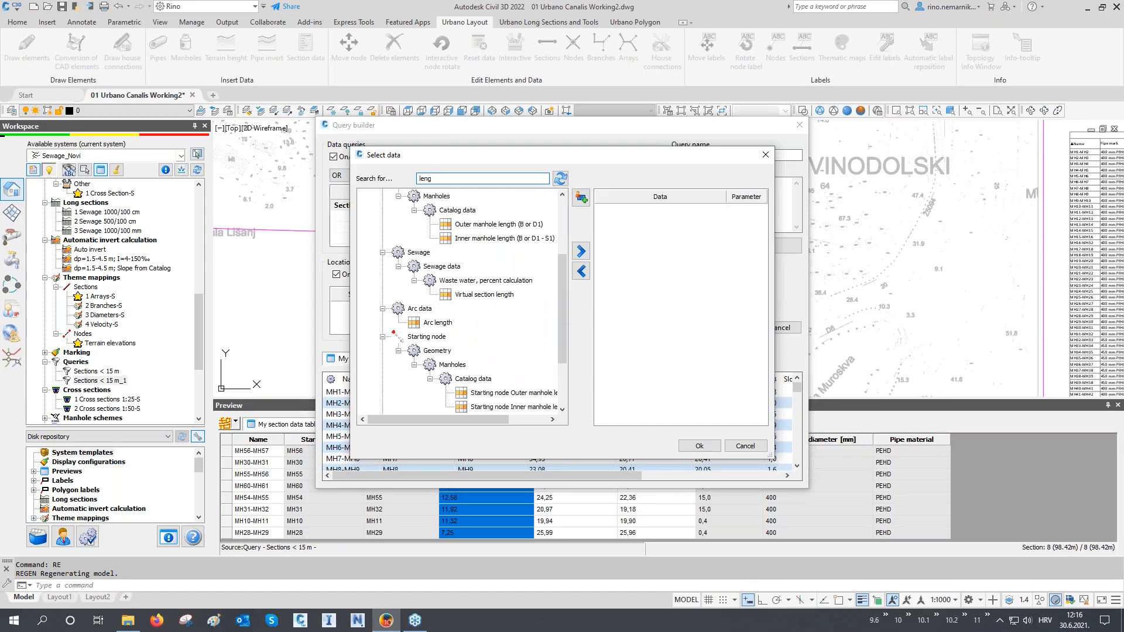
double_click(475, 239)
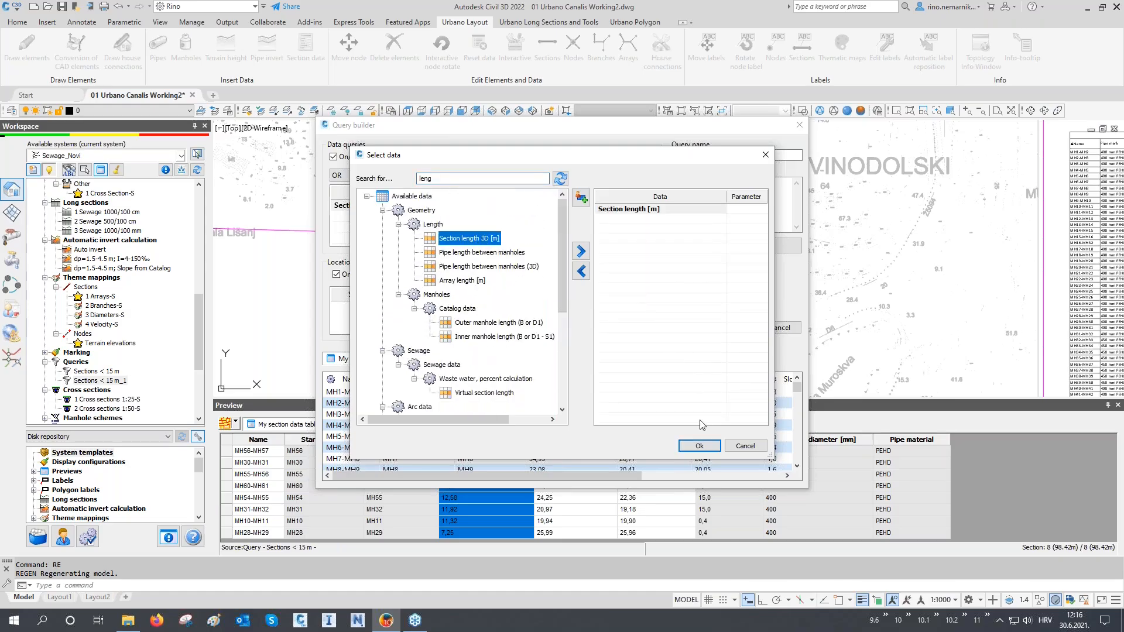
click(699, 446)
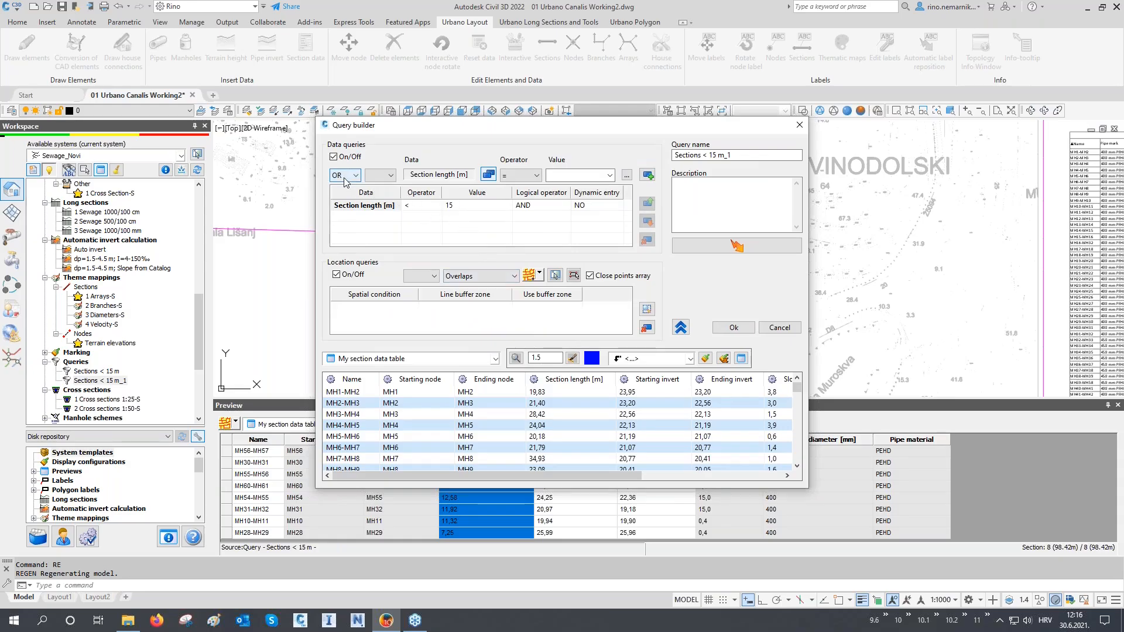
- Add the condition Section length [m] > 40 and rename the query 'Sections < 15 m or > 40 m'
click(520, 175)
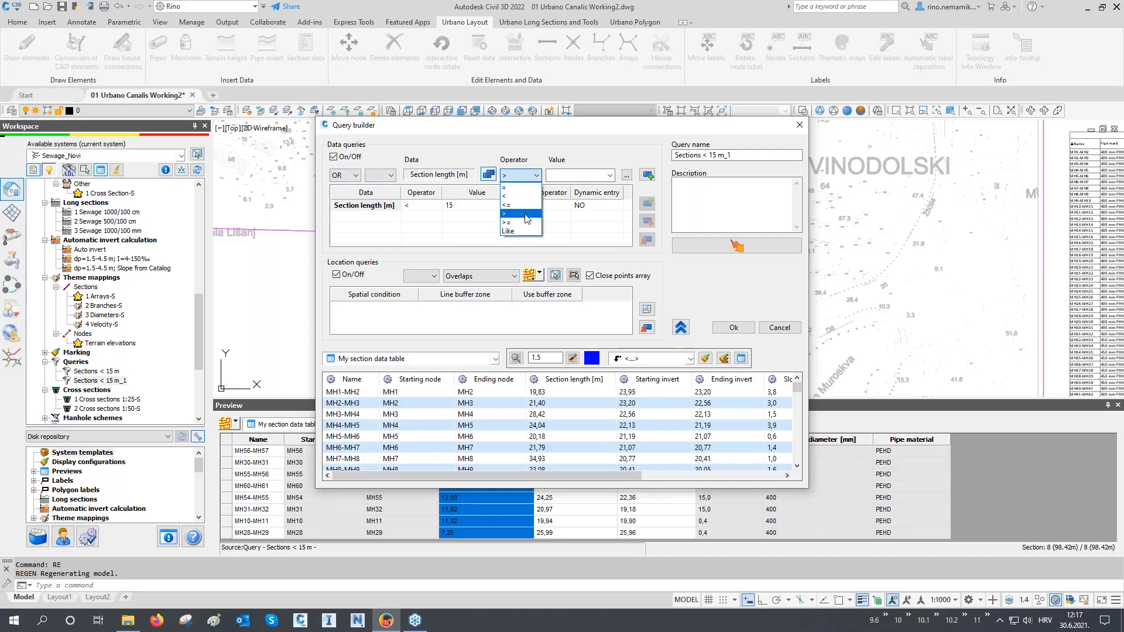
click(526, 215)
click(572, 175)
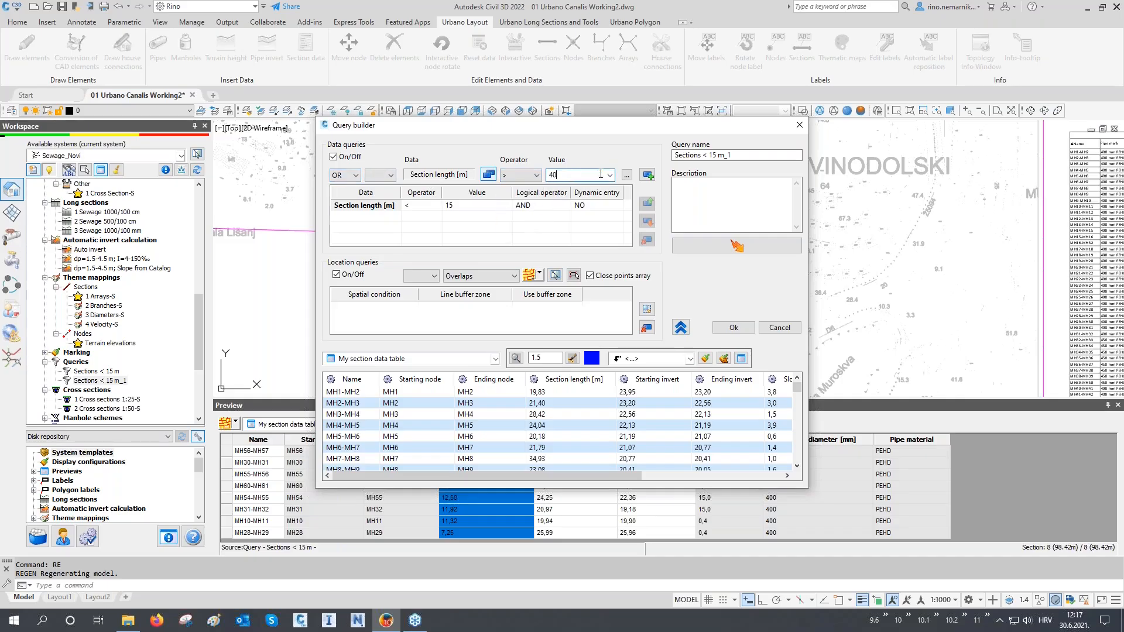
click(648, 176)
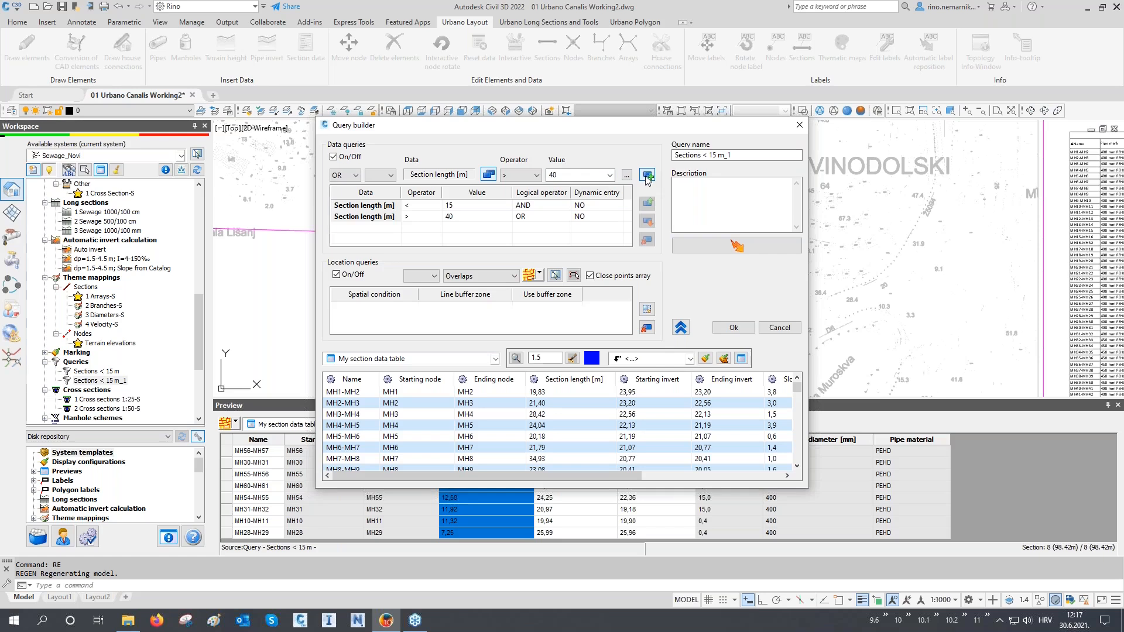
drag(725, 154, 749, 155)
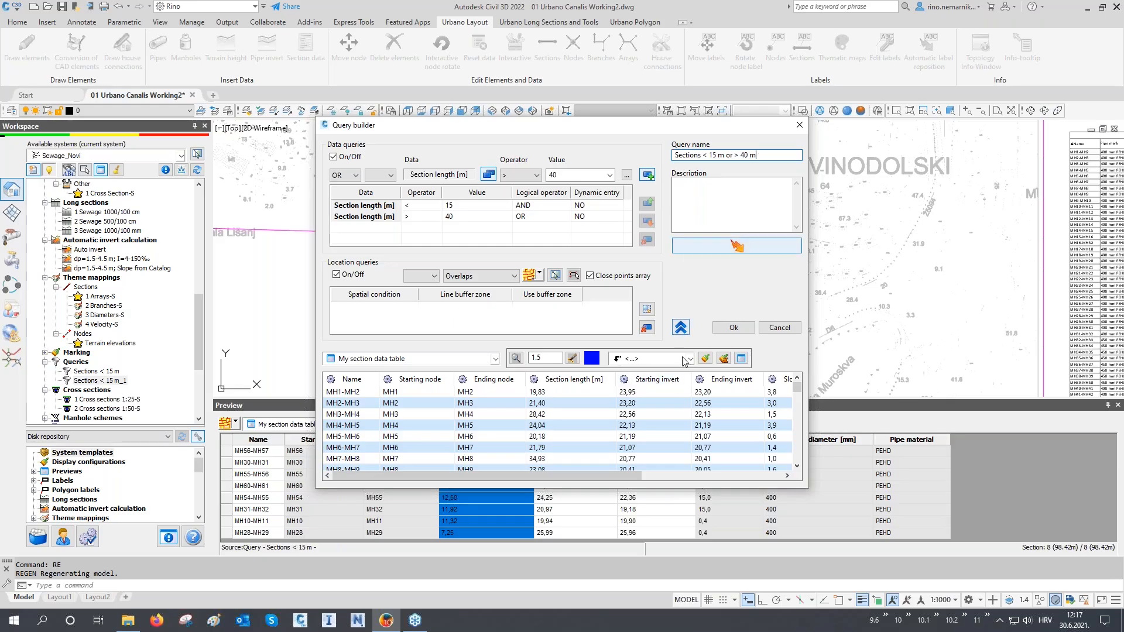
- Run the combined query and sort its results by section length
click(737, 248)
click(562, 380)
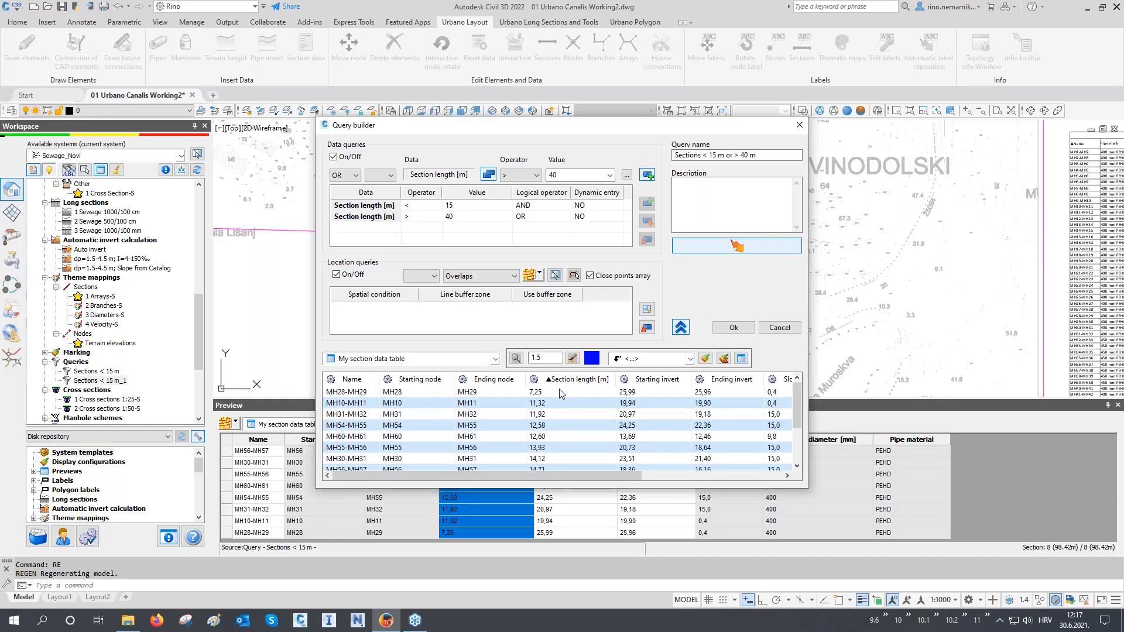
scroll(559, 394, down, 3)
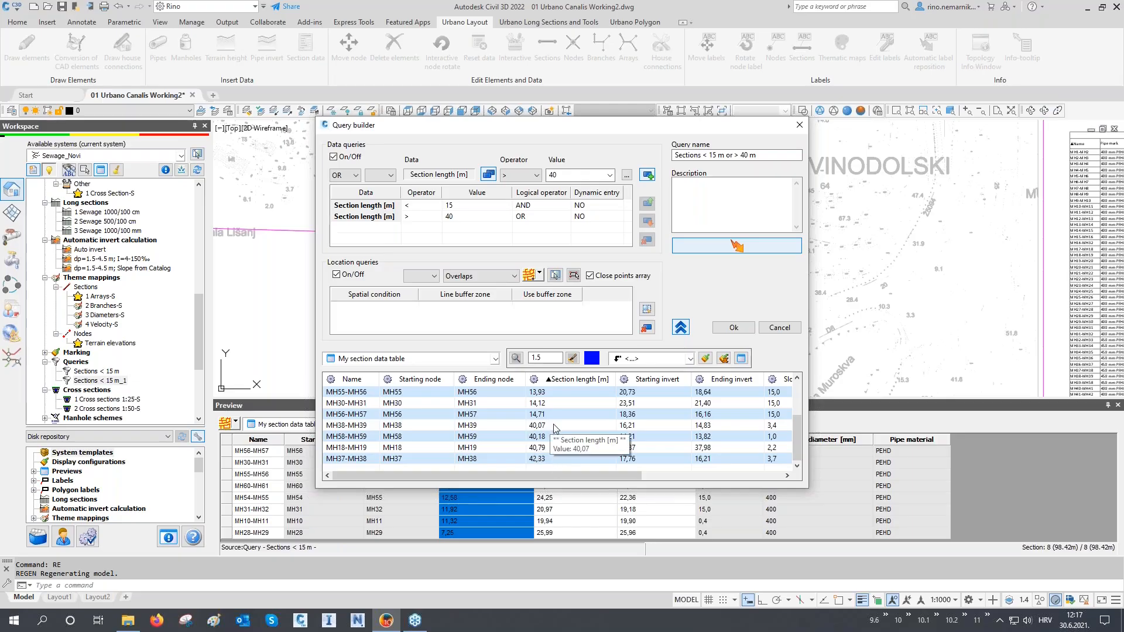
- Save the query and list its 12 sections in the preview, sorted shortest first
click(734, 328)
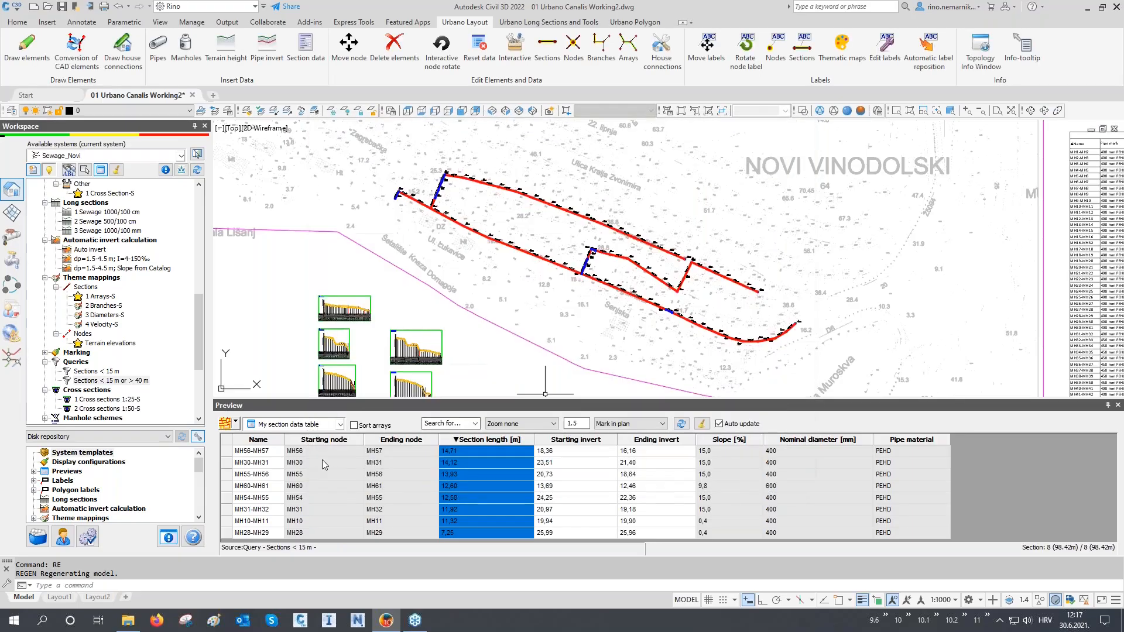
click(226, 424)
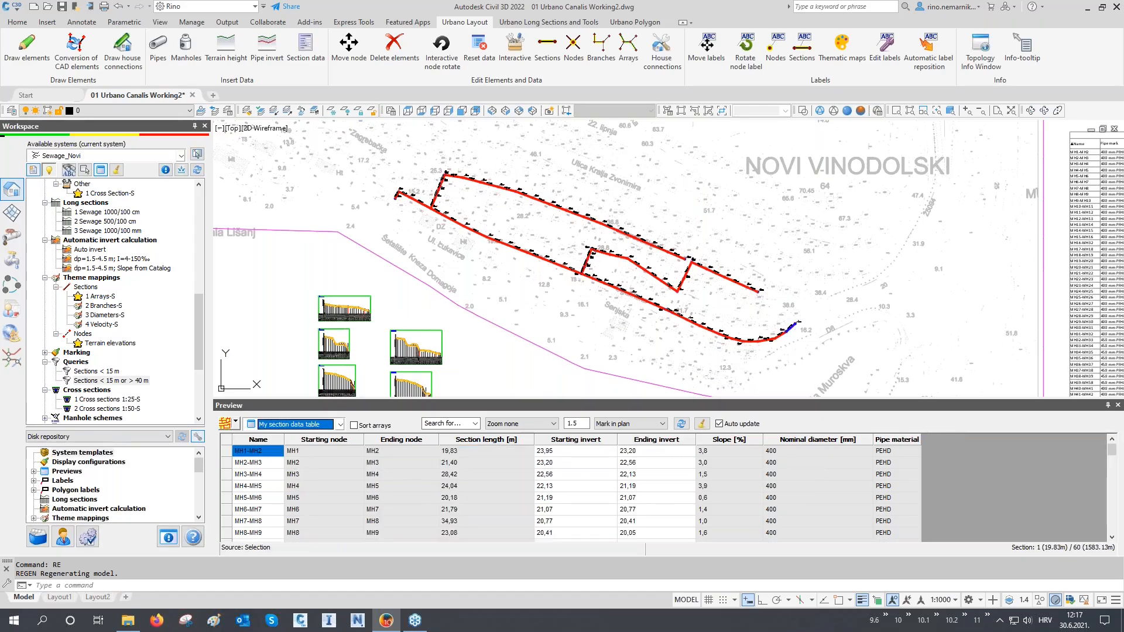
click(486, 439)
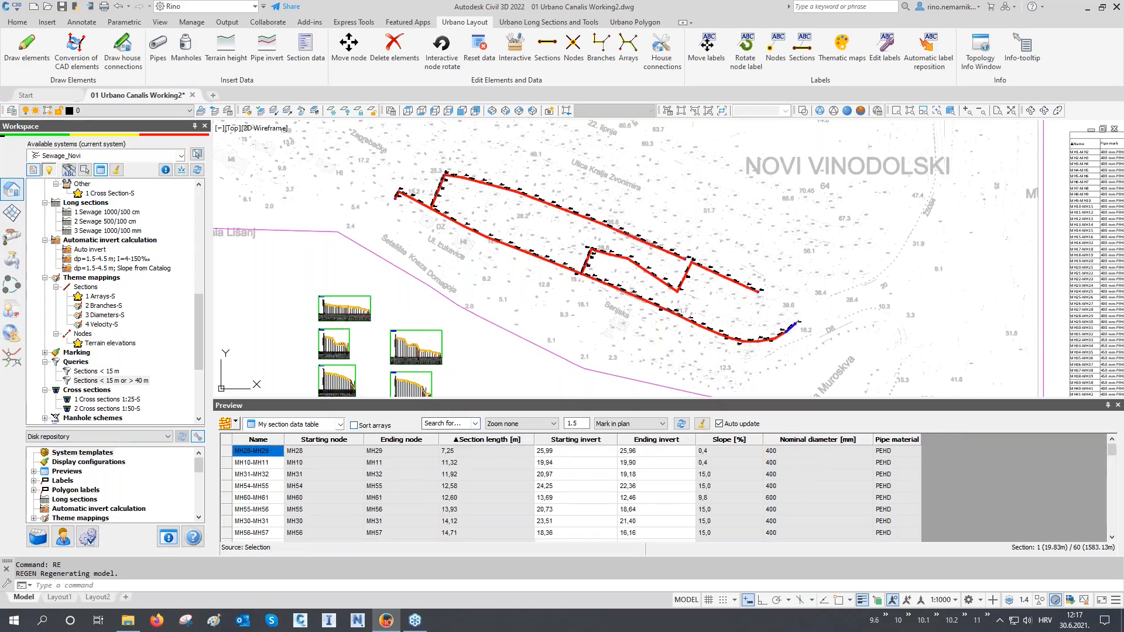
click(487, 440)
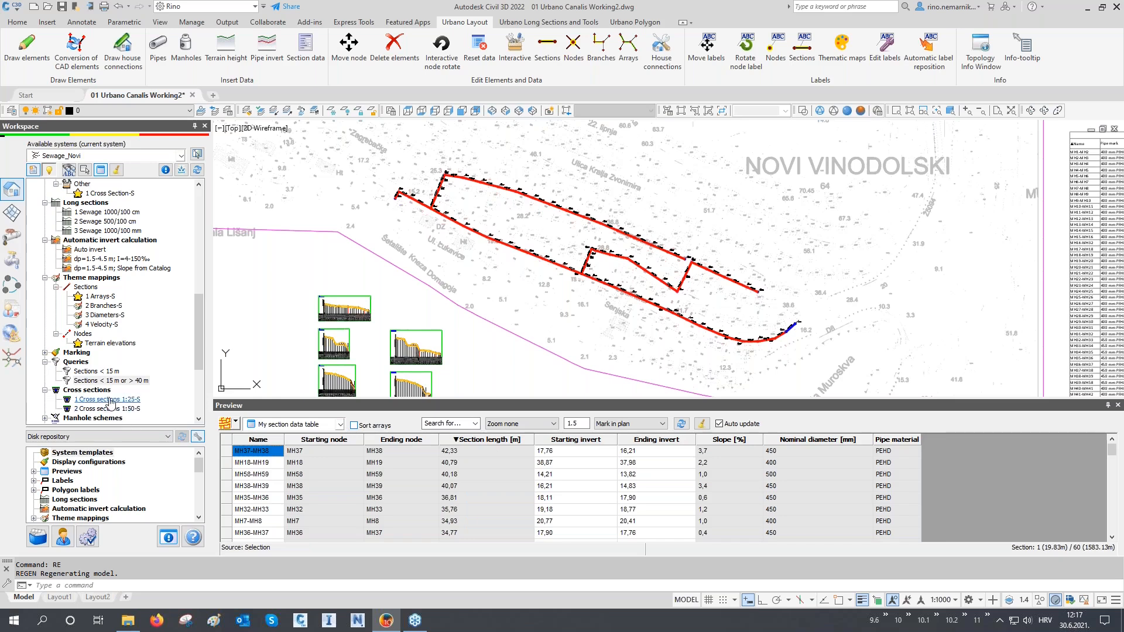
drag(112, 384, 472, 539)
click(487, 440)
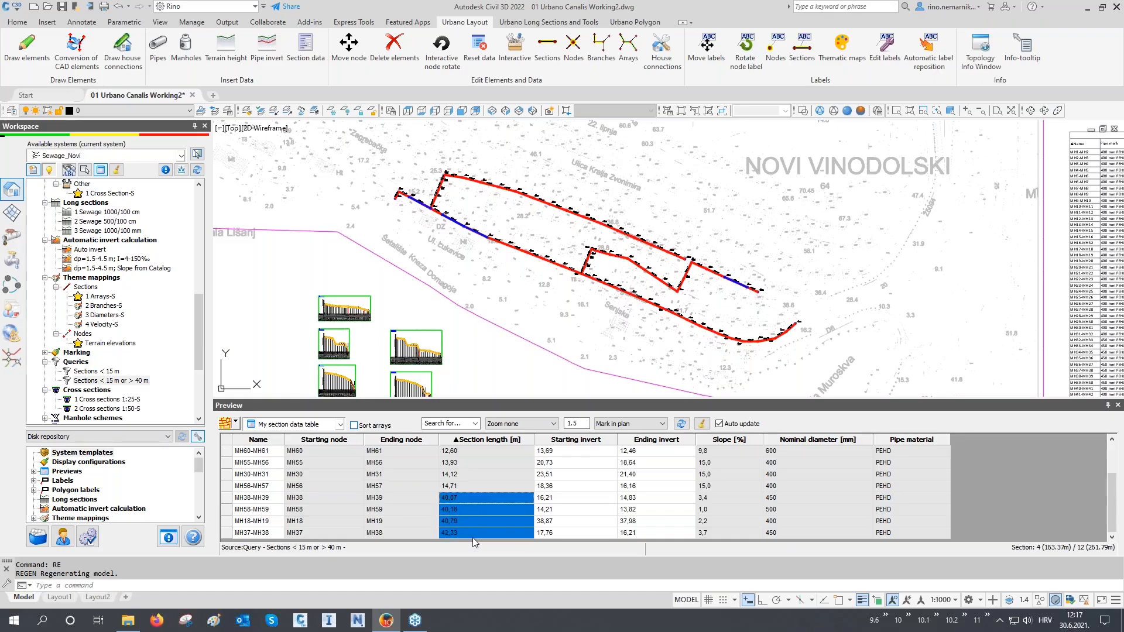
click(125, 382)
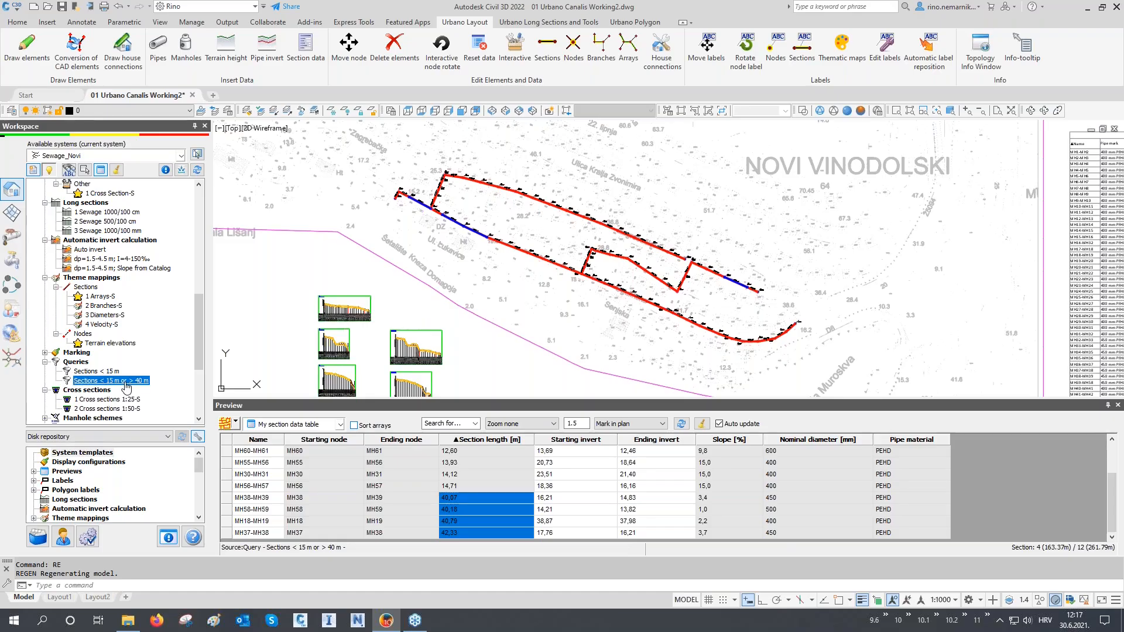
right_click(125, 384)
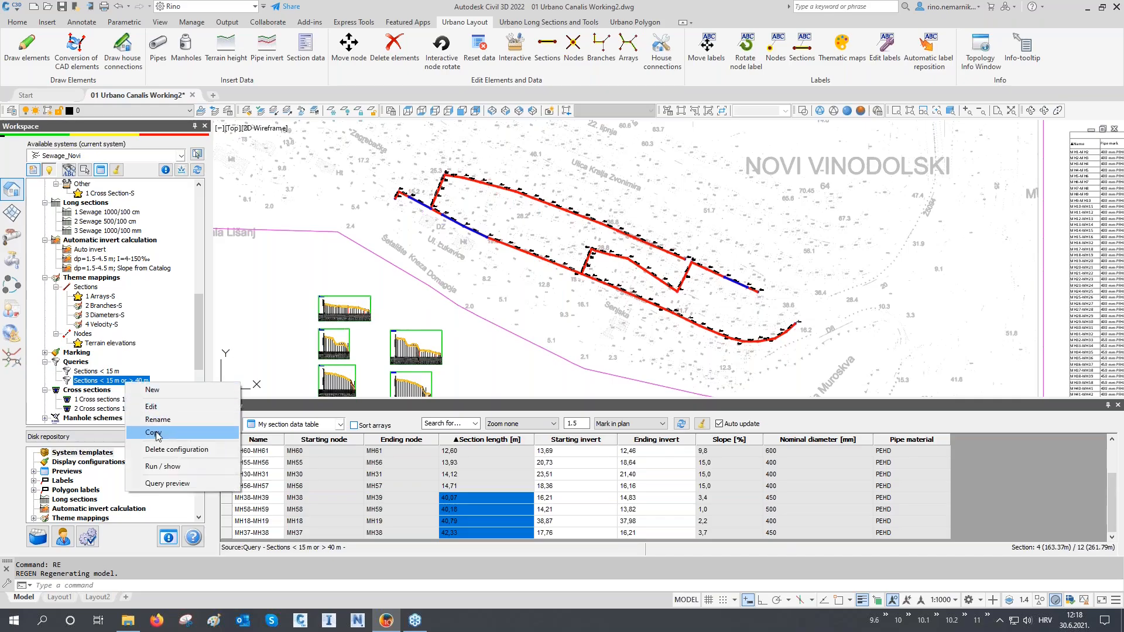
- Copy the query and set Dynamic entry to YES on both length conditions
click(153, 433)
right_click(145, 391)
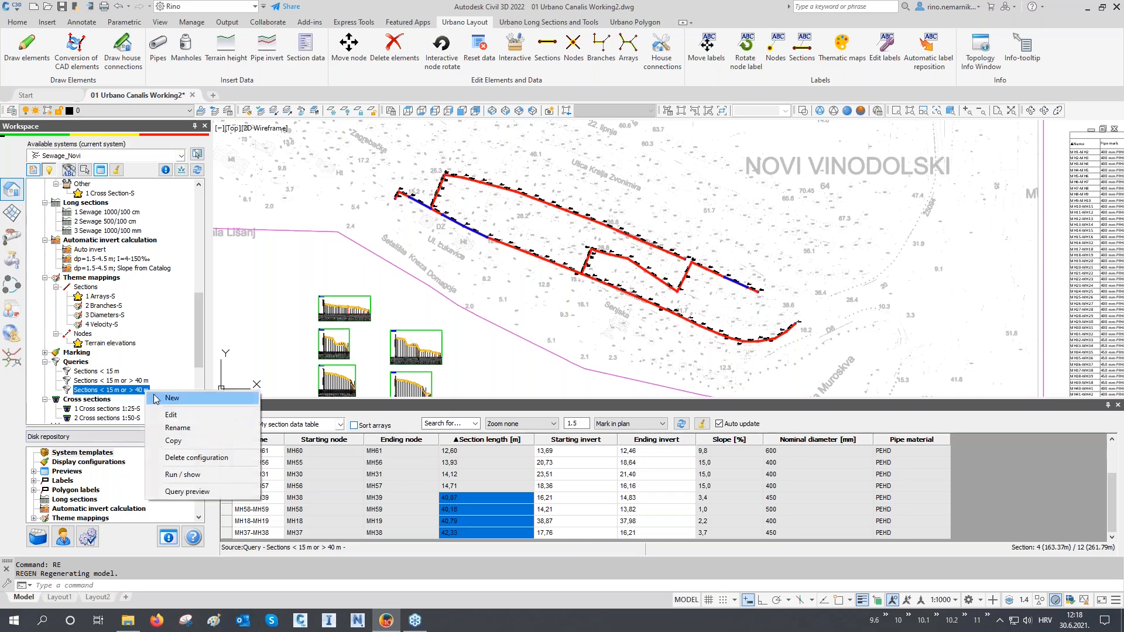
click(171, 414)
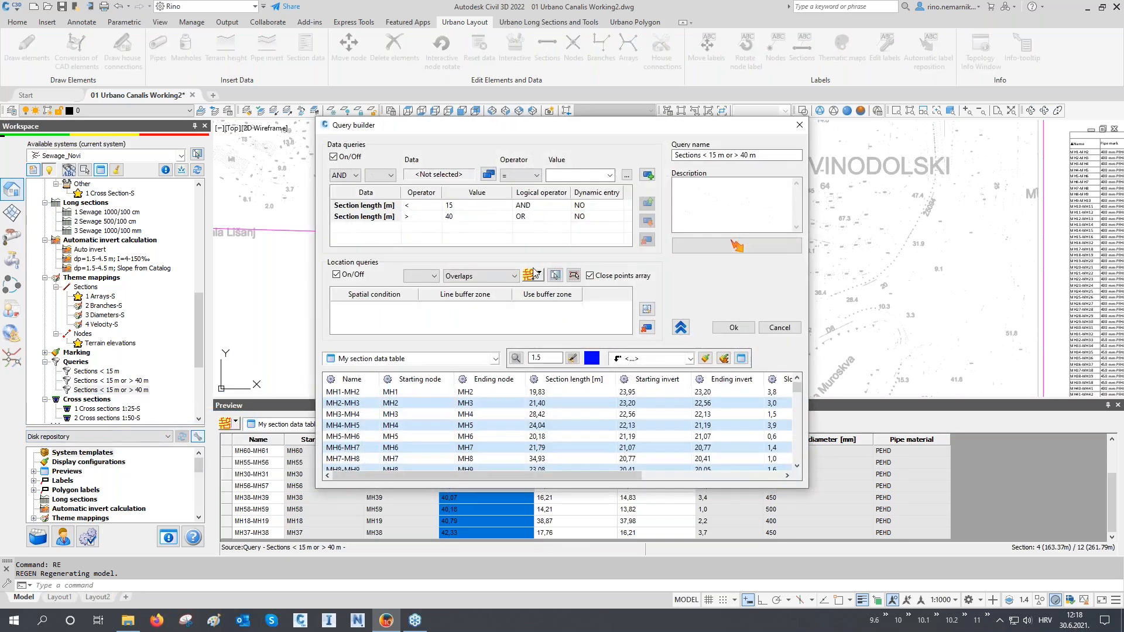
click(594, 205)
click(594, 205)
click(595, 225)
click(594, 217)
click(594, 217)
click(596, 236)
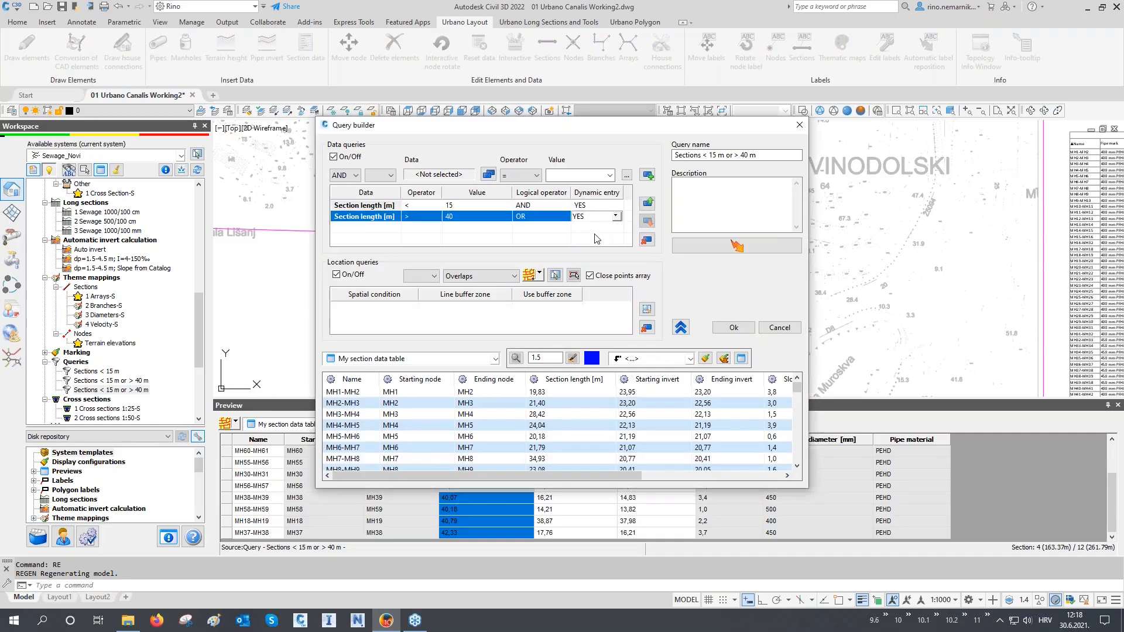
- Replace the length limits in the copy's name with ? marks and save it
double_click(712, 155)
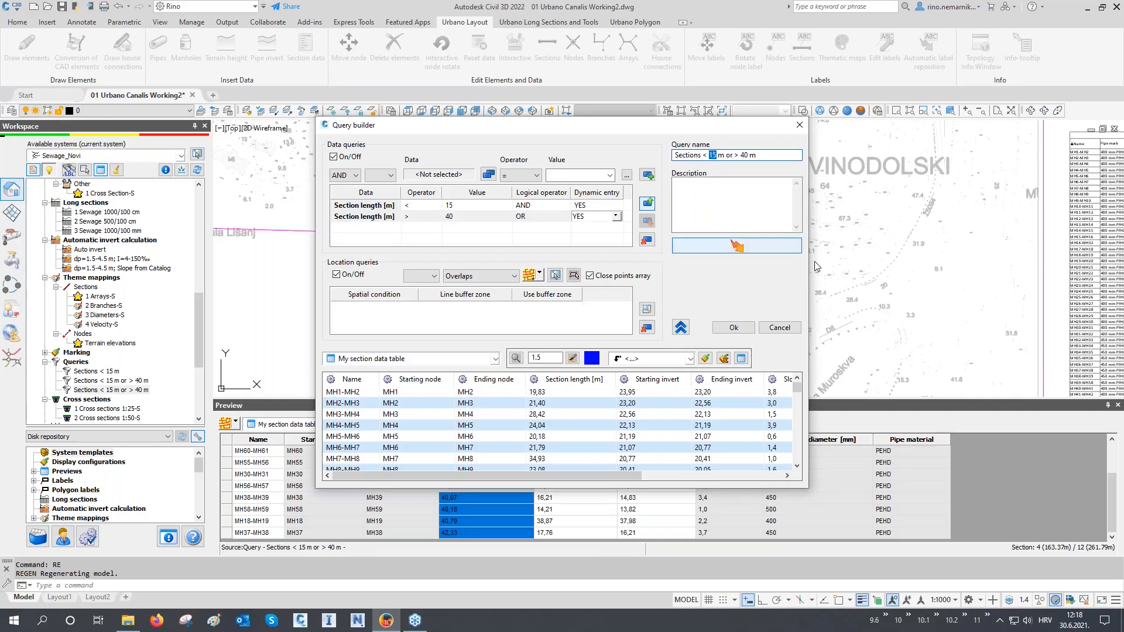
text(?)
text(?)
click(733, 327)
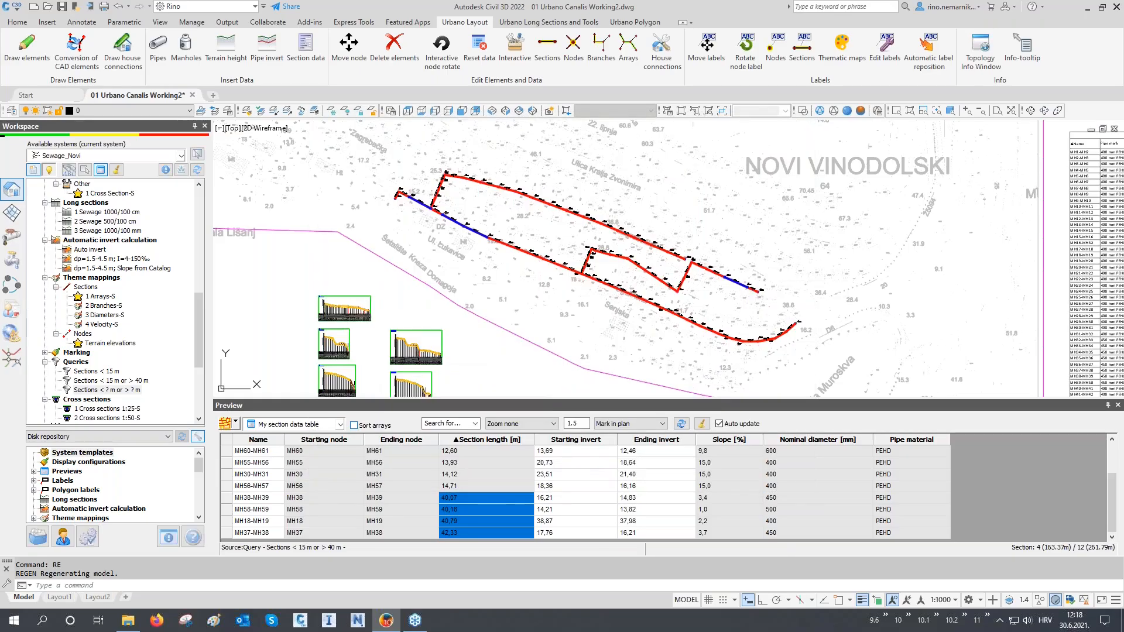
- Run the 'Sections < ? m or > ? m' query with limits 10 and 40 m and highlight the five results
click(224, 425)
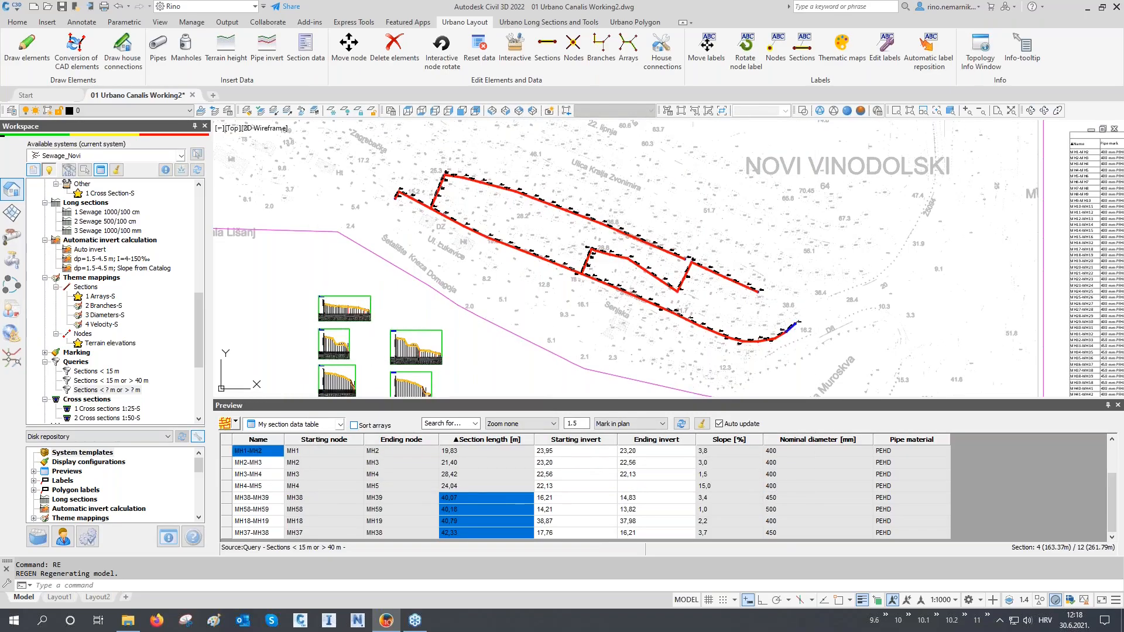
click(471, 440)
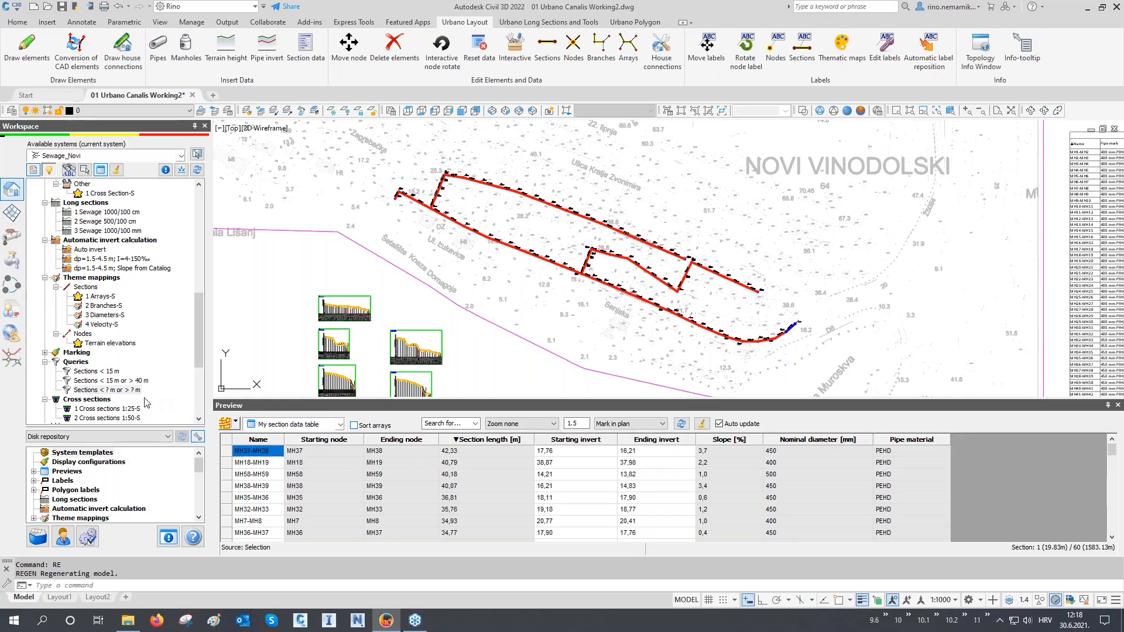
drag(120, 398, 494, 464)
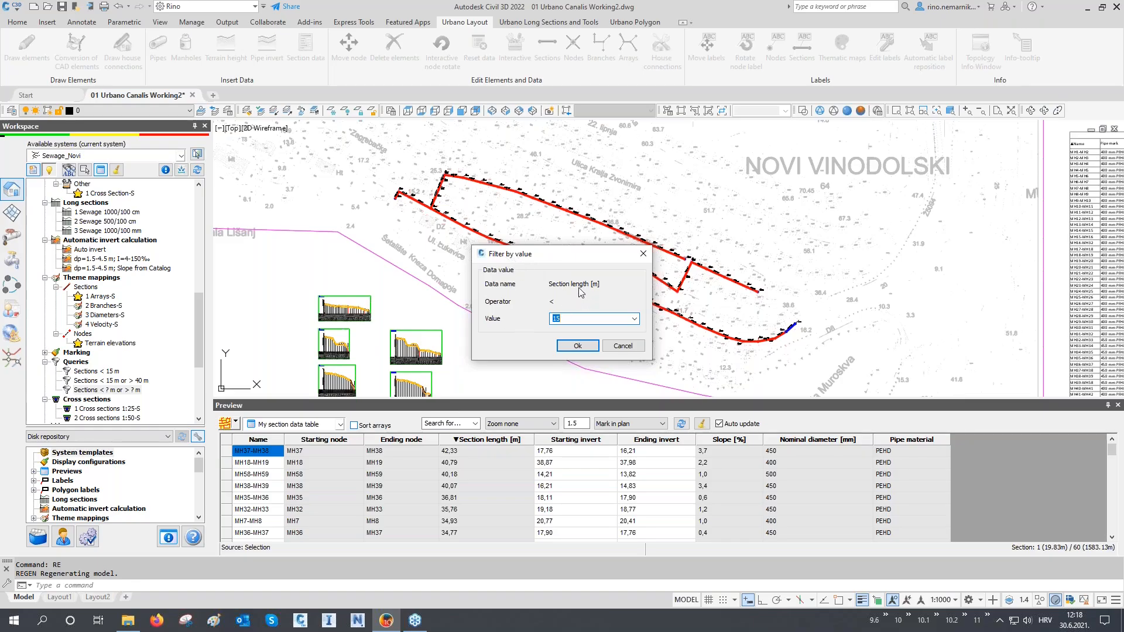
text(10)
click(577, 346)
click(577, 346)
drag(476, 452, 479, 500)
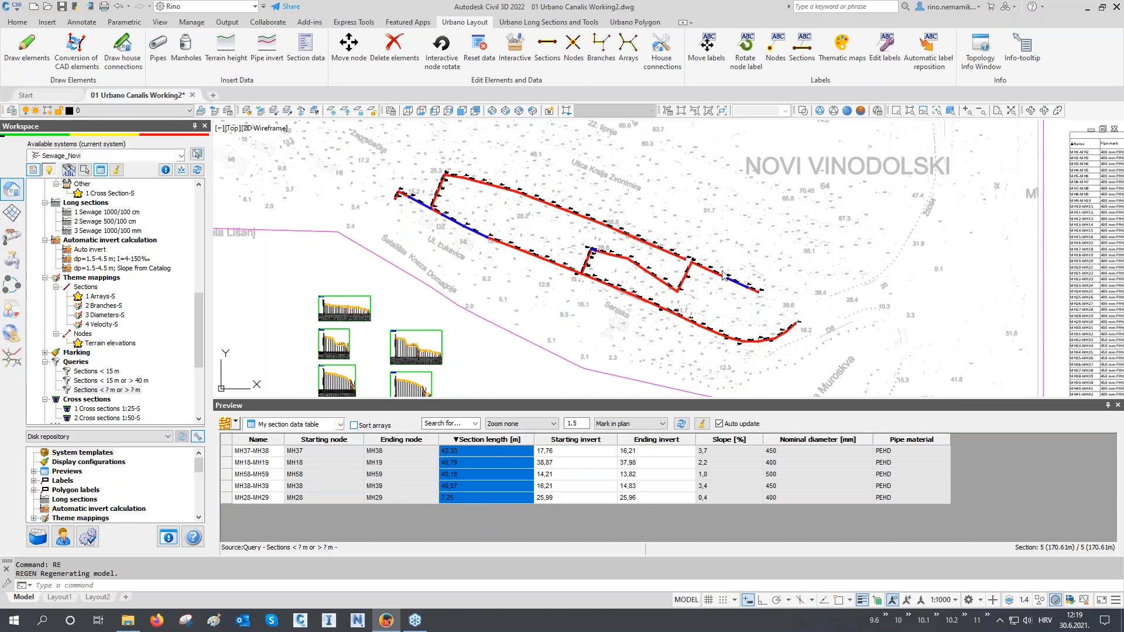
- Clear the temporary blue highlighting and bring the sewer network back into view
middle_drag(722, 251, 724, 260)
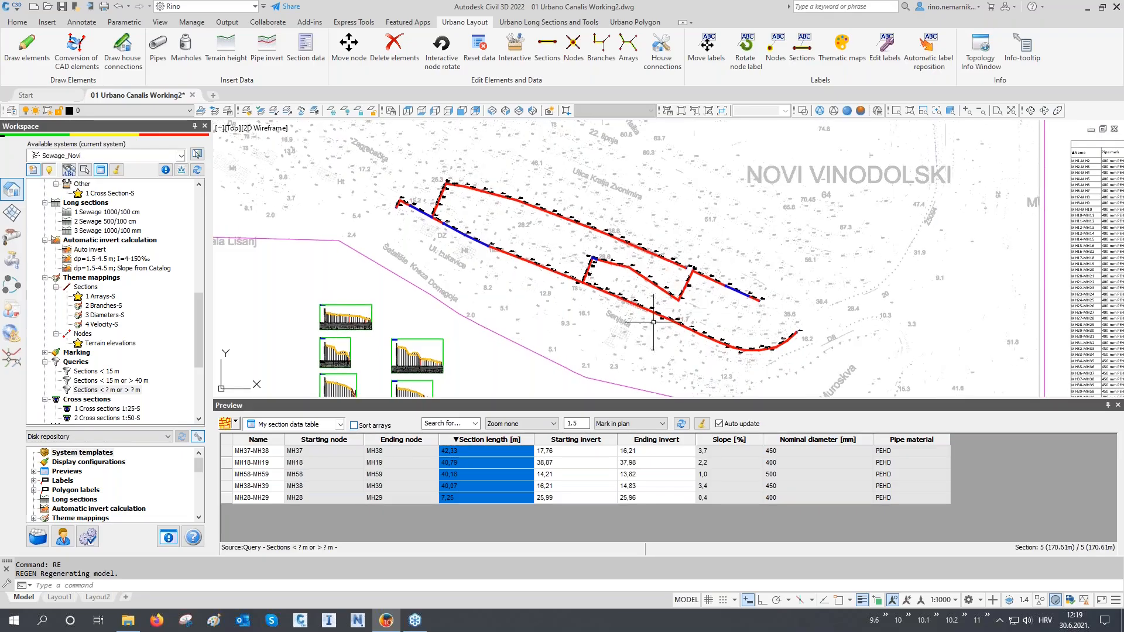
mouse_move(594, 332)
click(118, 174)
scroll(489, 231, up, 2)
middle_drag(490, 231, 466, 207)
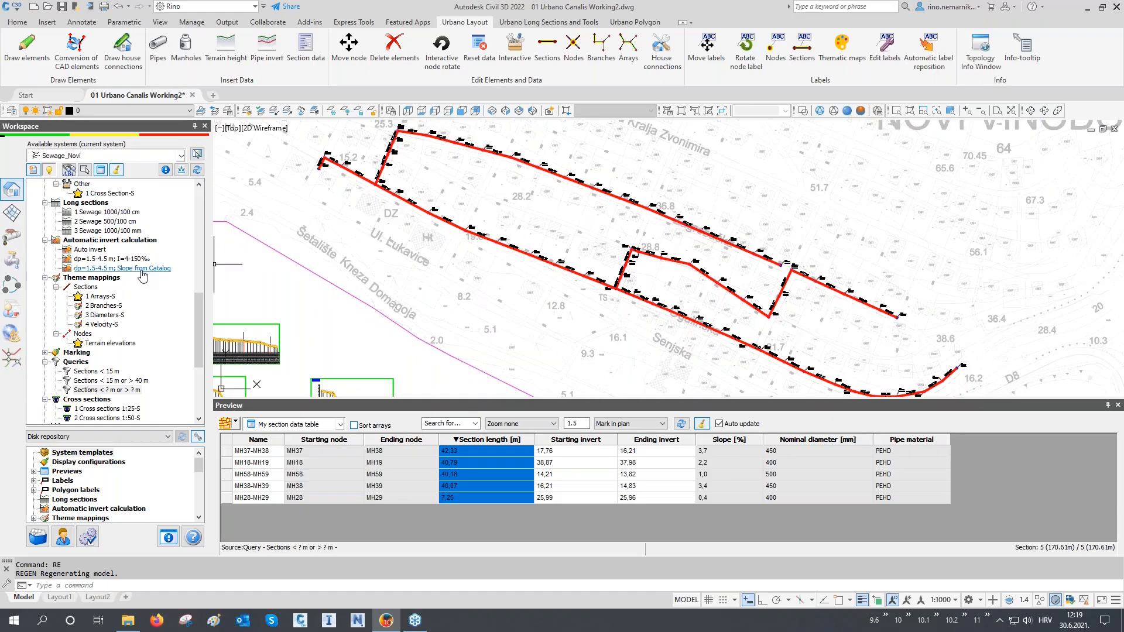
- Open section marking with the 2 Yellow solid line-S style
double_click(55, 353)
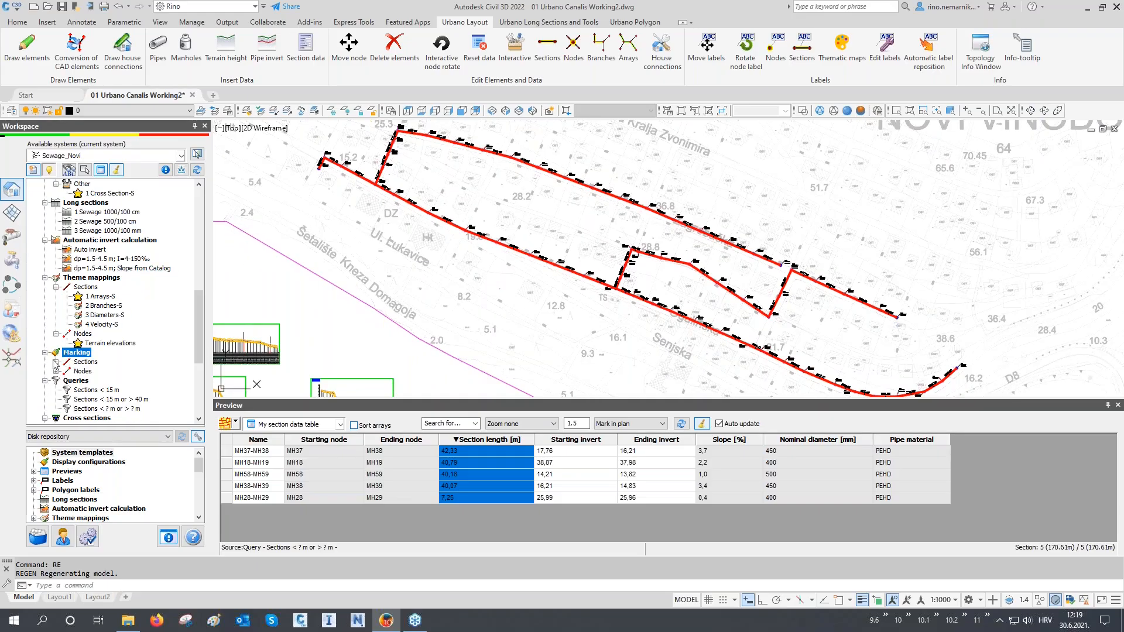
double_click(56, 363)
double_click(57, 390)
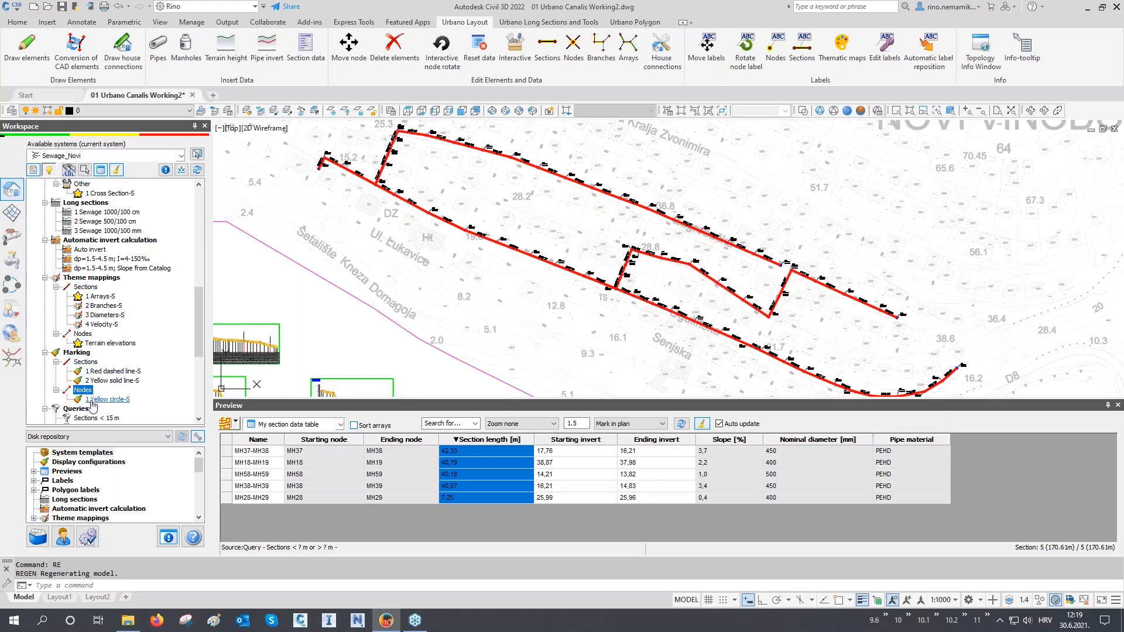
click(107, 372)
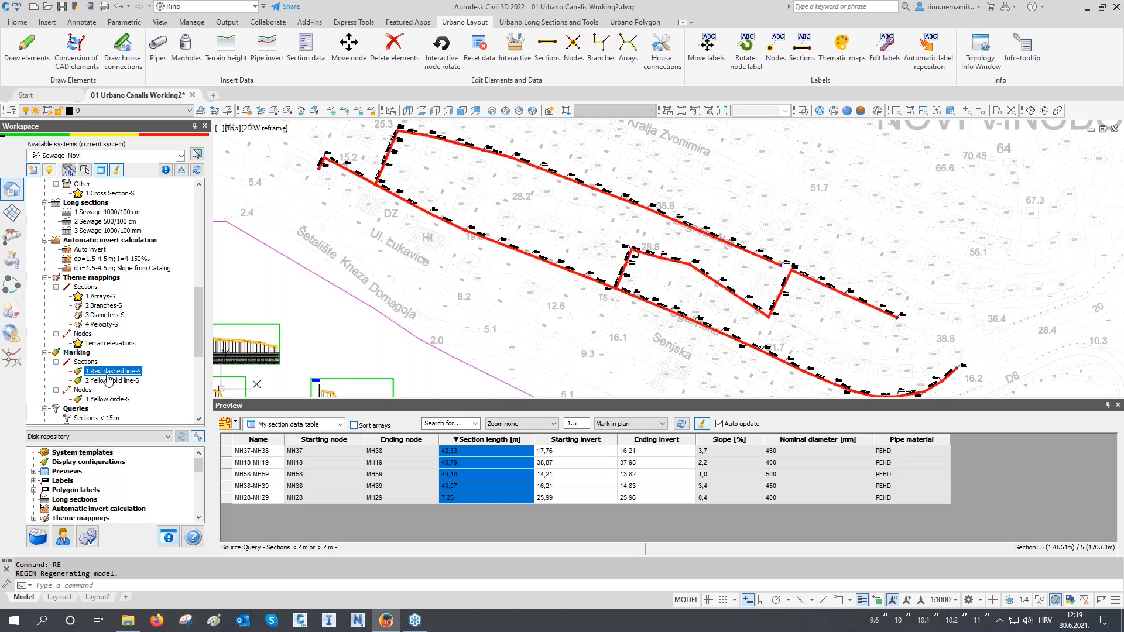
click(111, 382)
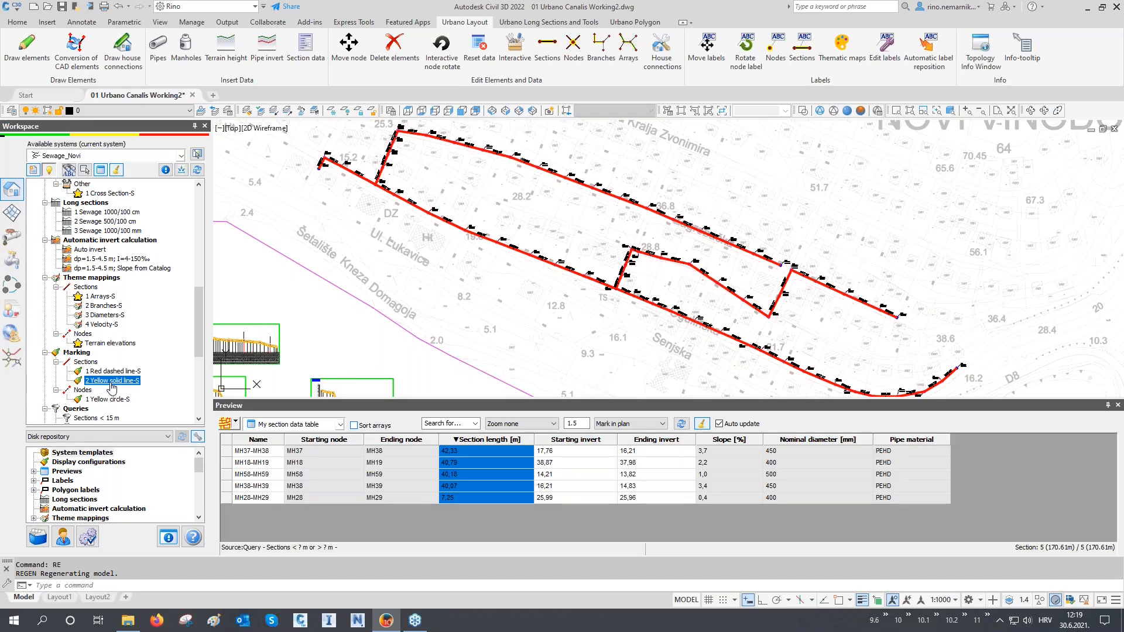
double_click(111, 381)
mouse_move(575, 279)
mouse_down()
mouse_move(911, 180)
mouse_move(964, 139)
mouse_up()
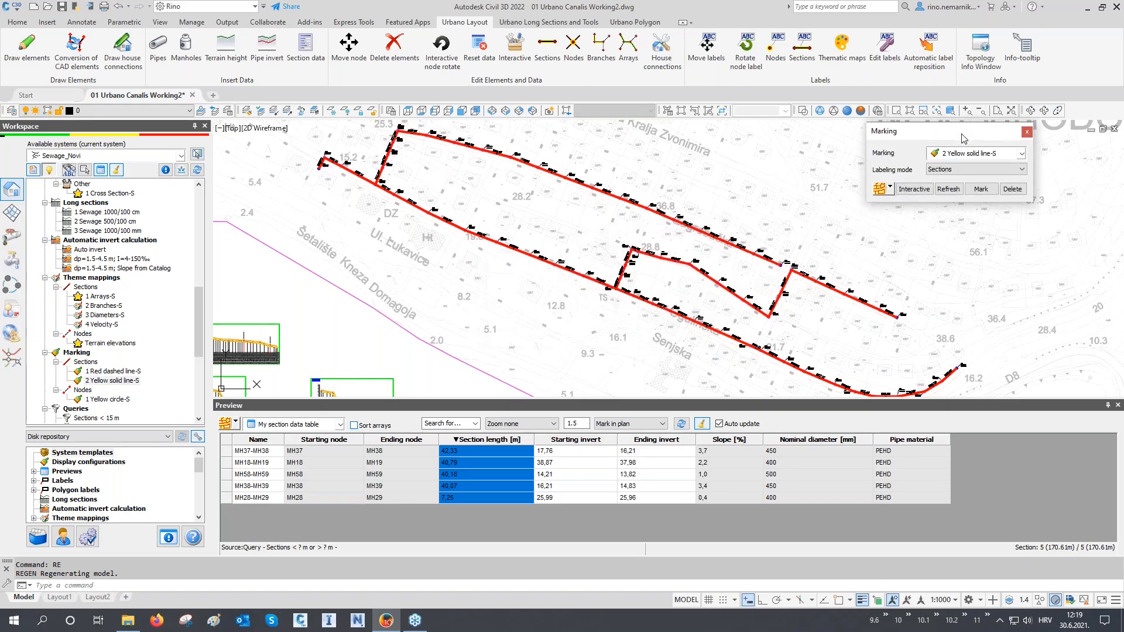
- Pick individual sewer sections and mark them in yellow
click(890, 187)
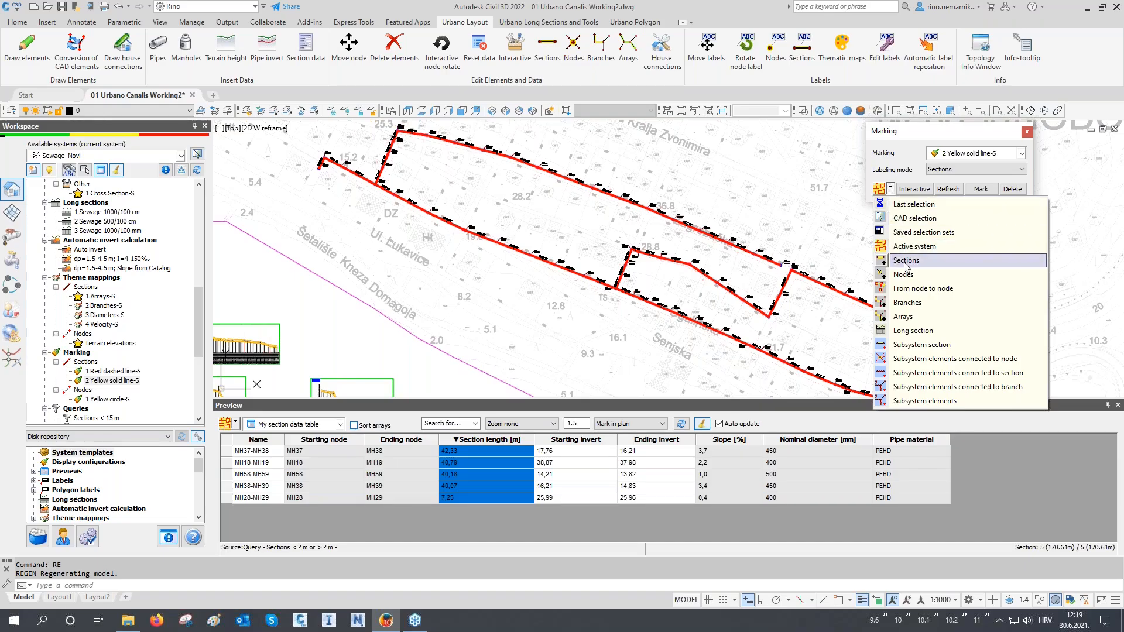
click(905, 265)
middle_drag(820, 253, 652, 236)
scroll(702, 297, up, 2)
click(694, 282)
click(630, 262)
right_click(630, 262)
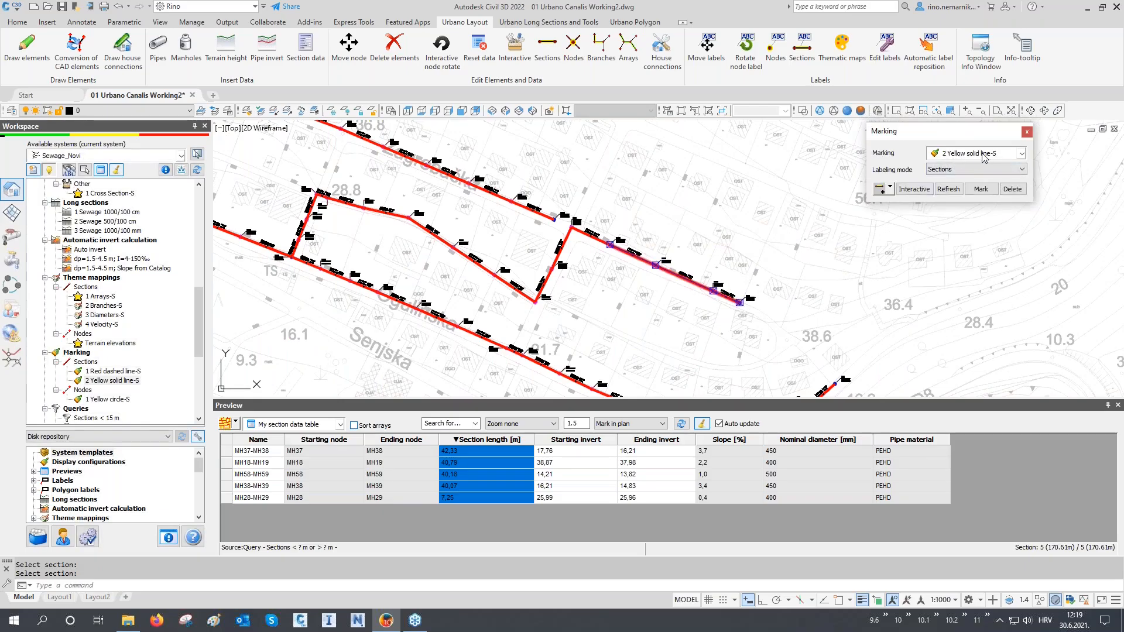
click(980, 189)
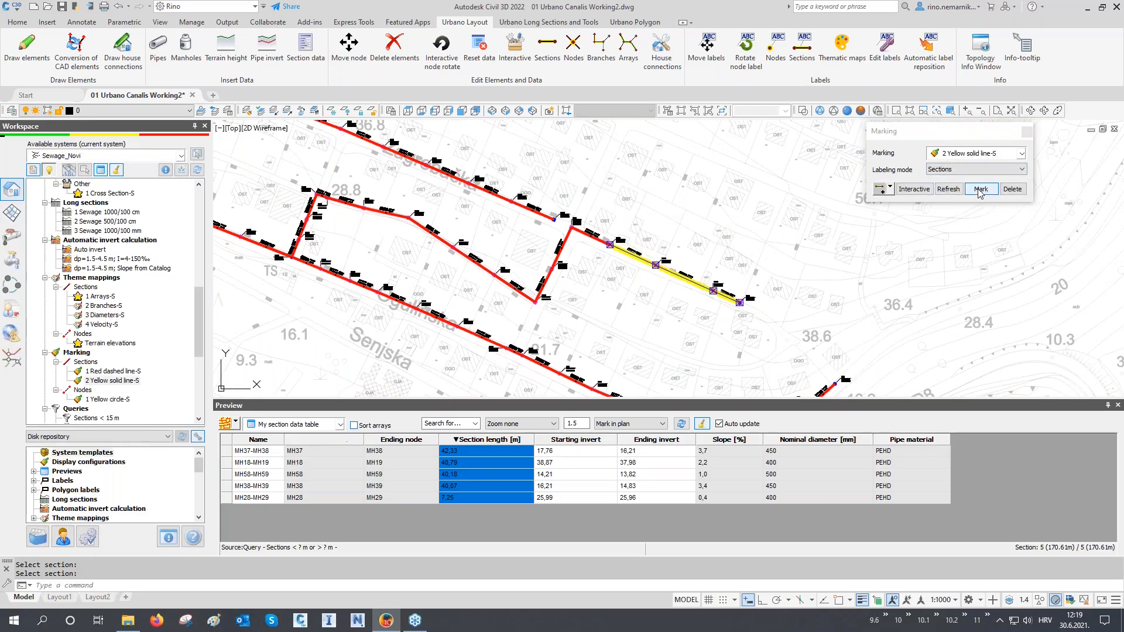
- Regenerate the drawing with REGEN and delete the yellow marking
scroll(729, 281, up, 2)
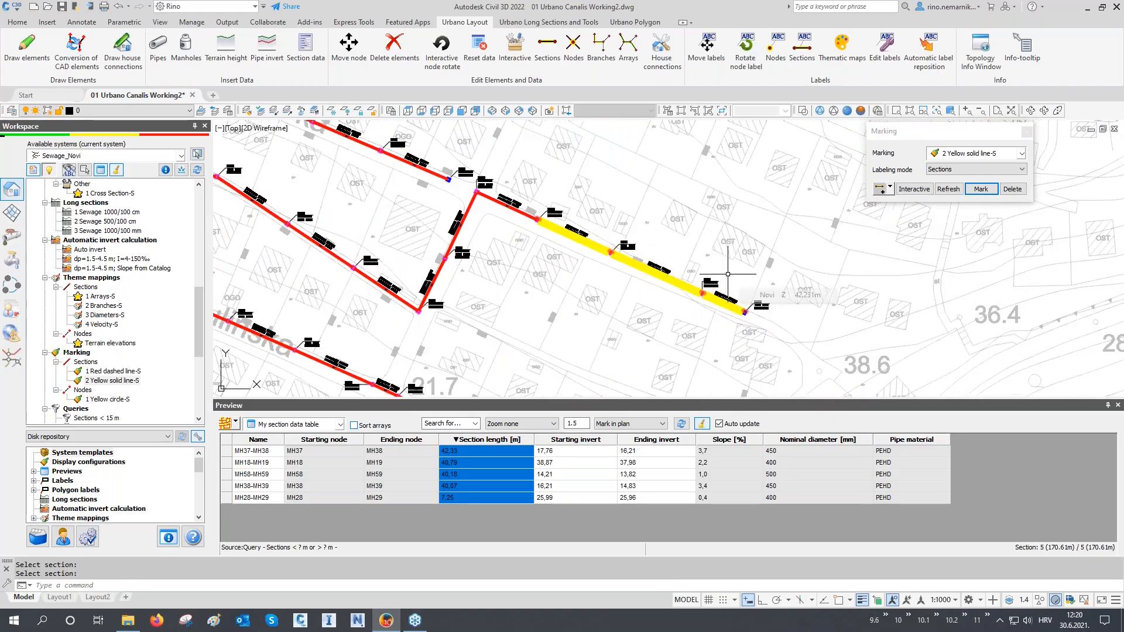
text(re)
key(Return)
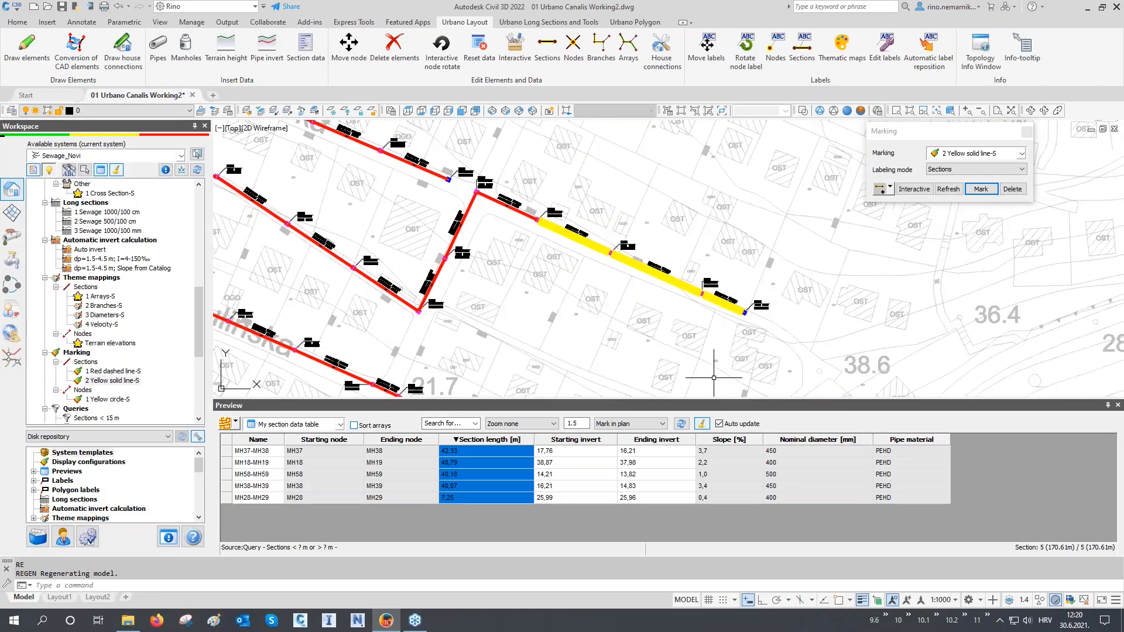
click(742, 250)
text(RE)
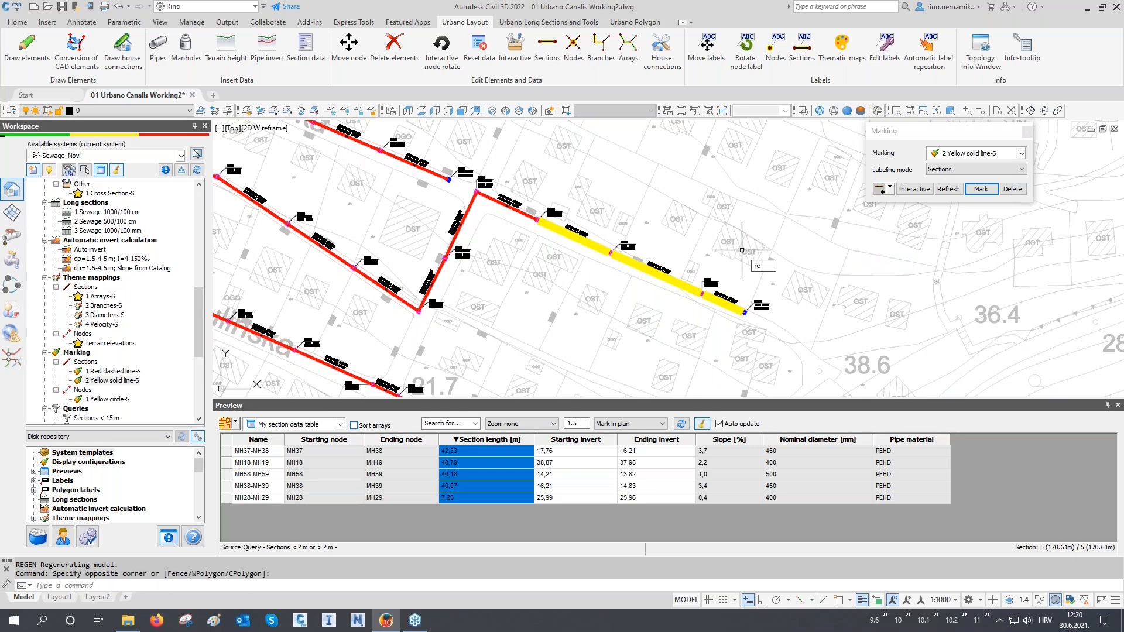
key(Return)
scroll(721, 321, up, 6)
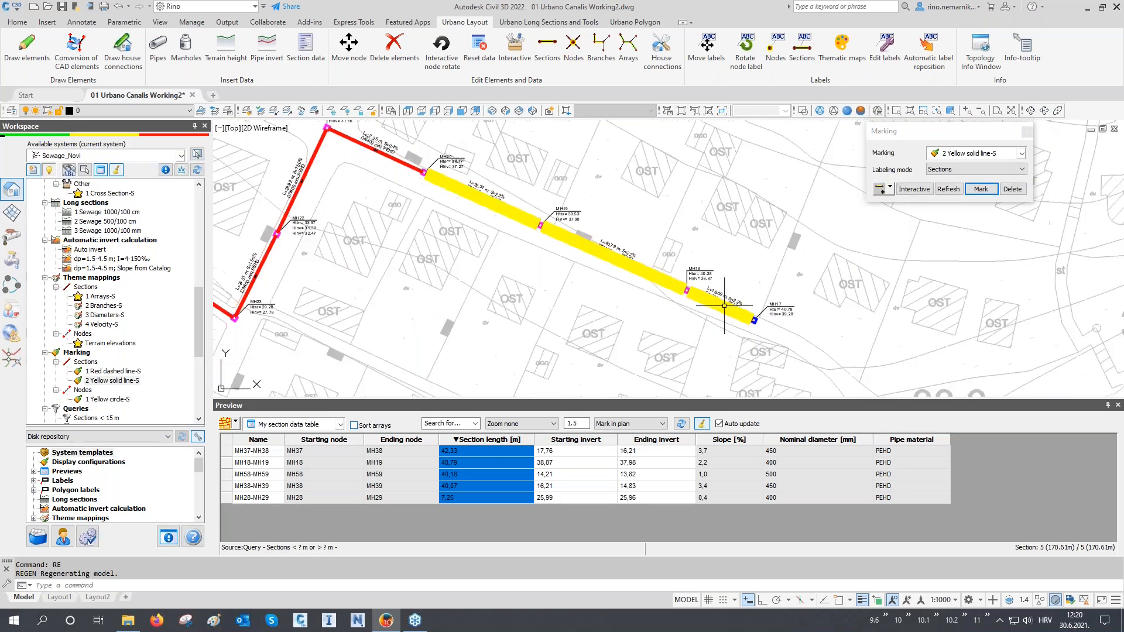
scroll(720, 321, down, 4)
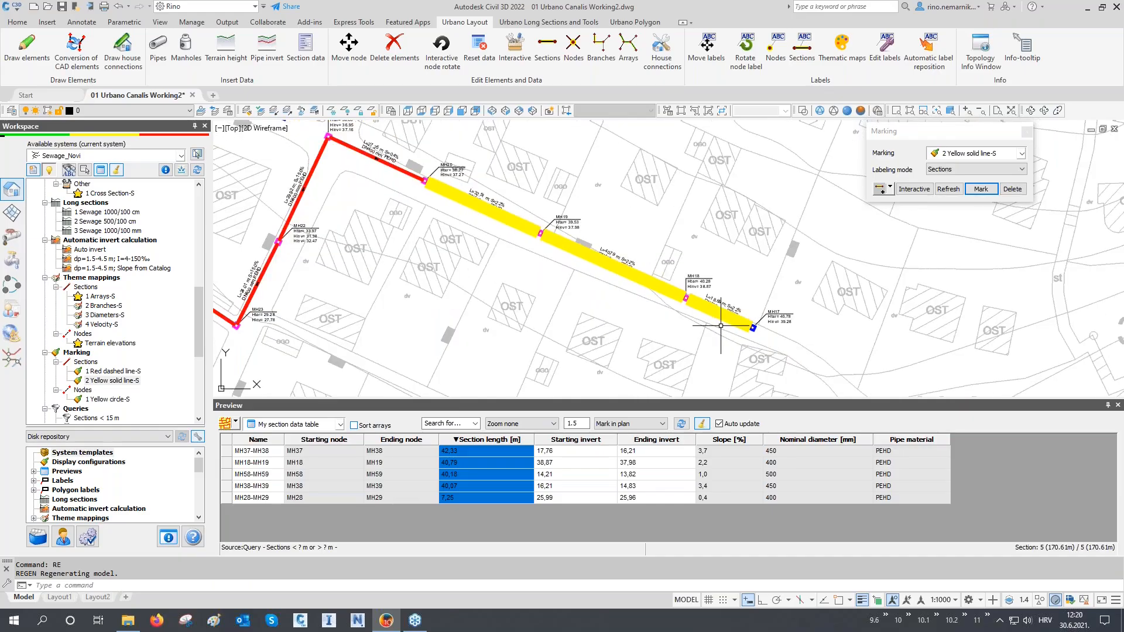
click(1012, 190)
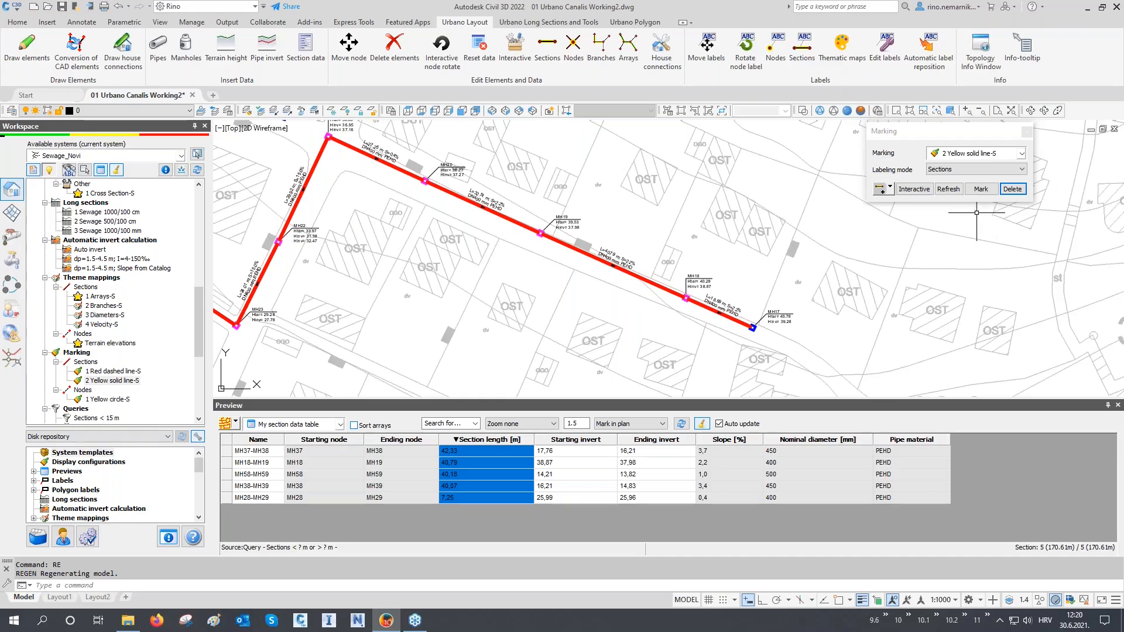
- Interactively mark sections MH18-MH17, MH19-MH20, MH22-MH23 and MH25-MH26 in yellow
click(915, 190)
click(720, 312)
click(509, 212)
middle_drag(509, 206, 720, 216)
click(499, 295)
middle_drag(508, 299, 780, 336)
click(444, 188)
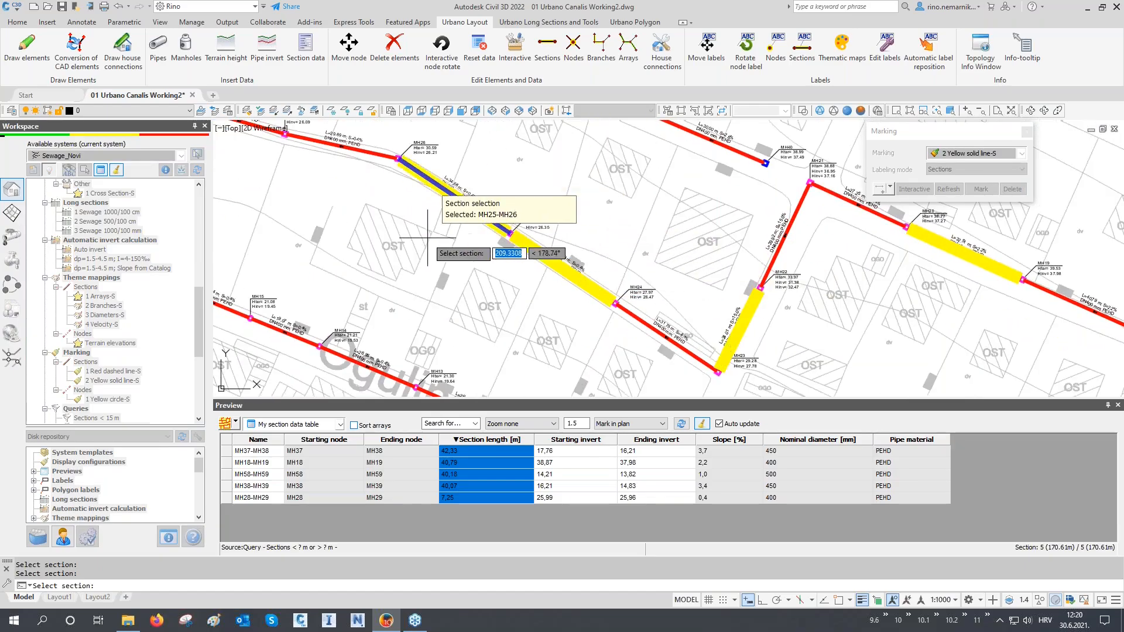
scroll(428, 239, down, 4)
key(Return)
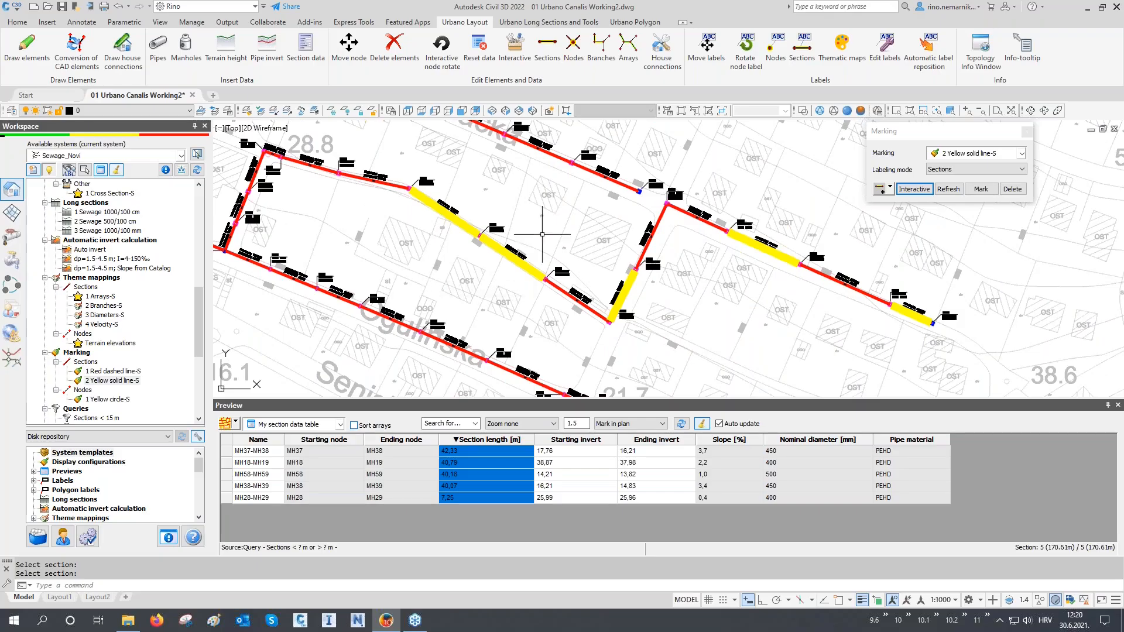
- Delete the yellow marking across the active system and close the Marking panel
click(891, 188)
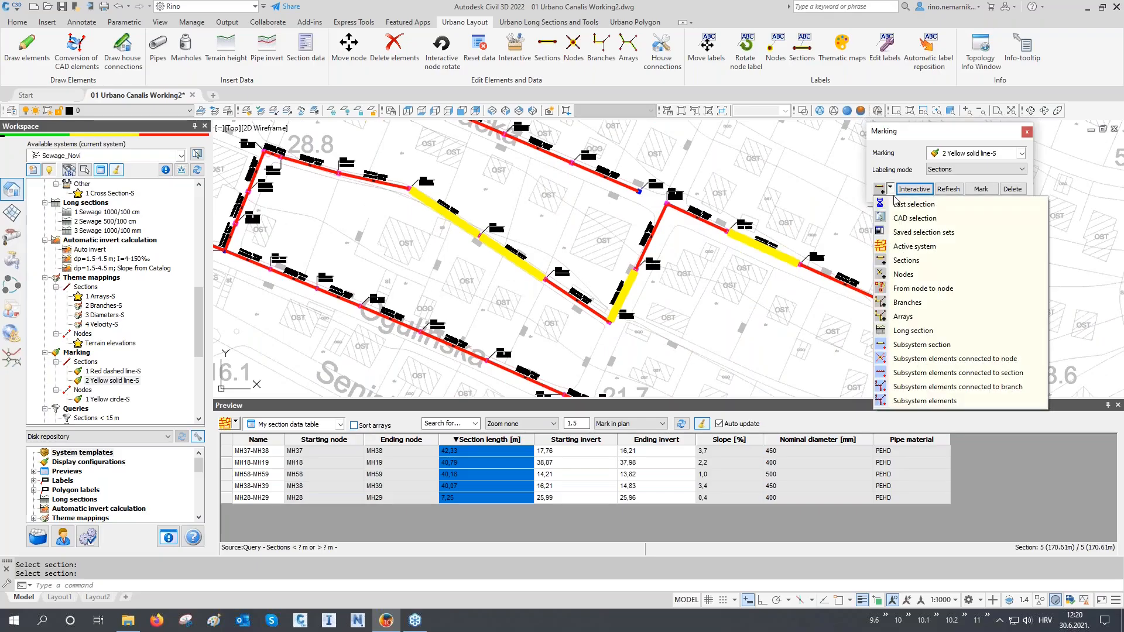
click(913, 247)
click(1011, 189)
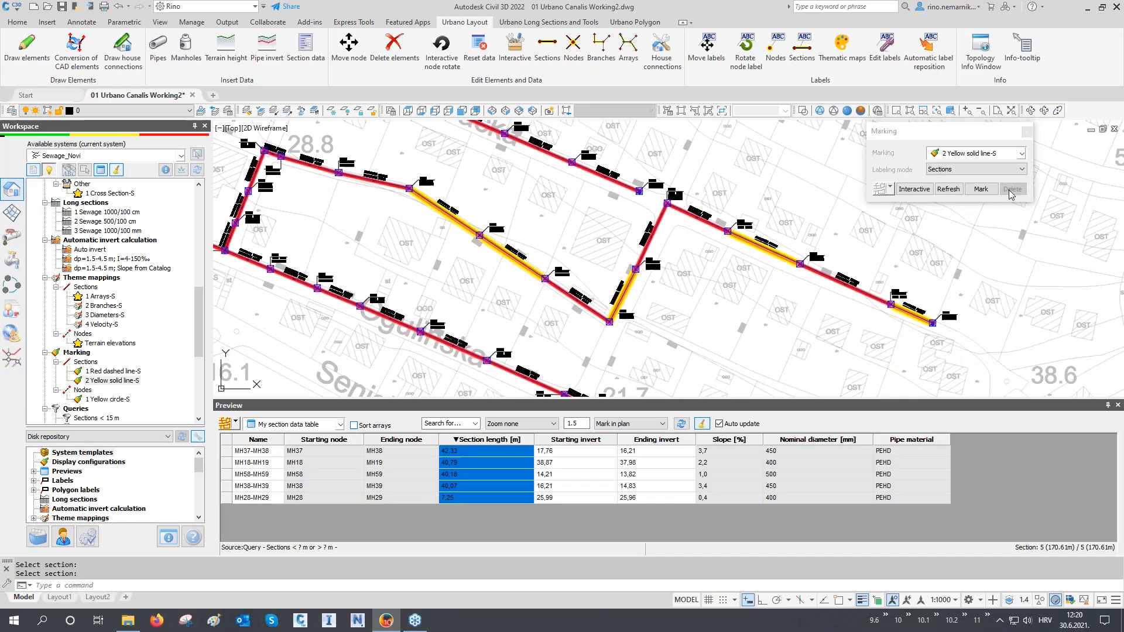
click(1027, 132)
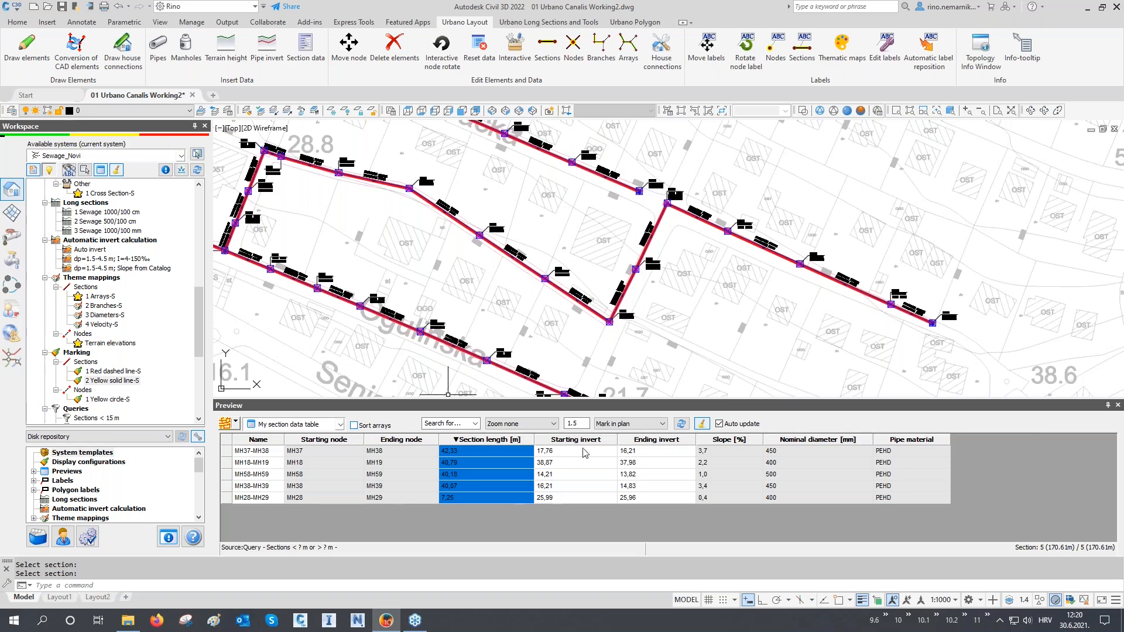
- Close the preview table and regenerate the drawing with RE
click(1118, 405)
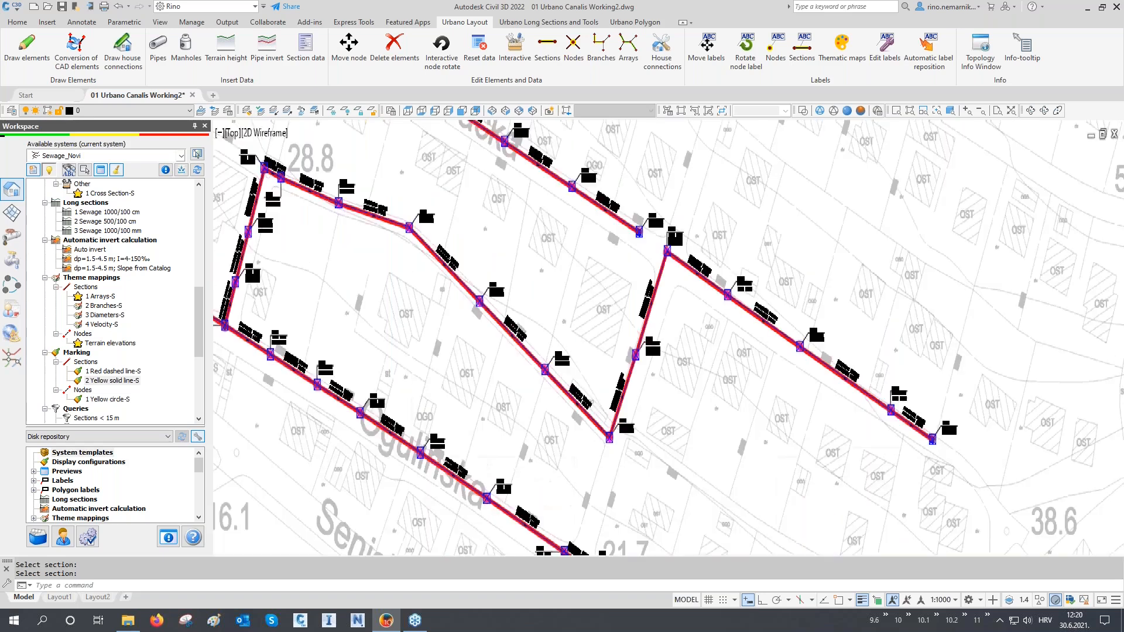
text(re)
key(Return)
- Zoom out to the whole sewer network and apply the 'Sections < ? m or > ? m' query
scroll(718, 427, down, 4)
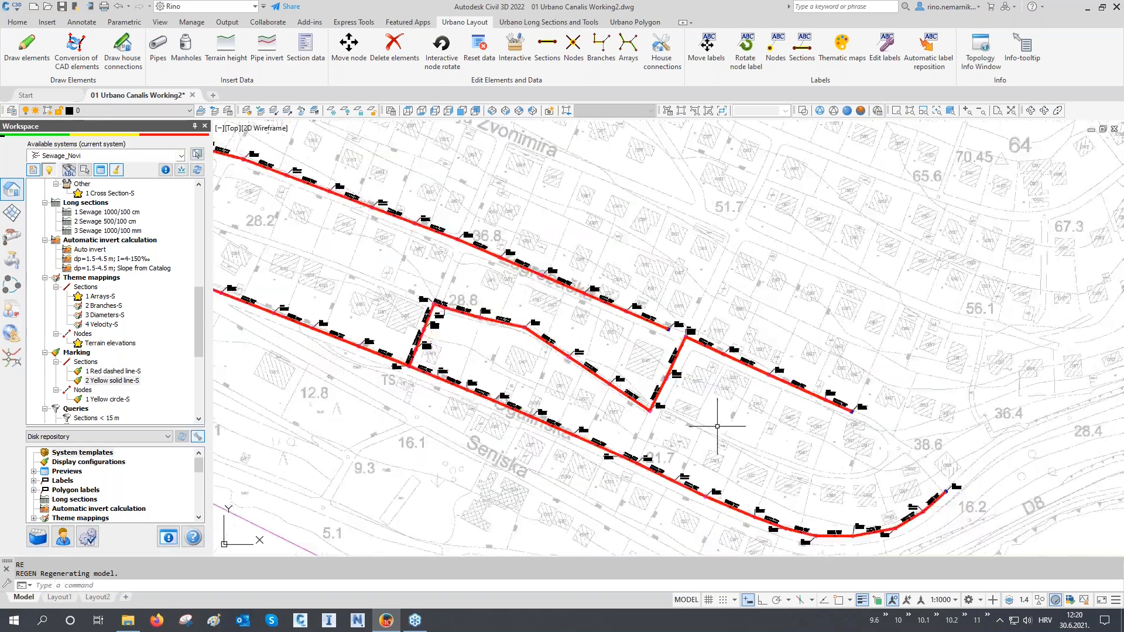
mouse_move(493, 432)
middle_down()
mouse_move(545, 409)
mouse_move(586, 366)
middle_up()
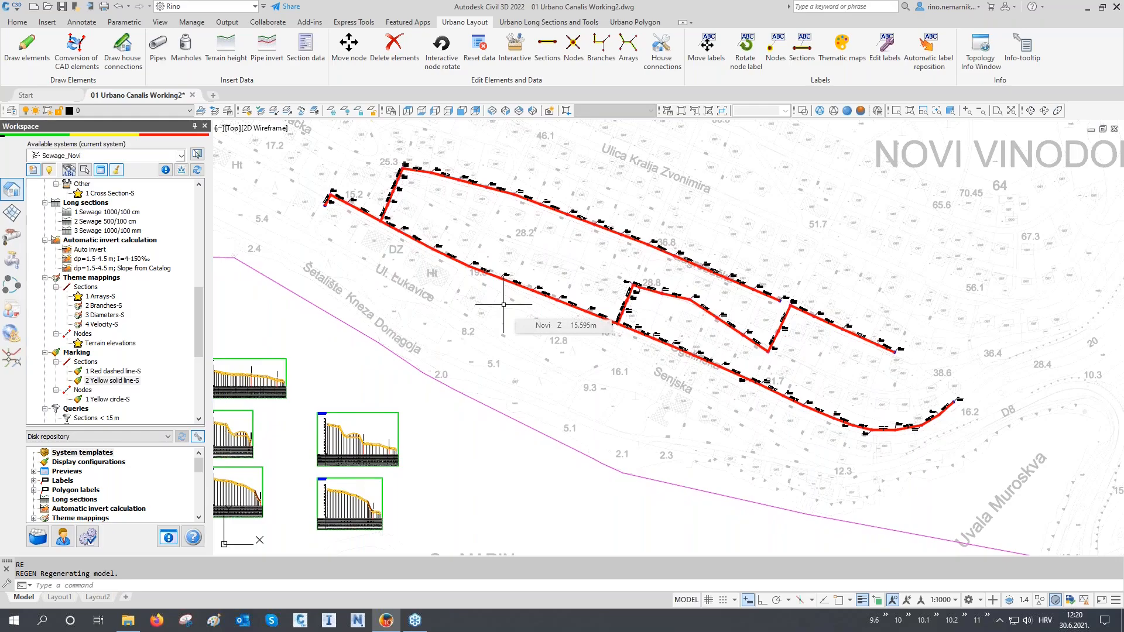
scroll(117, 404, down, 1)
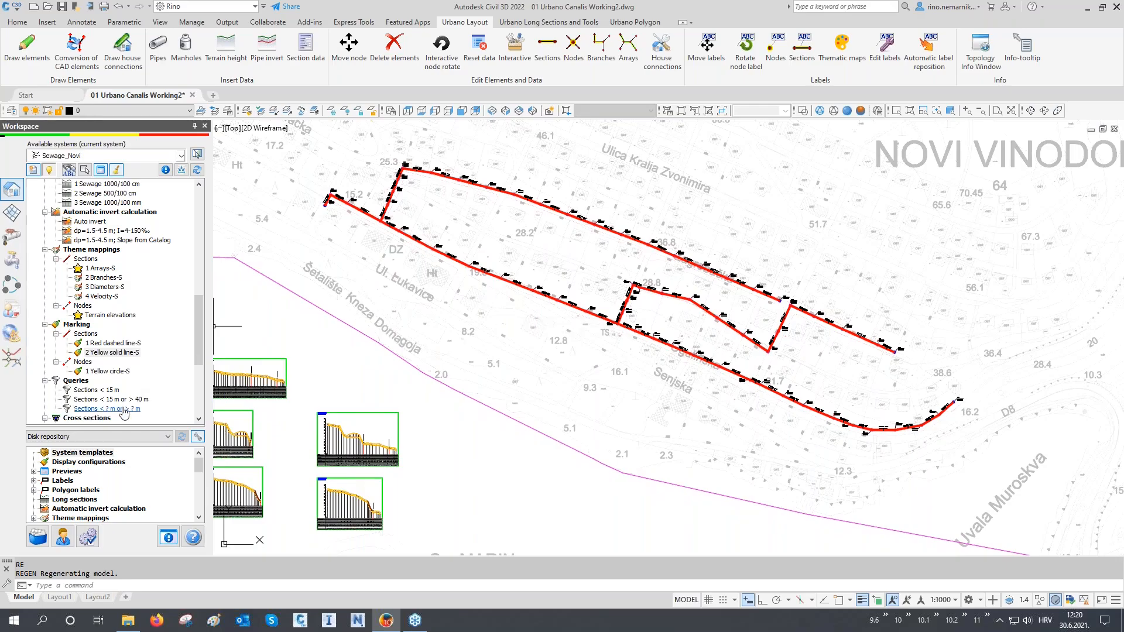
drag(123, 408, 100, 358)
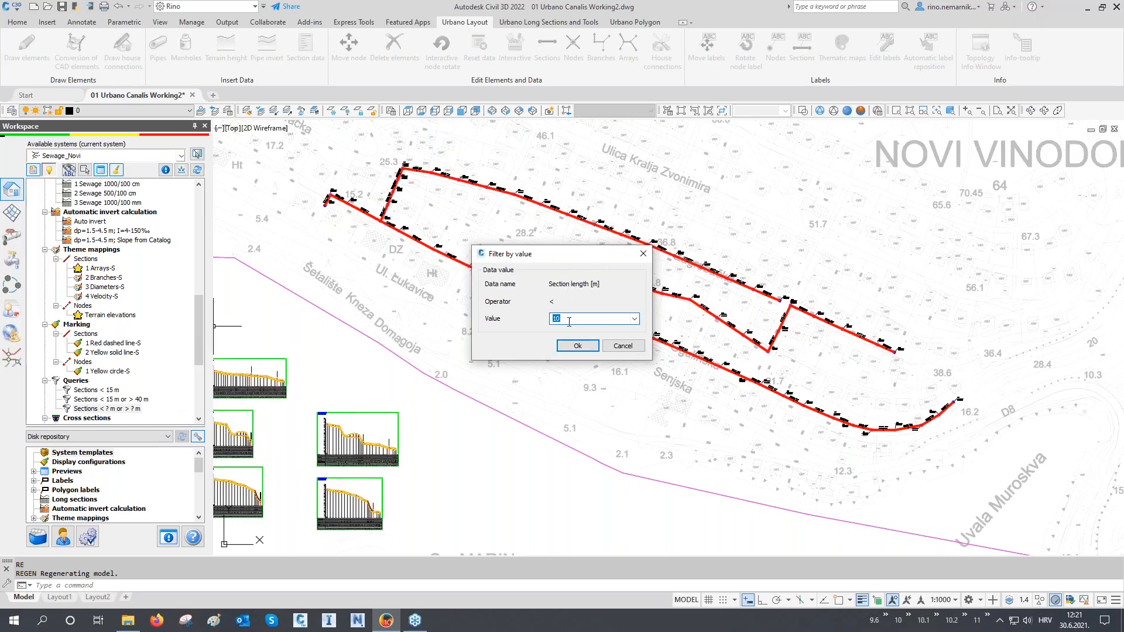
- Accept the lower length limit and set 40 m as the upper limit
click(577, 346)
click(577, 346)
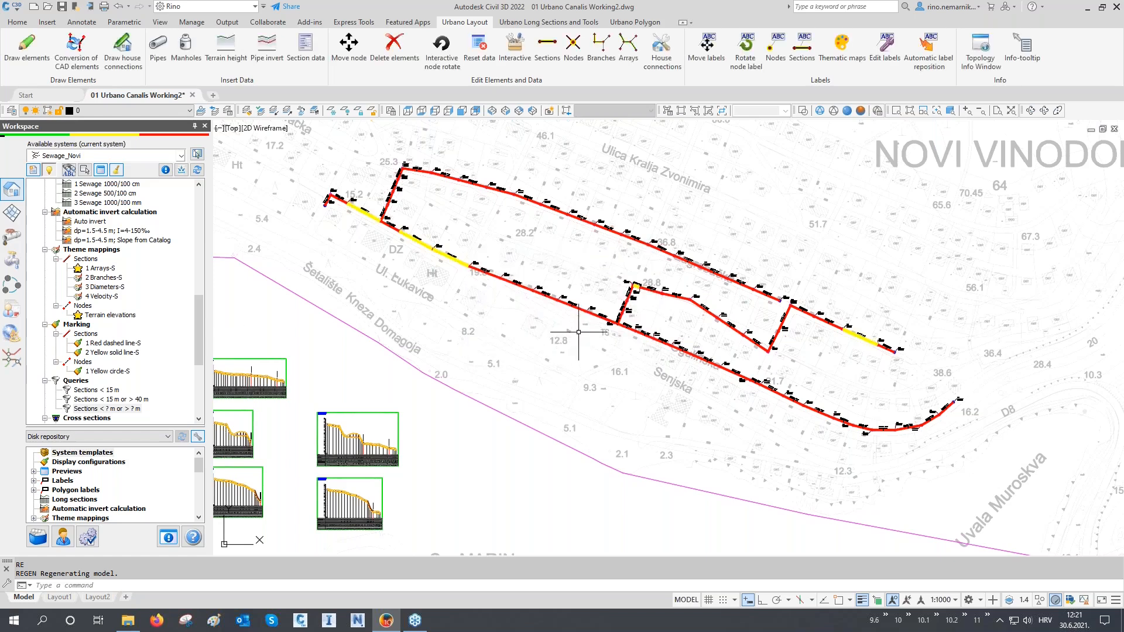
scroll(369, 221, up, 7)
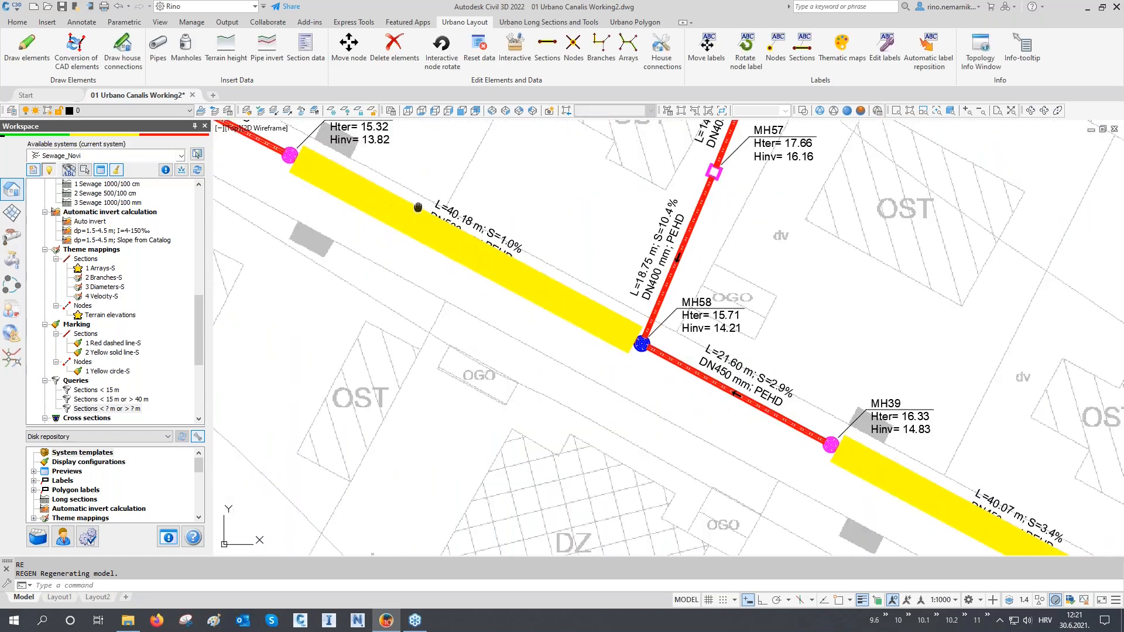
middle_drag(418, 209, 414, 248)
- Review the yellow sections from MH58 to MH37 and around the MH28/MH29 junction
scroll(363, 238, down, 2)
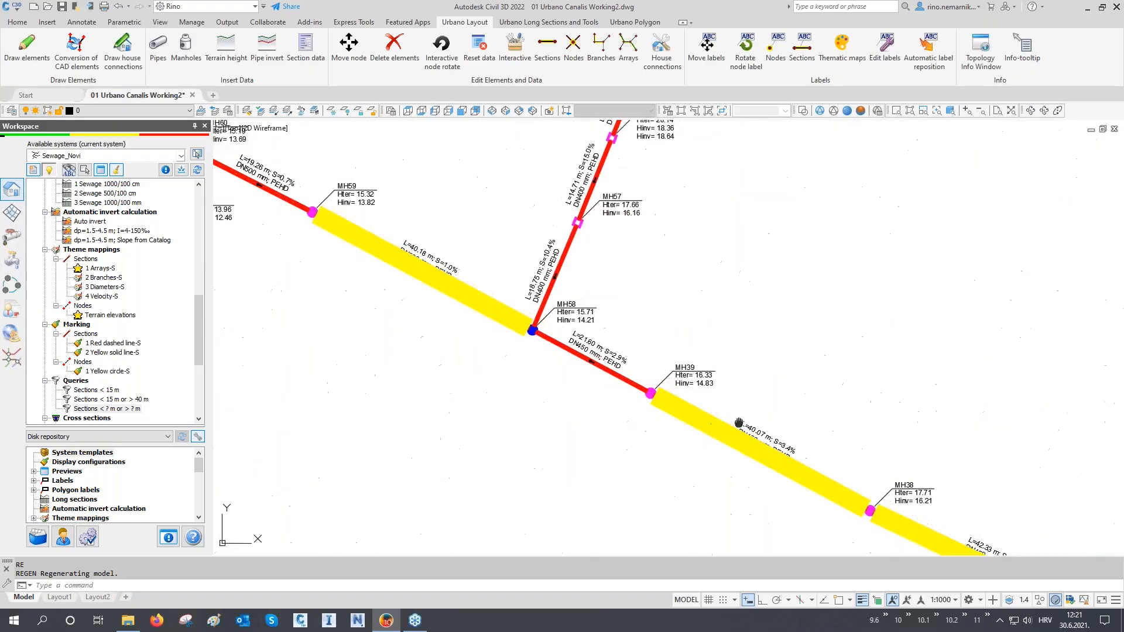
middle_drag(661, 432, 518, 349)
scroll(518, 349, down, 5)
scroll(869, 428, up, 7)
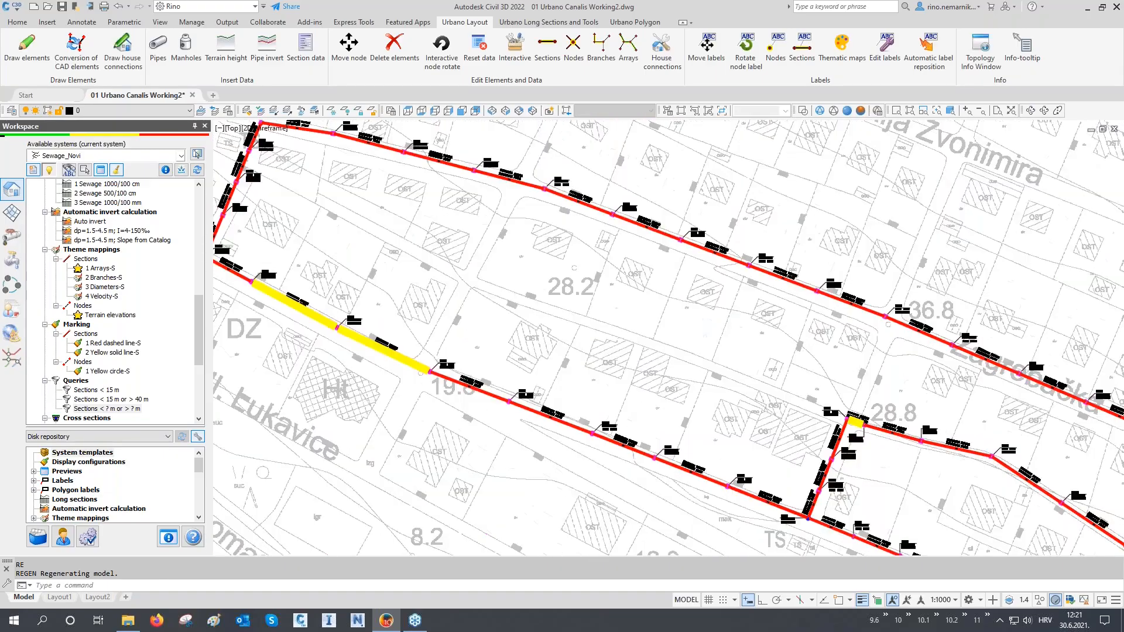
middle_drag(827, 409, 726, 332)
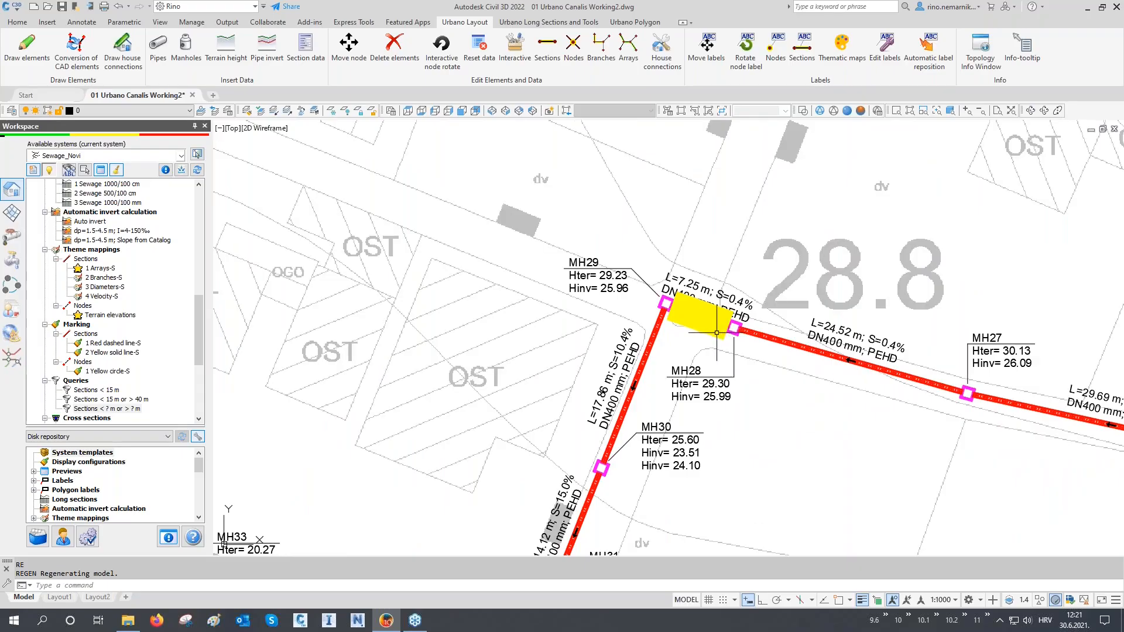
scroll(712, 336, down, 2)
scroll(710, 346, down, 3)
scroll(706, 358, up, 4)
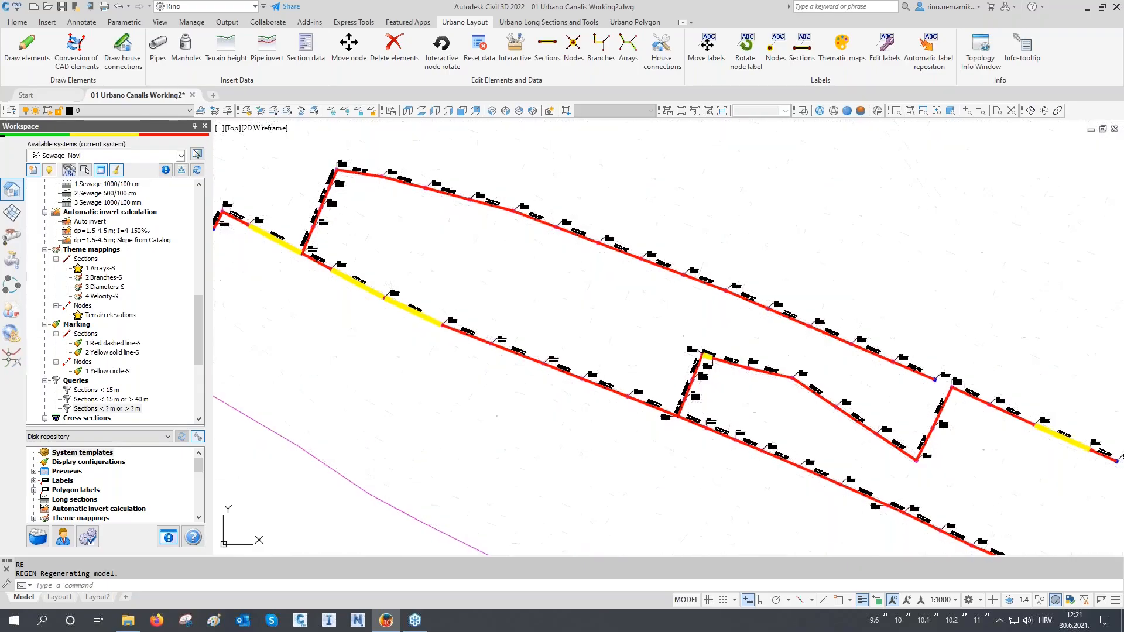
middle_drag(698, 436, 686, 413)
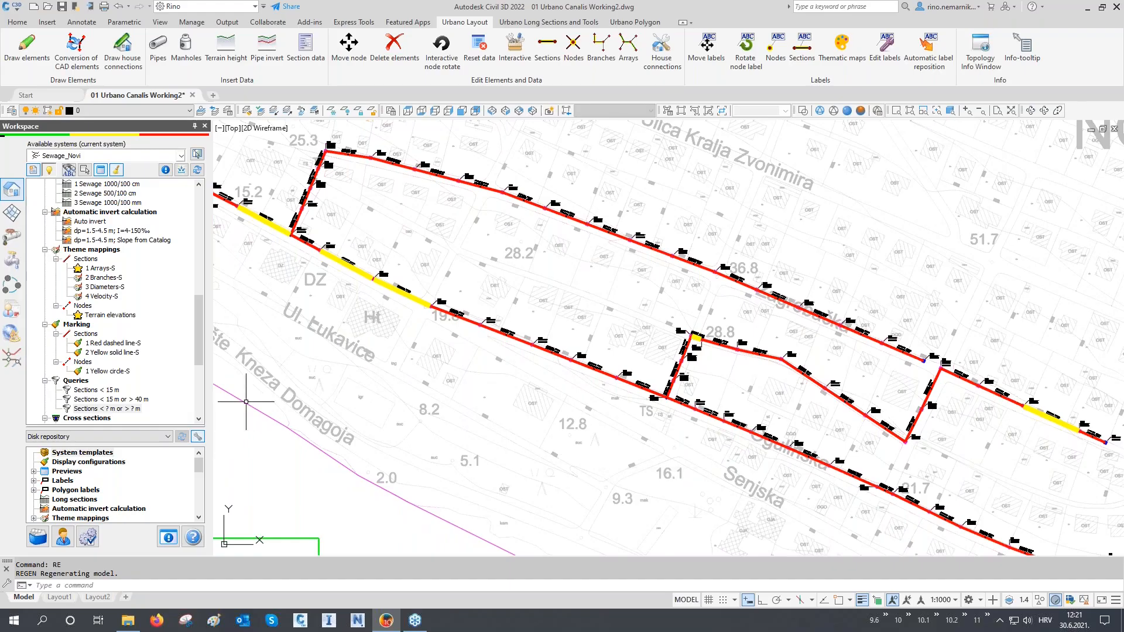
mouse_move(283, 402)
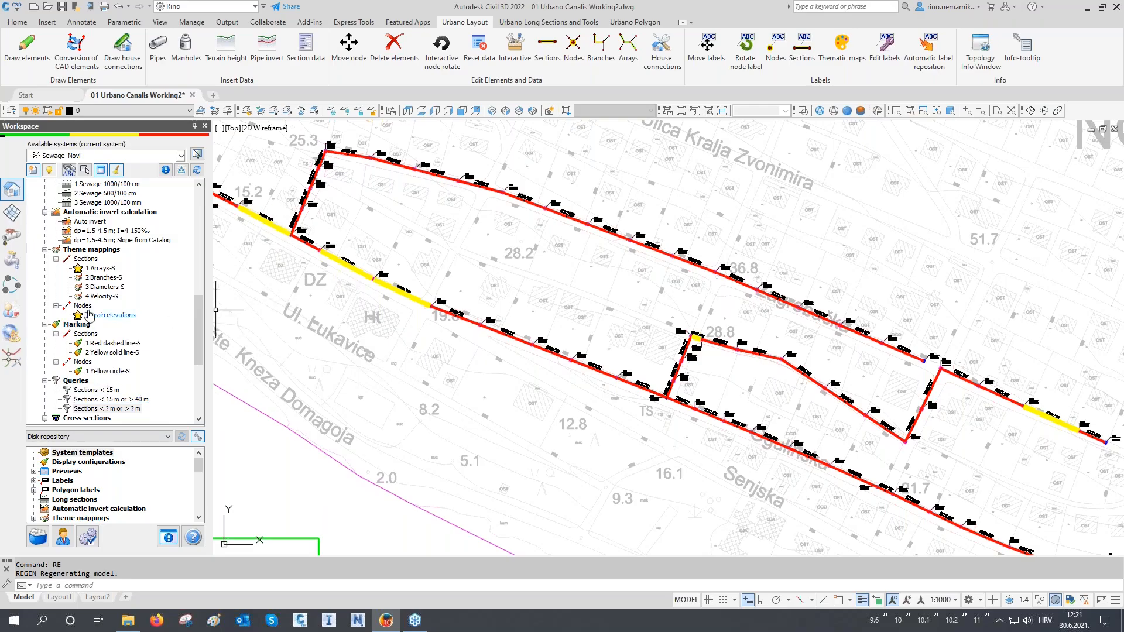
- Remove the marking from the drawing, keeping its configurations, then regenerate with RE
right_click(70, 328)
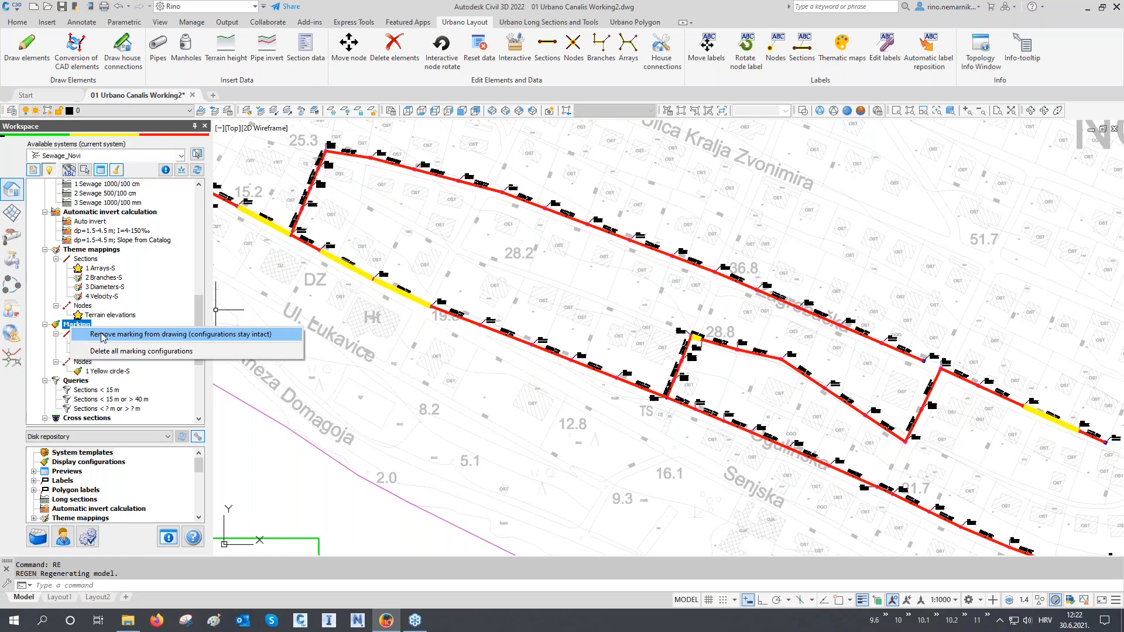
click(138, 335)
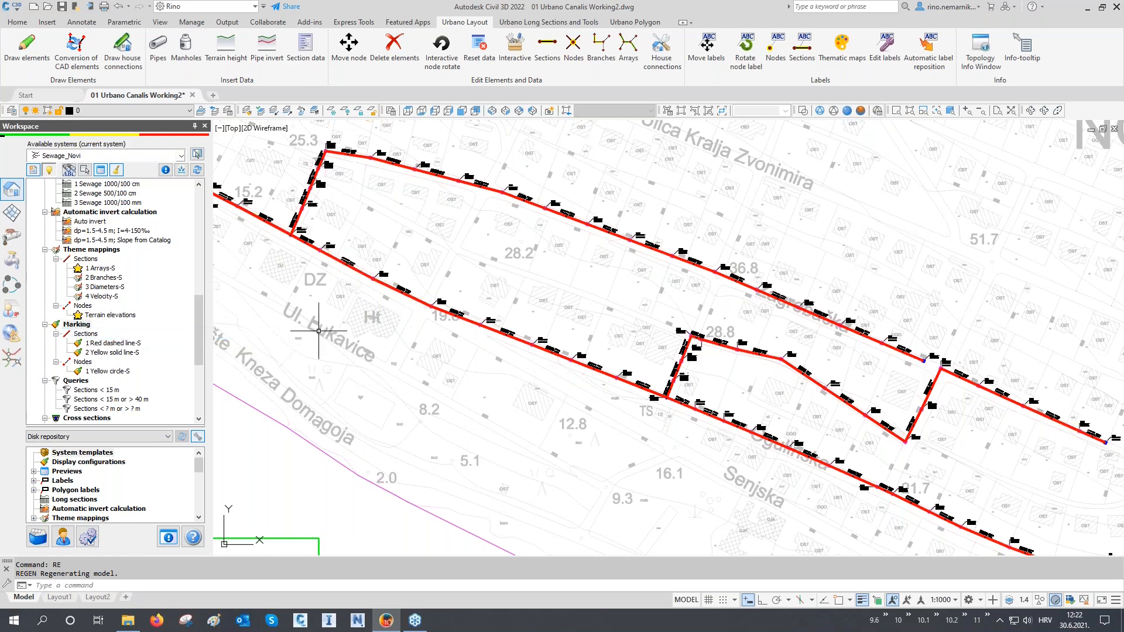
text(re)
key(Return)
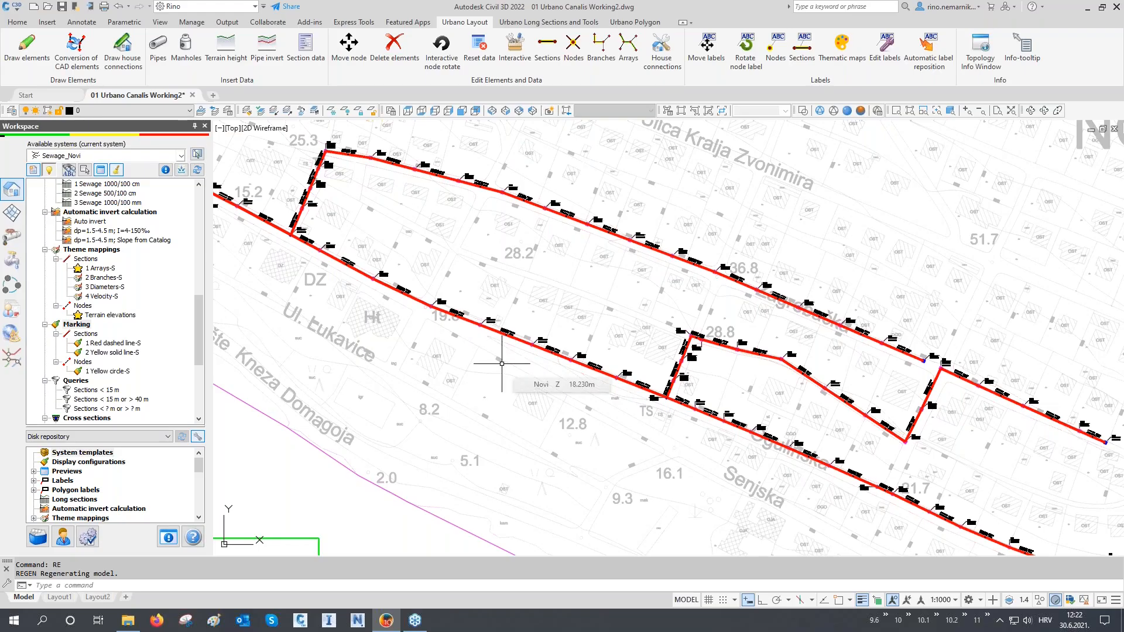
drag(202, 356, 204, 253)
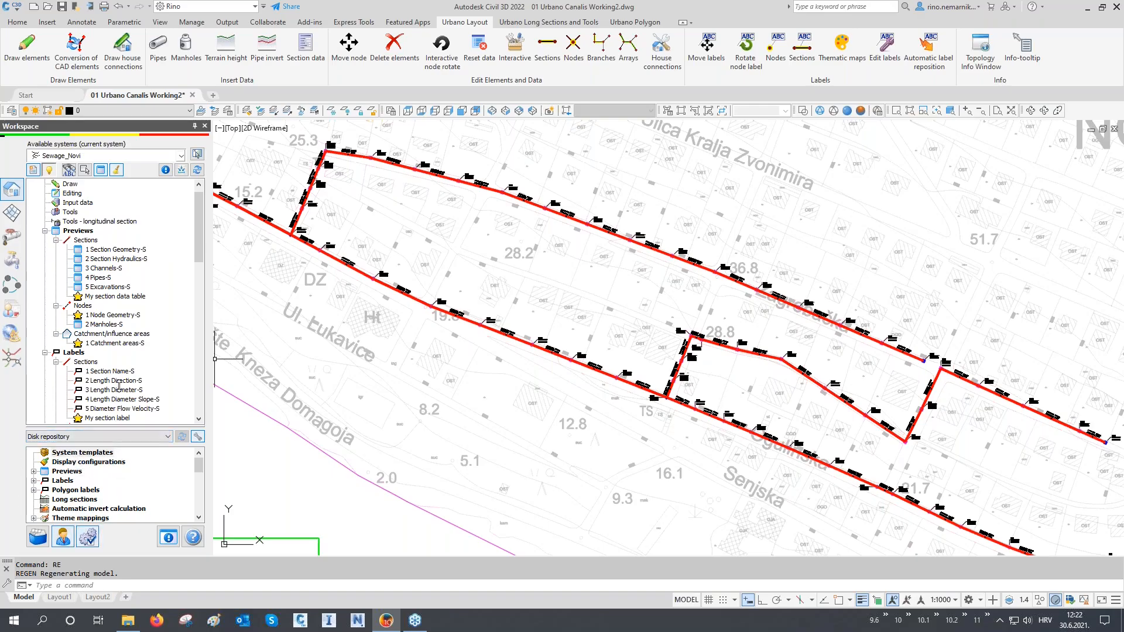
- Enlarge the disk repository list and copy My section data table into it
drag(117, 429, 117, 388)
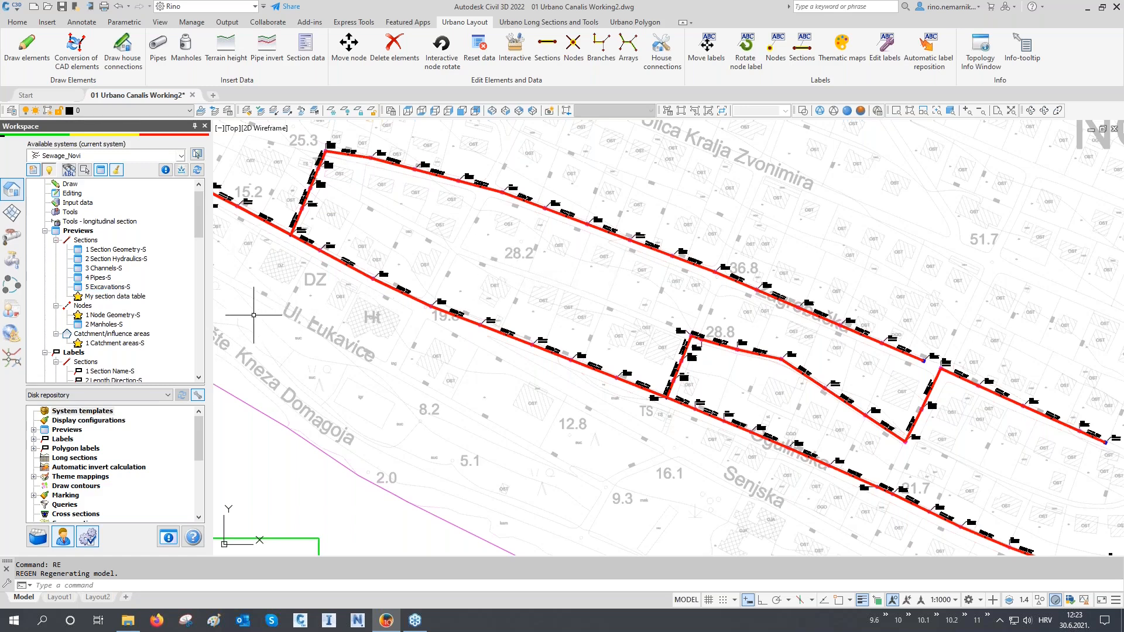
mouse_move(254, 315)
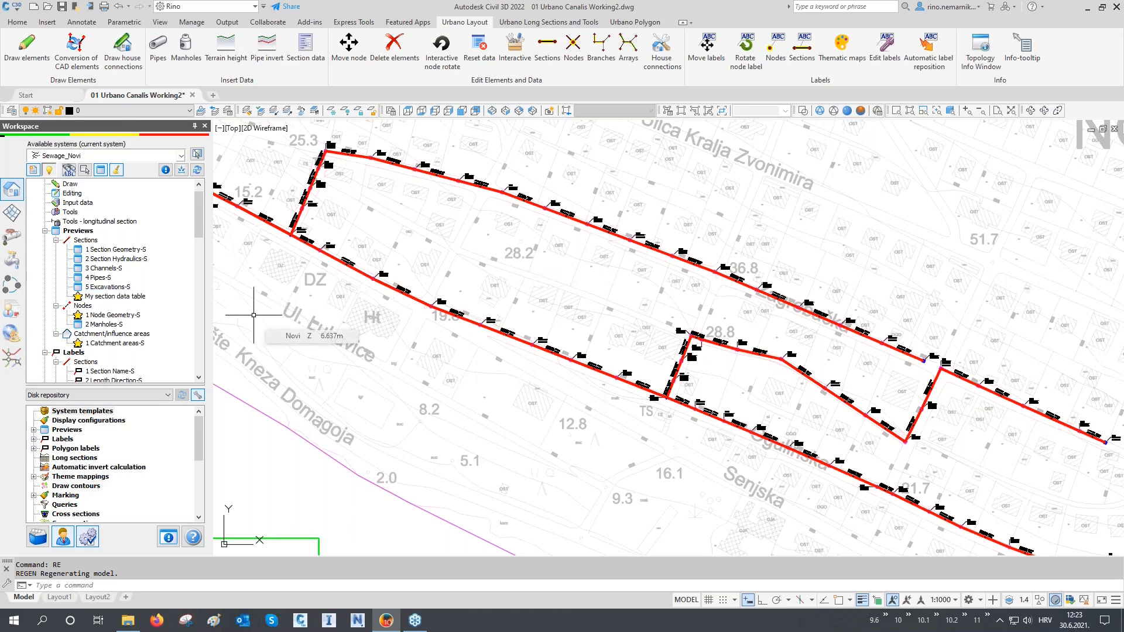
click(115, 296)
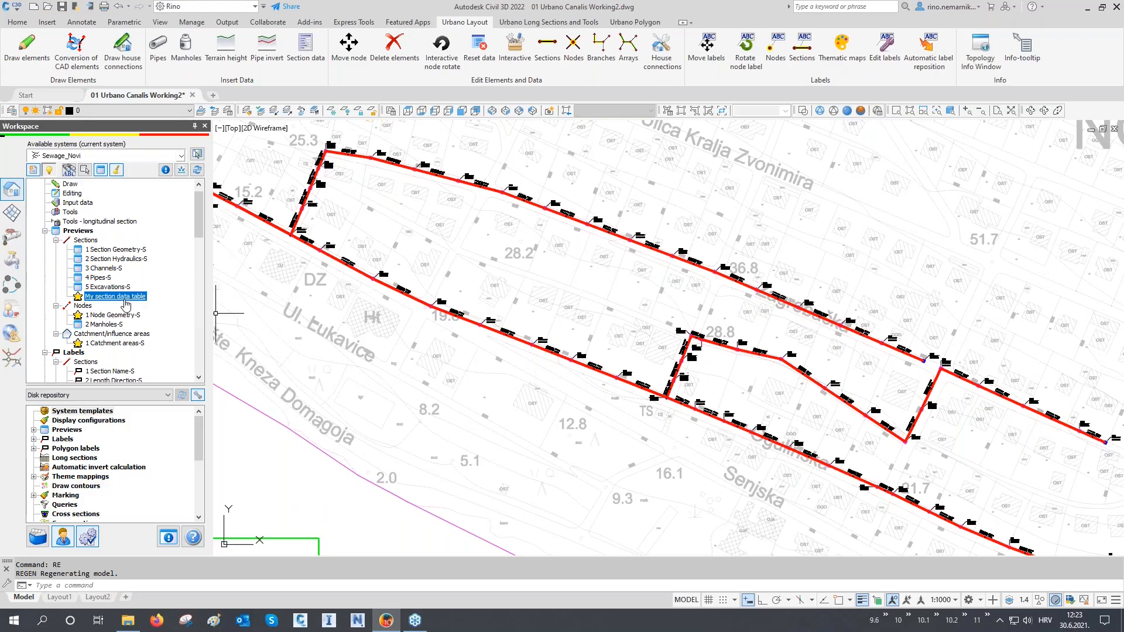
drag(125, 304, 96, 417)
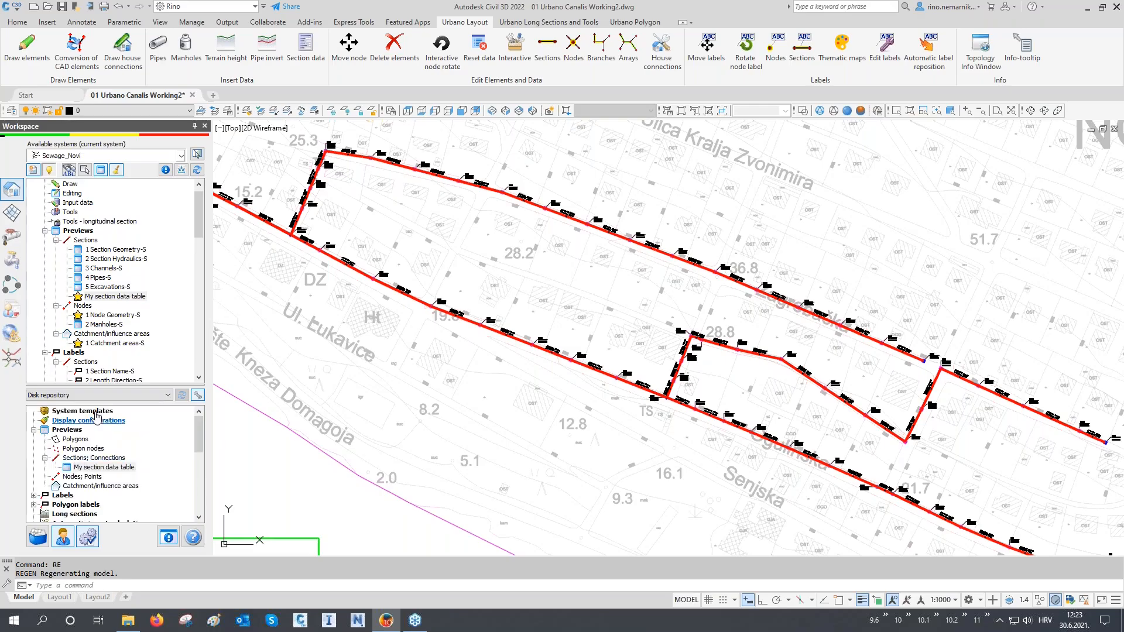
- Copy My section label into the disk repository and check the stored entry
scroll(146, 291, down, 3)
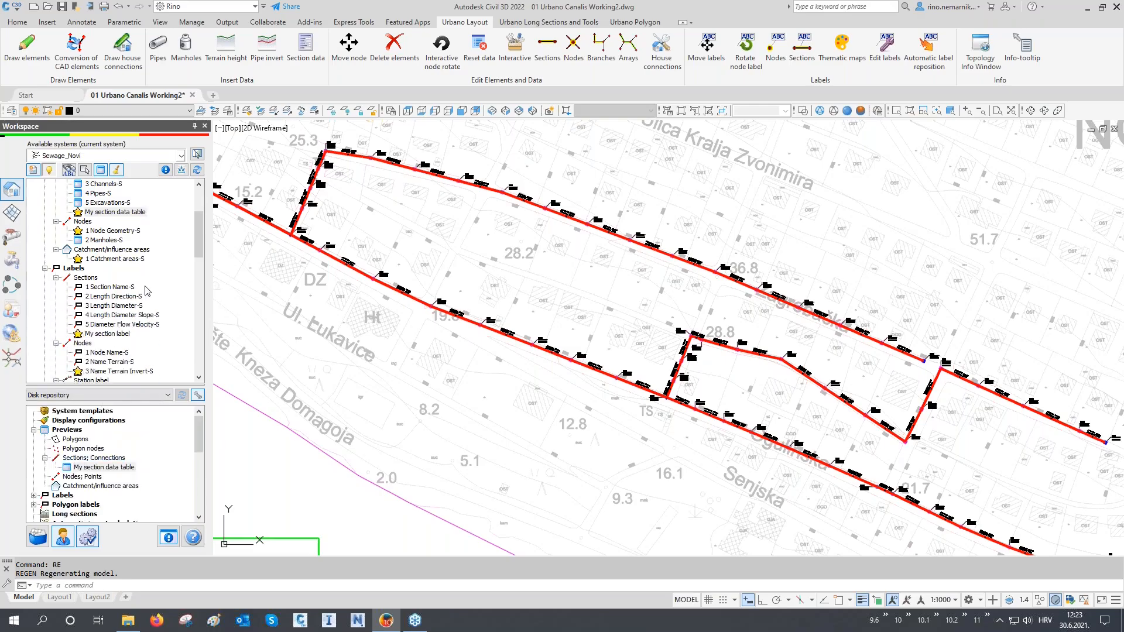
scroll(147, 291, down, 1)
drag(111, 305, 79, 461)
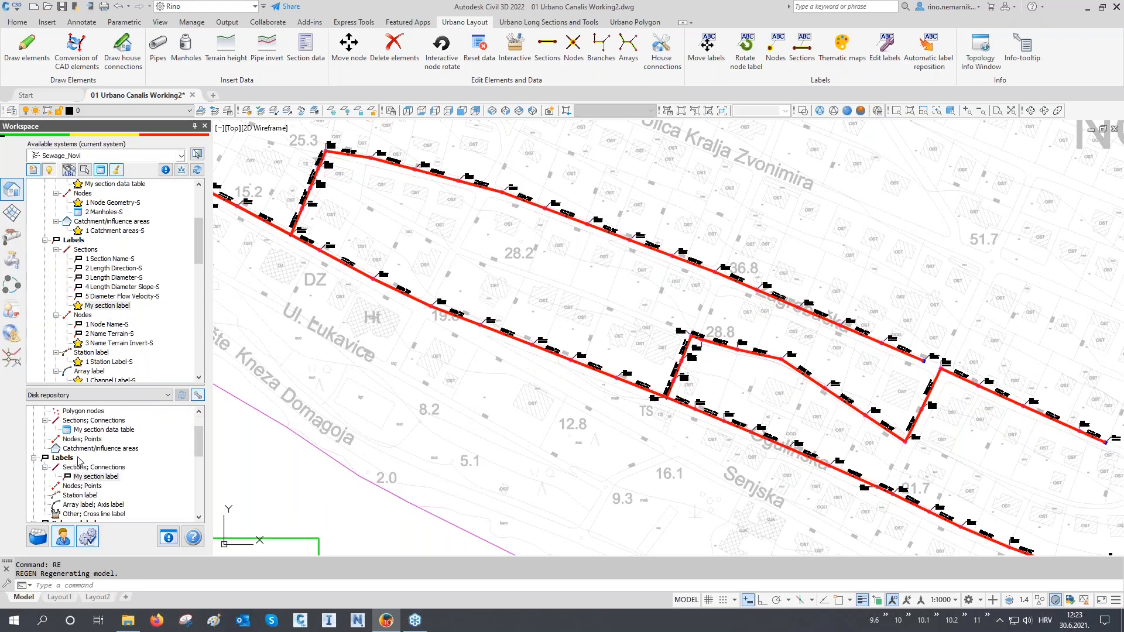
click(88, 477)
scroll(115, 281, down, 1)
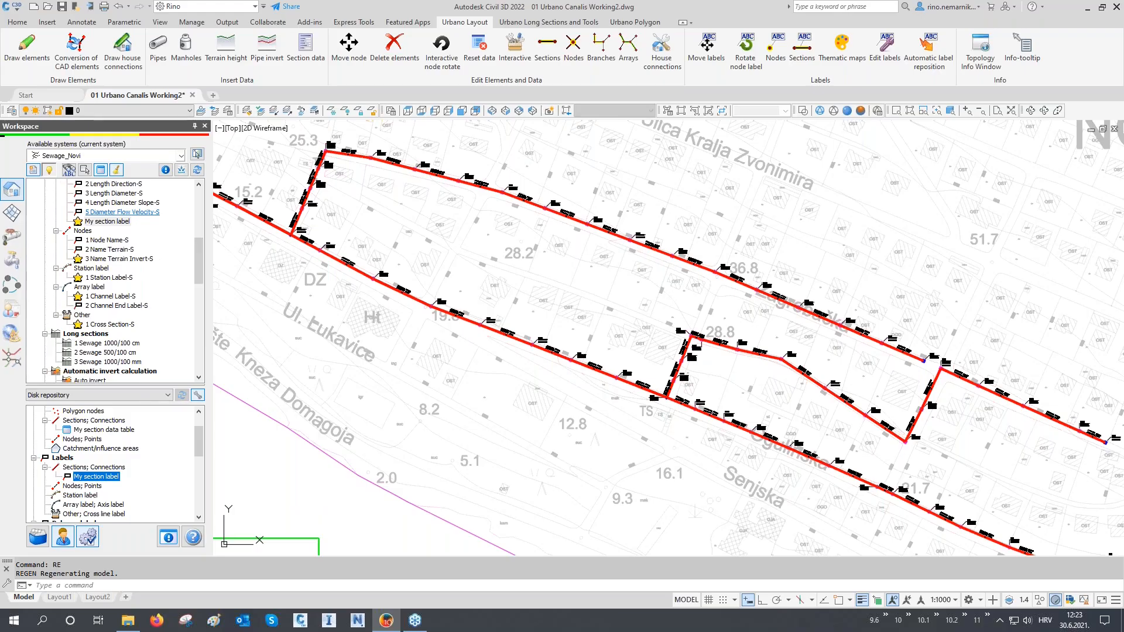
scroll(115, 281, down, 1)
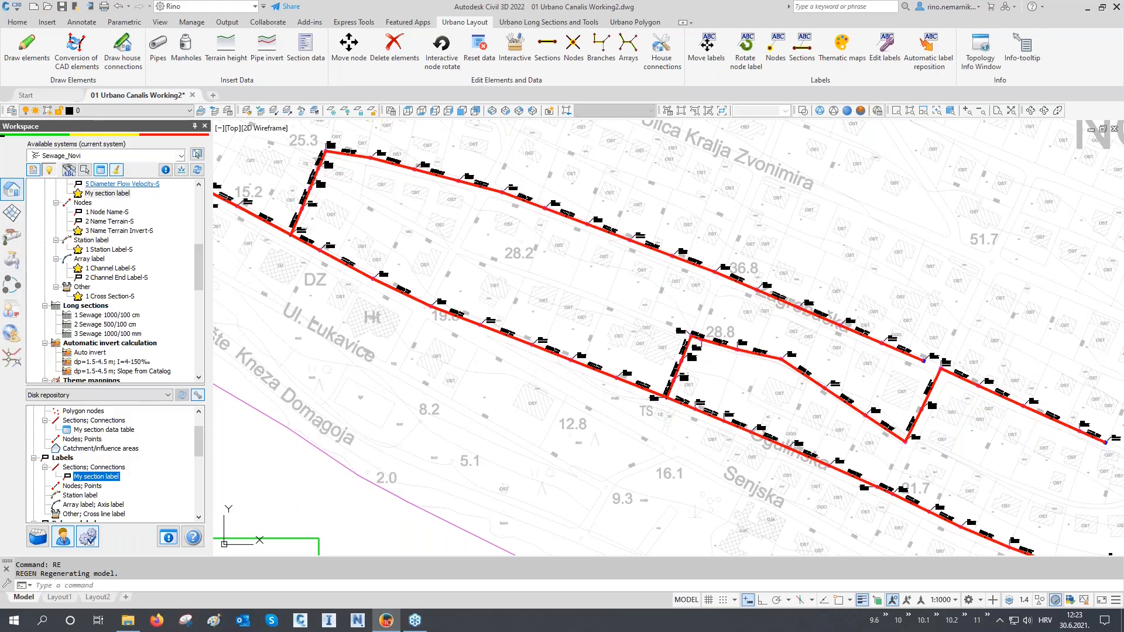
- Store the 1 Sewage 1000/100 cm long section and Auto invert in the disk repository
click(90, 315)
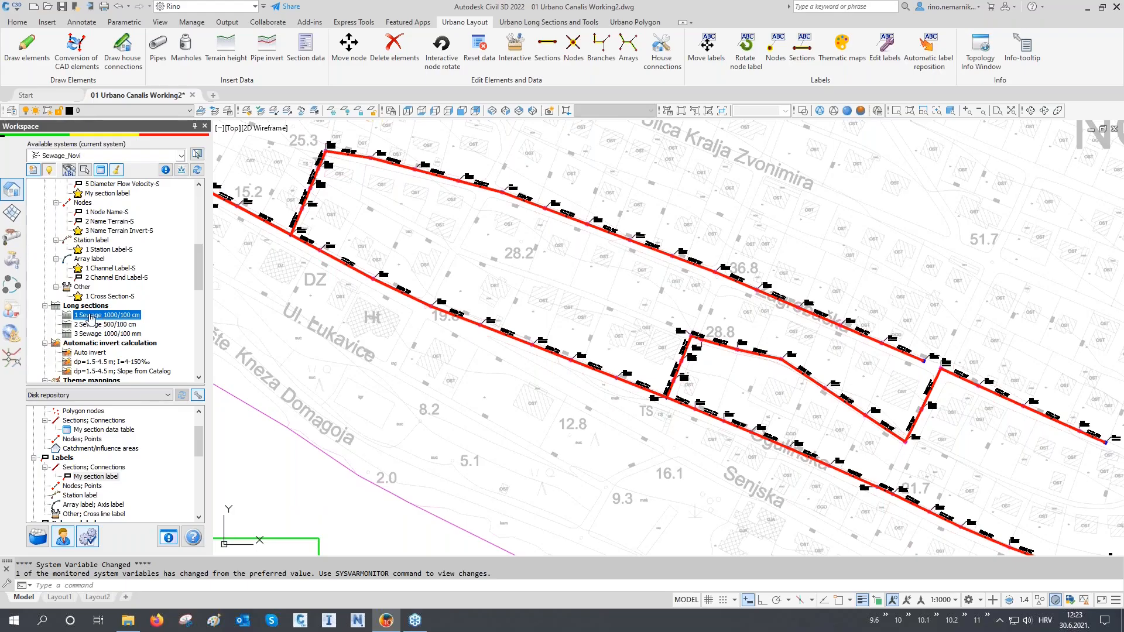
drag(92, 319, 54, 481)
click(91, 353)
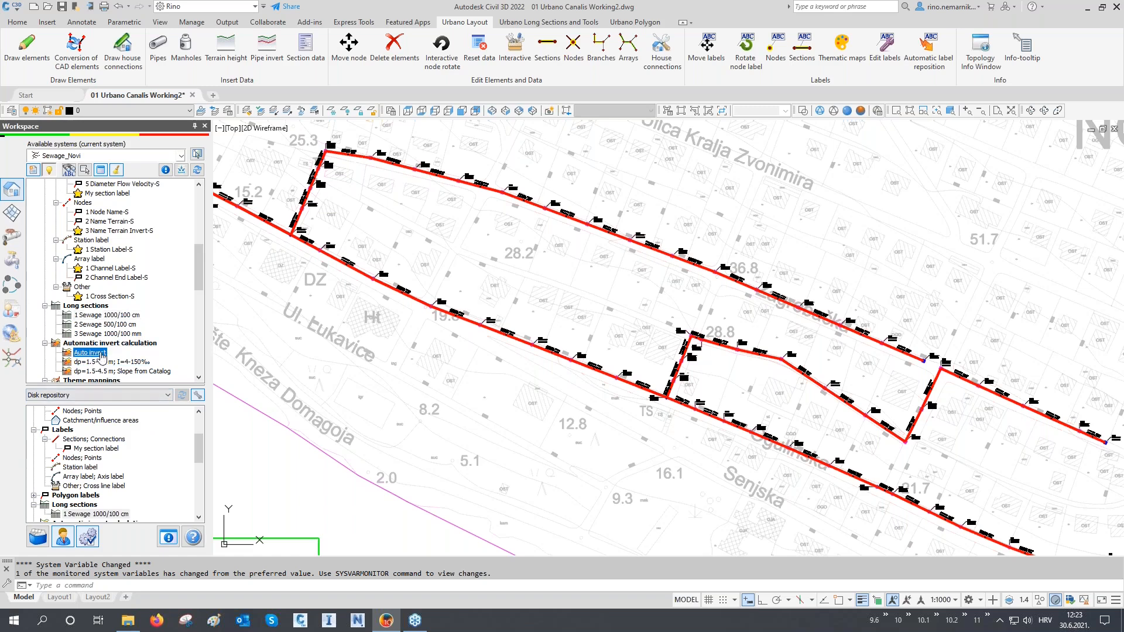
drag(101, 356, 117, 478)
- Store Terrain elevations and the three Sections length queries in the repository
scroll(104, 305, down, 4)
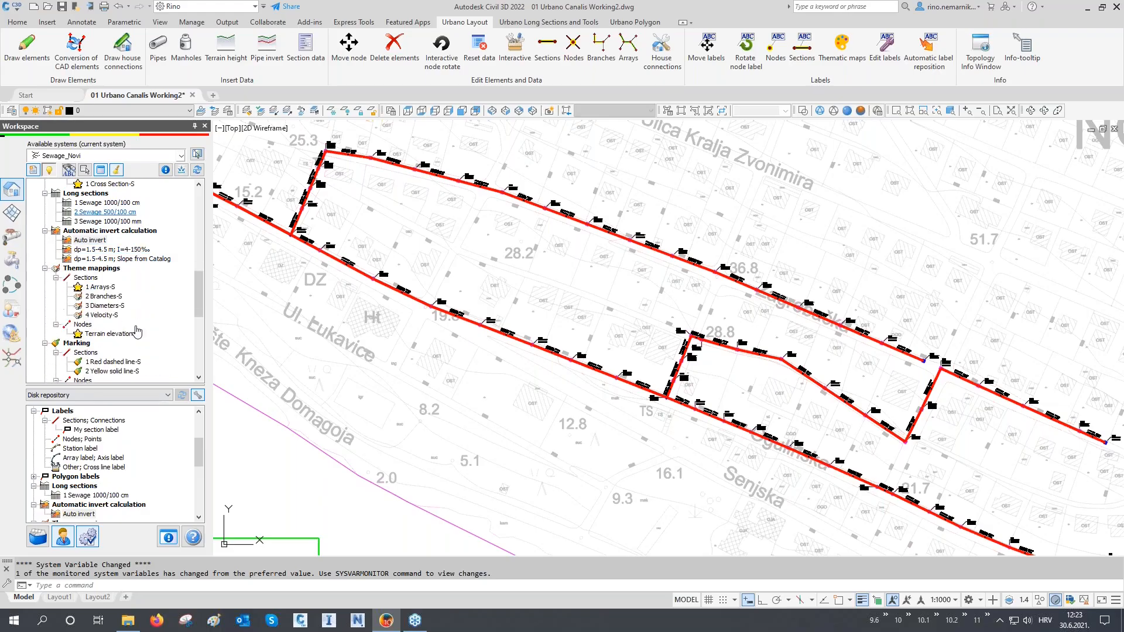
drag(110, 334, 78, 469)
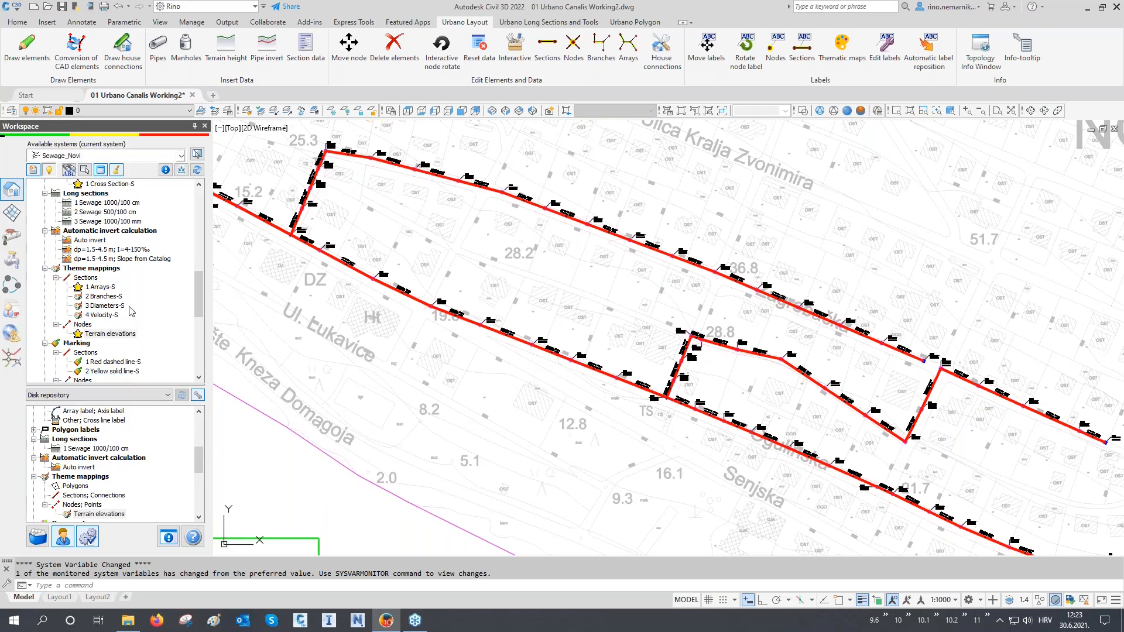
scroll(130, 311, down, 3)
drag(113, 322, 98, 455)
drag(111, 334, 117, 470)
drag(113, 345, 102, 471)
- Store the My plan style layout style in the disk repository
scroll(123, 340, down, 1)
scroll(126, 319, down, 5)
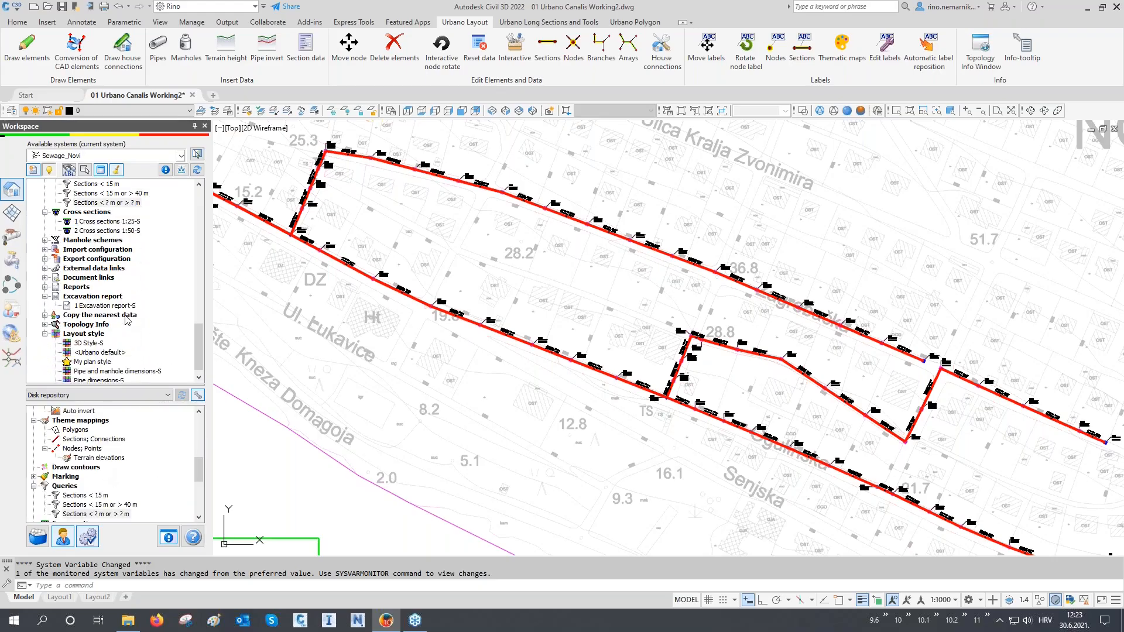
click(91, 355)
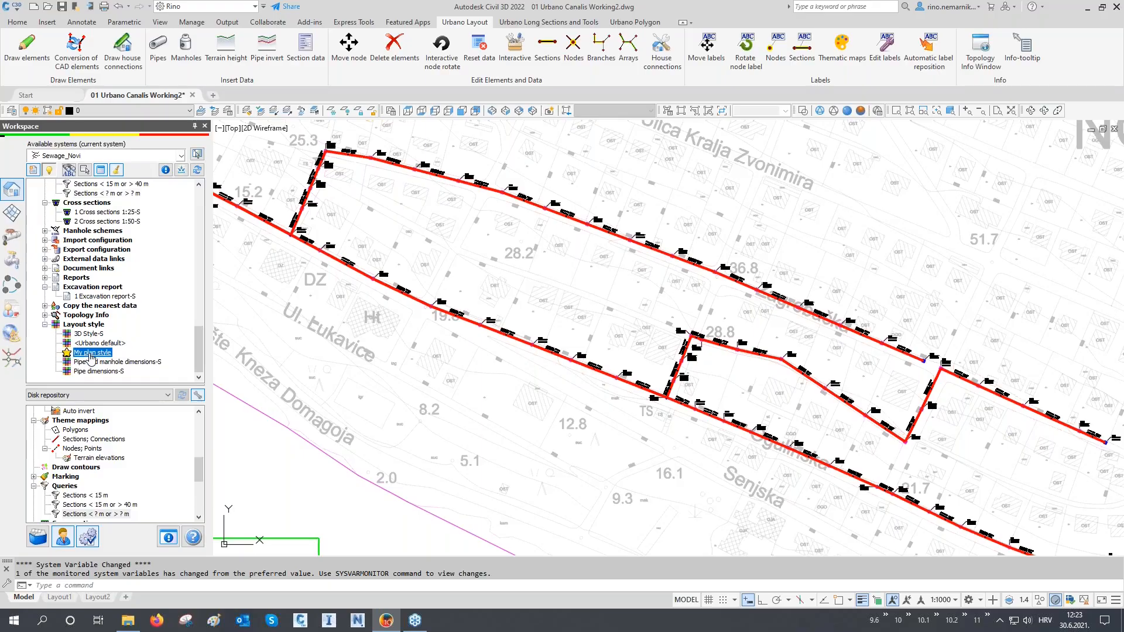
drag(91, 355, 103, 448)
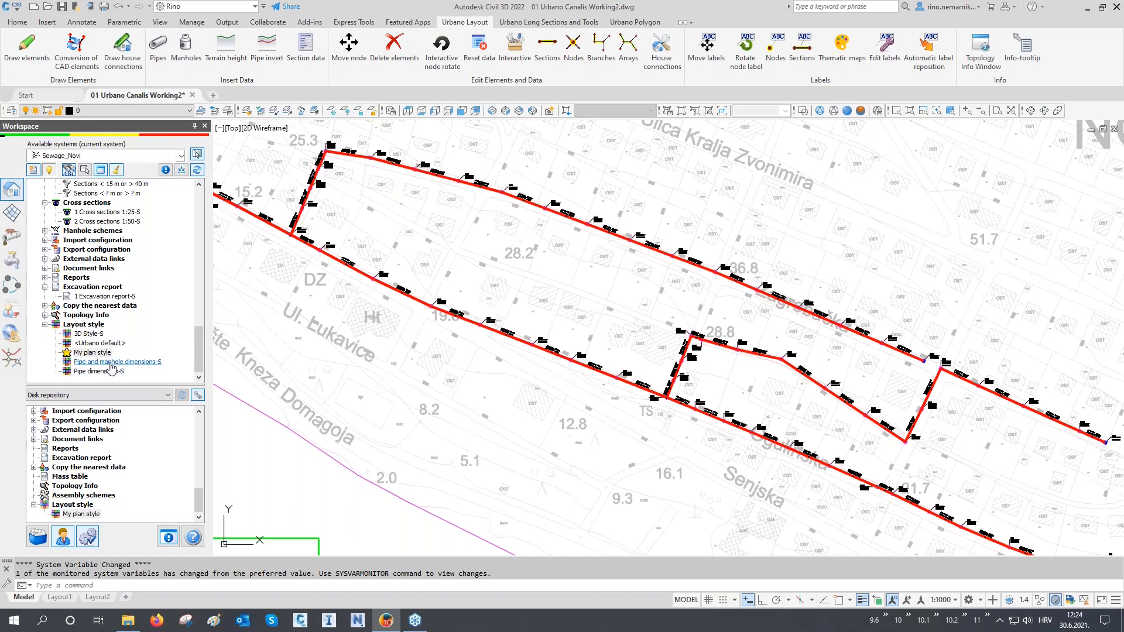
scroll(112, 367, up, 2)
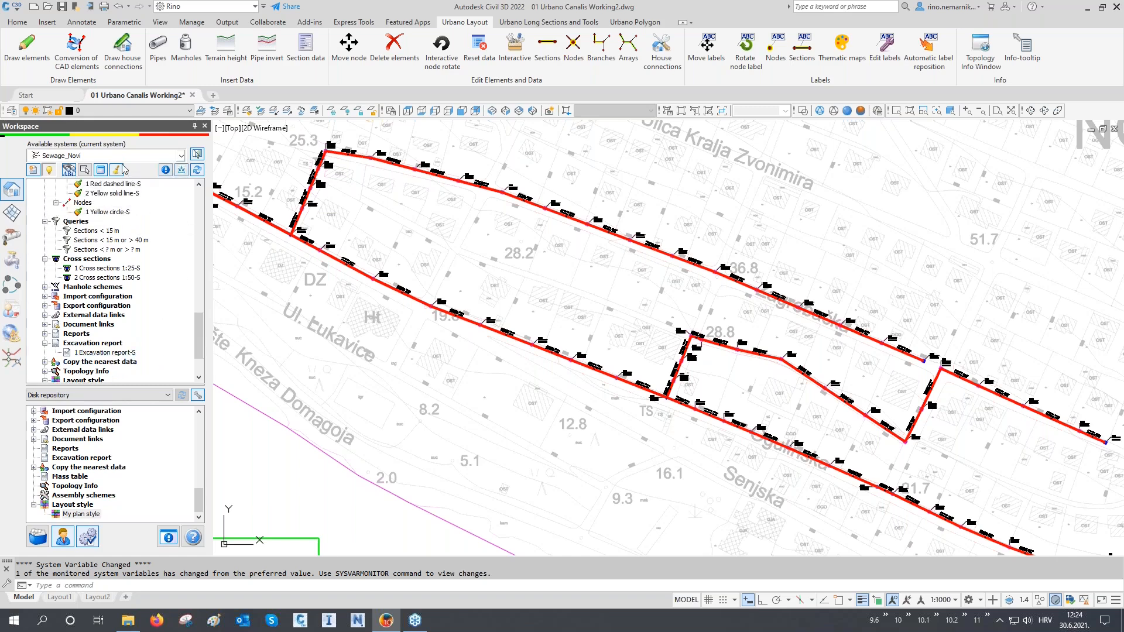
scroll(99, 314, up, 7)
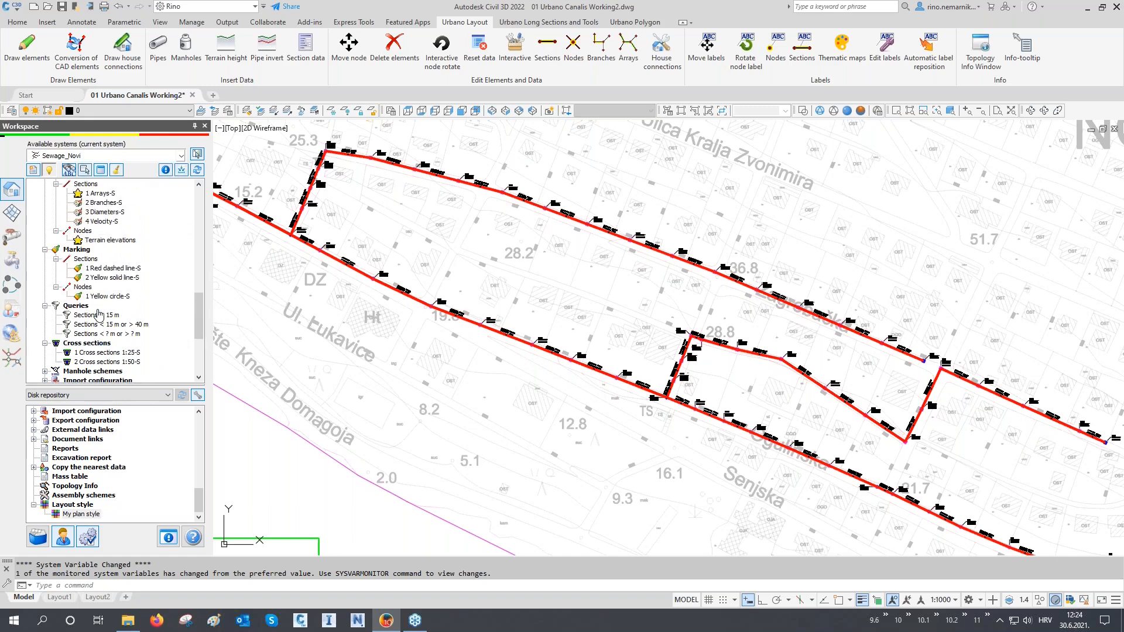
scroll(98, 313, up, 10)
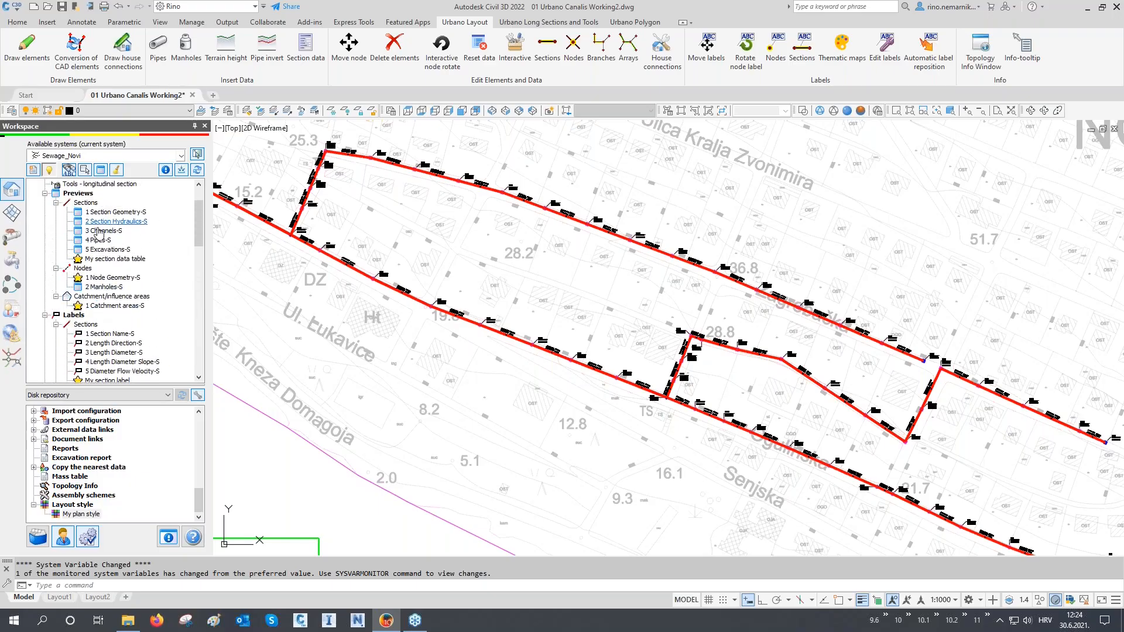
scroll(100, 338, up, 2)
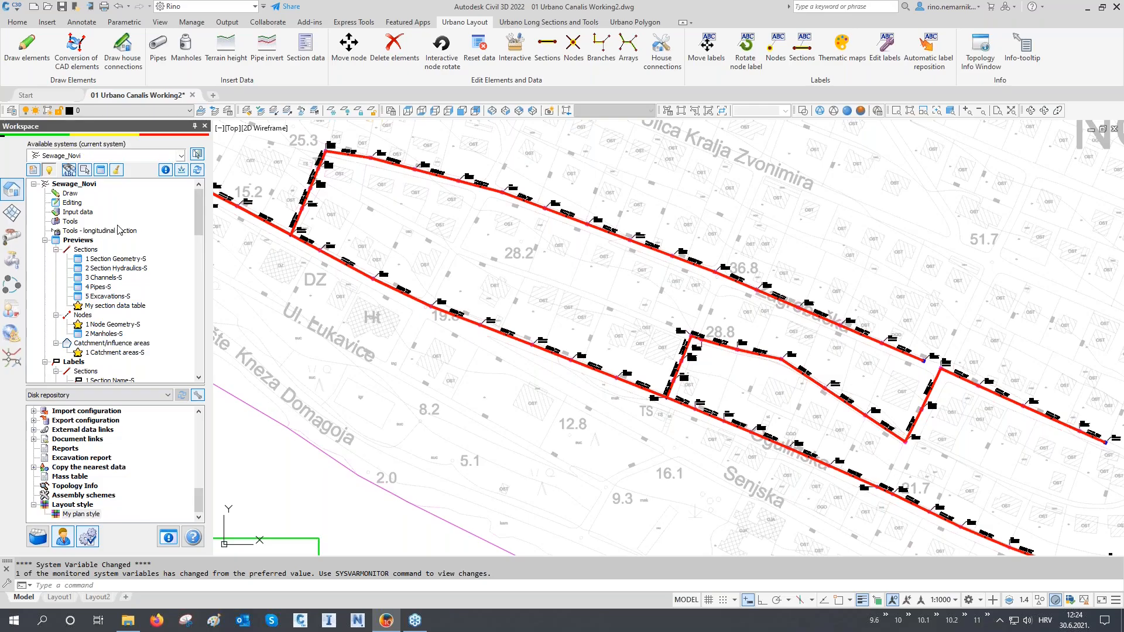
scroll(179, 512, up, 5)
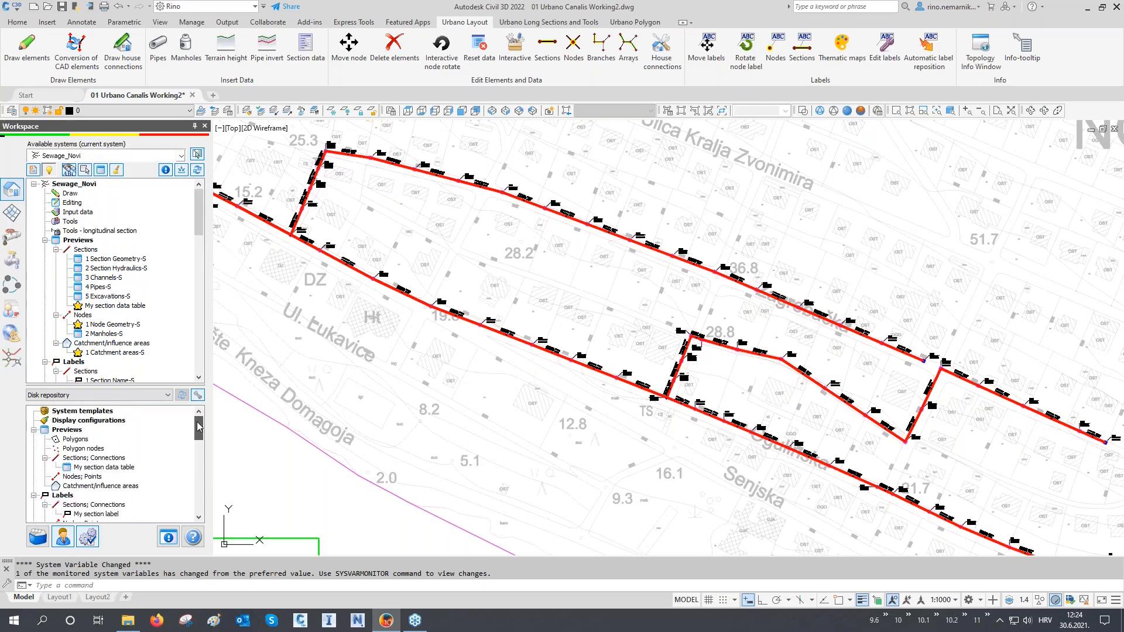
- Save the Sewage_Novi system as a template, creating Sewage_Novi_1 under System templates
right_click(86, 185)
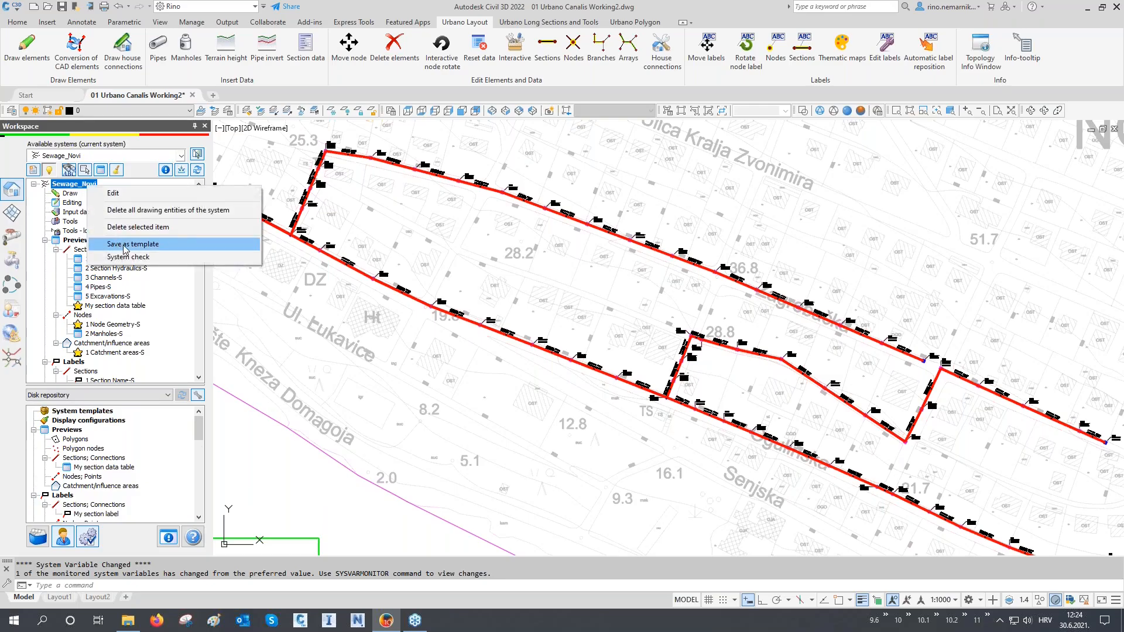
click(162, 249)
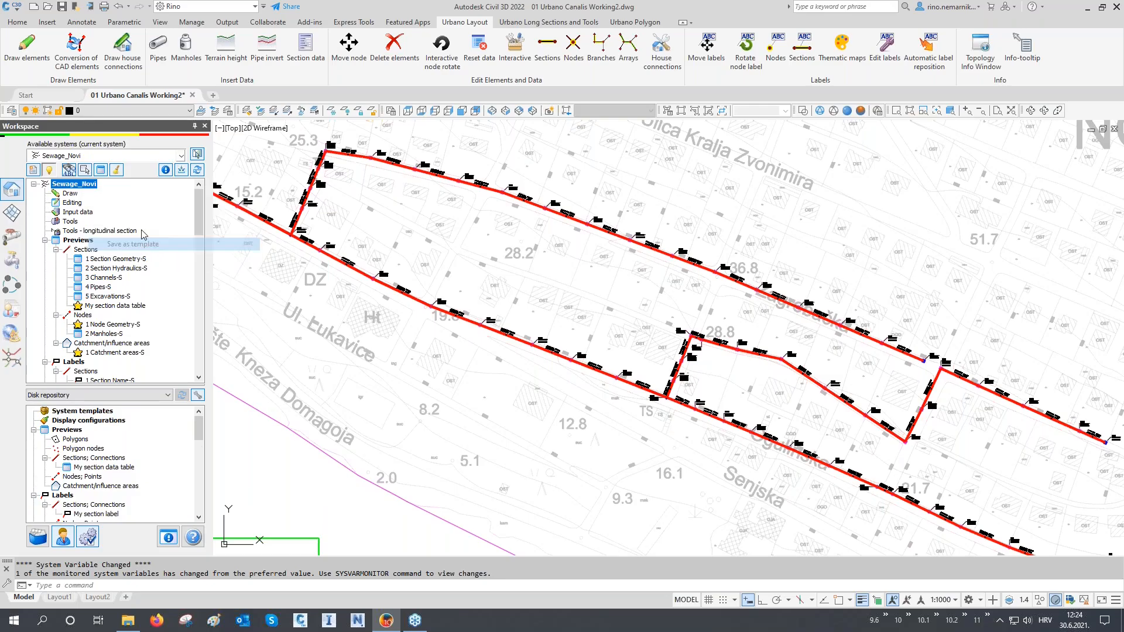
click(69, 412)
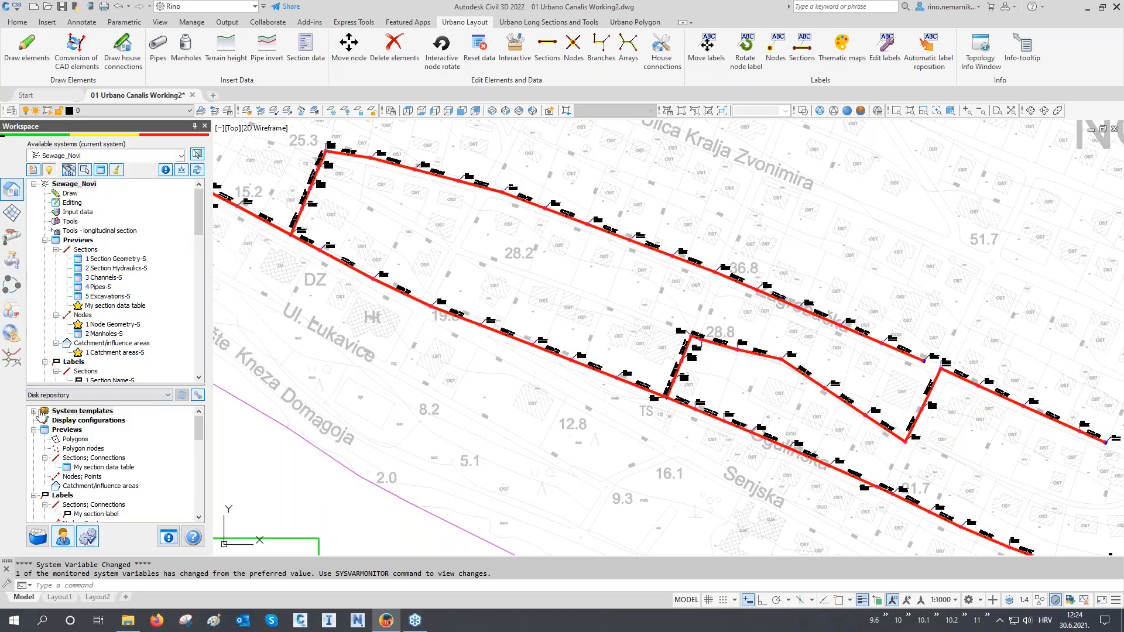
click(33, 411)
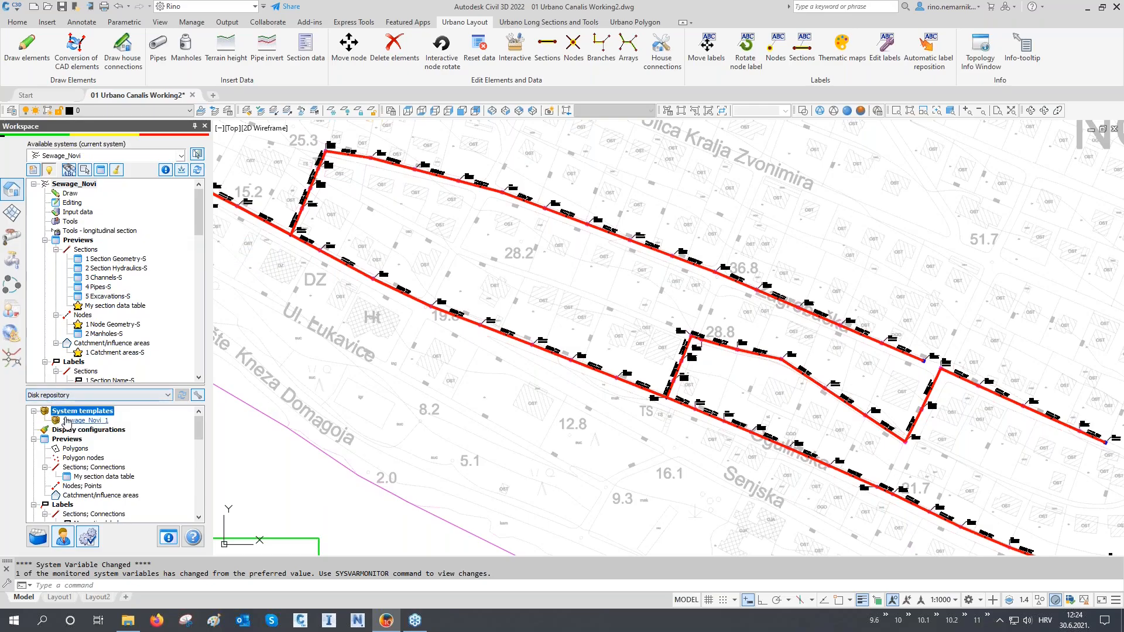
- Rename the Sewage_Novi_1 template to Sewage_Template
click(73, 420)
right_click(70, 422)
click(104, 430)
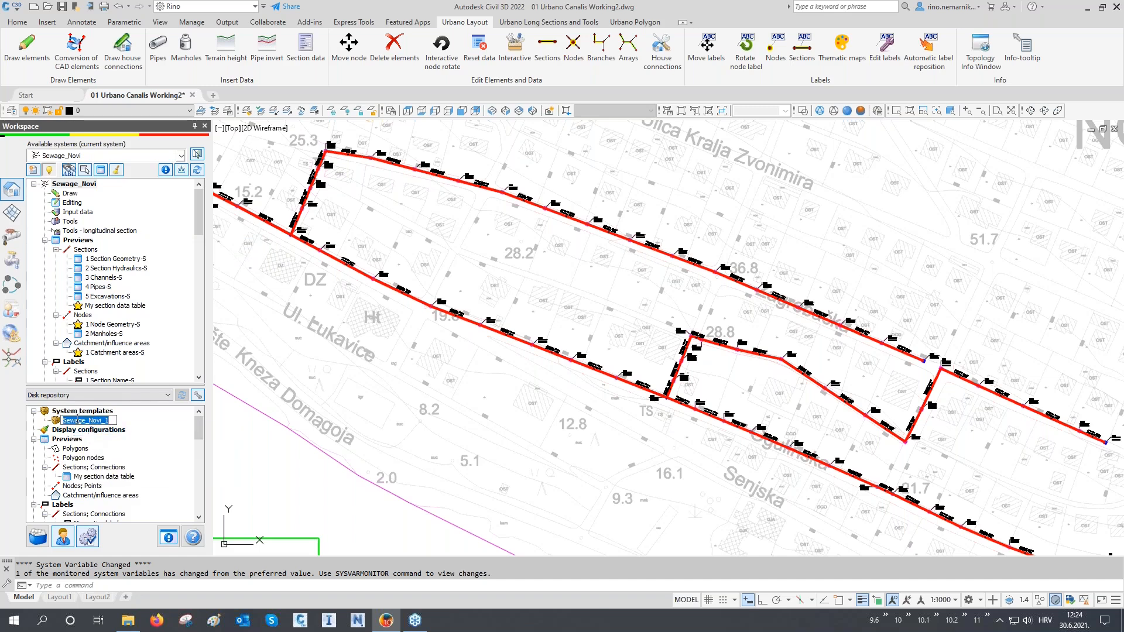
drag(89, 420, 138, 418)
text(Template)
key(Return)
- Save the drawing as '01 Urbano Canalis Final' and start a new blank drawing
click(4, 7)
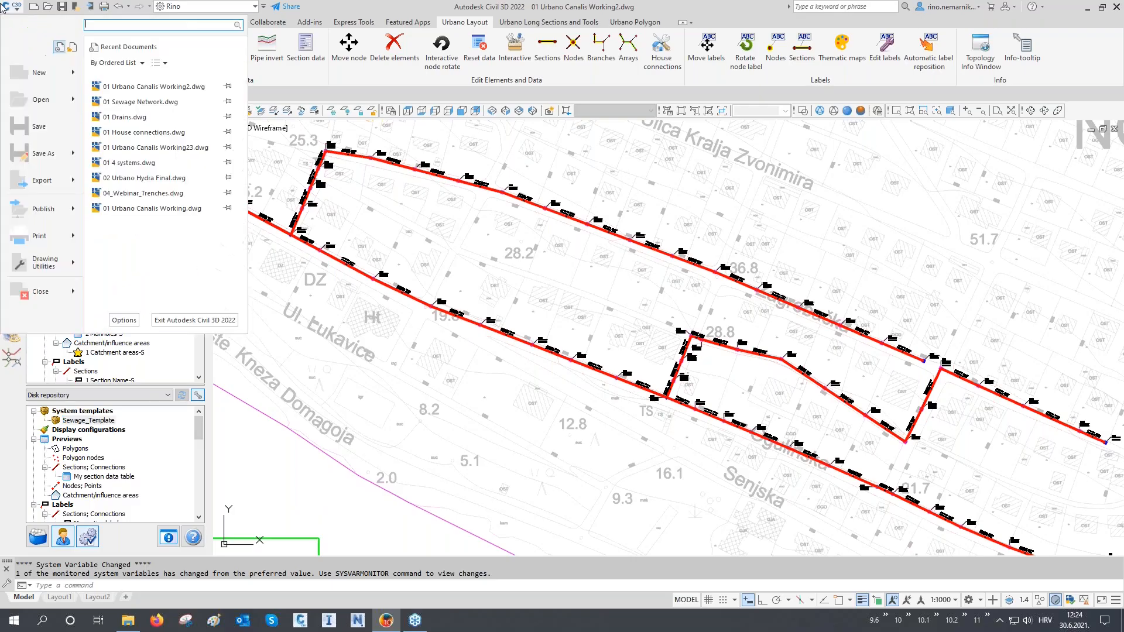
click(41, 154)
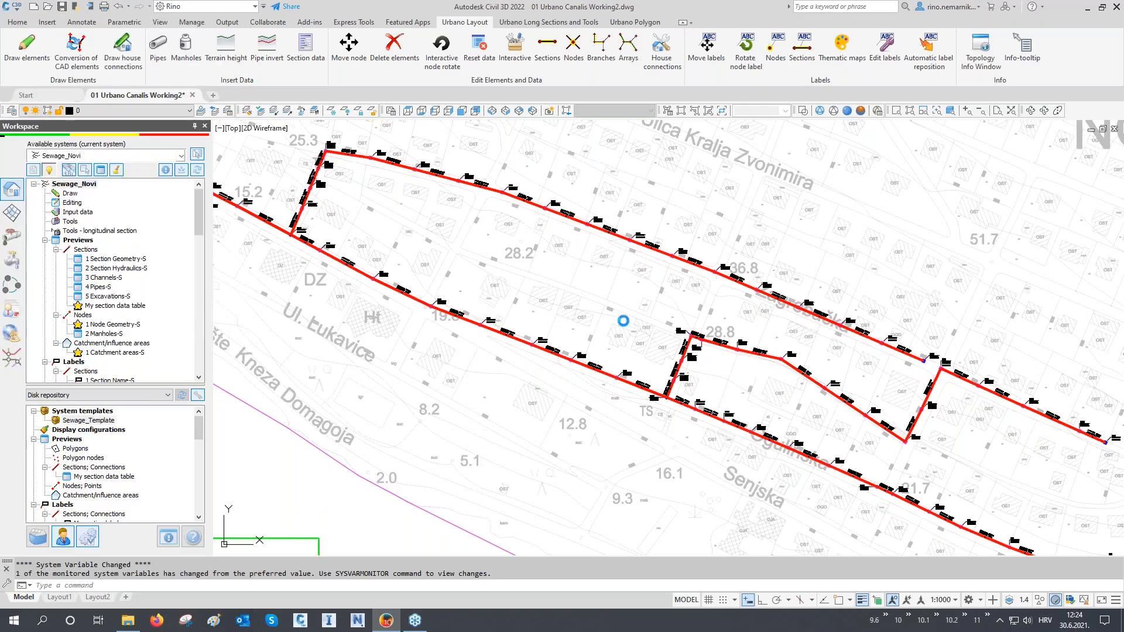
click(574, 420)
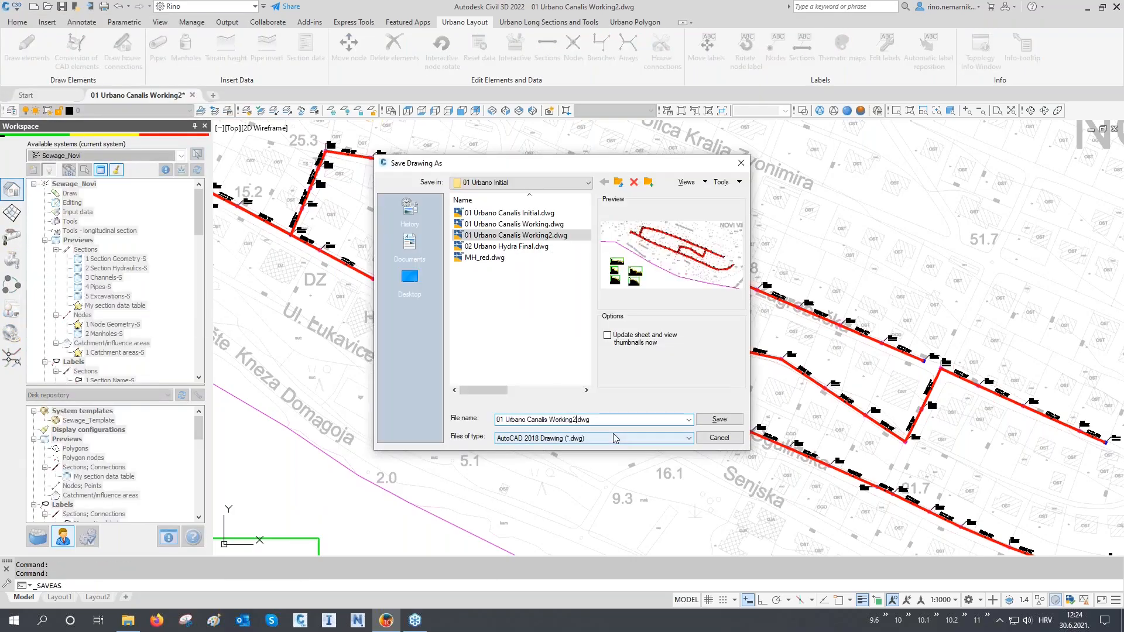
key(BackSpace)
key(BackSpace)
key(BackSpace)
key(BackSpace)
key(BackSpace)
key(BackSpace)
key(BackSpace)
key(BackSpace)
text(Fina)
click(719, 420)
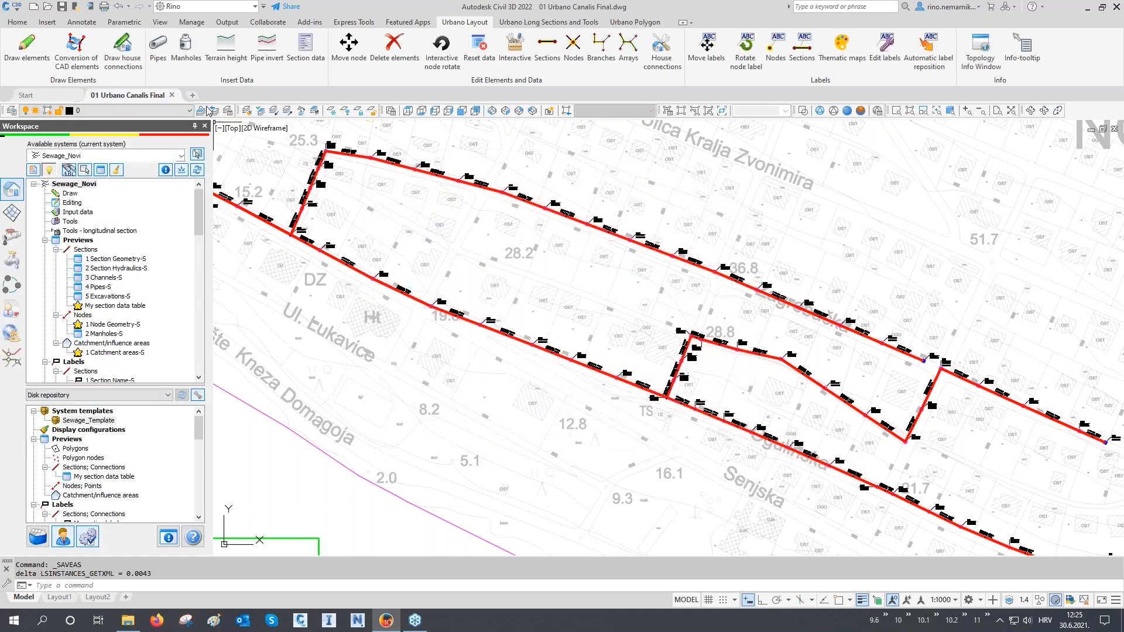
click(192, 95)
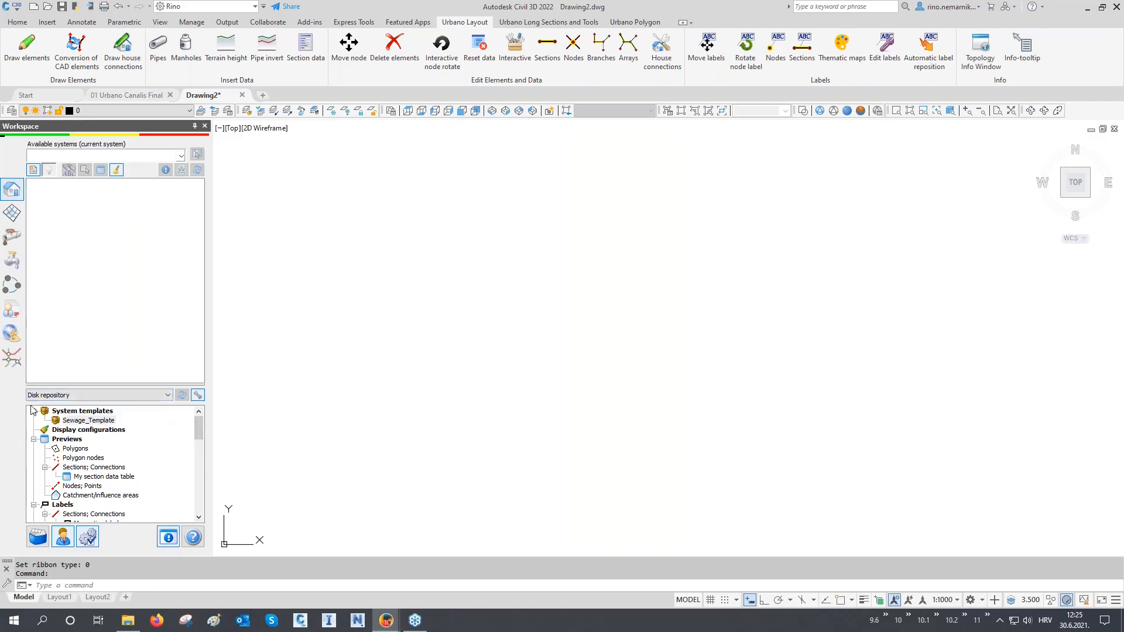
- Create a new Sewage system and add My section data table to its sections
click(32, 170)
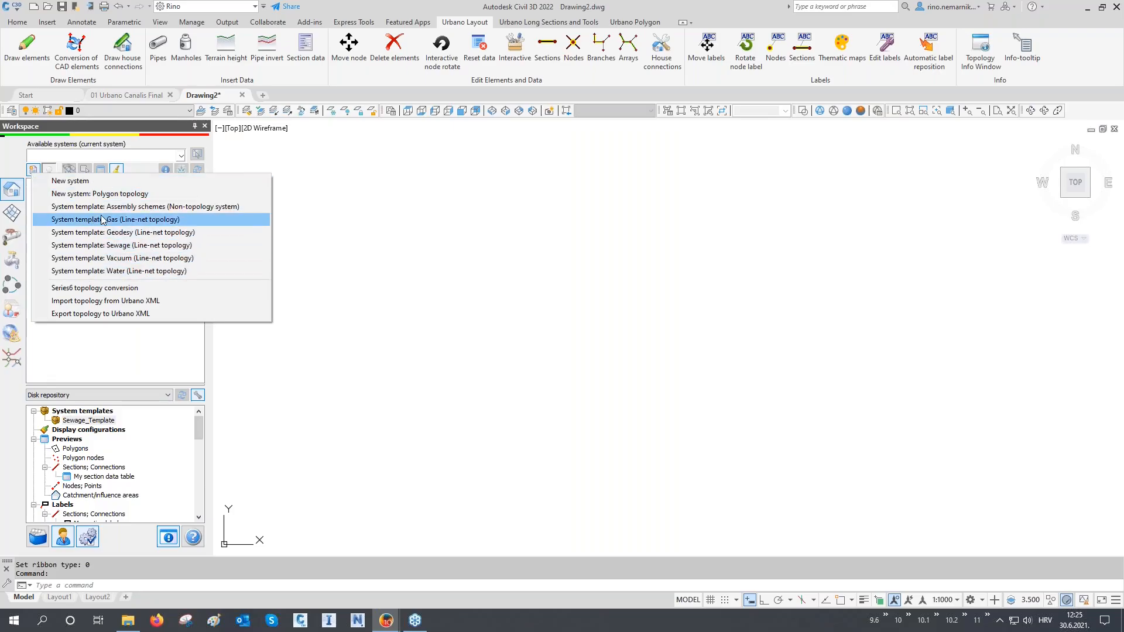
click(125, 246)
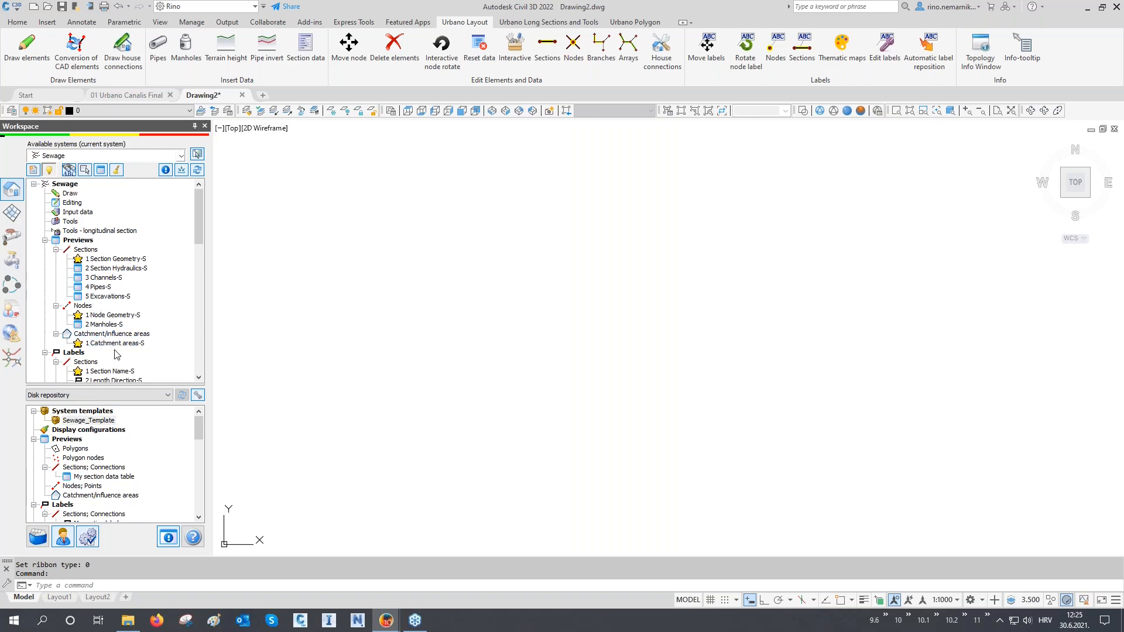
click(95, 477)
drag(94, 481, 120, 280)
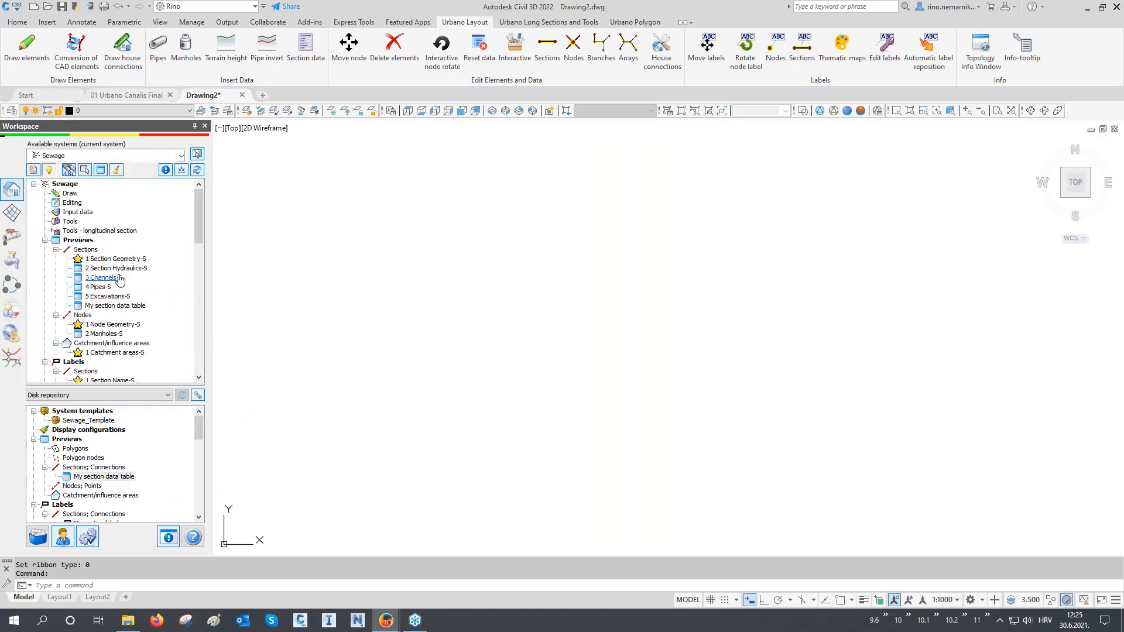
click(111, 306)
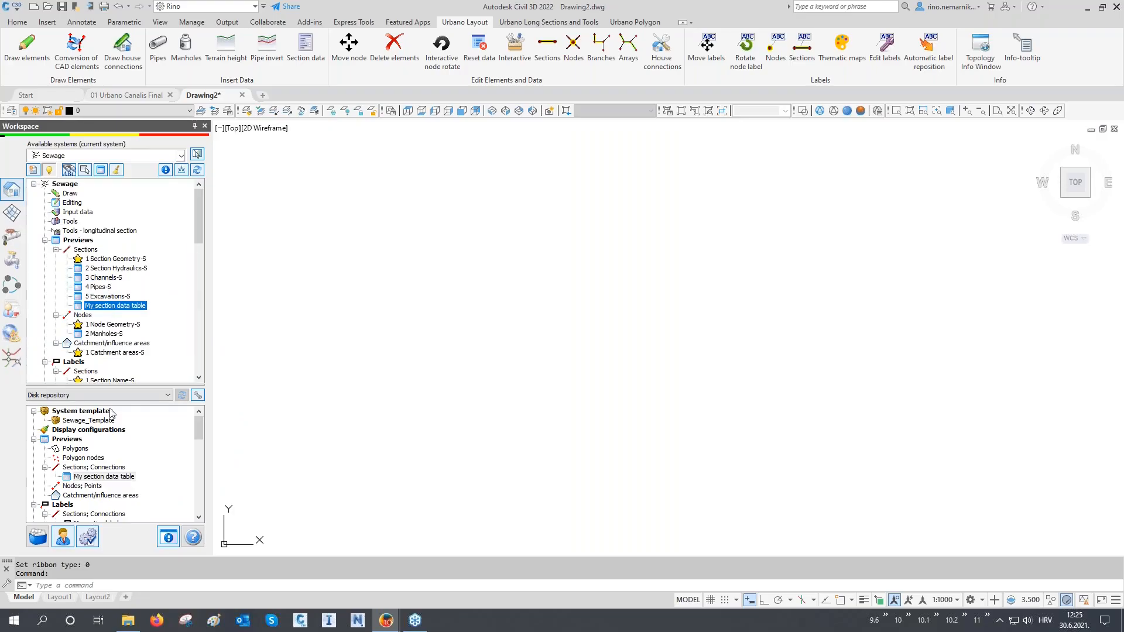
- Add My section label and My plan style from the repository to the new system
scroll(112, 415, down, 3)
drag(103, 443, 141, 315)
scroll(109, 320, down, 4)
click(109, 316)
scroll(104, 468, down, 8)
drag(82, 514, 111, 344)
scroll(112, 345, down, 18)
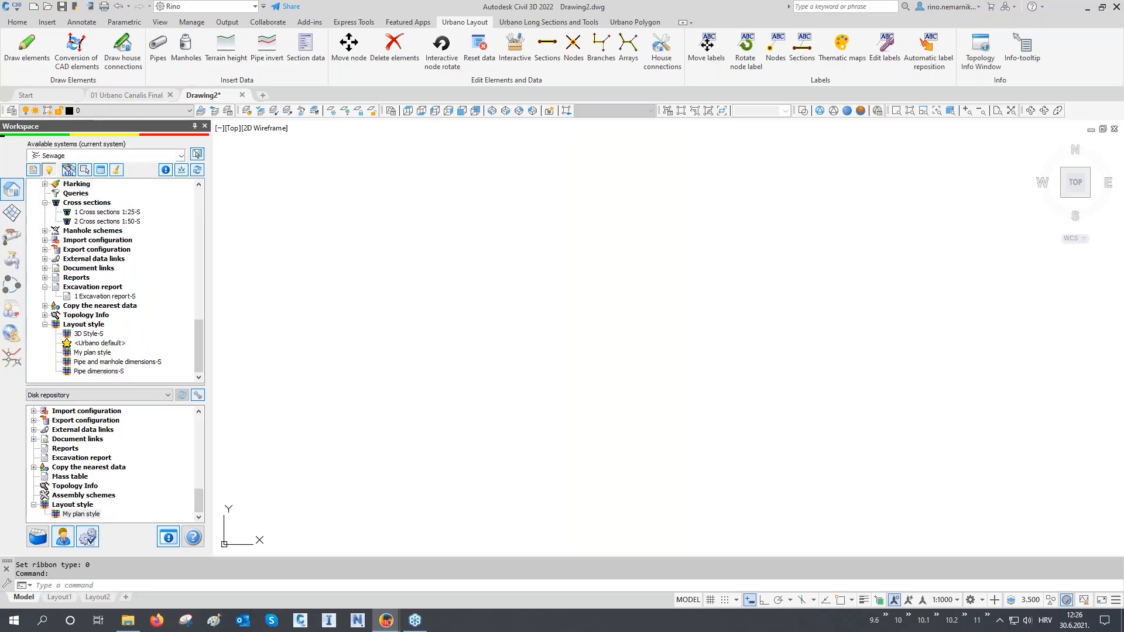
scroll(151, 269, up, 10)
scroll(151, 269, up, 6)
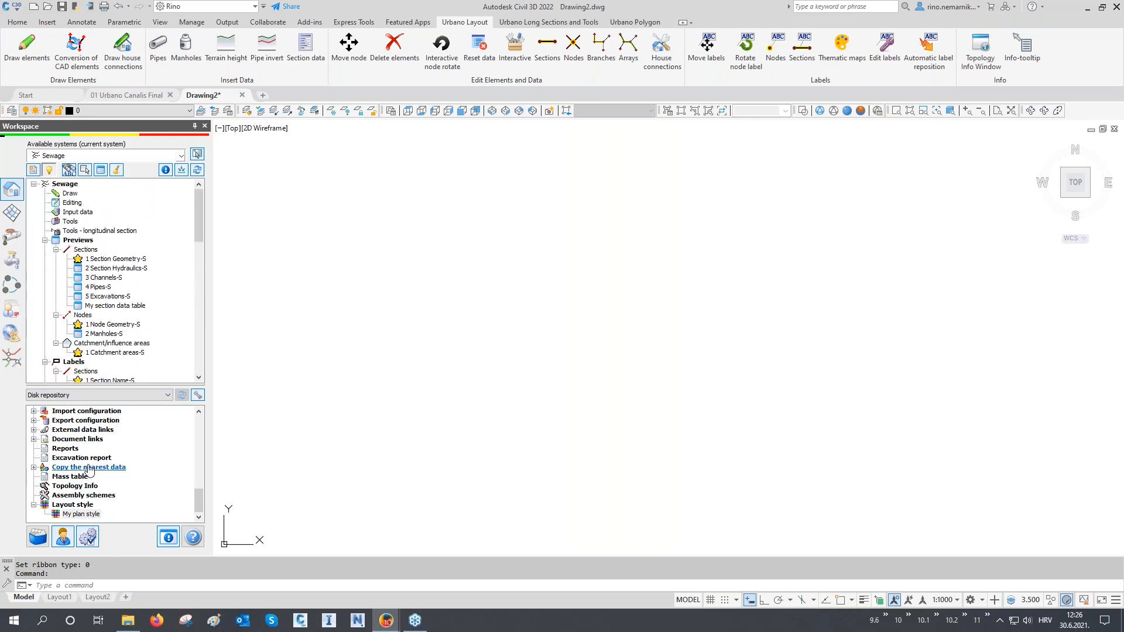
drag(199, 500, 200, 427)
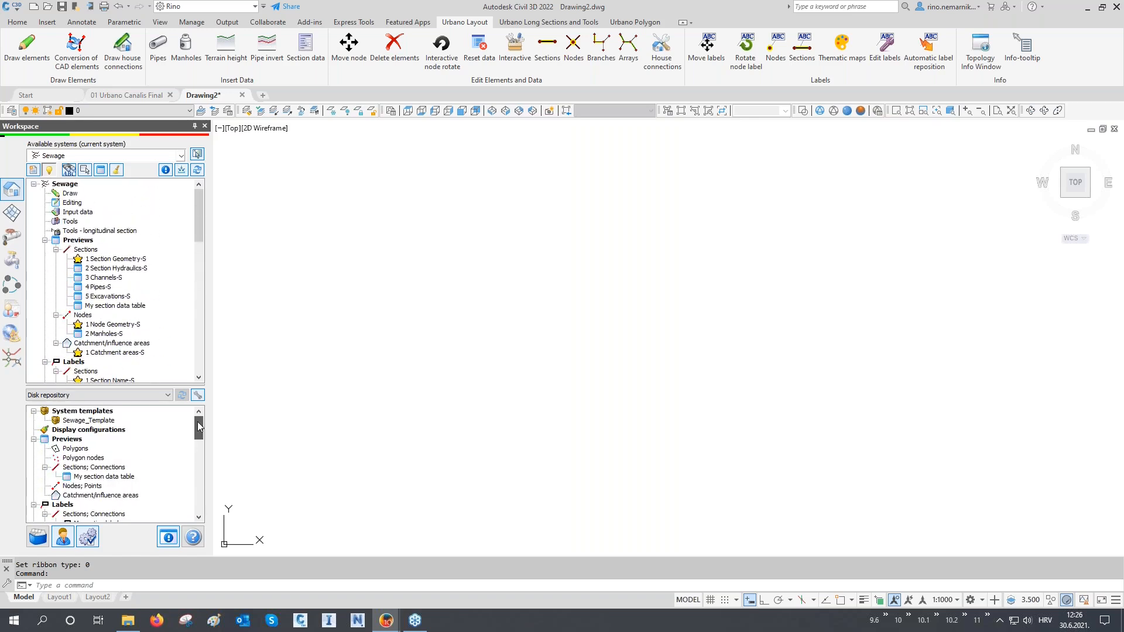
- Select the saved Sewage_Template under System templates
click(36, 172)
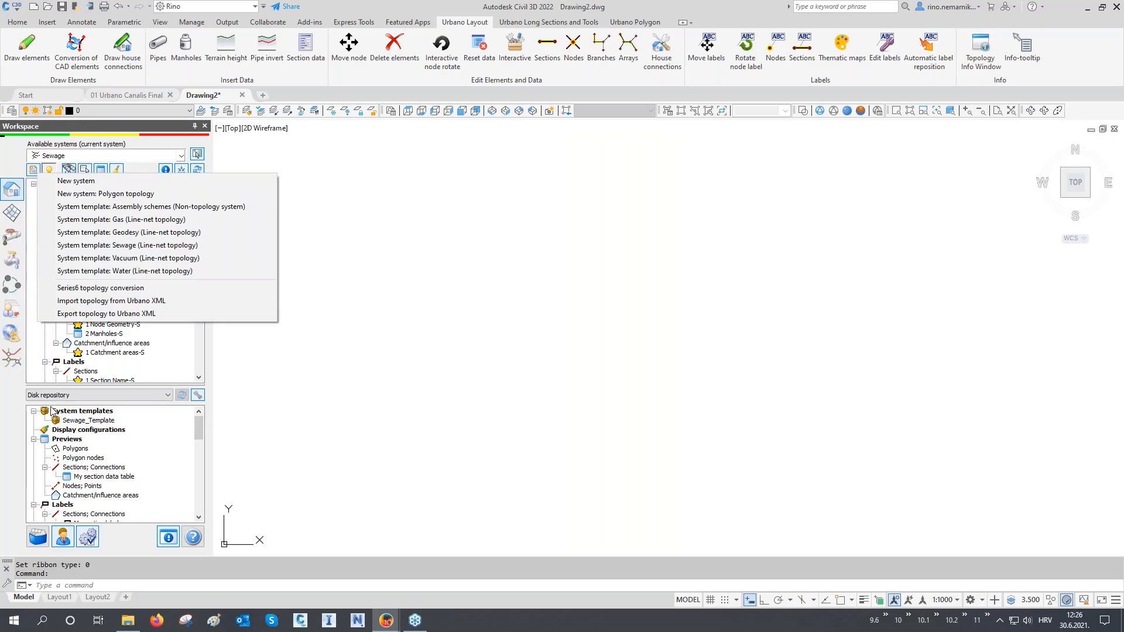
click(81, 424)
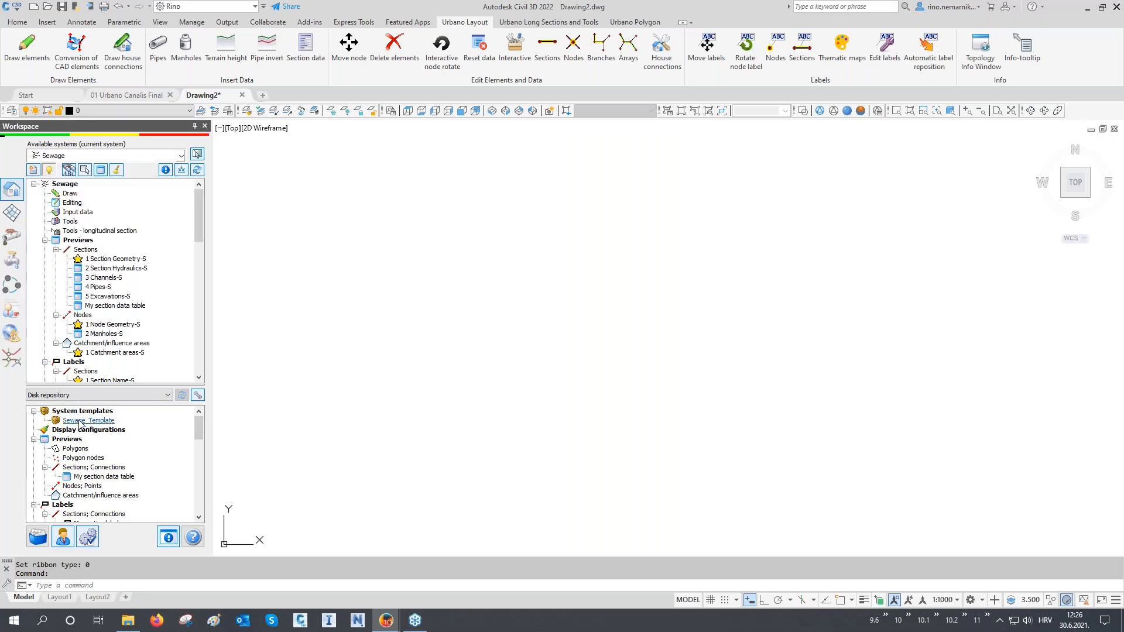
click(81, 422)
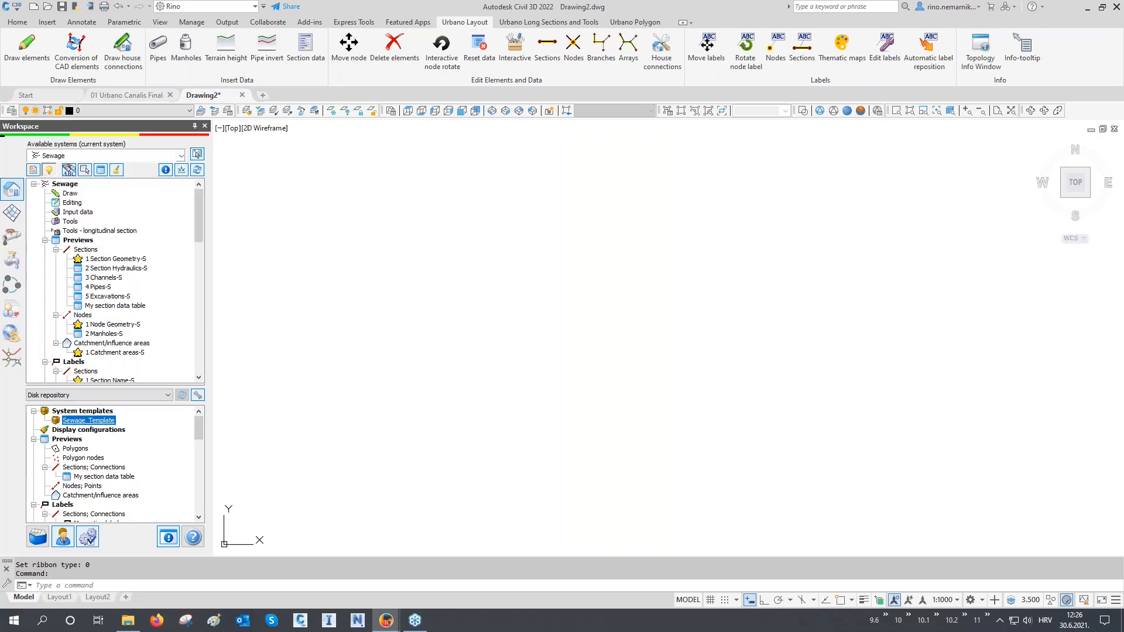
- Create the Sewage_Novi system from the Sewage_Template
right_click(118, 421)
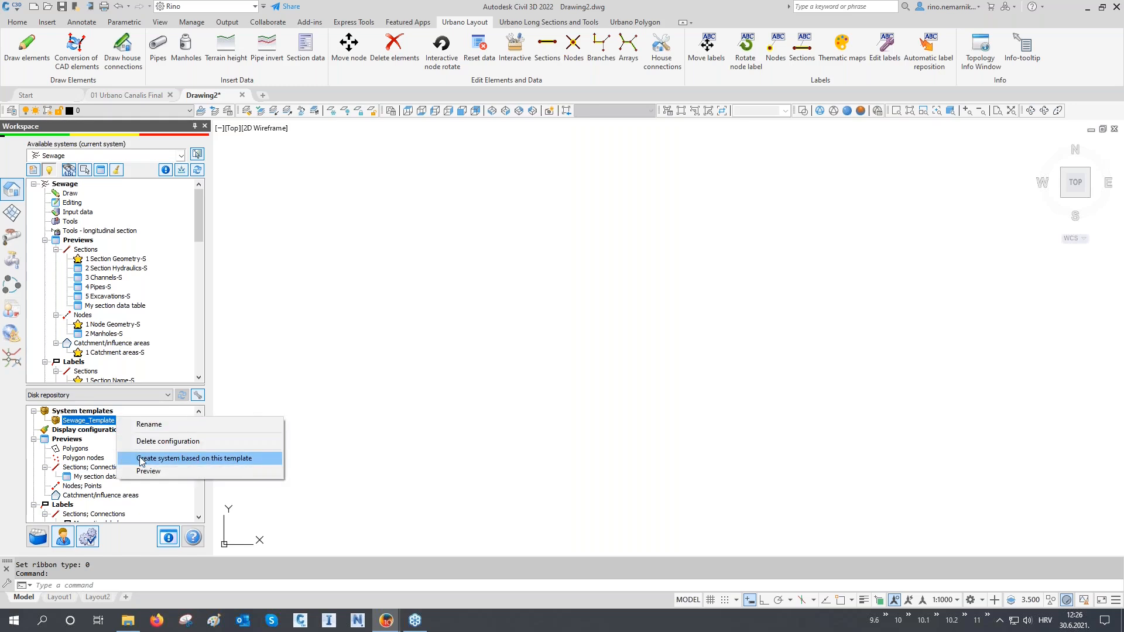
click(199, 458)
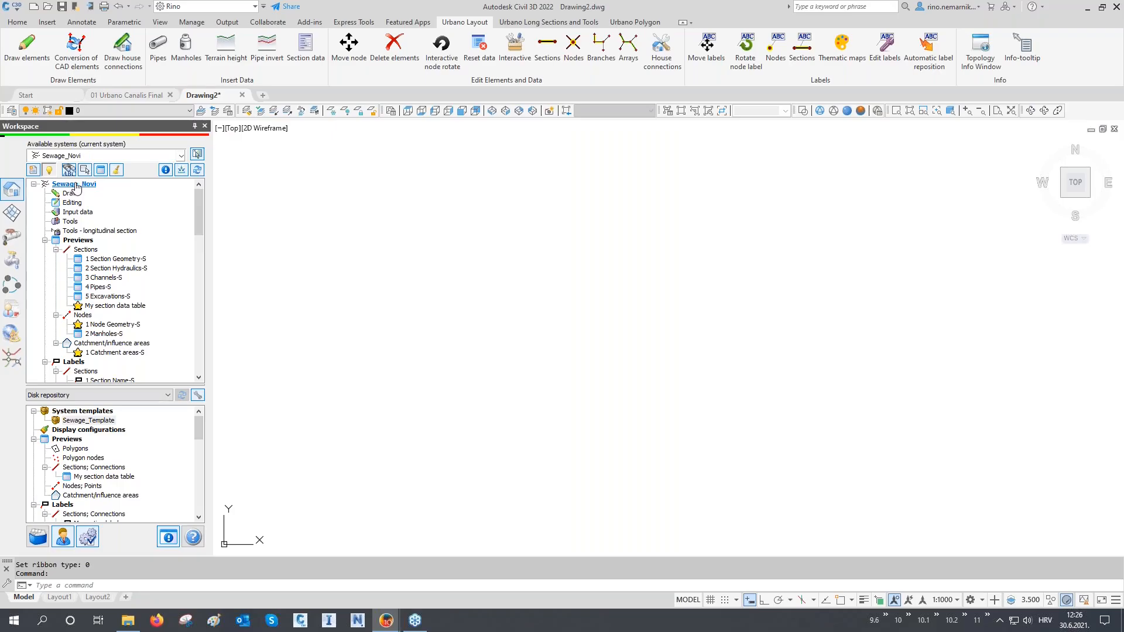
right_click(62, 185)
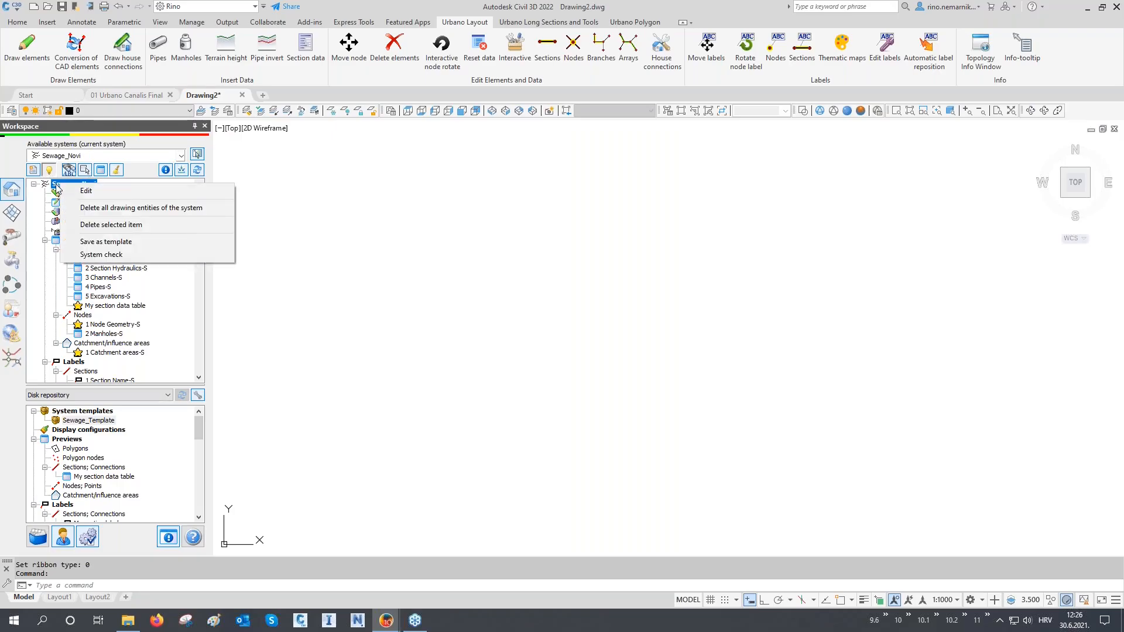
click(56, 184)
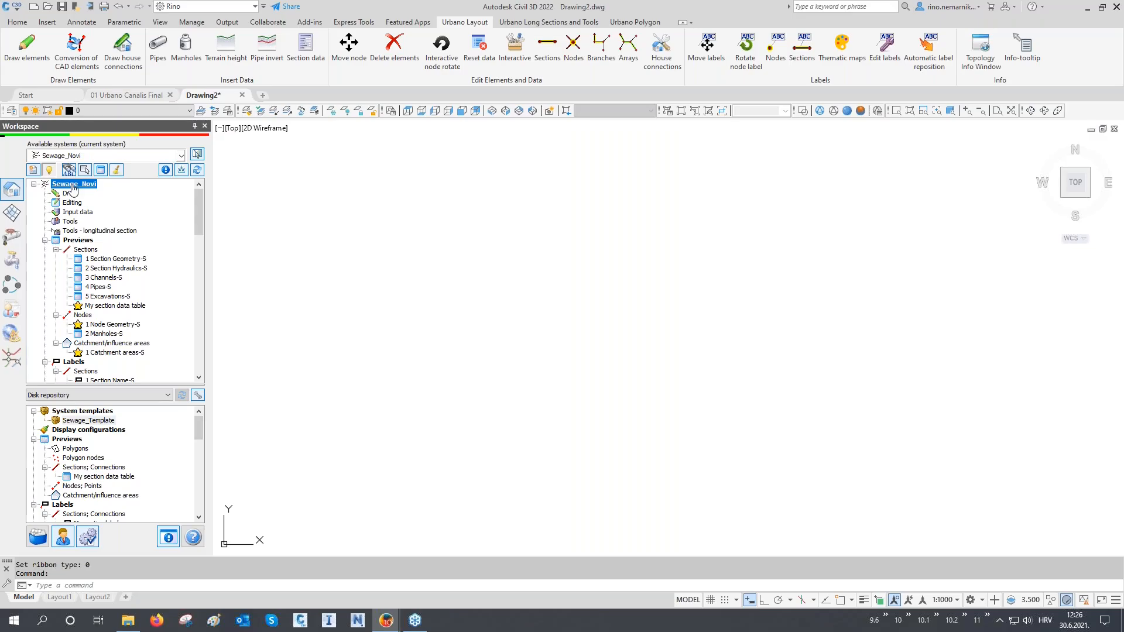
right_click(72, 188)
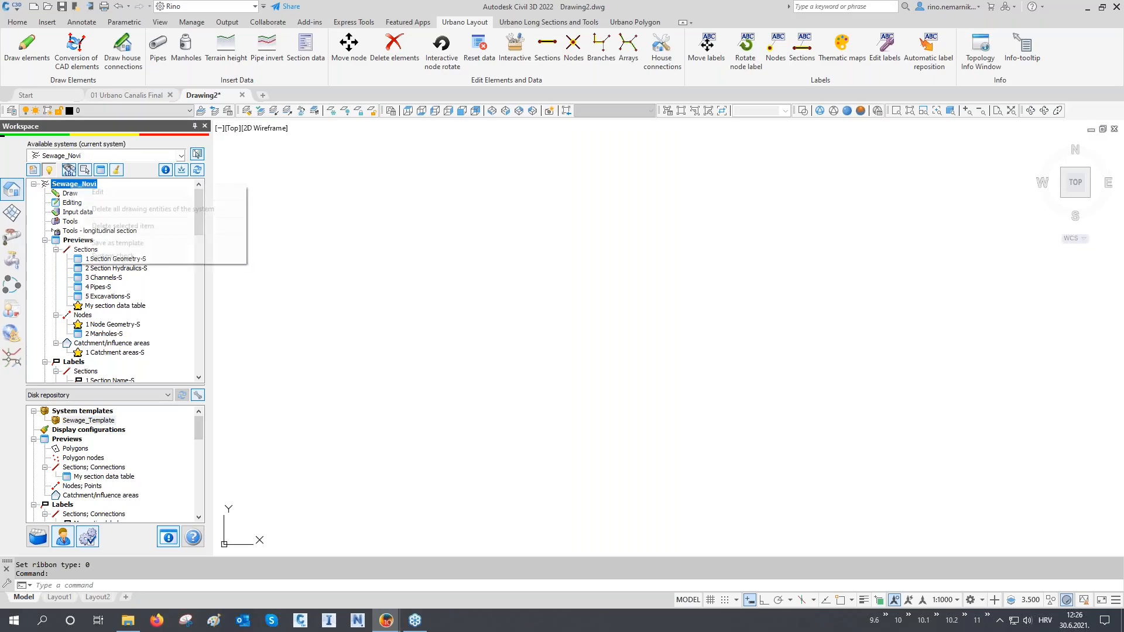
click(69, 186)
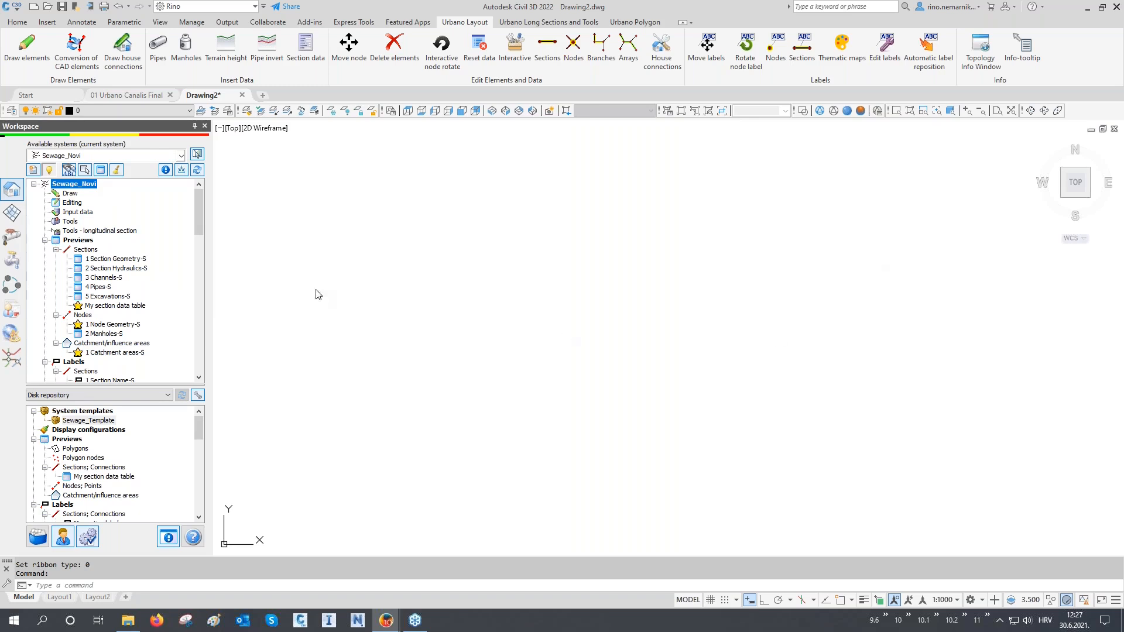
- Browse the Sewage_Novi tree, checking My section data table and 1 Catchment areas-S
scroll(114, 202, down, 1)
click(114, 278)
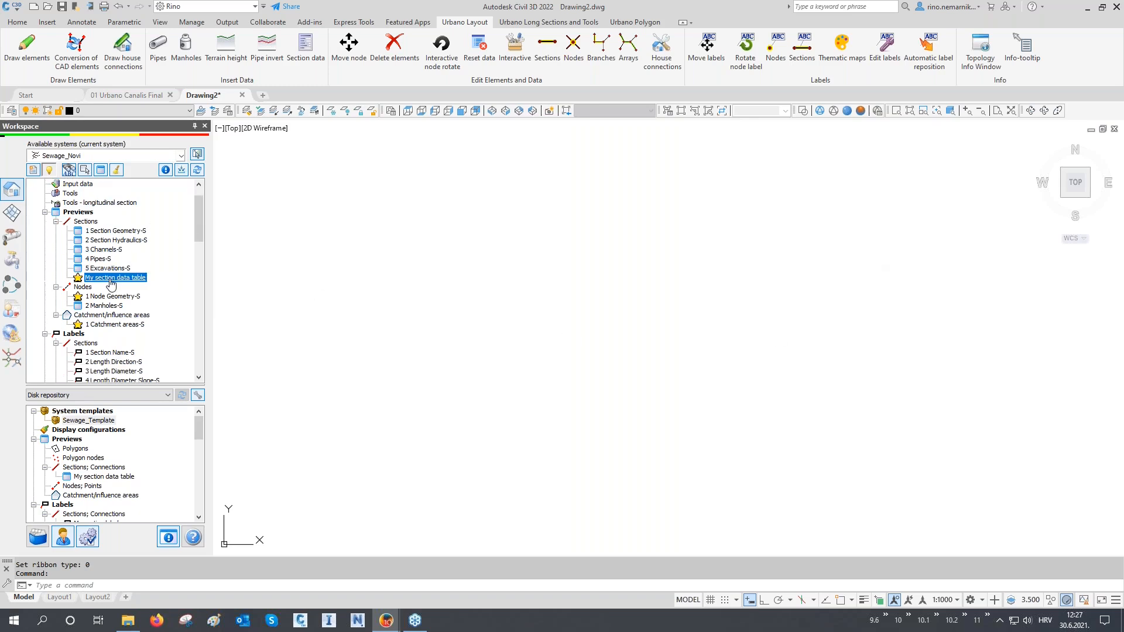
click(106, 327)
scroll(103, 237, down, 3)
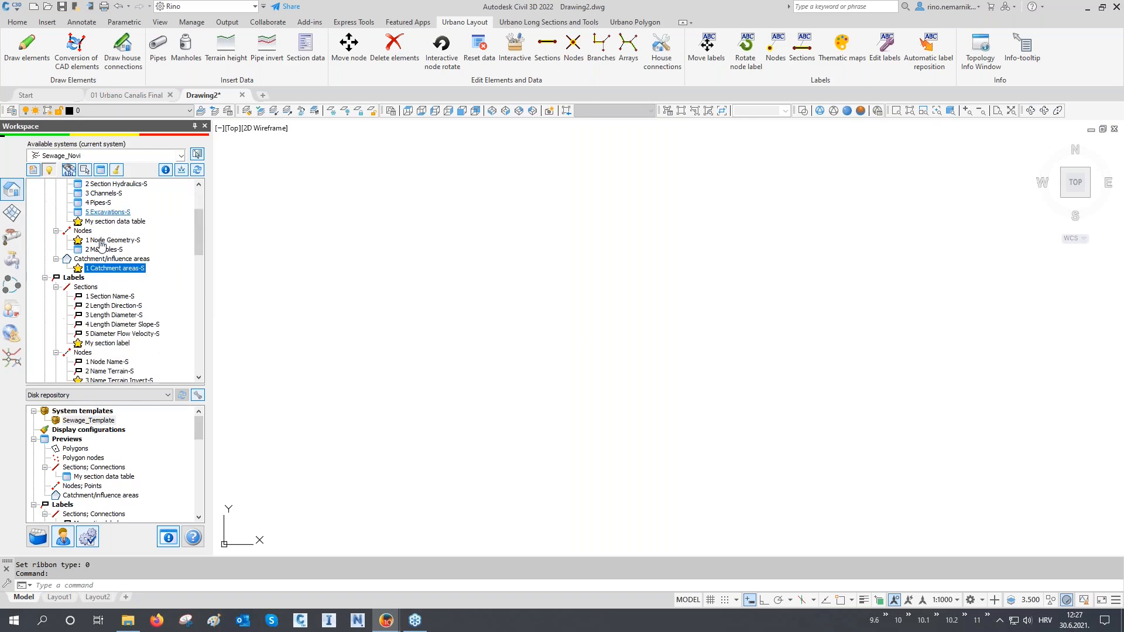
scroll(103, 281, down, 3)
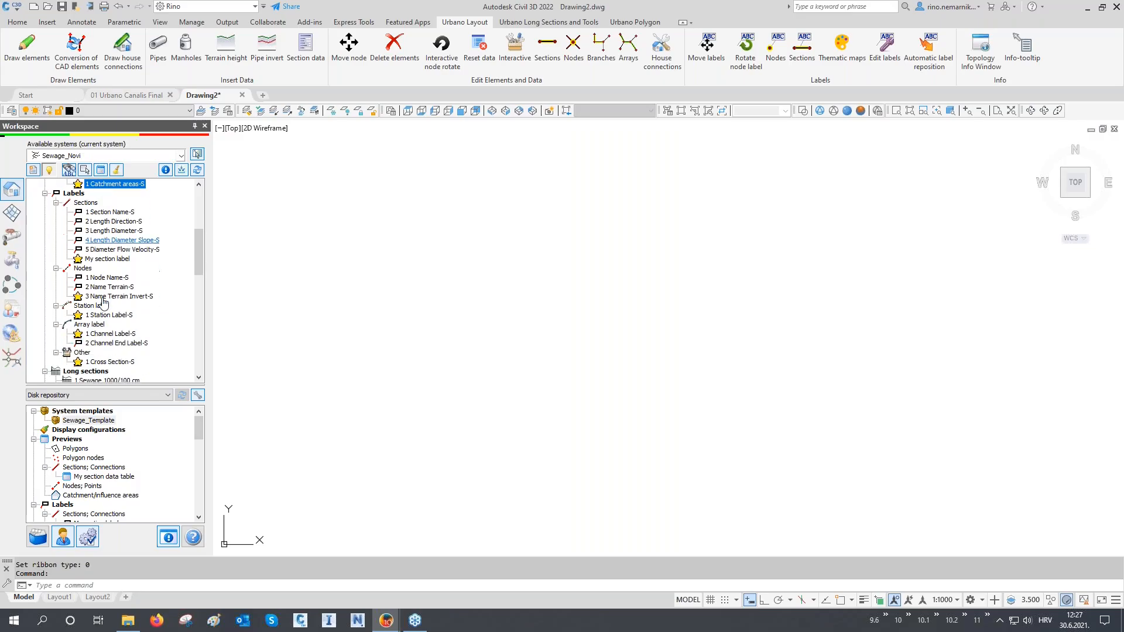
scroll(103, 302, down, 10)
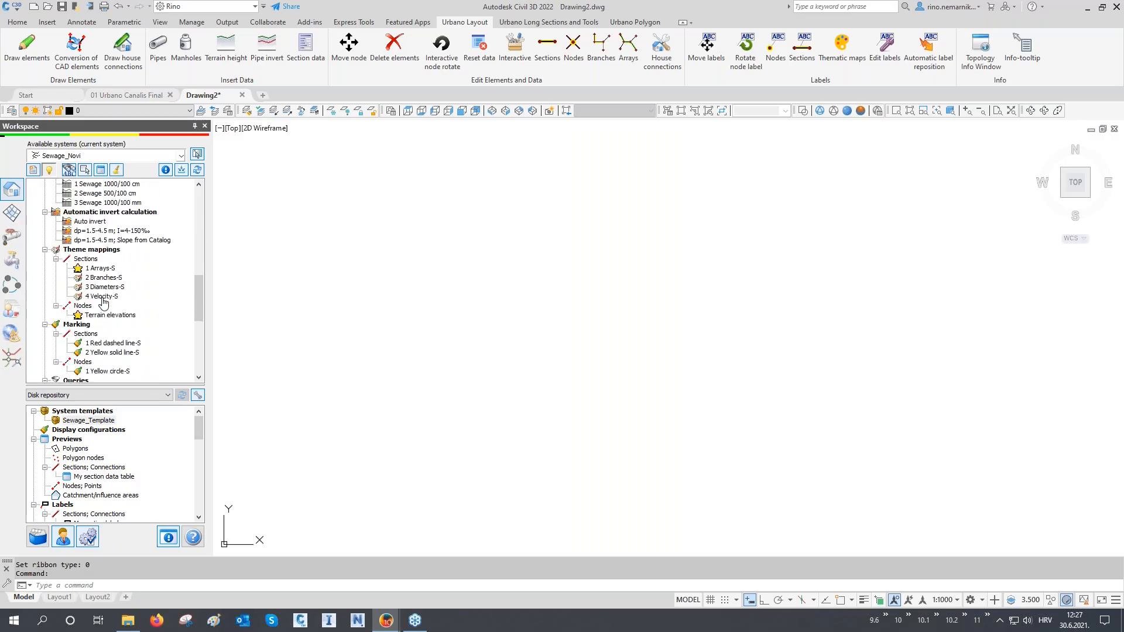
scroll(103, 302, down, 3)
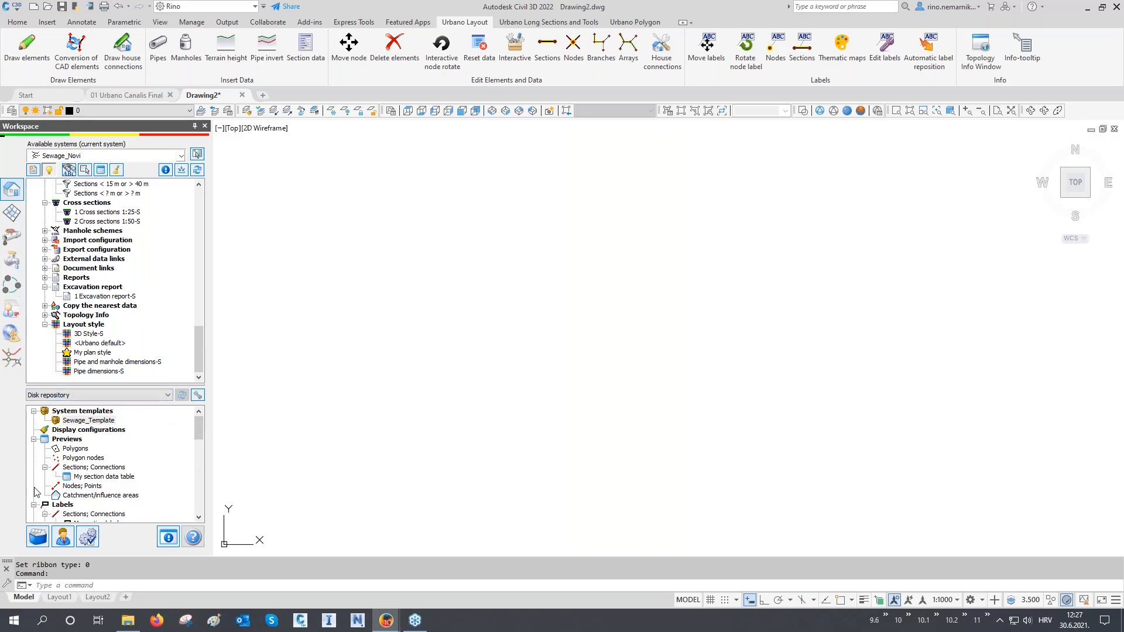
- Open the Studio ARS\Urbano 10.2 2022\ENG\2021 folder in File Explorer
click(128, 620)
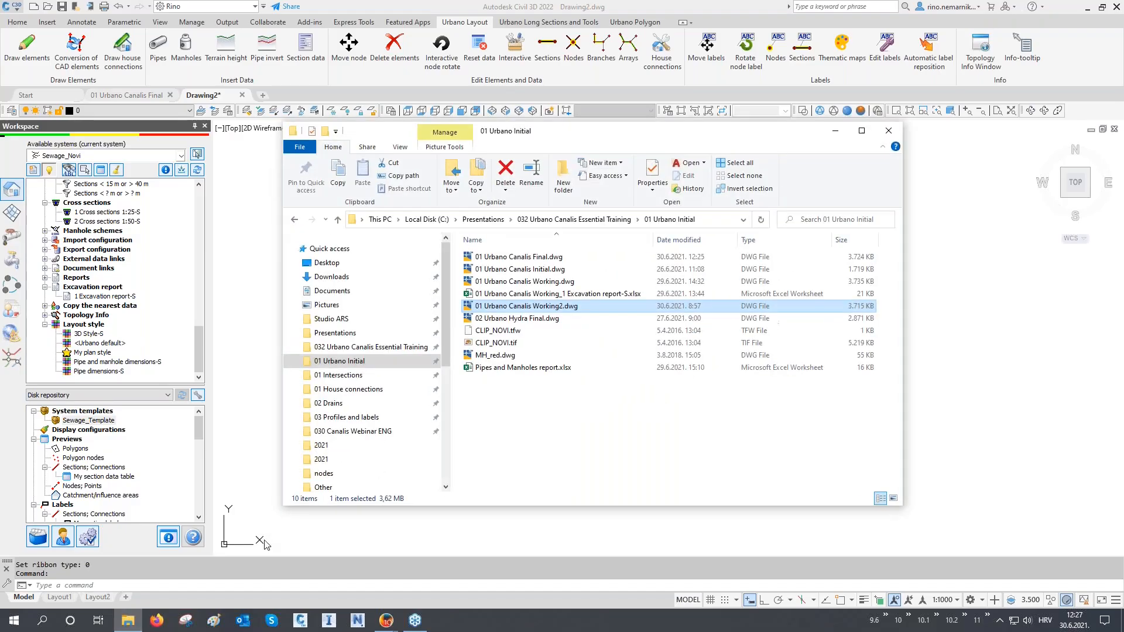
click(330, 318)
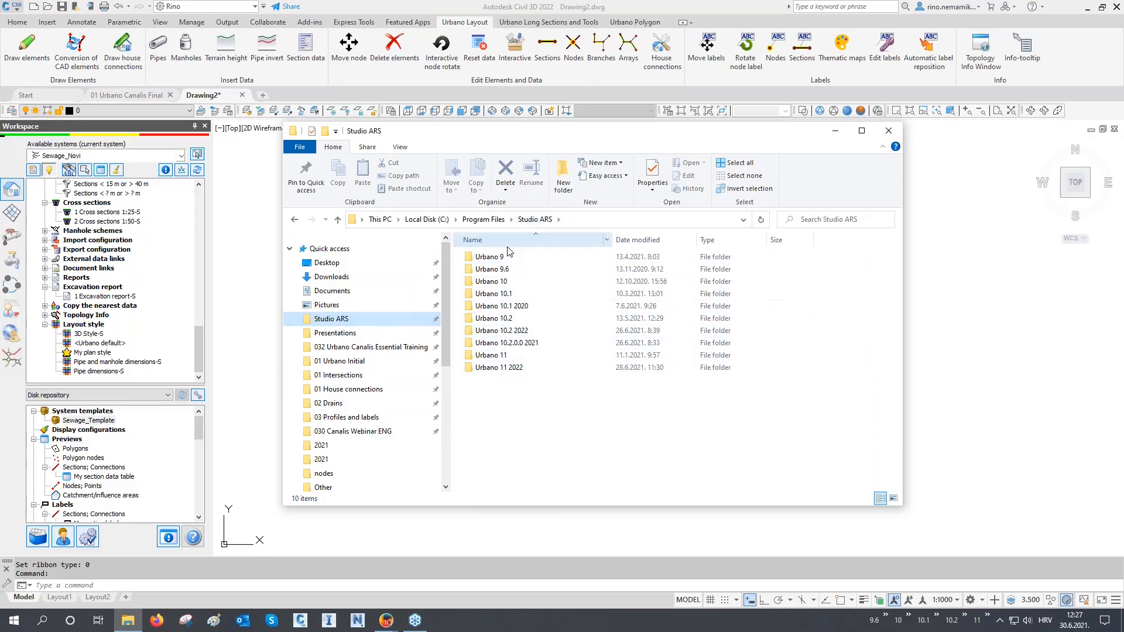
double_click(507, 332)
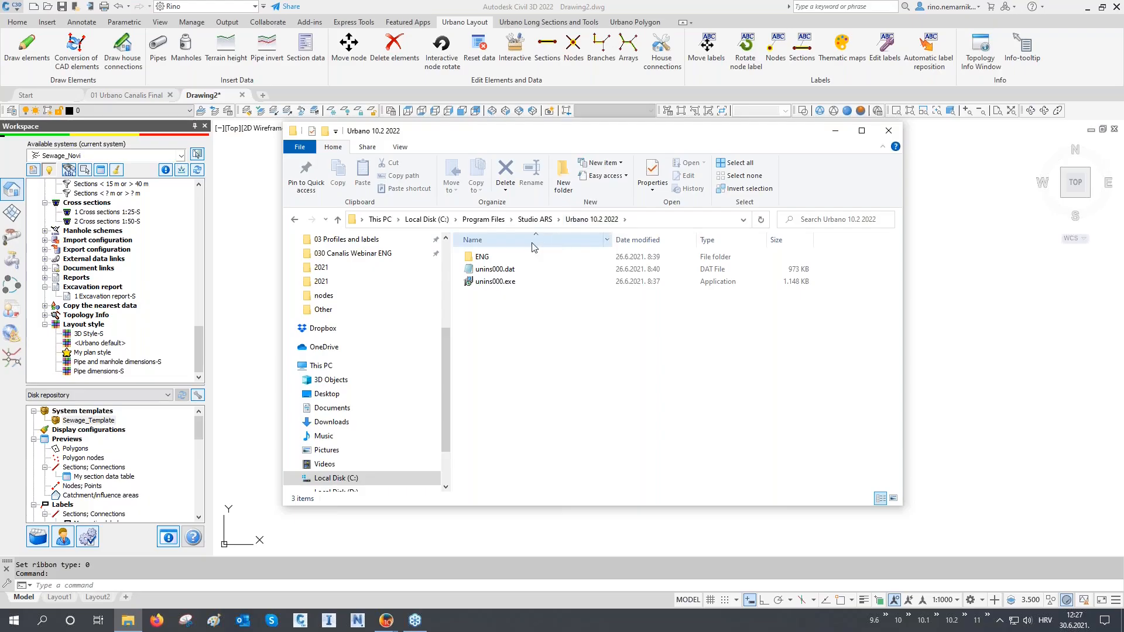
double_click(482, 257)
click(495, 259)
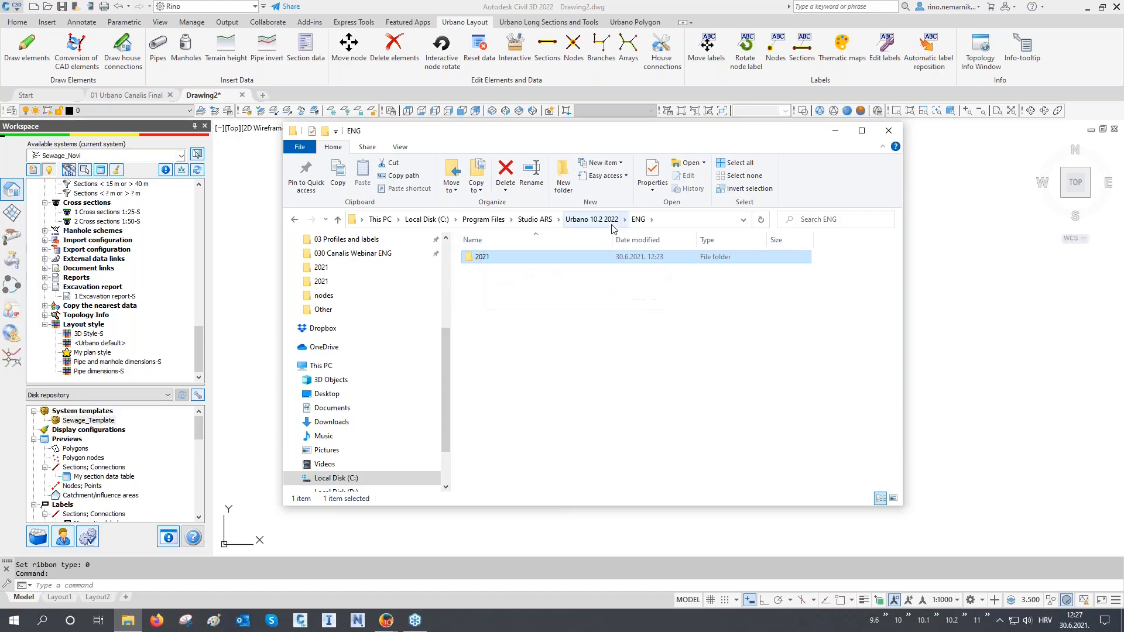
double_click(499, 258)
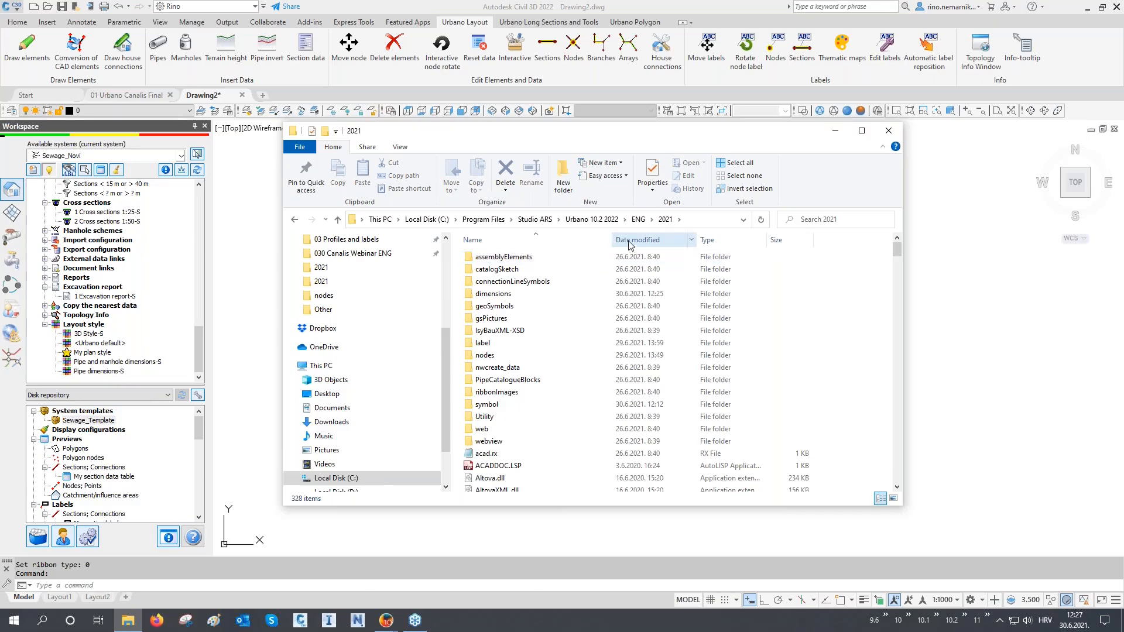
- Sort files newest first and select Catalog_UpperLayers.xml through the other Catalog files
click(629, 240)
click(523, 260)
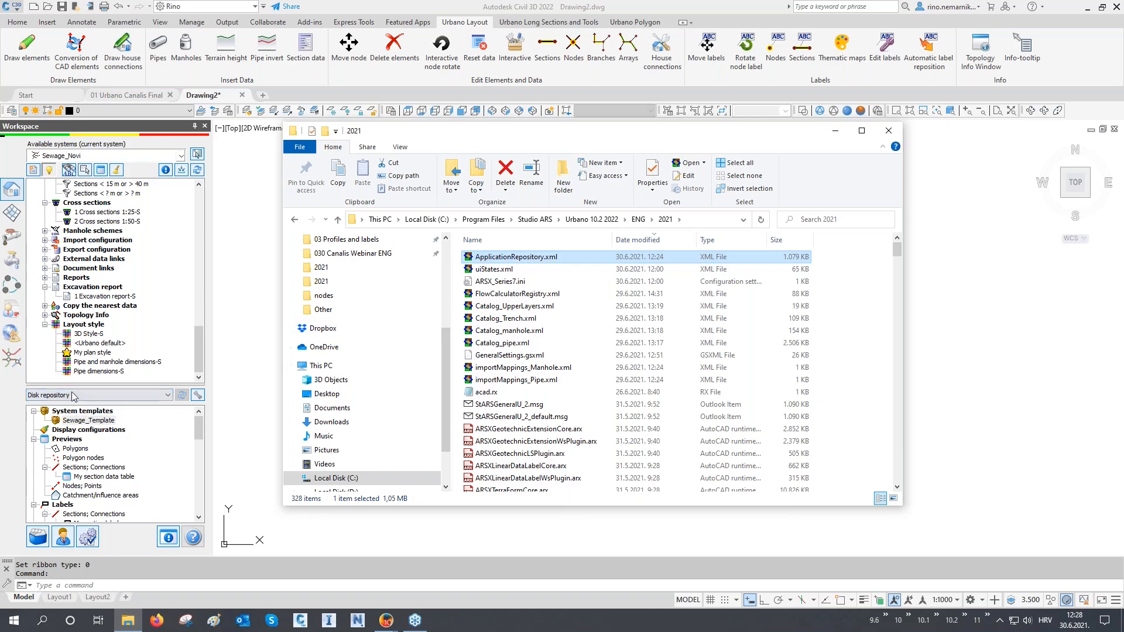
right_click(505, 262)
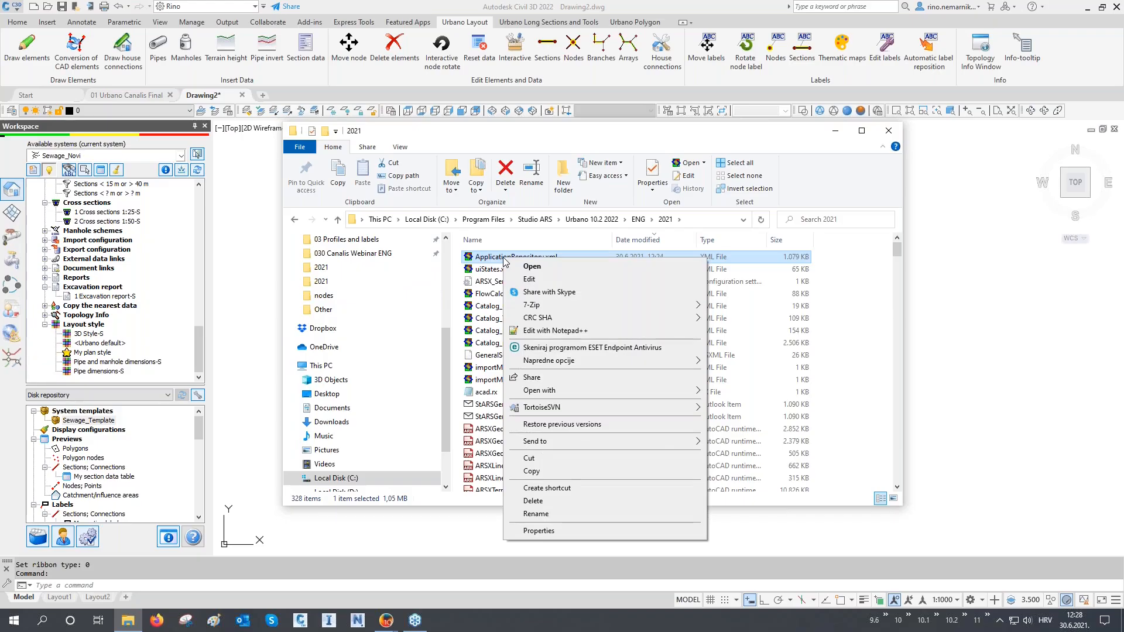
click(544, 143)
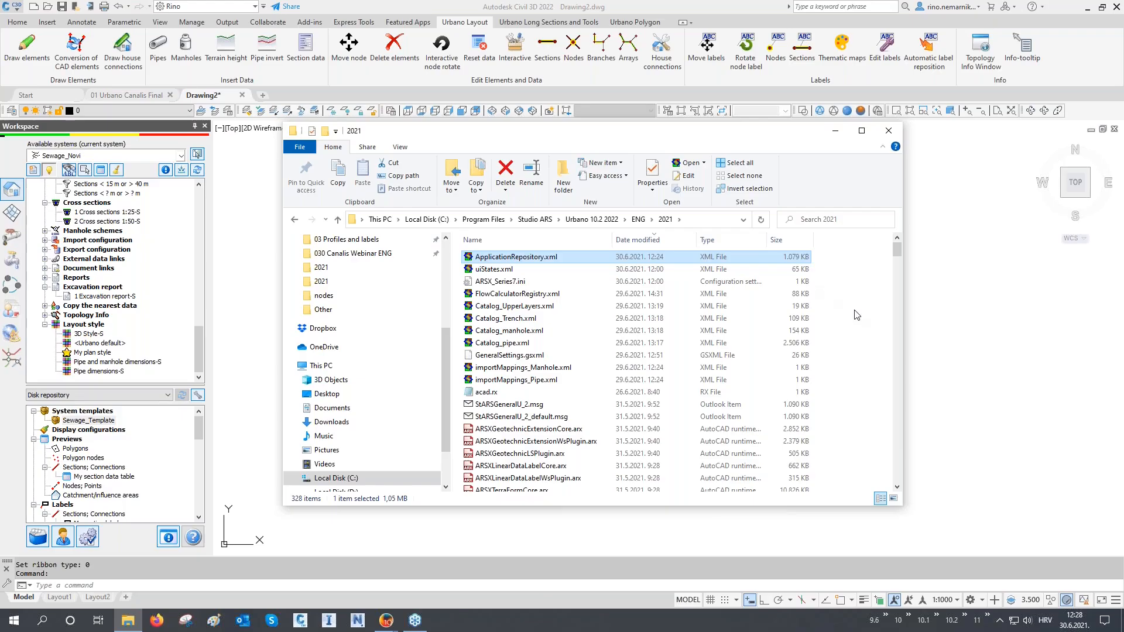
click(506, 306)
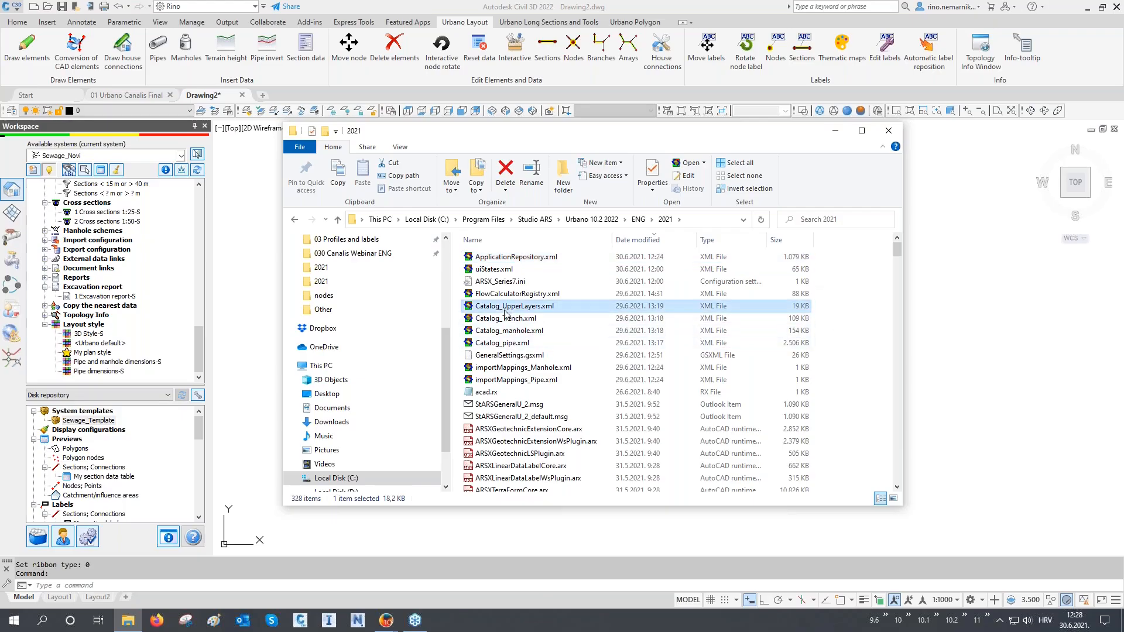
shift+click(505, 330)
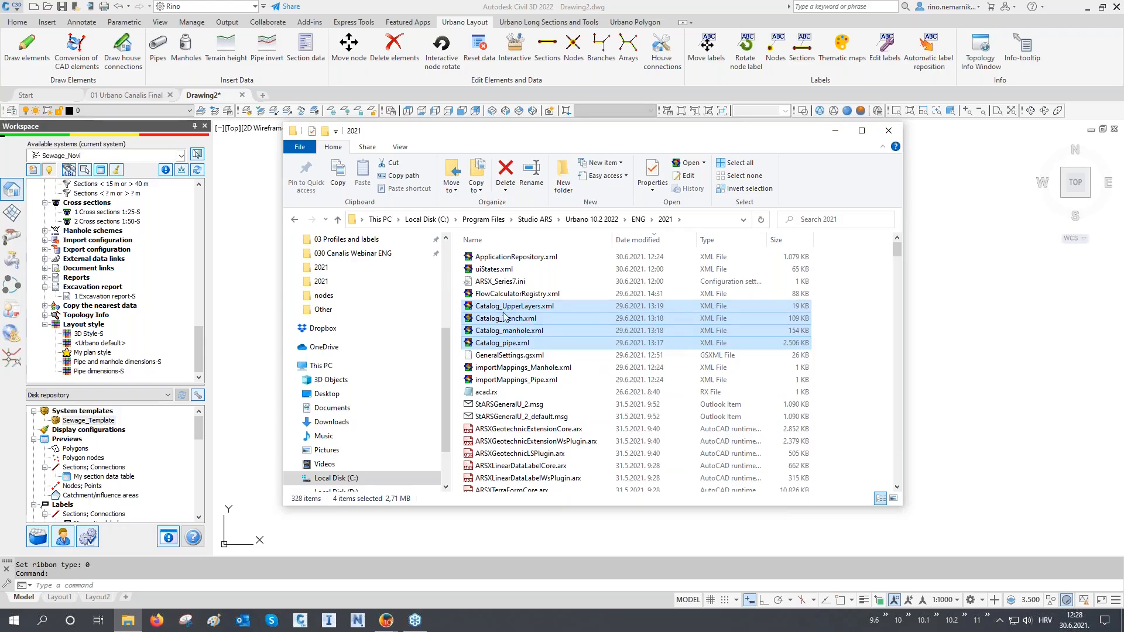
- Add ApplicationRepository.xml to the selected catalog XML files and minimize File Explorer
ctrl+click(515, 260)
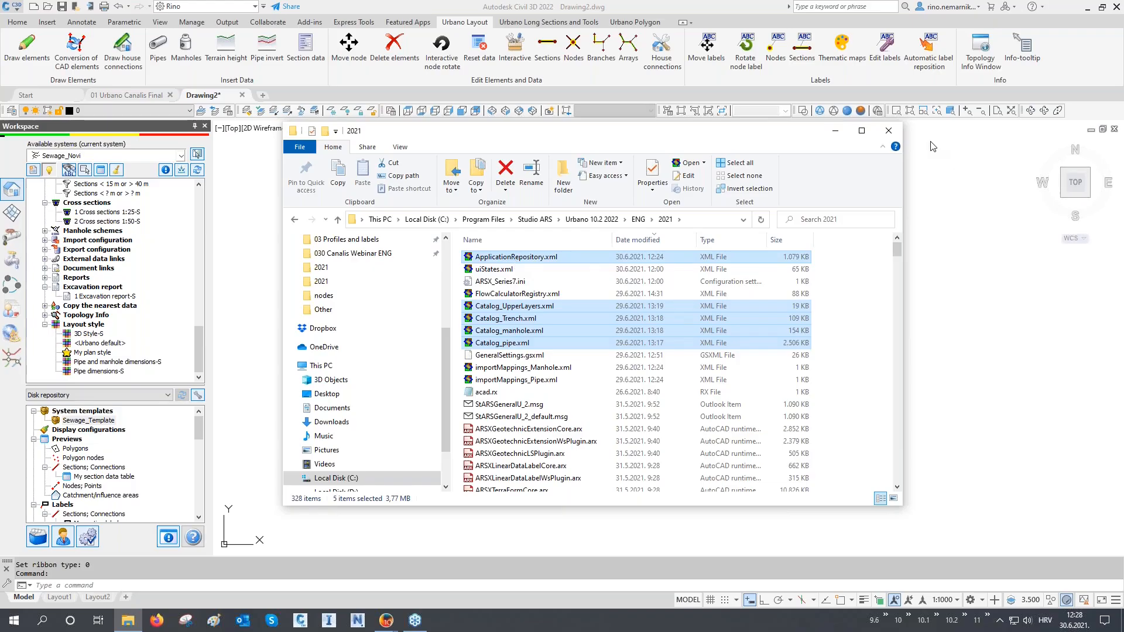
click(651, 308)
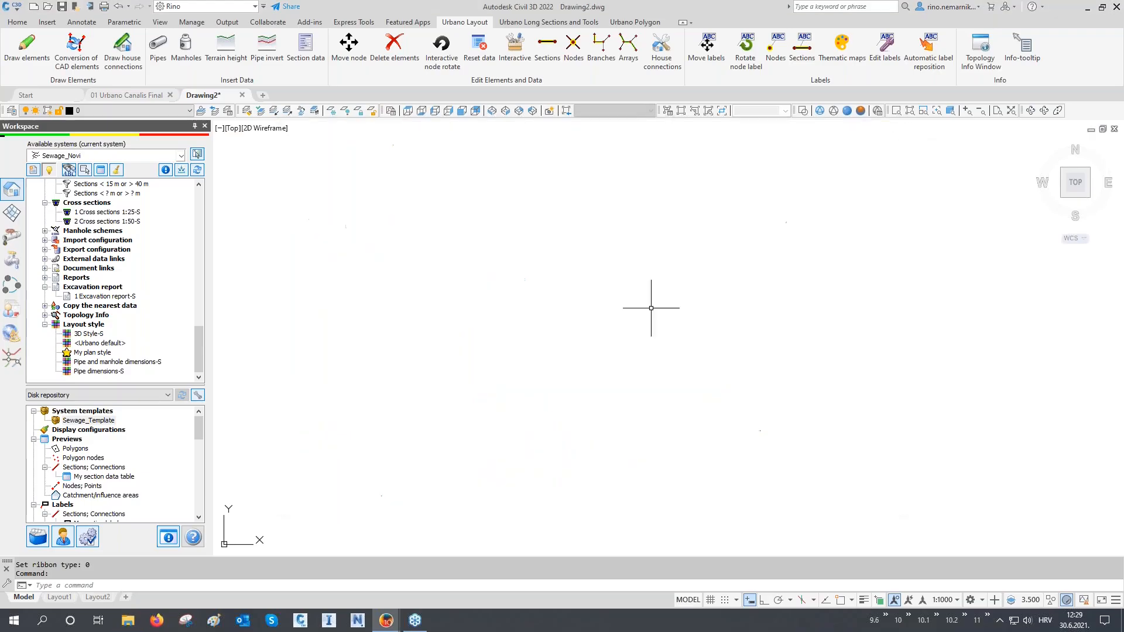
- Close Drawing2 without saving, zoom out over the whole sewer network, and bring up File Explorer
click(241, 95)
click(563, 337)
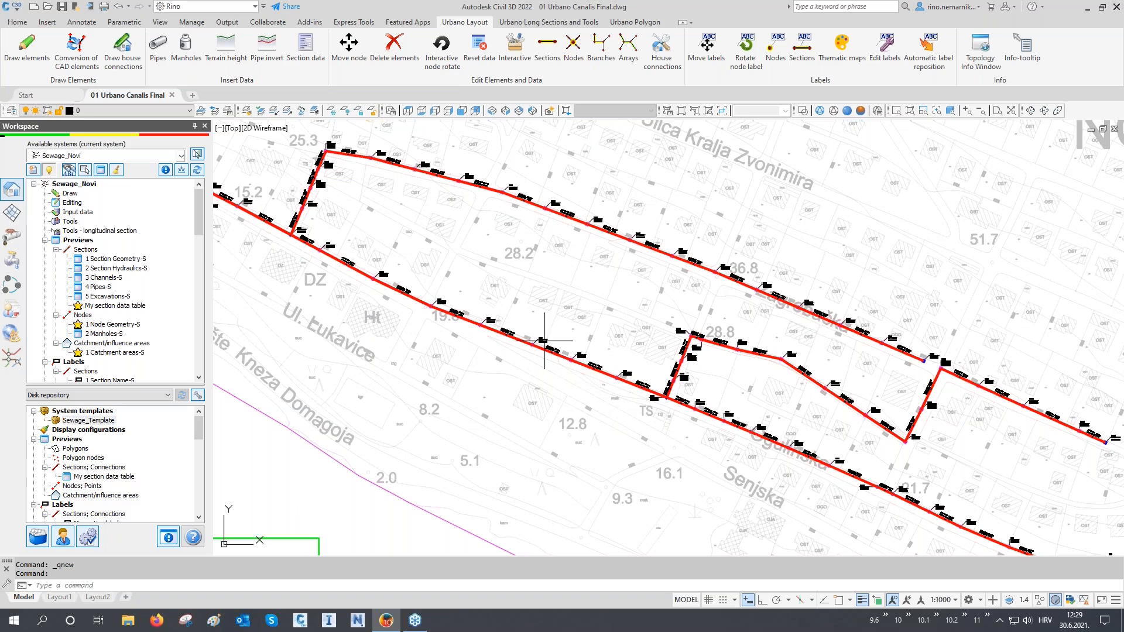
scroll(551, 336, down, 2)
middle_drag(551, 338, 586, 300)
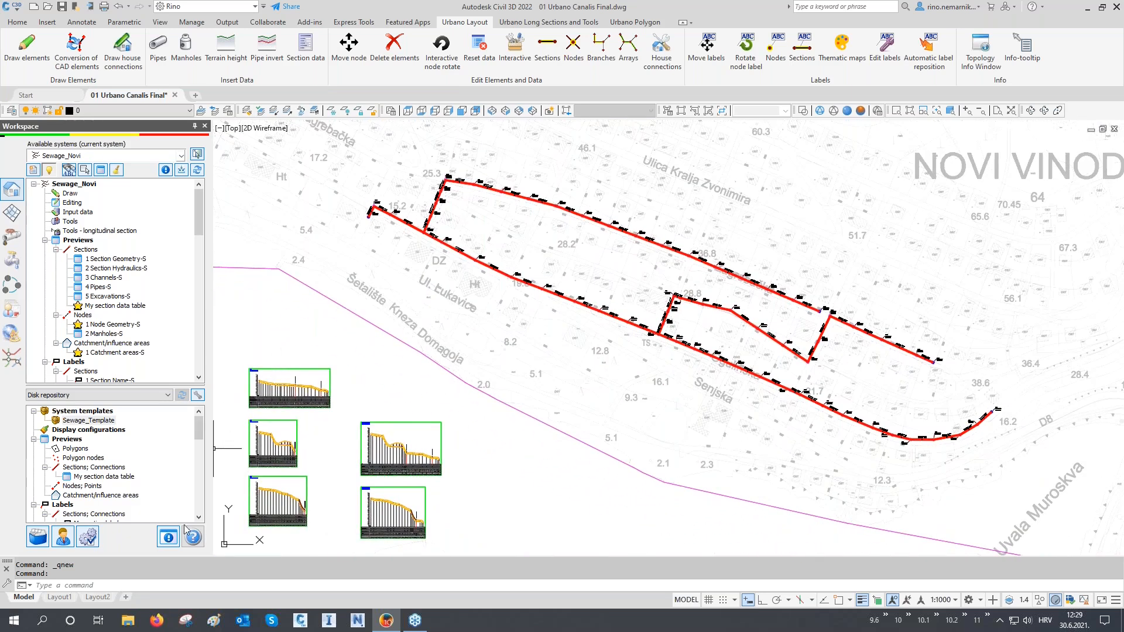
click(128, 620)
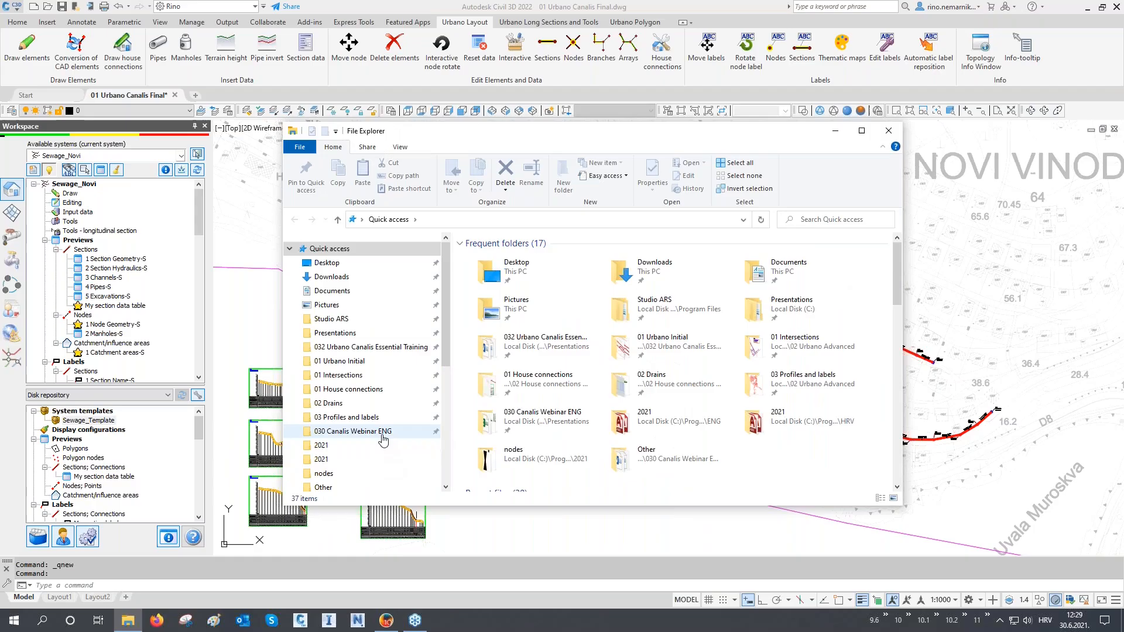
- Open 04_Webinar_Trenches.dwg from the 030 Canalis Webinar ENG folder as a new Civil 3D drawing
click(382, 432)
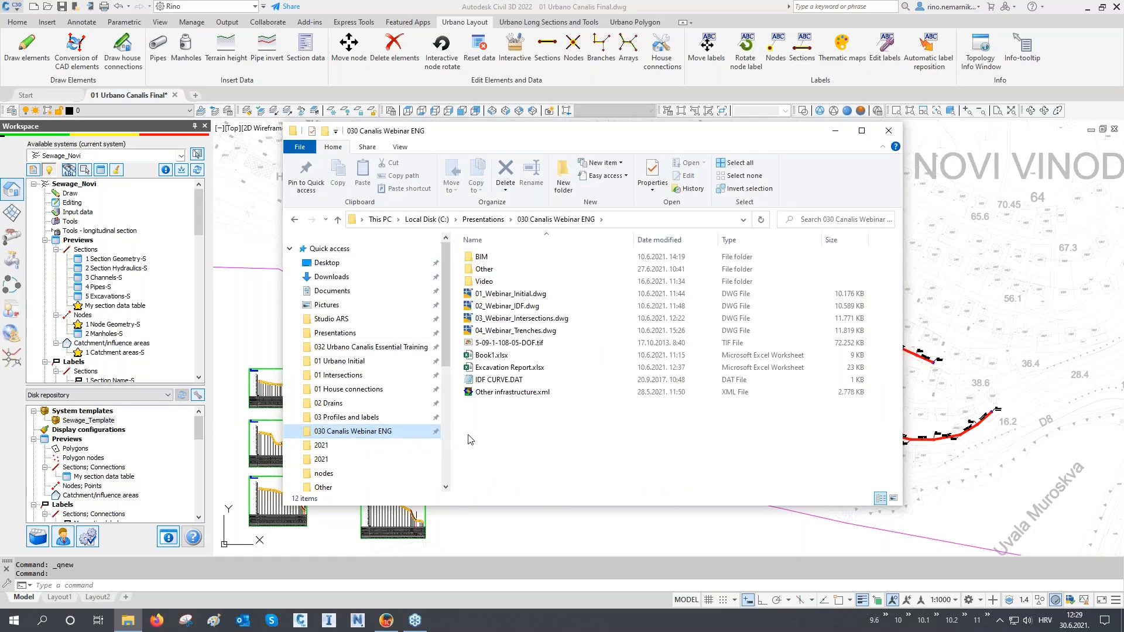
click(542, 332)
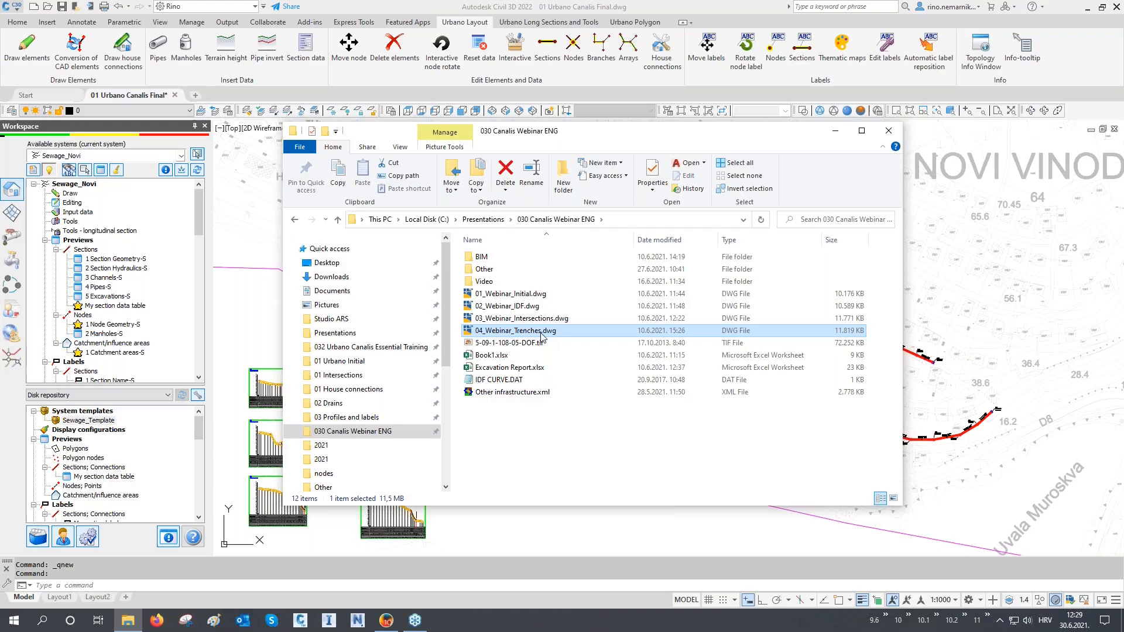
drag(541, 333, 532, 586)
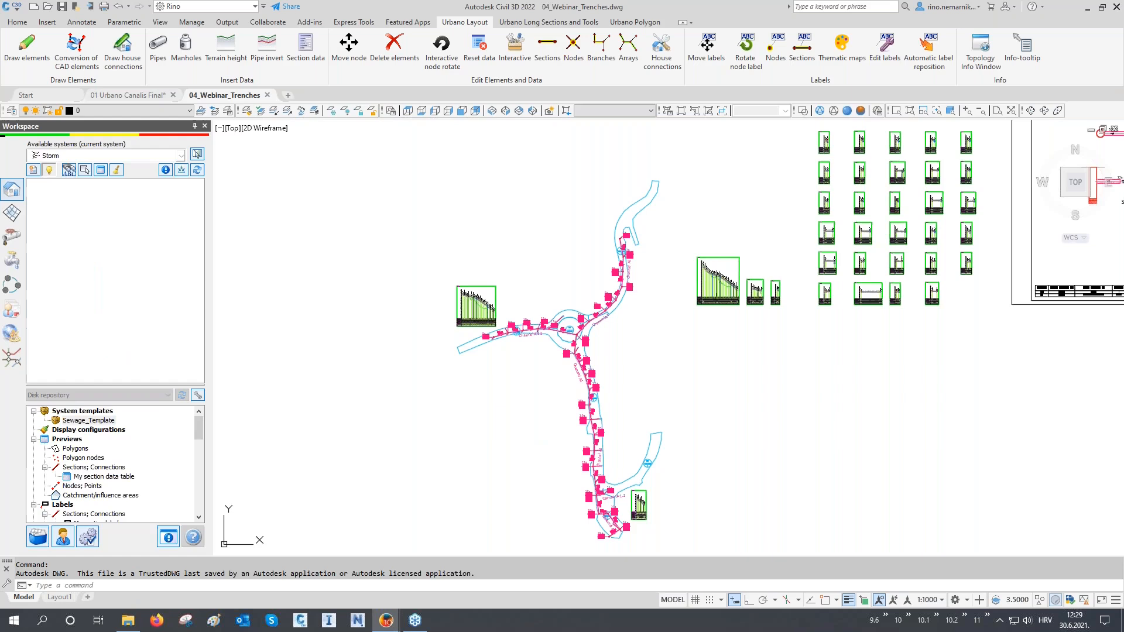
middle_drag(523, 353, 520, 371)
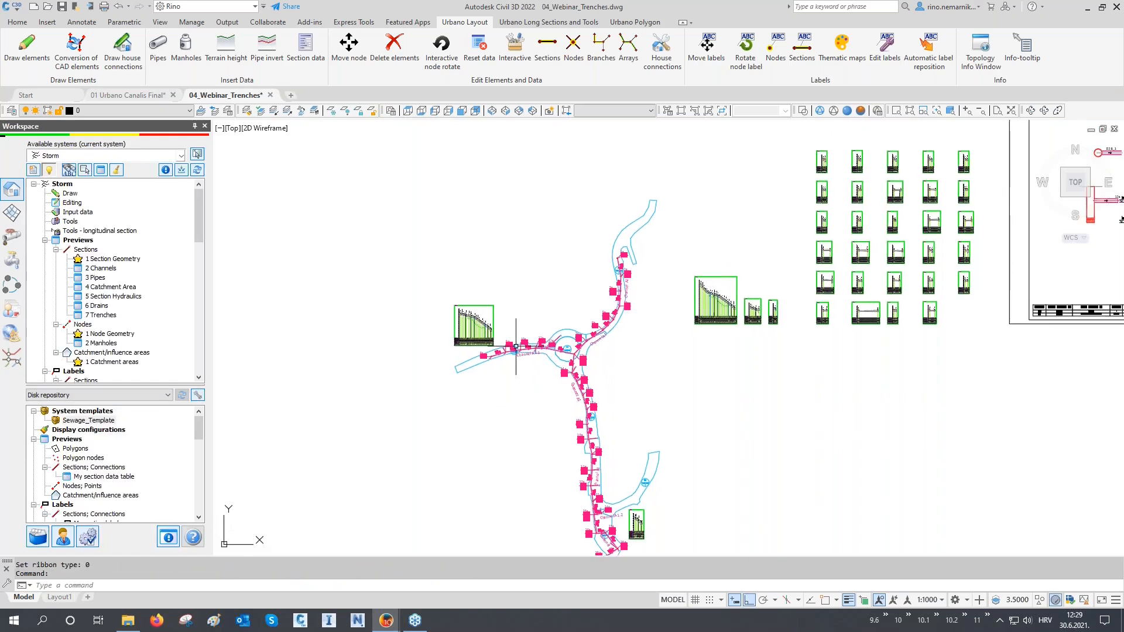
scroll(495, 352, up, 10)
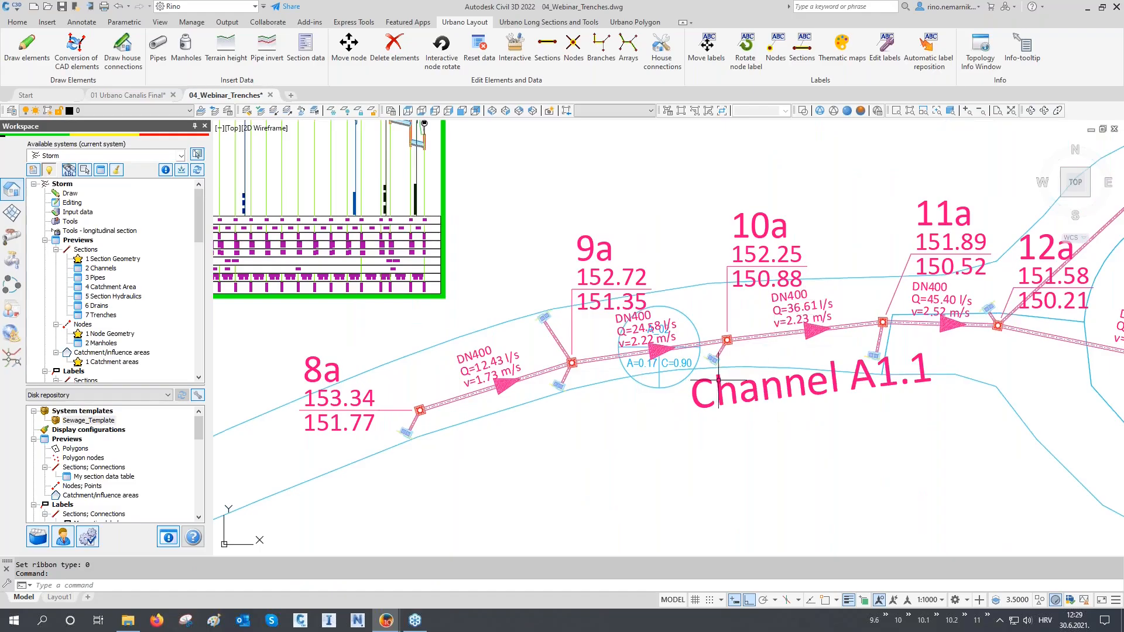
scroll(675, 443, down, 2)
scroll(387, 304, up, 3)
scroll(387, 426, up, 4)
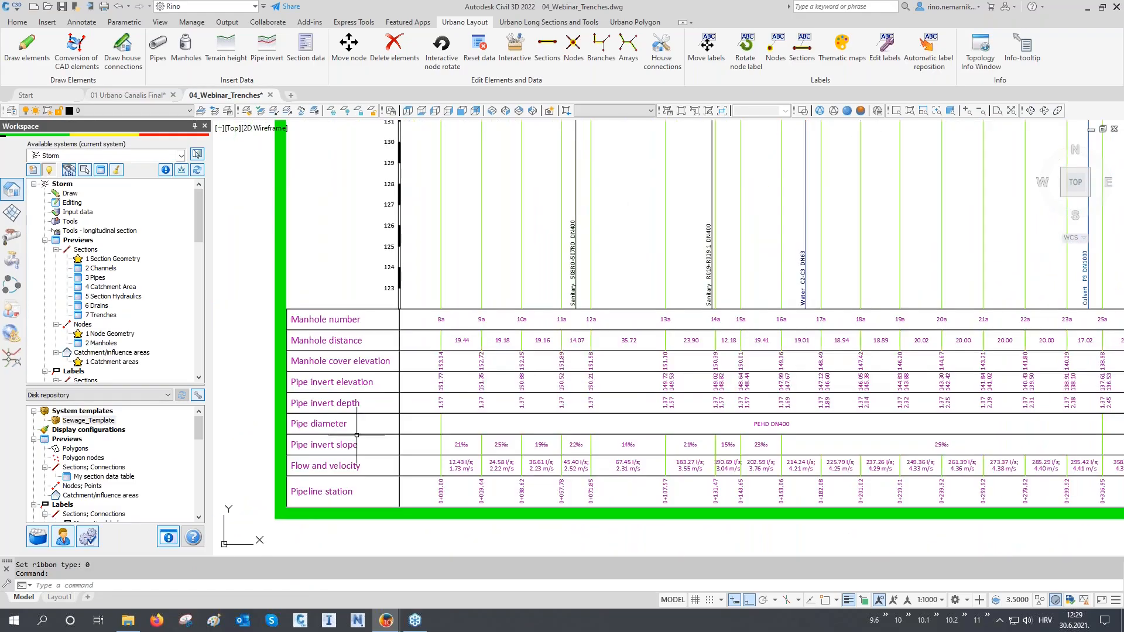
middle_drag(511, 245, 510, 467)
middle_drag(632, 280, 491, 463)
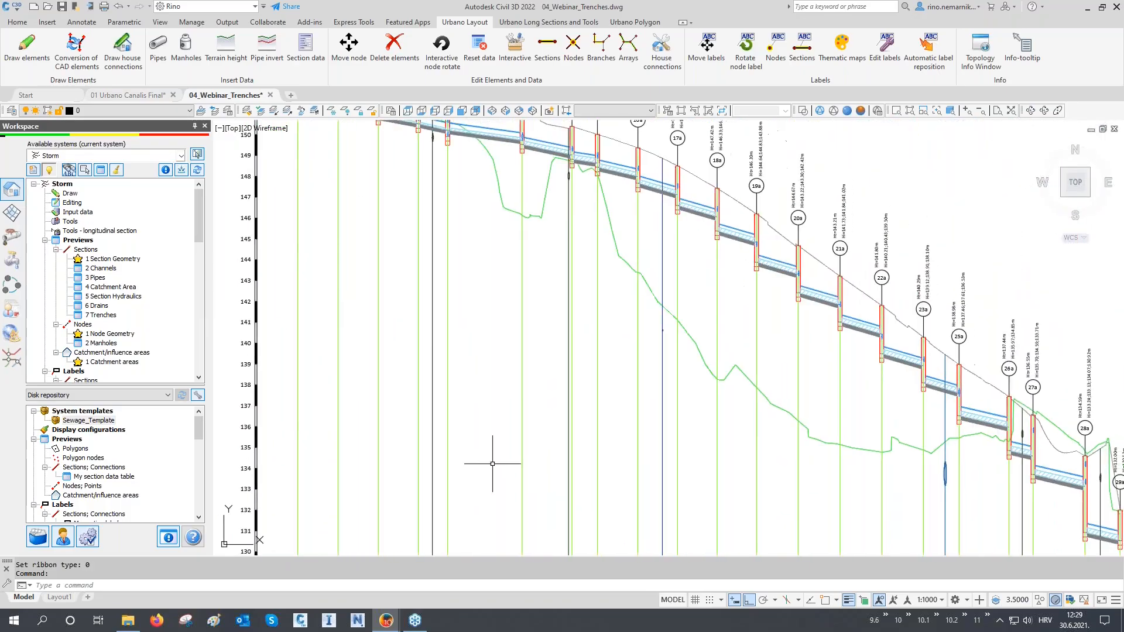
middle_drag(567, 307, 523, 417)
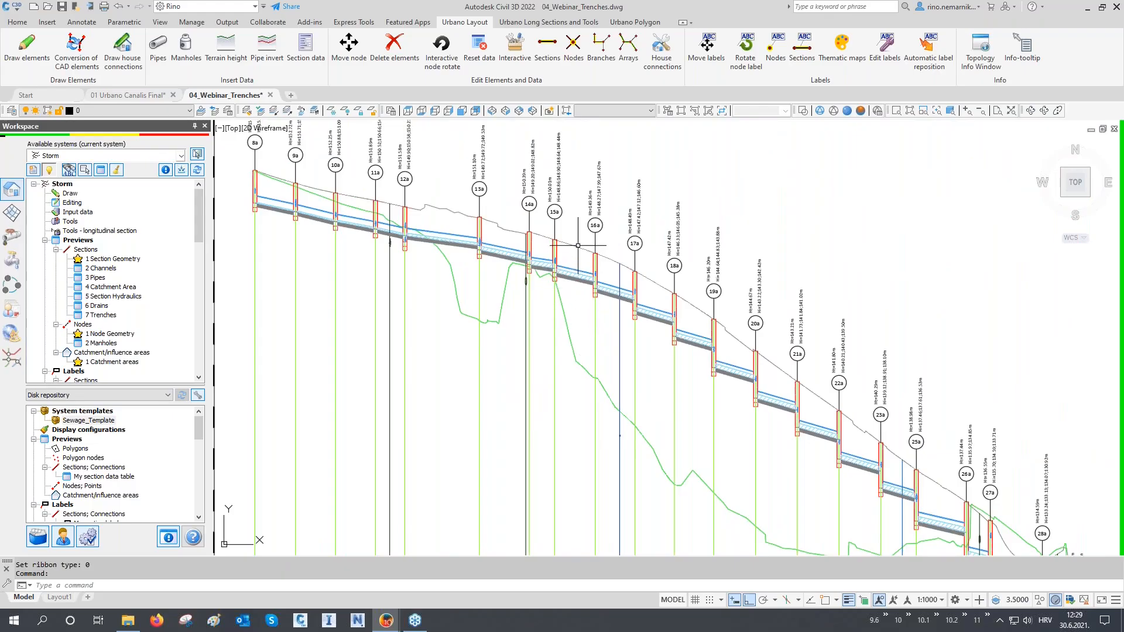
scroll(257, 173, up, 4)
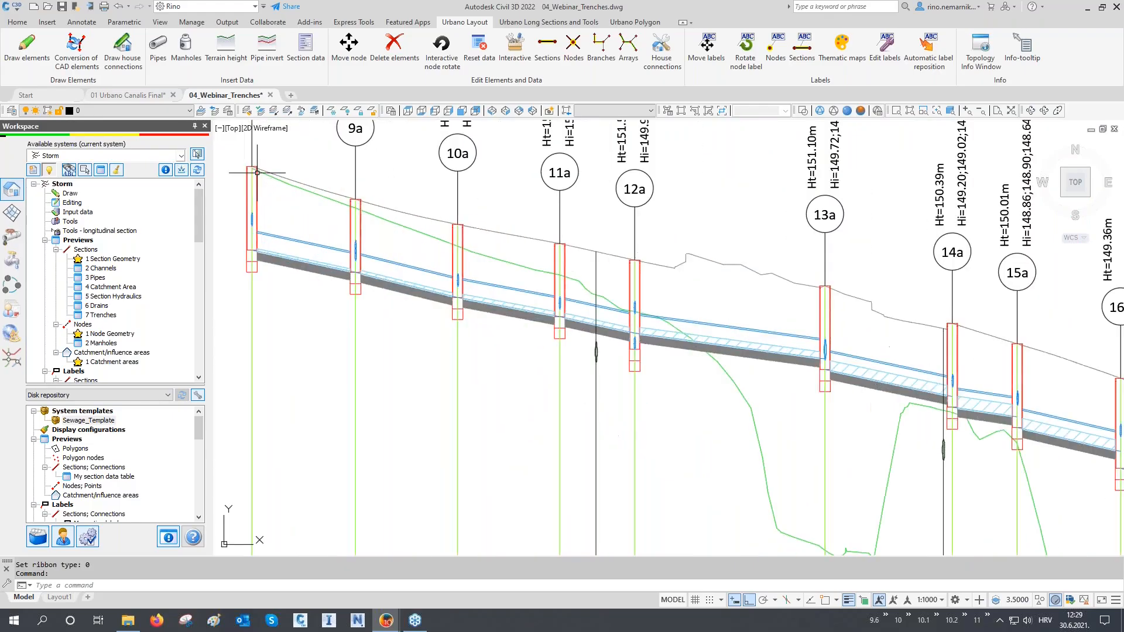
middle_drag(831, 293, 727, 267)
scroll(278, 209, down, 2)
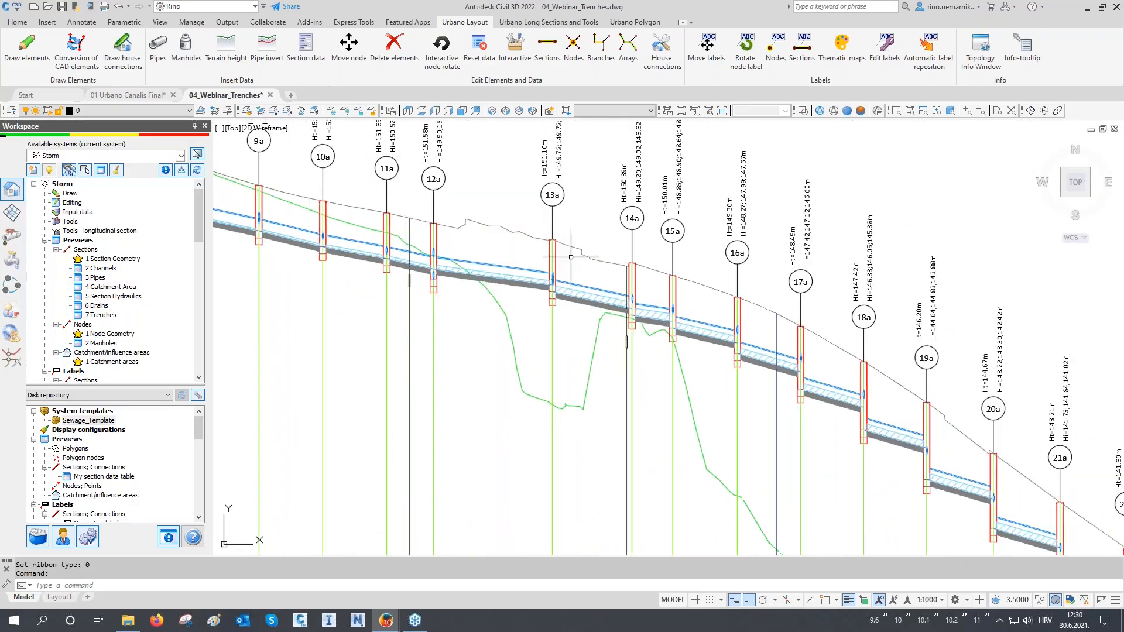
click(505, 319)
middle_drag(492, 376, 470, 273)
scroll(497, 355, down, 8)
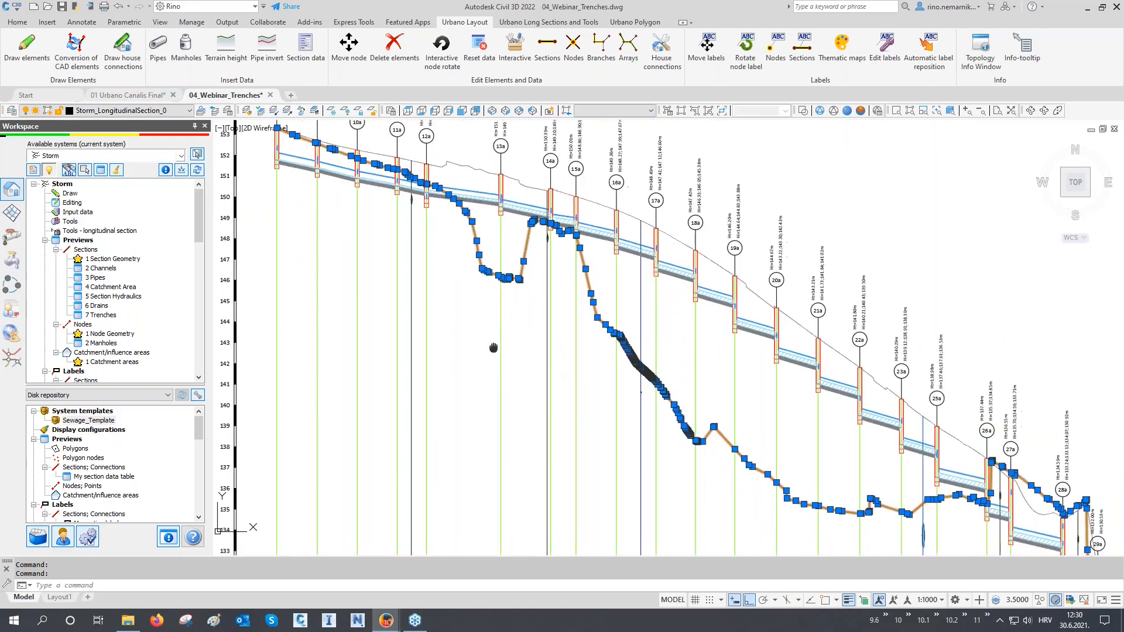
scroll(367, 337, down, 4)
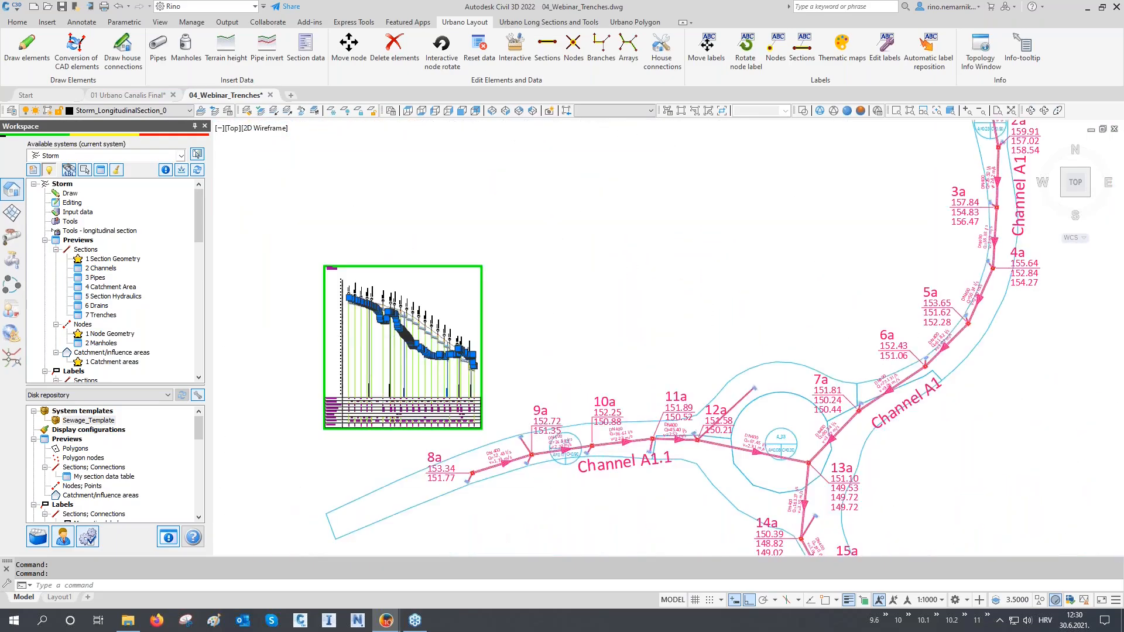
scroll(828, 376, up, 5)
key(Escape)
scroll(622, 326, up, 6)
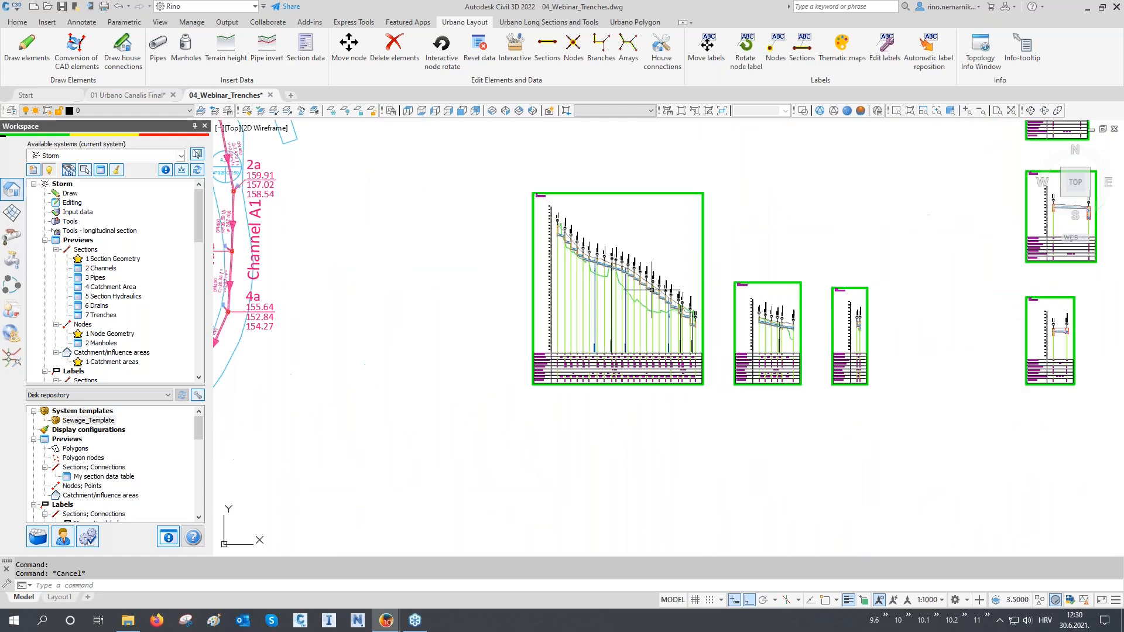
middle_drag(651, 288, 652, 298)
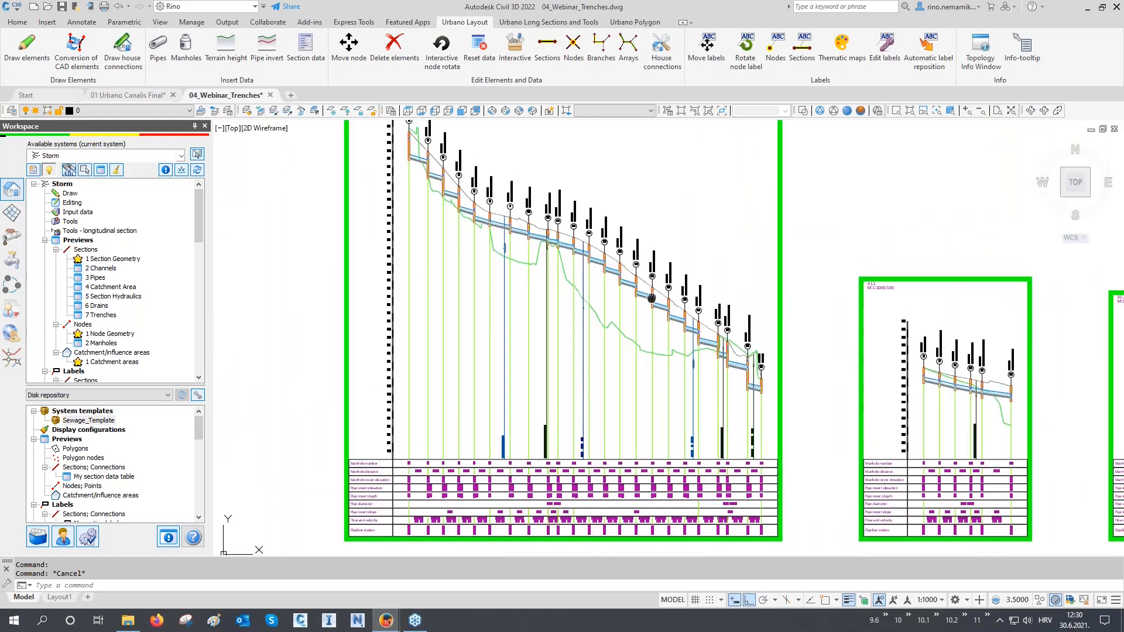
scroll(749, 451, up, 5)
scroll(769, 462, up, 2)
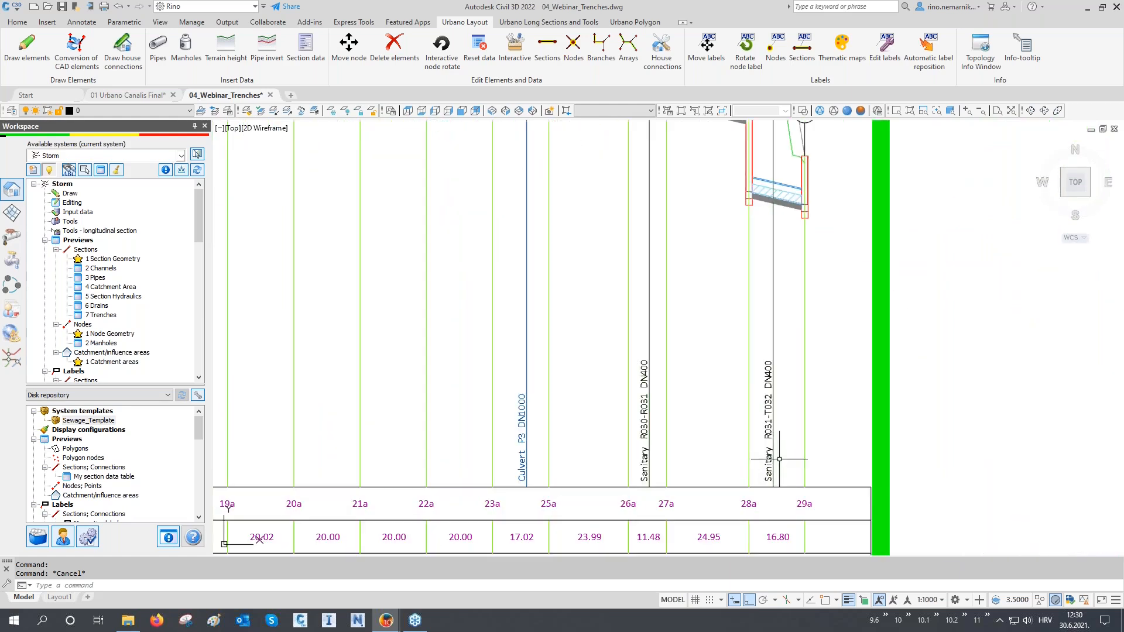
scroll(581, 500, down, 2)
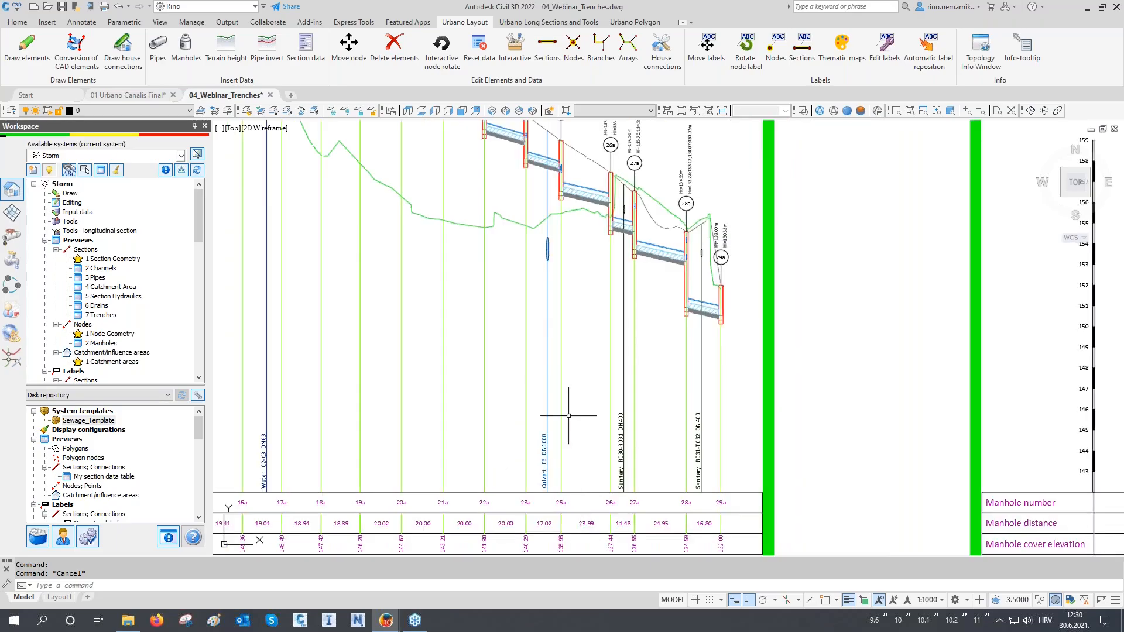
scroll(612, 199, up, 4)
middle_drag(608, 182, 603, 286)
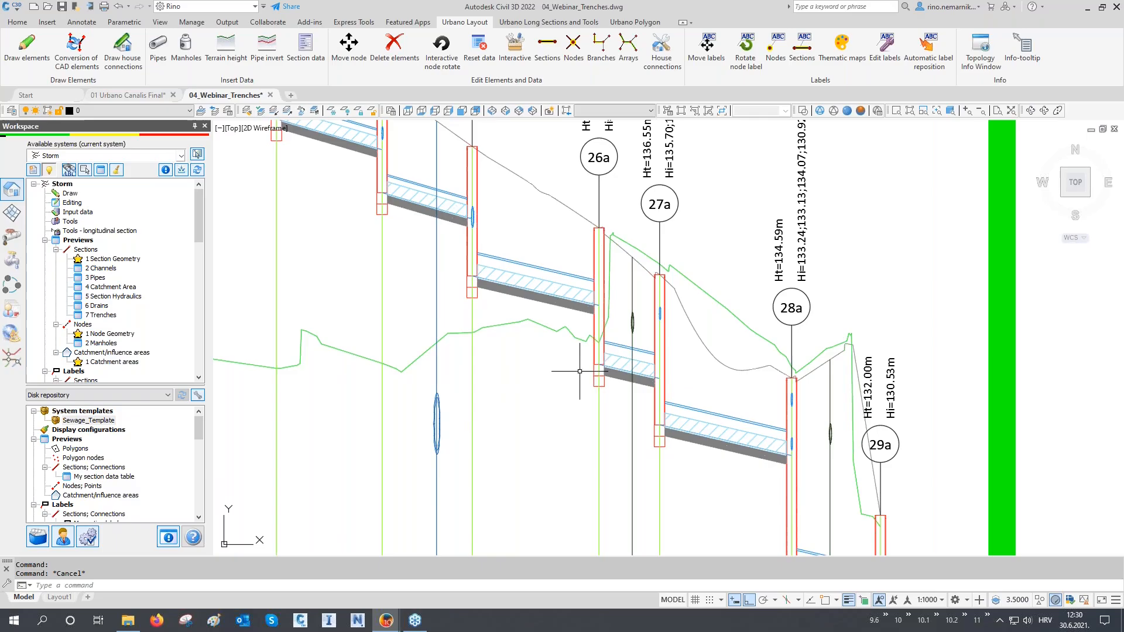
scroll(638, 339, down, 4)
scroll(638, 340, down, 6)
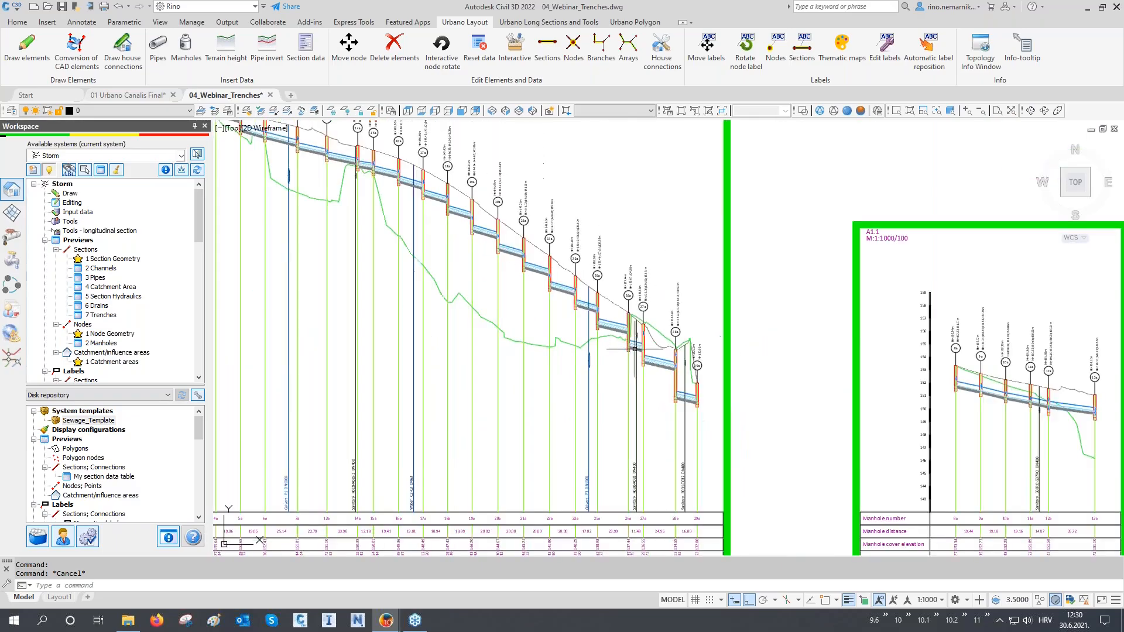
scroll(467, 413, down, 8)
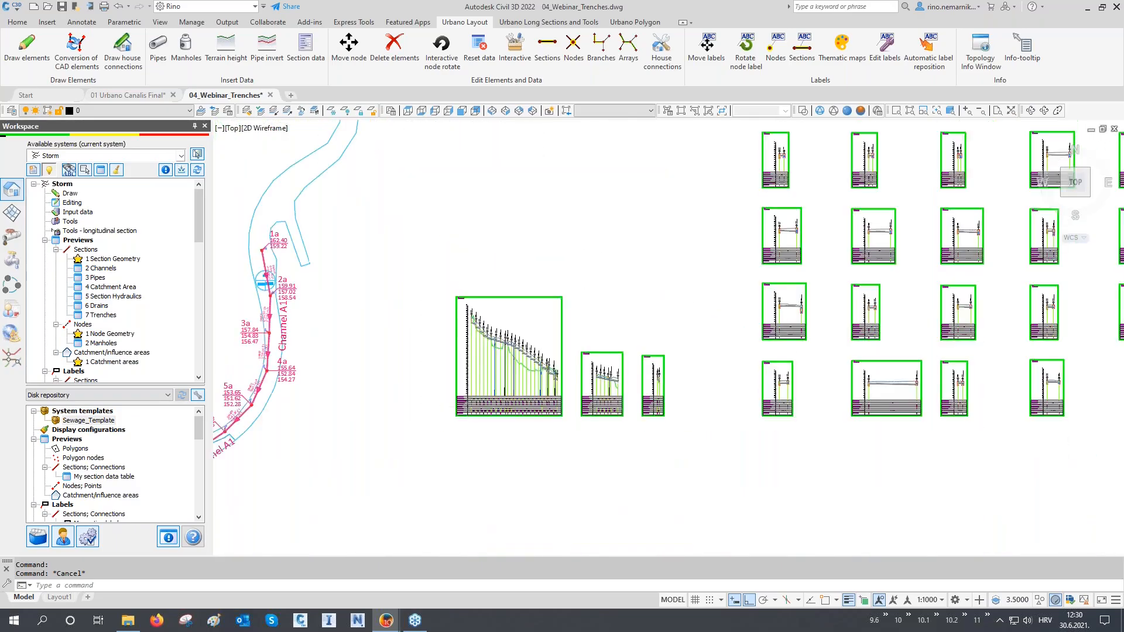
scroll(855, 352, up, 6)
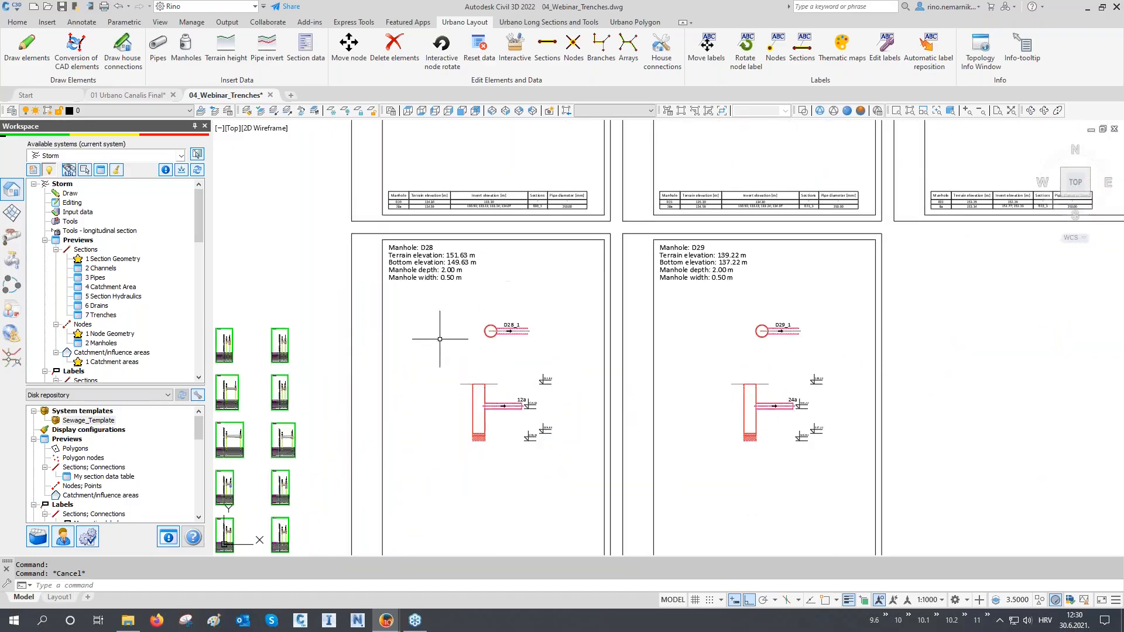
scroll(676, 439, down, 3)
middle_drag(673, 266, 672, 429)
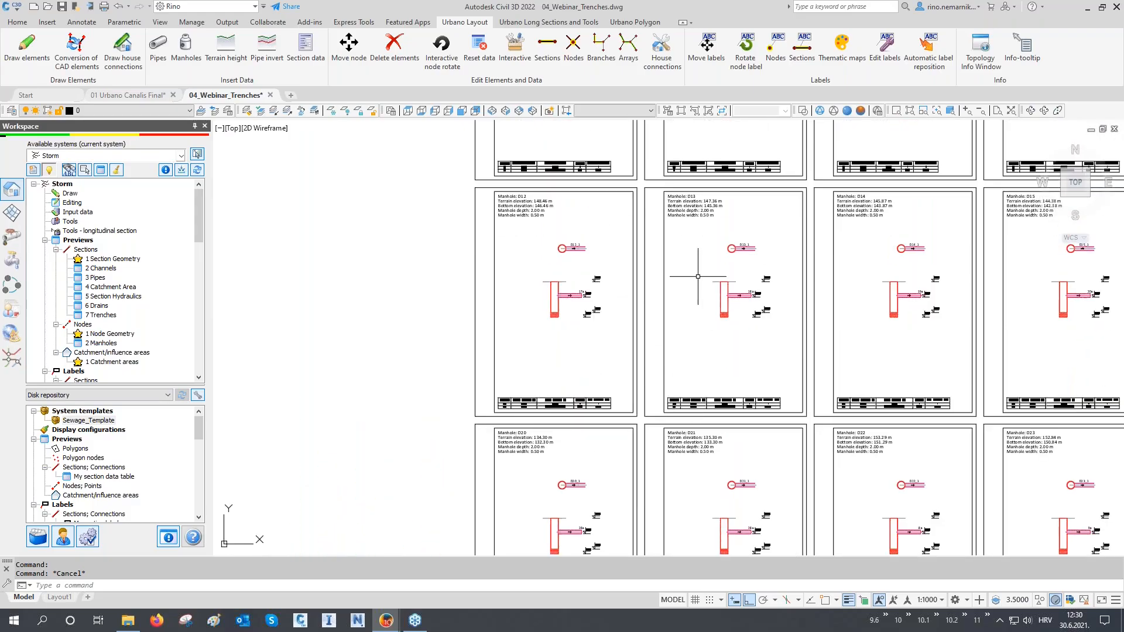
scroll(685, 422, down, 5)
middle_drag(734, 204, 715, 247)
scroll(721, 252, up, 8)
scroll(124, 314, down, 8)
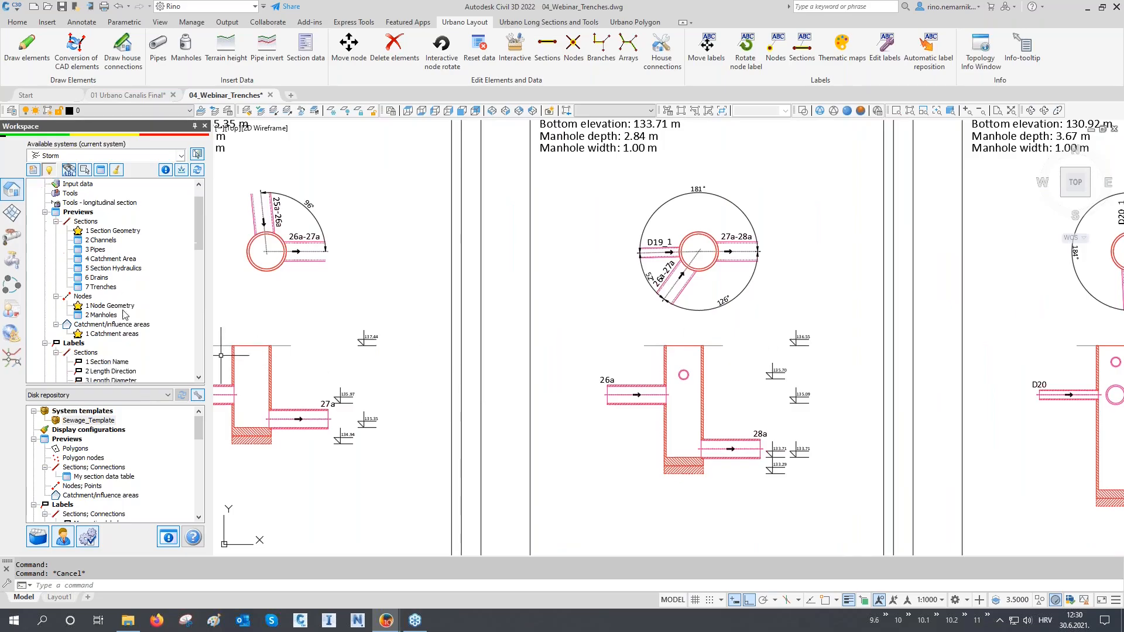
scroll(123, 314, down, 5)
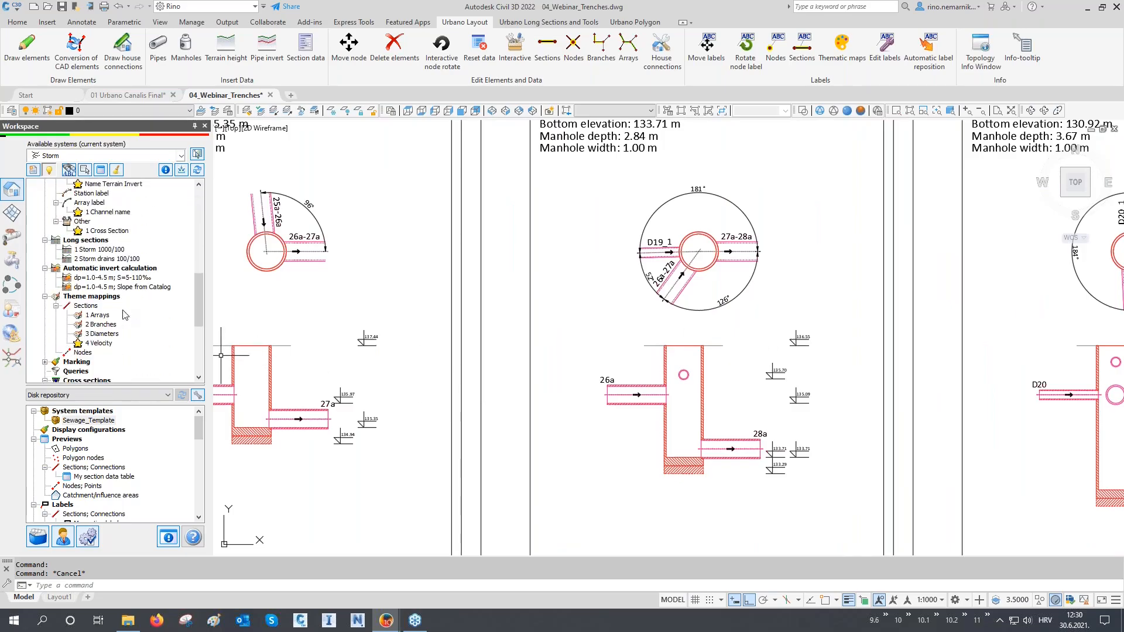
- Copy the 1:50 - V A4 manhole scheme into the Disk repository and close 04_Webinar_Trenches without saving
click(108, 297)
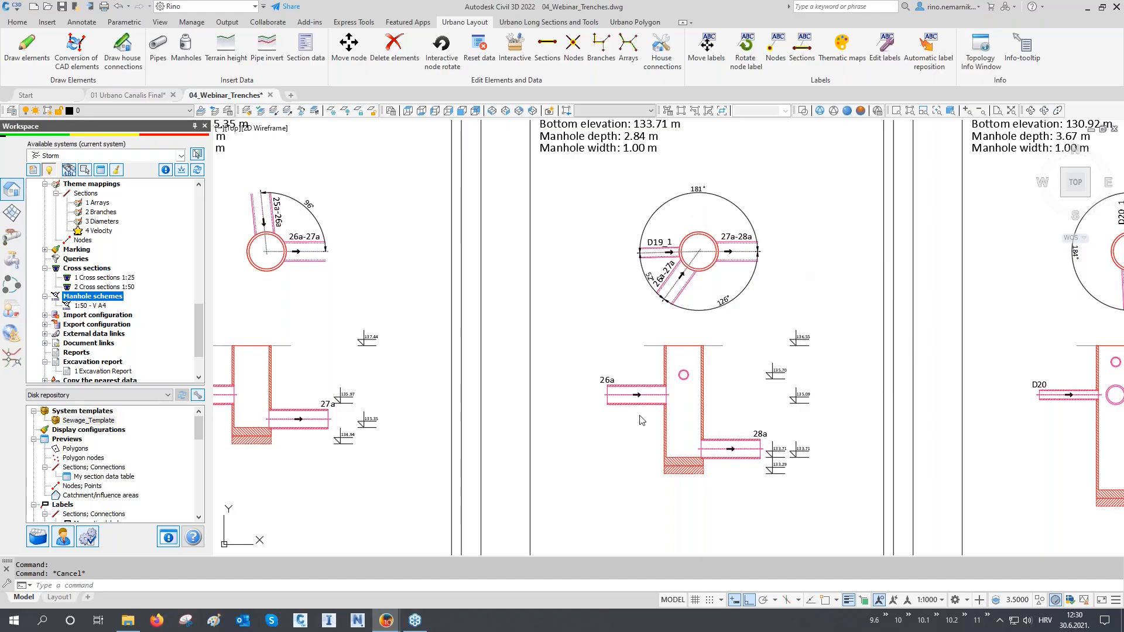
drag(91, 306, 75, 454)
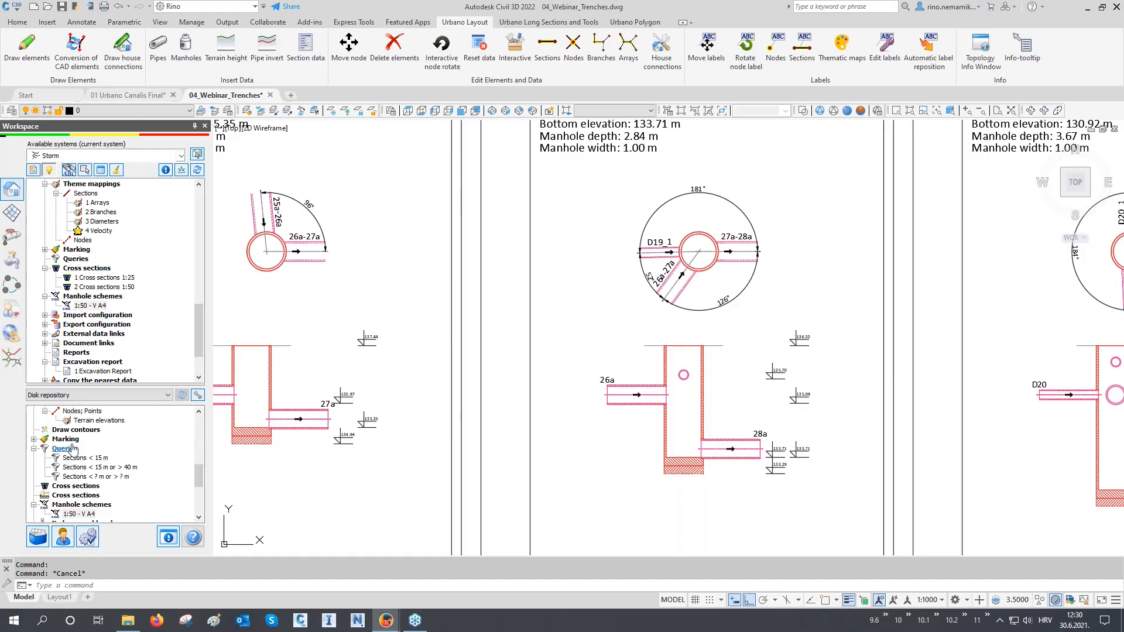
click(270, 94)
click(608, 330)
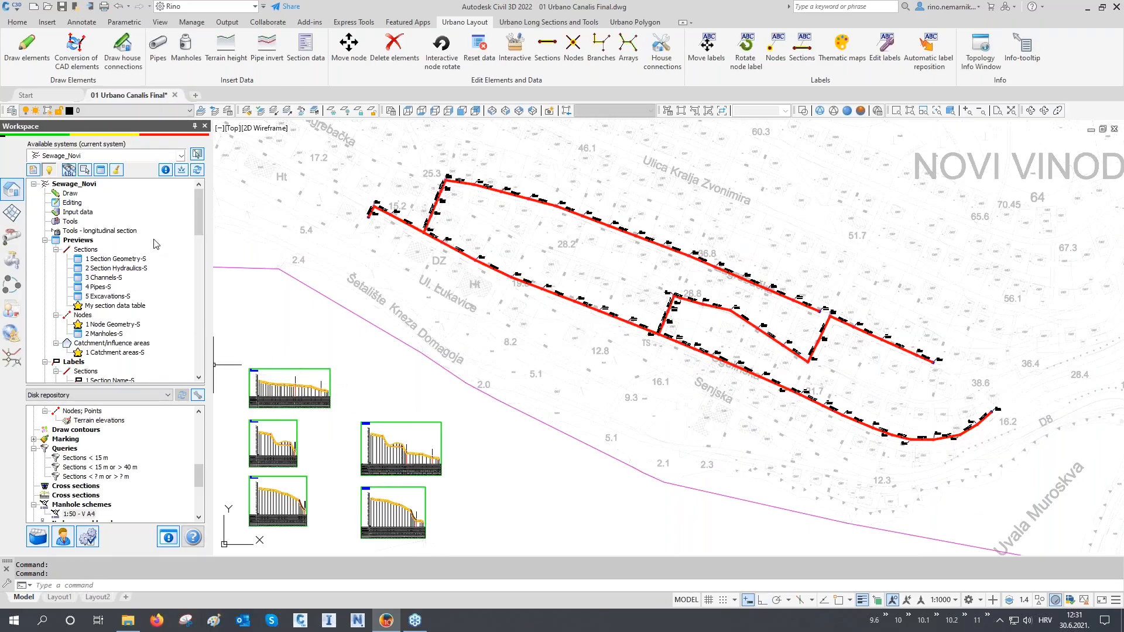
- Add the 1:50 - V A4 scheme from the Disk repository to the Workspace Manhole schemes
scroll(120, 352, down, 8)
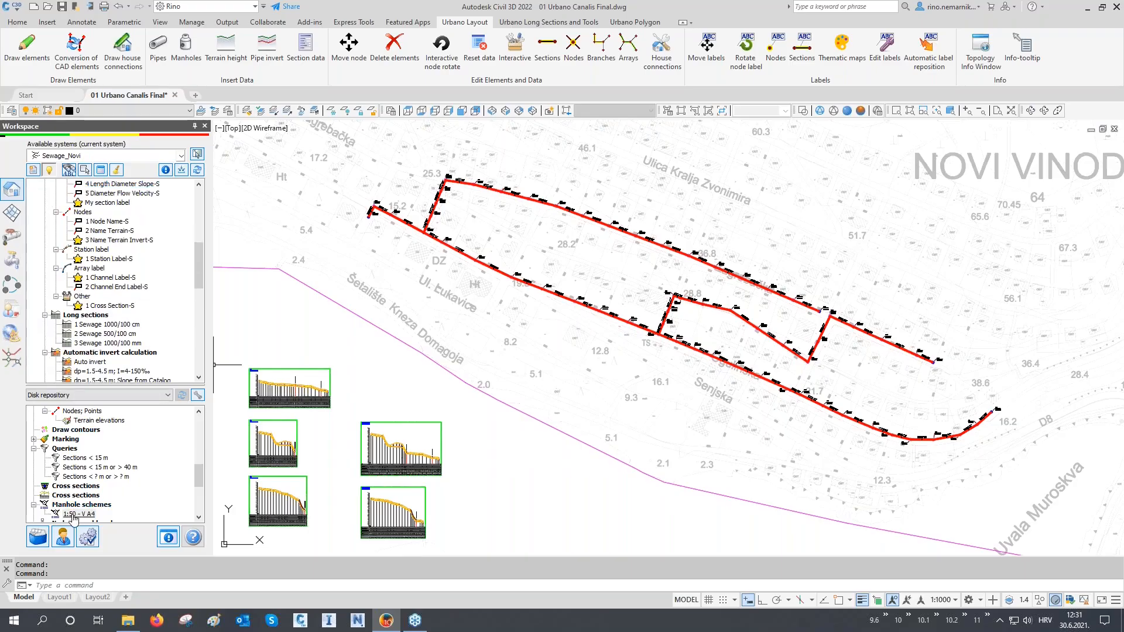
drag(75, 515, 123, 331)
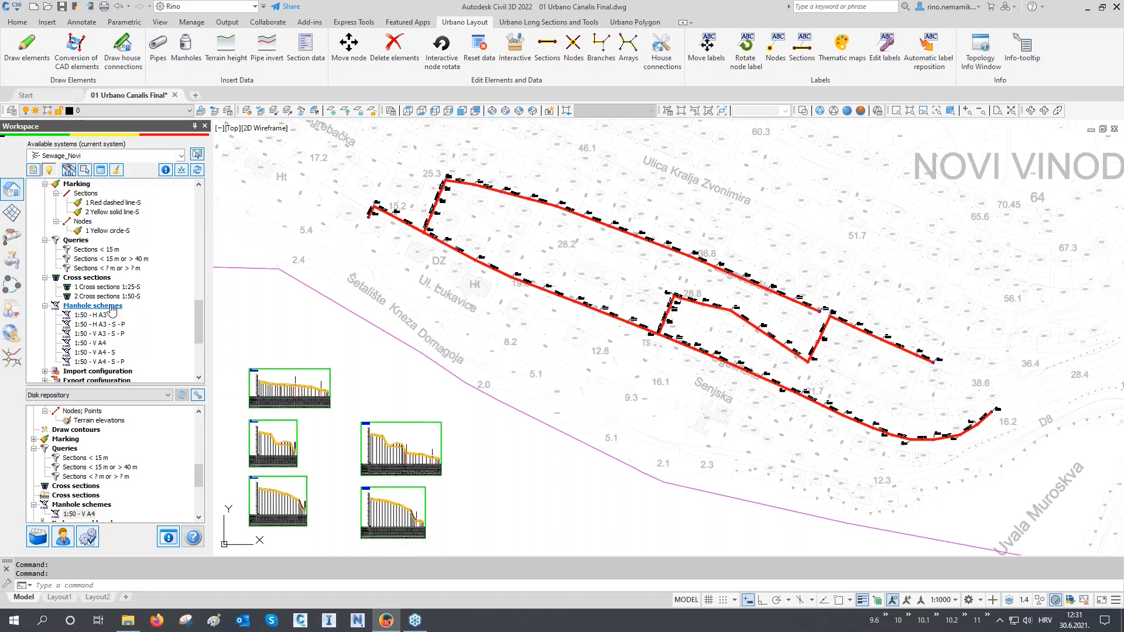
click(123, 332)
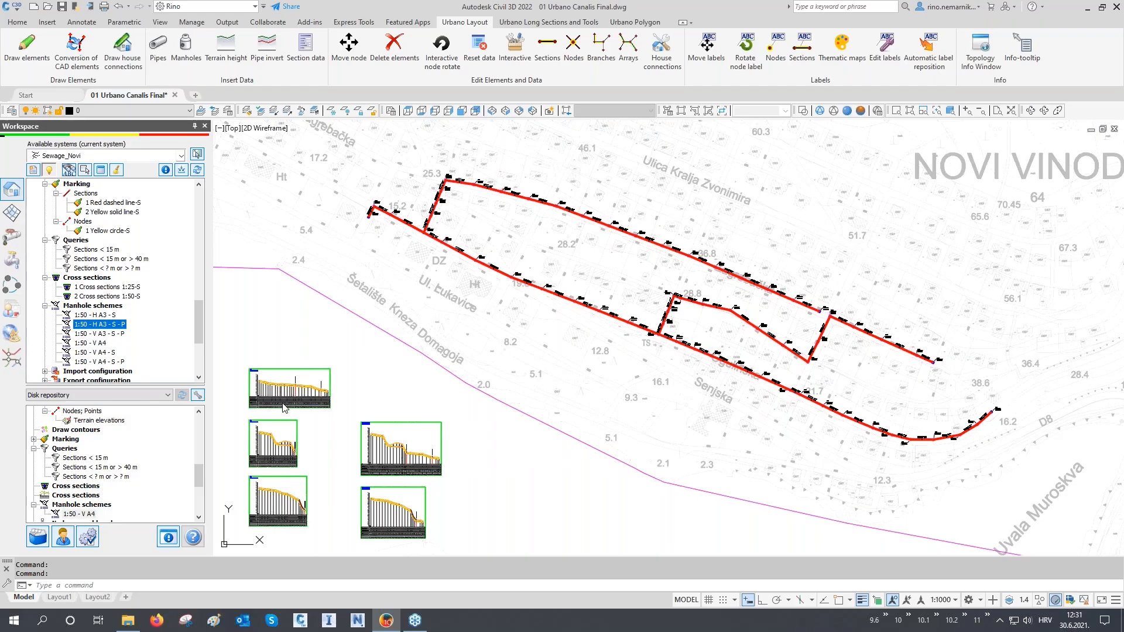
click(46, 538)
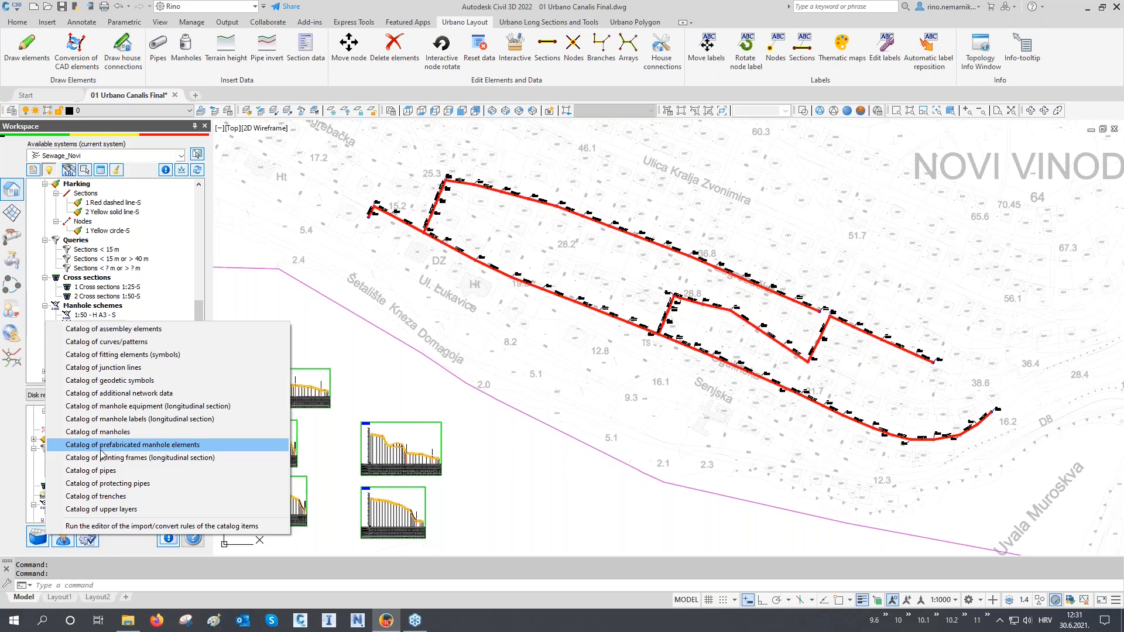
- Delete the three '- S - P' scheme configurations, including 1:50 - H A3 - S - P and 1:50 - V A4 - S - P
click(21, 403)
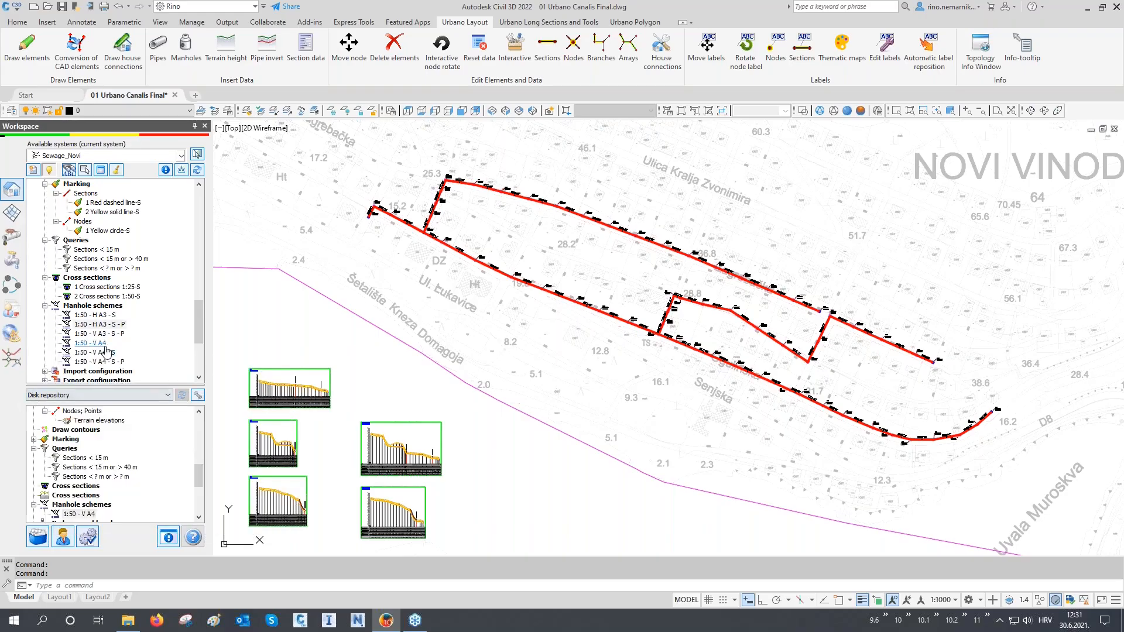
right_click(116, 333)
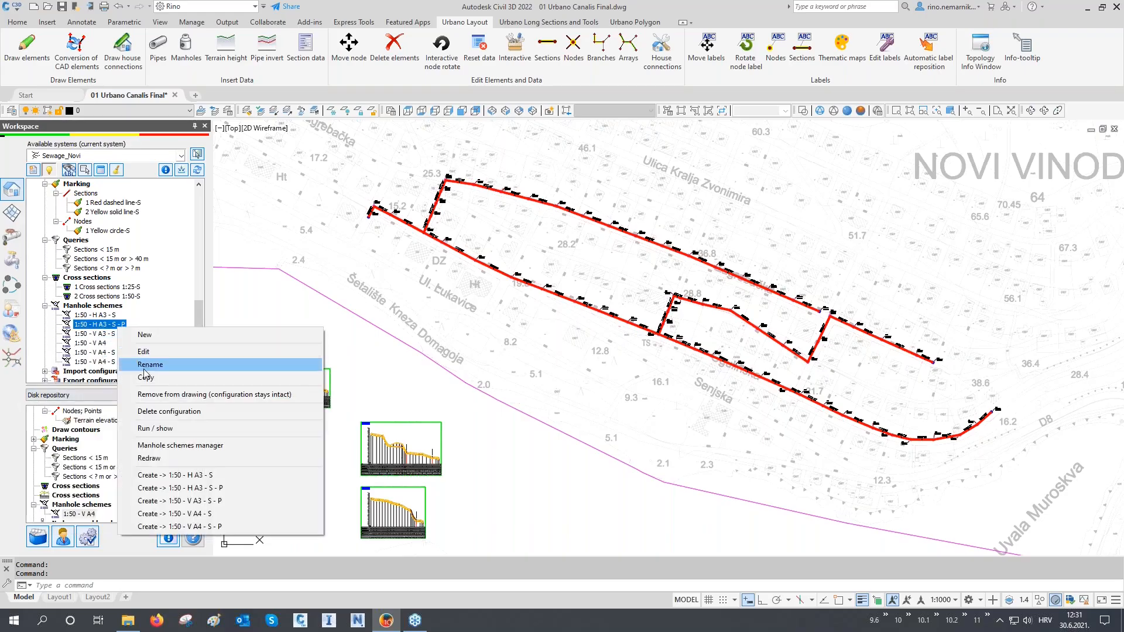
click(205, 412)
click(533, 332)
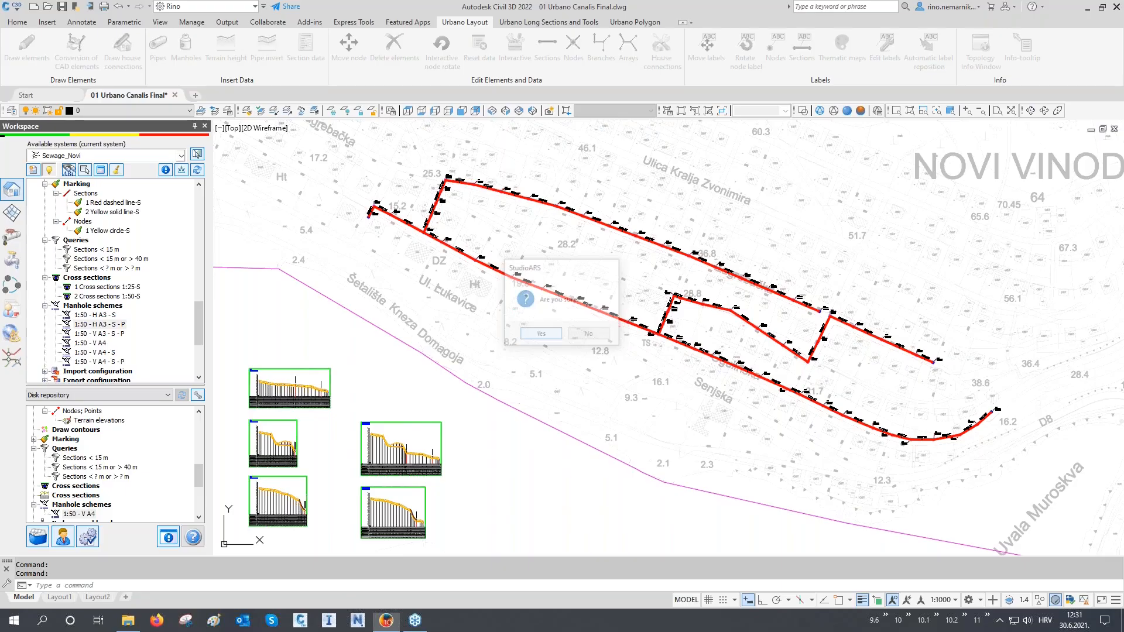
right_click(102, 330)
click(151, 408)
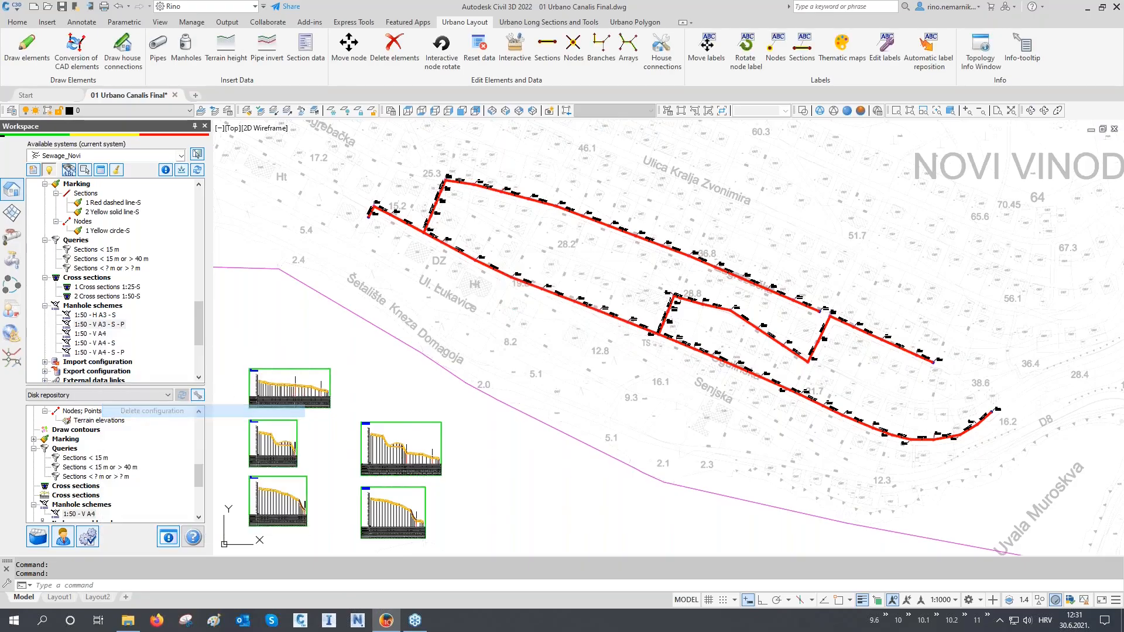
click(530, 338)
right_click(120, 343)
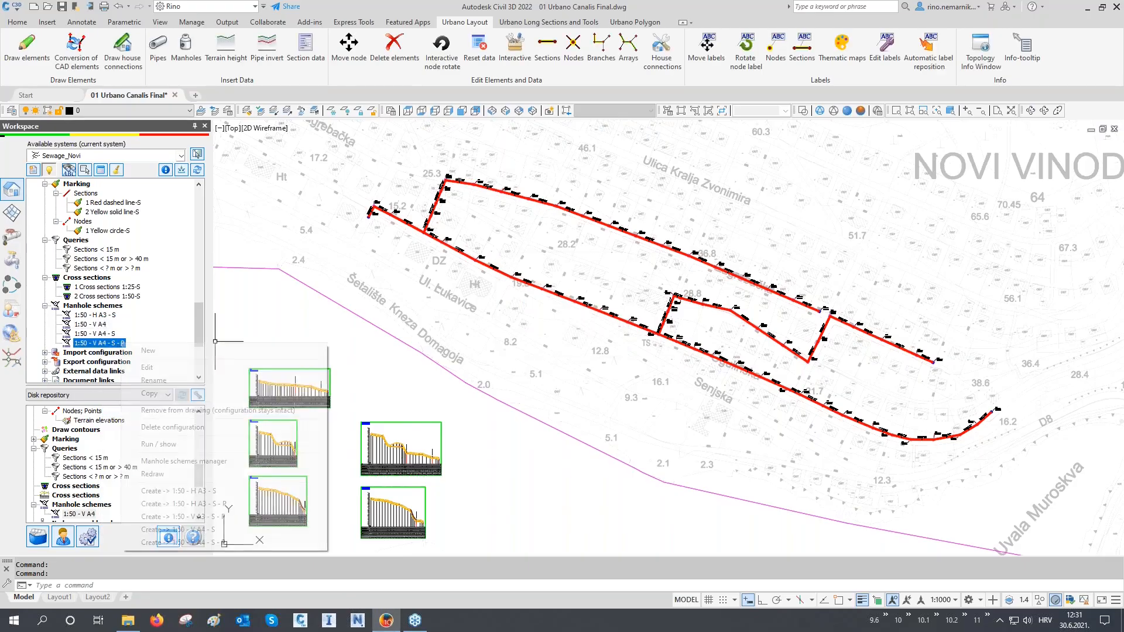
click(153, 427)
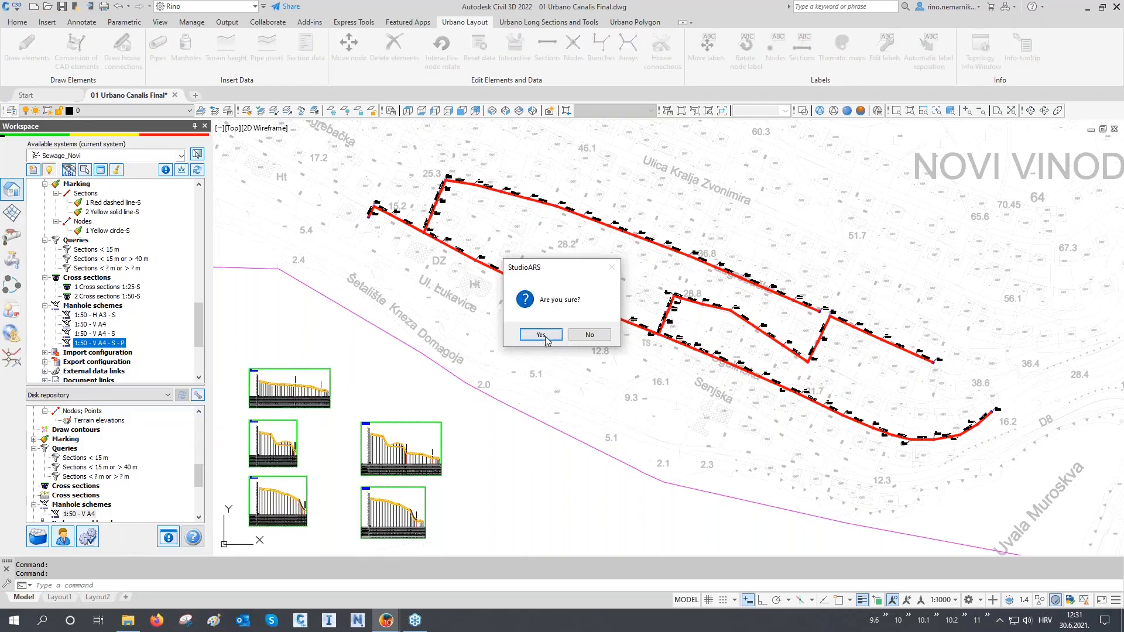
click(541, 334)
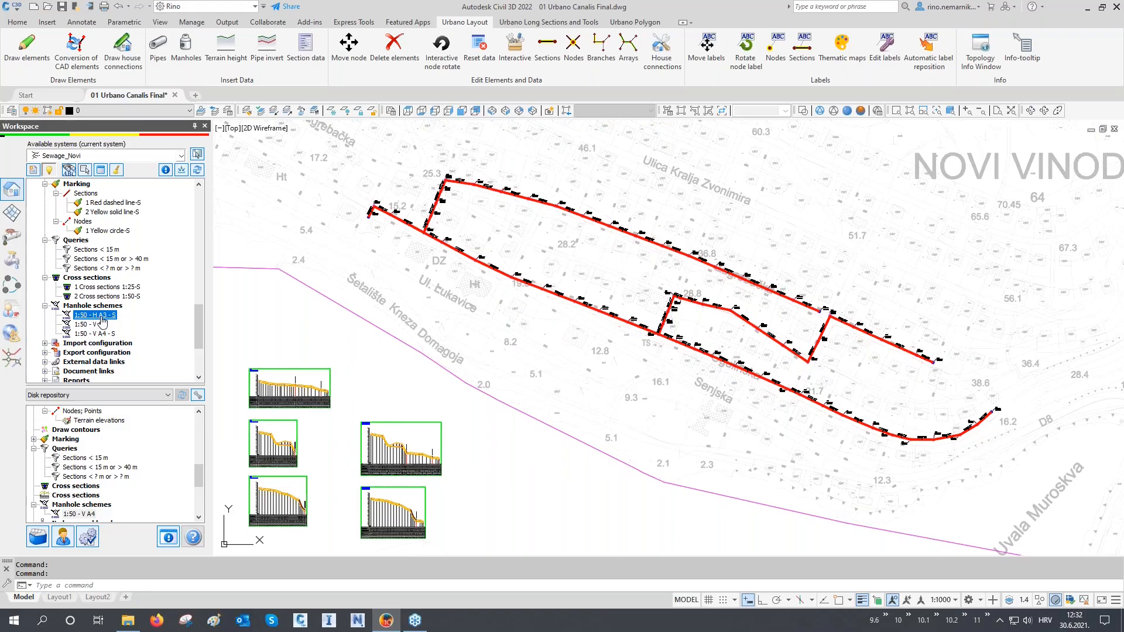
click(98, 326)
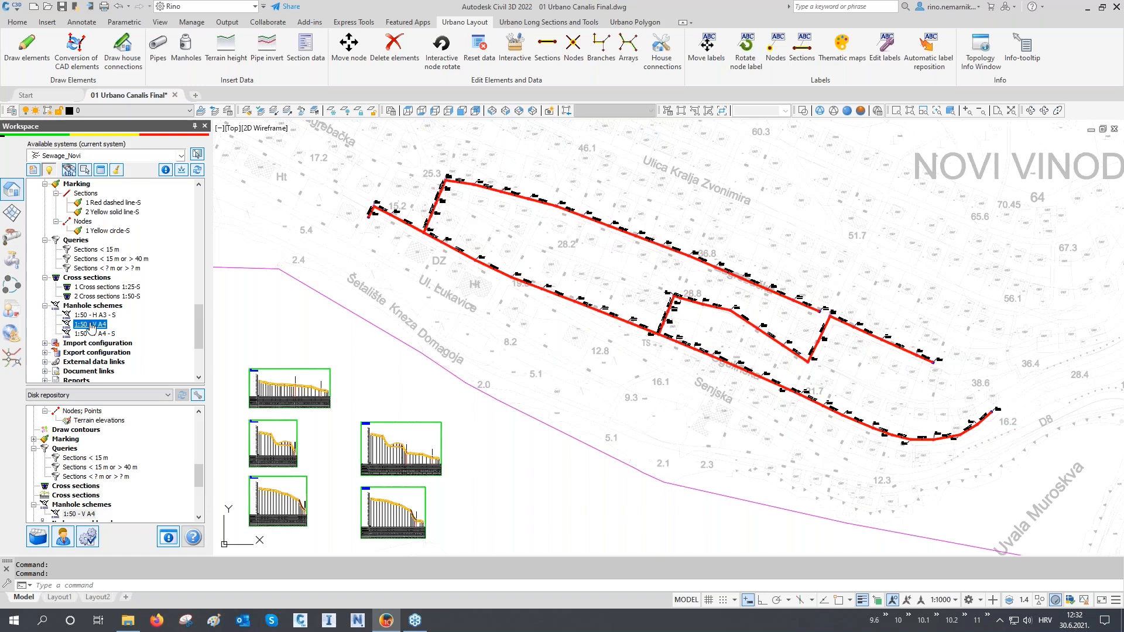
- Draw 1:50 - V A4 schemes for all 61 nodes in an 8×8 grid, spacing 10, right of the plan
double_click(91, 325)
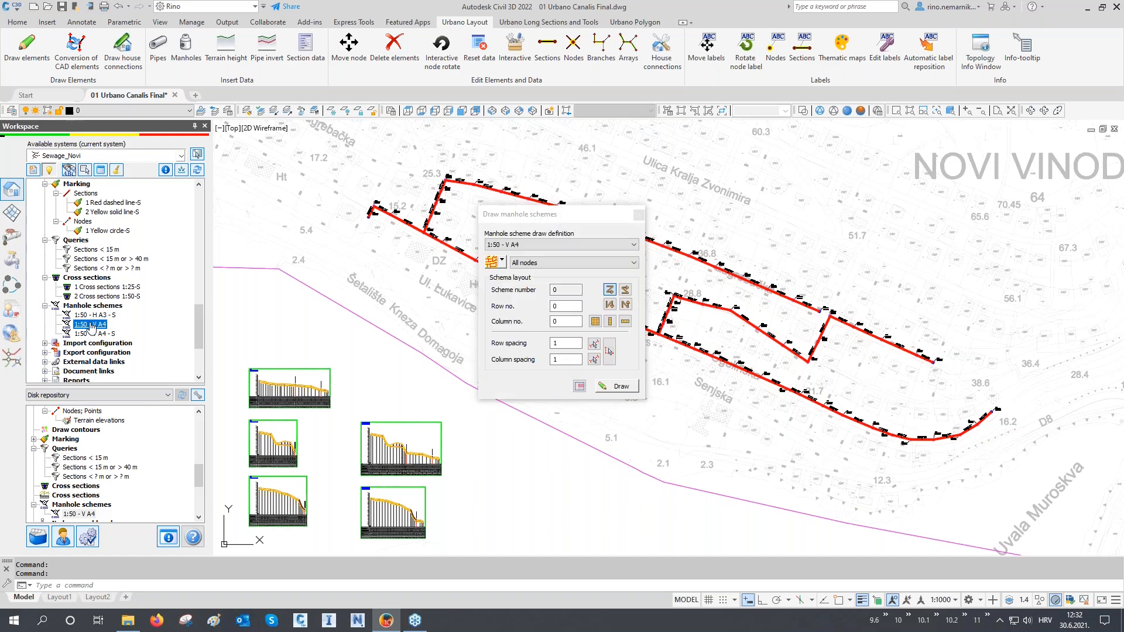
click(491, 264)
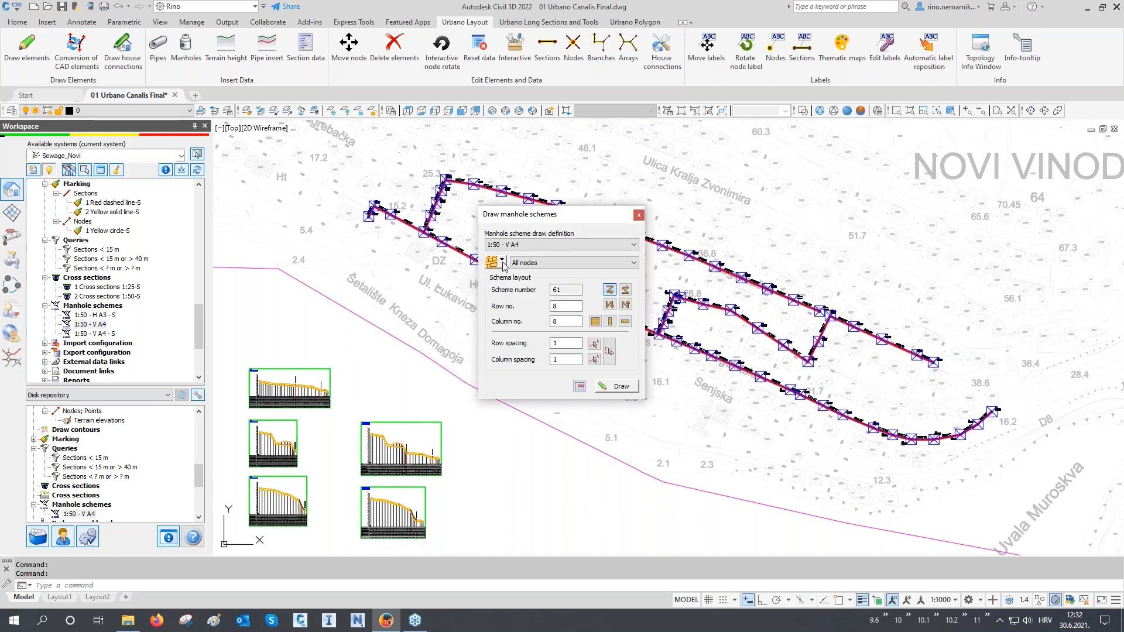
click(502, 262)
click(515, 226)
drag(567, 345, 515, 350)
key(Tab)
text(10)
click(618, 386)
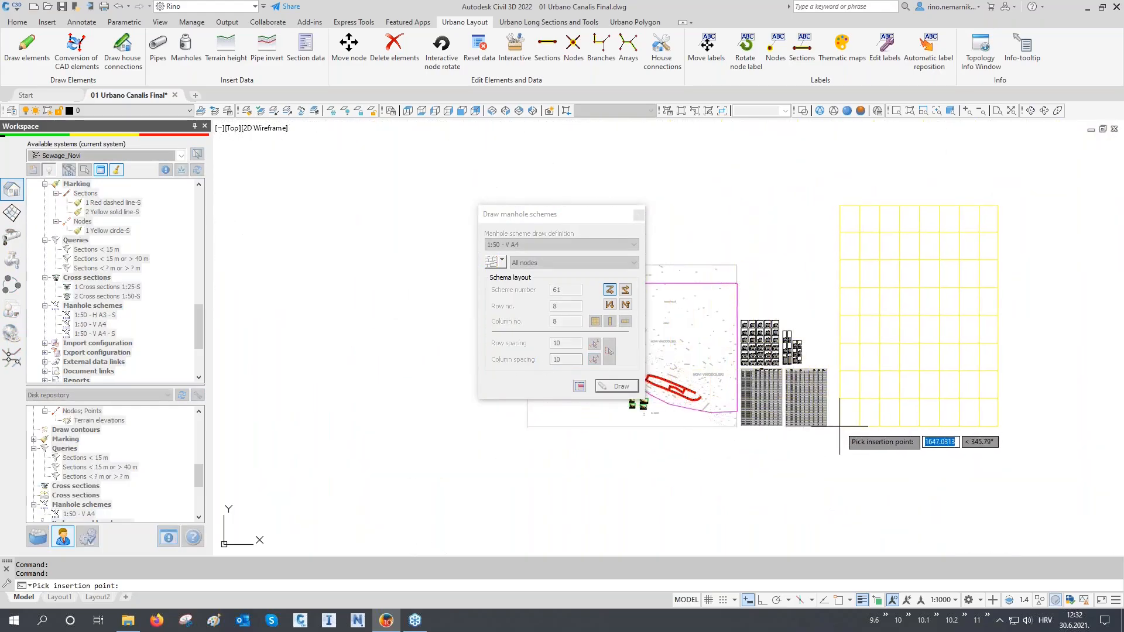
click(839, 426)
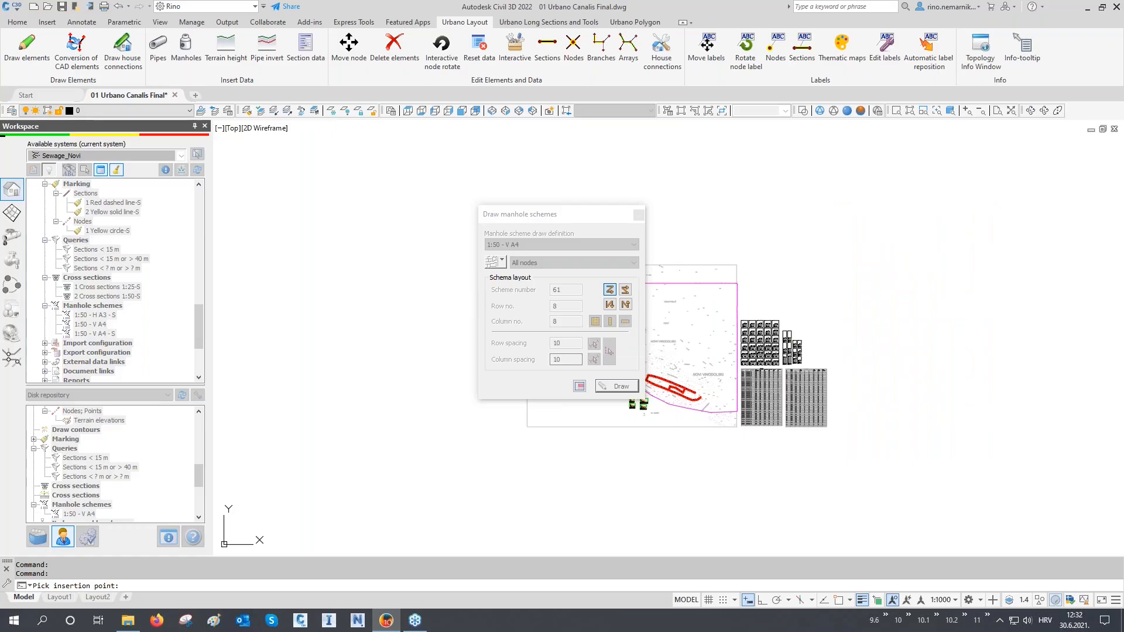
scroll(841, 230, up, 3)
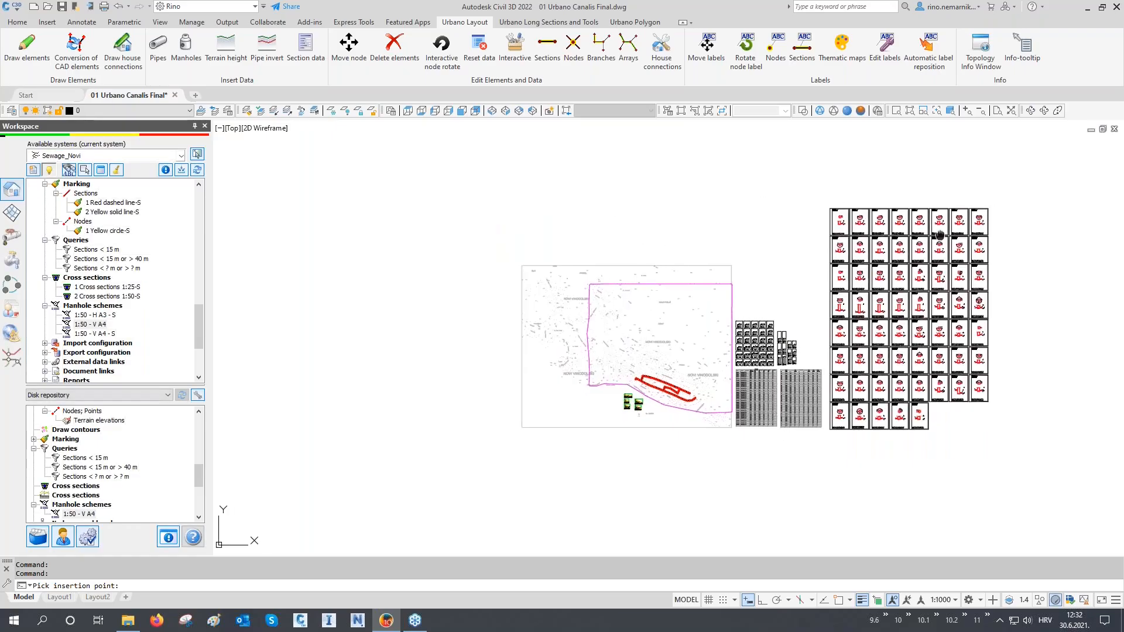
scroll(741, 224, up, 8)
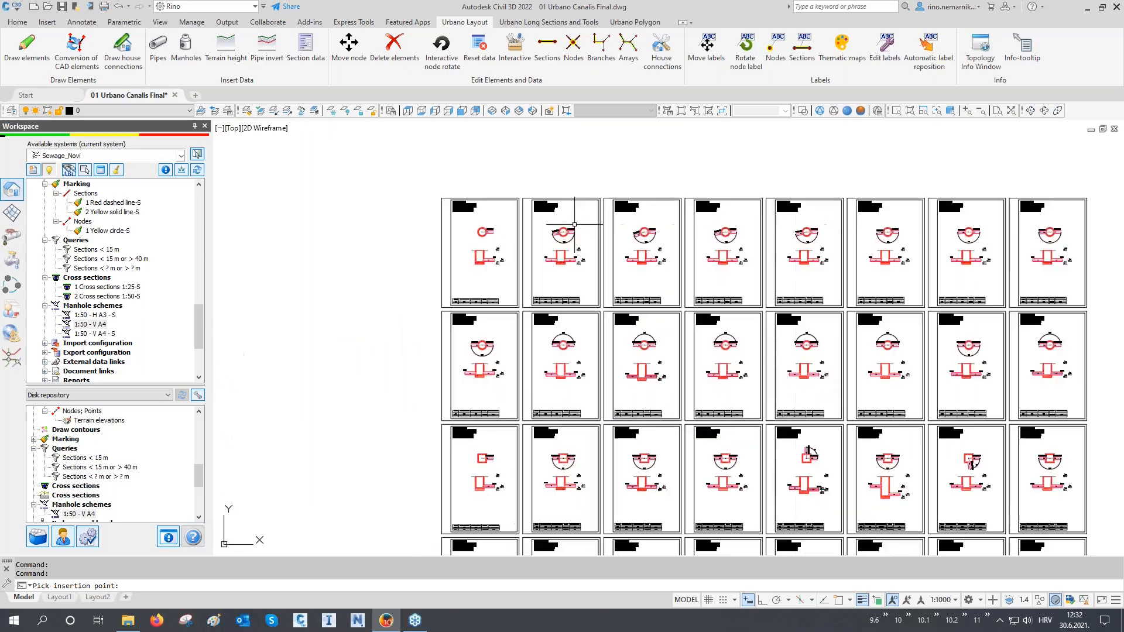
middle_drag(418, 226, 423, 236)
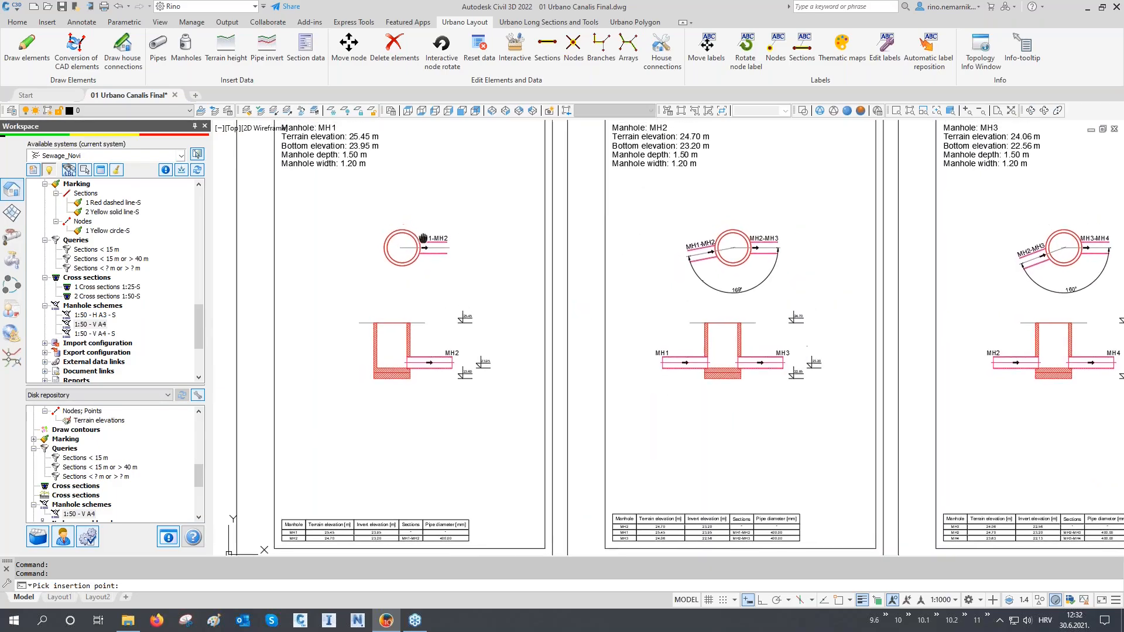
scroll(457, 242, down, 1)
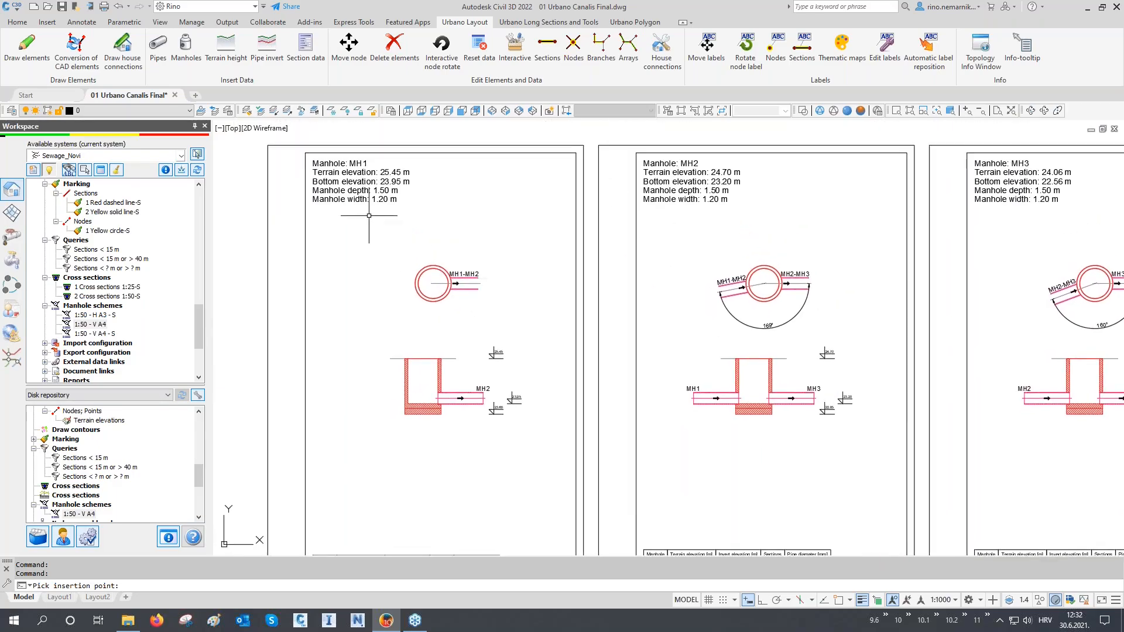
scroll(337, 167, up, 3)
scroll(586, 395, up, 2)
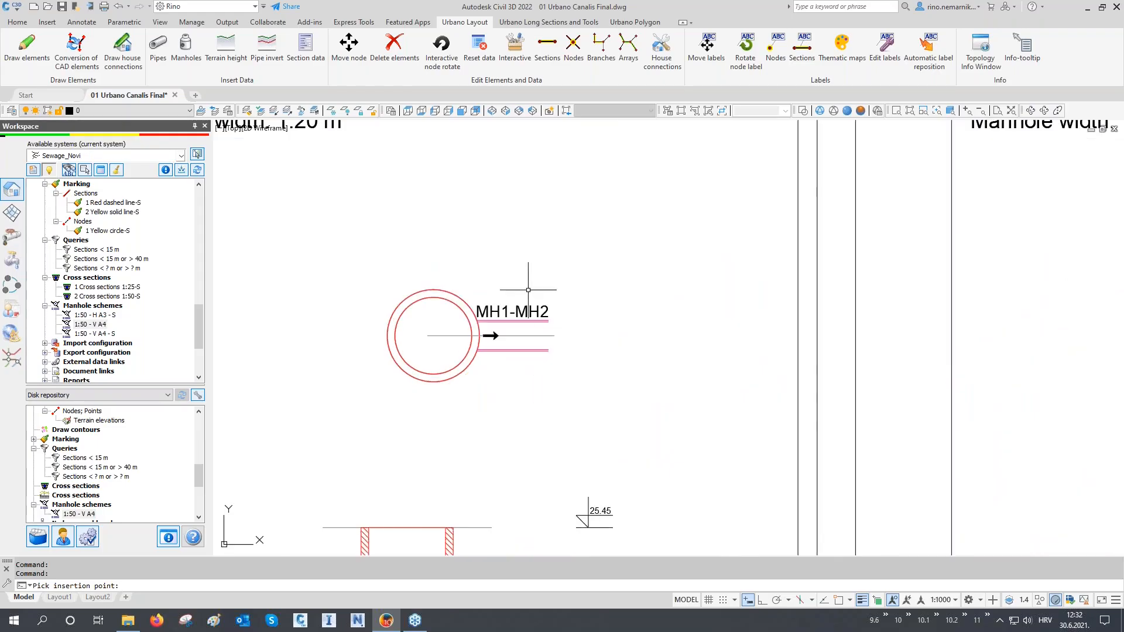
scroll(434, 331, down, 2)
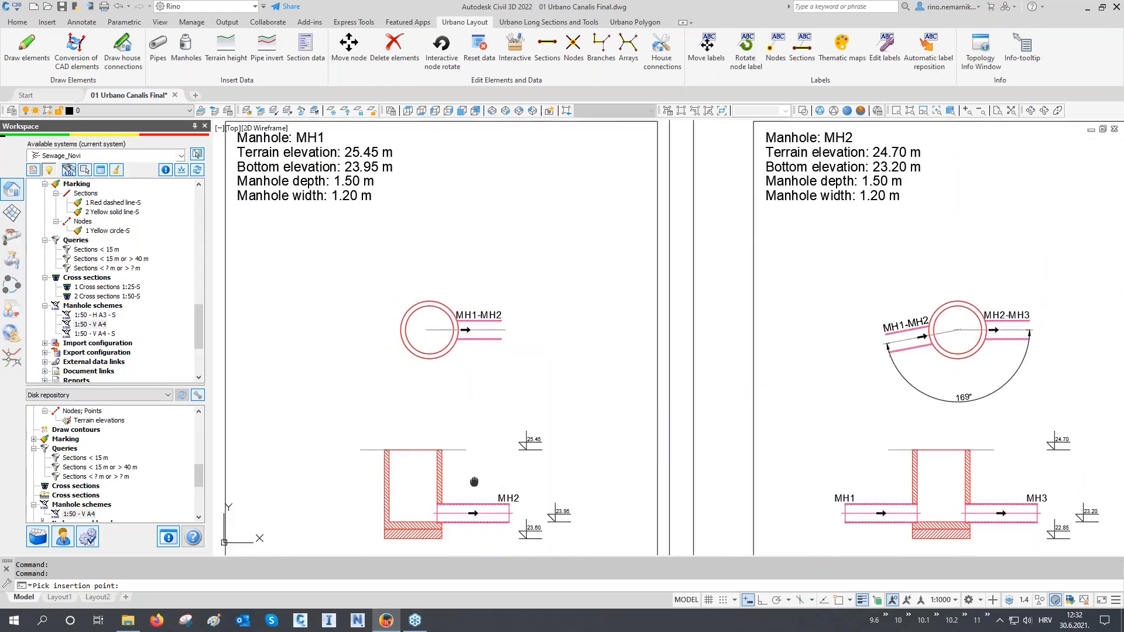
middle_drag(463, 444, 458, 381)
scroll(386, 464, down, 2)
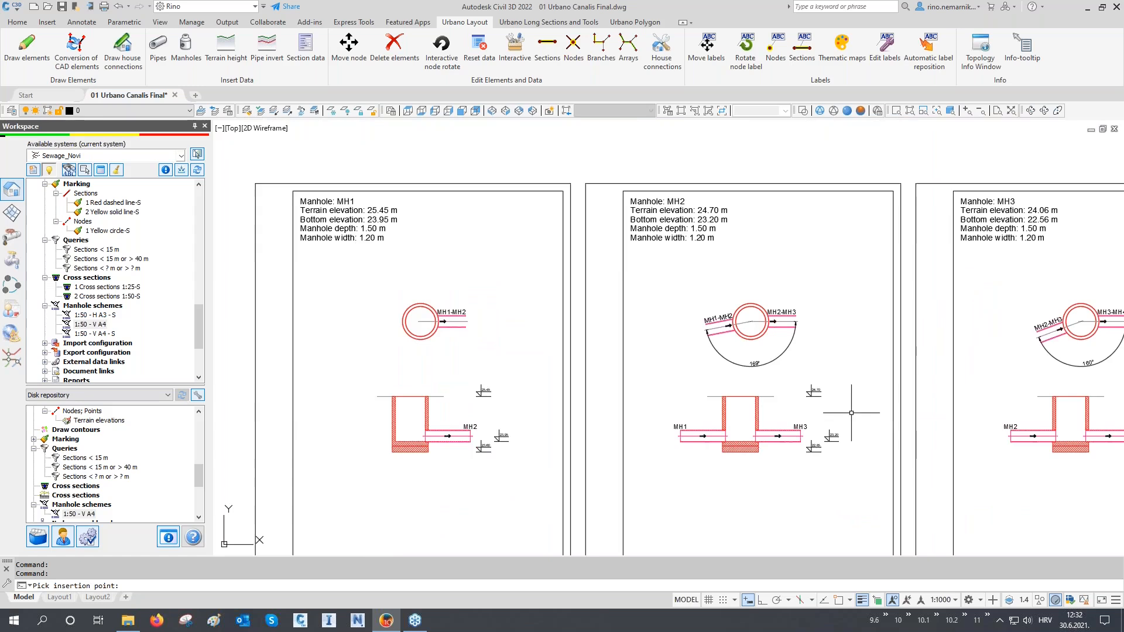
scroll(848, 404, up, 2)
mouse_move(641, 351)
middle_down()
mouse_move(617, 390)
mouse_move(627, 434)
middle_up()
right_click(94, 324)
click(125, 346)
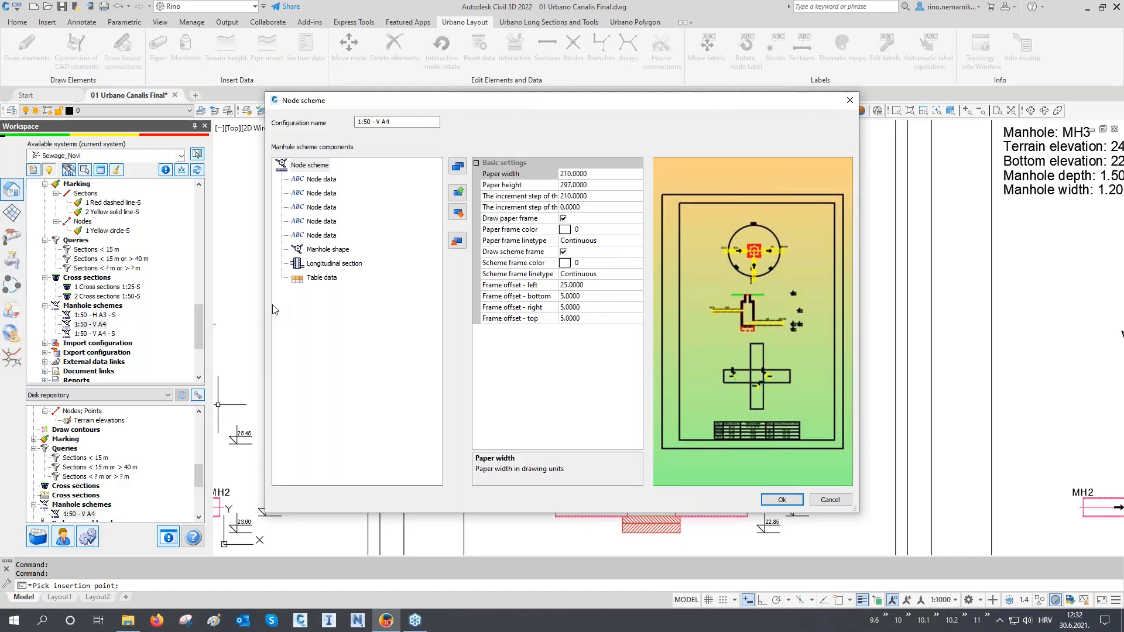
click(331, 191)
click(323, 208)
click(322, 221)
click(322, 236)
click(325, 249)
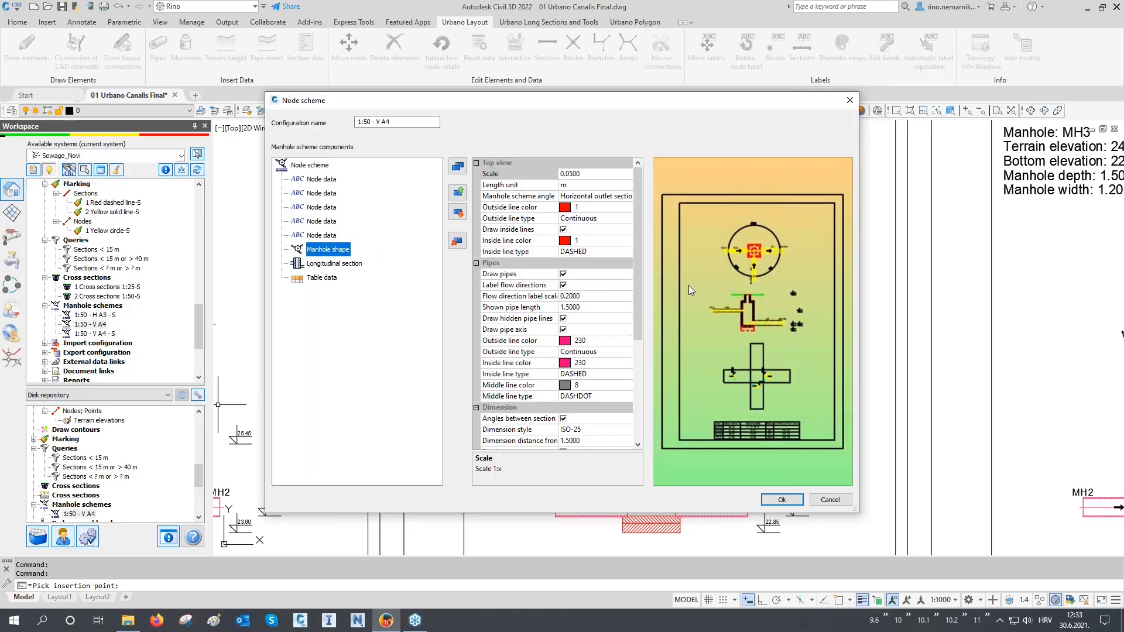
click(359, 264)
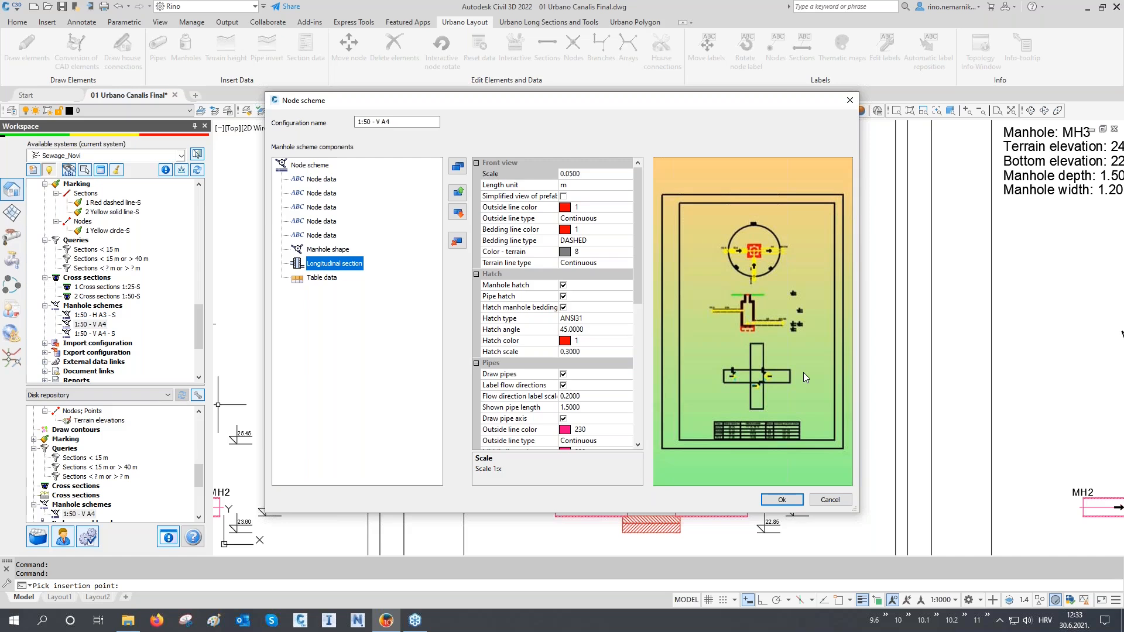
click(325, 284)
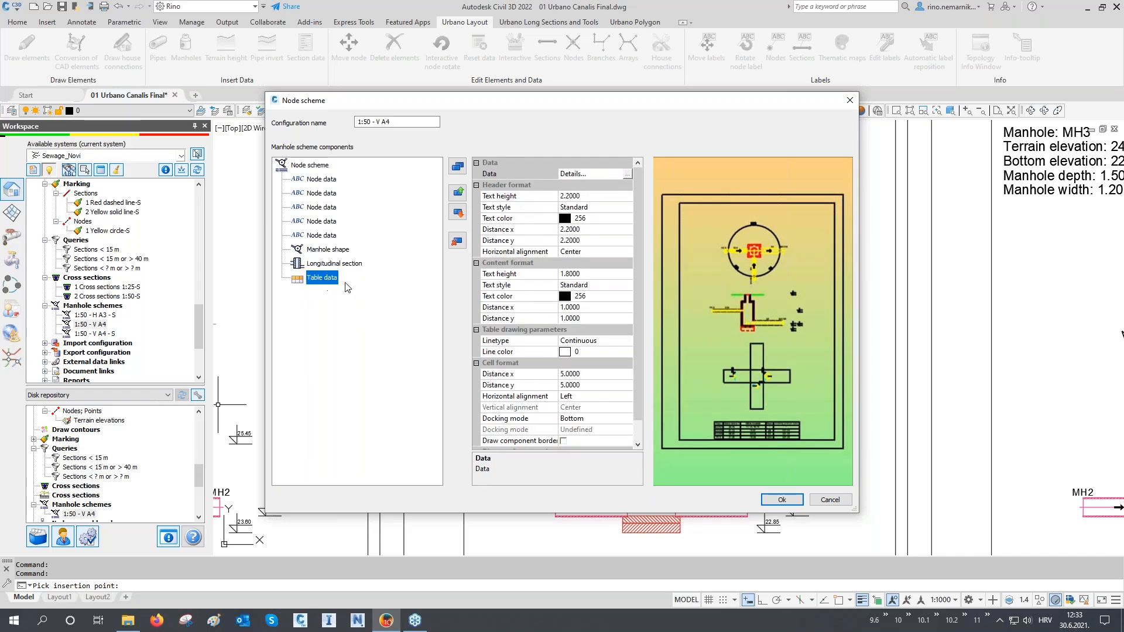
click(779, 504)
middle_drag(702, 347, 693, 267)
middle_drag(687, 480, 678, 341)
middle_drag(666, 501, 663, 418)
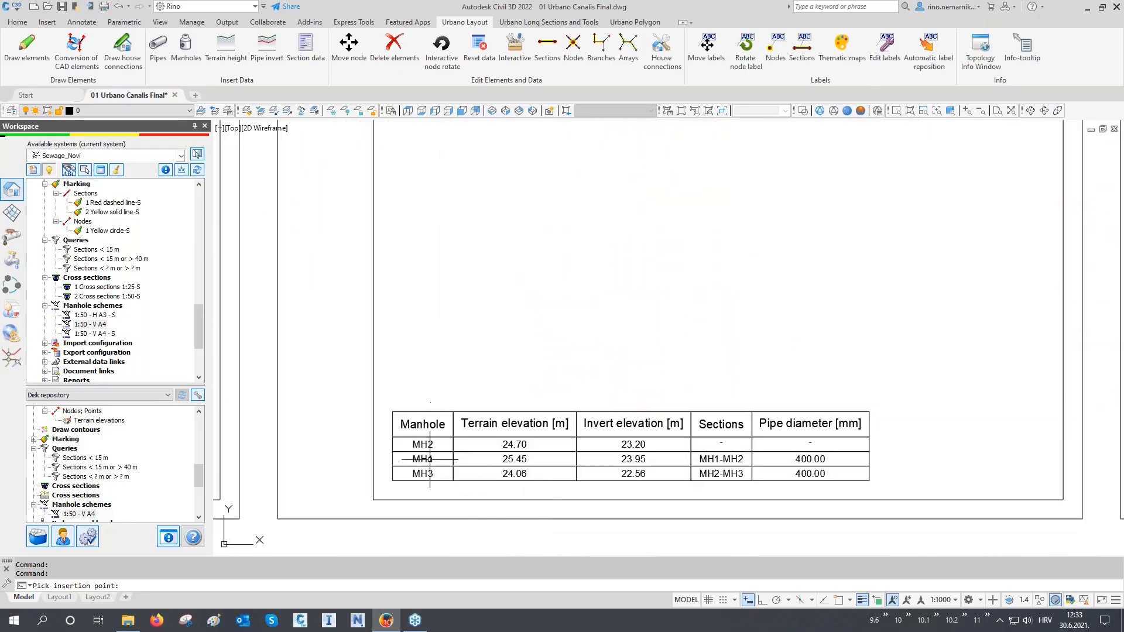
scroll(460, 511, down, 2)
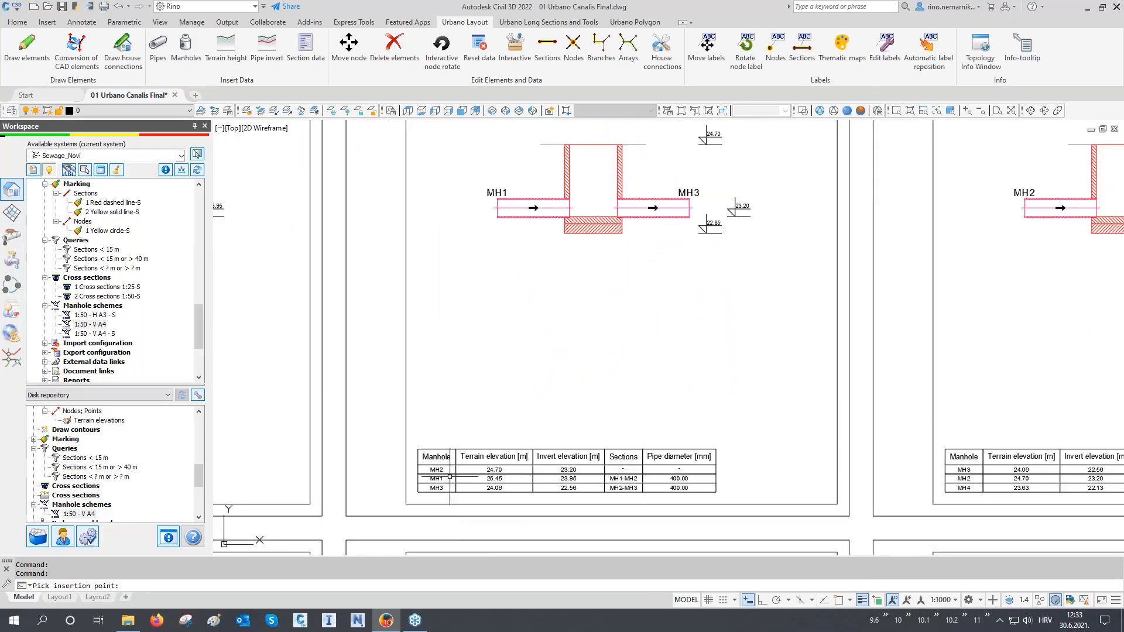
scroll(451, 469, up, 2)
scroll(591, 363, down, 2)
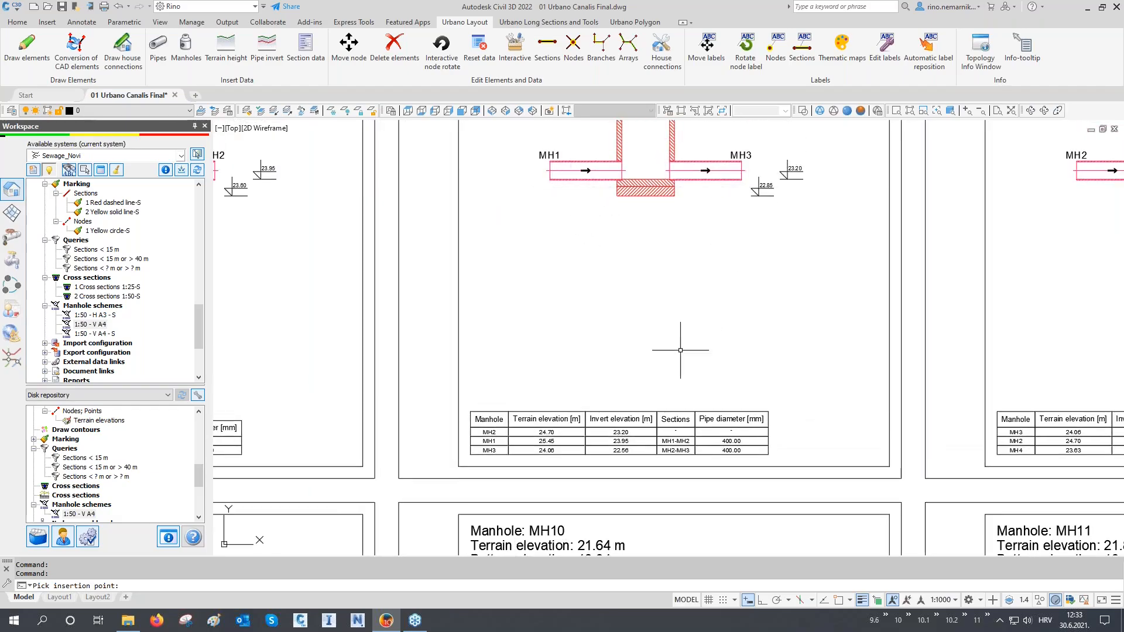
scroll(641, 460, up, 2)
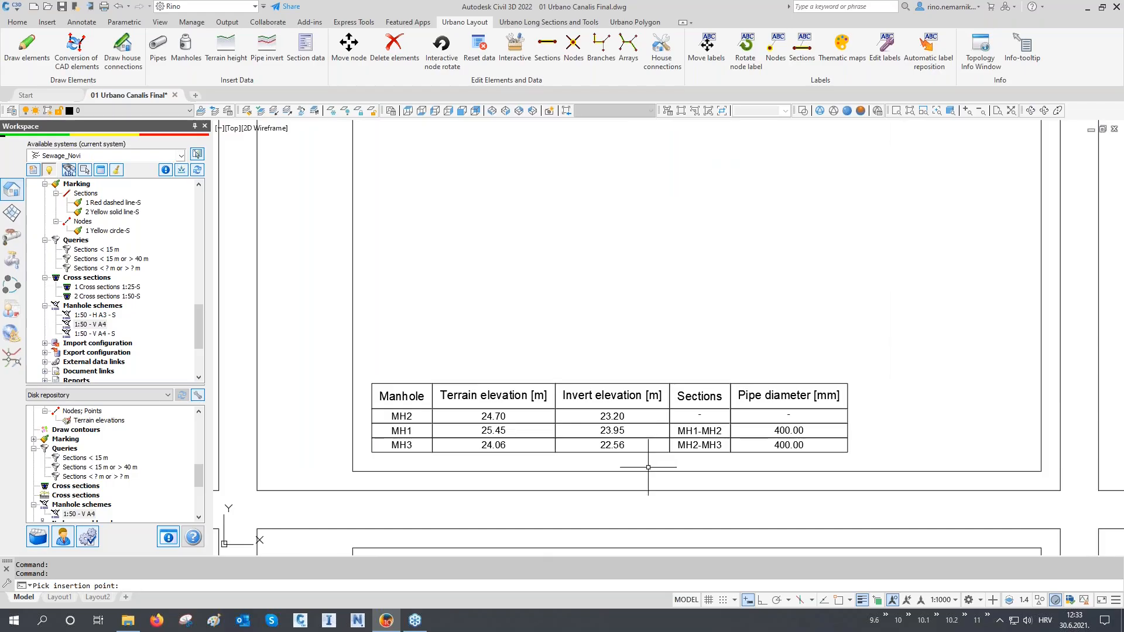
scroll(744, 476, up, 2)
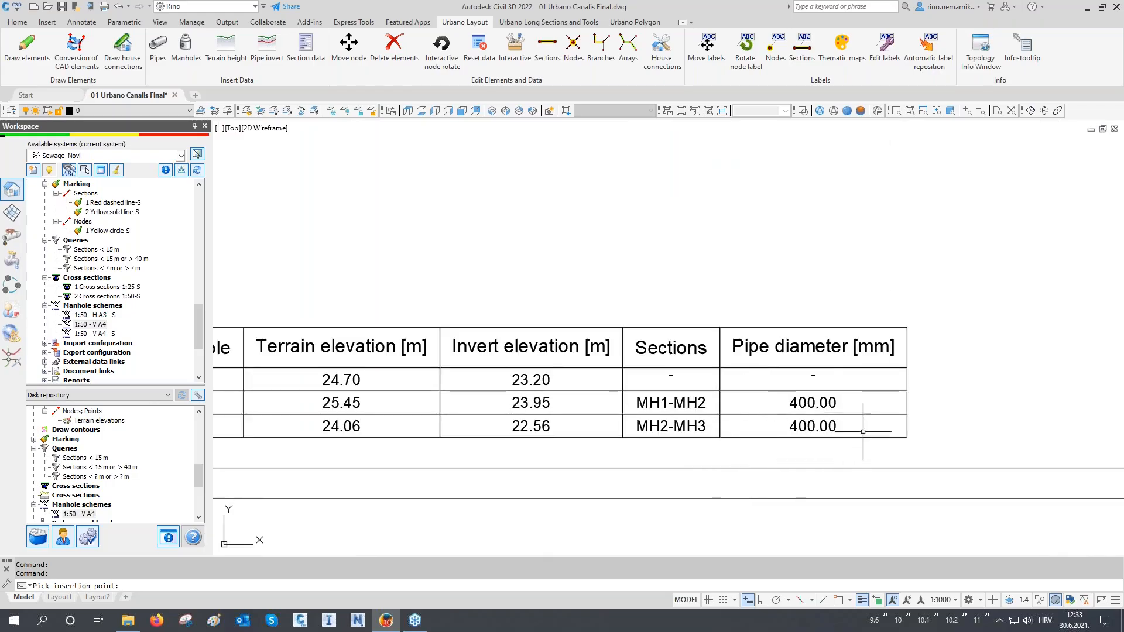
scroll(754, 429, down, 2)
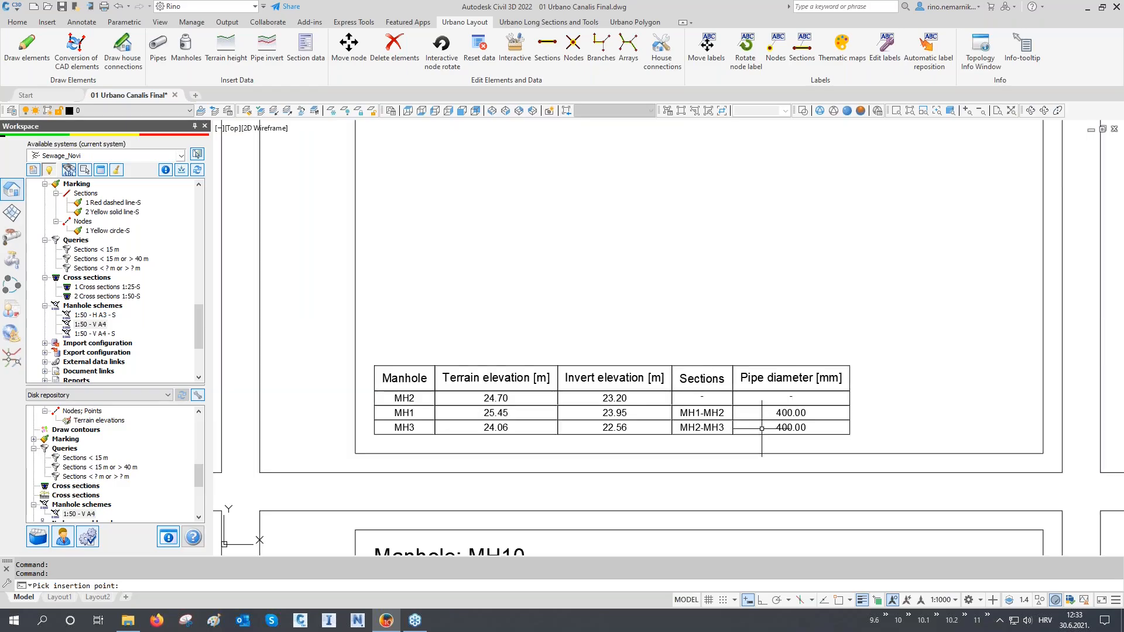
scroll(754, 448, down, 3)
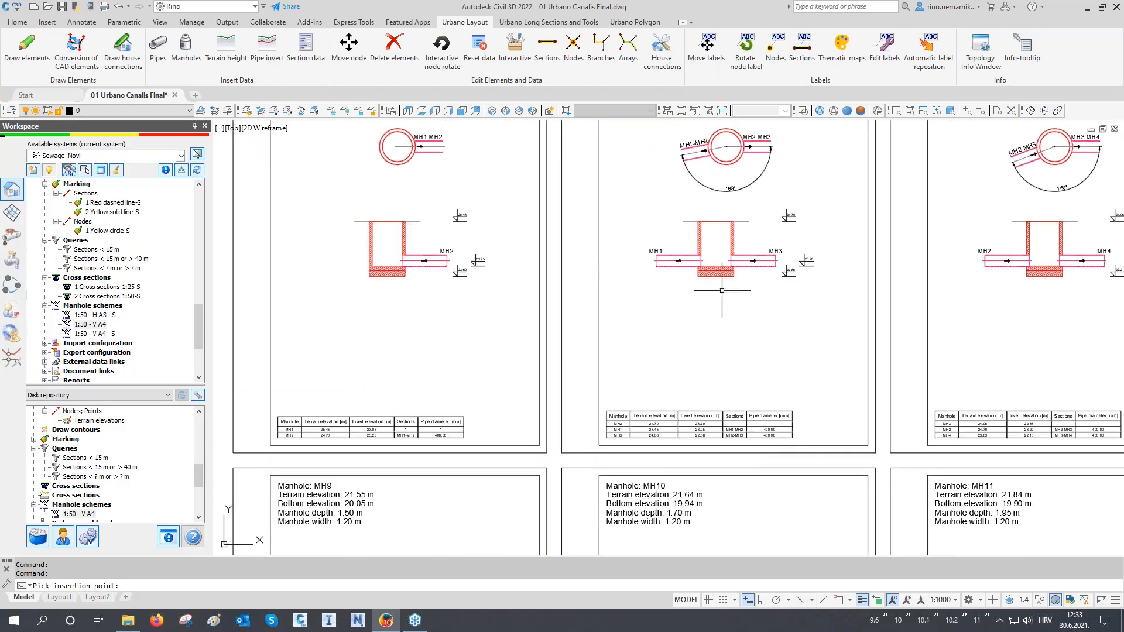
middle_drag(748, 275, 708, 334)
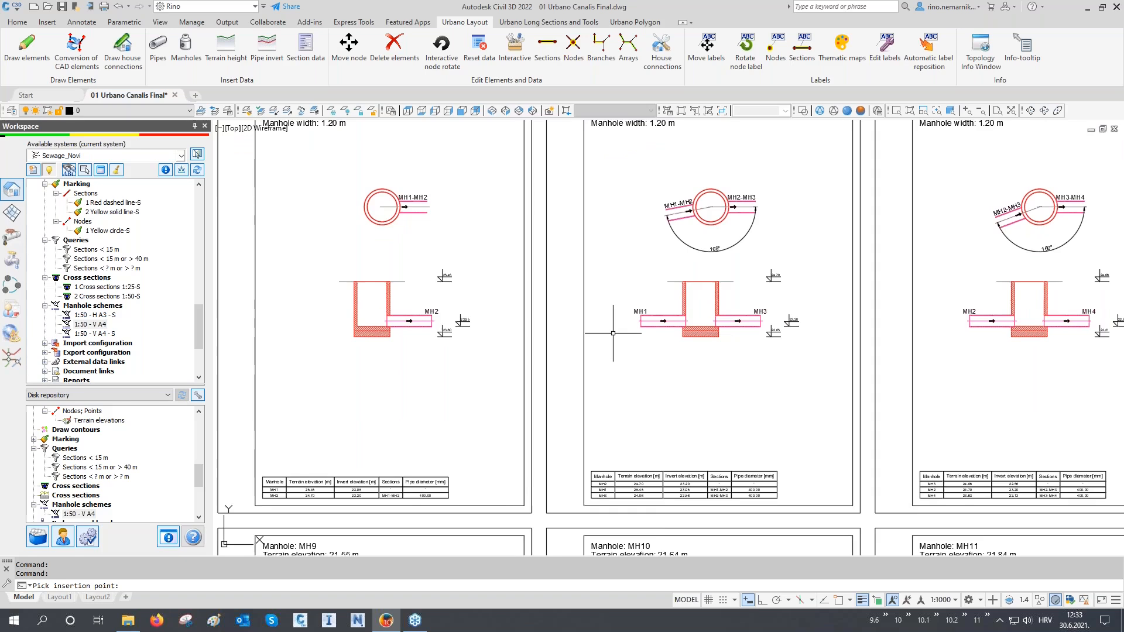
scroll(613, 334, down, 12)
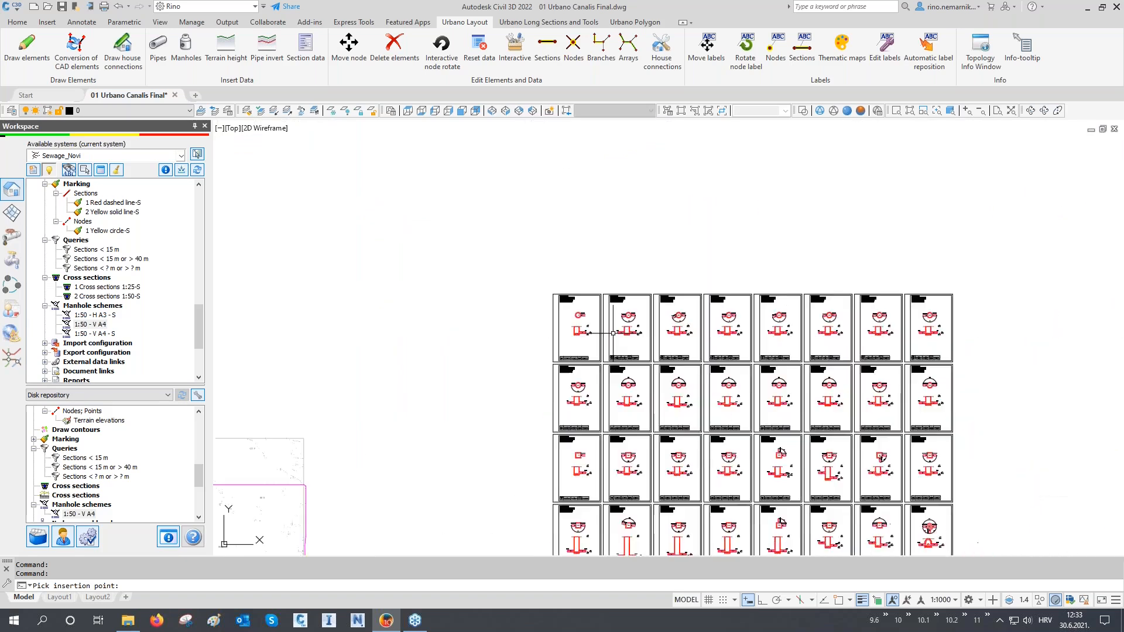
scroll(524, 409, up, 5)
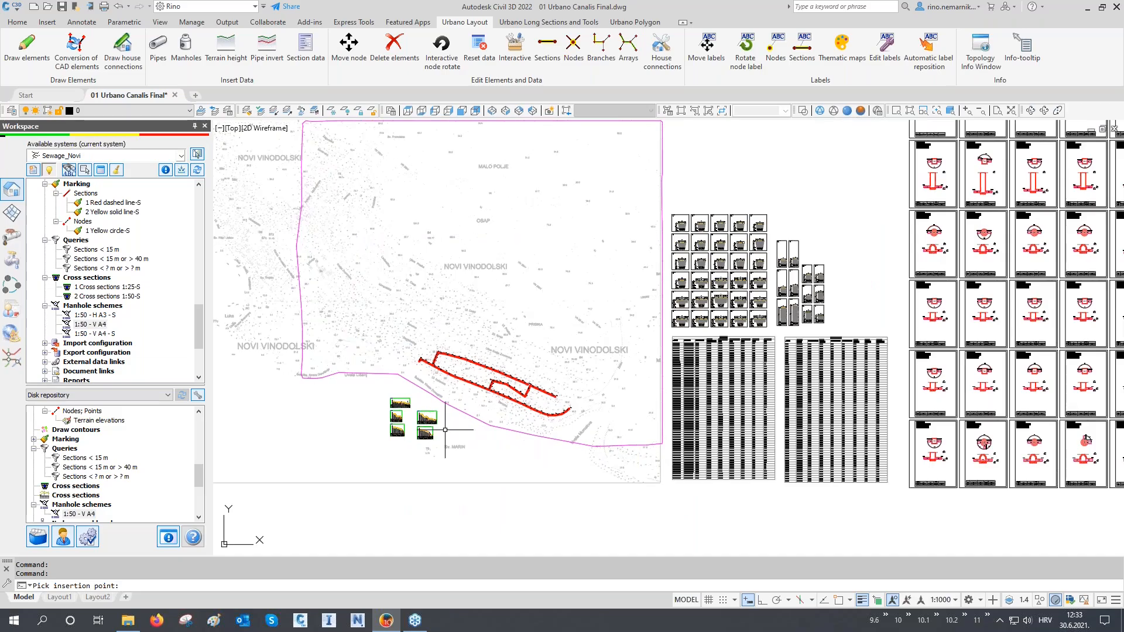
middle_drag(445, 430, 368, 478)
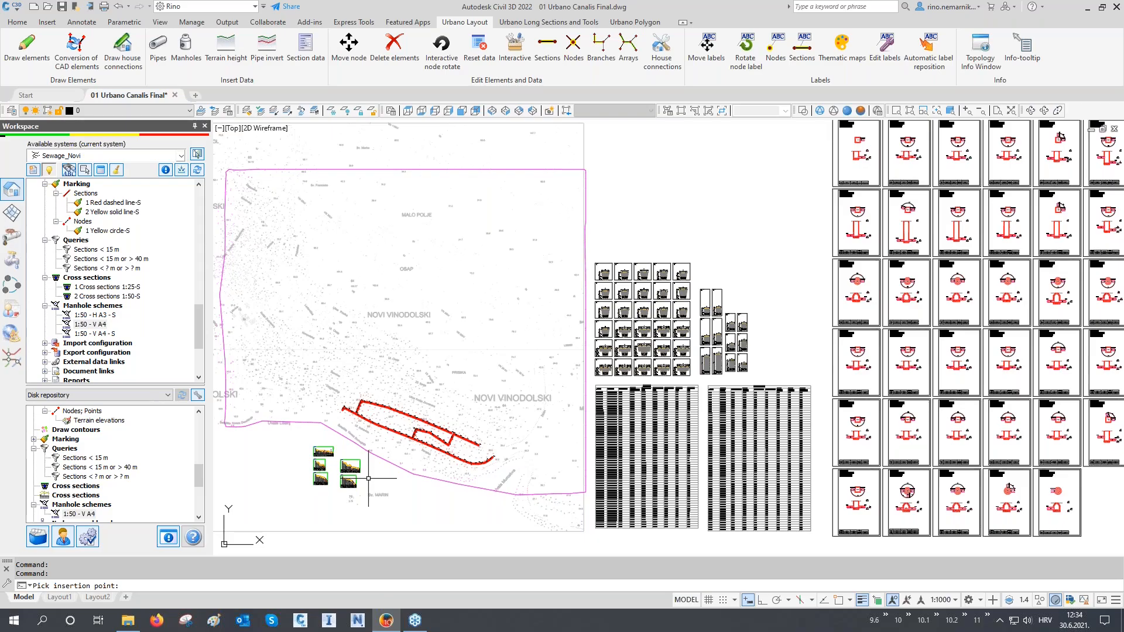
middle_drag(368, 478, 315, 499)
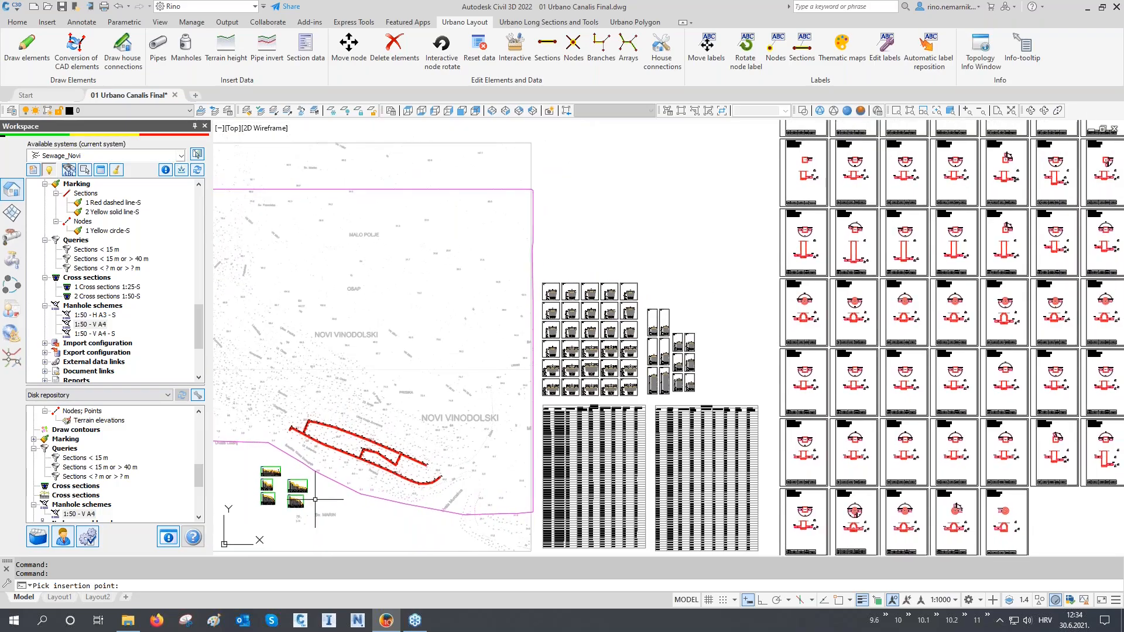
- Add a new current-drawing user data field named Year
click(62, 536)
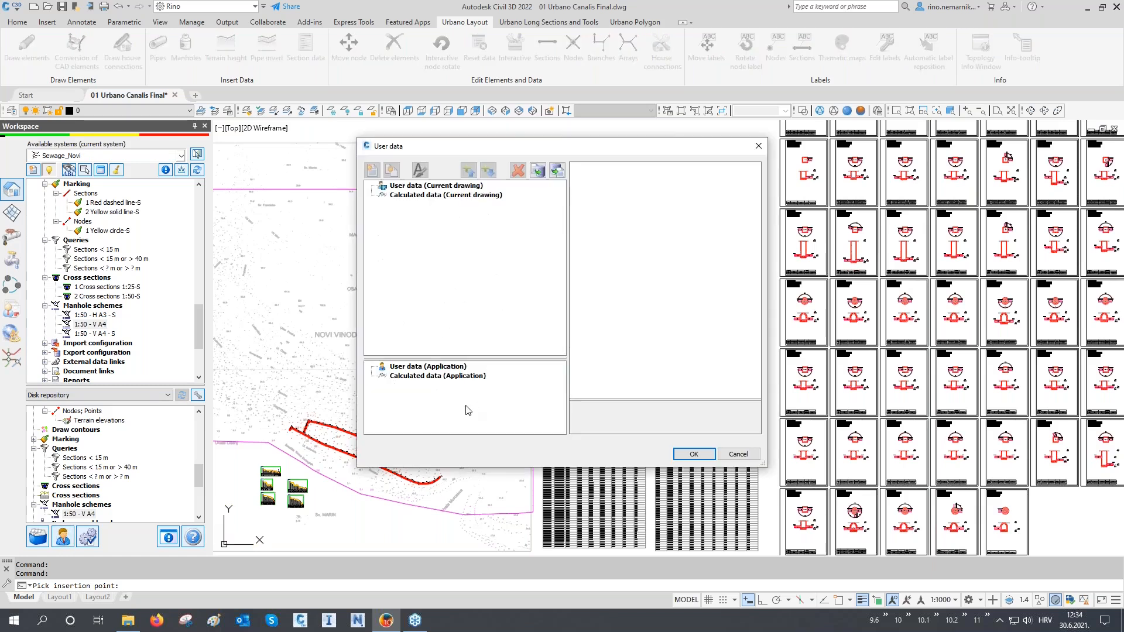
click(426, 187)
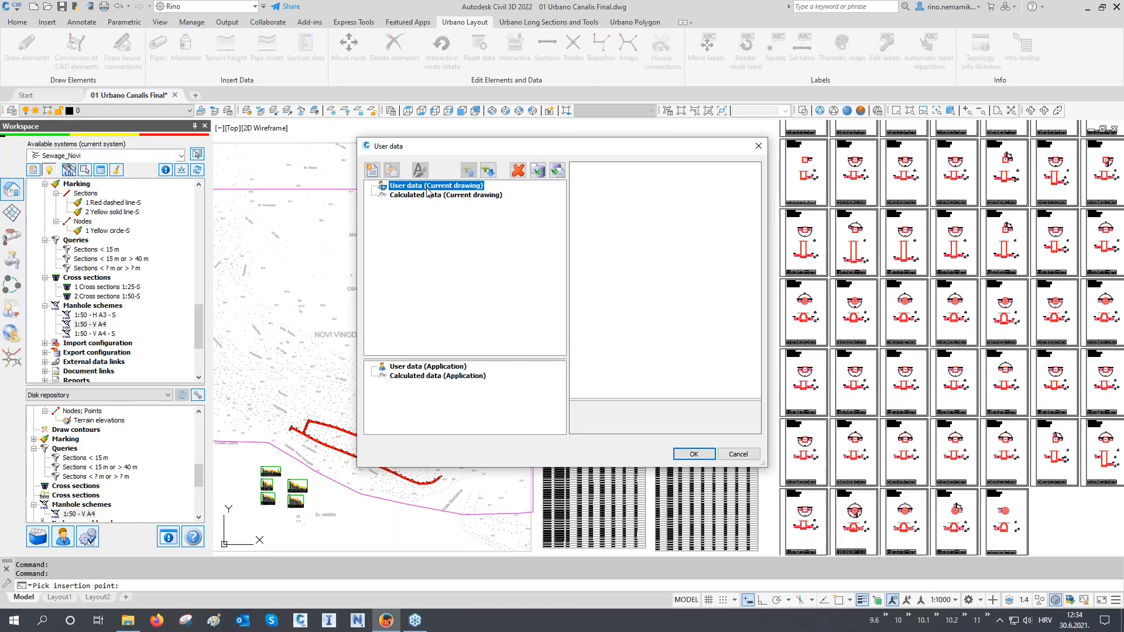
click(373, 171)
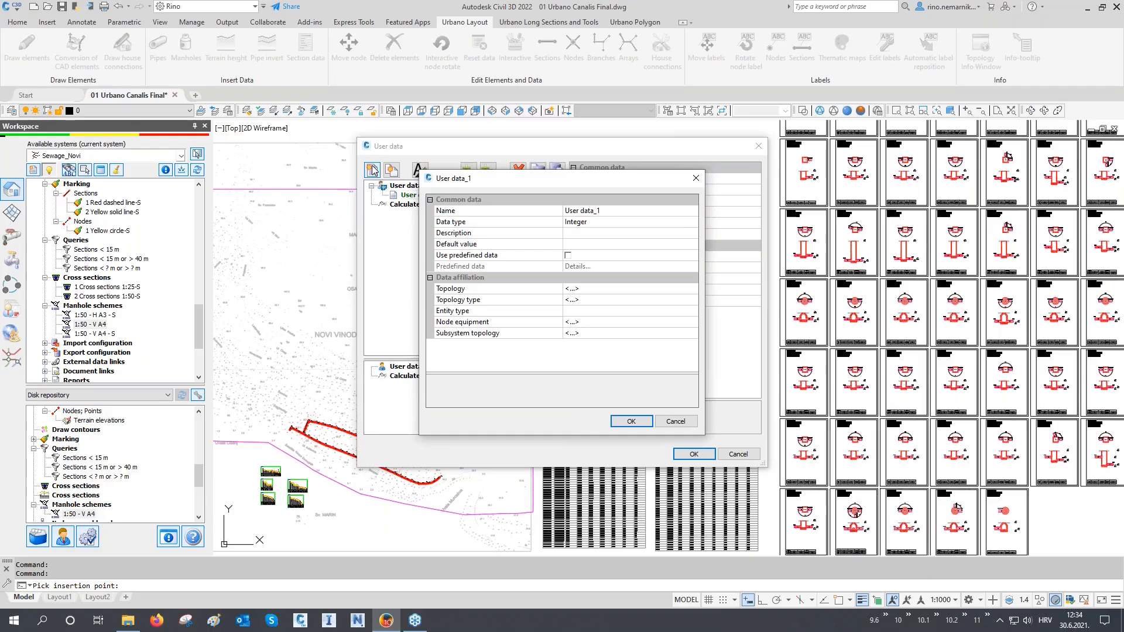
click(606, 212)
text(Year)
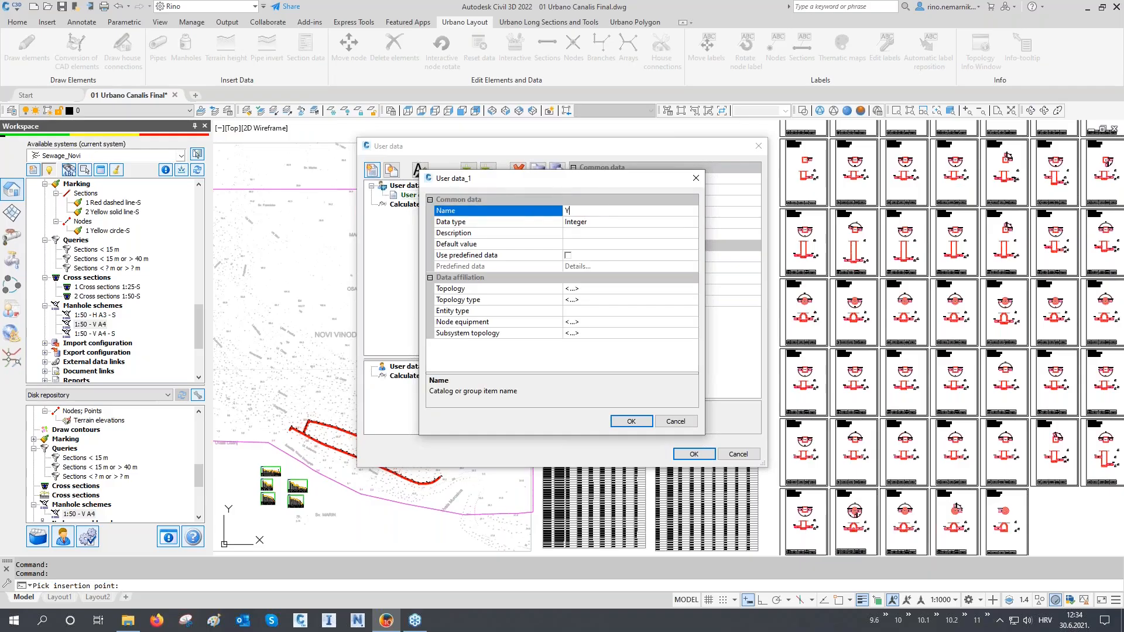
- Give Year the Integer type, description 'Year of construction' and default value 2021
click(592, 222)
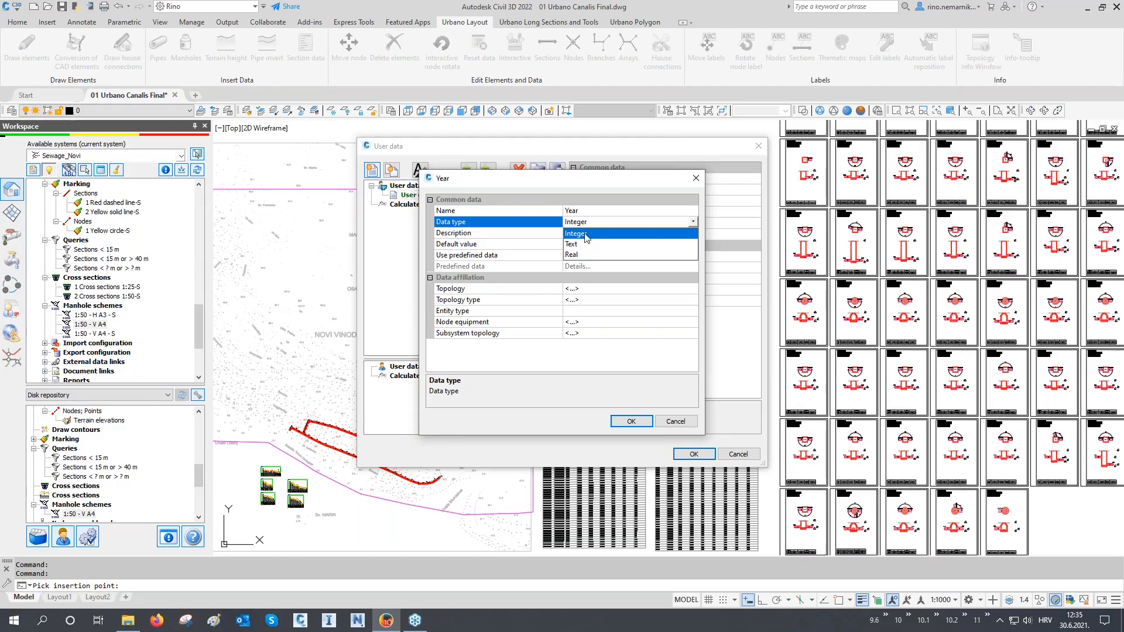
click(586, 237)
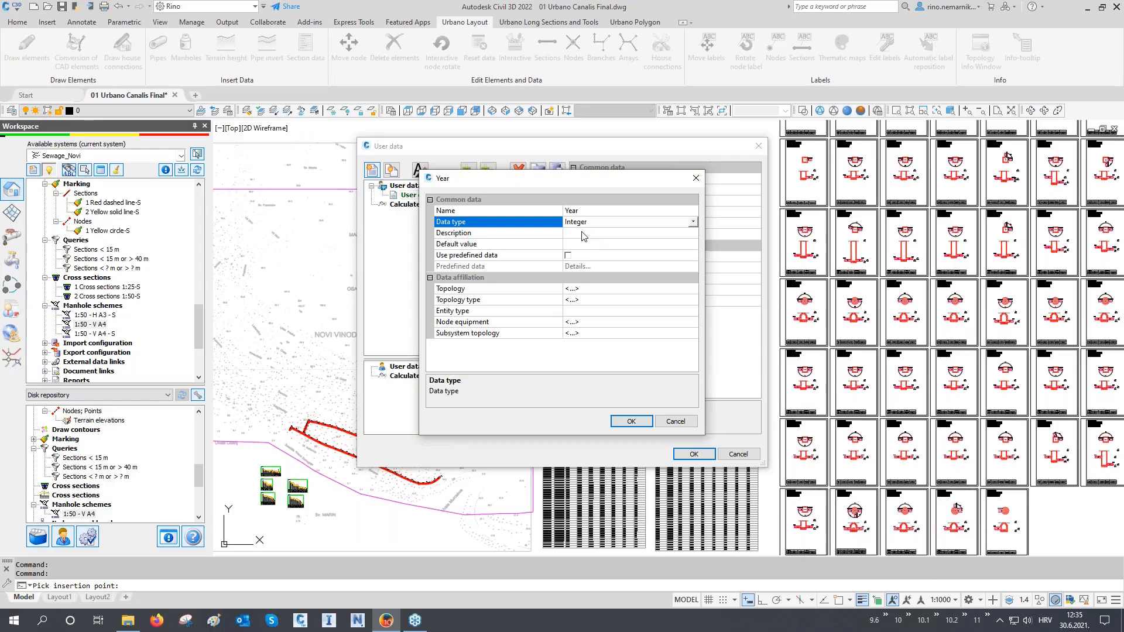
click(585, 234)
text(Year)
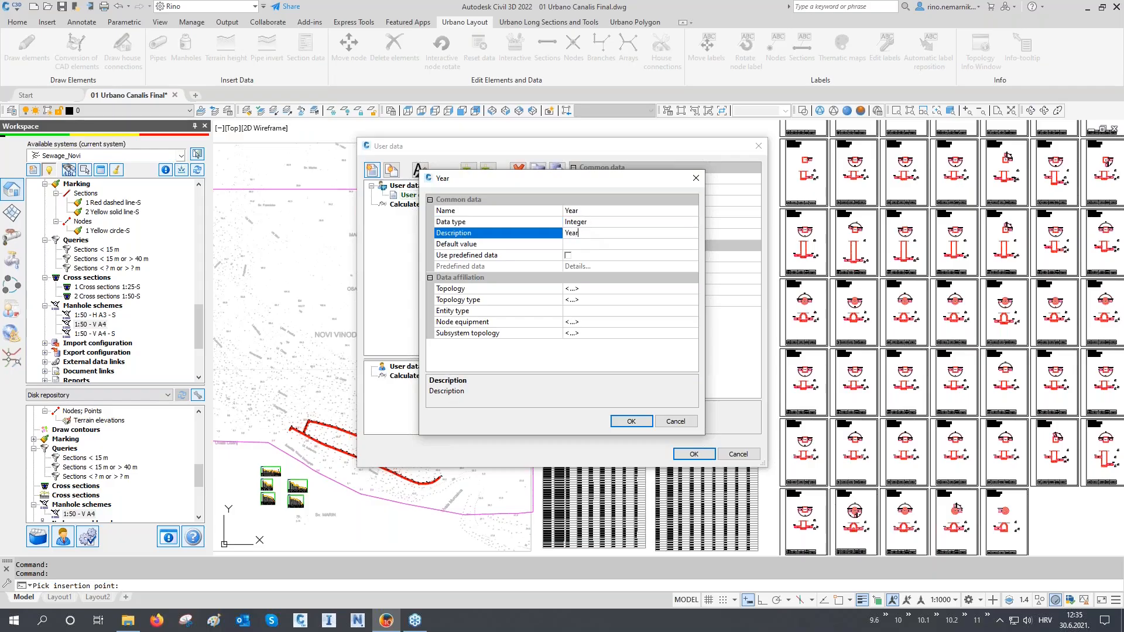
text( of construction)
click(593, 244)
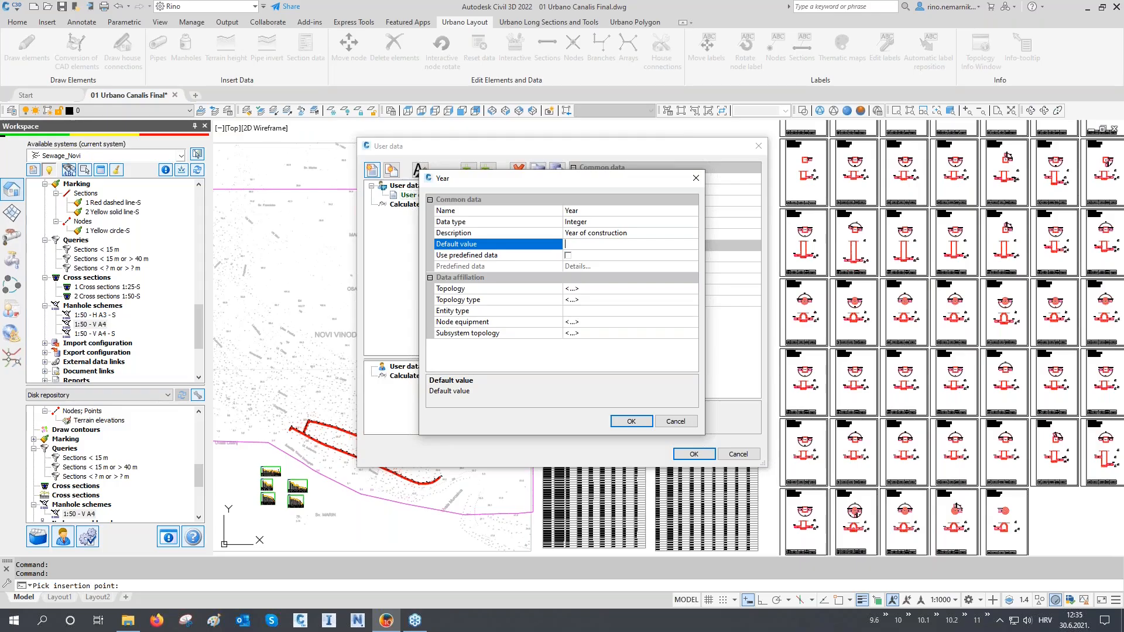
text(2021)
click(535, 257)
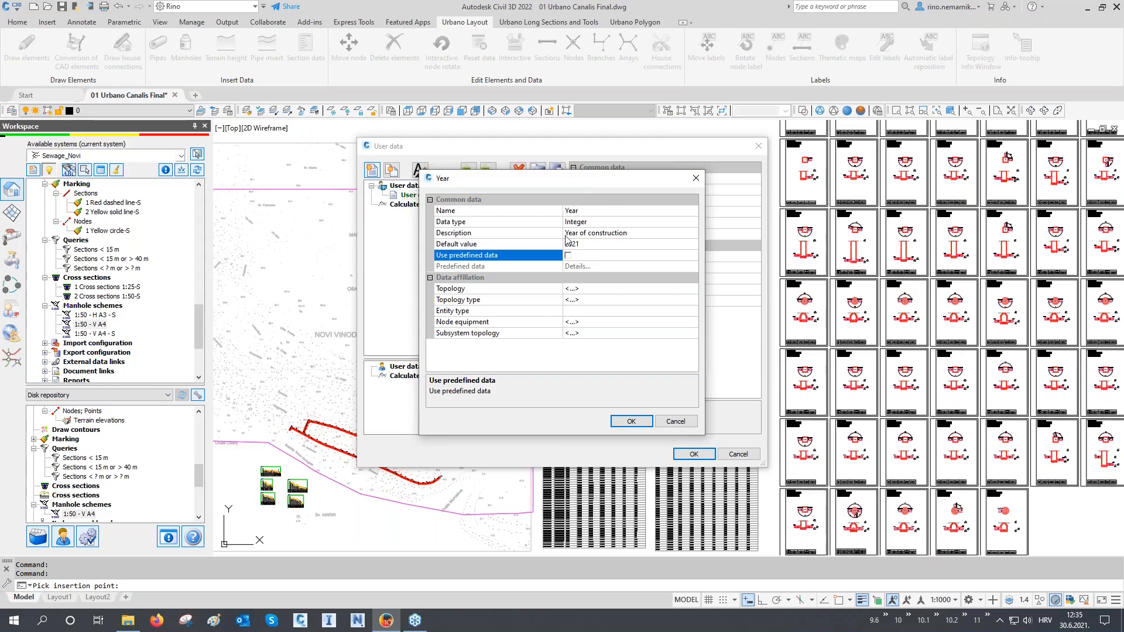
- Assign Year to Line-net topology with topology and entity types blank, save it, and add another field
click(588, 288)
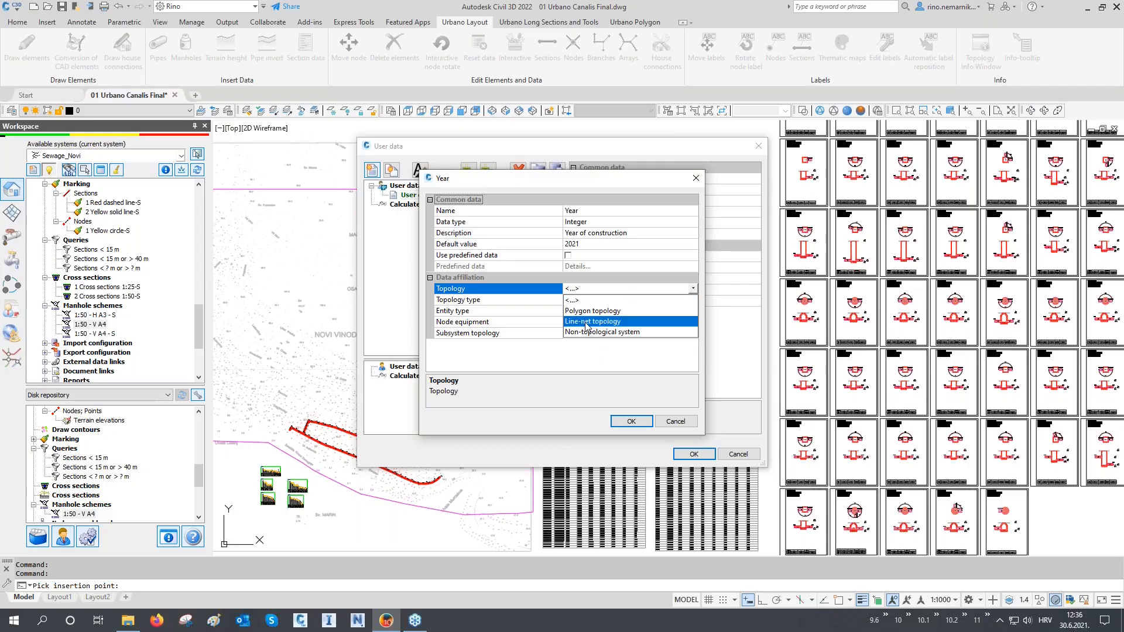
click(588, 321)
click(585, 301)
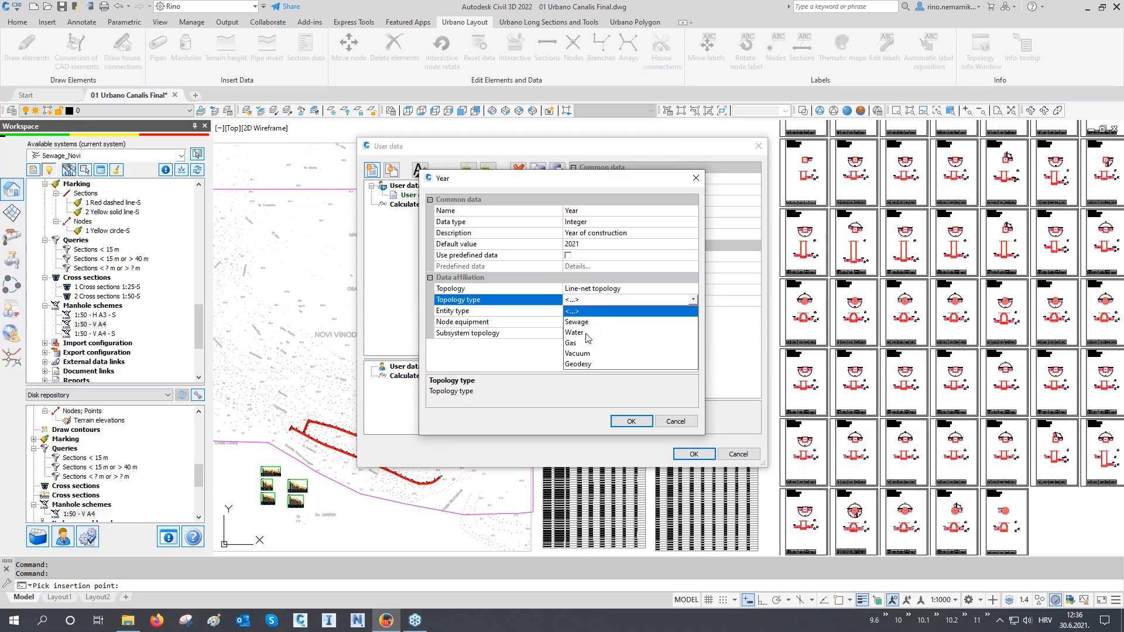
click(587, 305)
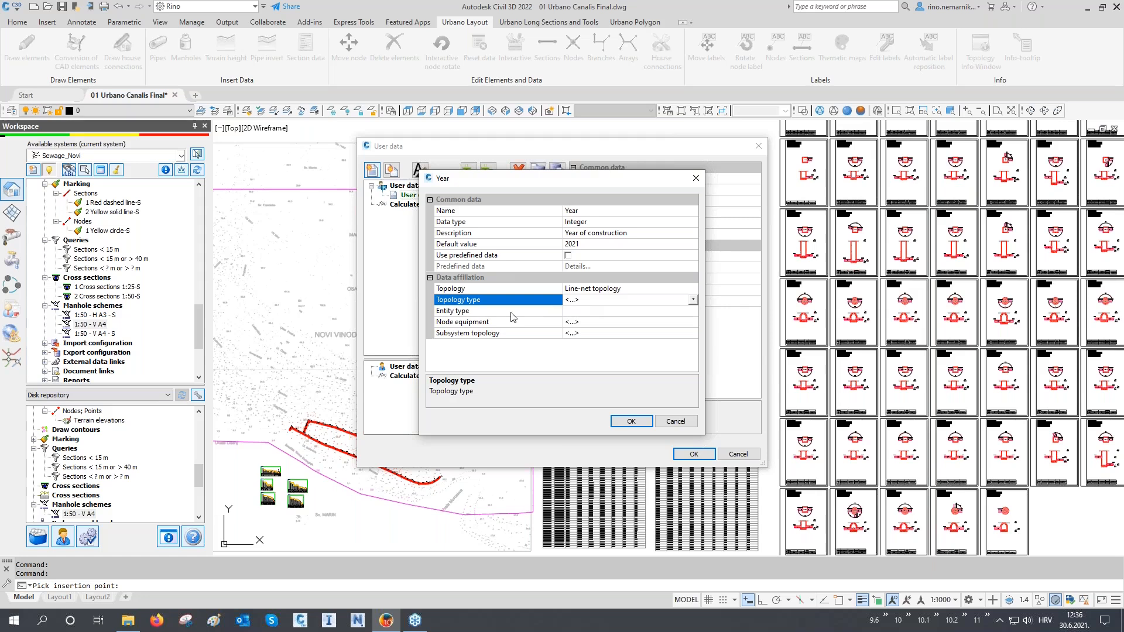
click(578, 317)
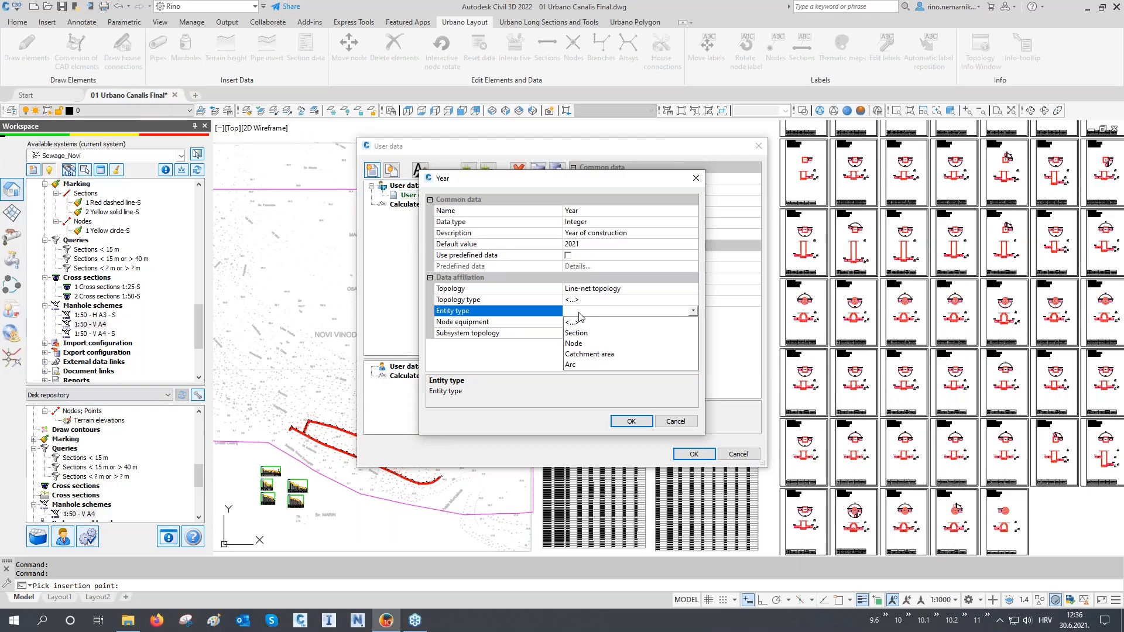
click(578, 314)
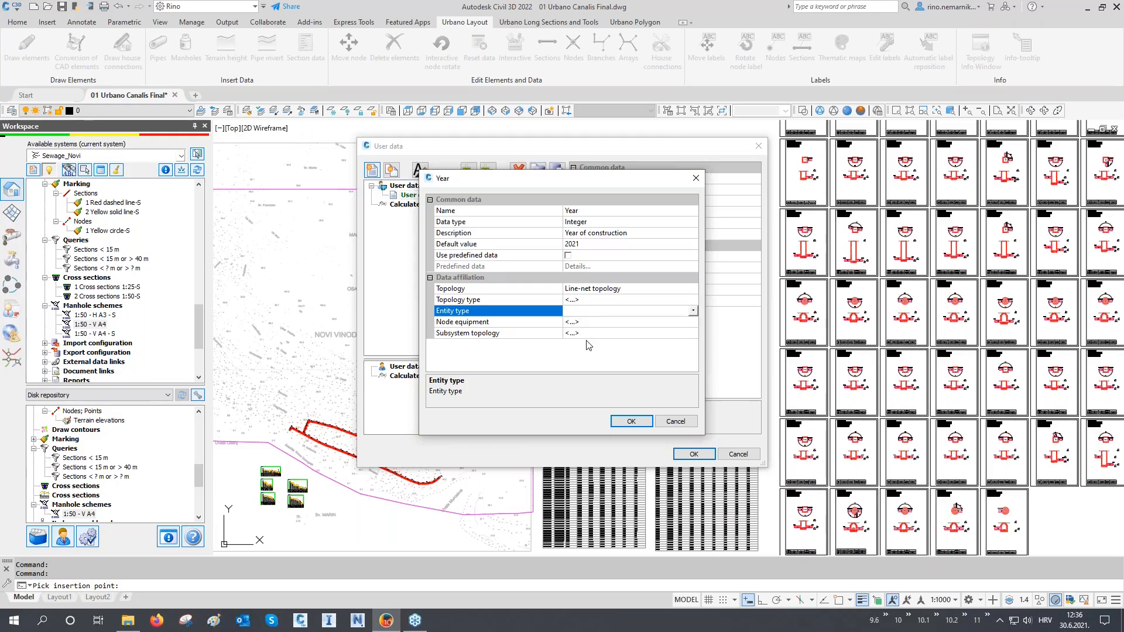
click(622, 422)
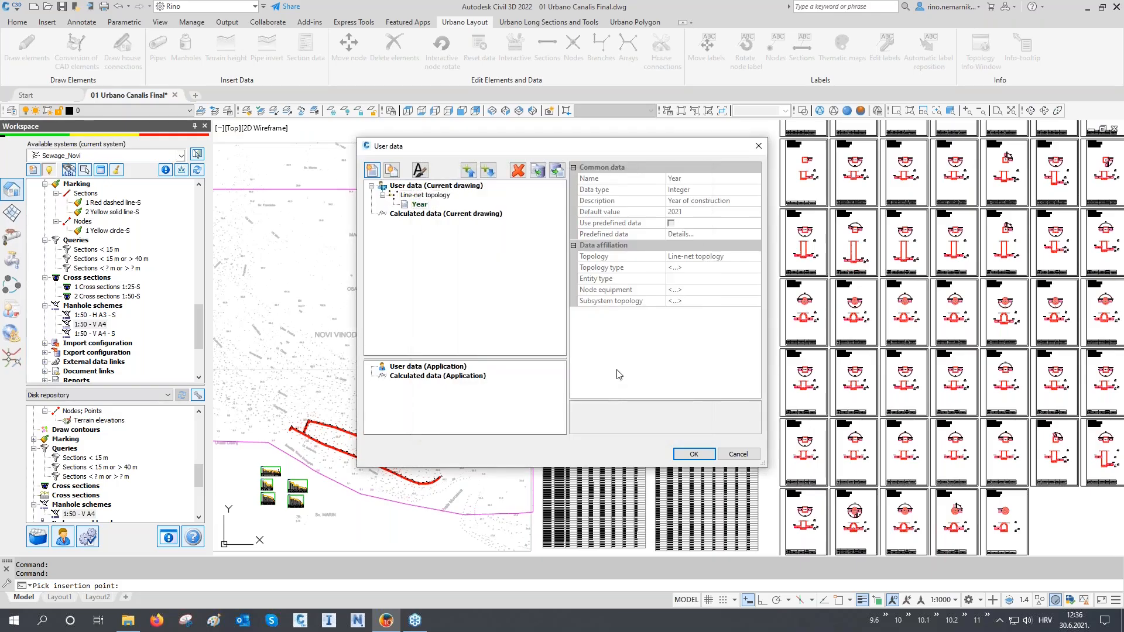
click(374, 176)
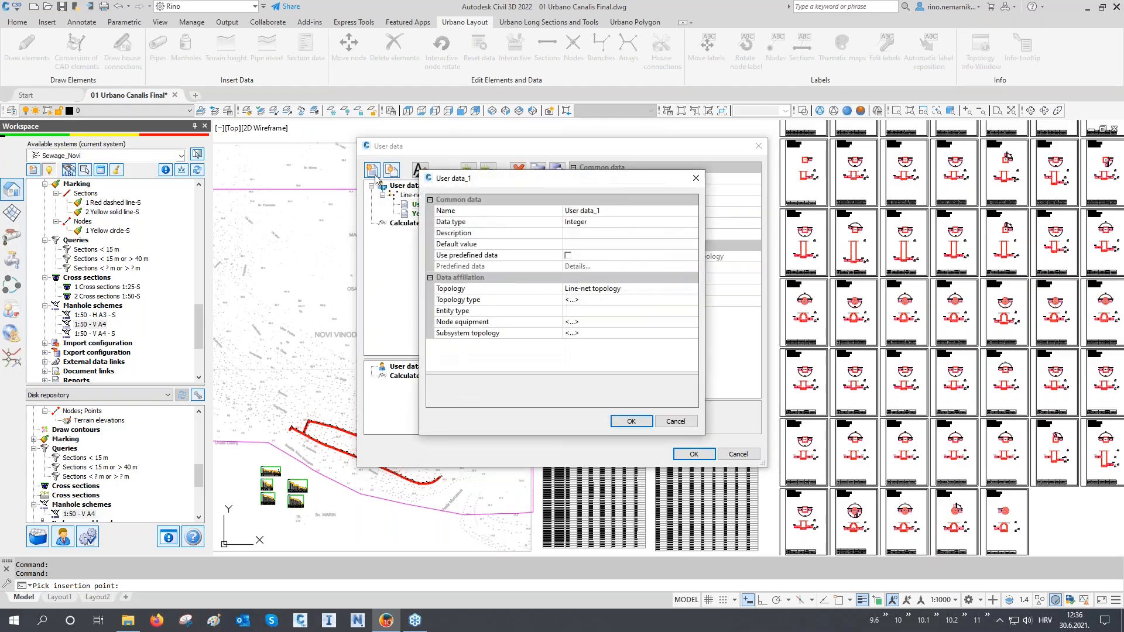
- Name the field Pipe status, type Text, description 'Condition of the pipe', default Excellent
click(543, 212)
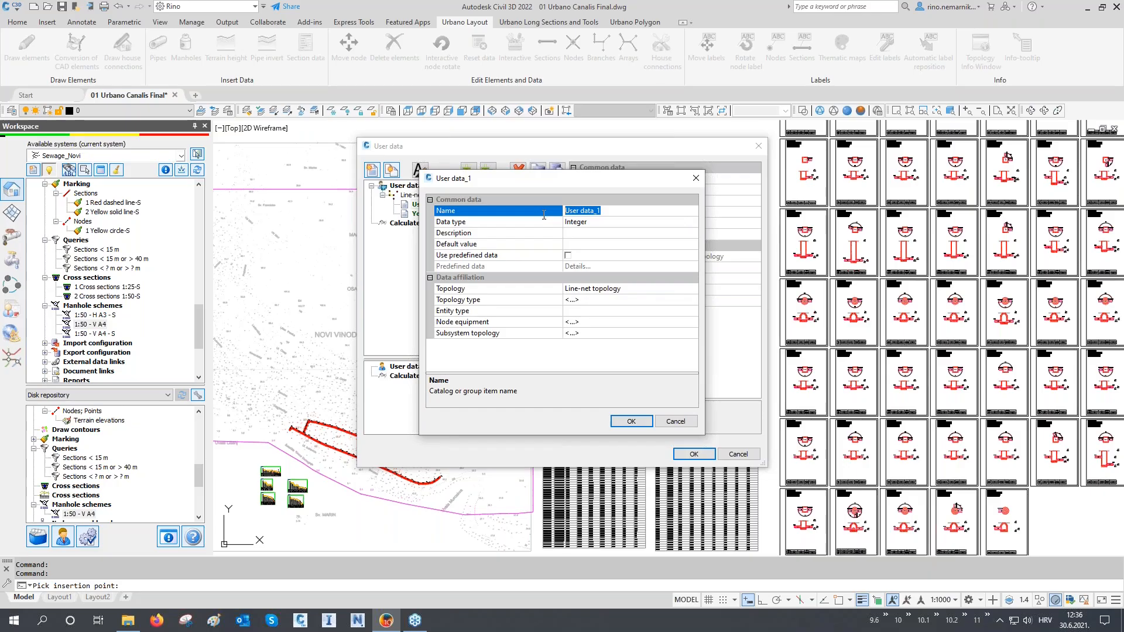
text(Pipe status)
click(596, 223)
click(584, 244)
click(585, 233)
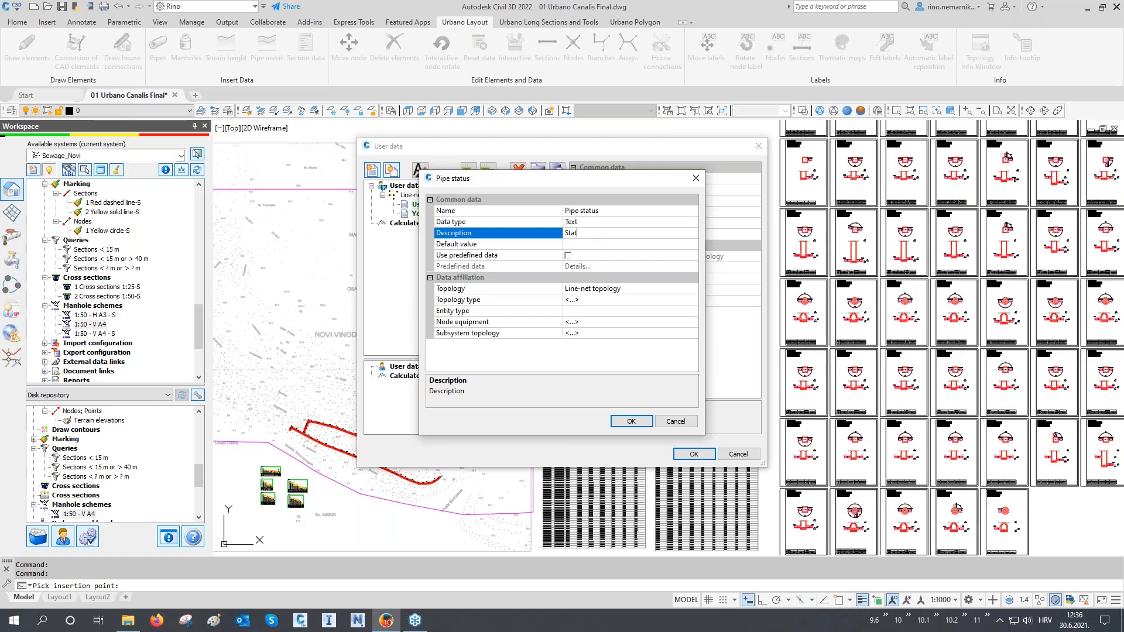
key(BackSpace)
key(BackSpace)
key(BackSpace)
key(BackSpace)
key(BackSpace)
key(BackSpace)
text(Con)
click(573, 245)
text(Excellemn)
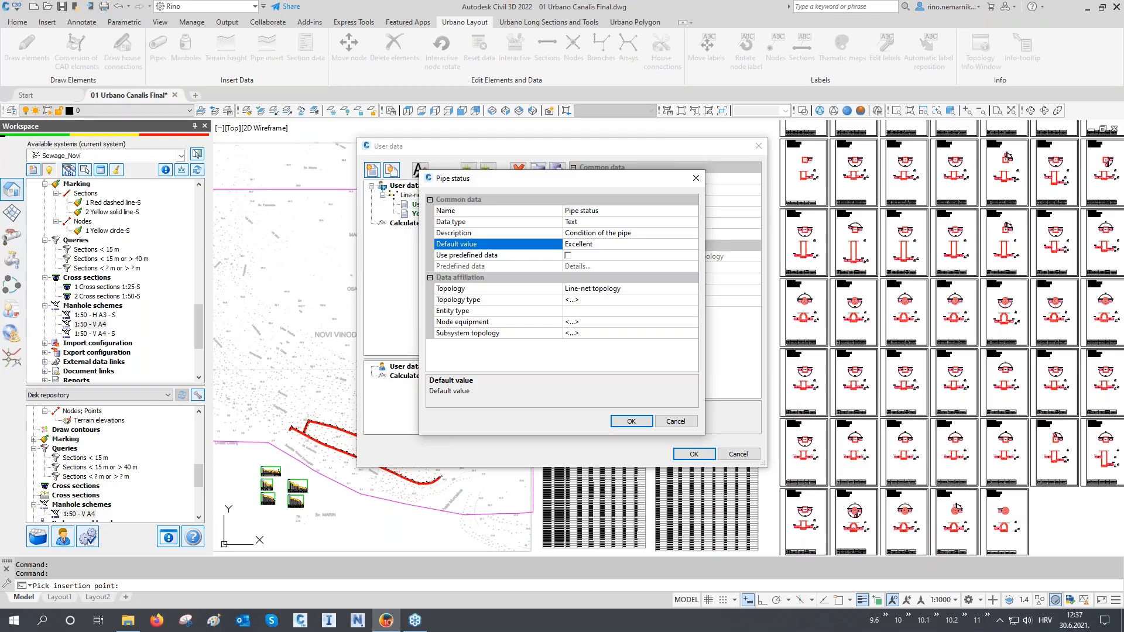
click(471, 262)
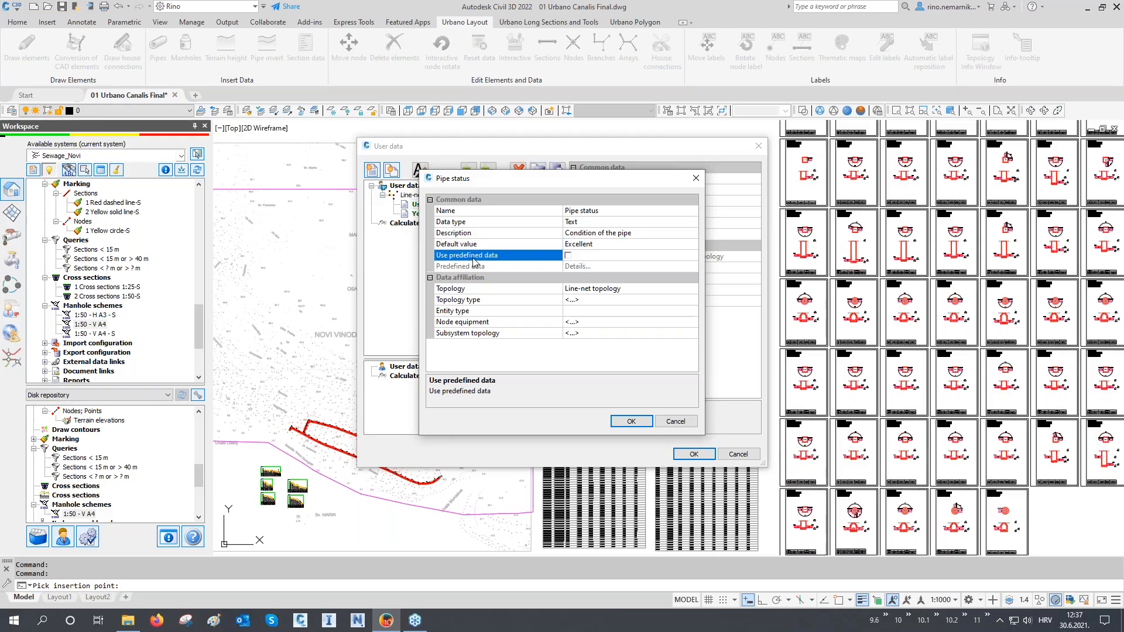
- Enable predefined data for Pipe status and open its predefined values list
click(568, 257)
click(600, 269)
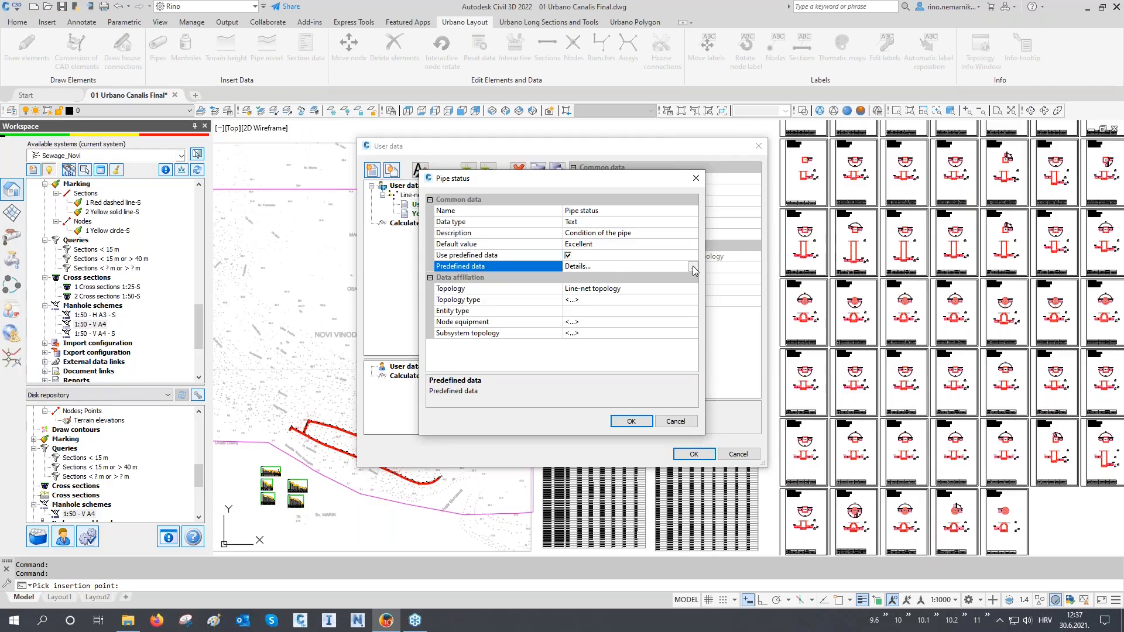
click(693, 266)
drag(558, 217, 589, 285)
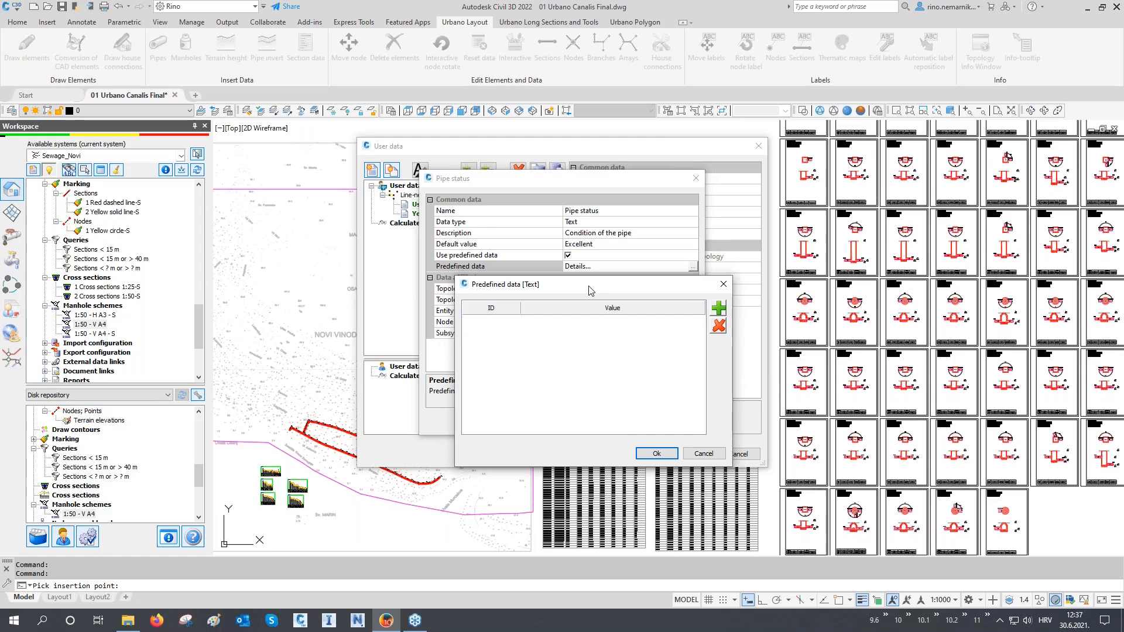
- Add four more value rows and enter Excellent and Very good as the first Pipe status values
click(718, 309)
click(718, 308)
click(718, 309)
click(718, 309)
click(719, 309)
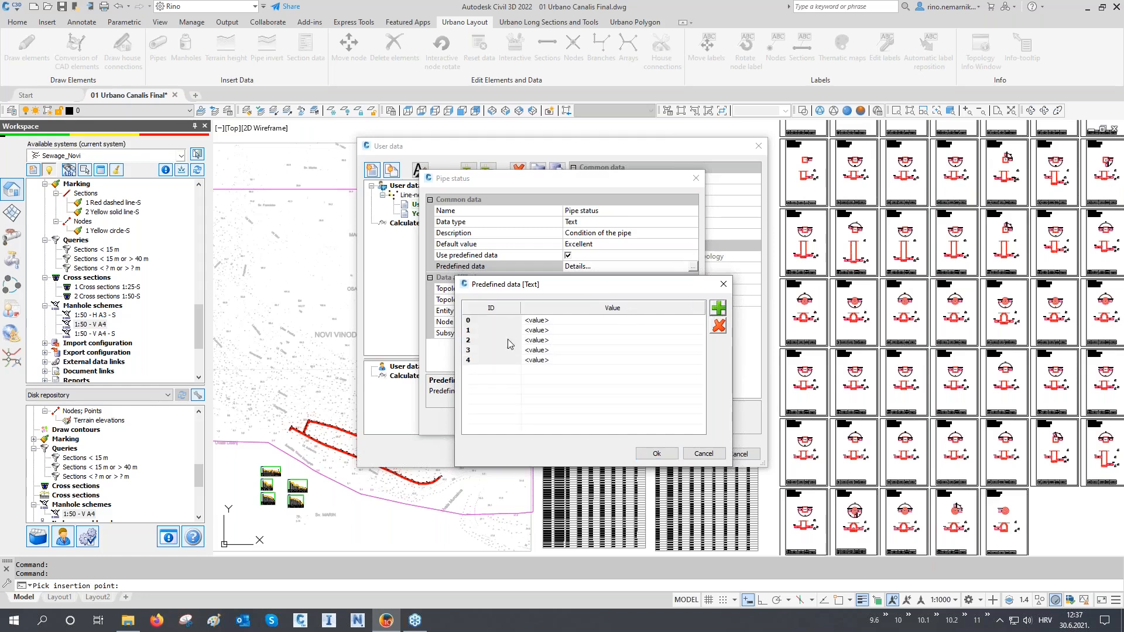
double_click(539, 320)
text(Excellent)
key(Tab)
text(V)
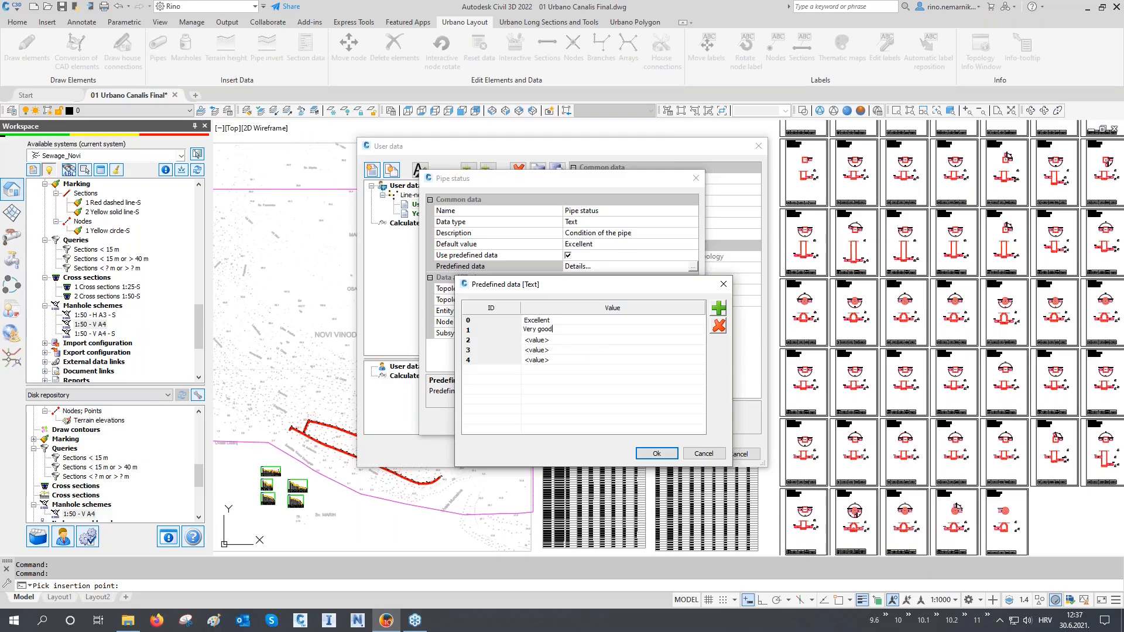
key(Tab)
- Fill the remaining rows with Good, Bad and Needs replacement, and accept the list
text(Good)
key(Tab)
text(Bad)
key(Tab)
text(N)
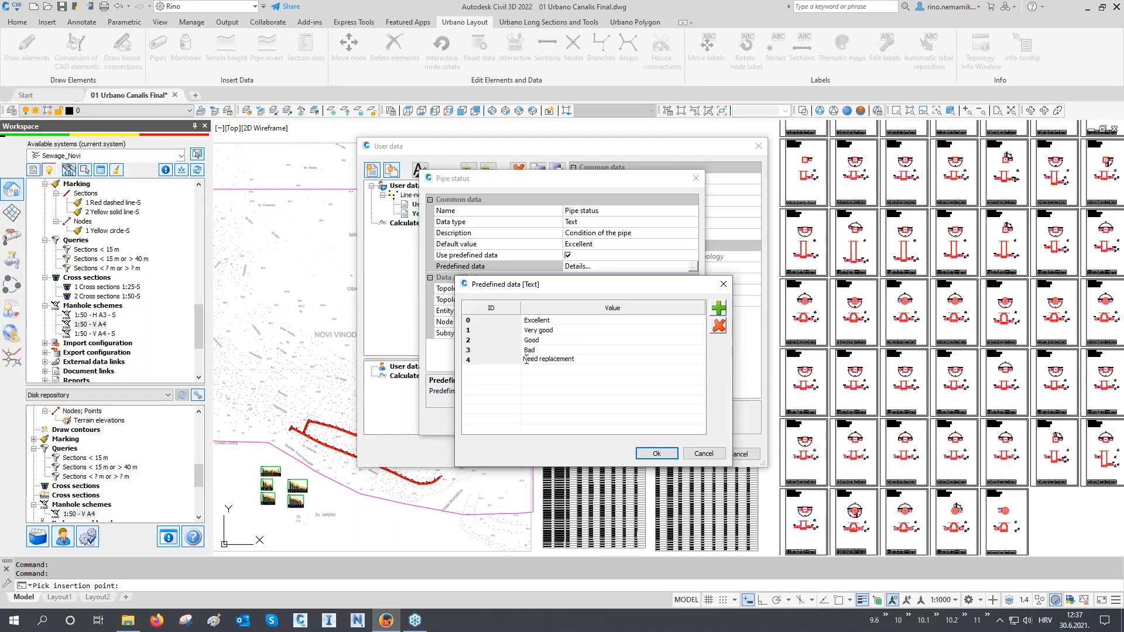
text(s)
click(647, 453)
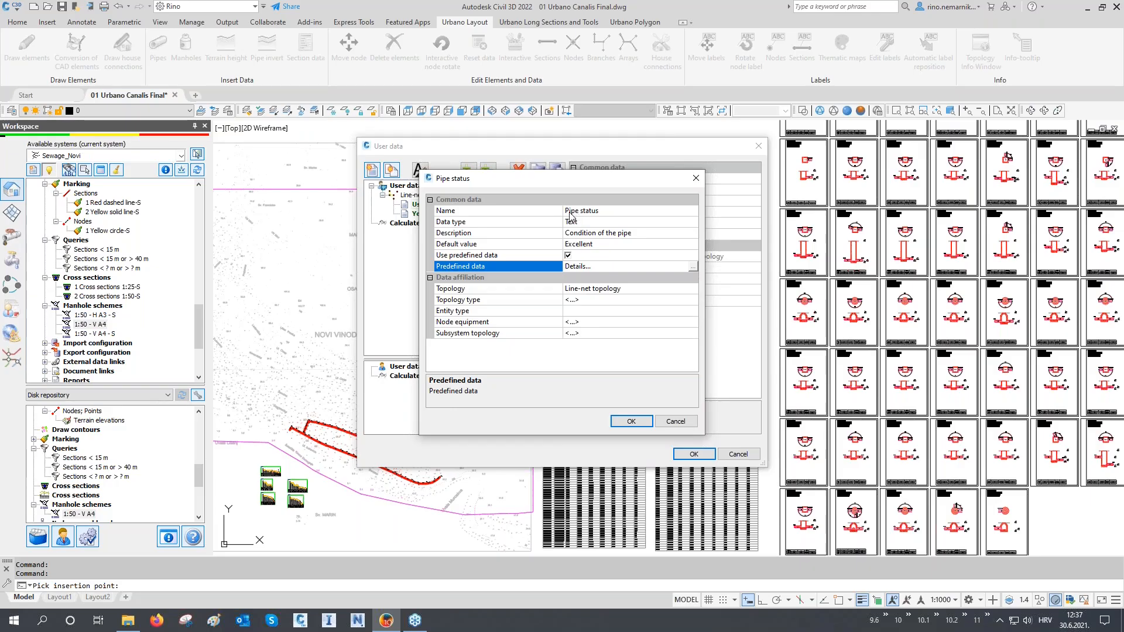
- Set Pipe status's entity type to Section and confirm
click(574, 311)
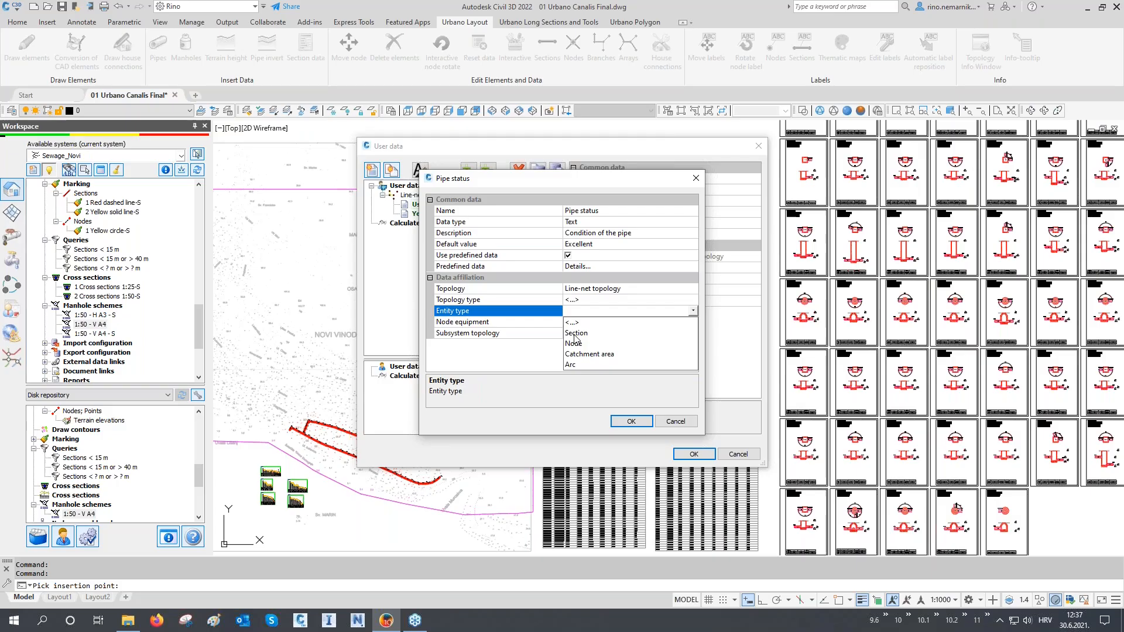
click(575, 333)
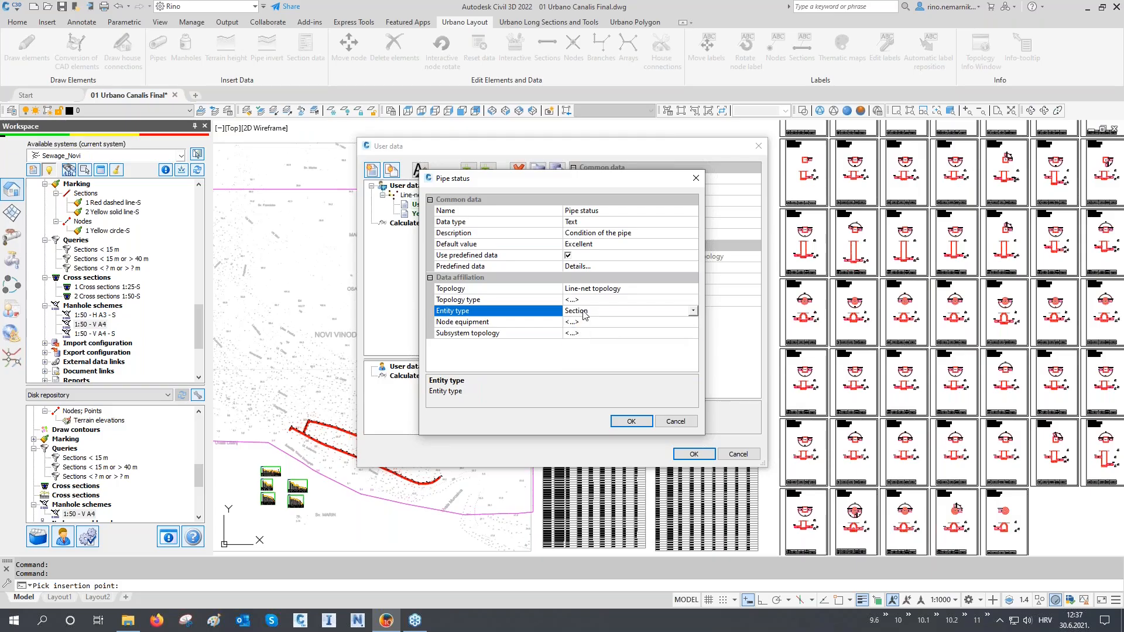
click(631, 421)
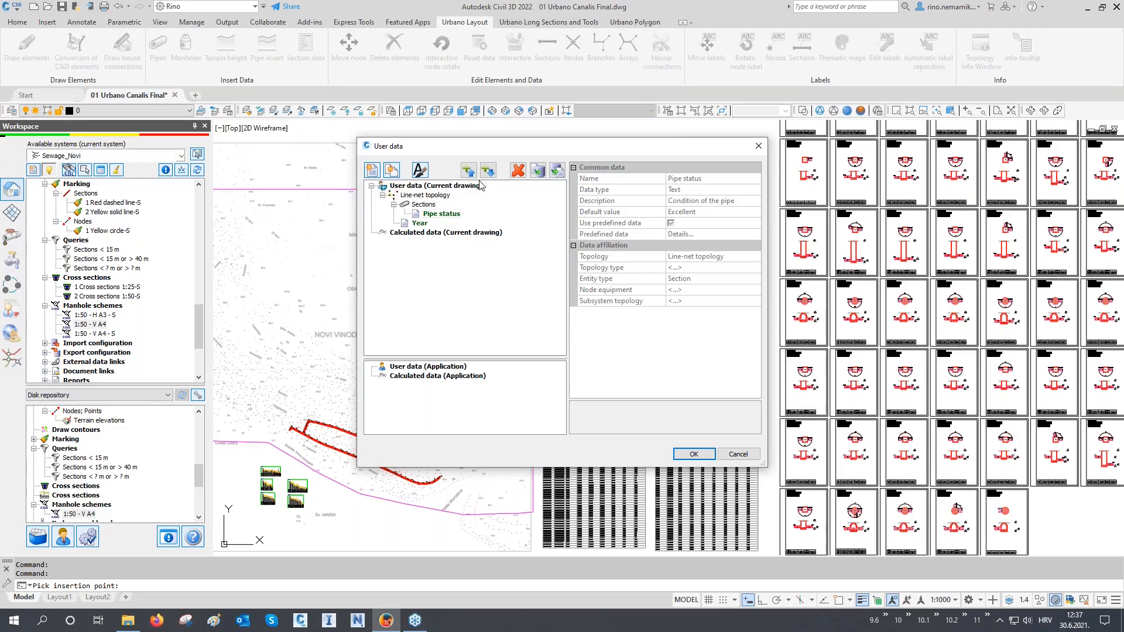
- Restrict Pipe status to the Sewage topology type and confirm
click(431, 206)
click(434, 214)
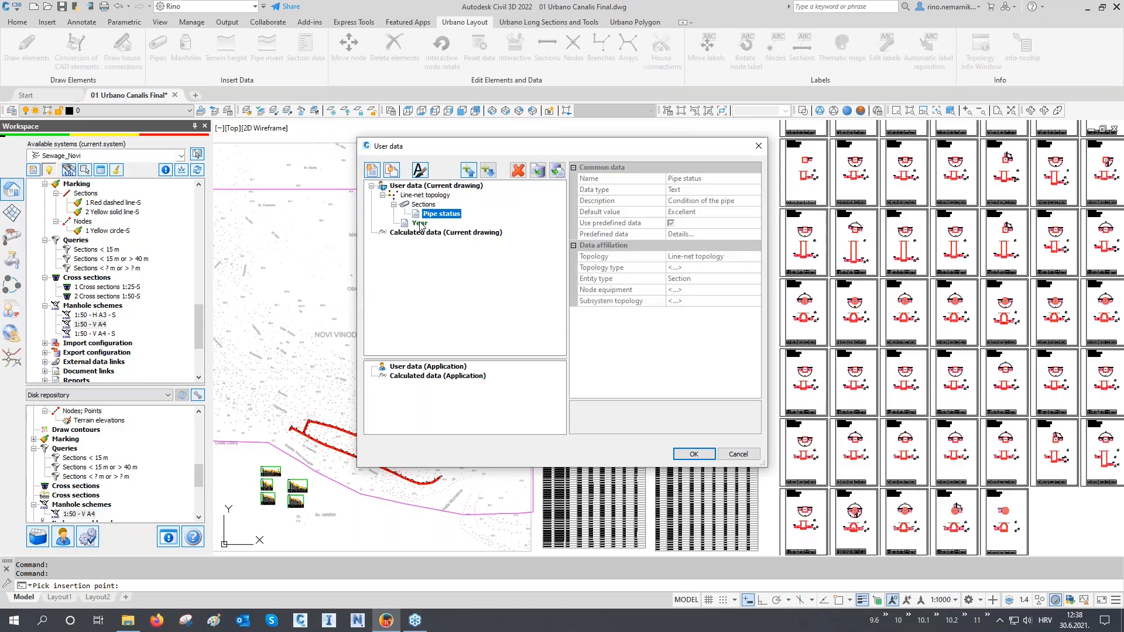
click(420, 224)
click(438, 215)
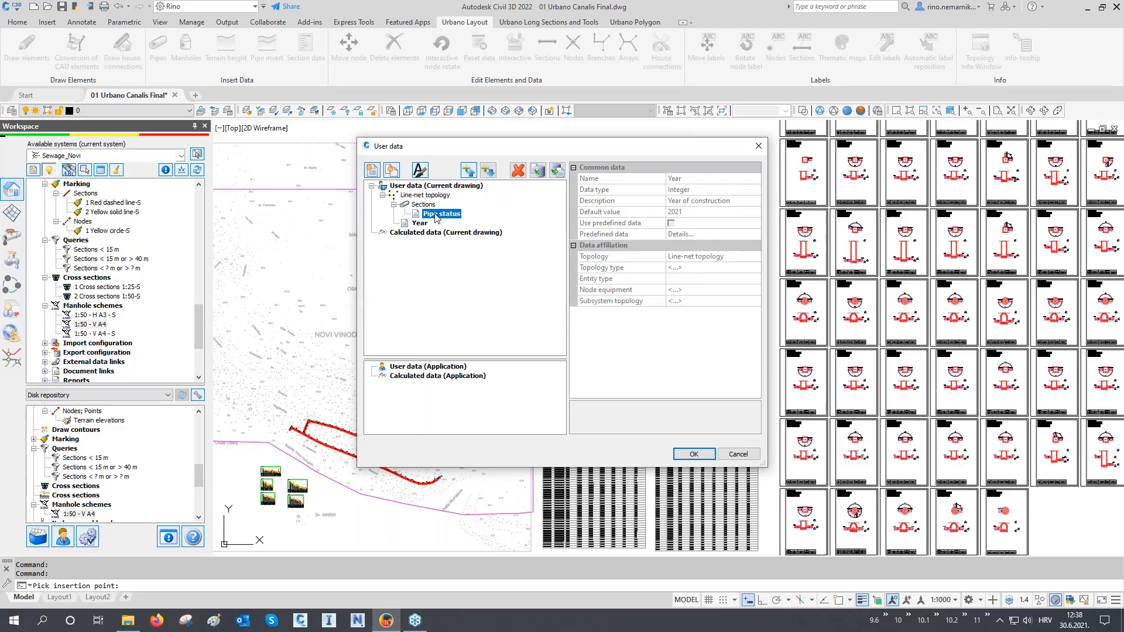
double_click(442, 213)
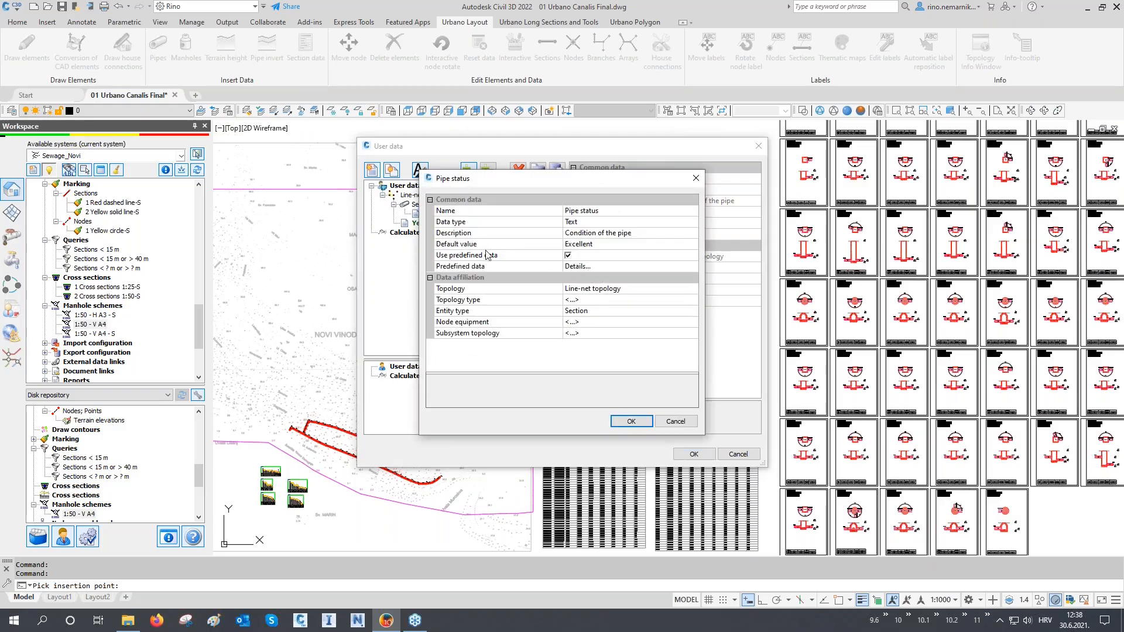
click(575, 300)
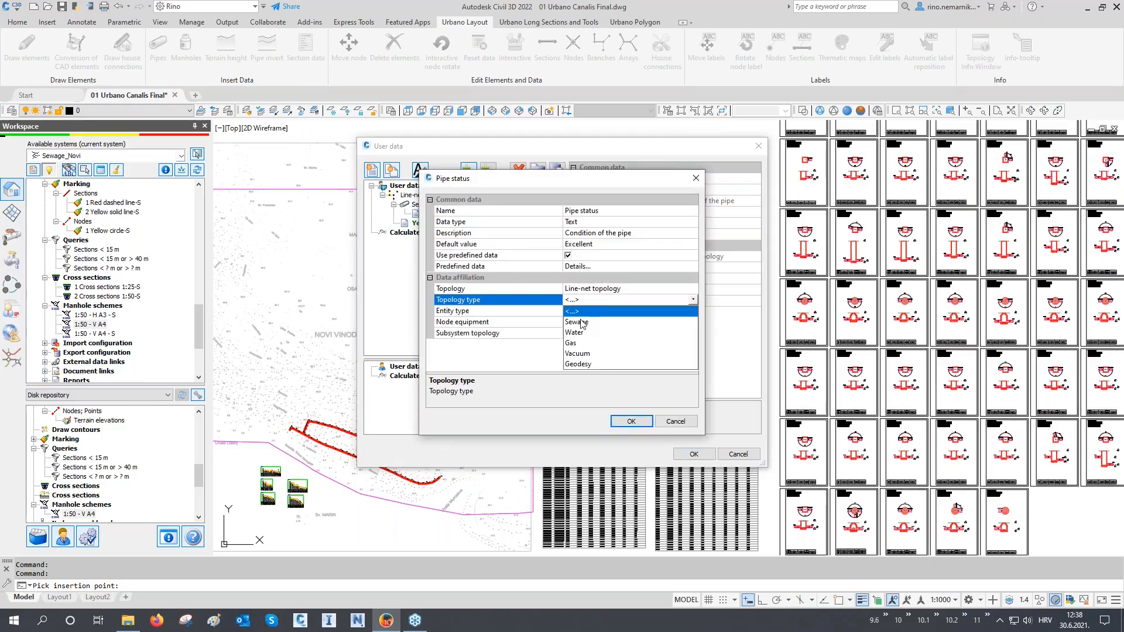
click(581, 322)
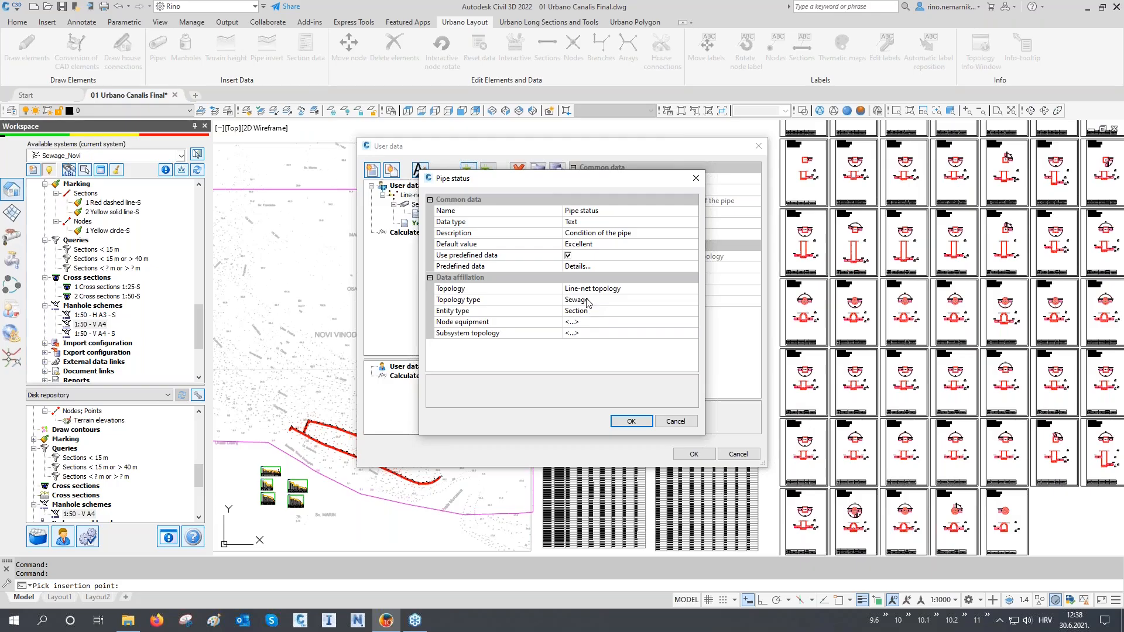
click(631, 421)
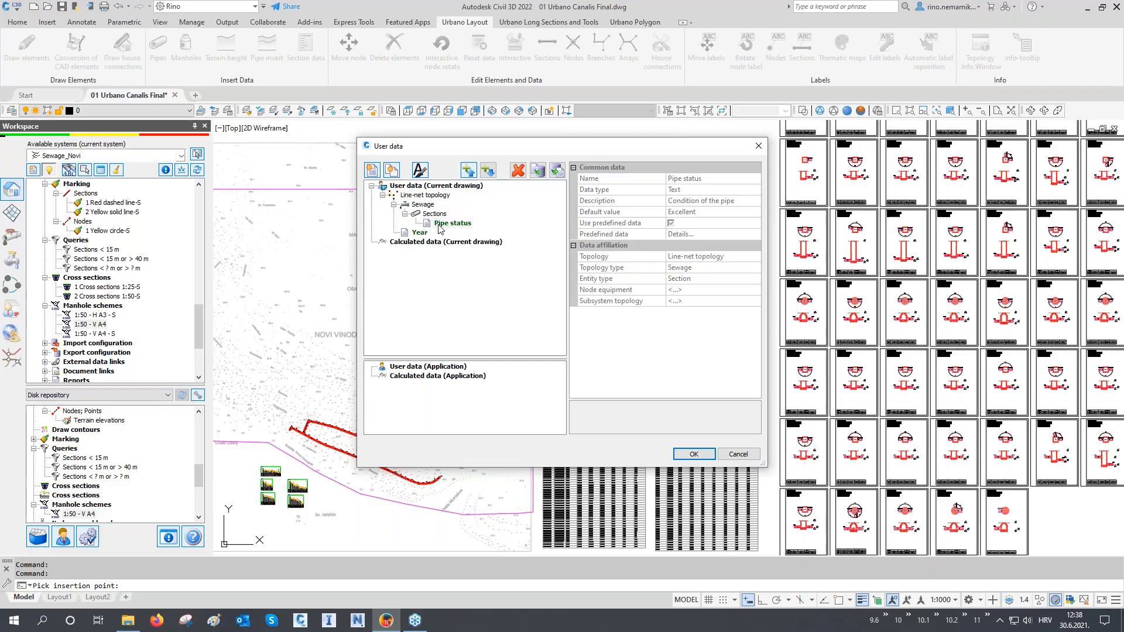
- Copy the drawing's Year and Pipe status definitions to the application repository and close User data
click(419, 232)
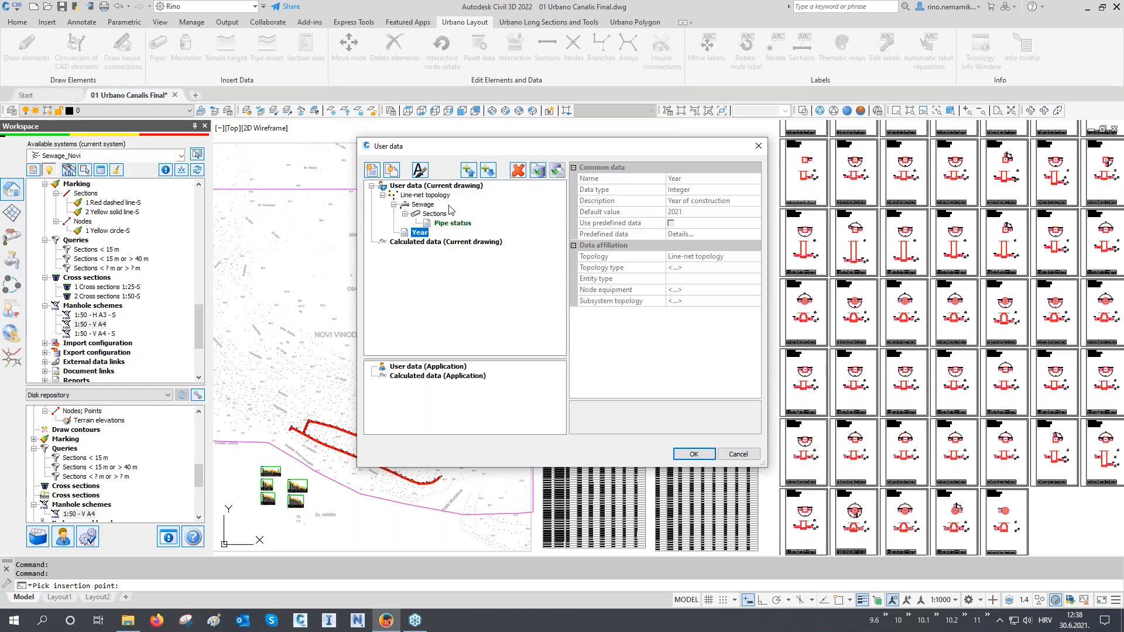
click(456, 186)
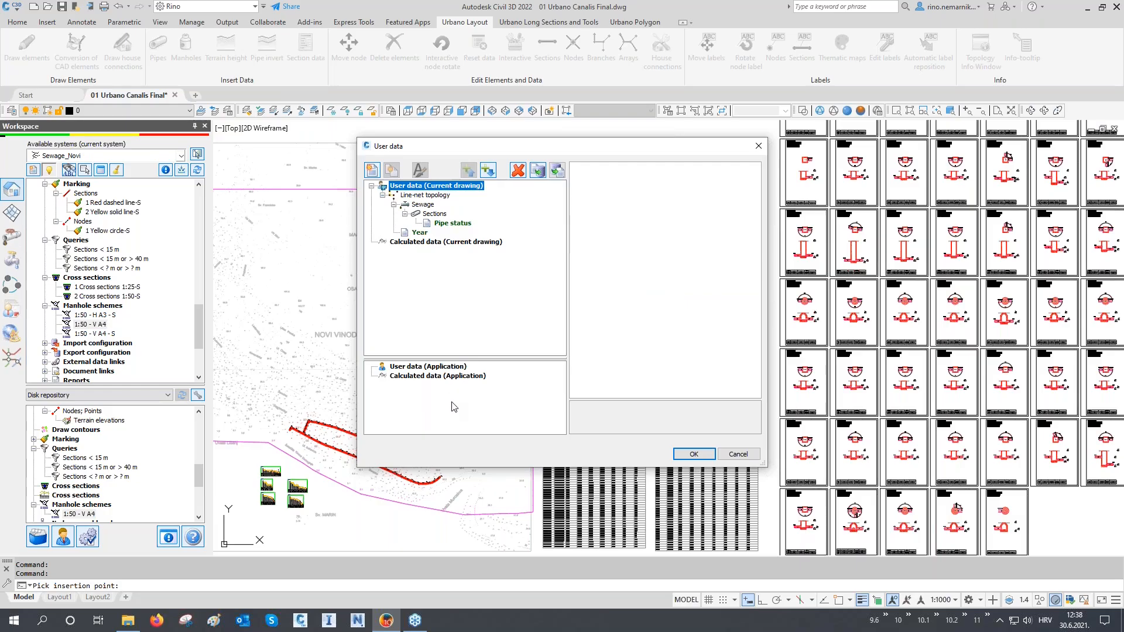
click(488, 172)
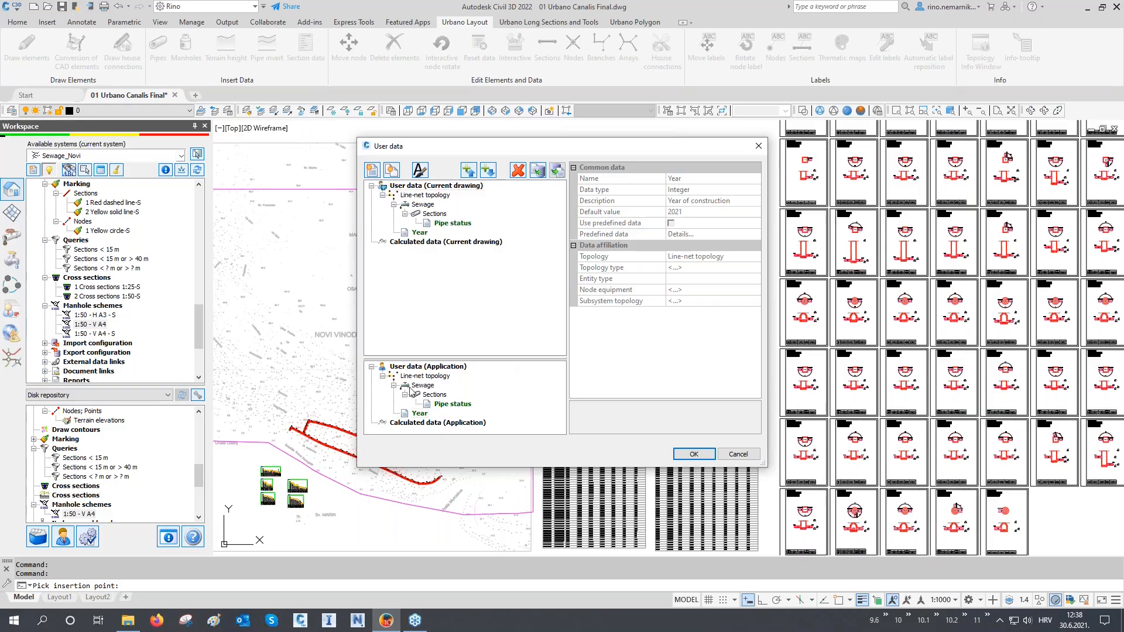
click(455, 368)
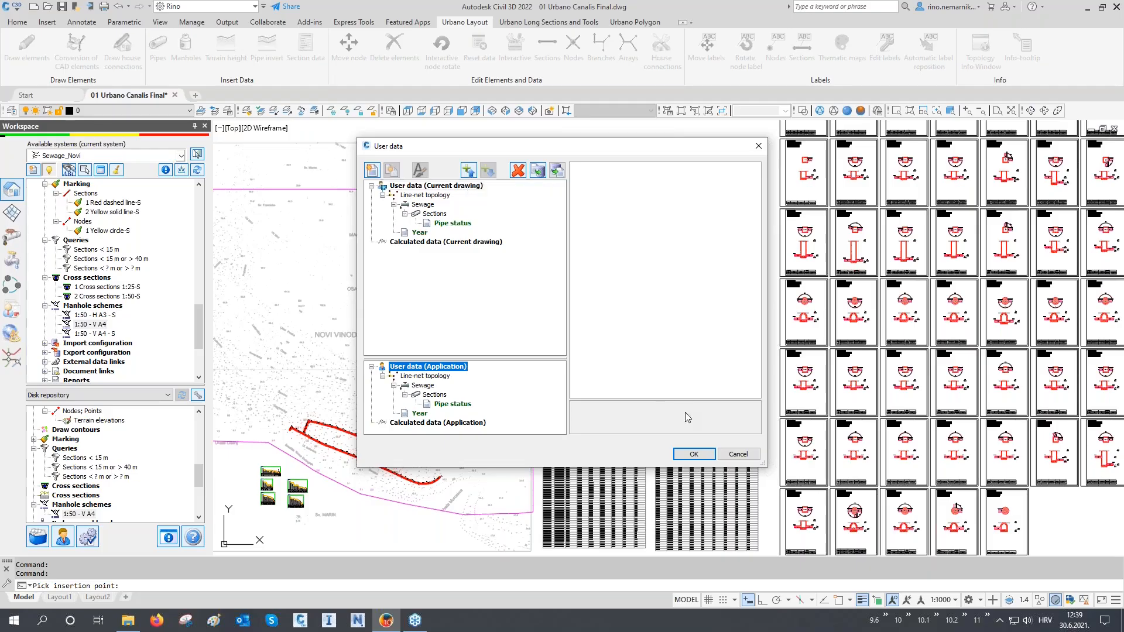
click(694, 455)
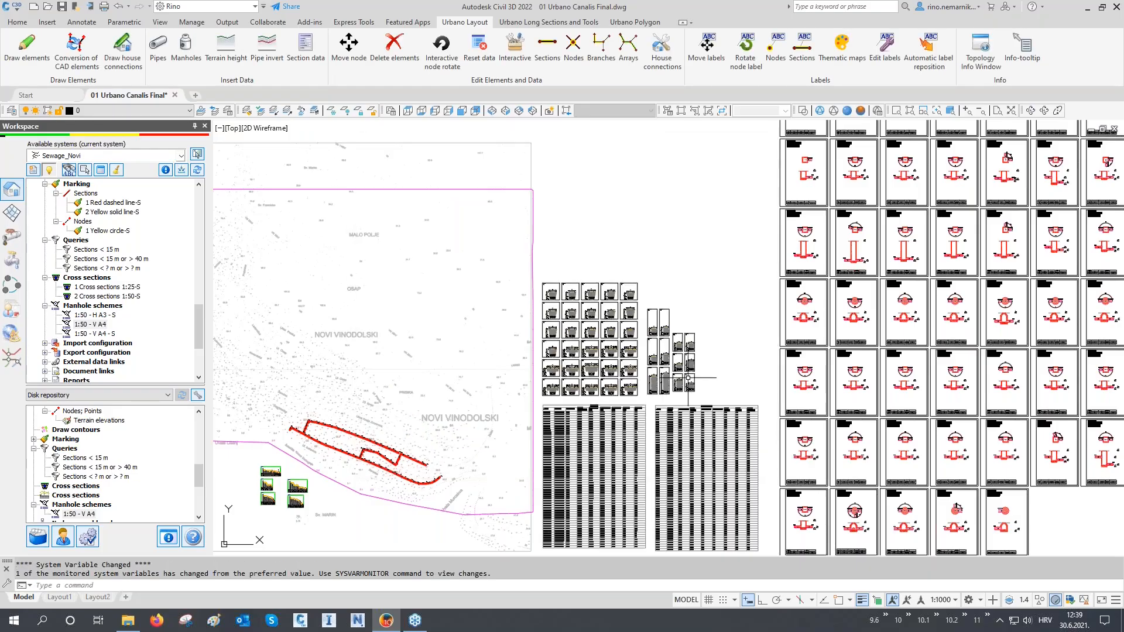
- Pan and zoom onto the red Sewage_Novi sewer network in the drawing
middle_drag(513, 434, 546, 374)
key(Escape)
key(Escape)
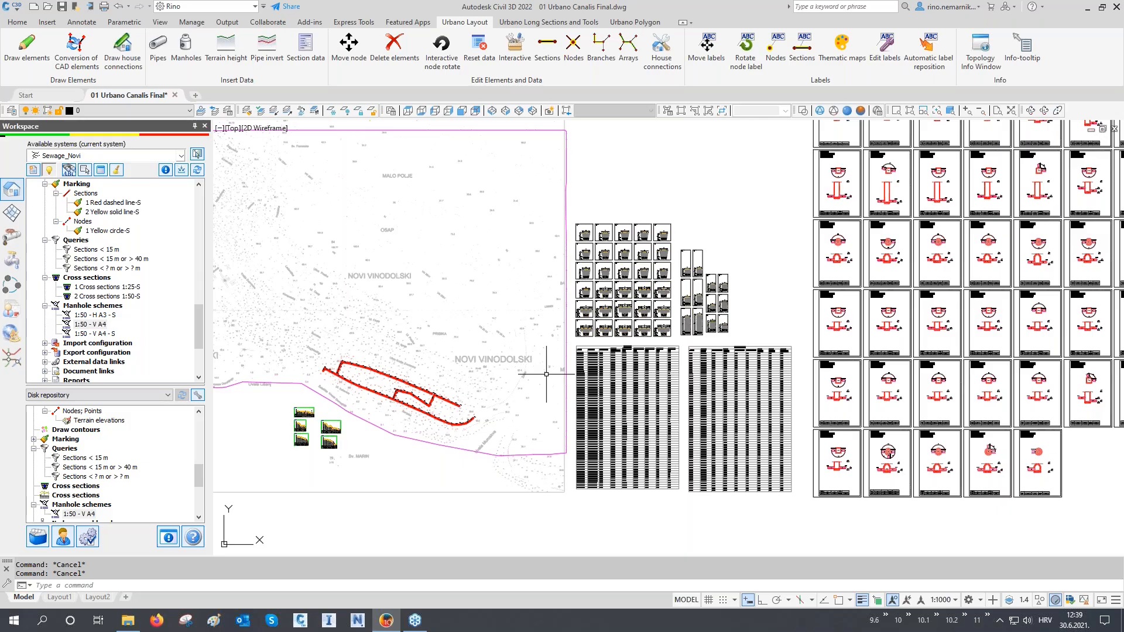
scroll(346, 413, up, 5)
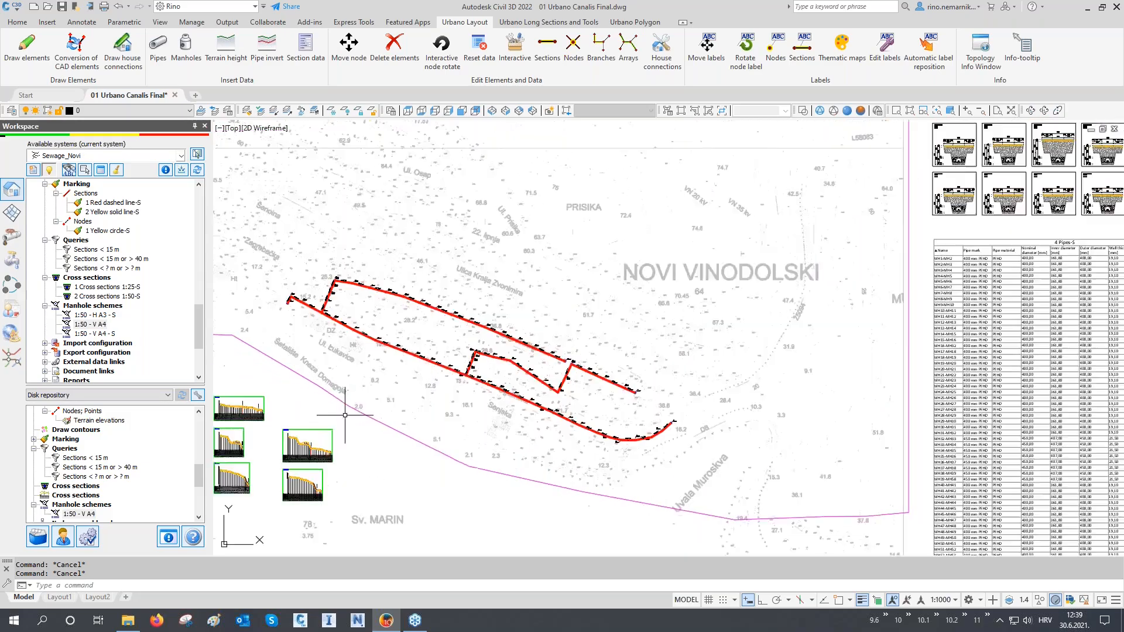
middle_drag(345, 396, 510, 407)
scroll(510, 408, up, 2)
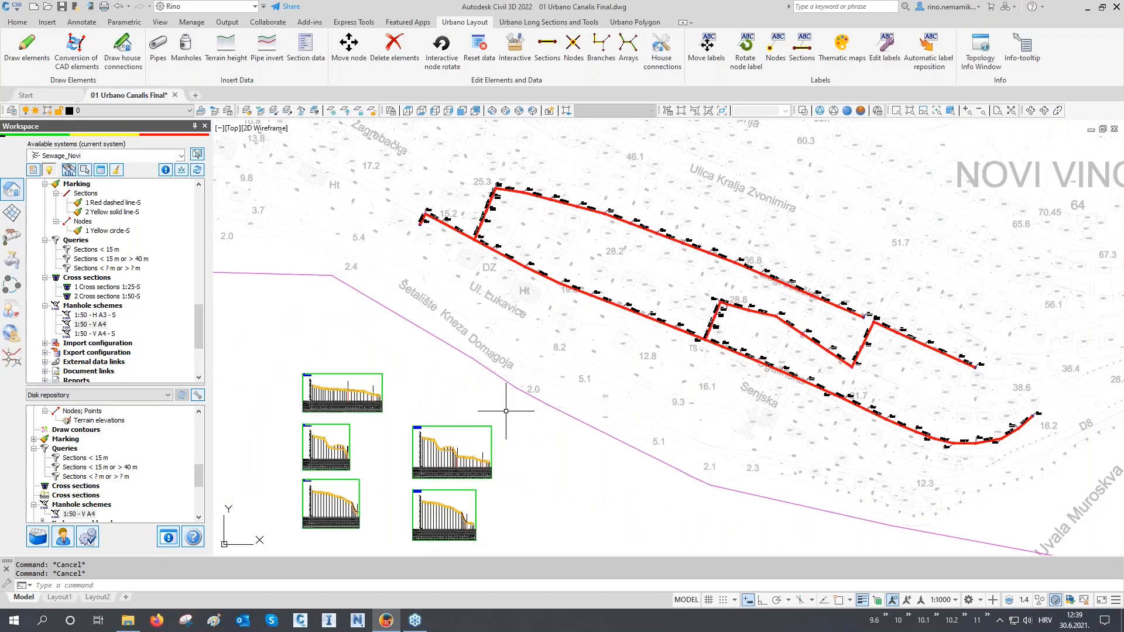
drag(199, 316, 202, 199)
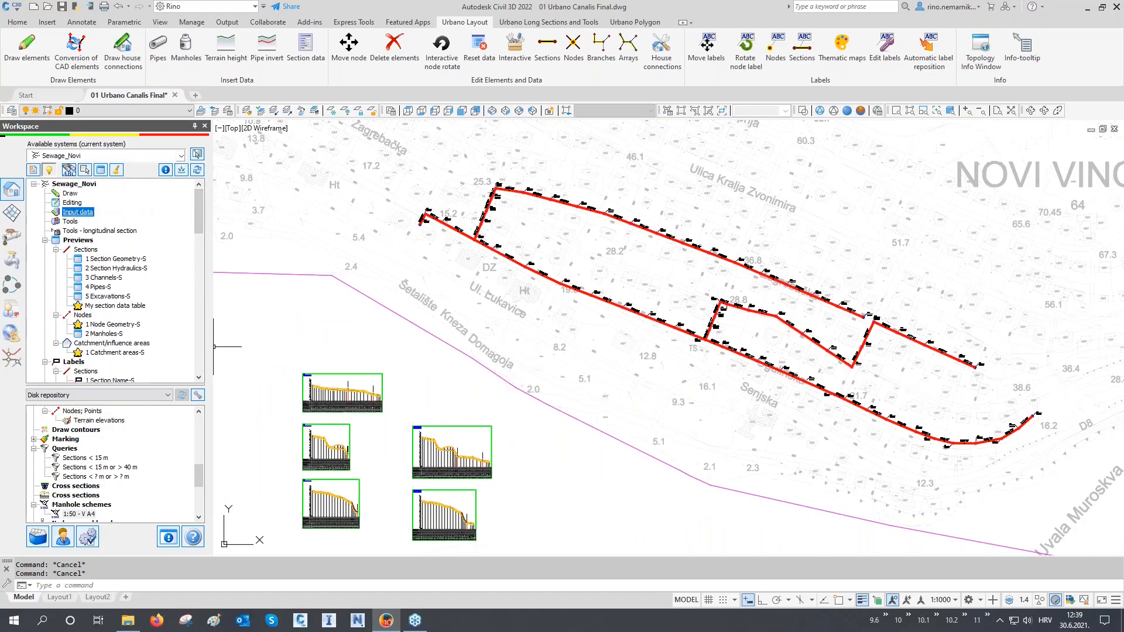
- In User data input, select all 60 sections and save Pipe status as Excellent
right_click(93, 212)
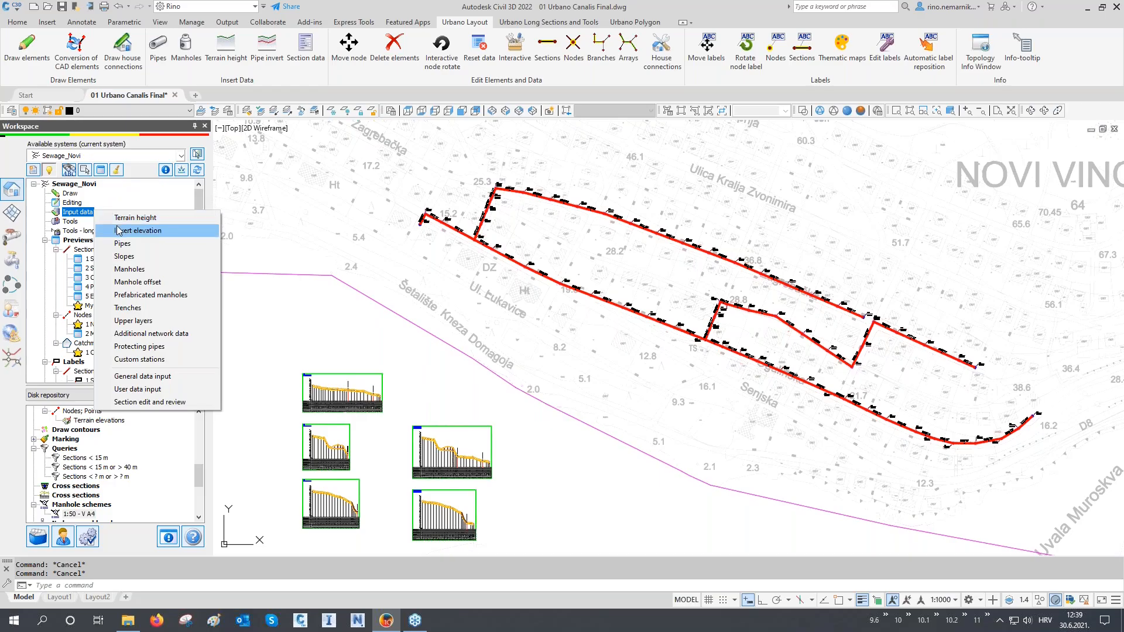
click(141, 390)
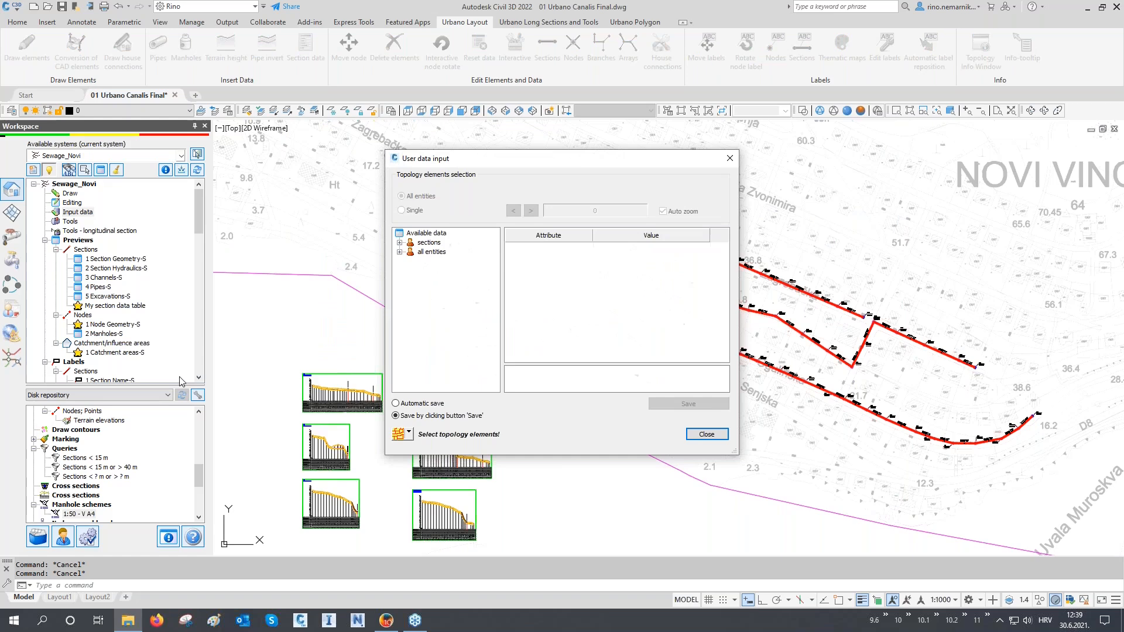
click(400, 242)
click(400, 261)
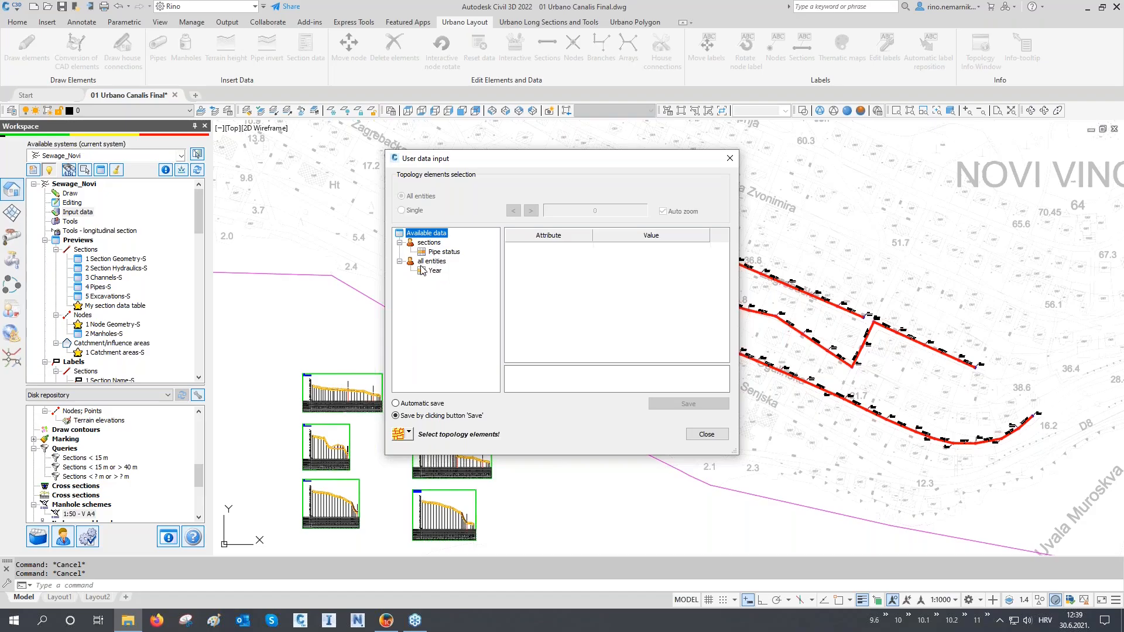
click(398, 435)
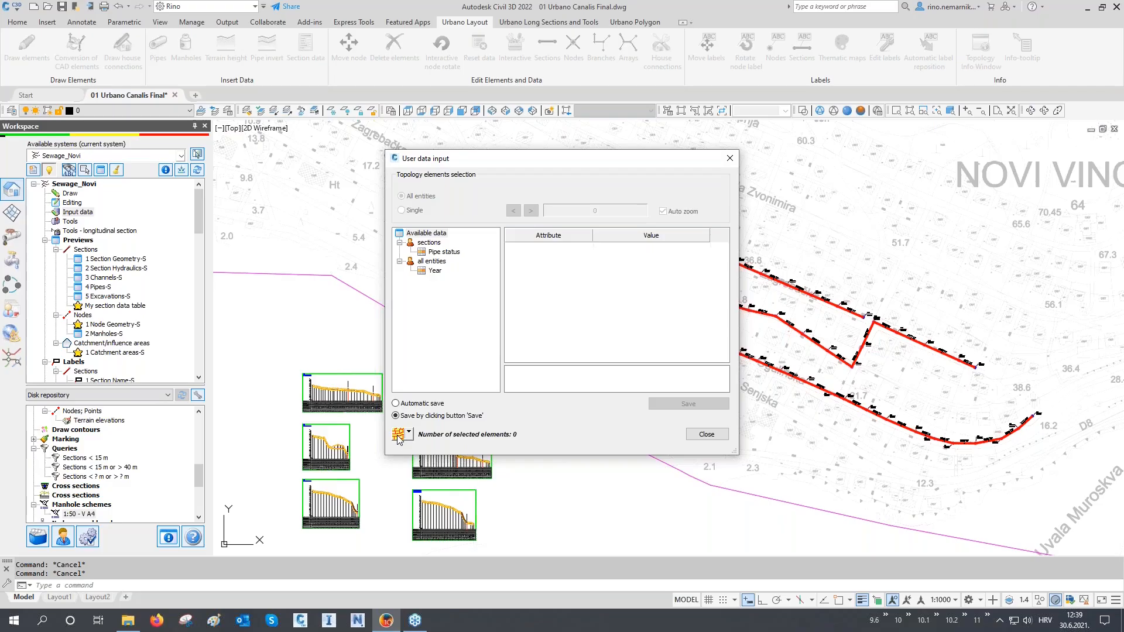
click(443, 253)
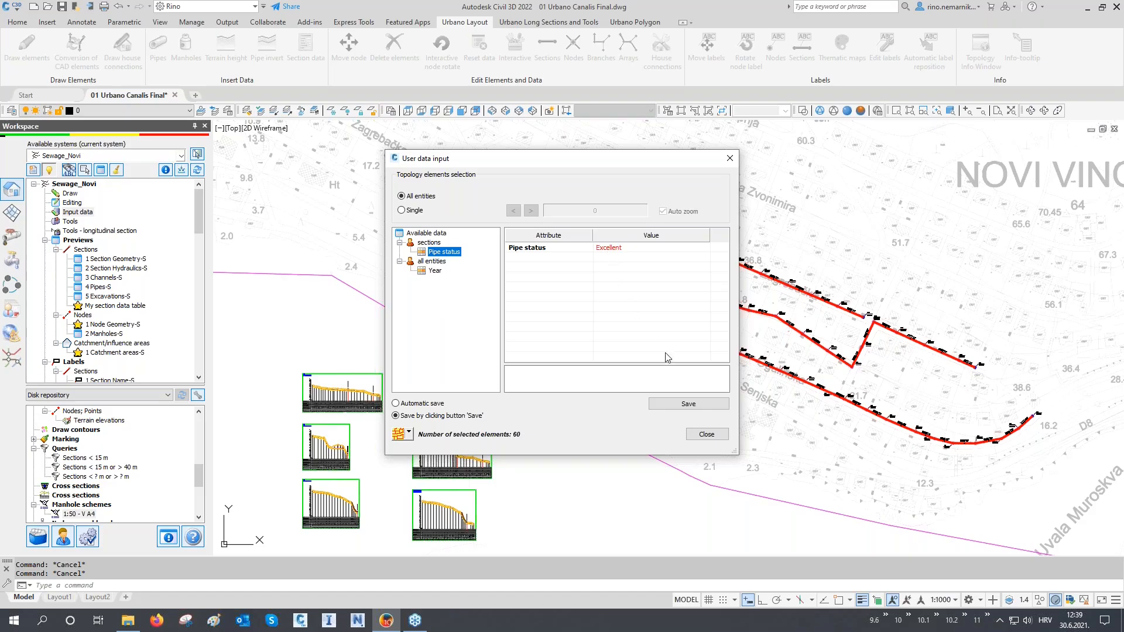
click(686, 404)
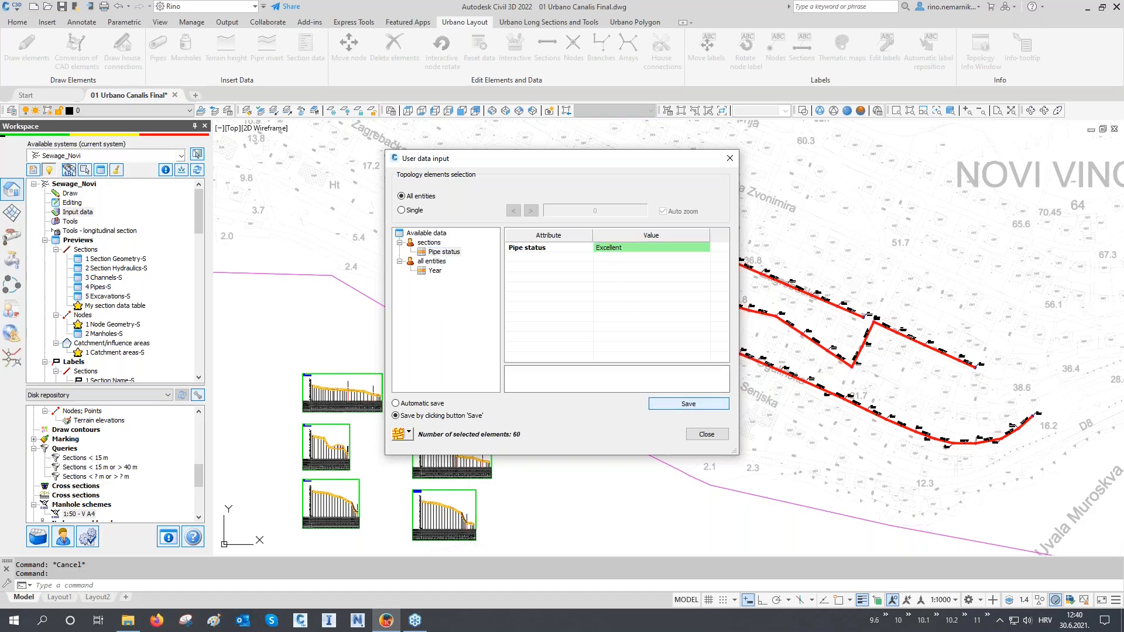
click(408, 434)
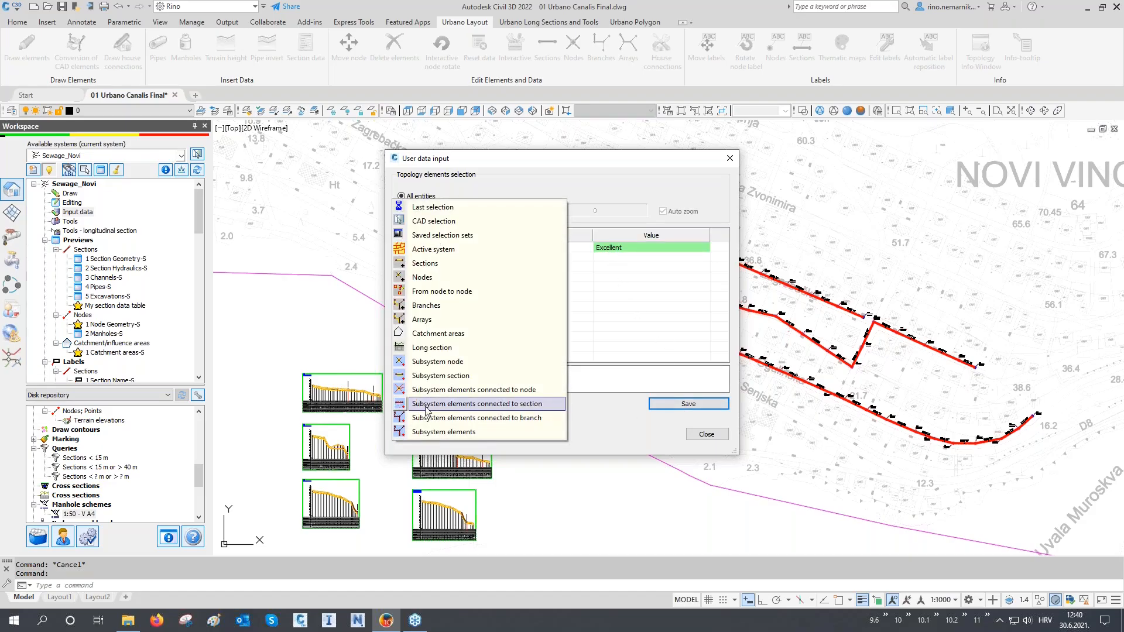
- Select branch B31 by branch and save Pipe status Good for its 24 sections
click(444, 310)
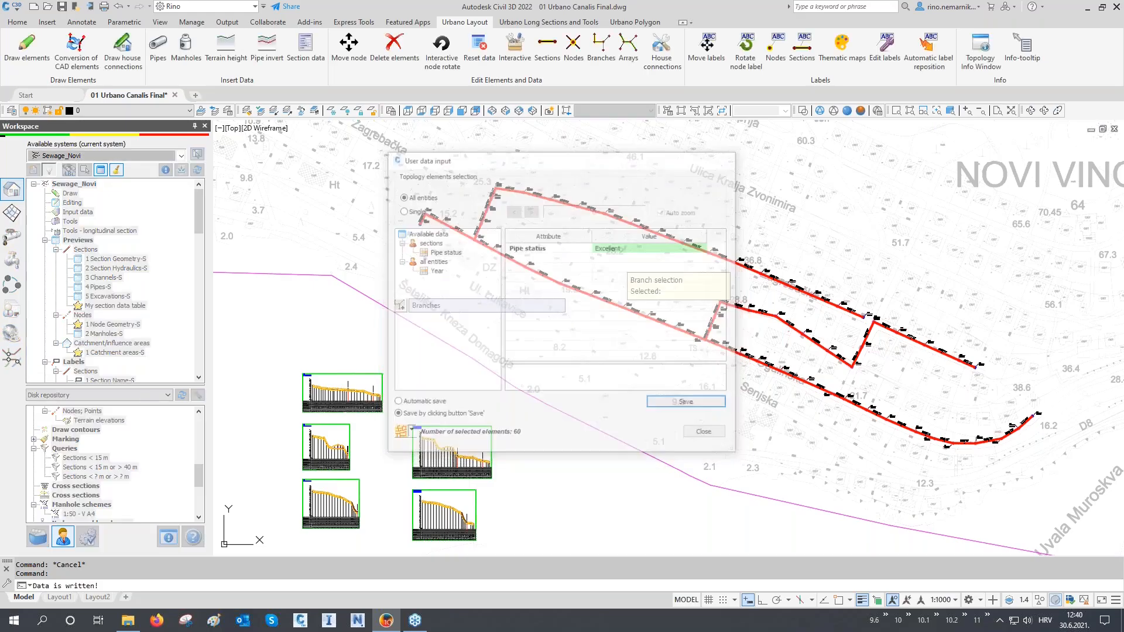
click(895, 394)
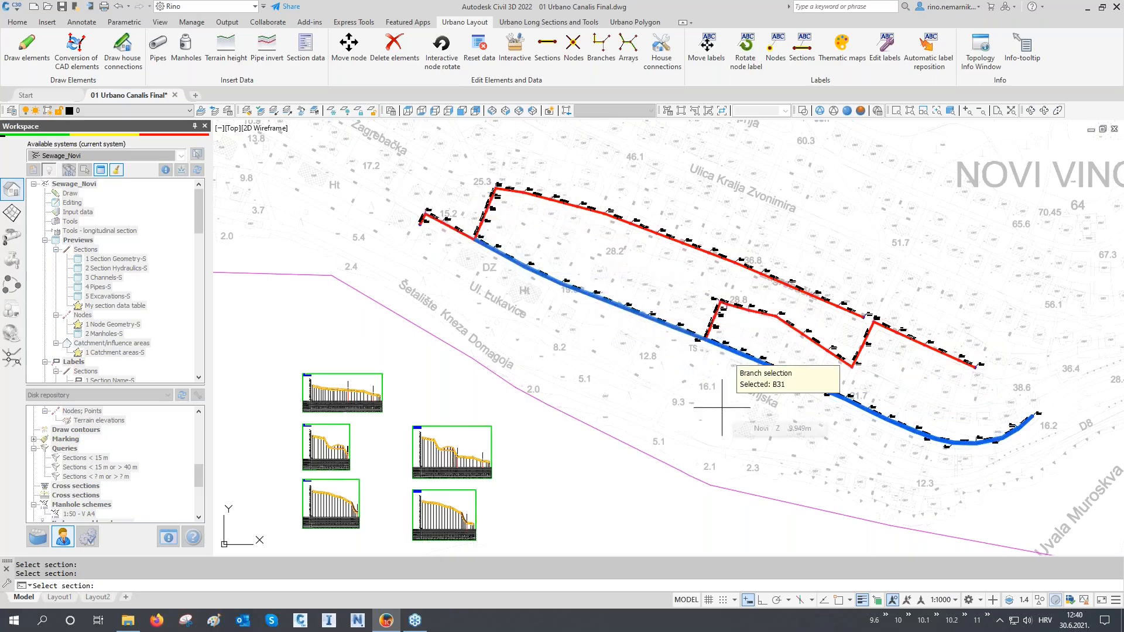
key(Return)
click(636, 249)
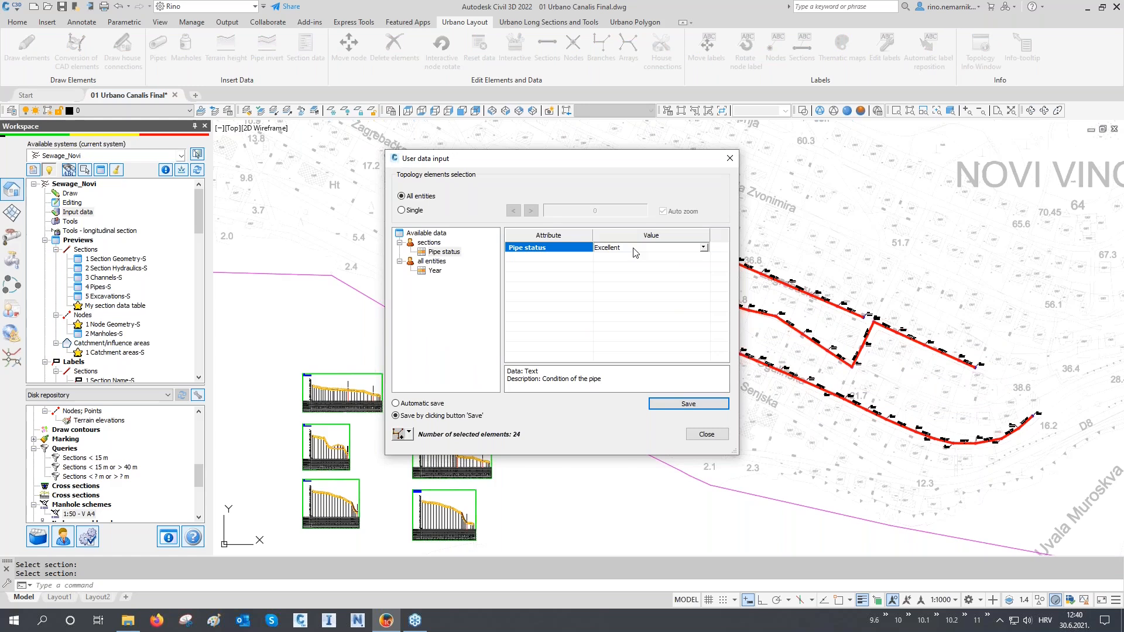
click(703, 248)
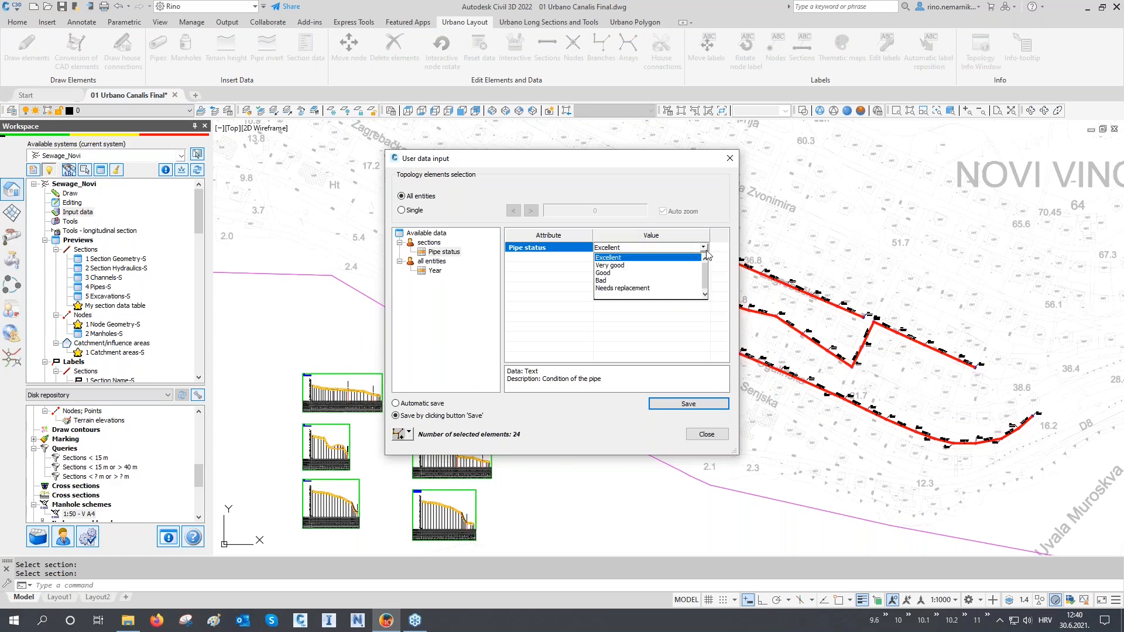
click(613, 251)
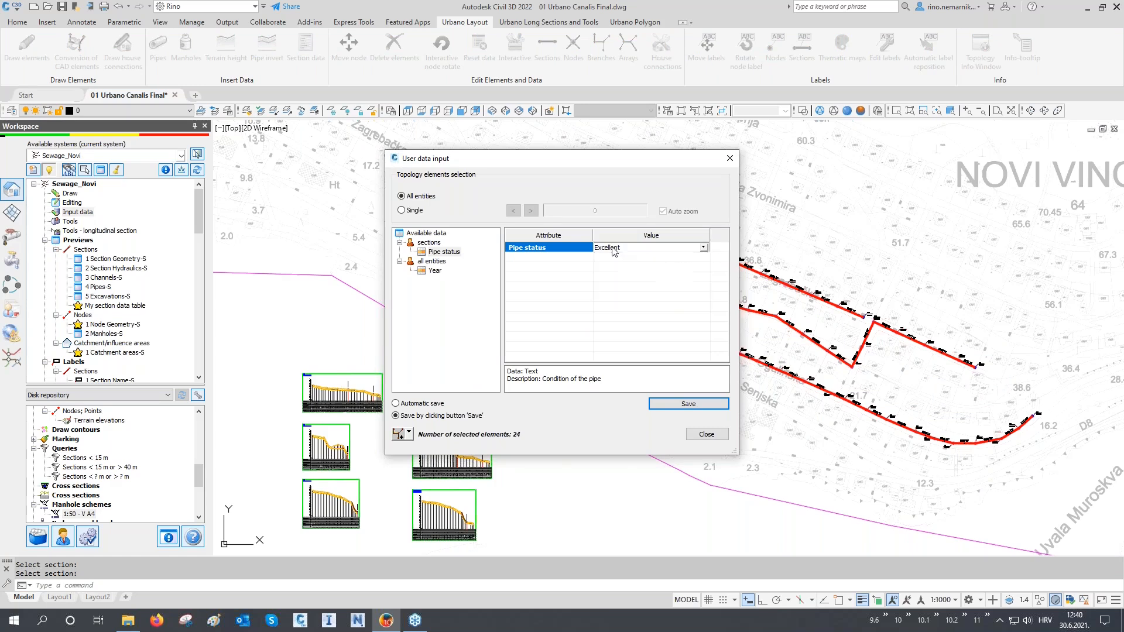
click(703, 249)
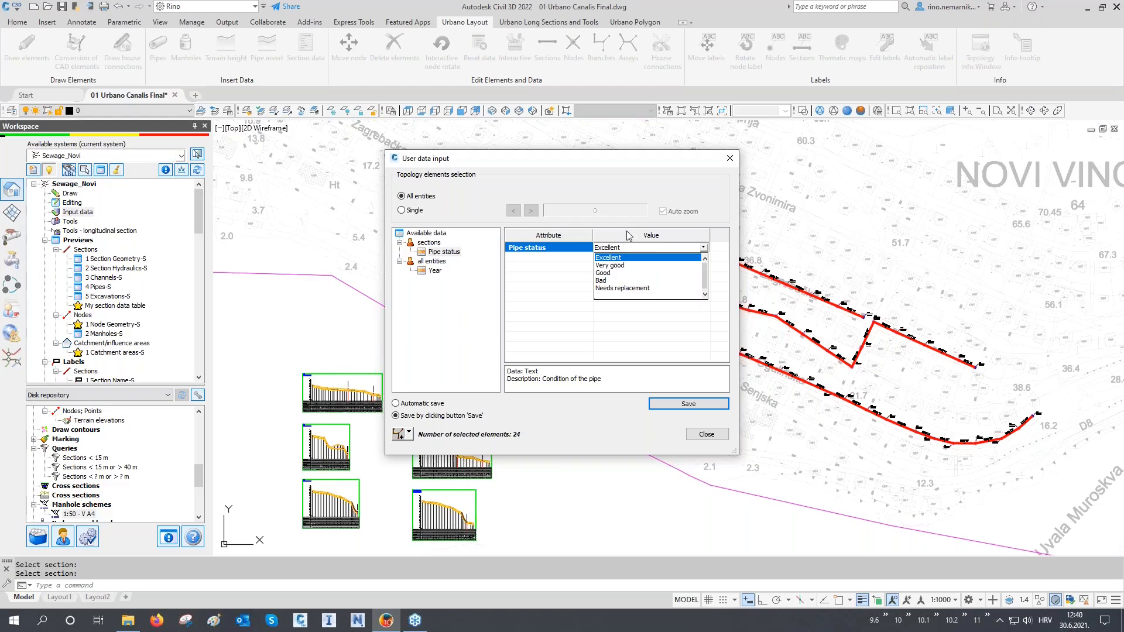
click(609, 273)
click(689, 404)
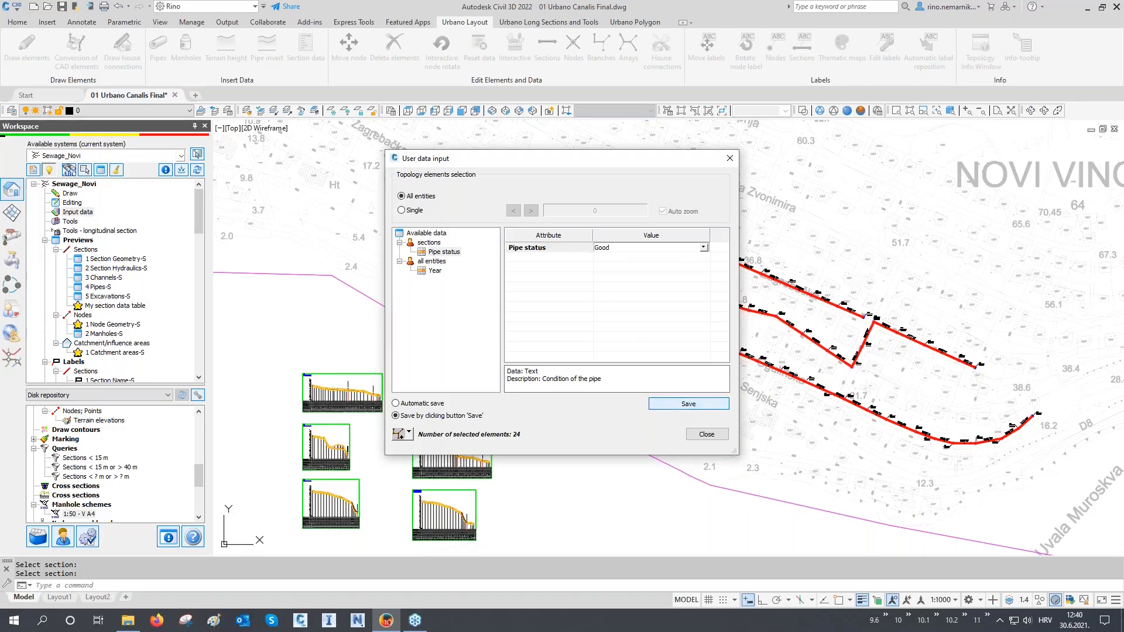
- Pick a three-section branch and set its Pipe status to Needs replacement
click(399, 435)
click(430, 215)
right_click(431, 216)
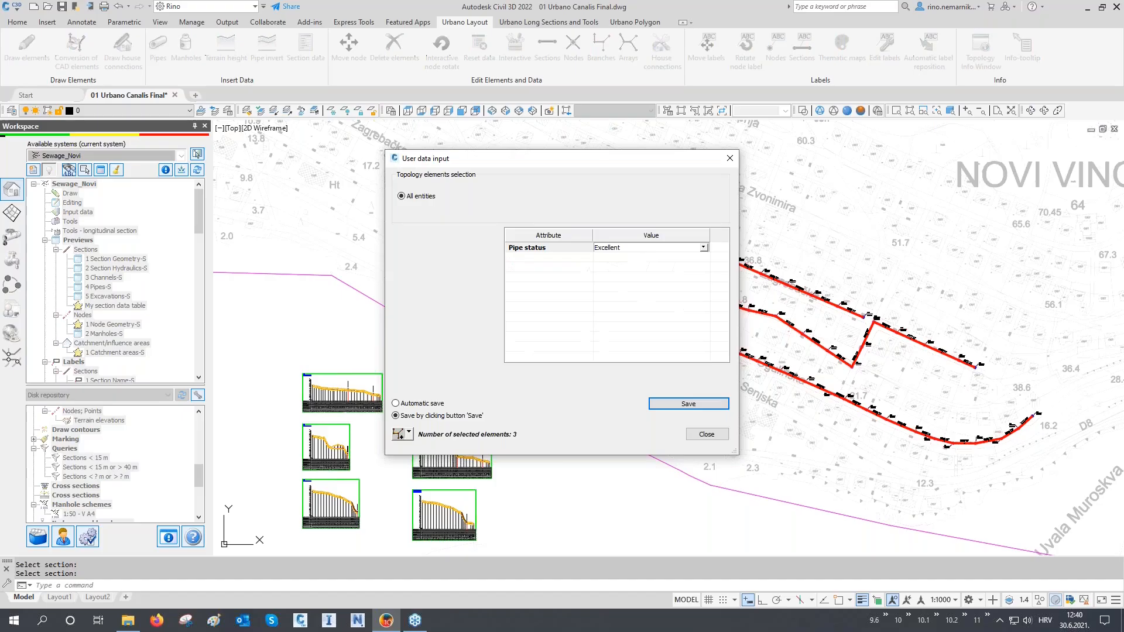
click(702, 248)
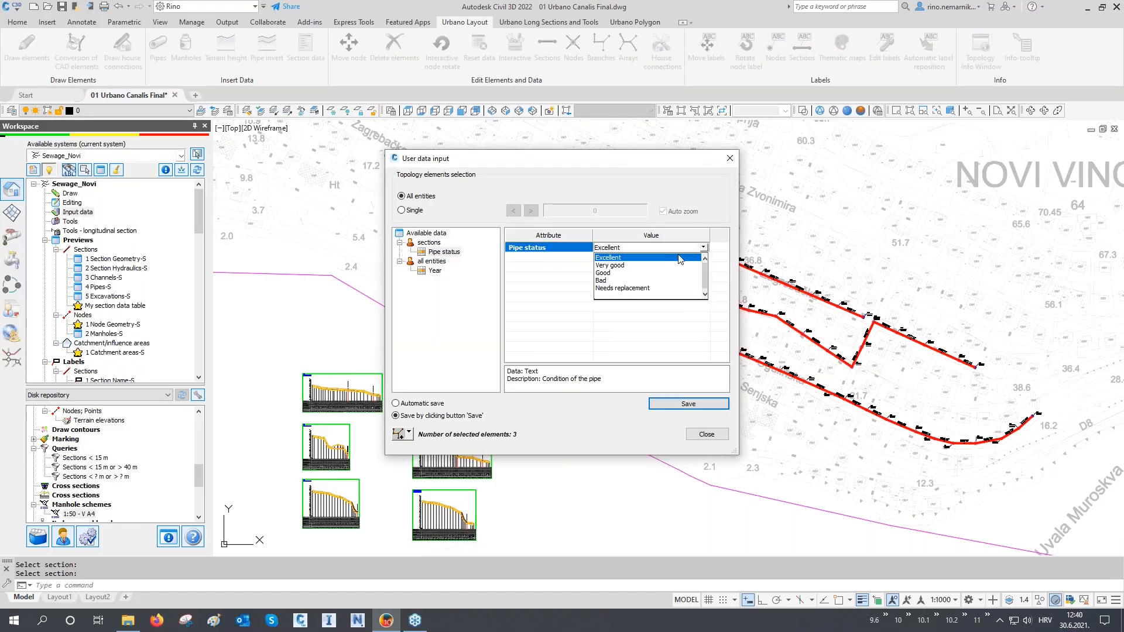
click(623, 288)
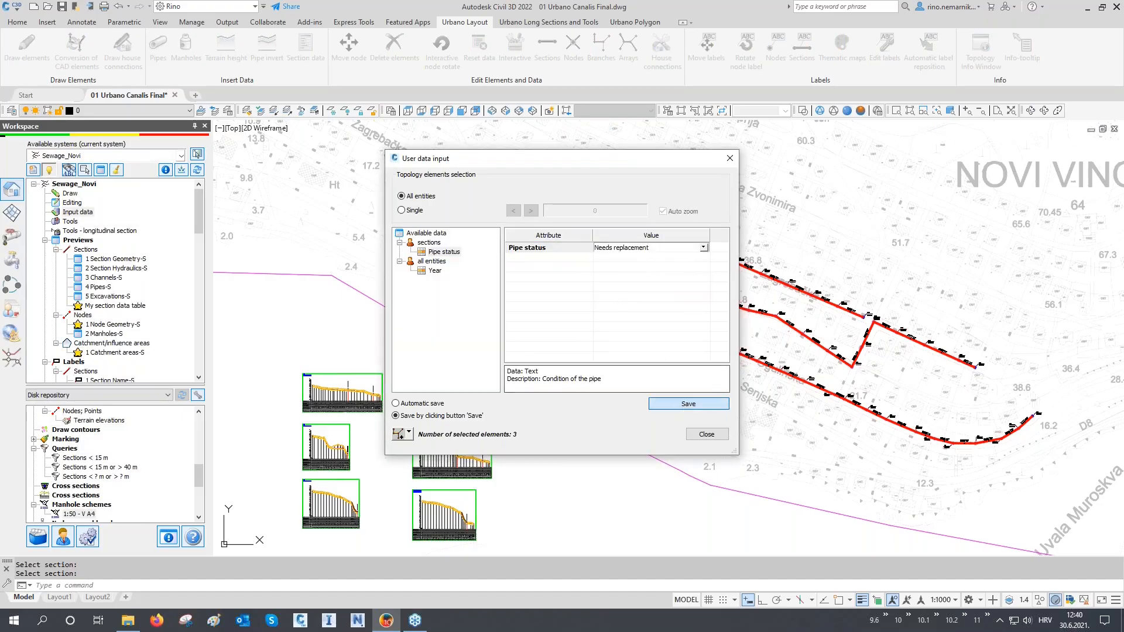
mouse_move(543, 158)
mouse_down()
mouse_move(512, 308)
mouse_move(451, 231)
mouse_up()
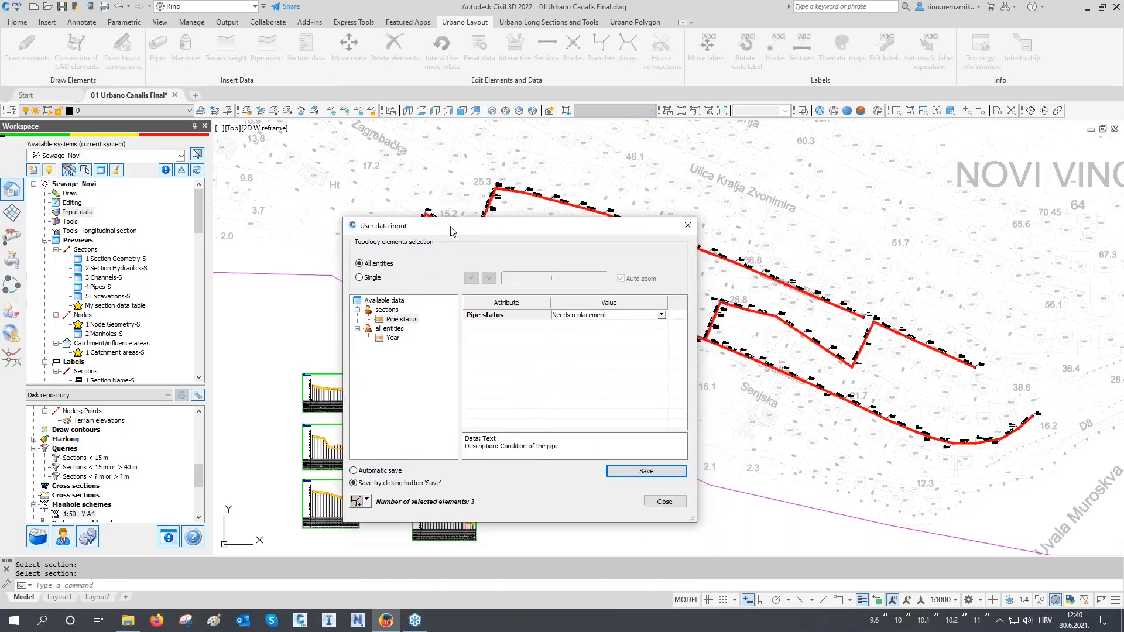
click(393, 338)
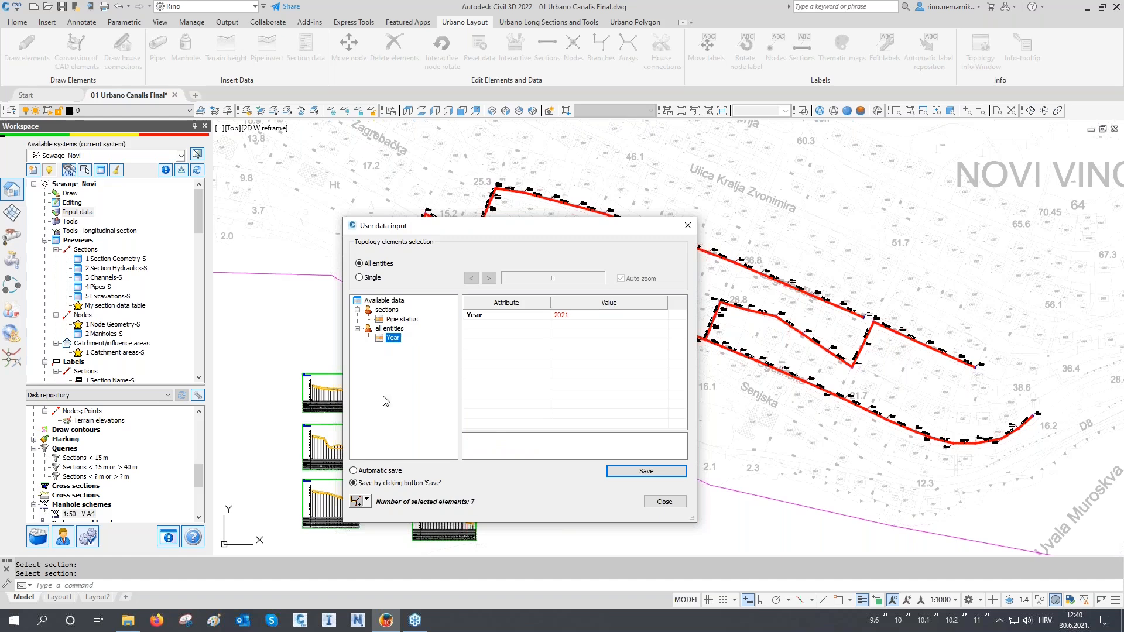
- Select sewer branches and save Year 2021 for them
click(367, 502)
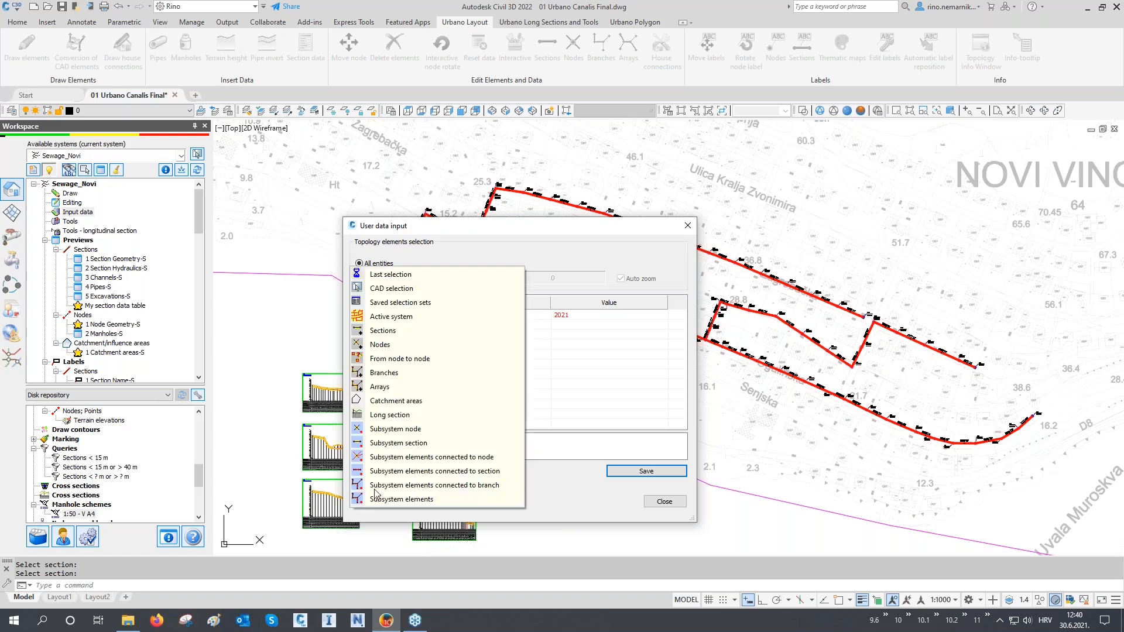
click(384, 373)
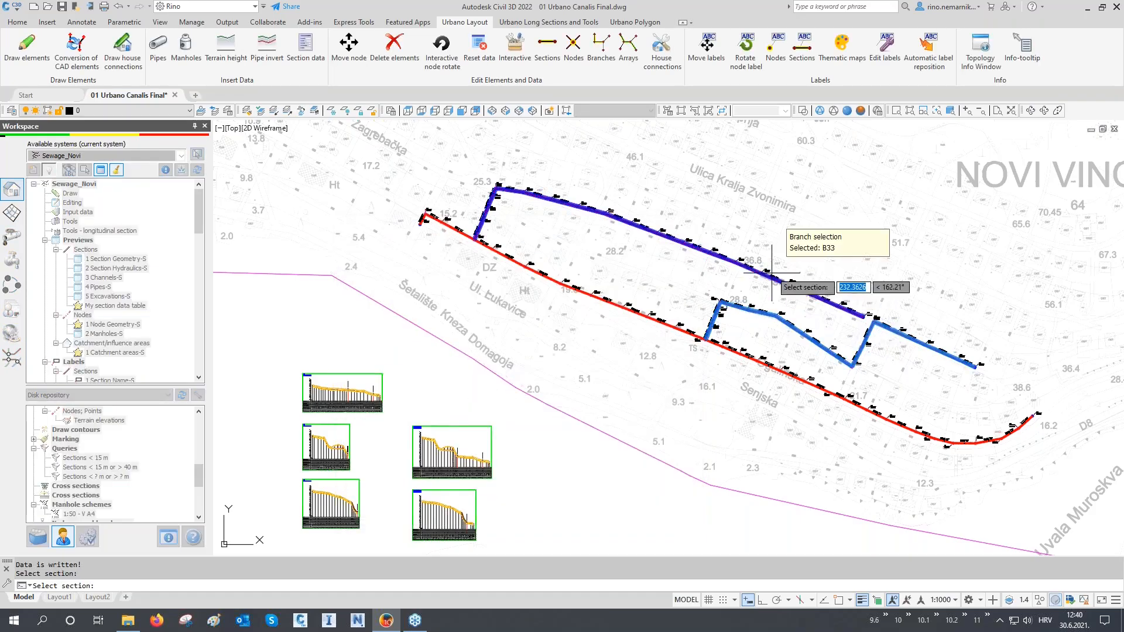
click(778, 280)
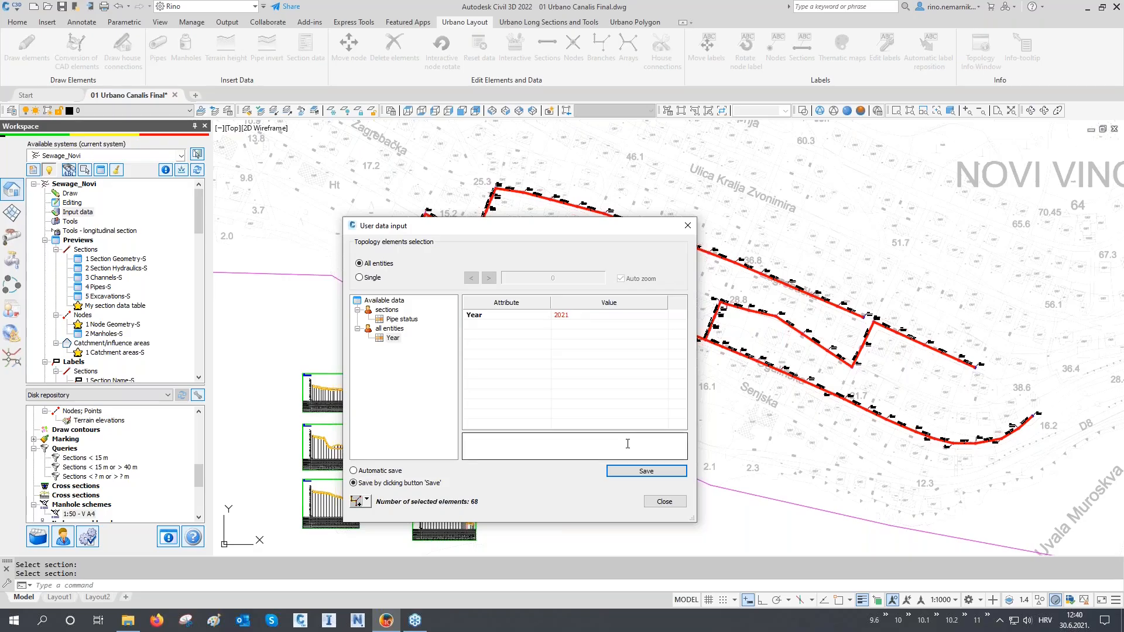
click(637, 473)
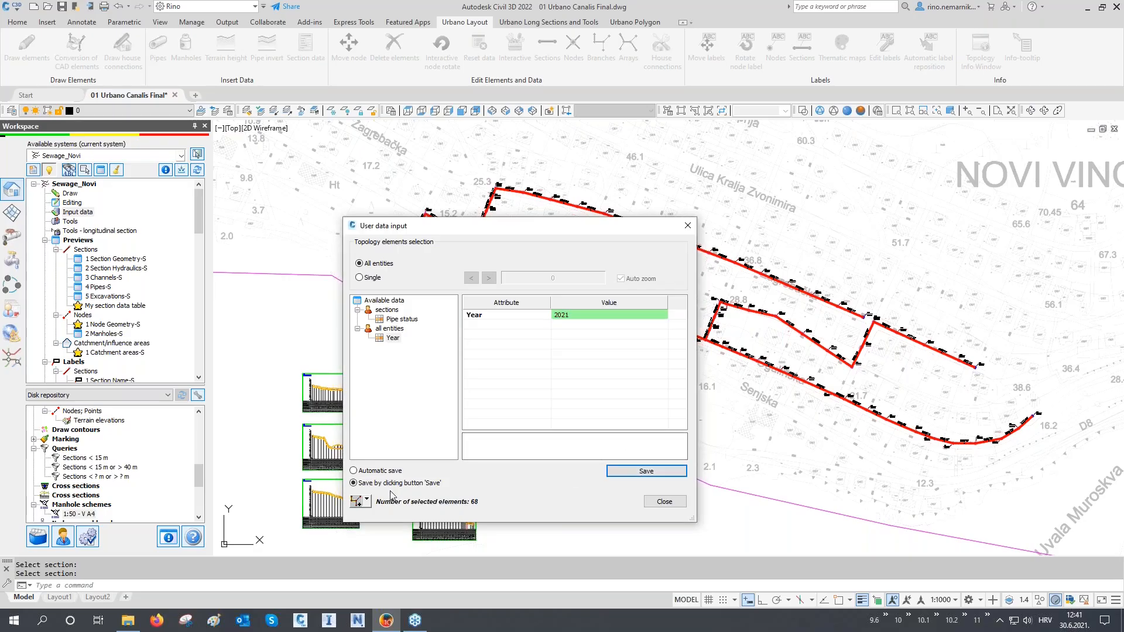
- Pick the lower sewer branch and save Year 1980 for it
click(360, 502)
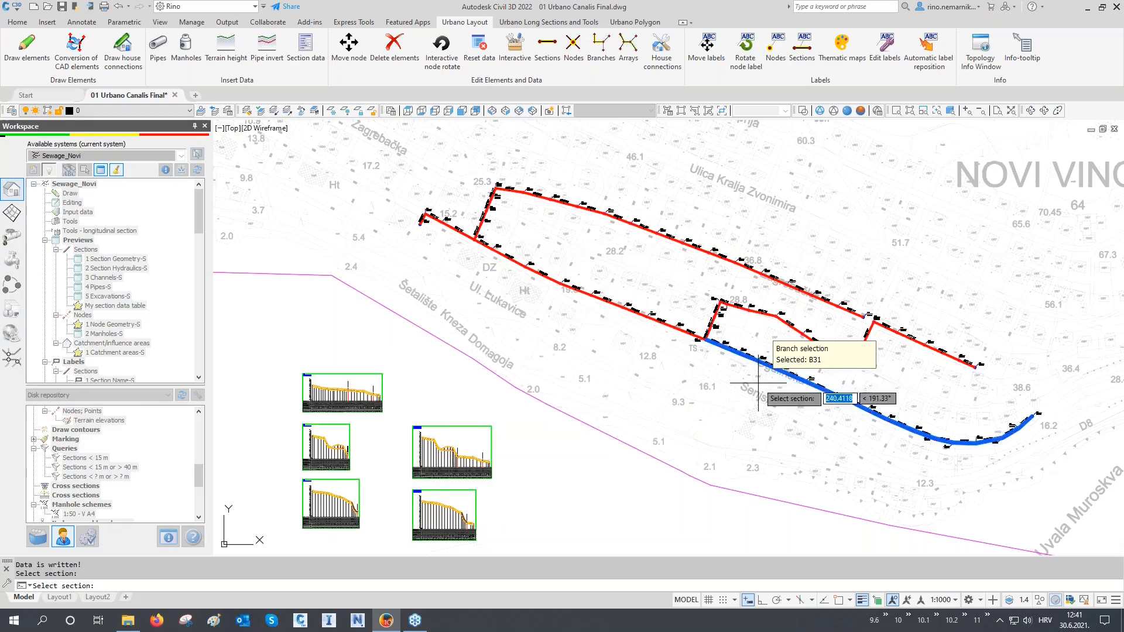
click(655, 333)
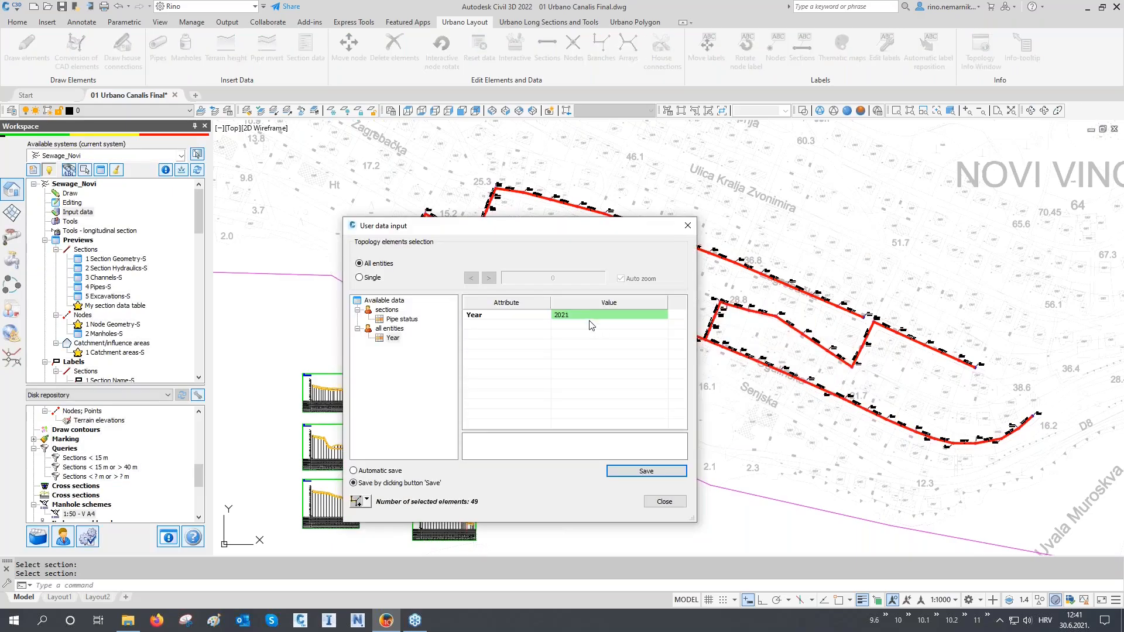
click(589, 317)
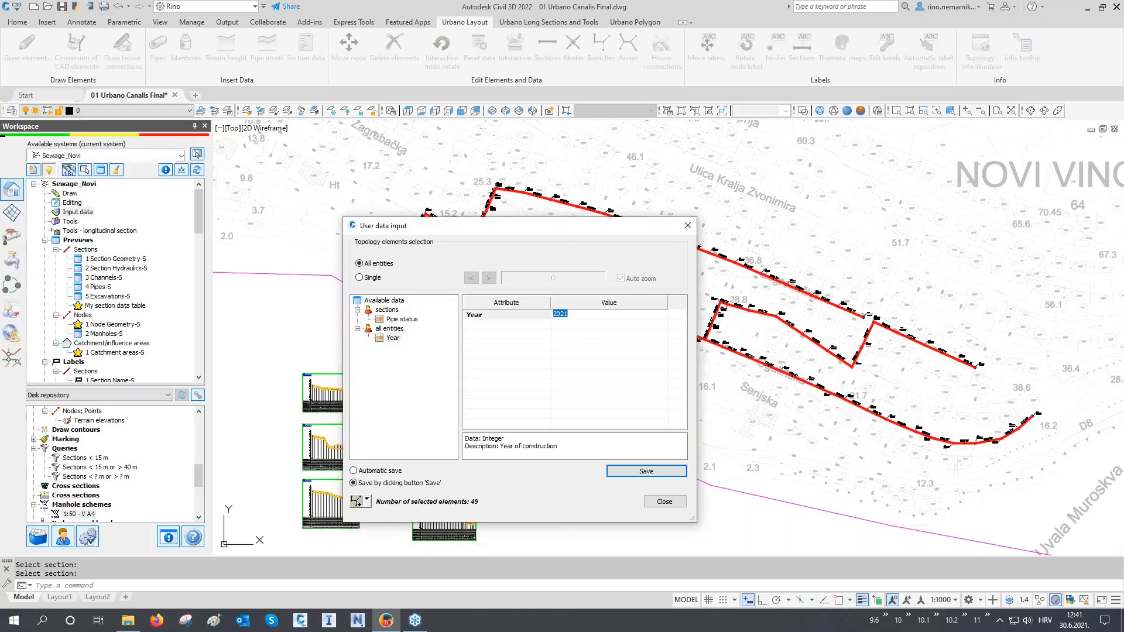
text(1980)
click(645, 471)
- Save Year 1971 for another picked set of sections, then close the data input
click(356, 502)
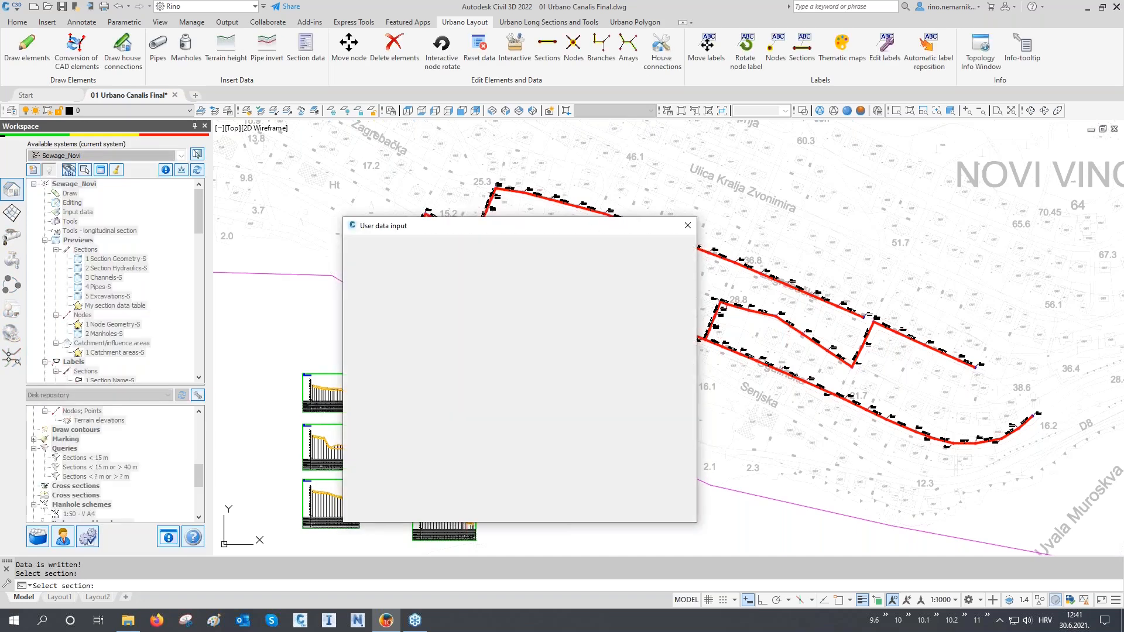
click(580, 321)
text(1971)
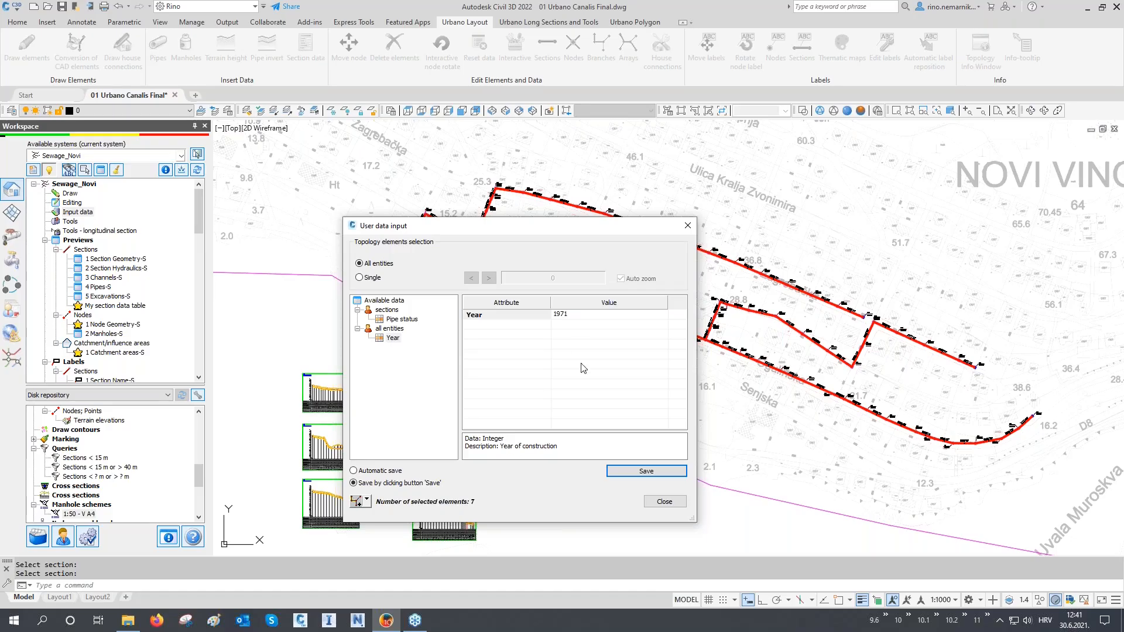
click(645, 474)
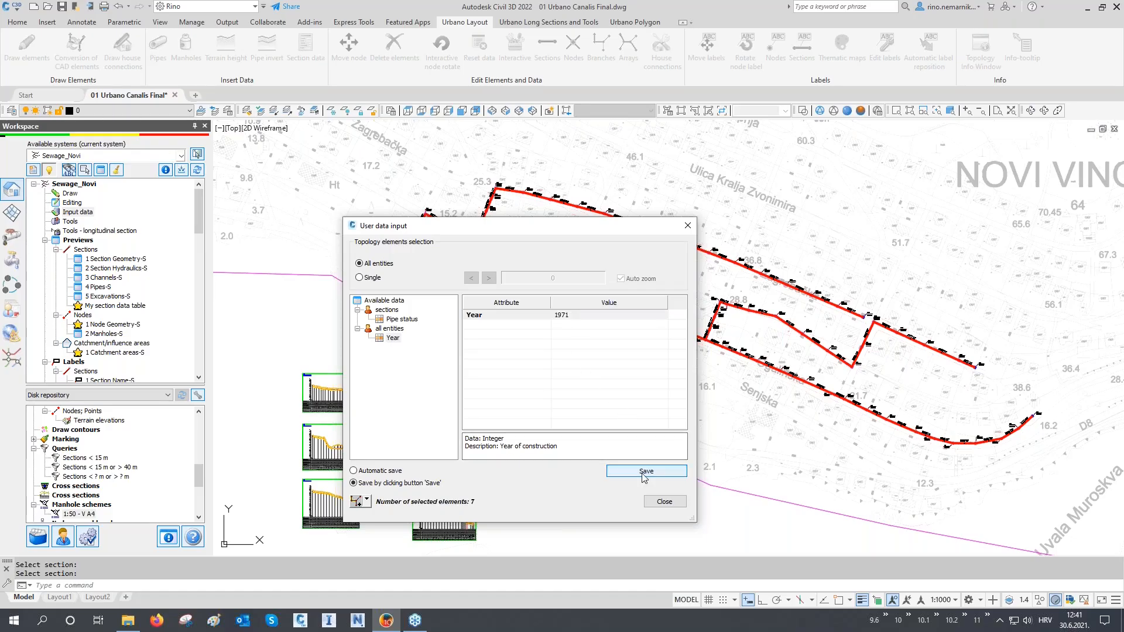
click(664, 502)
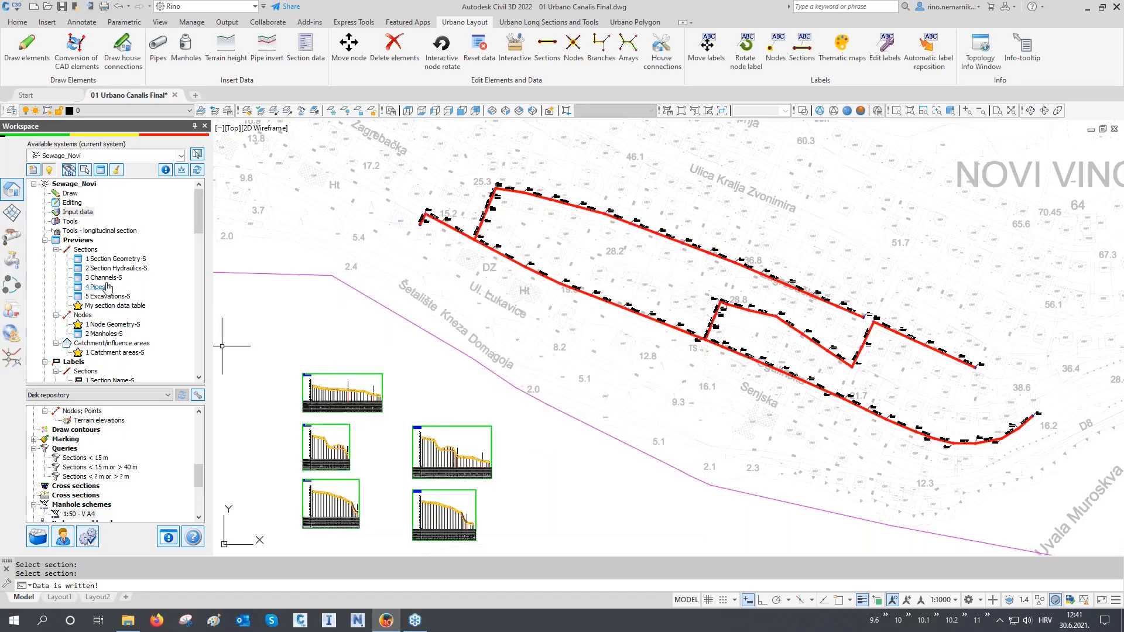
- Create section preview 'User data for sections' with Name, Pipe status and Year columns
click(97, 305)
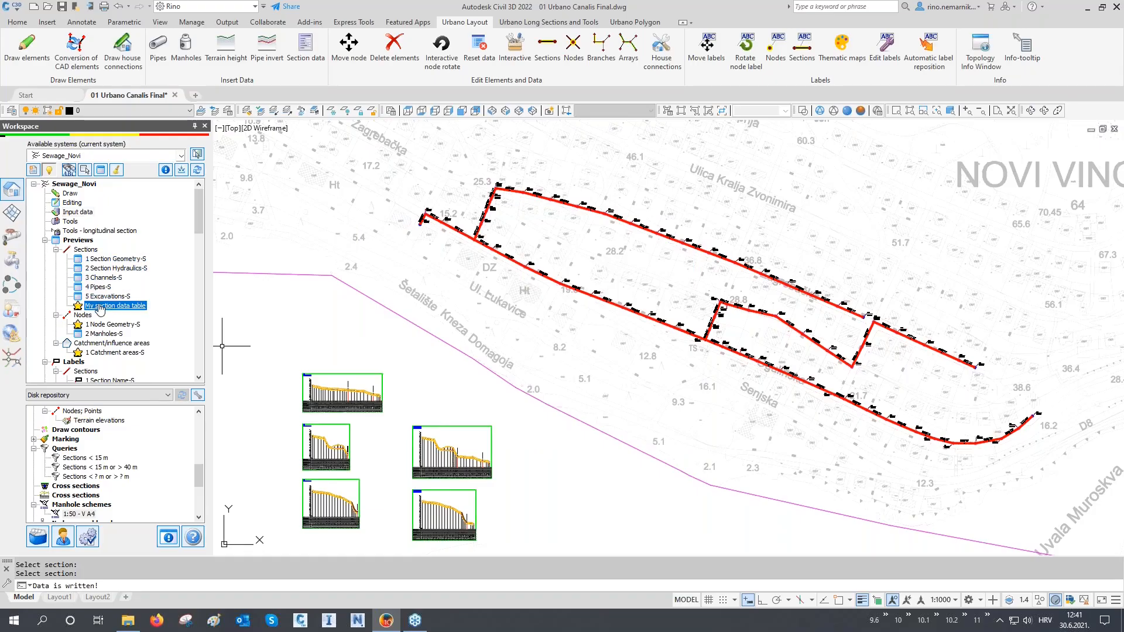
right_click(93, 255)
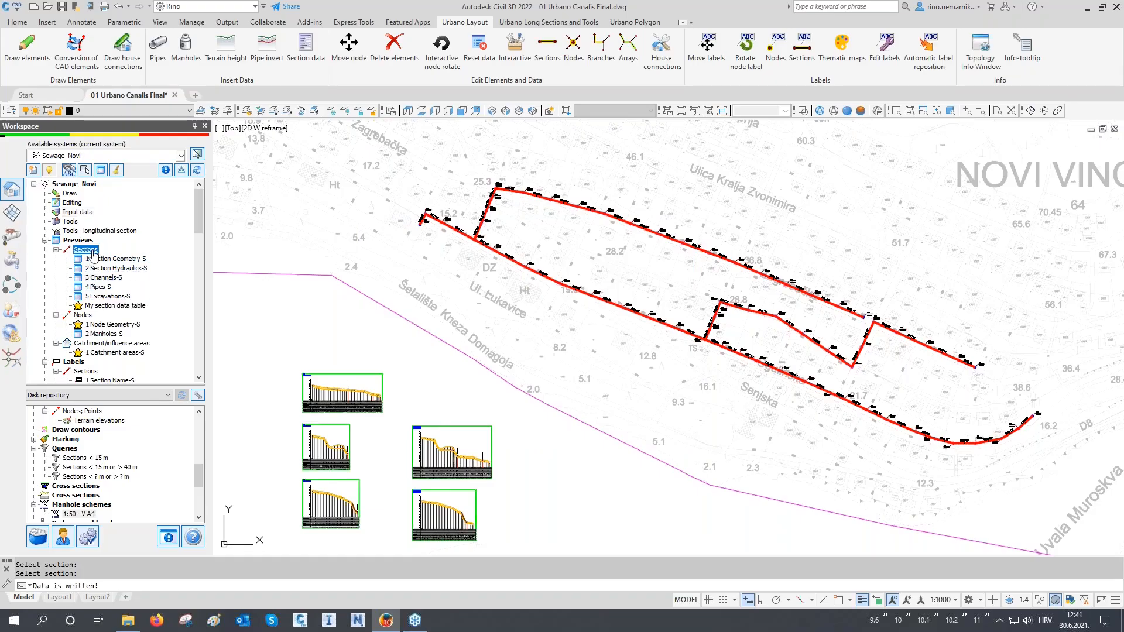
click(107, 258)
drag(360, 235, 208, 196)
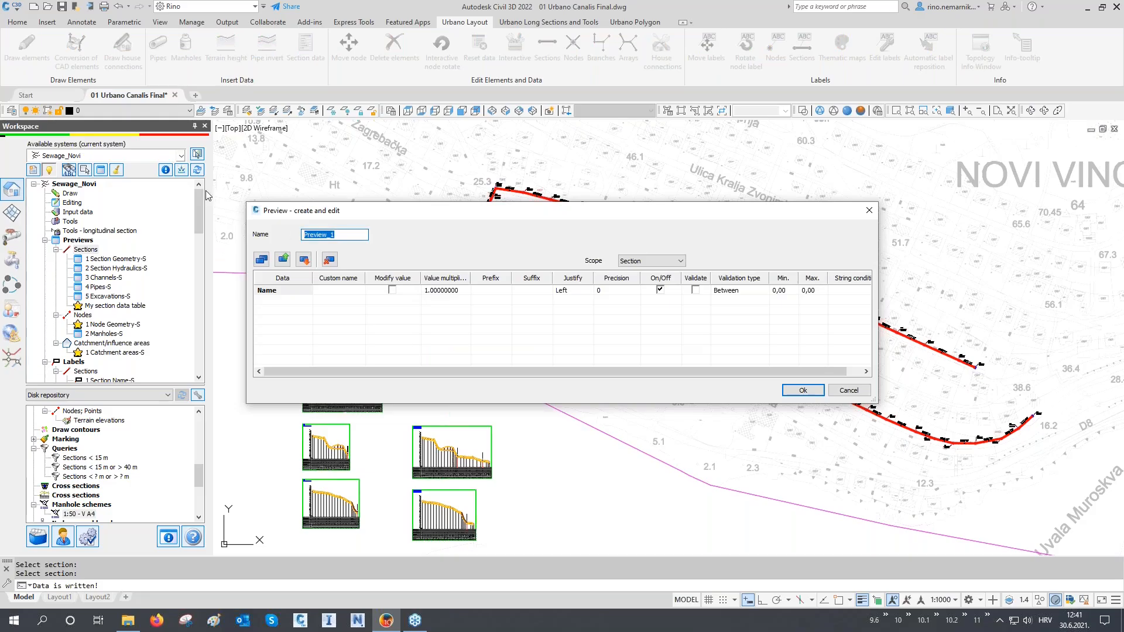
text(User data for sections)
click(263, 261)
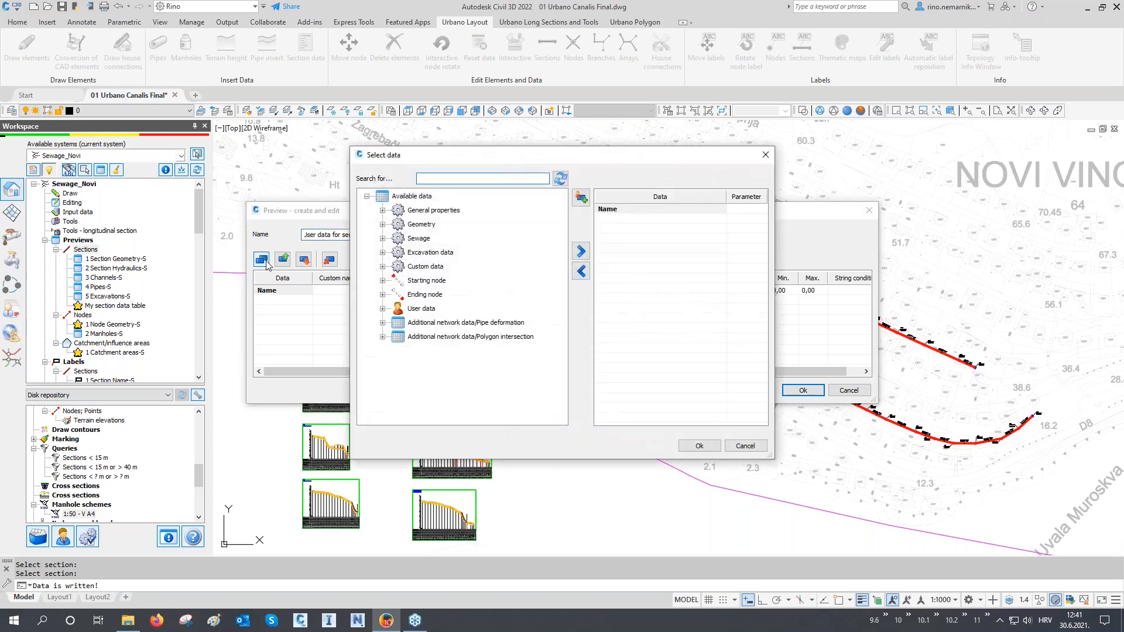
click(415, 310)
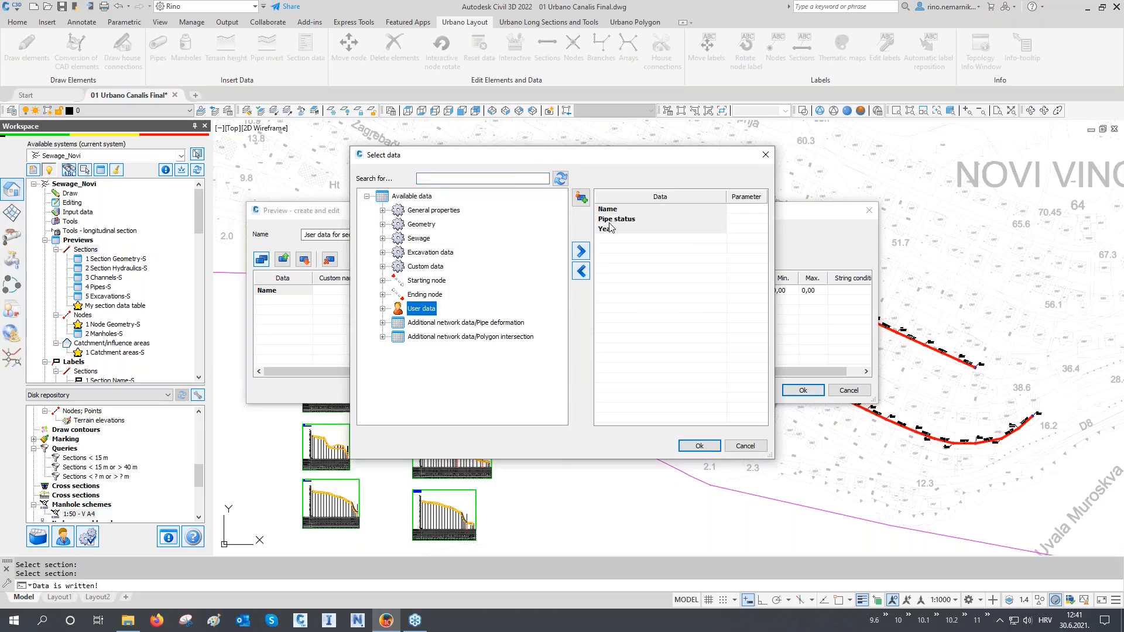
click(697, 445)
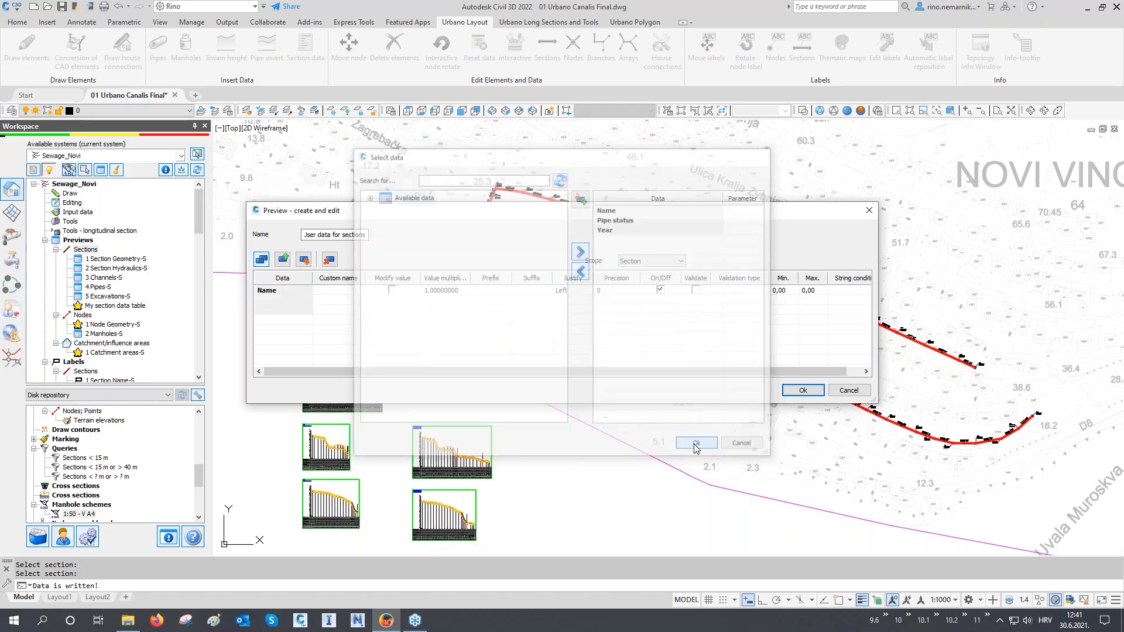
click(803, 390)
- Open the preview, limit it to the MH58–MH61 branch showing Needs replacement and 1971, then close
double_click(117, 316)
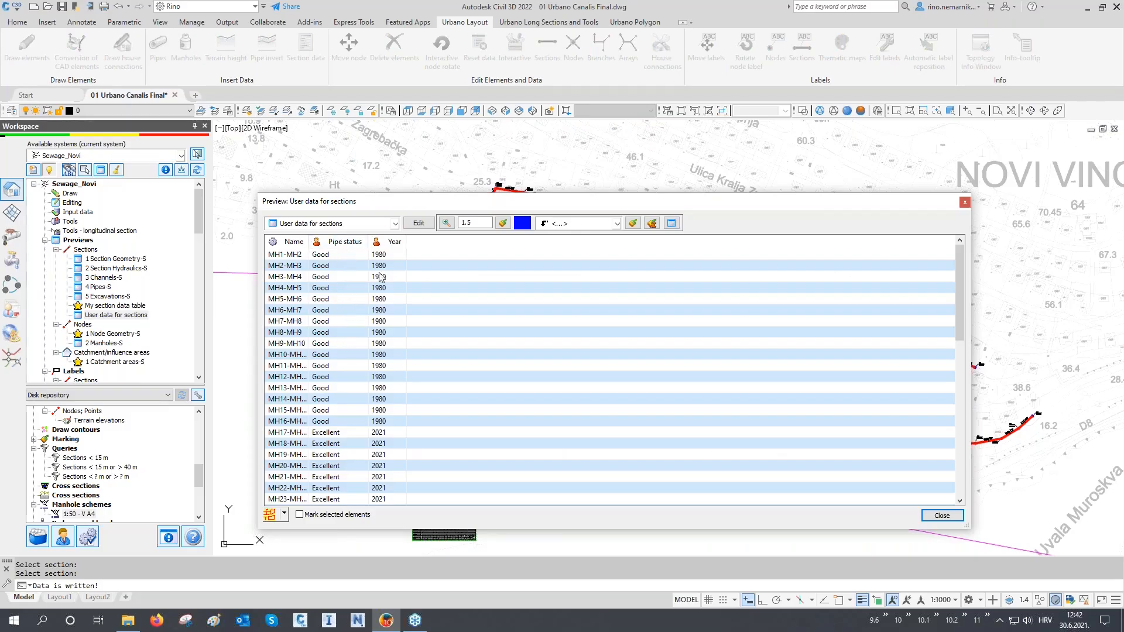
scroll(381, 299, down, 8)
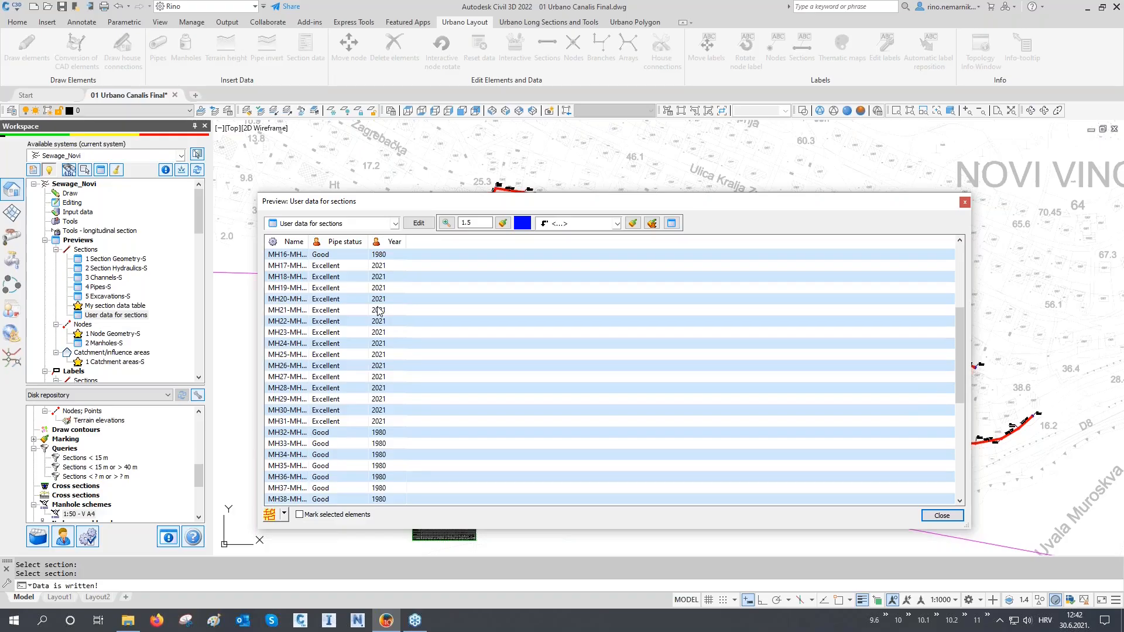
scroll(381, 313, down, 1)
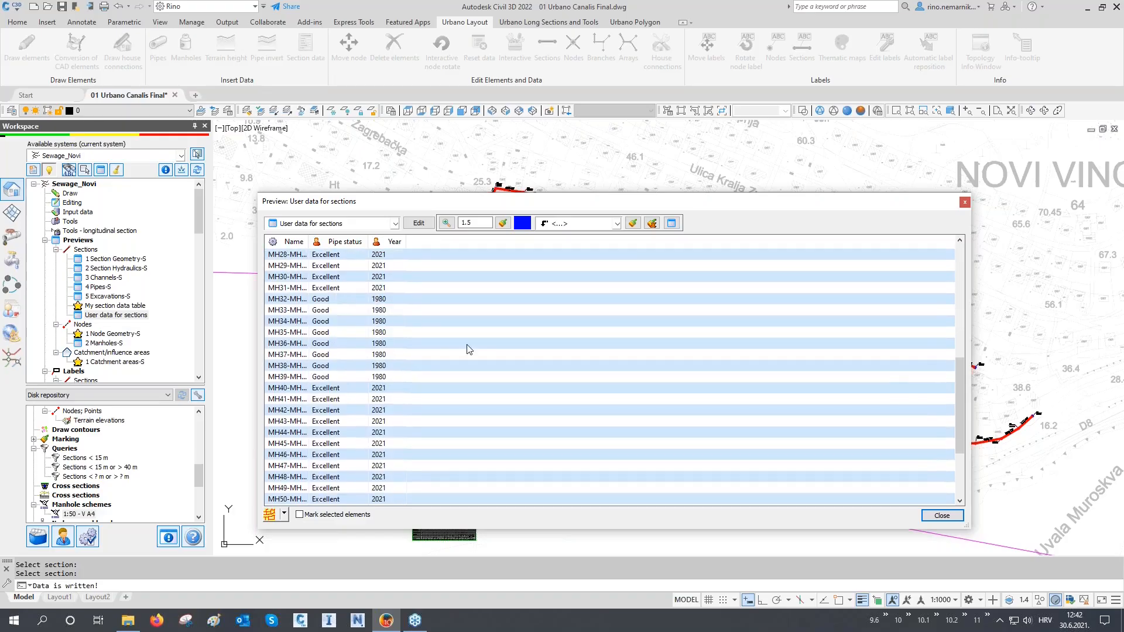
scroll(469, 349, down, 3)
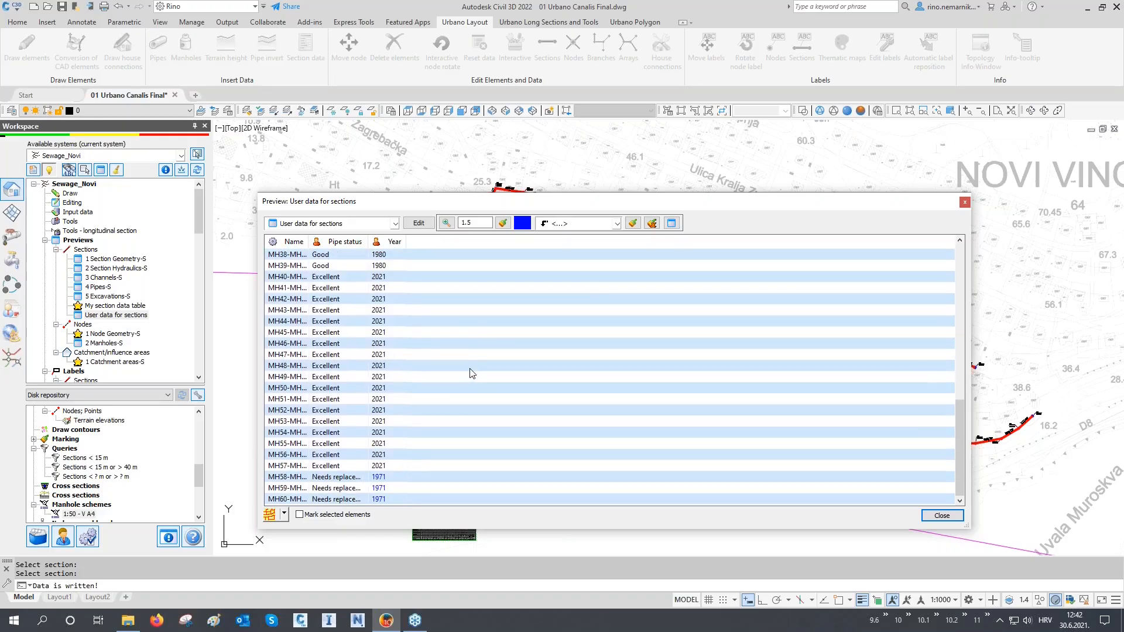
drag(309, 242, 390, 243)
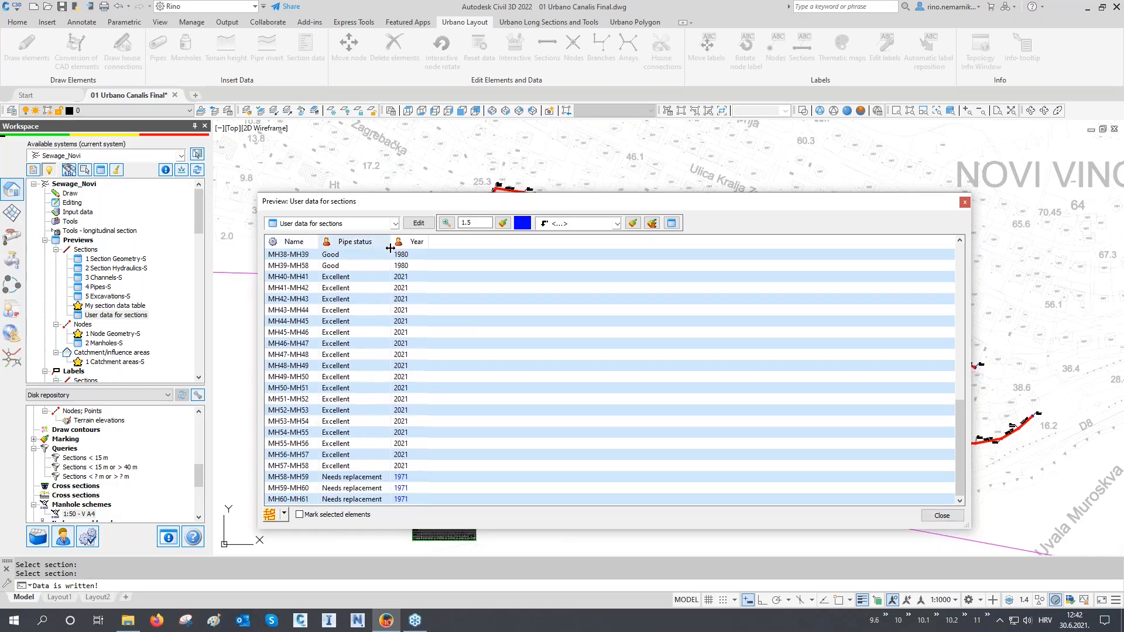
click(284, 515)
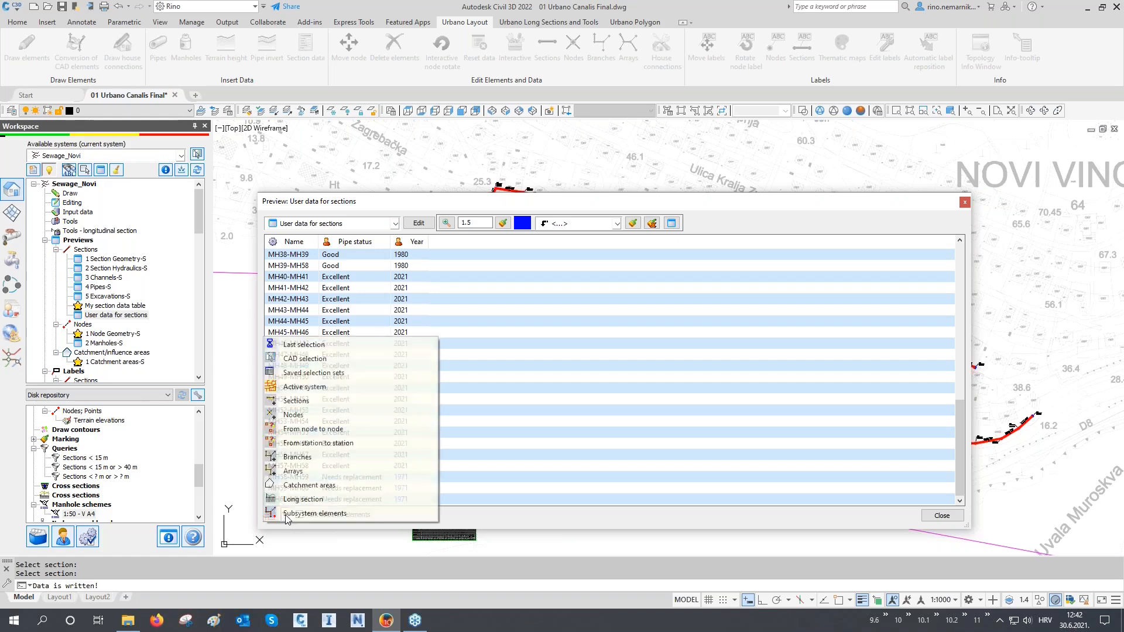
click(307, 462)
click(426, 225)
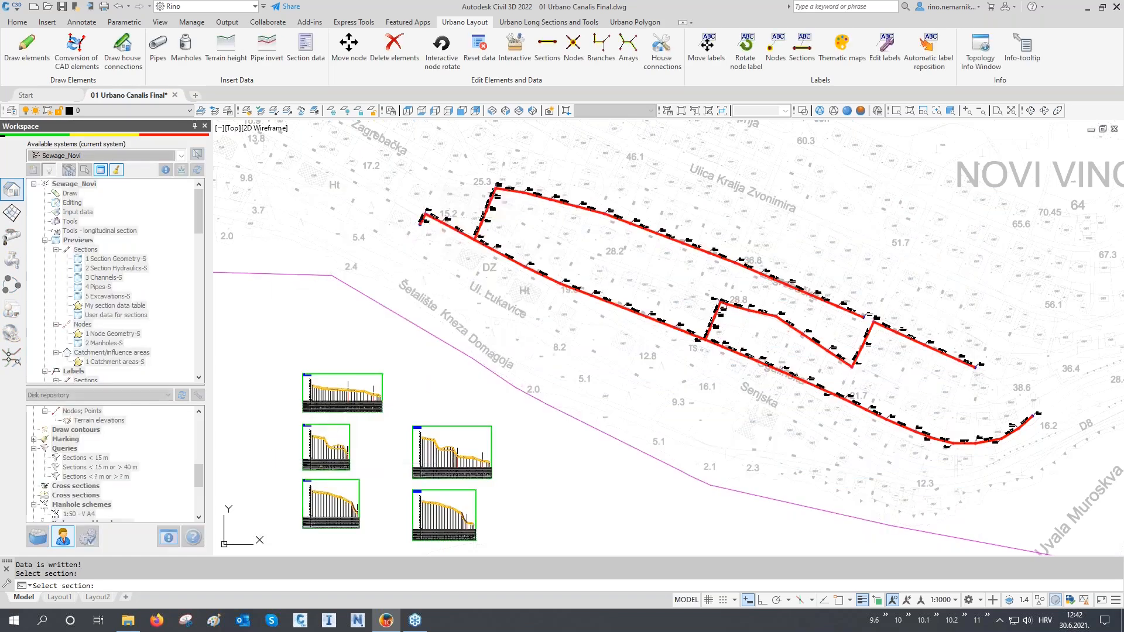
right_click(425, 226)
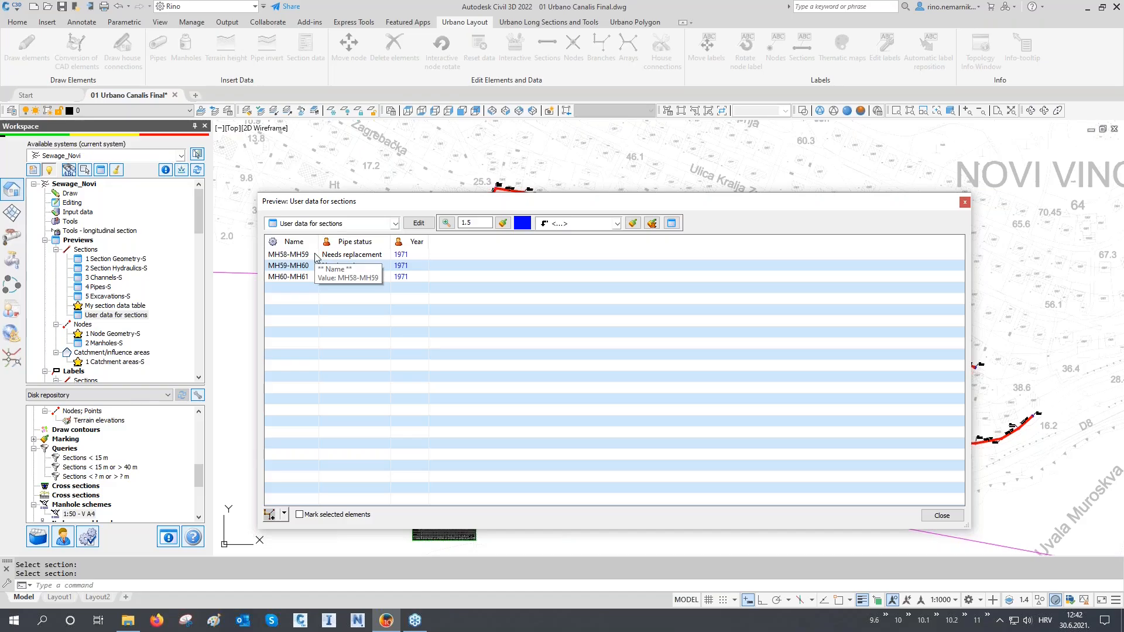
click(943, 516)
- Start a new preview in the Nodes previews group
click(84, 326)
right_click(85, 326)
click(117, 334)
- Name the node preview 'User data for nodes' with user data Name and Year fields
drag(347, 236, 294, 235)
text(User dat)
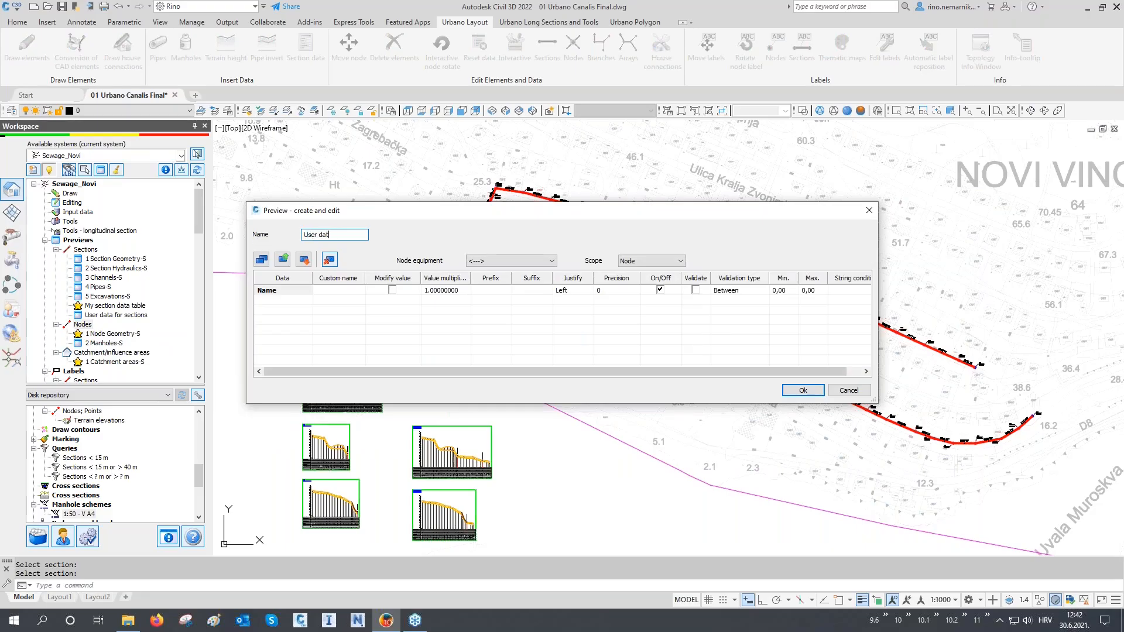
text(a for nodes)
click(262, 259)
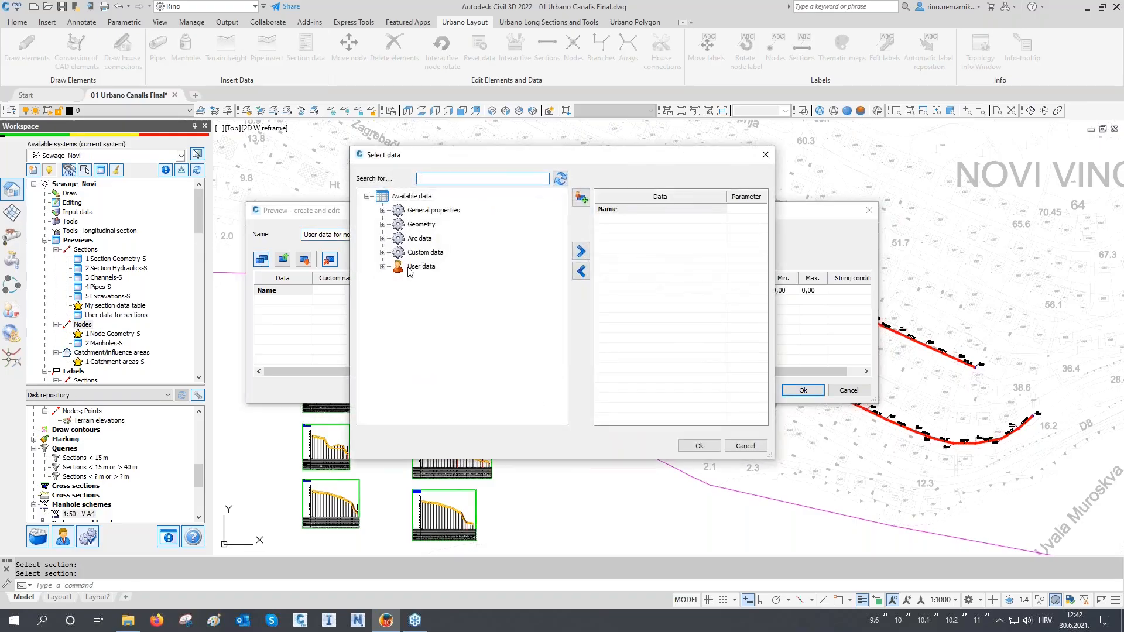
double_click(410, 272)
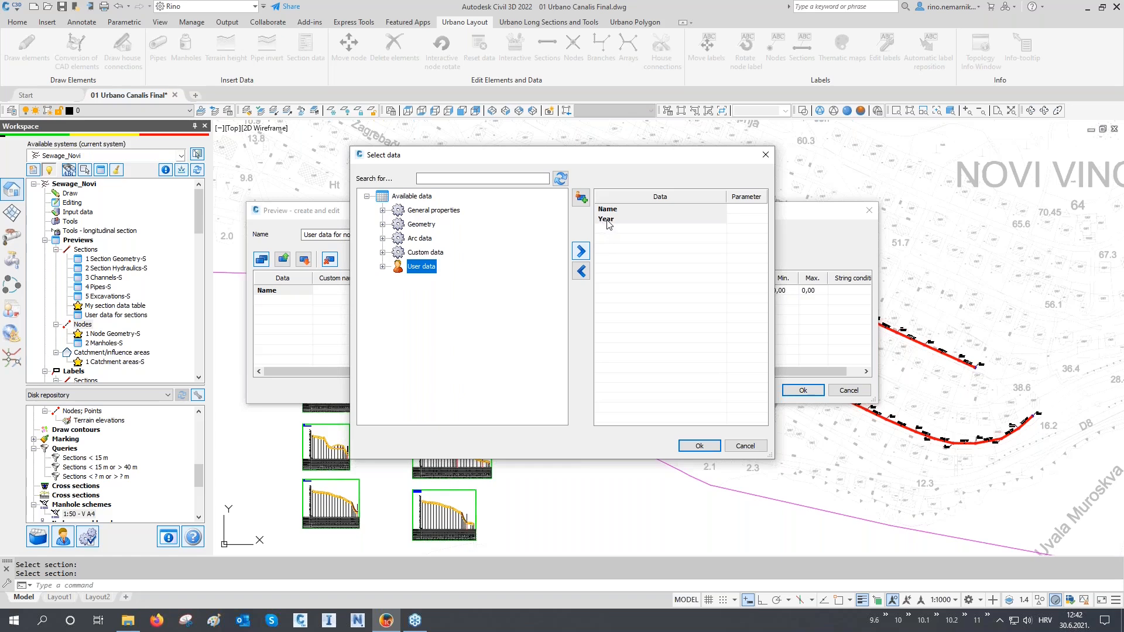
click(700, 446)
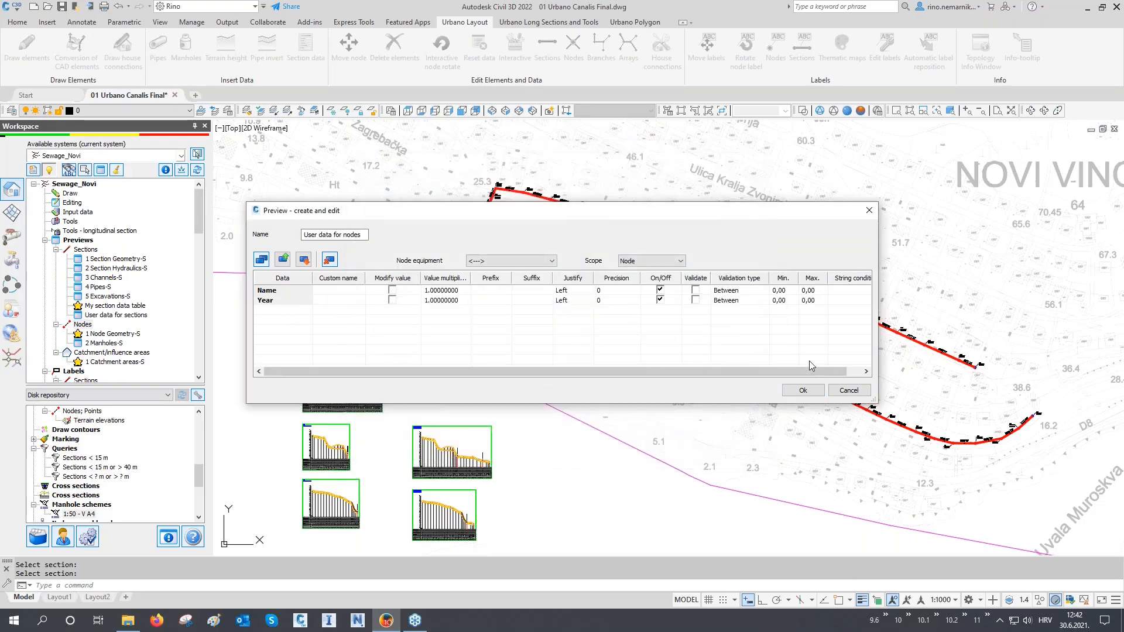
click(803, 390)
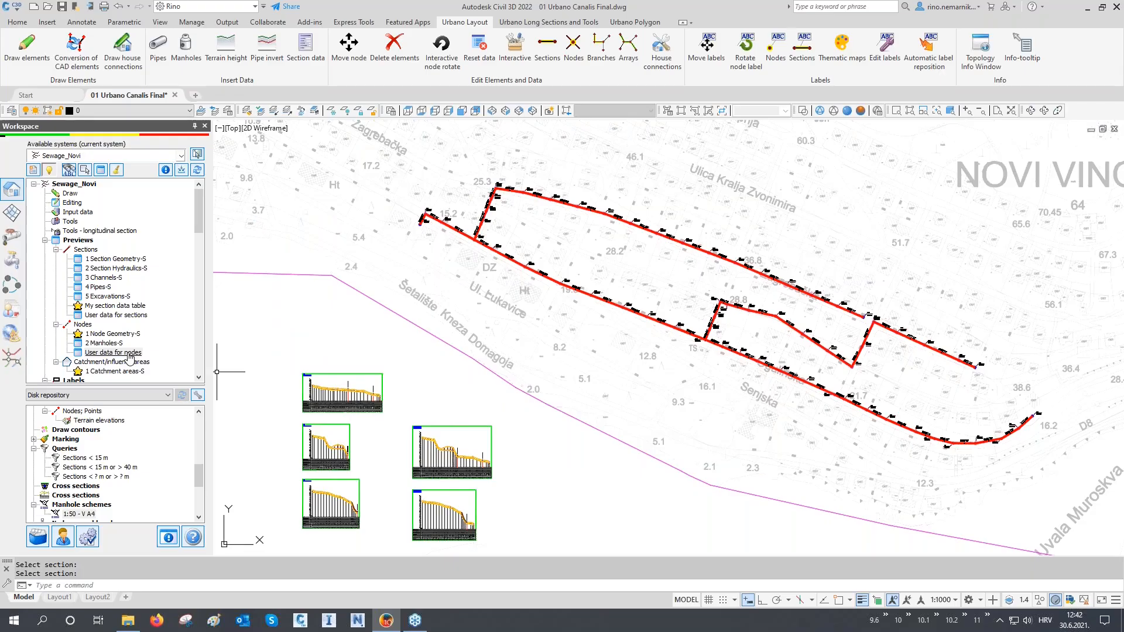
- Open the User data for nodes table, scroll through the manhole years, and close it
double_click(129, 354)
scroll(415, 325, down, 5)
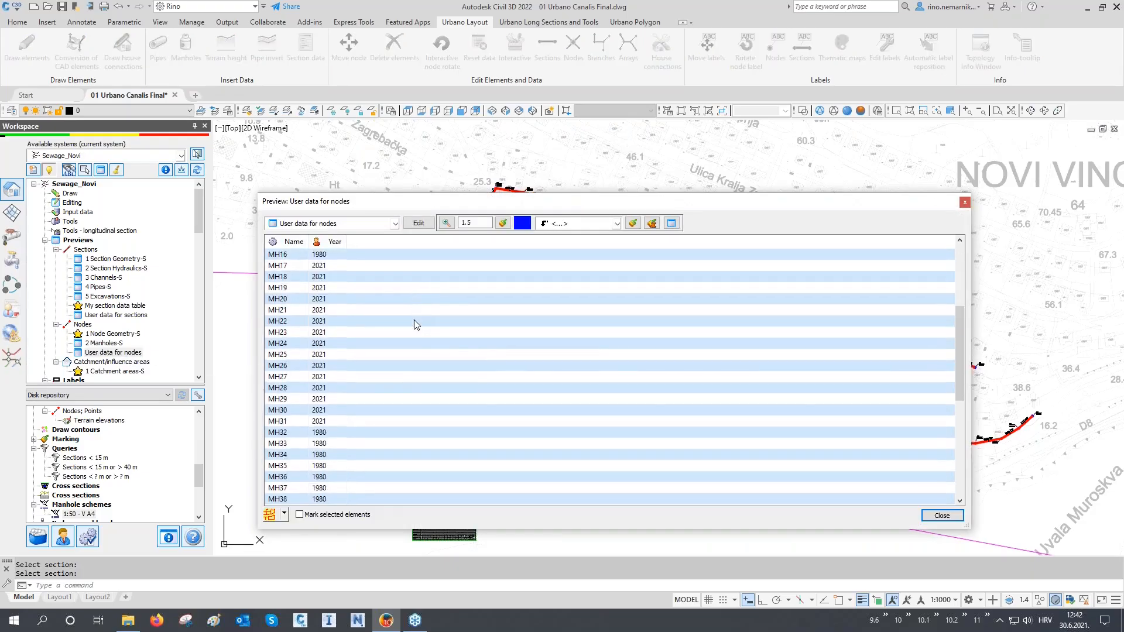
scroll(416, 325, down, 8)
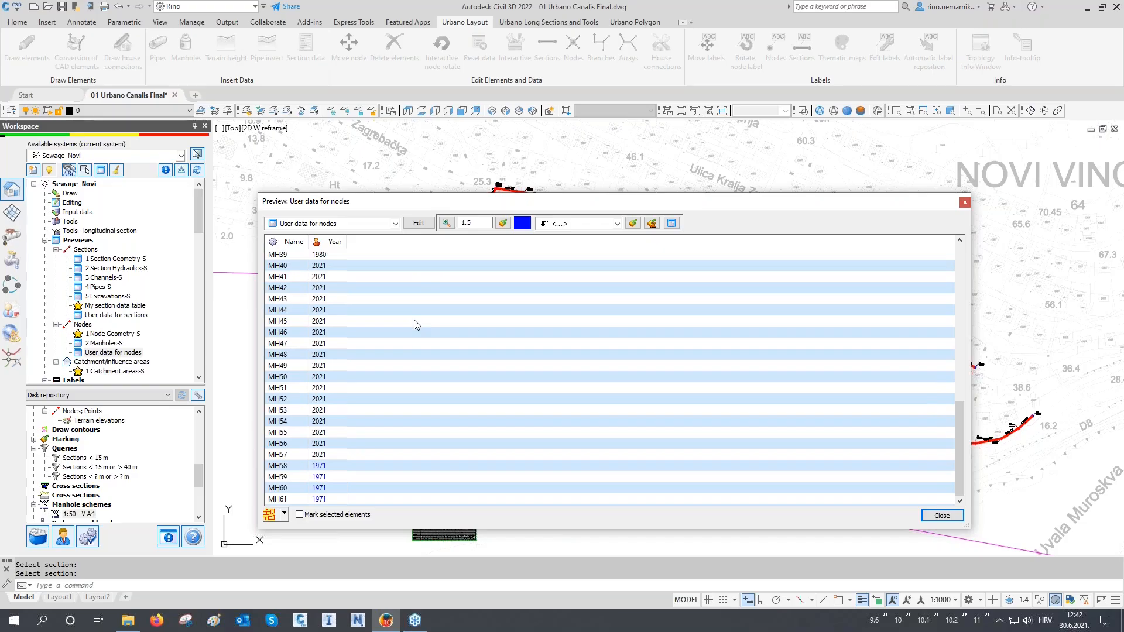
click(940, 515)
scroll(730, 412, up, 10)
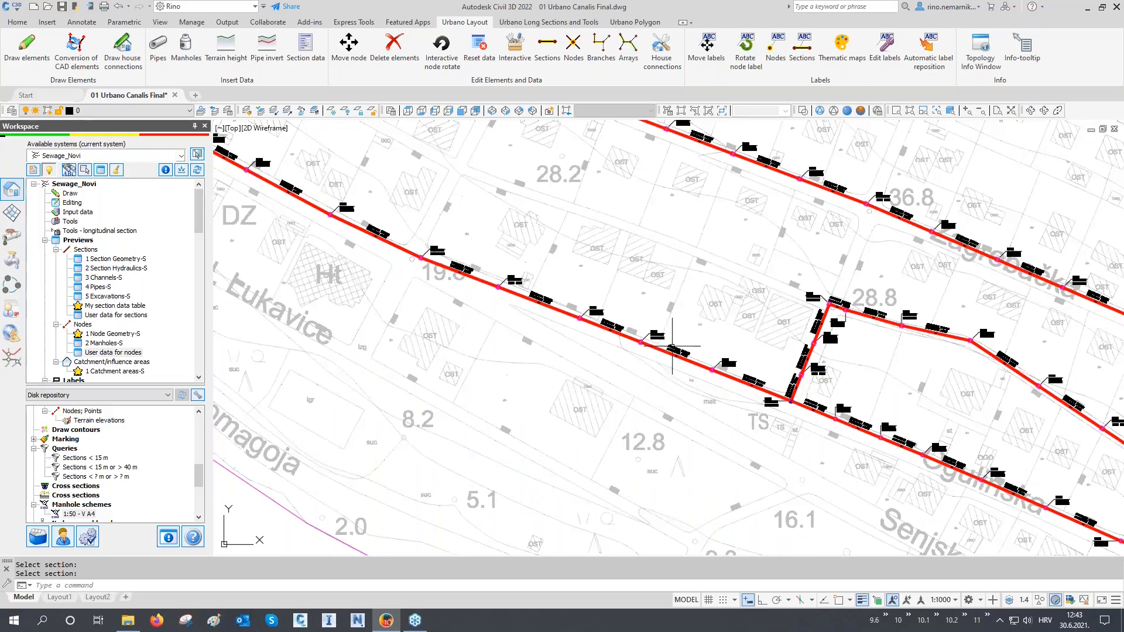
- Duplicate My section label and open the copy for editing as User data label
scroll(120, 277, down, 4)
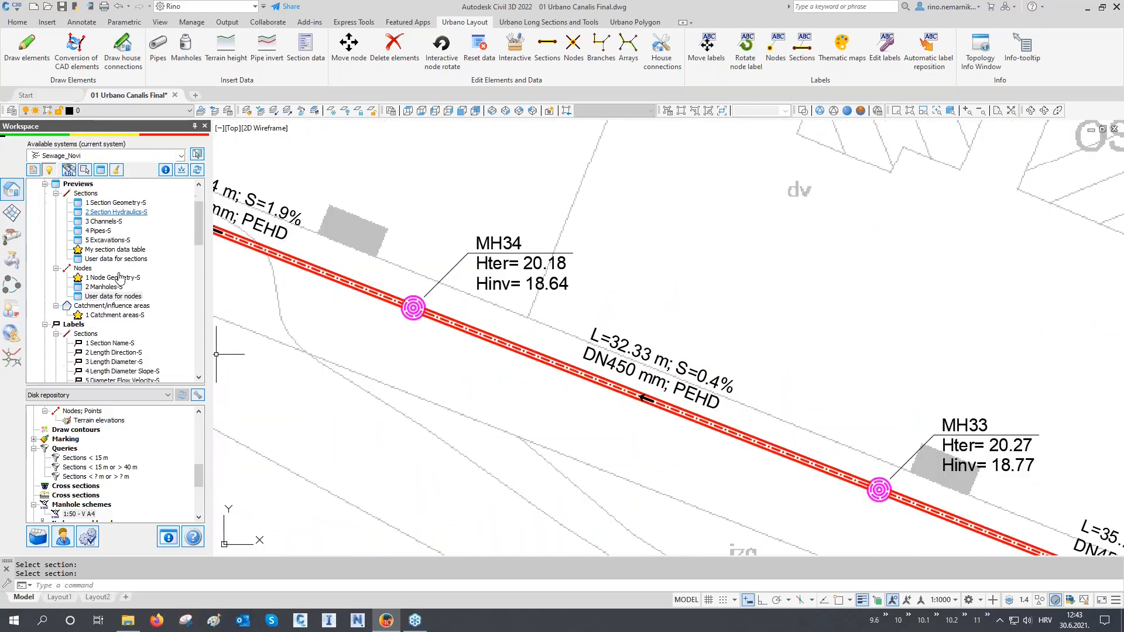
right_click(106, 278)
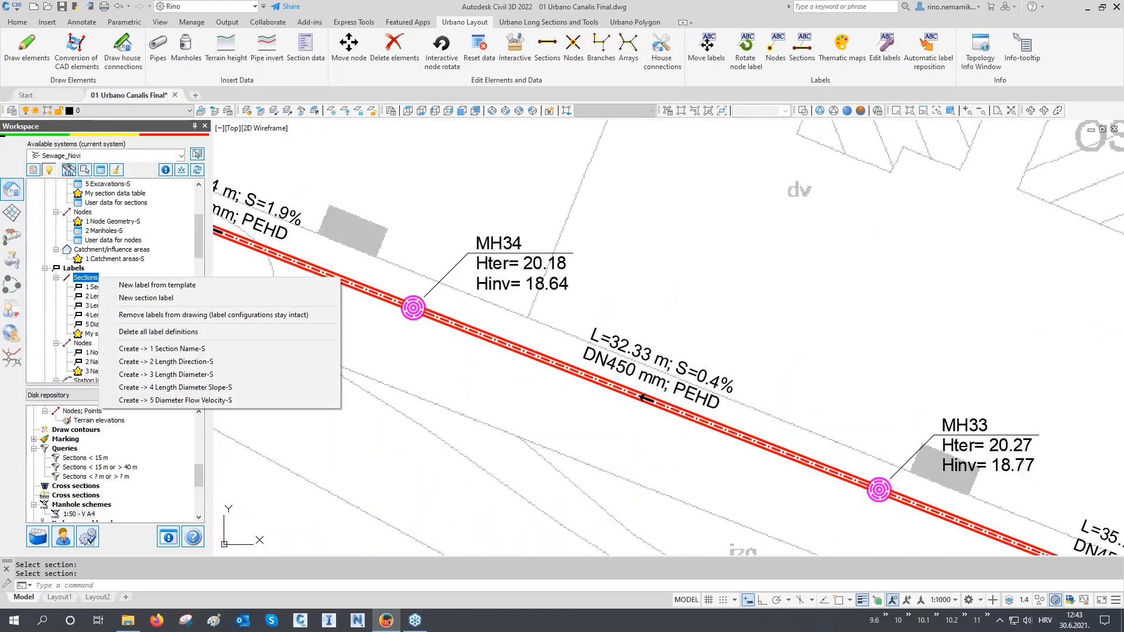
click(98, 337)
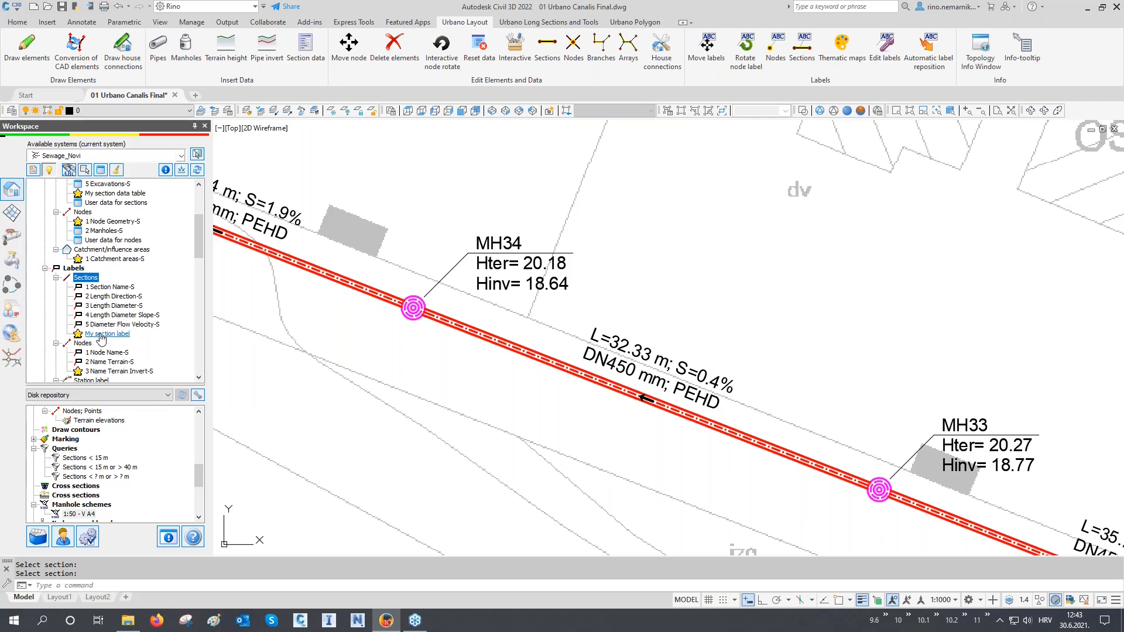
click(102, 338)
right_click(104, 339)
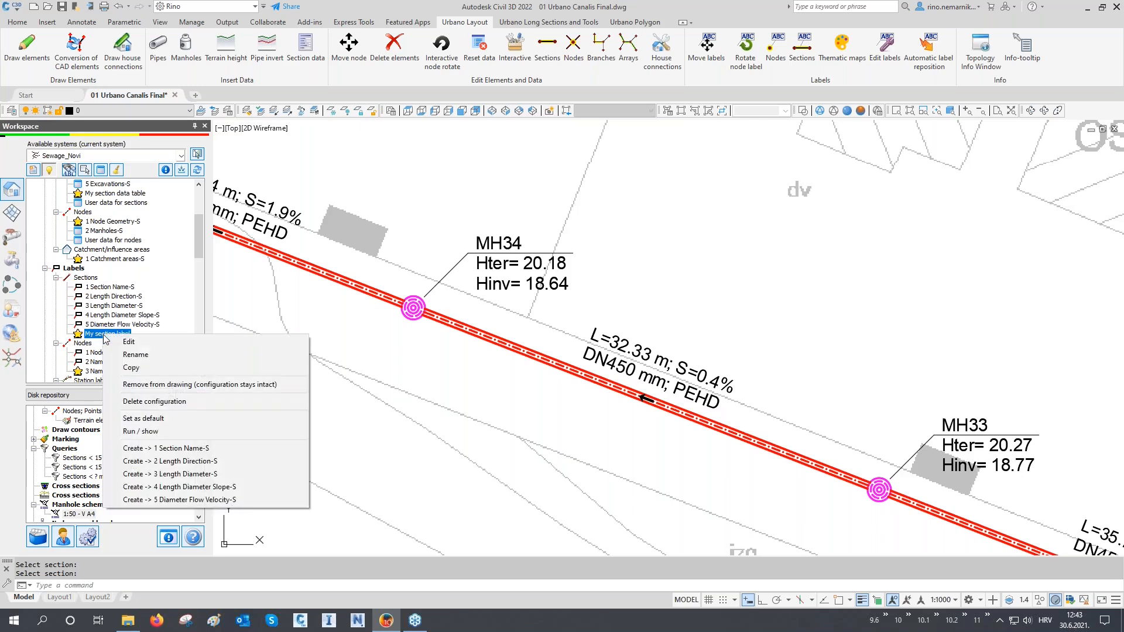
click(133, 369)
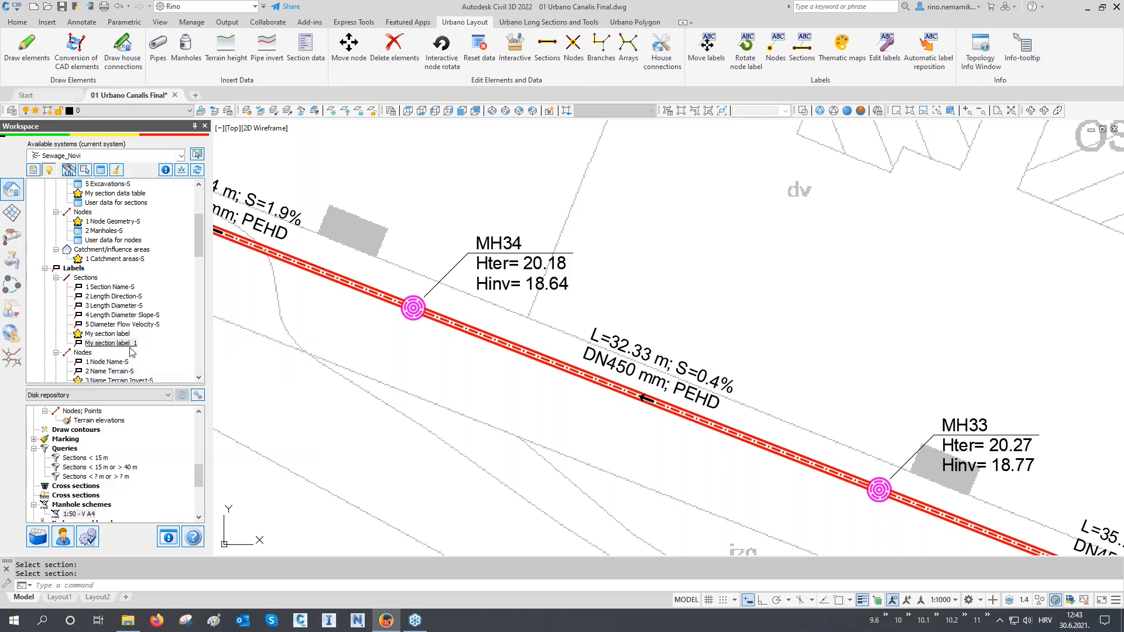
right_click(131, 347)
click(141, 354)
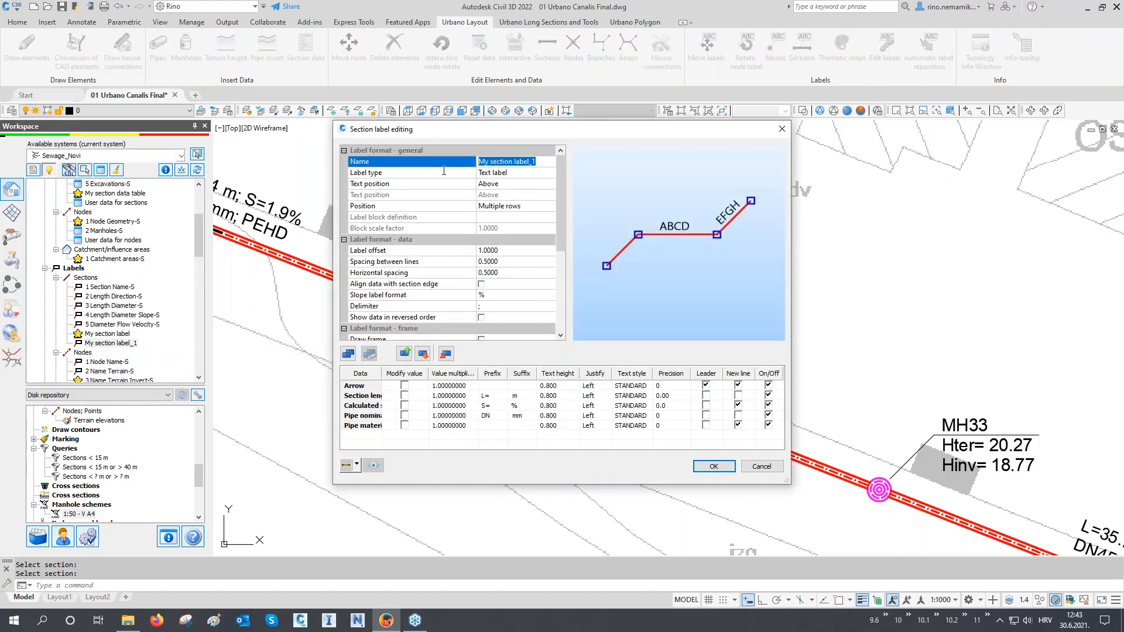
text(User data)
- Replace the label's data with Arrow plus the user data fields Pipe status and Year
click(372, 396)
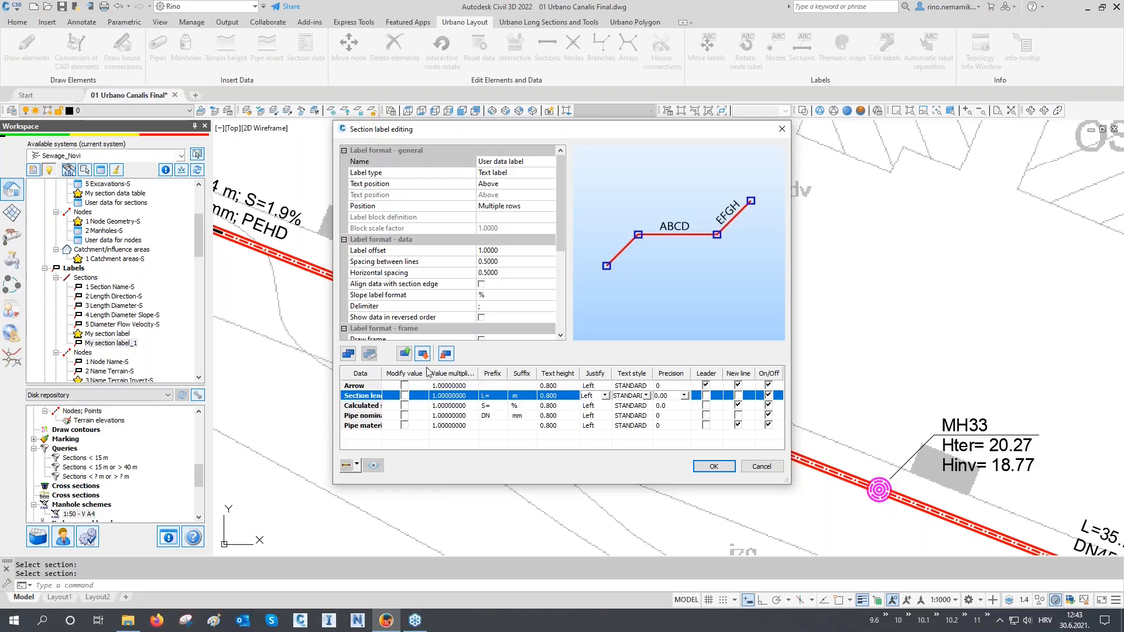
click(349, 354)
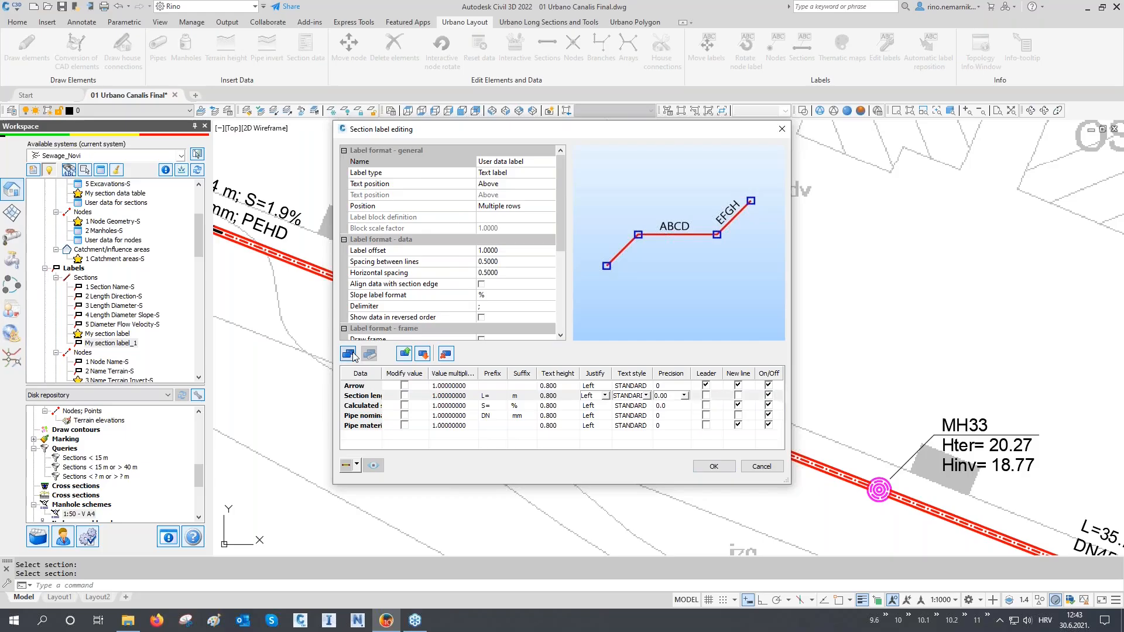
click(622, 220)
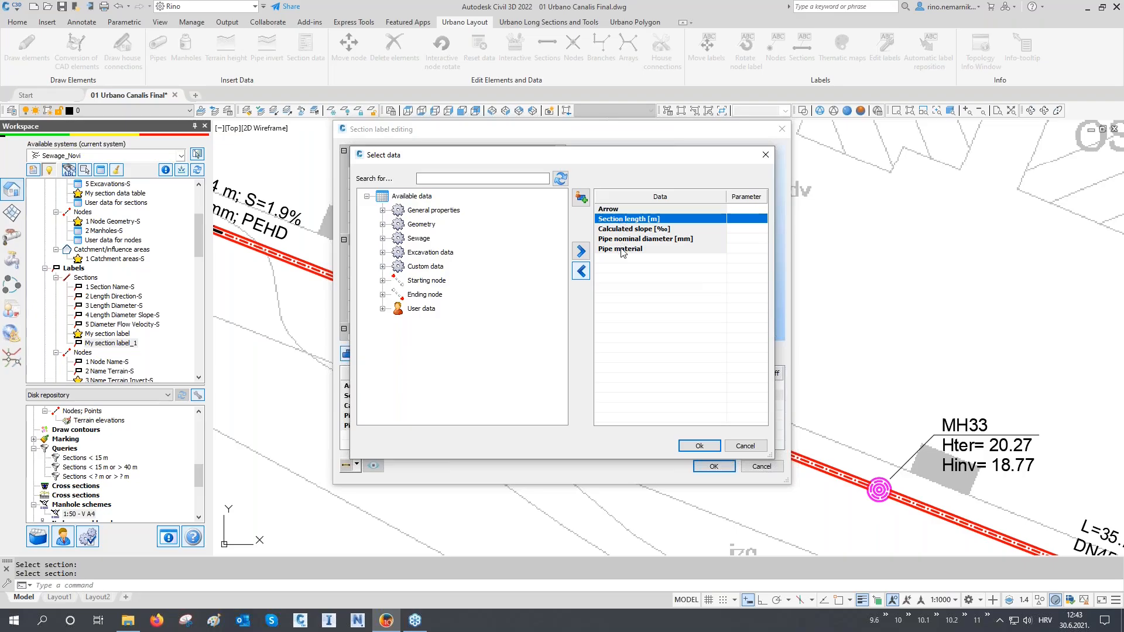
click(581, 271)
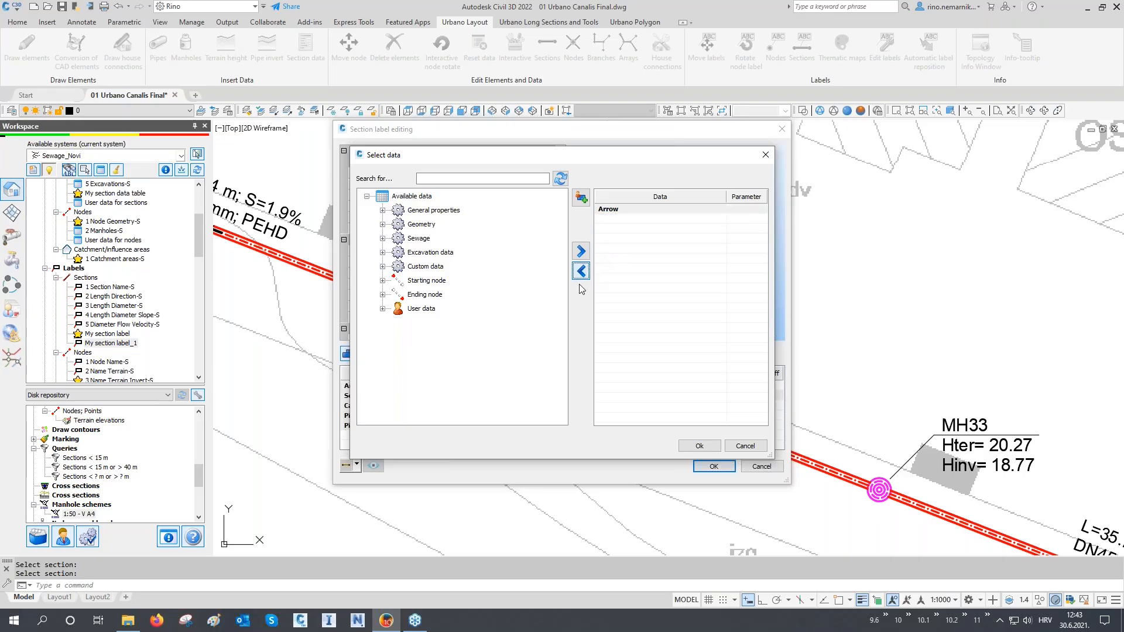
double_click(429, 310)
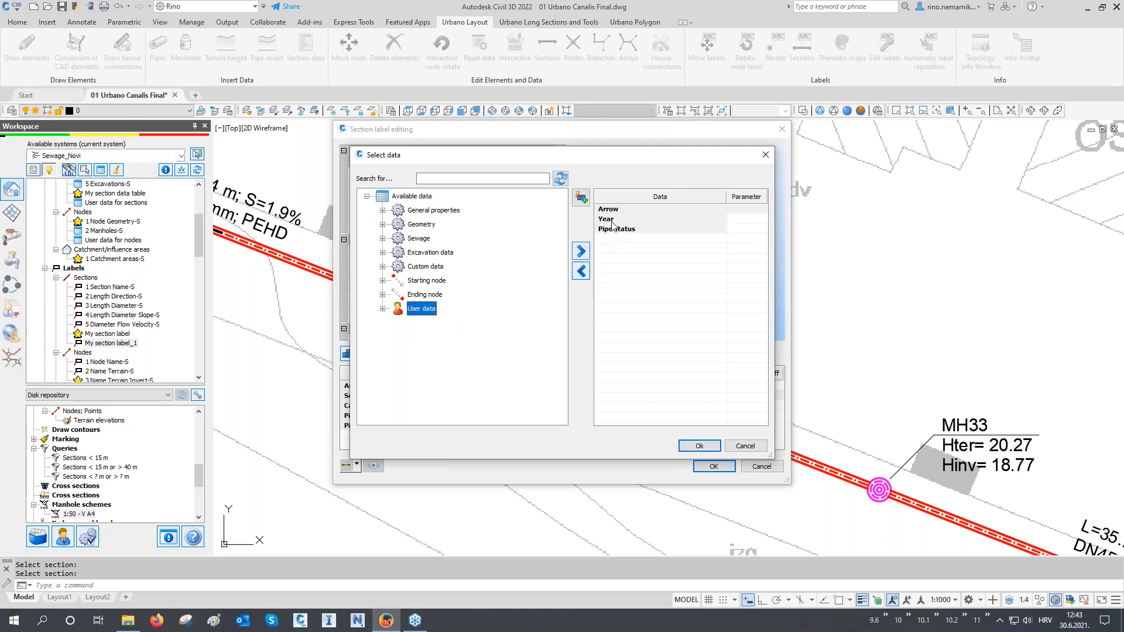
click(699, 445)
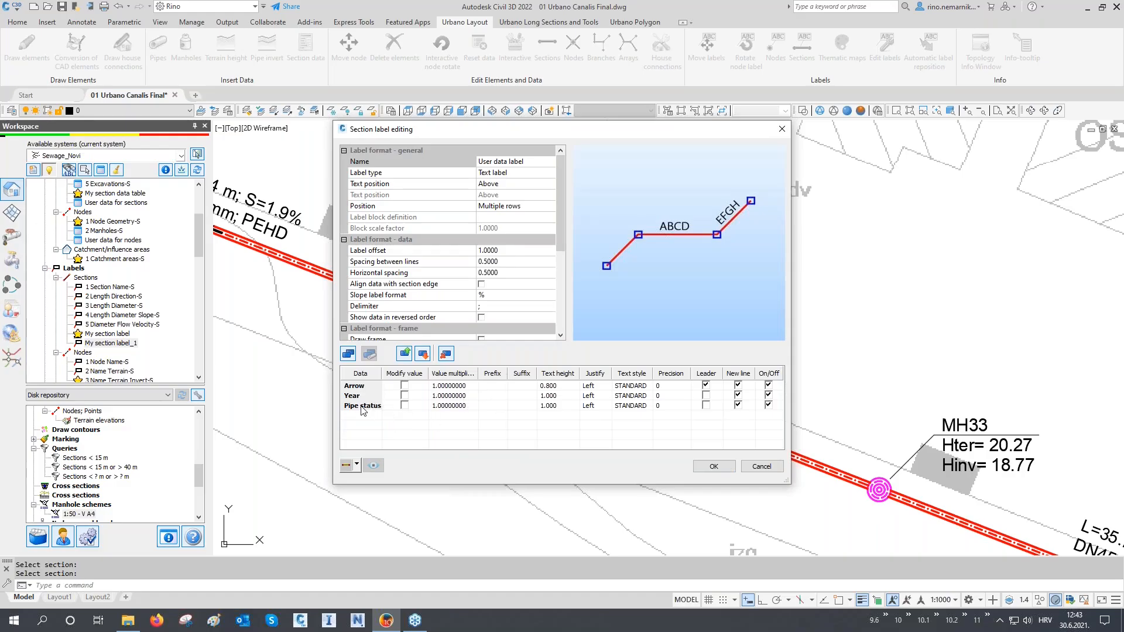
- Move Pipe status above Year, set both text heights to 0.800, and save the label
click(363, 407)
click(406, 354)
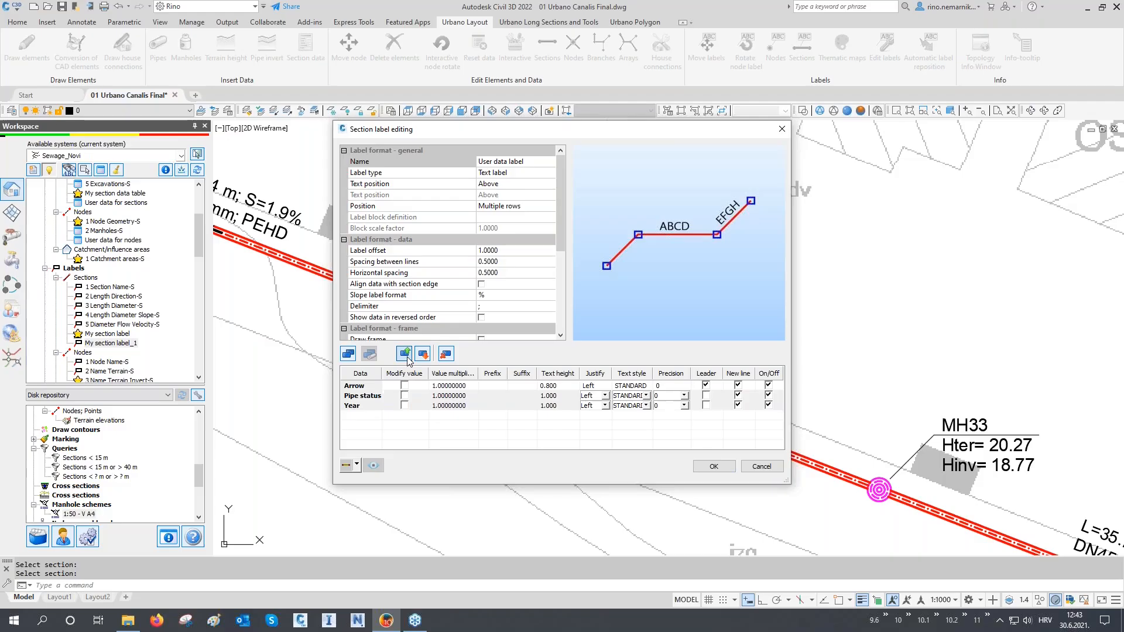
drag(382, 374, 386, 374)
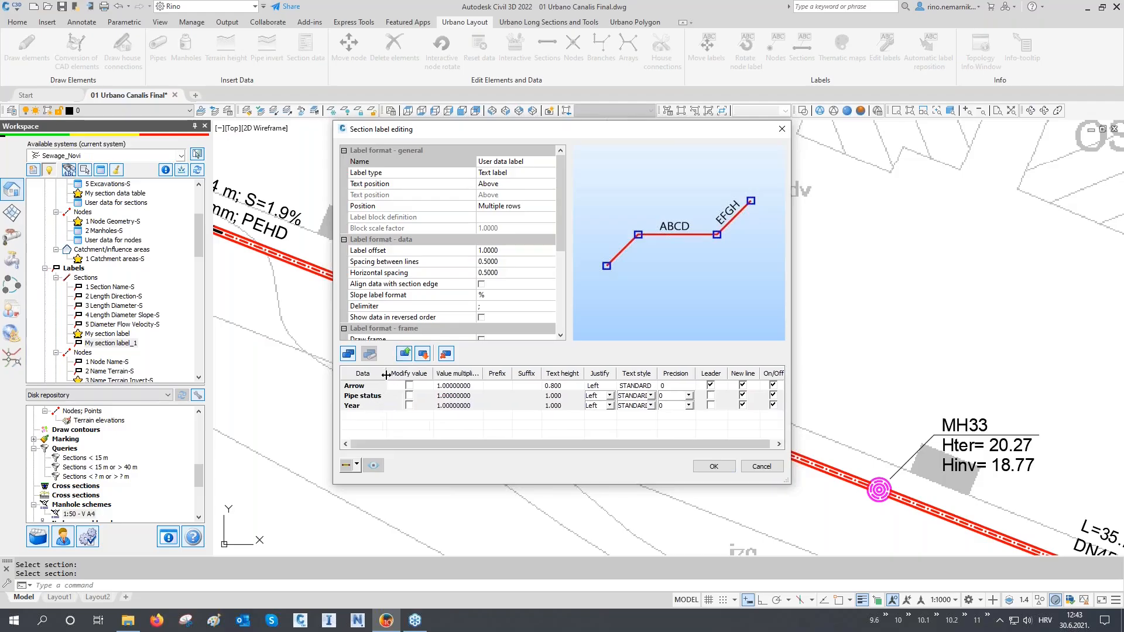
click(520, 397)
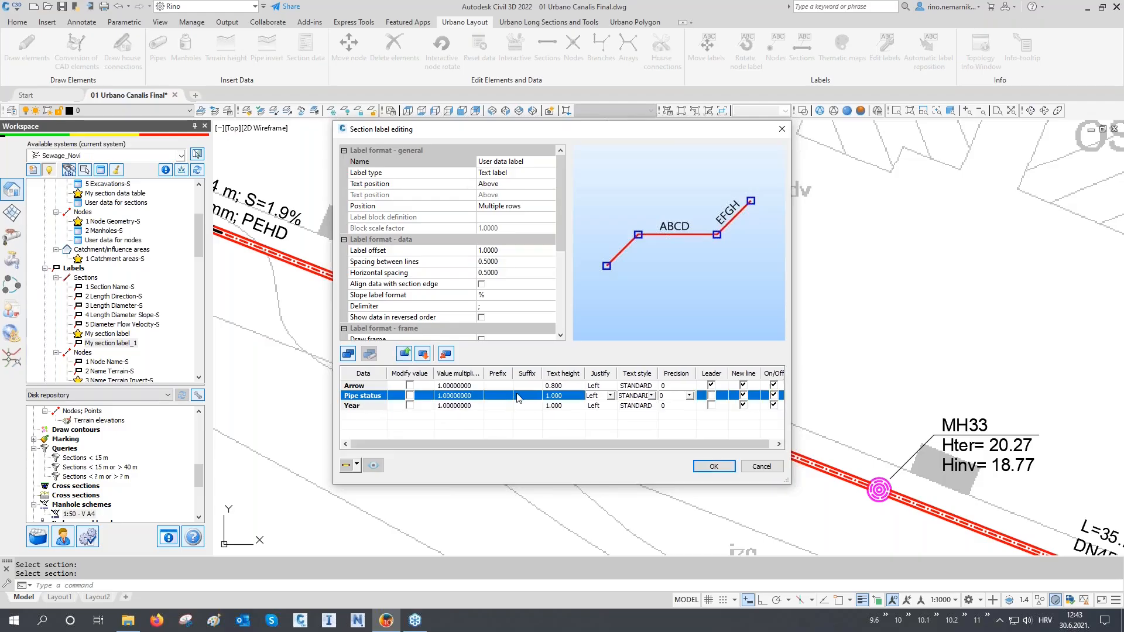
click(561, 387)
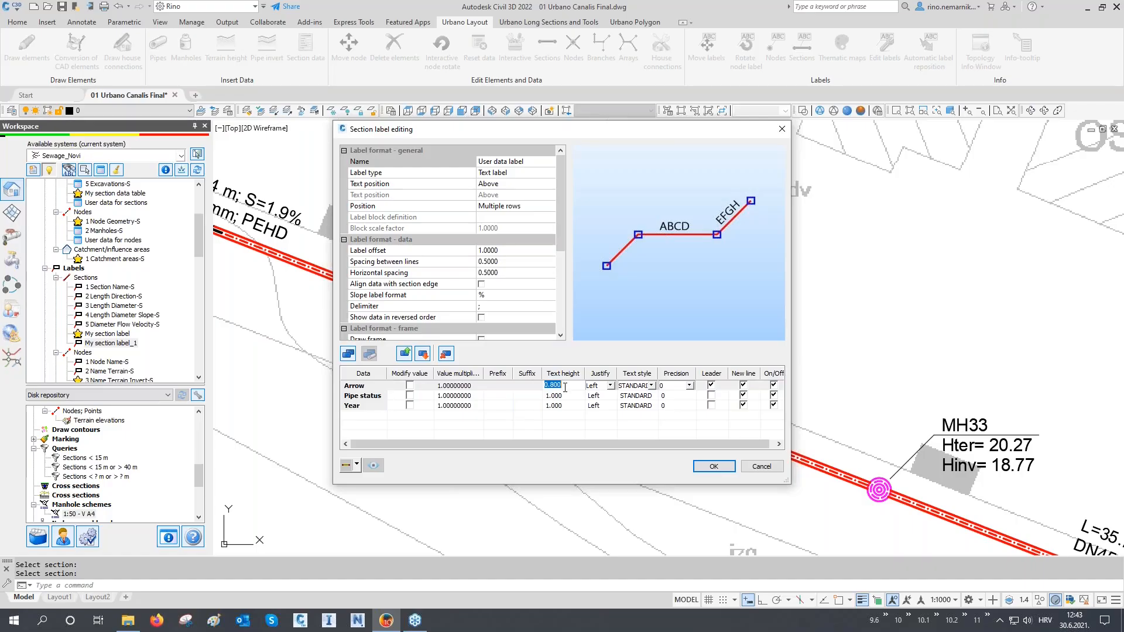
click(558, 395)
text(0.800)
click(564, 405)
text(0.800)
key(Return)
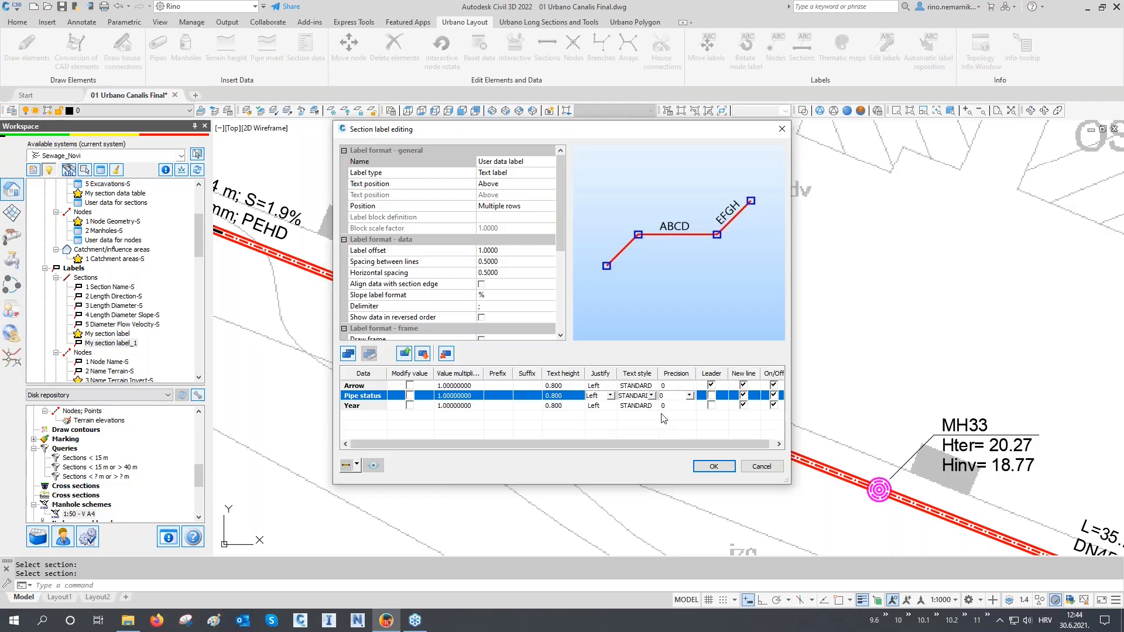
click(706, 467)
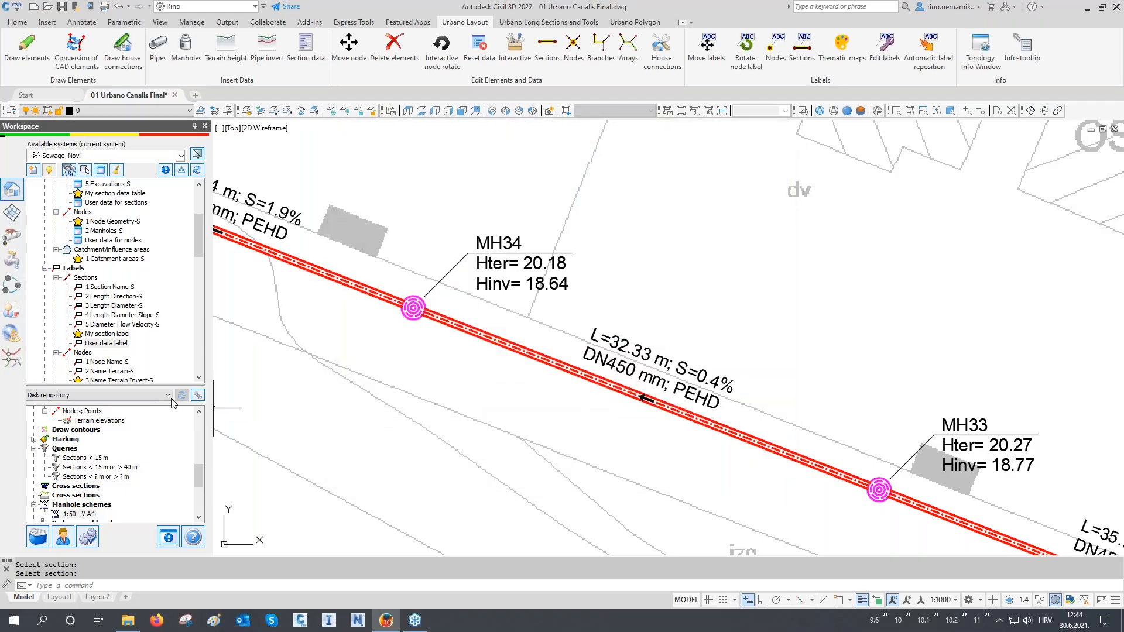
- Apply User data label to the sewer sections and pan across to manholes MH58–MH61
double_click(106, 344)
click(964, 303)
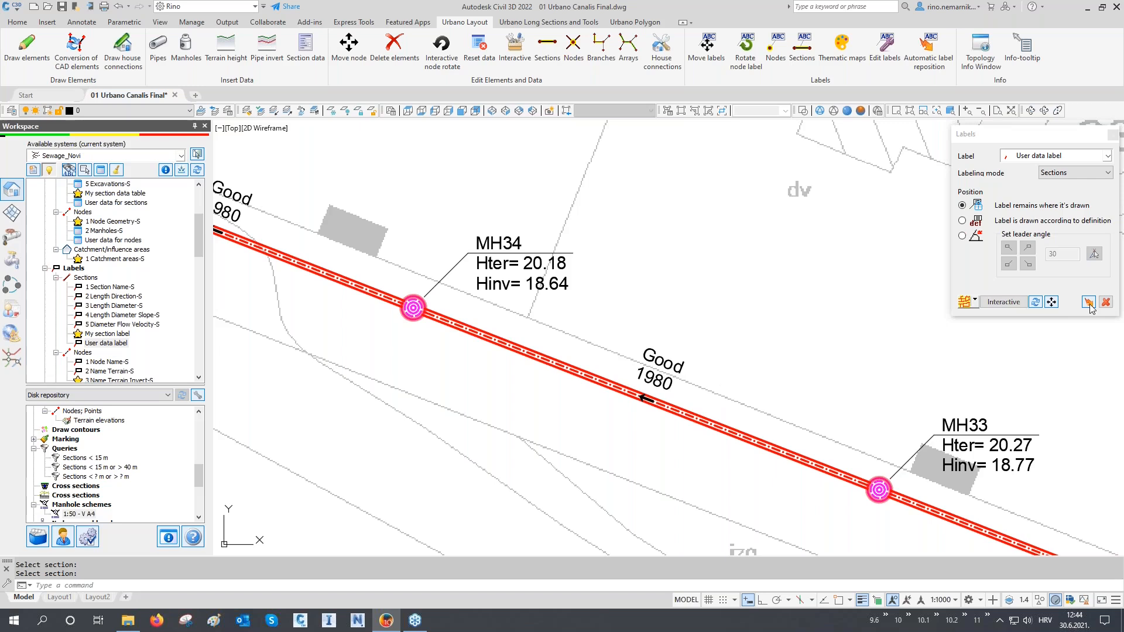
middle_drag(698, 380, 830, 459)
middle_drag(450, 304, 706, 403)
middle_drag(363, 280, 691, 406)
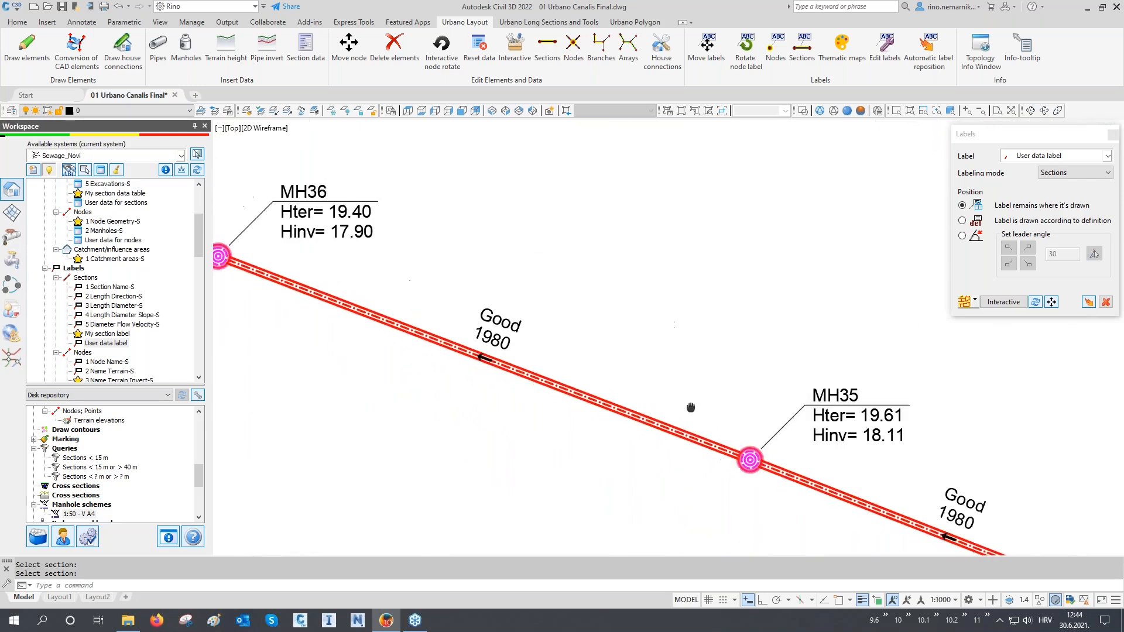
scroll(560, 334, down, 2)
mouse_move(424, 252)
middle_down()
mouse_move(527, 315)
mouse_move(744, 393)
middle_up()
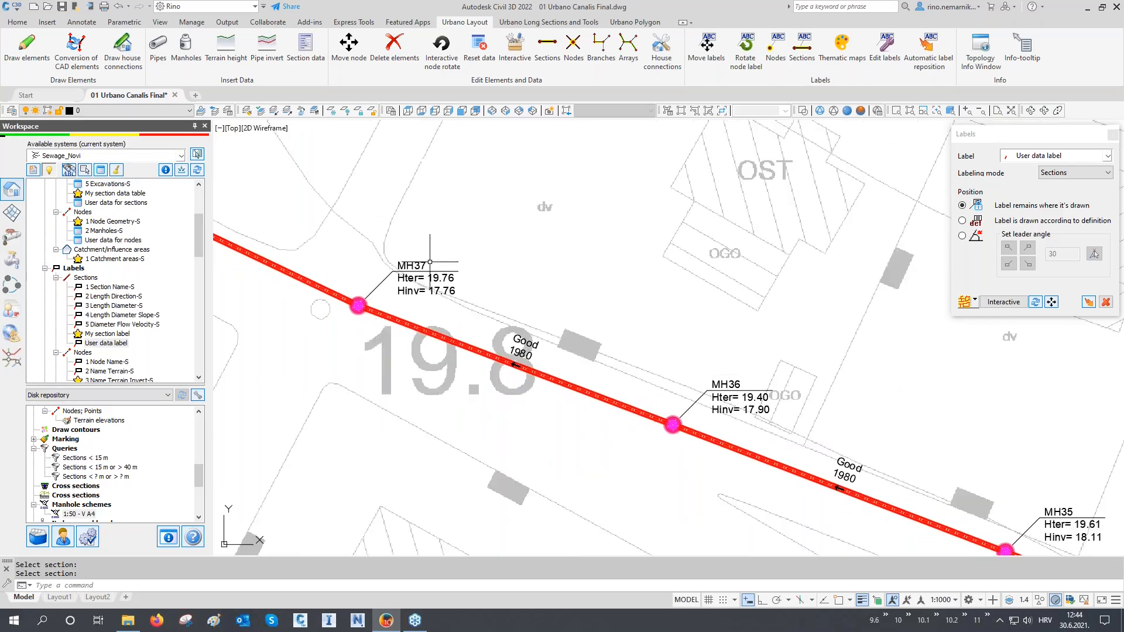
middle_drag(287, 222, 575, 372)
middle_drag(438, 312, 678, 415)
mouse_move(416, 301)
middle_down()
mouse_move(603, 394)
mouse_move(667, 450)
mouse_move(558, 394)
mouse_move(581, 406)
middle_up()
middle_drag(530, 229, 545, 357)
mouse_move(391, 331)
middle_down()
mouse_move(535, 326)
mouse_move(656, 339)
middle_up()
middle_drag(369, 286, 493, 321)
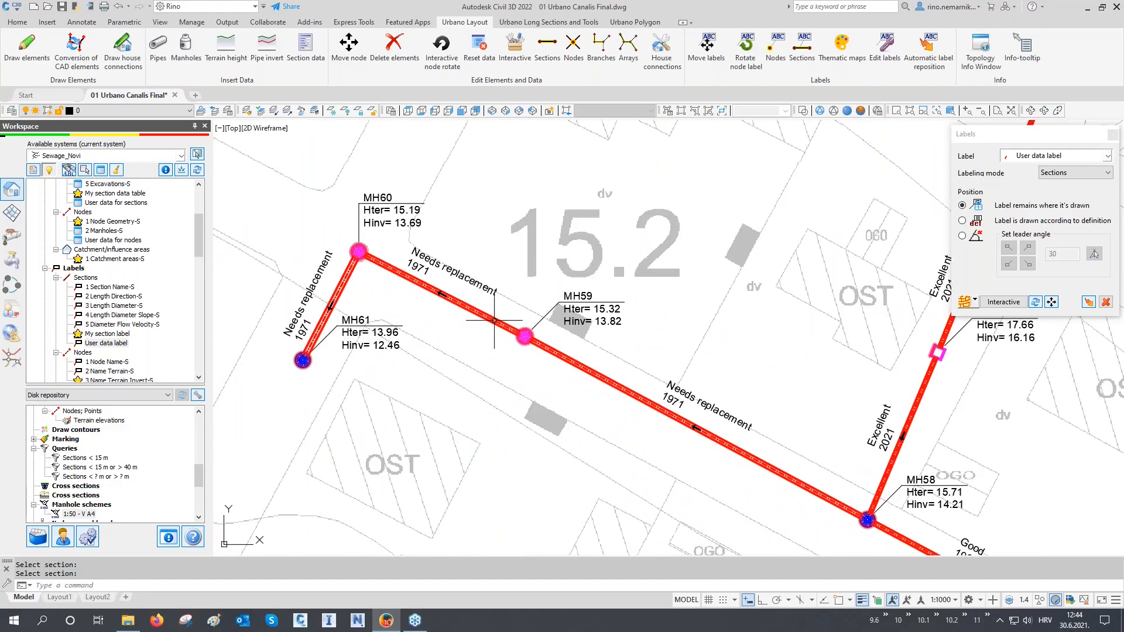
- Regenerate the drawing with RE and close the Labels palette
text(re)
key(Return)
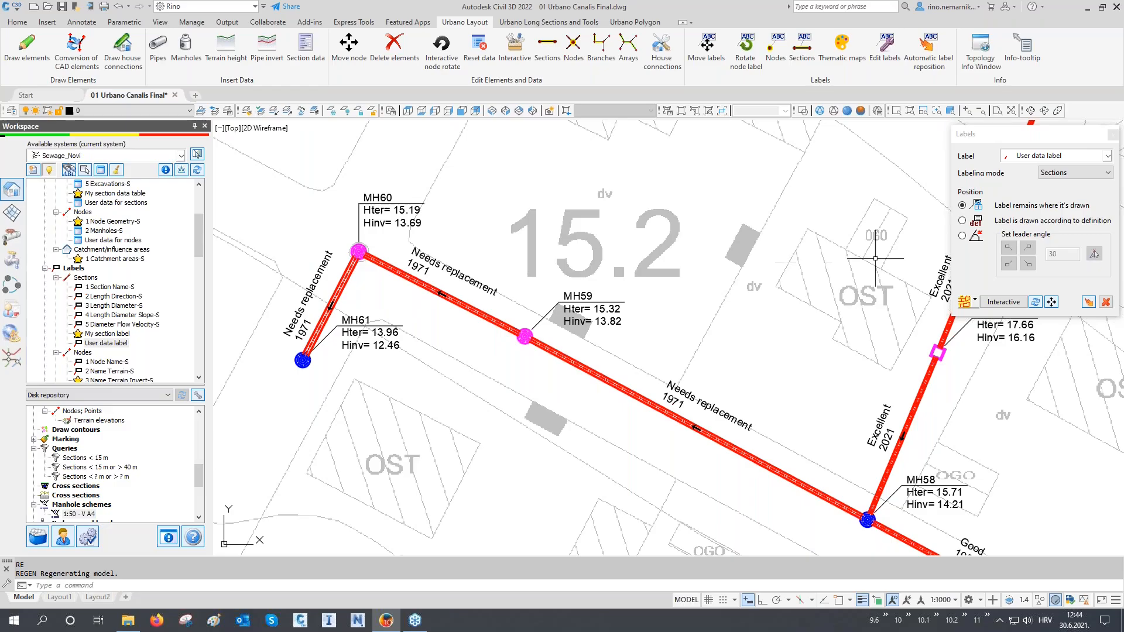
drag(1083, 140, 1083, 289)
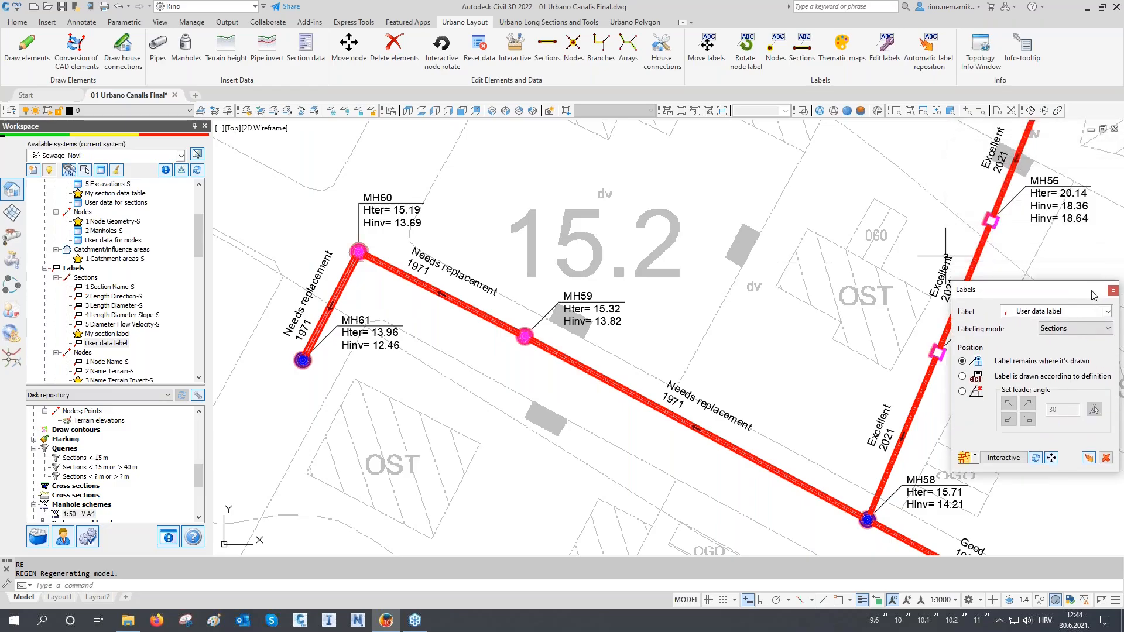
click(1113, 287)
- Open User data input from Input data and select network elements by branch
scroll(63, 286, up, 4)
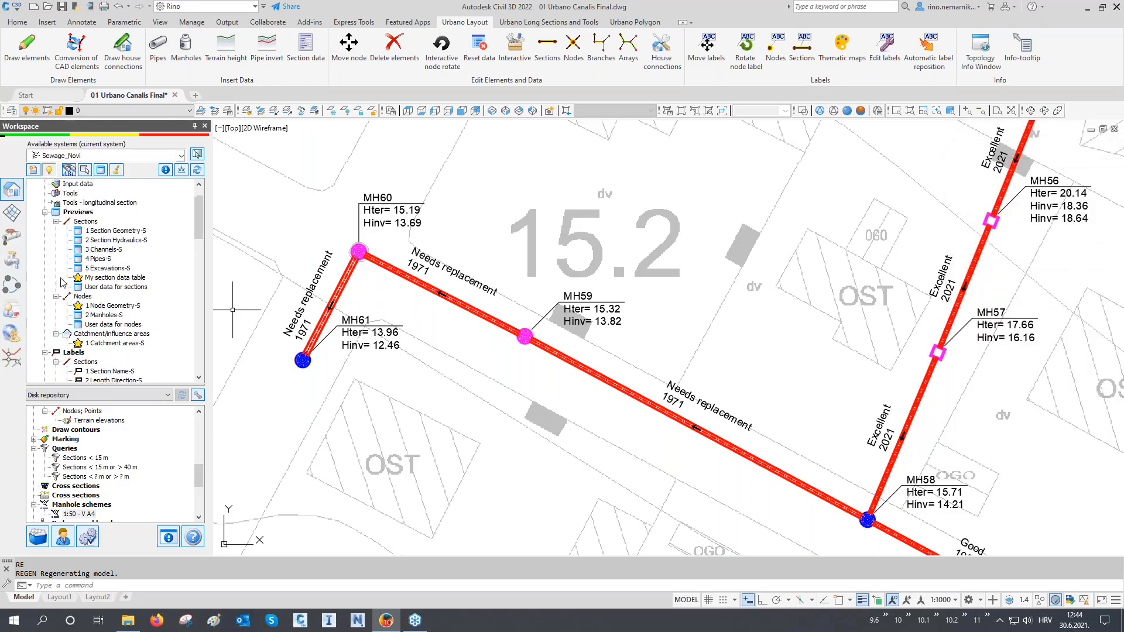
click(70, 213)
right_click(67, 218)
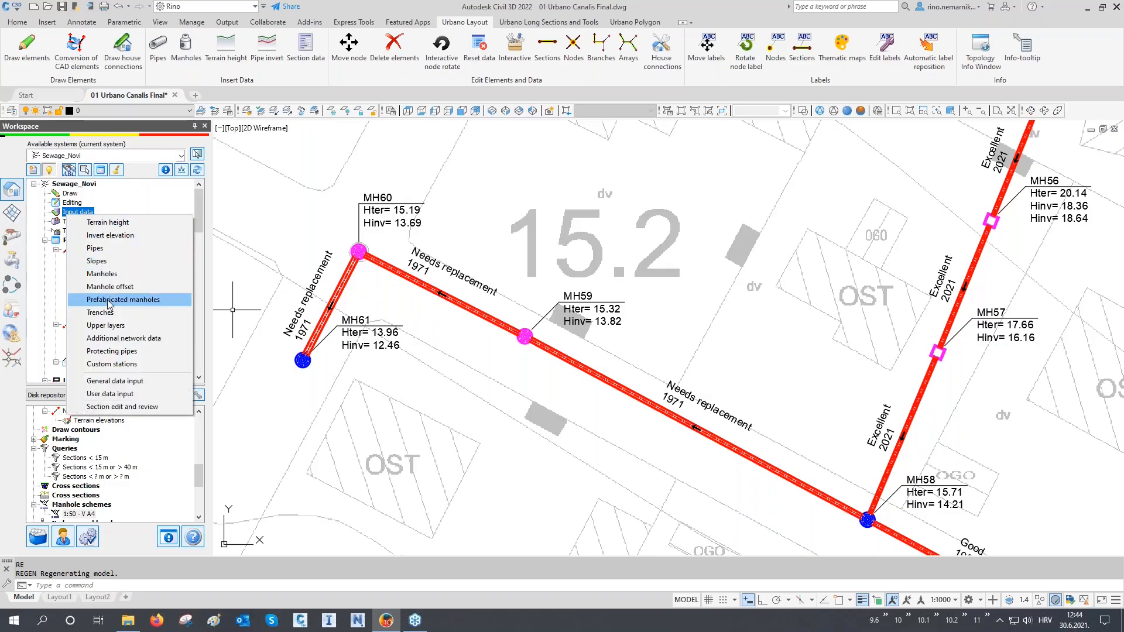
click(120, 394)
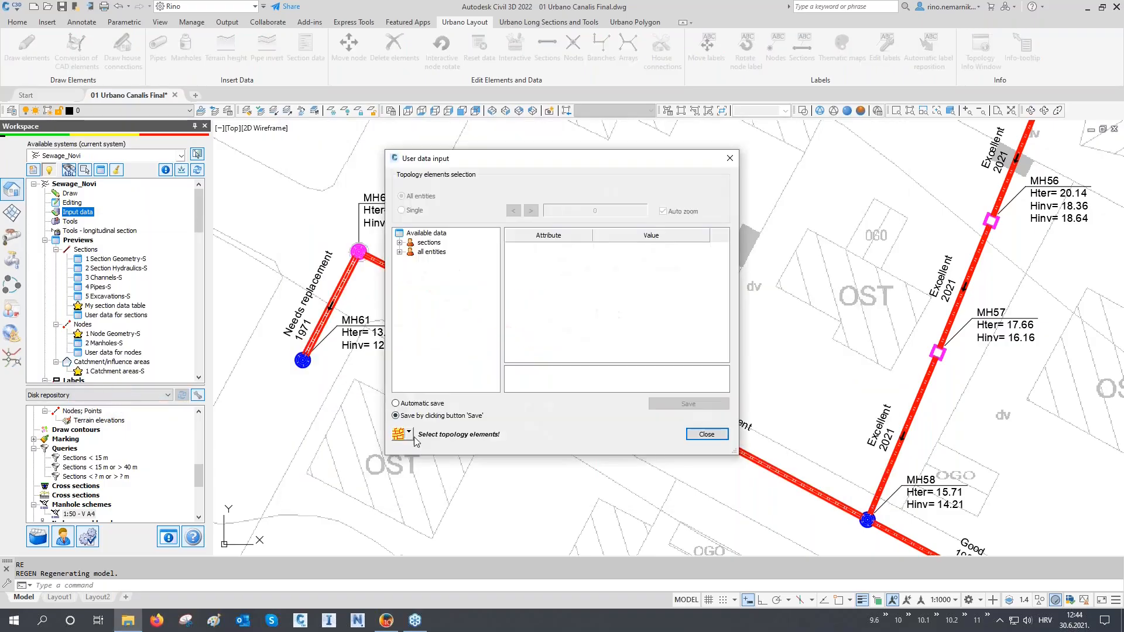
click(409, 434)
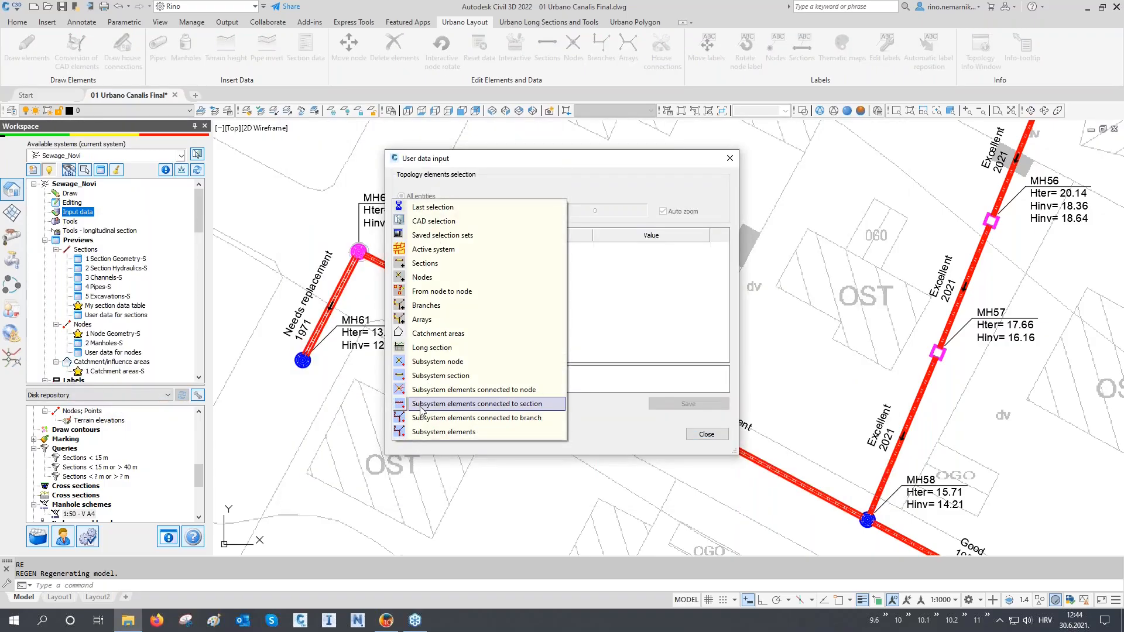
click(426, 306)
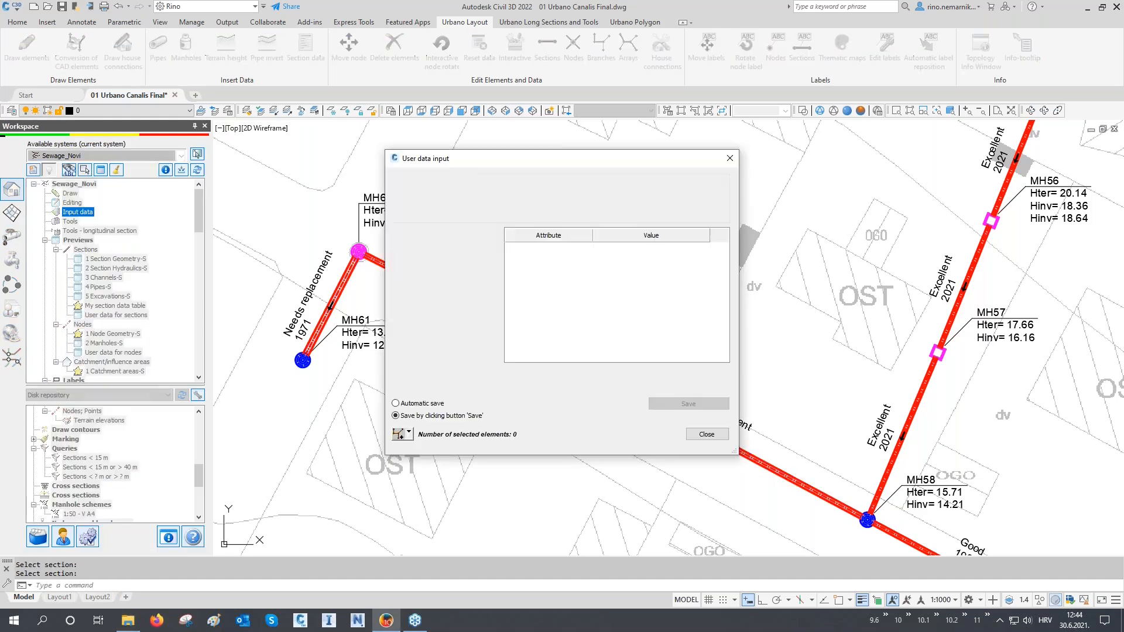
- Check the sections' Pipe status and Year values, then show the data preview table
click(400, 243)
click(426, 252)
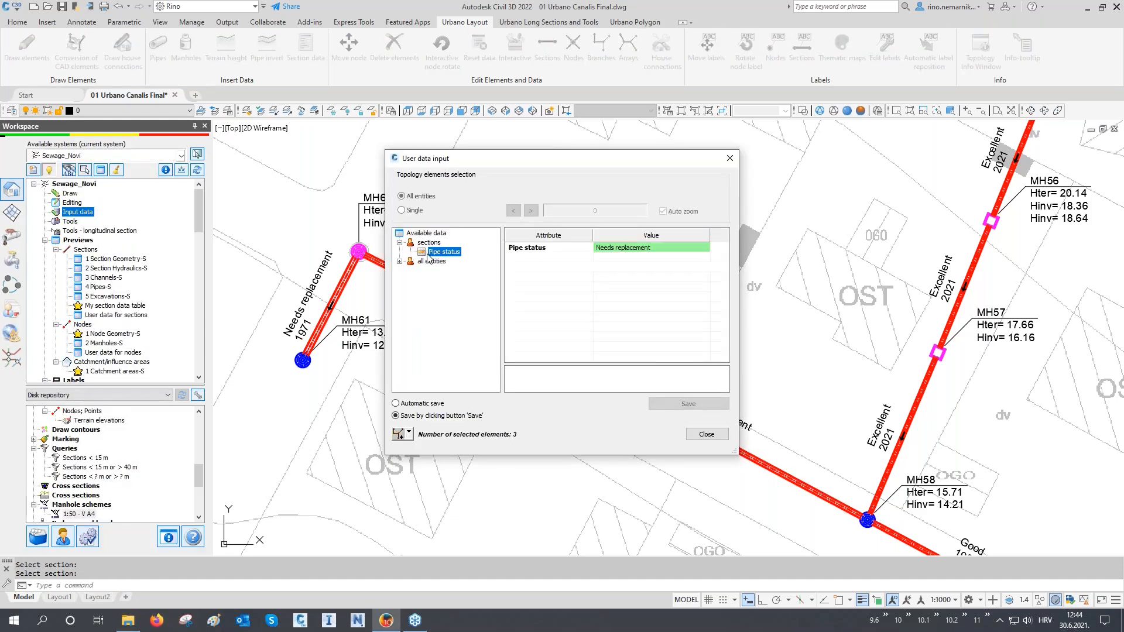
click(400, 262)
click(431, 271)
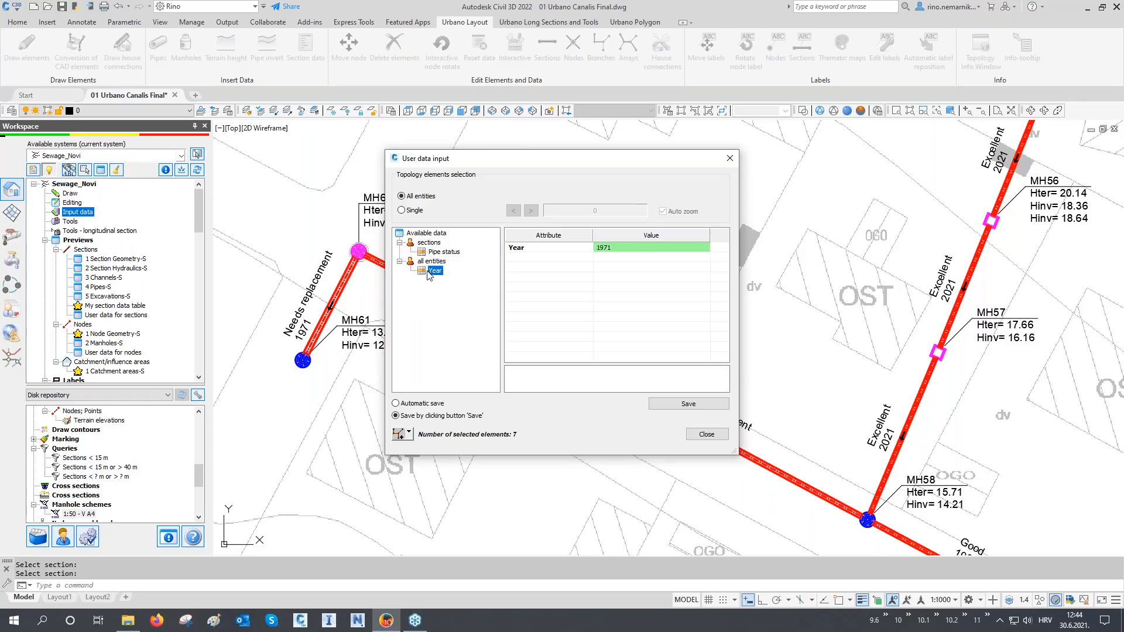
click(730, 158)
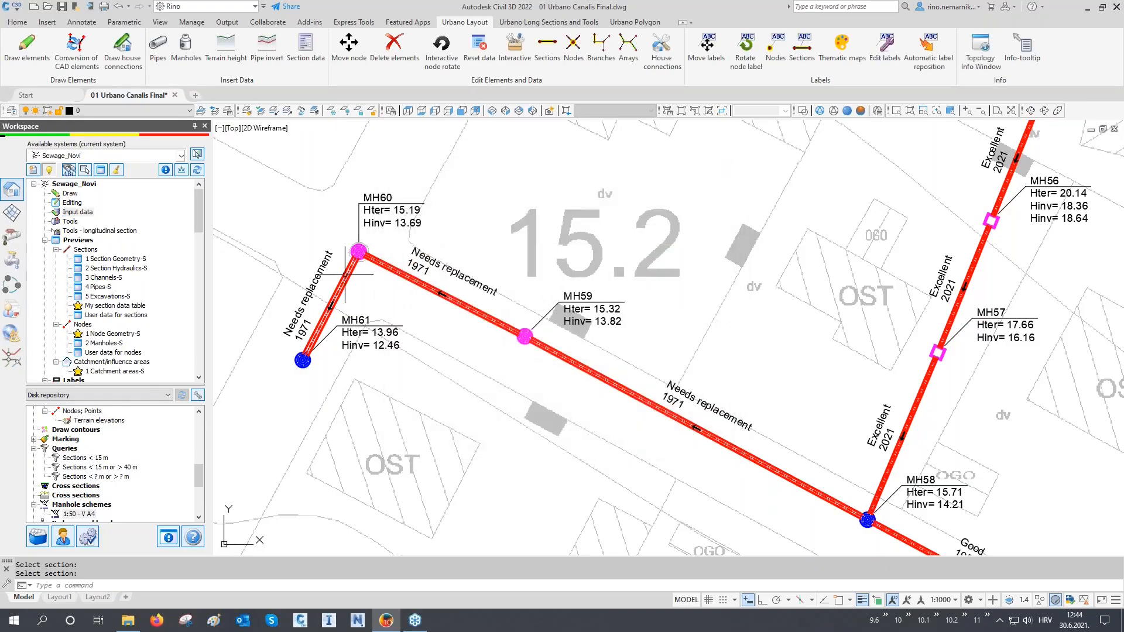
click(102, 174)
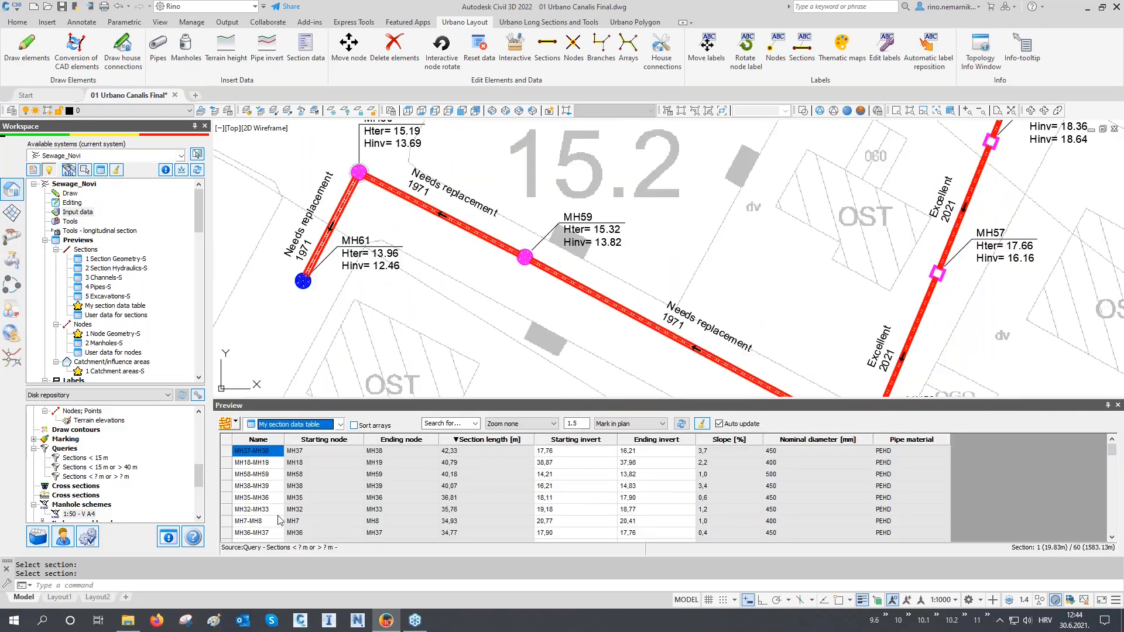
- Show the User data for sections preview table for the MH58–MH61 branch
click(297, 427)
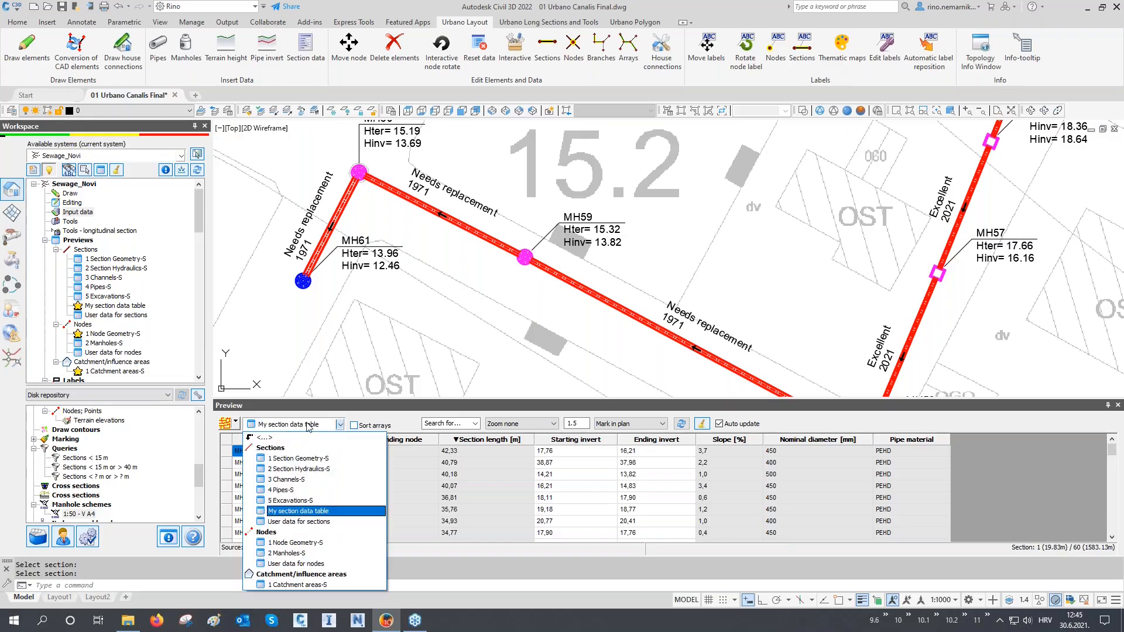
click(302, 521)
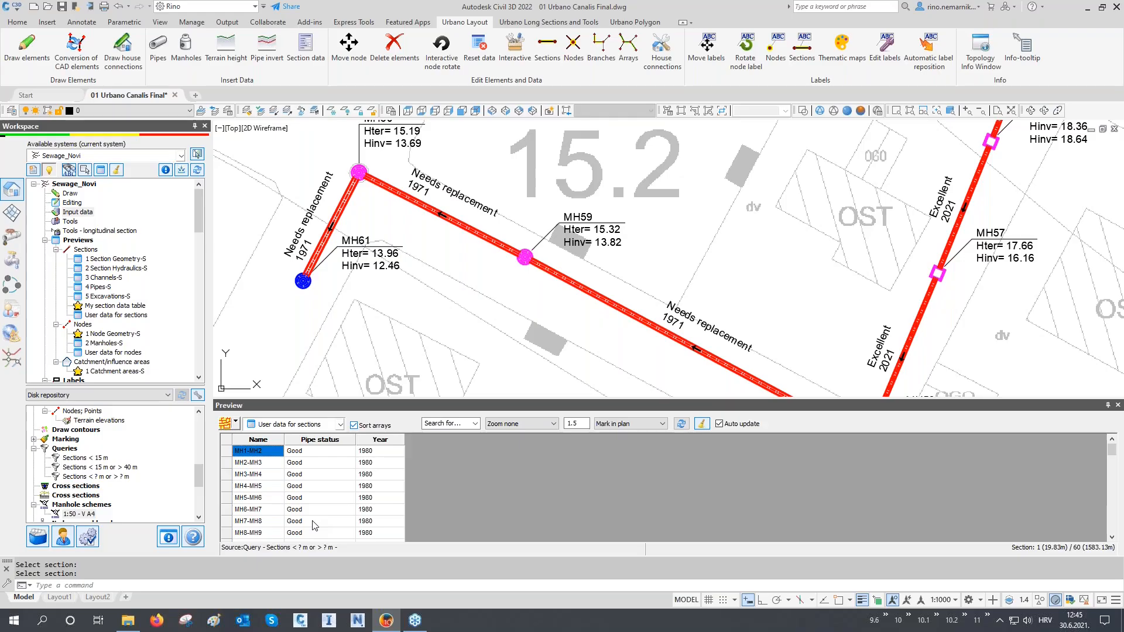
click(235, 423)
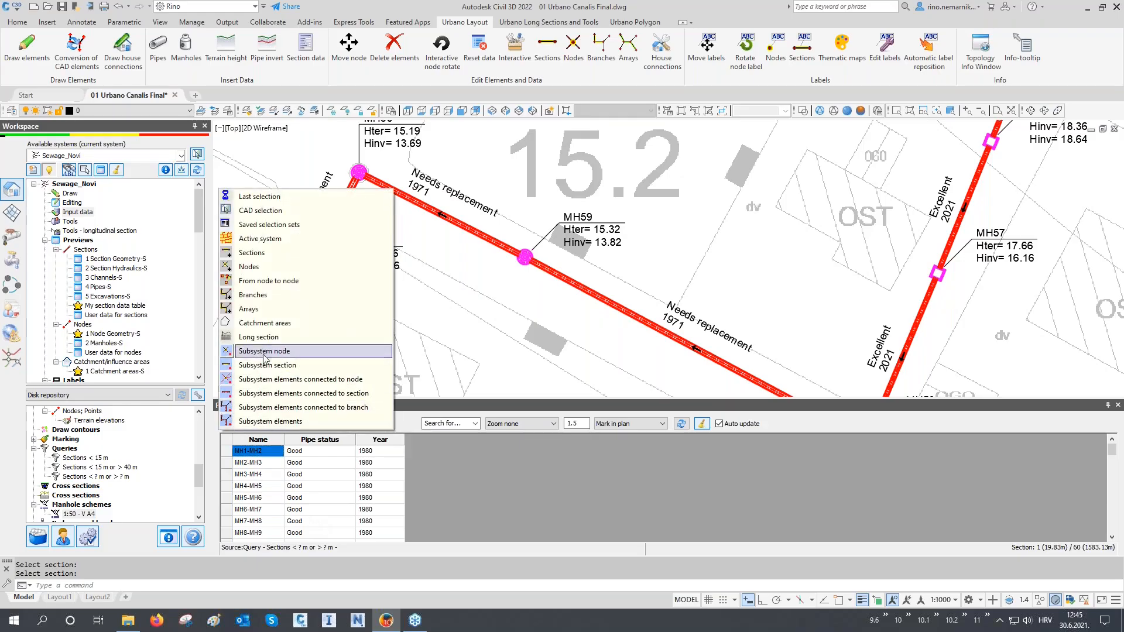
click(270, 299)
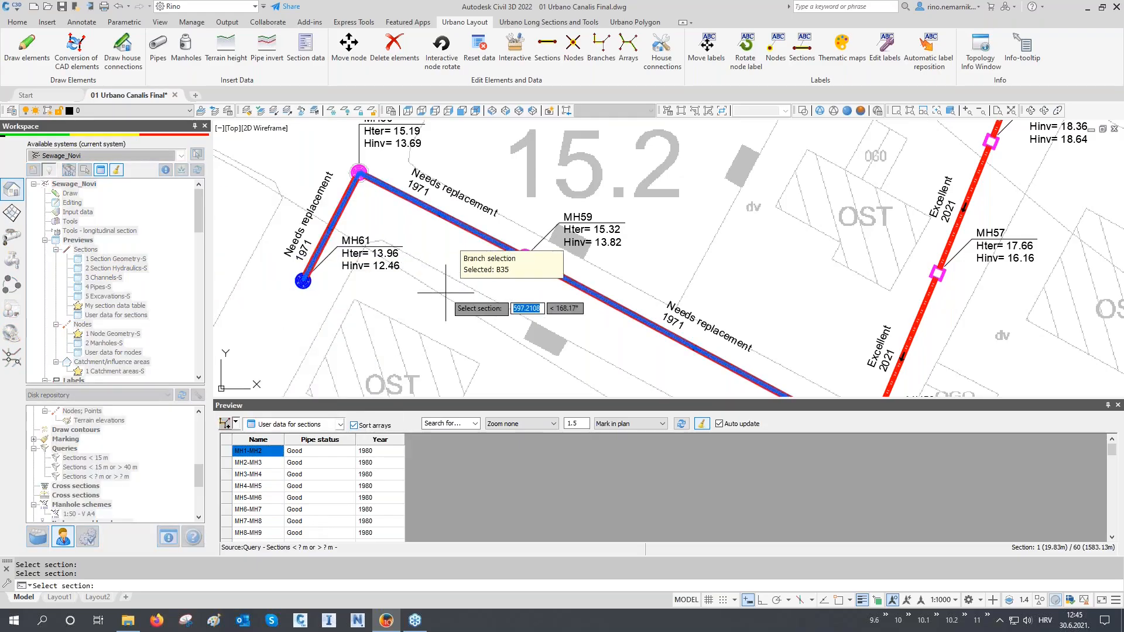
click(455, 289)
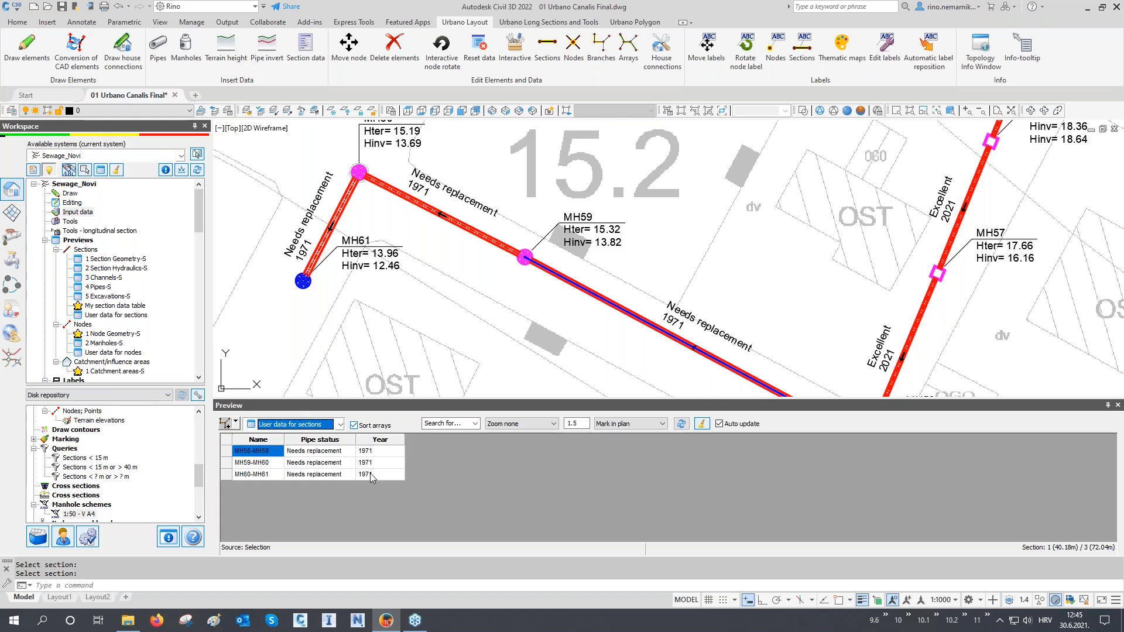
middle_drag(689, 312, 579, 247)
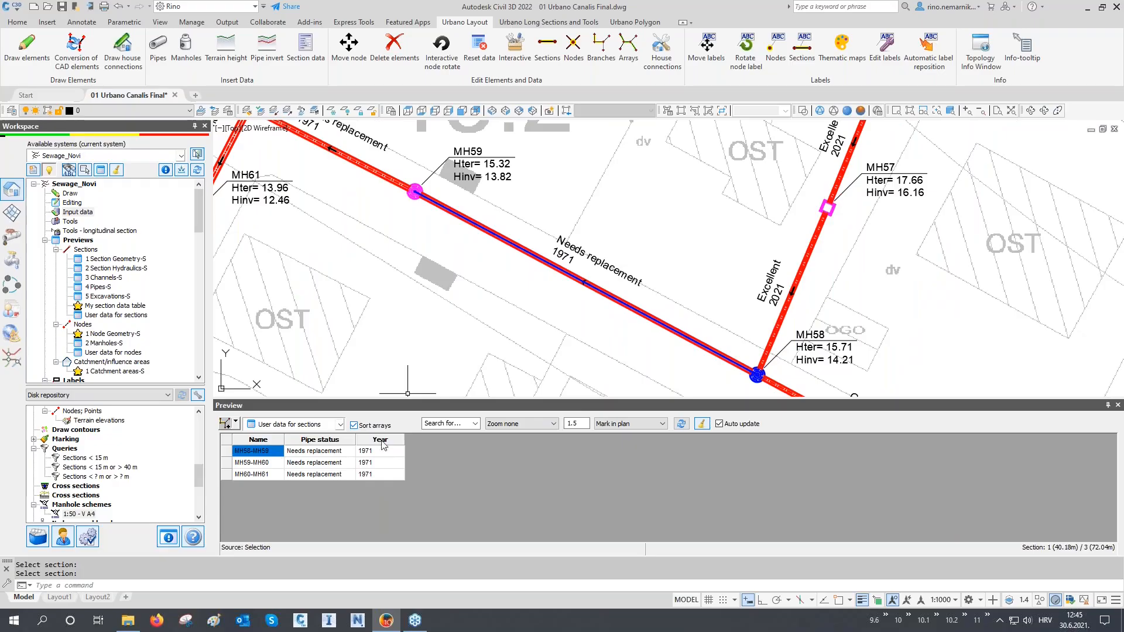
scroll(636, 268, up, 2)
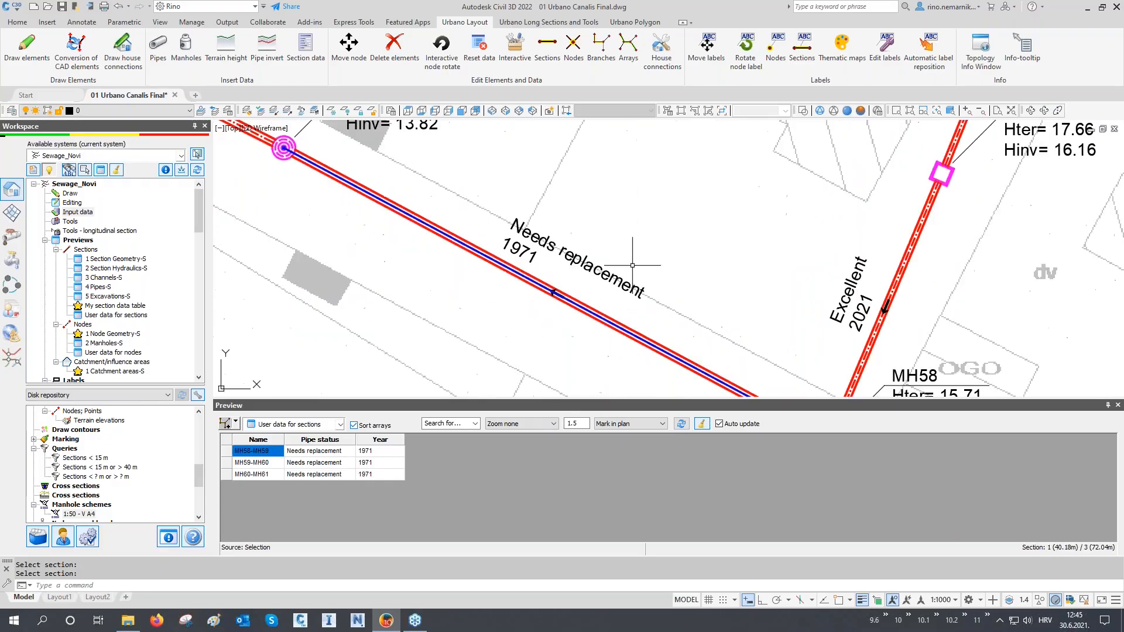
- Set section MH58-MH59's Pipe status to Bad and Year to 1975
click(319, 453)
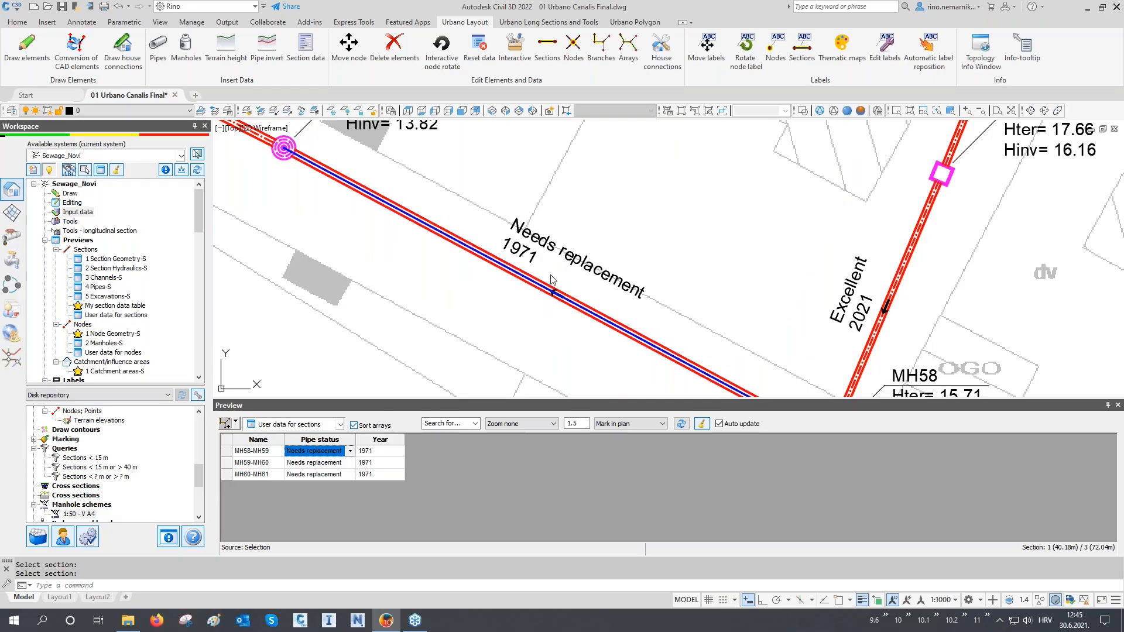
click(351, 451)
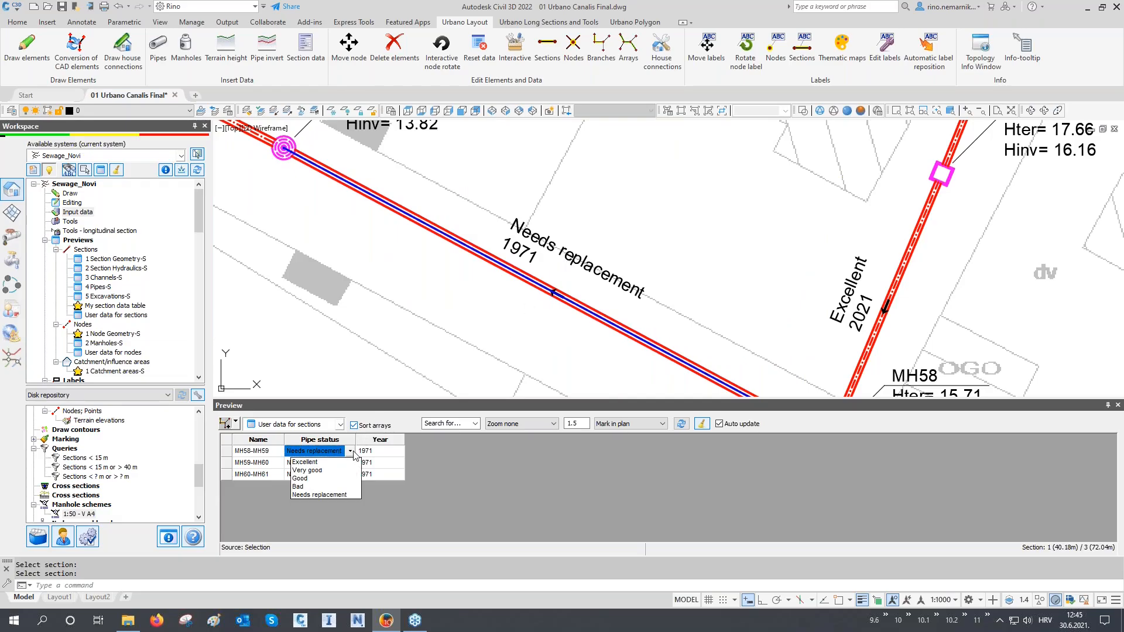
click(305, 486)
click(379, 458)
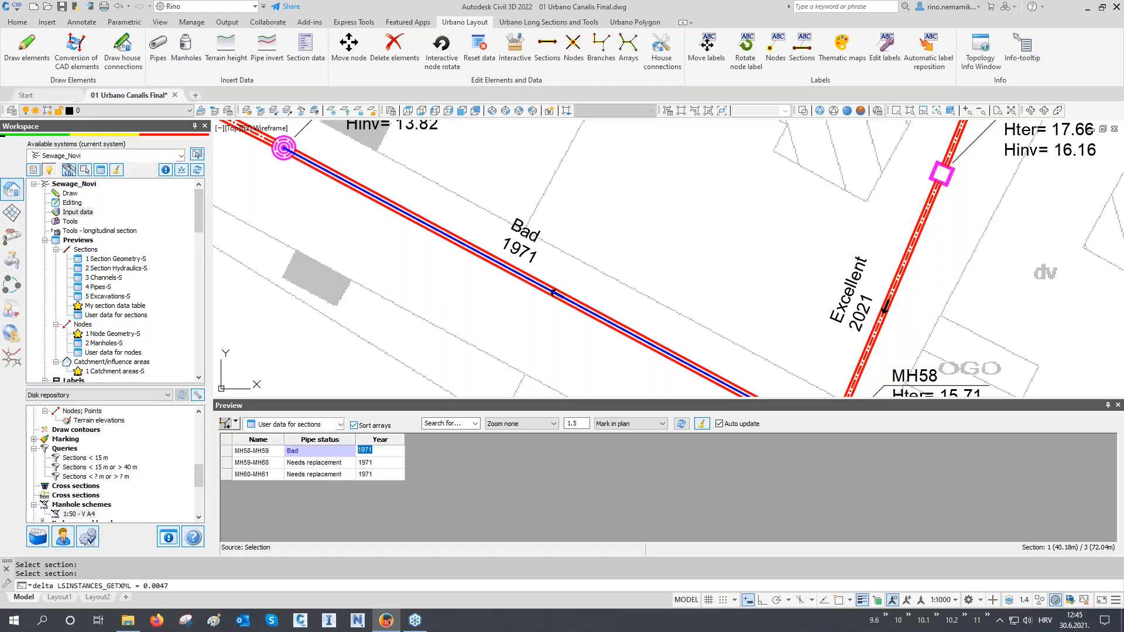
text(1975)
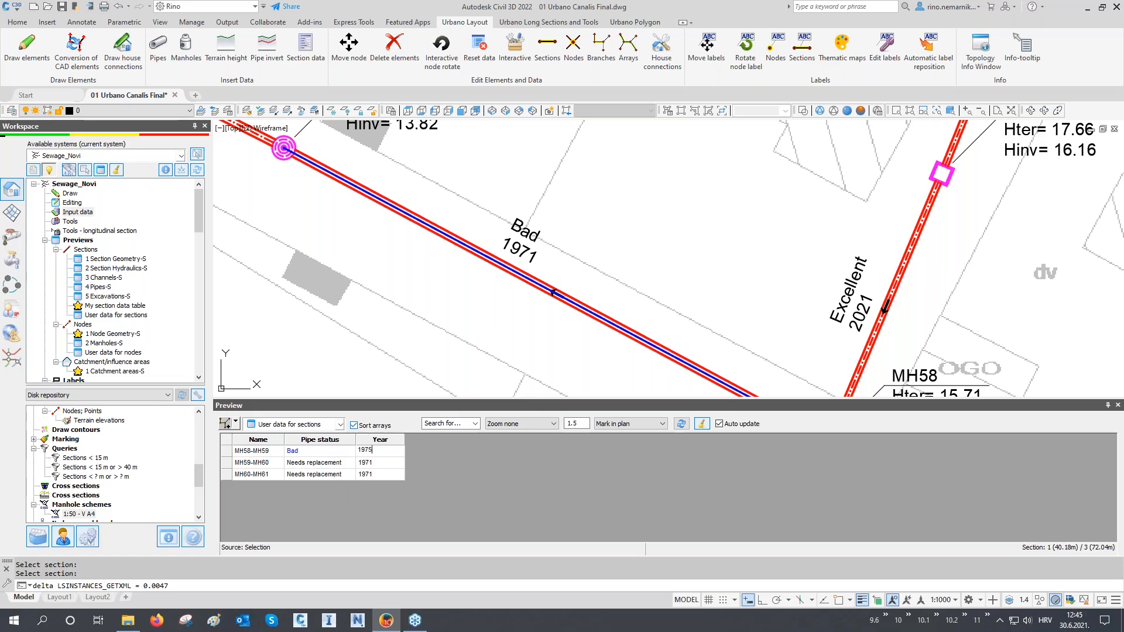
key(Return)
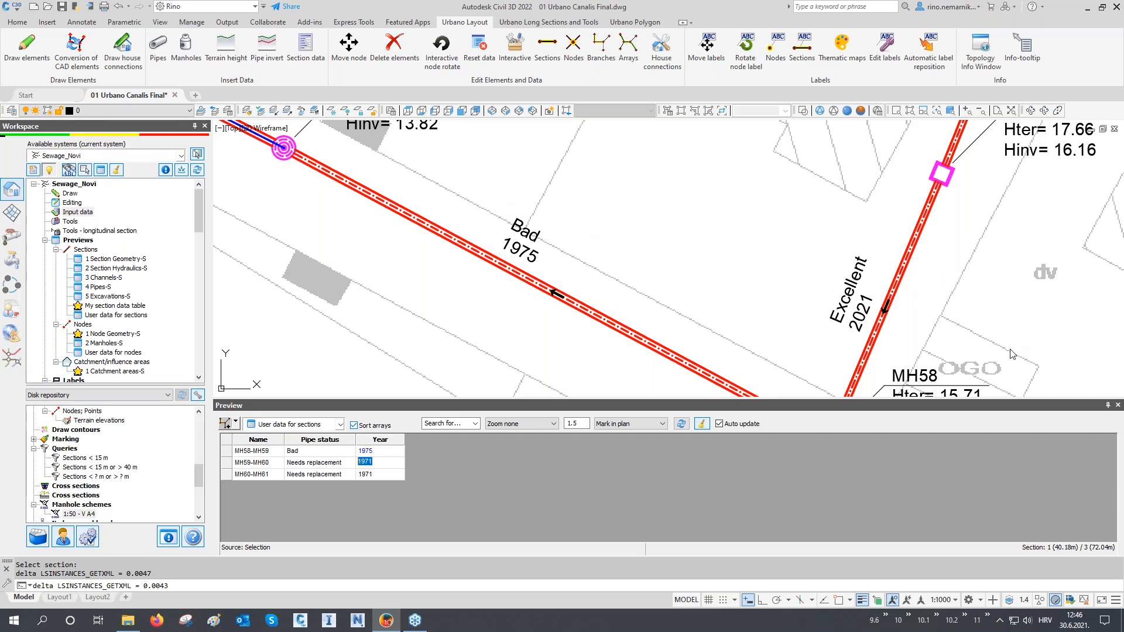
- Close the section data preview and open the Labels settings for My section label
click(1118, 406)
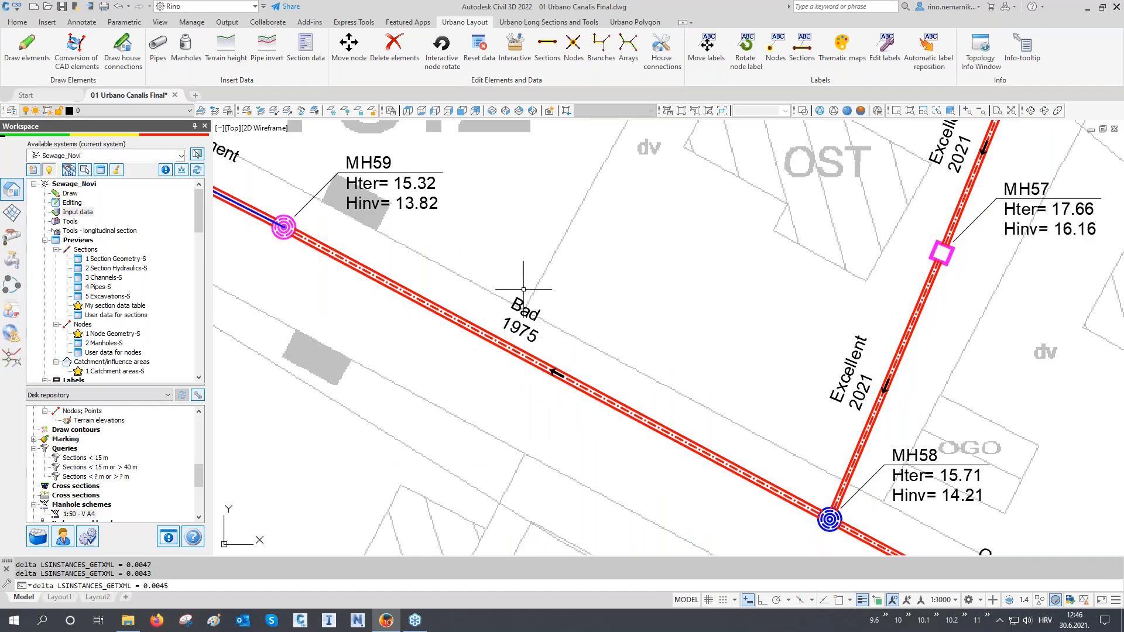
key(Escape)
key(Escape)
key(Escape)
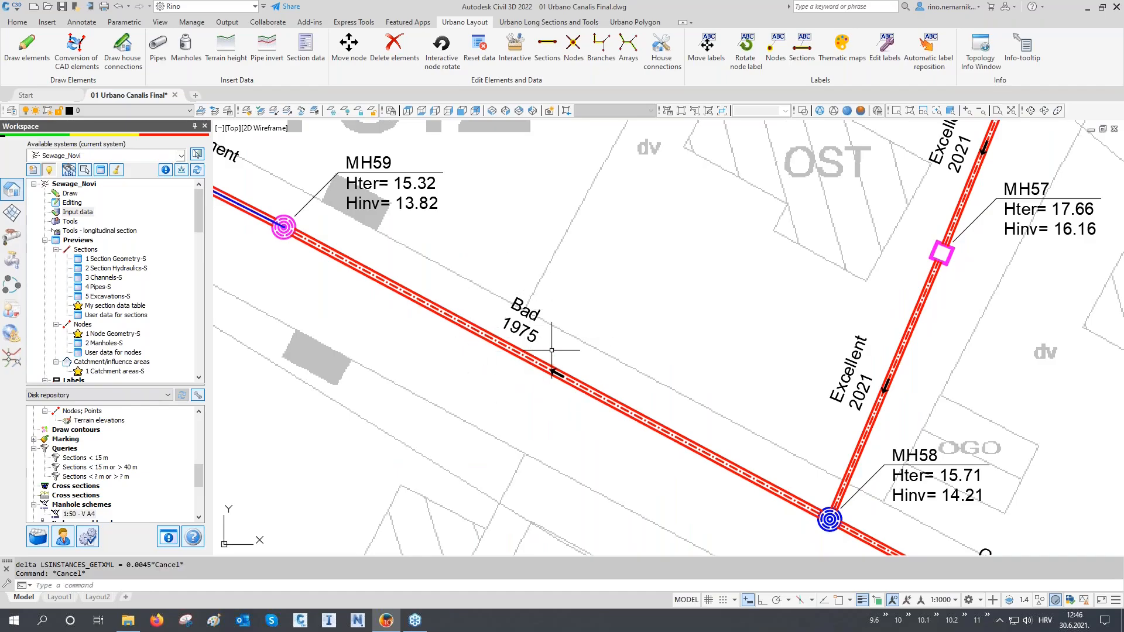
scroll(148, 312, down, 4)
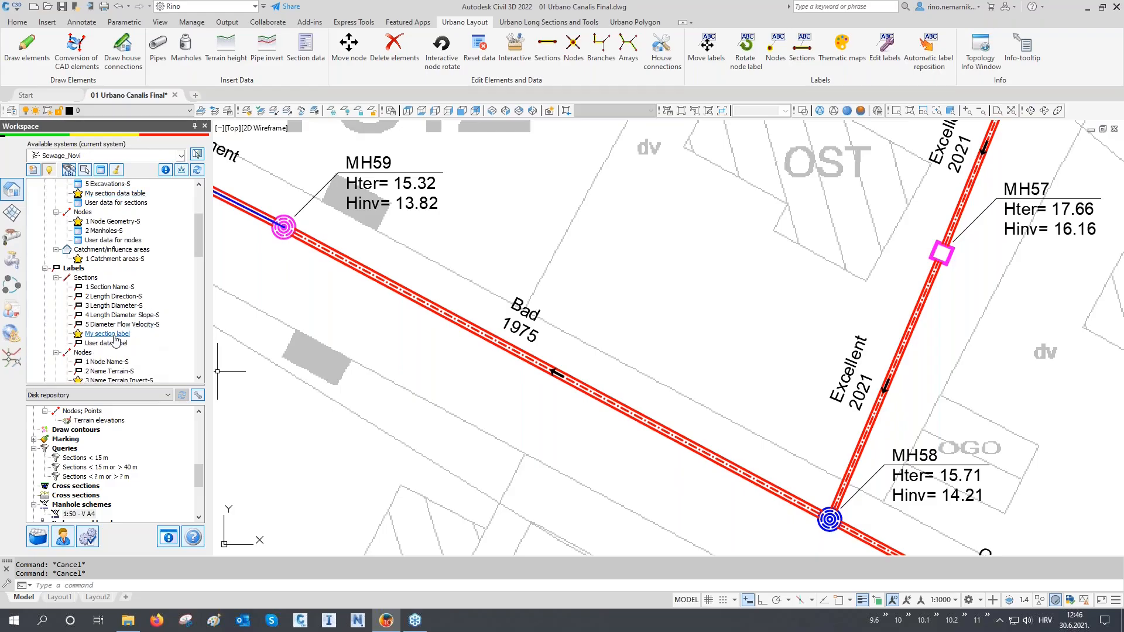
double_click(114, 336)
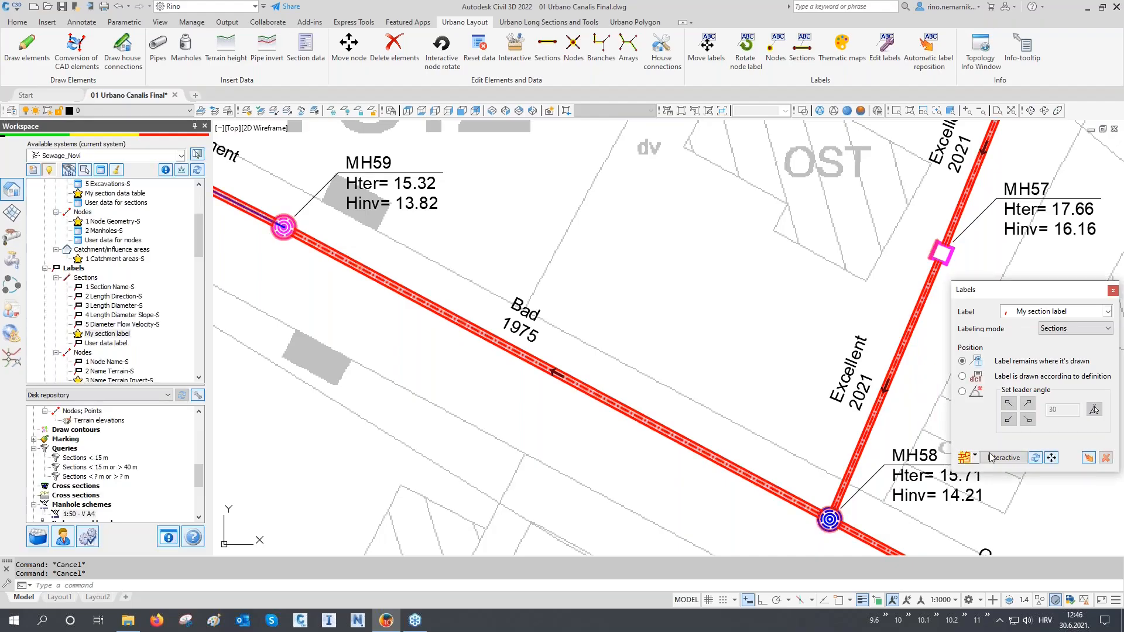
- Apply My section label interactively to the pipe sections and close the Labels dialog
click(1089, 457)
click(1113, 291)
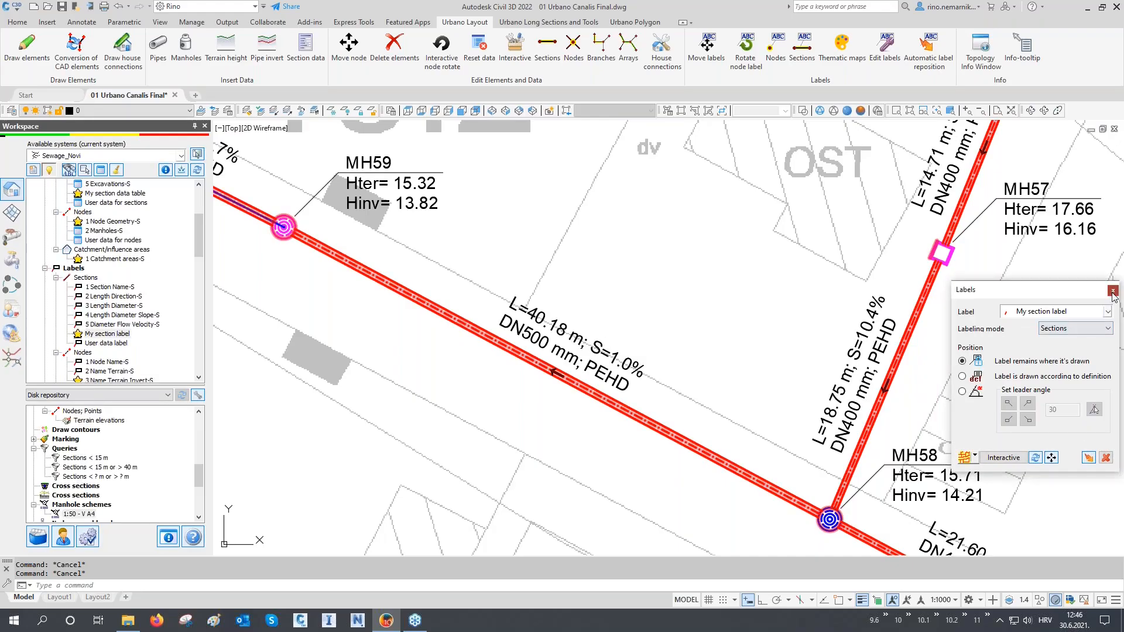
middle_drag(726, 334, 726, 310)
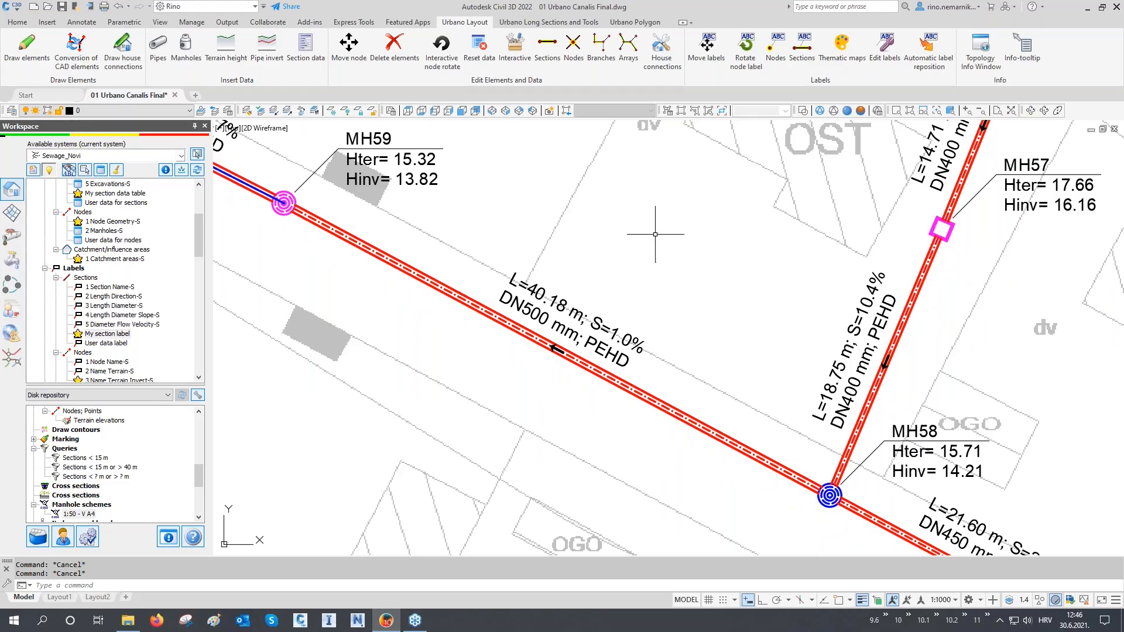
scroll(638, 258, down, 5)
scroll(623, 279, down, 2)
middle_drag(607, 302, 503, 279)
- Regenerate the drawing with RE, frame the whole pipe network, and save
text(re)
key(Return)
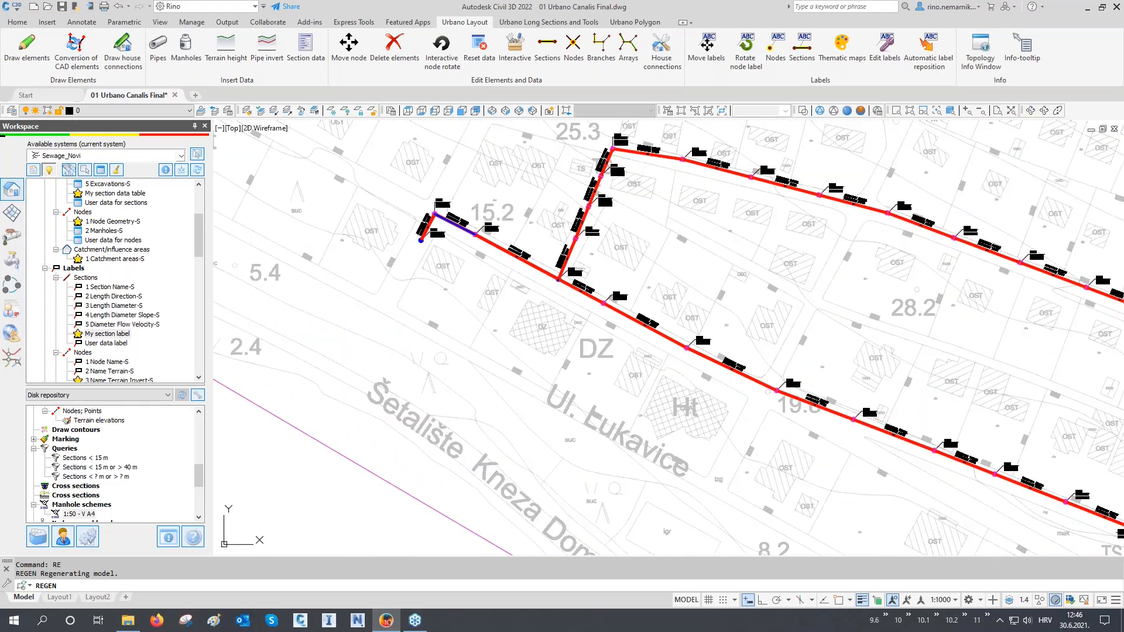
scroll(415, 293, down, 3)
scroll(502, 351, down, 2)
middle_drag(502, 351, 473, 306)
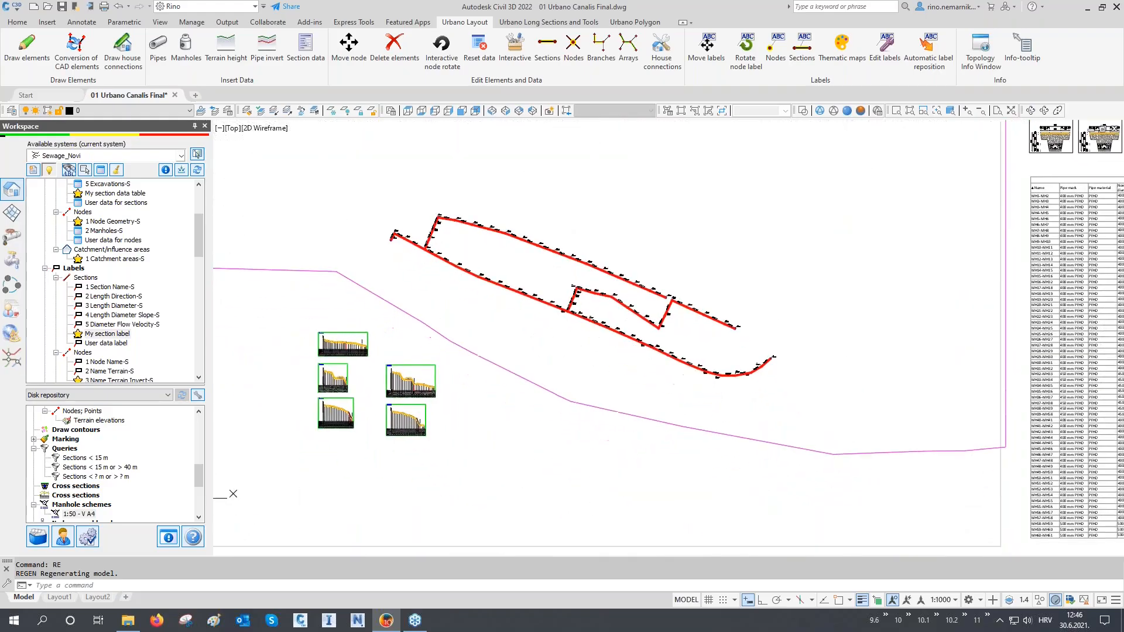
key(ctrl+s)
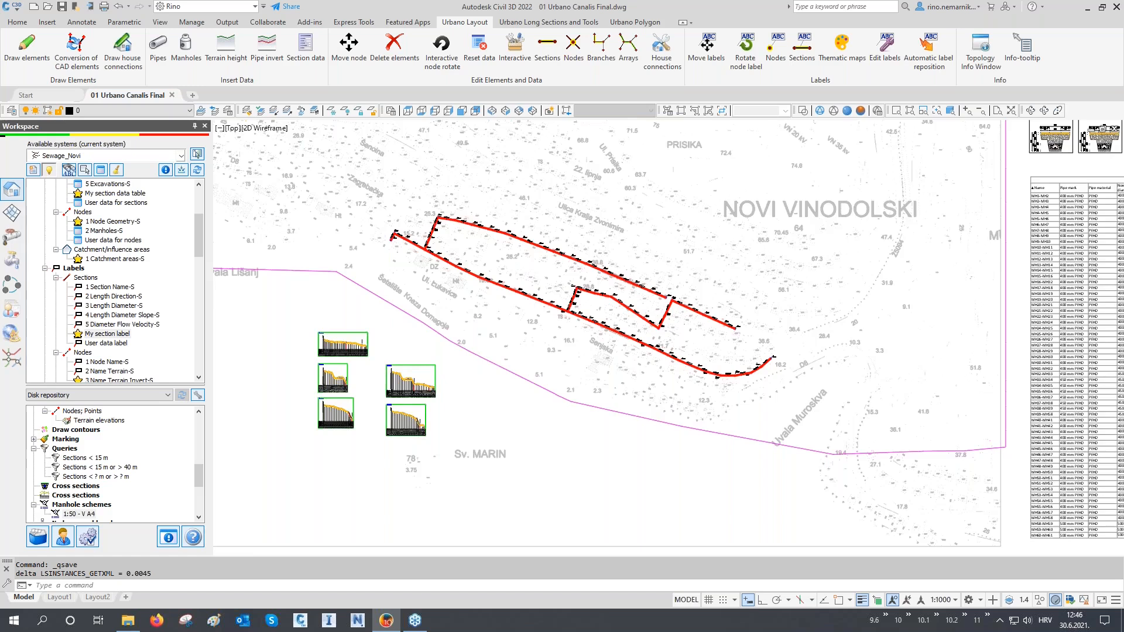
- Inspect the long-section profiles around S1, then switch to the Layout2 sheet
scroll(321, 385, up, 4)
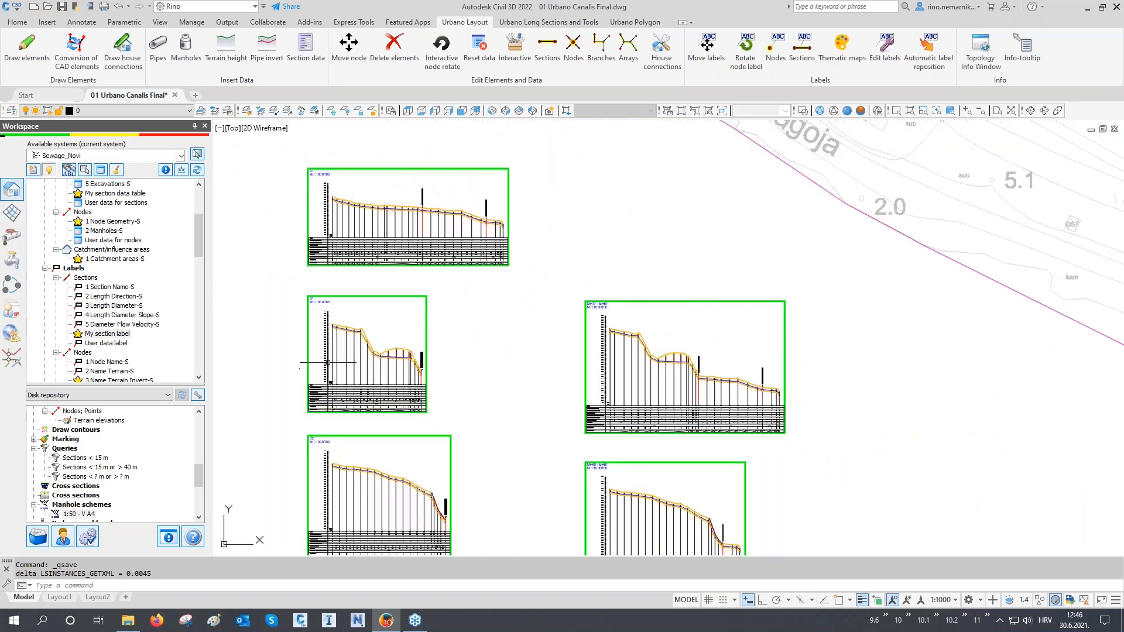
middle_drag(315, 378, 318, 355)
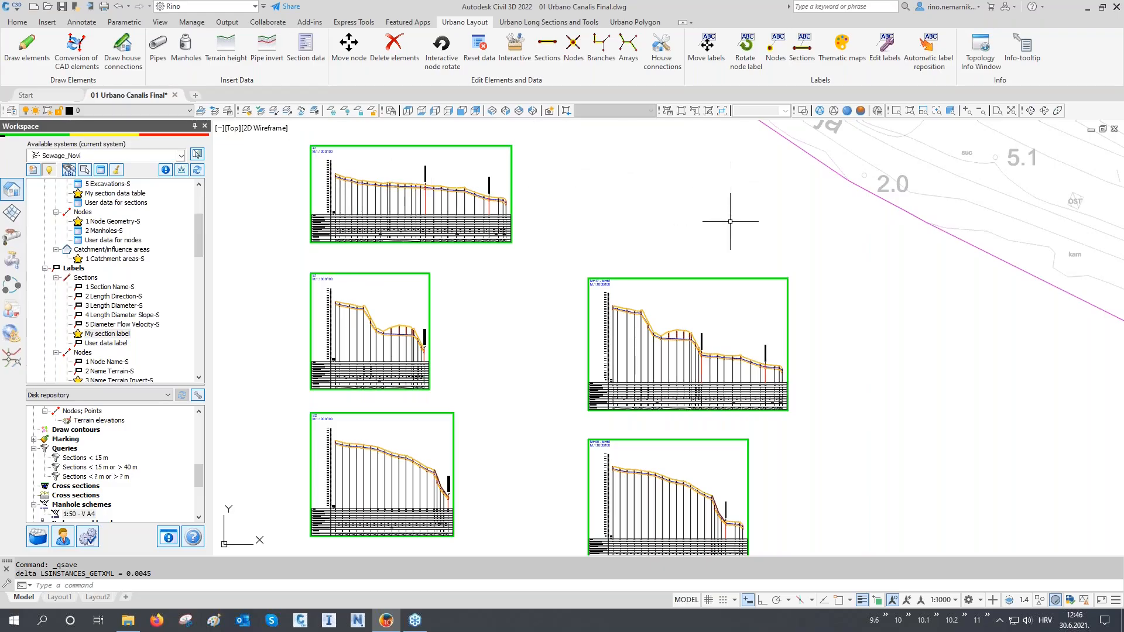
scroll(355, 313, up, 6)
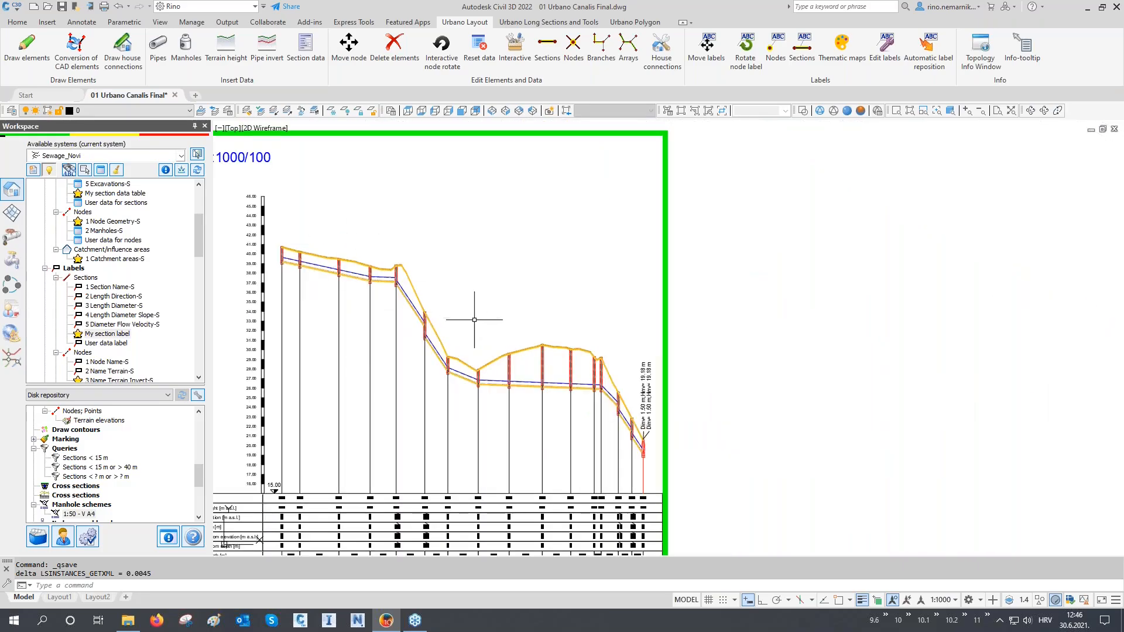
middle_drag(474, 319, 550, 311)
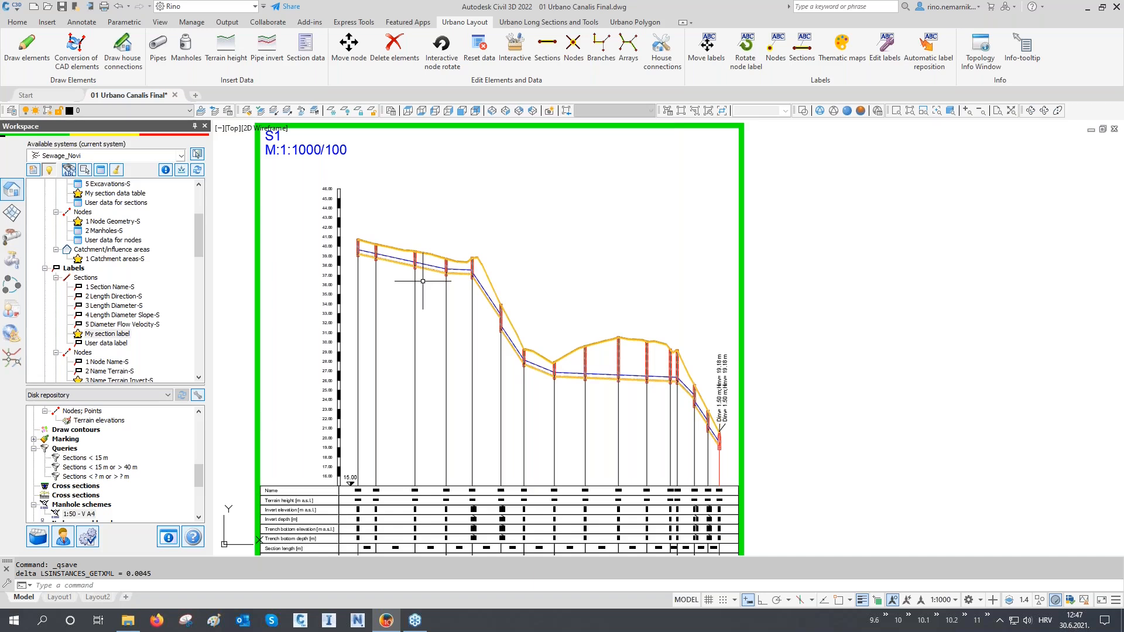
scroll(360, 318, down, 4)
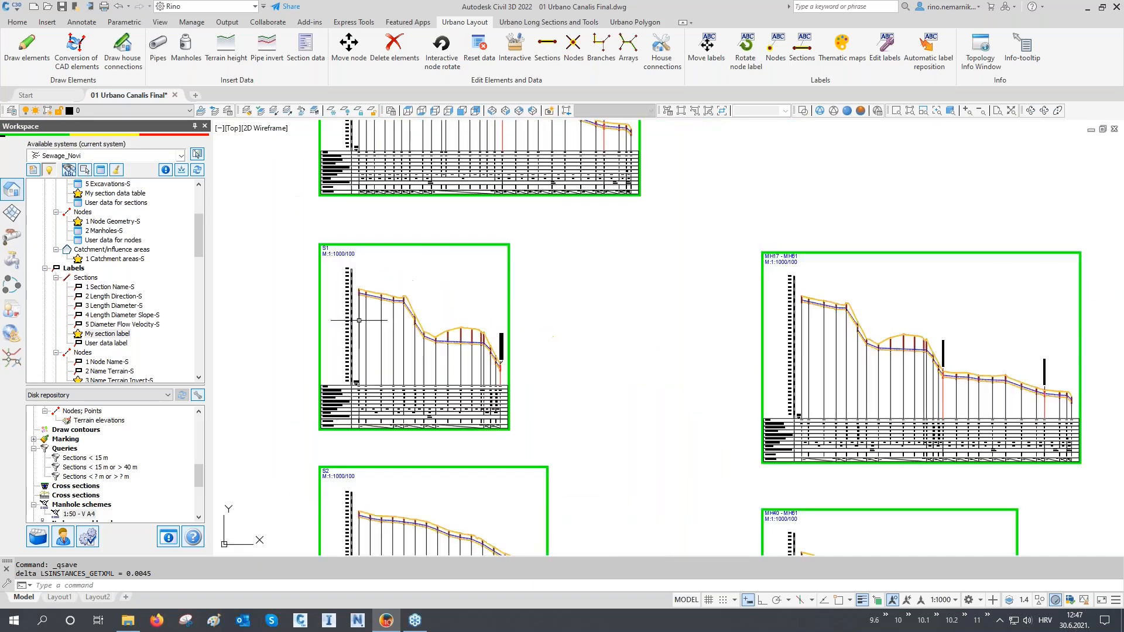
middle_drag(257, 356, 240, 343)
key(Escape)
key(Escape)
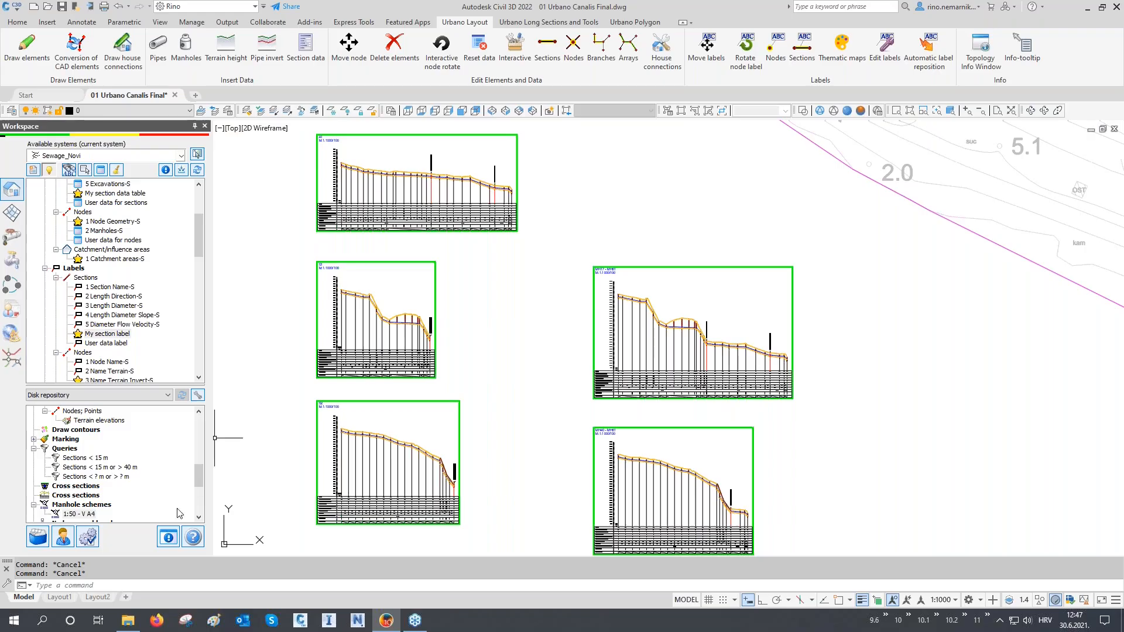
click(97, 597)
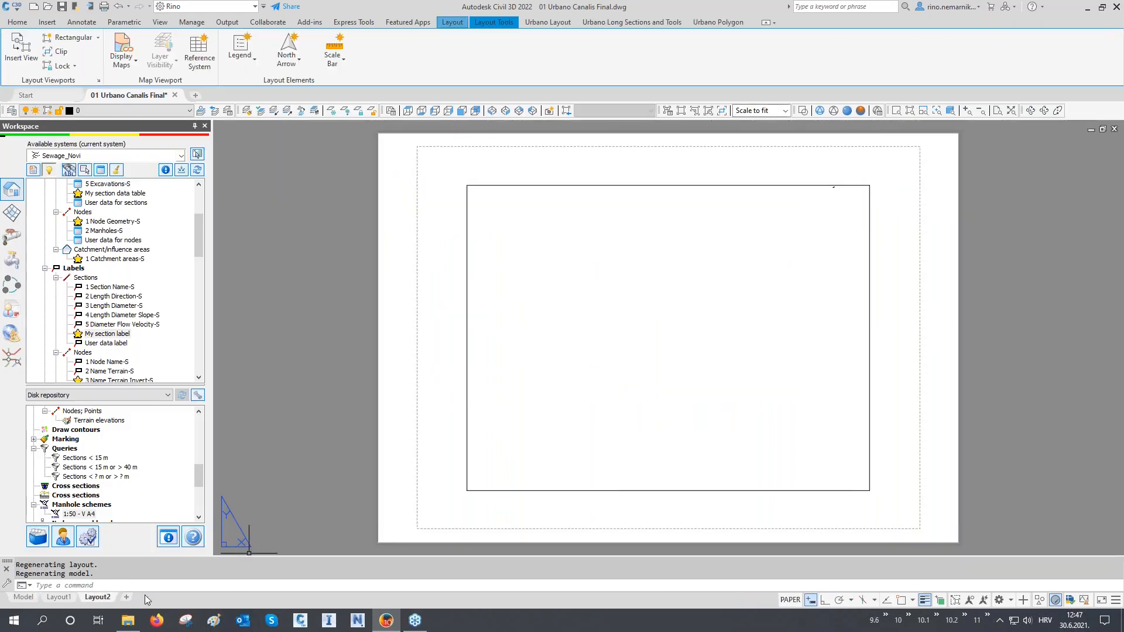
- Delete the Layout2 layout
right_click(106, 598)
click(156, 427)
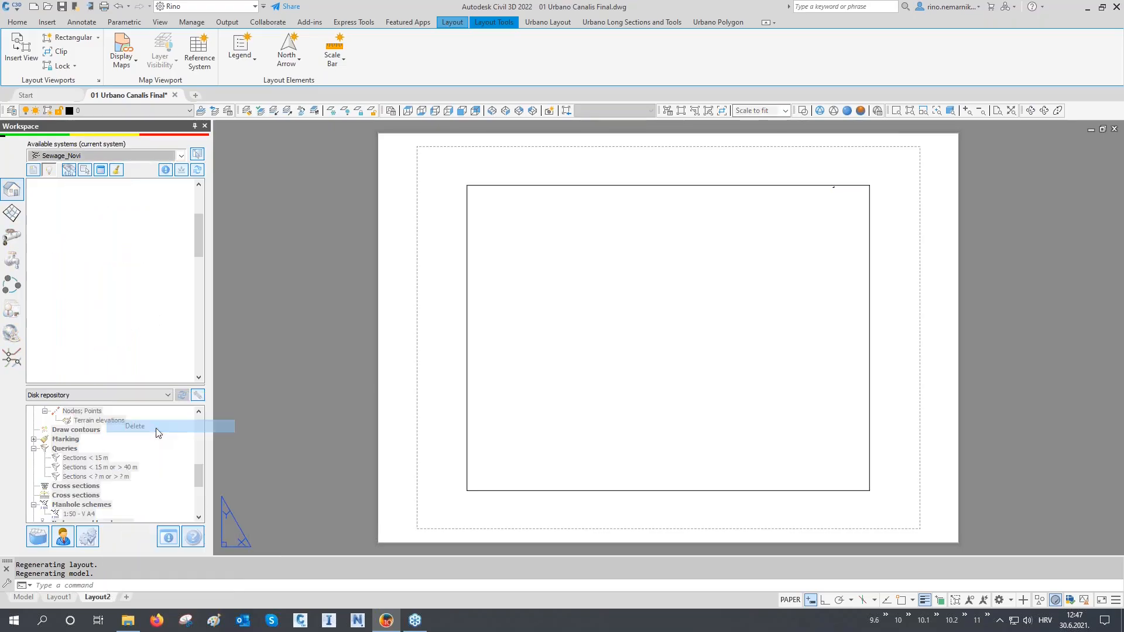
click(602, 353)
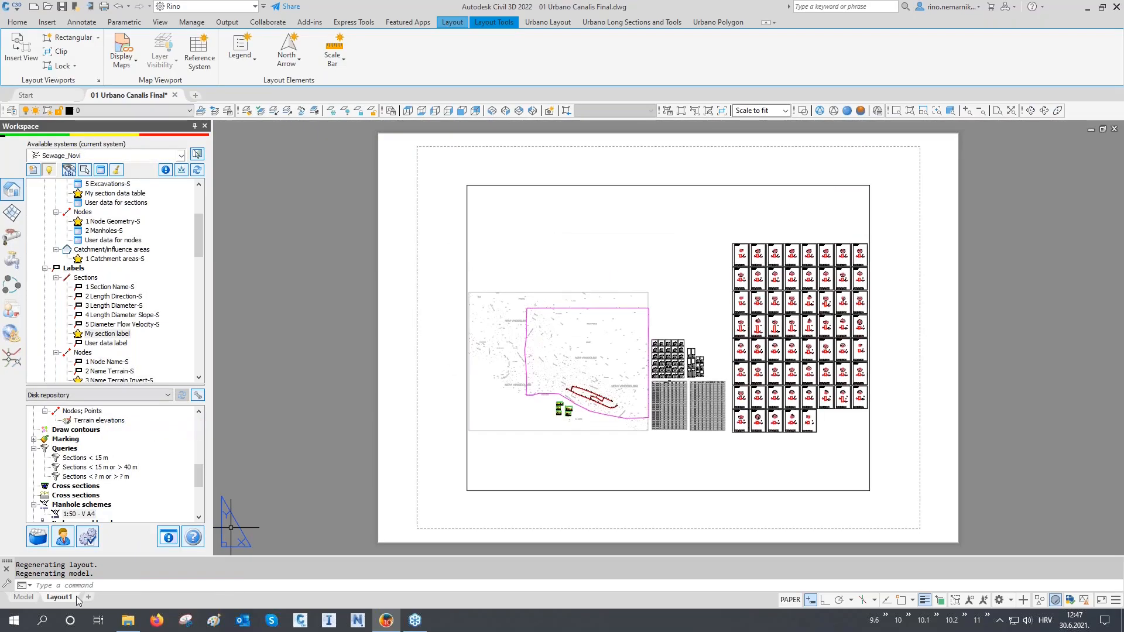
- Erase the viewport from Layout1, leaving a blank sheet
scroll(410, 426, down, 2)
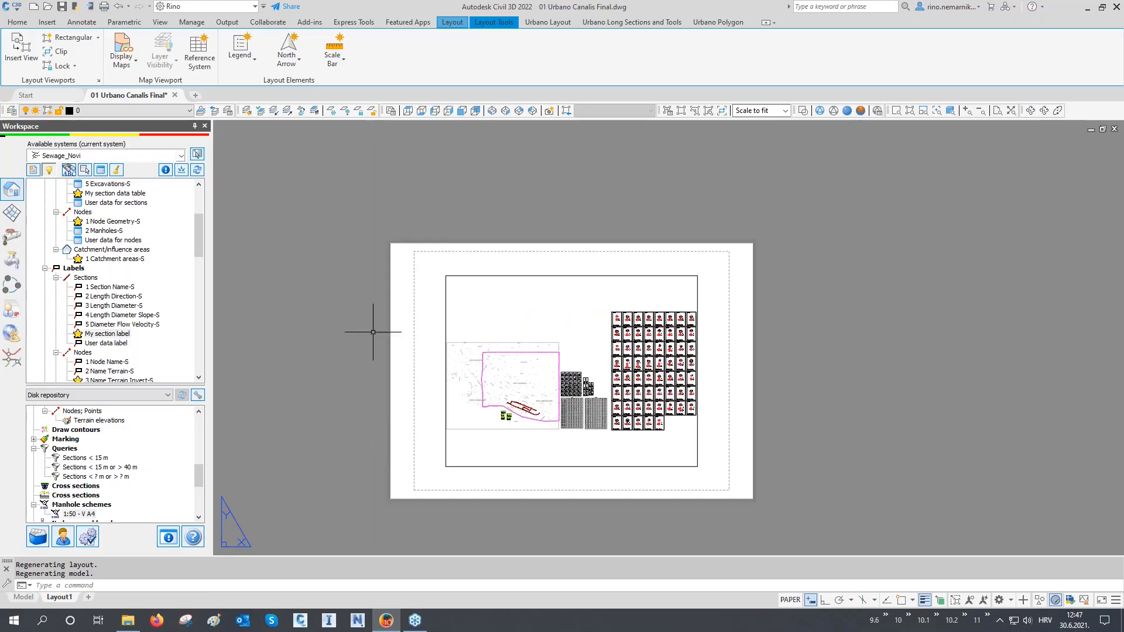
click(349, 211)
click(826, 546)
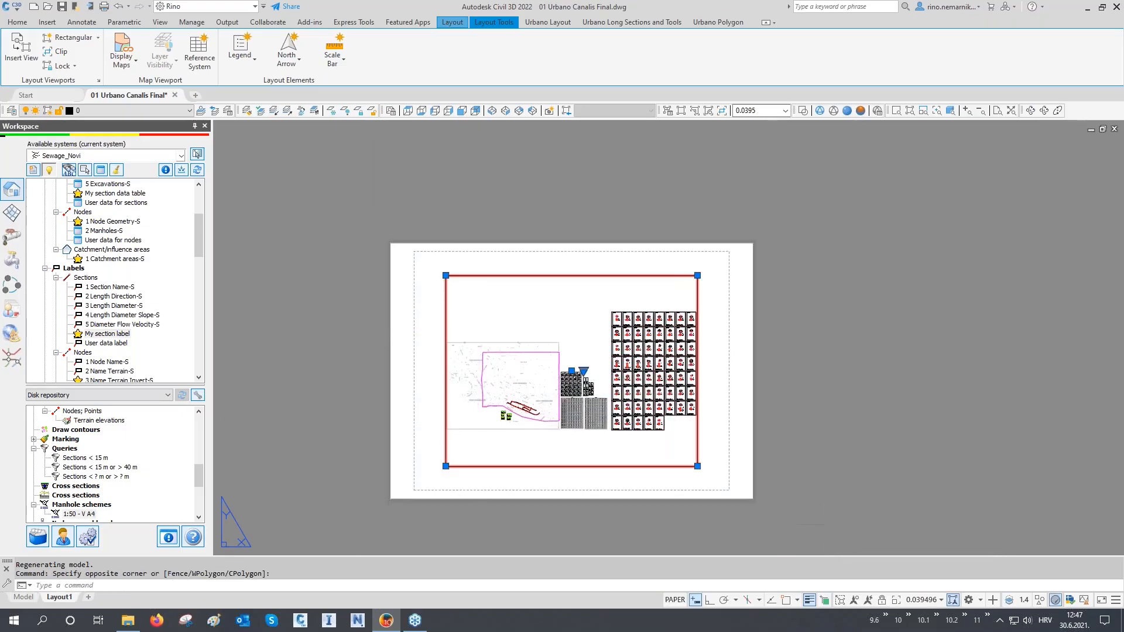
key(Delete)
scroll(462, 402, up, 2)
middle_drag(492, 390, 514, 387)
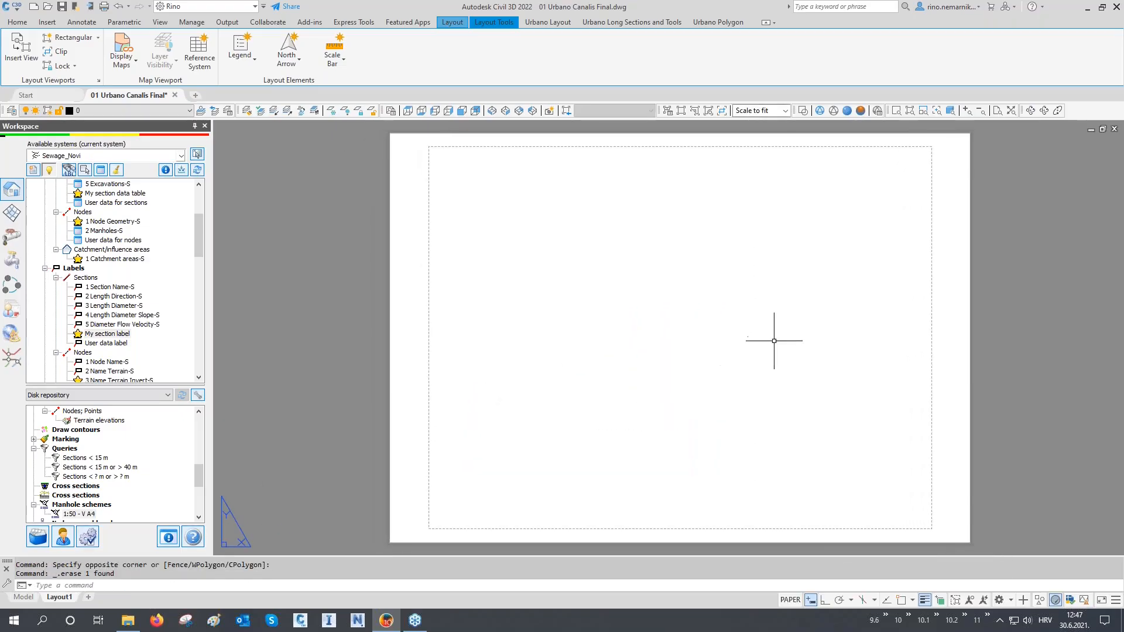
right_click(65, 598)
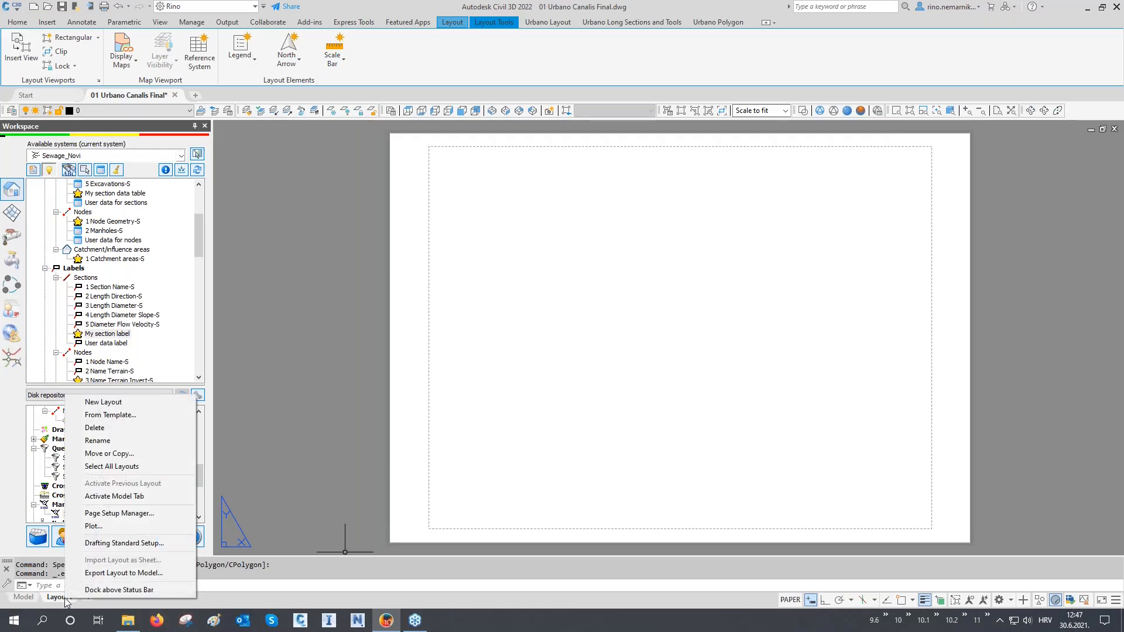
- Set the Layout1 page setup plotter to DWG To PDF.pc3
click(119, 513)
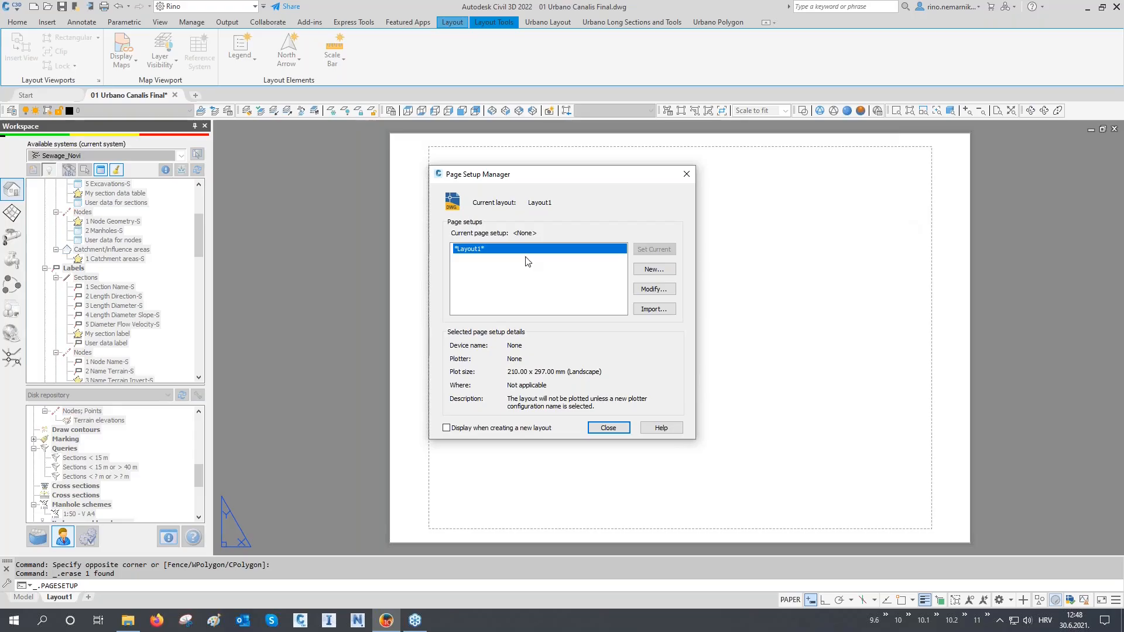
click(641, 292)
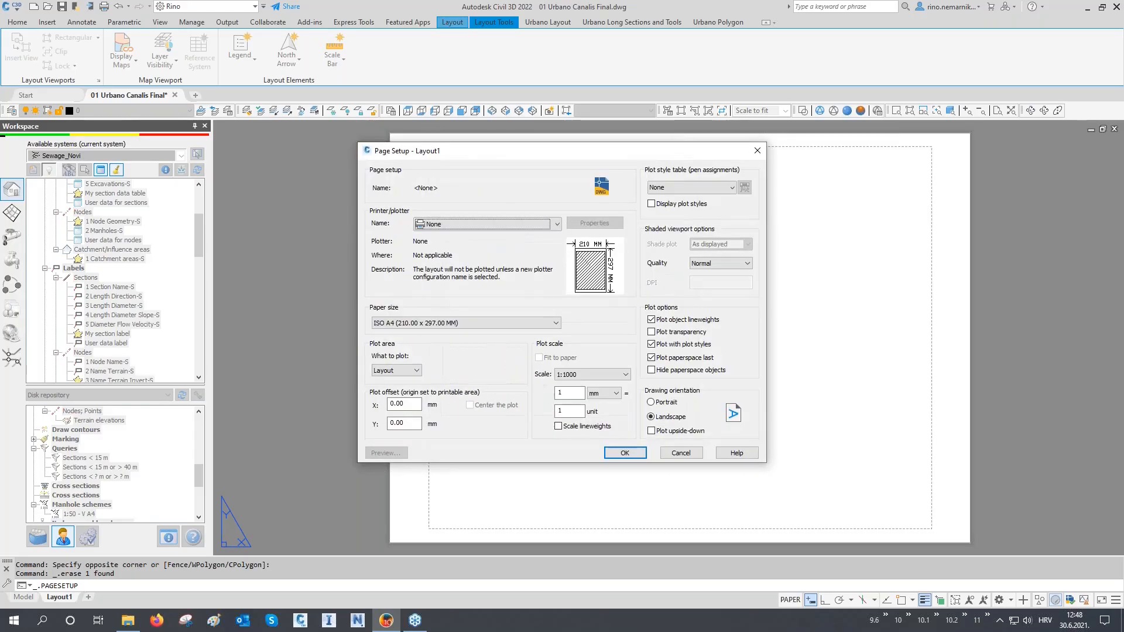
click(447, 224)
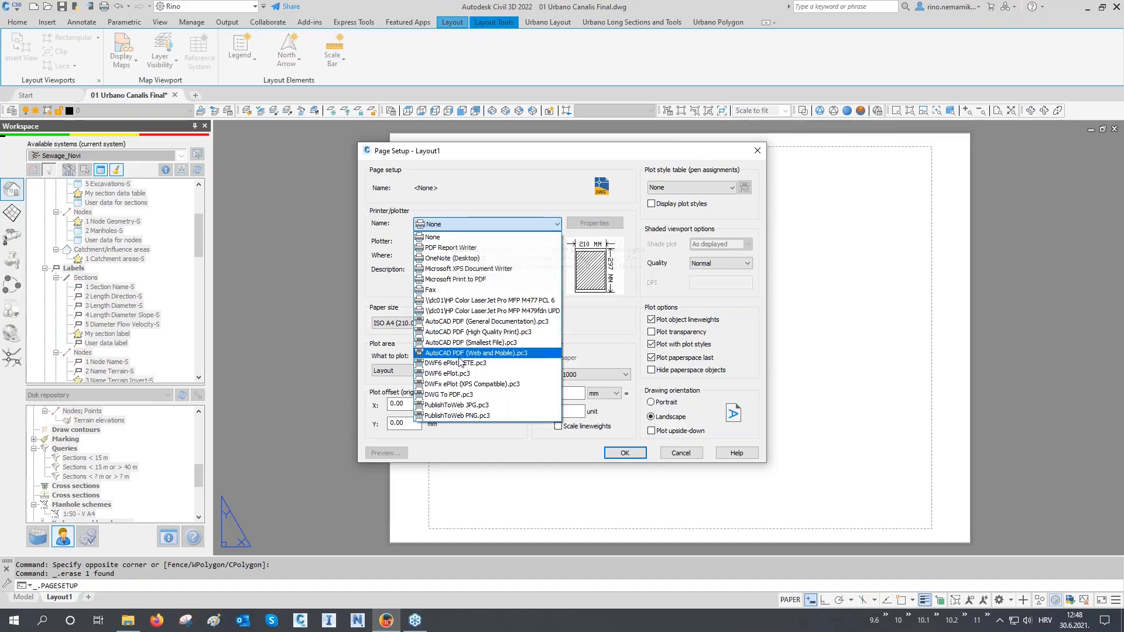
click(449, 394)
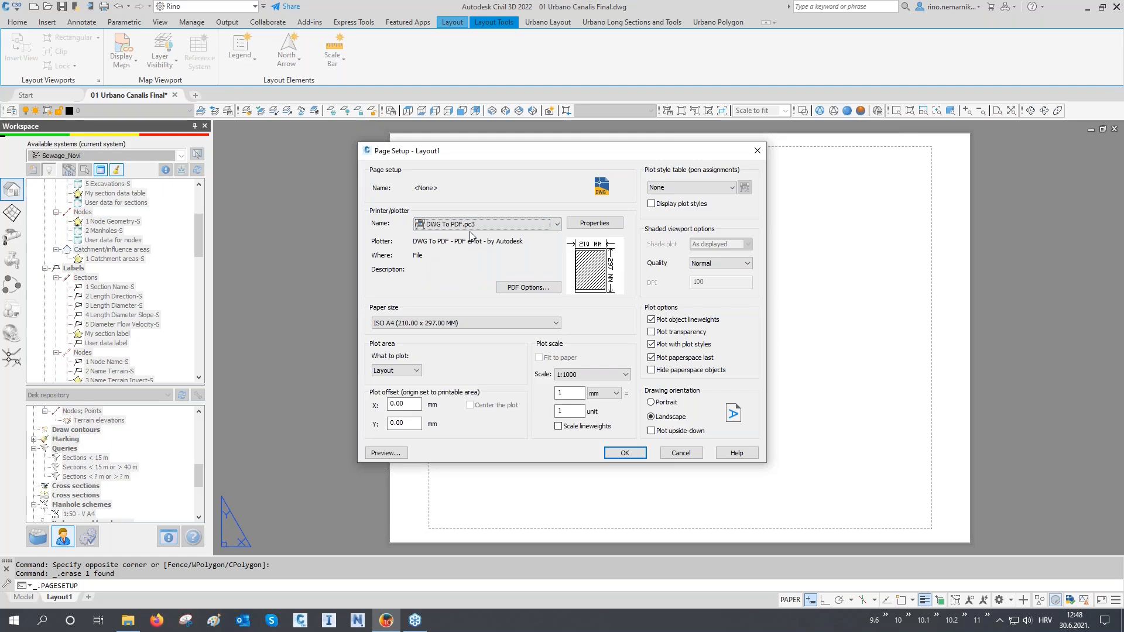
- Choose Rola 914 x 297 mm paper with a 1:100 scale (1 mm = 0.1 unit)
click(410, 323)
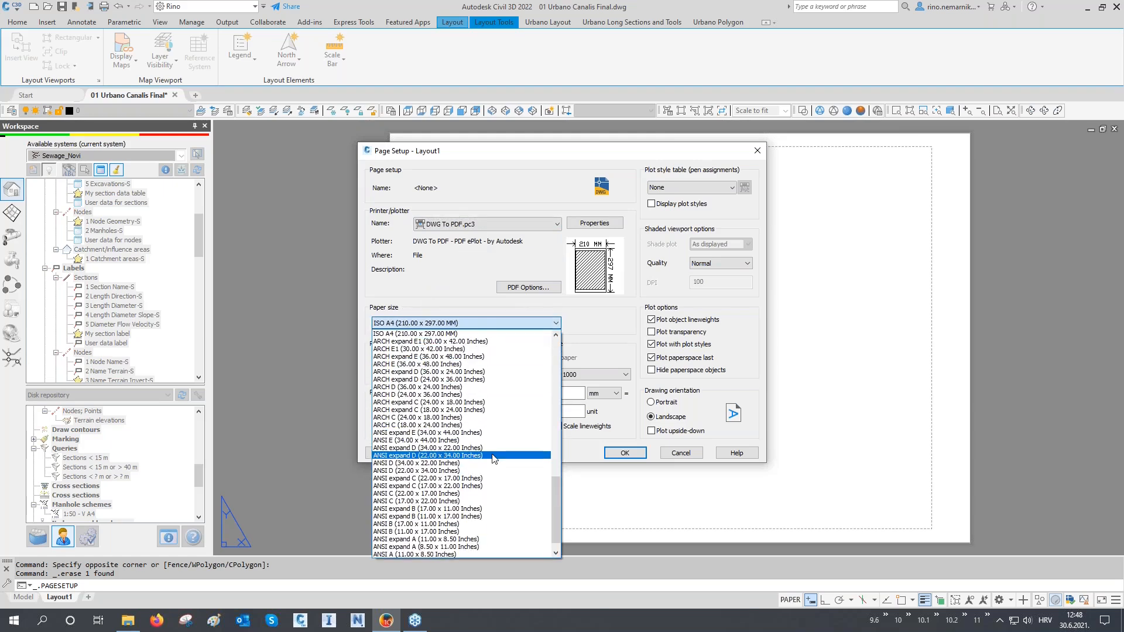
scroll(469, 463, down, 1)
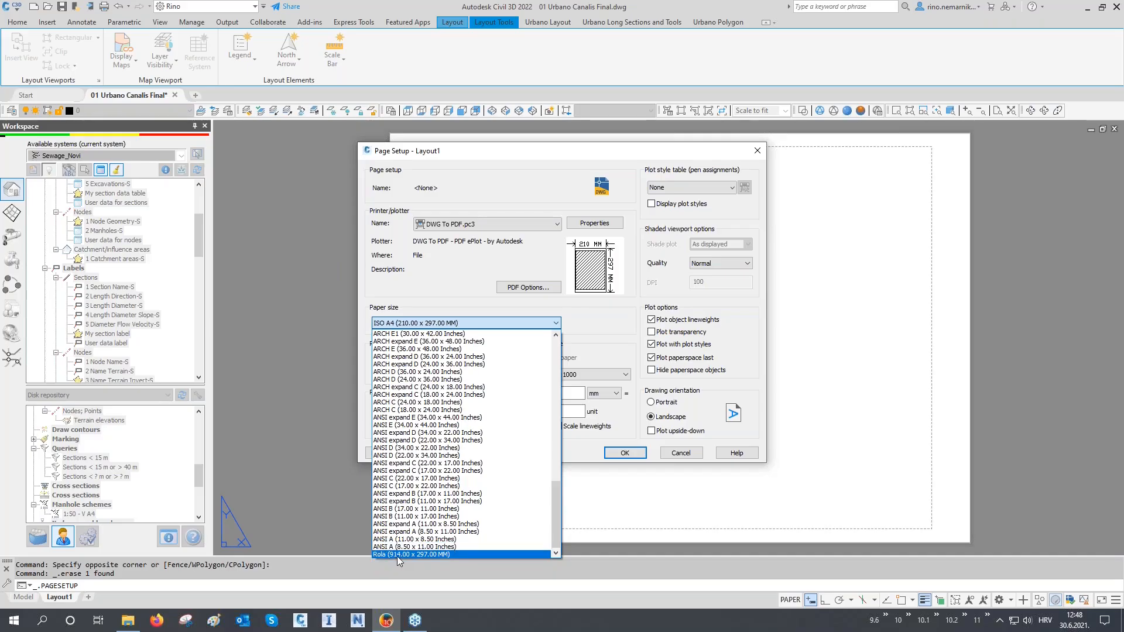
click(429, 555)
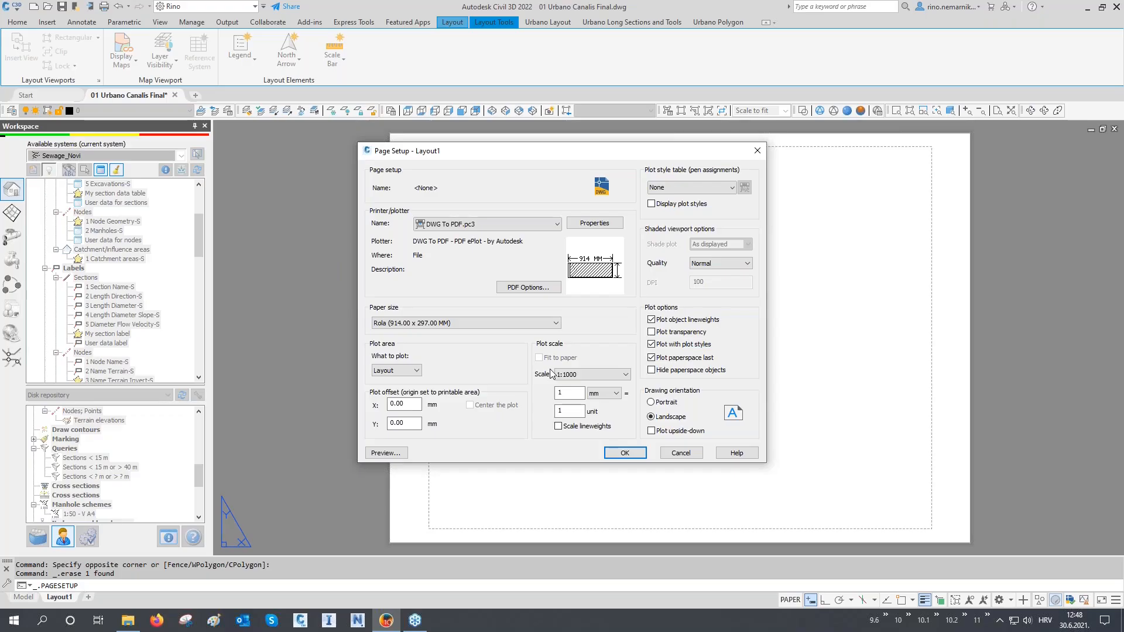
double_click(560, 412)
text(0.1)
click(577, 395)
click(579, 411)
click(618, 453)
click(609, 428)
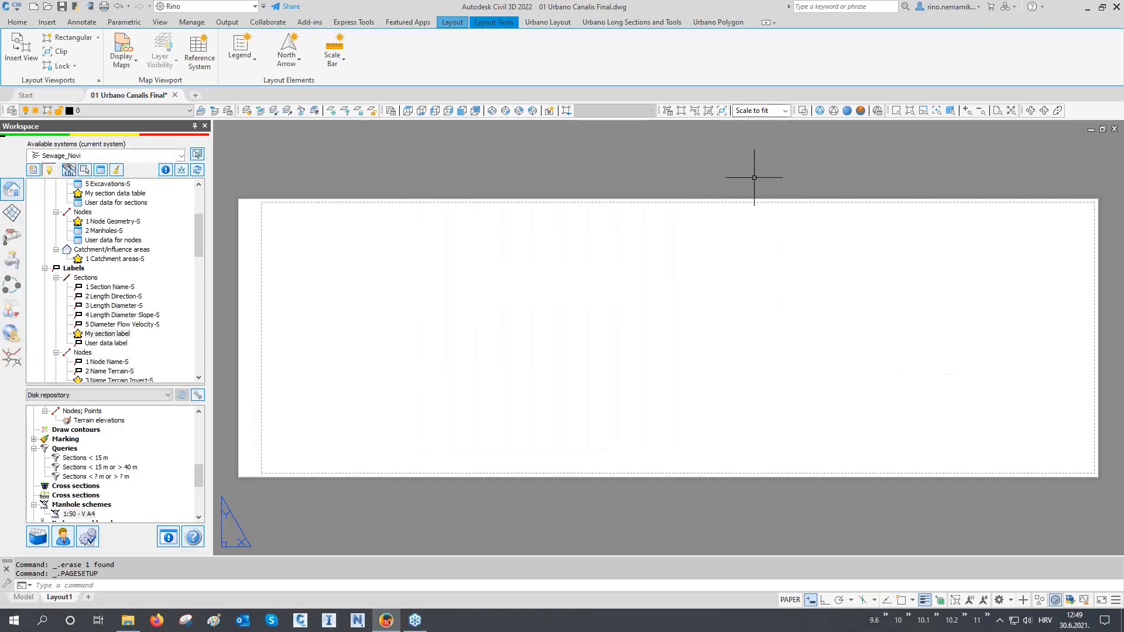
- Return to Model space and review the A4 and A3 long-section printing frames in the catalog
click(26, 597)
click(39, 543)
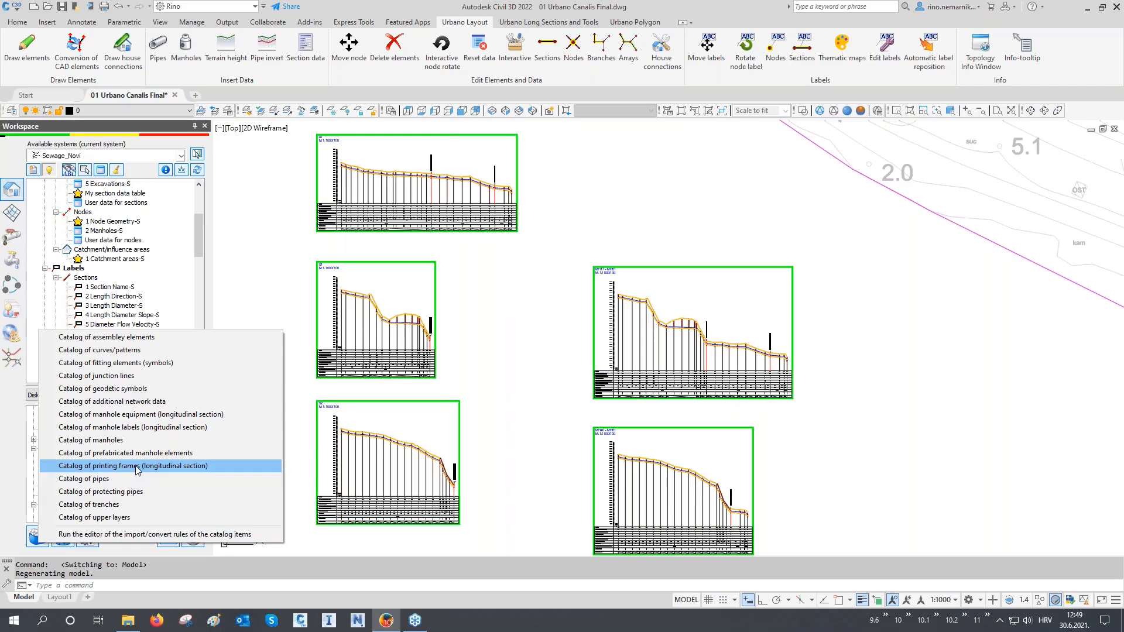
click(138, 467)
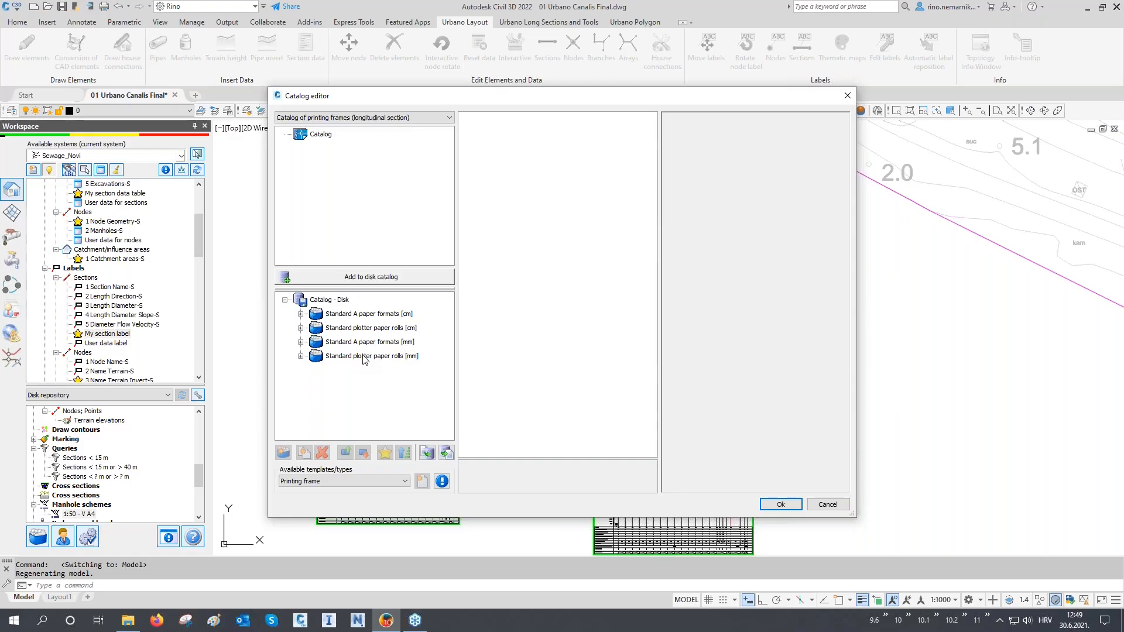
click(301, 315)
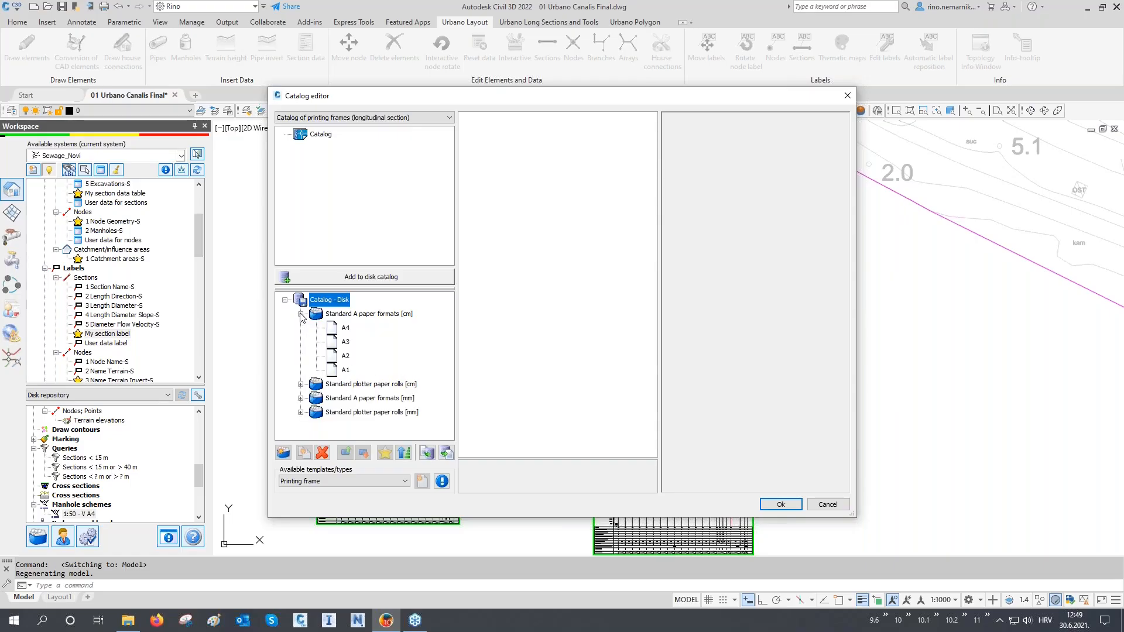
click(346, 329)
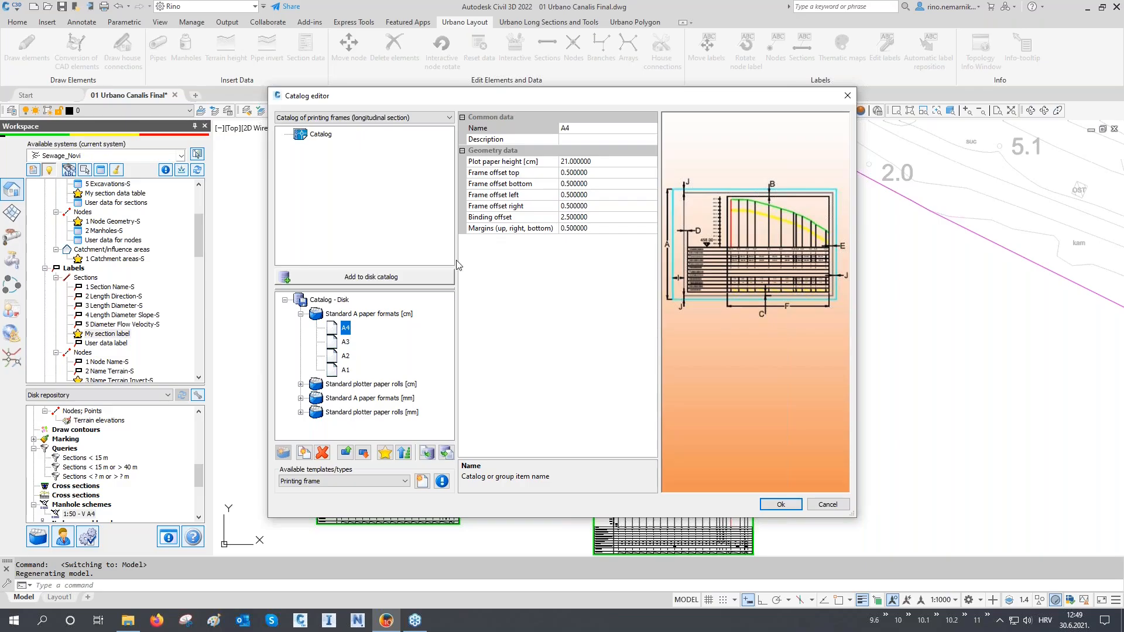
click(345, 342)
click(779, 504)
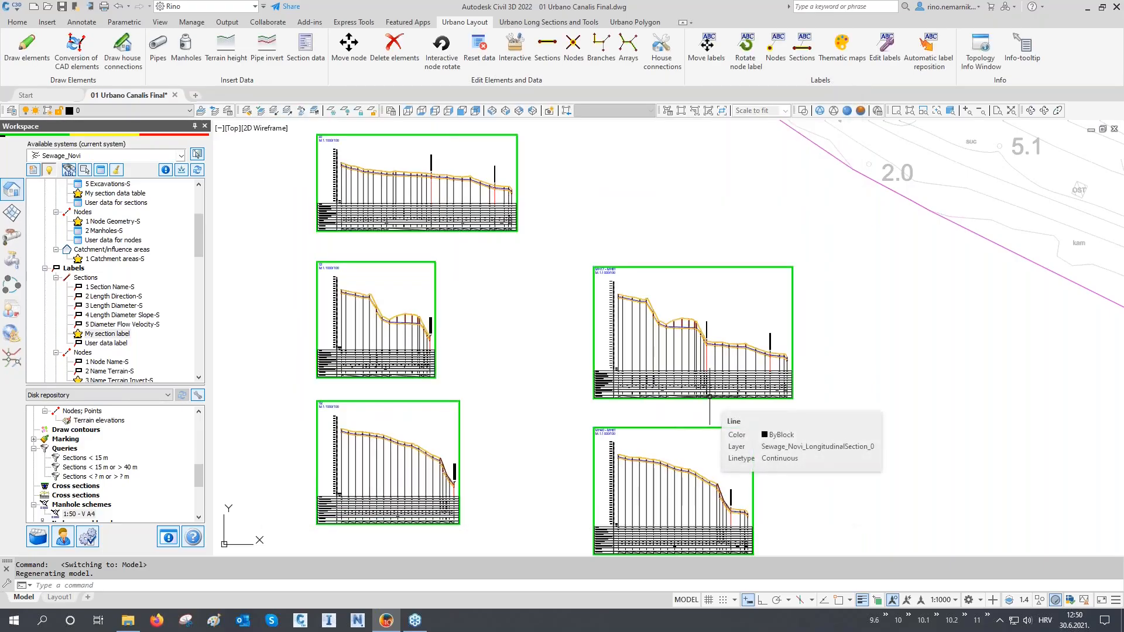
- Start Layout plot setup from the Tools - longitudinal section menu on the Long Sections tab
click(550, 24)
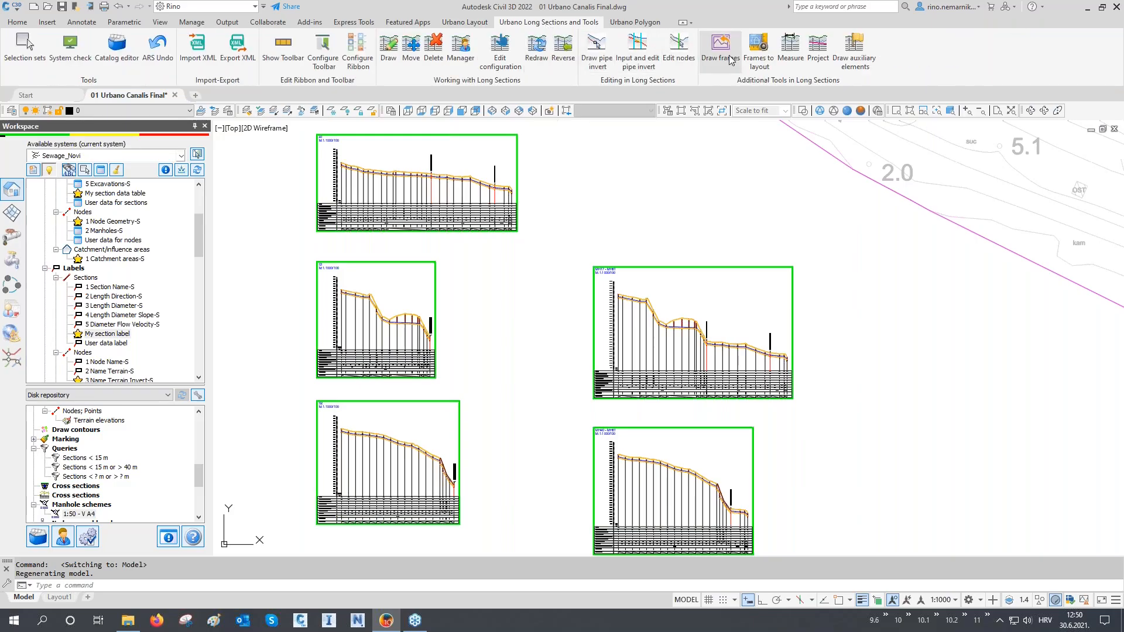
scroll(186, 225, up, 4)
right_click(121, 231)
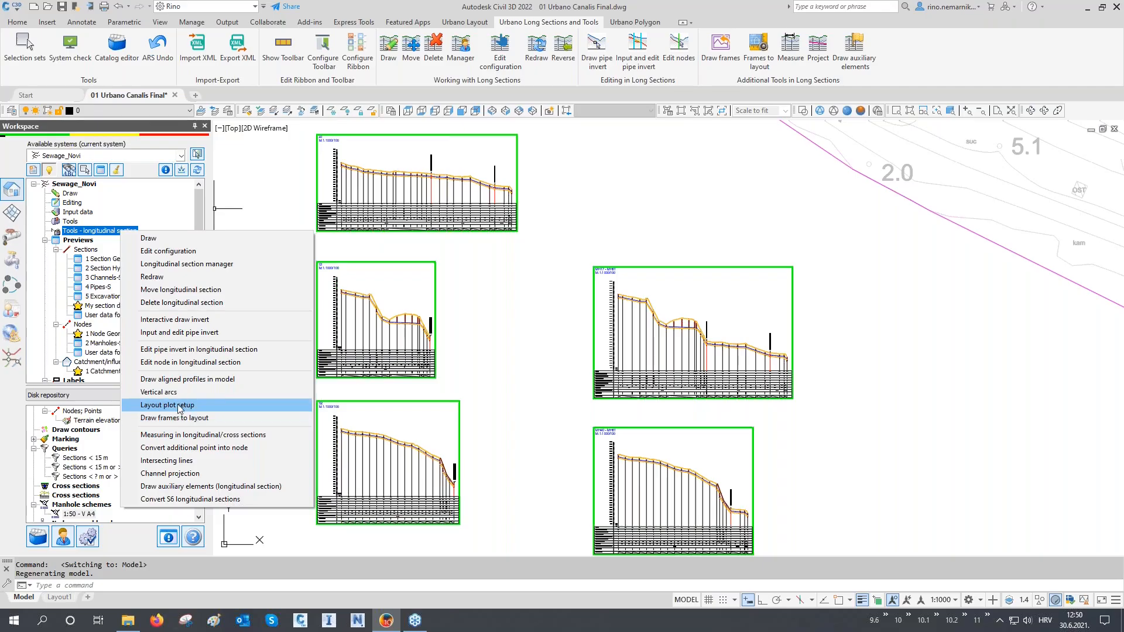
click(727, 52)
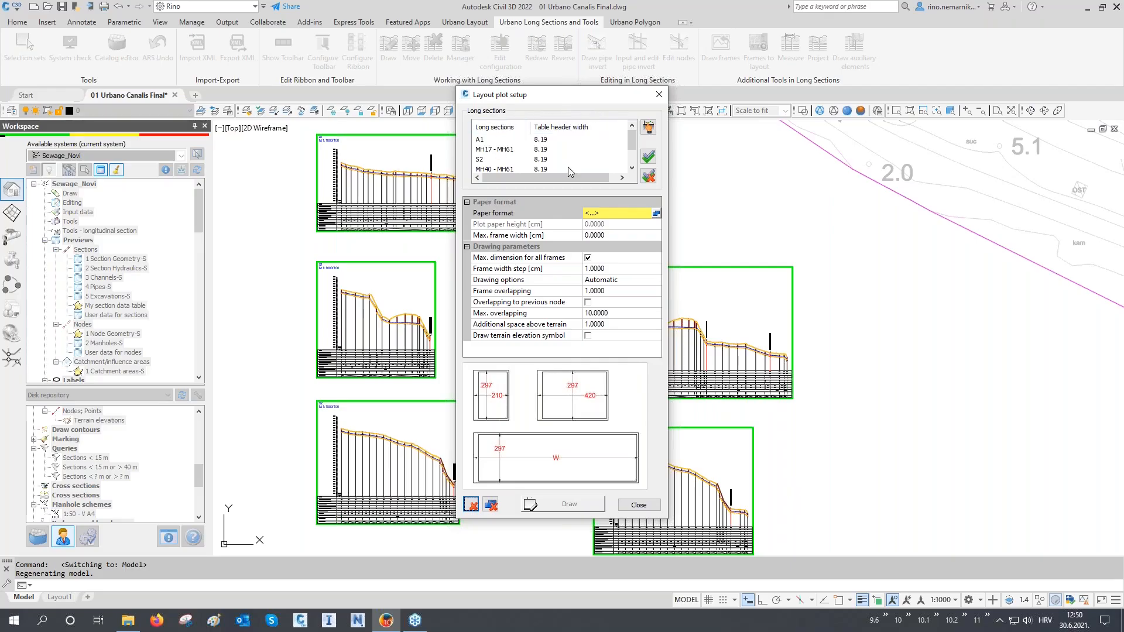
- Pick the left-column long sections in the drawing for layout plotting
click(648, 128)
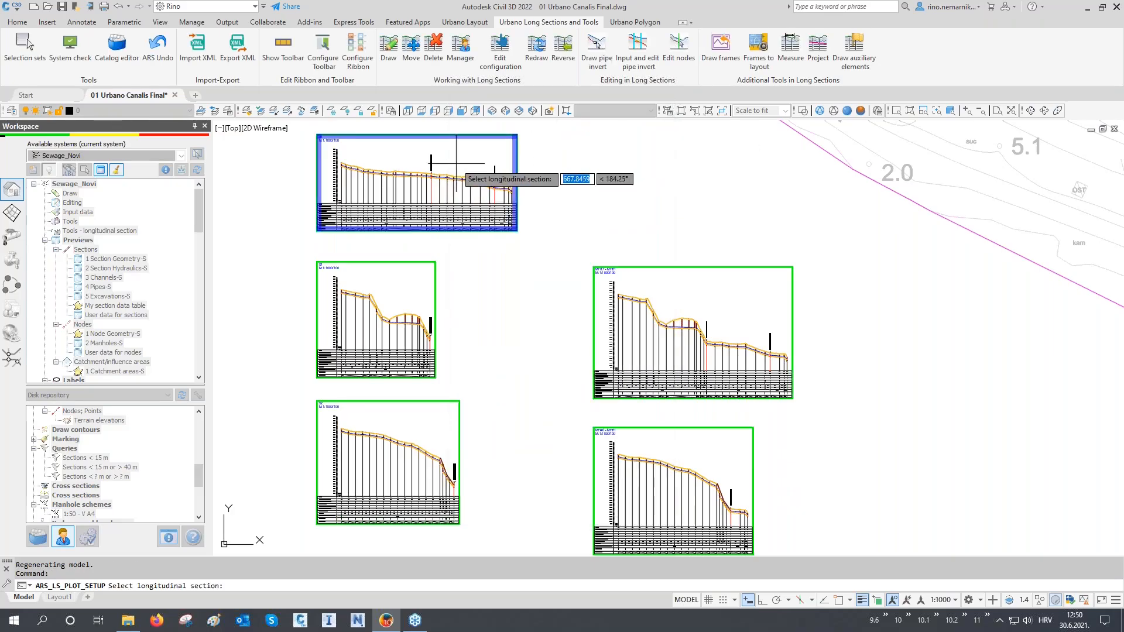
click(360, 290)
click(357, 419)
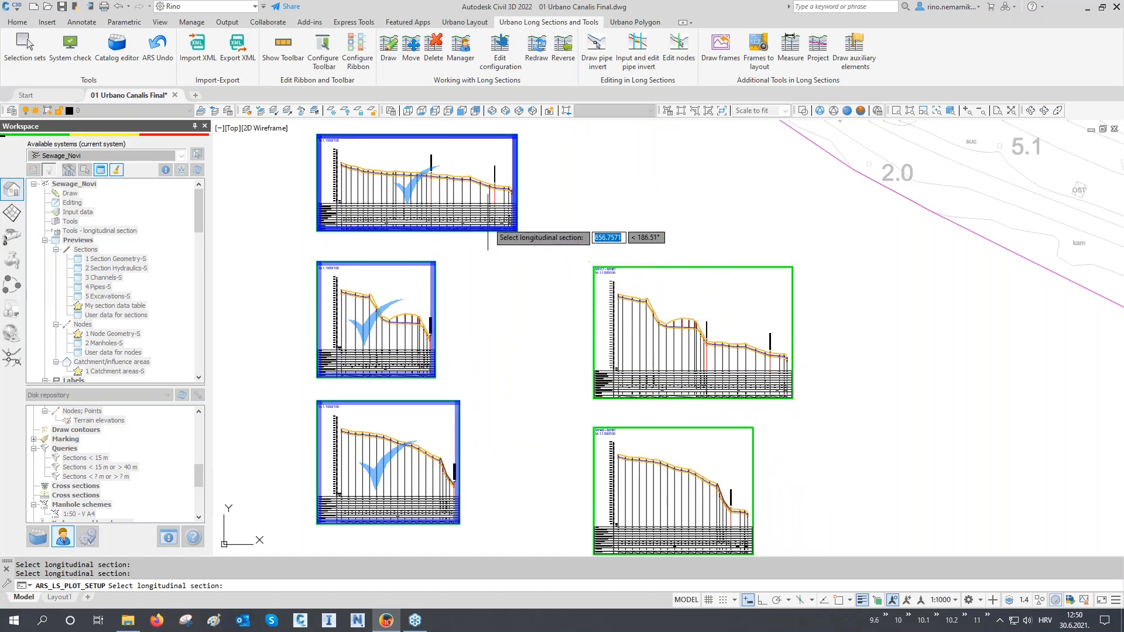
key(Return)
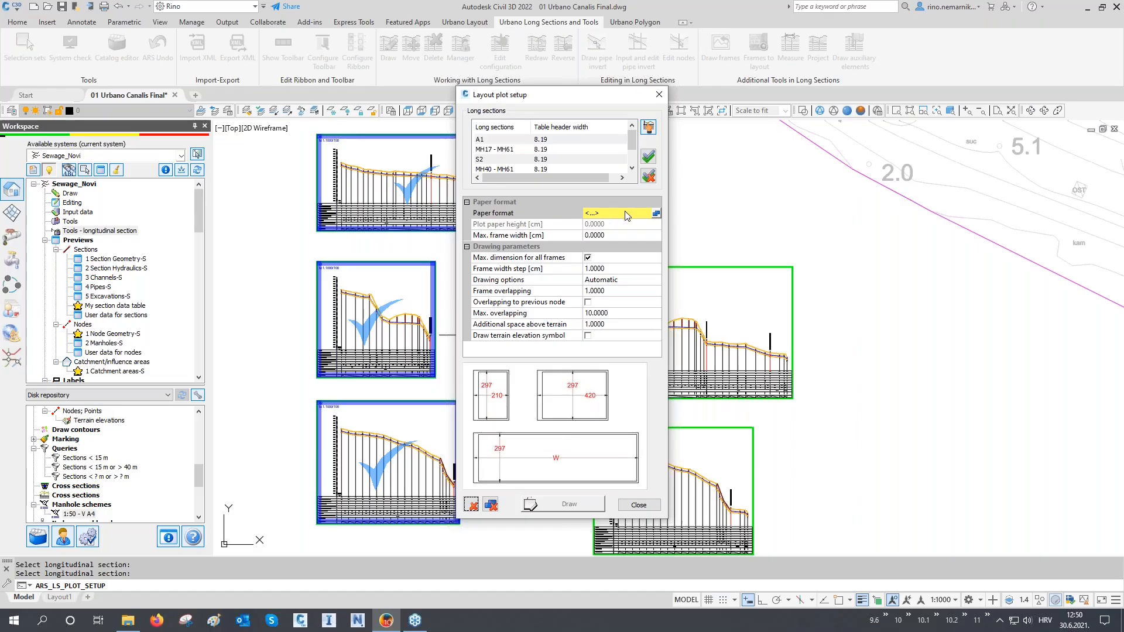
- Set the paper format to the 29.7 cm plotter roll and select the 59.4 maximum frame width
click(656, 214)
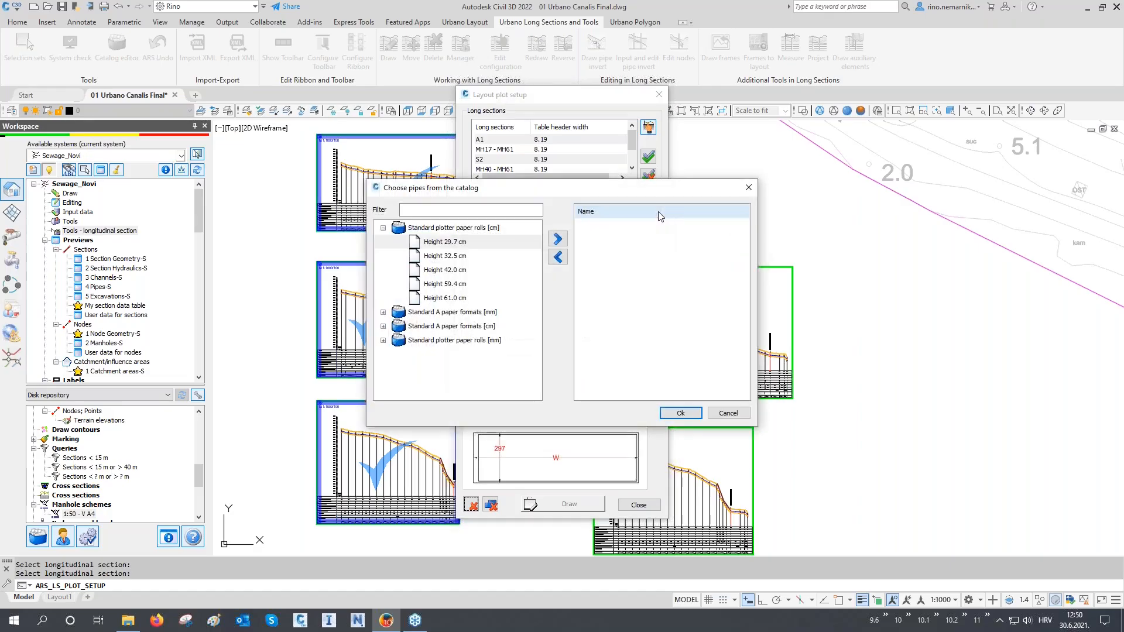
double_click(449, 242)
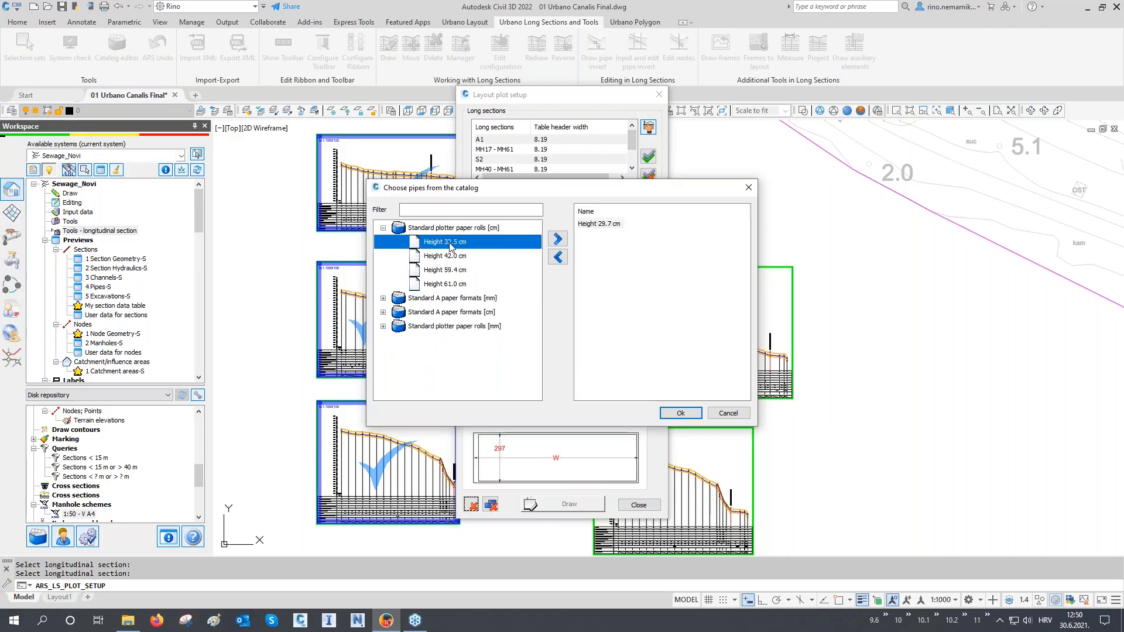
click(670, 411)
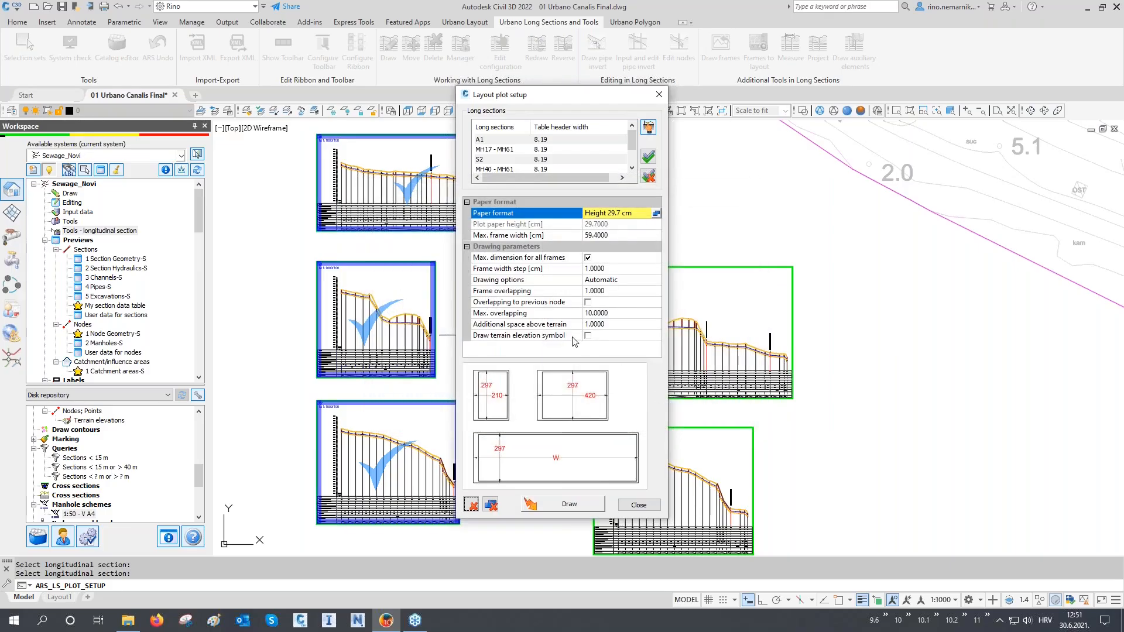
click(516, 237)
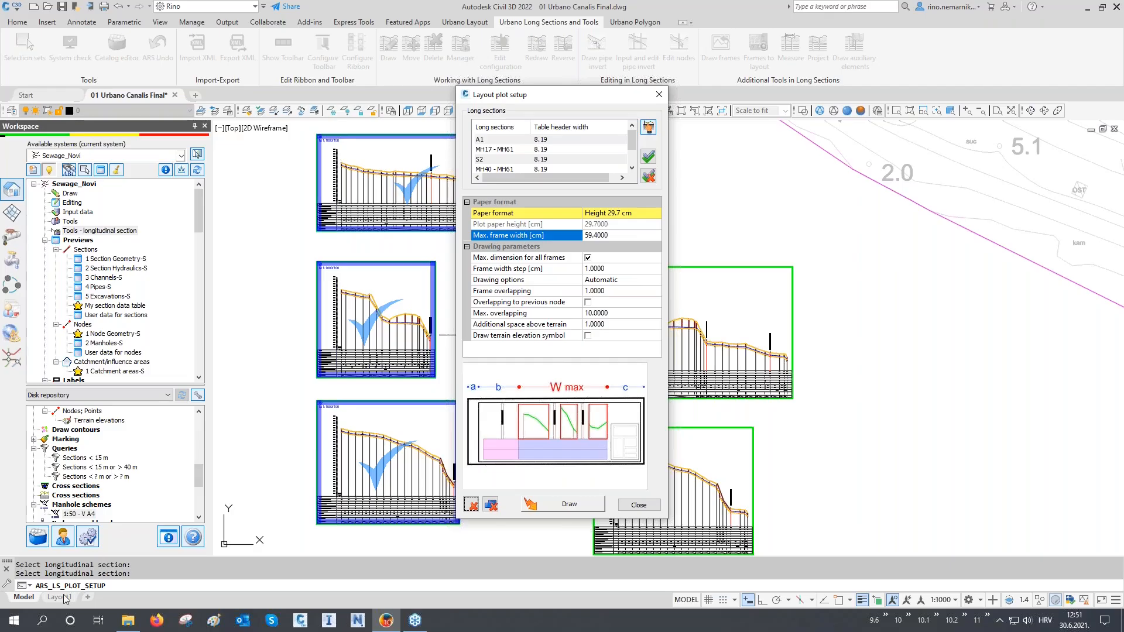
drag(619, 235, 581, 235)
- Open Windows Calculator and compute 91,4 − 2,5 − 0,5 − 1 = 87,4
click(41, 620)
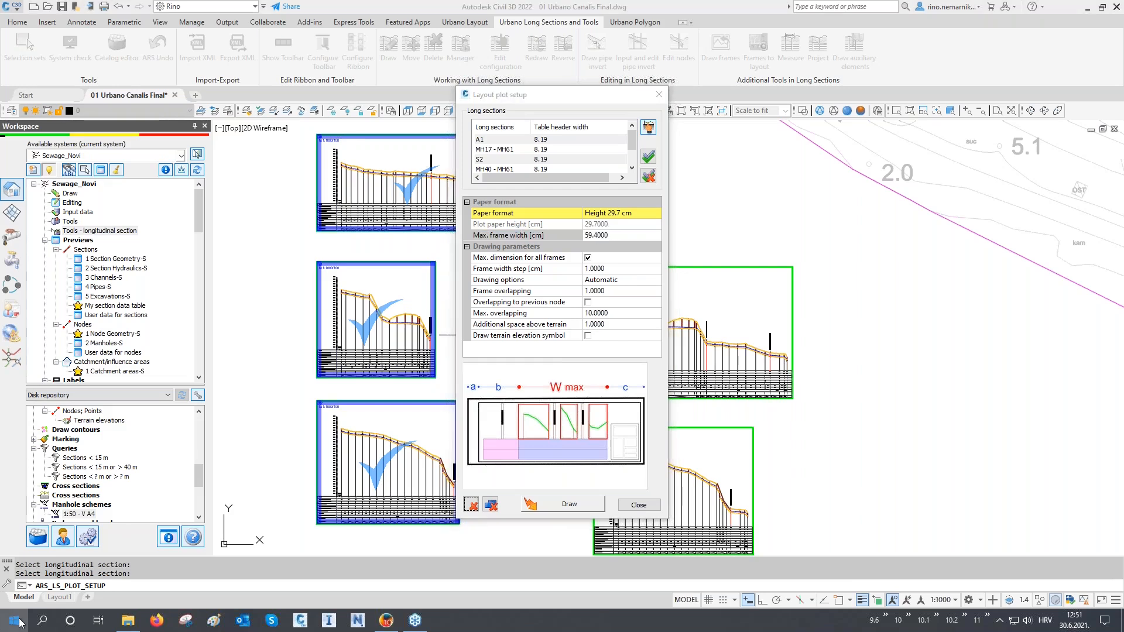
text(ca)
click(124, 297)
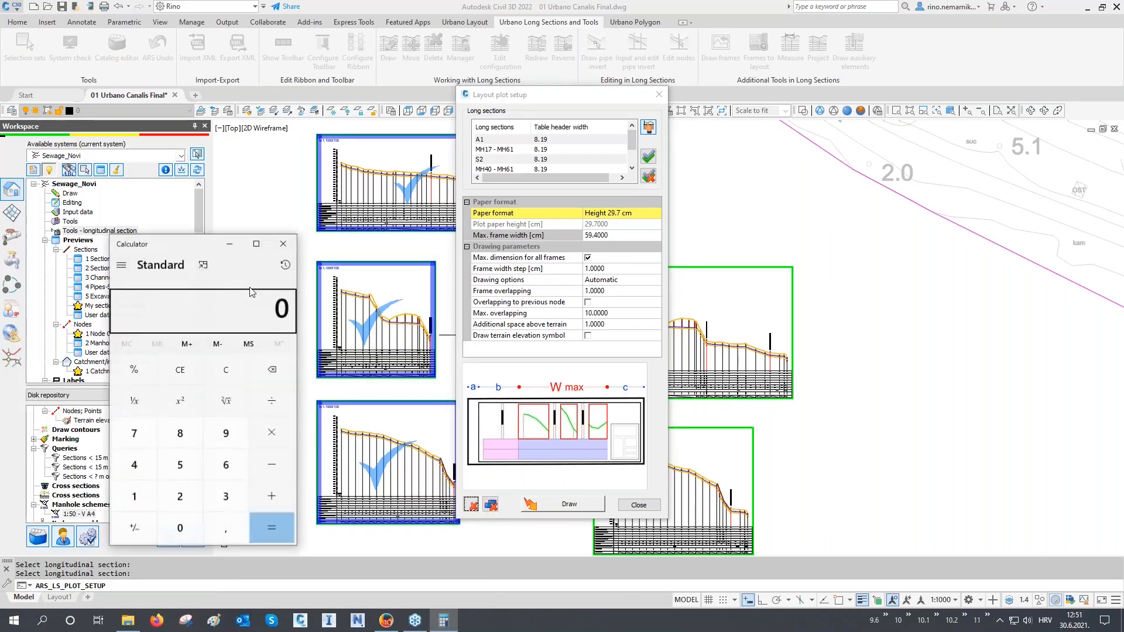
drag(197, 245, 787, 157)
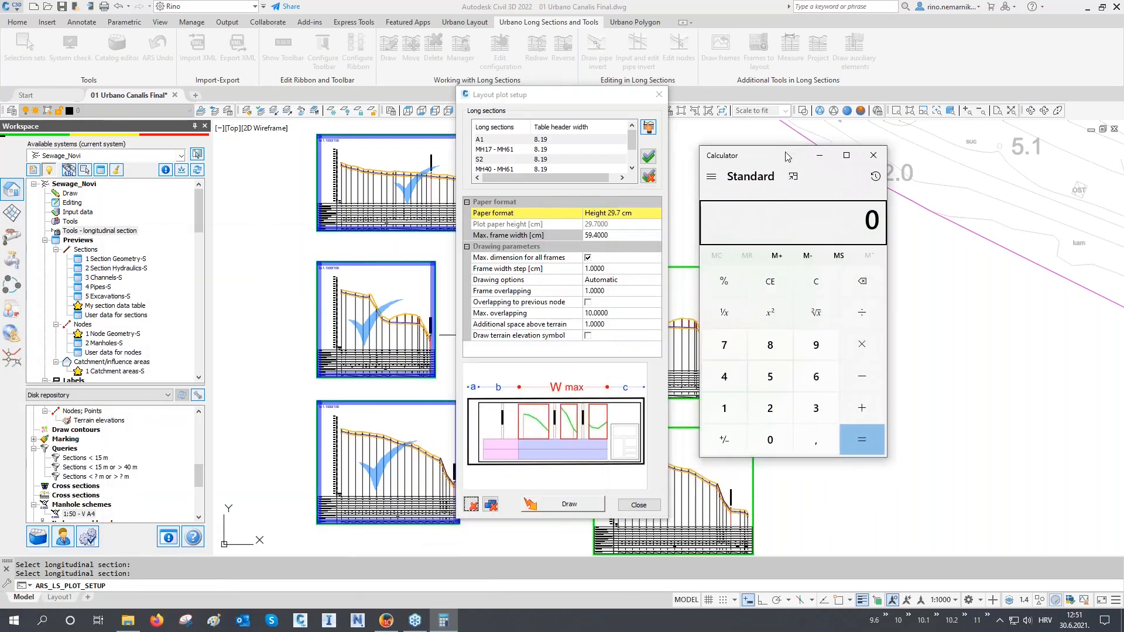
text(914)
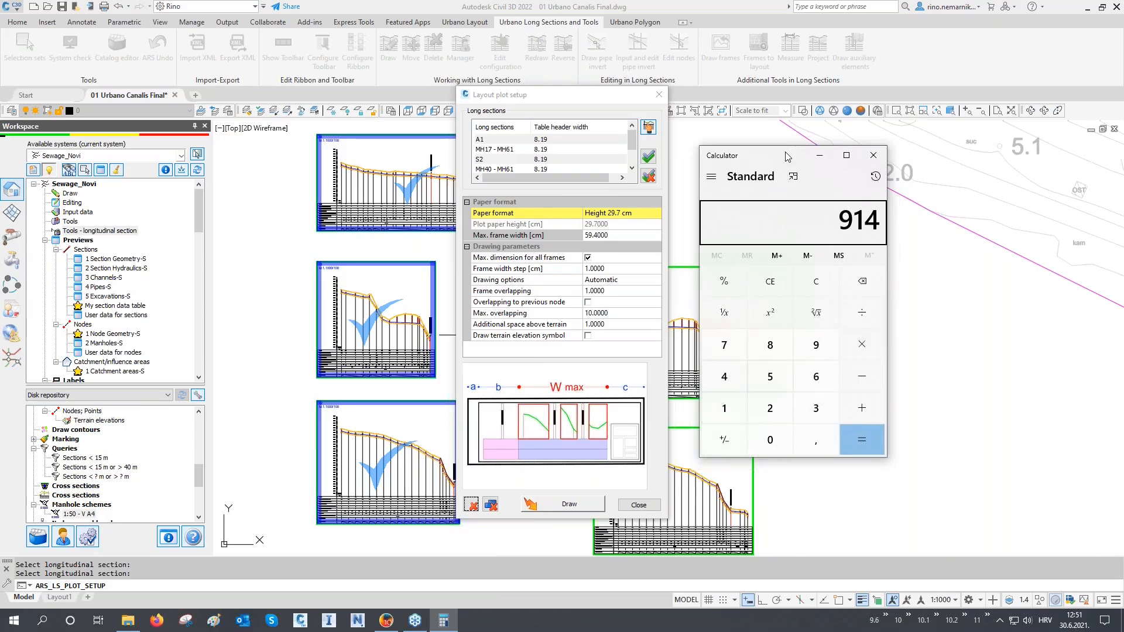
key(BackSpace)
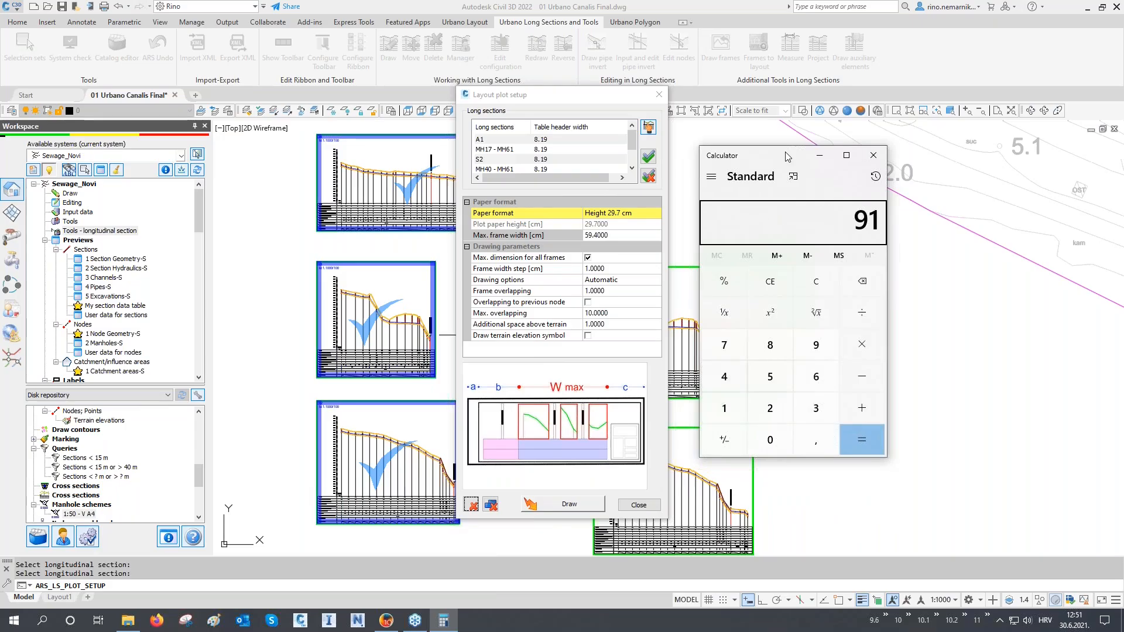
text(,4)
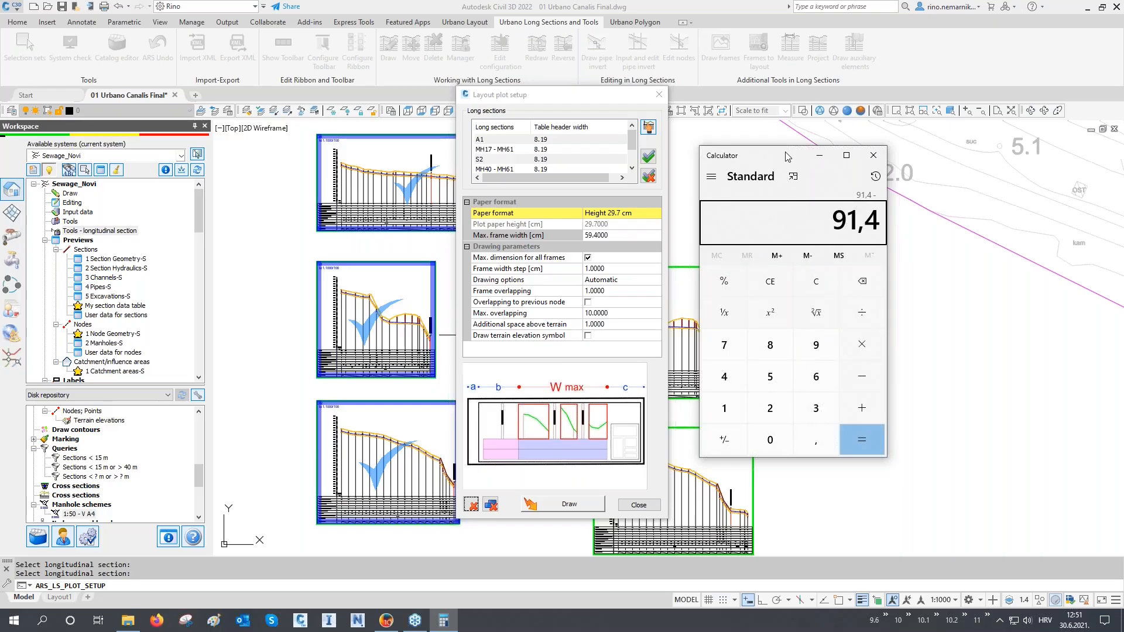
text(2,5-0,5)
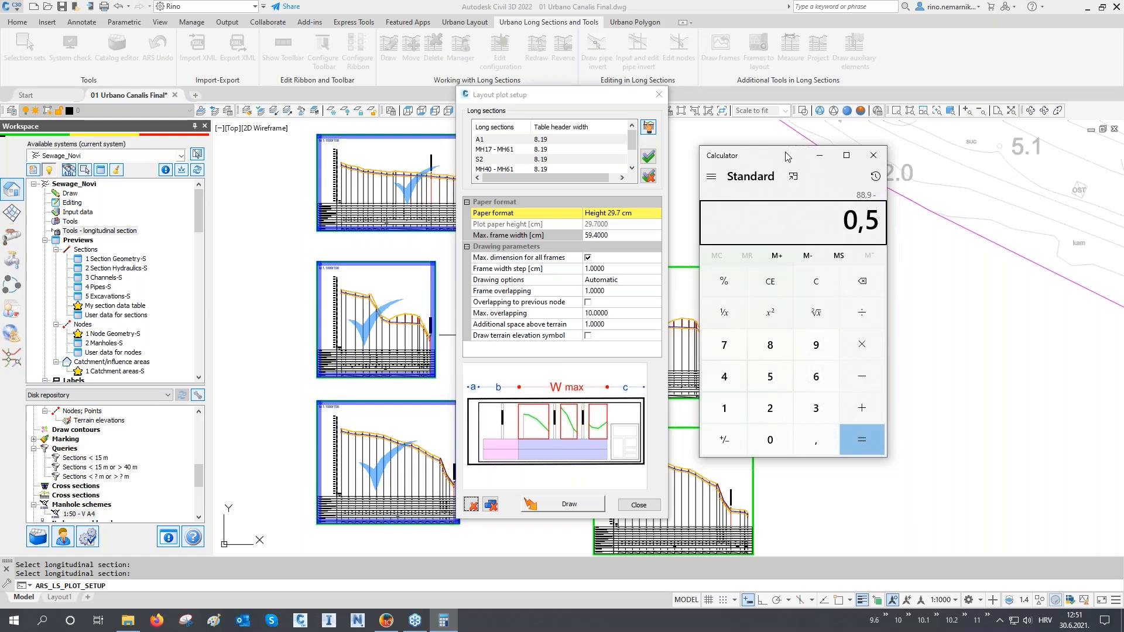
text(-1)
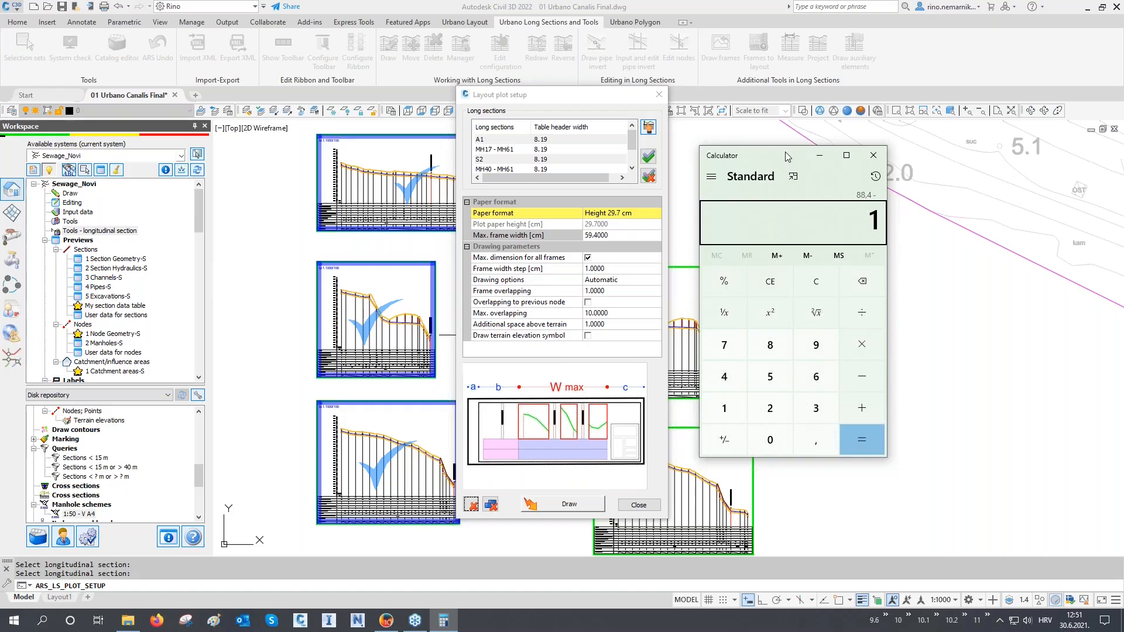
key(Return)
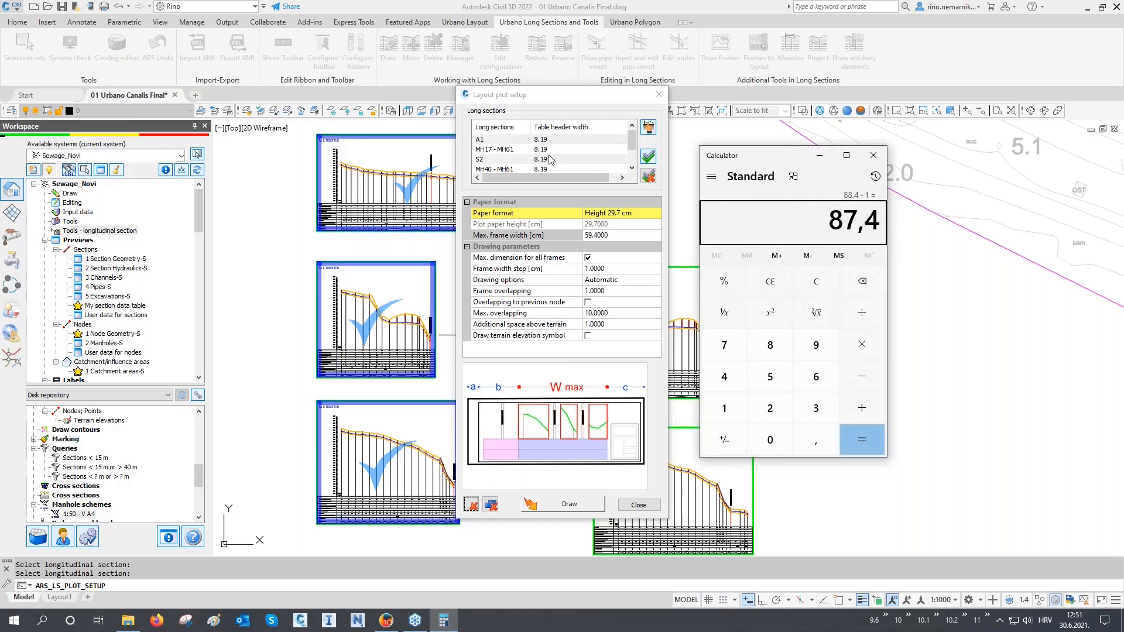
- Subtract 8,2 to get 79,2, then reselect the Max. frame width value
key(minus)
key(8)
key(2)
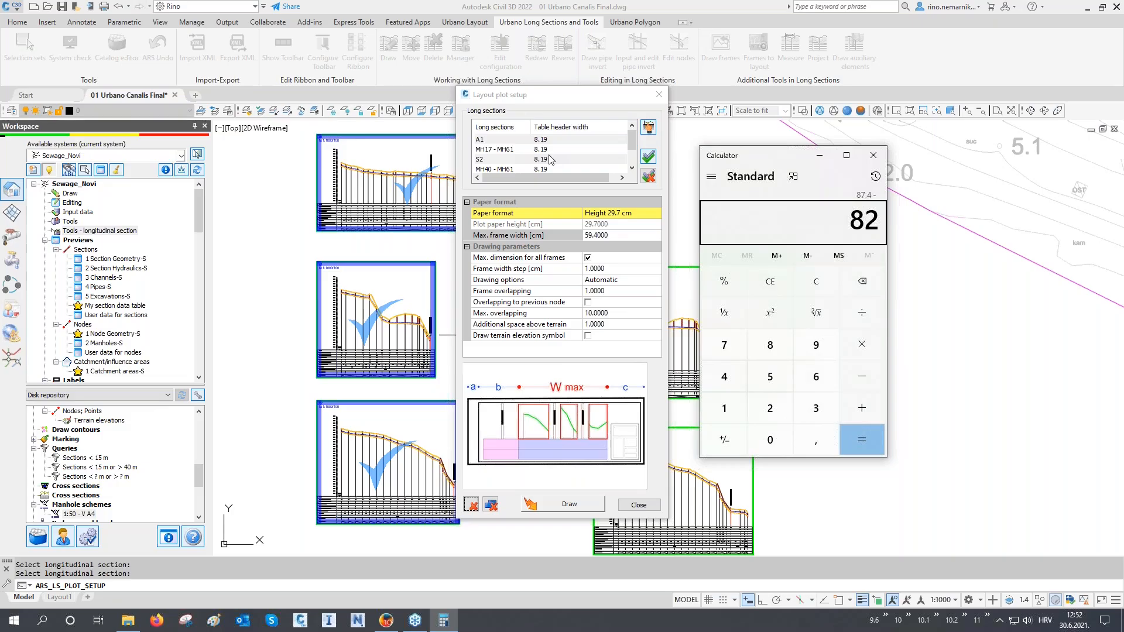
key(BackSpace)
key(comma)
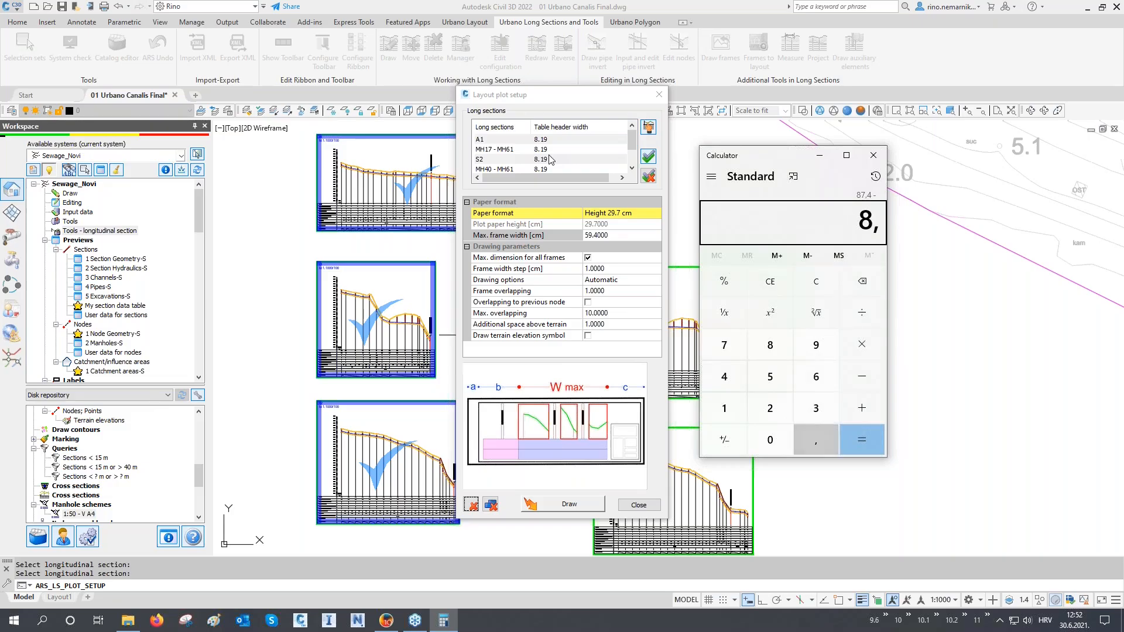
key(2)
key(Return)
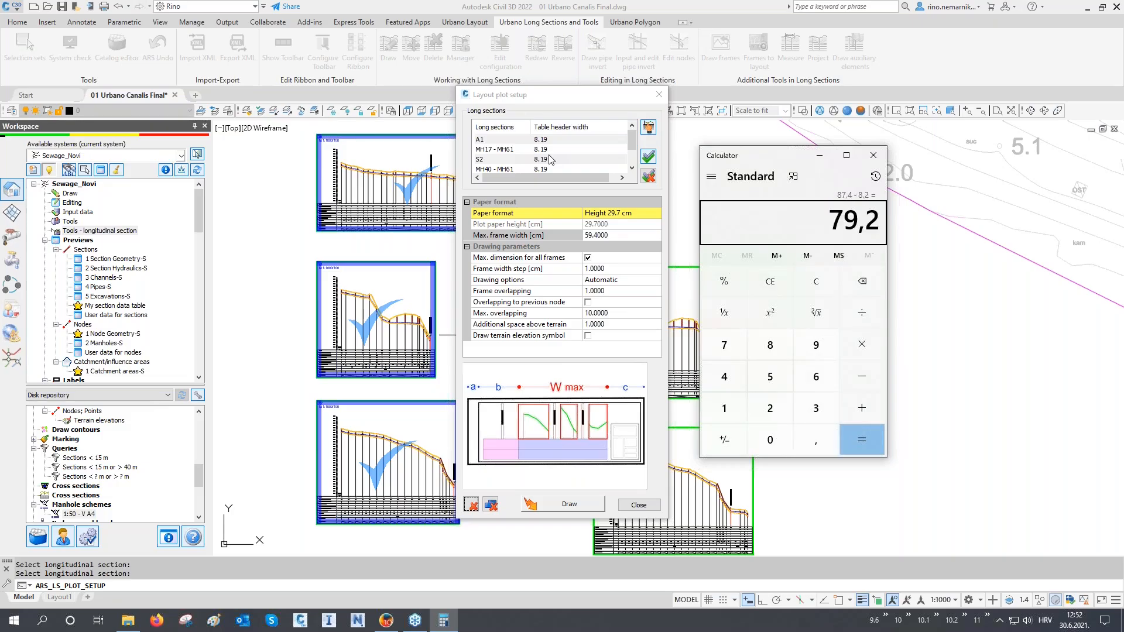
click(615, 233)
click(557, 234)
- Set the maximum frame width to 79.2 and keep frame overlapping at 1.0000
text(7)
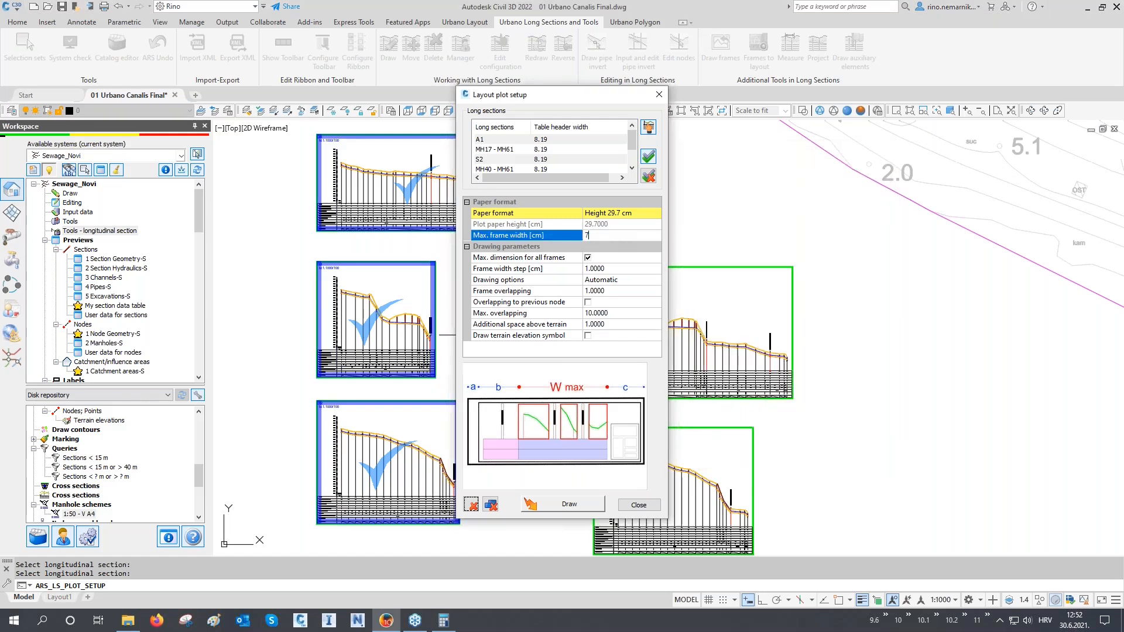
text(9.2)
click(545, 270)
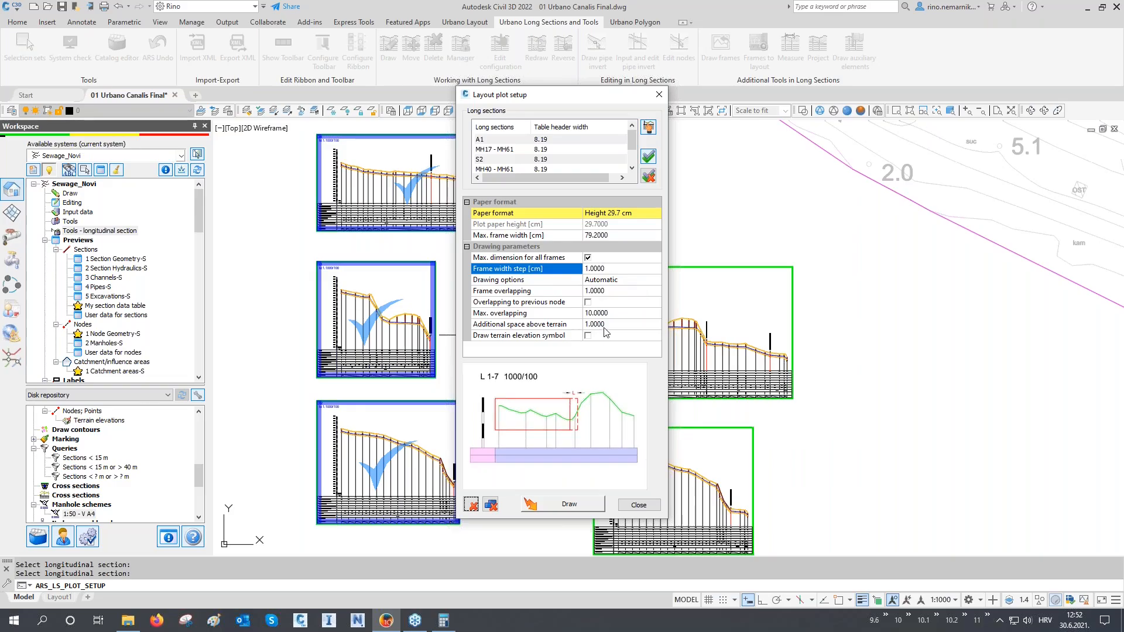
click(533, 303)
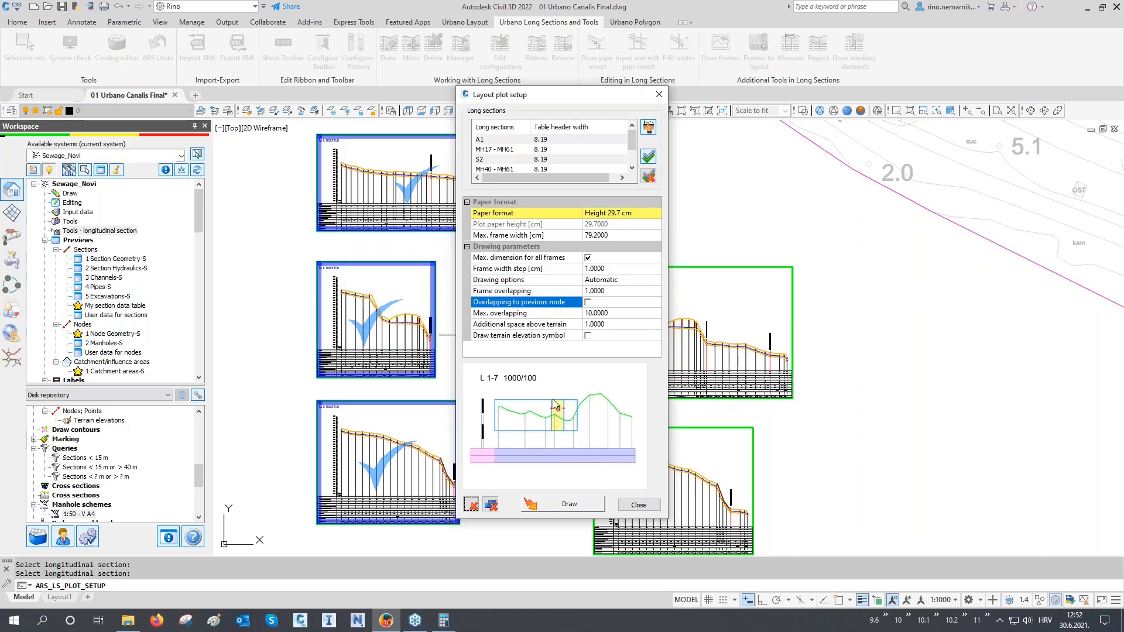
click(540, 295)
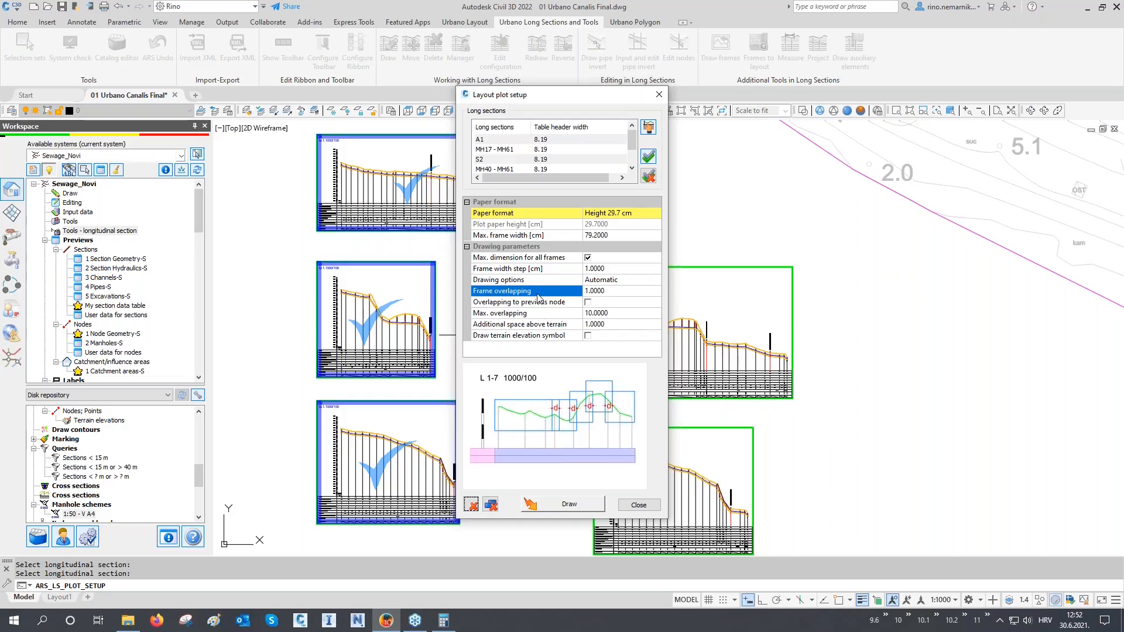
click(587, 293)
click(526, 317)
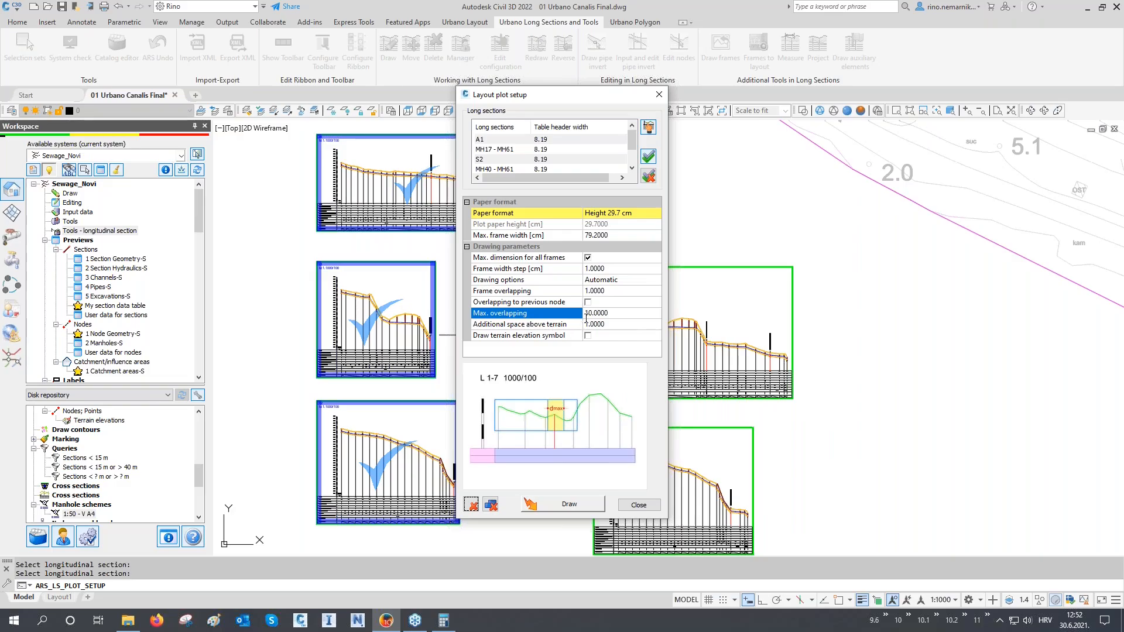
- Set additional space above terrain to 5 and redraw the plot frames
click(561, 325)
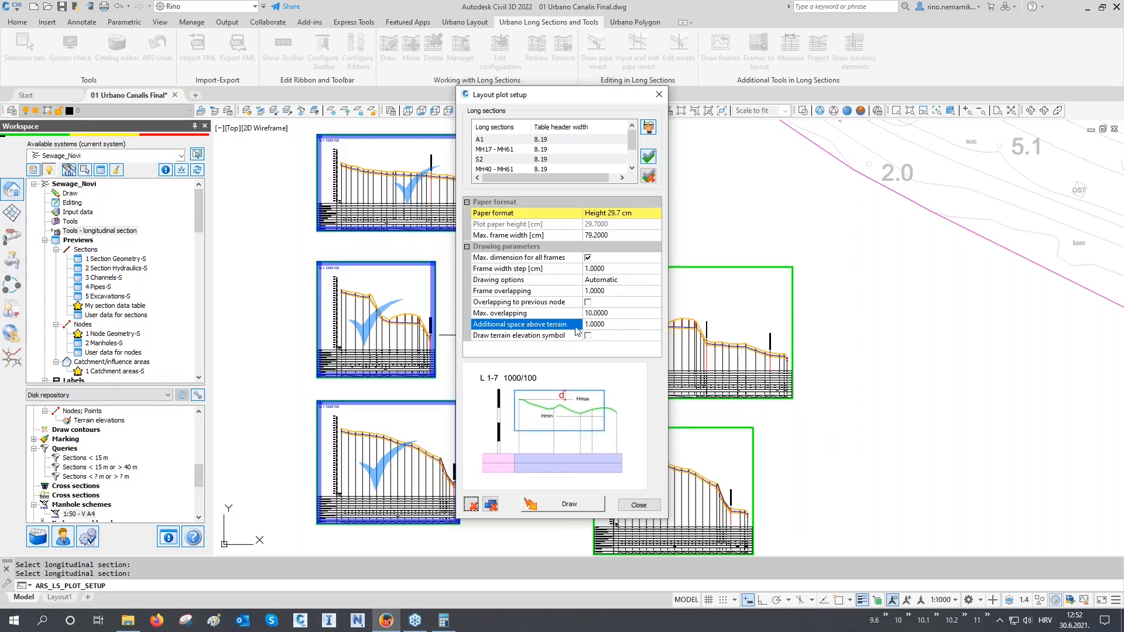
double_click(614, 326)
text(5)
drag(590, 325, 579, 325)
click(558, 504)
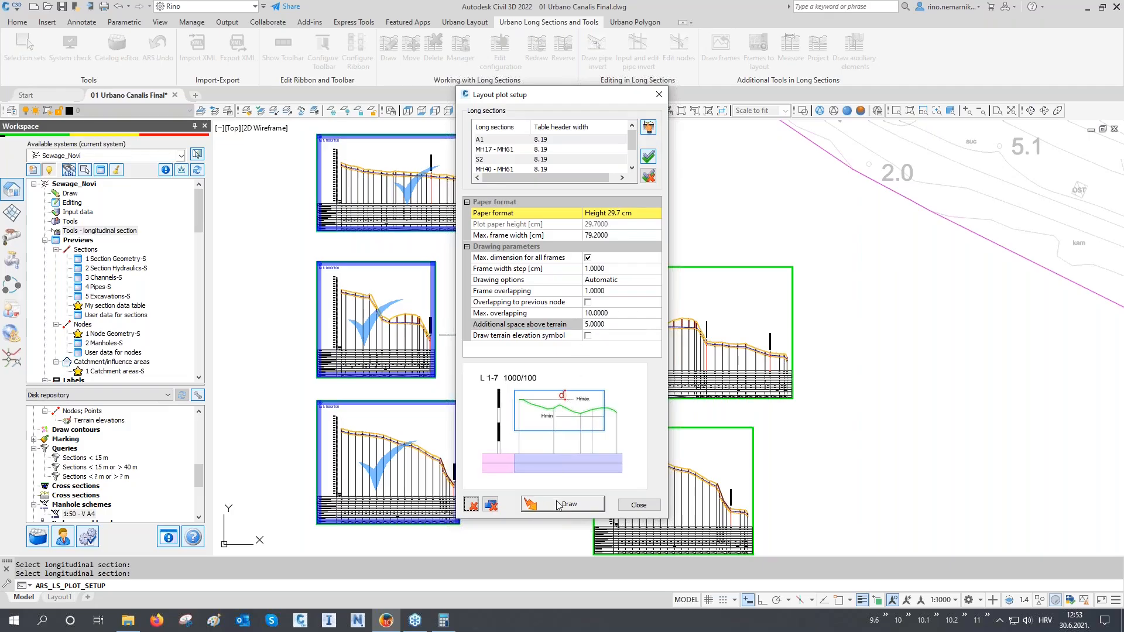
- Close plot frame setup and zoom in on the red frames of the left-column long sections
click(638, 505)
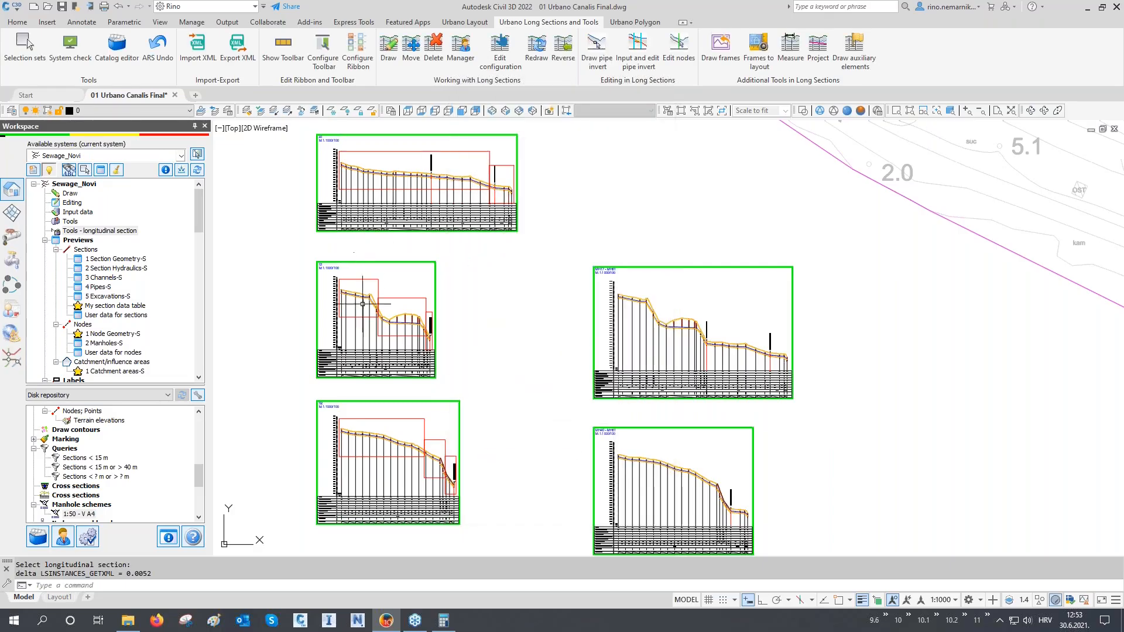
scroll(376, 151, up, 5)
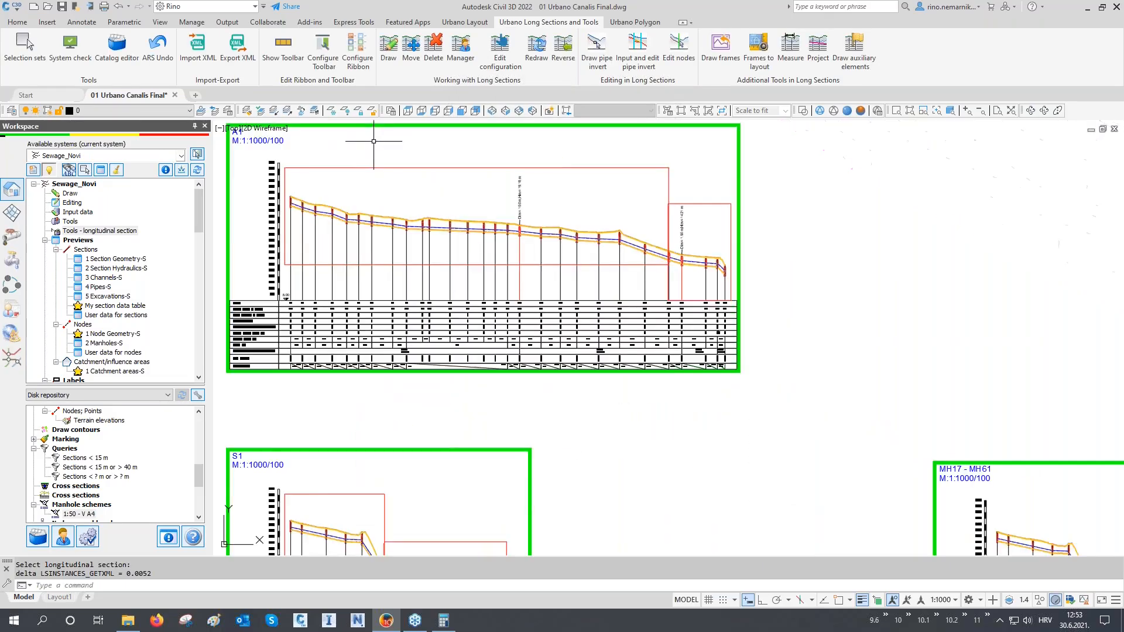
scroll(389, 185, up, 4)
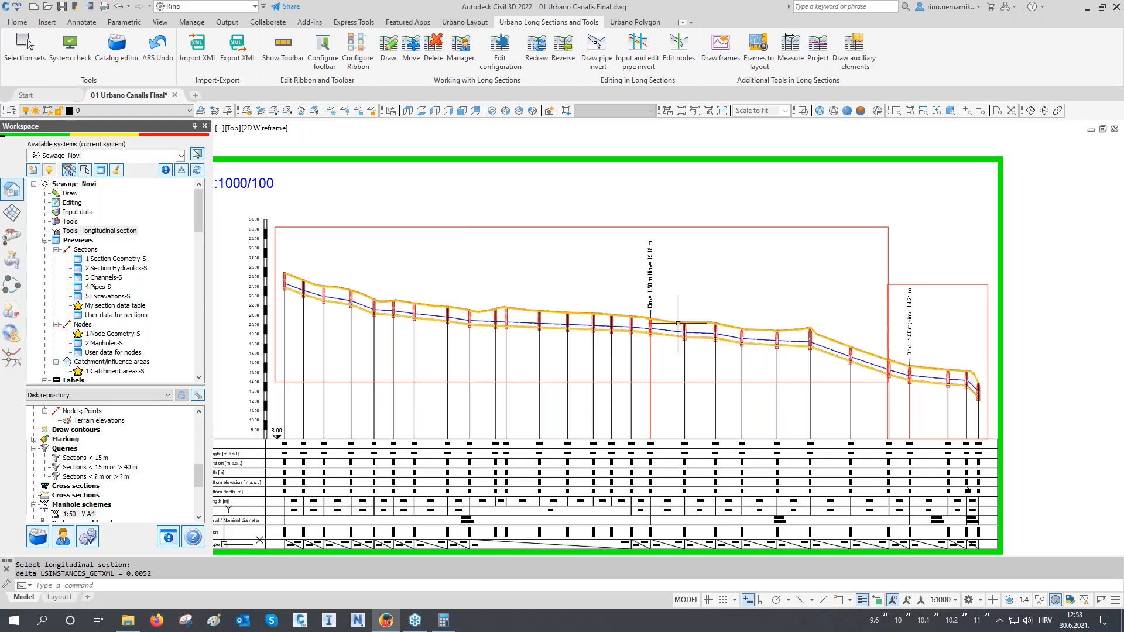
scroll(462, 297, down, 6)
mouse_move(519, 348)
middle_down()
mouse_move(466, 303)
mouse_move(421, 236)
middle_up()
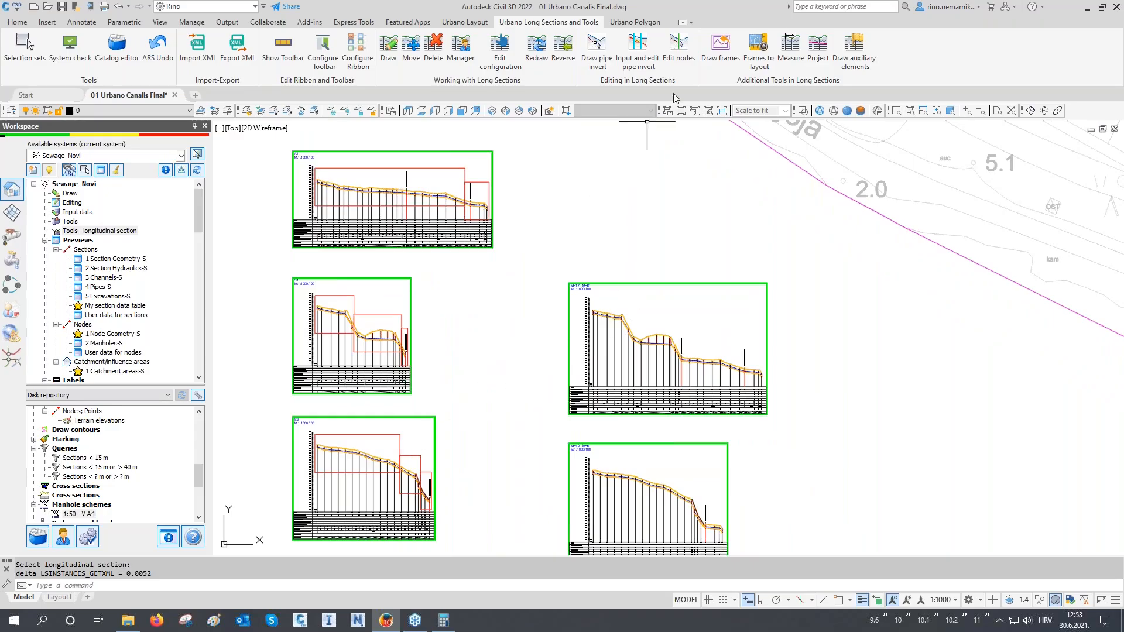
click(722, 52)
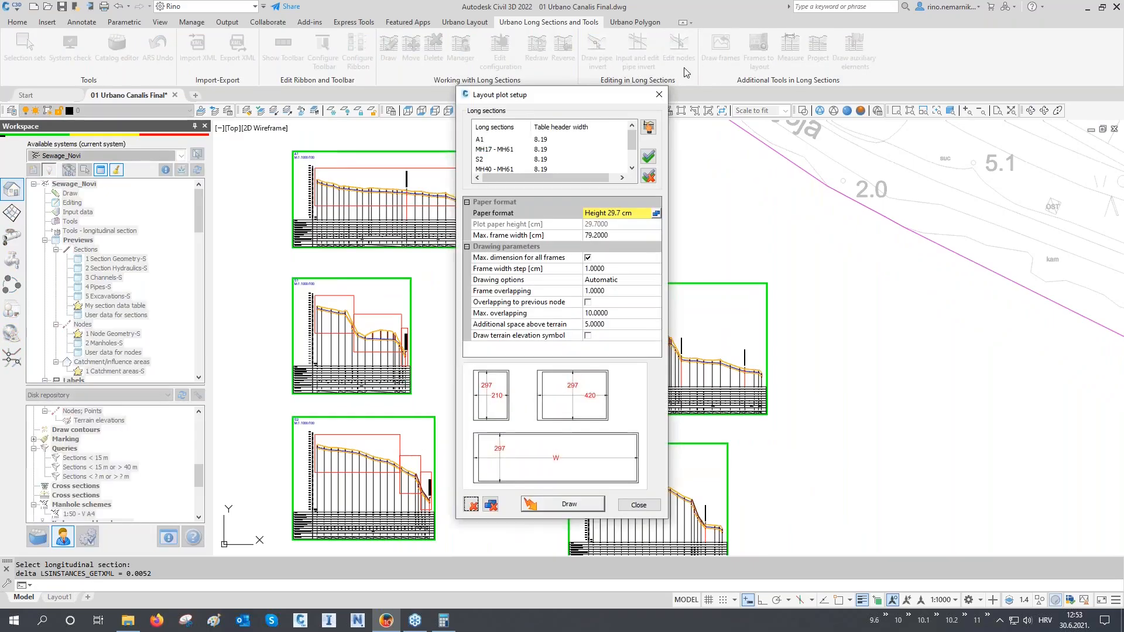
click(659, 95)
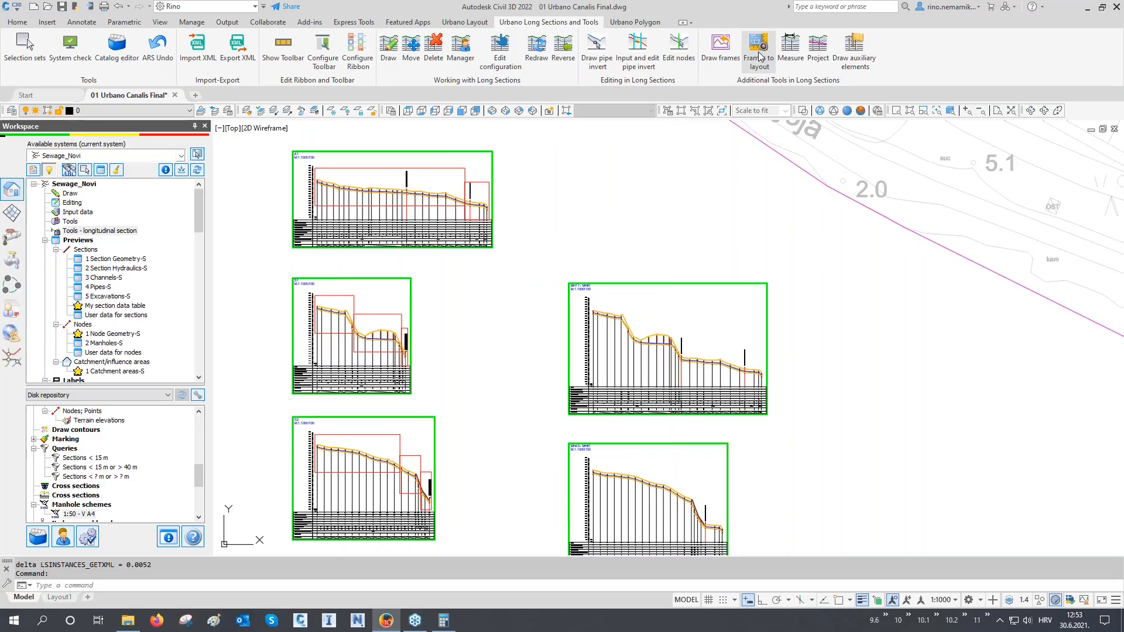
- Run Frames to layout and pick the middle-left and bottom-left long sections
click(760, 56)
drag(519, 128, 708, 127)
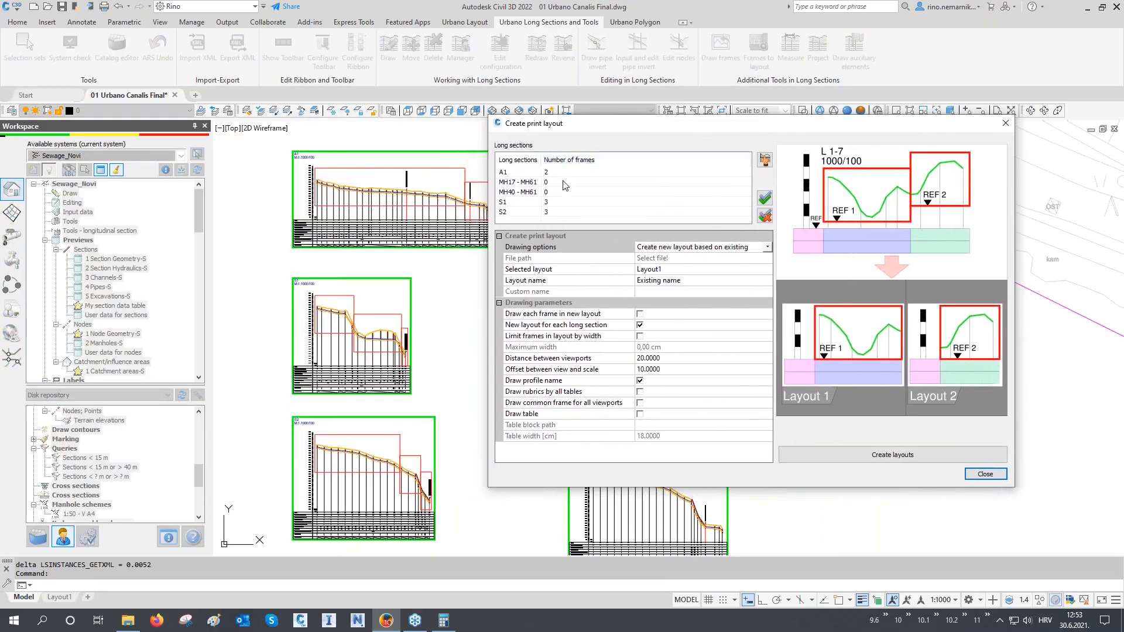
click(765, 162)
click(378, 326)
click(345, 466)
key(Return)
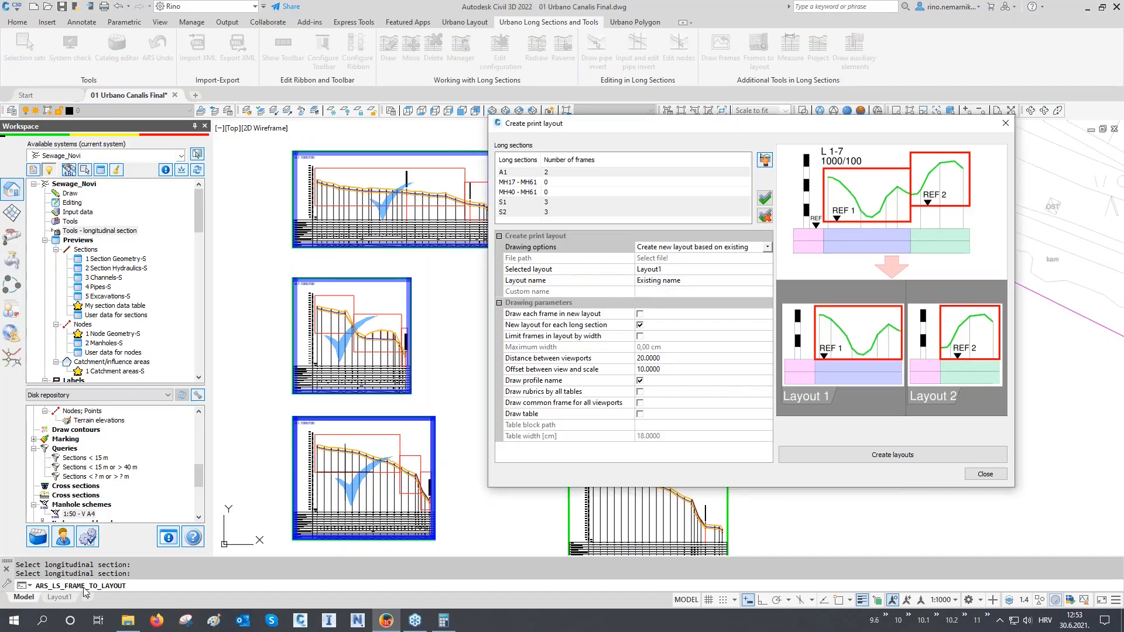
- Name layouts after the profile names and turn on limiting frames in layout by width
click(683, 282)
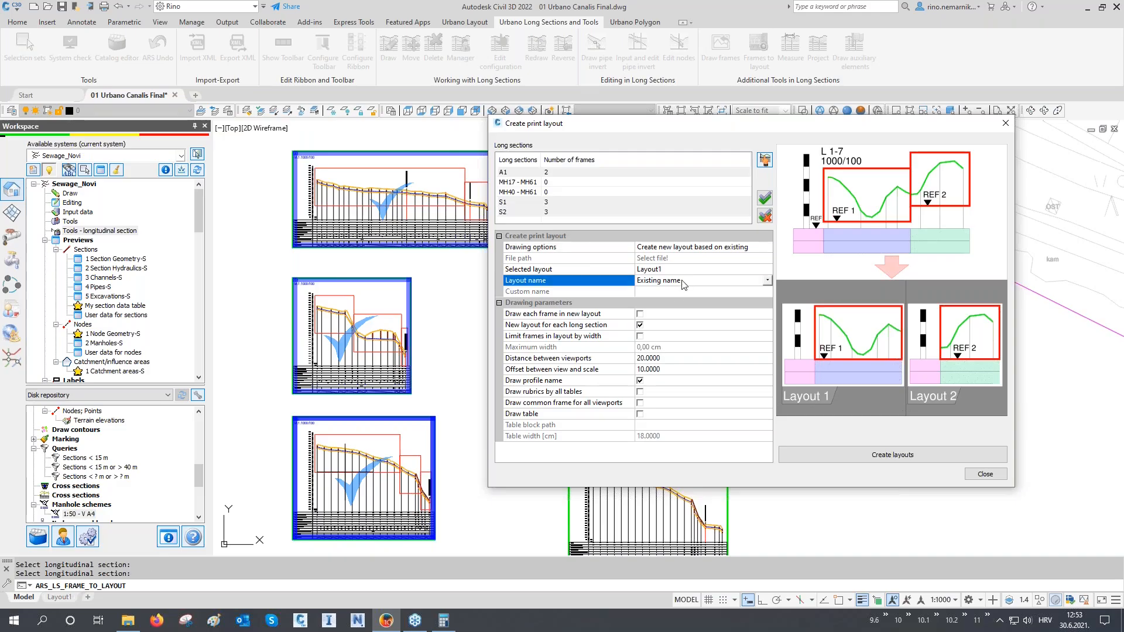
click(683, 282)
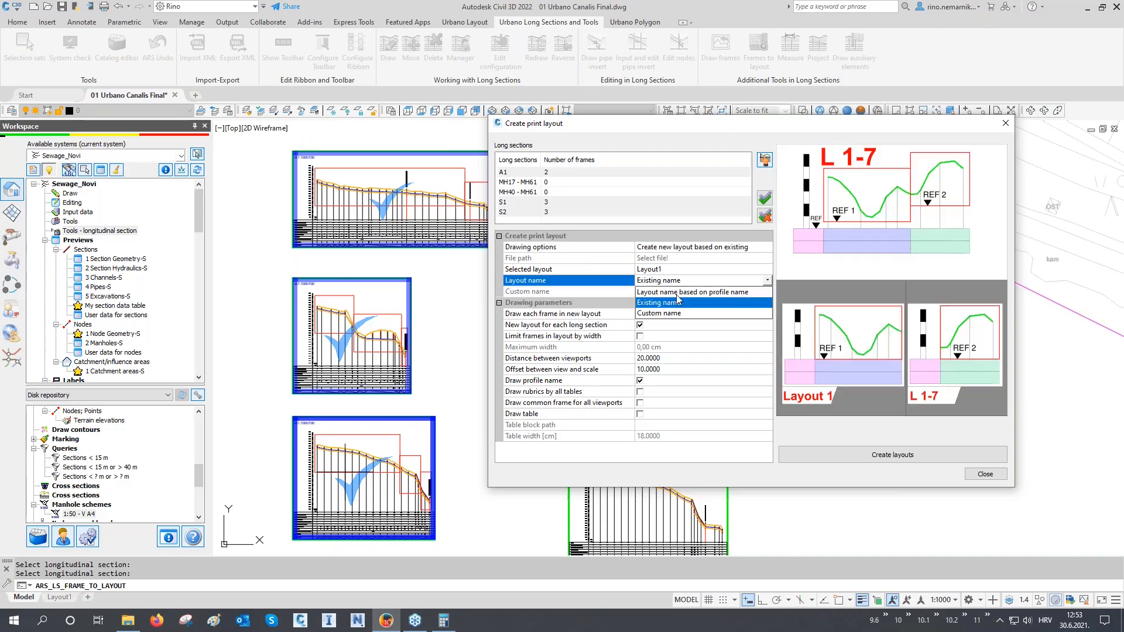
click(712, 292)
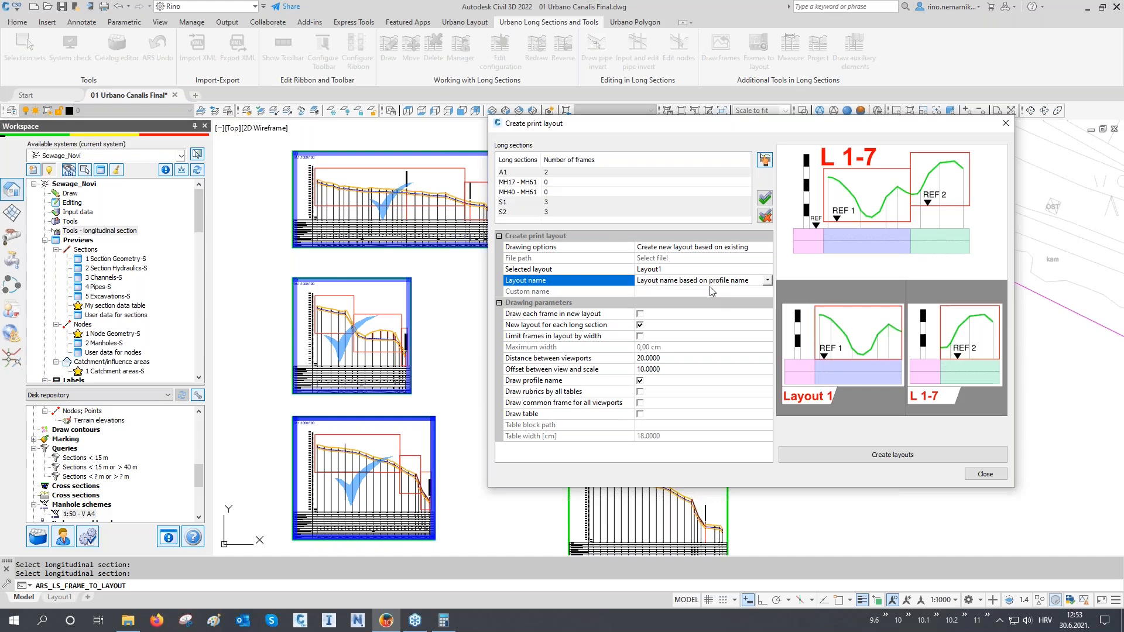
click(539, 315)
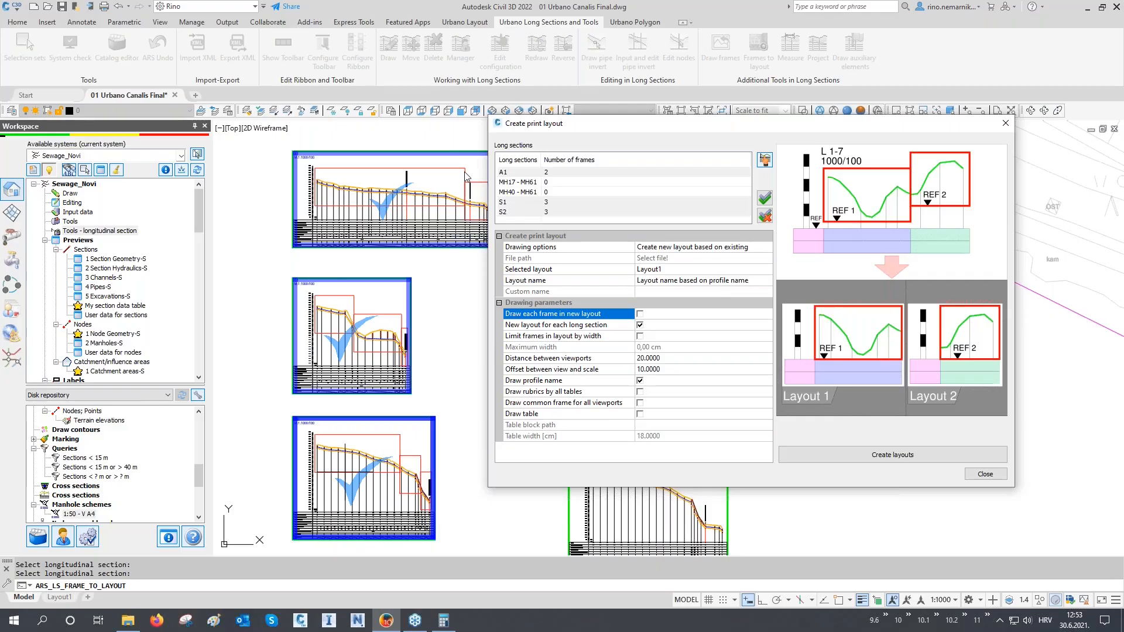
click(582, 327)
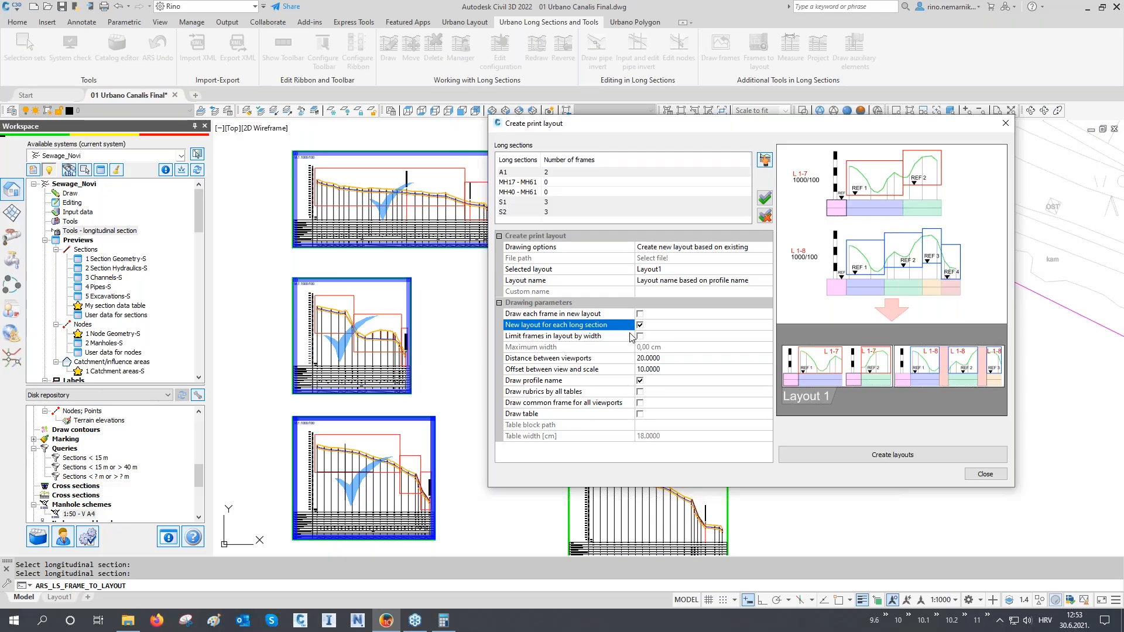
click(600, 342)
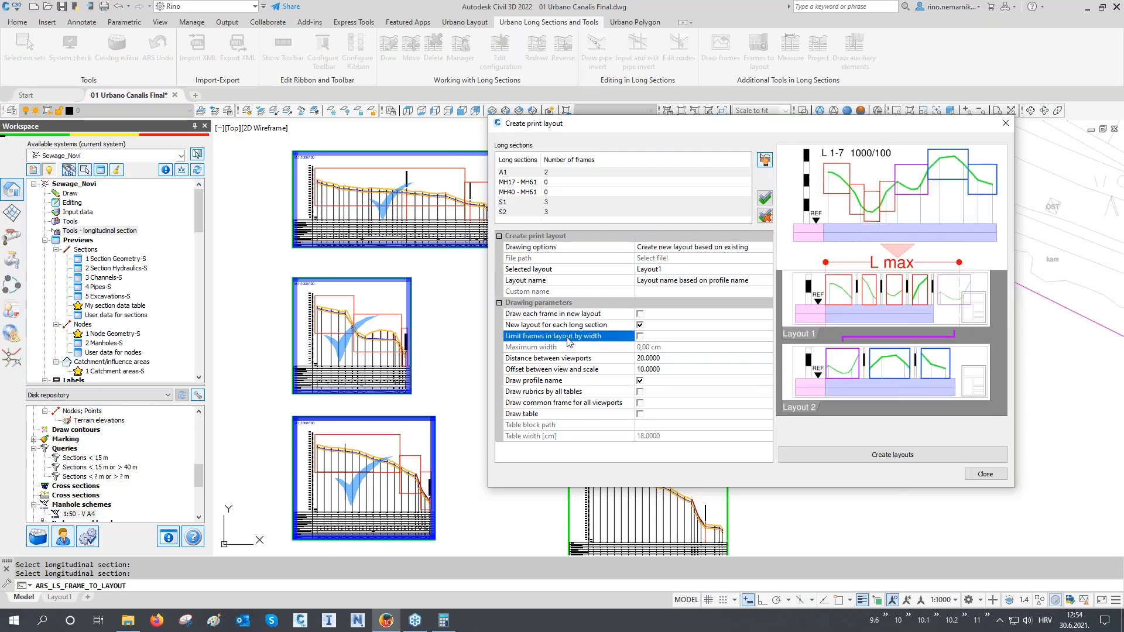
click(641, 337)
click(556, 349)
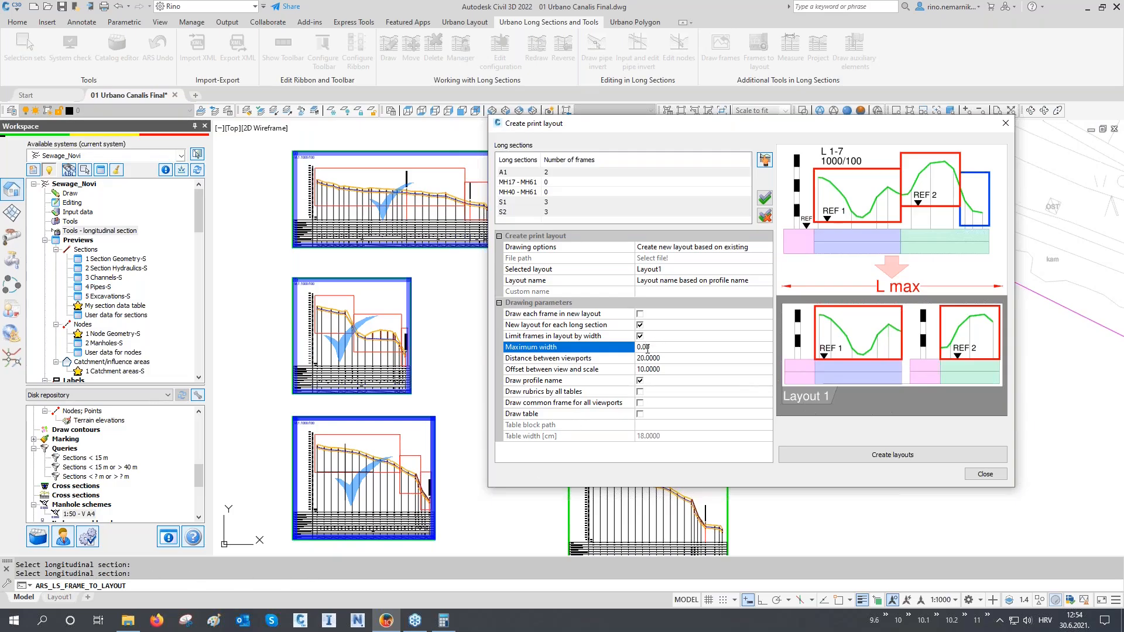
- In Calculator, clear the old 79,2 result and compute 91,4 − 2,5 − 0,5 = 88,4
click(443, 622)
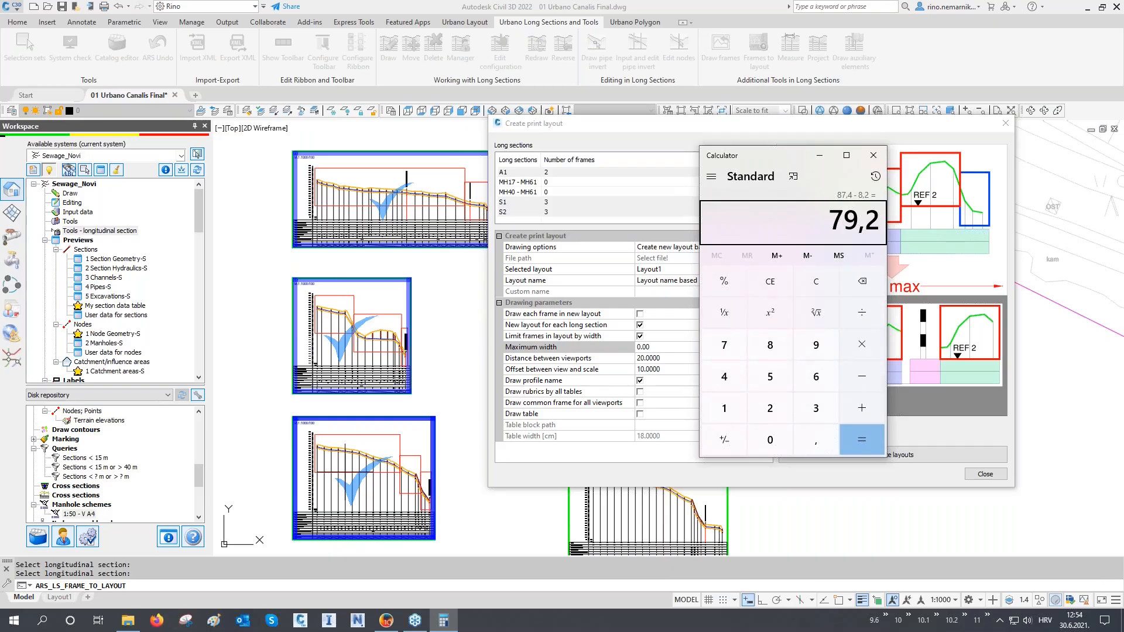
drag(836, 213, 899, 220)
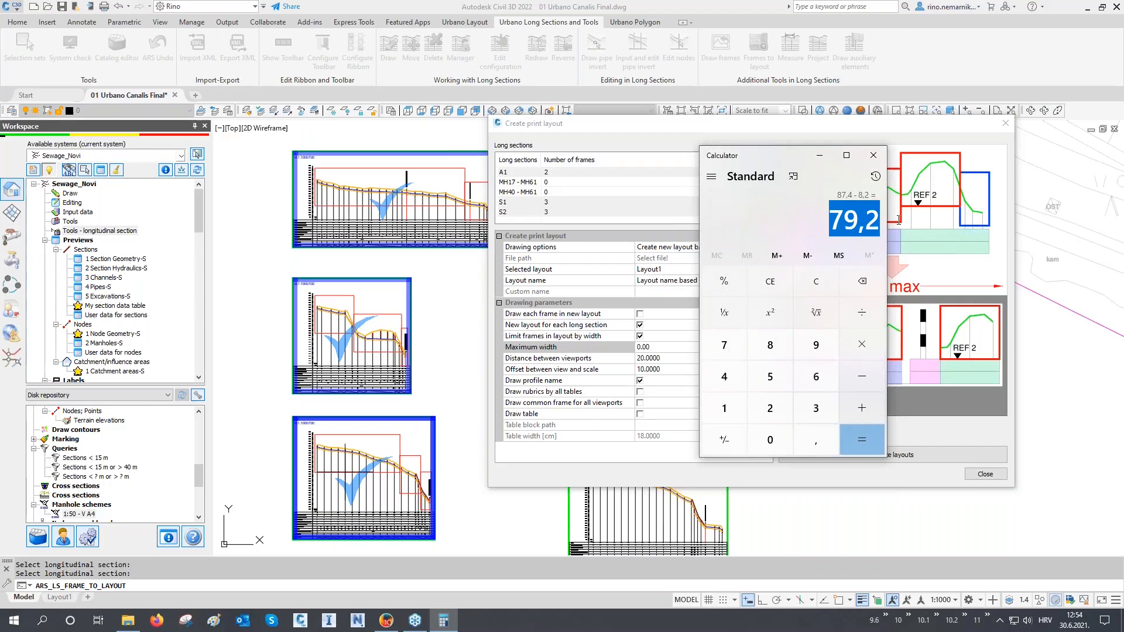
key(Escape)
text(91,4 - )
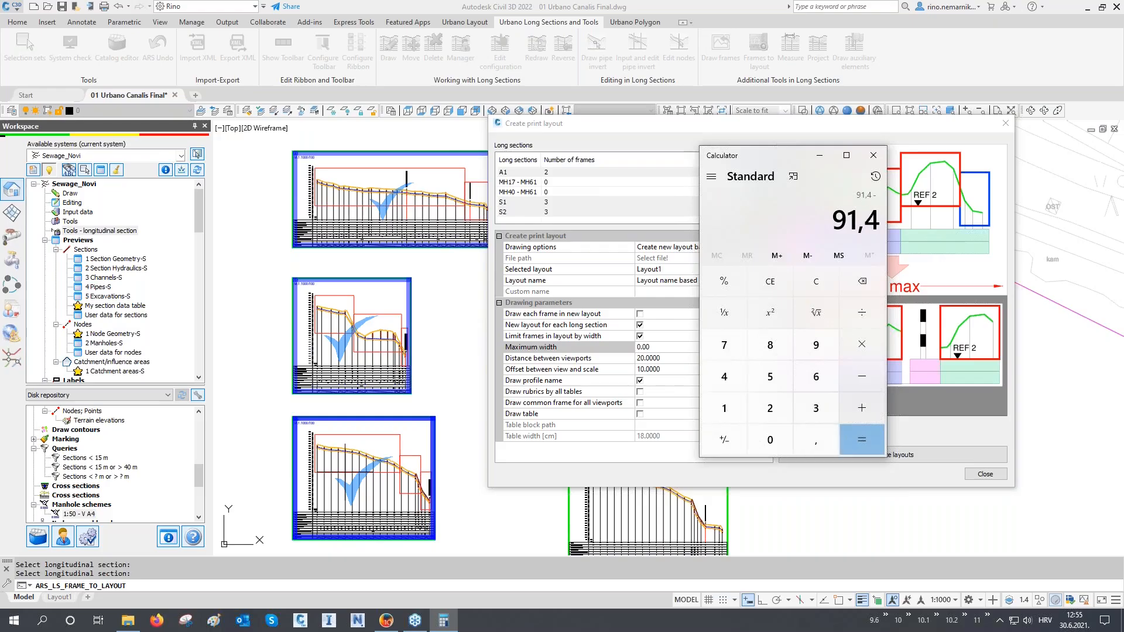
text(2,5)
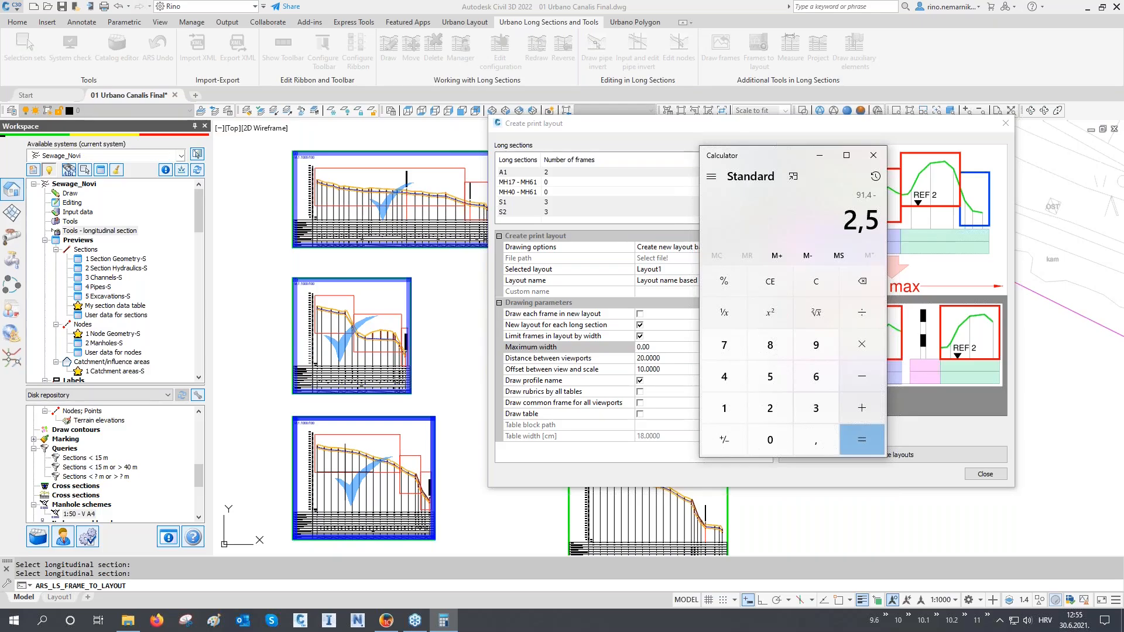
key(minus)
text(0,5)
key(Return)
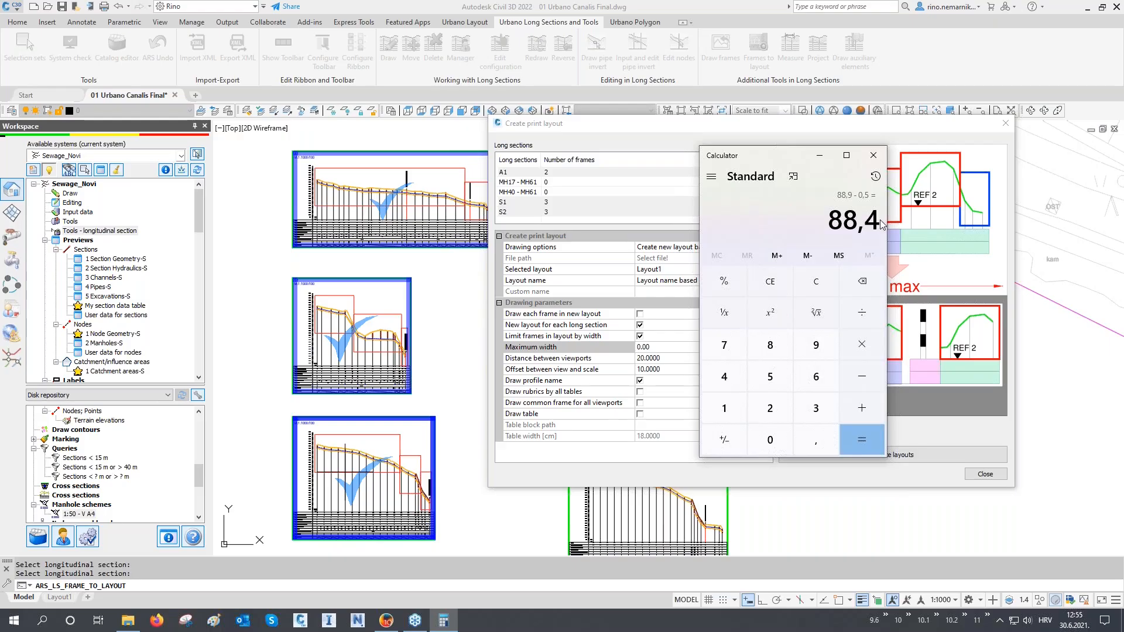
- Recompute 91,4 − 2,5 − 0,5 − 0,5 to get the usable width 87,9
key(Escape)
text(91,4)
key(minus)
text(2,5)
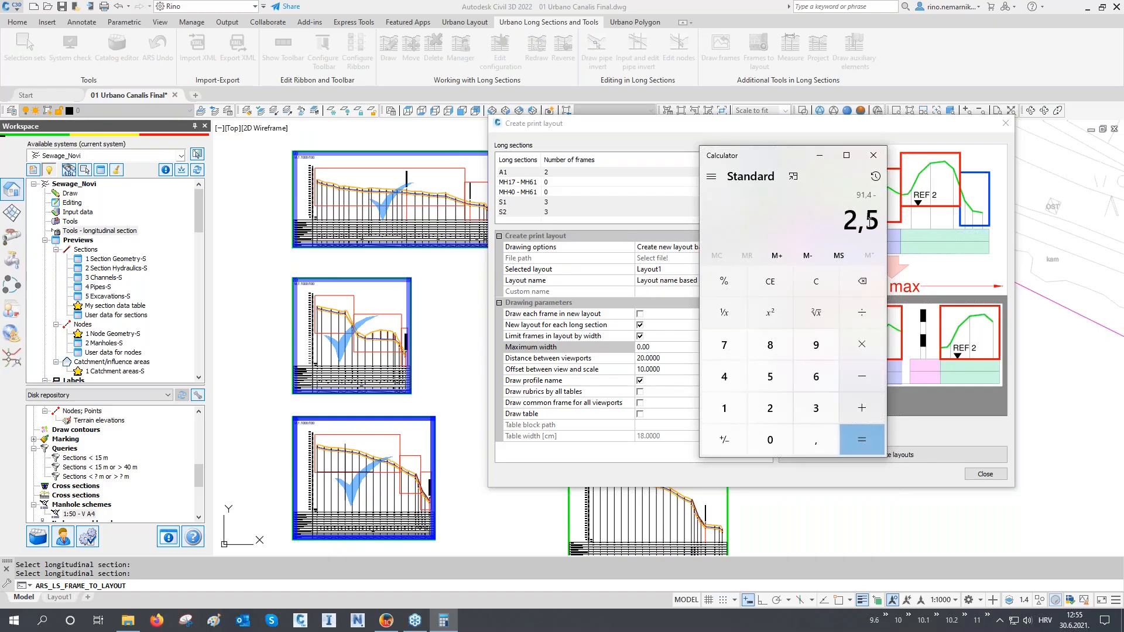
key(minus)
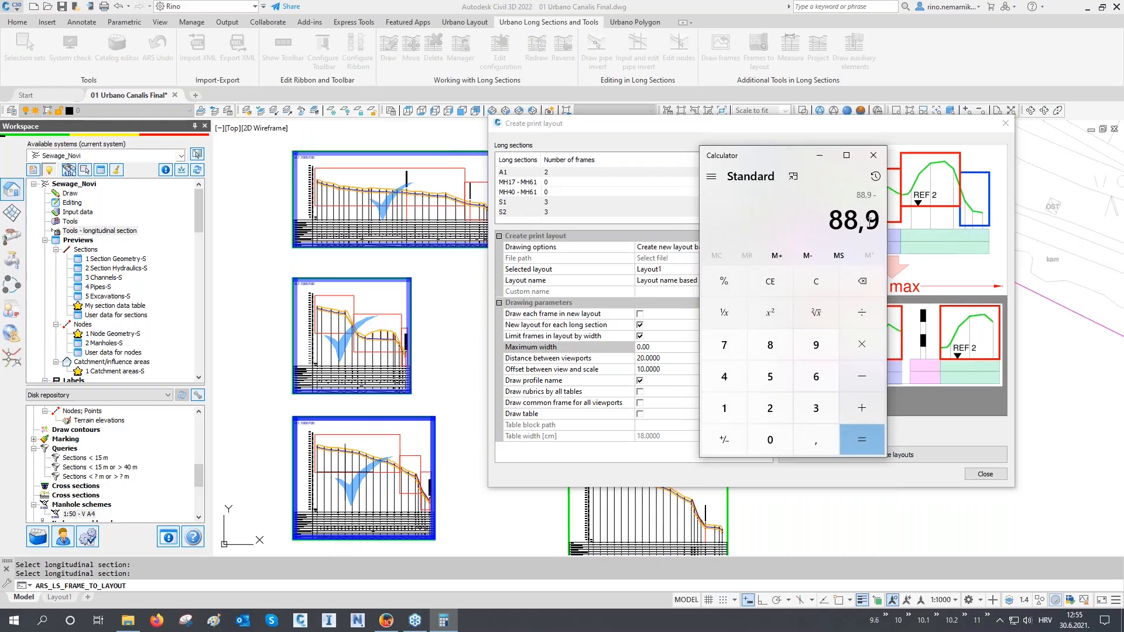
text(0,5)
key(minus)
text(0,5)
key(Return)
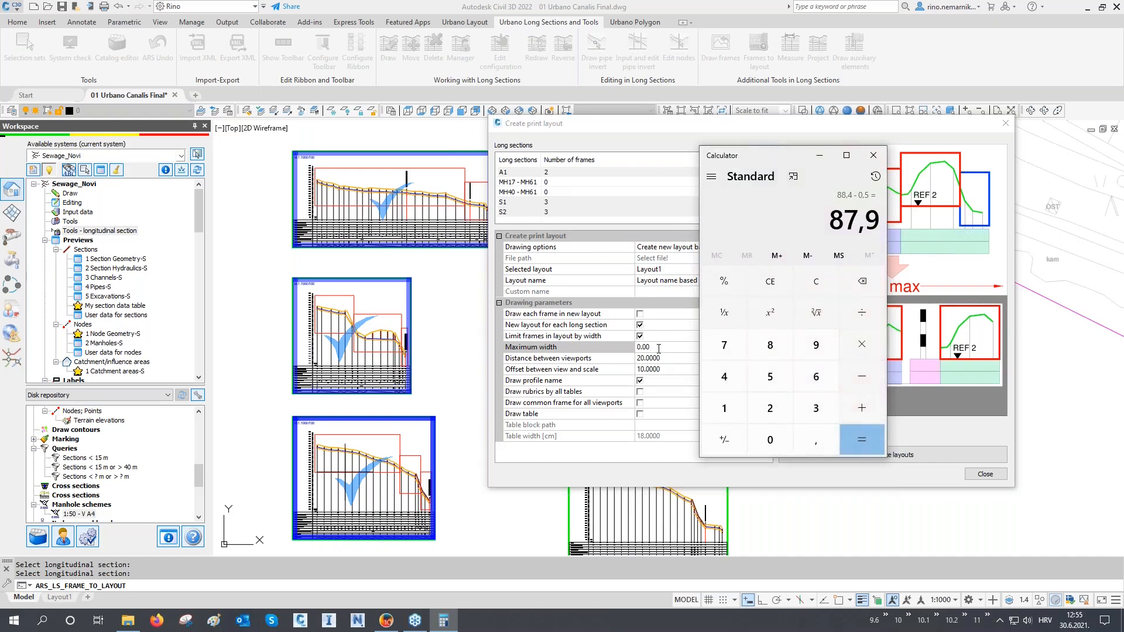
- Set maximum width to 87, distance between viewports to 5 and view-to-scale offset to 2
click(622, 348)
text(87,9)
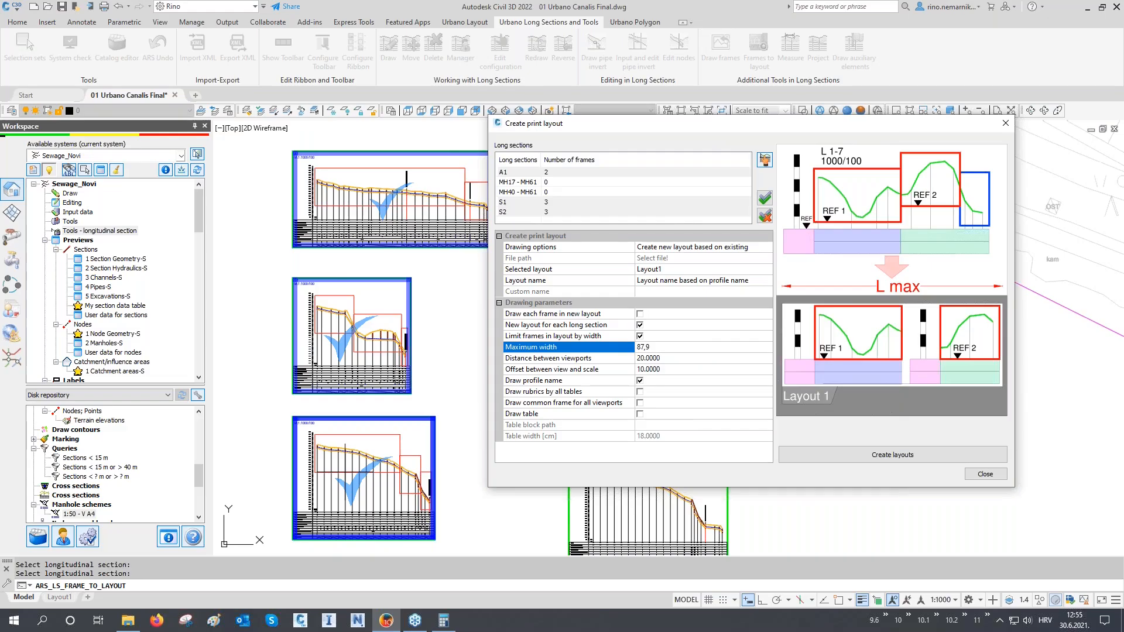
click(598, 359)
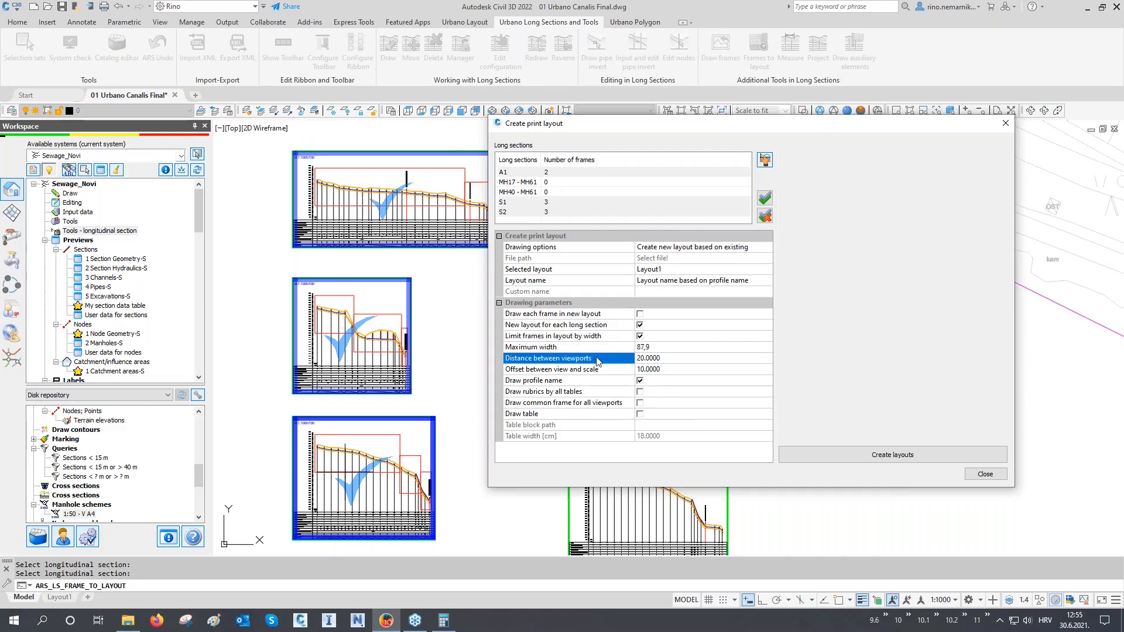
double_click(666, 359)
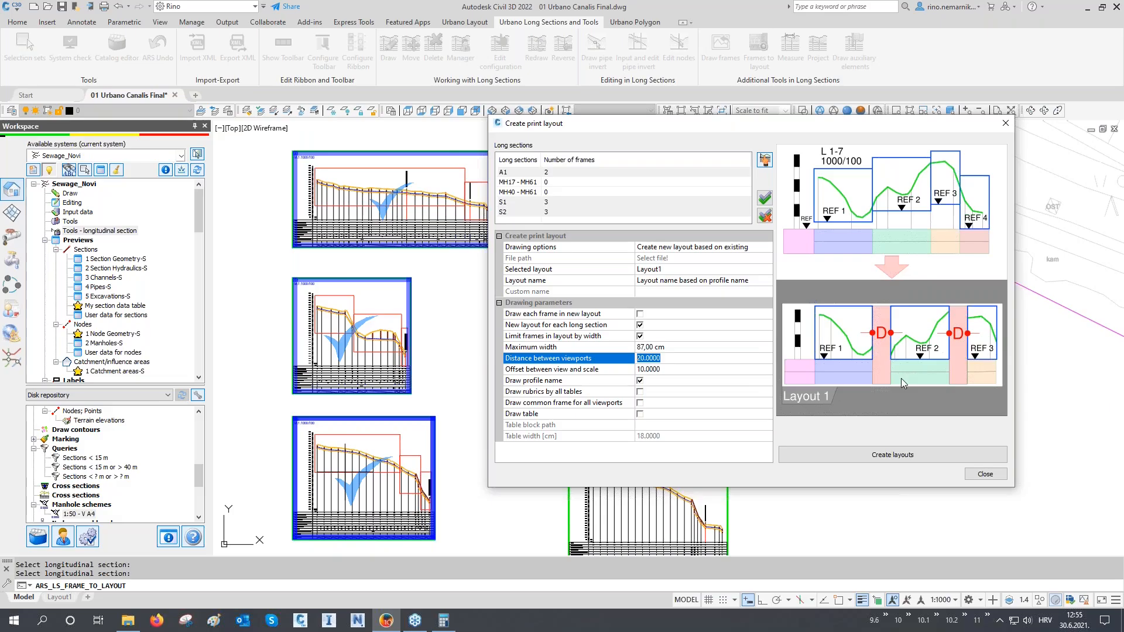
text(5)
click(672, 370)
drag(681, 369, 629, 373)
text(2)
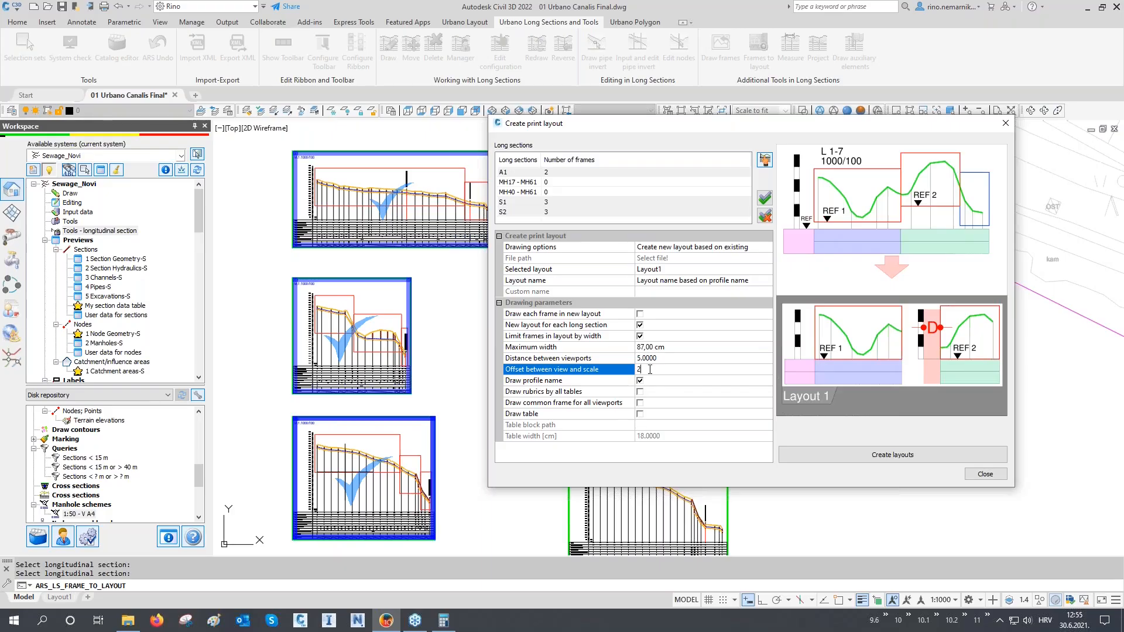
- Enable one common frame for all viewports and create the print layouts
click(566, 404)
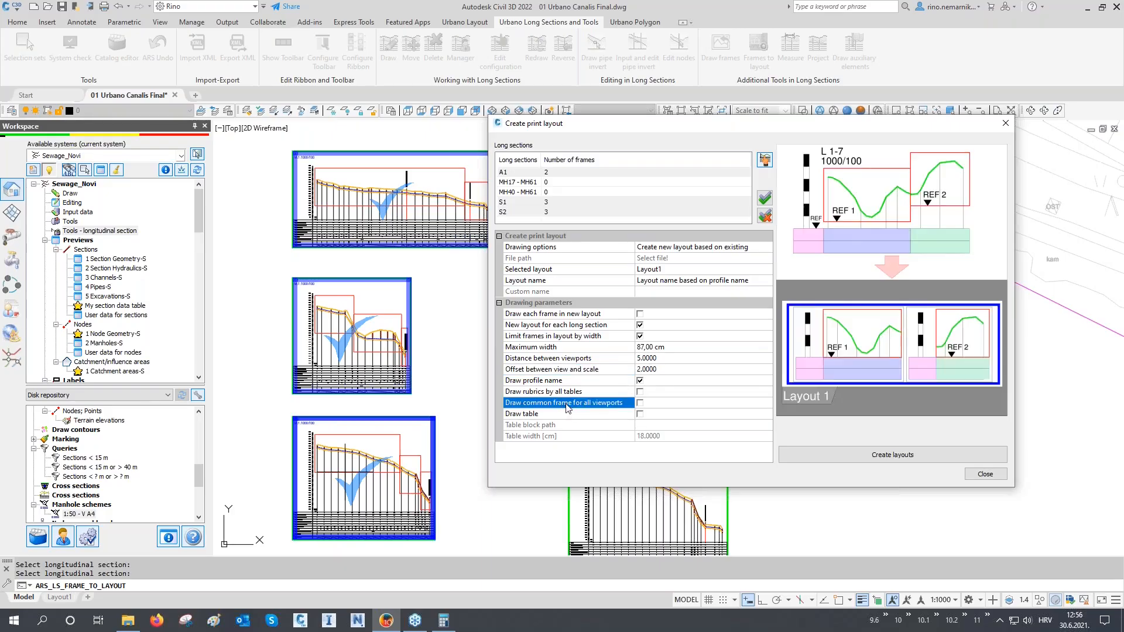
click(640, 404)
click(837, 452)
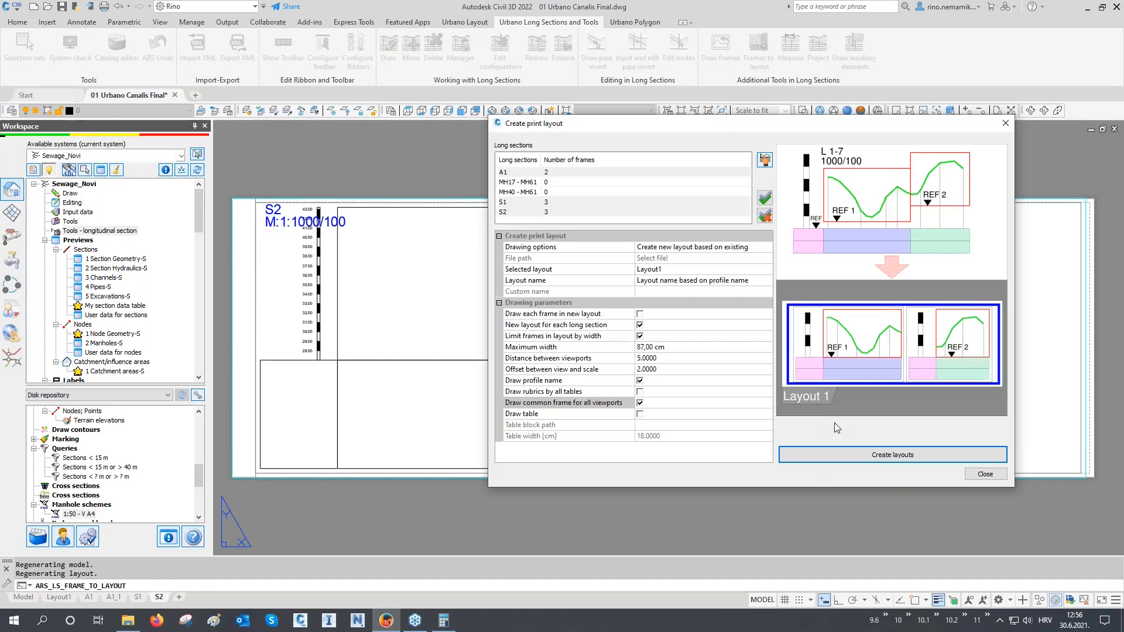
click(986, 473)
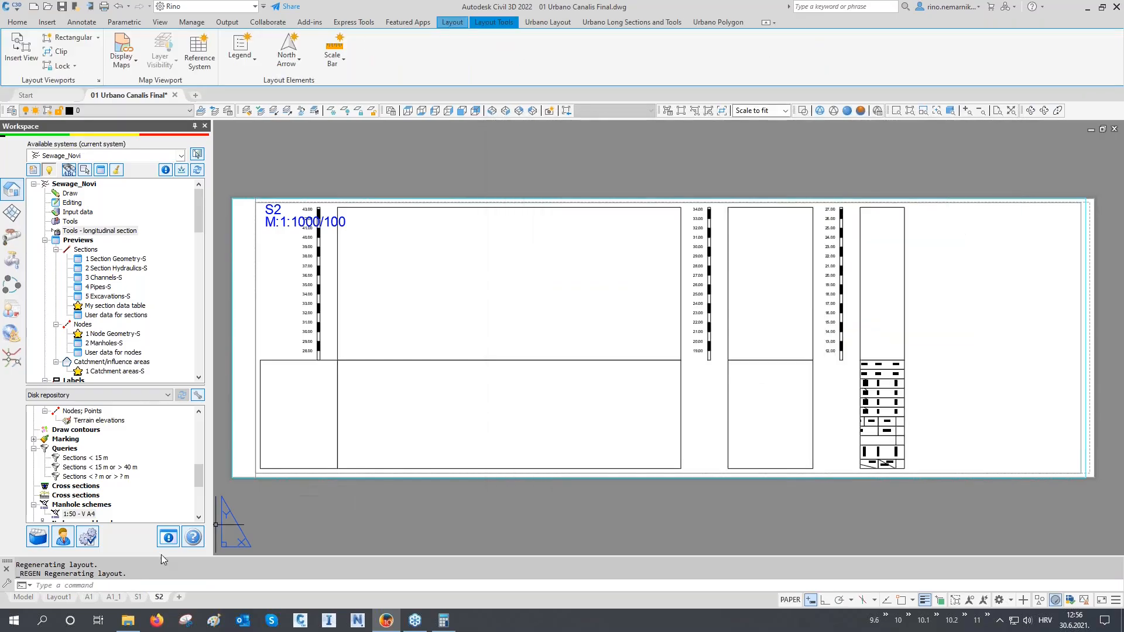
- Compare the A1 and A1_1 sheets, check the S1 and S2 profile viewports, then return to Model
click(89, 597)
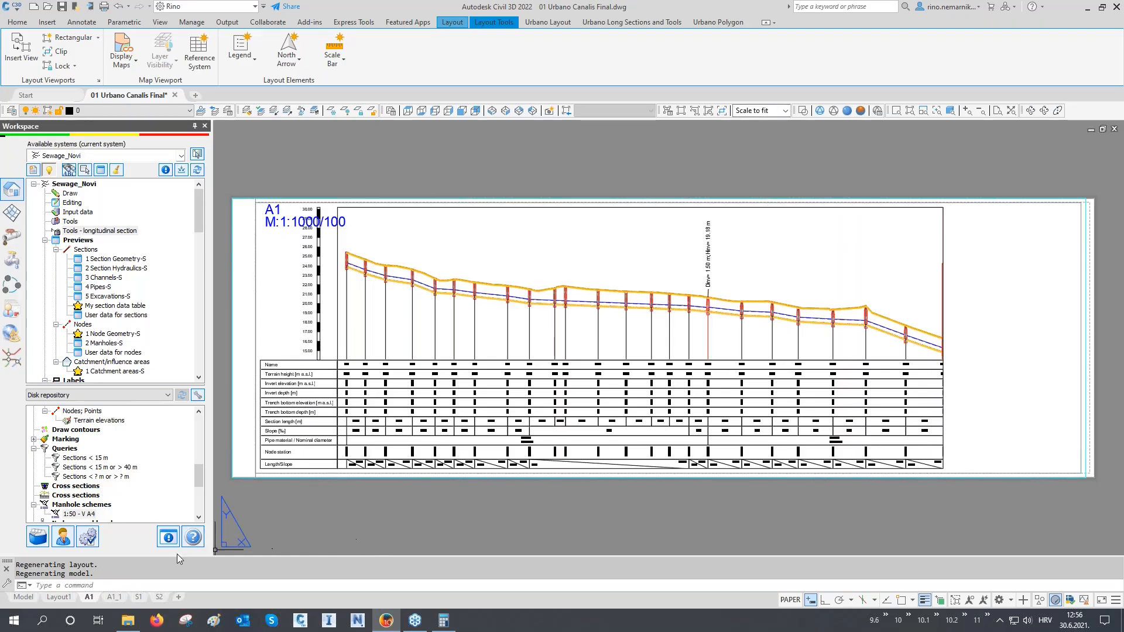
click(114, 598)
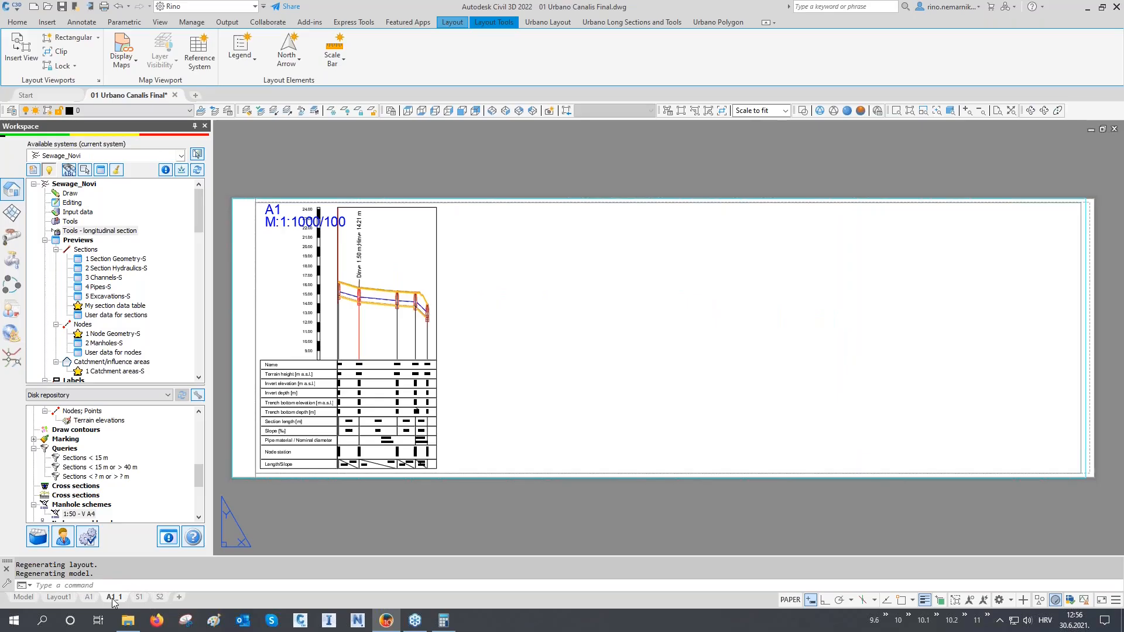
click(89, 597)
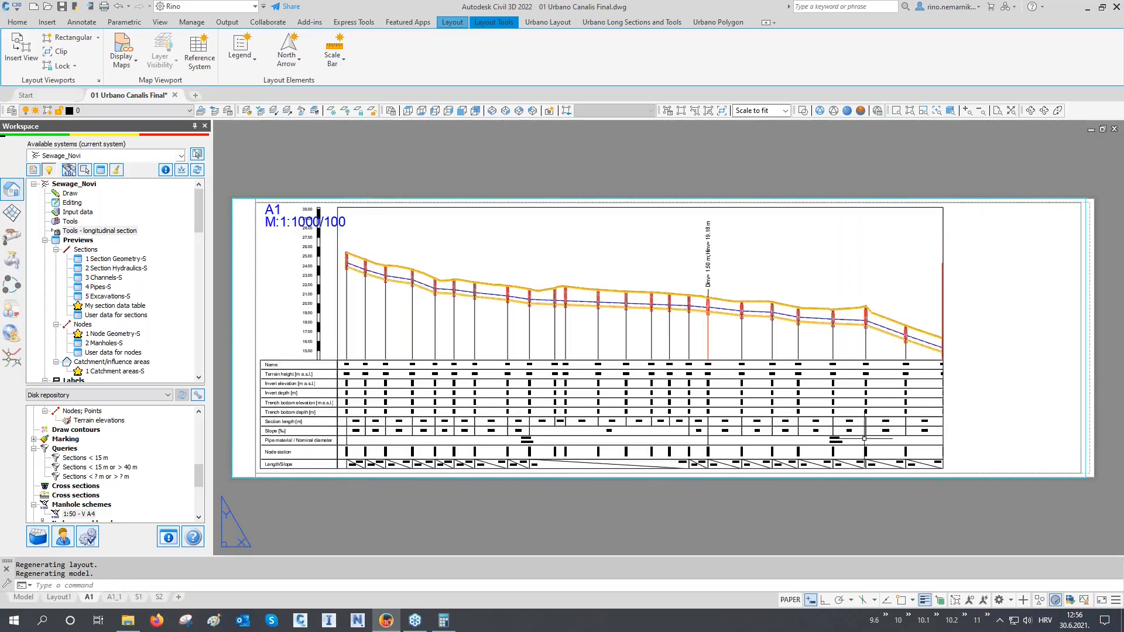
click(115, 597)
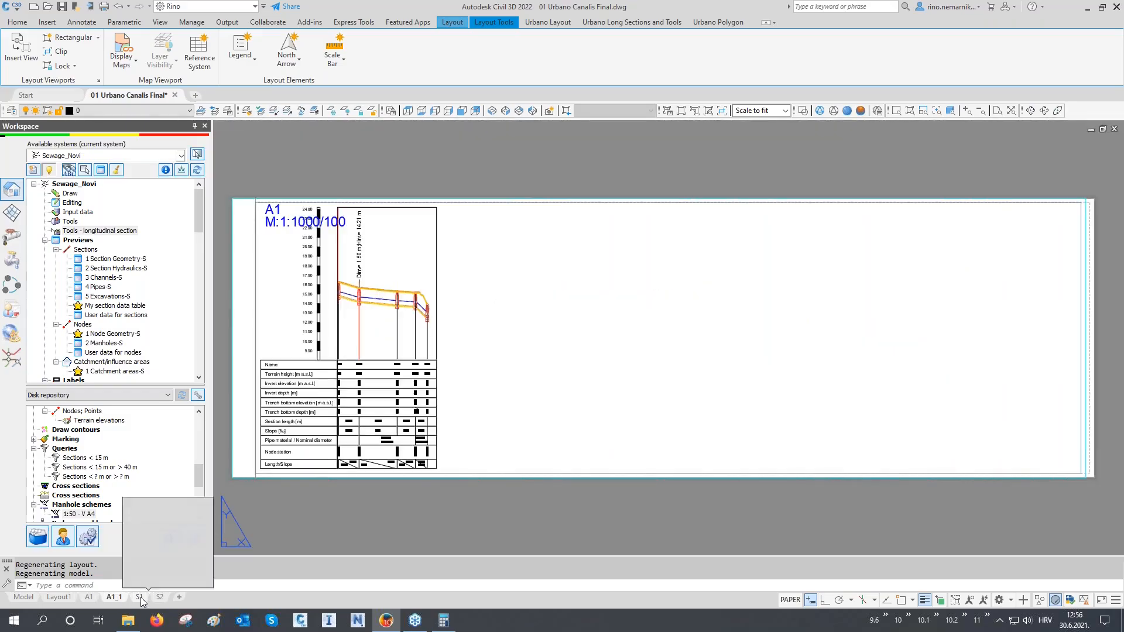
click(140, 597)
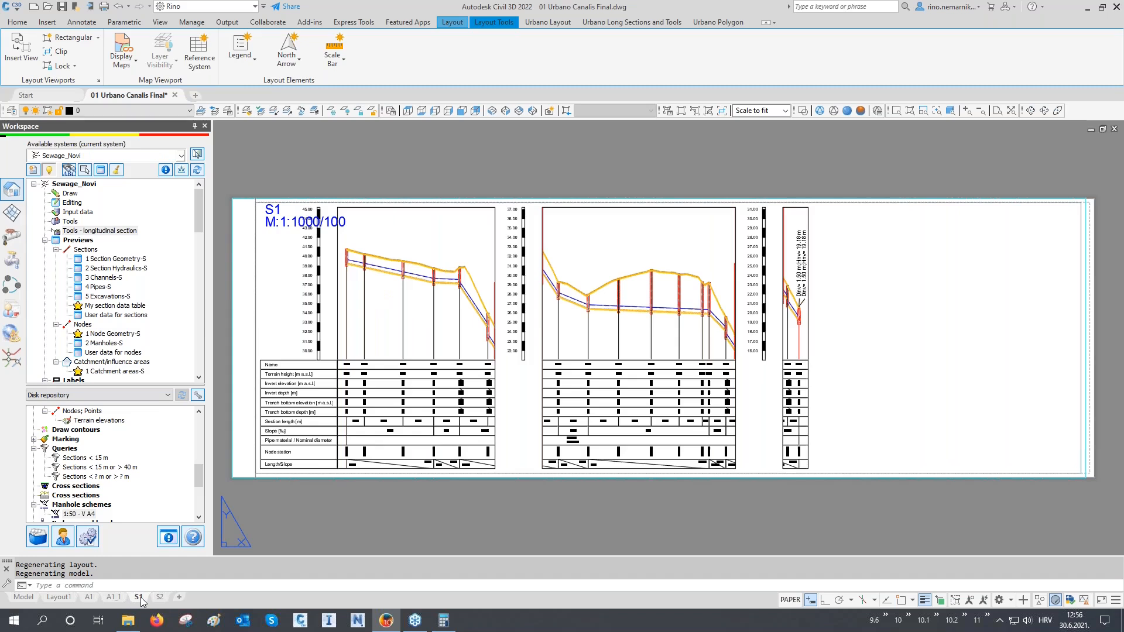
click(160, 598)
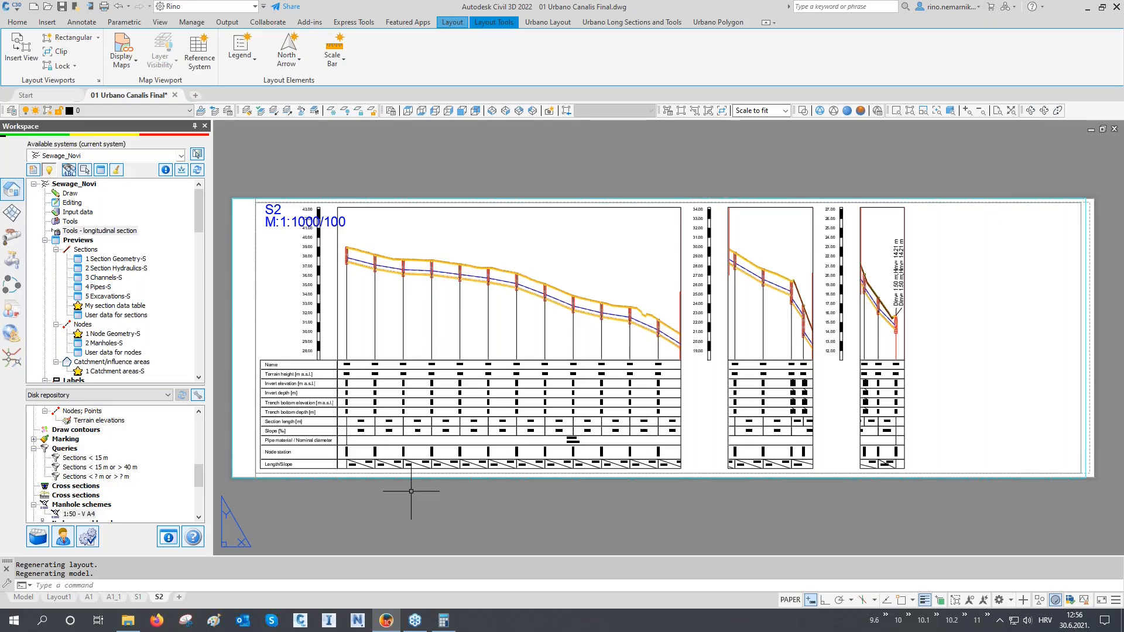
click(23, 597)
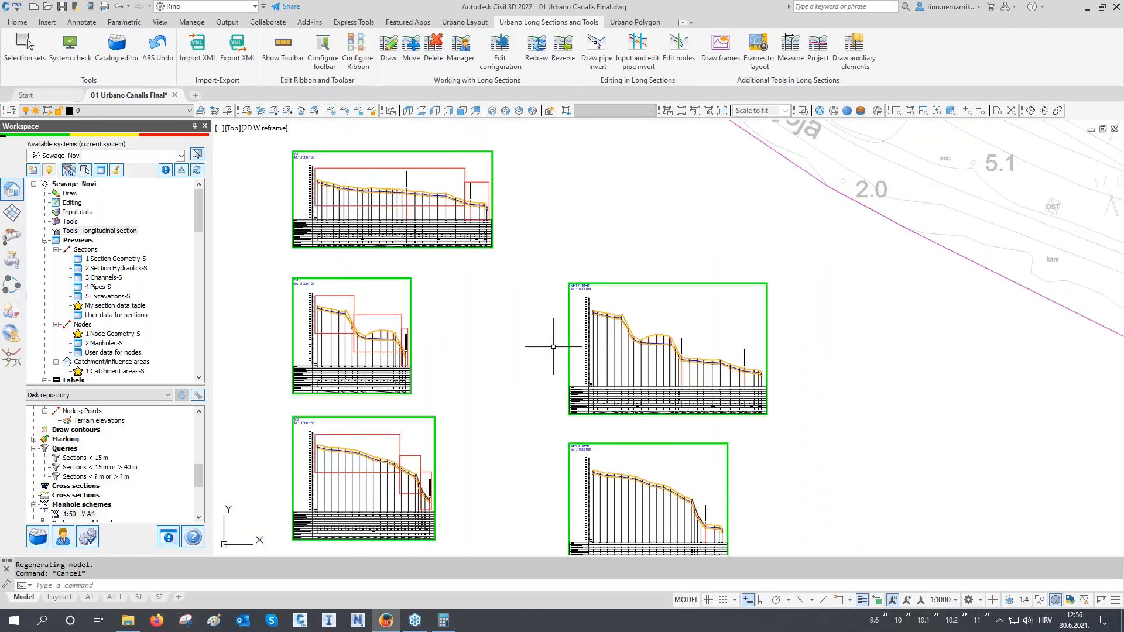
- Pan to the sewer network, save the drawing with Ctrl+S, and bring up File Explorer
scroll(479, 381, down, 3)
middle_drag(497, 366, 431, 407)
scroll(421, 415, down, 2)
middle_drag(552, 364, 509, 374)
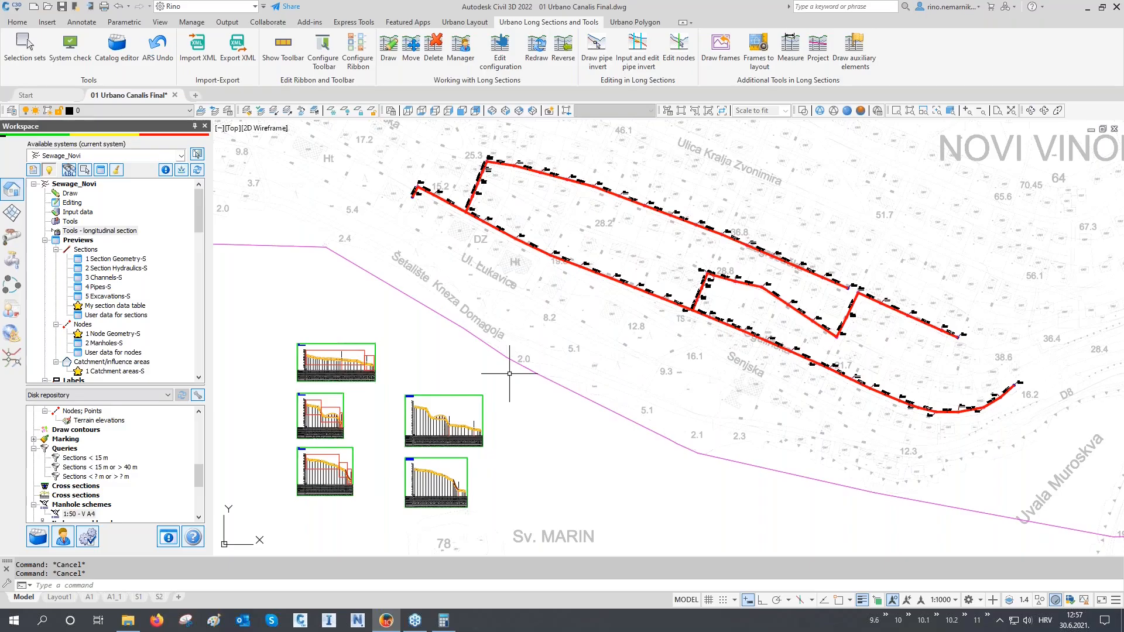
key(ctrl+s)
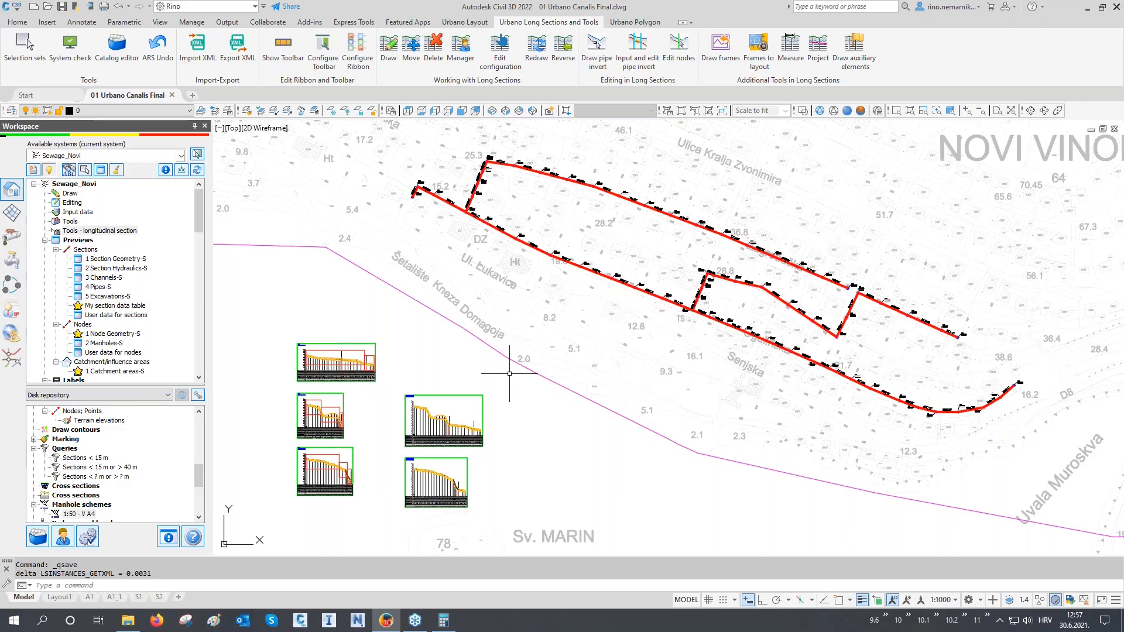
click(136, 625)
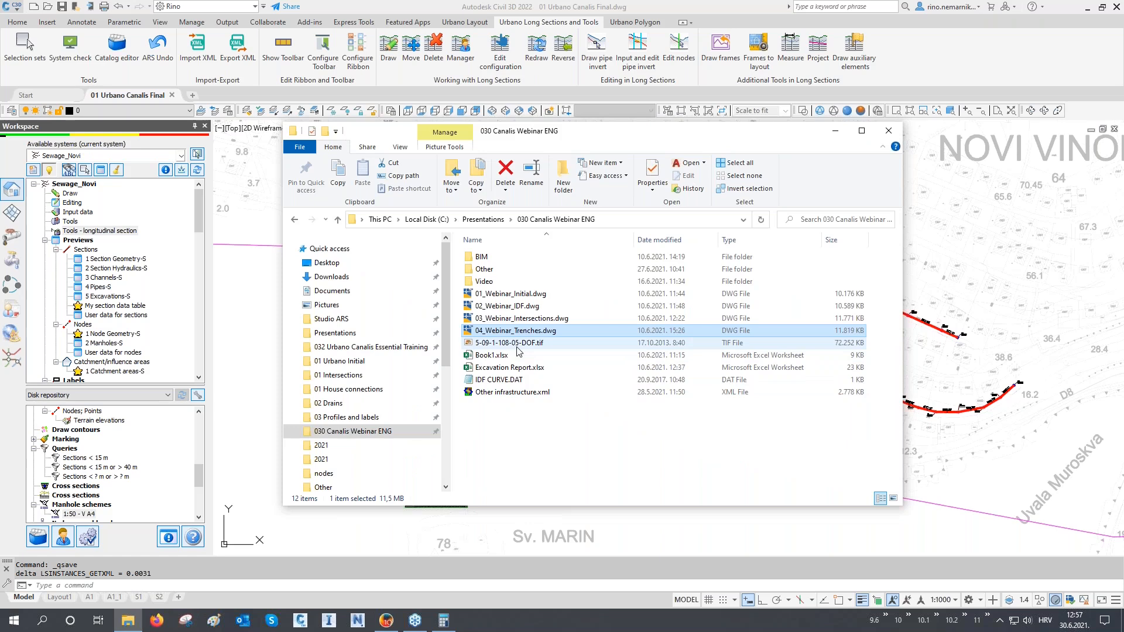
- Drag 02 Urbano Hydra Final.dwg from the 01 Urbano Initial folder into Civil 3D
click(351, 362)
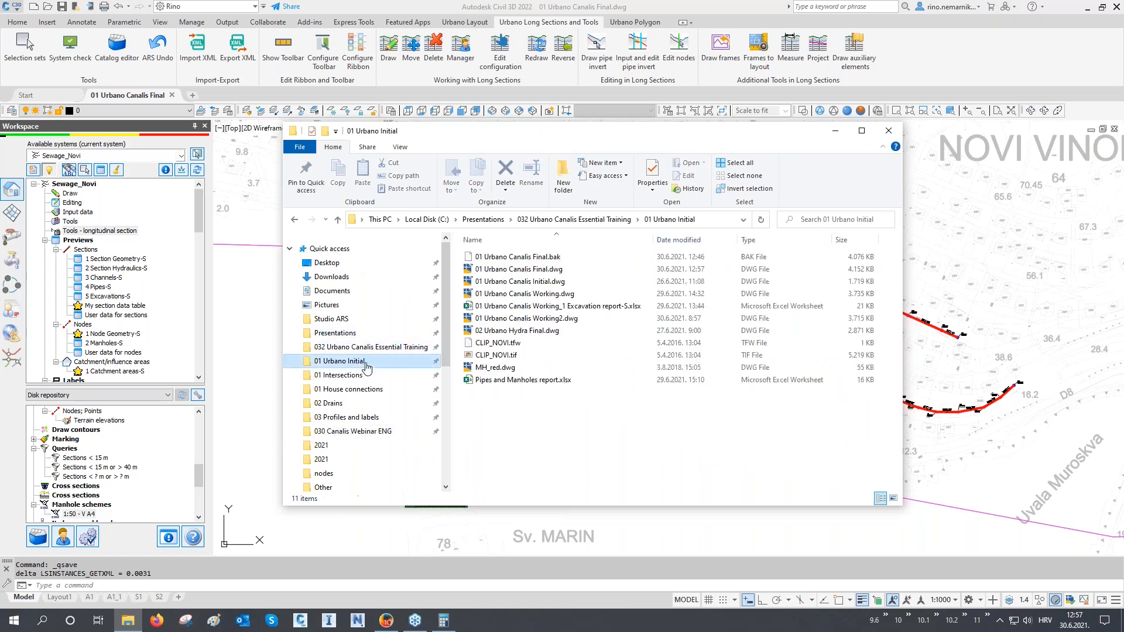
click(509, 331)
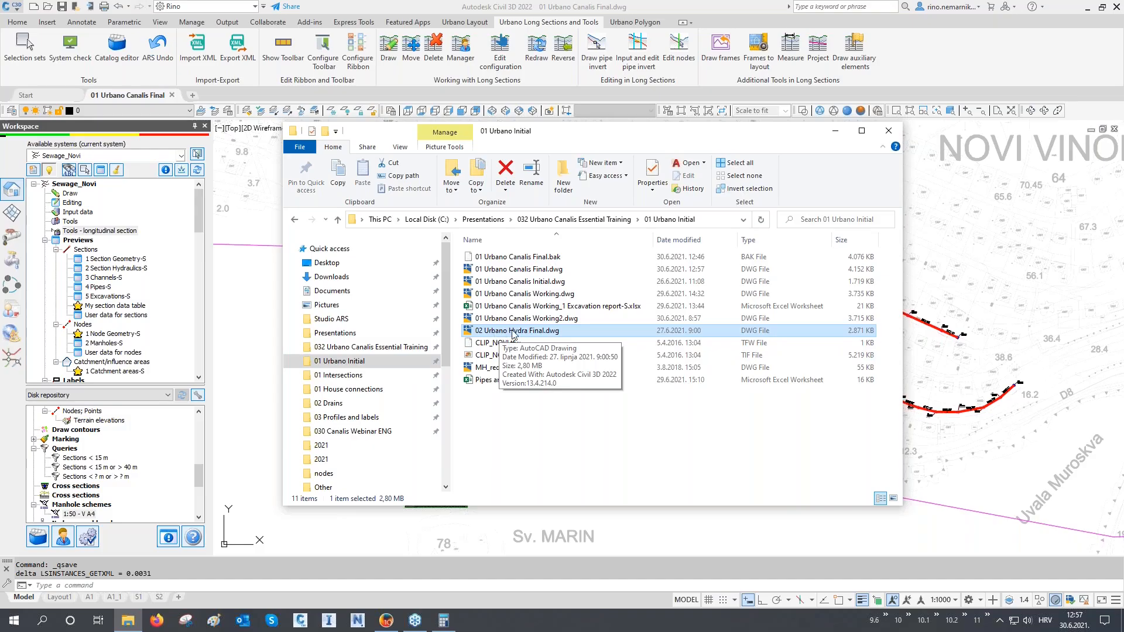
drag(514, 335, 588, 585)
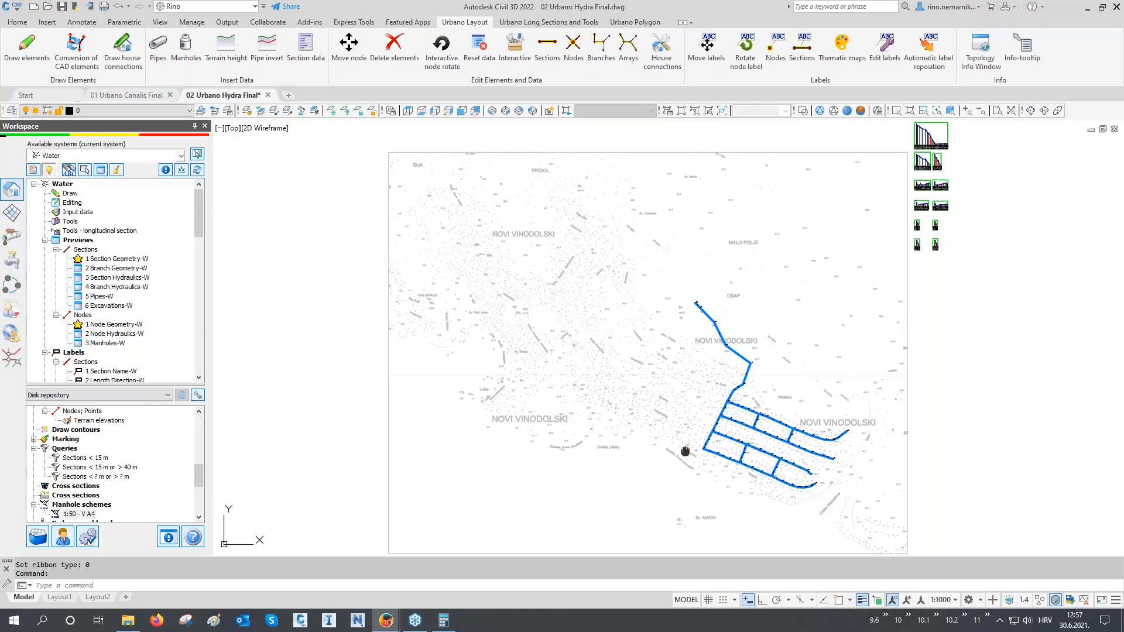
middle_drag(678, 454, 526, 426)
scroll(579, 375, up, 10)
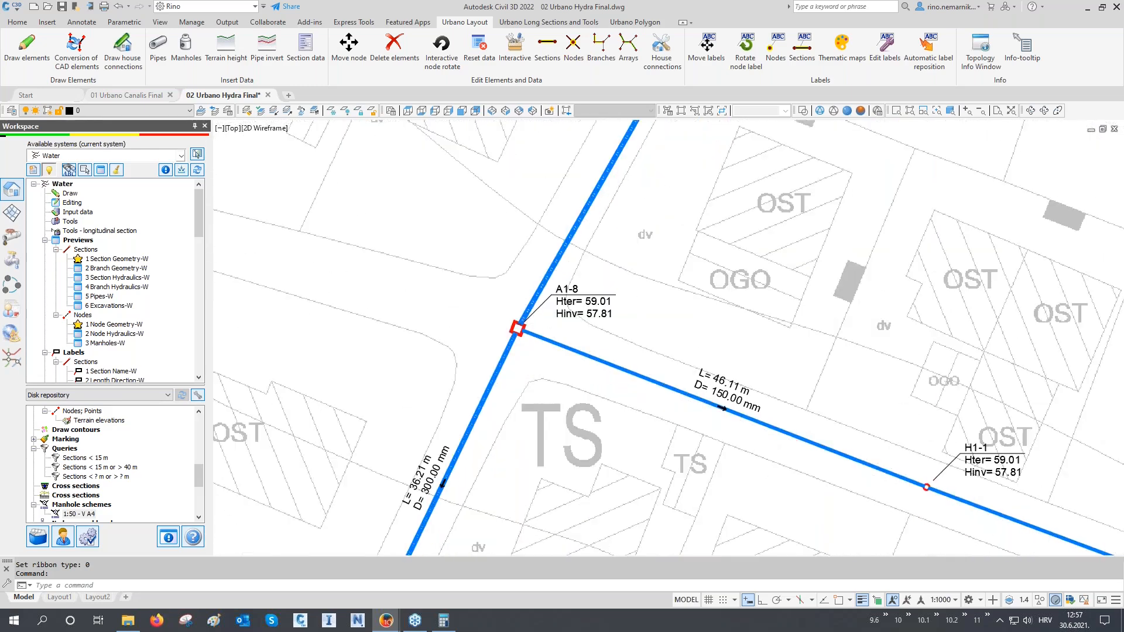
scroll(513, 328, up, 5)
scroll(494, 338, down, 8)
scroll(495, 338, down, 10)
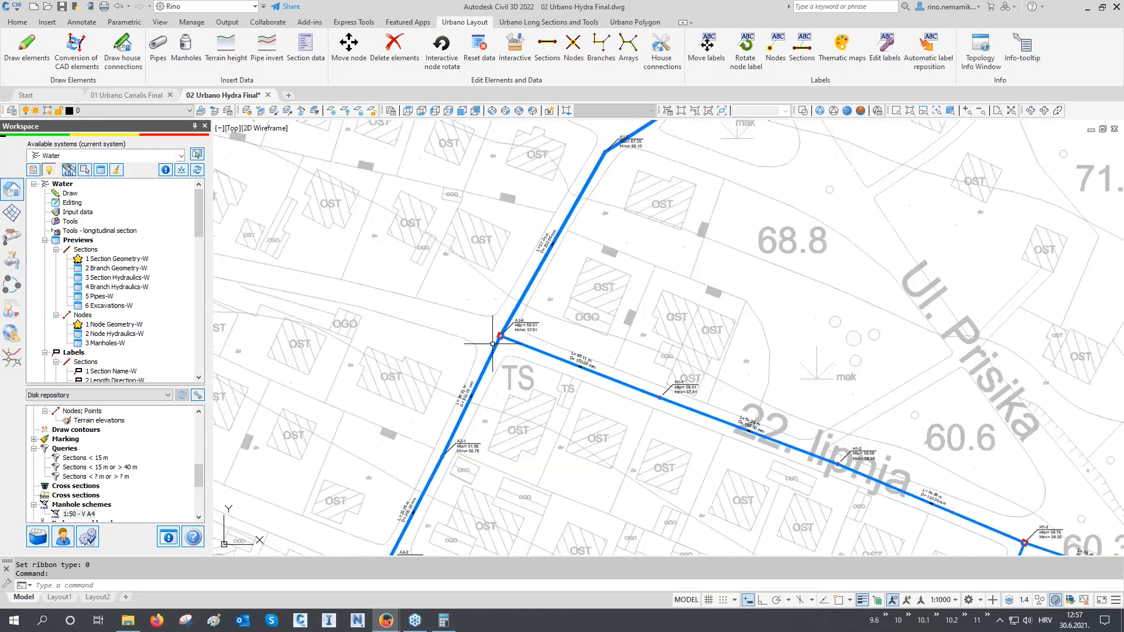
scroll(594, 460, up, 10)
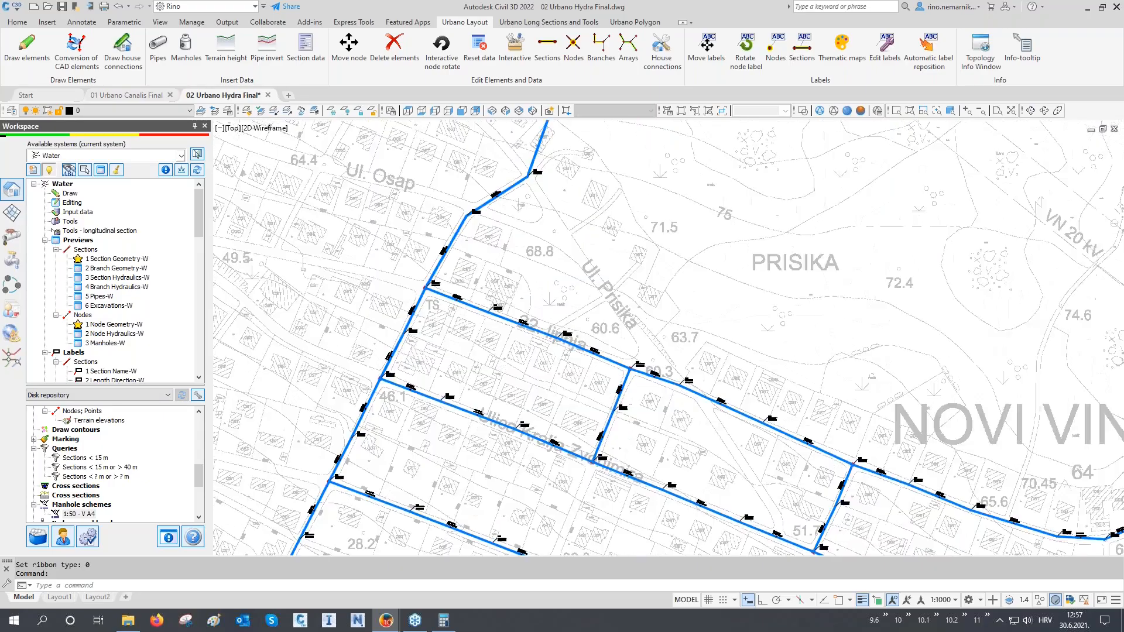
scroll(582, 447, up, 3)
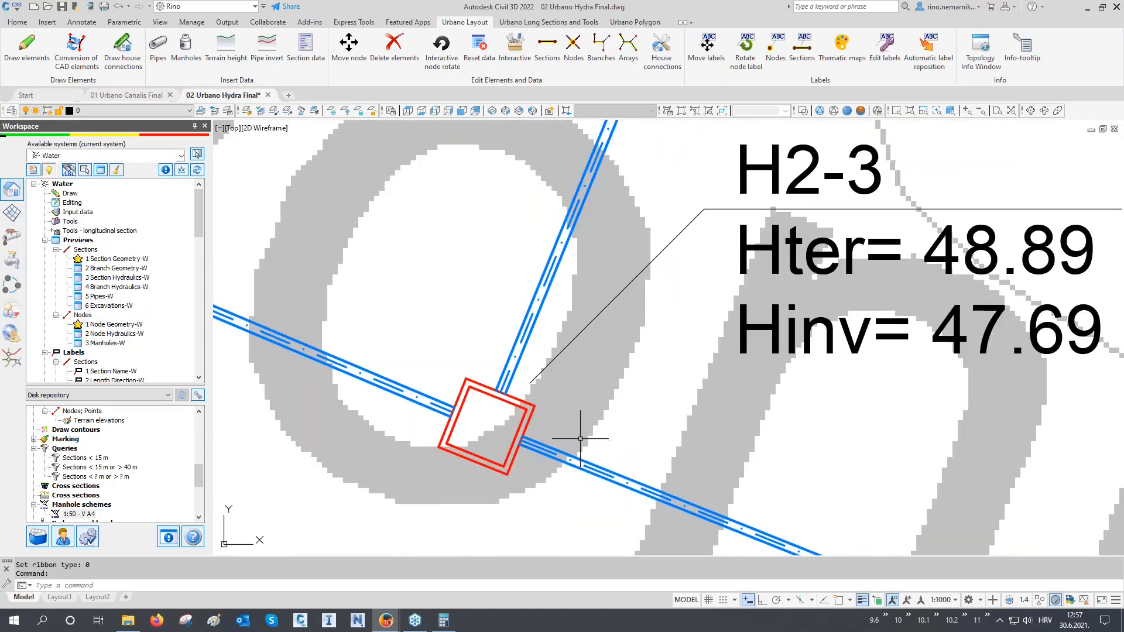
scroll(443, 402, down, 10)
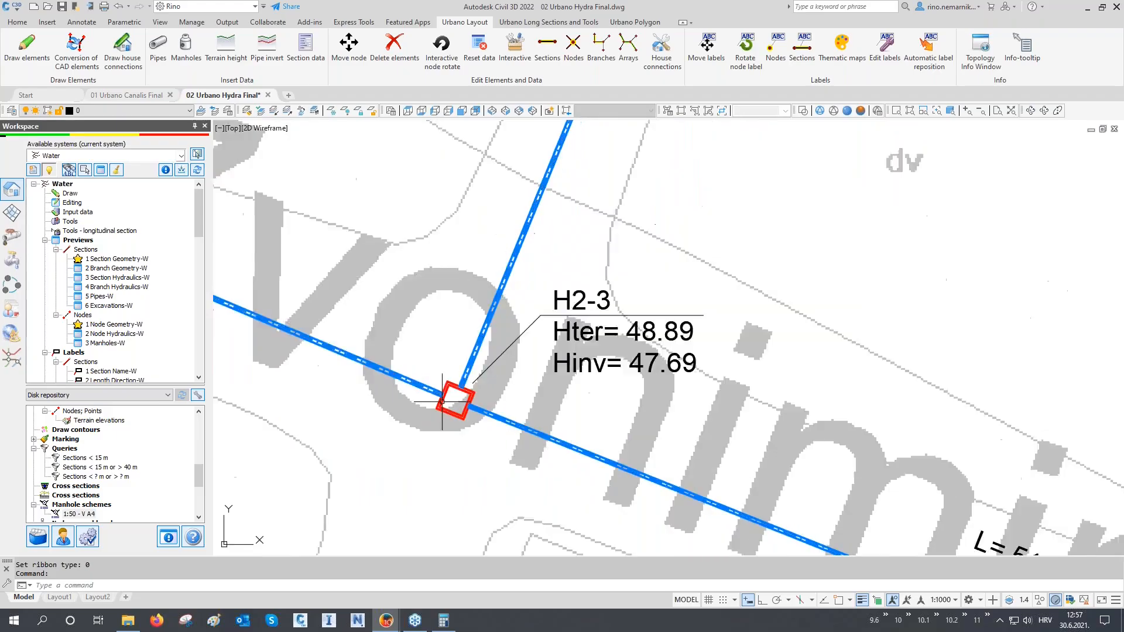
scroll(608, 470, down, 5)
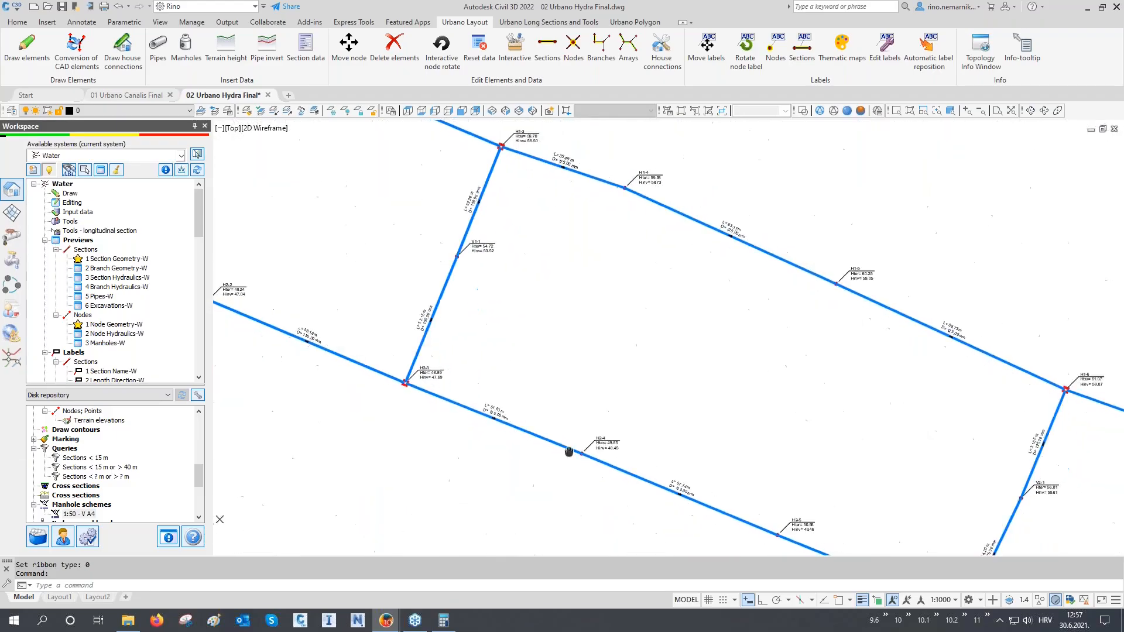
scroll(437, 427, down, 3)
scroll(693, 389, up, 6)
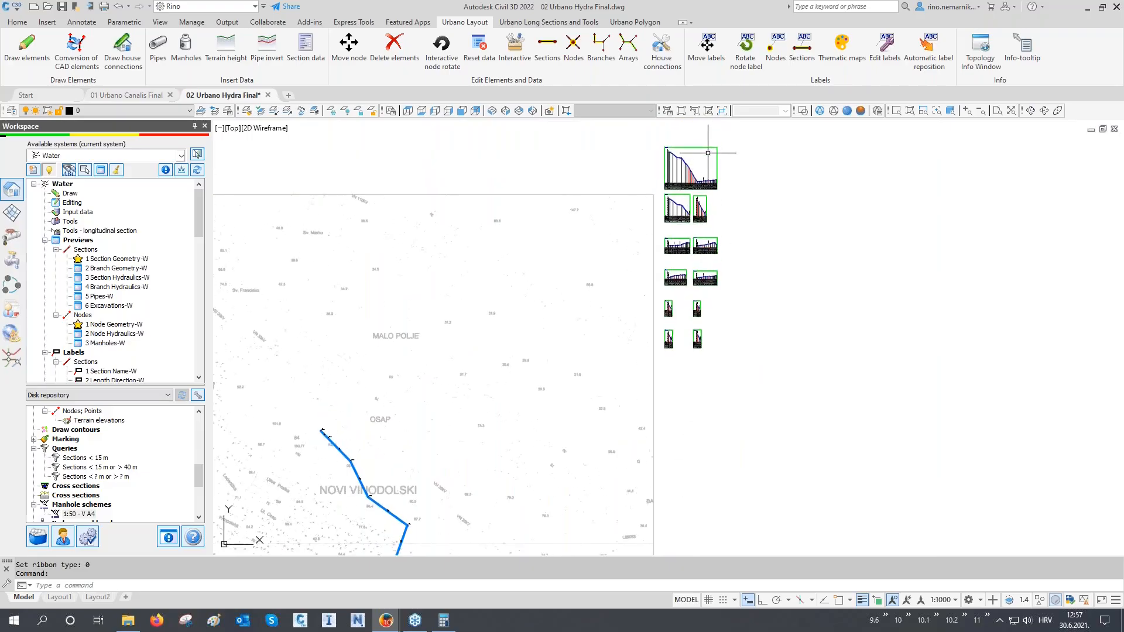
scroll(706, 145, up, 10)
middle_drag(653, 268, 663, 242)
scroll(663, 241, down, 6)
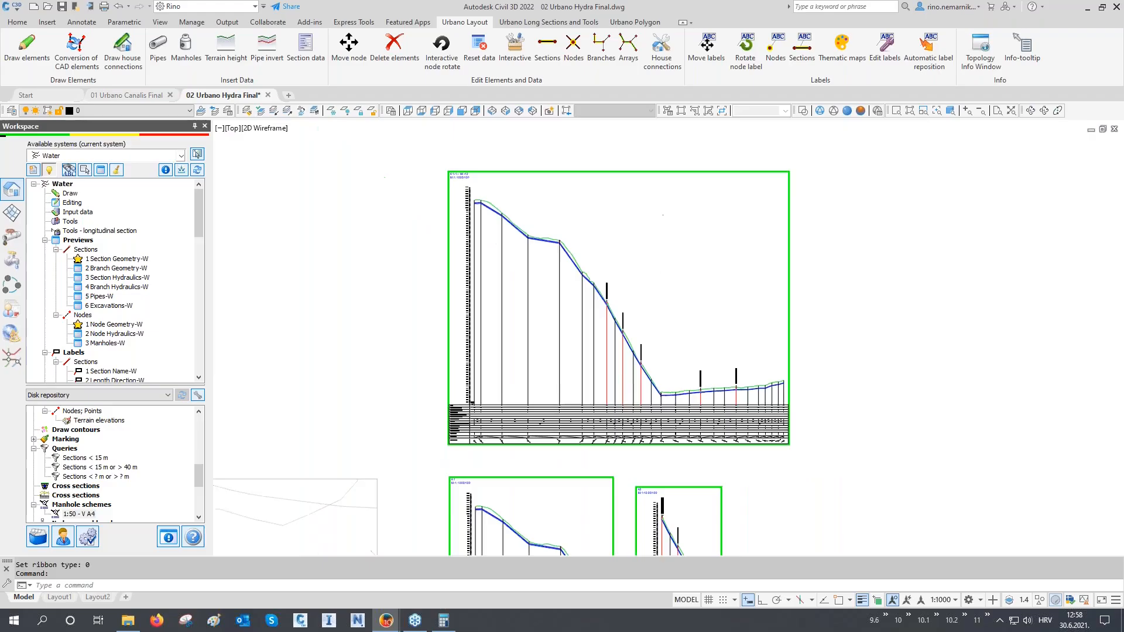
middle_drag(676, 362, 753, 300)
scroll(753, 301, down, 3)
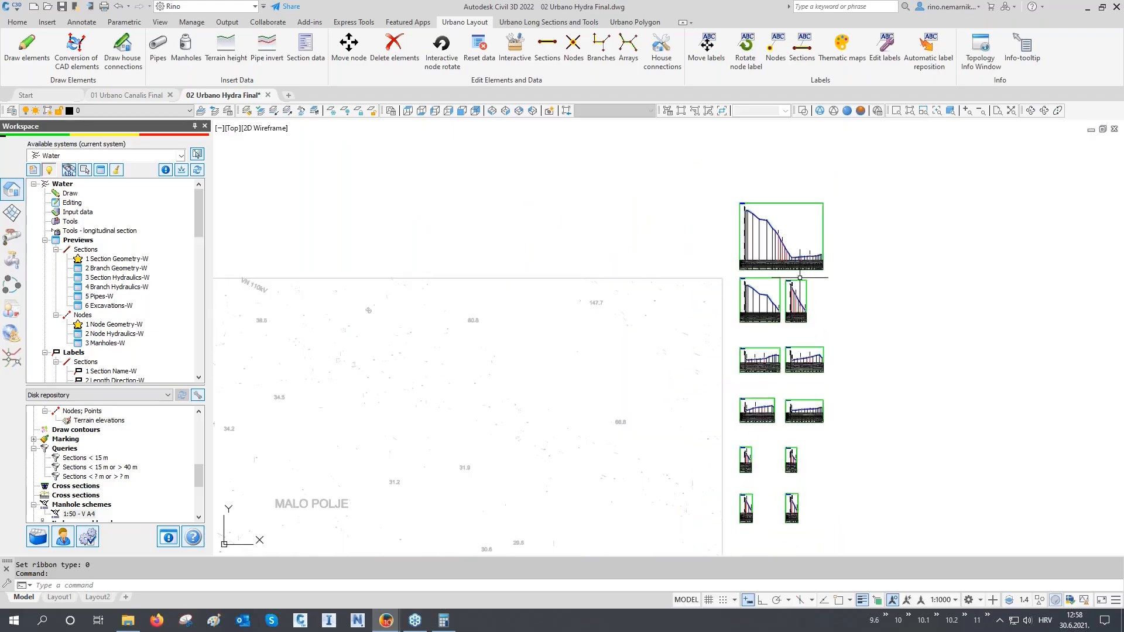
scroll(720, 359, down, 2)
middle_drag(720, 359, 730, 238)
scroll(720, 274, down, 3)
scroll(708, 334, down, 2)
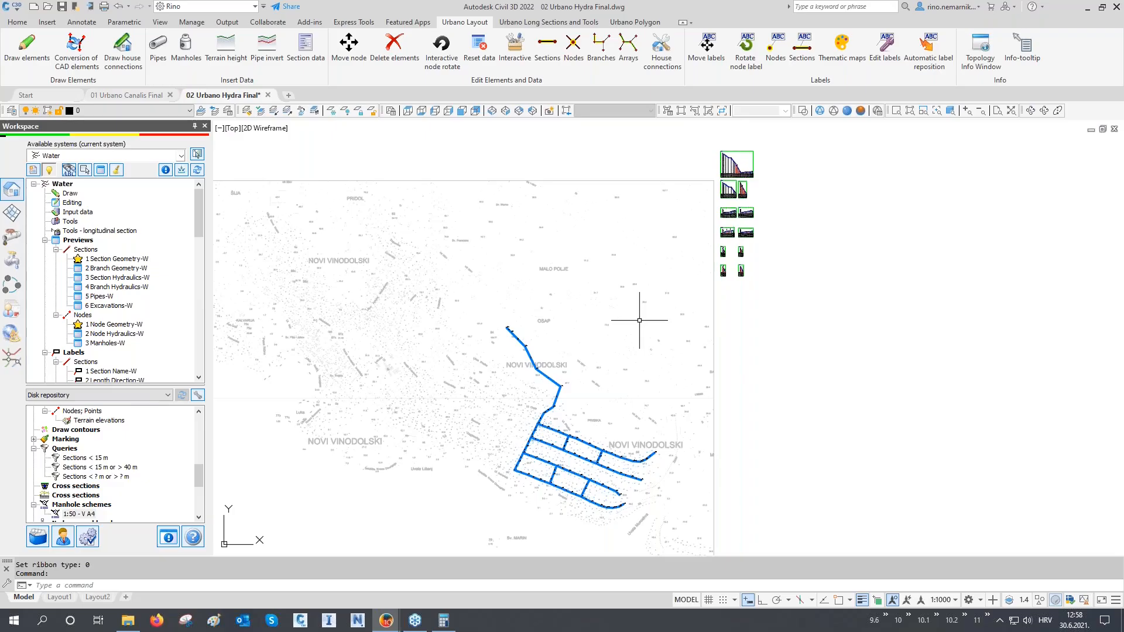
- Open Export topology to Urbano XML and set the 01 Urbano Initial folder as destination
click(34, 170)
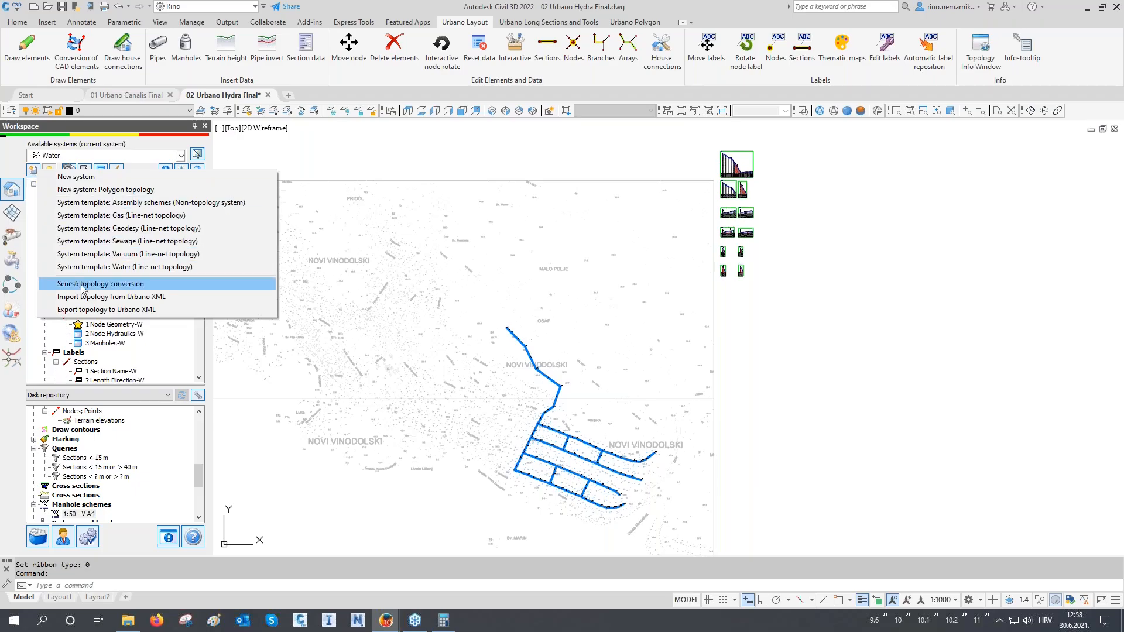
click(150, 310)
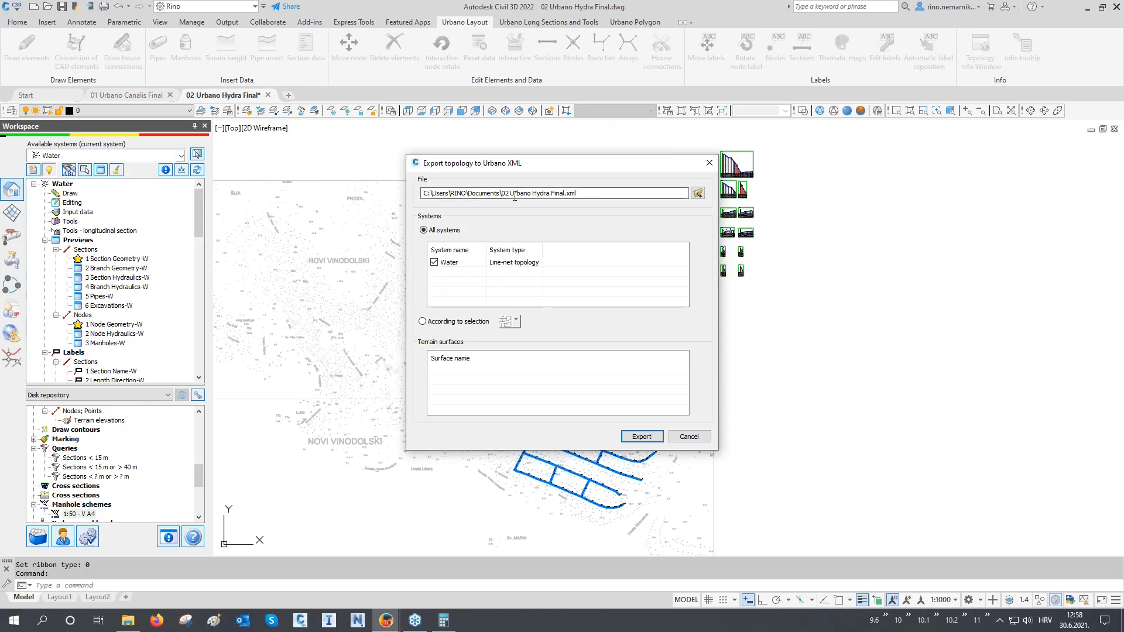
click(698, 194)
scroll(489, 290, up, 5)
scroll(485, 287, up, 3)
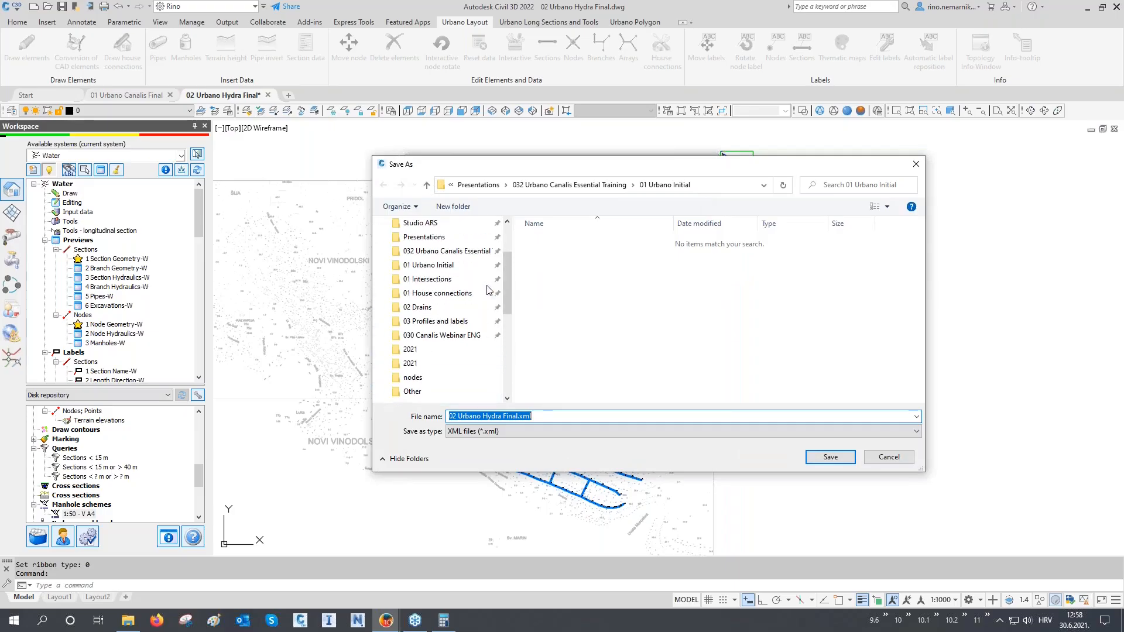
click(431, 281)
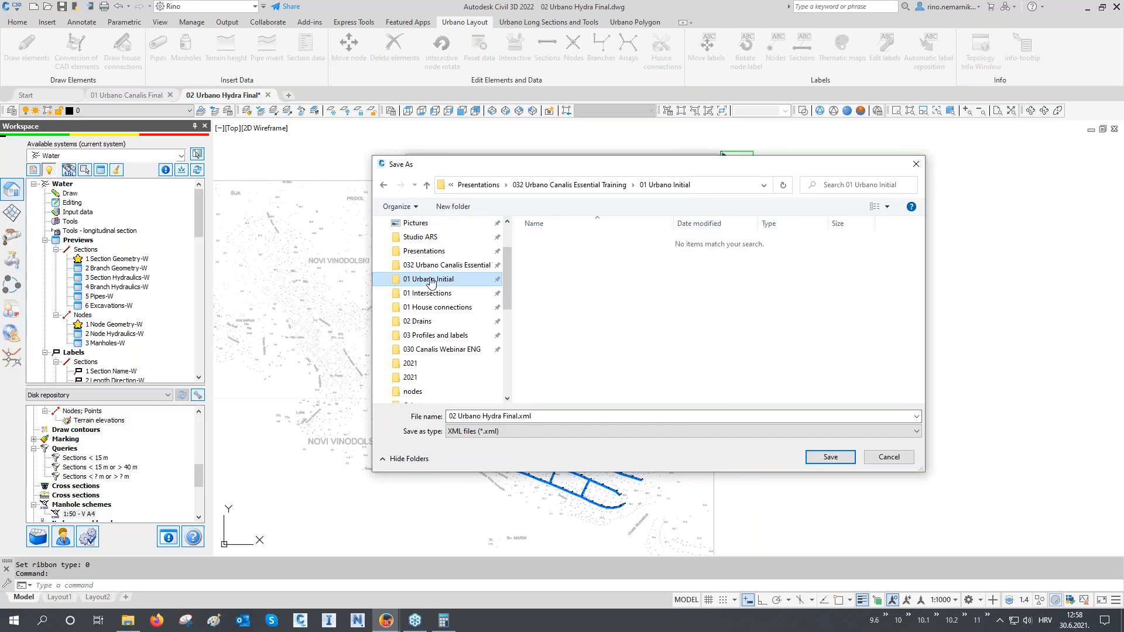
click(830, 457)
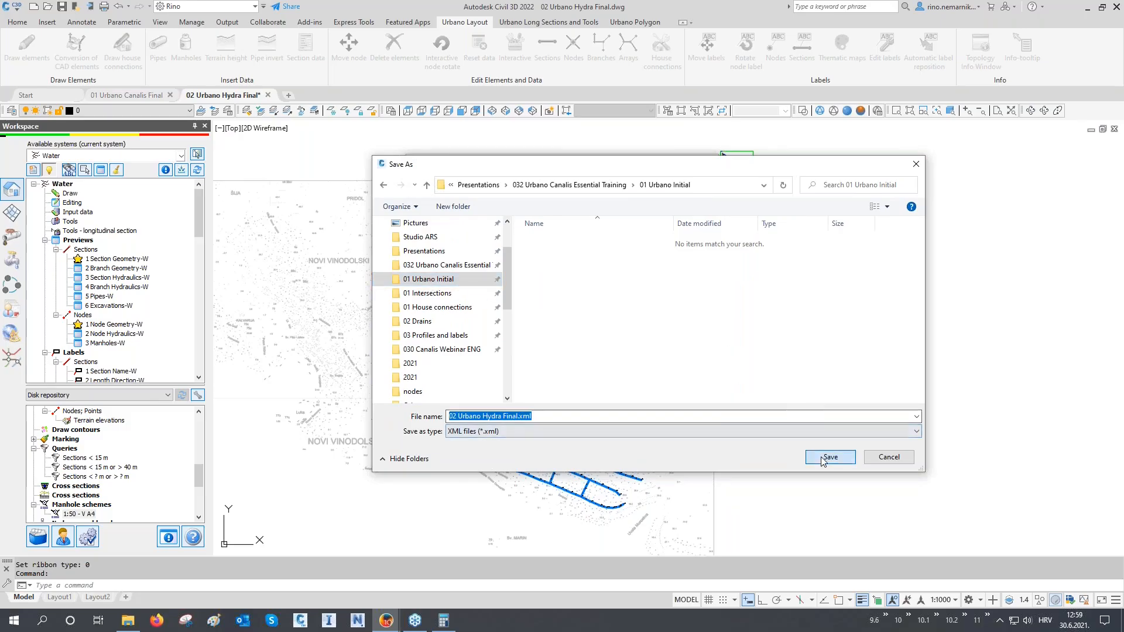
- Export the Water topology, close the dialog, and locate 02 Urbano Hydra Final.xml in Explorer
click(654, 439)
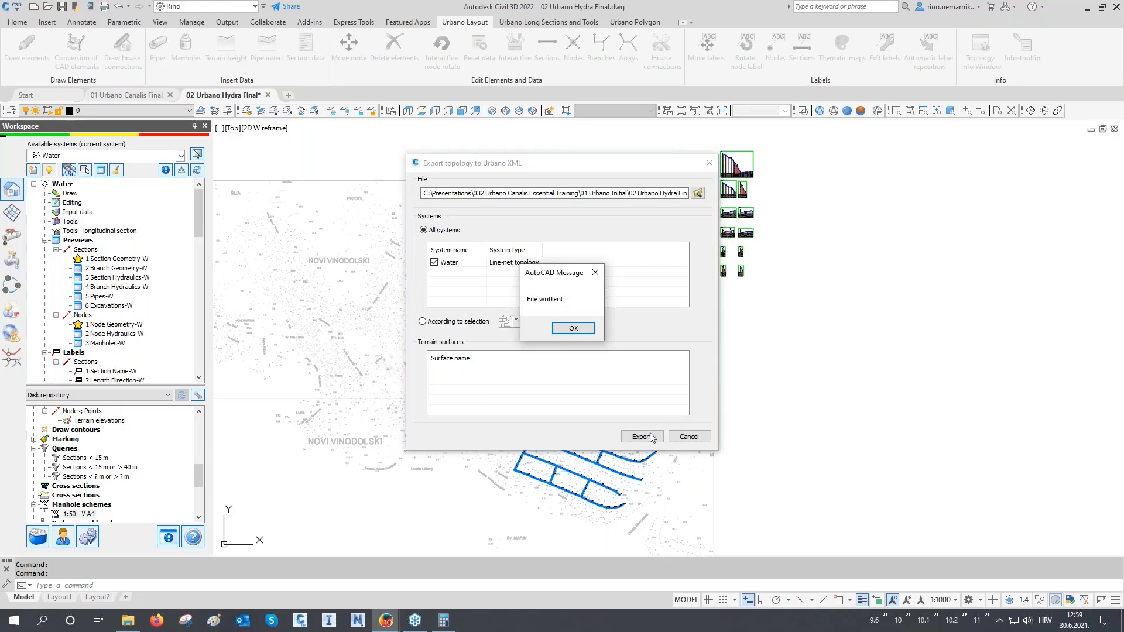
click(570, 328)
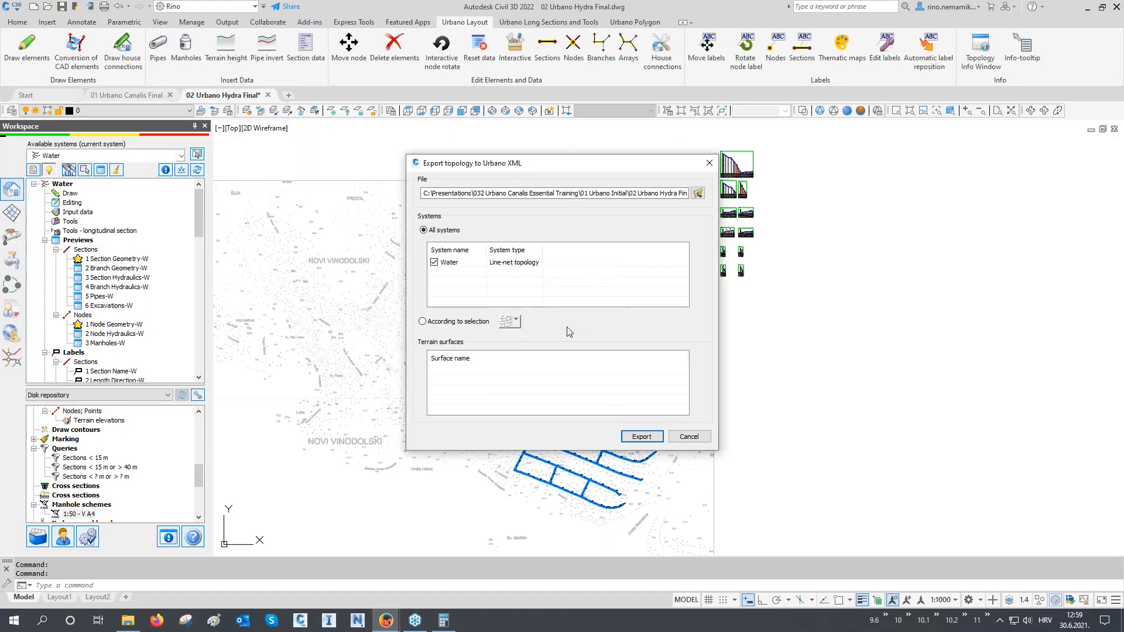
click(688, 436)
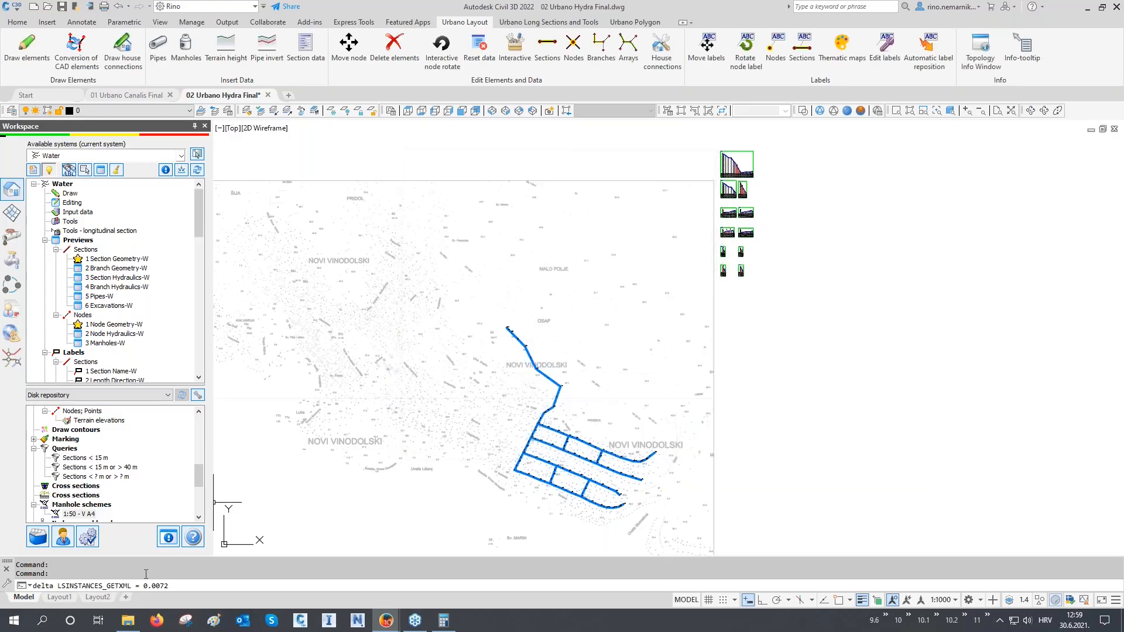
click(128, 621)
click(531, 345)
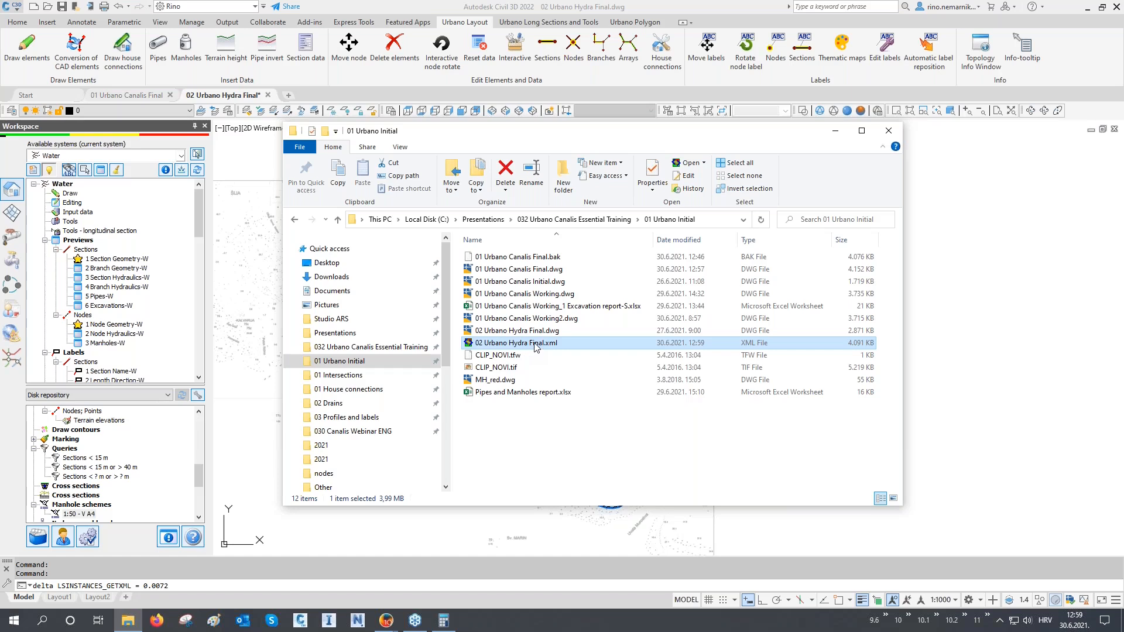
- Minimize Explorer and close 02 Urbano Hydra Final without saving changes
click(836, 131)
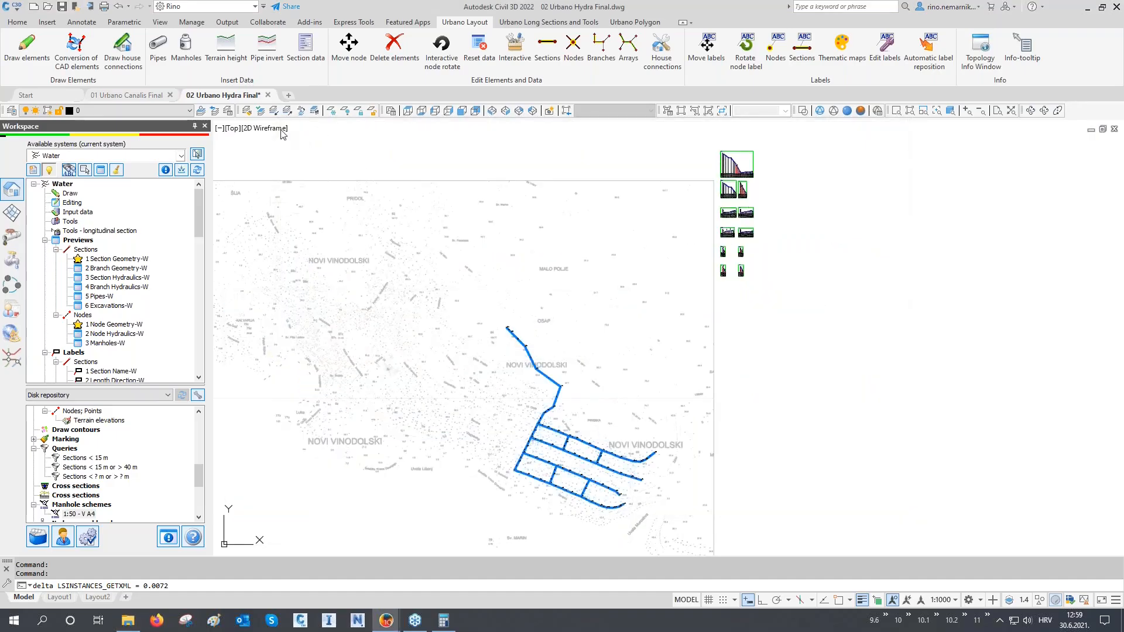
click(268, 95)
click(591, 336)
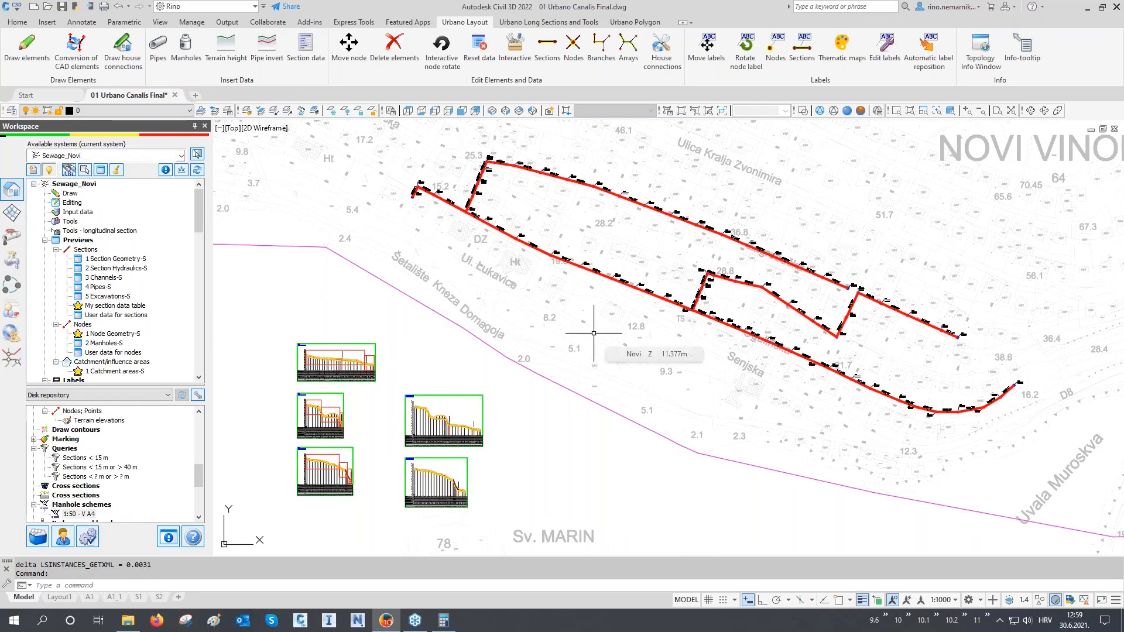
- Import only the Water system from 02 Urbano Hydra Final.xml using Import topology from Urbano XML
click(34, 171)
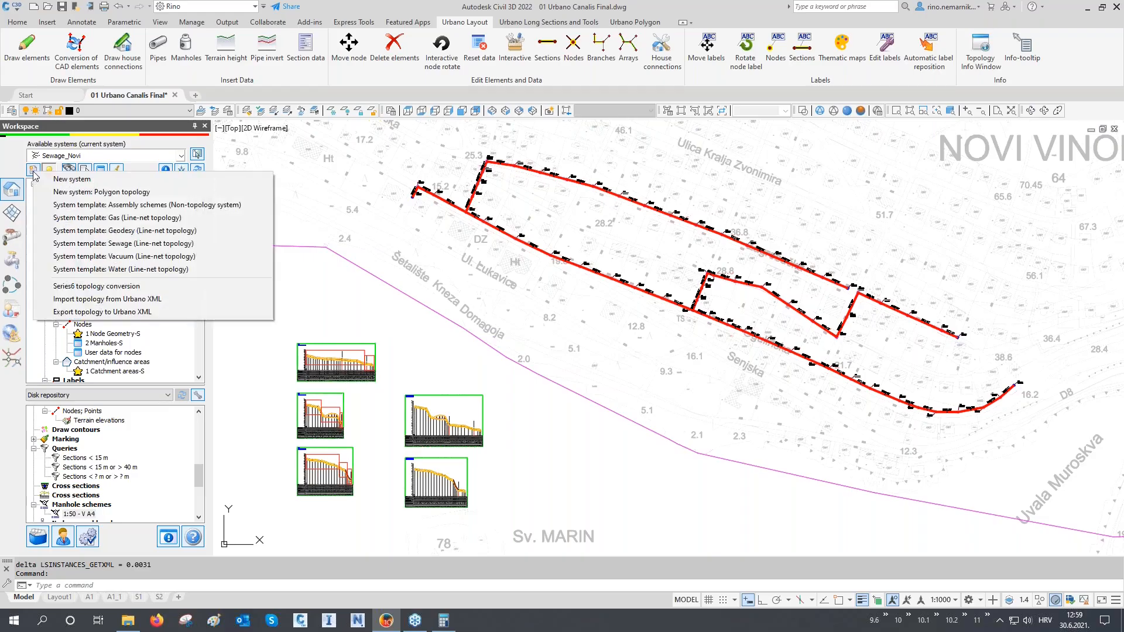
click(129, 299)
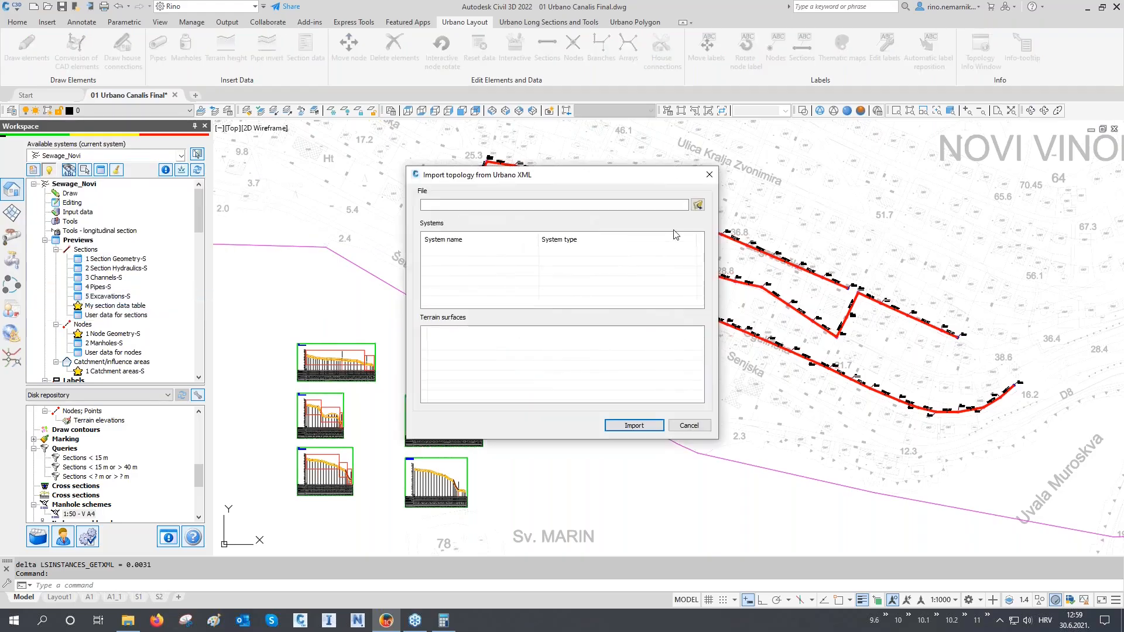
click(698, 205)
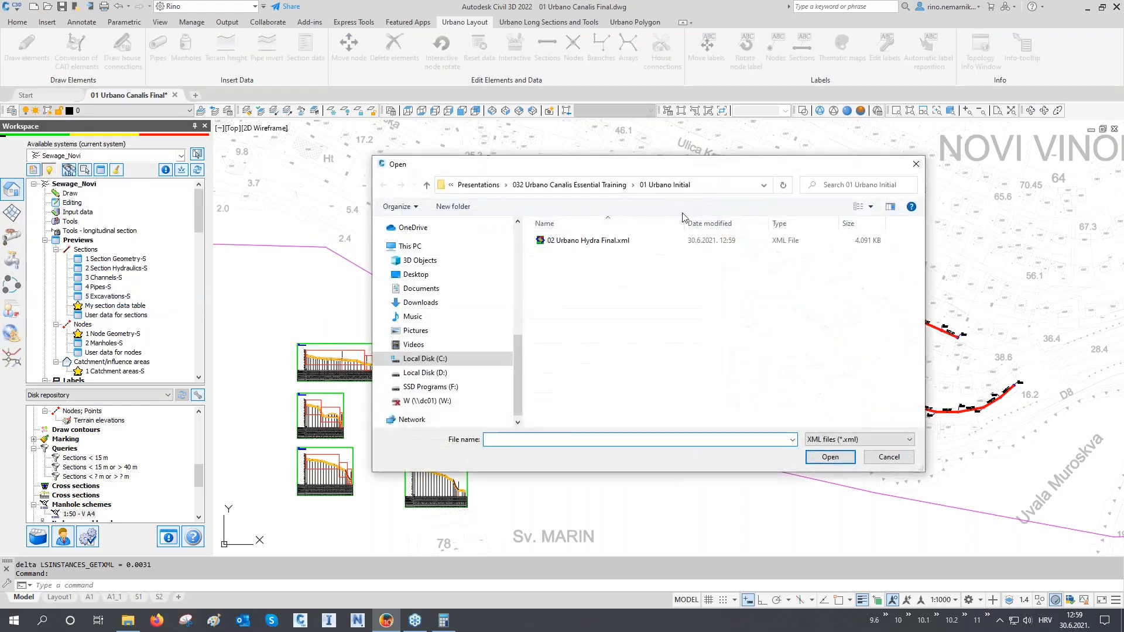
click(632, 241)
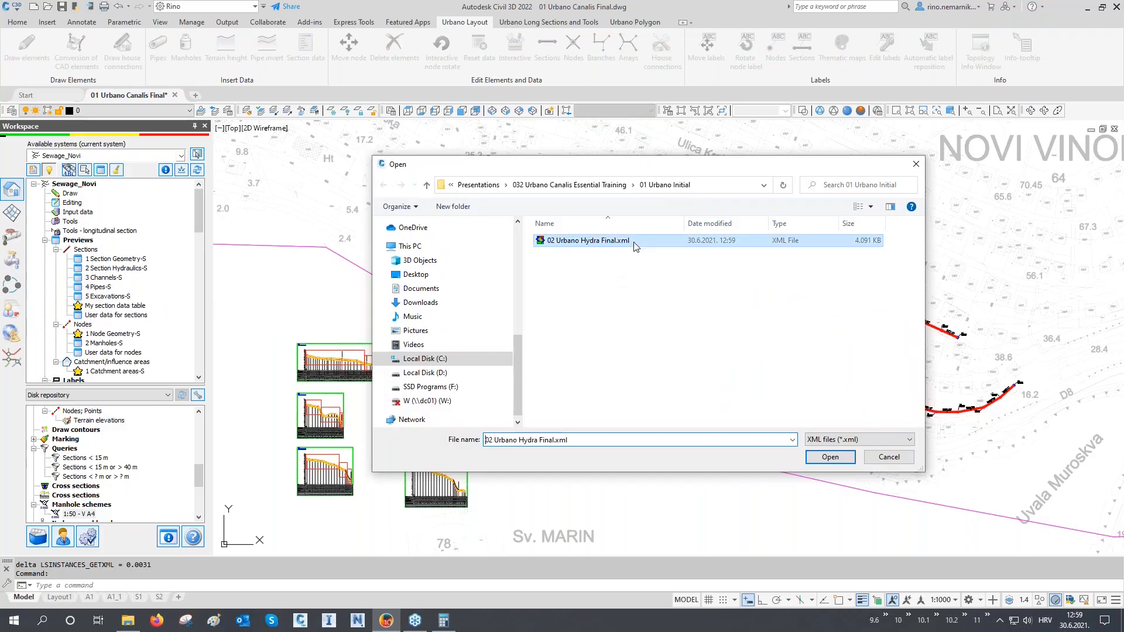
click(829, 458)
click(427, 253)
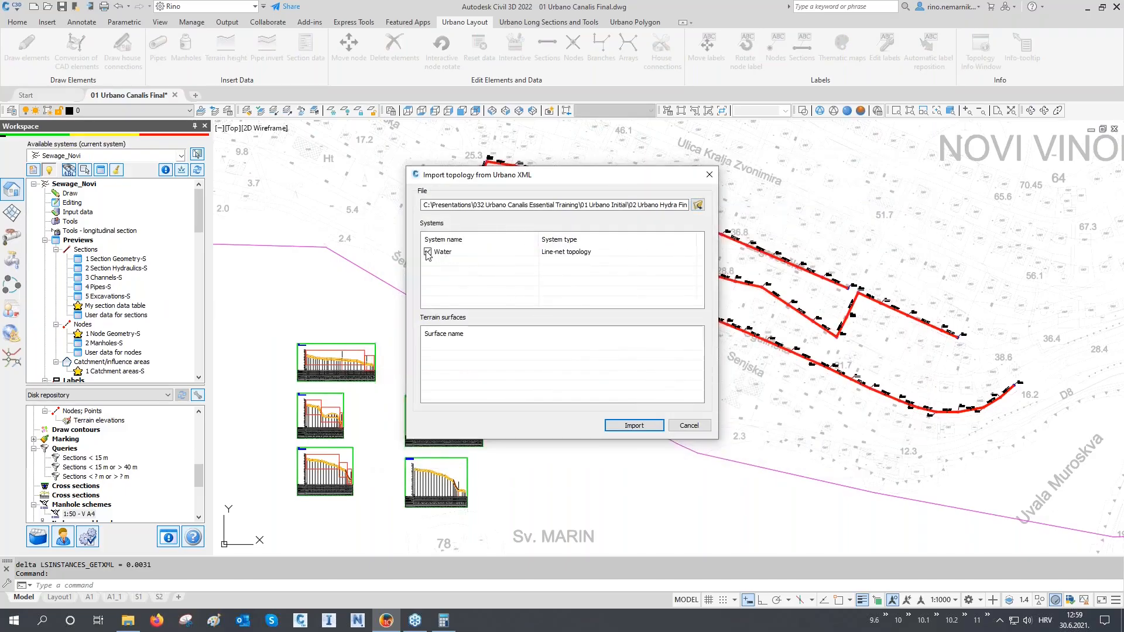
click(639, 425)
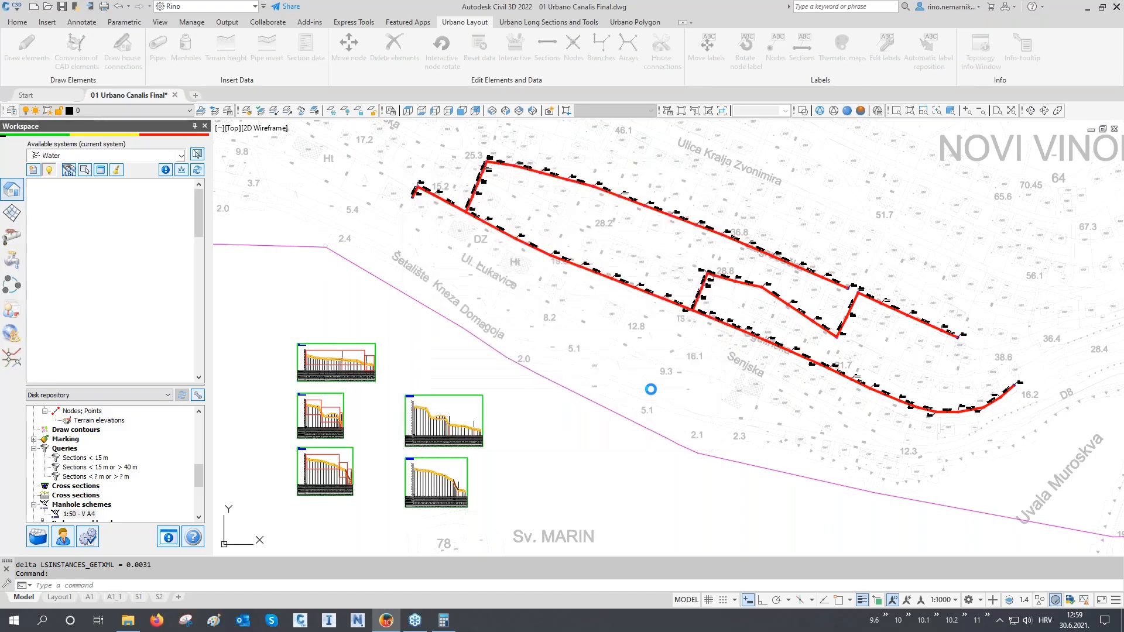
- Zoom out over the whole network, then zoom in on the blue water pipe crossing sewer manhole A2-4
scroll(572, 424, down, 3)
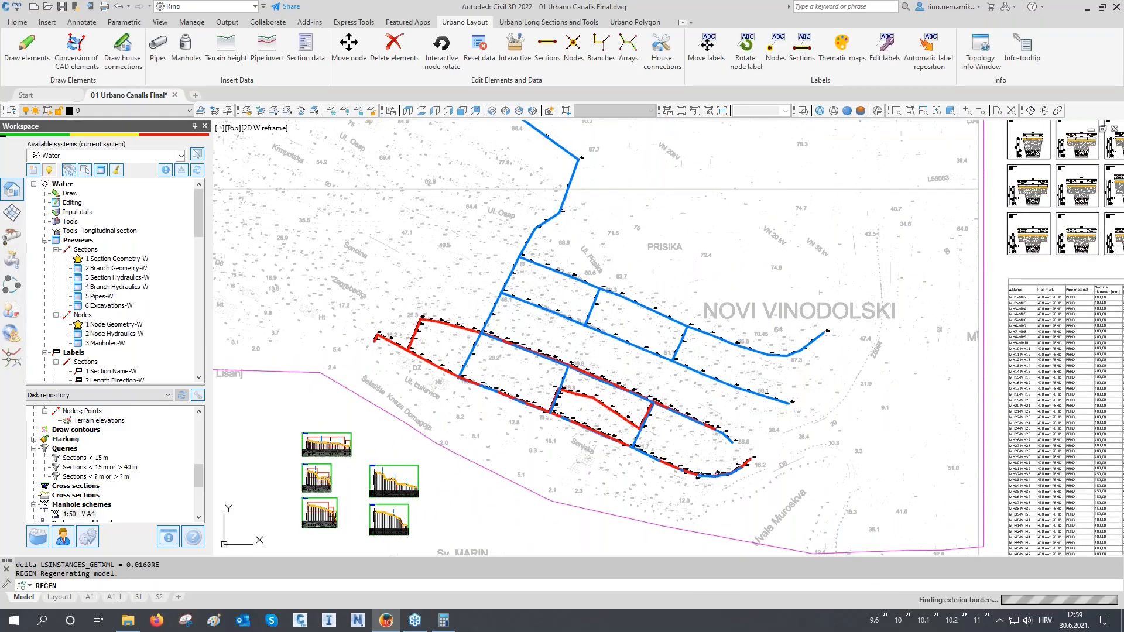
scroll(437, 421, down, 2)
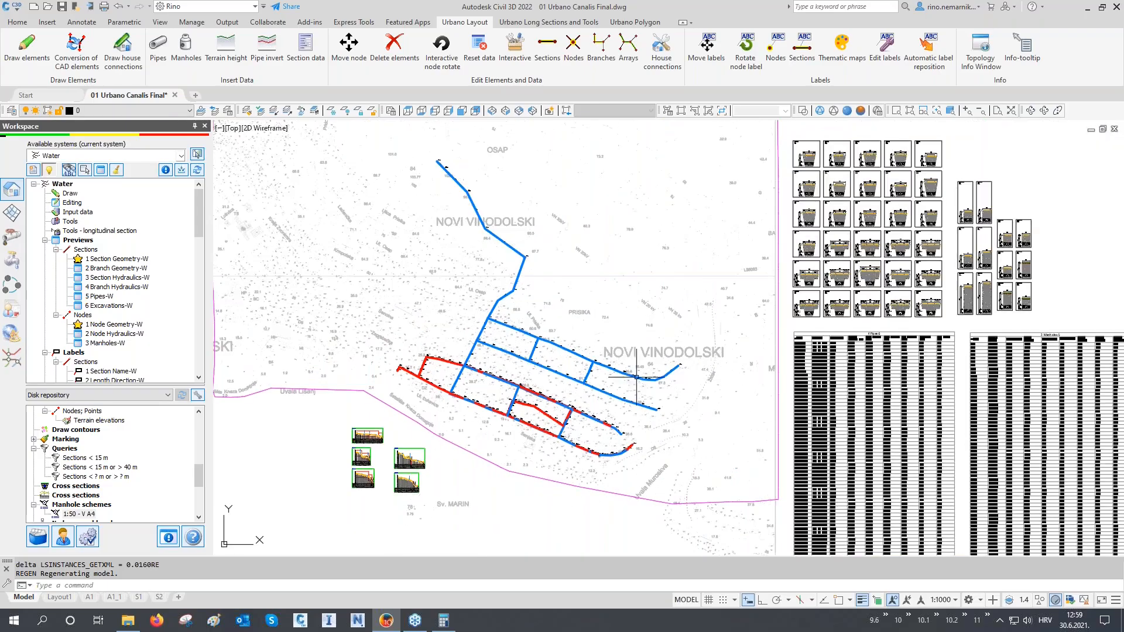
scroll(488, 430, down, 2)
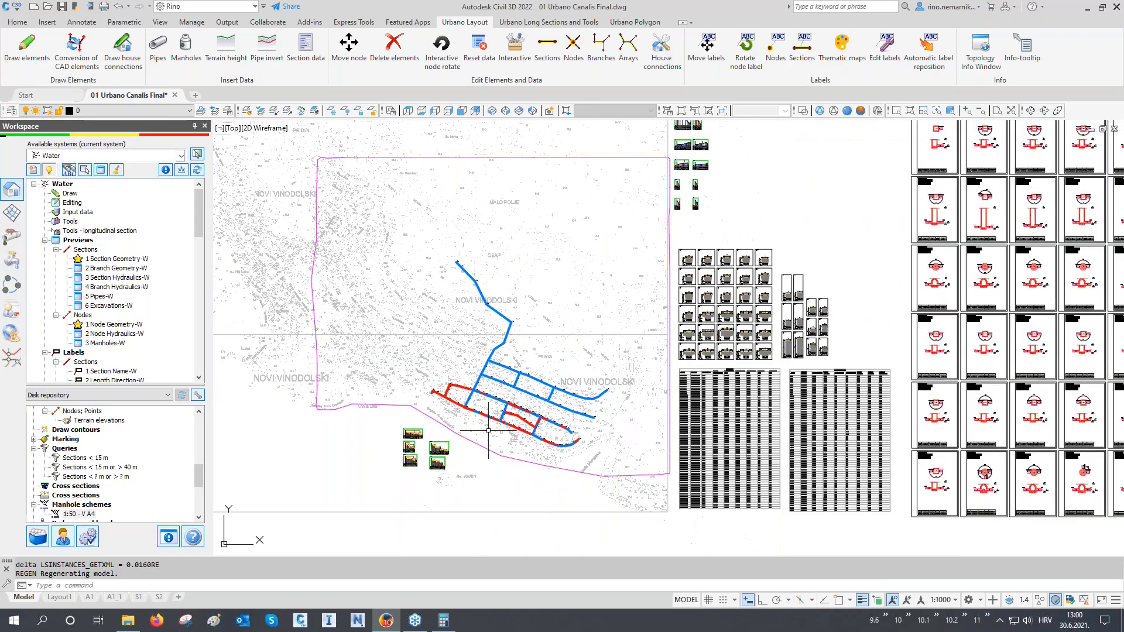
middle_drag(696, 188, 685, 231)
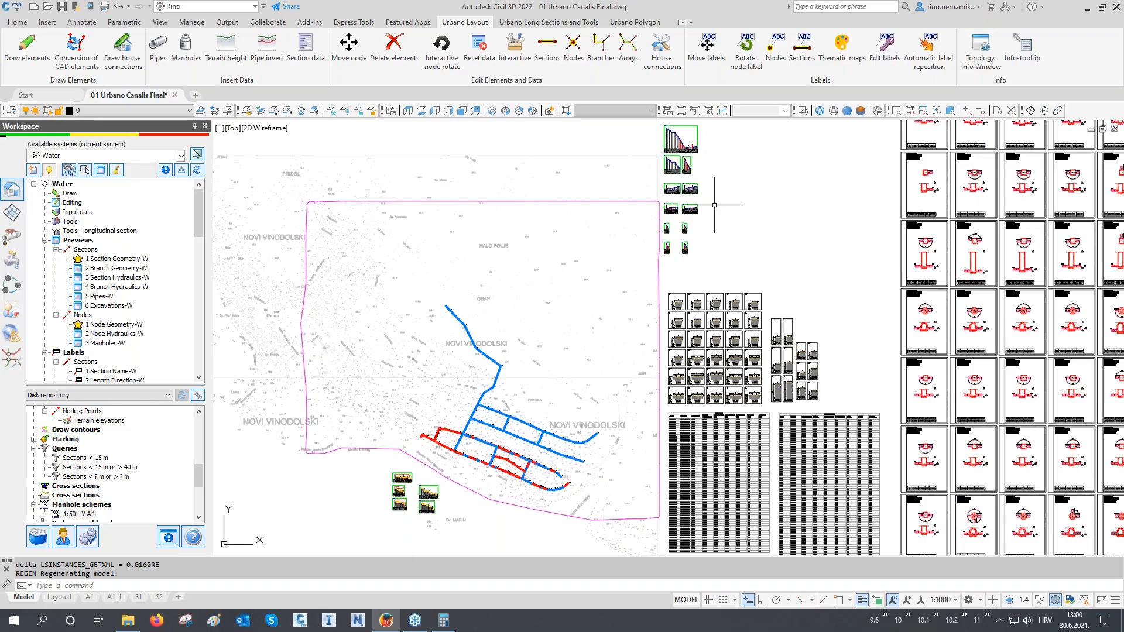
scroll(465, 440, up, 8)
scroll(458, 408, up, 10)
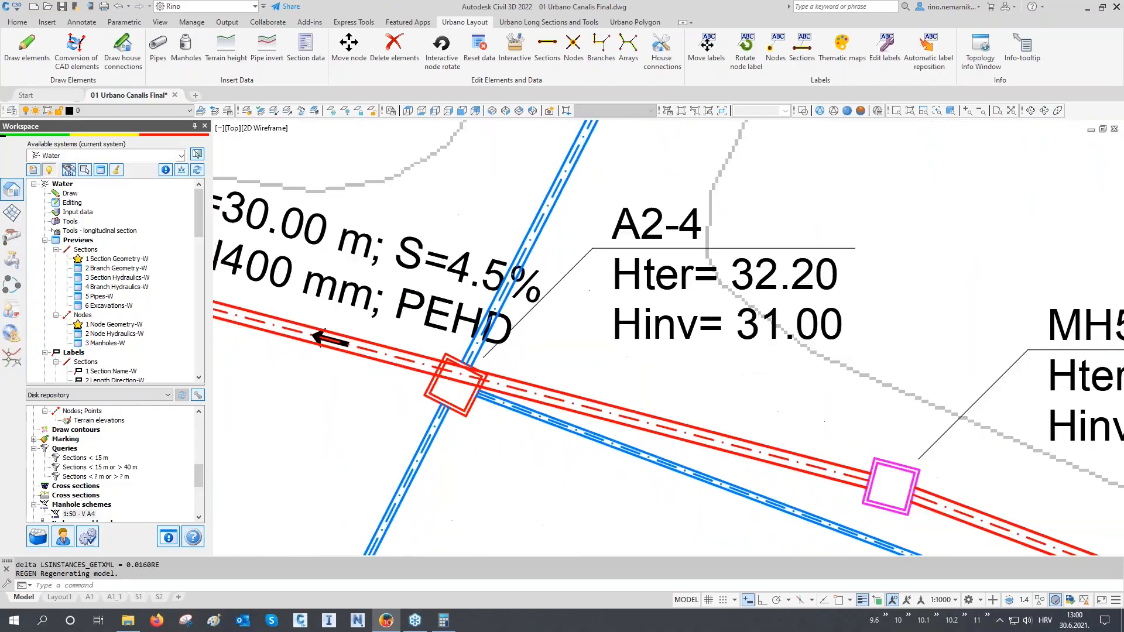
scroll(458, 381, up, 2)
- Zoom through the water long sections to inspect their Sewage_Novi D=400 mm crossing labels
scroll(469, 375, down, 6)
scroll(542, 365, down, 12)
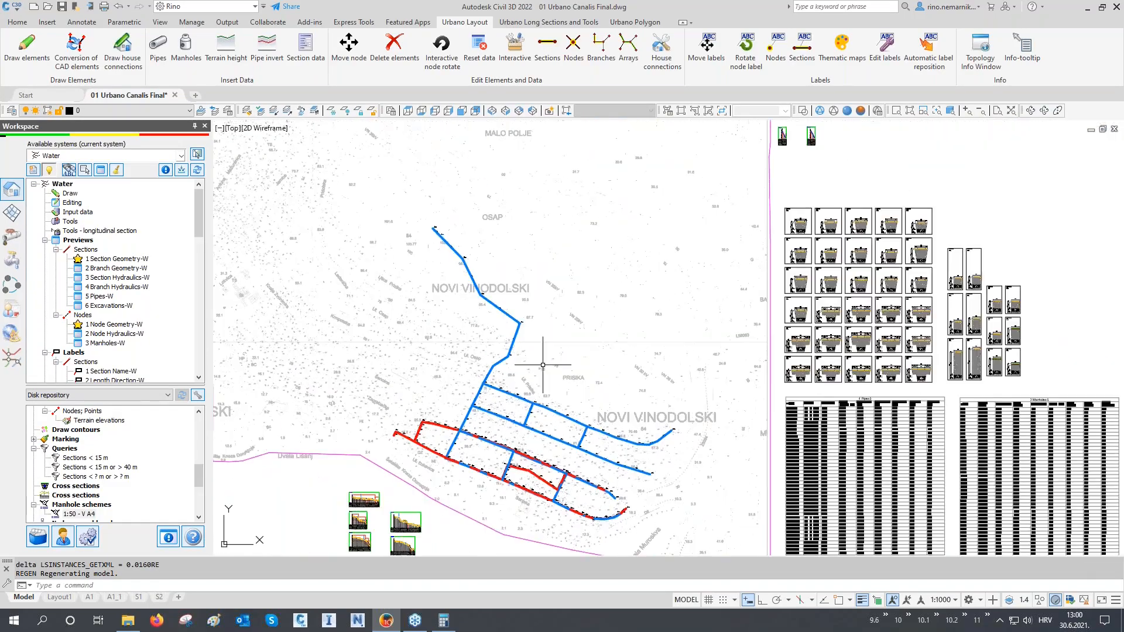
scroll(439, 547, down, 2)
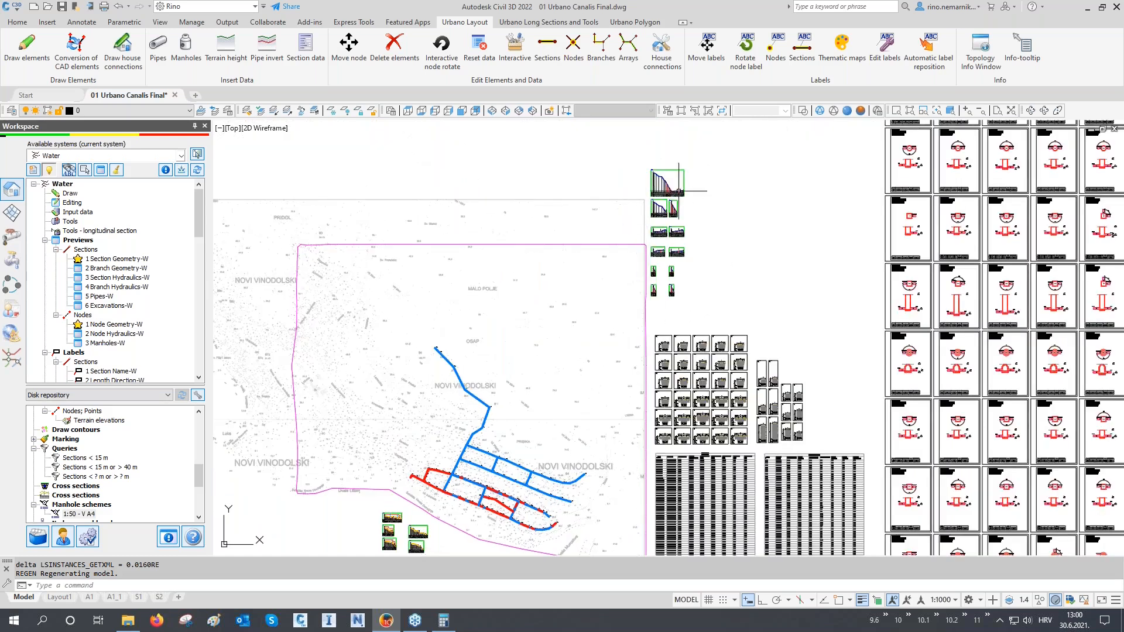
scroll(679, 190, up, 10)
scroll(669, 209, up, 4)
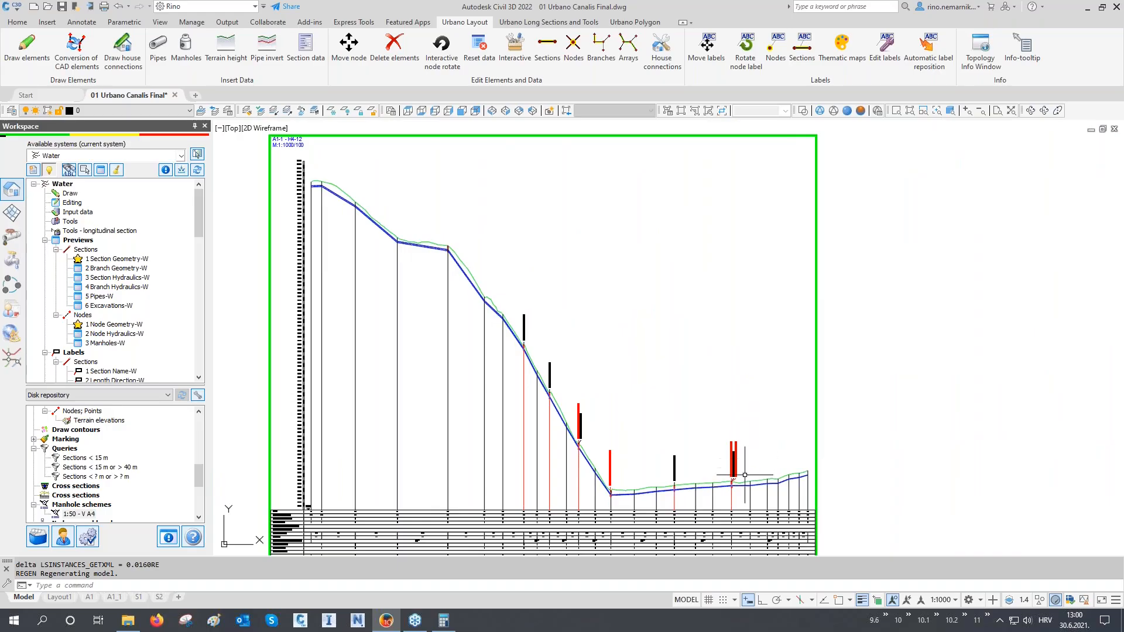
scroll(744, 473, up, 6)
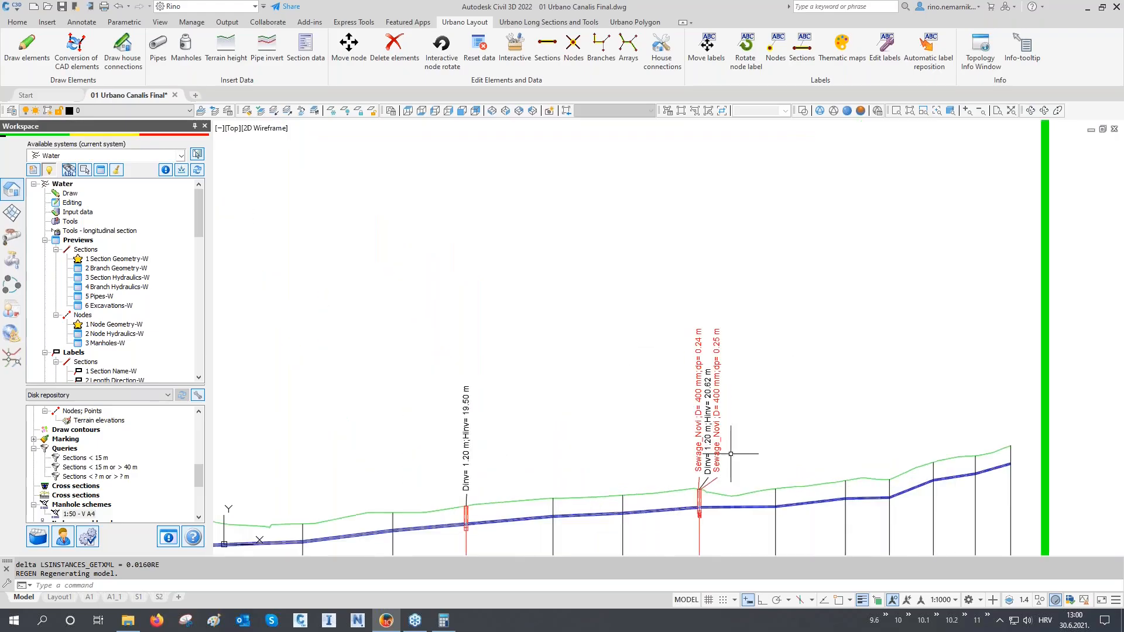
scroll(727, 440, up, 2)
scroll(728, 439, up, 2)
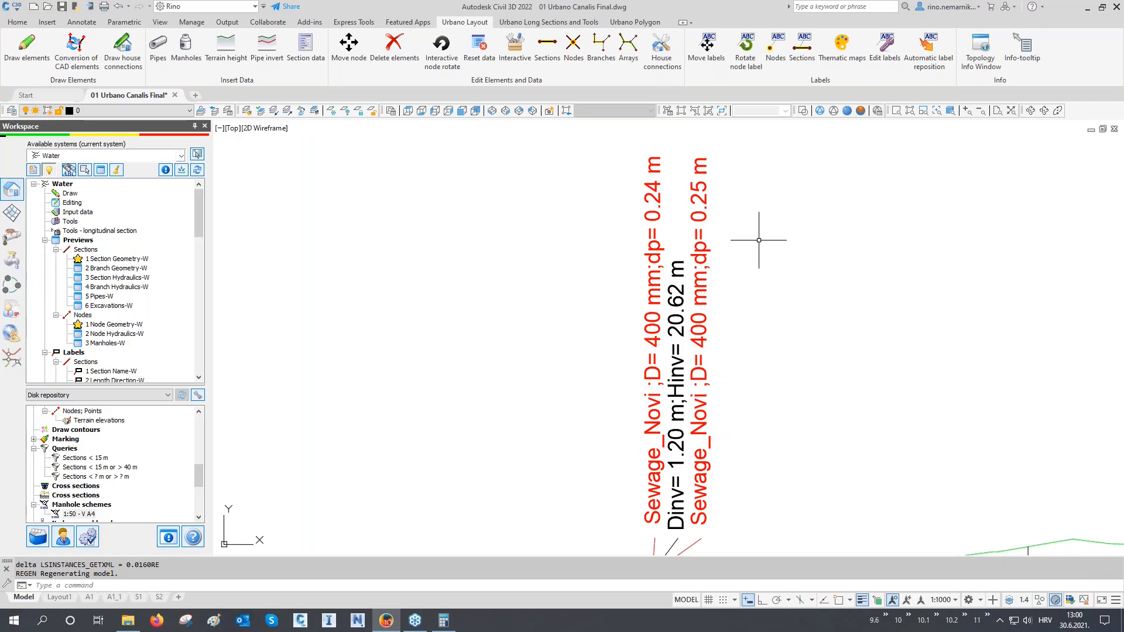
scroll(655, 223, down, 5)
scroll(653, 465, up, 8)
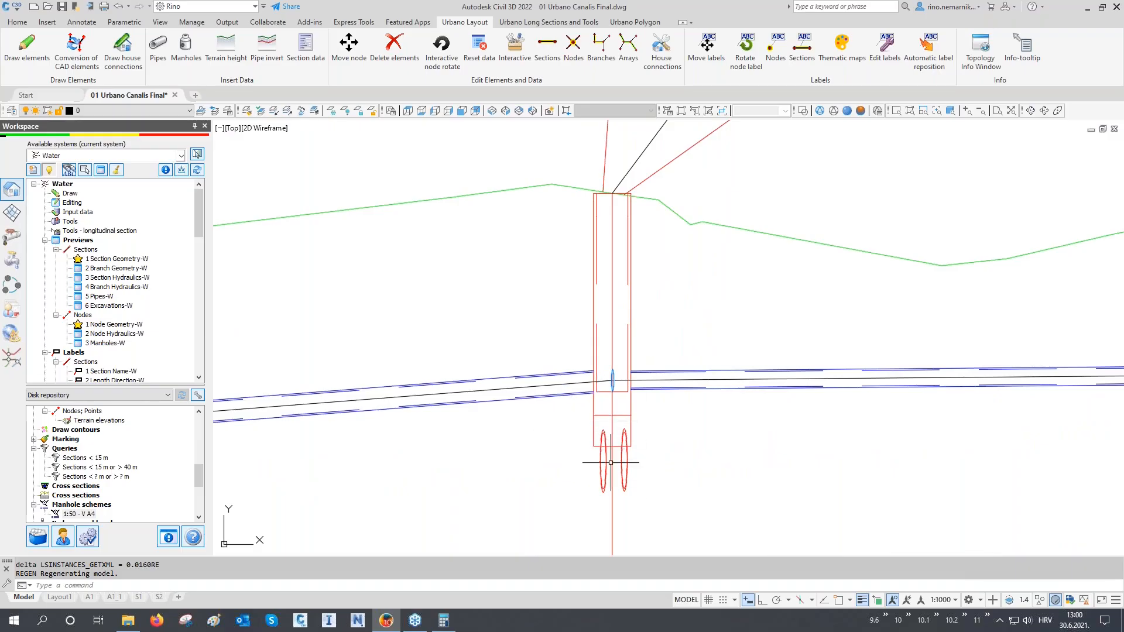
scroll(748, 414, down, 5)
scroll(748, 415, down, 2)
- Pan across the other profile sheets, including sewer profile A1 with water crossings, and back to the sewer plan
middle_drag(370, 446, 711, 404)
scroll(712, 404, down, 2)
scroll(402, 415, up, 2)
scroll(501, 447, up, 3)
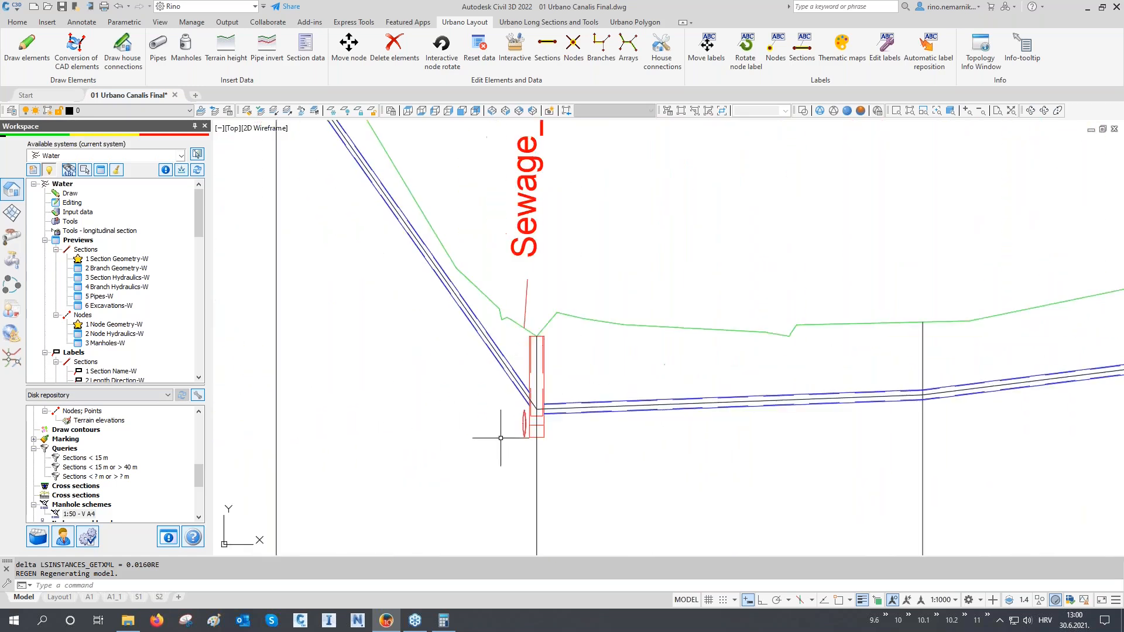
scroll(660, 466, down, 4)
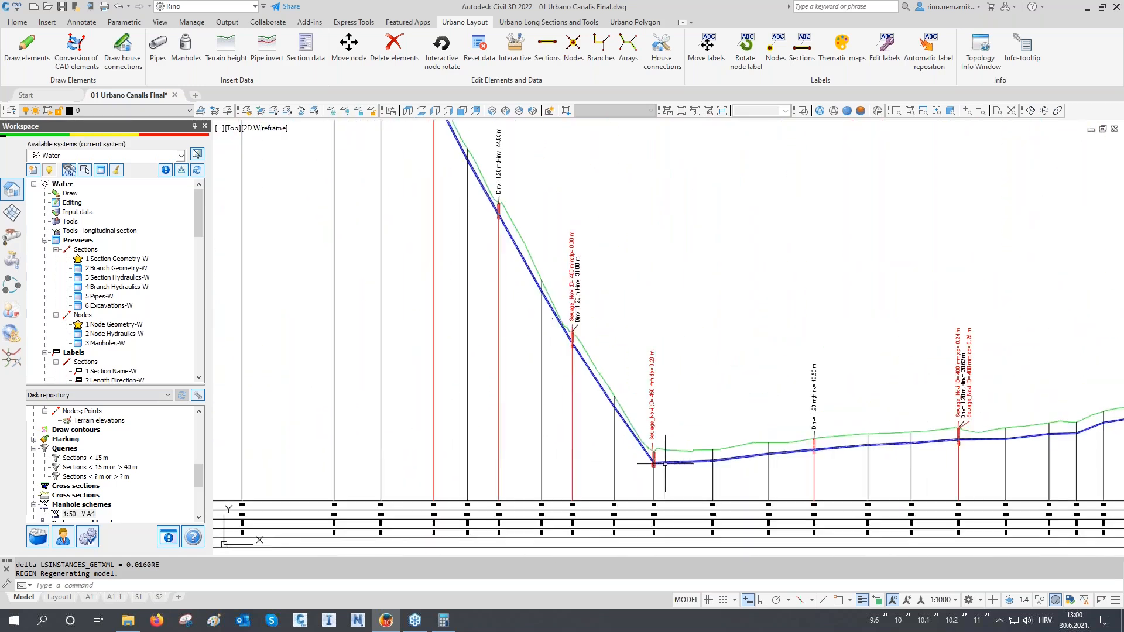
scroll(671, 466, down, 3)
scroll(717, 343, down, 5)
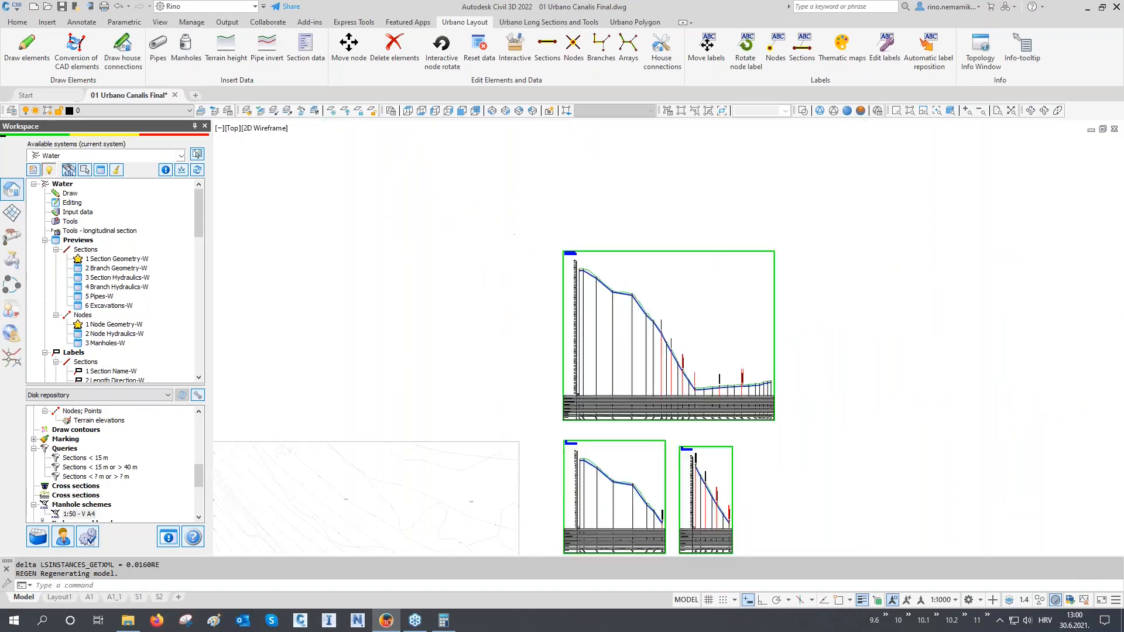
middle_drag(717, 343, 751, 260)
scroll(770, 428, up, 10)
scroll(770, 427, up, 6)
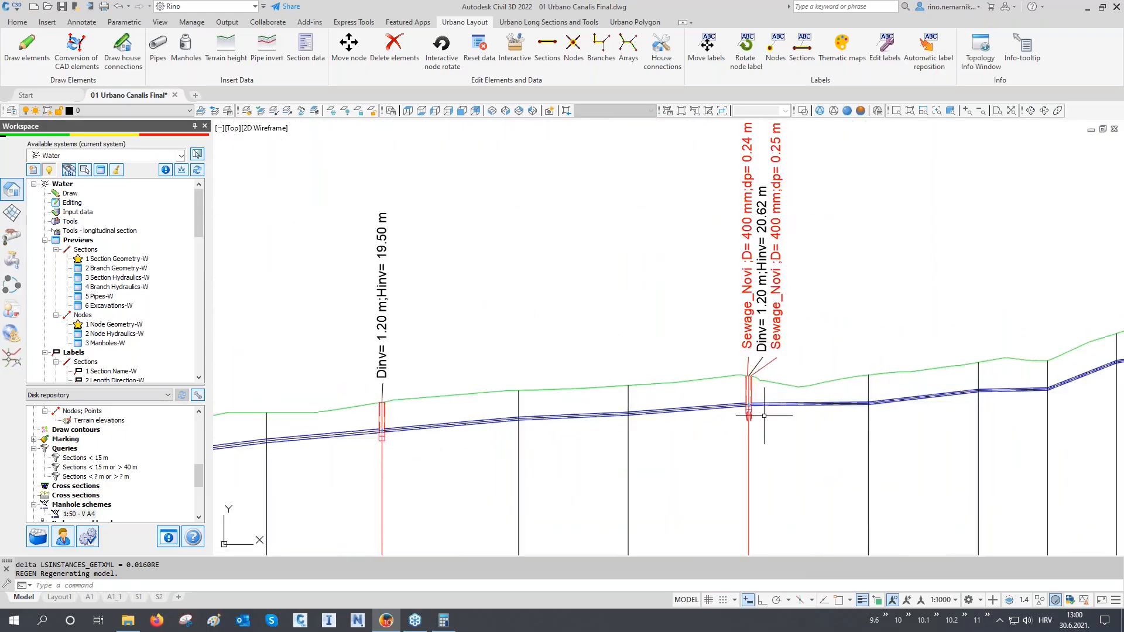
scroll(800, 285, down, 4)
scroll(800, 284, down, 15)
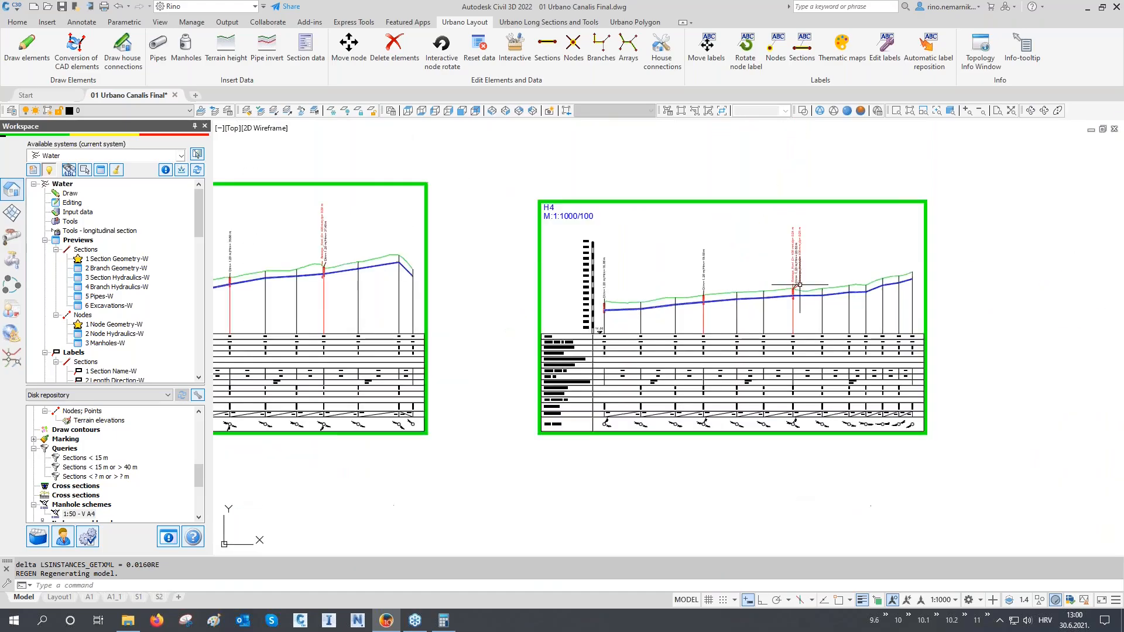
middle_drag(672, 370, 703, 293)
scroll(703, 293, up, 8)
scroll(555, 421, up, 15)
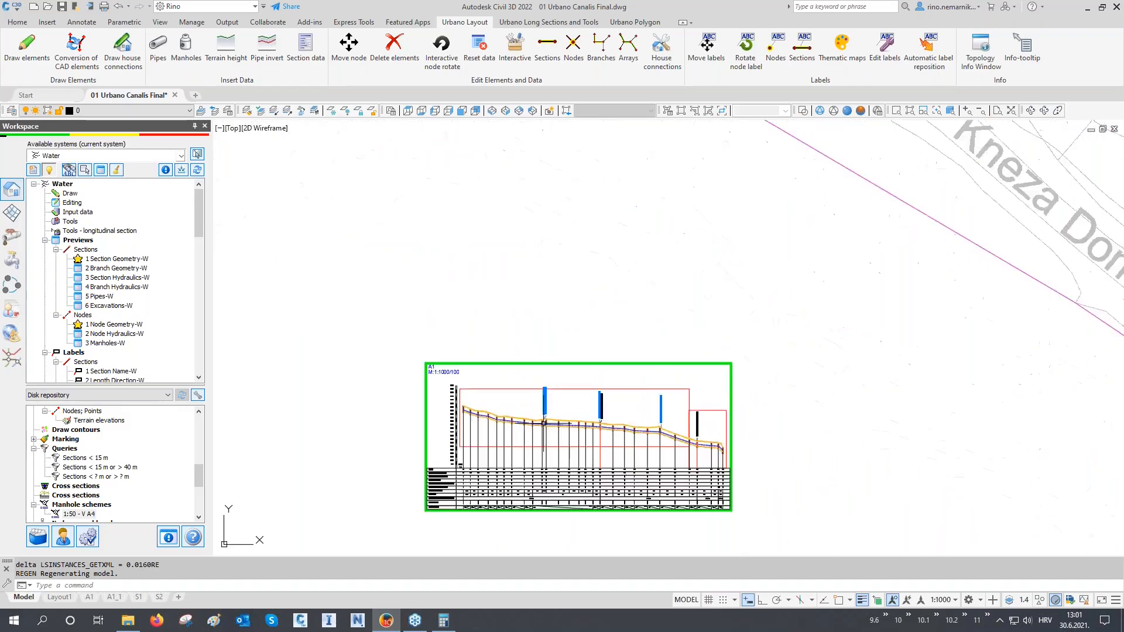
- Check the D=150 mm water crossing labels on the MH17 - MH61 sewer long section
middle_drag(548, 389, 539, 433)
middle_drag(569, 365, 550, 393)
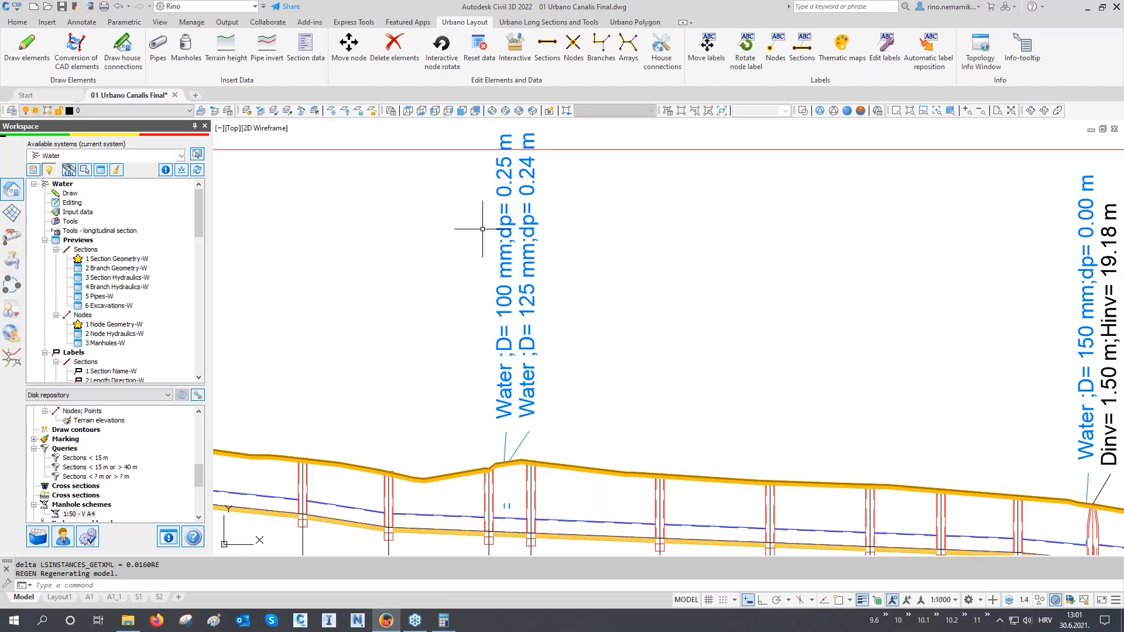
scroll(477, 231, down, 2)
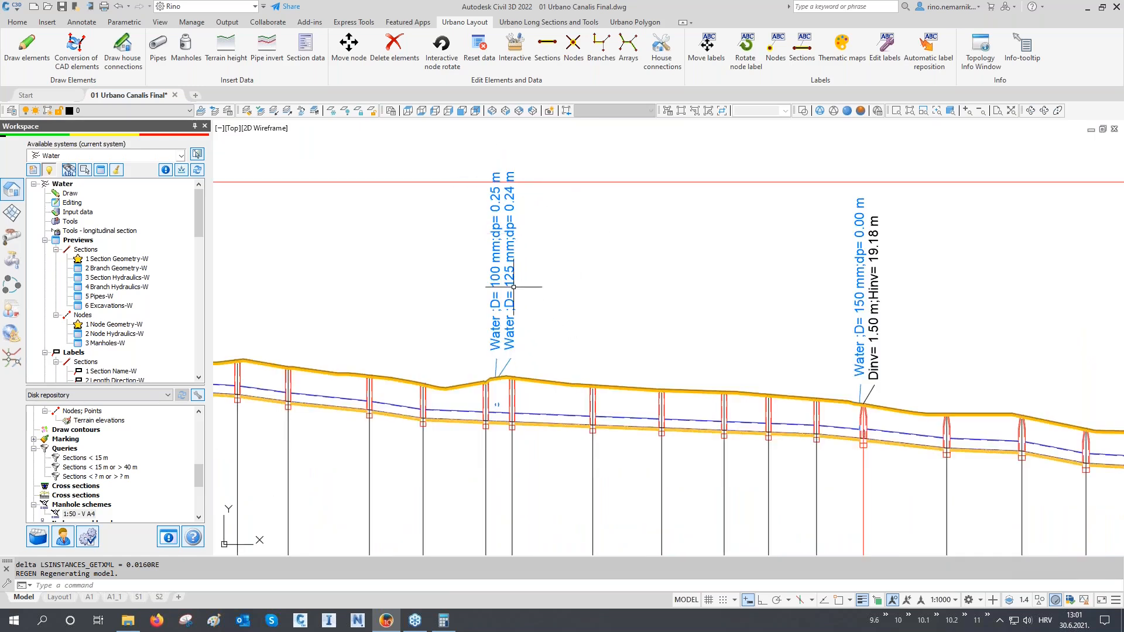
scroll(545, 438, up, 2)
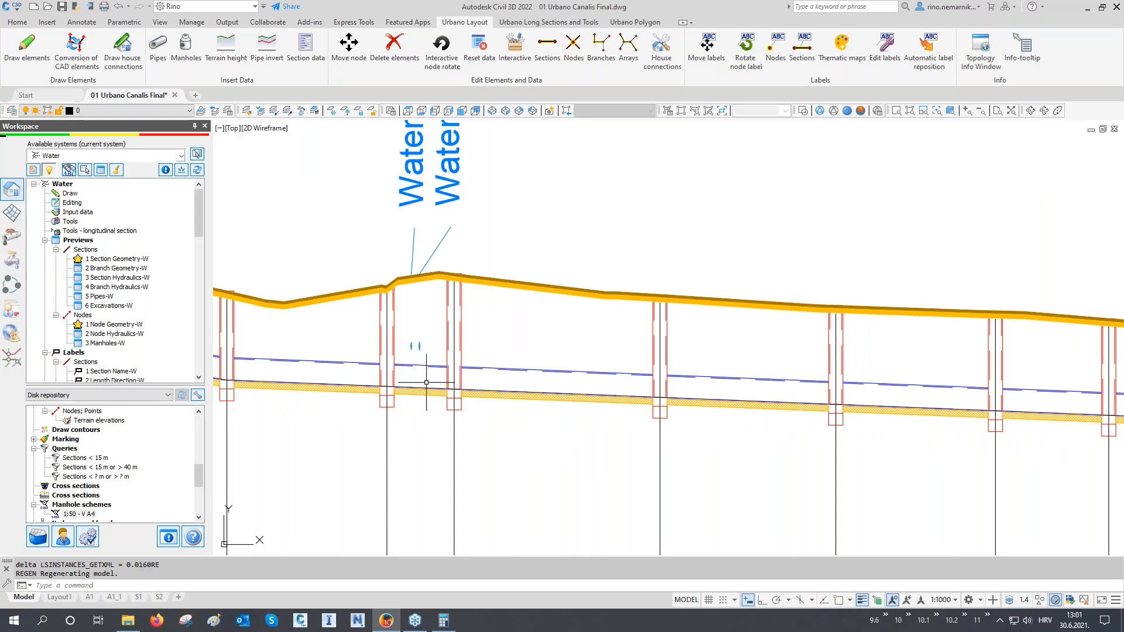
- Zoom out to show the grid of long-section sheets beside the street plan
scroll(443, 307, down, 2)
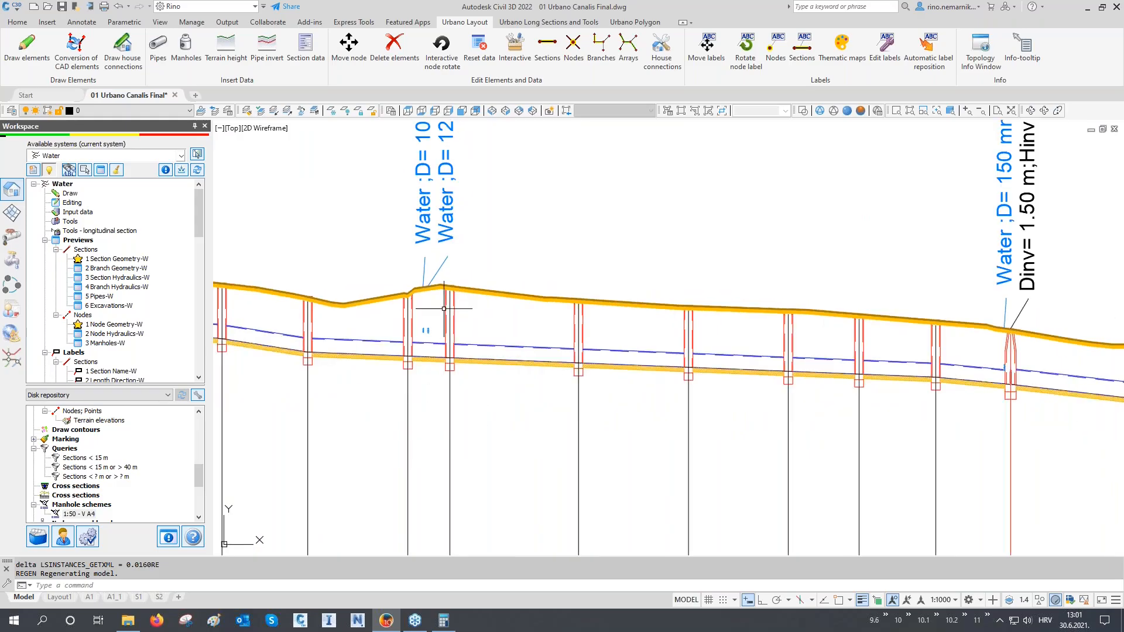
scroll(444, 308, down, 4)
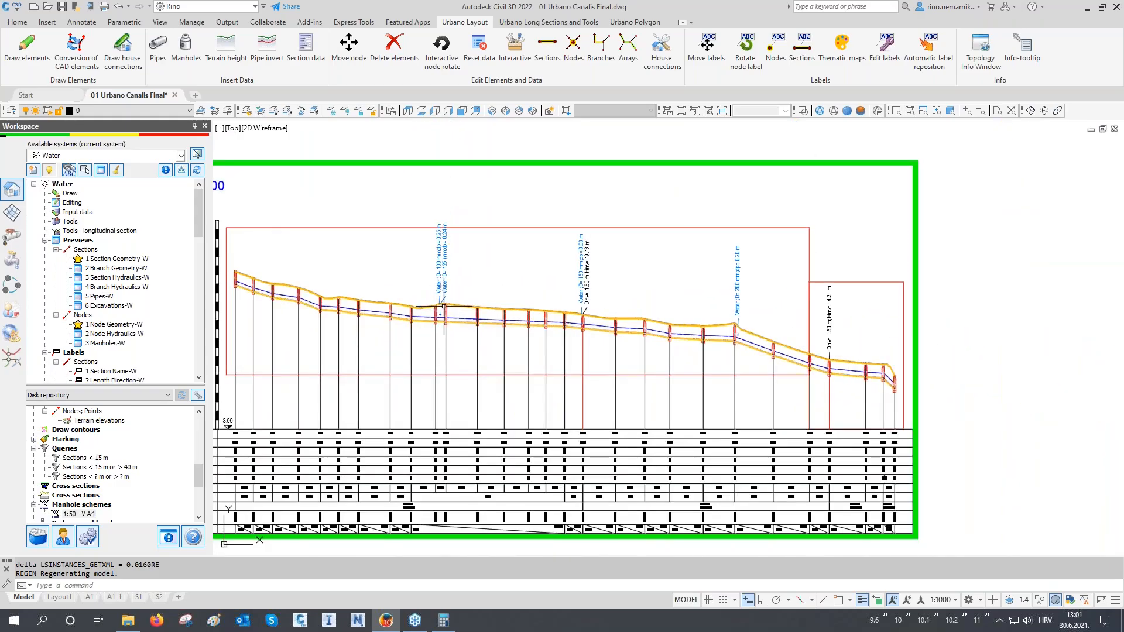
scroll(443, 308, down, 5)
scroll(731, 449, up, 8)
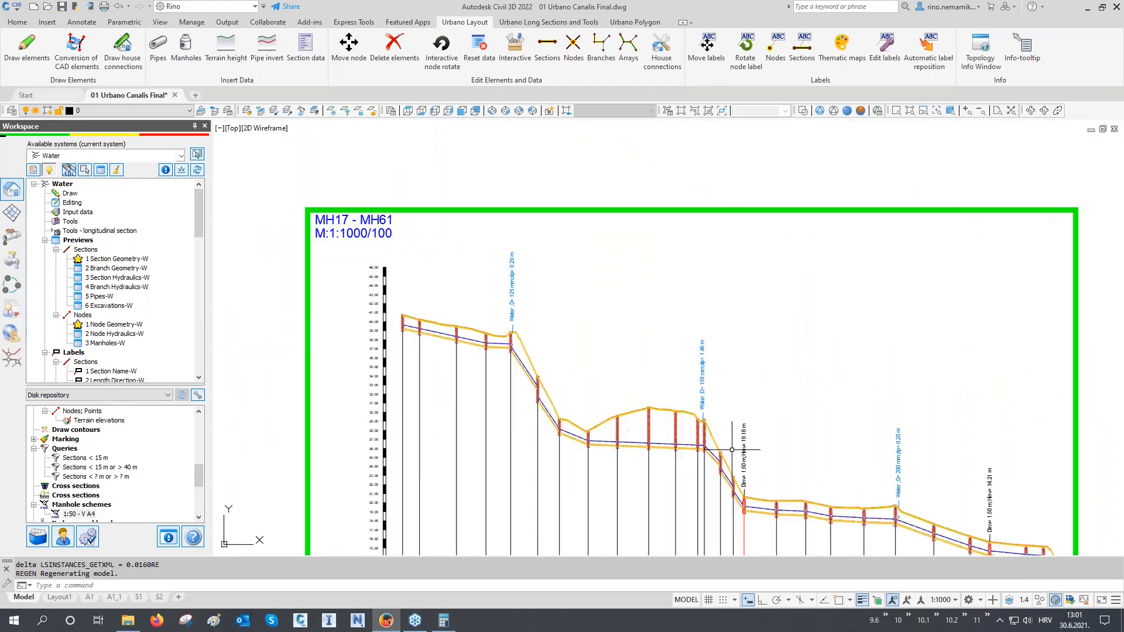
scroll(731, 450, up, 2)
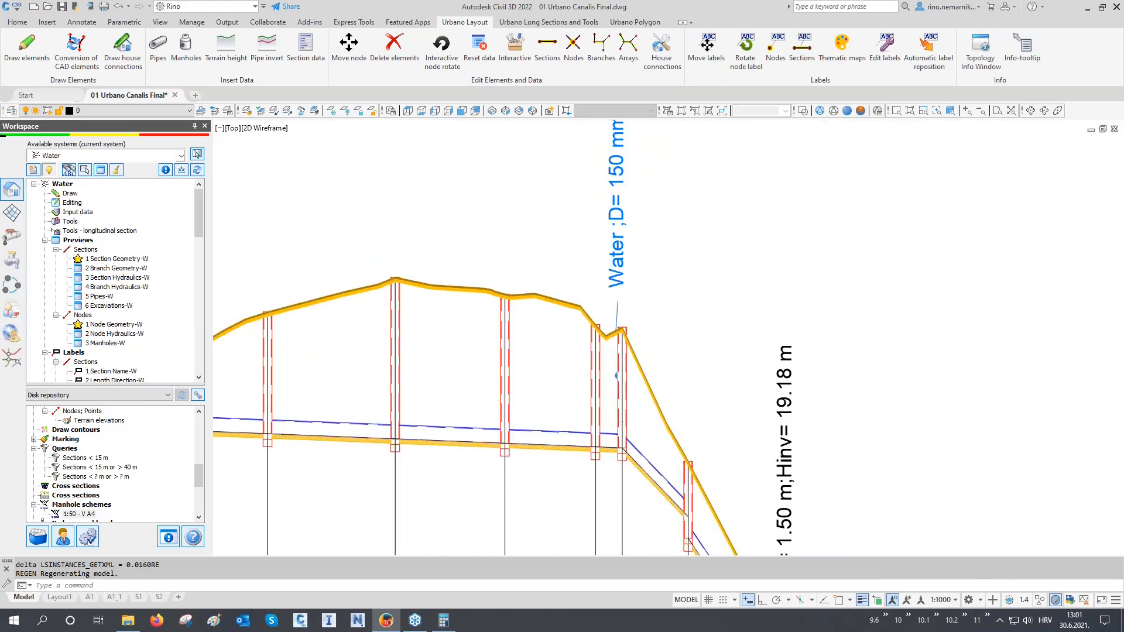
scroll(623, 393, up, 2)
scroll(622, 393, down, 4)
scroll(623, 393, down, 8)
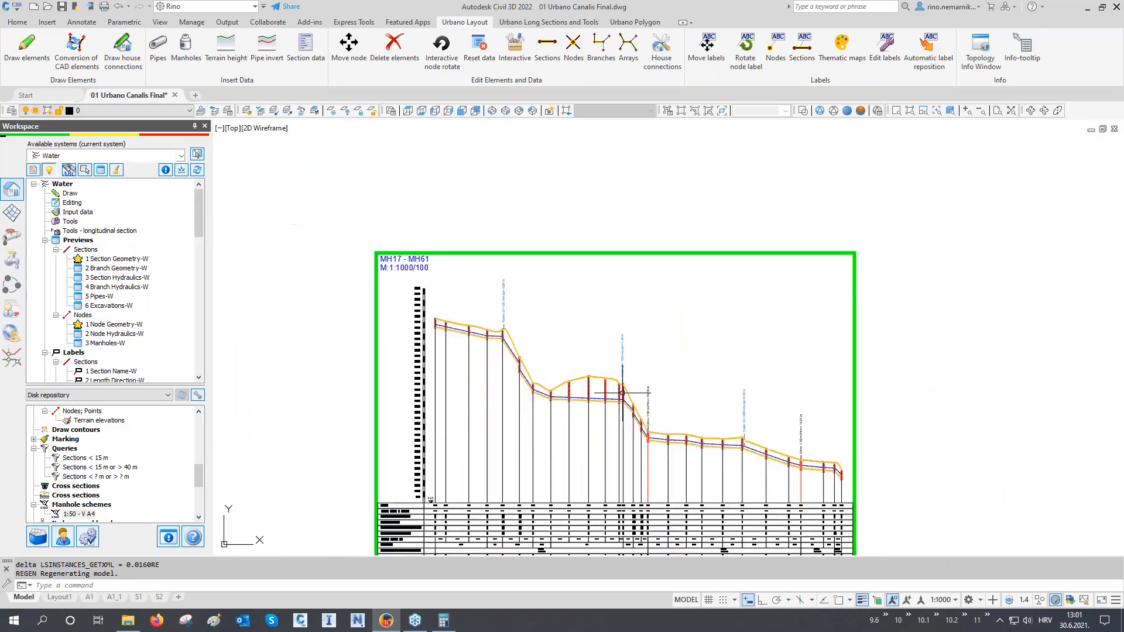
scroll(622, 392, down, 6)
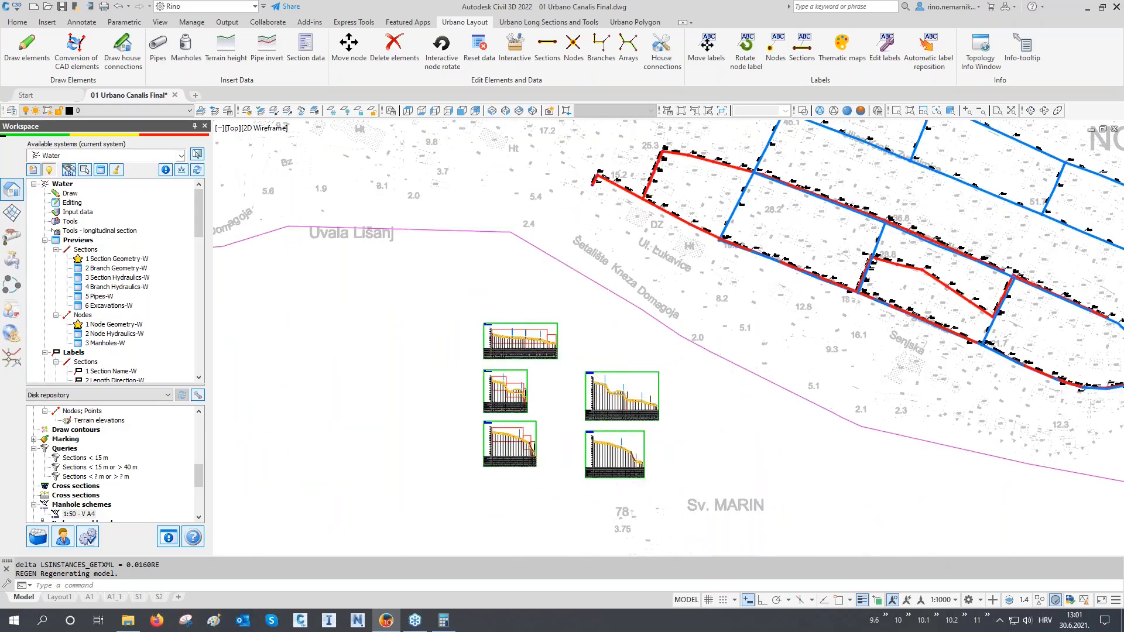
- Quick-save the Canalis drawing and bring up Urbano's intersection analysis tools
mouse_move(667, 388)
middle_down()
mouse_move(466, 437)
mouse_move(455, 459)
middle_up()
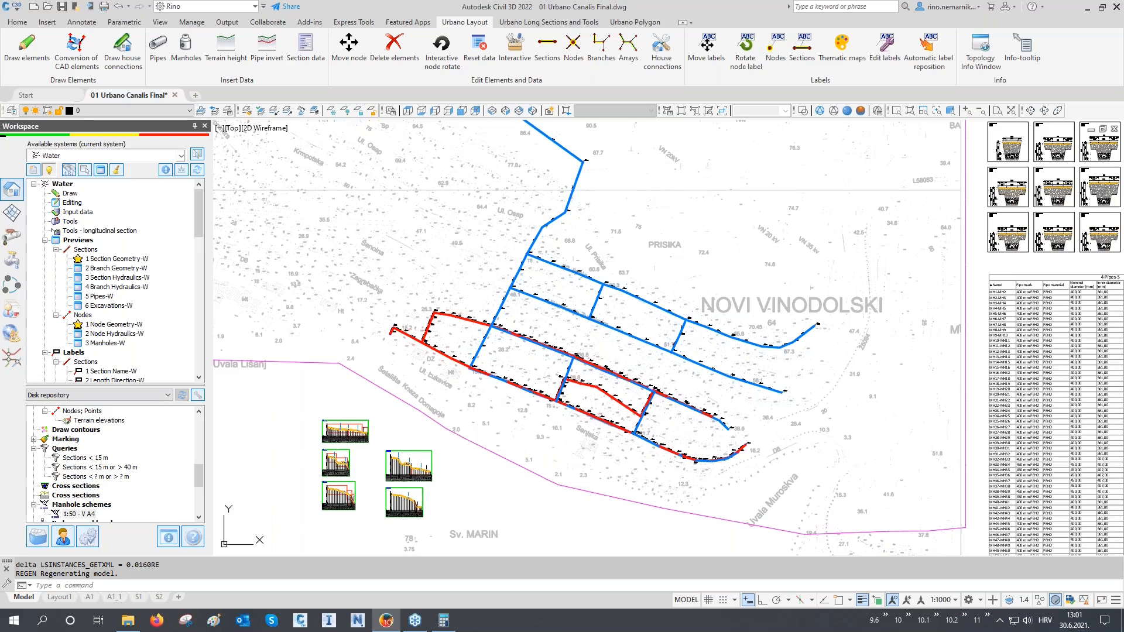
key(ctrl+s)
click(10, 358)
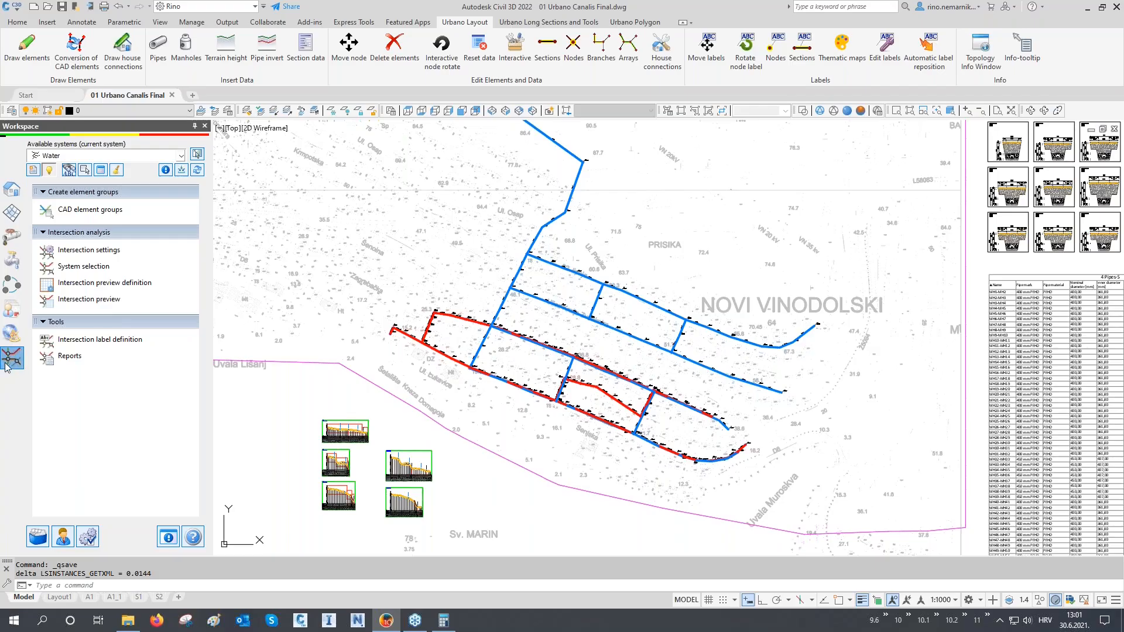
- List the 12 Sewage_Novi–Water pipe crossings and sort them by distance
click(76, 301)
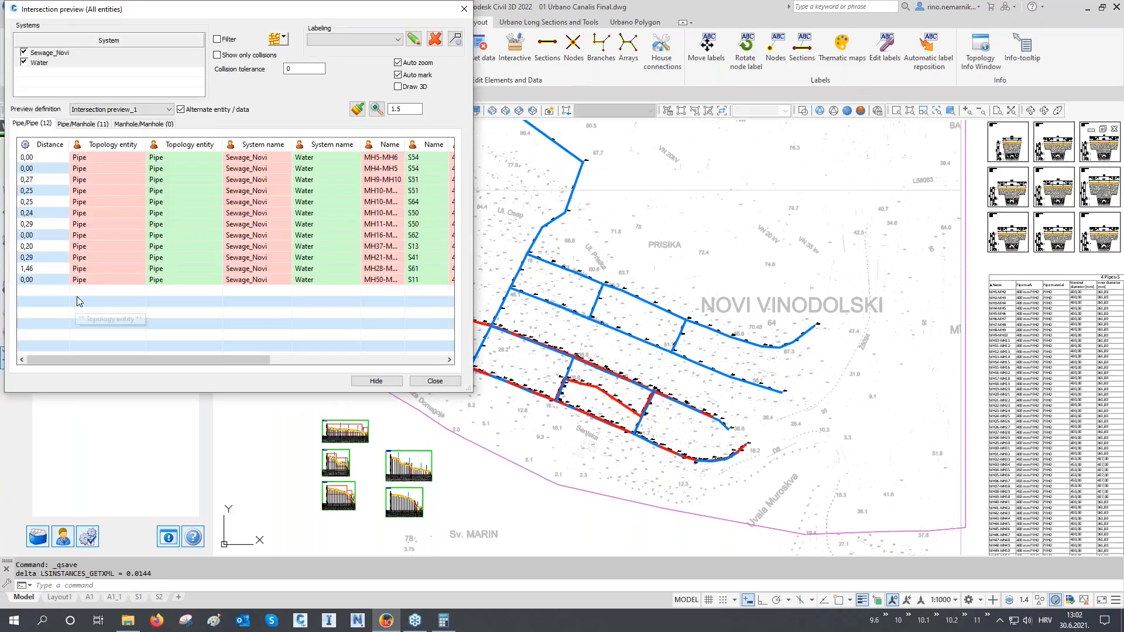
drag(101, 15, 99, 134)
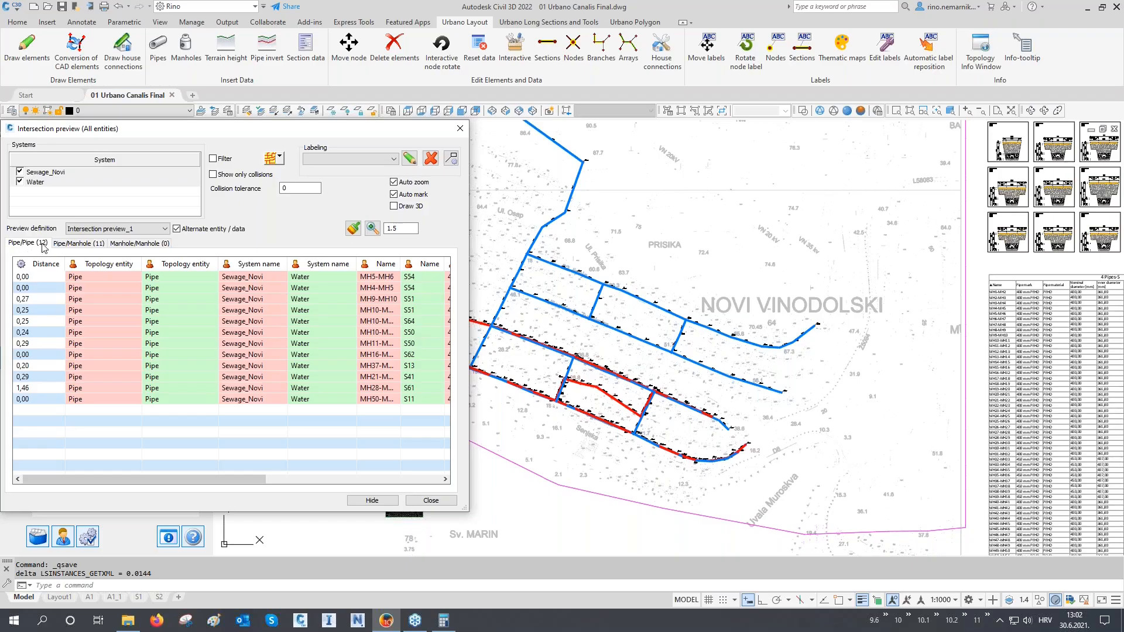
click(45, 265)
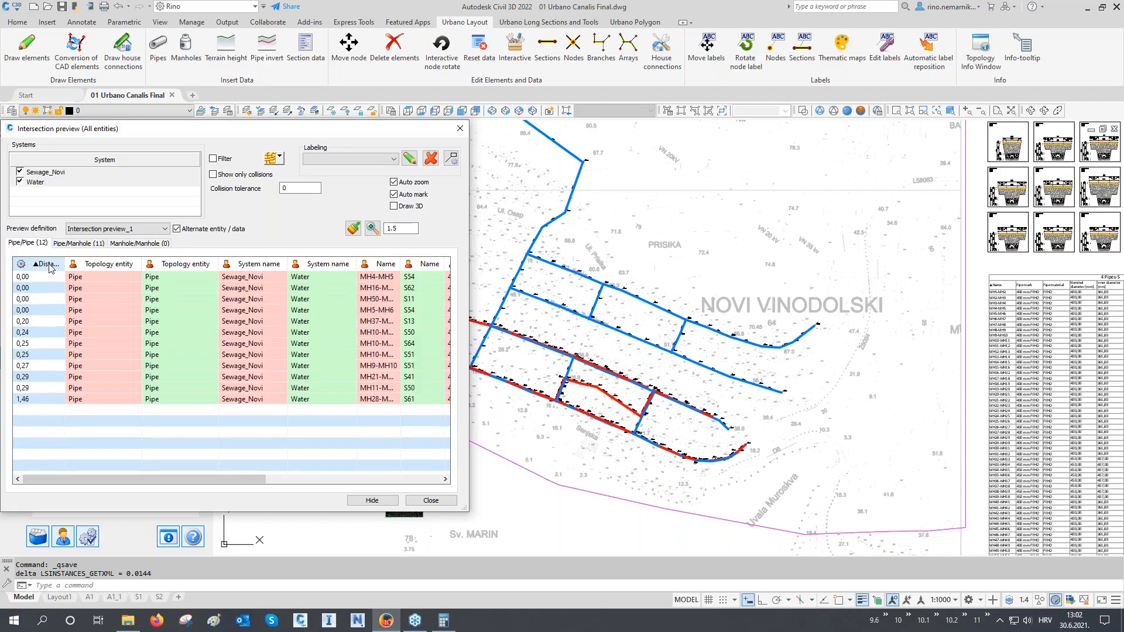
- Zoom in turn to the MH4-MH5/S54, S62, S11 and MH5-MH6/S54 crossings
click(38, 277)
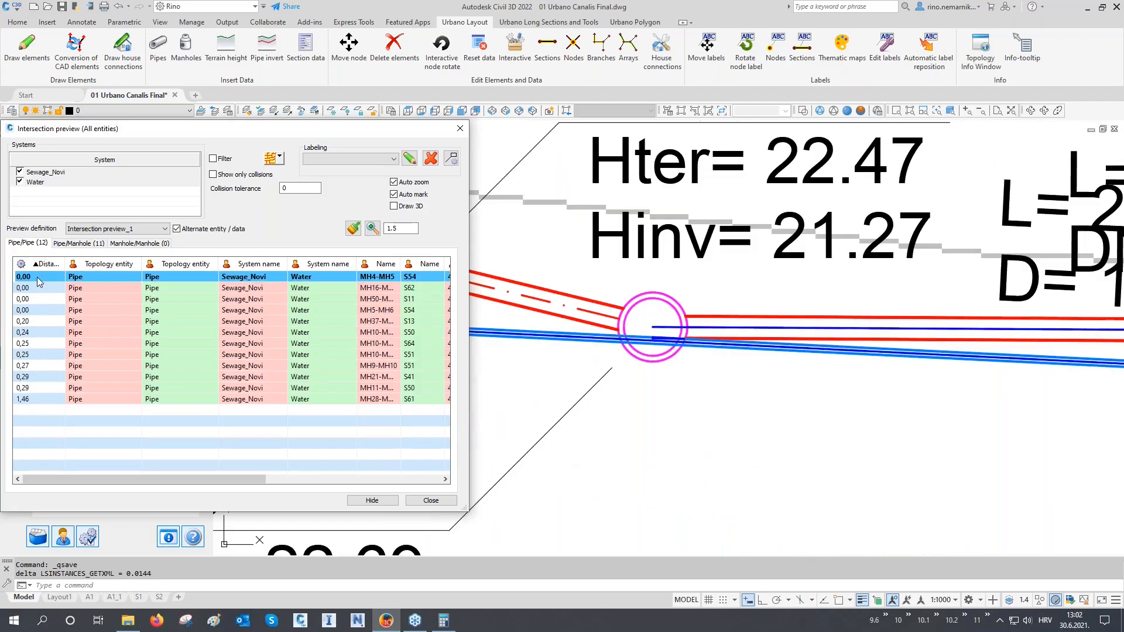
click(37, 288)
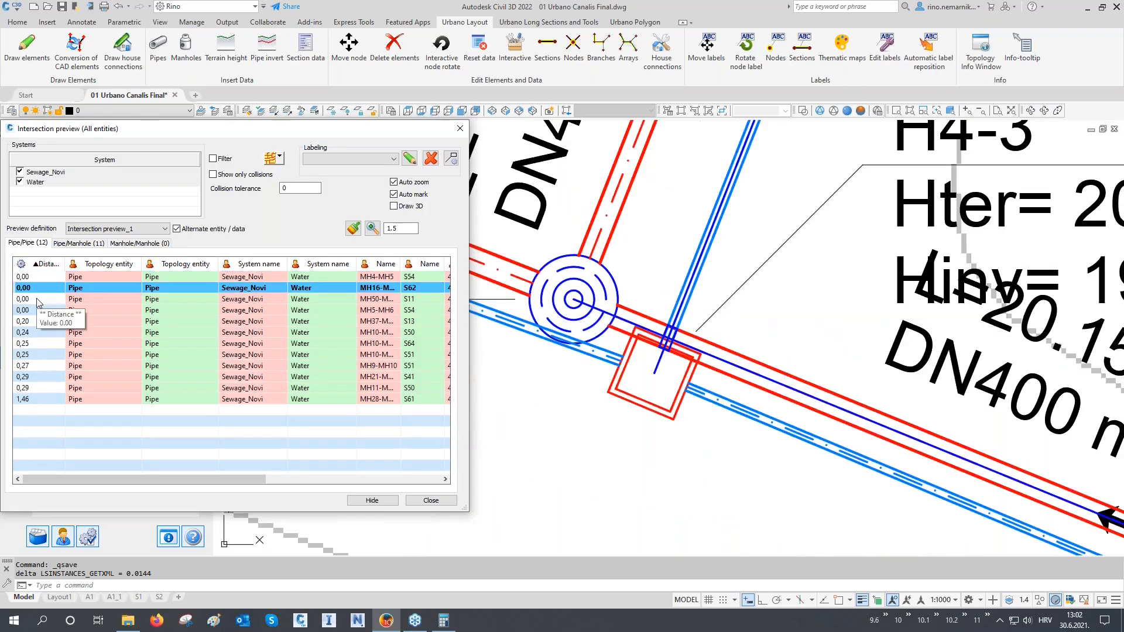
click(37, 300)
click(38, 311)
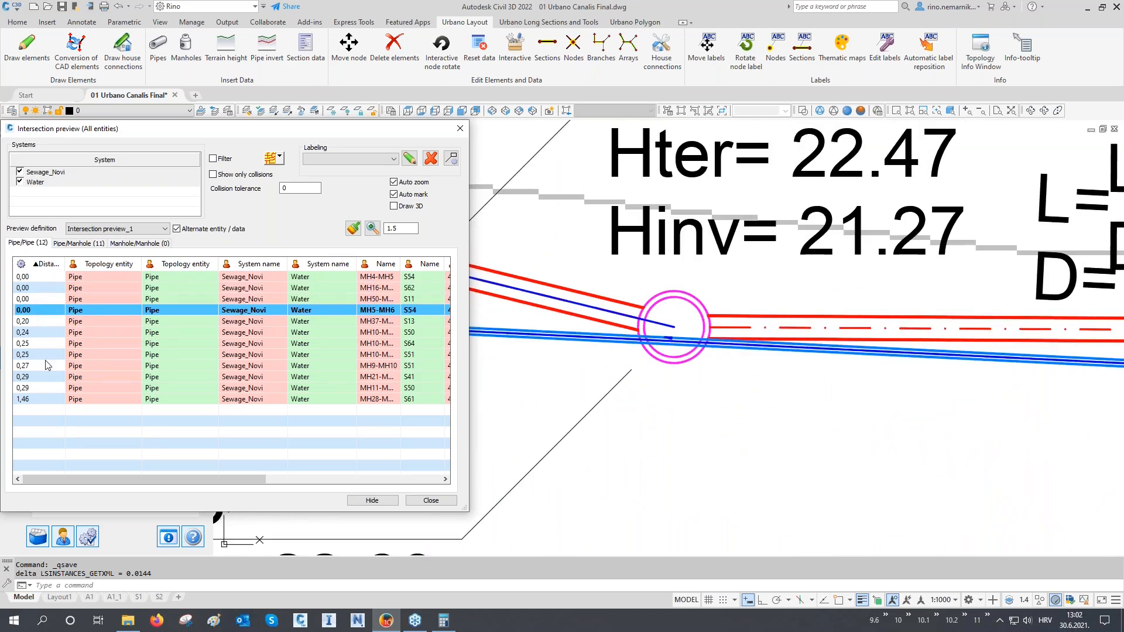
drag(97, 479, 313, 496)
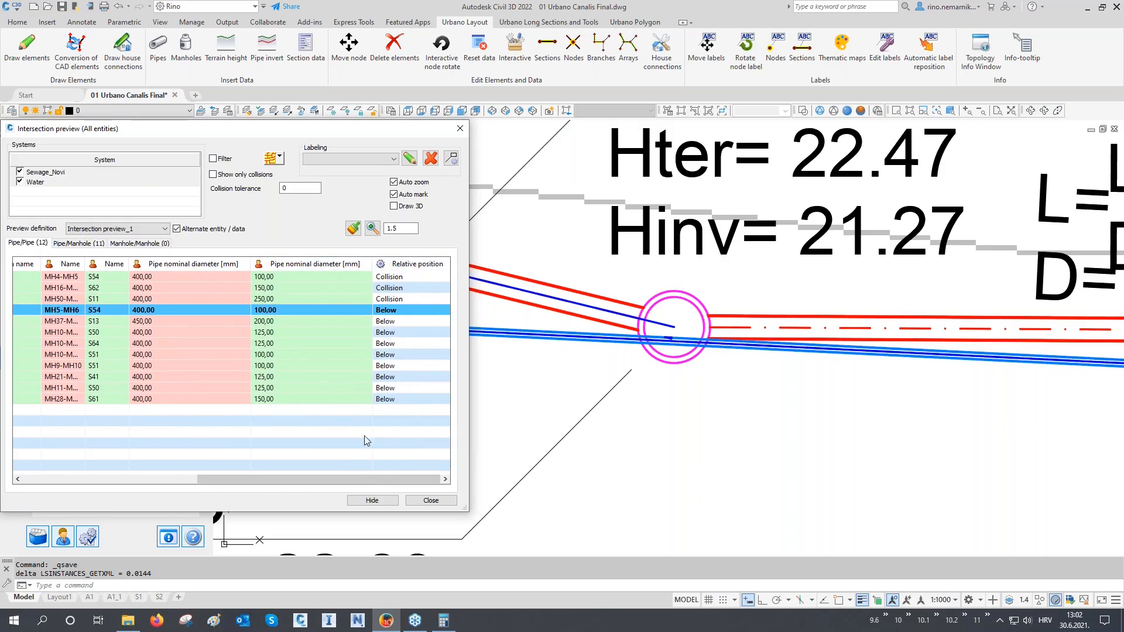
drag(362, 479, 138, 477)
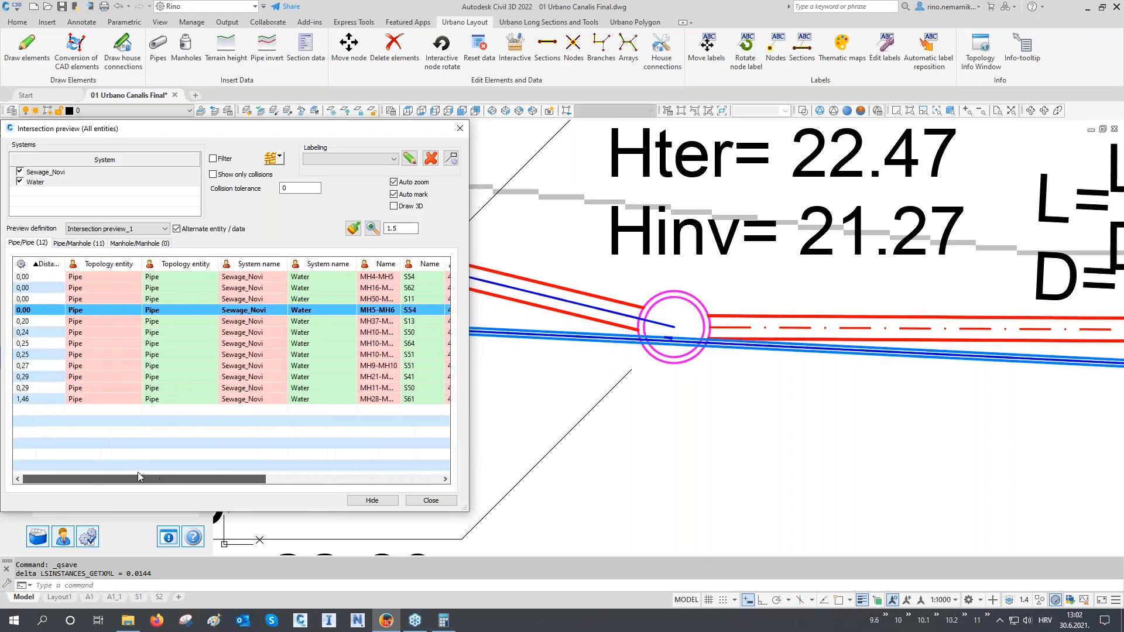
- Step through the pipe–manhole crossings at H4-3, MH35, MH11, MH10 and MH6, then confirm no manhole–manhole crossings
click(78, 244)
click(48, 264)
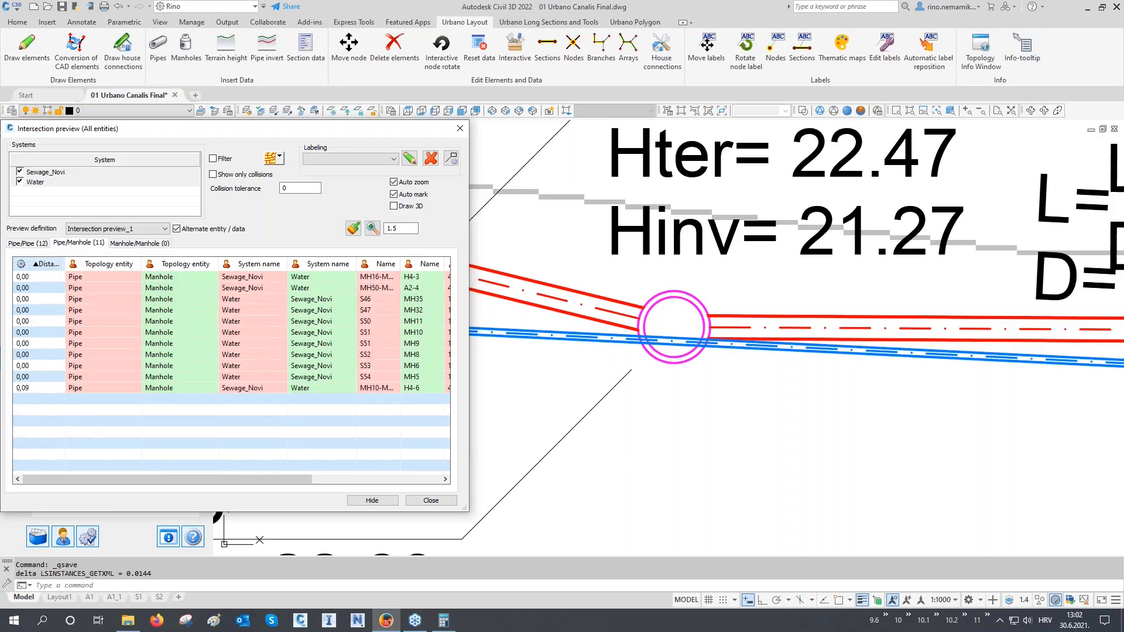
click(36, 276)
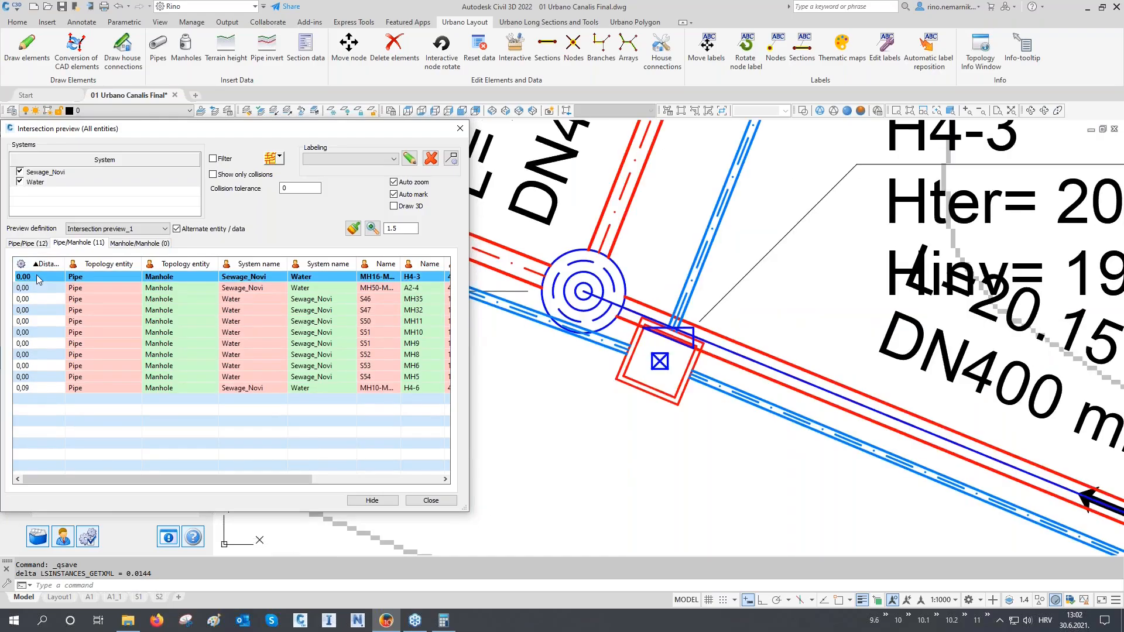
key(Down)
key(Down)
key(Down)
key(Down)
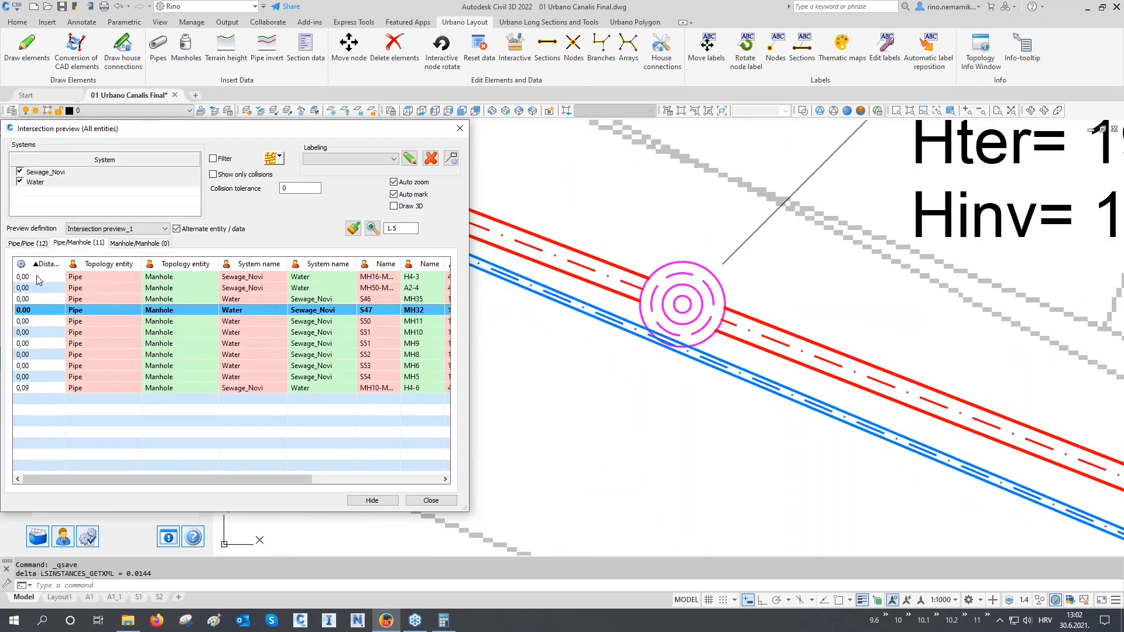
key(Down)
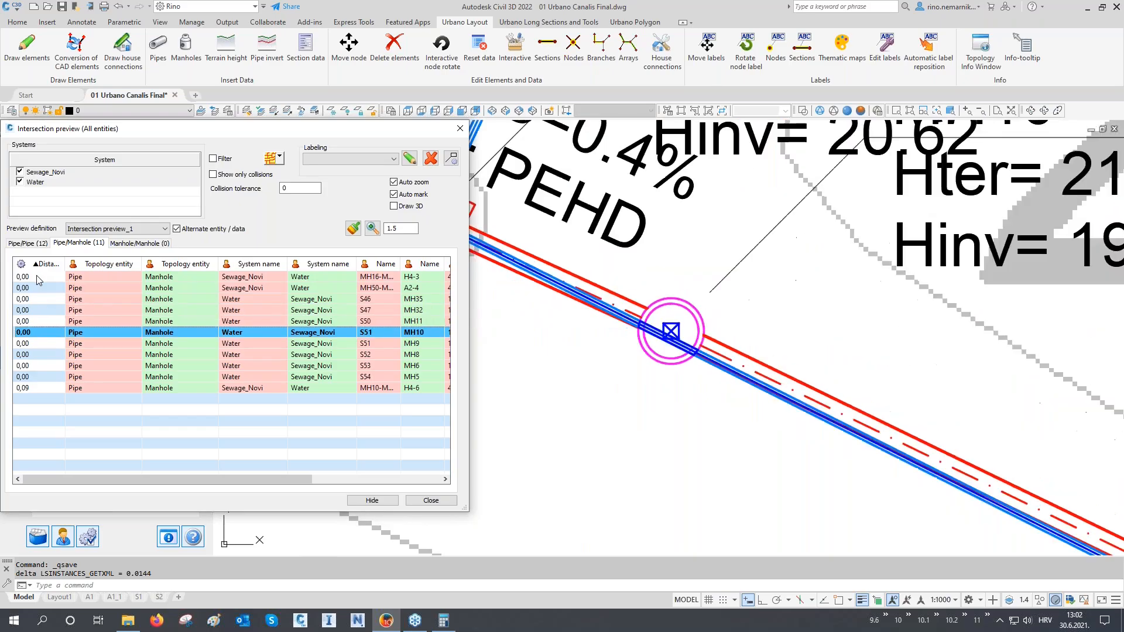
key(Down)
key(Down)
key(Down)
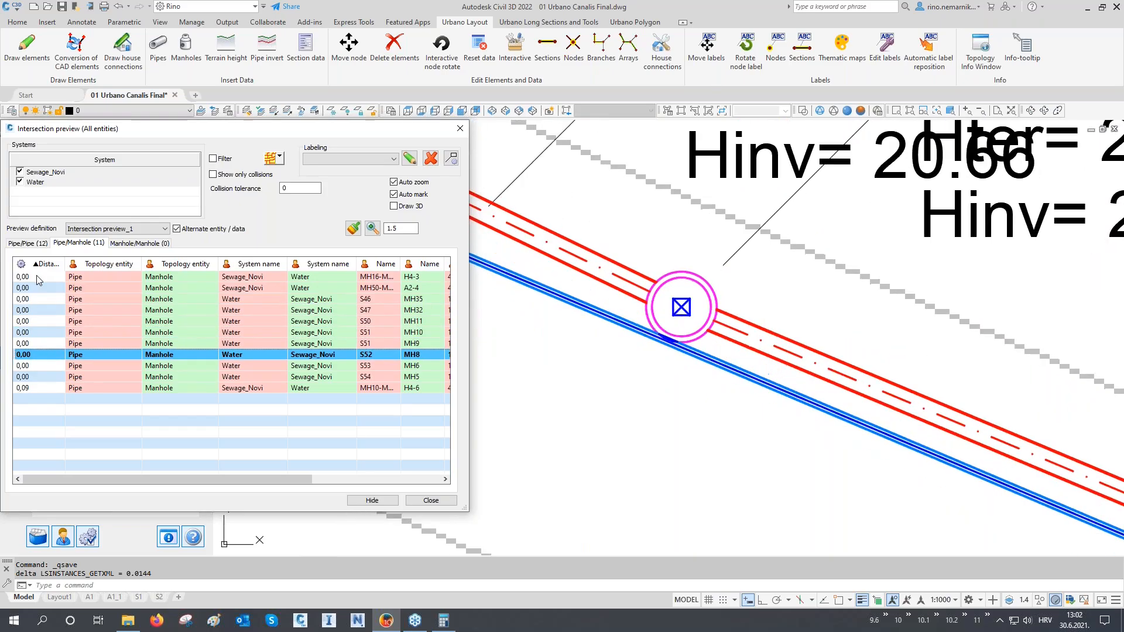
key(Down)
key(Down)
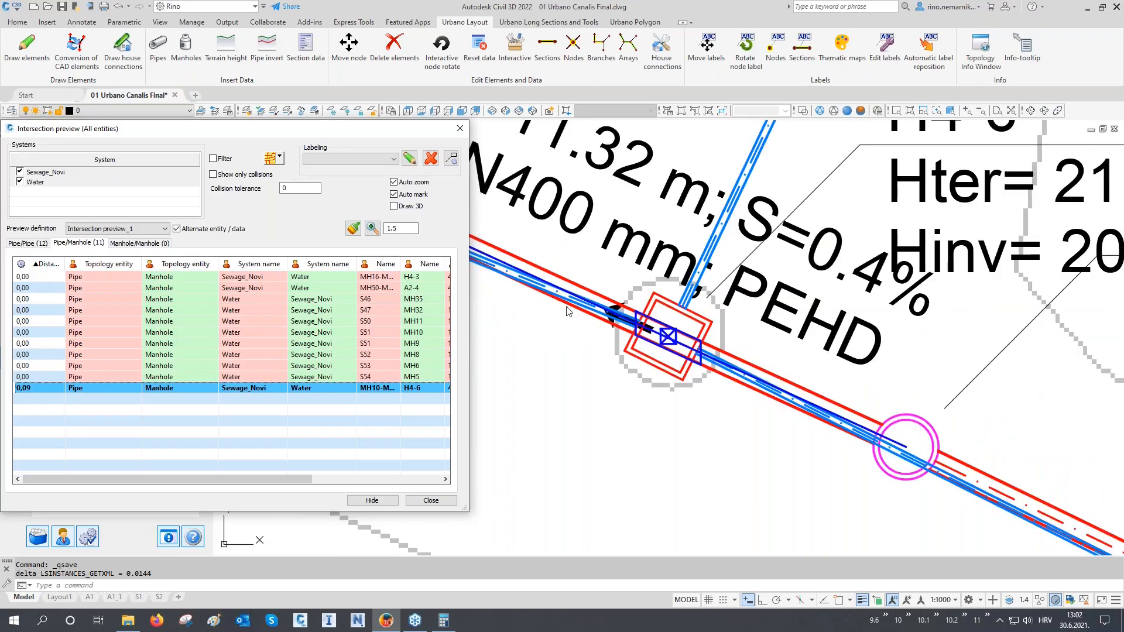
click(134, 244)
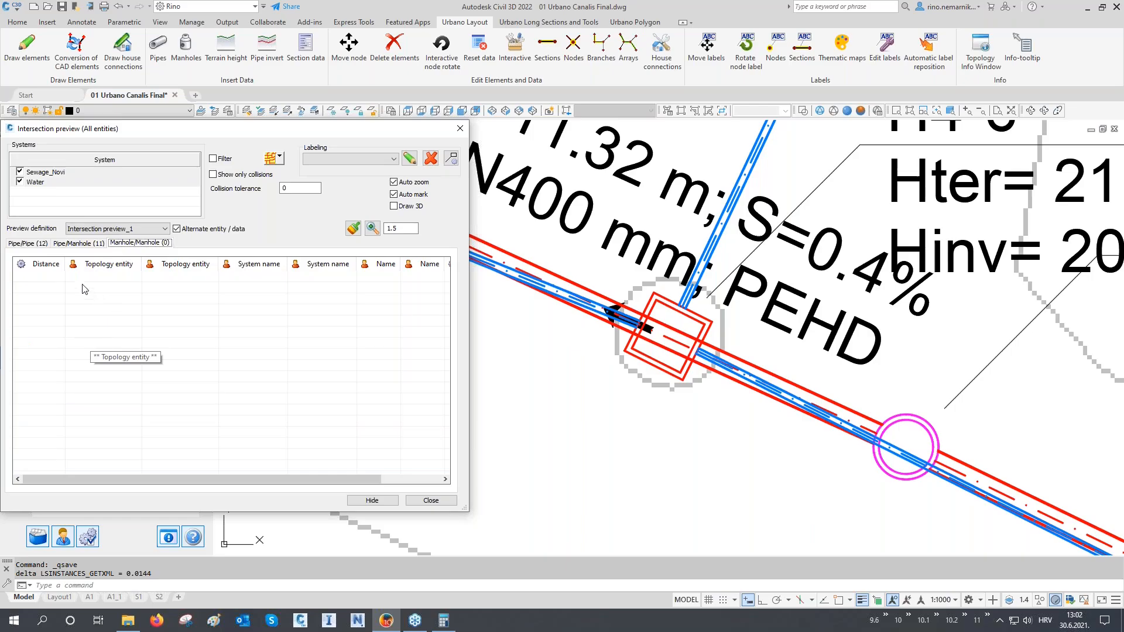
- Return to the 12 pipe–pipe crossings and show the MH4-MH5 / S54 collision at 0.00
click(46, 245)
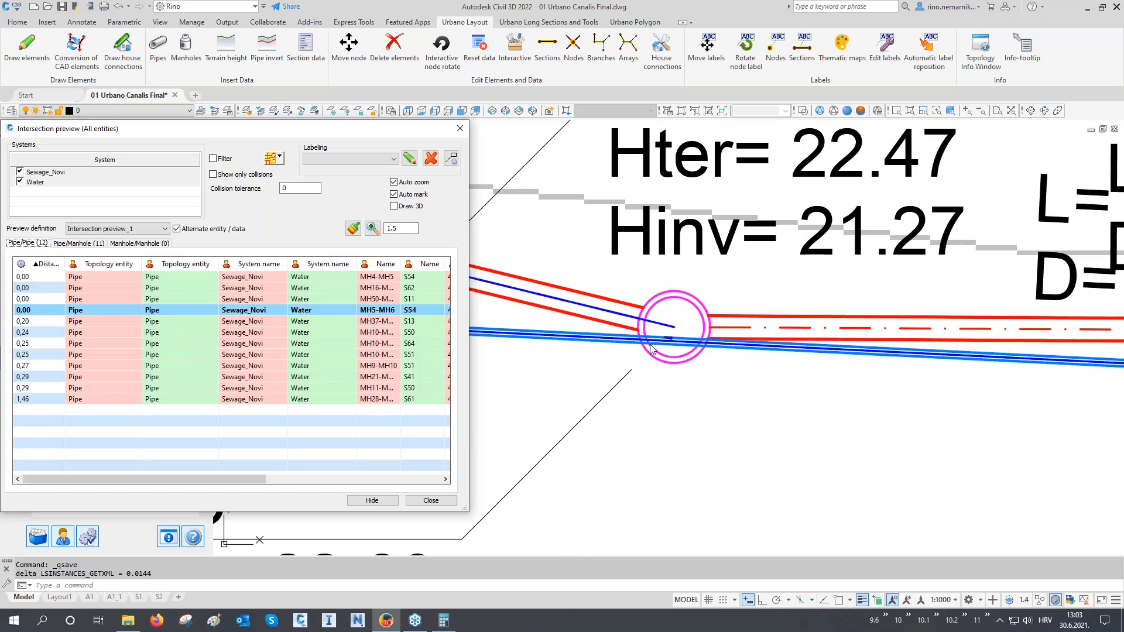
click(54, 278)
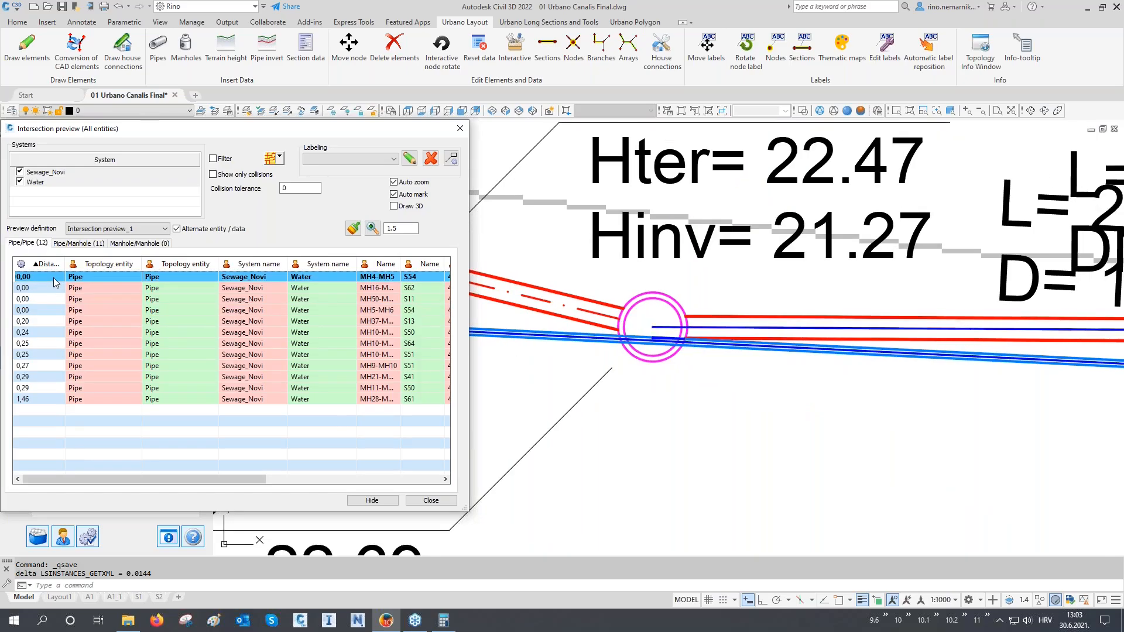
drag(74, 137, 76, 183)
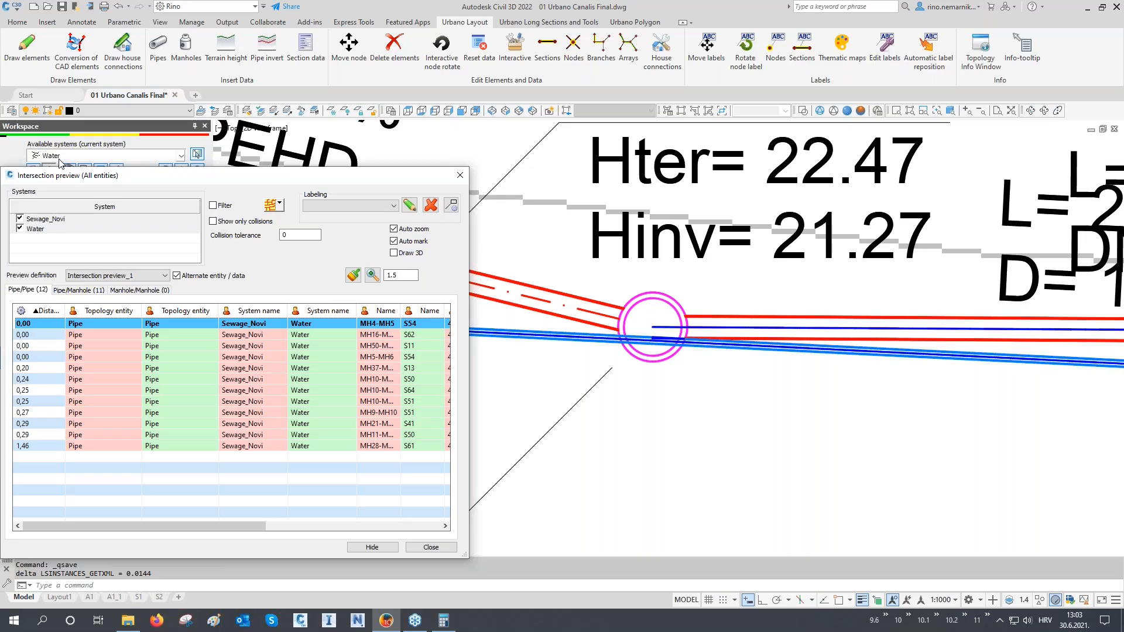
click(135, 158)
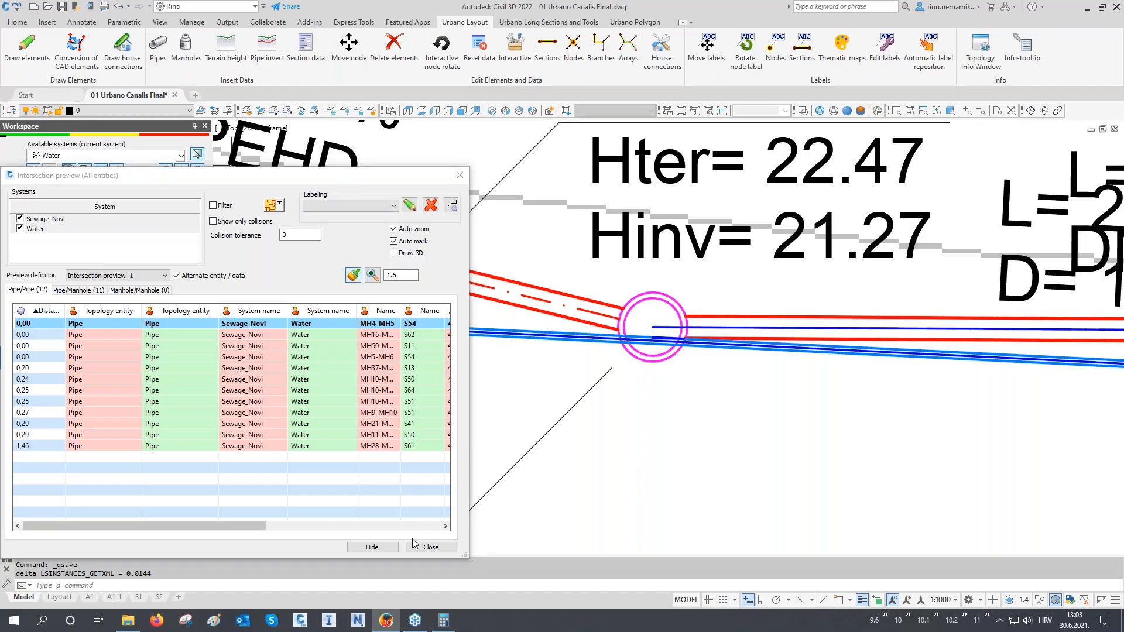
- Close the intersection preview and keep Water as the current system
click(430, 548)
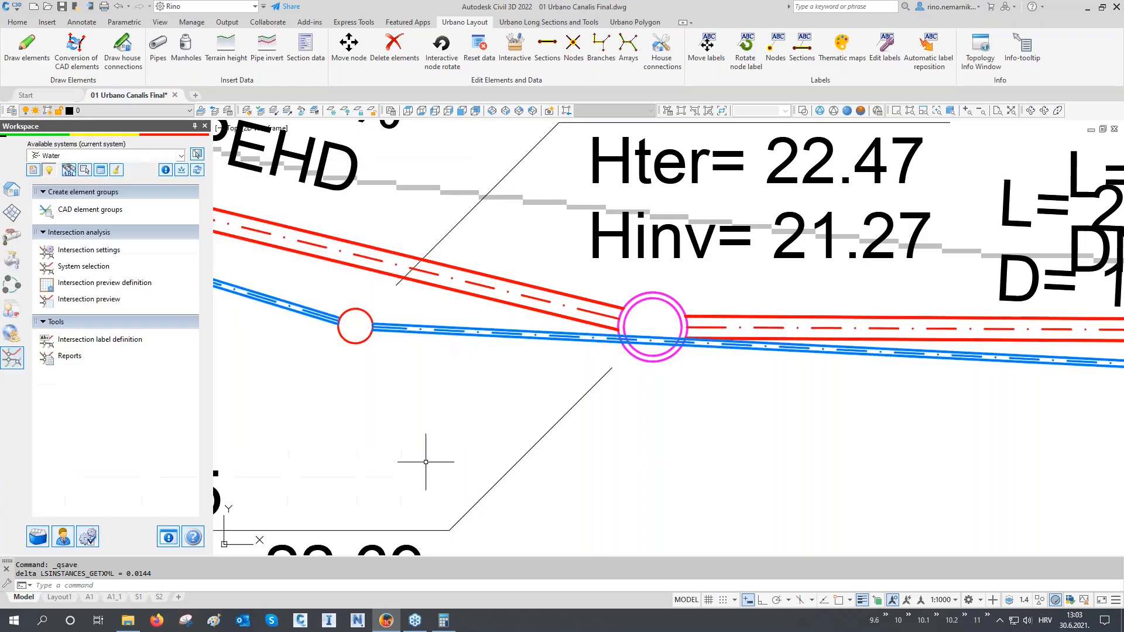
click(98, 157)
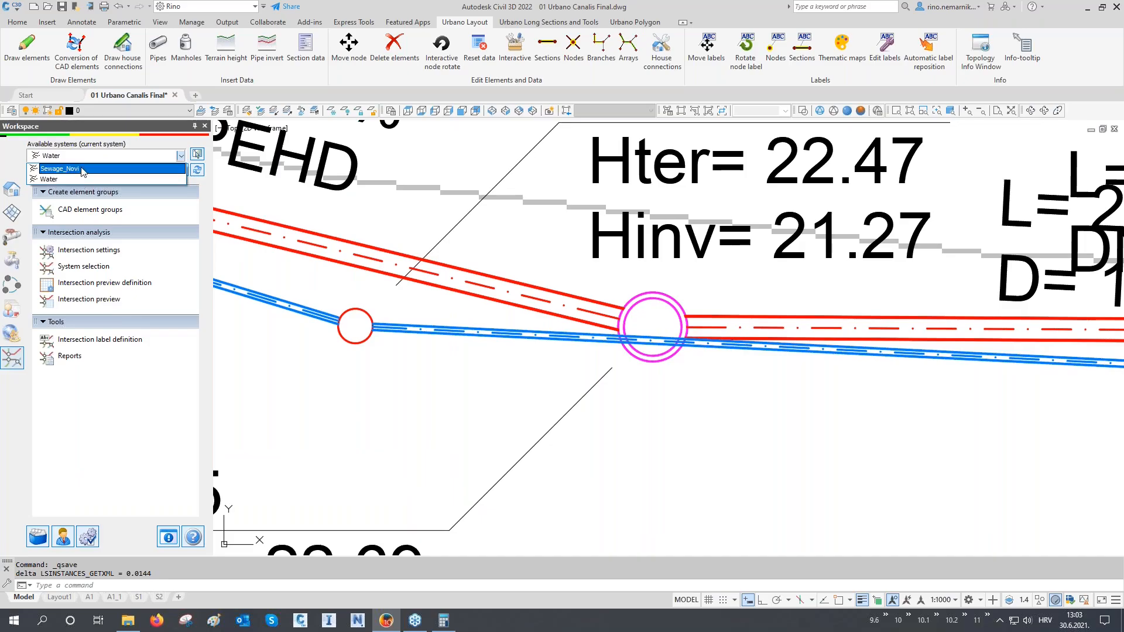
click(79, 179)
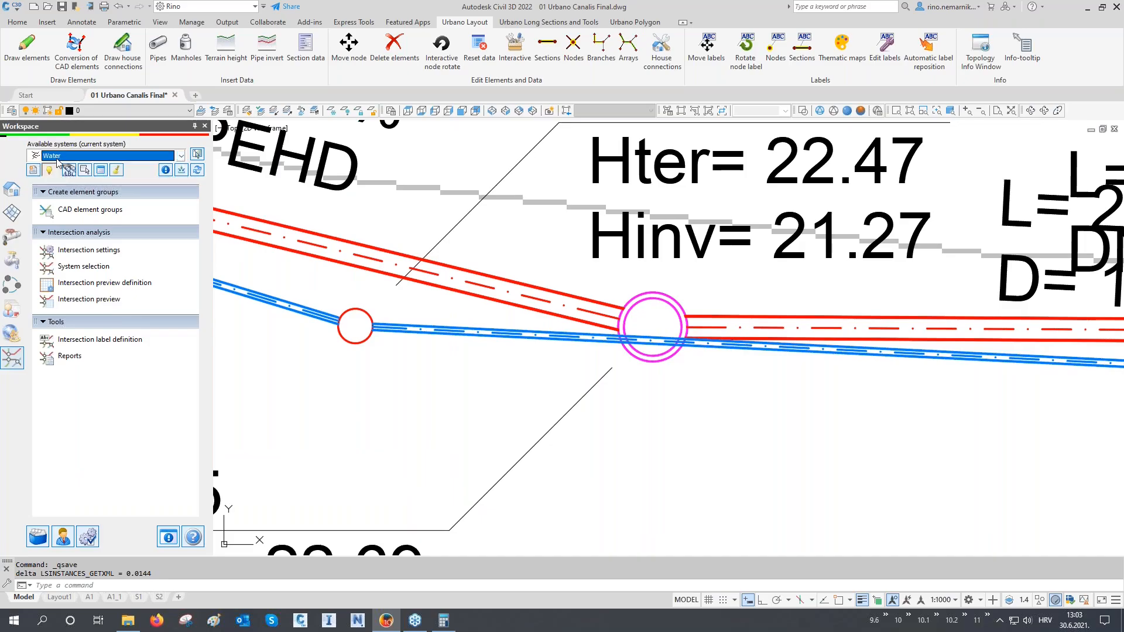
click(754, 390)
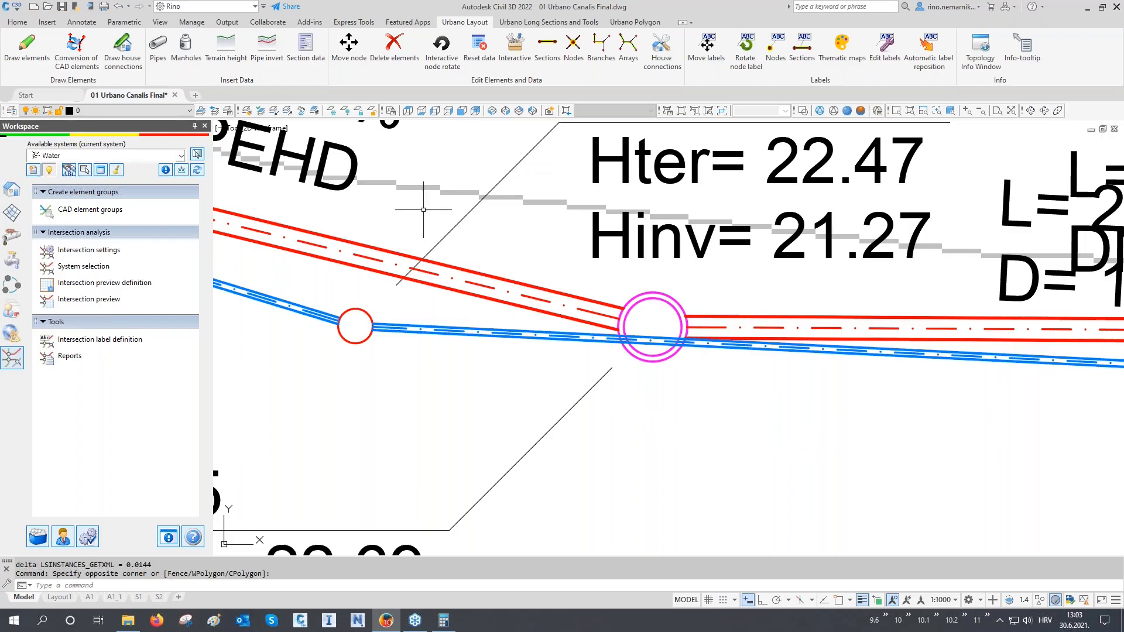
- Move water nodes H4-9 and H4-8 clear of the sewer pipe
click(340, 50)
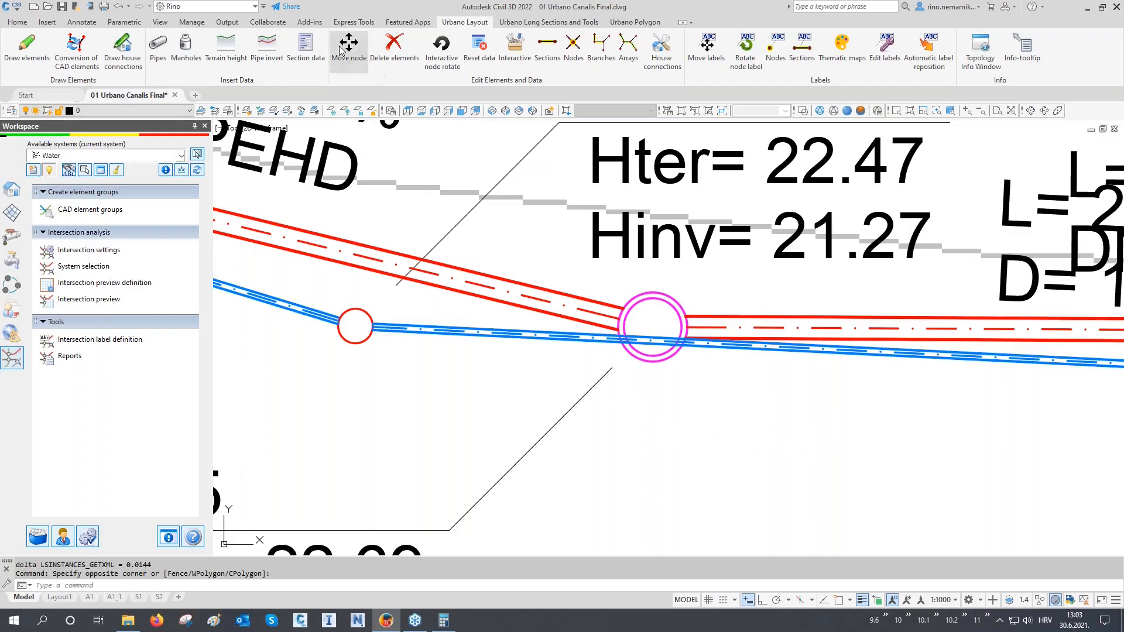
click(356, 326)
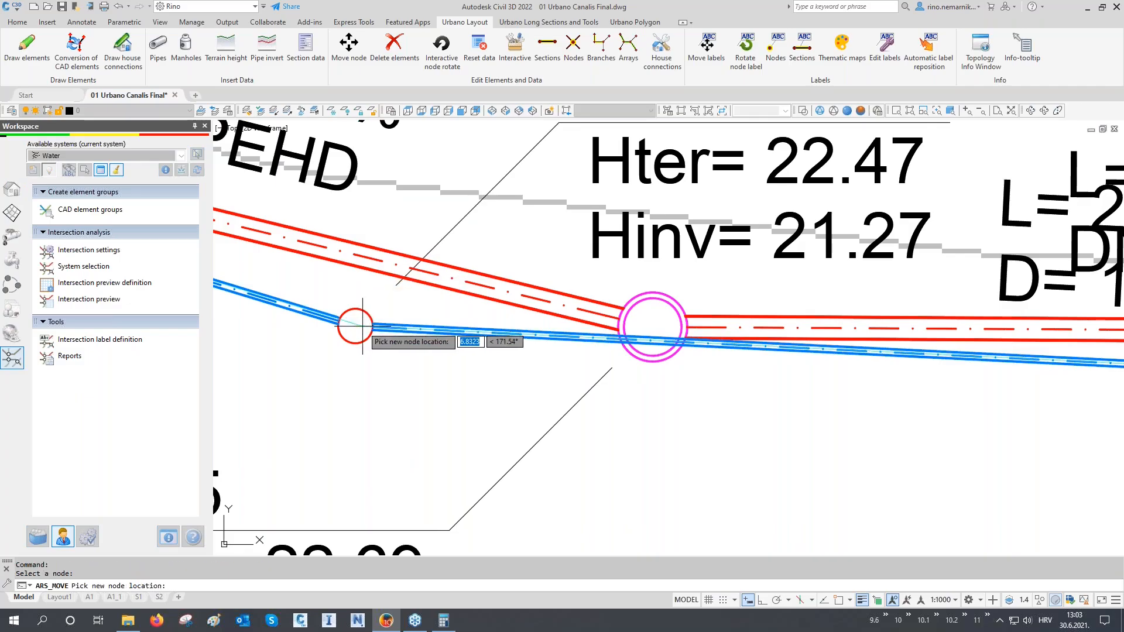
scroll(628, 385, down, 3)
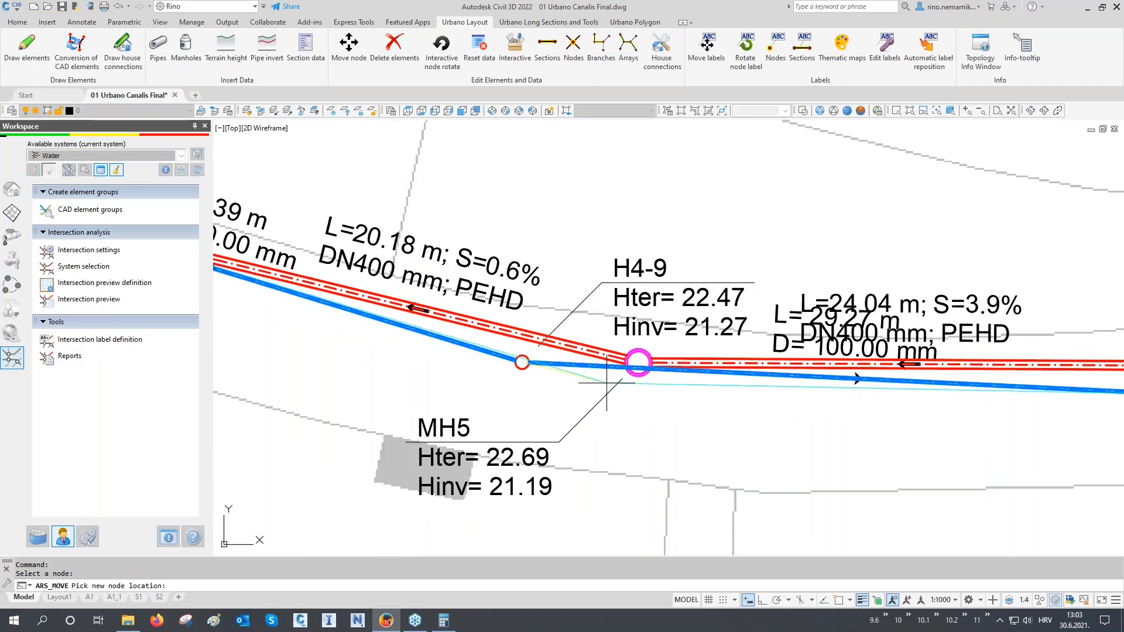
click(606, 382)
middle_drag(529, 356, 925, 418)
middle_drag(786, 416, 913, 445)
click(412, 262)
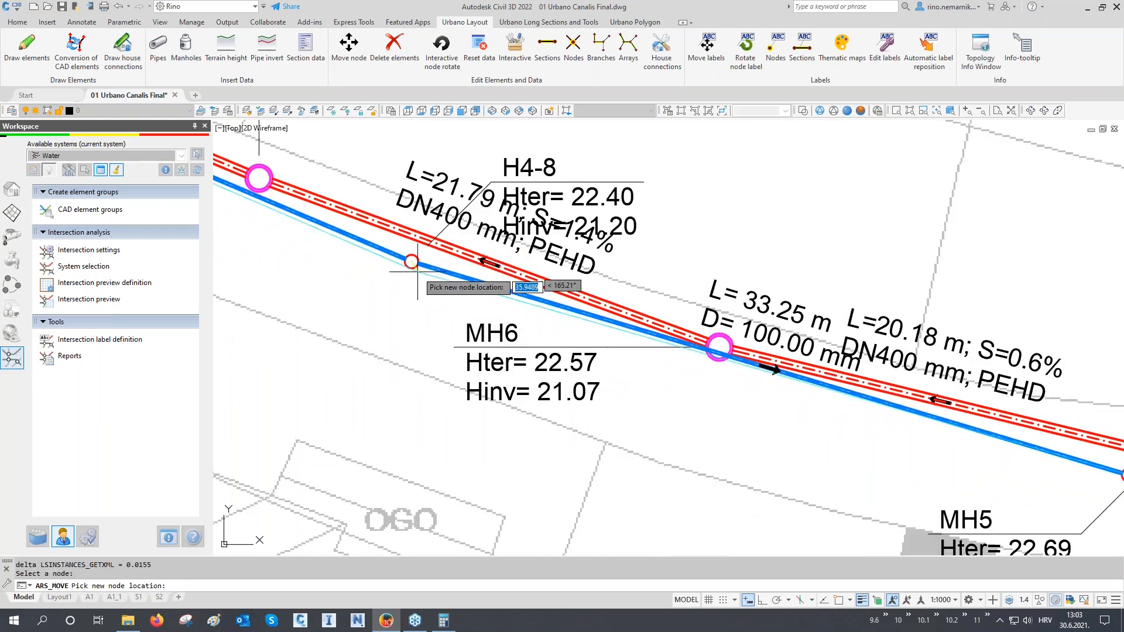
click(660, 359)
- Move water node H4-7 beside the sewer pipe near MH8
scroll(660, 360, down, 2)
middle_drag(442, 316, 901, 461)
middle_drag(574, 371, 602, 387)
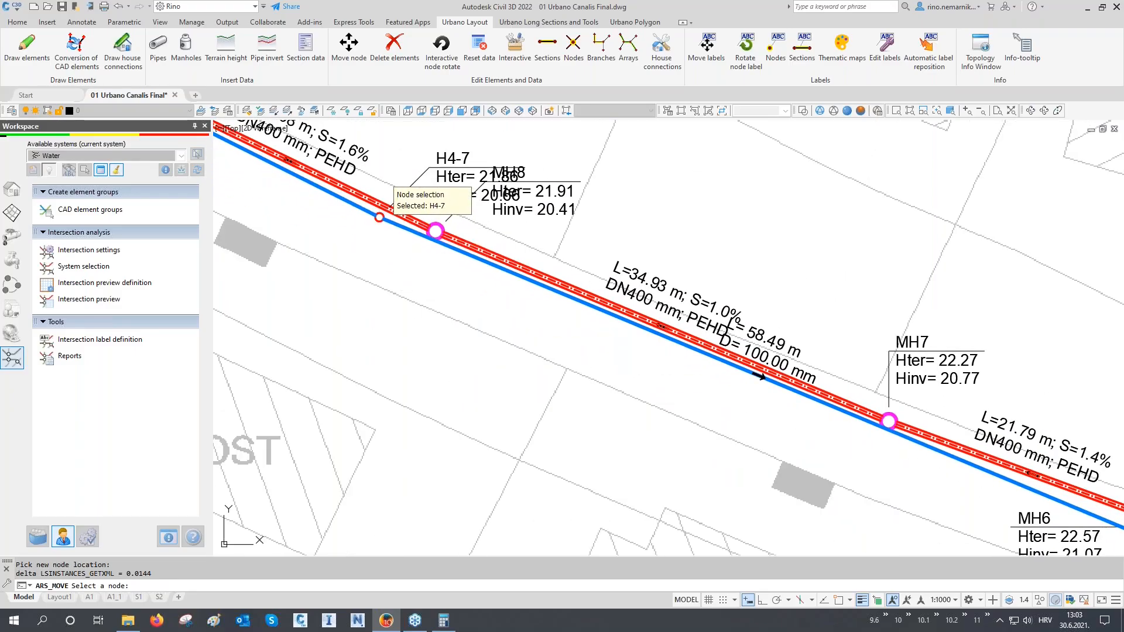
click(378, 235)
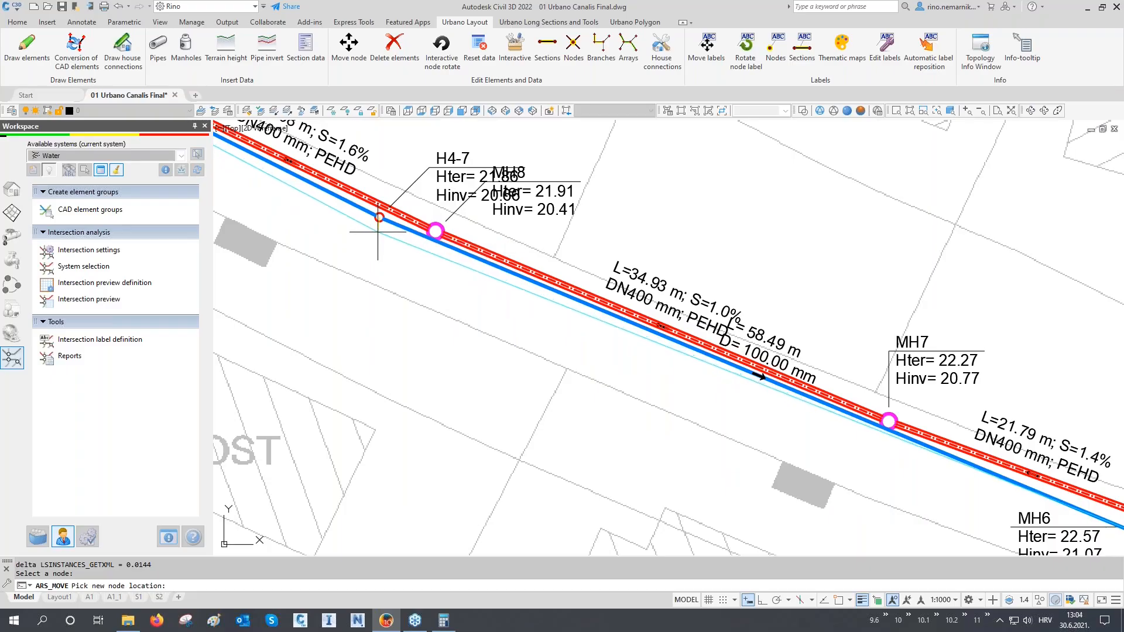
click(378, 233)
click(377, 232)
- Move water node H4-6 down-left off the sewer pipe
middle_drag(378, 235, 865, 451)
middle_drag(399, 295, 808, 437)
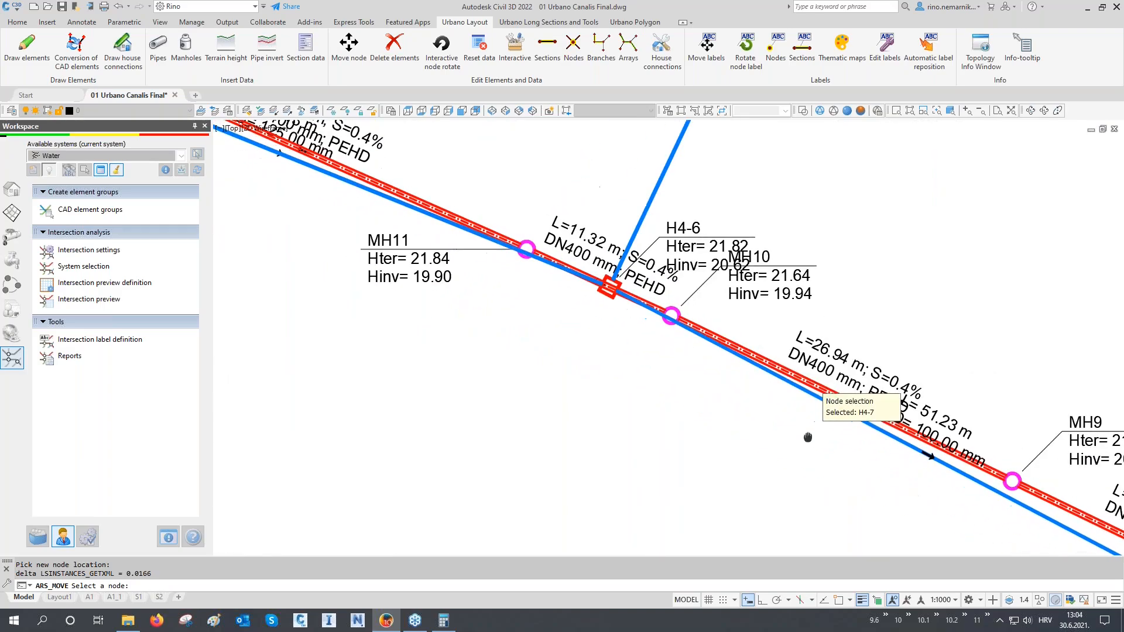
scroll(596, 329, up, 2)
middle_drag(596, 329, 615, 388)
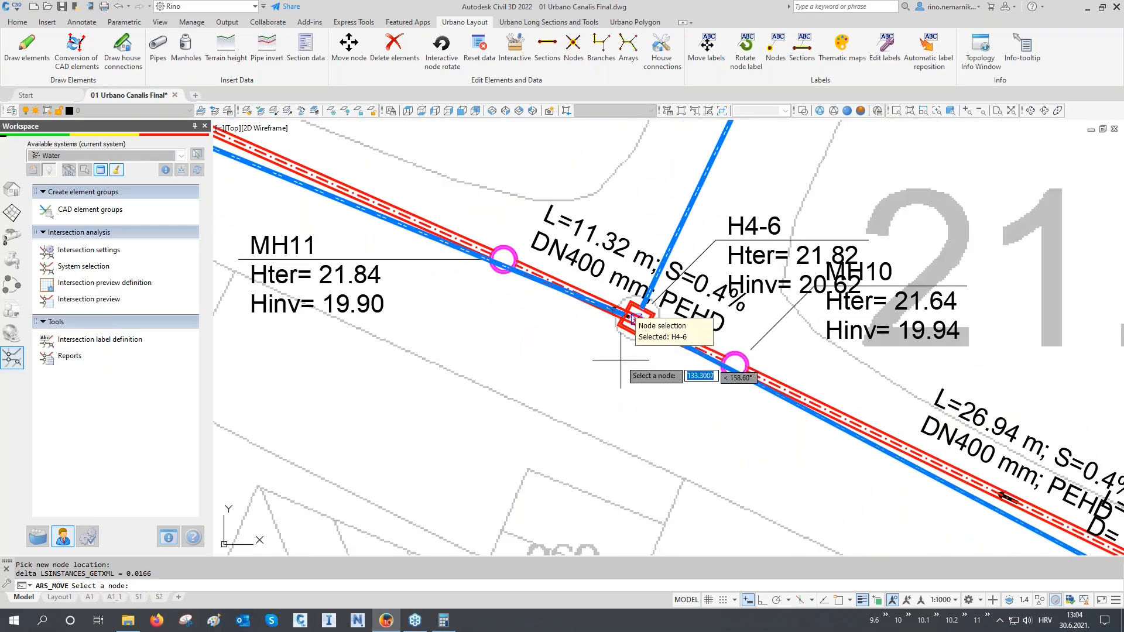
scroll(633, 322, up, 2)
click(637, 317)
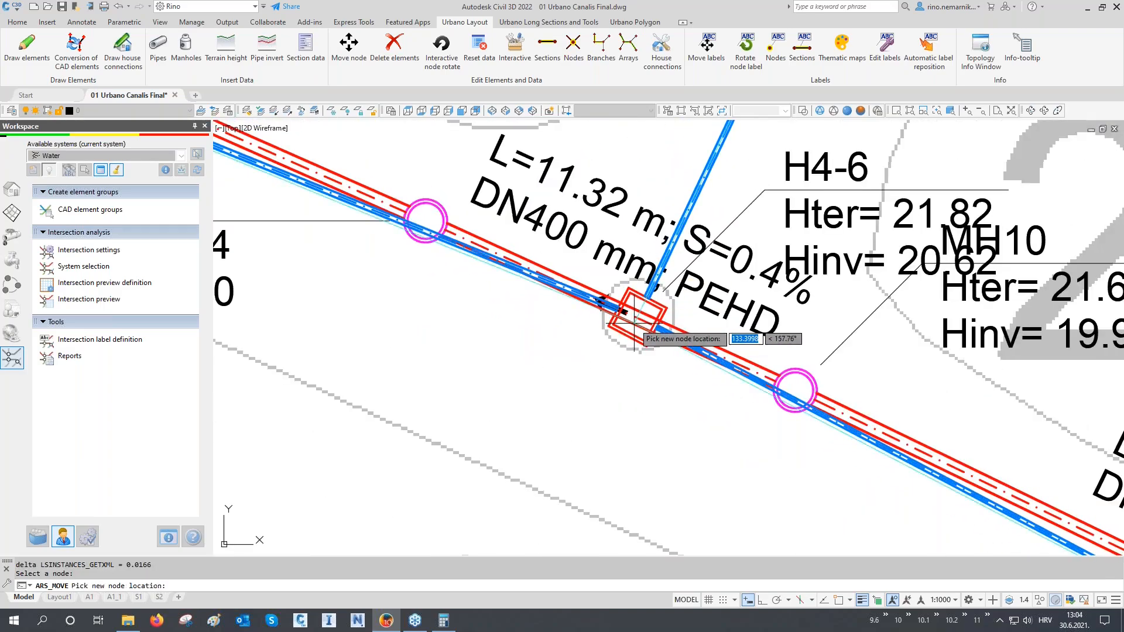
click(611, 373)
- Move water node H4-3 beside the sewer pipe and end the node relocation
scroll(591, 360, down, 5)
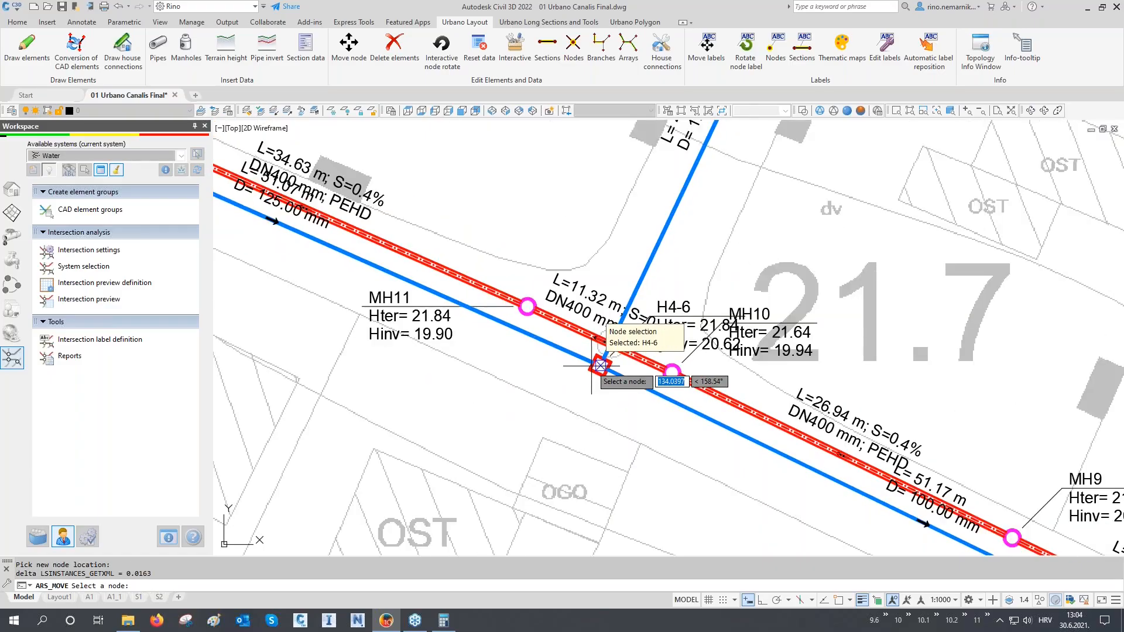
scroll(582, 363, down, 2)
middle_drag(414, 312, 758, 444)
scroll(450, 276, up, 4)
scroll(451, 279, up, 5)
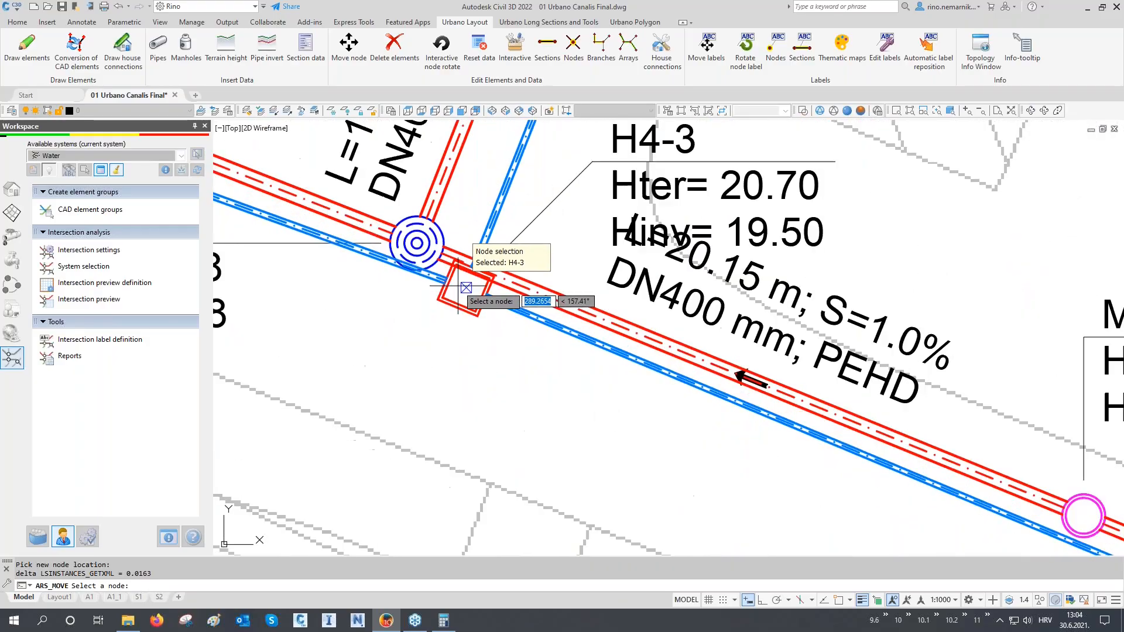
click(454, 281)
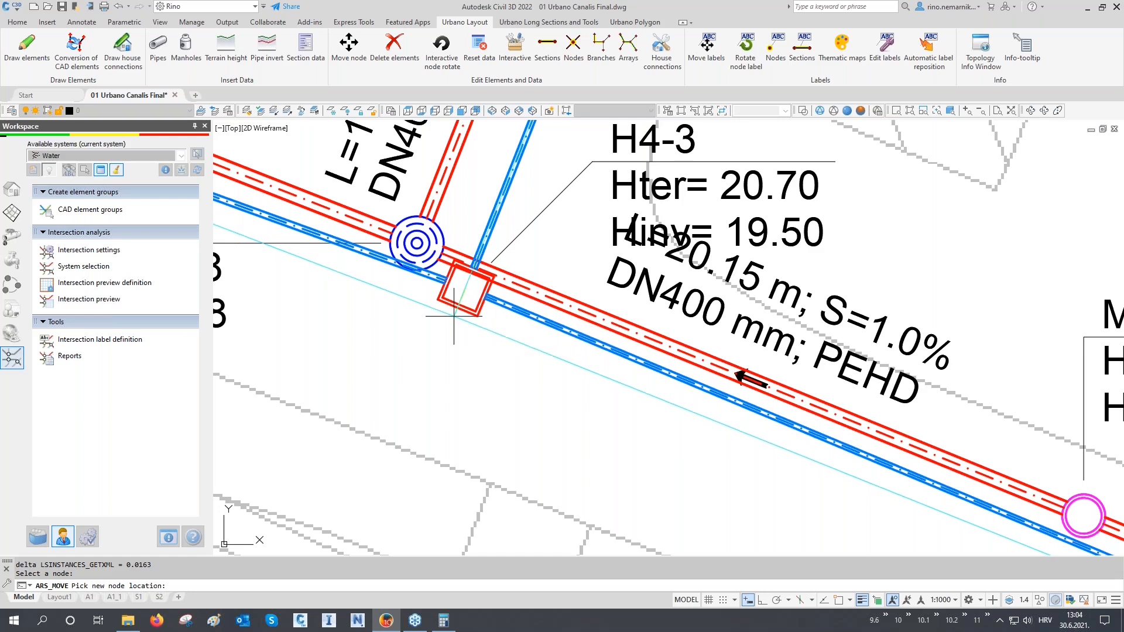
click(453, 316)
click(454, 316)
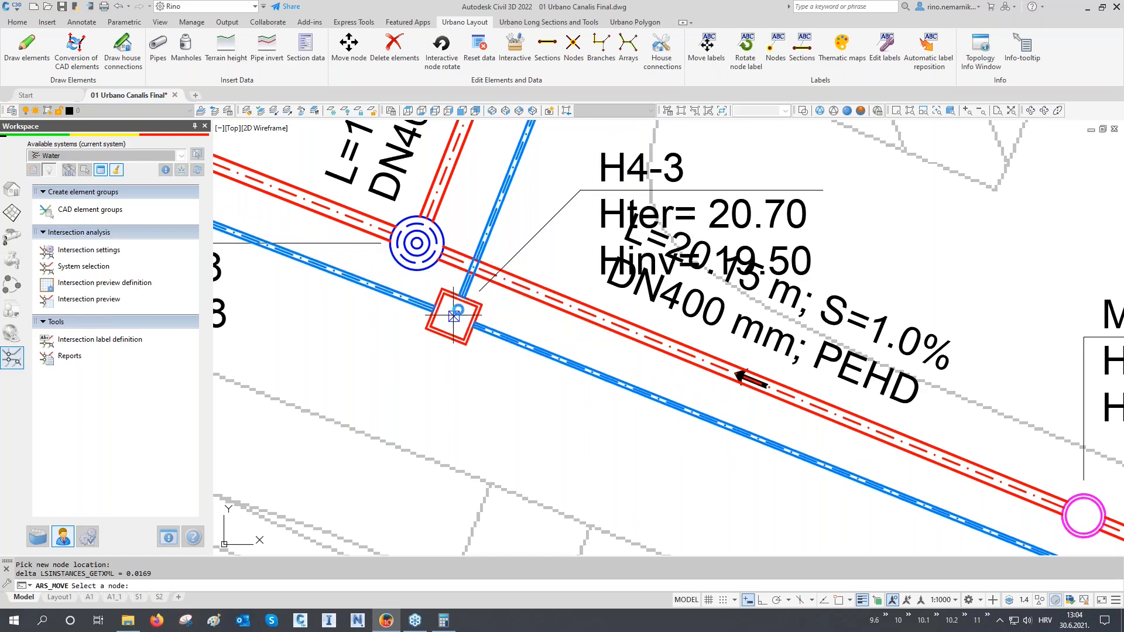
key(Return)
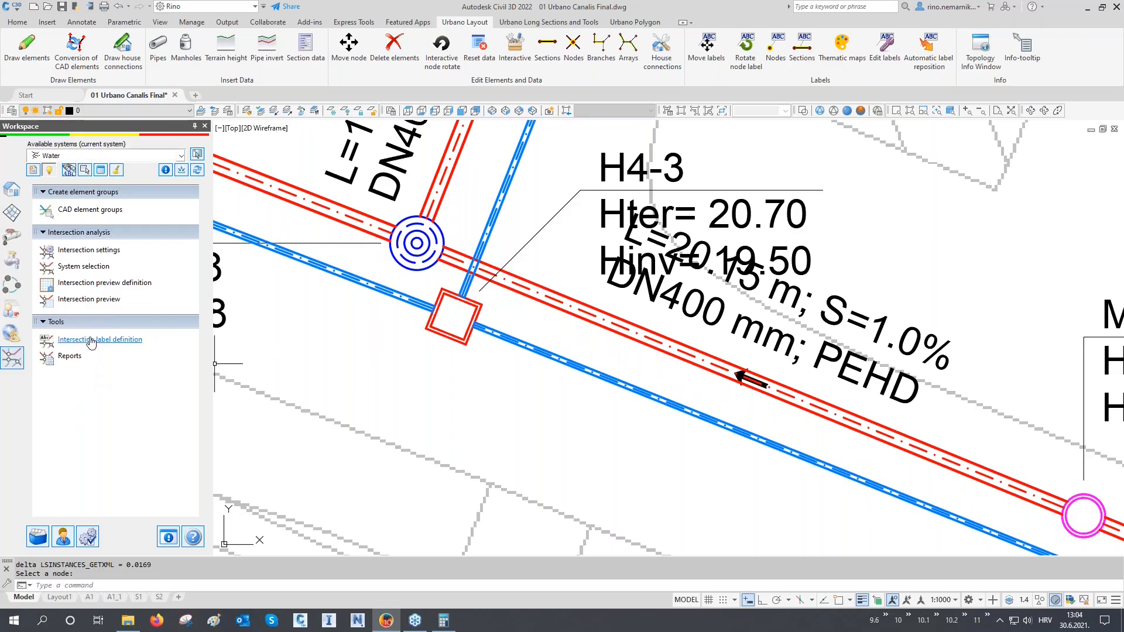
- Sort the sewer–water pipe intersections by distance and go to the 0,00 MH50 crossing
click(90, 300)
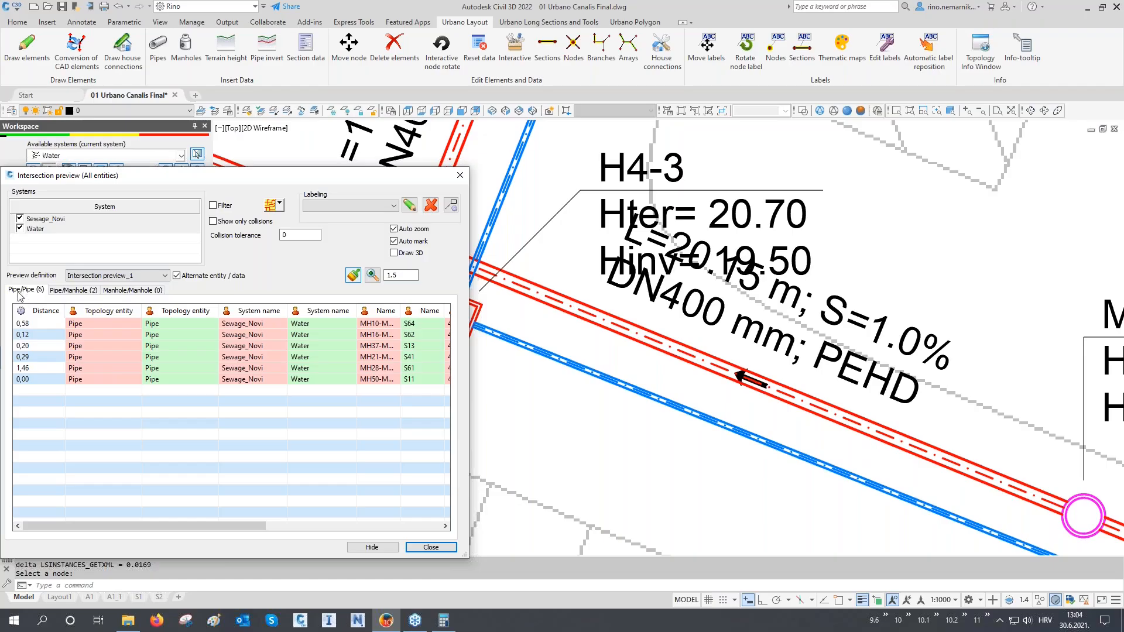
click(29, 310)
click(33, 326)
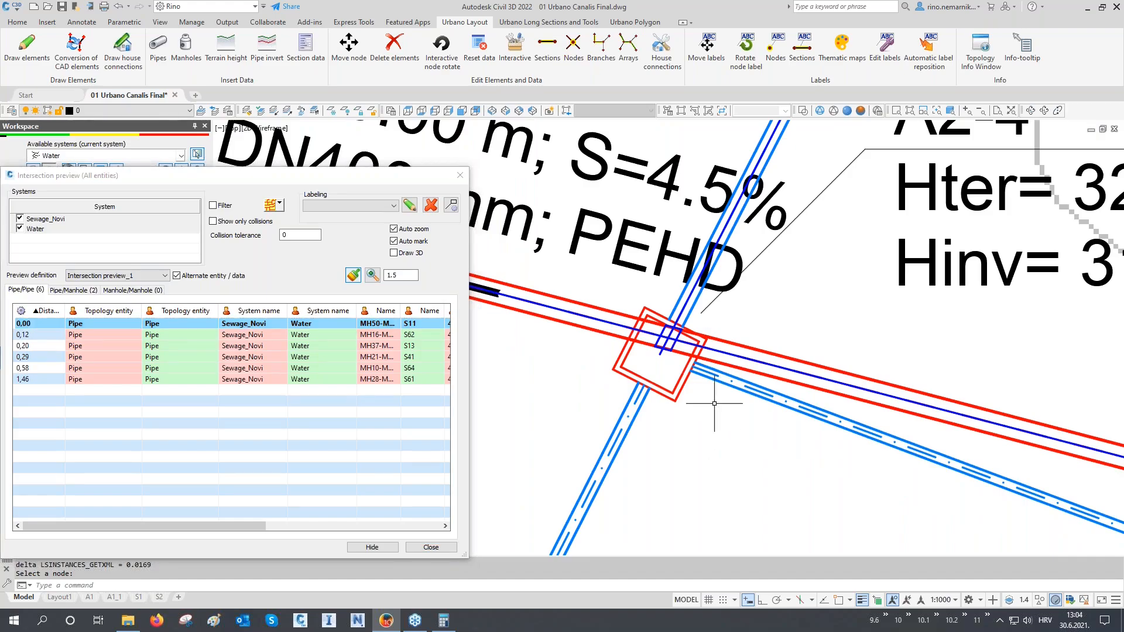
scroll(710, 342, down, 4)
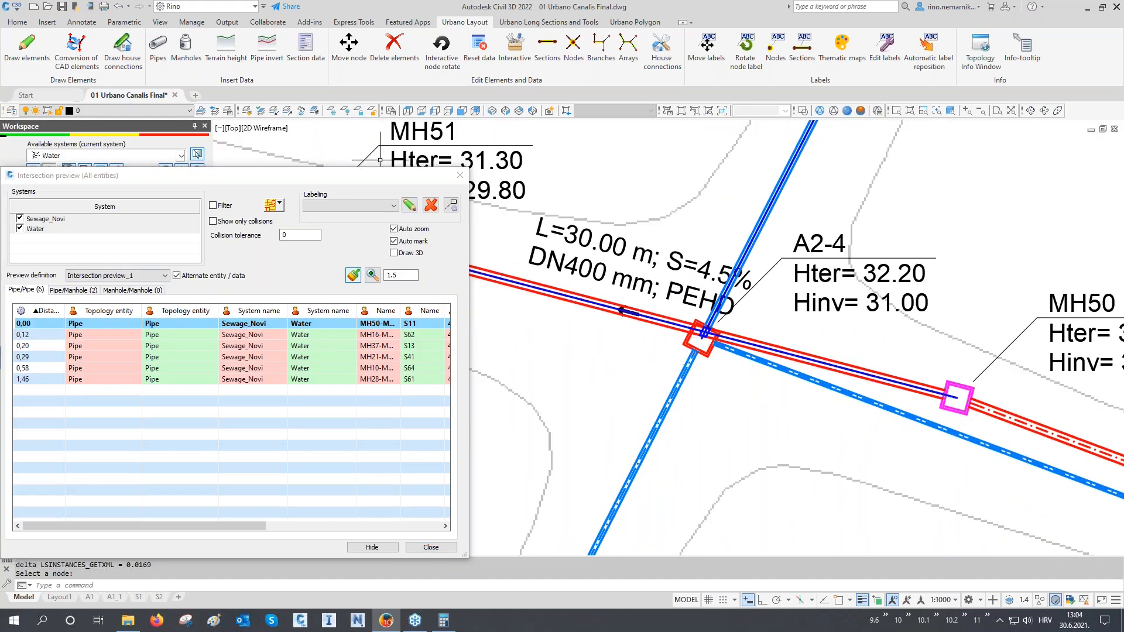
- Move node A2-4 off the water pipe crossing so its Hter reads 31.90
click(349, 46)
click(703, 336)
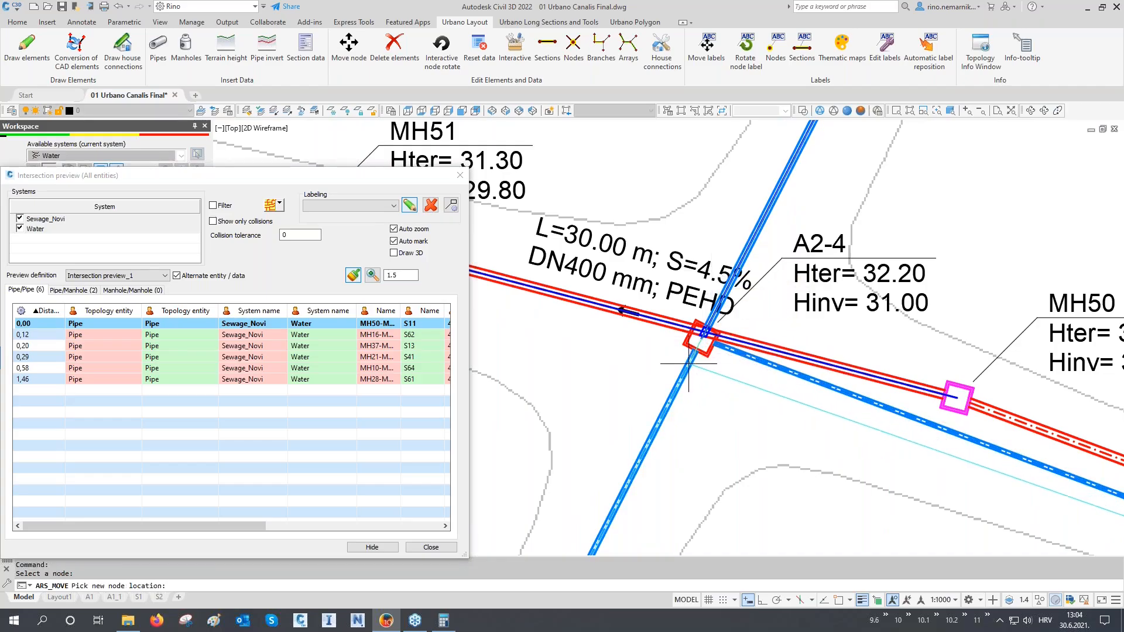
click(689, 364)
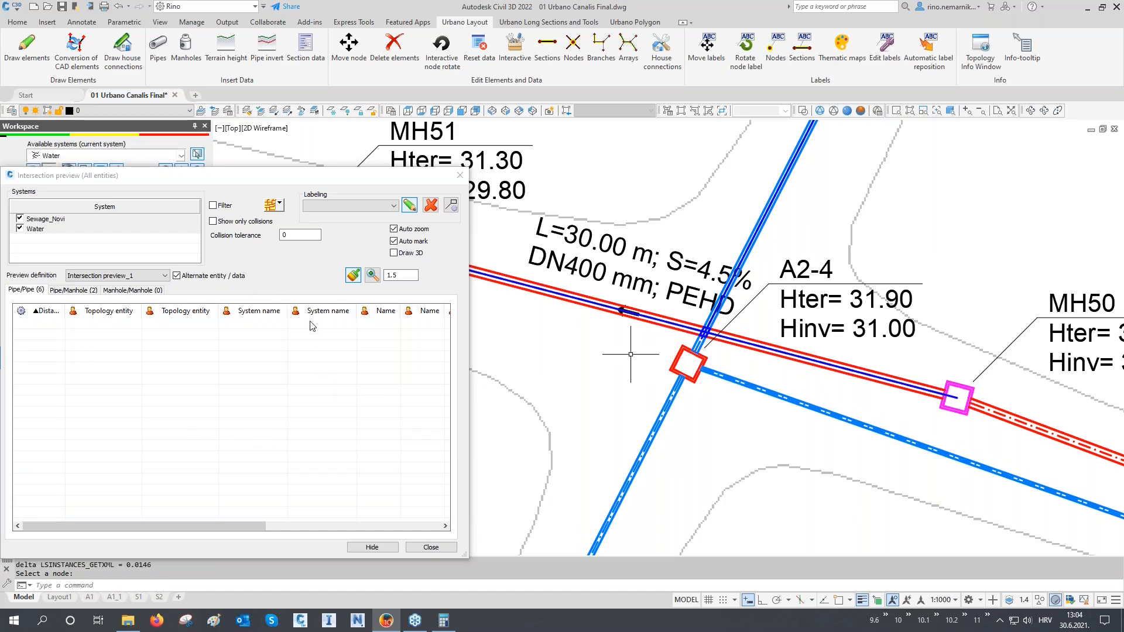
- Filter the intersection list to pipe crossings, sort by distance, and step through the closest ones
click(271, 206)
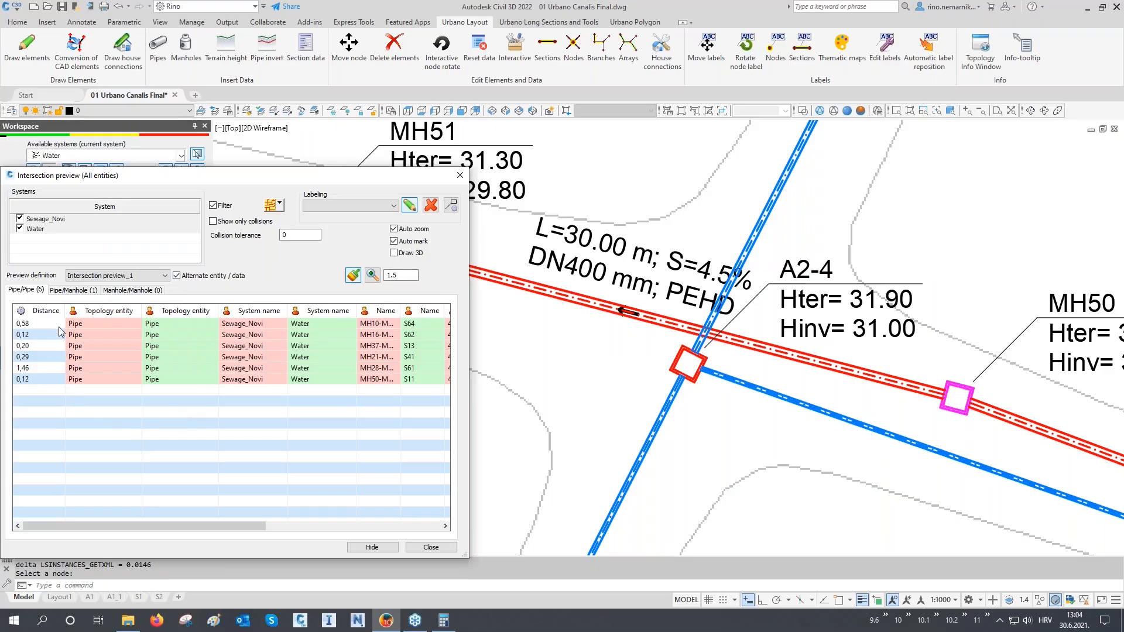
click(57, 315)
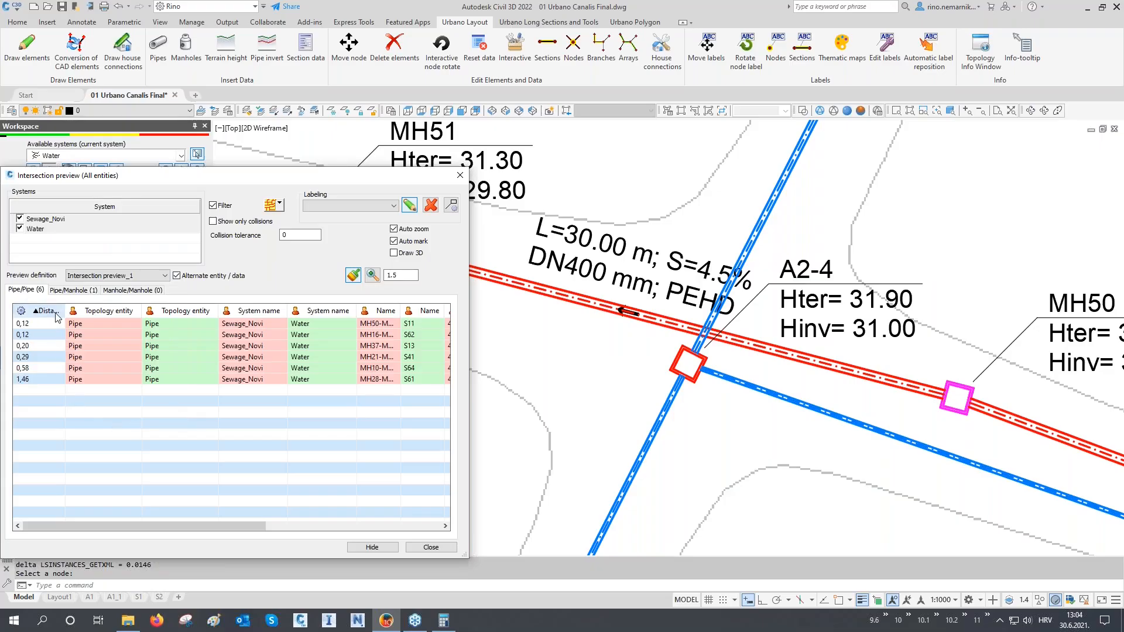
click(44, 325)
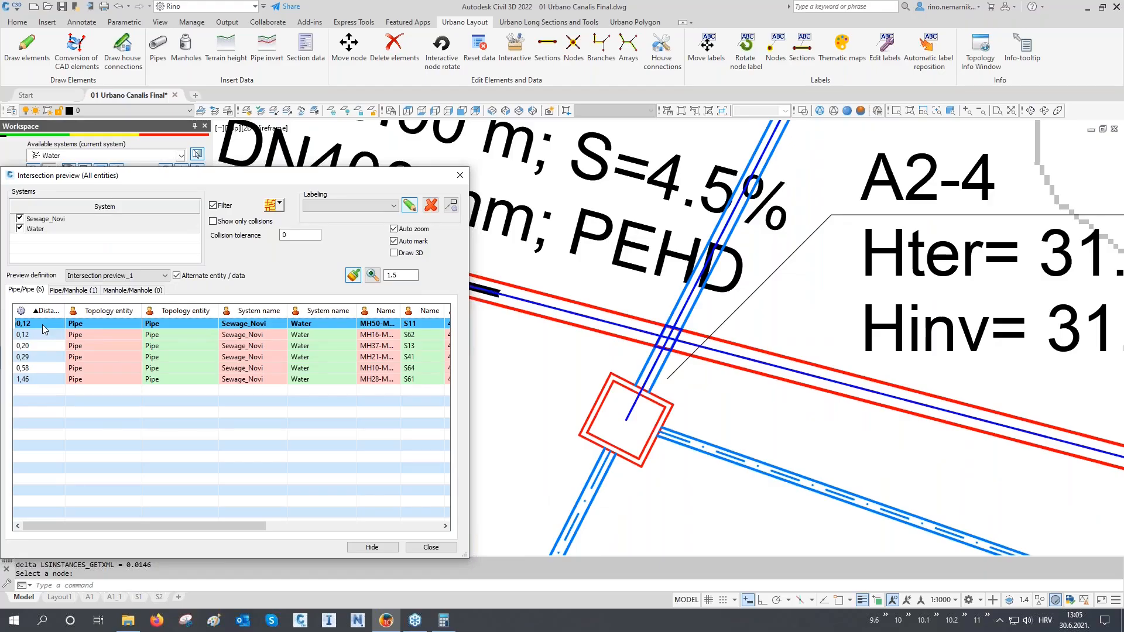
key(Down)
key(Down)
key(Down)
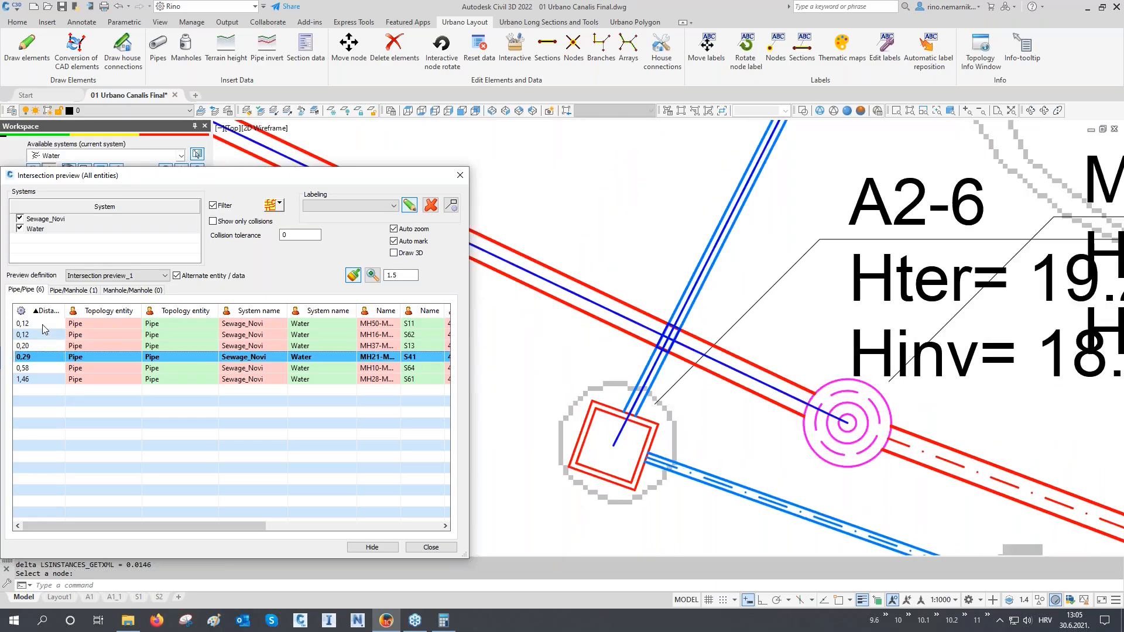
key(Down)
key(Down)
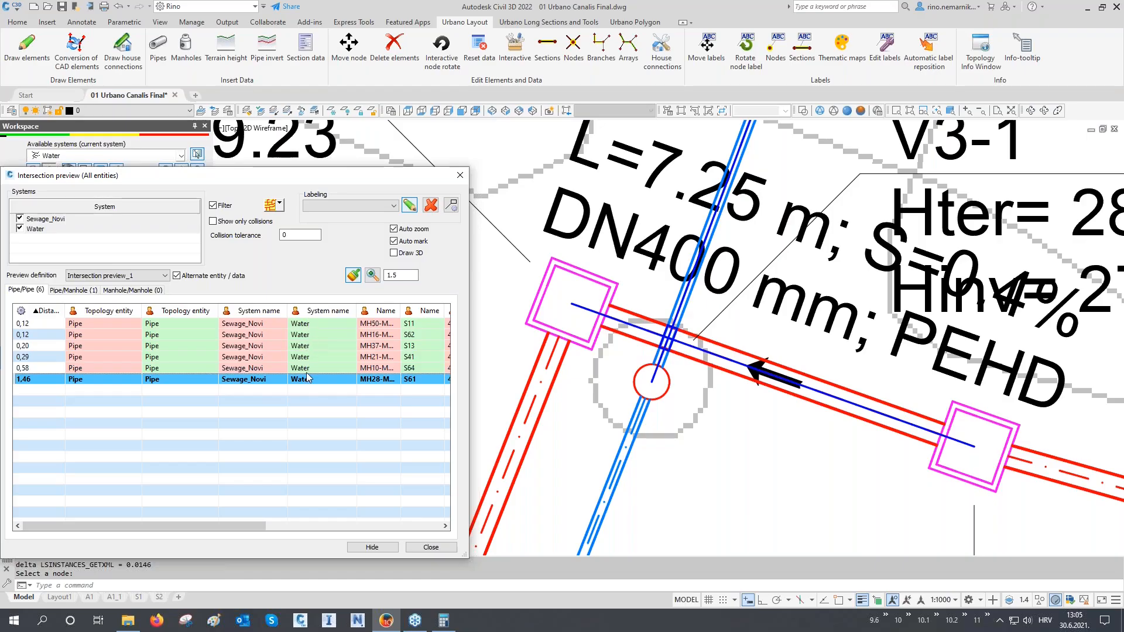
- Check the Relative position column for MH50/S11, MH16/S62, MH37/S13 and MH21/S41 crossings
drag(250, 530, 426, 527)
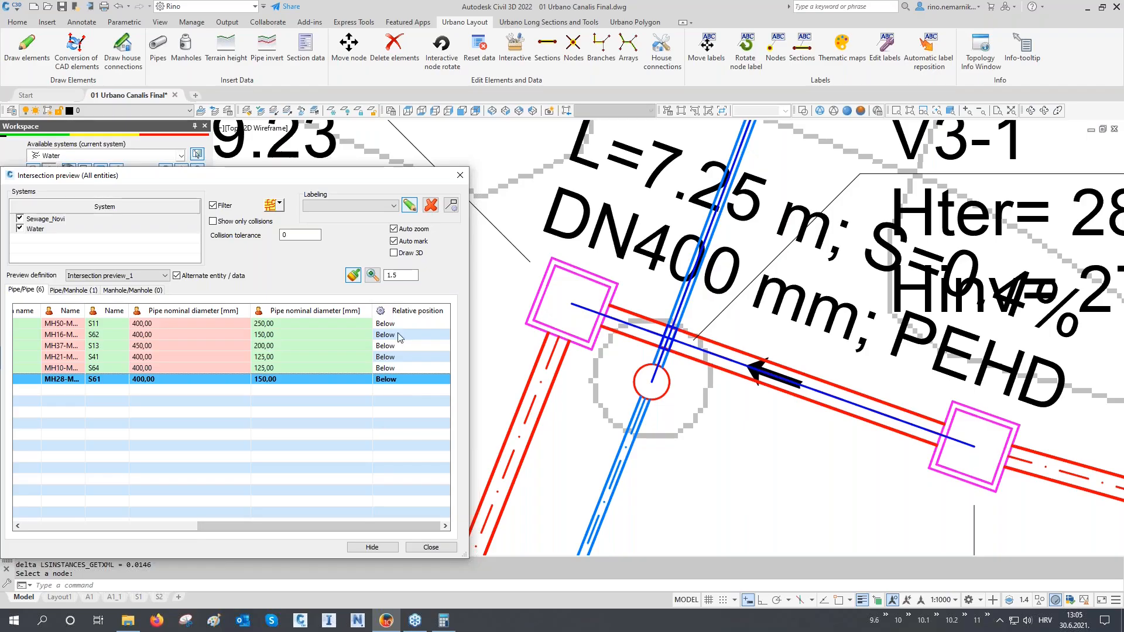
drag(341, 525, 149, 520)
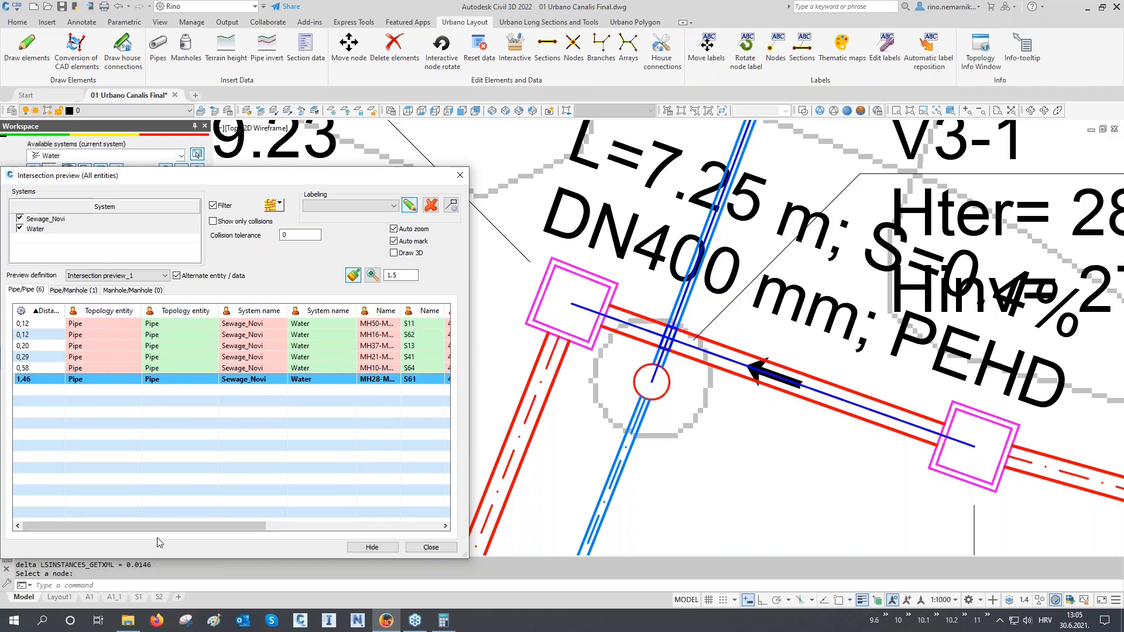
drag(159, 526, 334, 526)
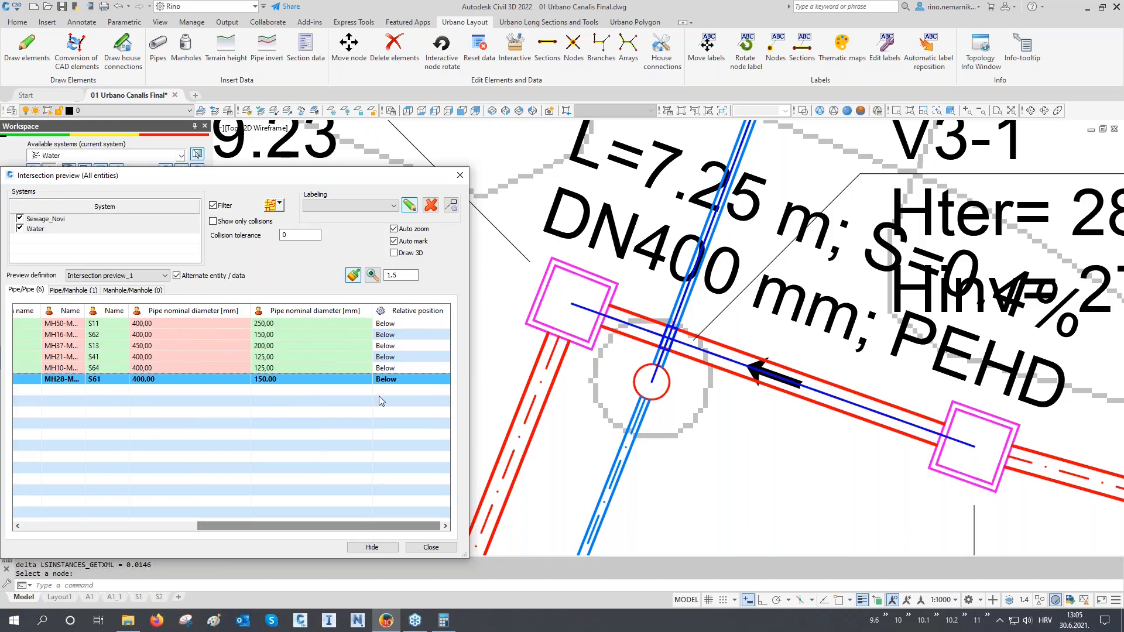
click(391, 326)
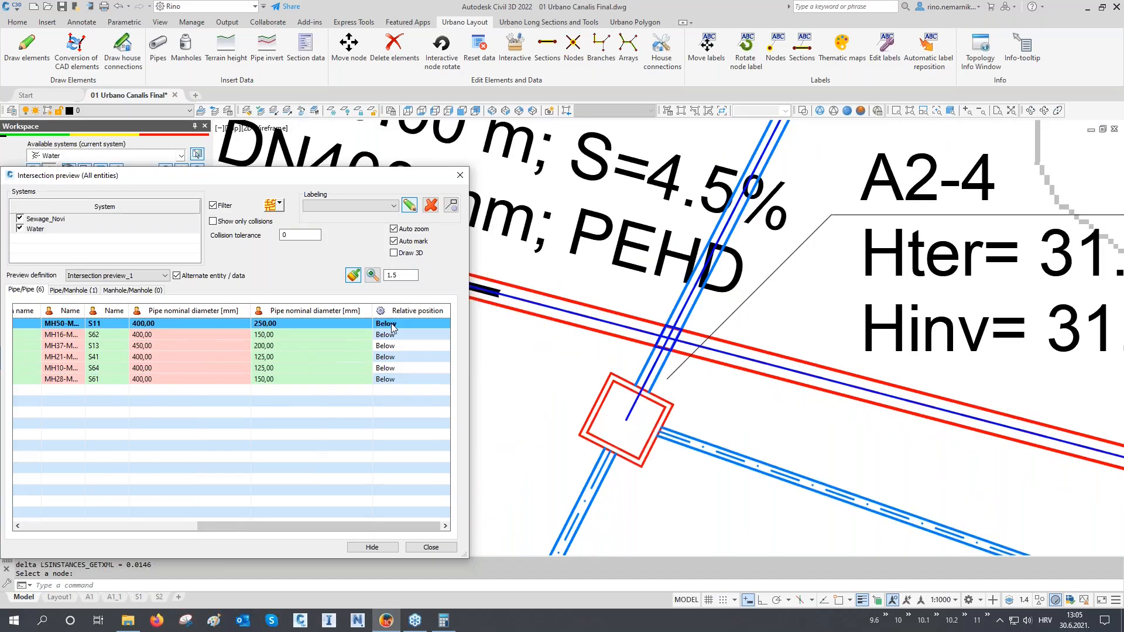
key(Down)
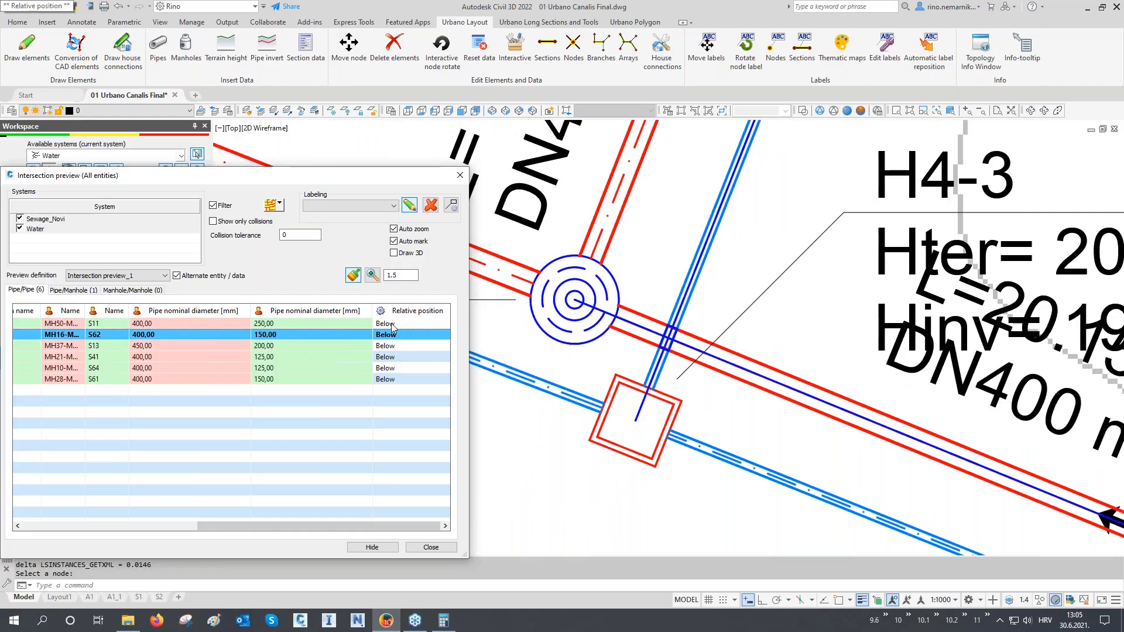
key(Down)
key(Down)
key(Down)
key(Down)
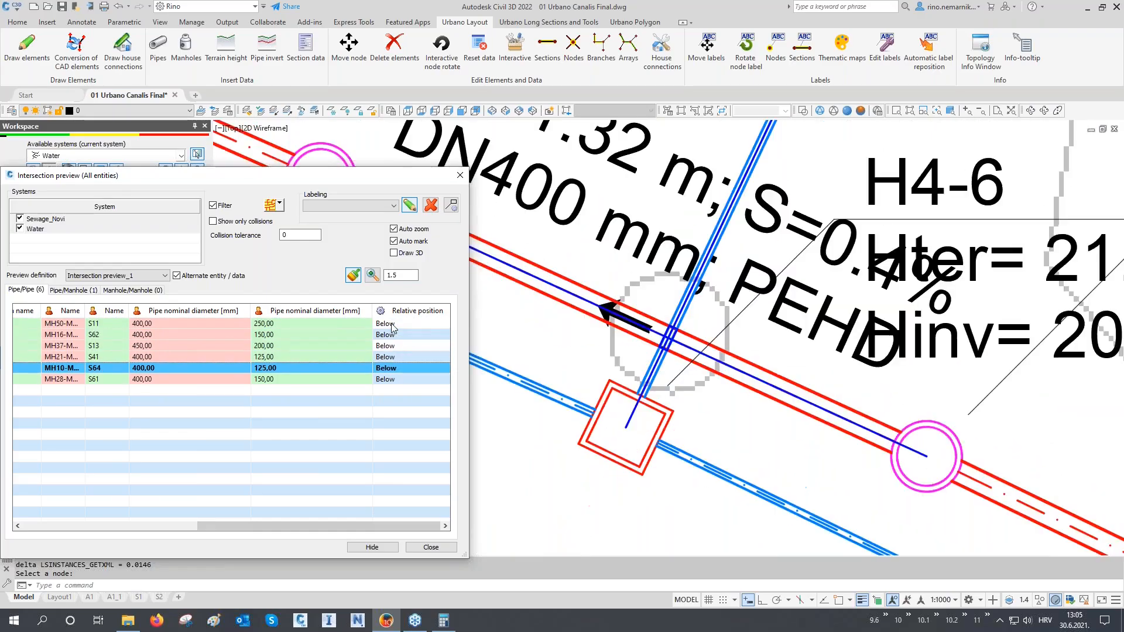
drag(390, 527, 217, 527)
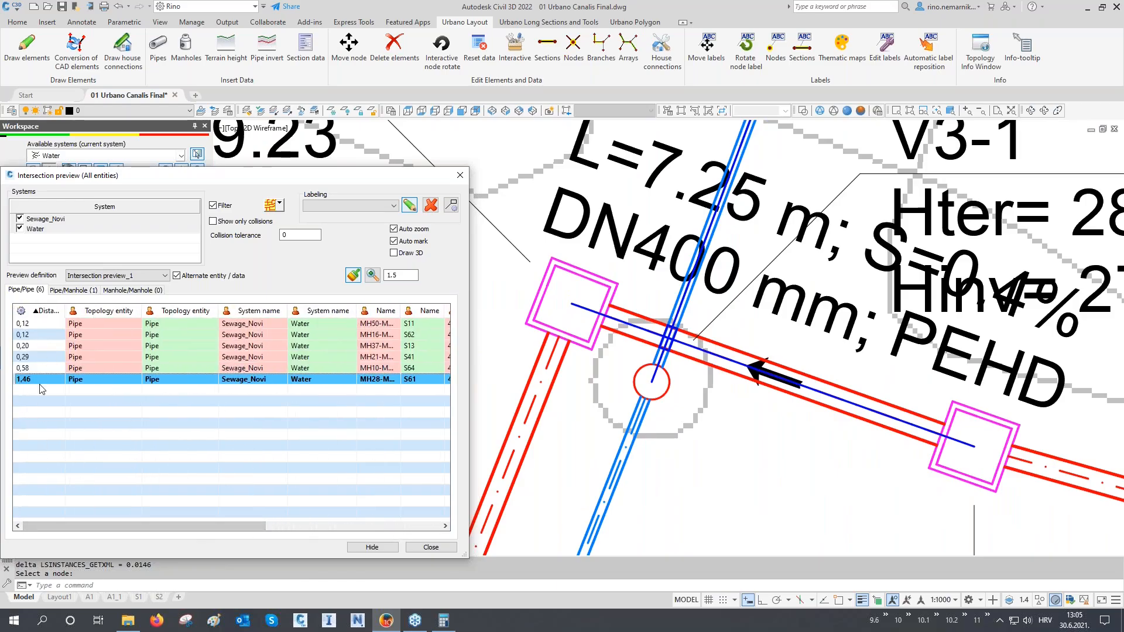
- List the pipe–manhole intersections and zoom to the S46 pipe clashing with MH35
click(72, 290)
click(41, 324)
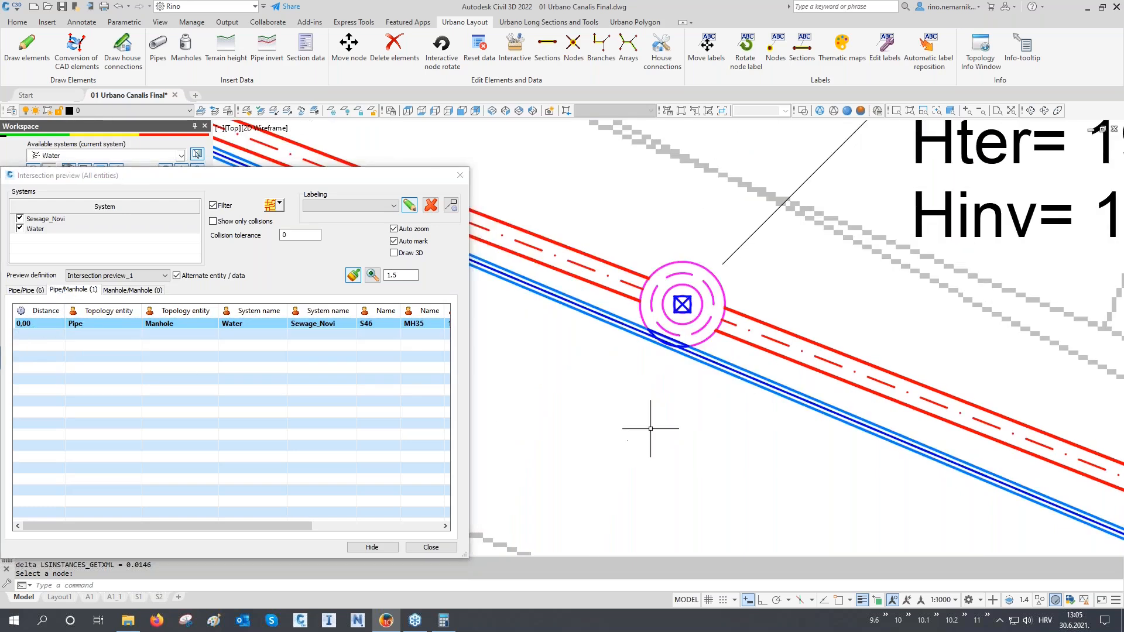
scroll(743, 381, down, 3)
scroll(763, 389, up, 5)
scroll(805, 346, down, 5)
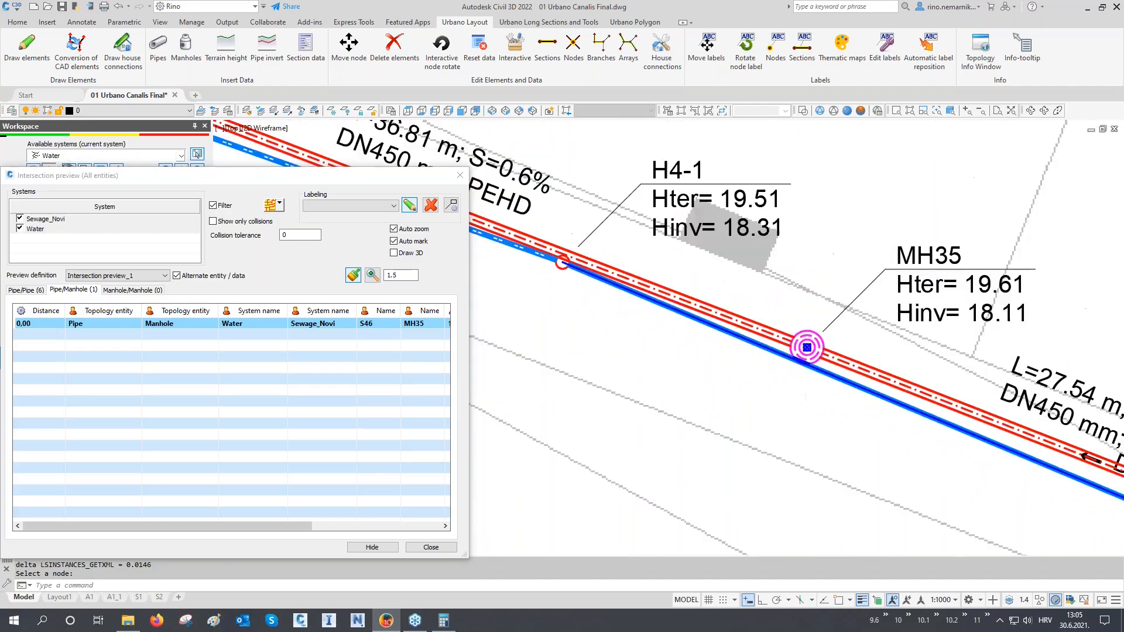
scroll(752, 354, up, 5)
- Move water node H4-1 clear of MH35 and recalculate the intersections
click(355, 56)
scroll(756, 339, up, 5)
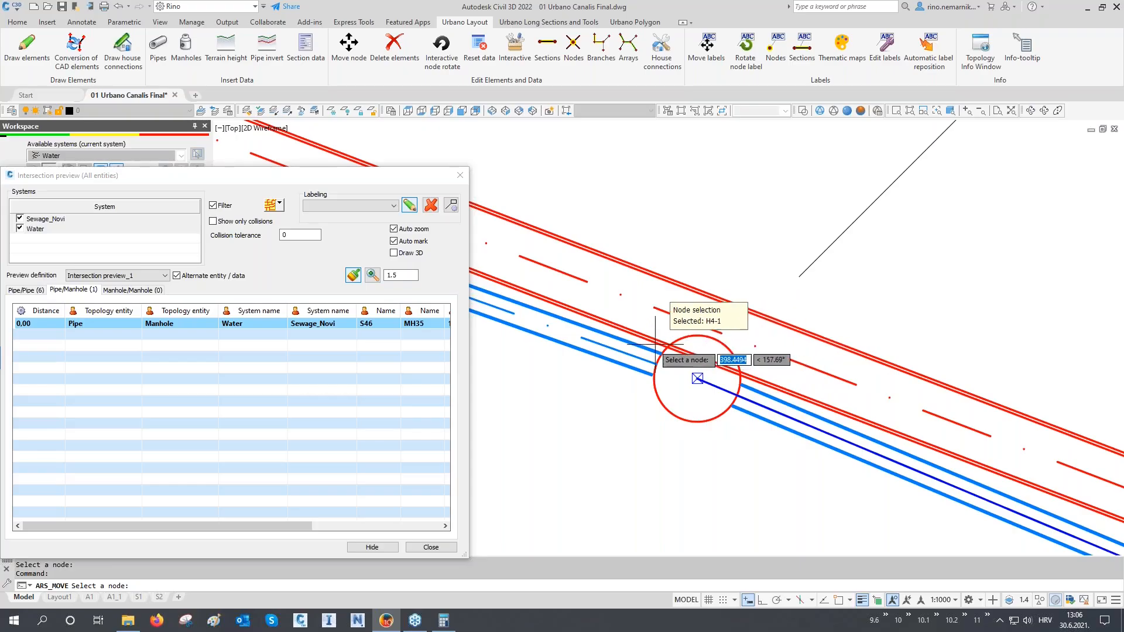
scroll(668, 351, up, 2)
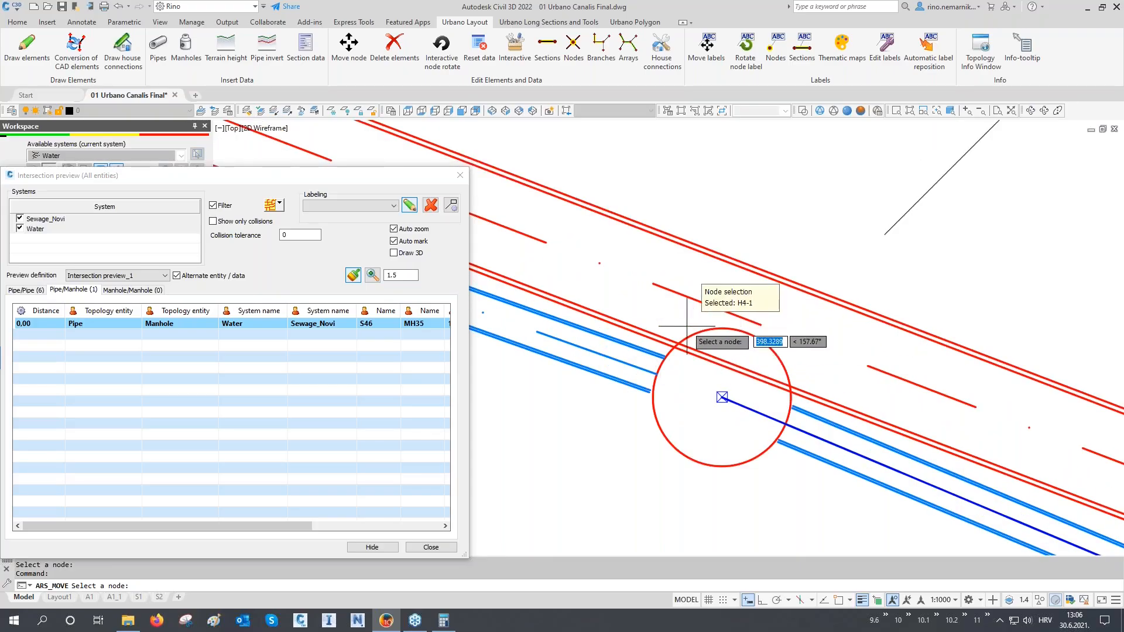
click(722, 397)
scroll(724, 397, up, 3)
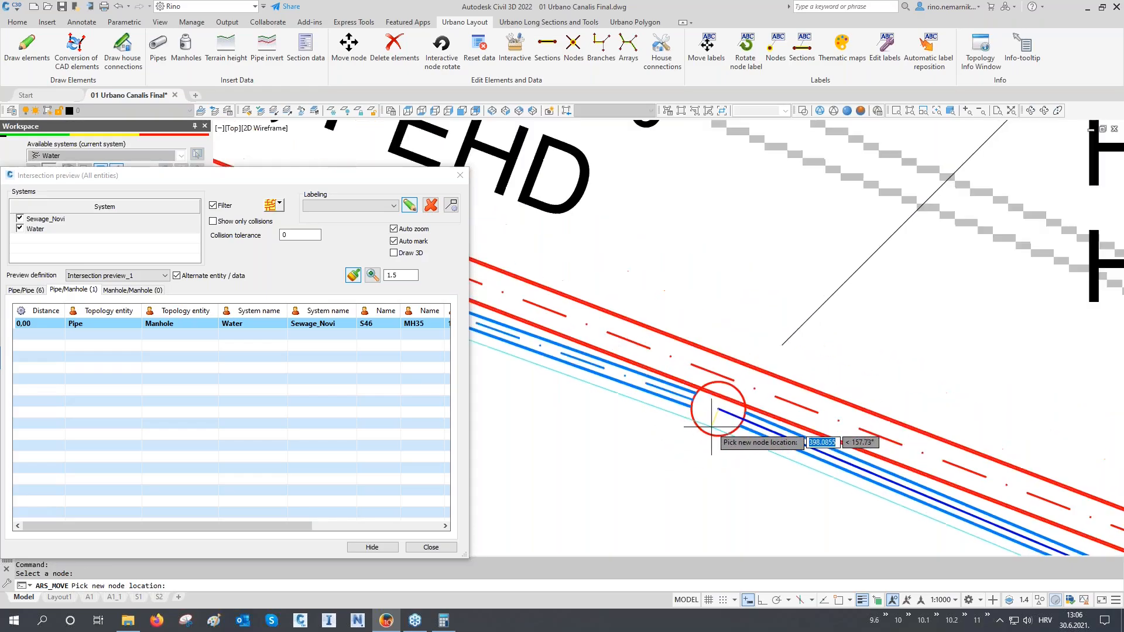
scroll(704, 433, down, 2)
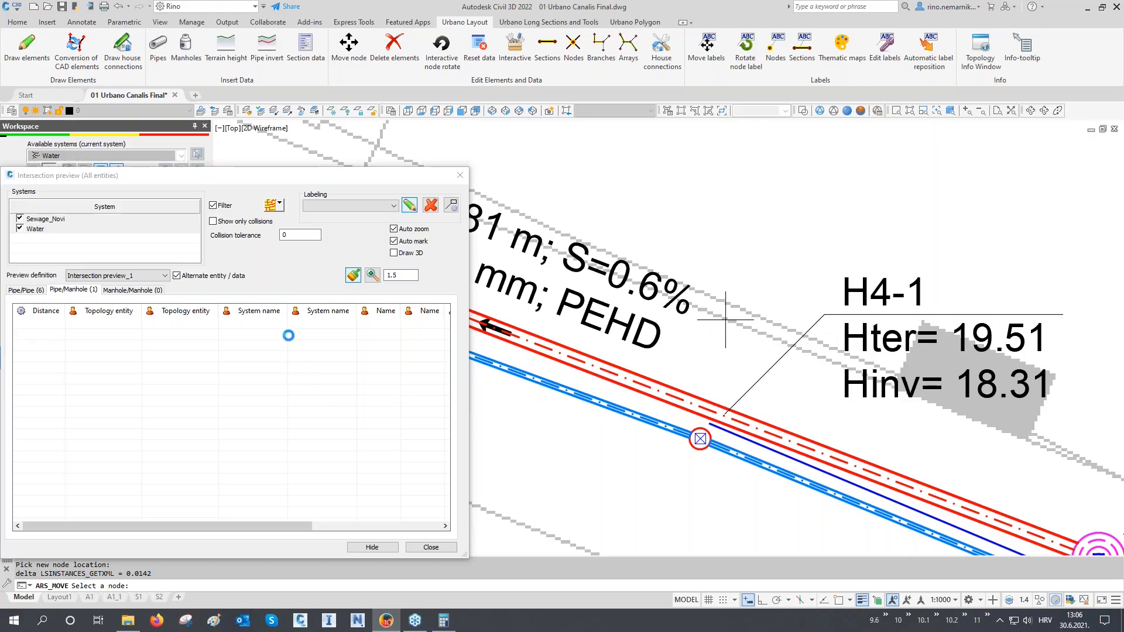
key(Escape)
click(270, 208)
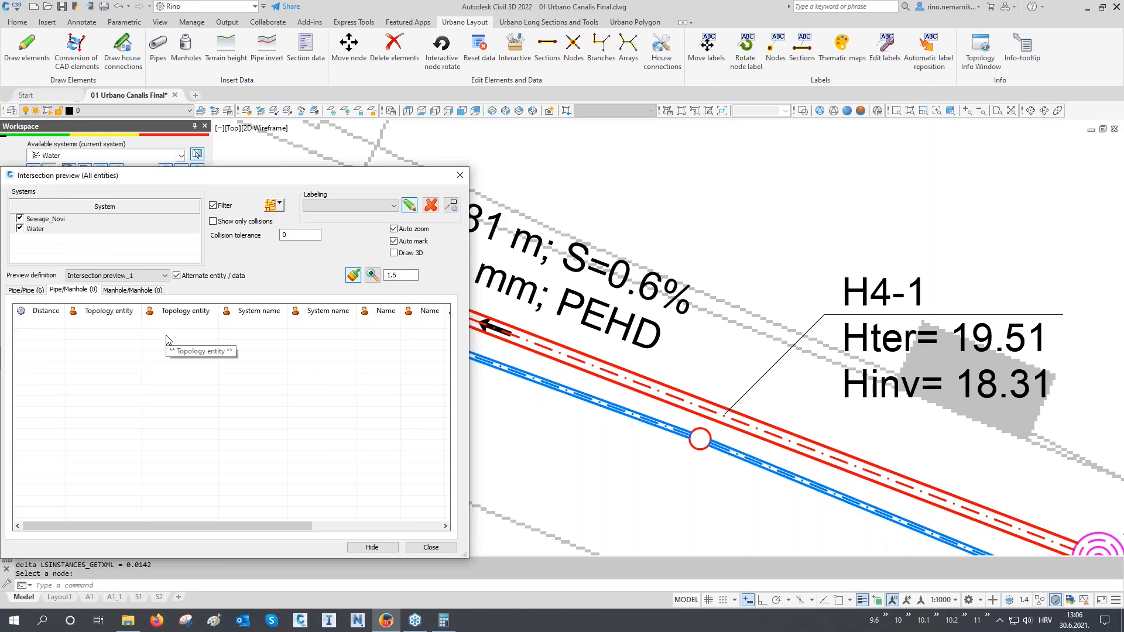
click(28, 290)
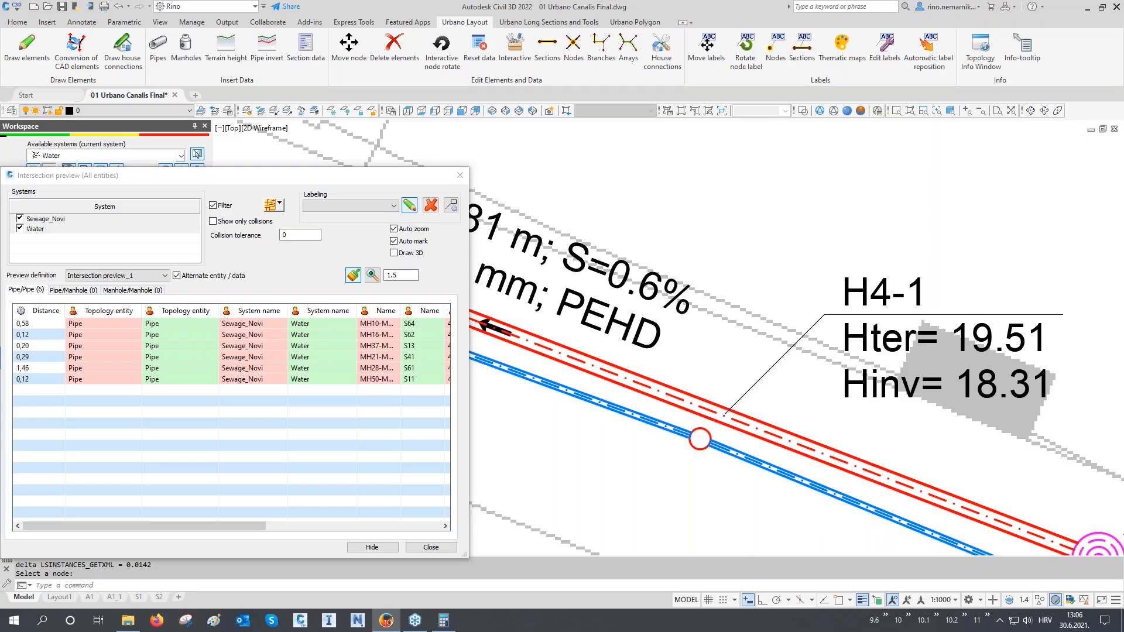
- Enable Draw 3D and step through the 0,58, 0,12, 0,20 and 0,29 crossings
scroll(755, 418, down, 6)
scroll(754, 418, down, 5)
middle_drag(777, 410, 713, 409)
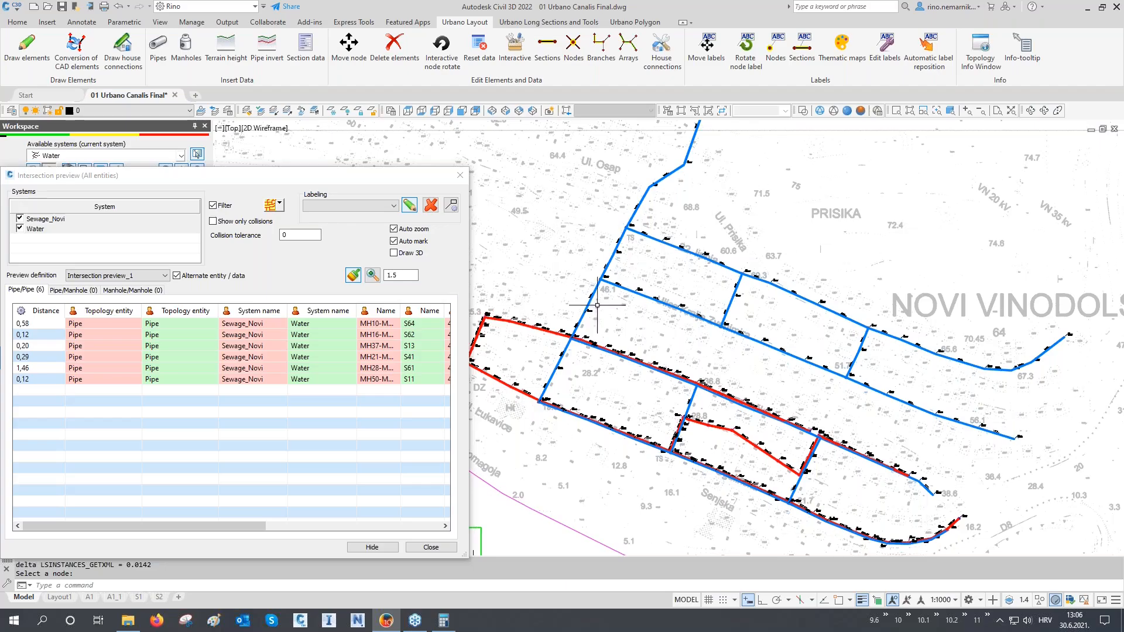
scroll(571, 328, up, 6)
scroll(559, 326, up, 4)
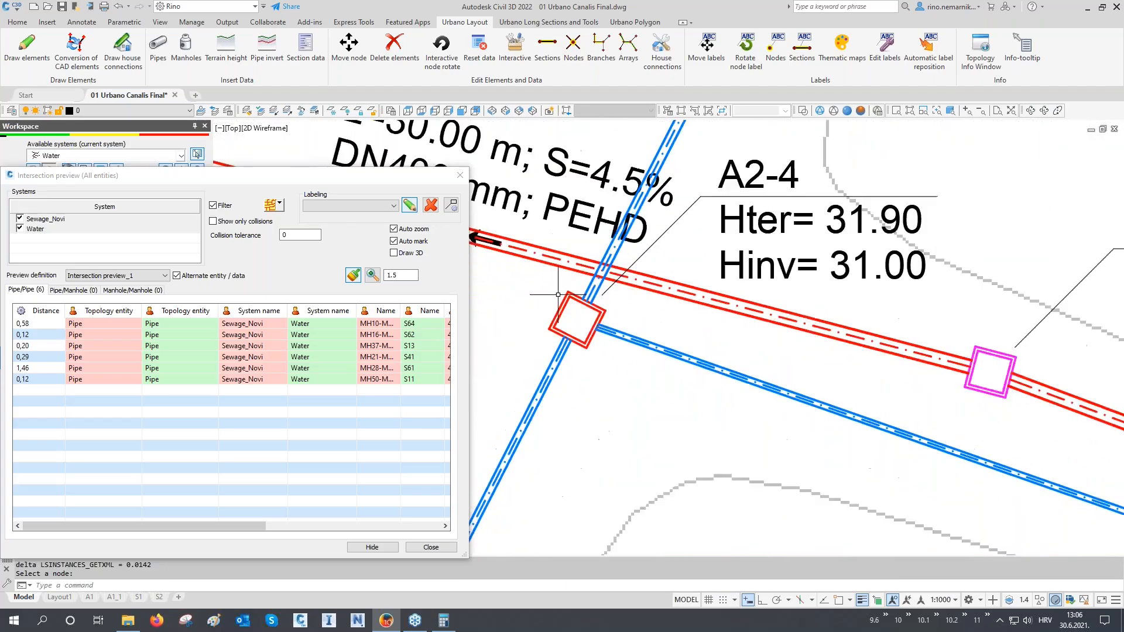
middle_drag(578, 284, 666, 286)
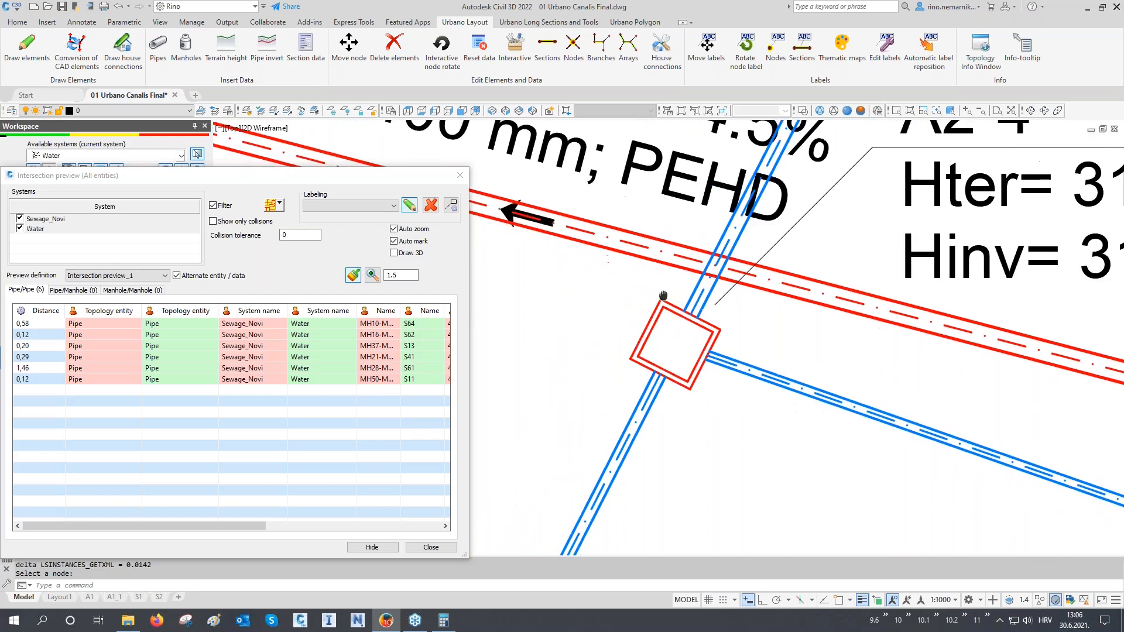
scroll(670, 293, up, 2)
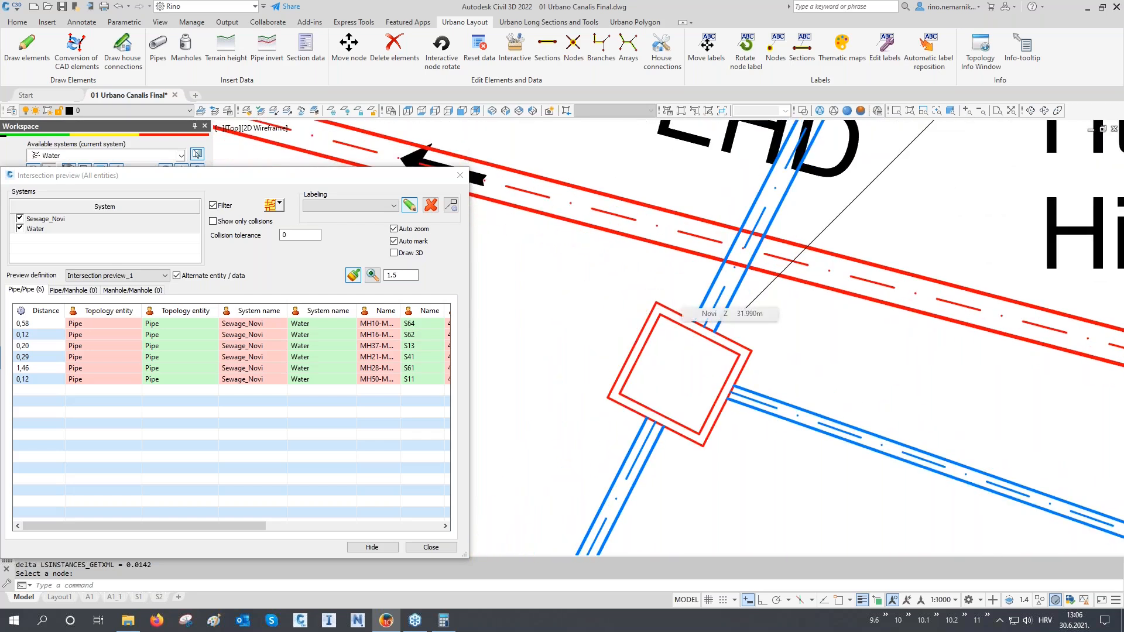
scroll(670, 293, down, 8)
scroll(649, 375, down, 4)
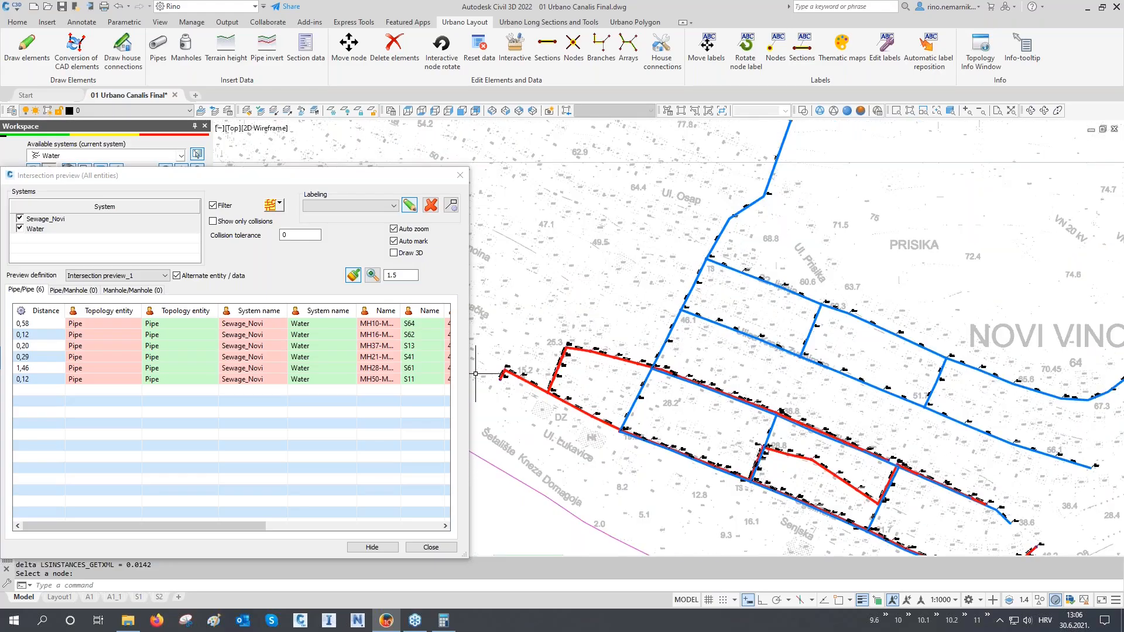
click(394, 253)
click(50, 322)
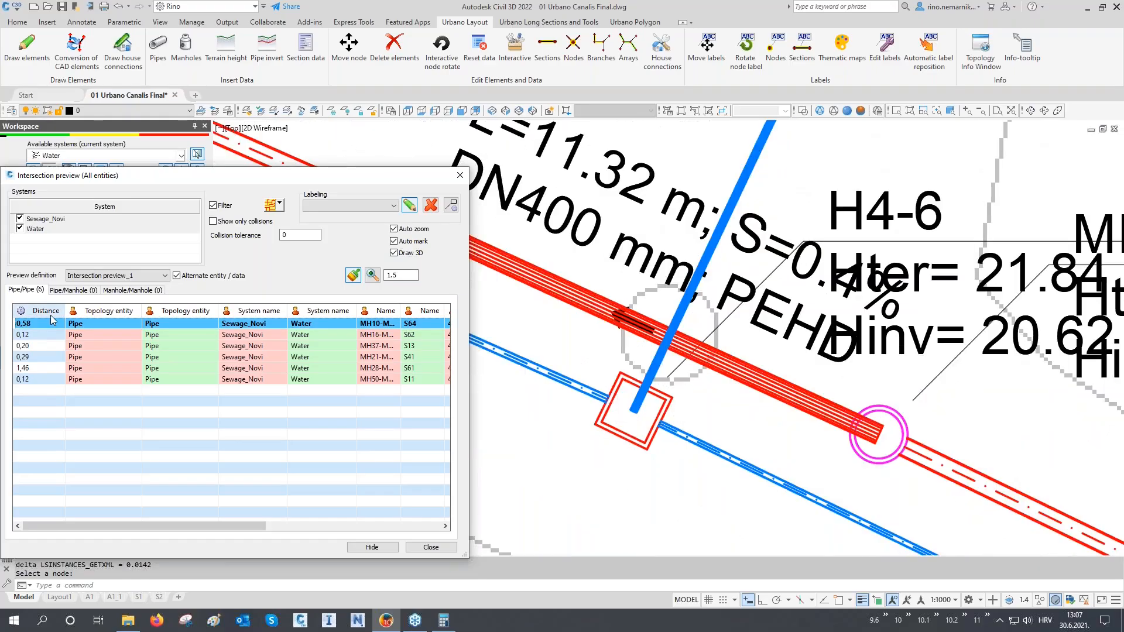
key(Down)
key(Down)
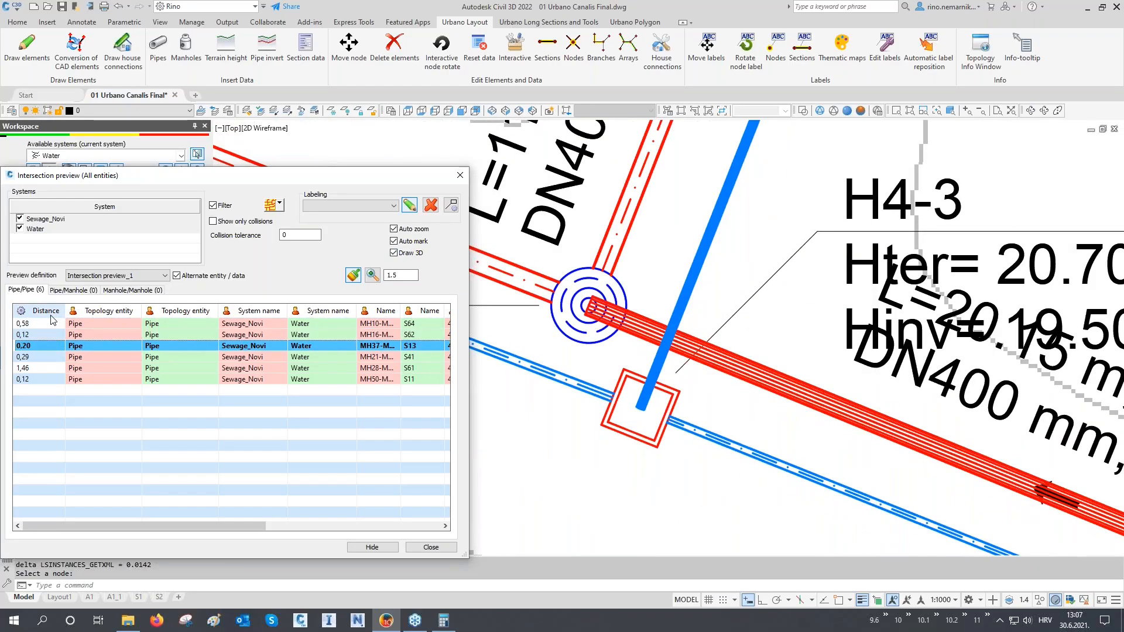
key(Down)
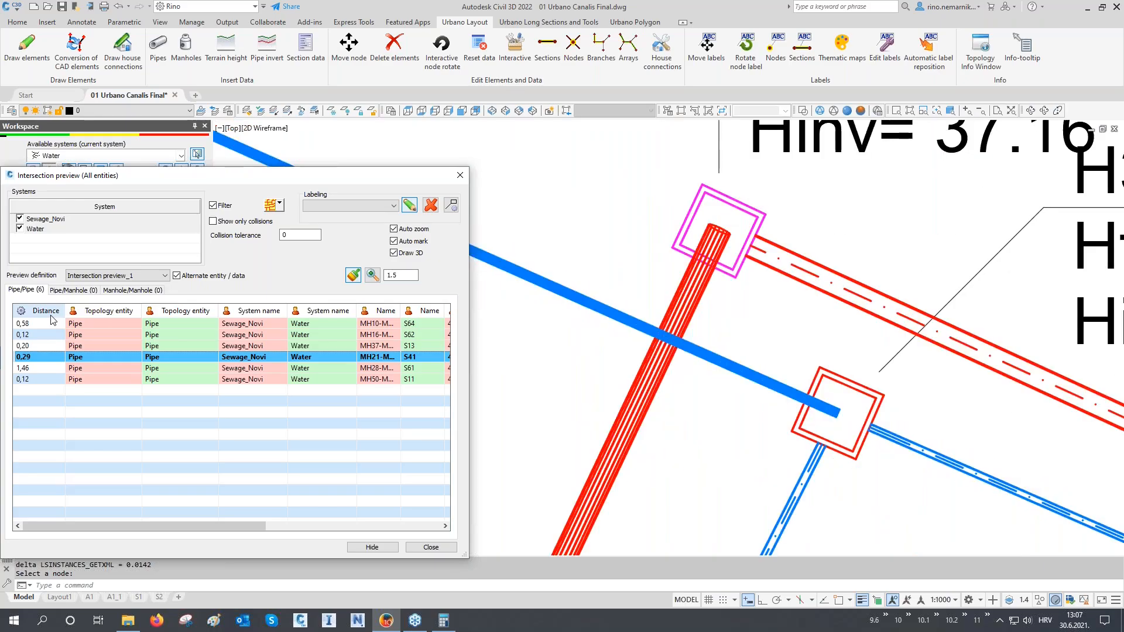
key(Down)
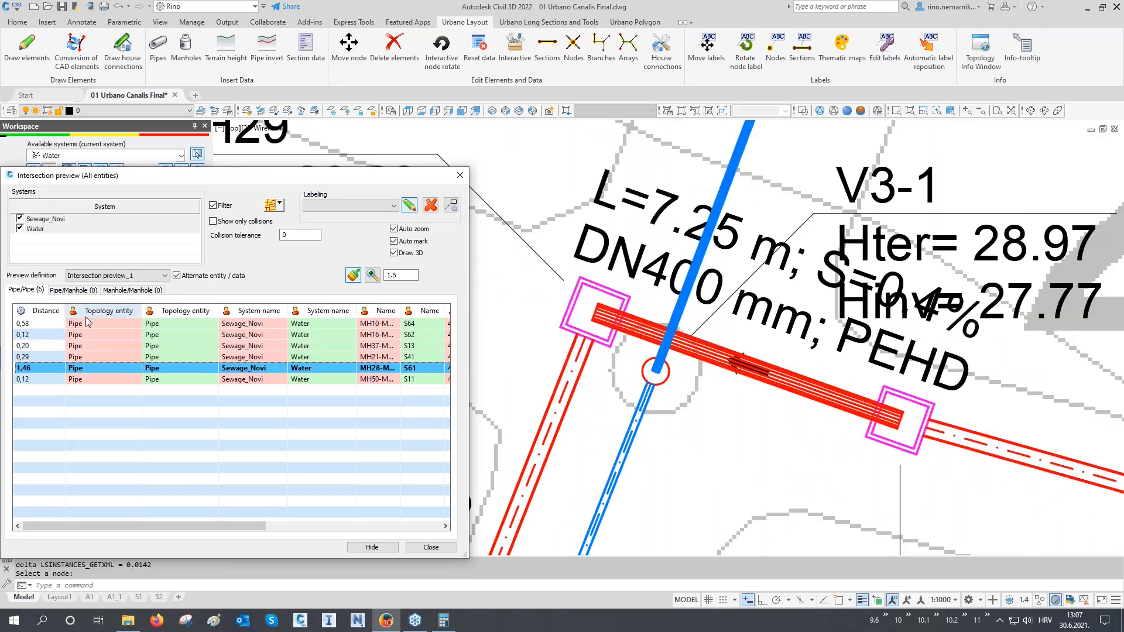
- In SE Isometric view, review the crossings again down to the 1,46 MH28/S61 one
click(507, 111)
click(34, 323)
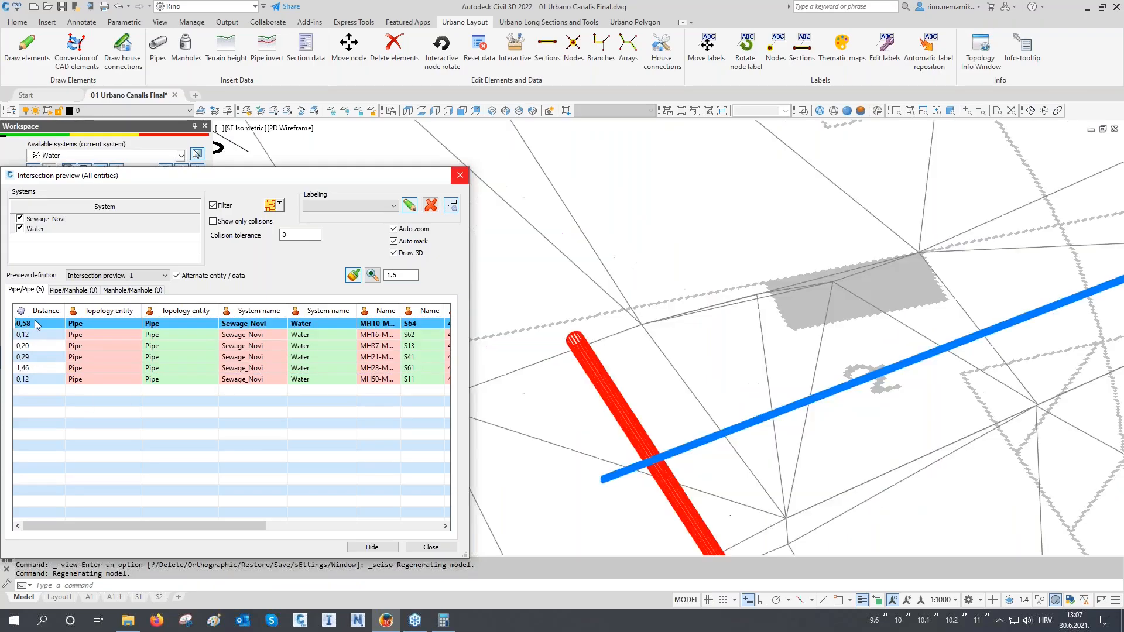
key(Down)
key(Down)
key(Down)
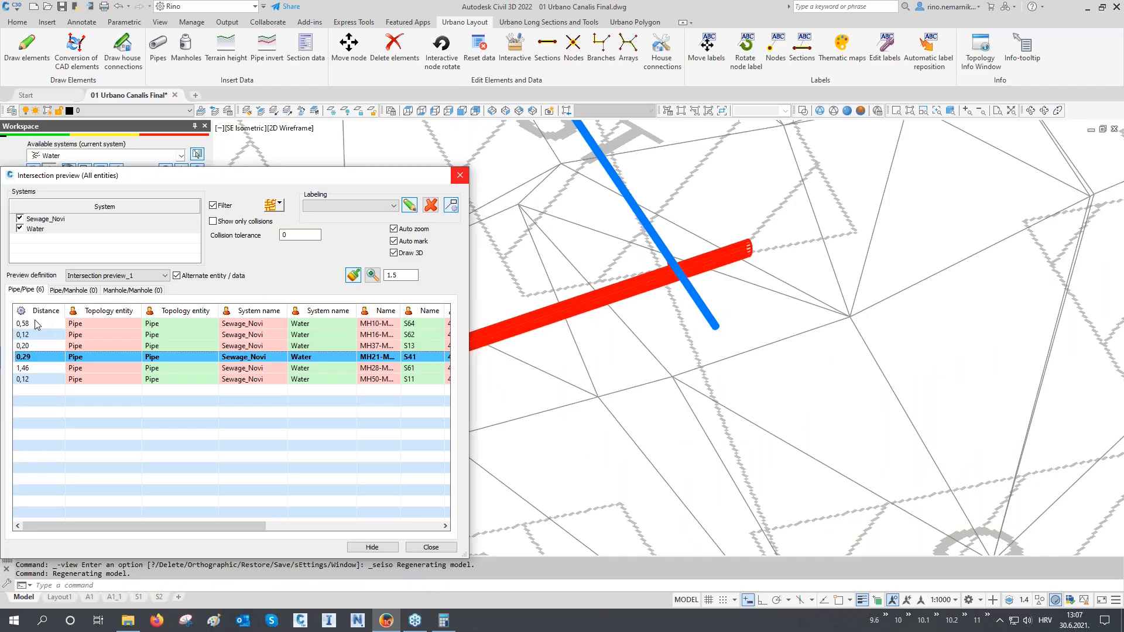
key(Down)
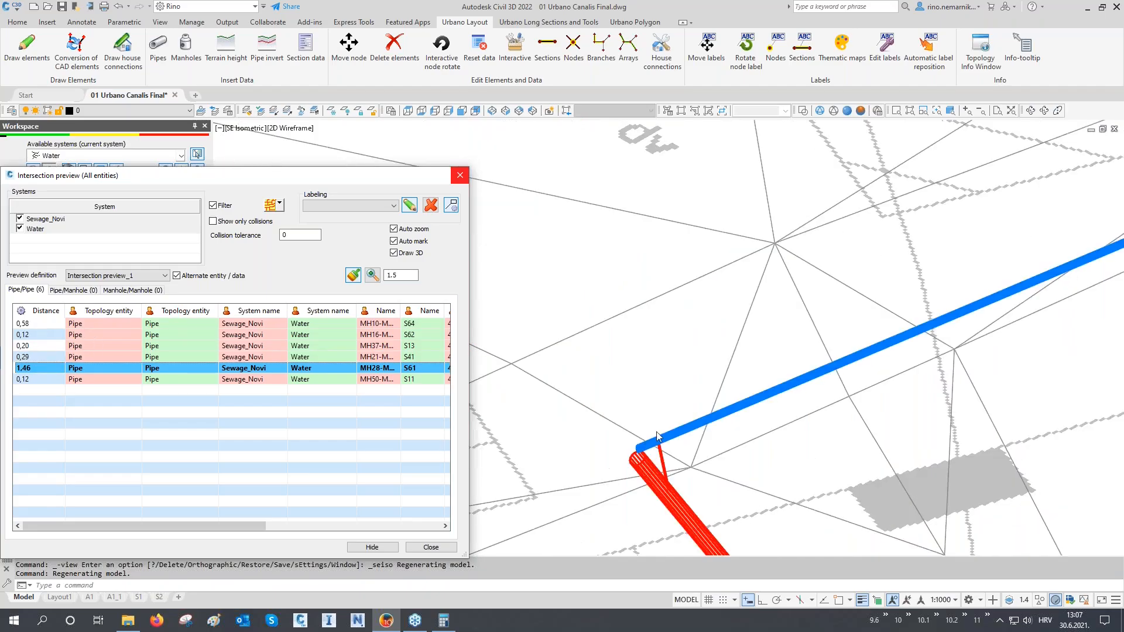
scroll(657, 436, up, 3)
scroll(679, 332, up, 2)
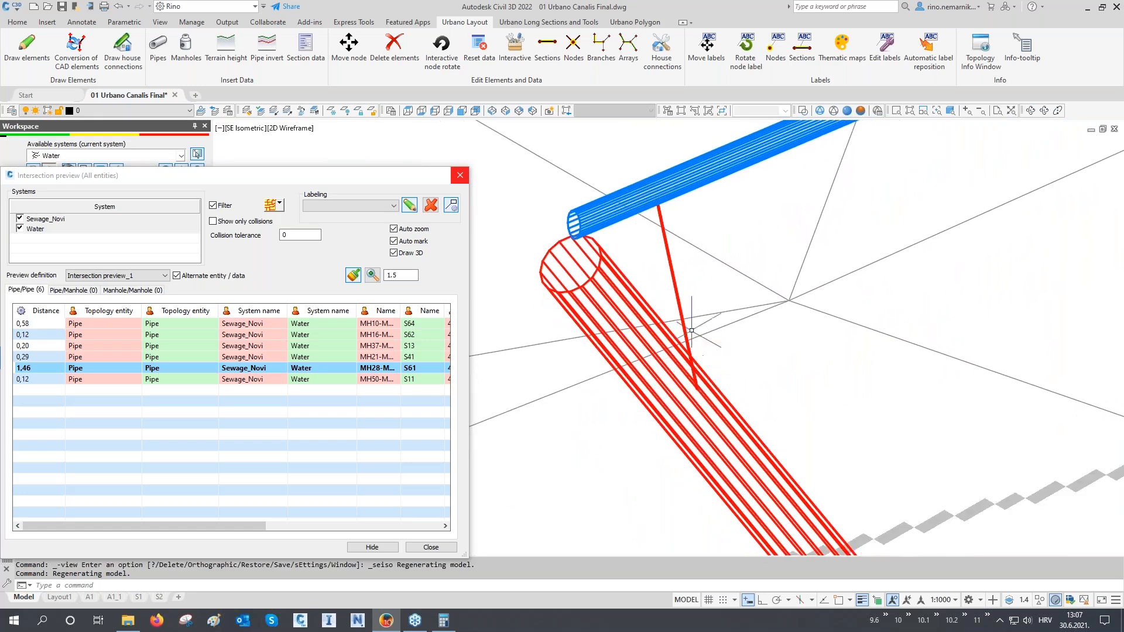
- Inspect the red connecting line's length and coordinates in Properties
click(667, 271)
click(661, 273)
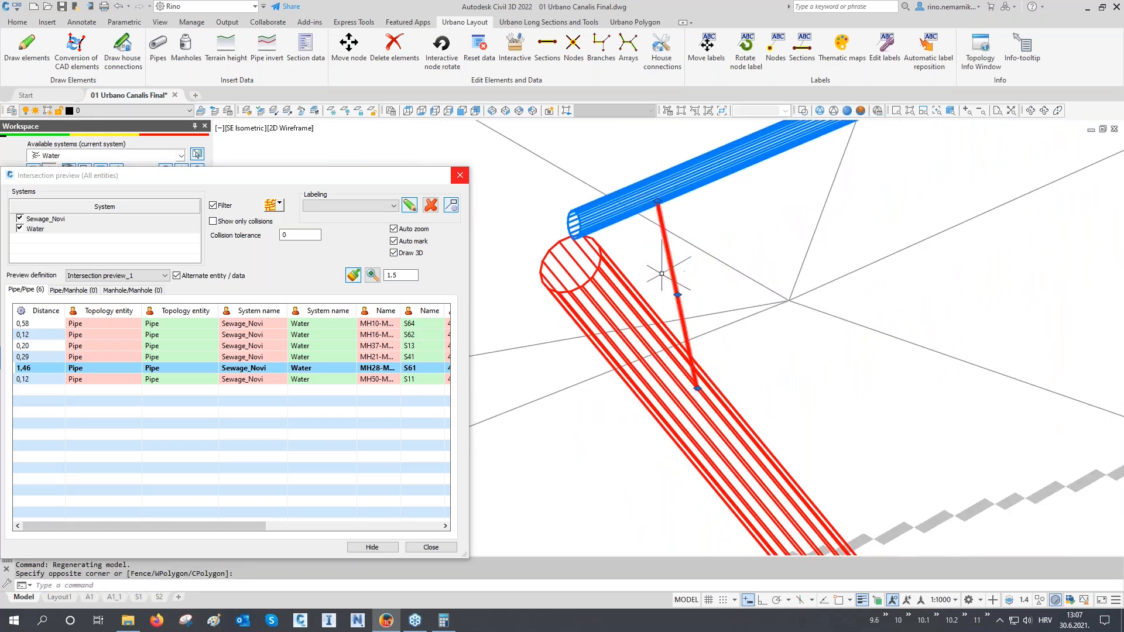
key(ctrl+1)
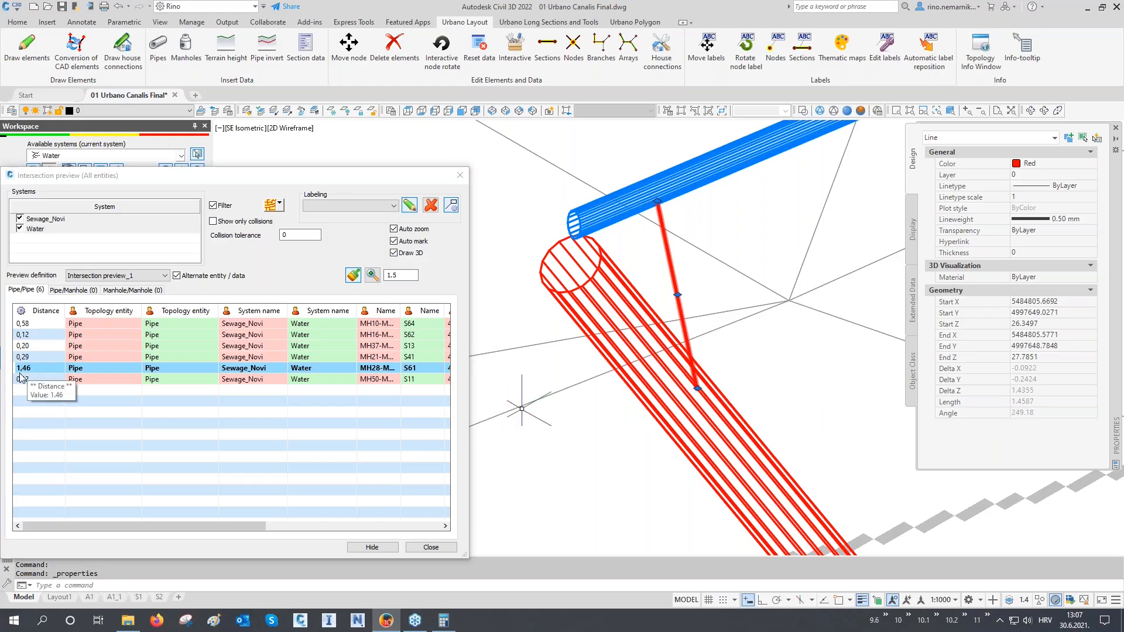
click(1116, 128)
- Zoom to the 0,12 S11 crossing, disable Draw 3D and close the intersection preview
scroll(607, 337, down, 5)
scroll(607, 336, down, 2)
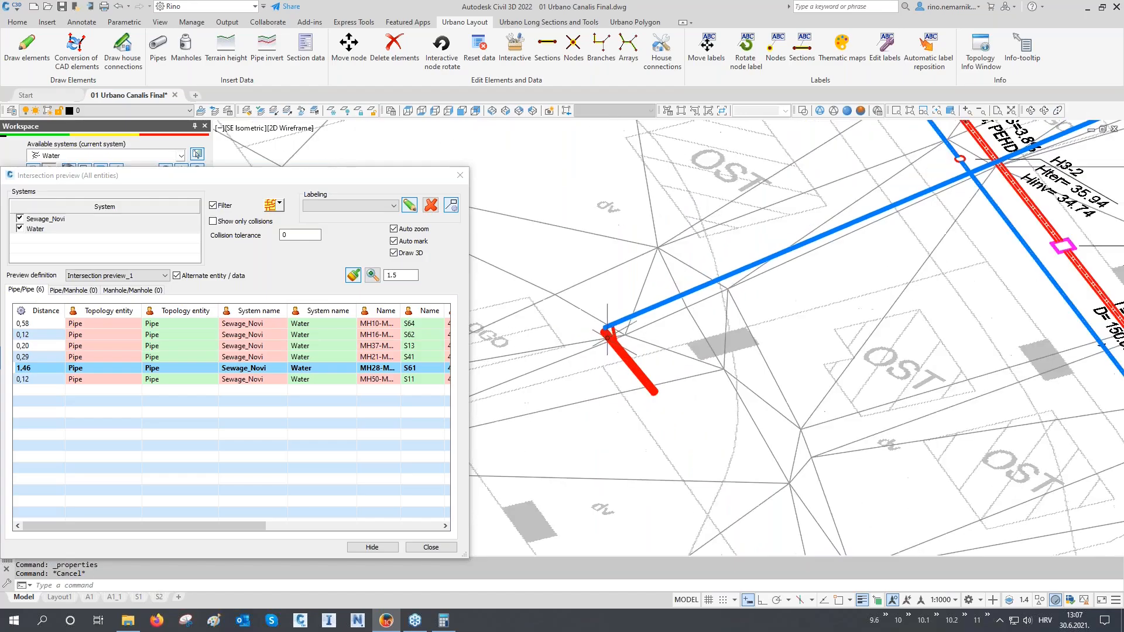
click(42, 381)
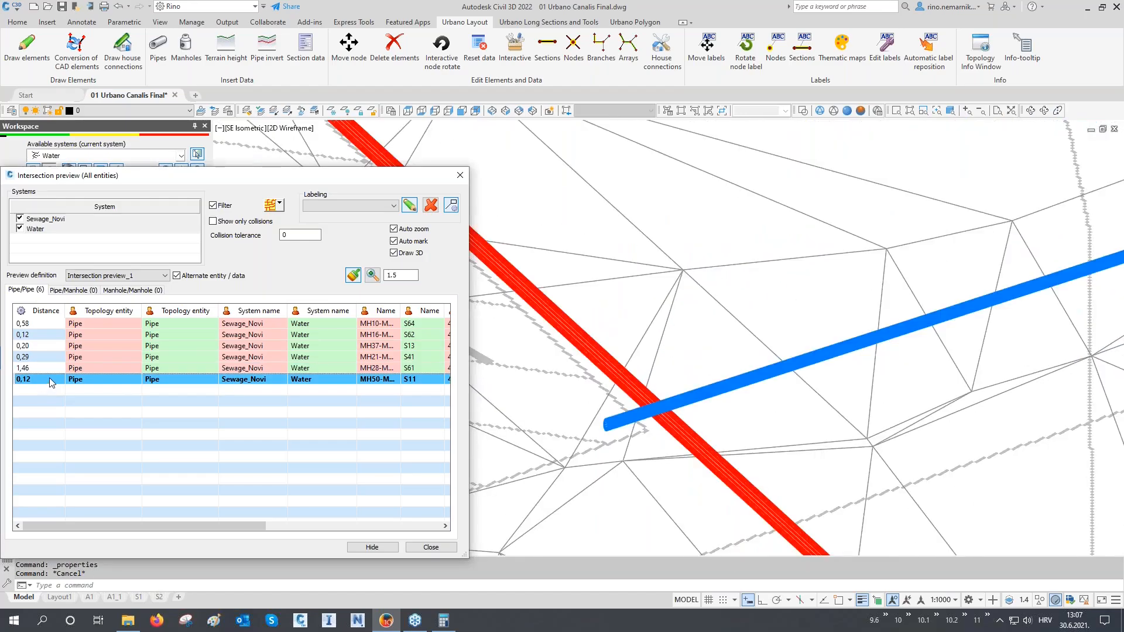
click(411, 255)
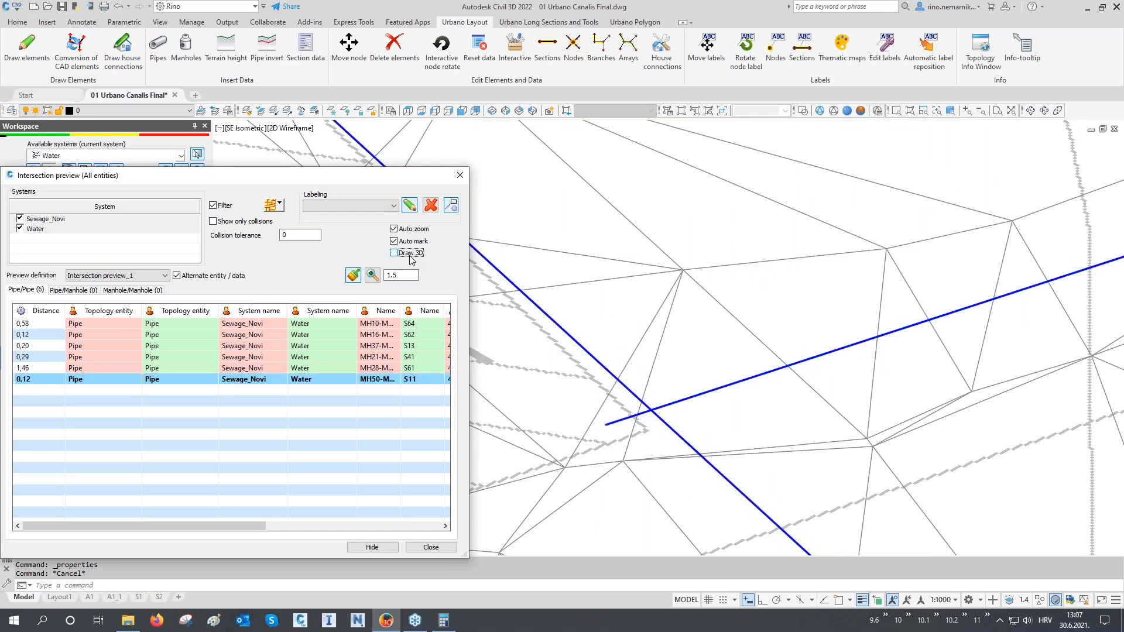
click(431, 547)
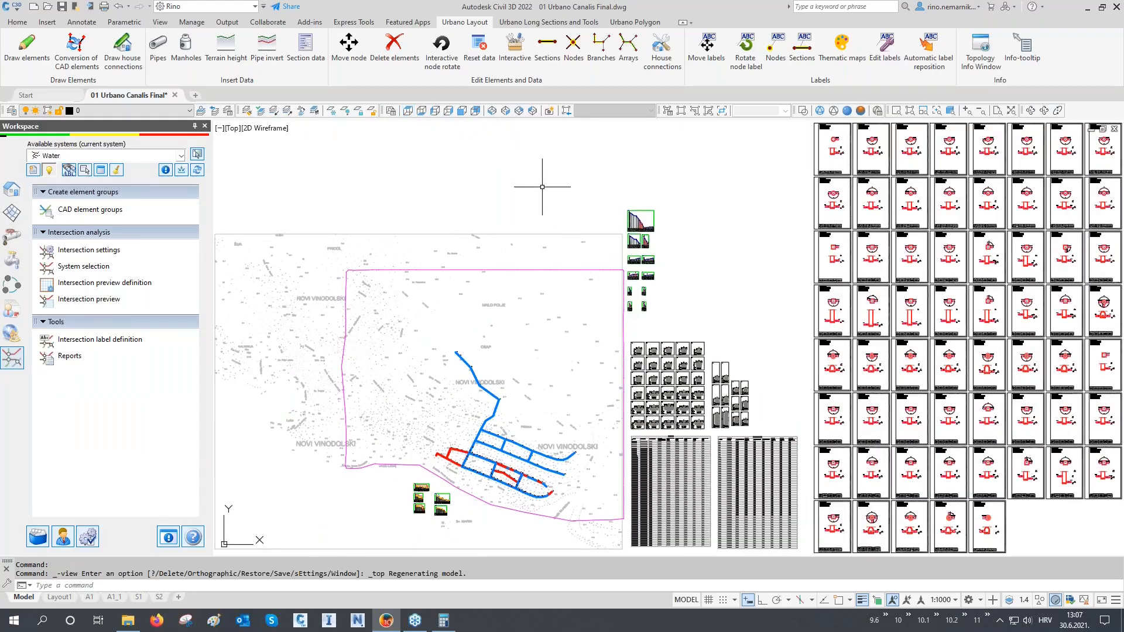
- Save the sewage drawing and drag 01 4 systems.dwg from 01 Intersections into Civil 3D
key(ctrl+s)
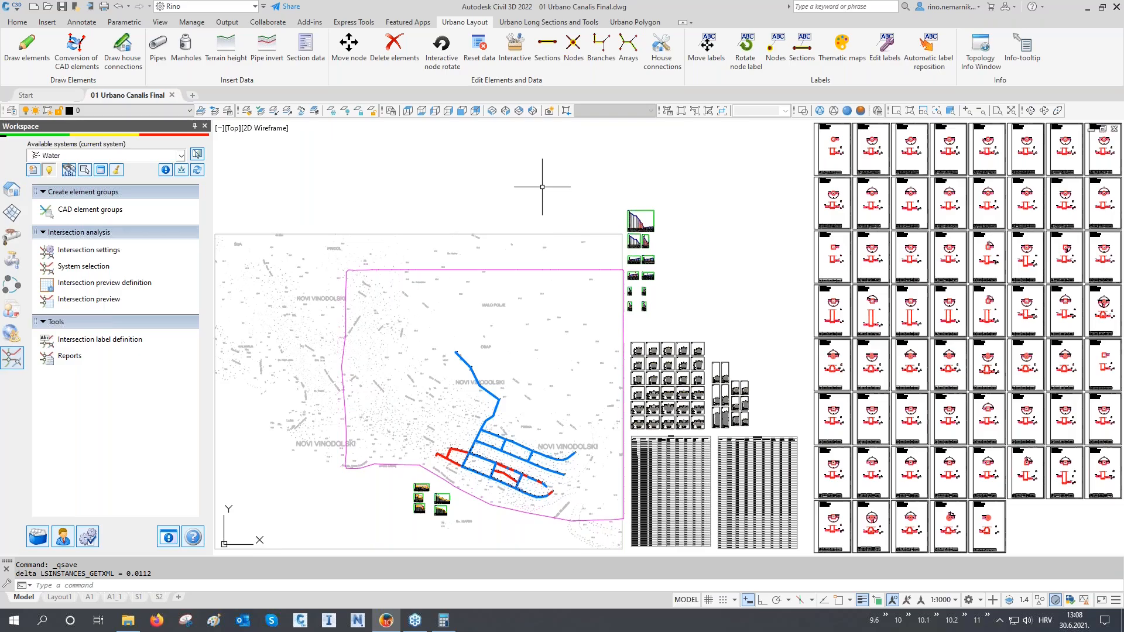
click(129, 622)
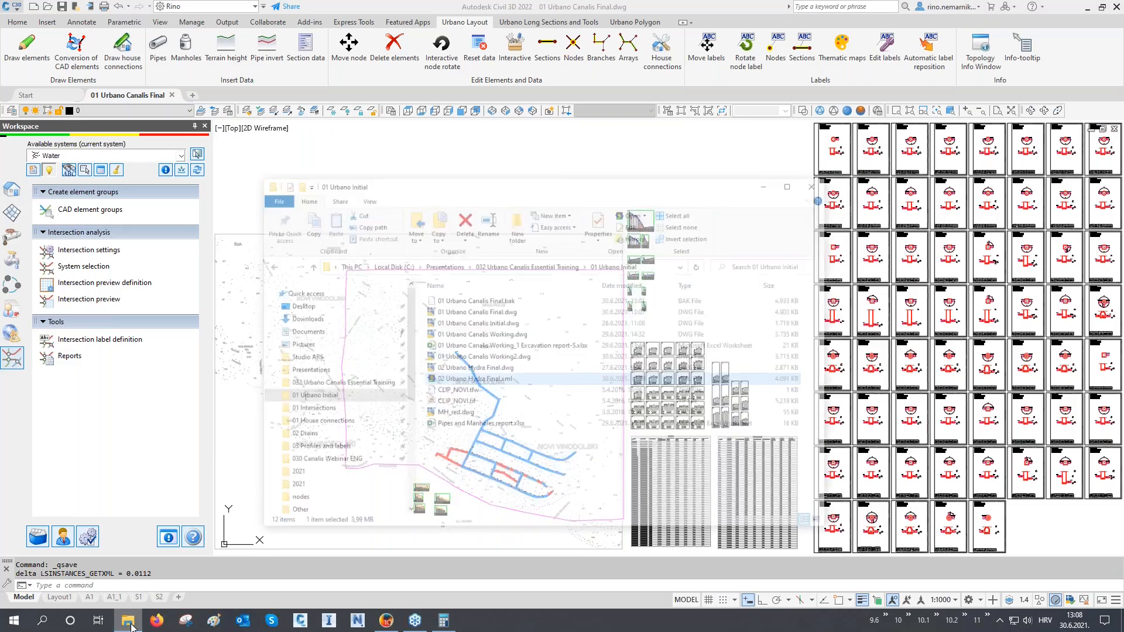
click(342, 375)
mouse_move(510, 258)
mouse_down()
mouse_move(447, 394)
mouse_move(413, 588)
mouse_up()
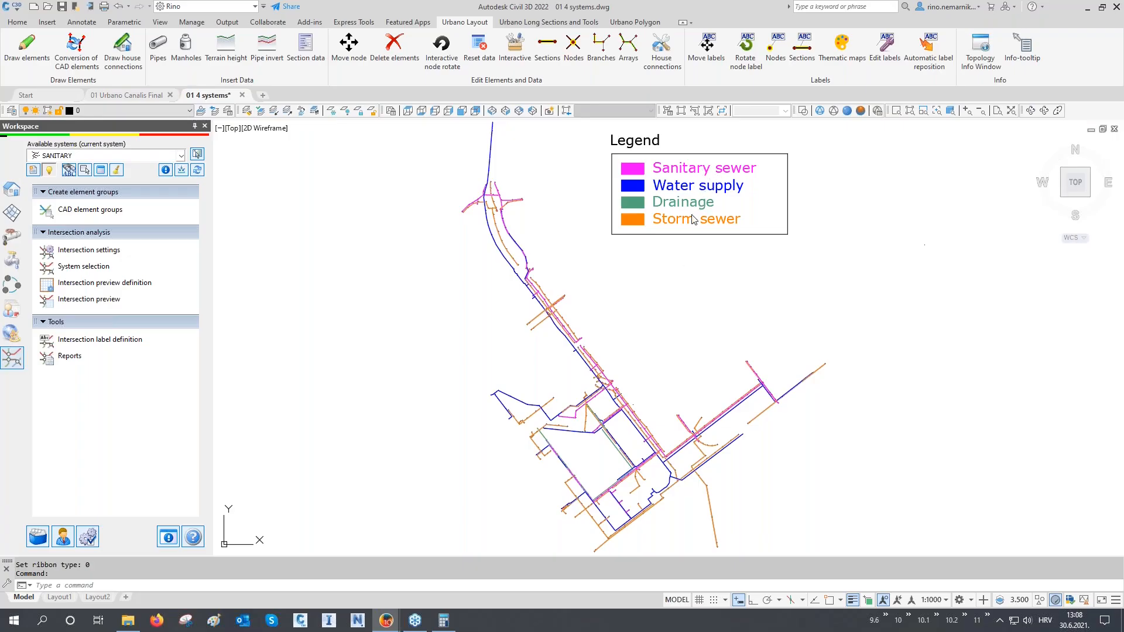
- Show the workspace tree with SANITARY kept as the current system
click(11, 188)
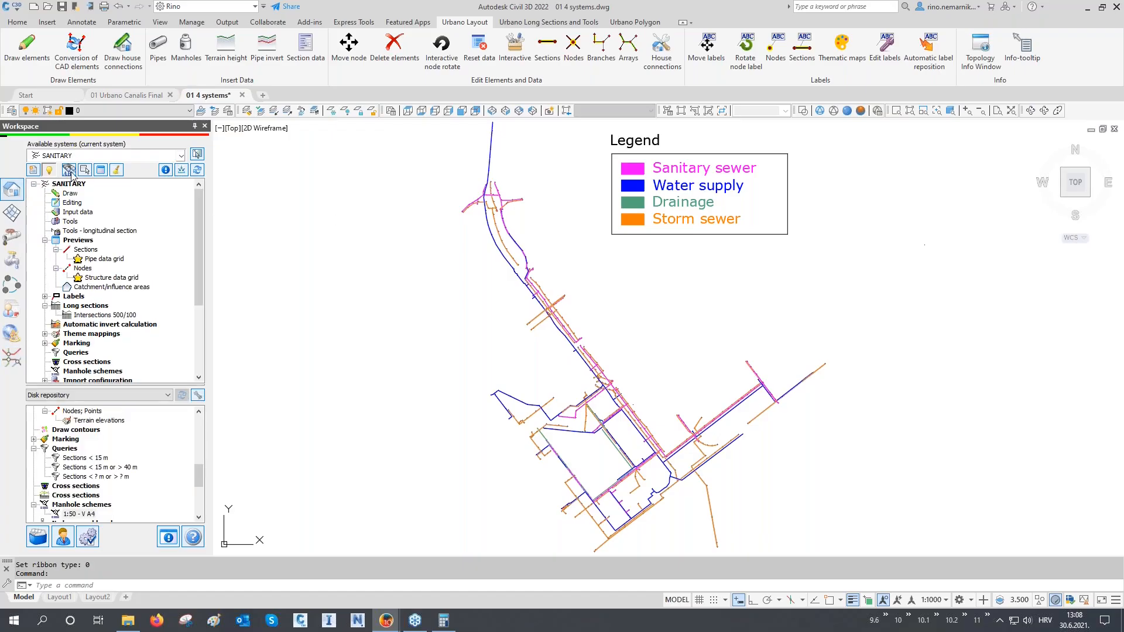
click(98, 157)
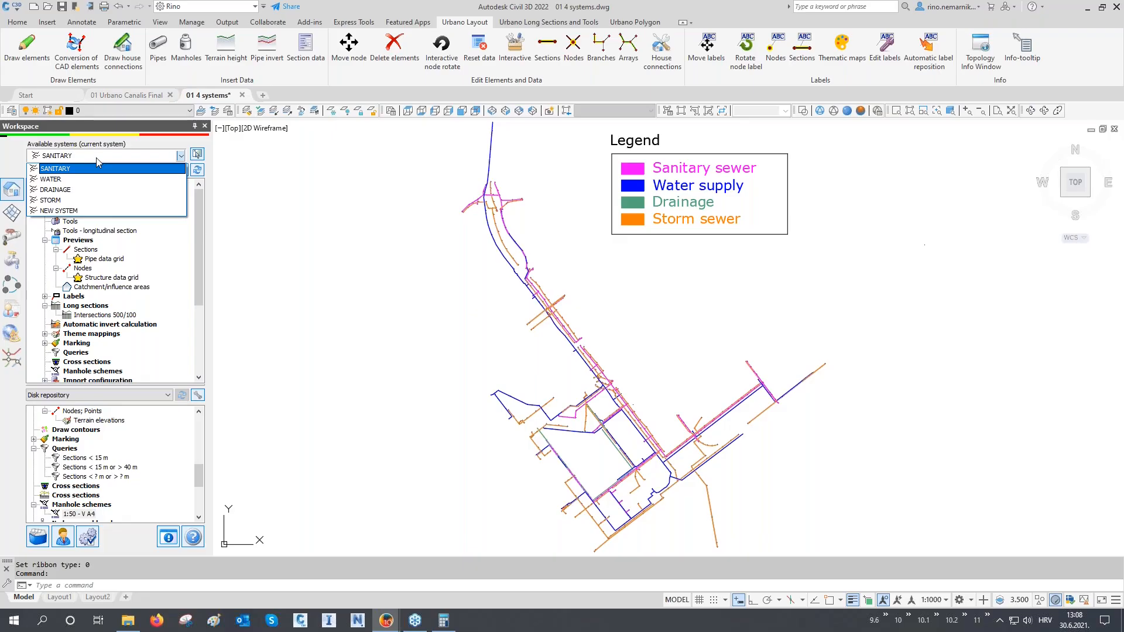
click(96, 157)
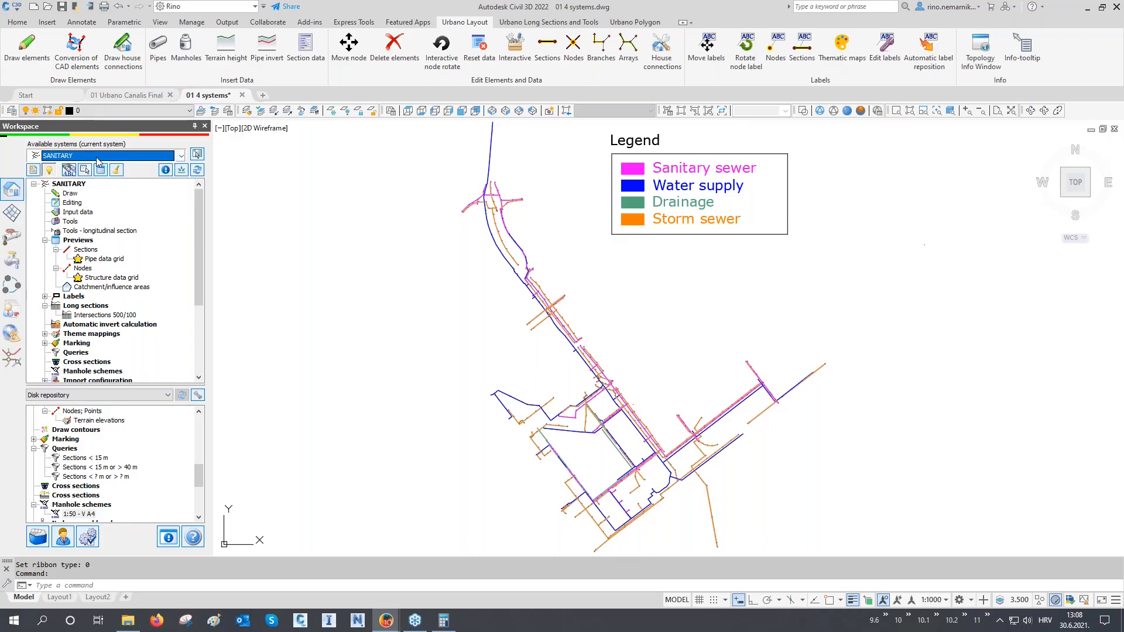
- Review the system summary details for SANITARY, WATER, DRAINAGE and STORM, then close it
click(161, 171)
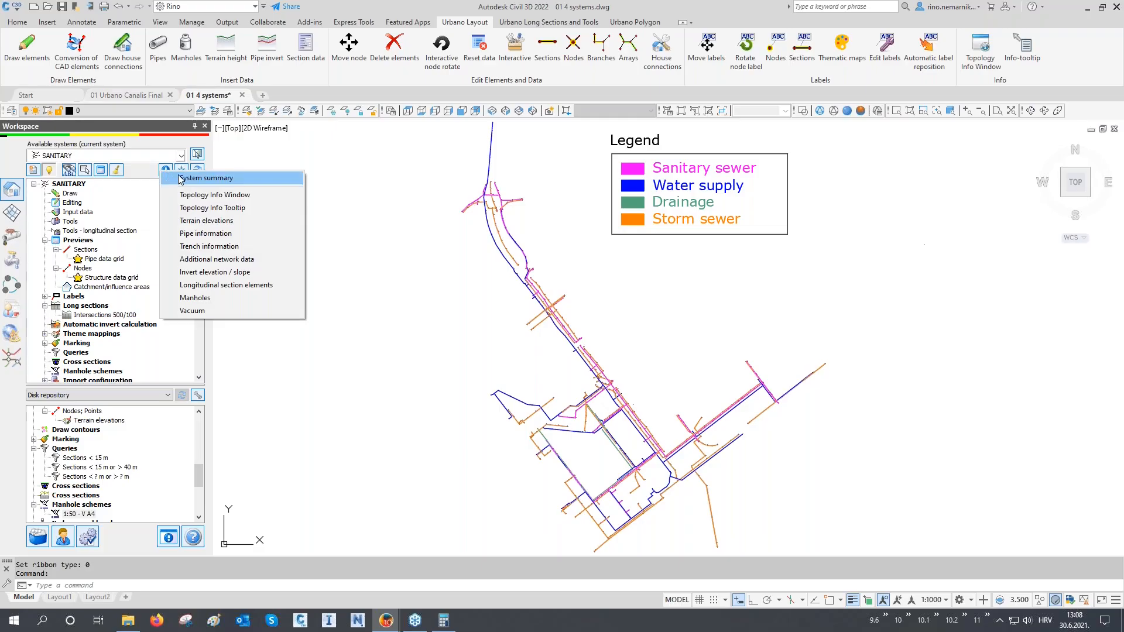
click(182, 179)
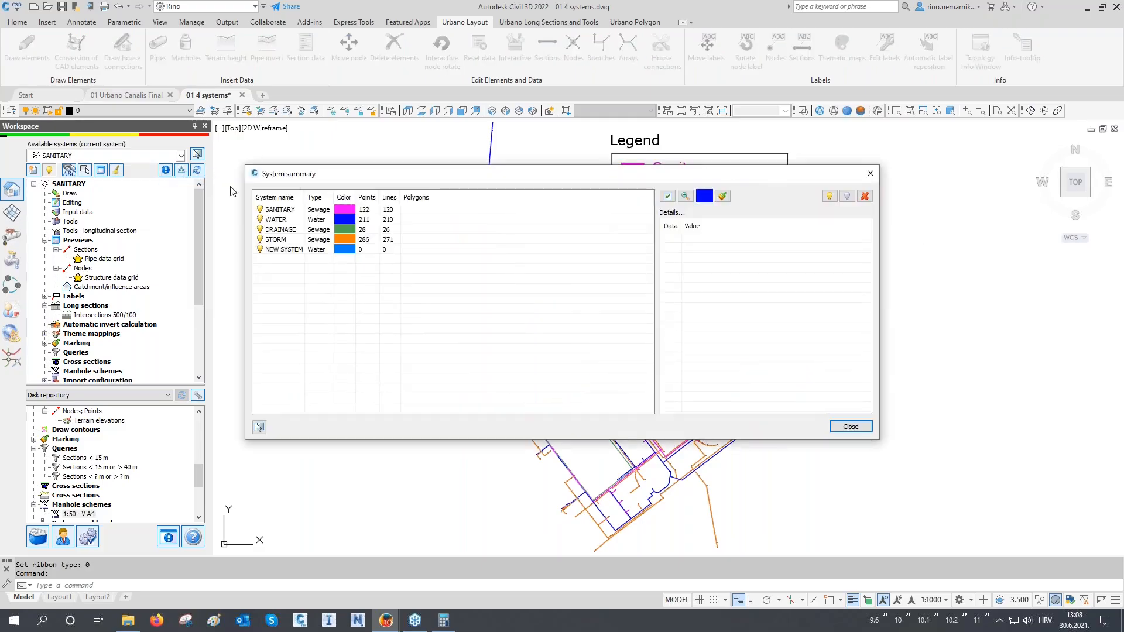
click(278, 210)
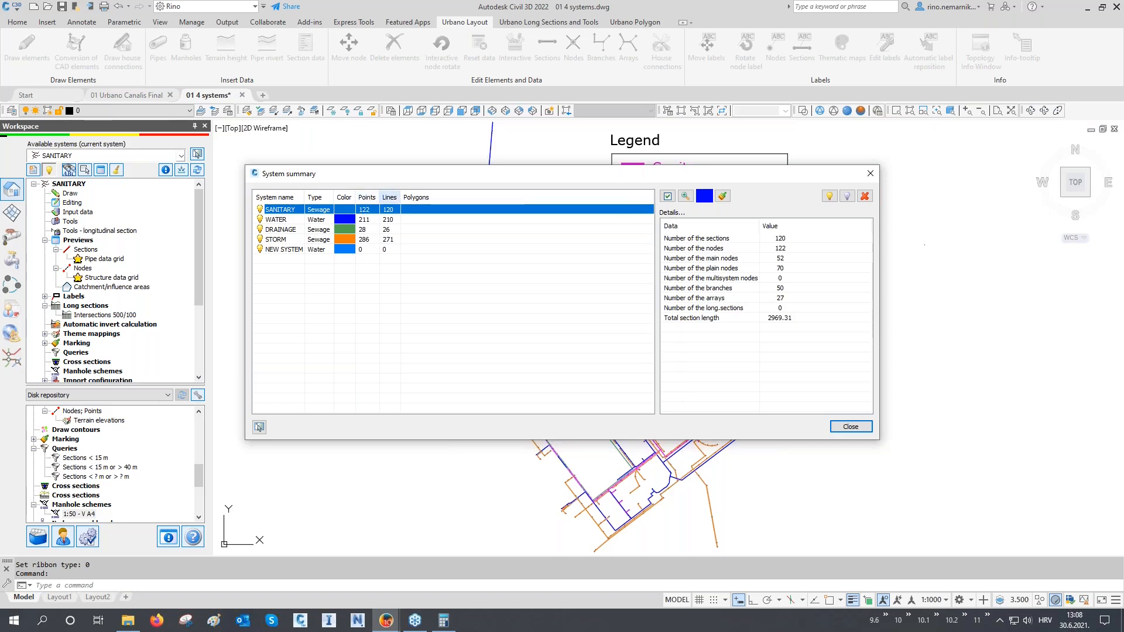
click(397, 222)
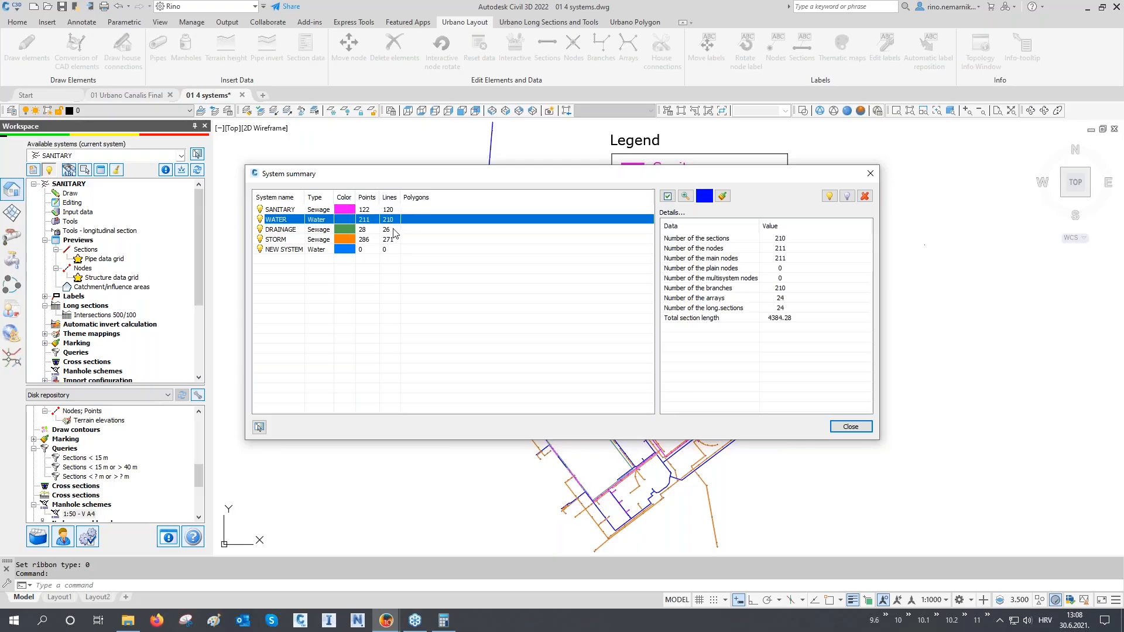
click(394, 230)
click(390, 240)
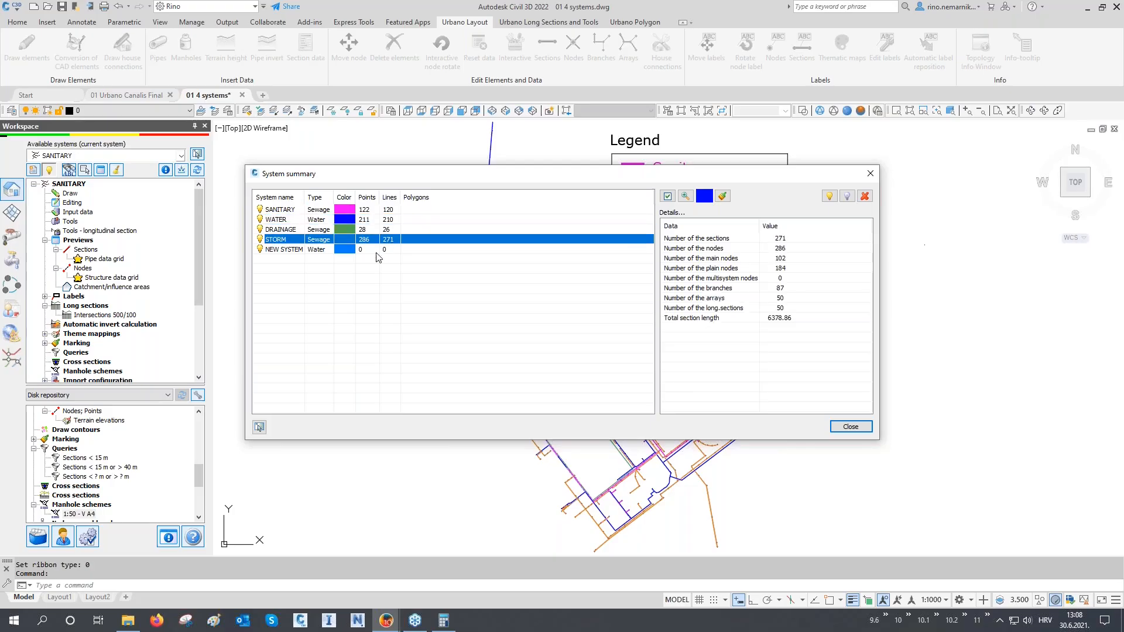
click(851, 427)
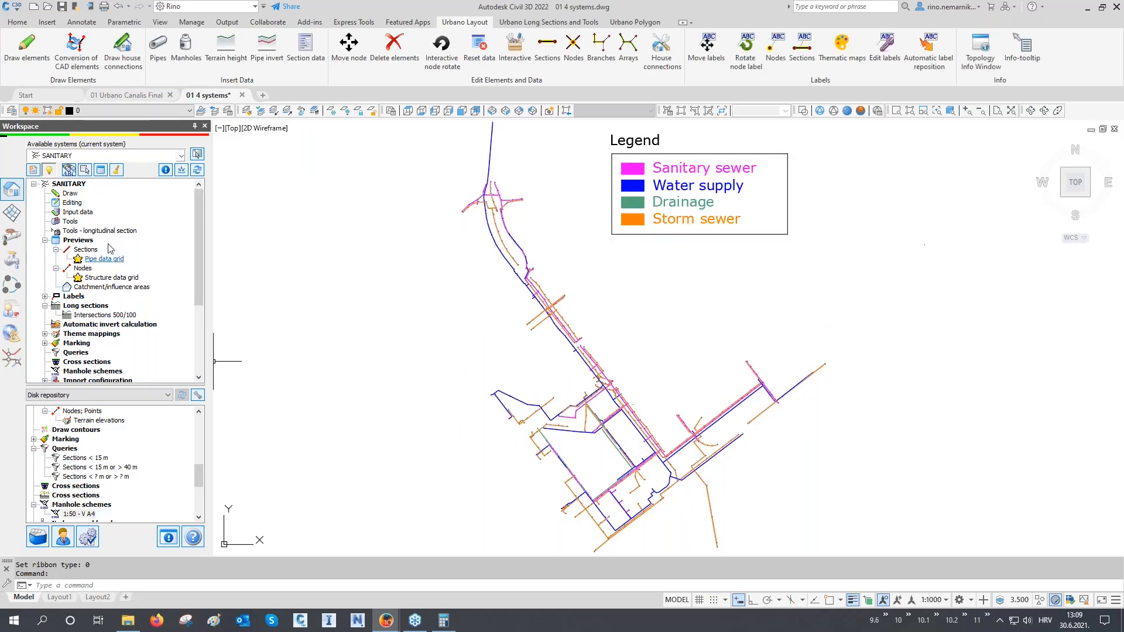
- With SANITARY current, open Intersections 500/100 long-section settings and load the sanitary arrays
click(57, 159)
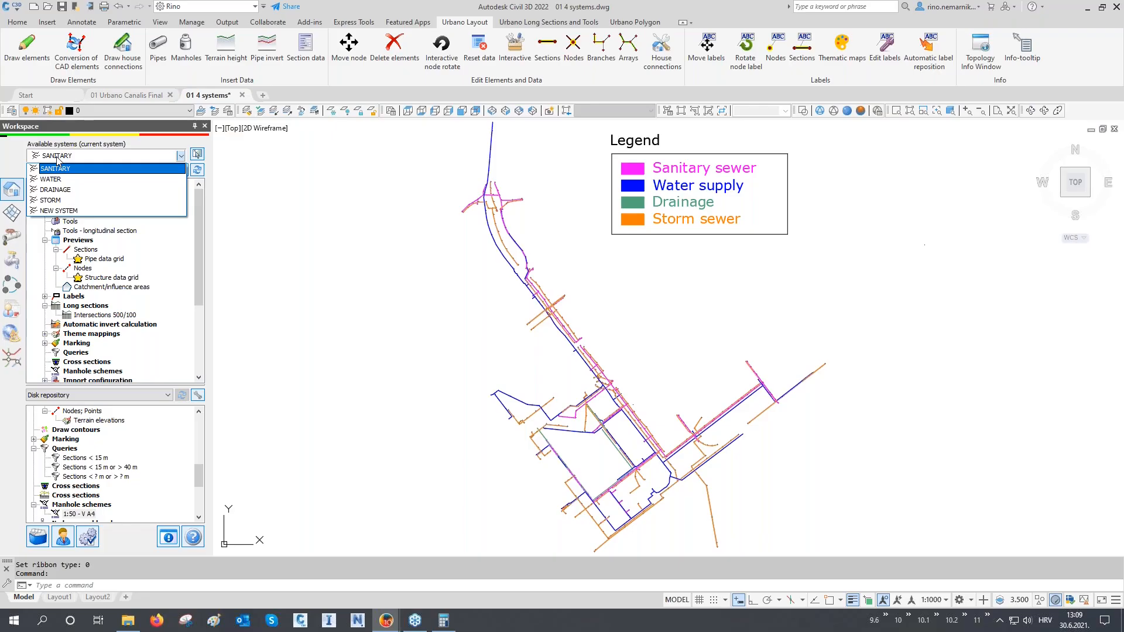
click(55, 169)
double_click(87, 314)
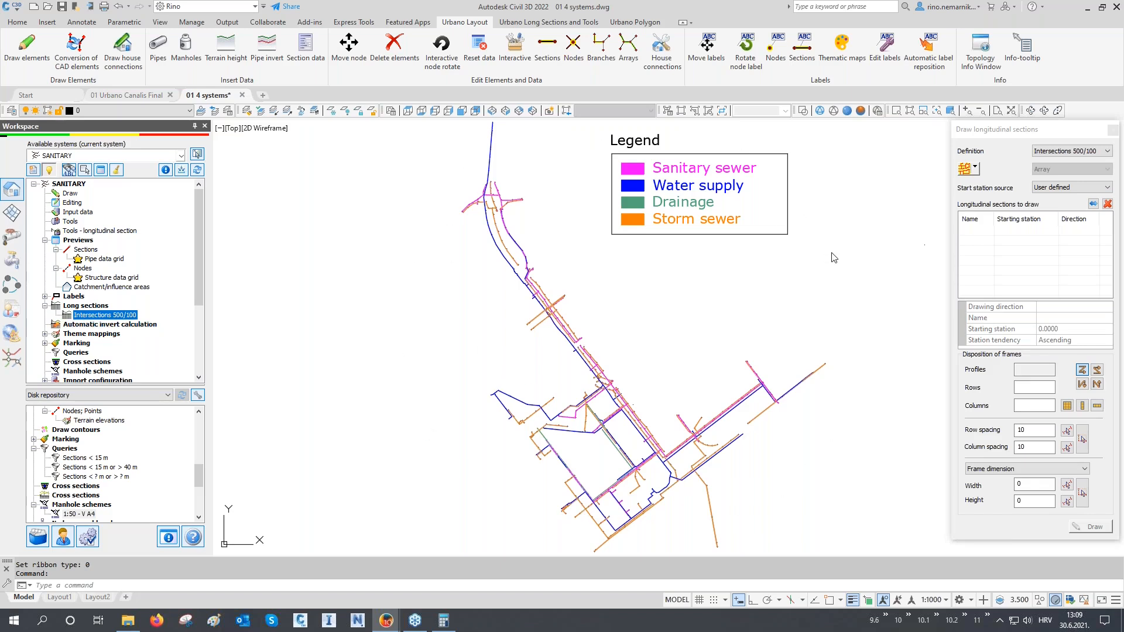
click(963, 170)
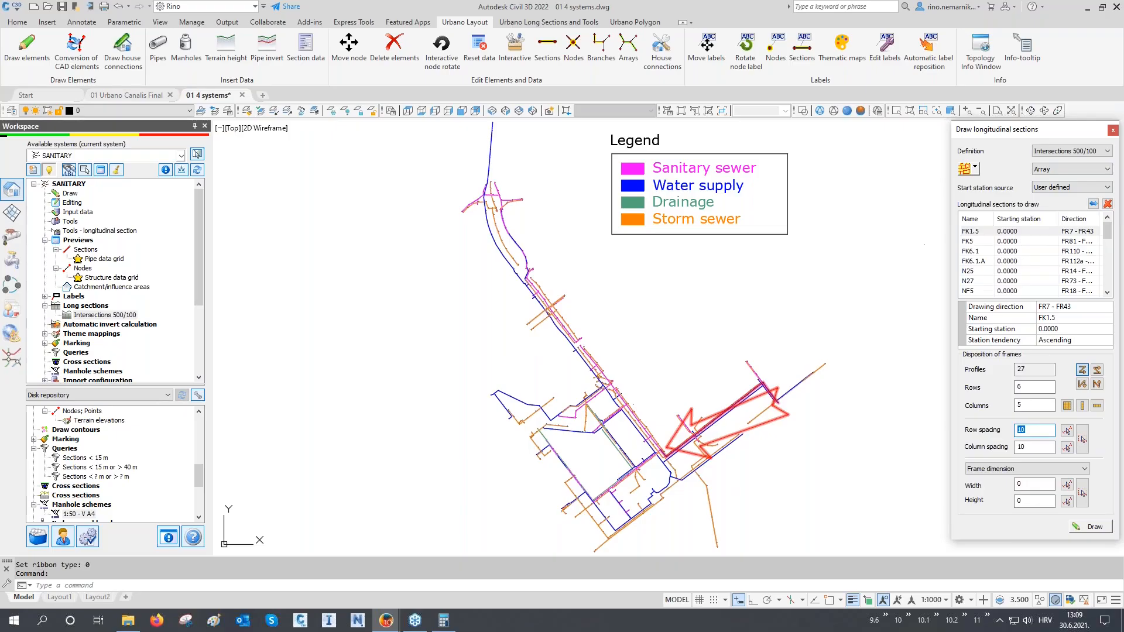
- Set row and column spacing to 20 and draw the long-section grid at a picked point
text(20)
key(Tab)
text(2)
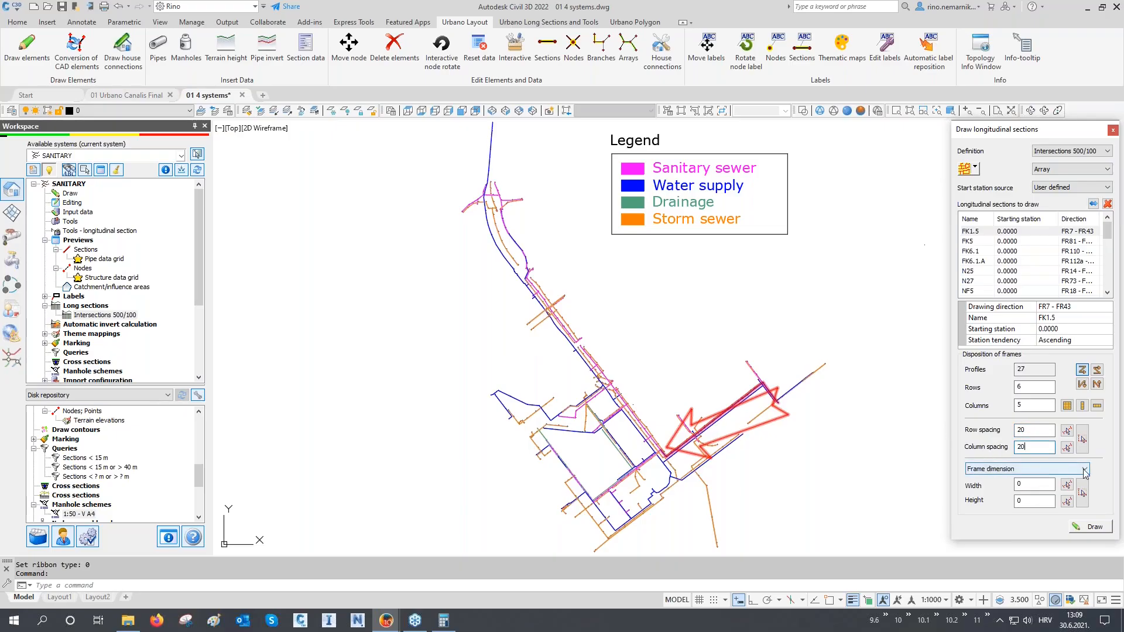
click(1088, 527)
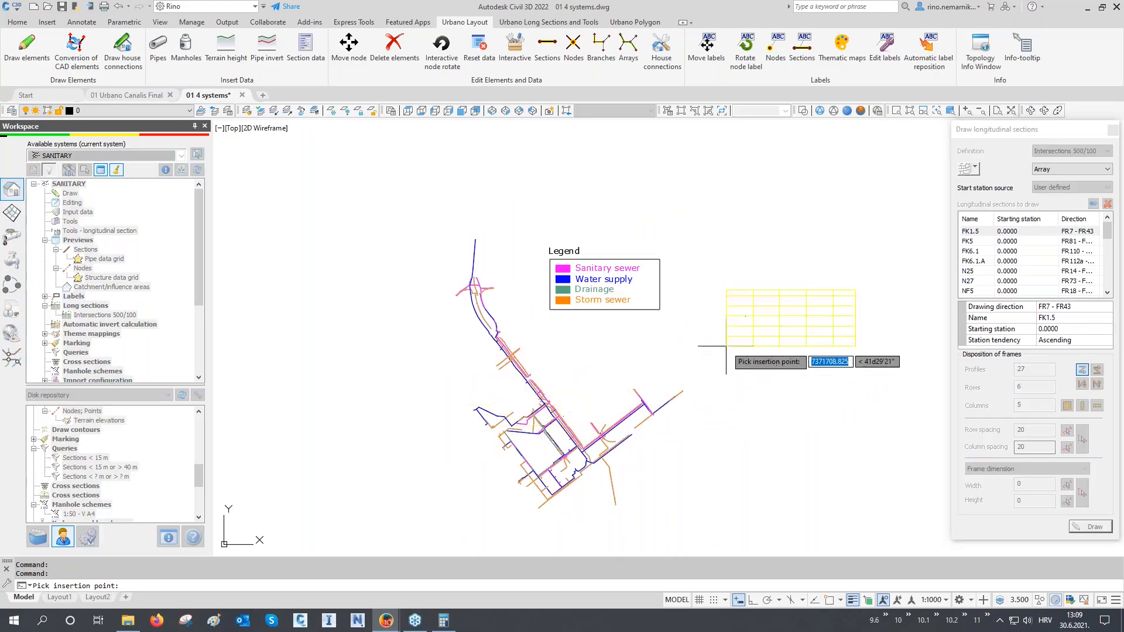
key(F3)
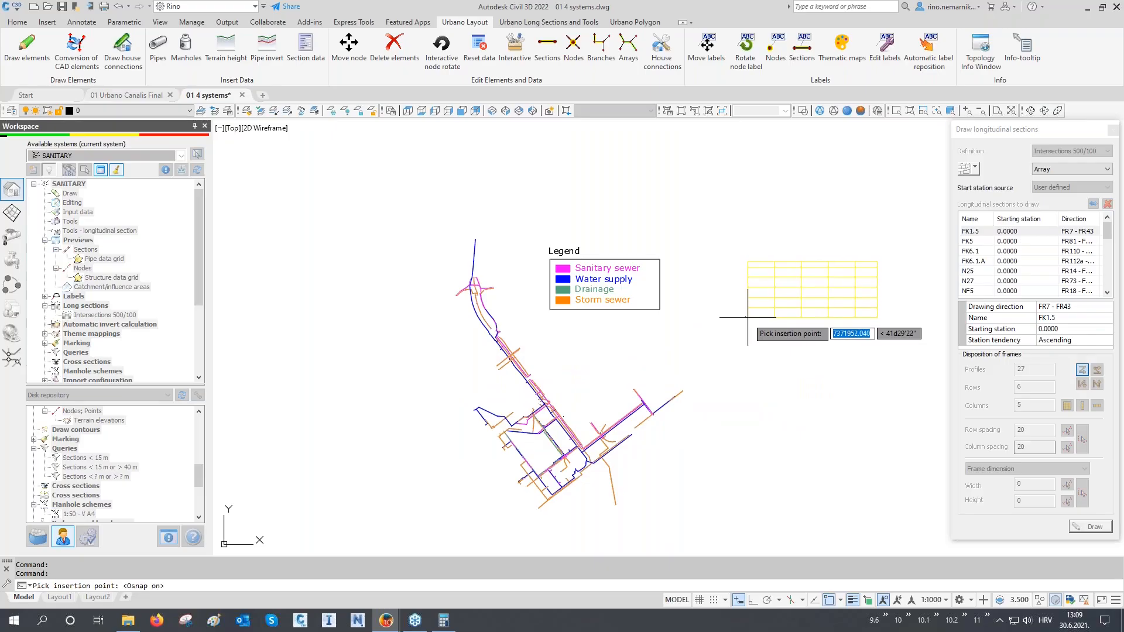
click(841, 601)
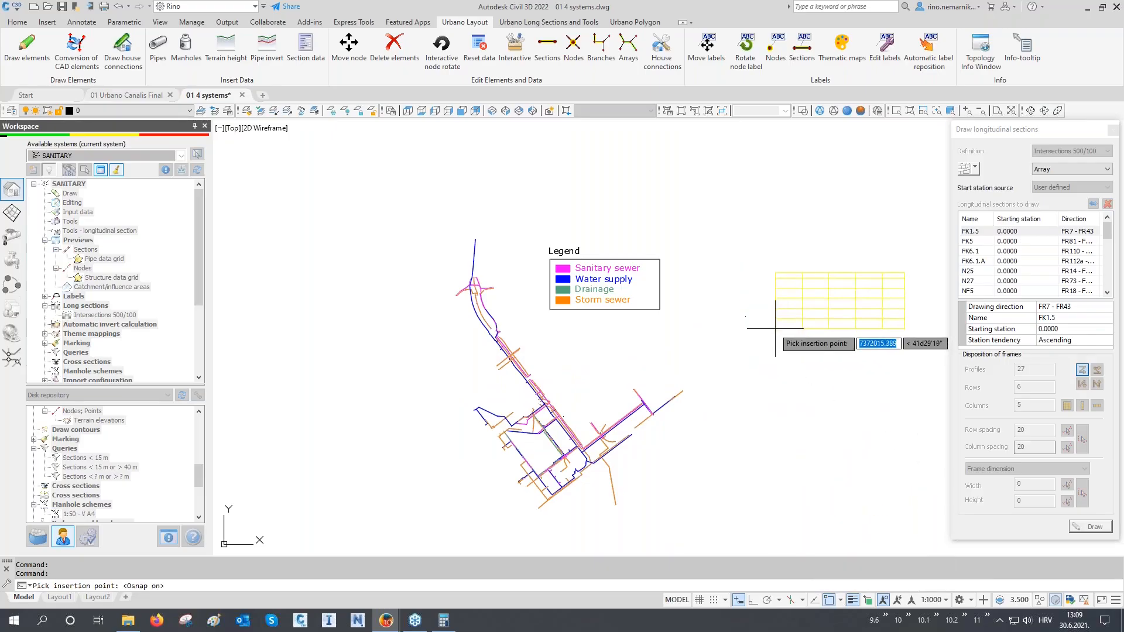
click(746, 317)
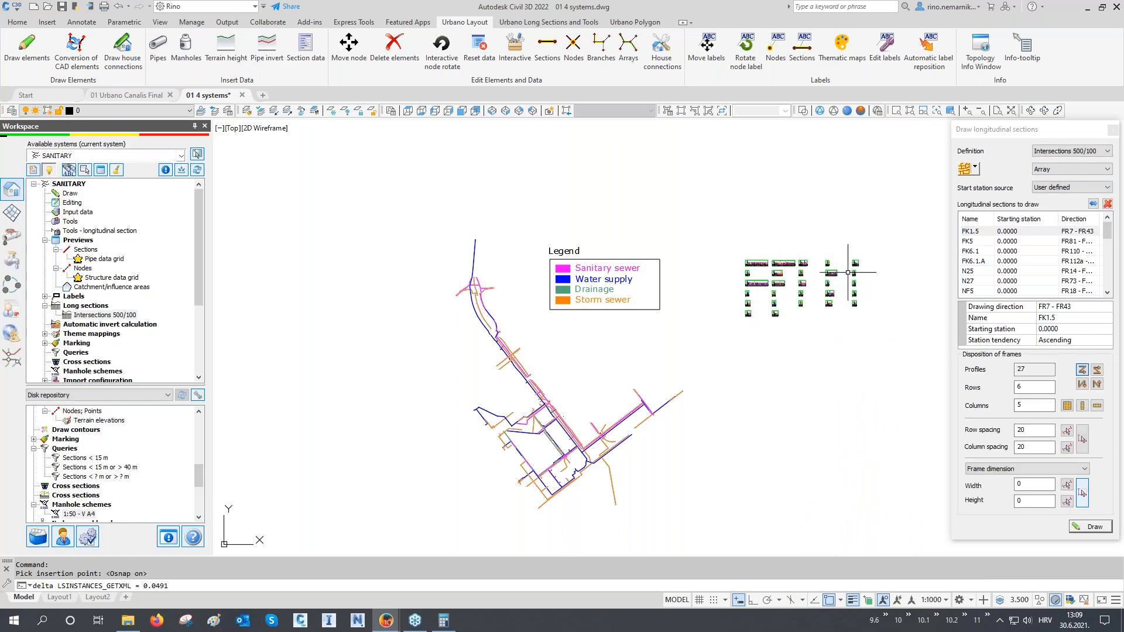
- Close the Draw longitudinal sections panel after viewing more long-section frames
scroll(873, 272, up, 3)
scroll(872, 272, up, 4)
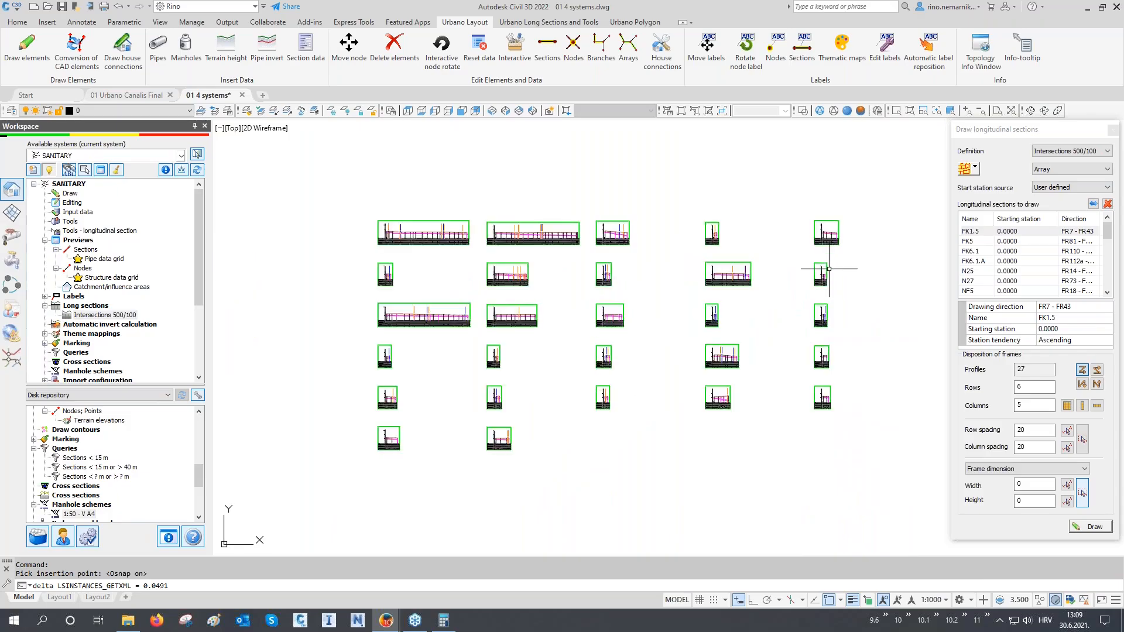
middle_drag(883, 260, 923, 251)
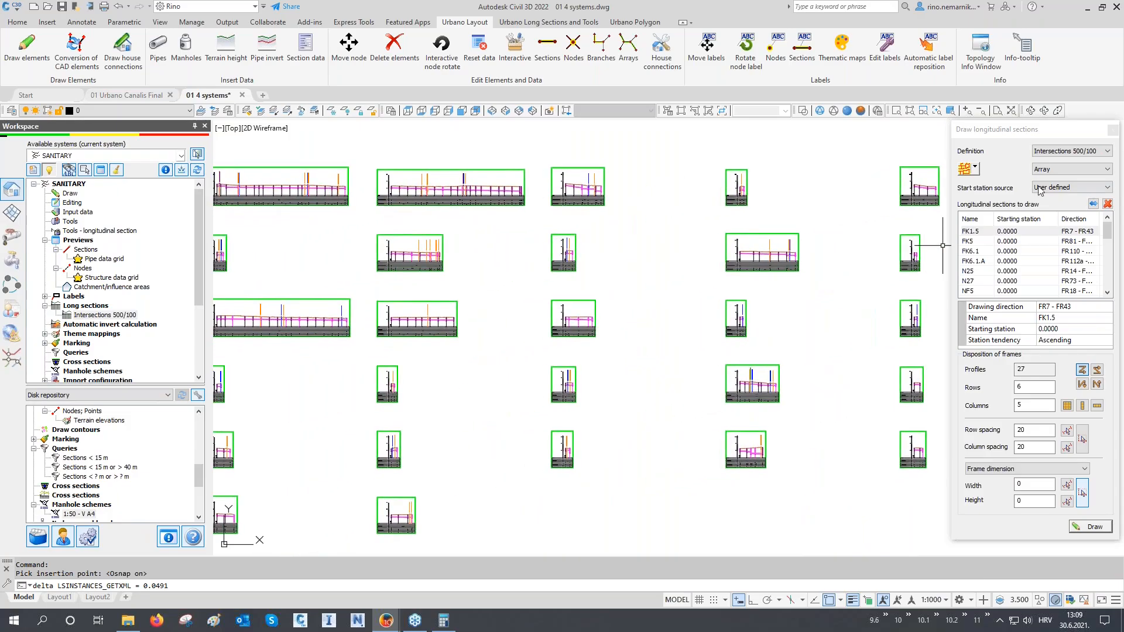
click(1113, 131)
- Zoom through the profiles to check STORM and WATER crossing labels like WATER Ø110 mm, then return to the network
scroll(945, 281, down, 2)
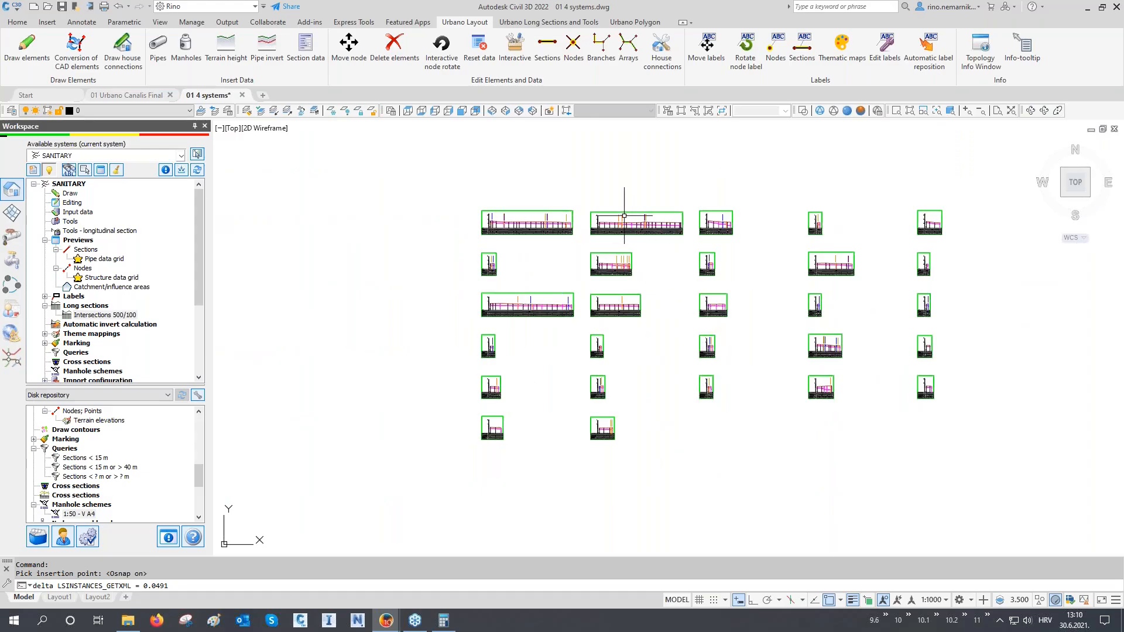
scroll(567, 200, up, 5)
scroll(507, 224, up, 8)
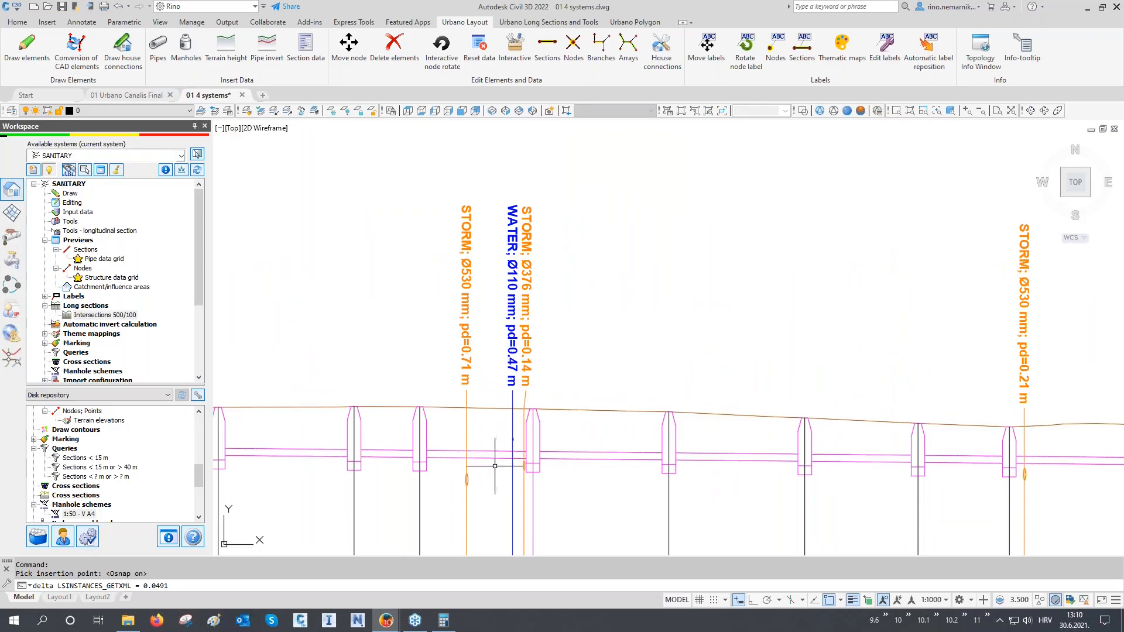
scroll(478, 495, up, 4)
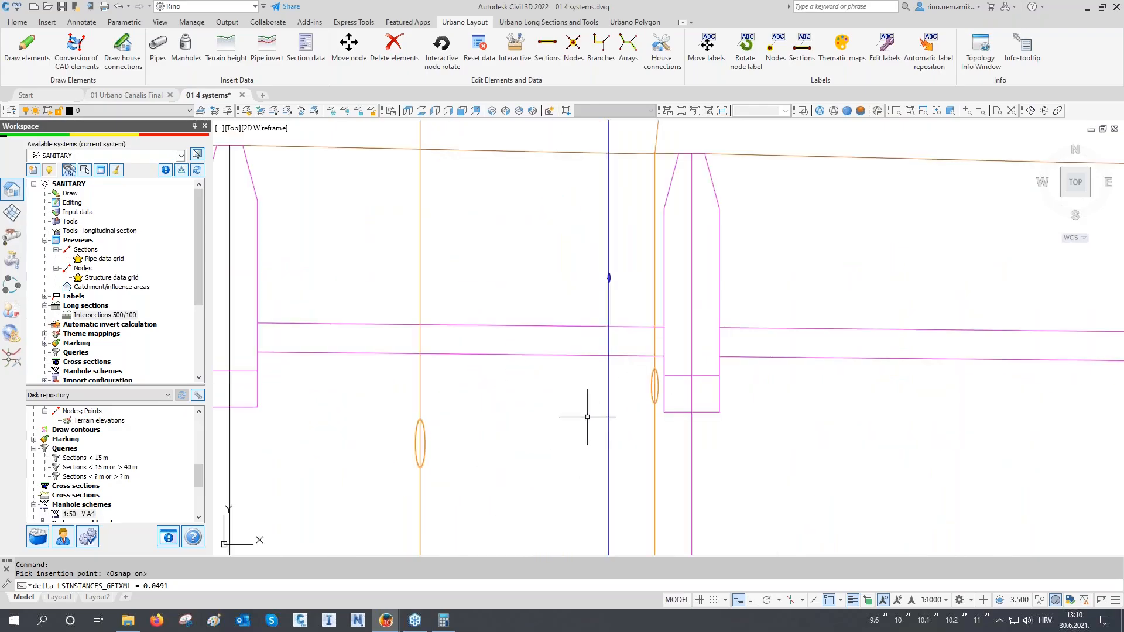
scroll(427, 381, down, 5)
scroll(425, 387, down, 4)
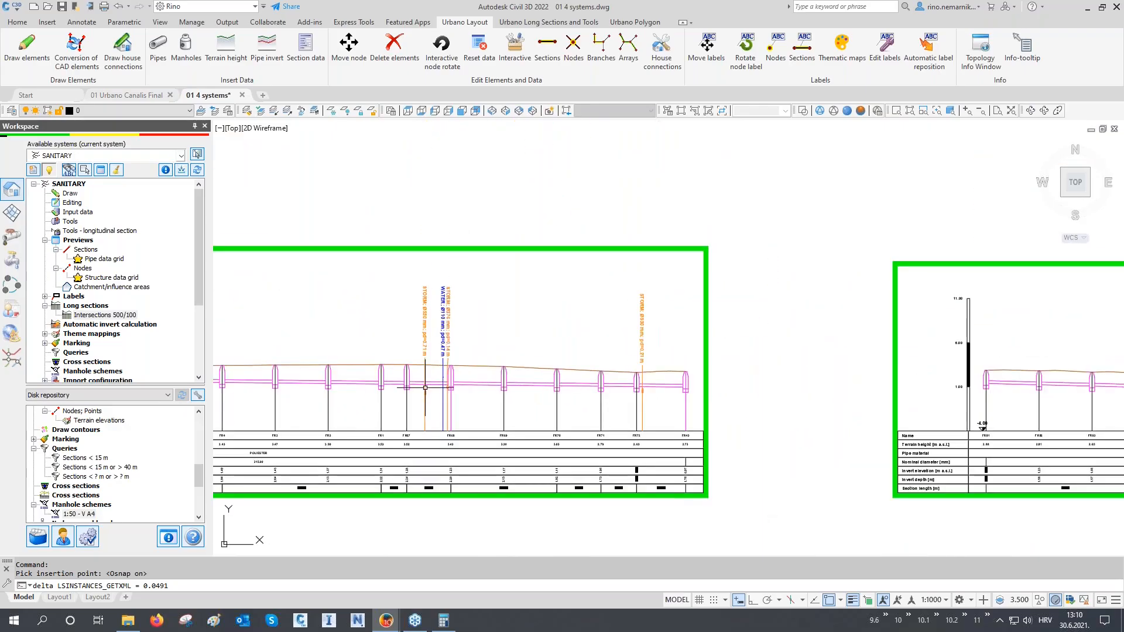
scroll(815, 387, up, 2)
scroll(815, 387, up, 3)
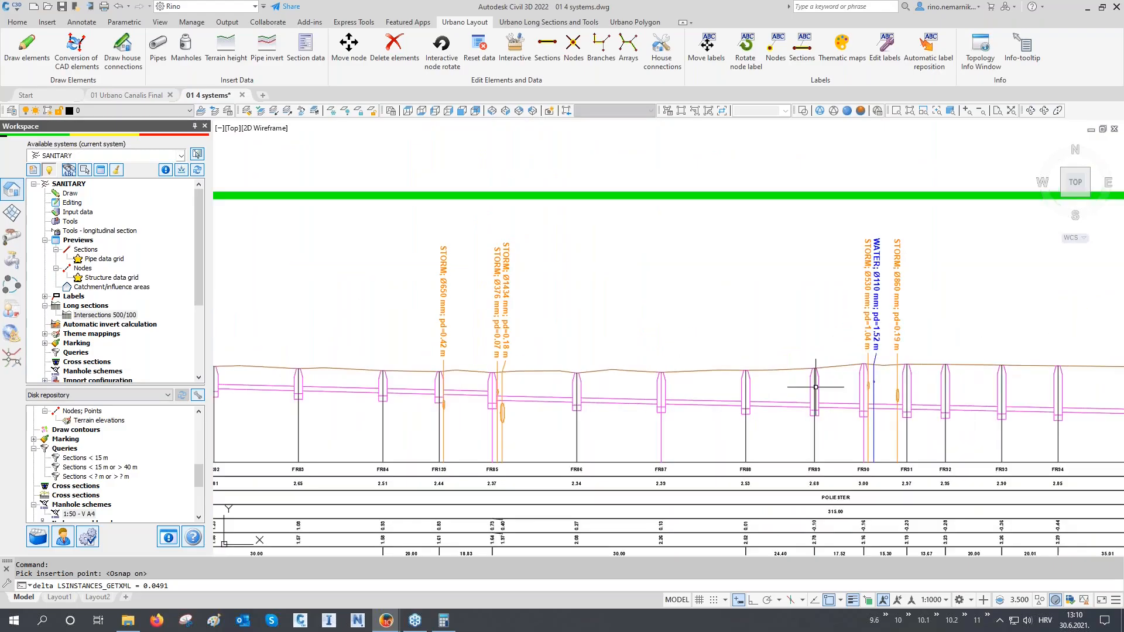
scroll(907, 392, up, 3)
scroll(907, 390, down, 1)
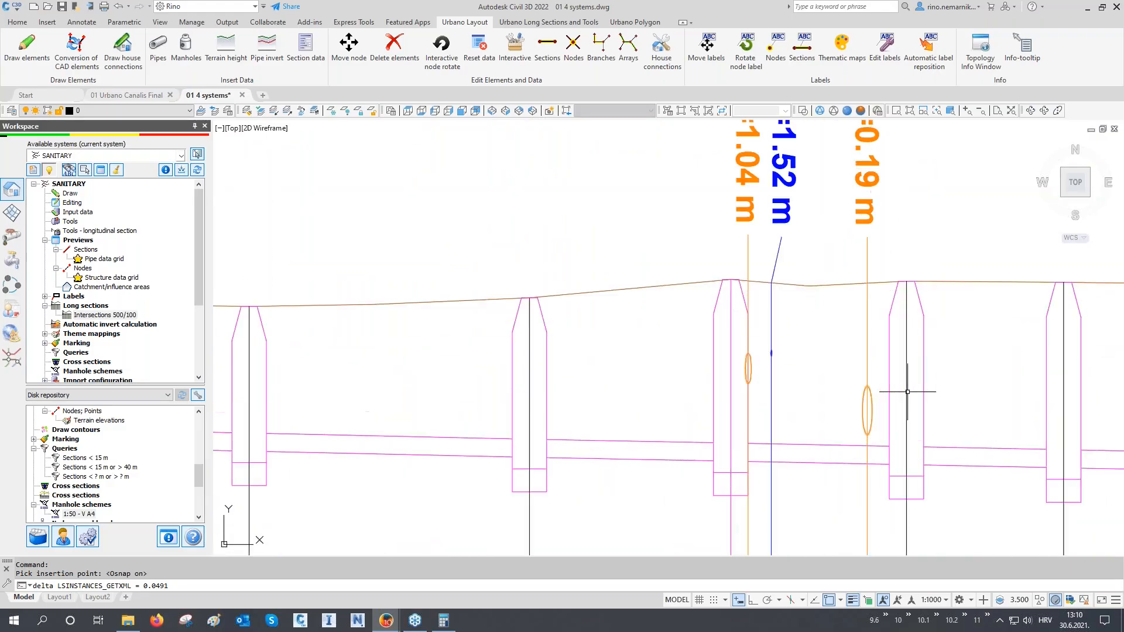
scroll(788, 344, down, 2)
scroll(749, 345, down, 1)
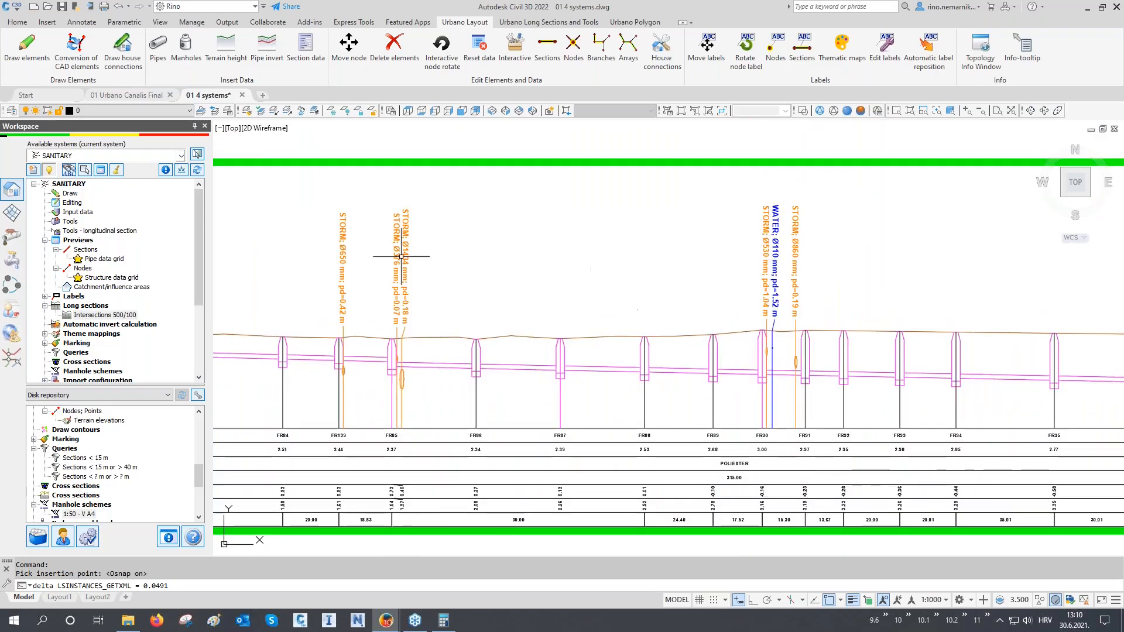
scroll(587, 287, down, 3)
scroll(568, 344, up, 5)
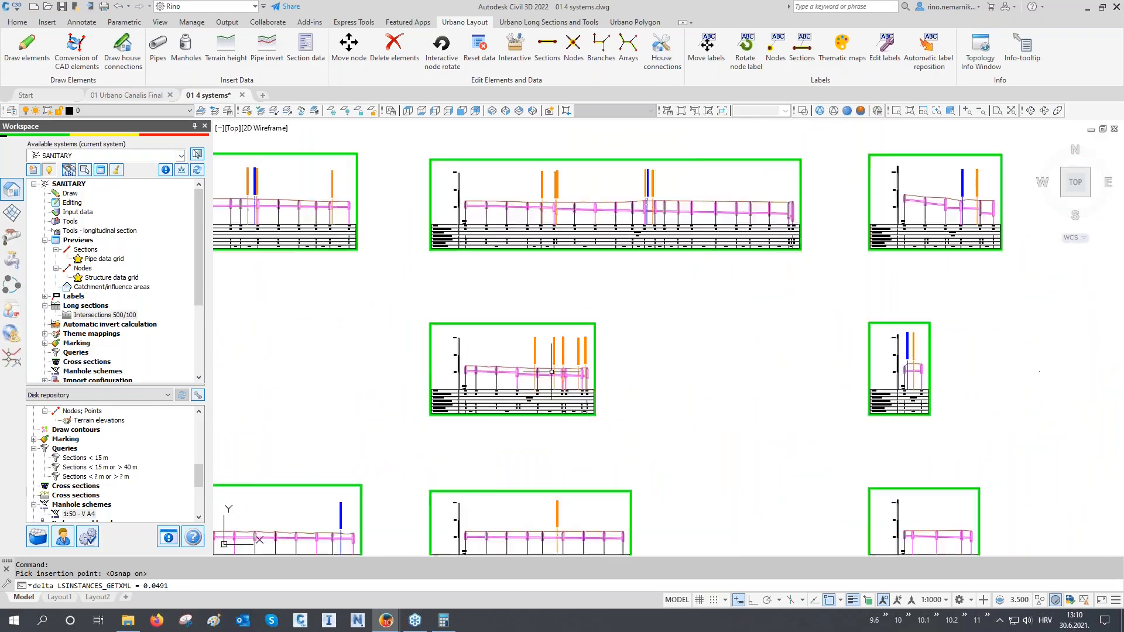
scroll(679, 313, down, 5)
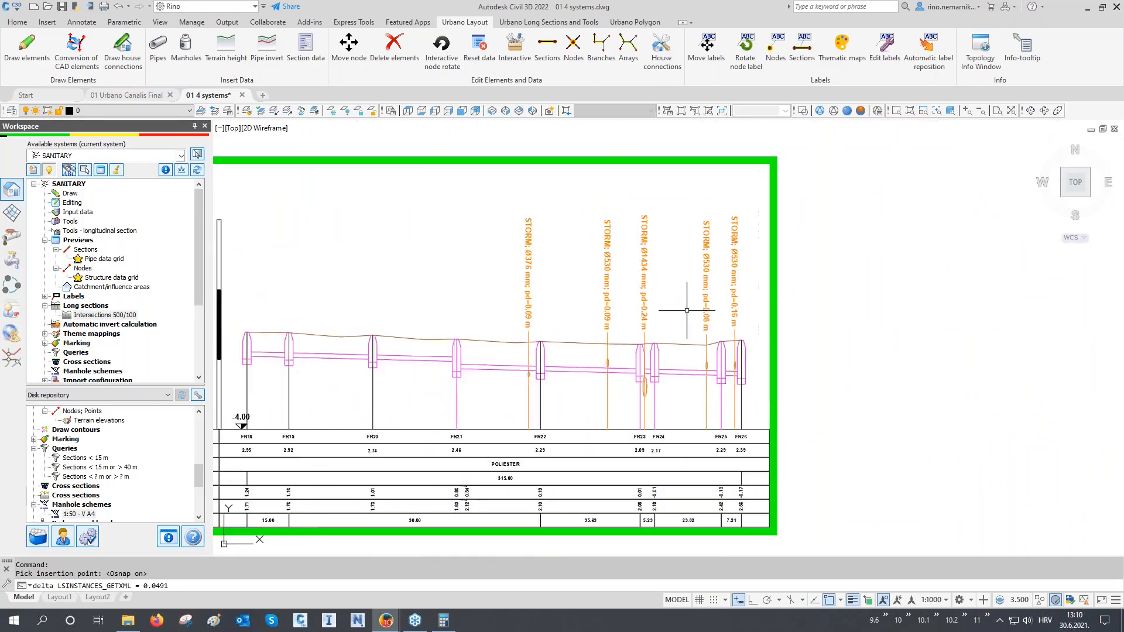
scroll(671, 359, down, 2)
mouse_move(637, 422)
middle_down()
mouse_move(698, 329)
mouse_move(724, 252)
middle_up()
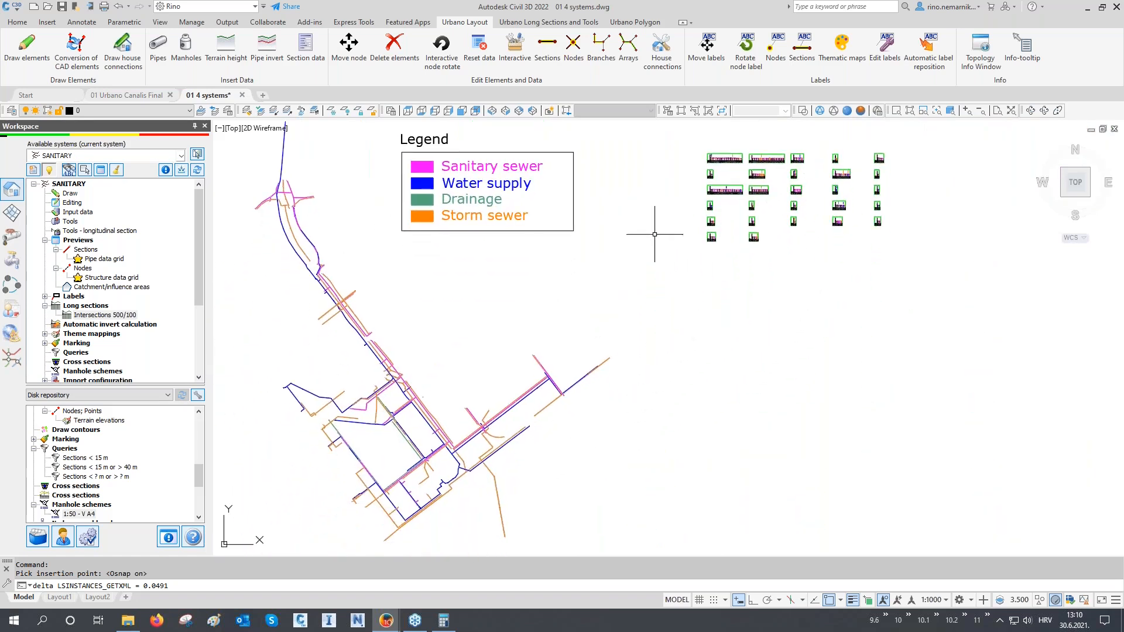
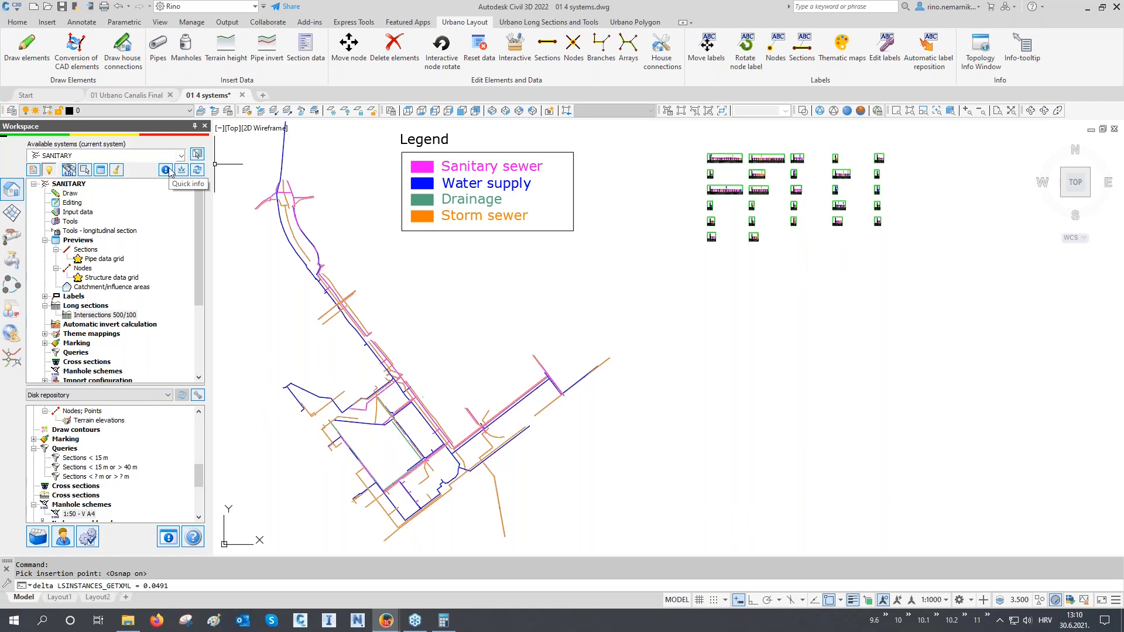
- Keep SANITARY as the current system and open the System summary
click(73, 156)
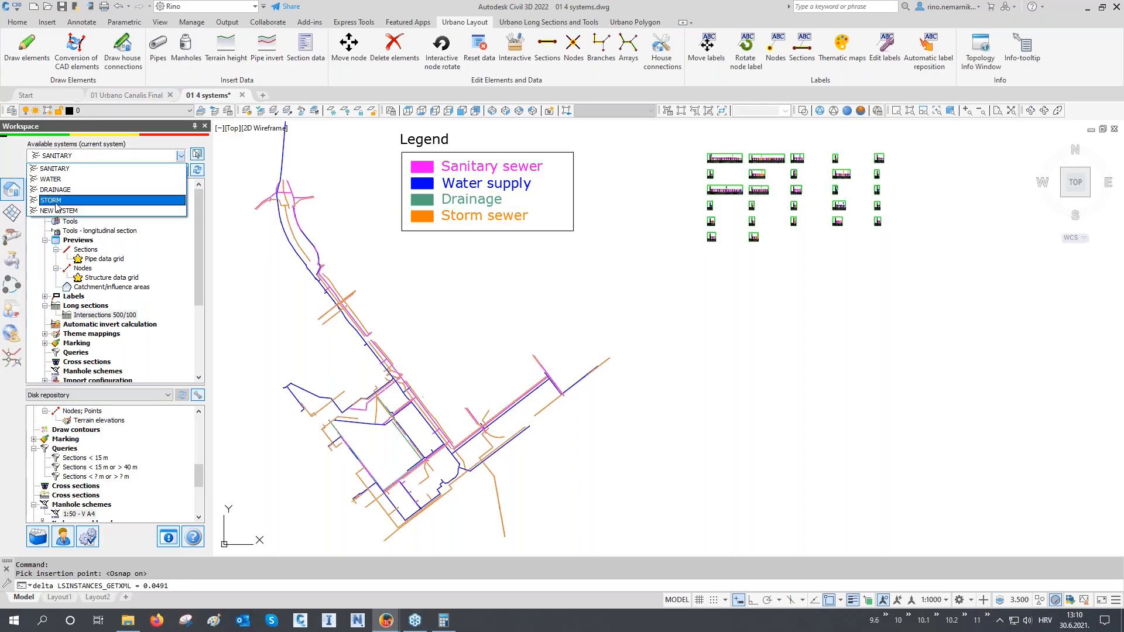
click(54, 169)
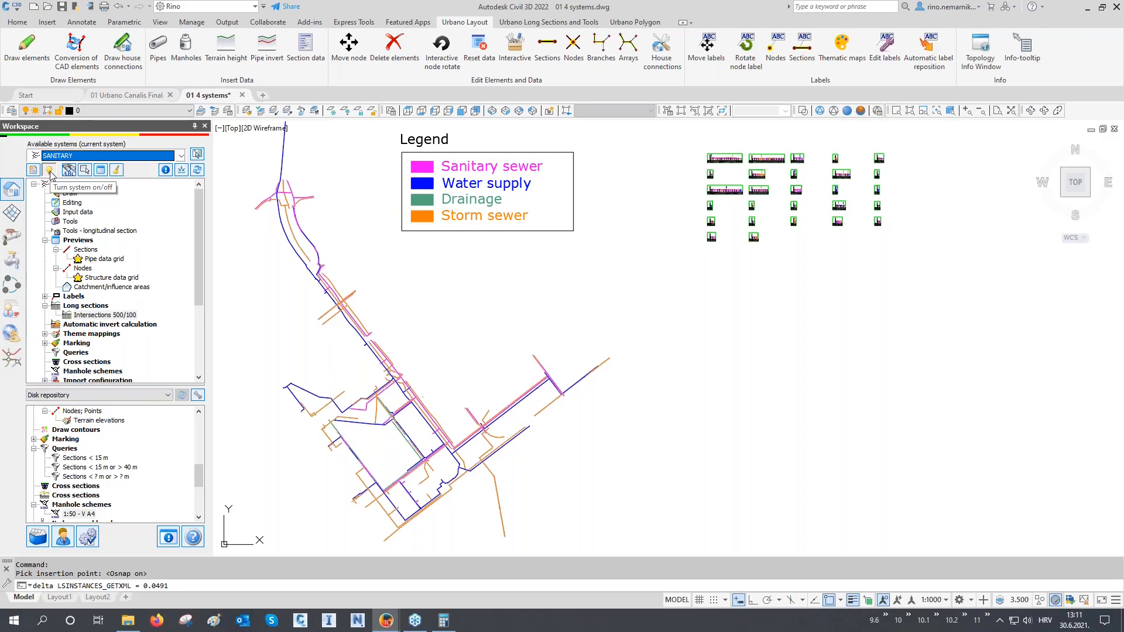
click(166, 169)
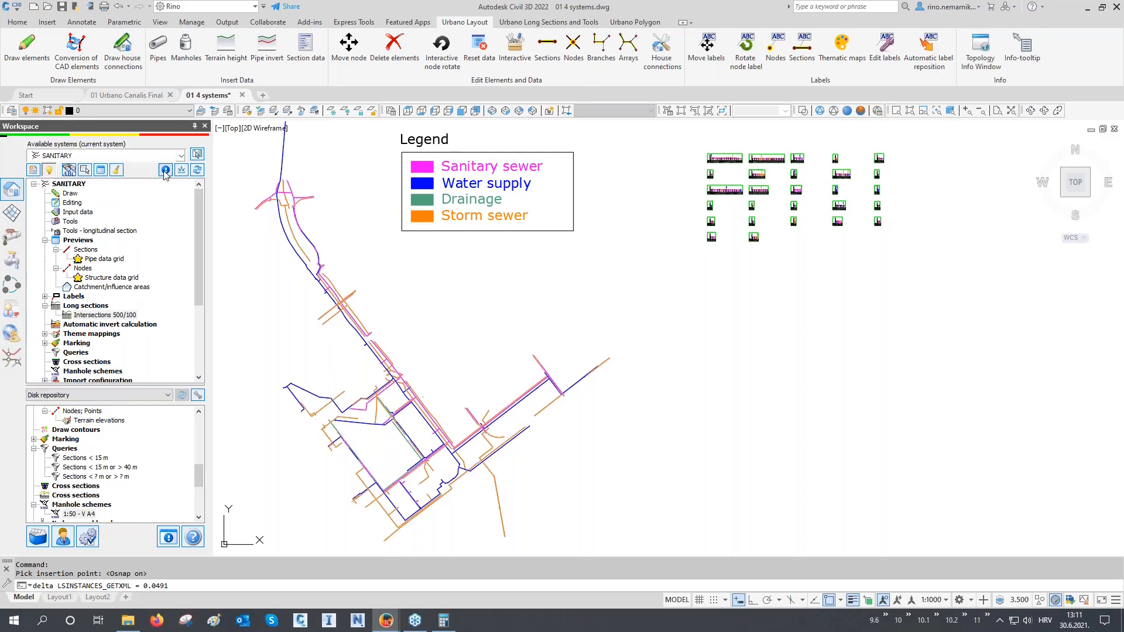
click(193, 178)
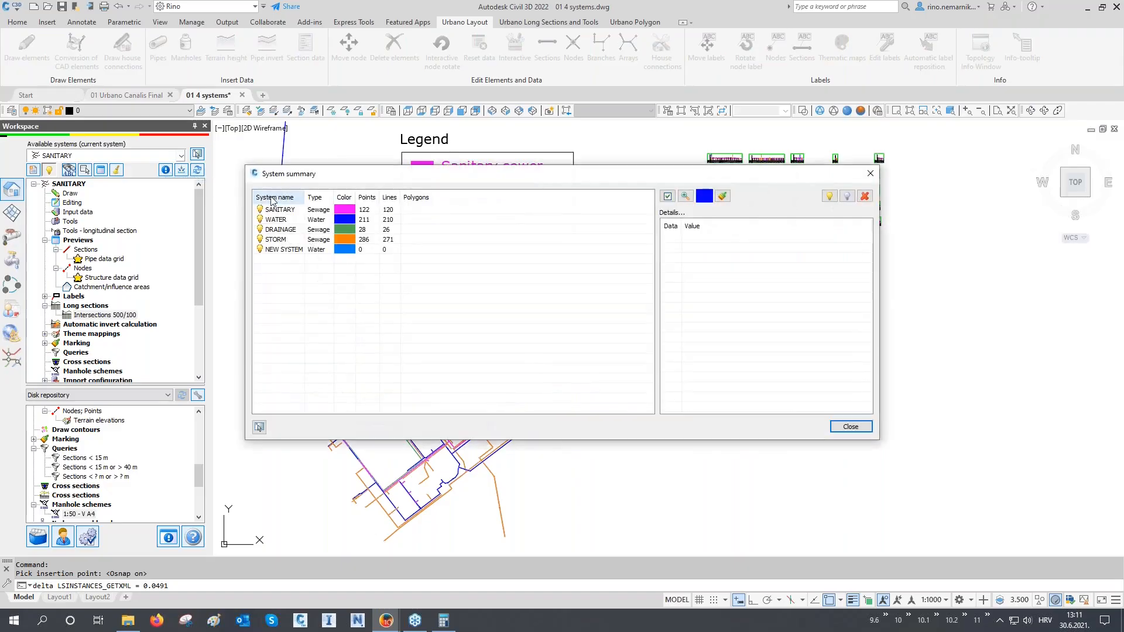
- Select SANITARY through STORM, turn the four systems off and back on, then close the summary
click(278, 210)
shift+click(279, 240)
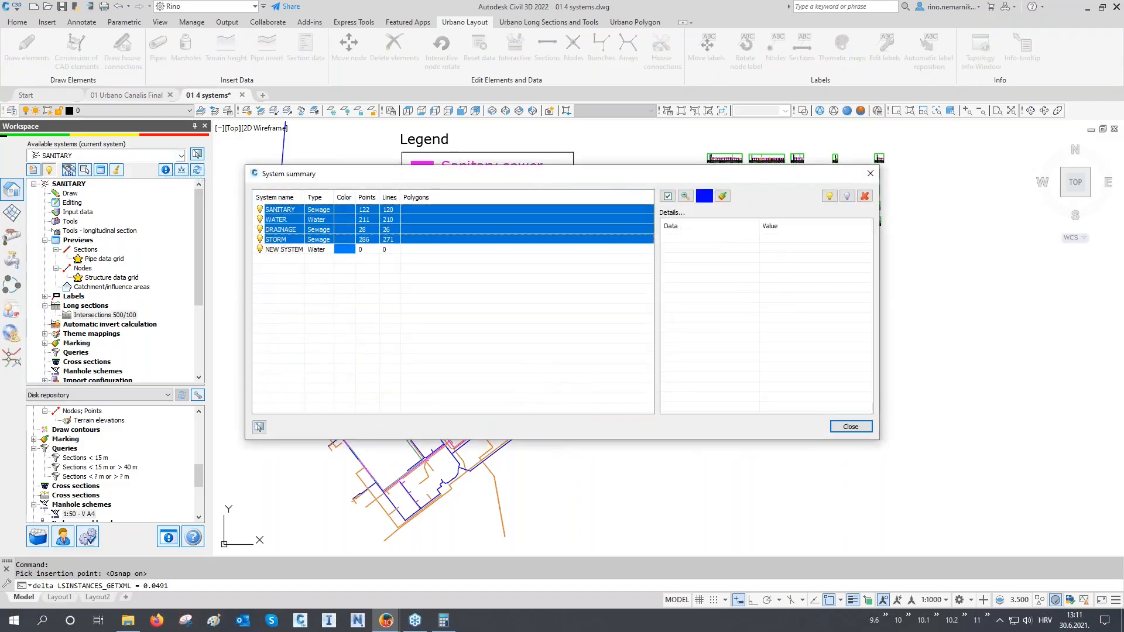
click(830, 197)
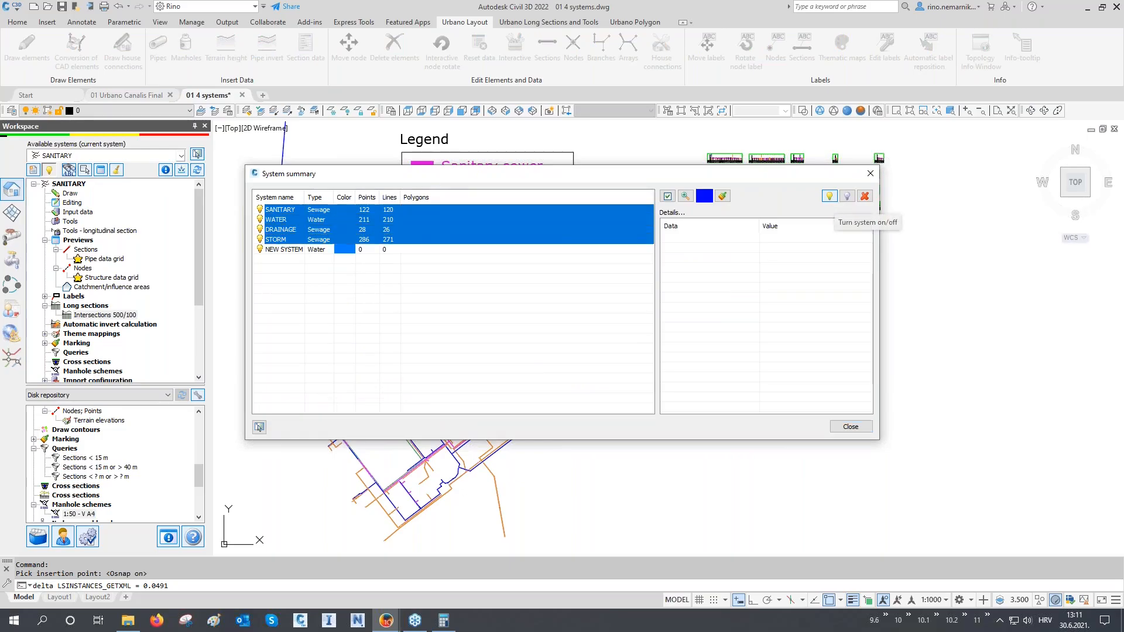
click(847, 198)
click(830, 196)
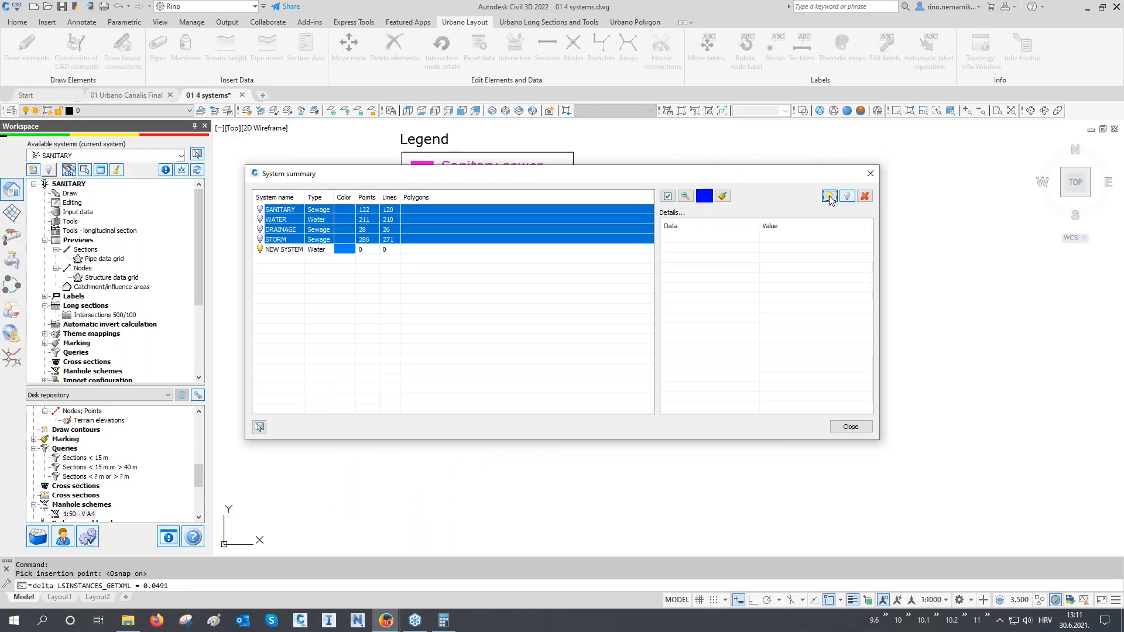
click(848, 427)
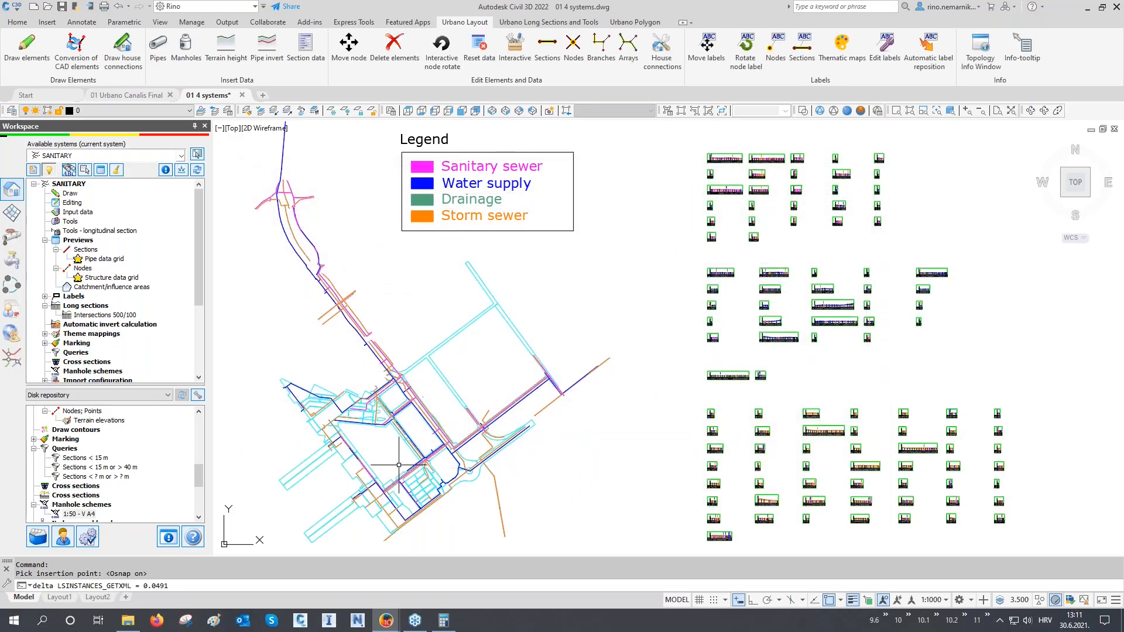
- Turn off the cyan catchment-areas layer by picking one of its objects
scroll(376, 514, up, 5)
scroll(540, 439, up, 4)
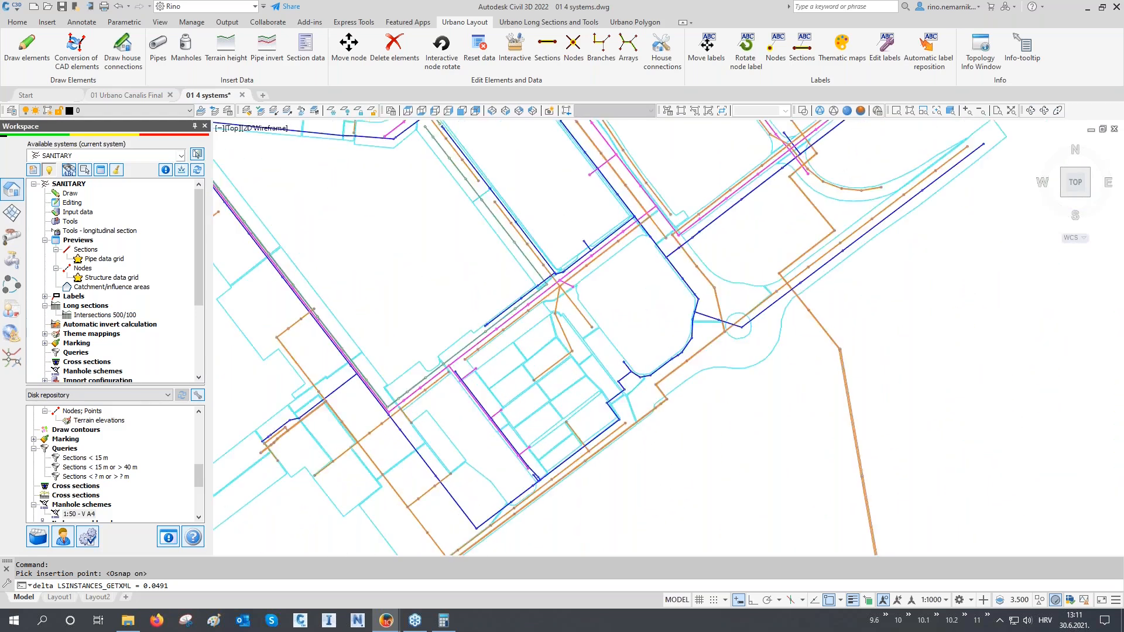
click(345, 111)
click(491, 298)
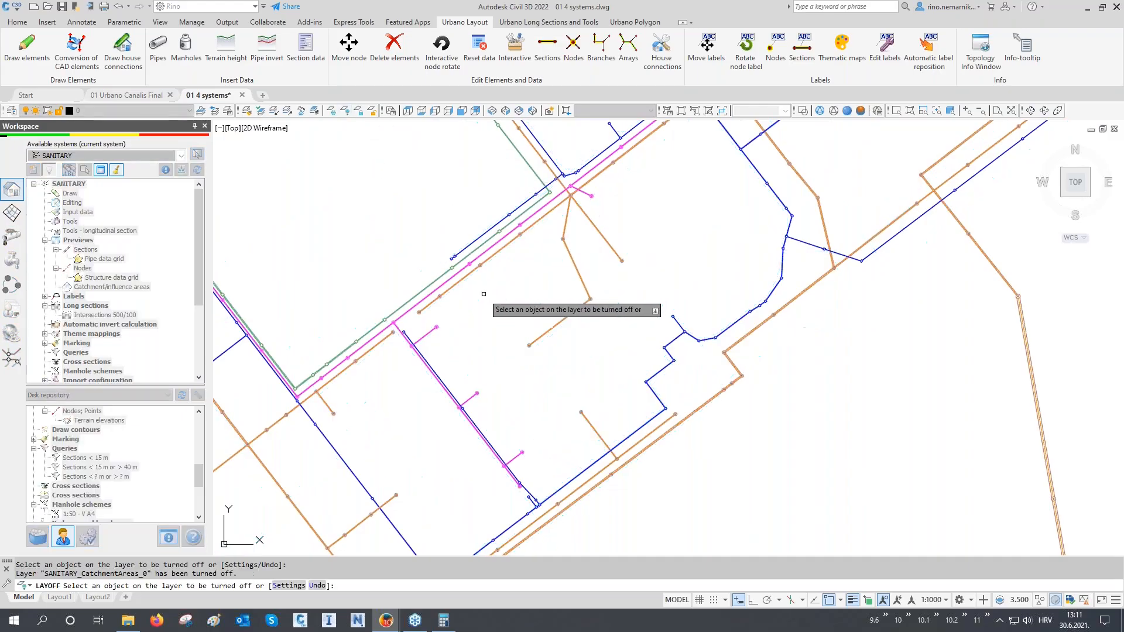
key(Escape)
- Recentre on the network and profile grids and restore the 02 All profiles layer state
scroll(660, 409, down, 6)
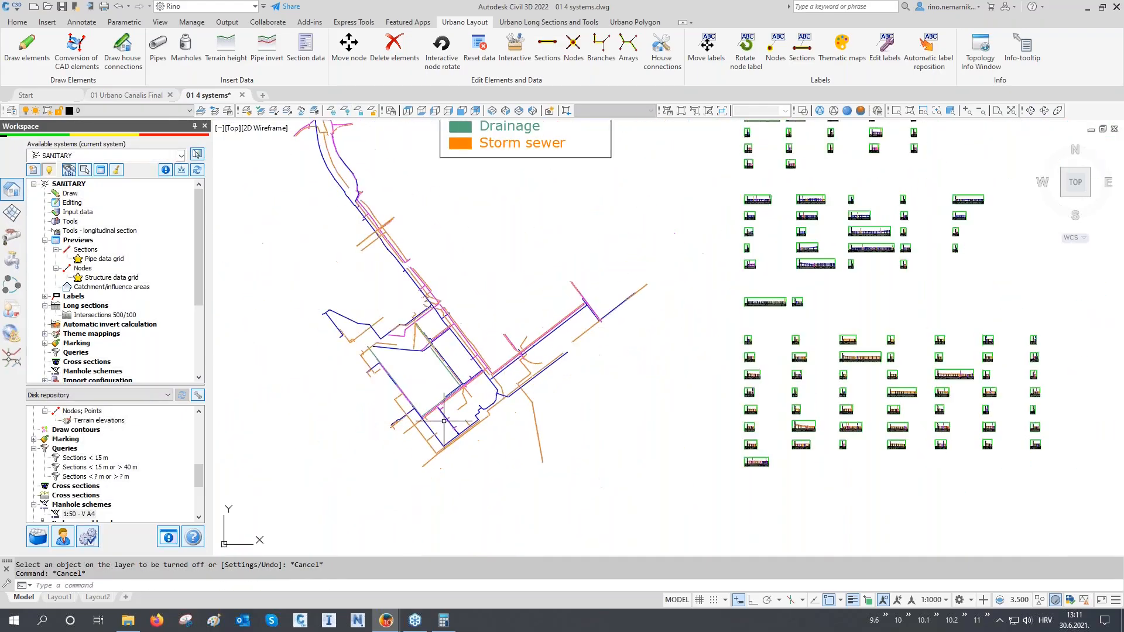
middle_drag(661, 409, 496, 452)
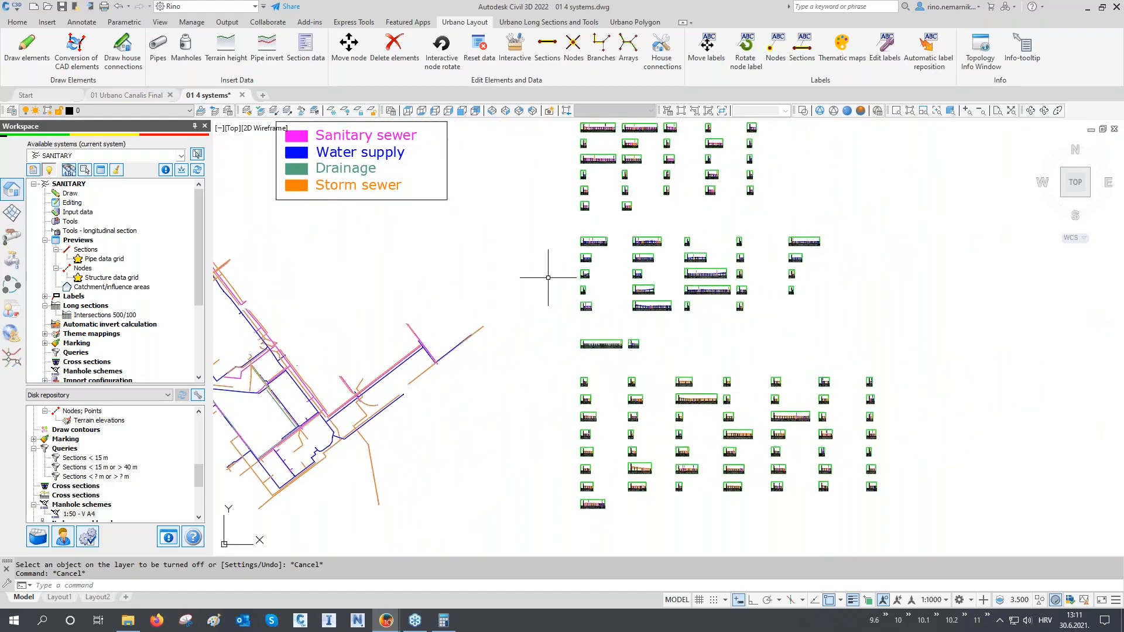
scroll(540, 463, down, 2)
middle_drag(641, 464, 735, 441)
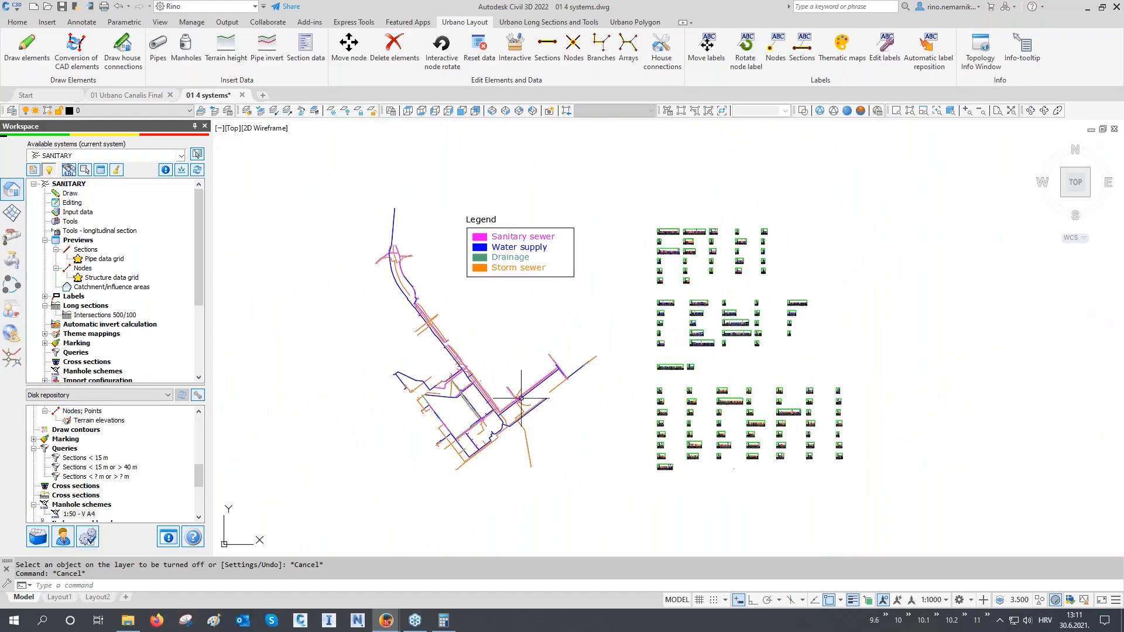
click(228, 113)
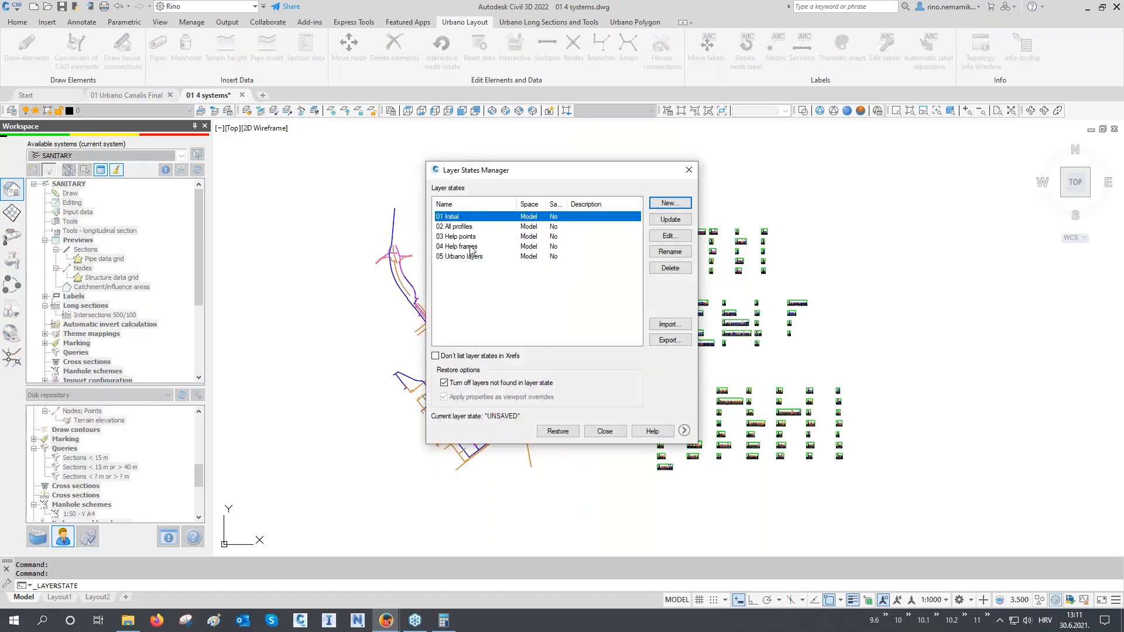
click(463, 227)
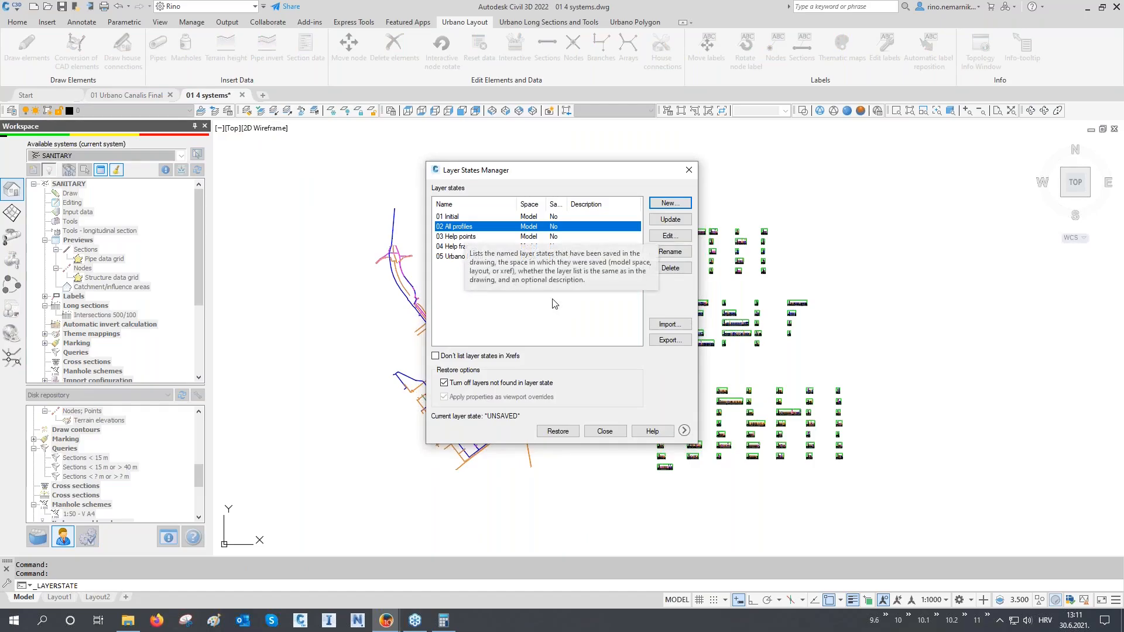
click(558, 431)
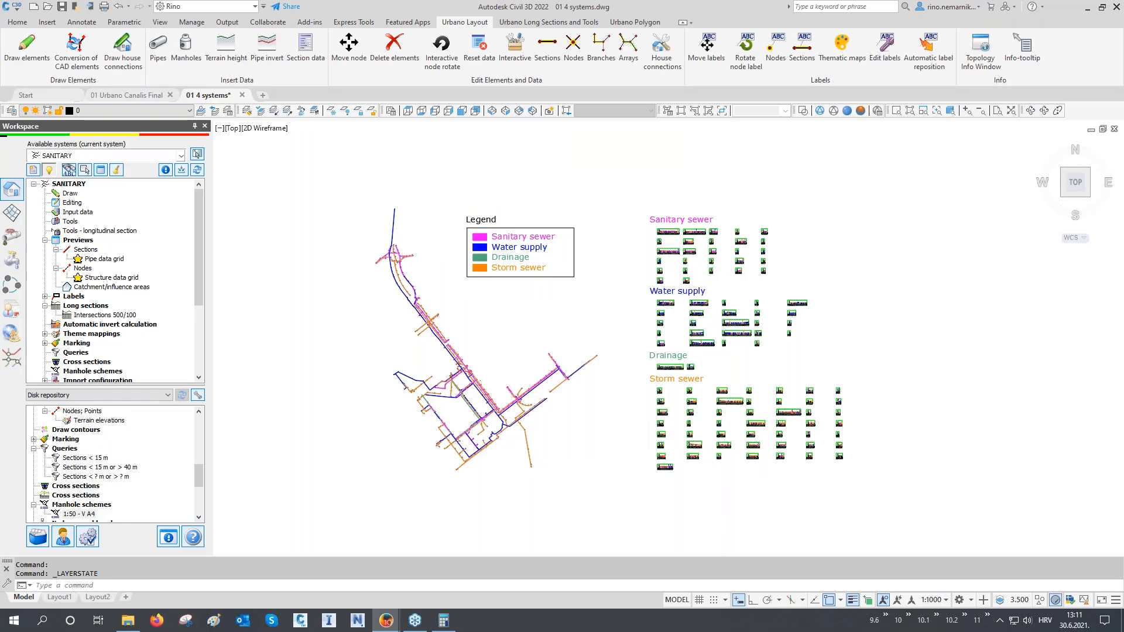
- Pan through the Drainage, Storm and Sanitary sewer profile groups, keeping SANITARY current
scroll(714, 227, up, 4)
middle_drag(705, 397, 705, 288)
middle_drag(693, 444, 693, 317)
middle_drag(692, 434, 689, 322)
scroll(681, 411, down, 2)
middle_drag(680, 420, 683, 489)
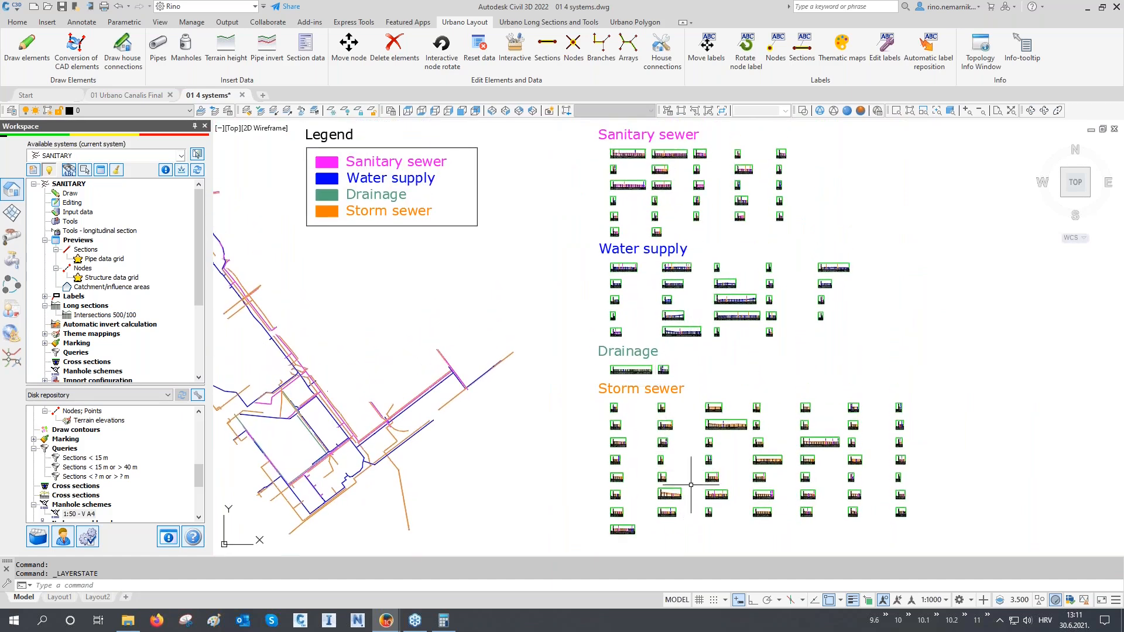
click(68, 157)
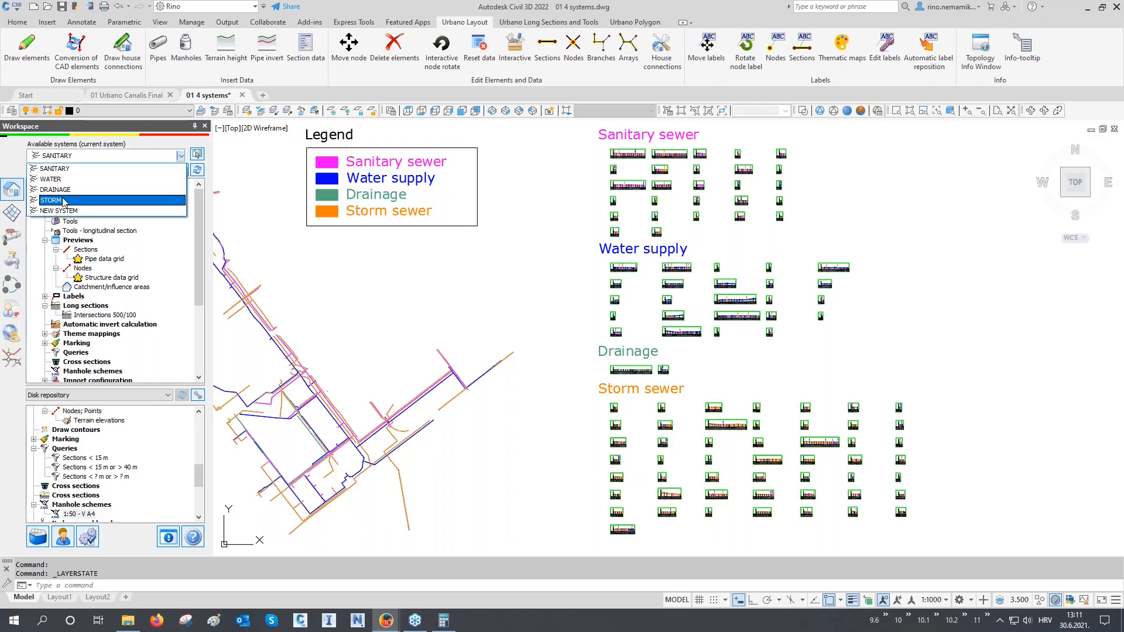
click(24, 158)
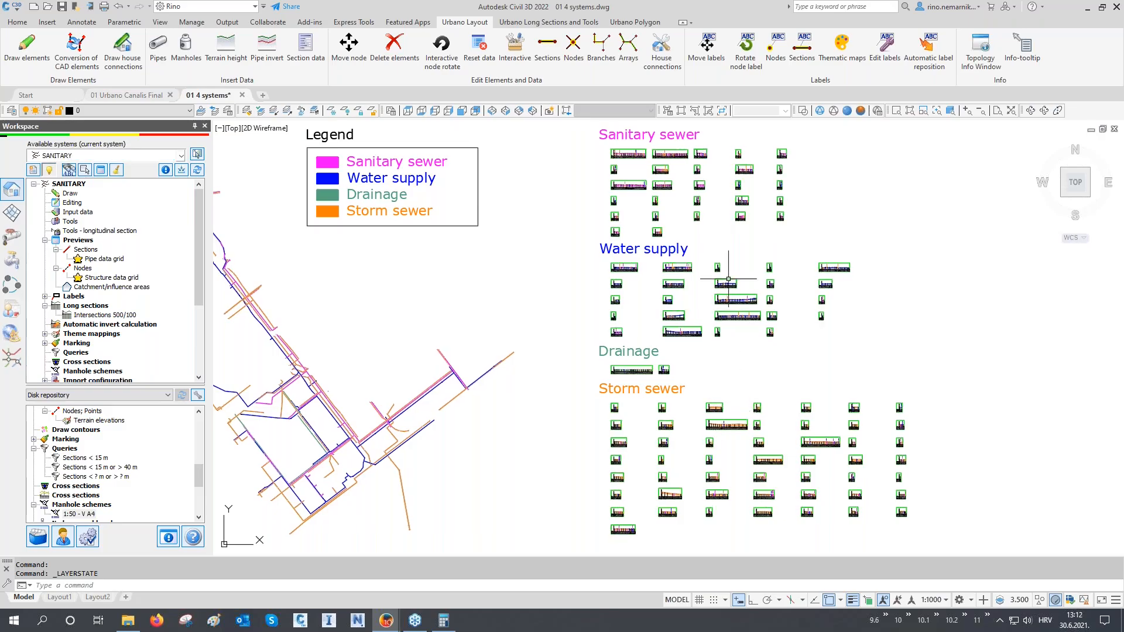
- Zoom into a water long section's crossing labels like STORM Ø530 mm, then onto a plan crossing
scroll(734, 297, up, 2)
scroll(737, 300, up, 5)
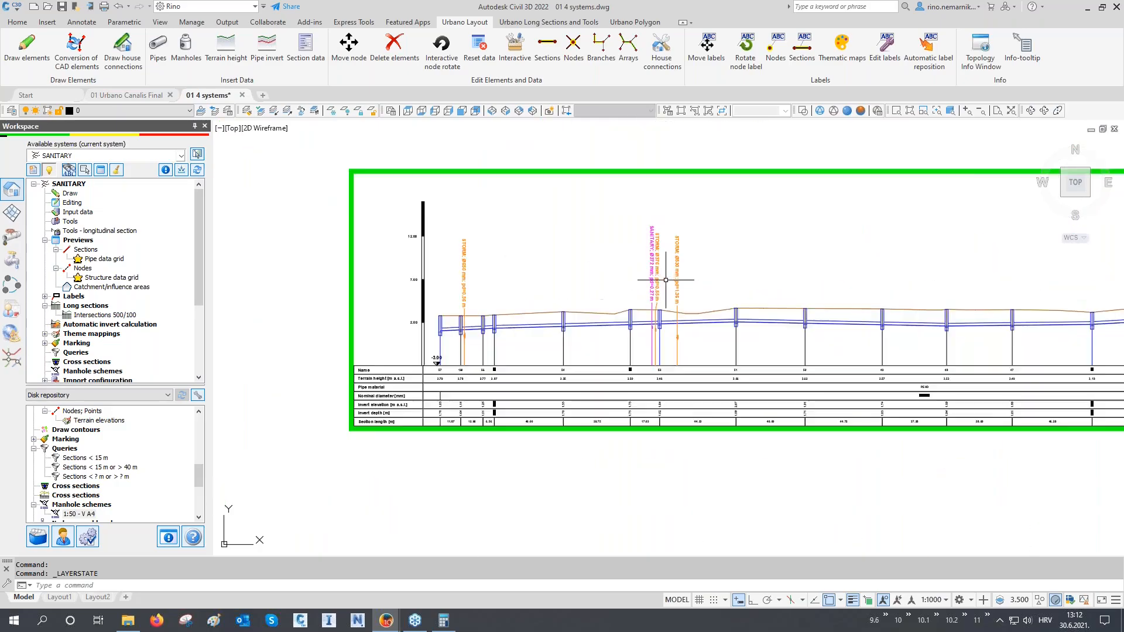
scroll(668, 281, up, 2)
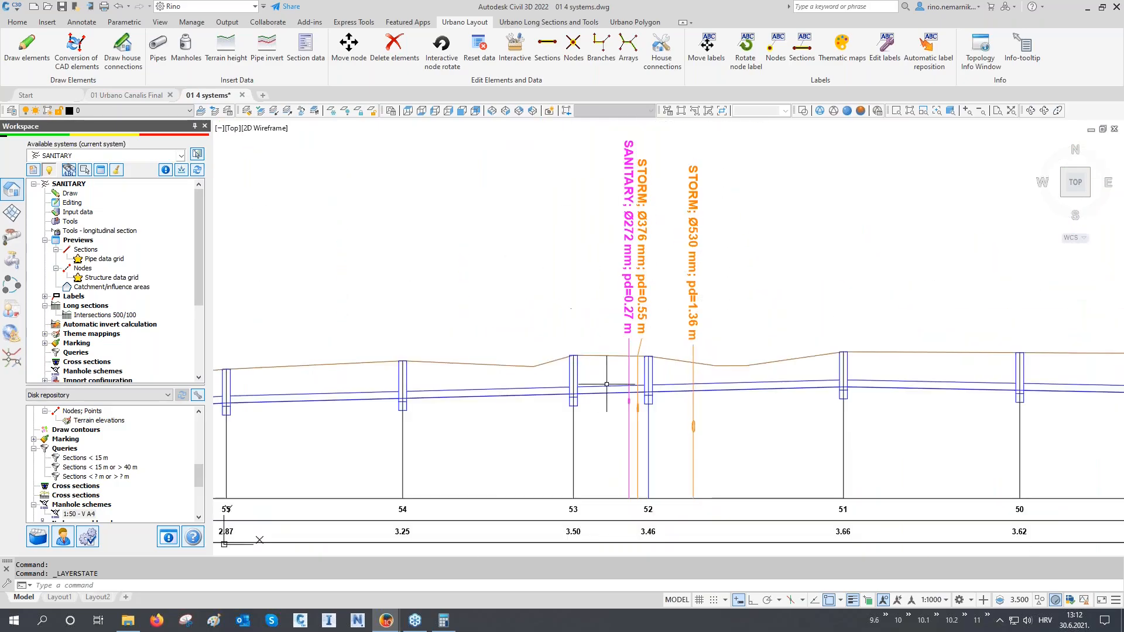
scroll(783, 279, down, 5)
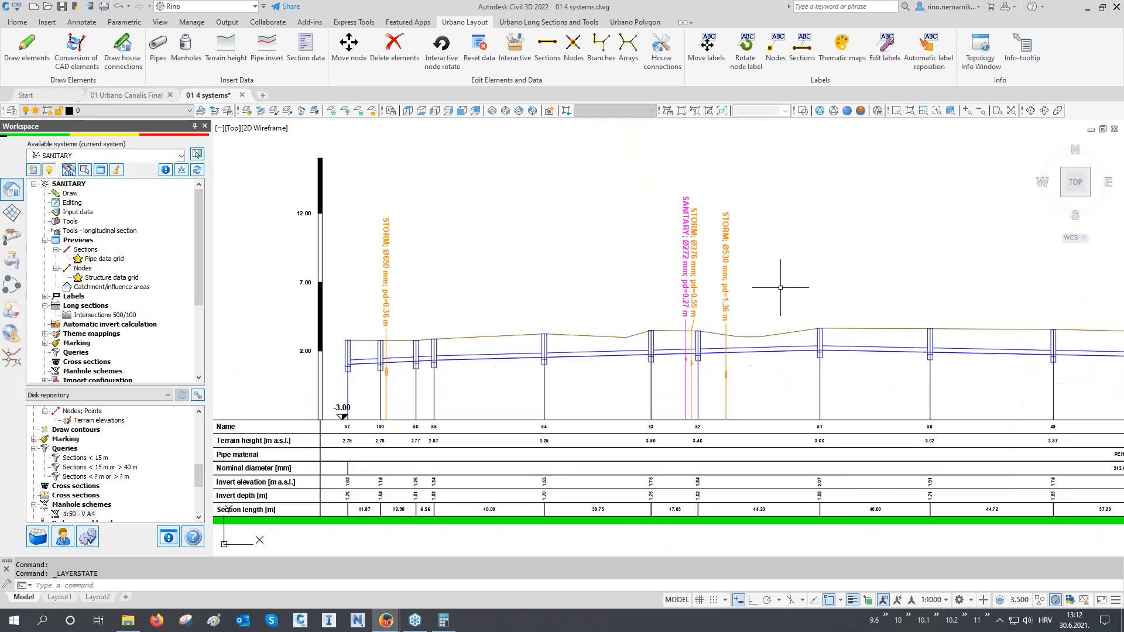
scroll(780, 287, down, 8)
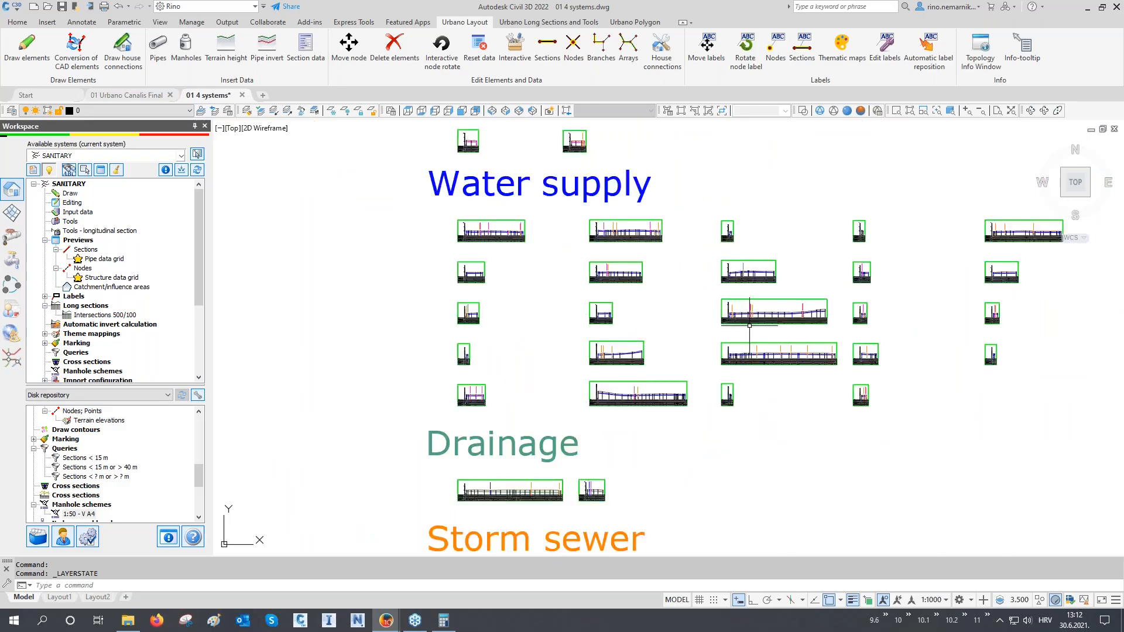
middle_drag(571, 405, 779, 350)
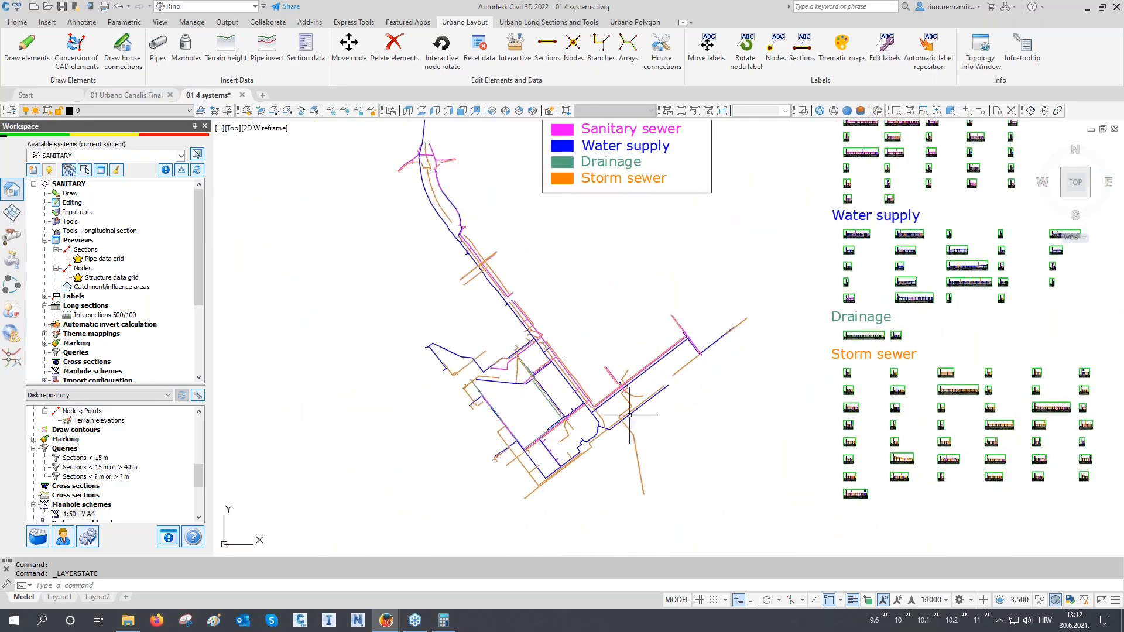
scroll(562, 428, up, 8)
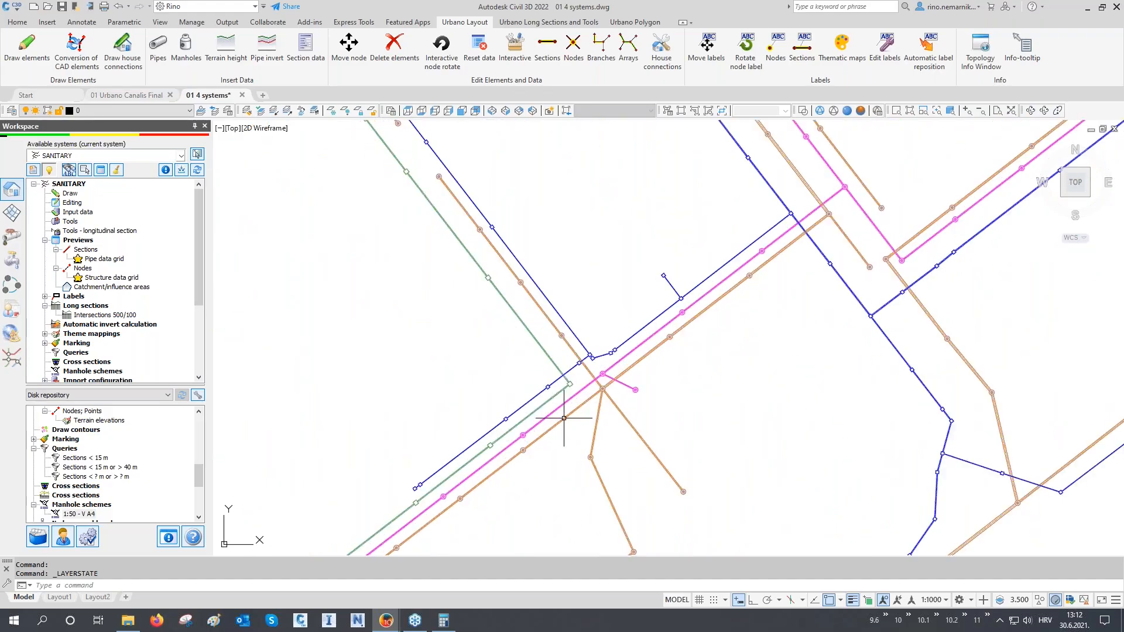
scroll(567, 413, up, 2)
scroll(638, 375, up, 2)
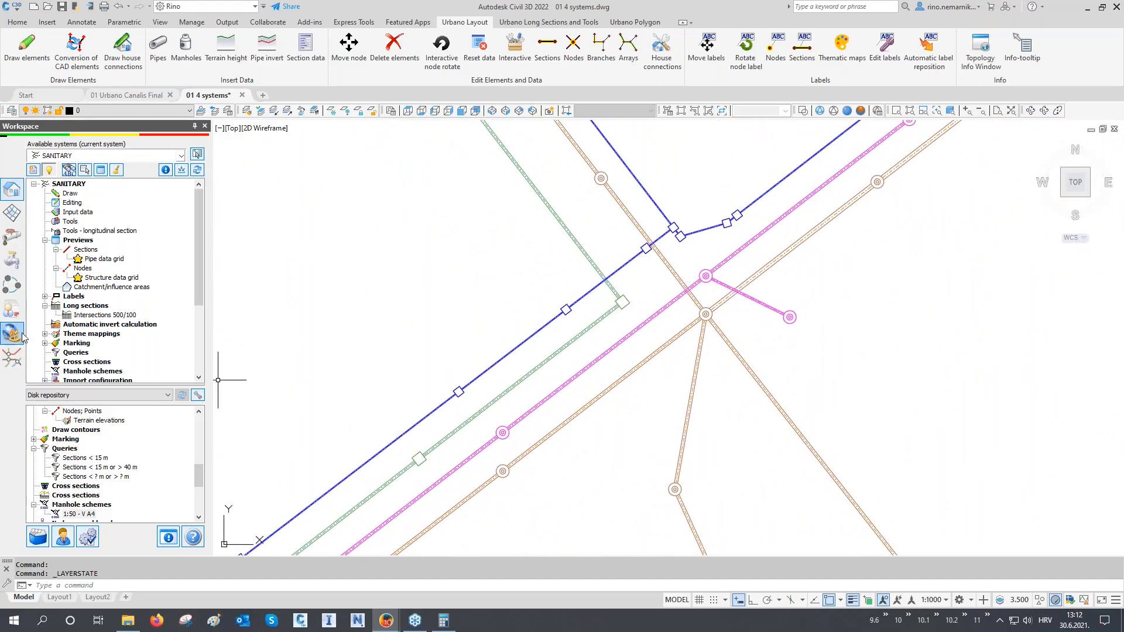
- In the intersection tools, add a label definition and then delete IntersectionPointLabel_1
click(15, 357)
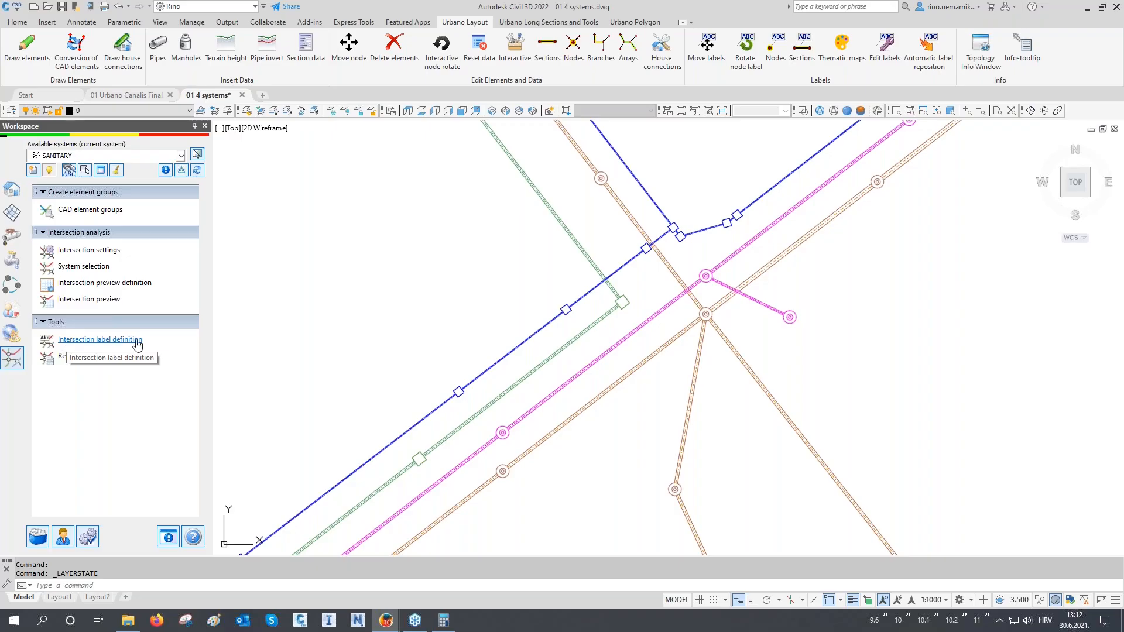
click(116, 340)
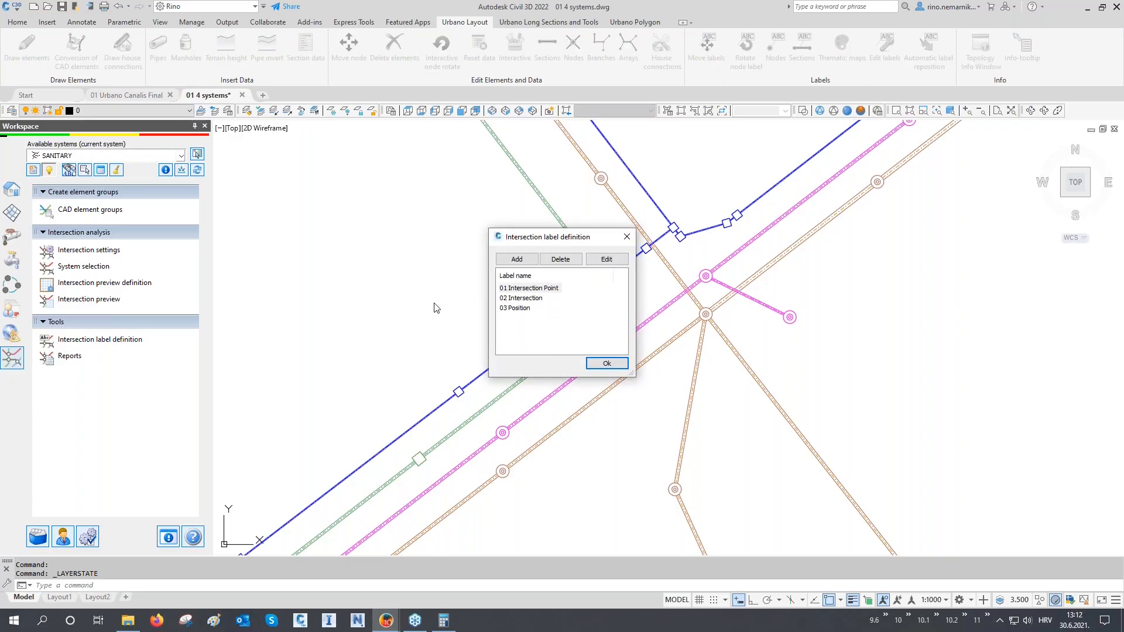
click(518, 259)
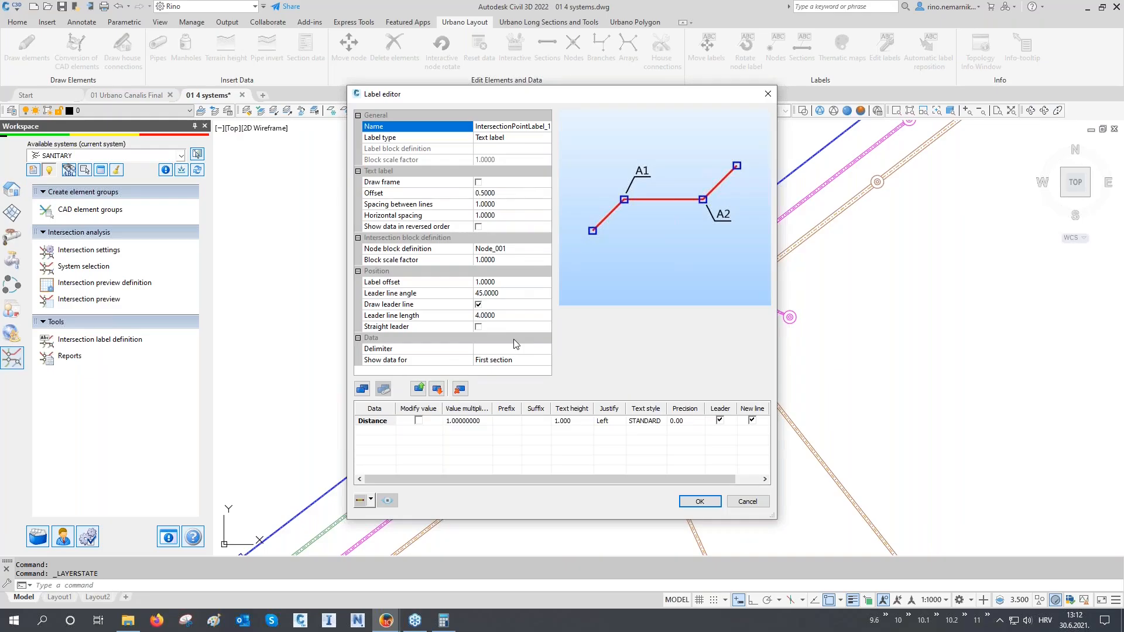
click(699, 501)
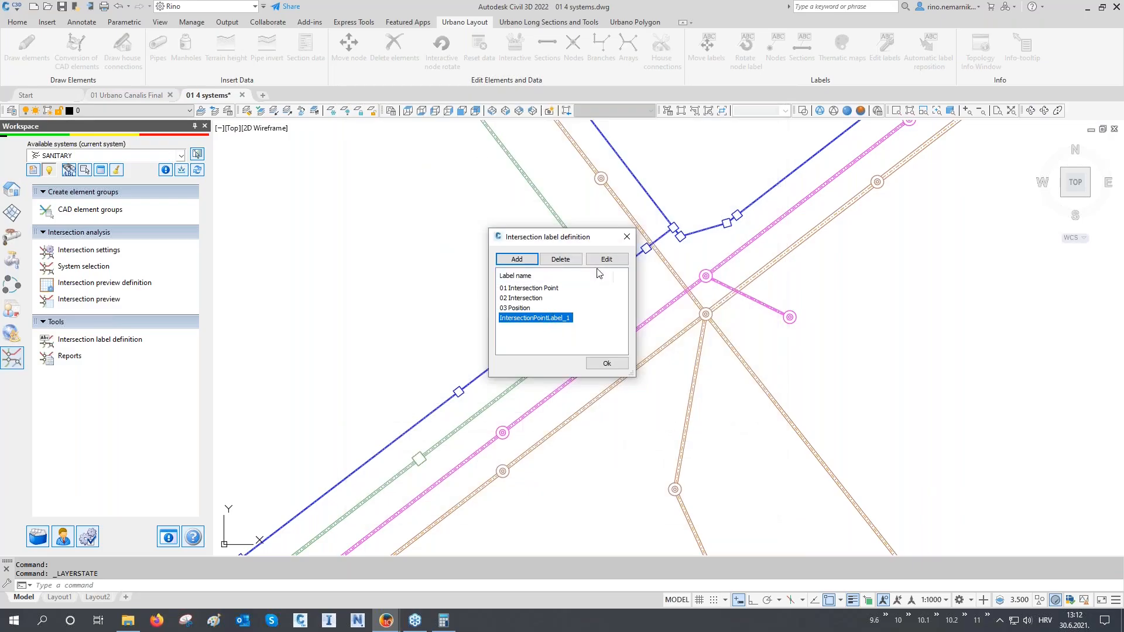
click(559, 259)
- Review the 01, 02 and 03 label definitions, check 03 Position's contents, and close the list
click(525, 288)
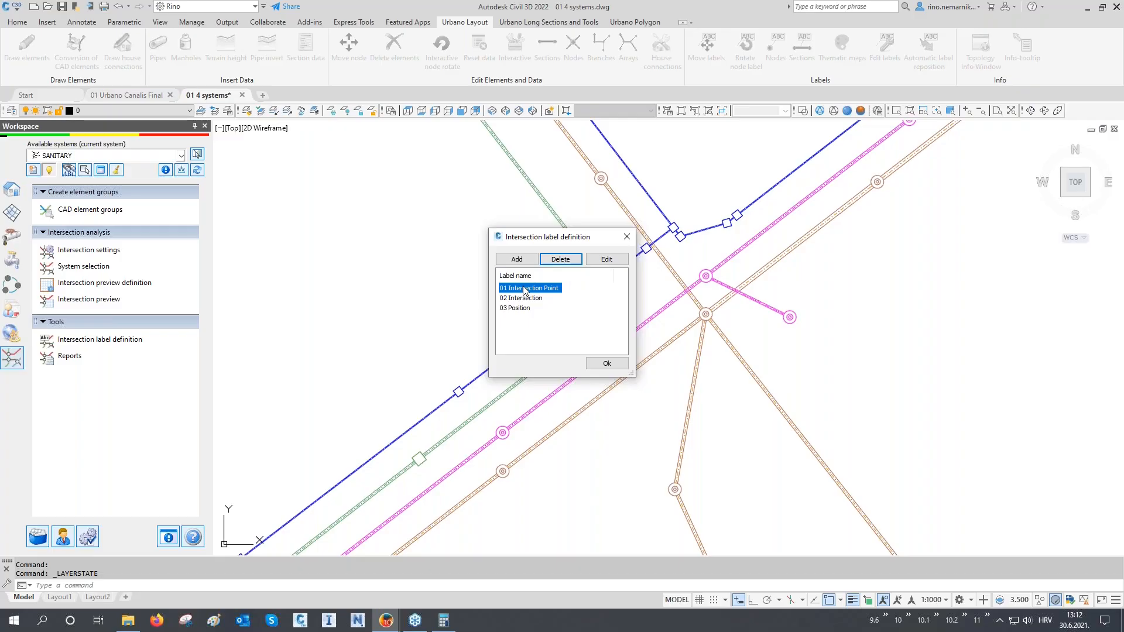
click(525, 299)
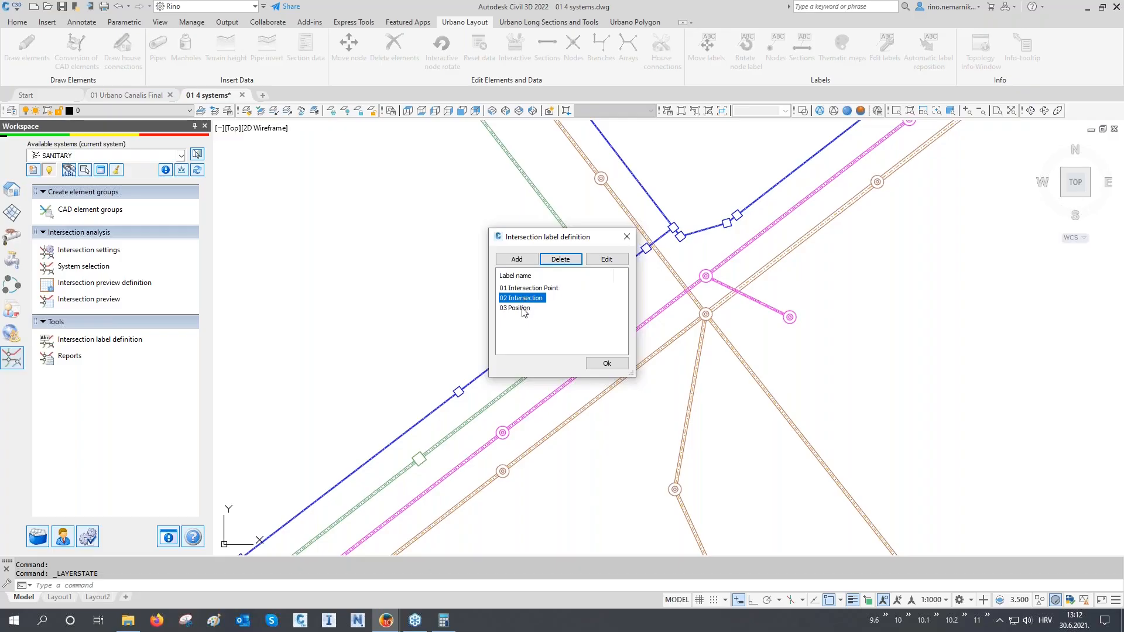
click(524, 308)
click(603, 260)
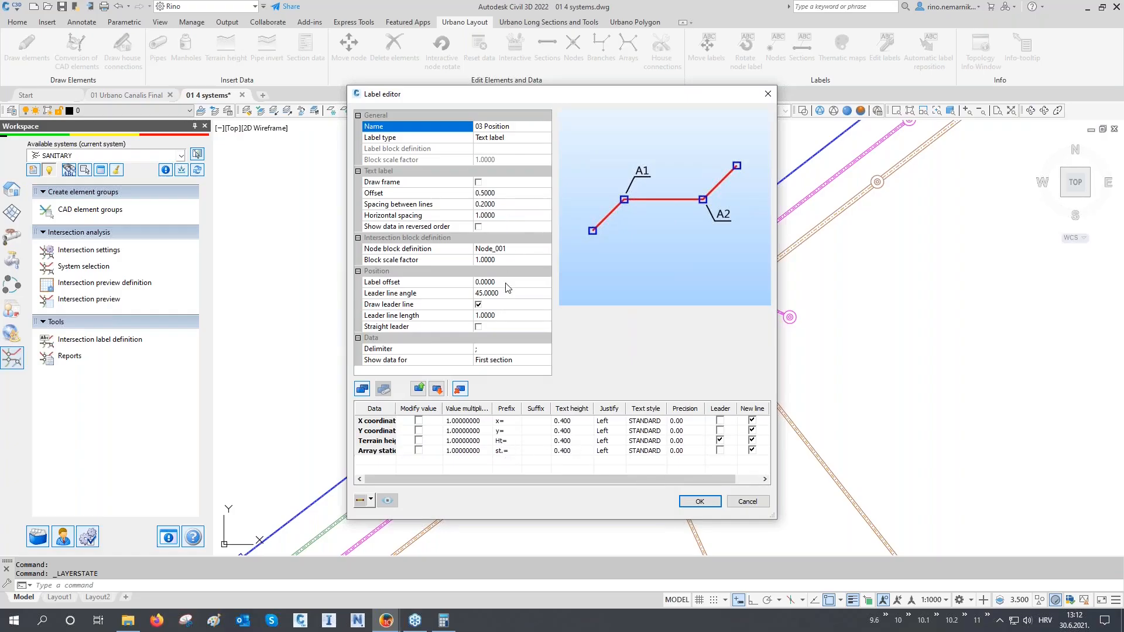
click(709, 501)
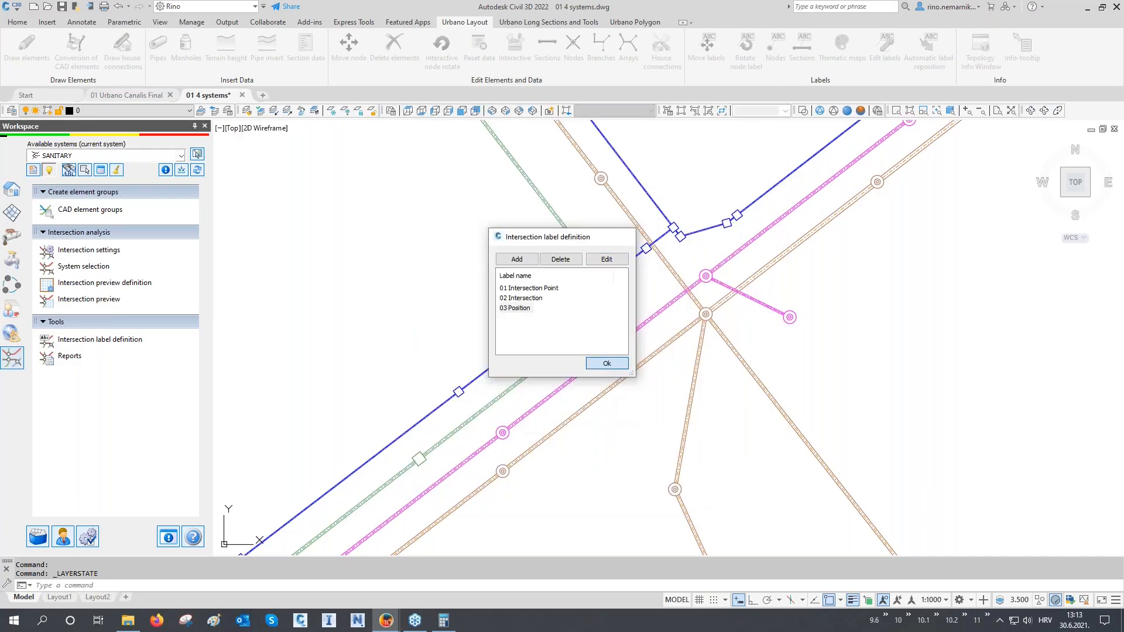
click(608, 364)
middle_drag(702, 271, 705, 329)
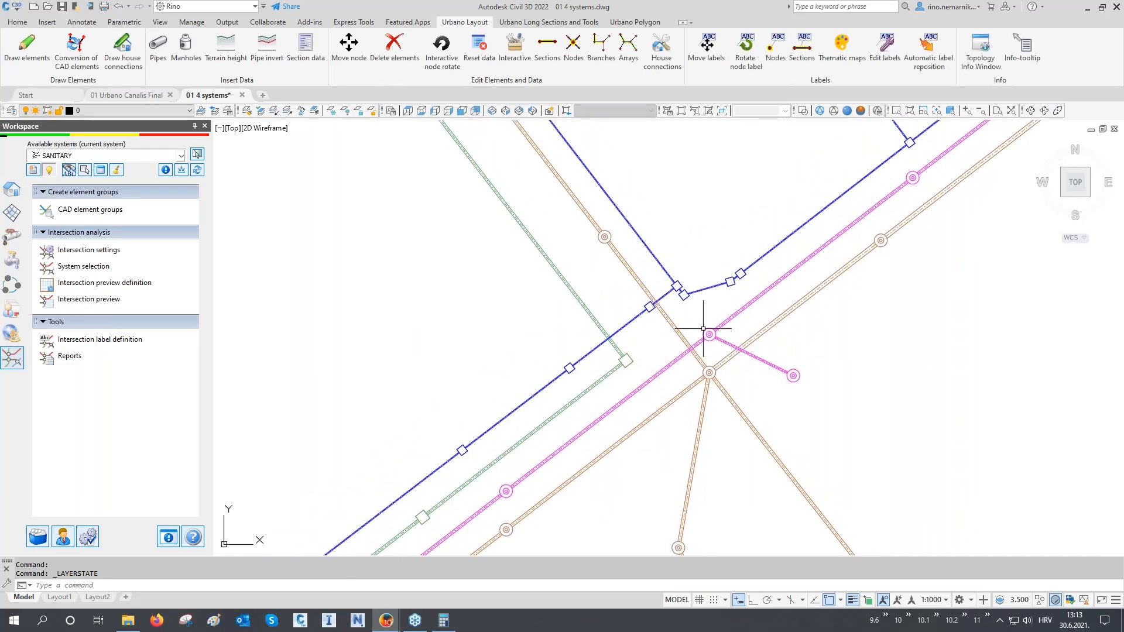
- Enable automatic intersection labelling with the 01 Intersection Point label definition
click(108, 252)
drag(473, 188, 296, 182)
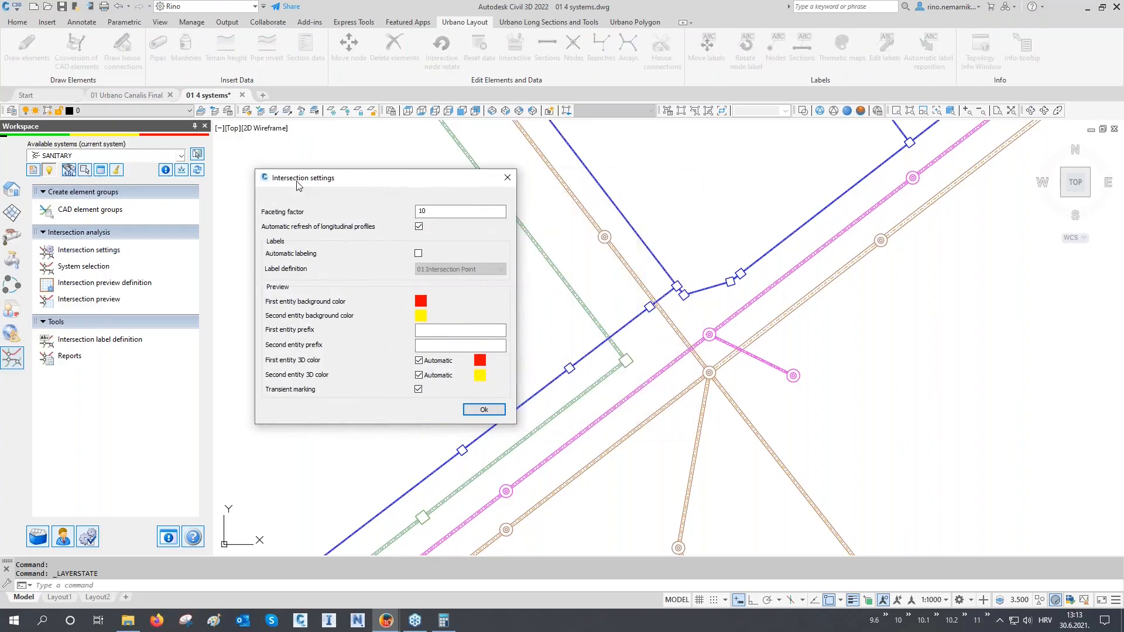
click(417, 255)
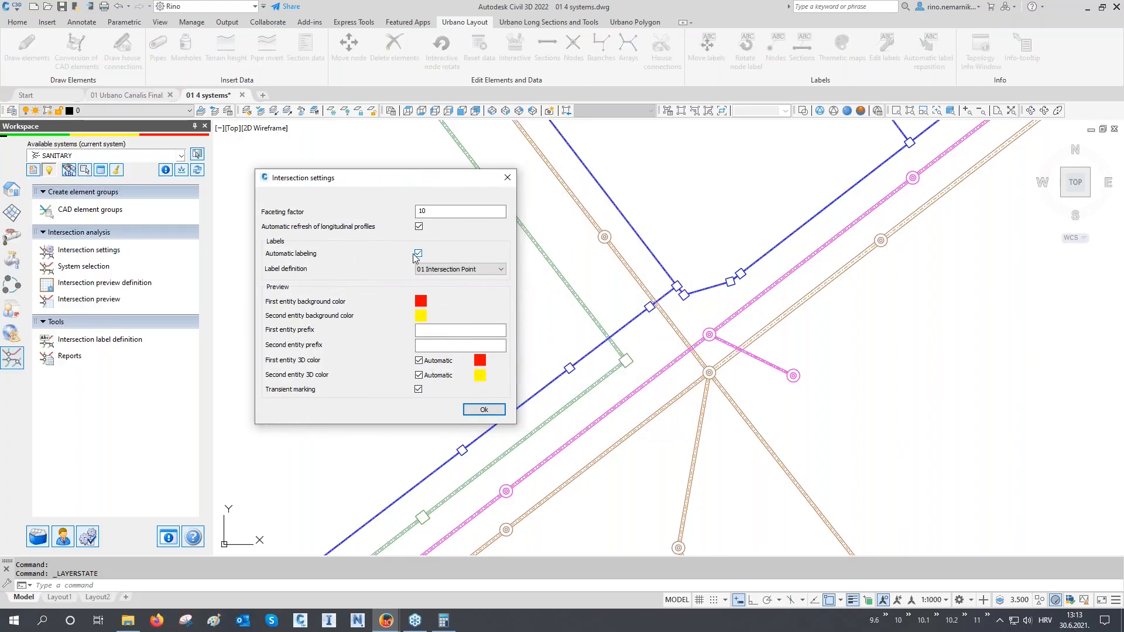
click(442, 270)
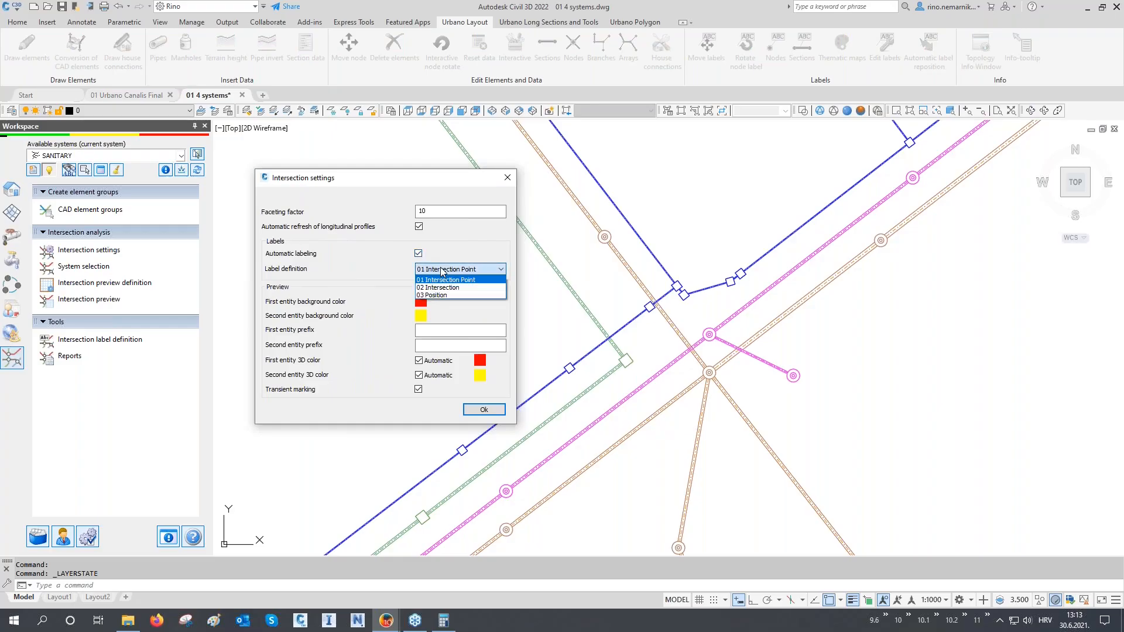
click(442, 271)
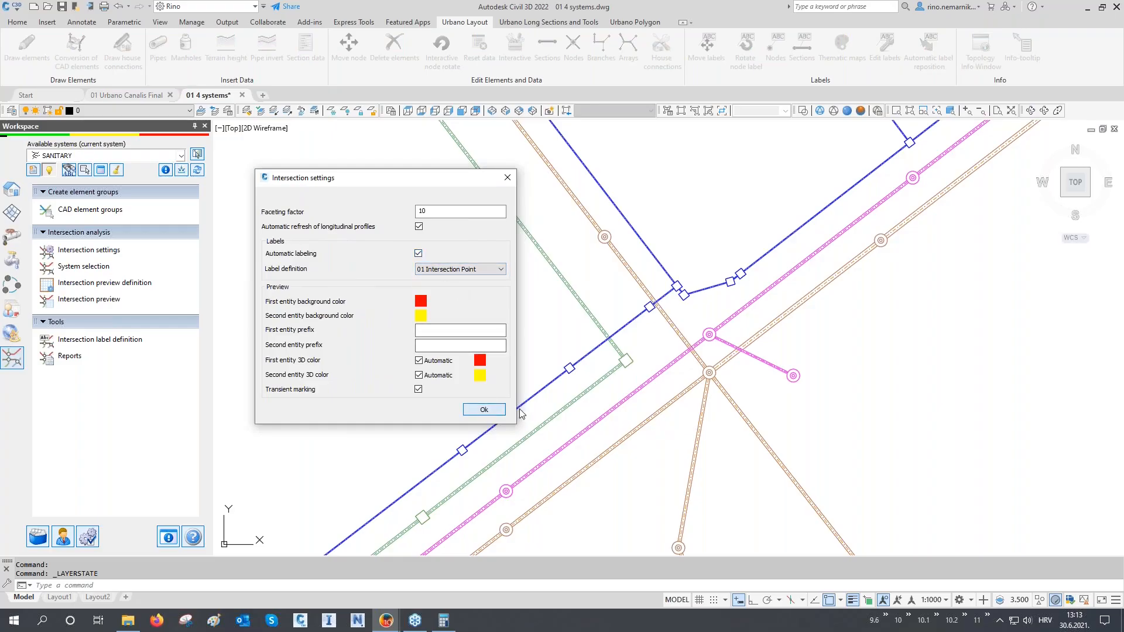
key(Return)
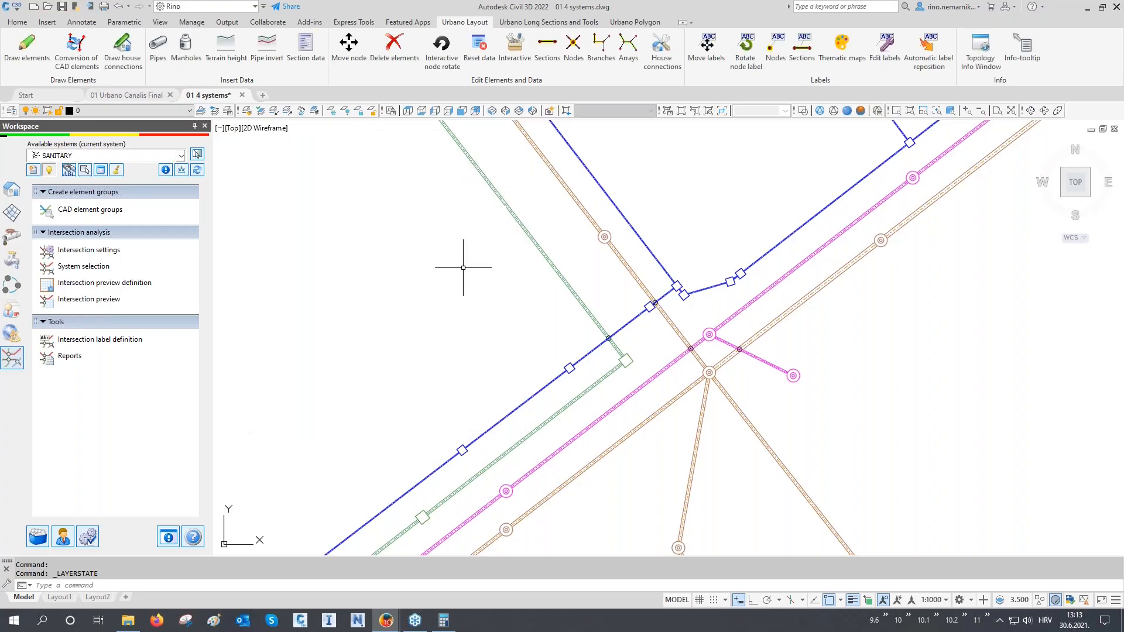
- Zoom around and select an intersection circle to inspect the labelled crossings, then clear it
scroll(660, 302, up, 3)
scroll(660, 302, up, 8)
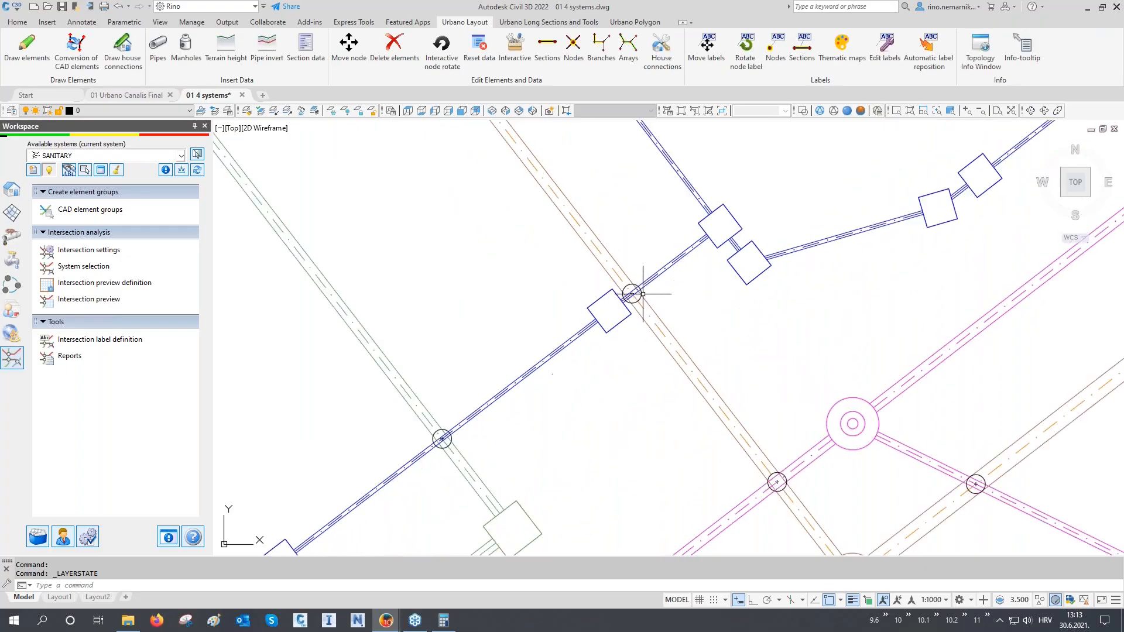
scroll(597, 292, down, 5)
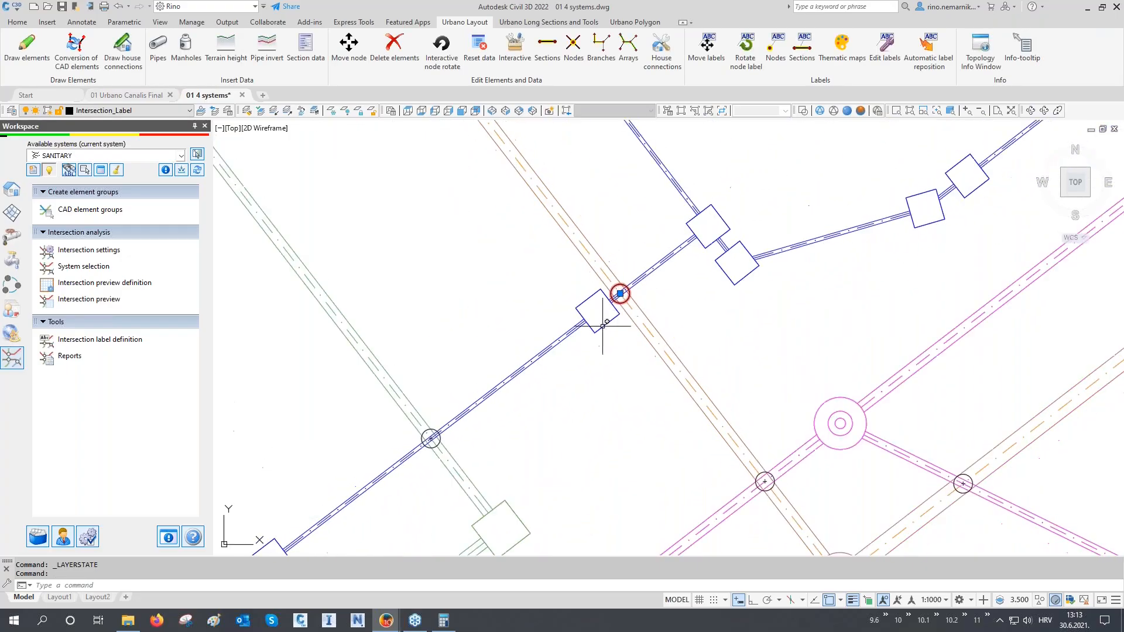
scroll(432, 437, up, 4)
click(432, 437)
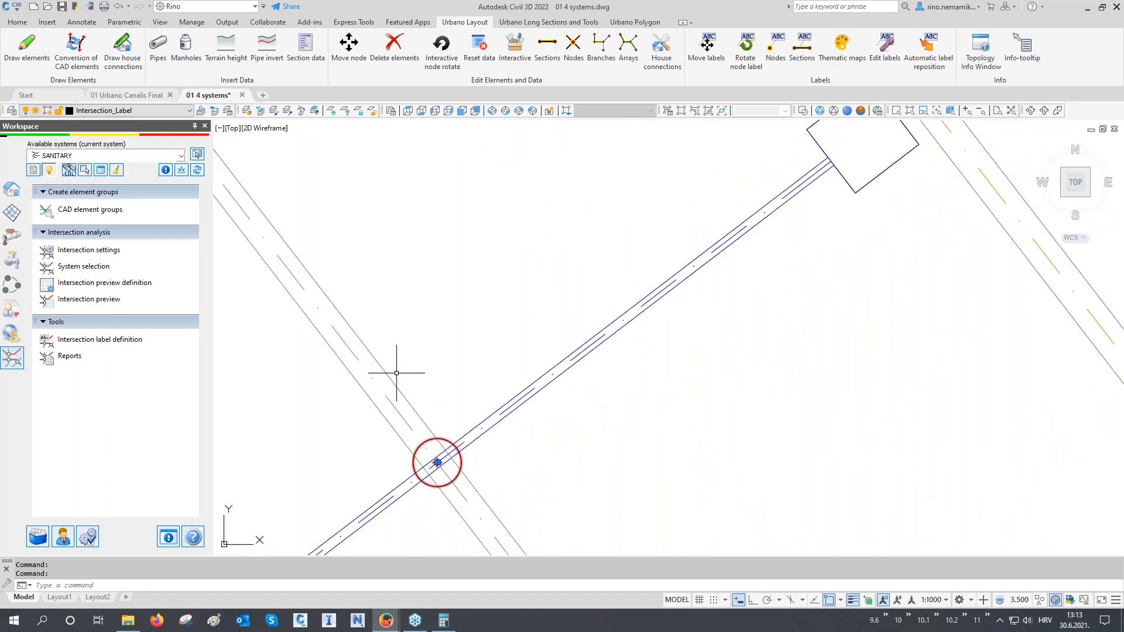
scroll(397, 374, down, 3)
scroll(795, 472, up, 2)
scroll(796, 472, down, 2)
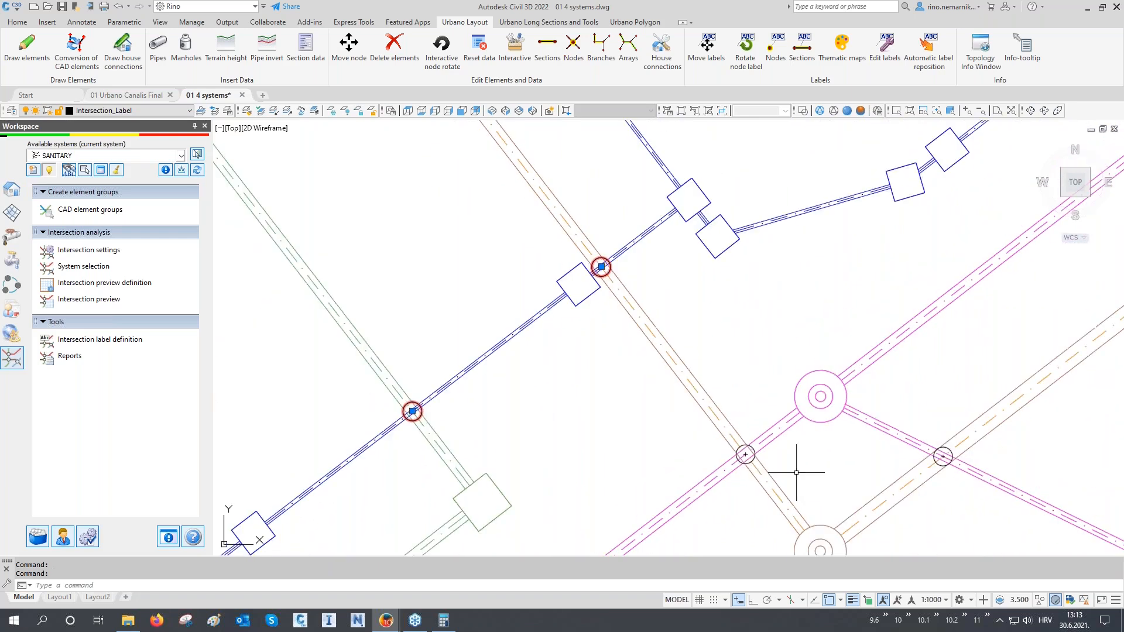
key(Escape)
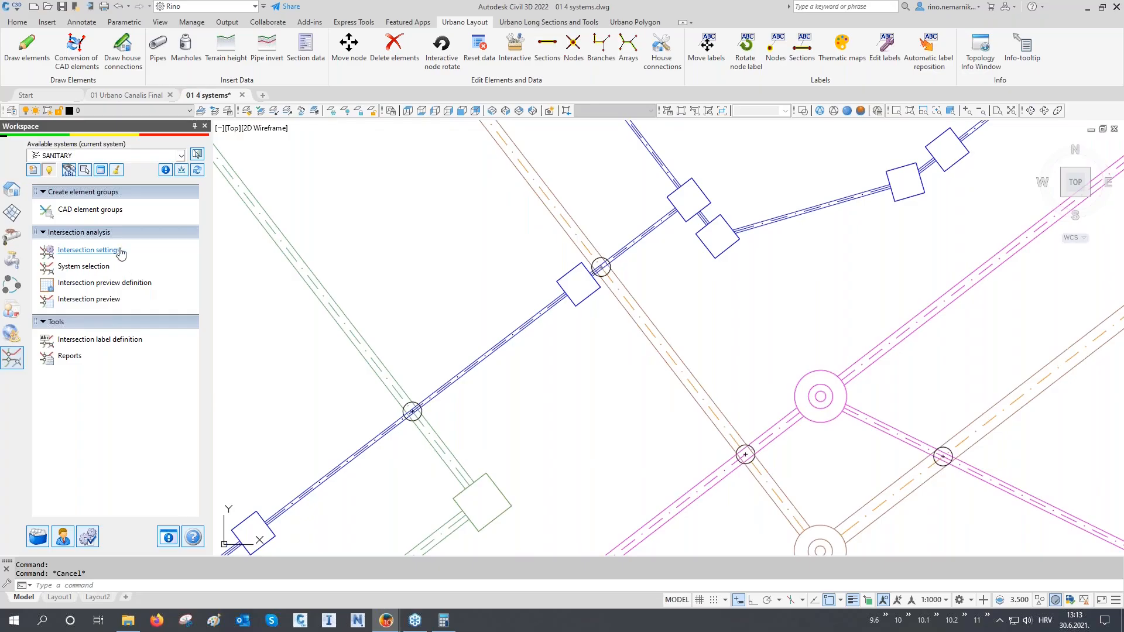
- Switch the intersection label definition to 02 Intersection so crossings show d, Ht and dpt
click(89, 250)
drag(503, 189, 317, 172)
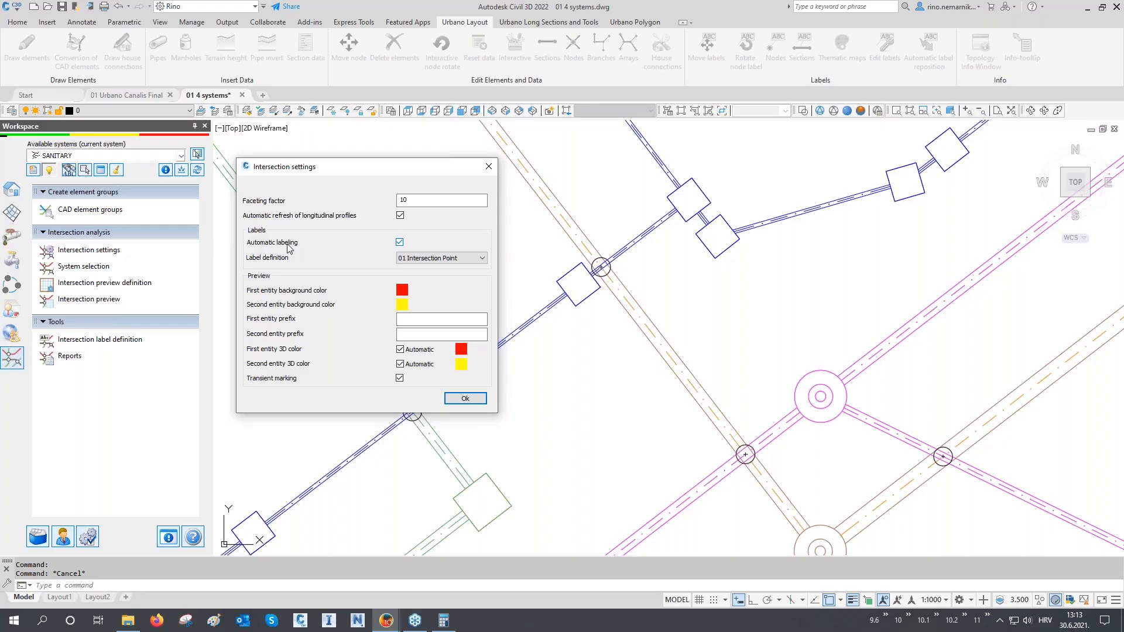
click(417, 260)
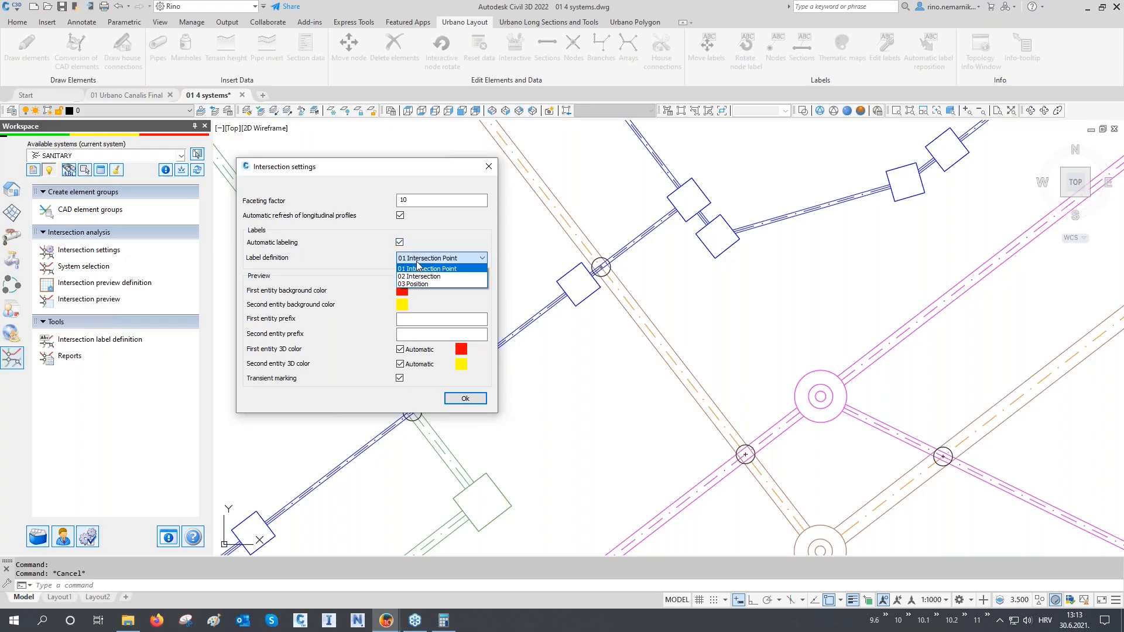
click(419, 276)
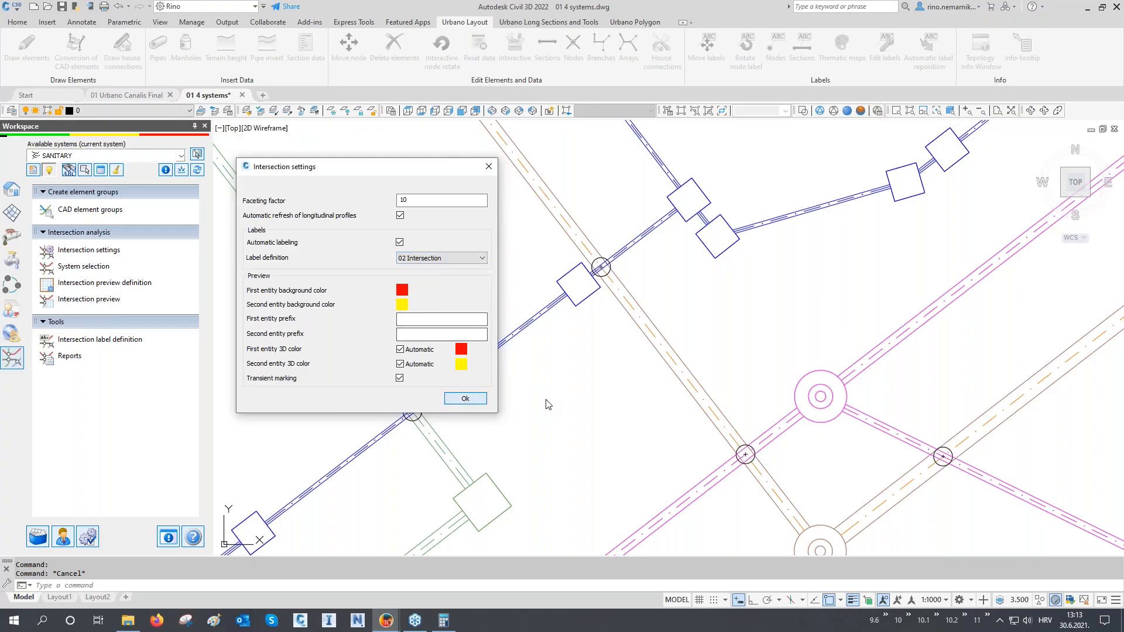
key(Return)
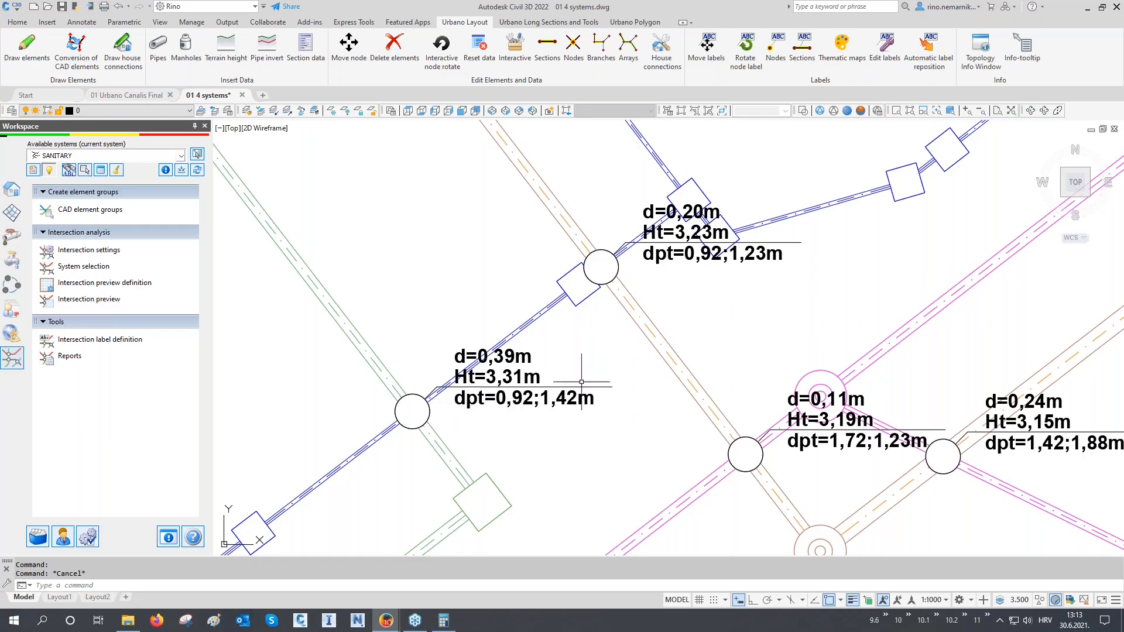
- Pan around the drawing to inspect the d, Ht and dpt labels at several crossings
middle_drag(669, 262, 582, 257)
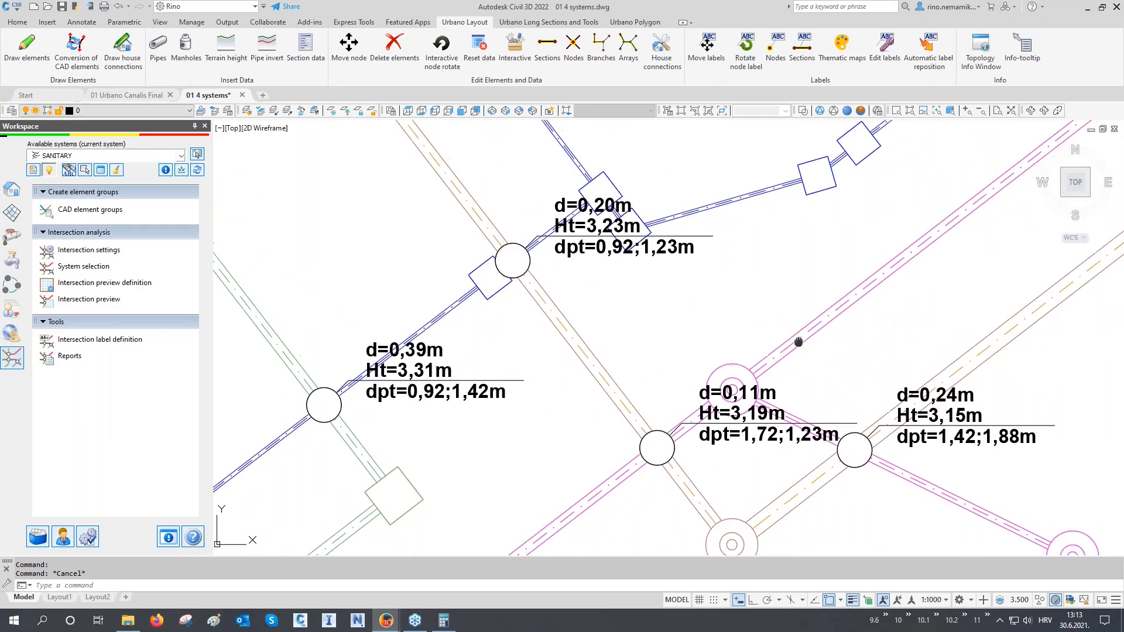
middle_drag(798, 341, 692, 342)
middle_drag(658, 448, 570, 447)
scroll(432, 437, down, 4)
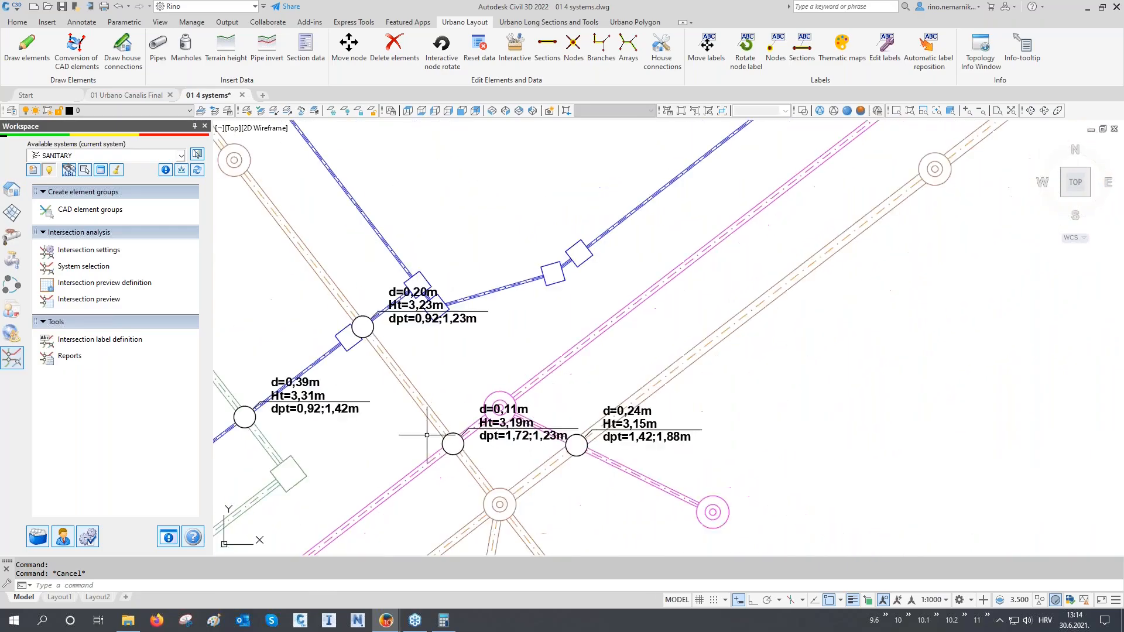
middle_drag(722, 266, 633, 459)
scroll(633, 460, down, 2)
middle_drag(886, 248, 638, 394)
scroll(828, 297, up, 4)
middle_drag(831, 281, 765, 320)
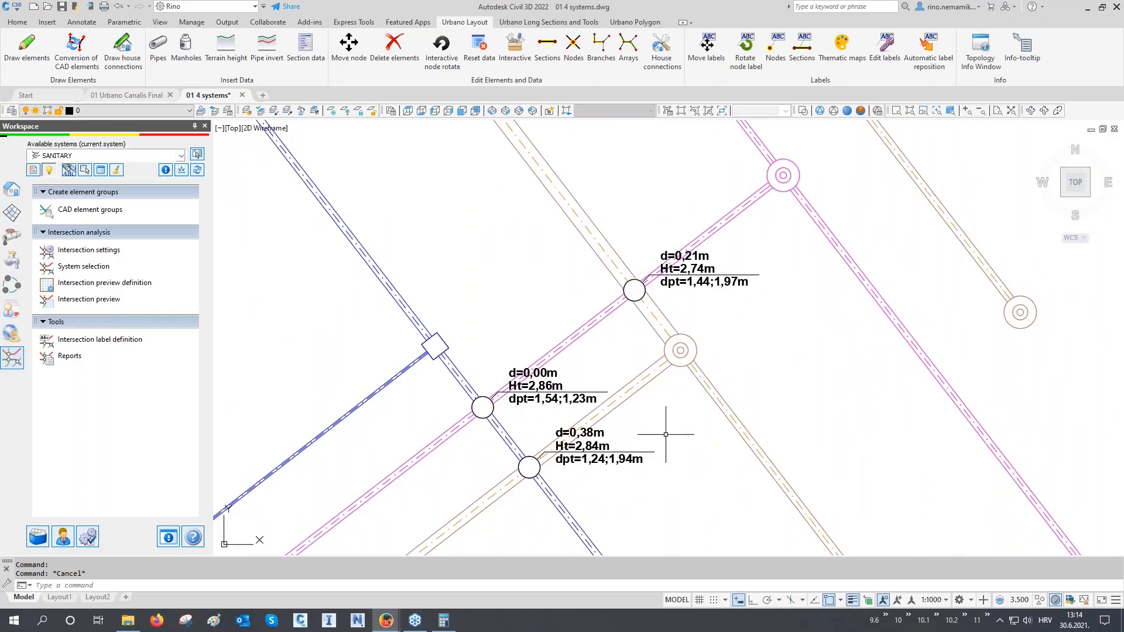
- Turn off automatic intersection labelling and zoom out to the whole network and legend
click(99, 251)
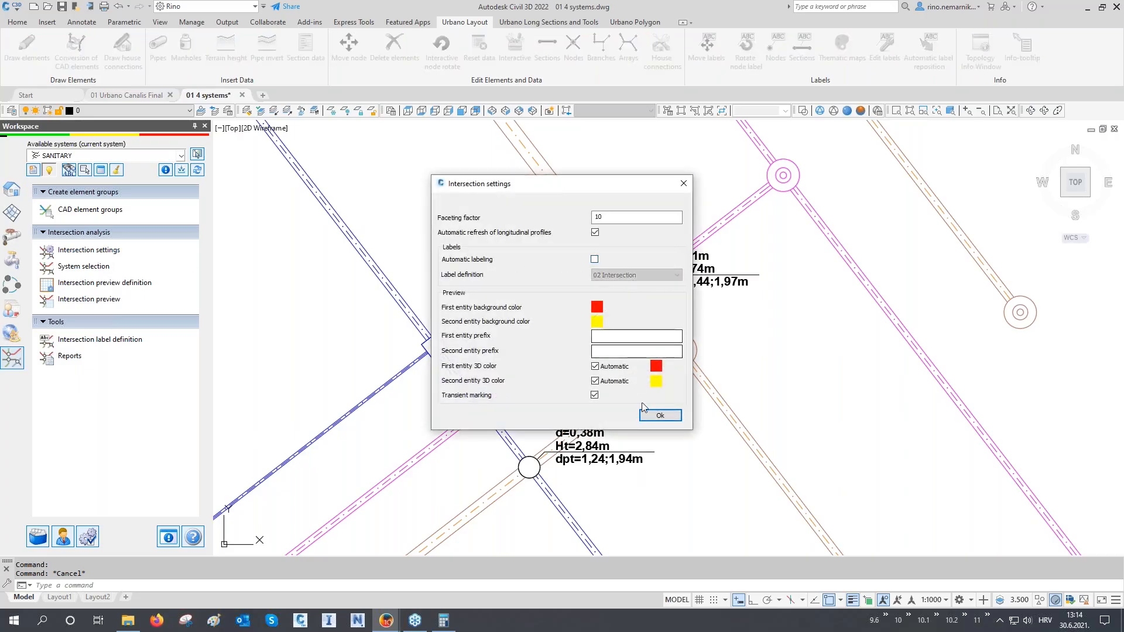
click(660, 416)
key(Escape)
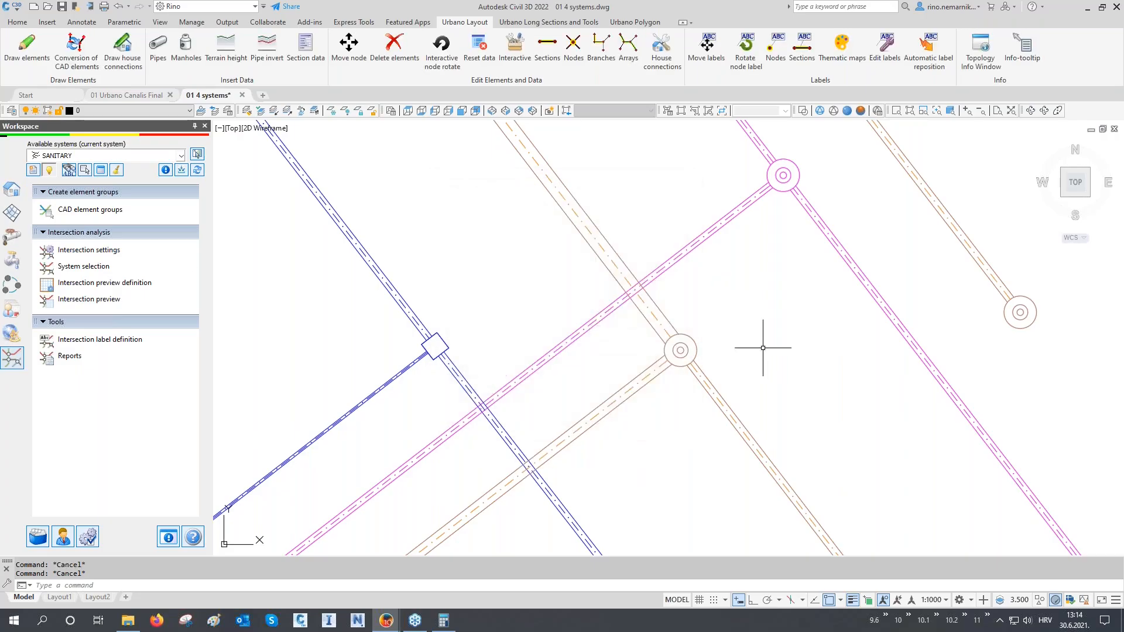
scroll(763, 348, down, 5)
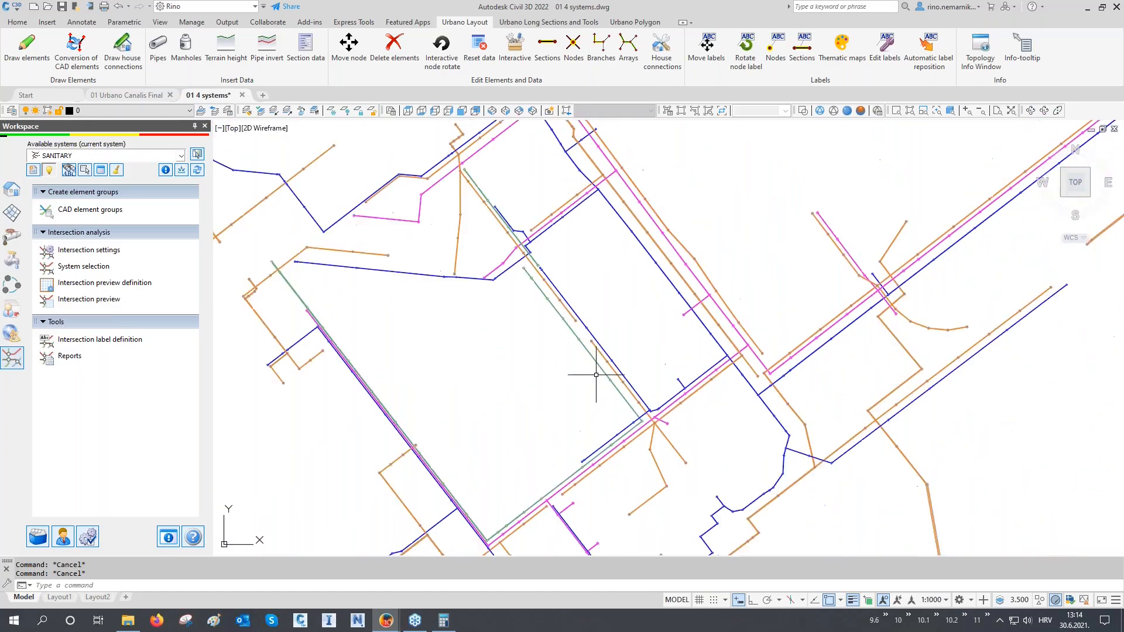
scroll(591, 377, down, 5)
middle_drag(626, 336, 605, 344)
scroll(398, 361, up, 2)
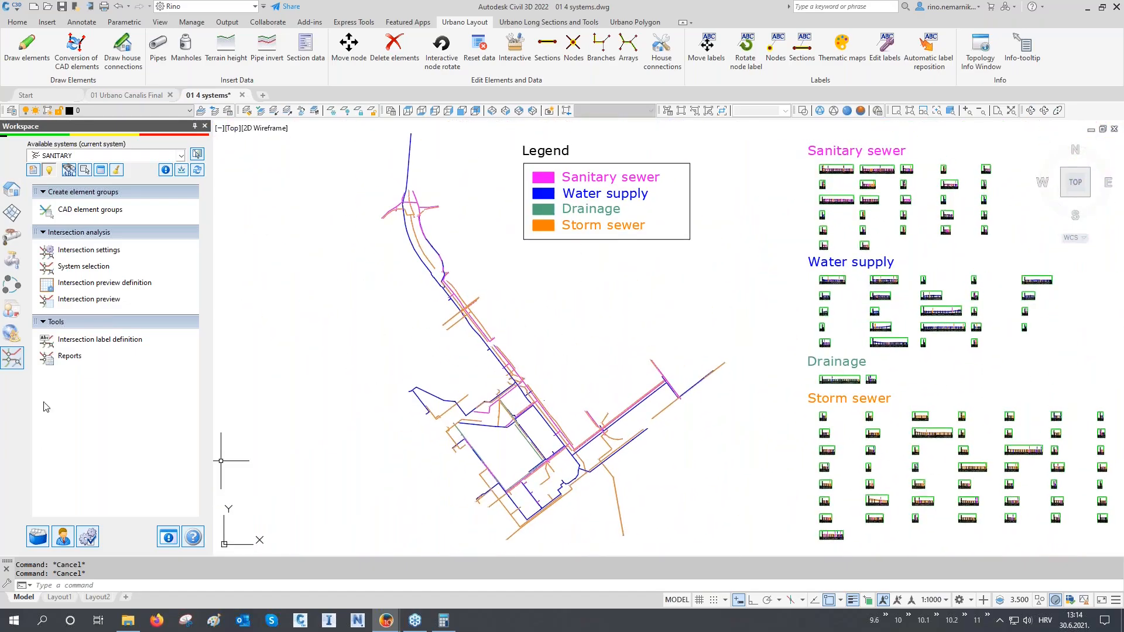
middle_drag(281, 359, 554, 358)
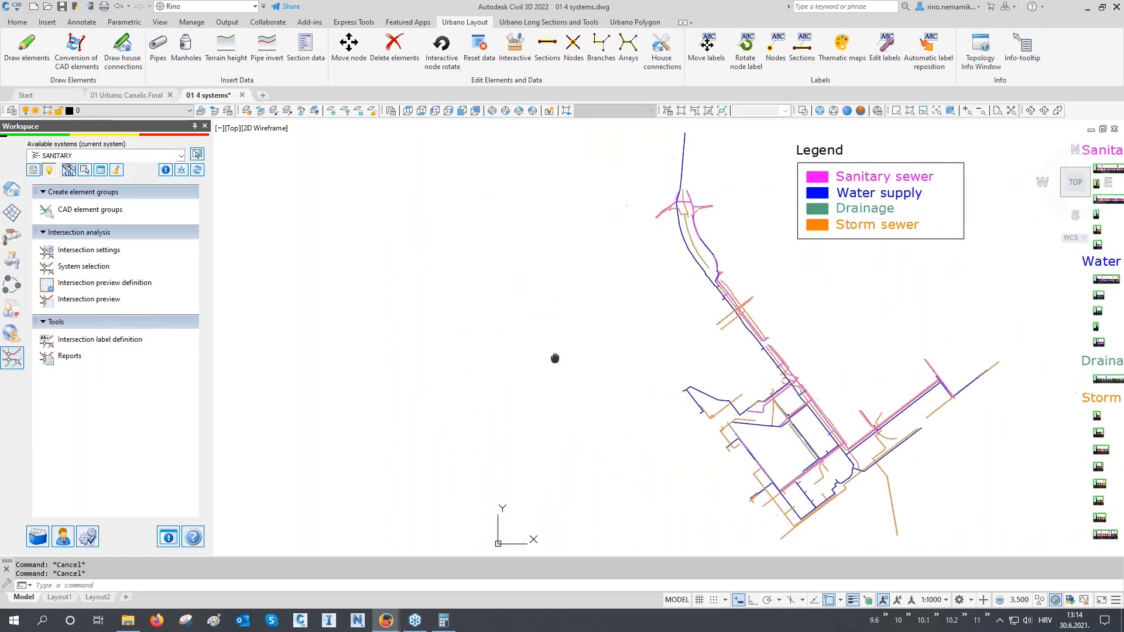
- Open the Intersection preview and step through the Pipe/Pipe crossings down to DF17/DO188
click(81, 305)
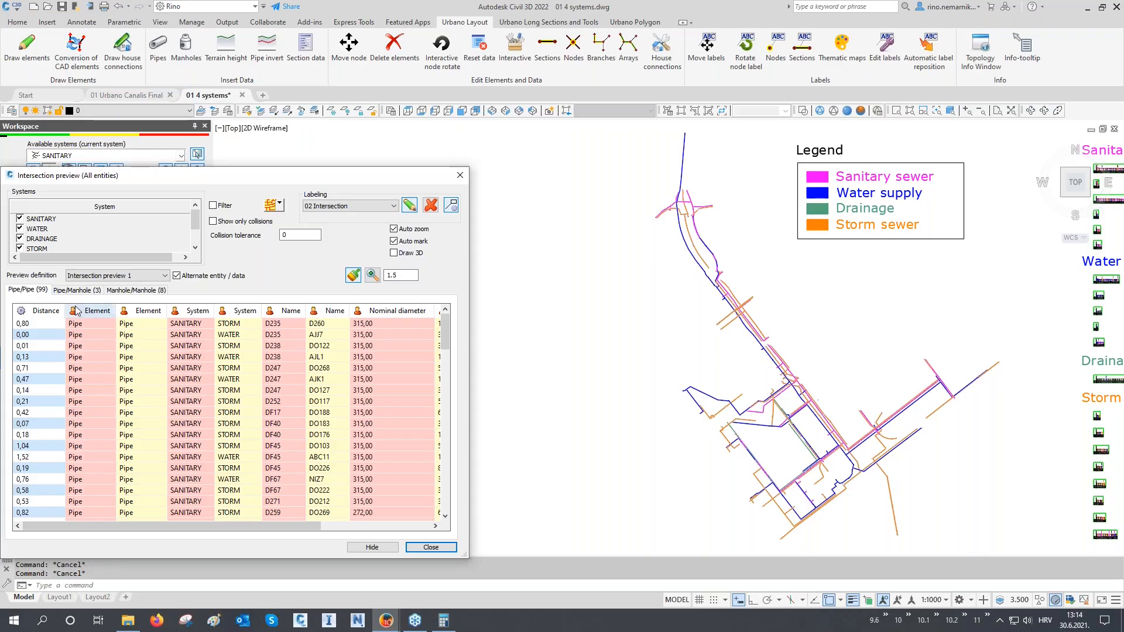
click(50, 324)
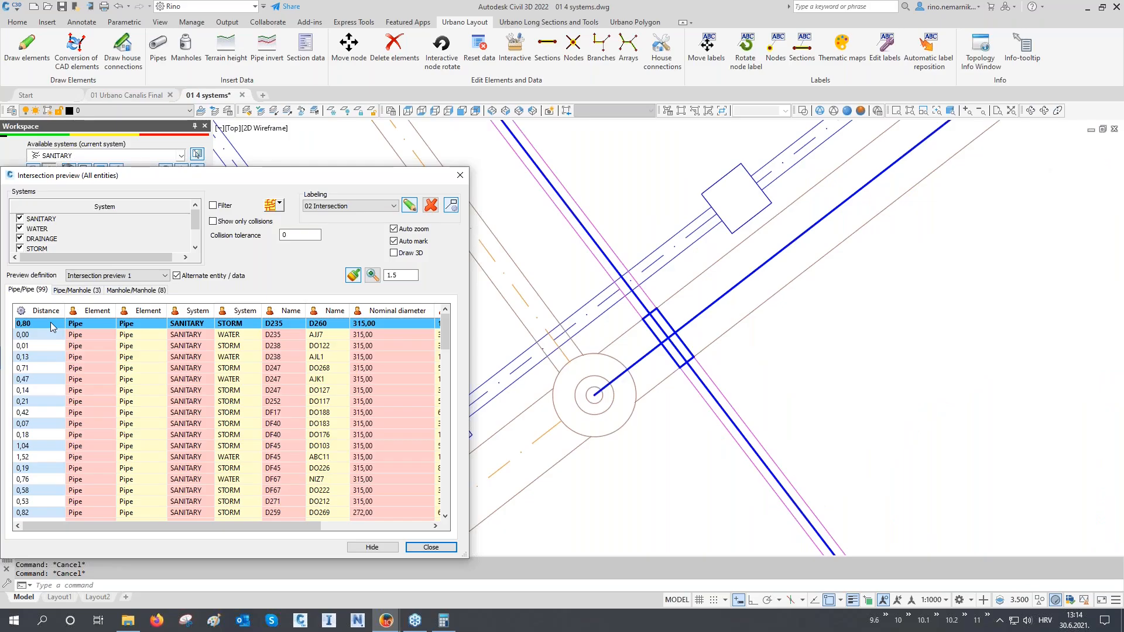
key(Down)
key(Down)
key(Down)
key(Down)
key(Down)
key(Down)
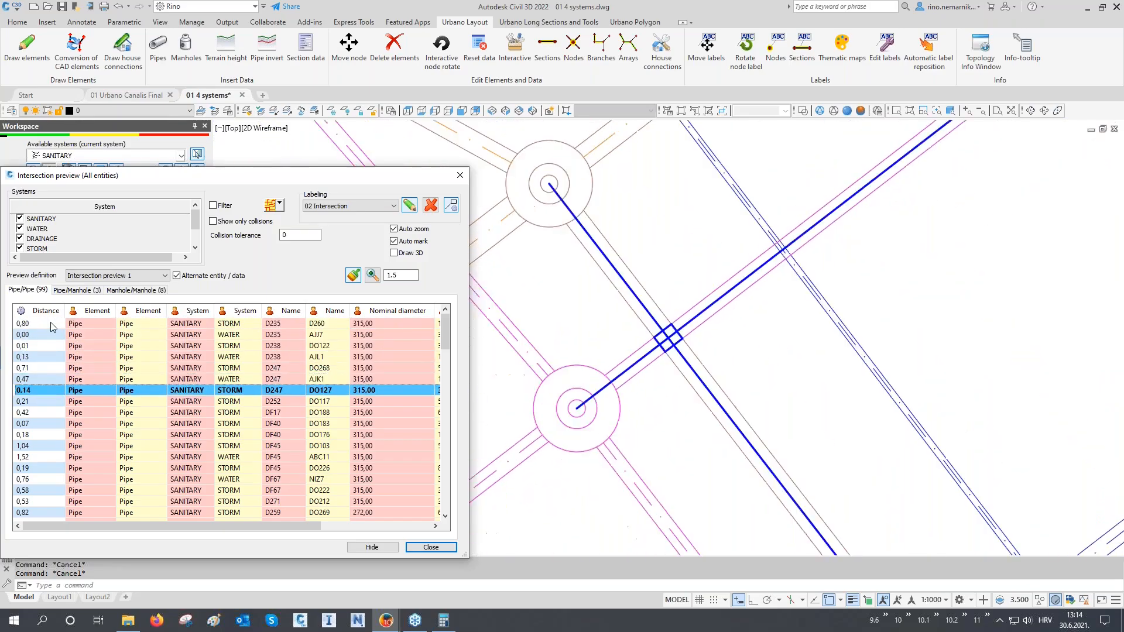
key(Down)
key(Down)
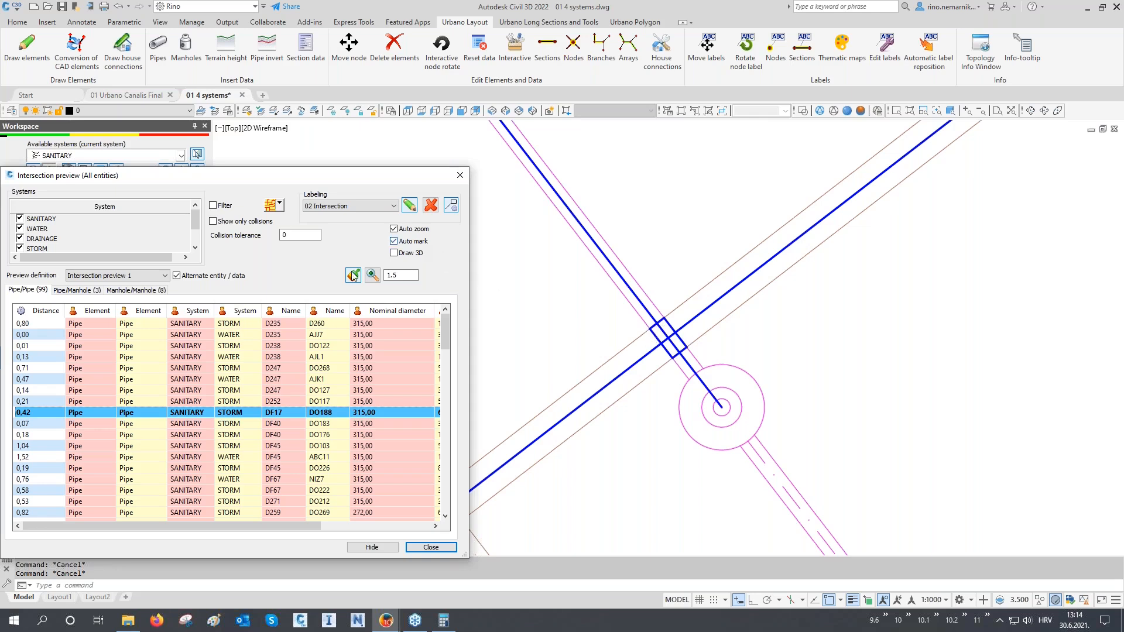
- Zoom to each of the three pipe-to-manhole intersections, ending at DF145
click(62, 291)
click(66, 324)
click(73, 335)
click(72, 346)
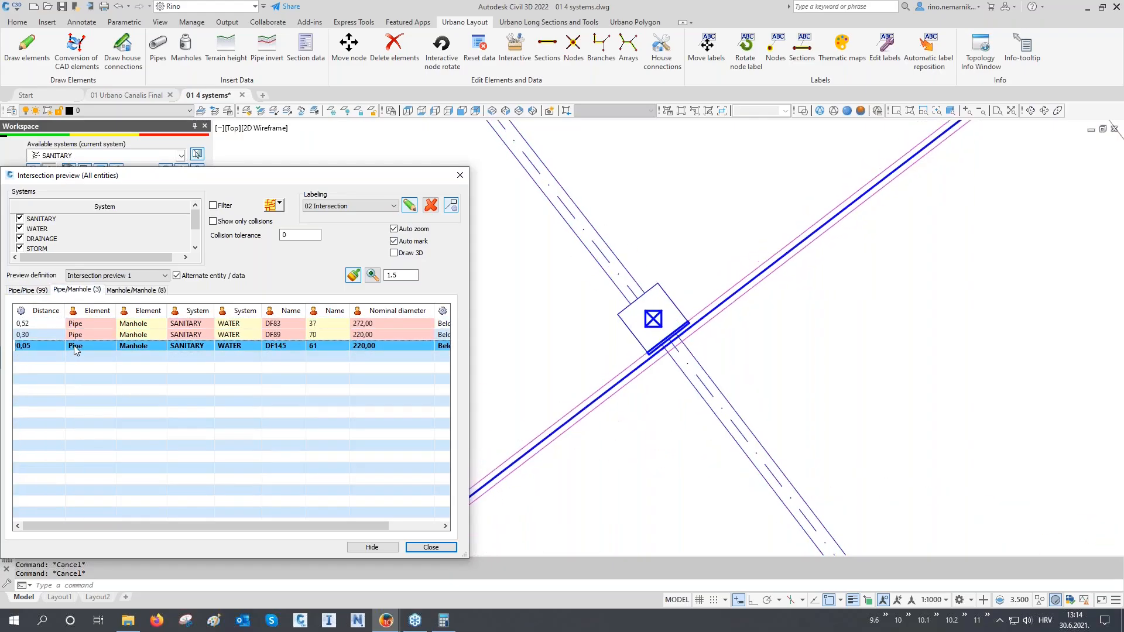
- Step through the manhole collisions from FR94/124 to 119/OR179, then return to Pipe/Pipe
click(136, 290)
click(131, 325)
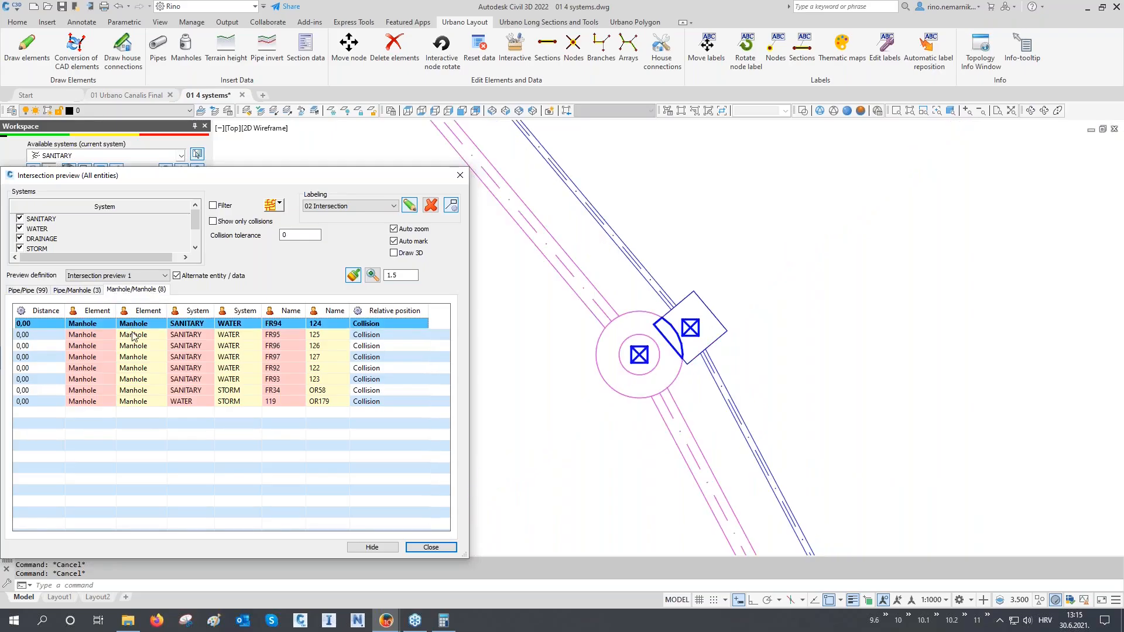
click(134, 335)
click(135, 346)
click(136, 358)
click(138, 367)
click(138, 378)
click(138, 390)
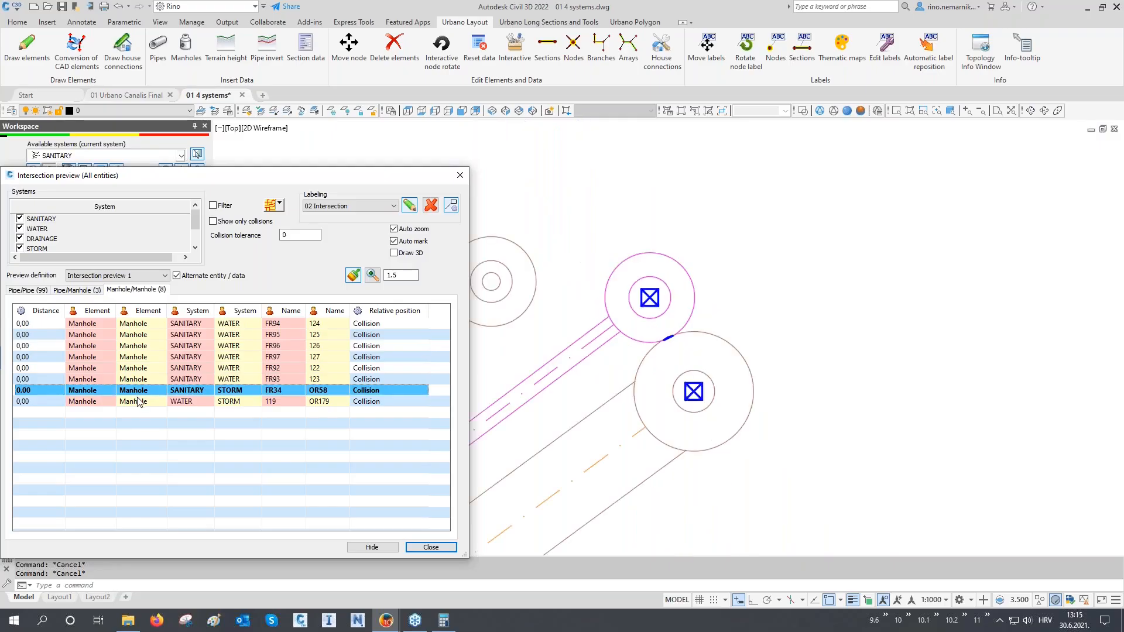
click(139, 401)
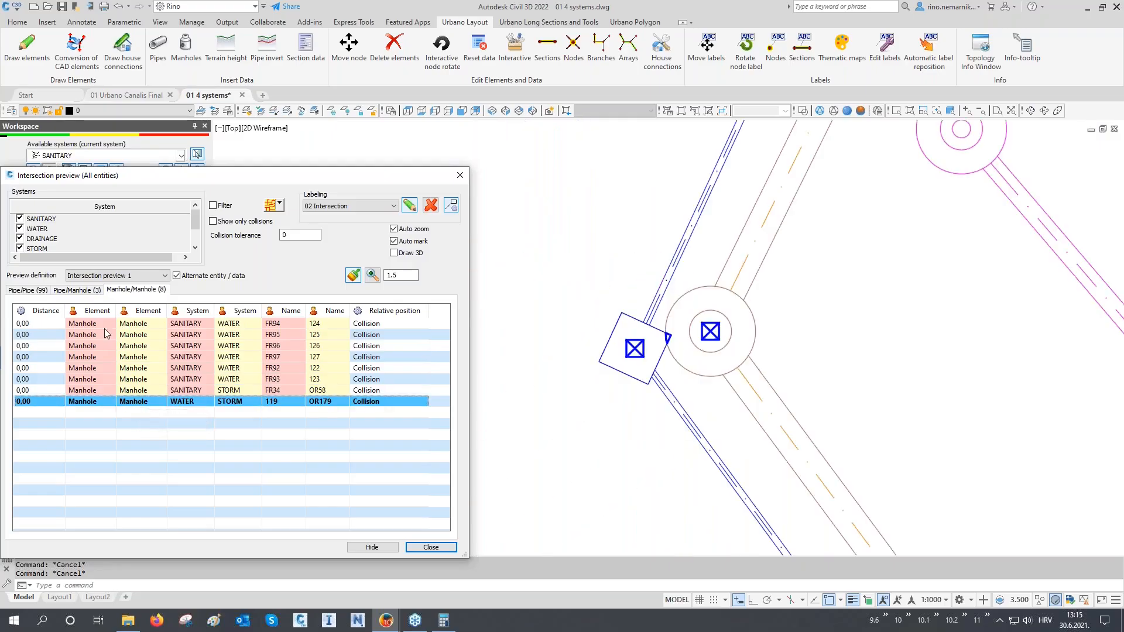
click(27, 292)
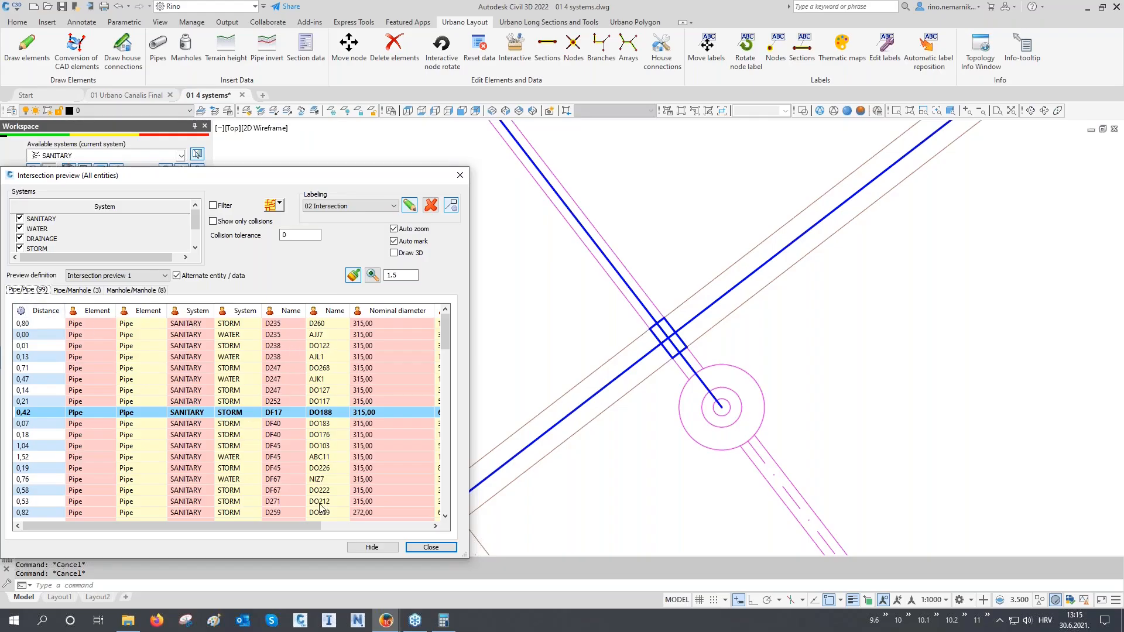
- Confirm Intersection preview 1 as the preview definition and close the preview
drag(321, 525, 432, 530)
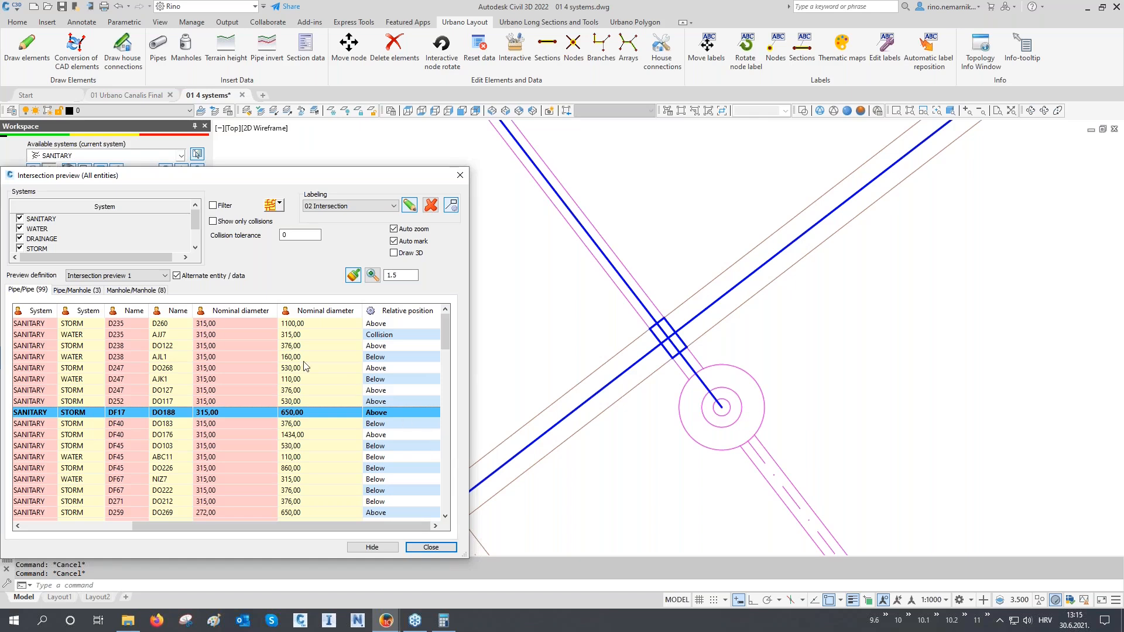
click(163, 276)
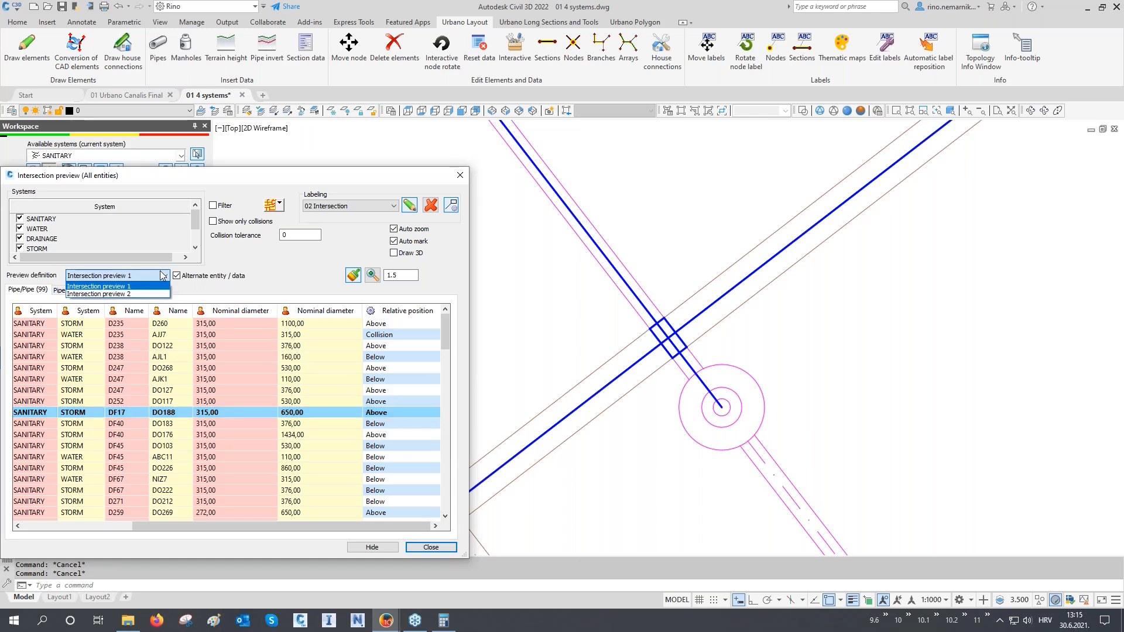
click(163, 276)
drag(162, 178, 426, 169)
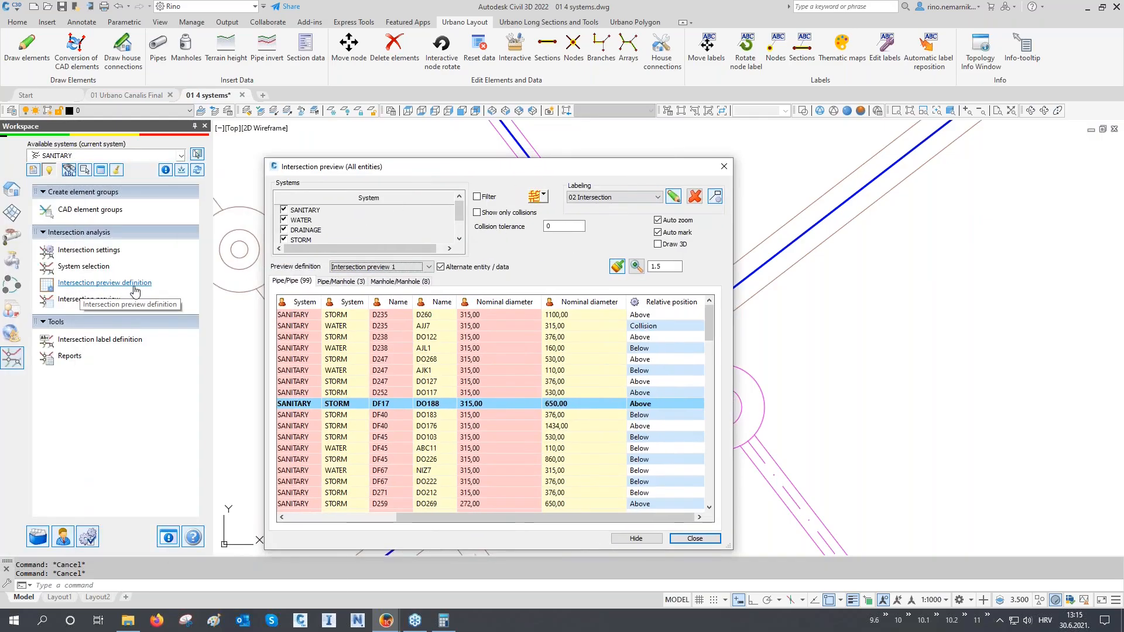
click(354, 267)
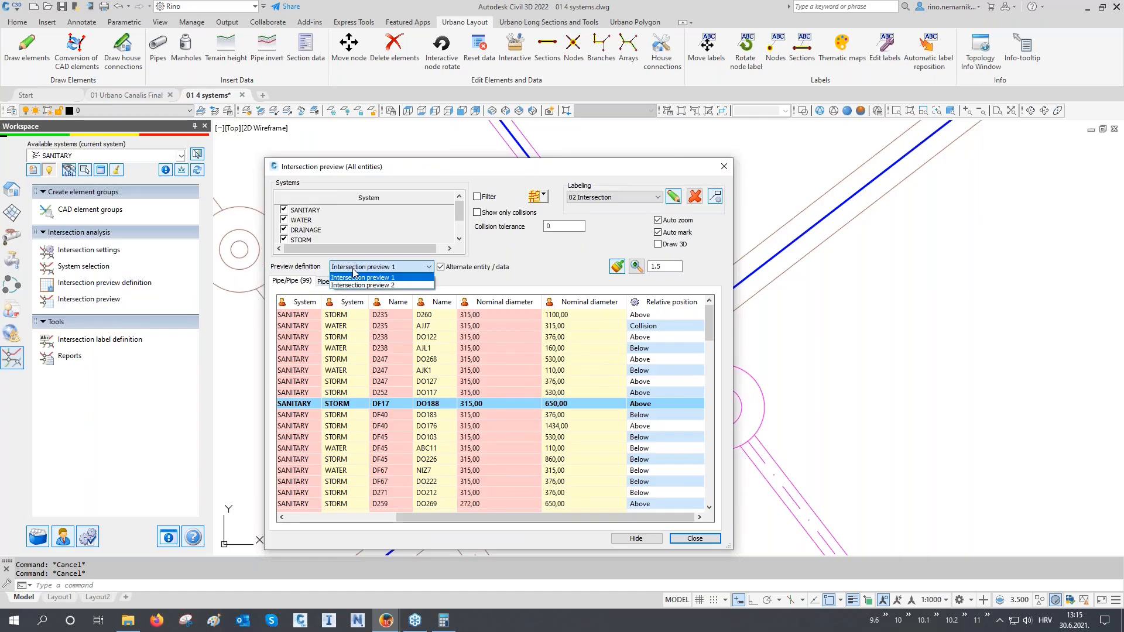
click(707, 537)
click(693, 538)
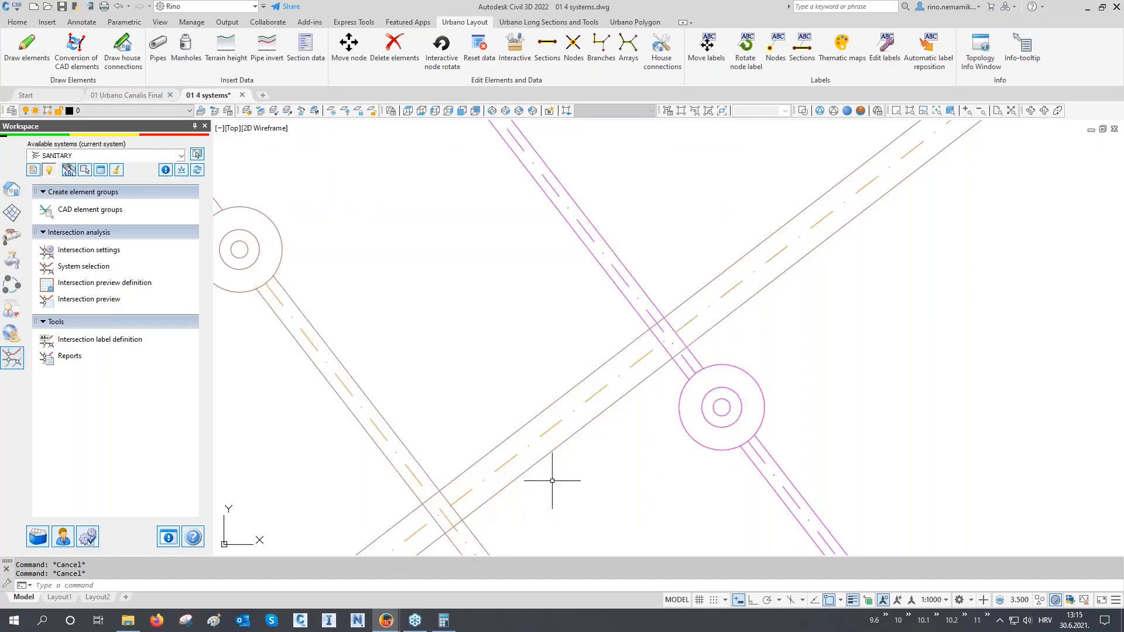
- Inspect Intersection preview 1's fields (Distance, System name, Pipe nominal diameter) without changing them
click(110, 284)
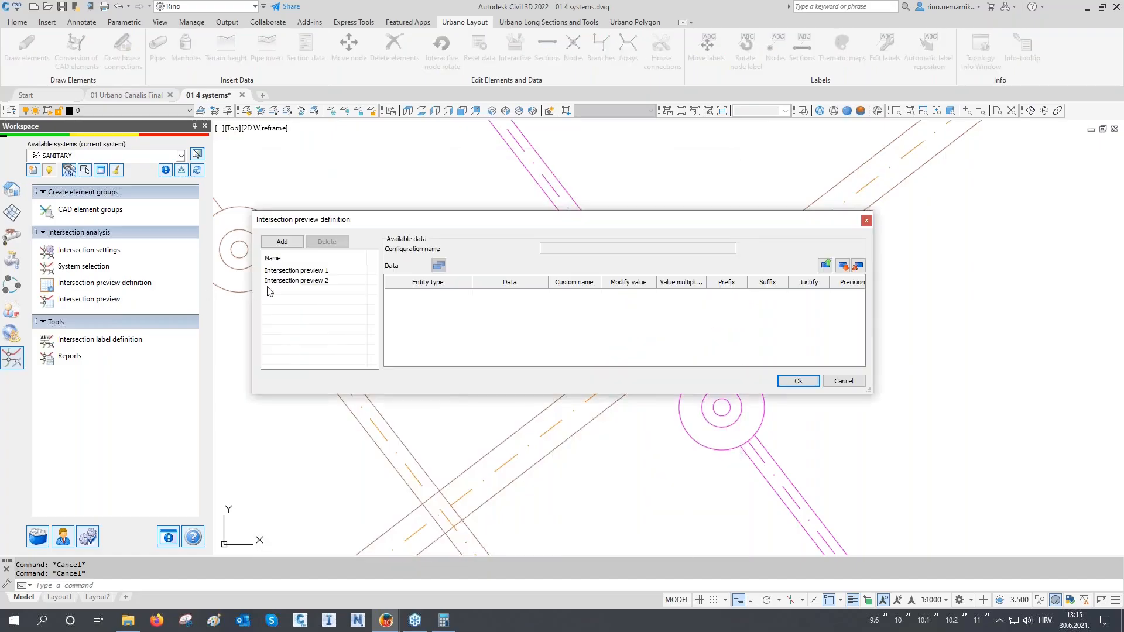
click(293, 271)
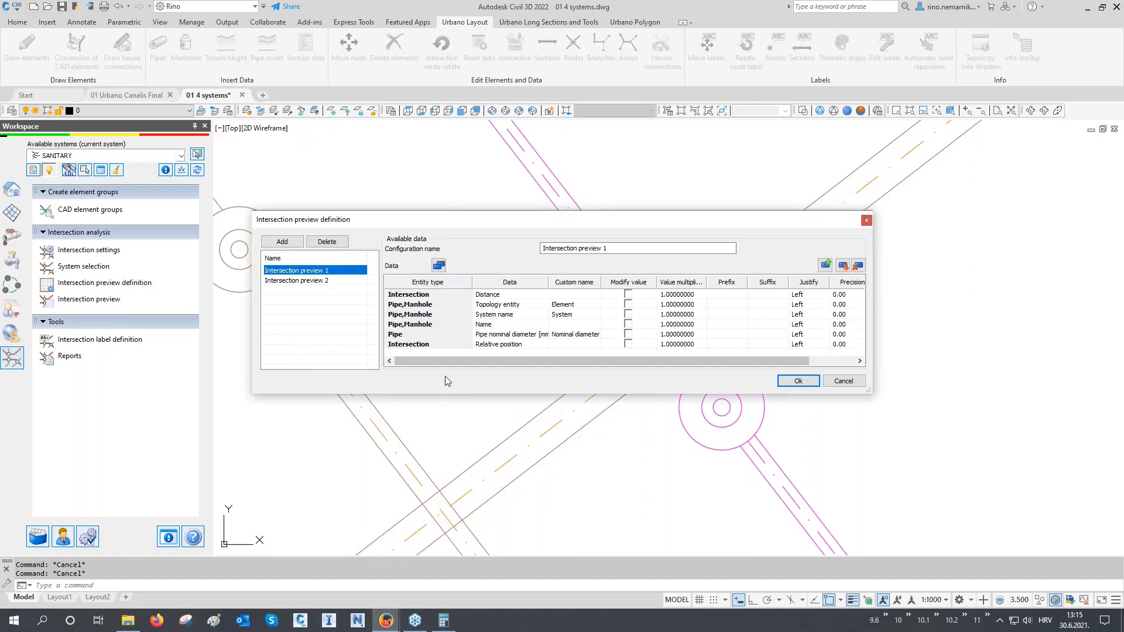
drag(450, 396, 452, 492)
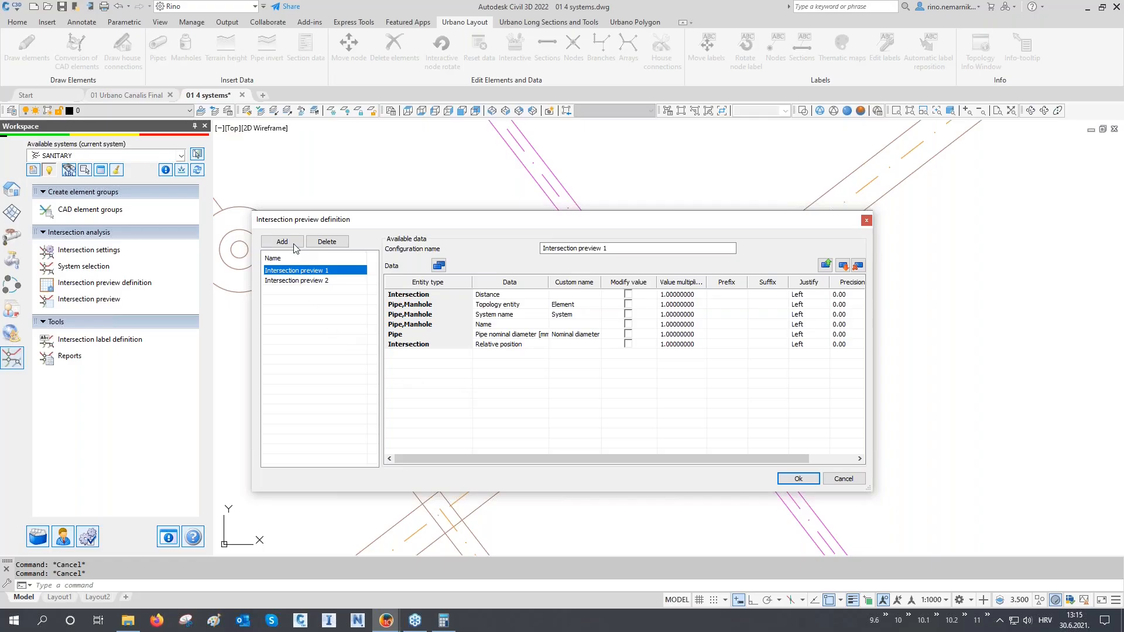
click(438, 266)
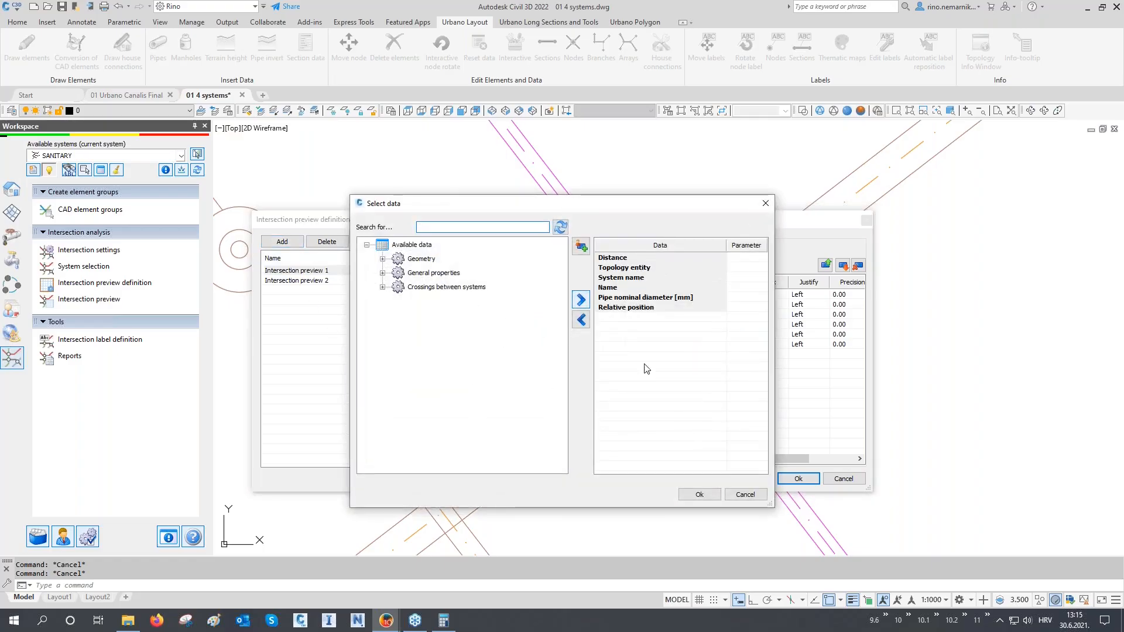
click(699, 494)
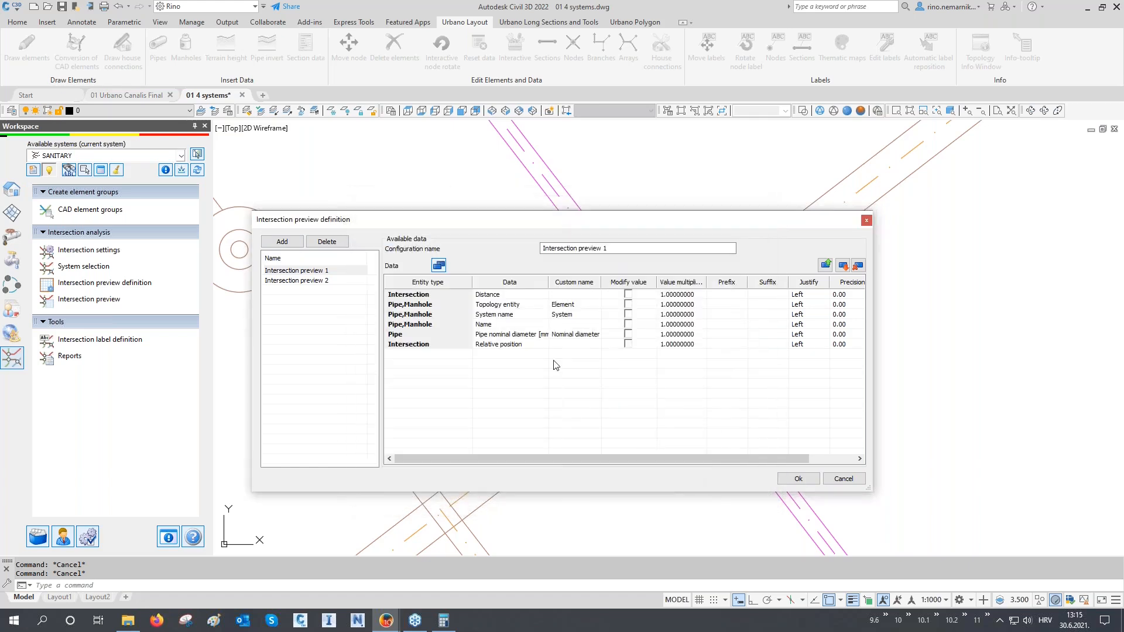
click(838, 477)
- Reopen the Intersection preview, sort by relative position, and show only collisions
click(101, 301)
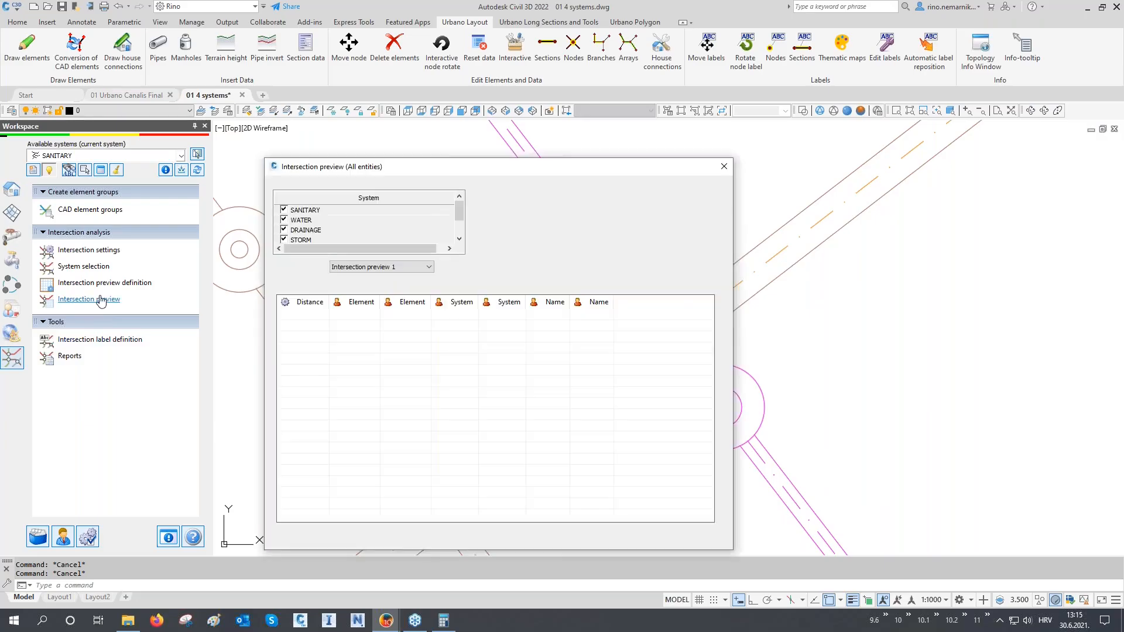
drag(325, 165, 96, 179)
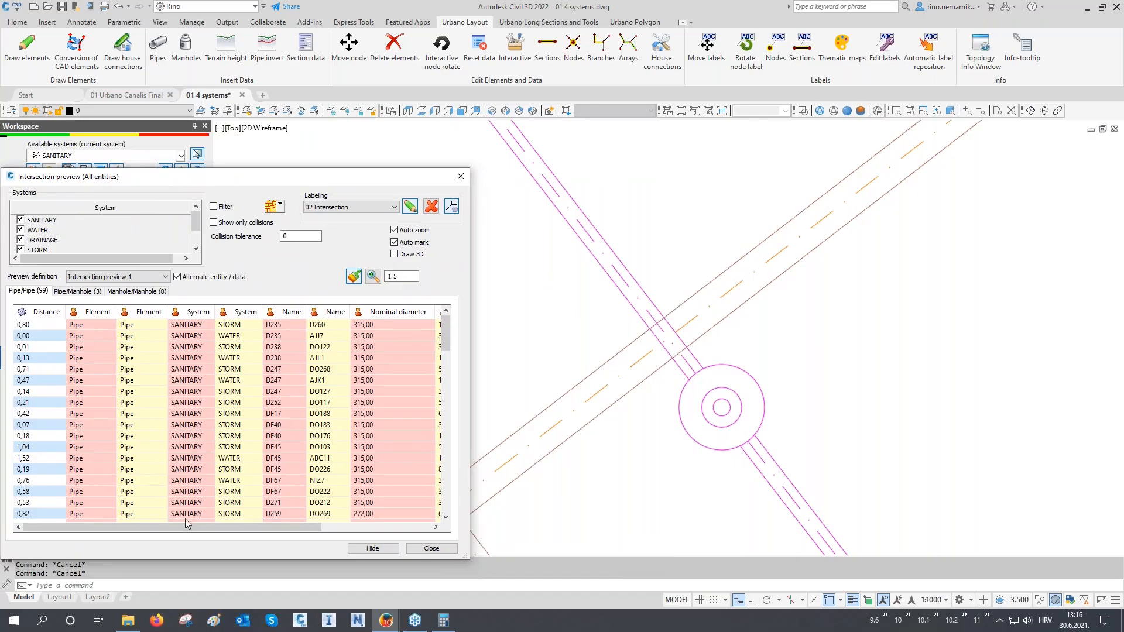
drag(185, 526, 294, 527)
click(408, 312)
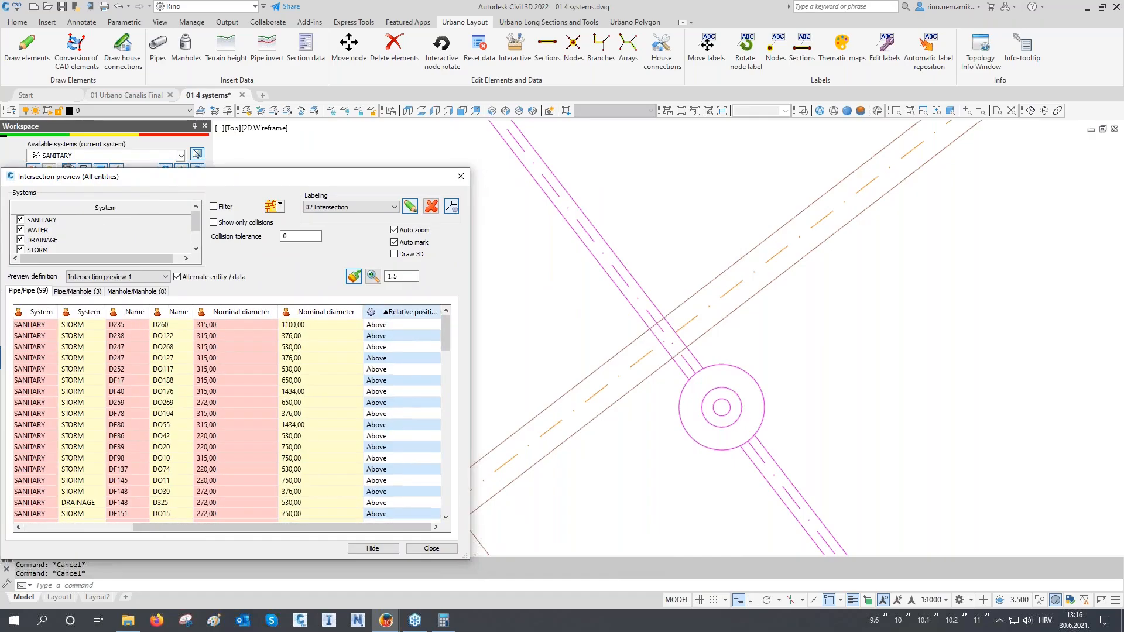
click(408, 312)
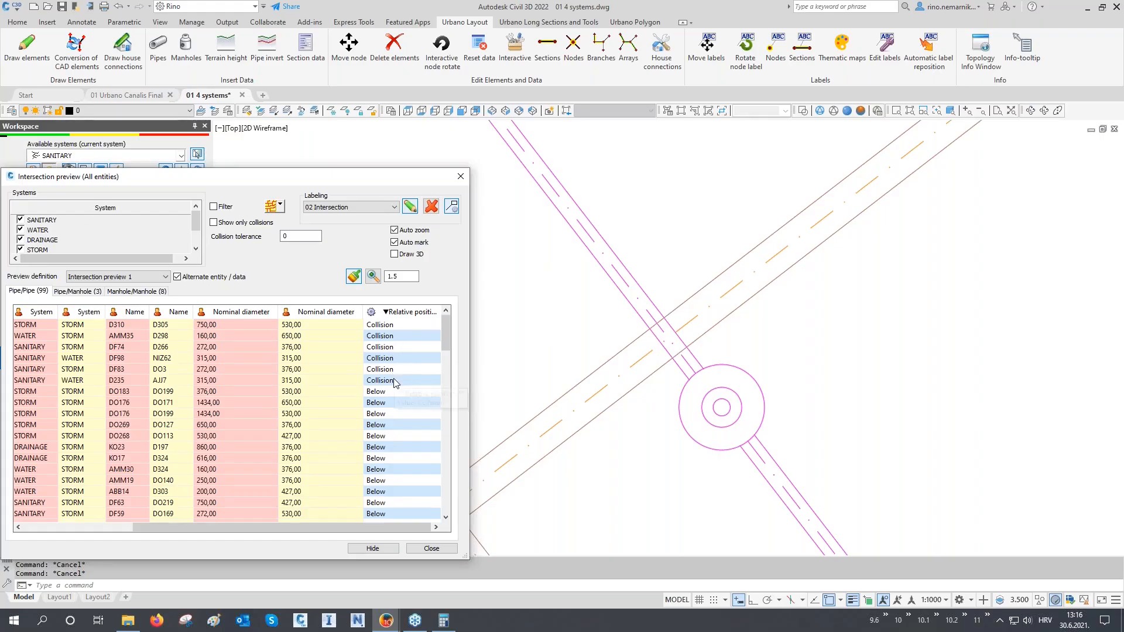
click(240, 225)
- Zoom through collisions D235/AJ7 to D310/D305 and set the collision tolerance to 0.10
click(26, 328)
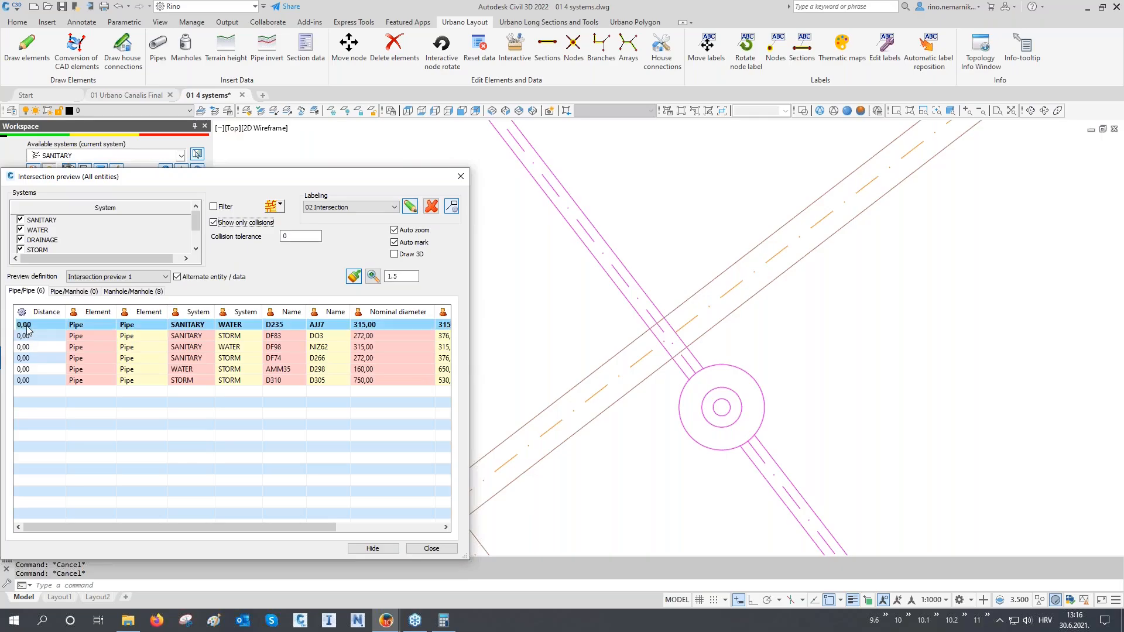
key(Down)
key(Down)
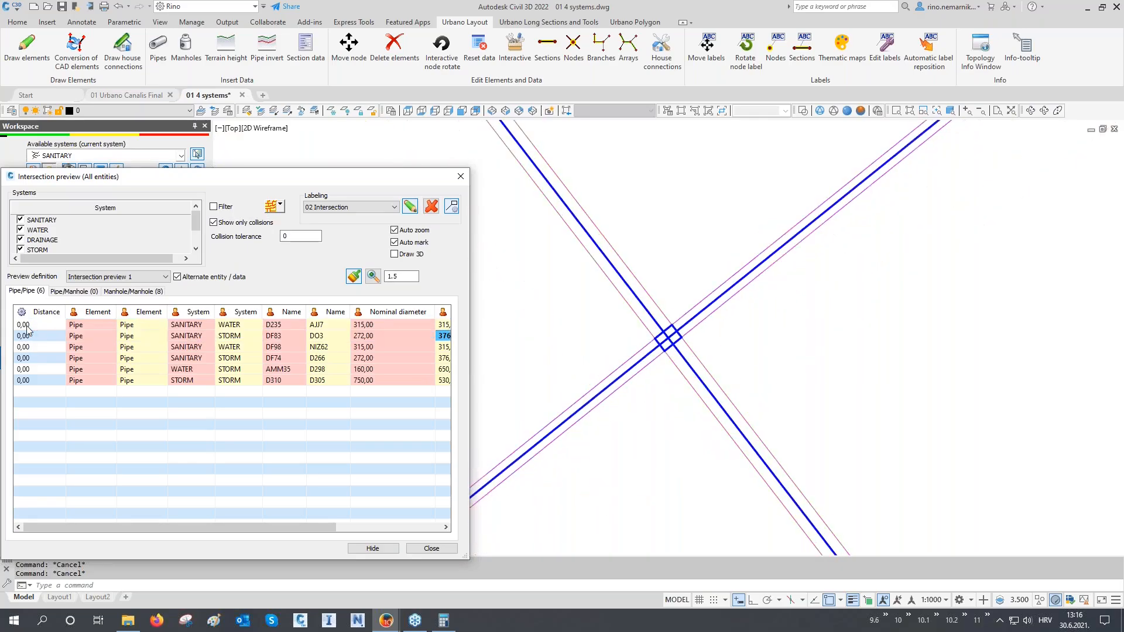
key(Down)
key(Down)
key(Down)
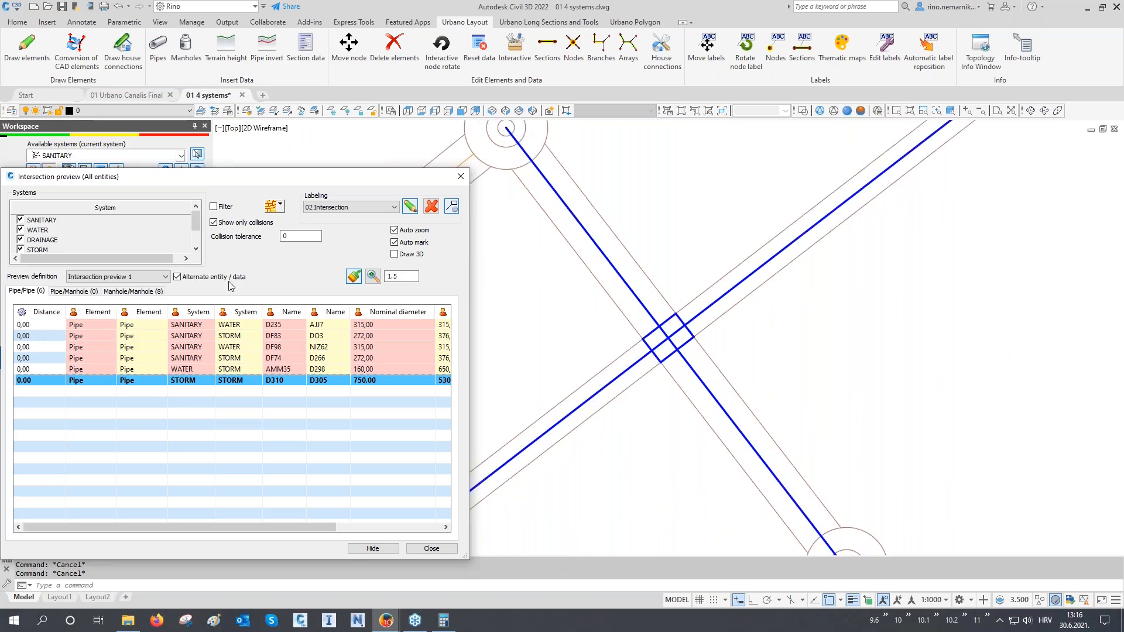
click(299, 237)
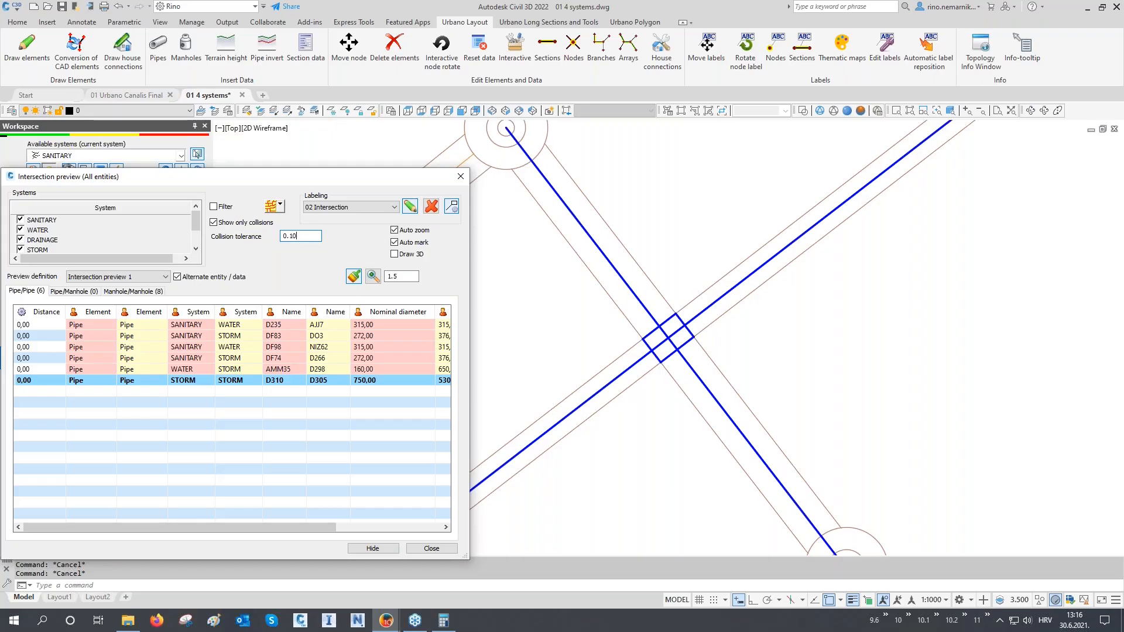
key(Tab)
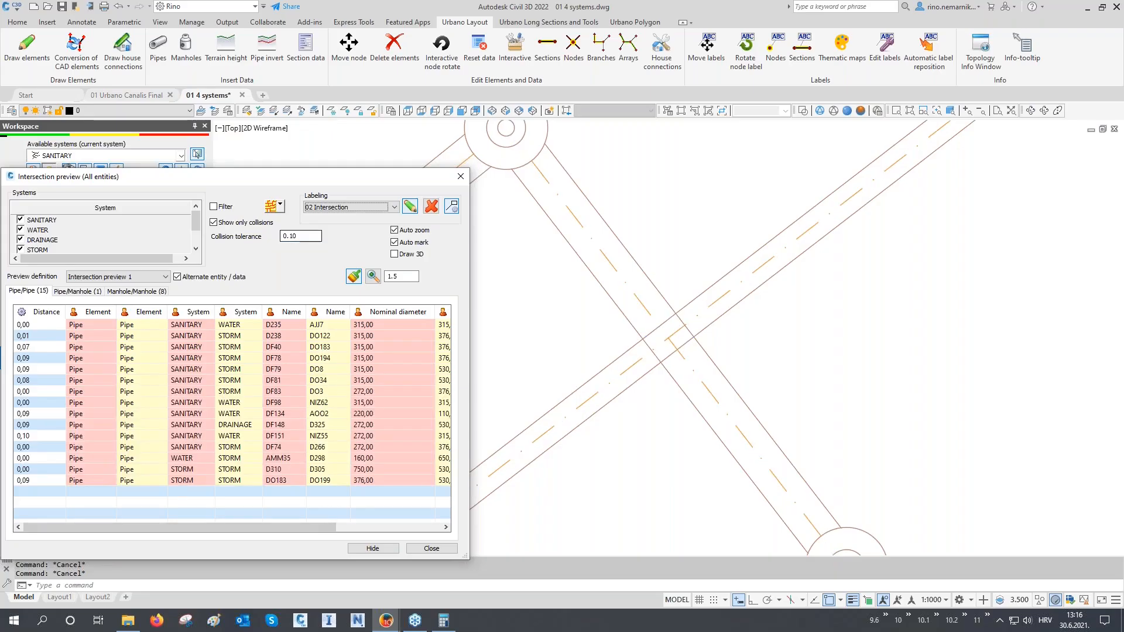
- Sort by distance, step through collisions from DF151/NIZ55 to DF83, then list all intersections
click(47, 312)
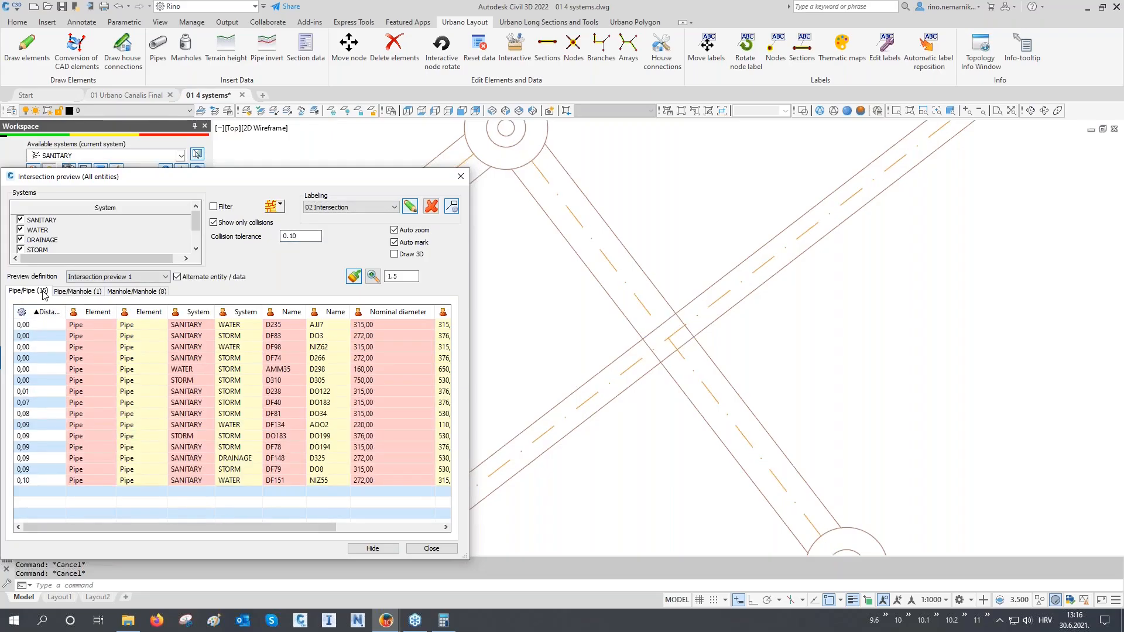
click(45, 328)
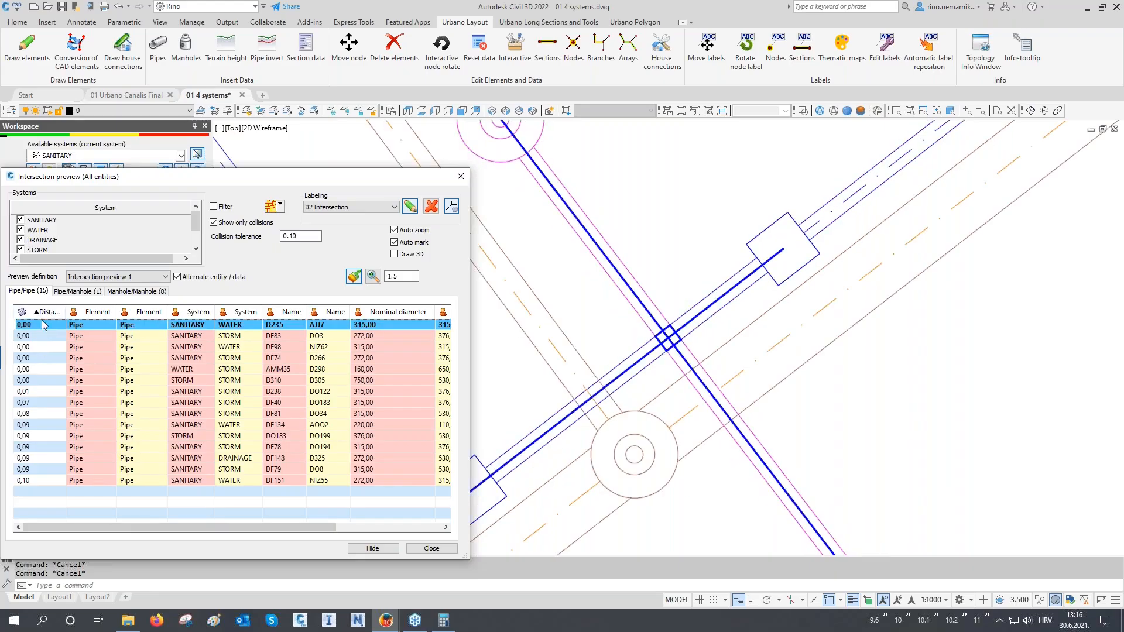
click(44, 313)
click(45, 325)
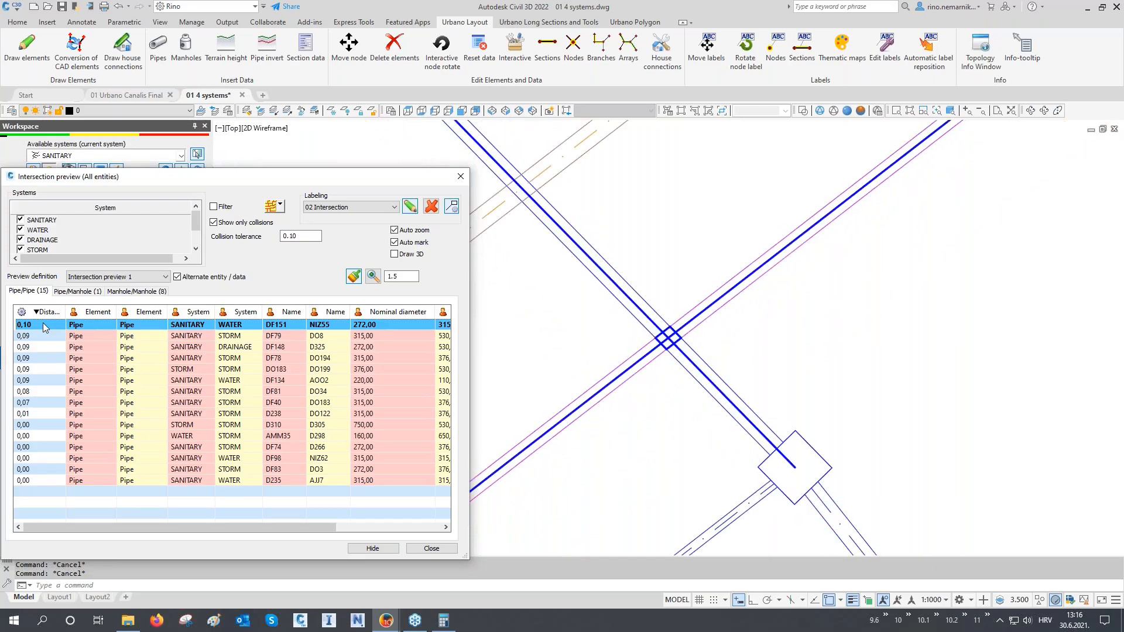
key(Down)
key(Down)
key(Down)
key(Down)
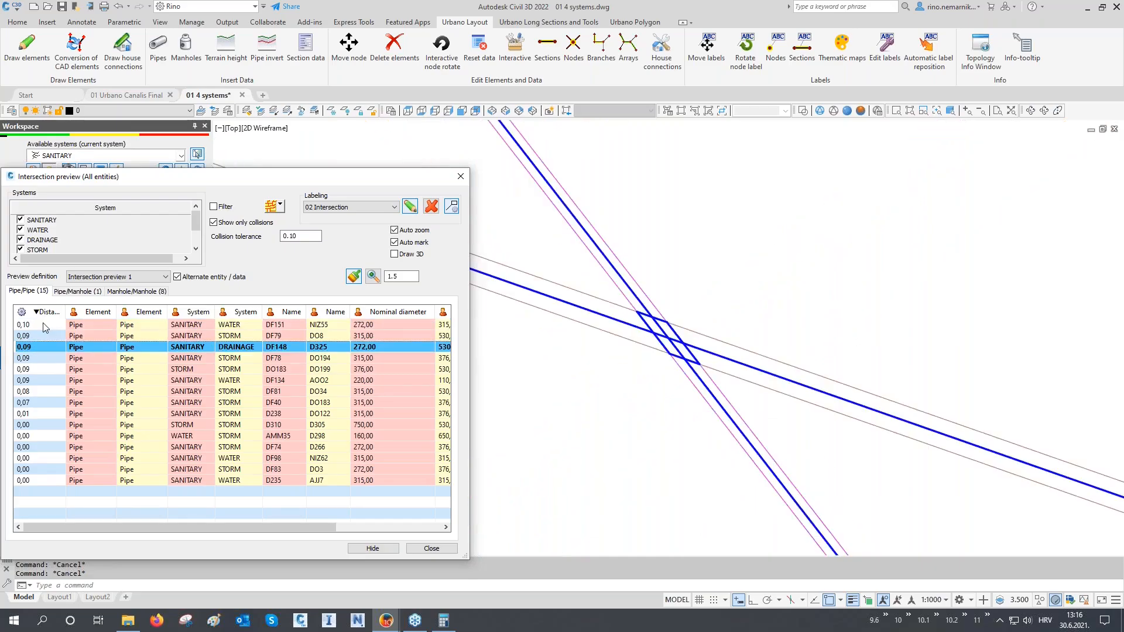
key(Down)
key(Down)
key(Down)
key(Down)
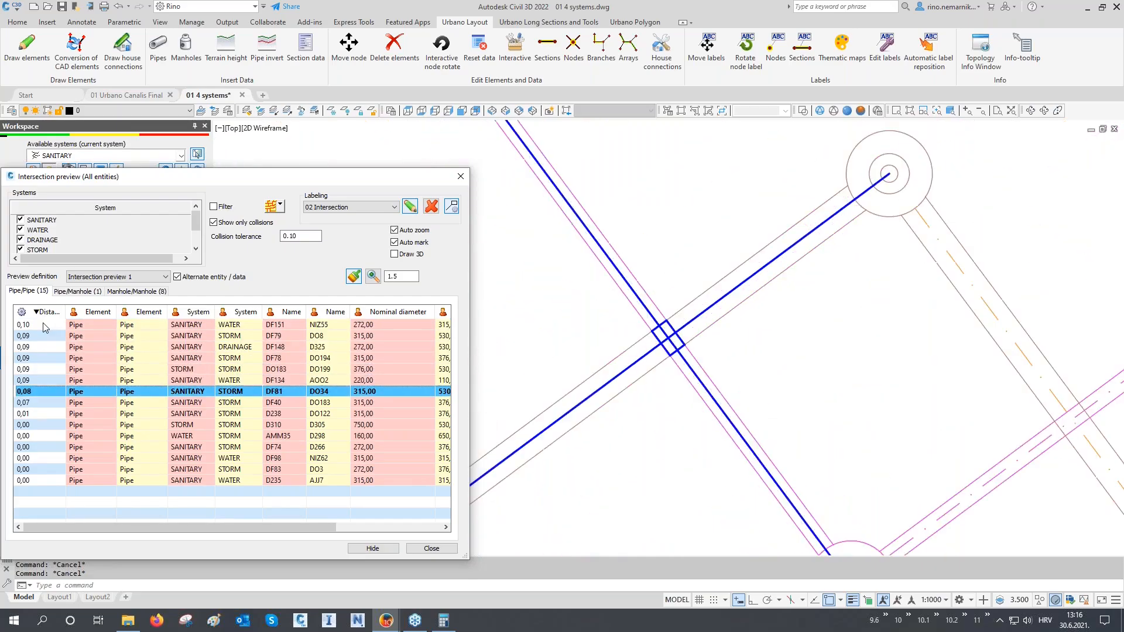
key(Down)
key(Down)
key(Down)
key(Down)
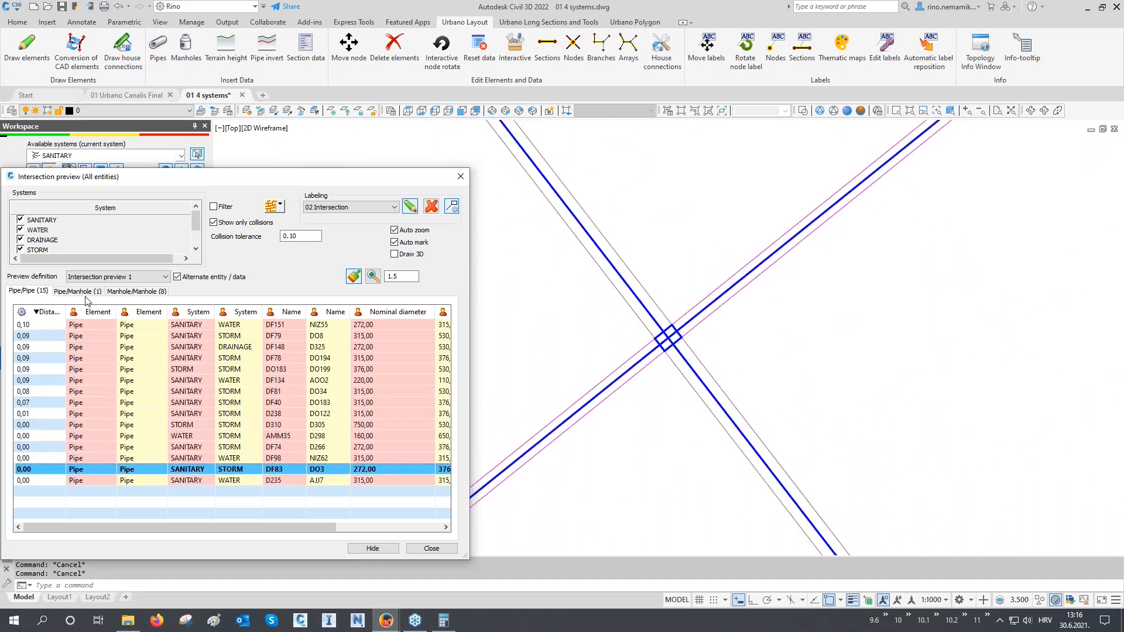
click(237, 224)
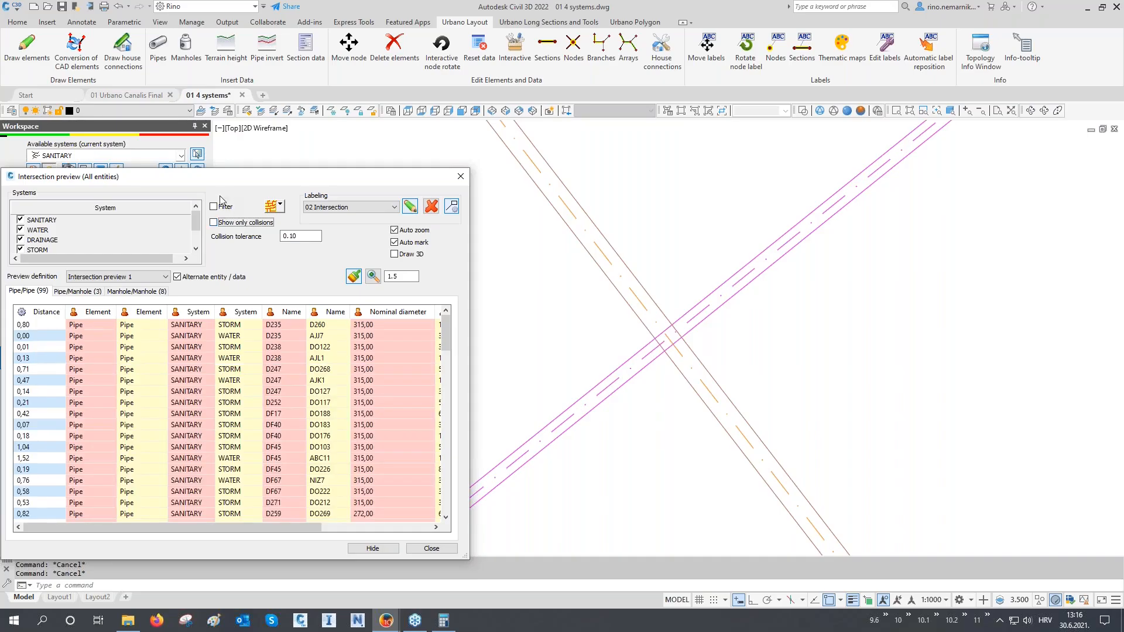
- Filter intersections by CAD selection, window-selecting the pipes and nodes around the crossing
click(214, 207)
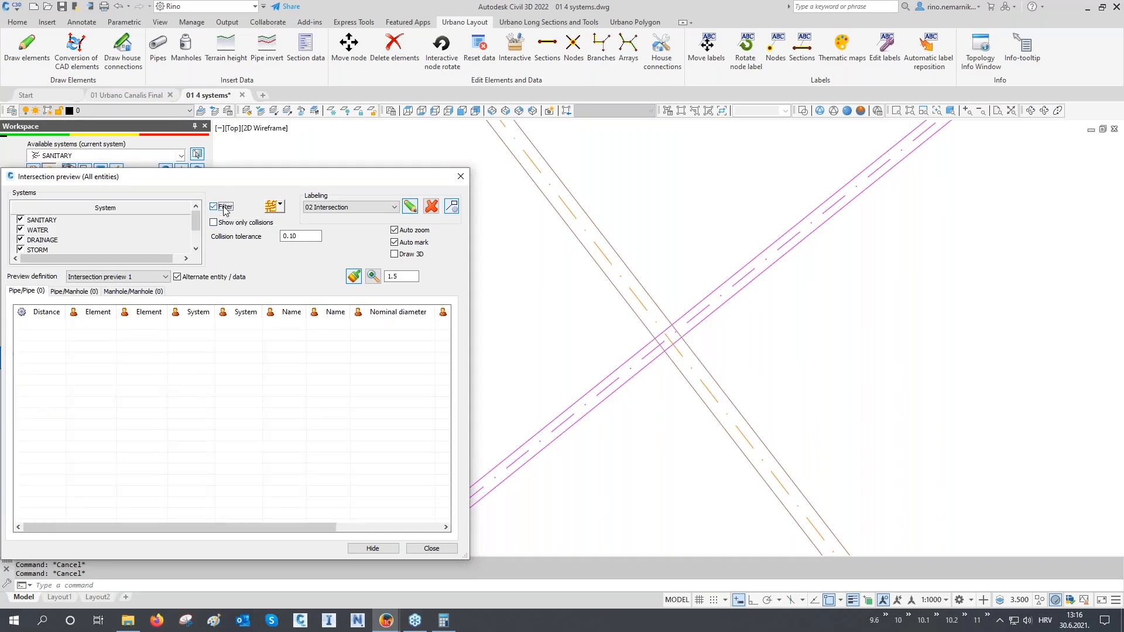
click(282, 206)
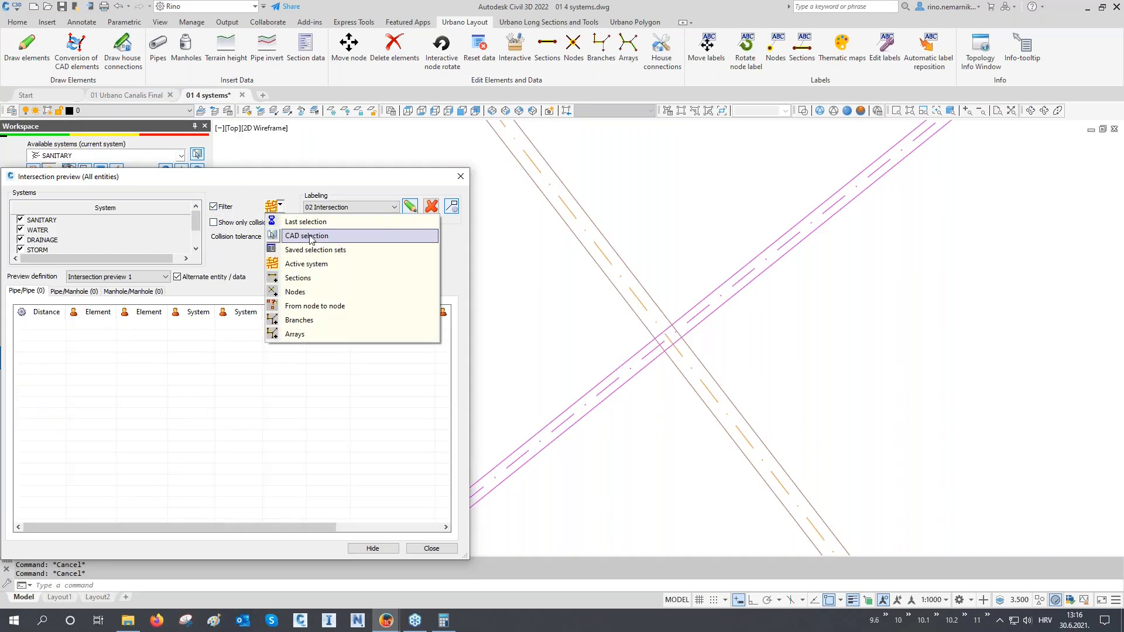
click(292, 234)
scroll(639, 254, down, 5)
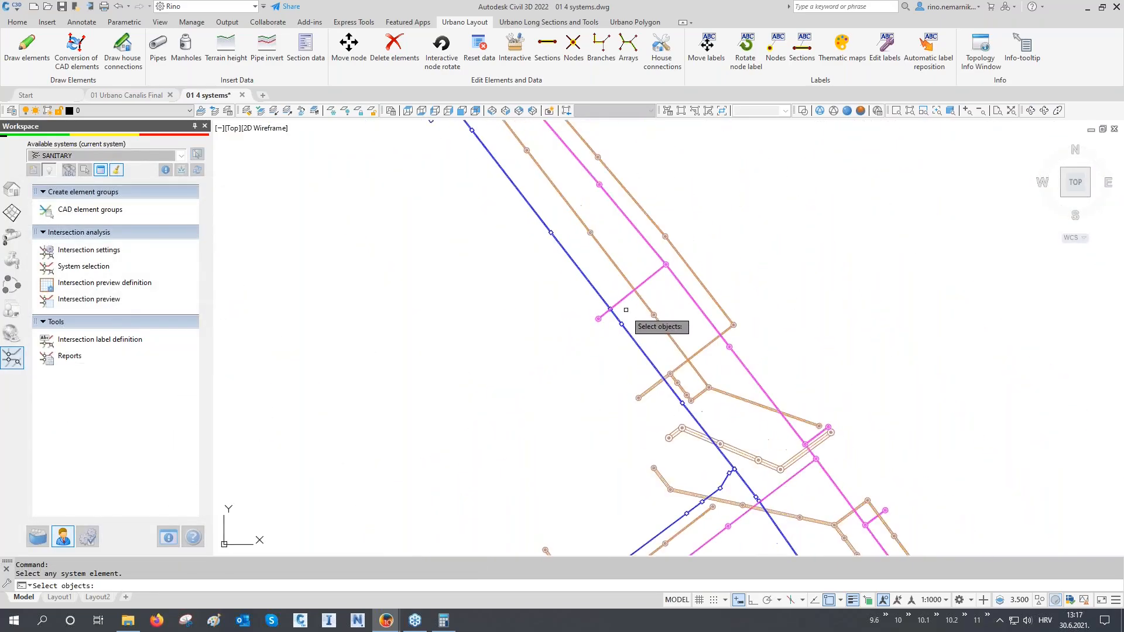
scroll(677, 381, down, 4)
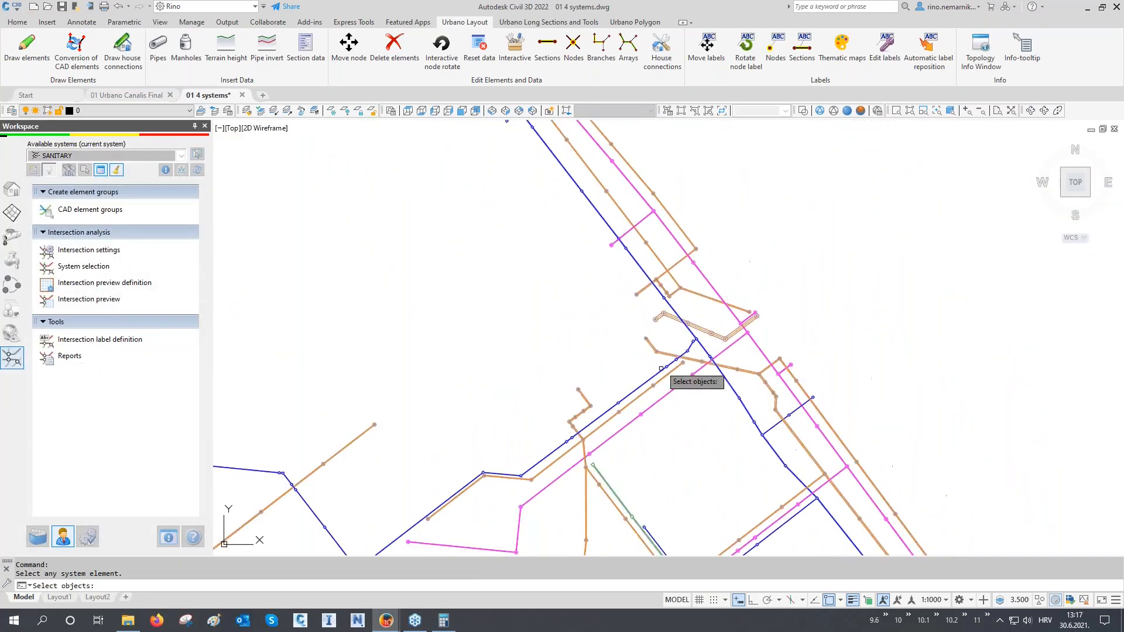
middle_drag(680, 409, 690, 251)
scroll(690, 252, down, 2)
middle_drag(768, 474, 720, 403)
scroll(805, 396, up, 3)
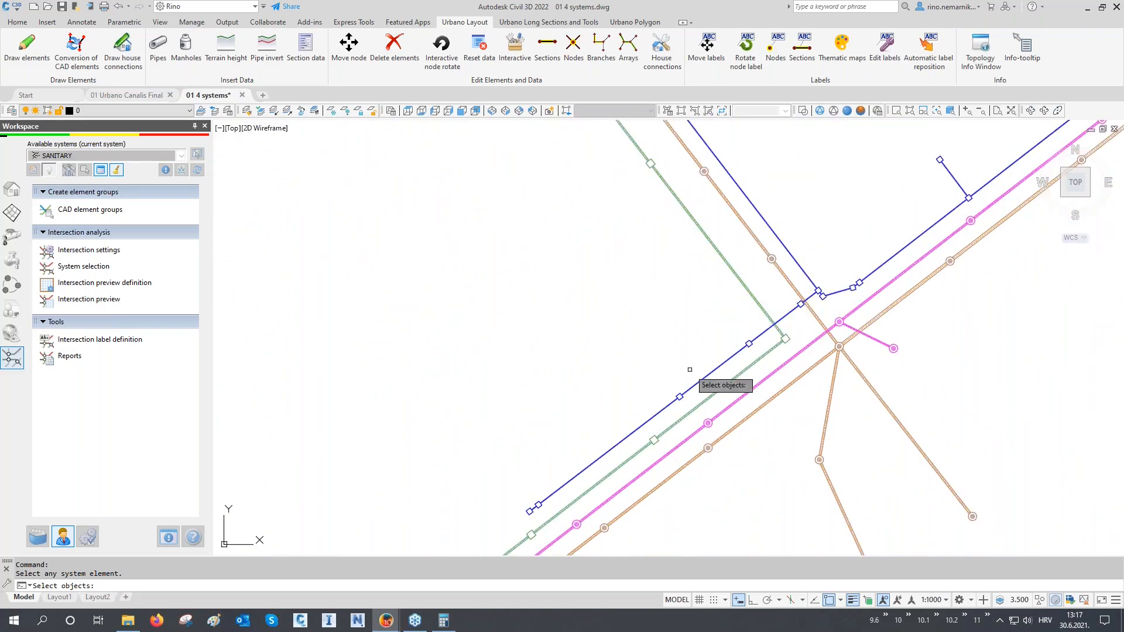
drag(923, 193, 728, 517)
key(Return)
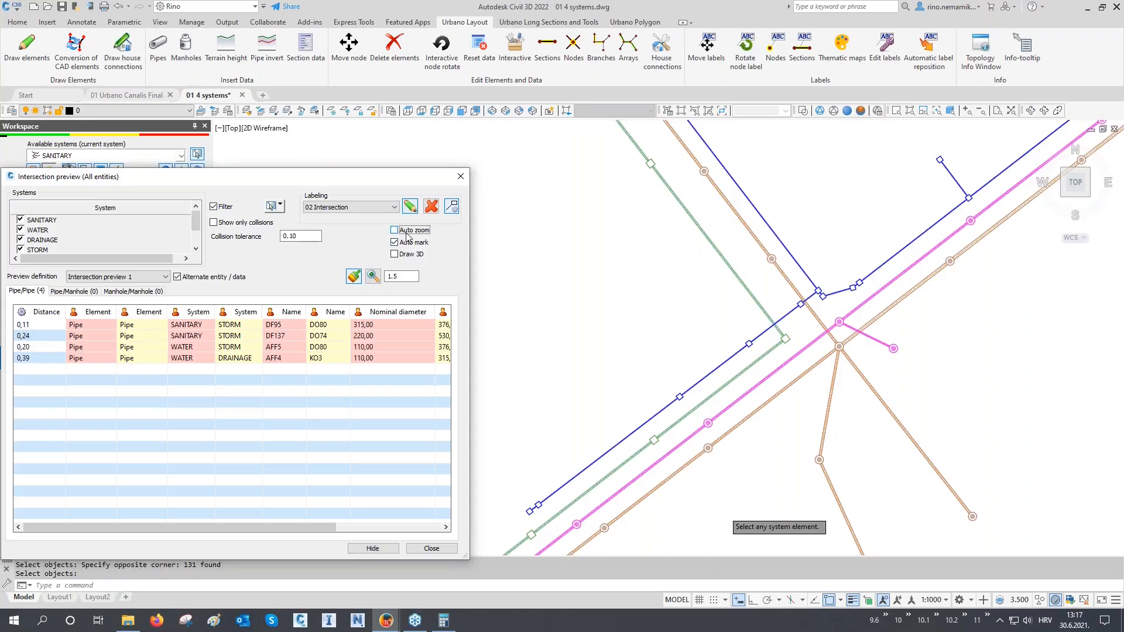
- Step through the 4 filtered pipe-pipe crossings, starting with DF95/DO80
click(358, 326)
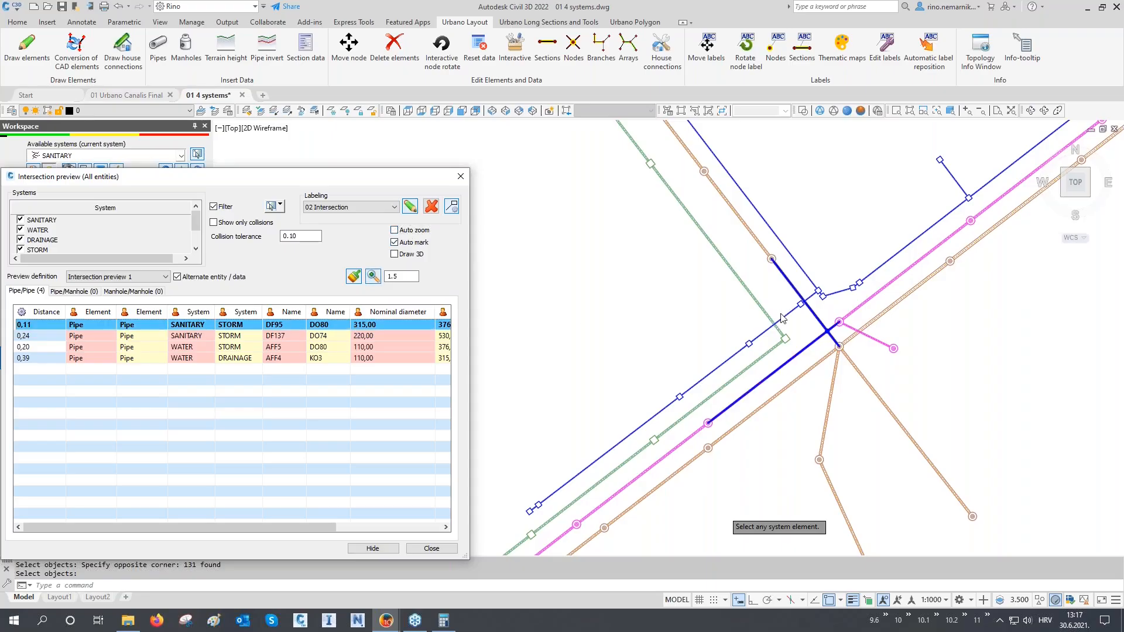
key(Down)
key(Down)
key(Down)
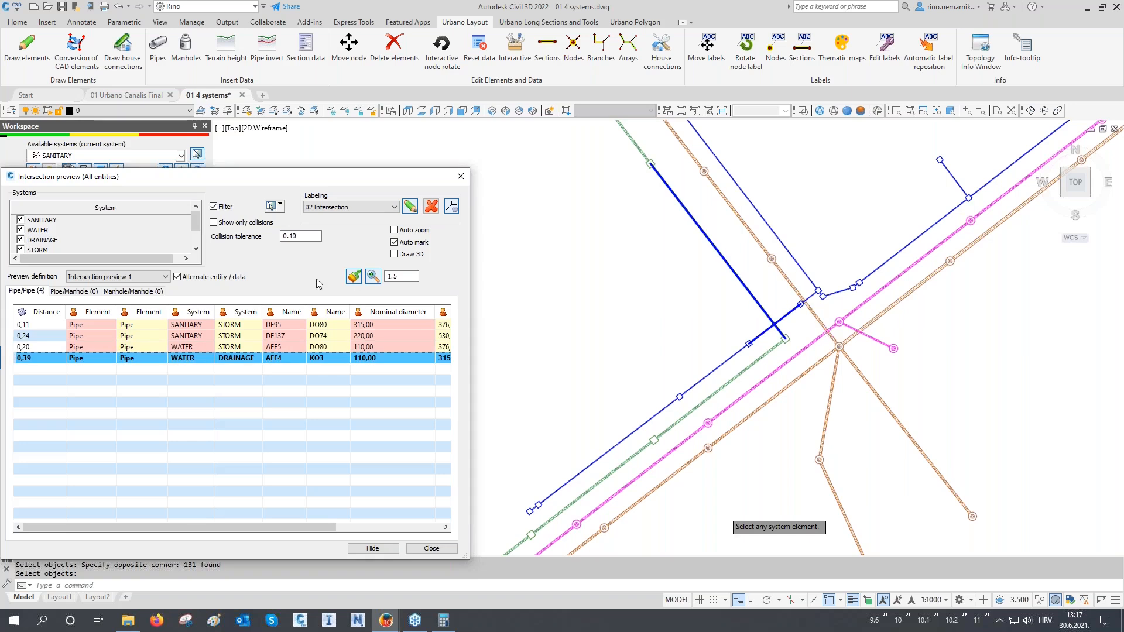
click(281, 206)
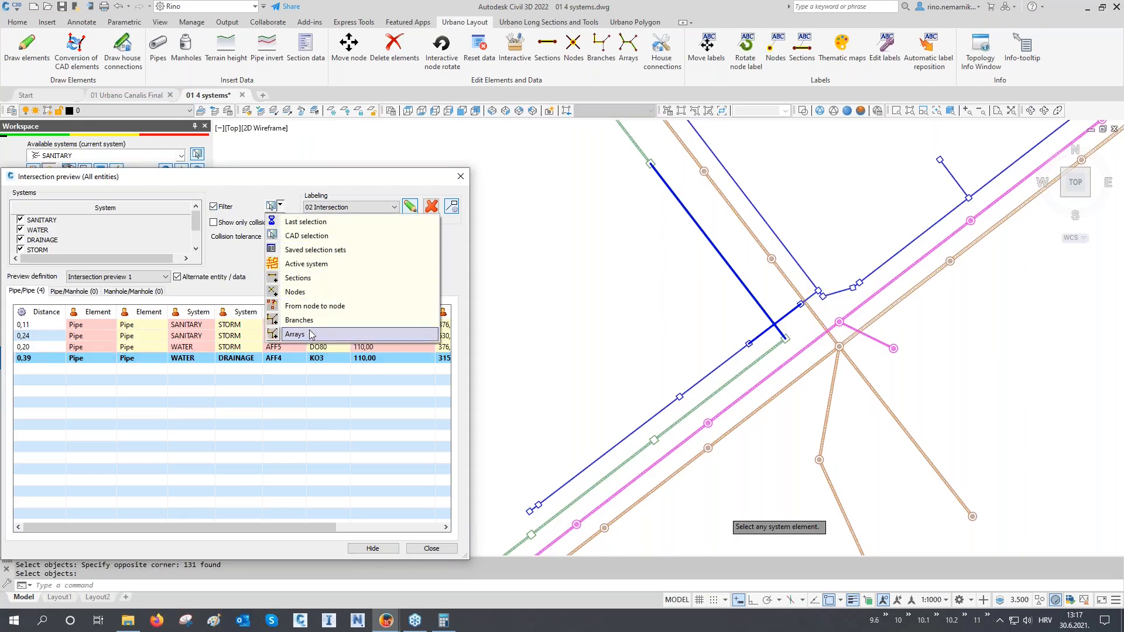
- Filter by array FK1.5 and switch the preview definition to 'Intersection preview 2'
click(308, 337)
scroll(650, 322, down, 3)
middle_drag(923, 198, 937, 331)
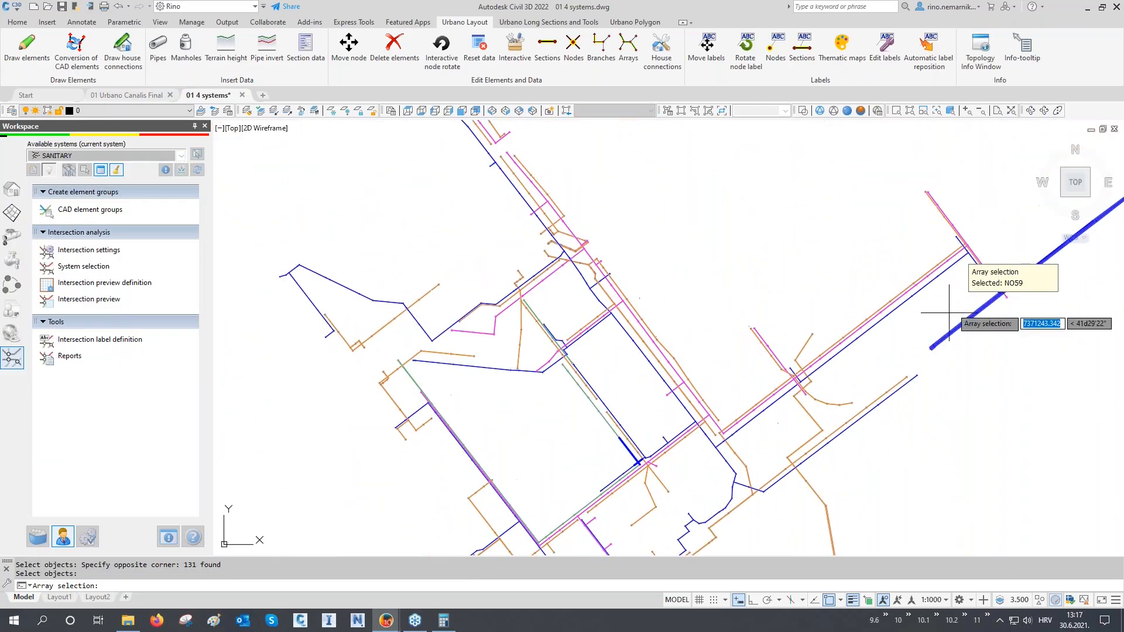
middle_drag(990, 262, 1022, 258)
click(1022, 257)
key(Return)
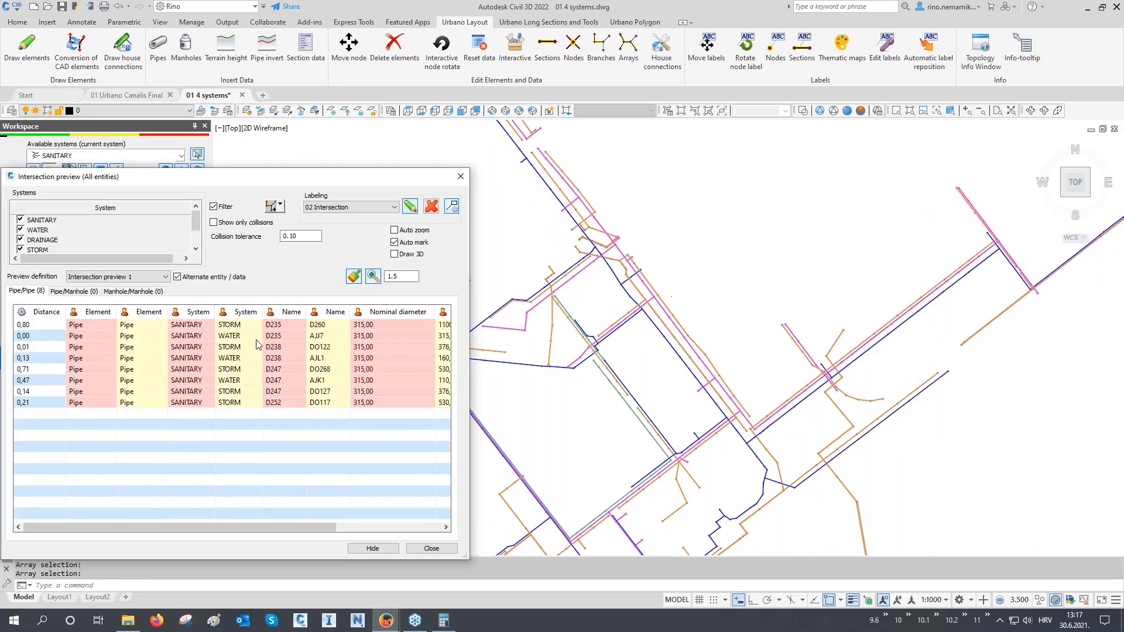
click(136, 279)
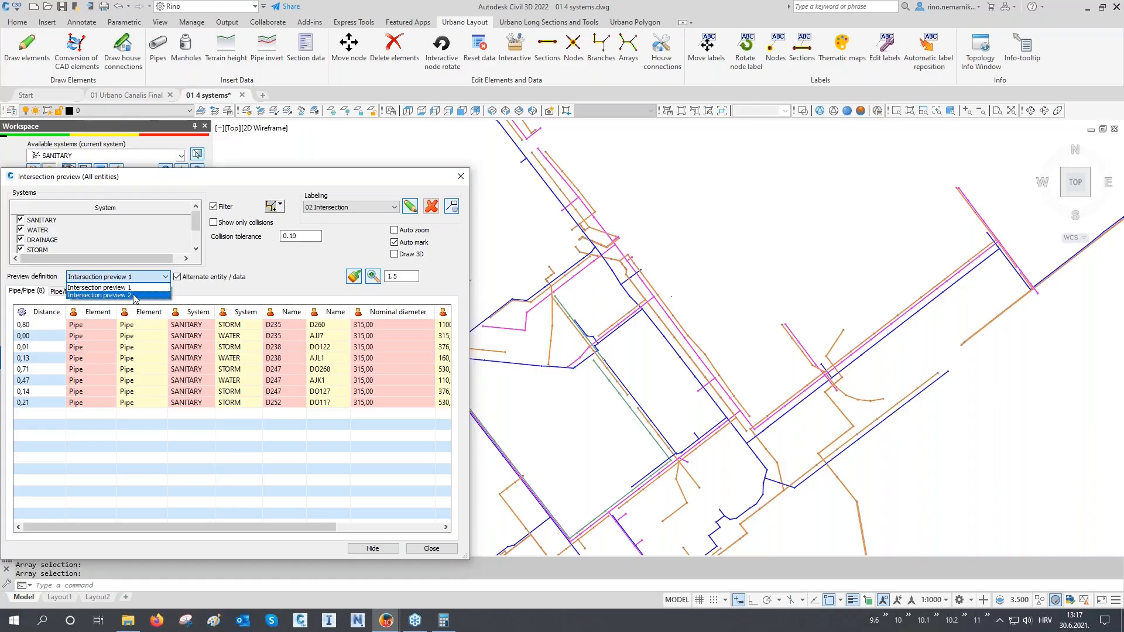
click(135, 295)
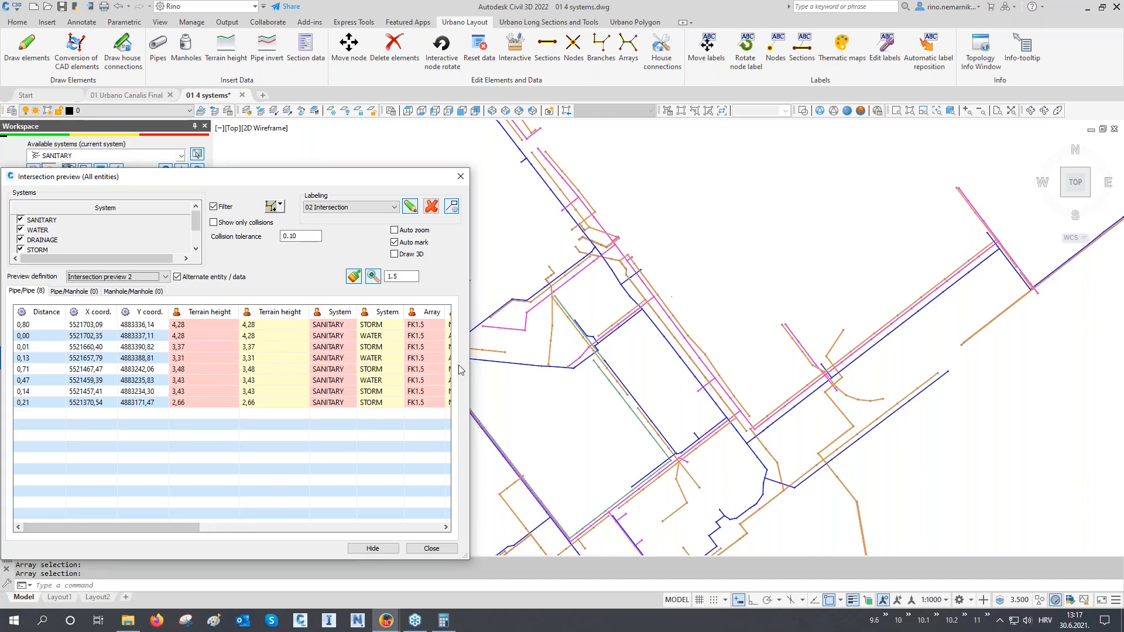
- Resize the intersection list to reveal the Array and Station columns
drag(471, 363, 560, 362)
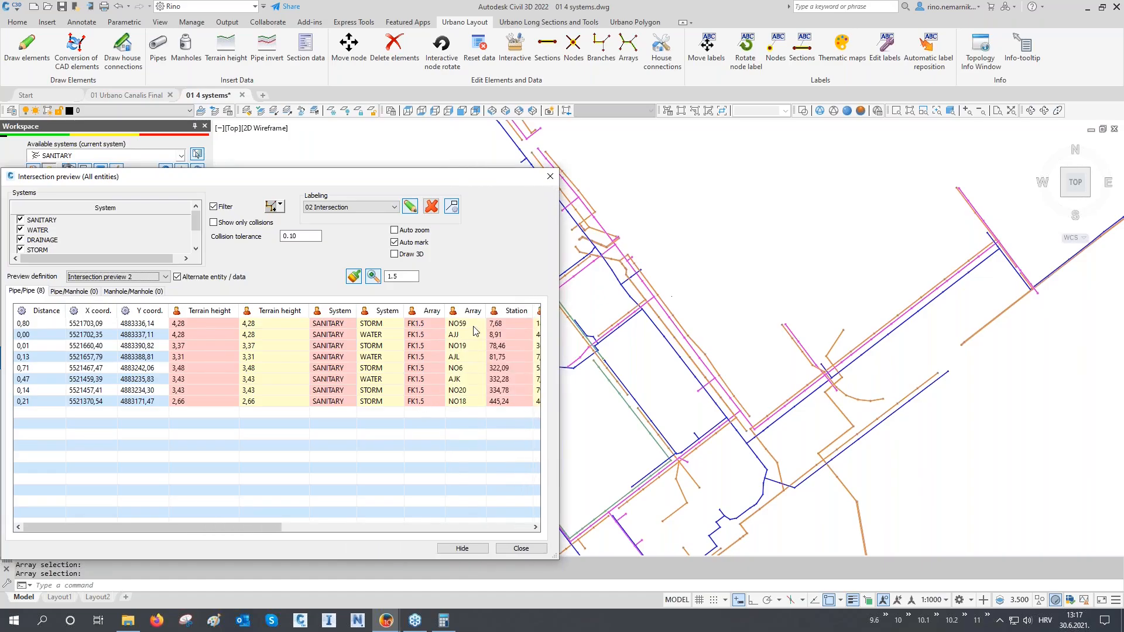
drag(563, 325, 598, 326)
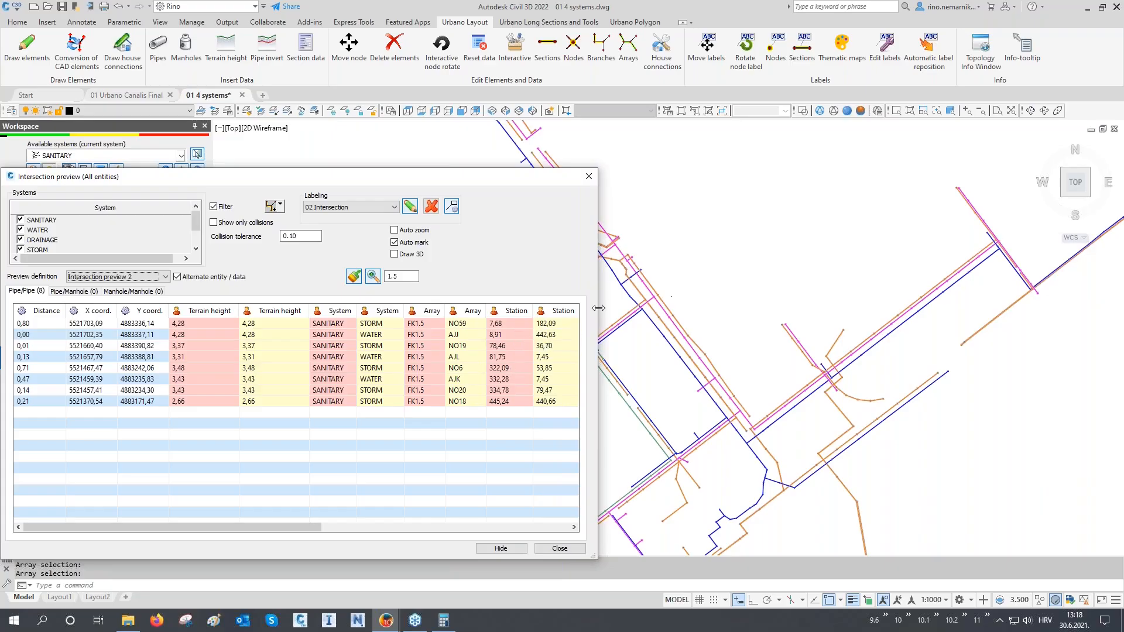
drag(596, 309, 552, 310)
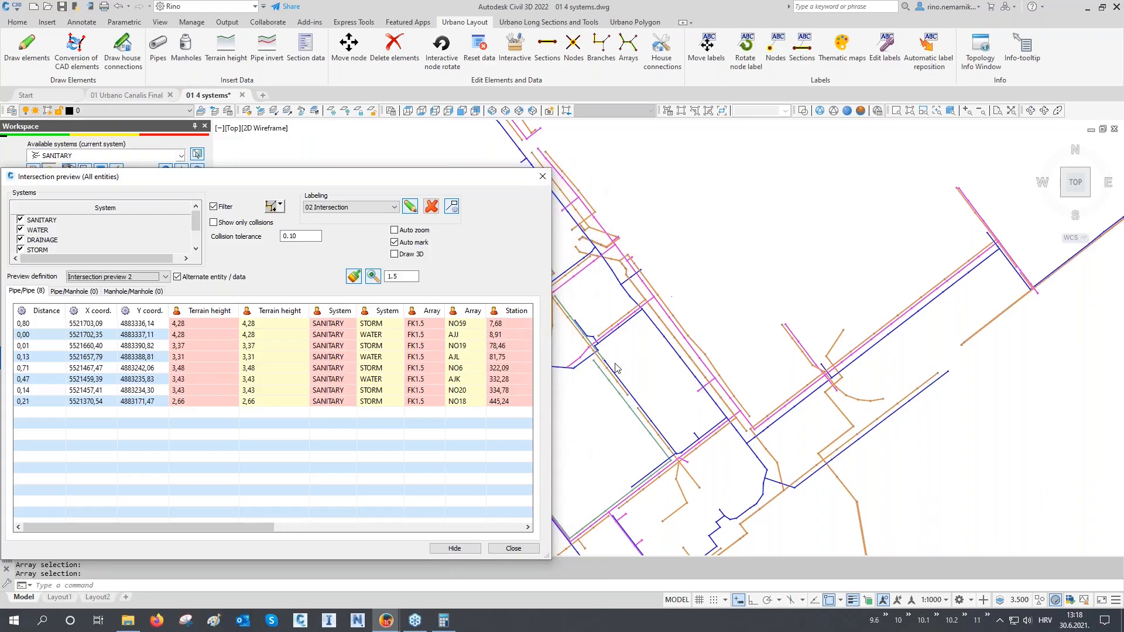
- Review the FK1.5 crossings at NO19, AJK and NO18, then filter to array A2
click(523, 325)
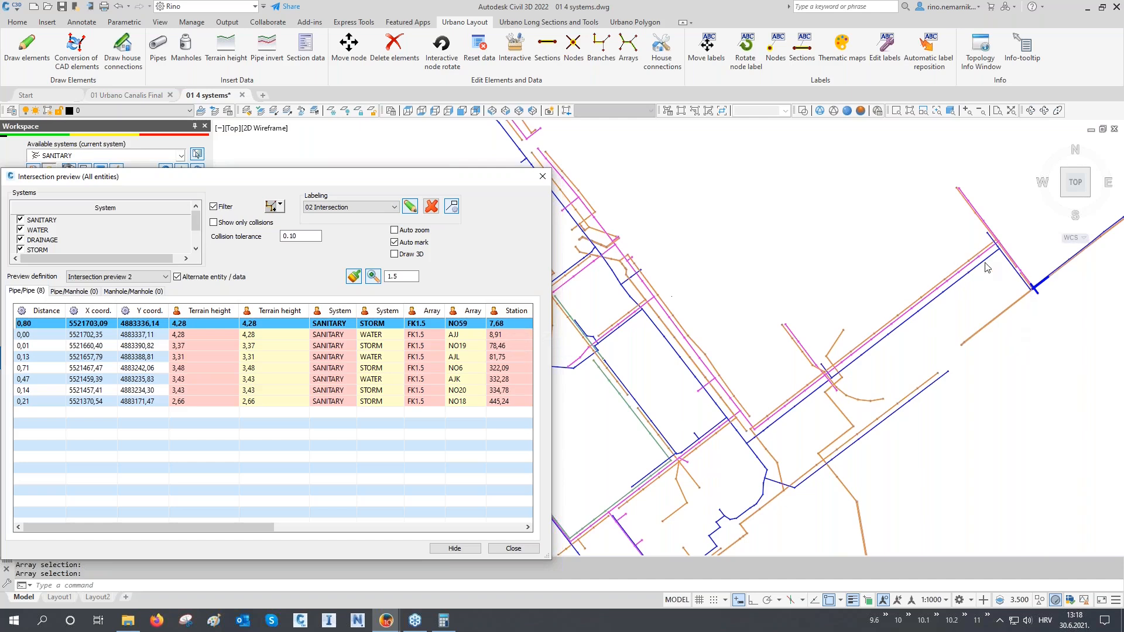
key(Down)
key(Down)
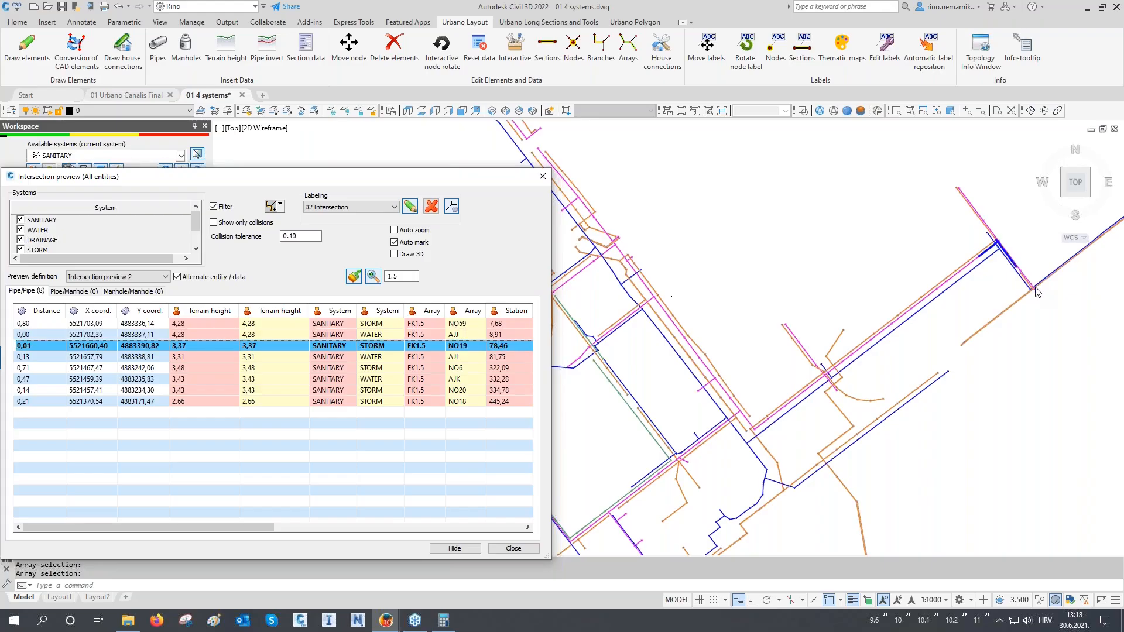
key(Down)
key(Down)
key(Down)
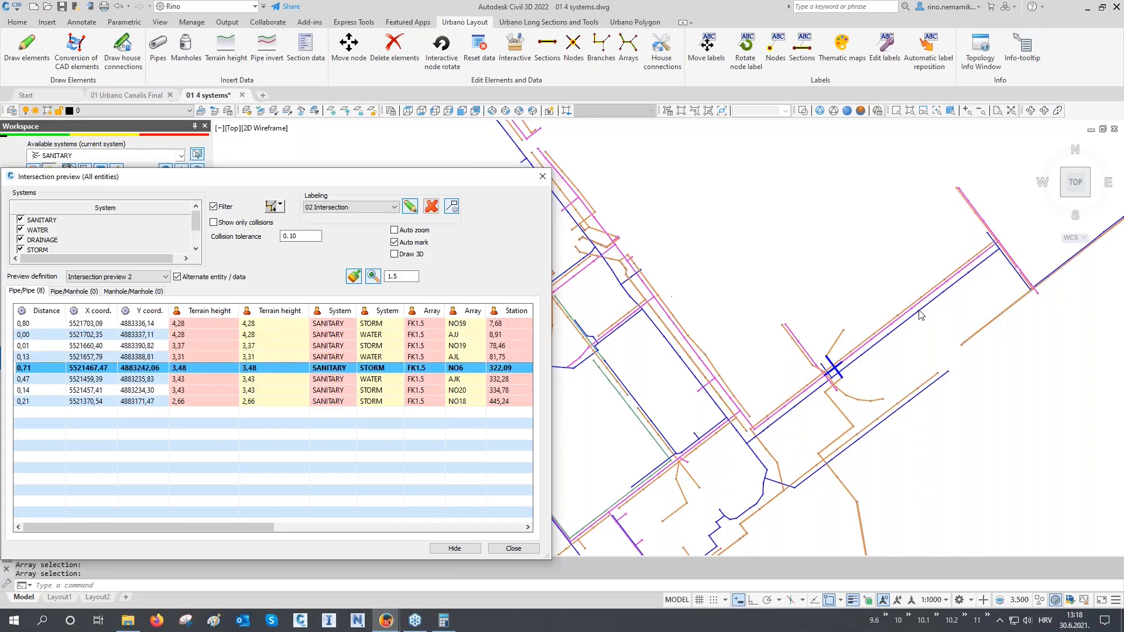
key(Down)
key(Down)
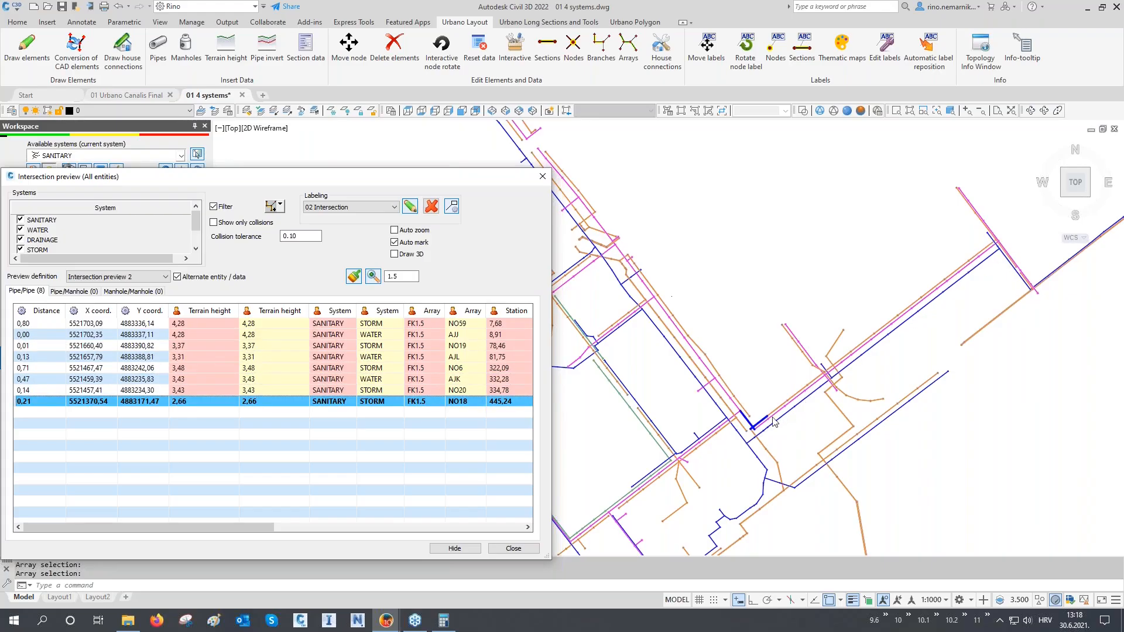
click(273, 208)
click(672, 349)
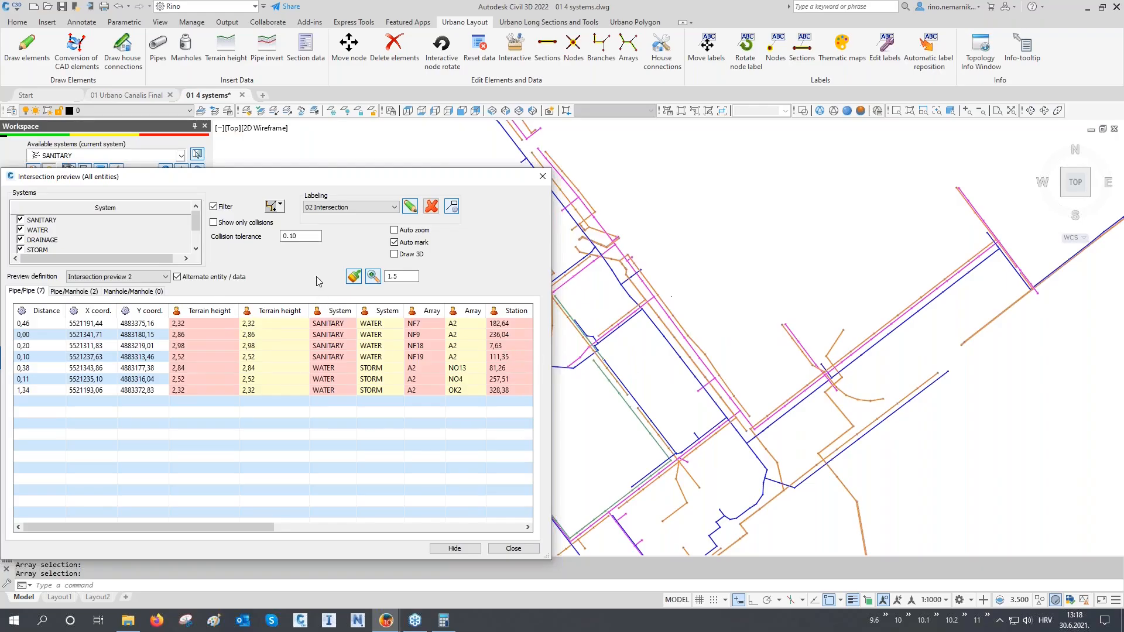
- Filter to pipe NF9 and review its crossings from station 236,04 to 457,75
click(271, 209)
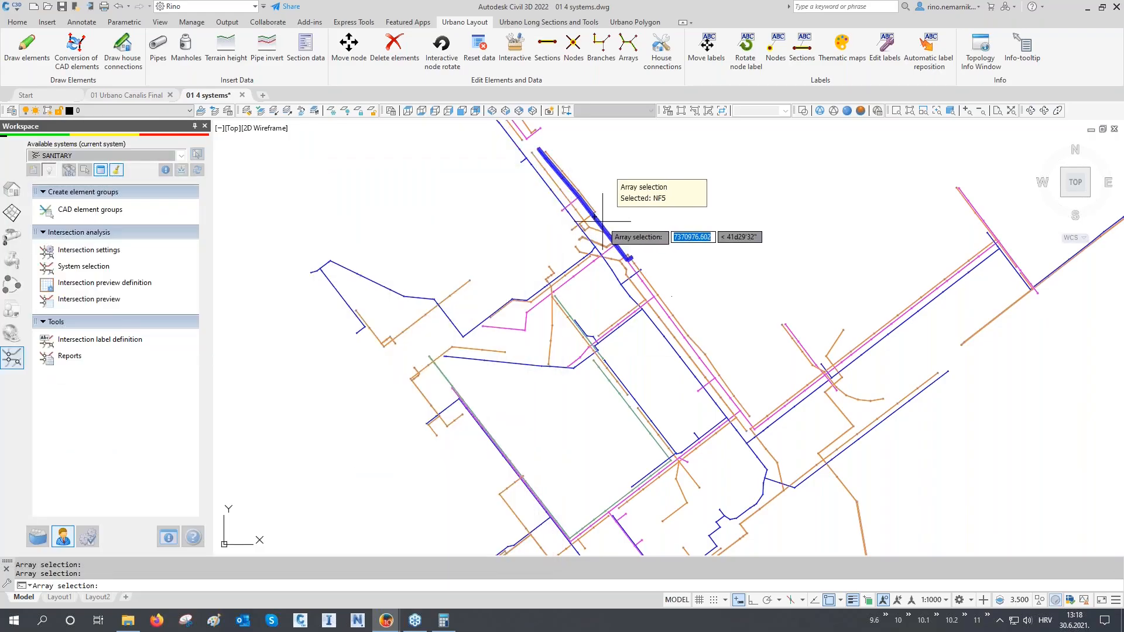
click(720, 376)
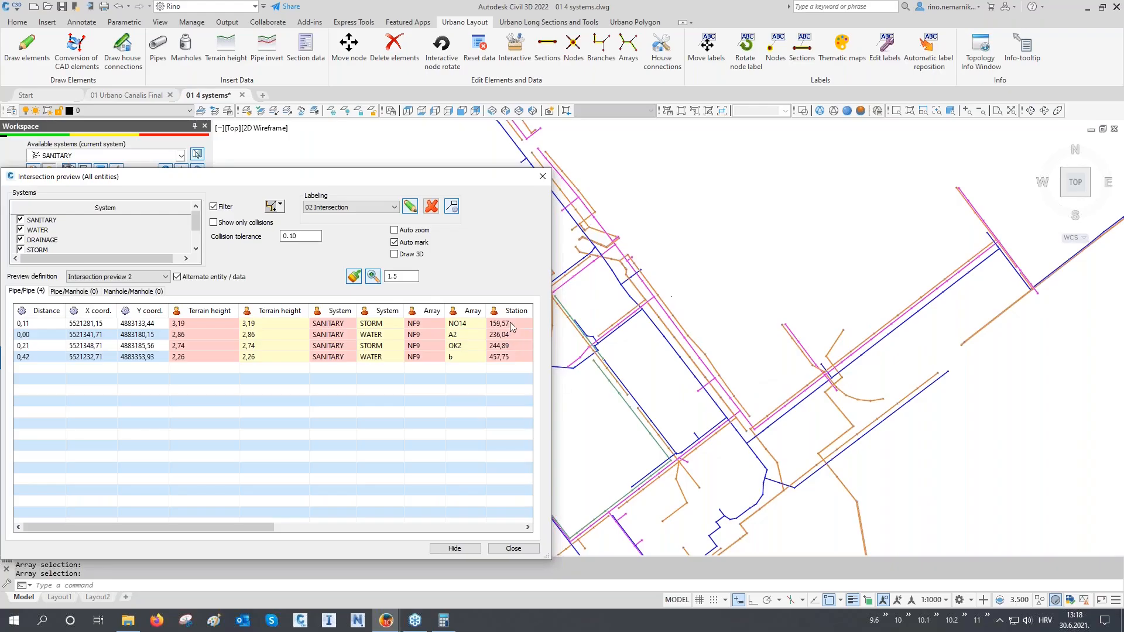
click(511, 335)
click(513, 345)
click(513, 357)
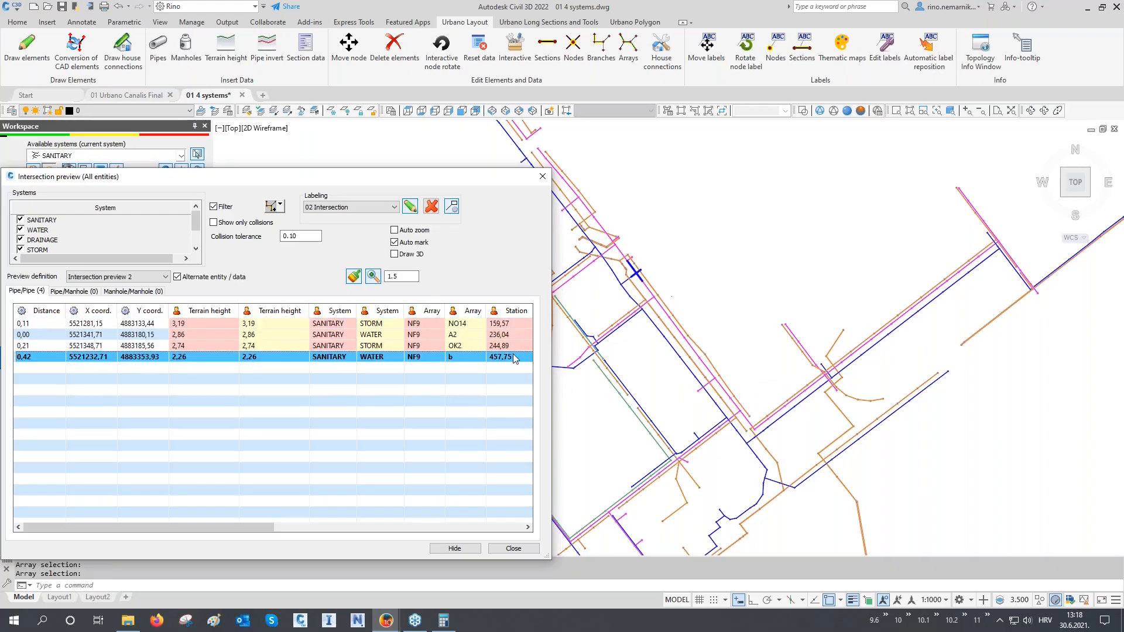
- Turn off the filter and enable Draw 3D and Auto zoom
click(228, 208)
click(394, 255)
click(395, 230)
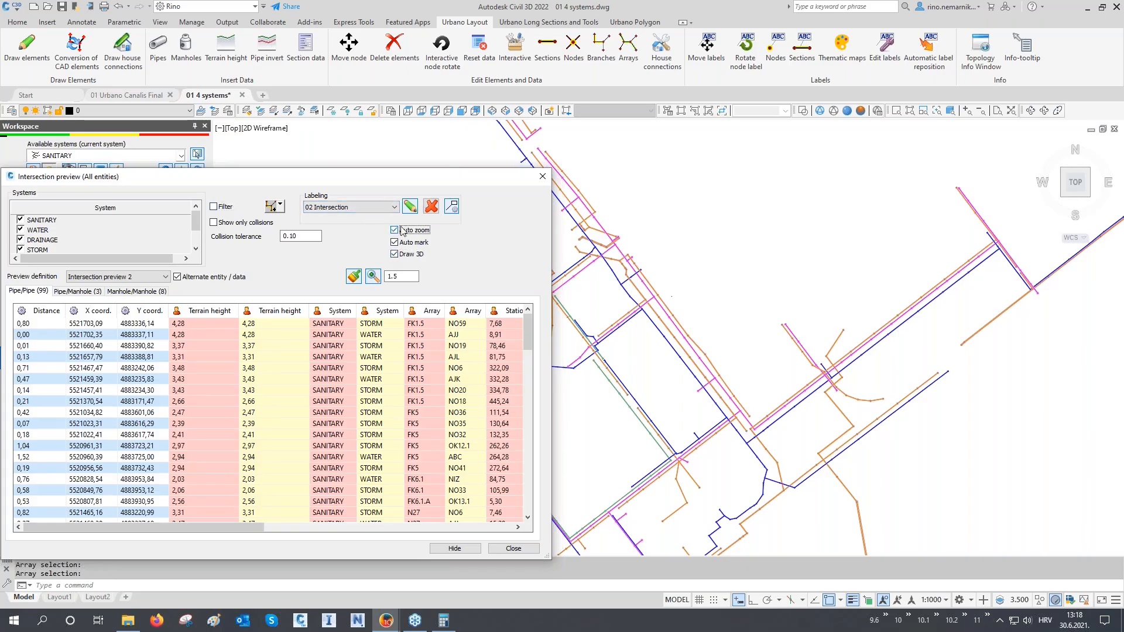
- Switch to SE Isometric, sort distances descending, and view the 2,74 sanitary/storm intersection
click(506, 111)
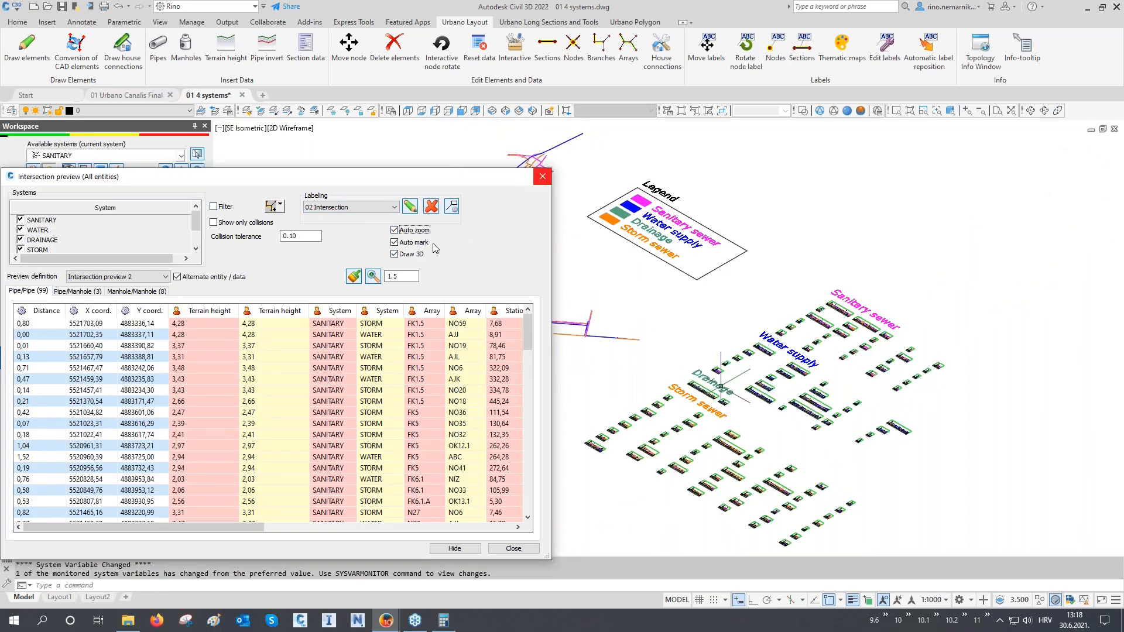
click(41, 311)
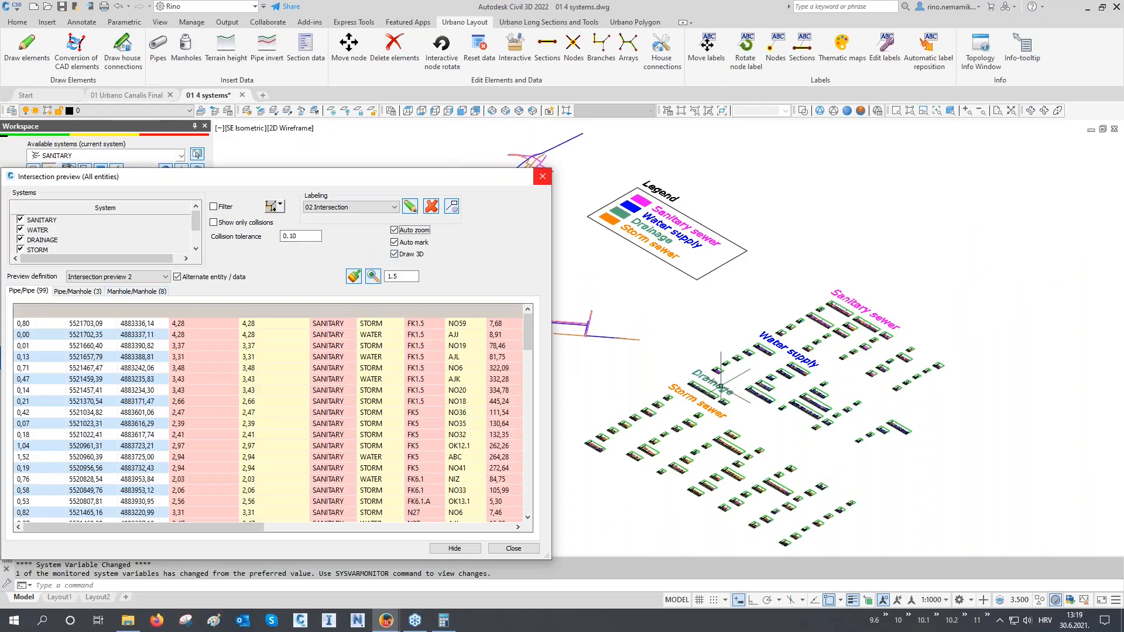
click(41, 311)
click(131, 325)
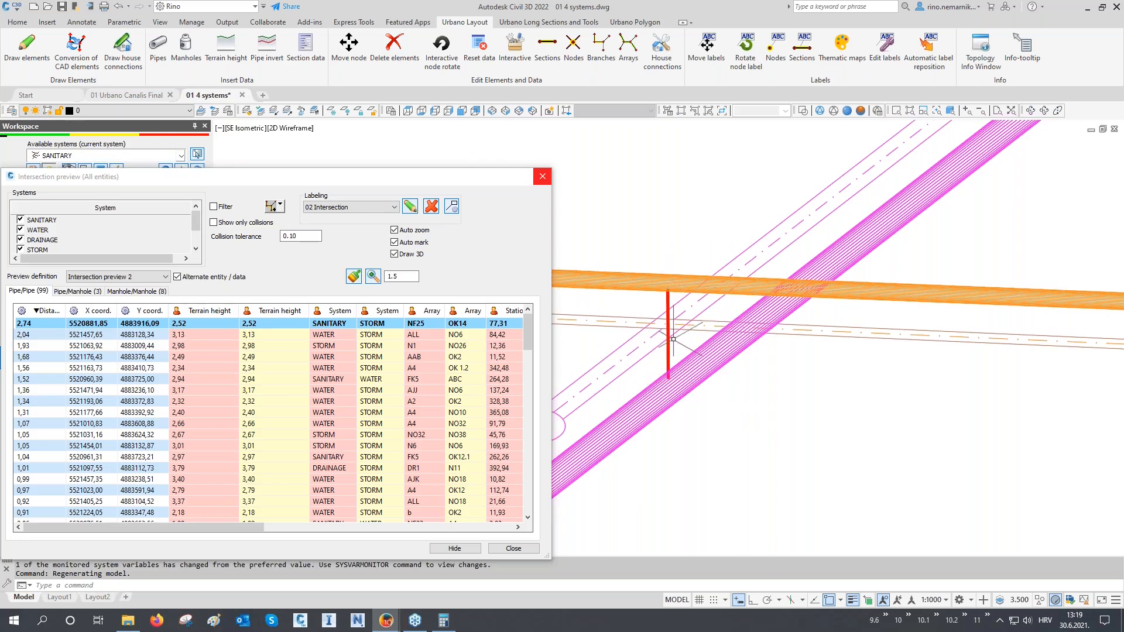
scroll(823, 326, down, 5)
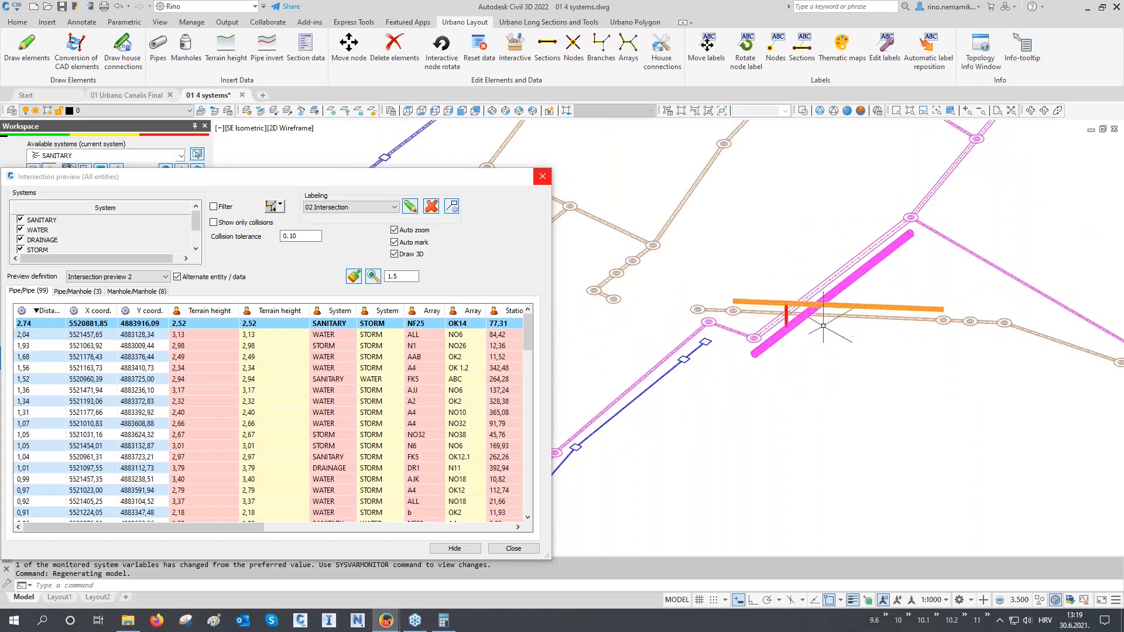
scroll(819, 322, up, 3)
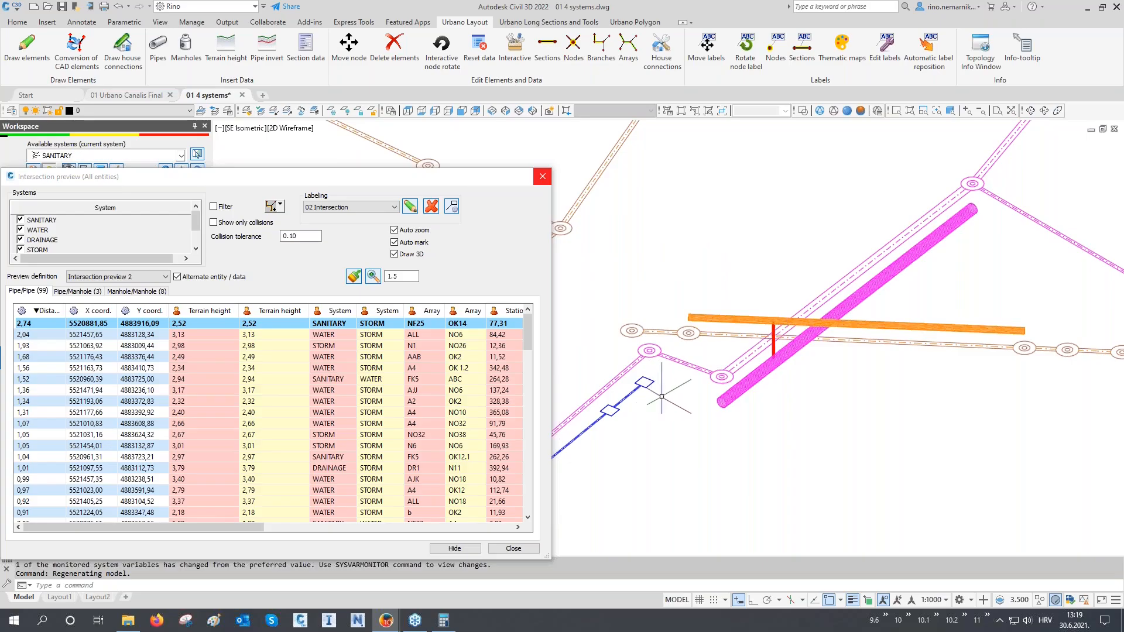
- Examine the 1,93 storm/storm and 1,68 water/storm intersections
click(197, 344)
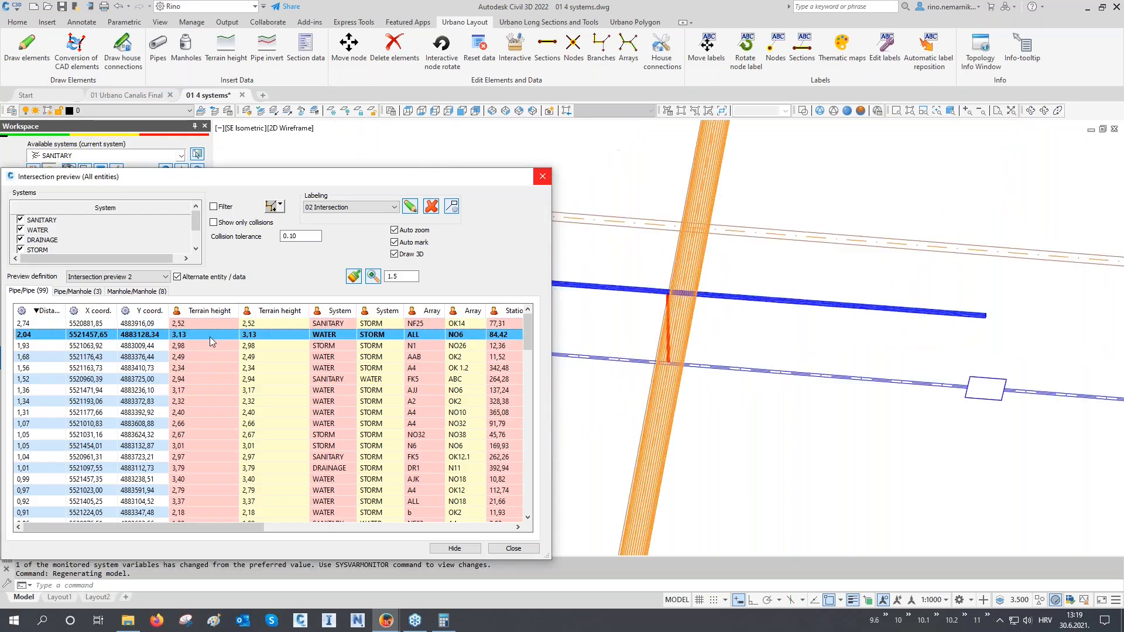
key(Down)
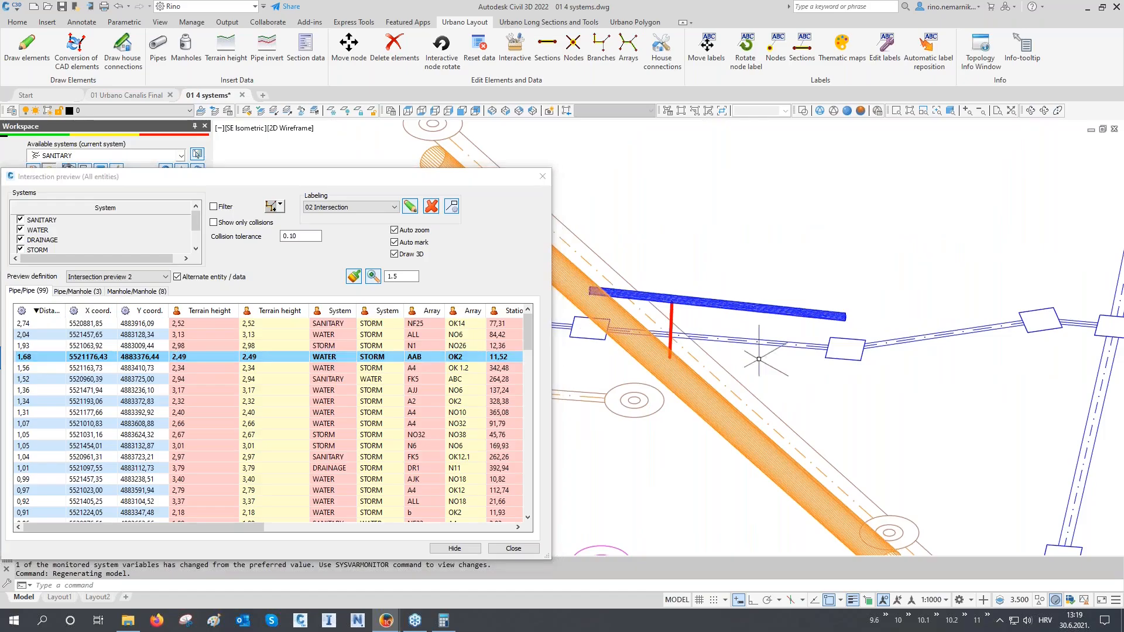
scroll(732, 349, down, 4)
scroll(696, 337, up, 4)
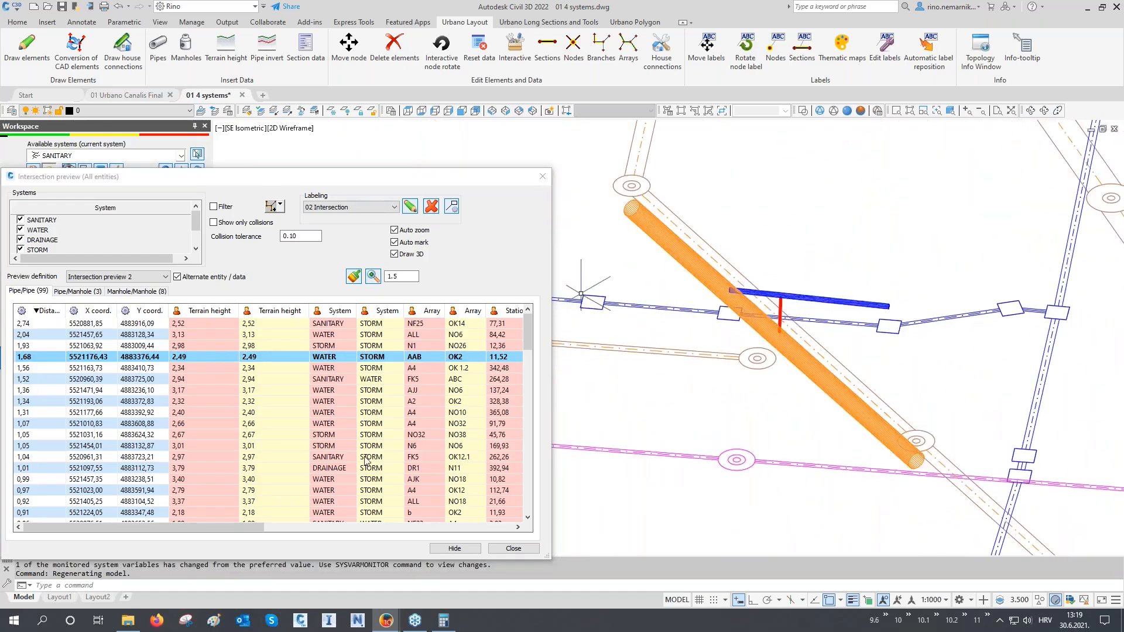
middle_drag(779, 345, 784, 336)
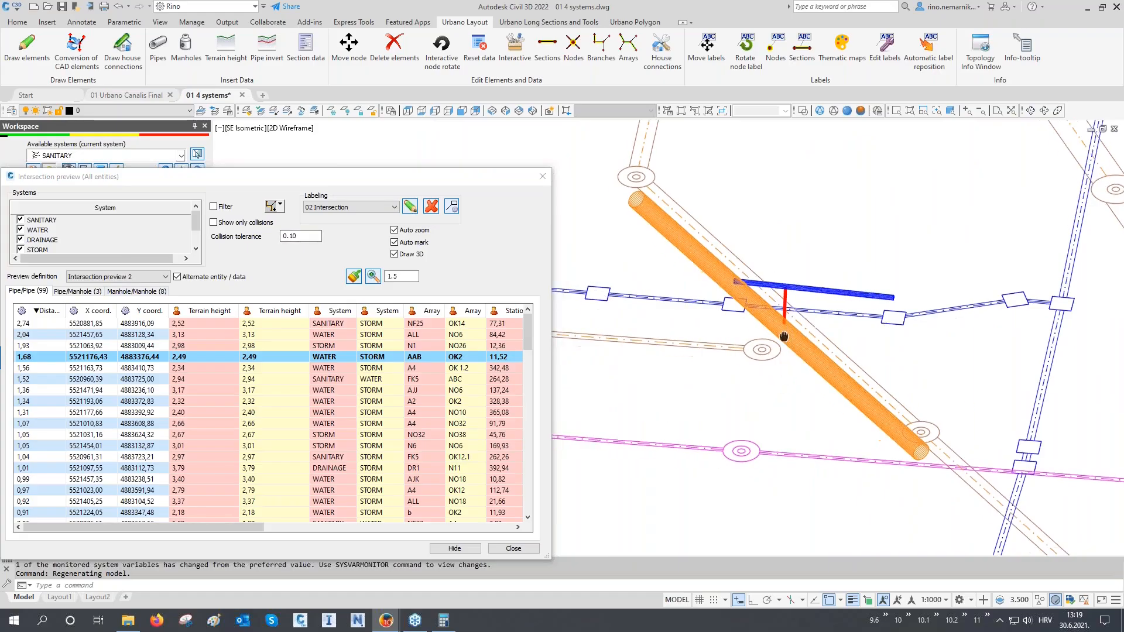
scroll(784, 336, up, 4)
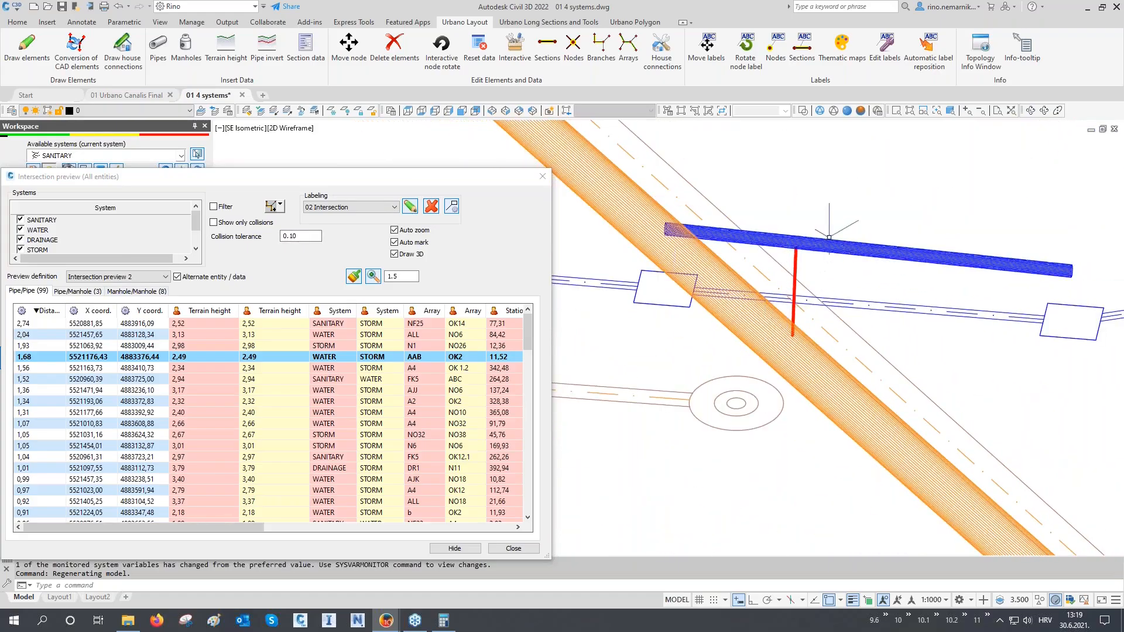
- Select the blue water pipe, red distance line and orange storm pipe for options
click(848, 216)
click(787, 259)
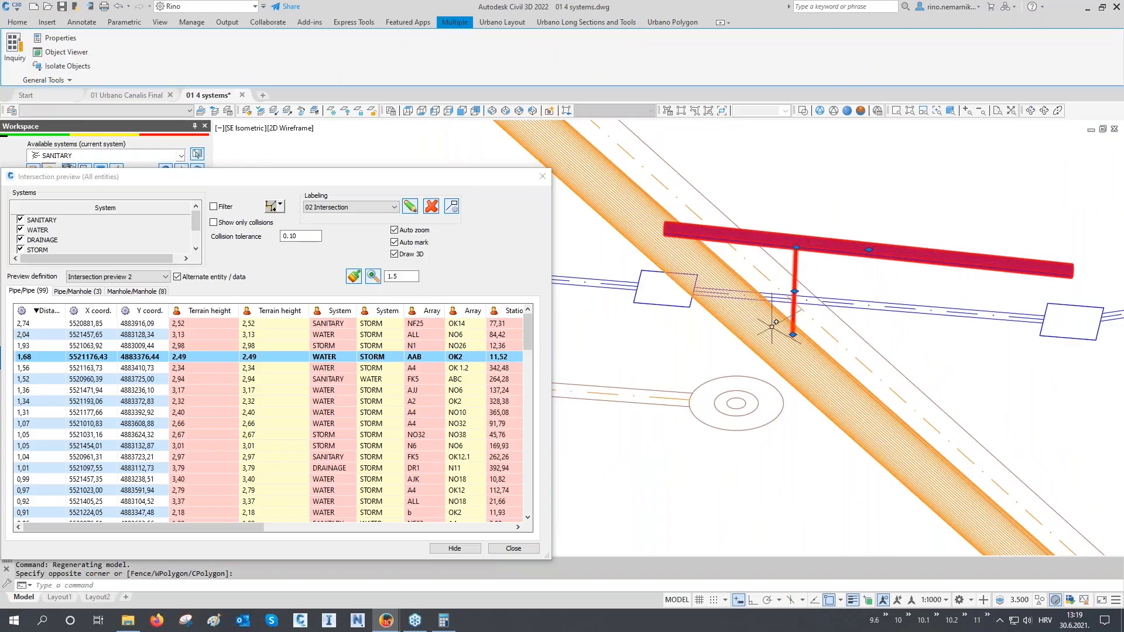
click(776, 323)
right_click(738, 183)
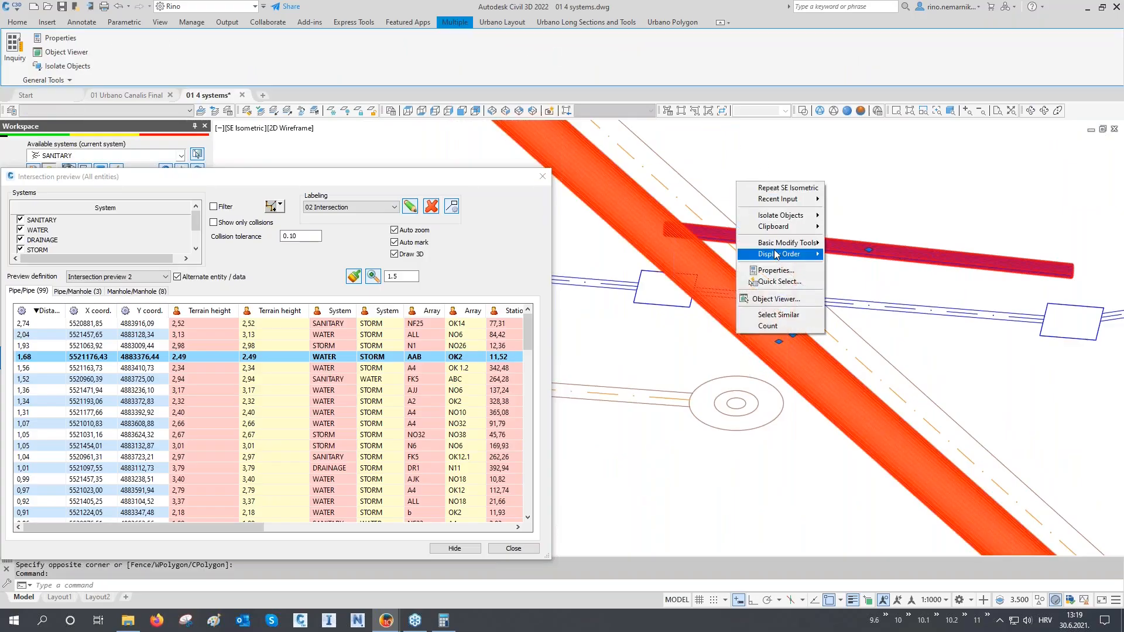
- View the two crossing pipes and 1,68 distance line in the Object Viewer, then continue down the list
click(787, 301)
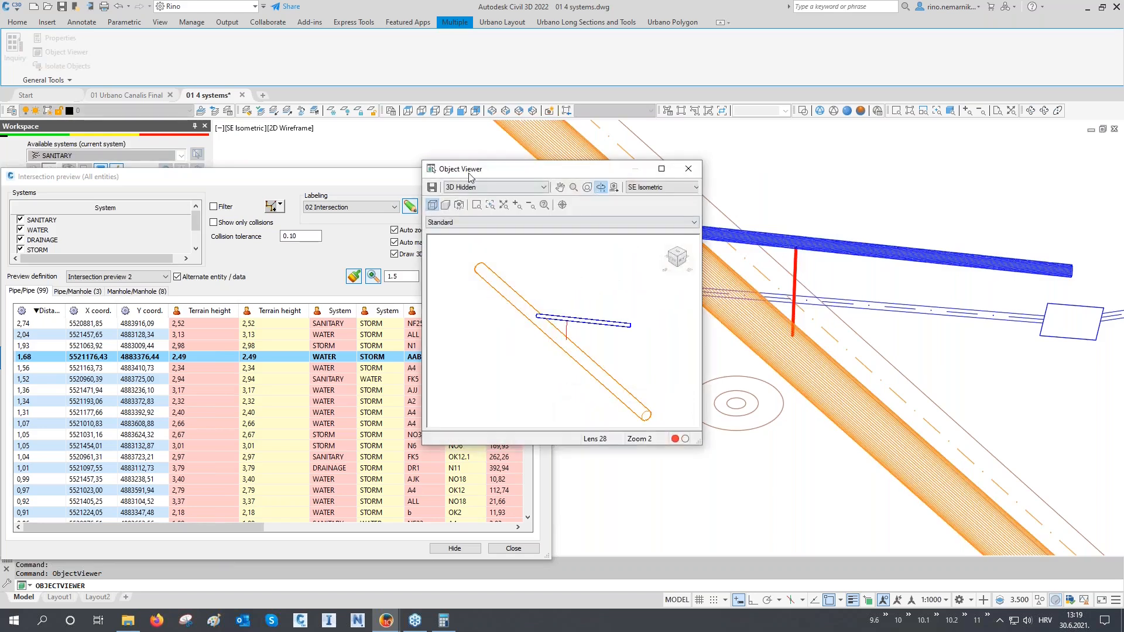
scroll(564, 328, up, 4)
scroll(565, 331, down, 5)
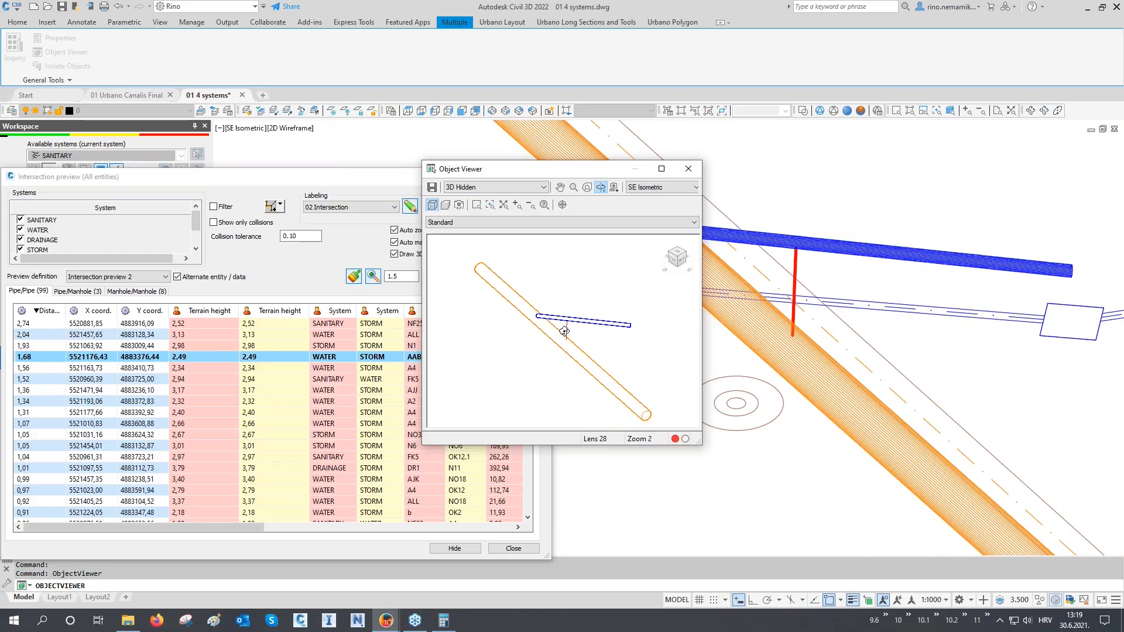
click(688, 170)
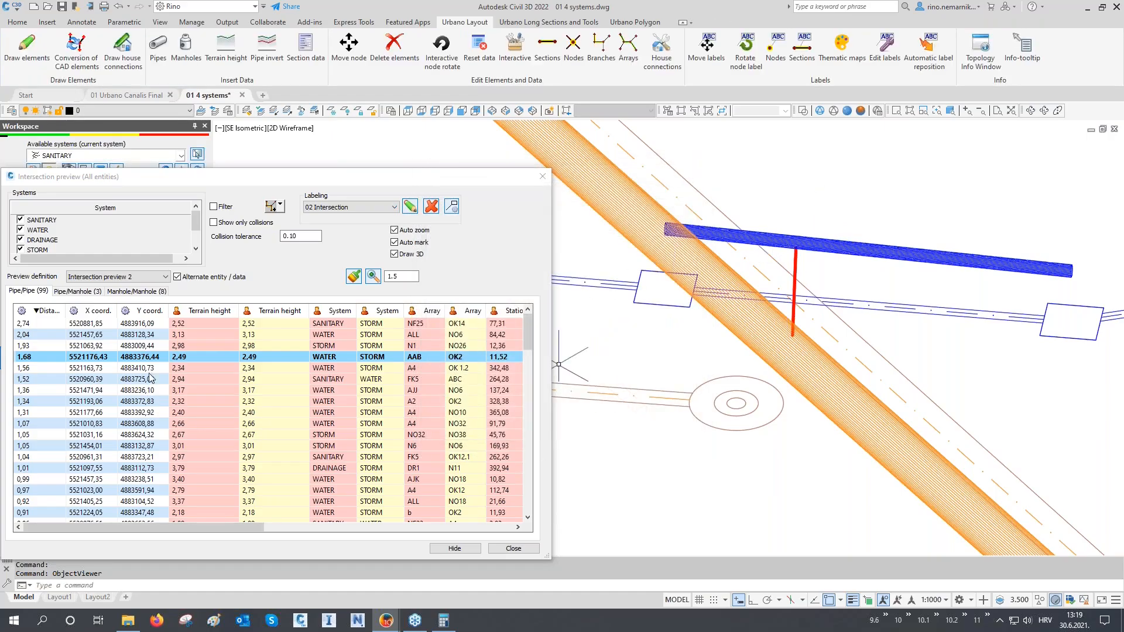
key(Down)
key(Down)
key(Down)
key(Down)
key(Down)
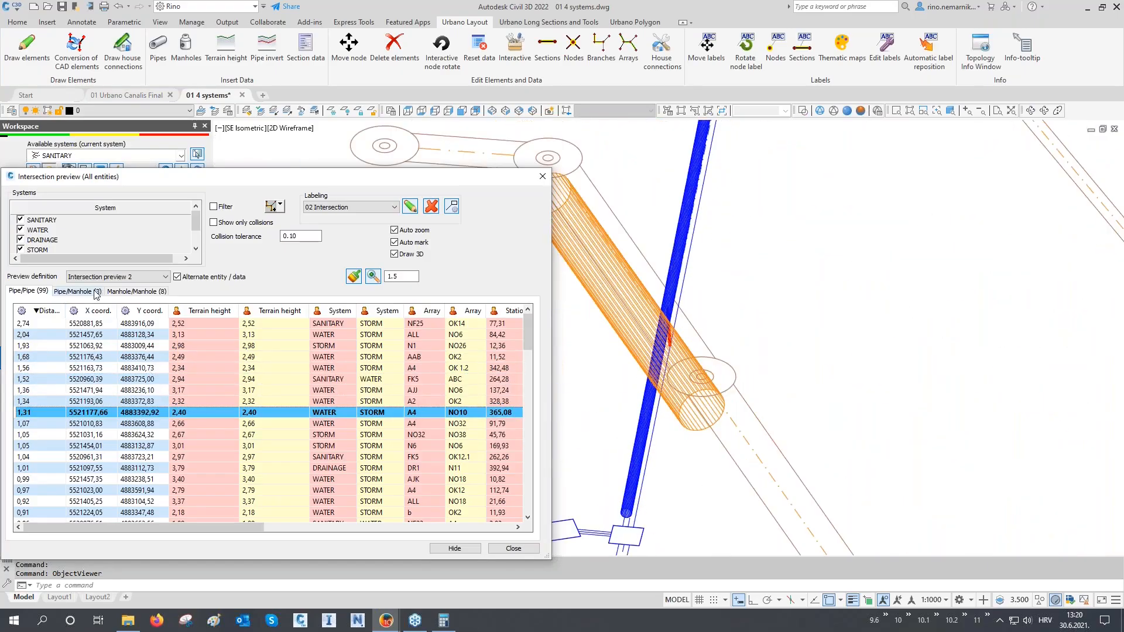
- Review the pipe–manhole intersections: 0,52, DF89 and DF145
click(96, 293)
click(94, 323)
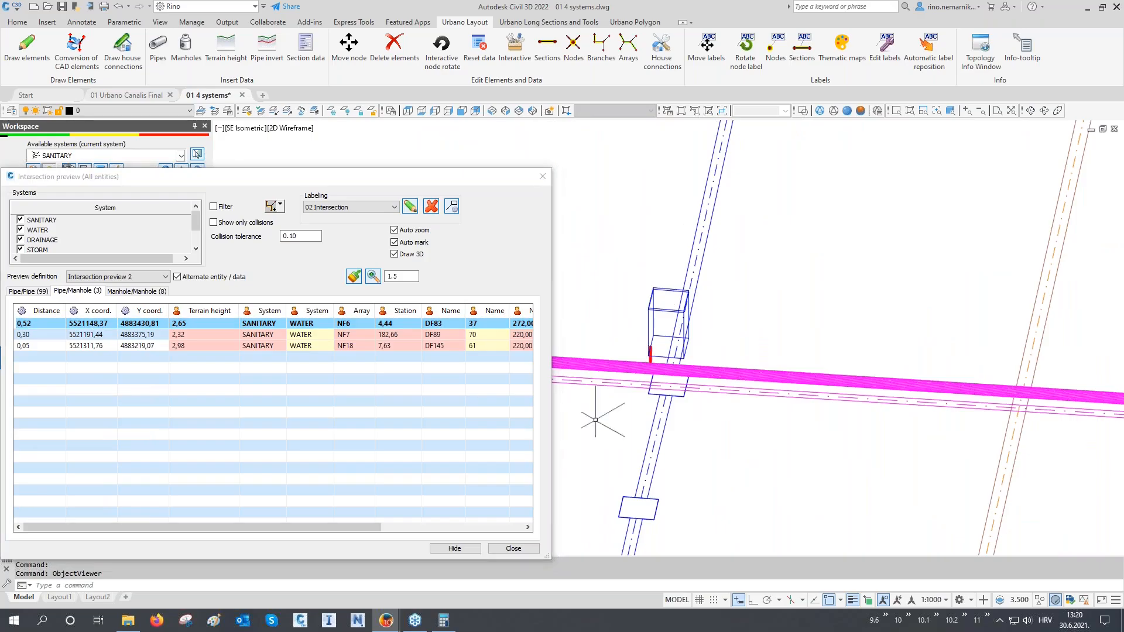
scroll(640, 355, up, 5)
click(709, 359)
click(673, 368)
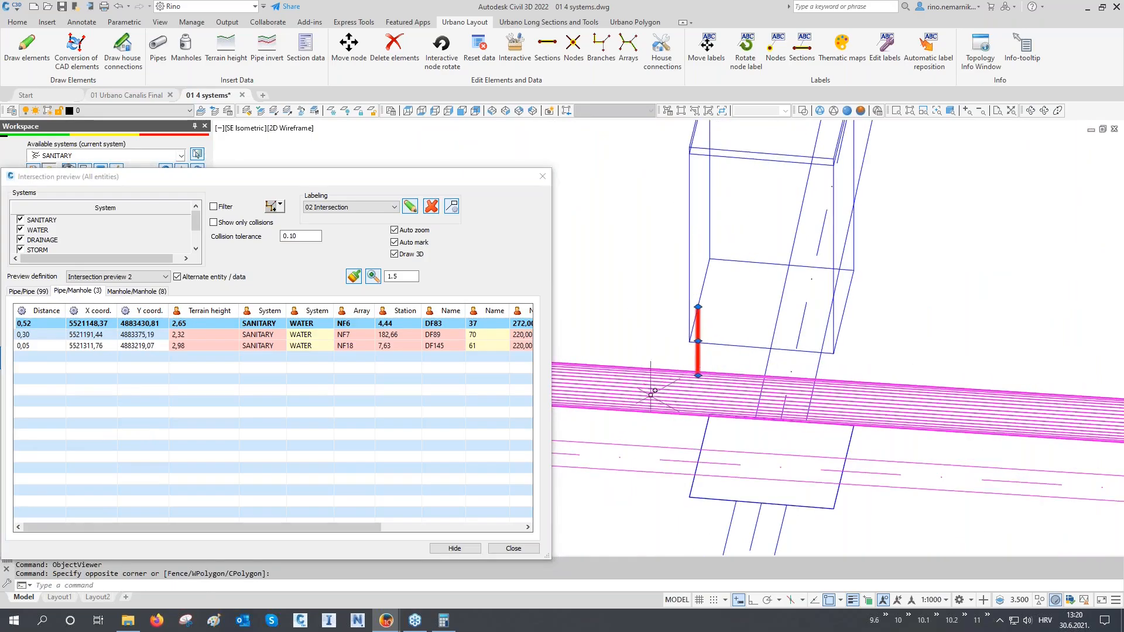
click(185, 337)
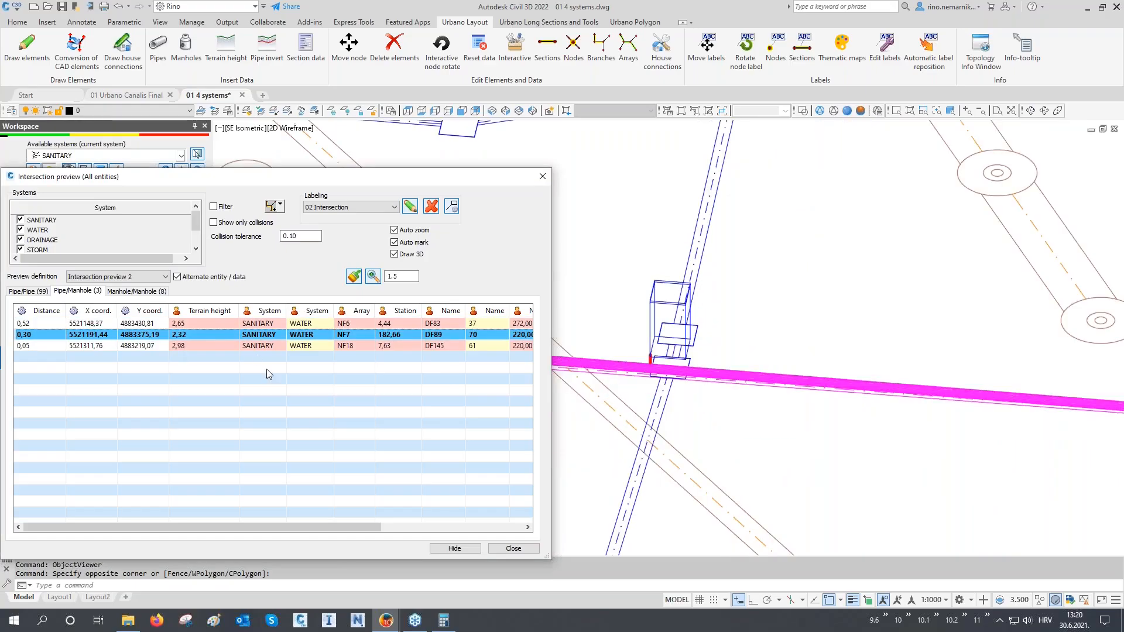
click(254, 346)
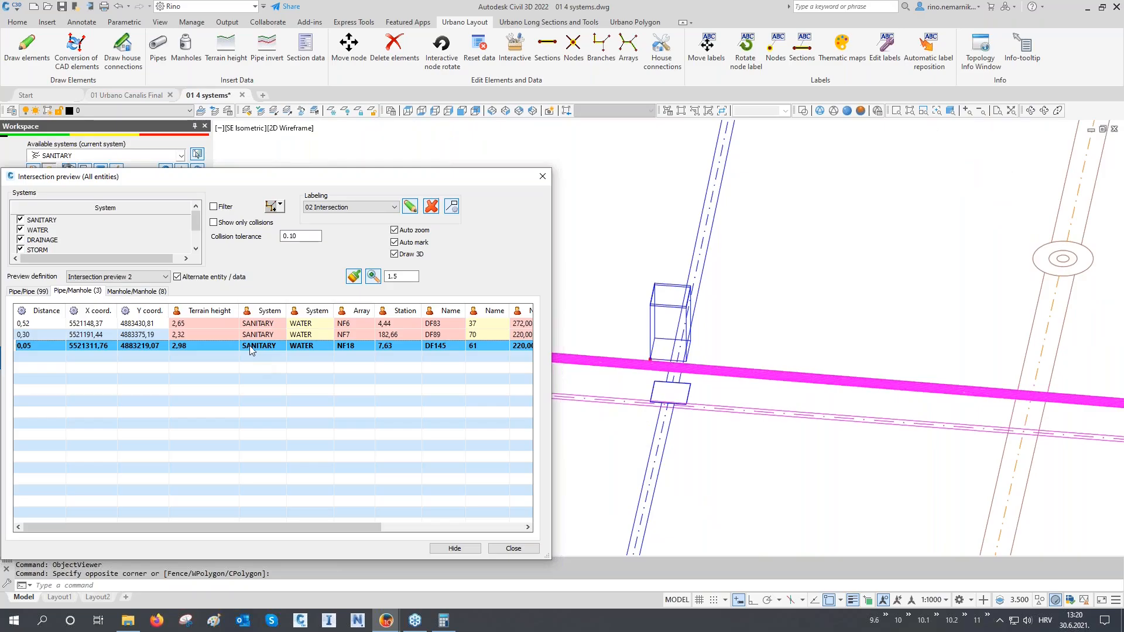
- Step through manhole collisions FR94/124 to 119/OR179, then turn off Draw 3D
click(138, 292)
click(139, 323)
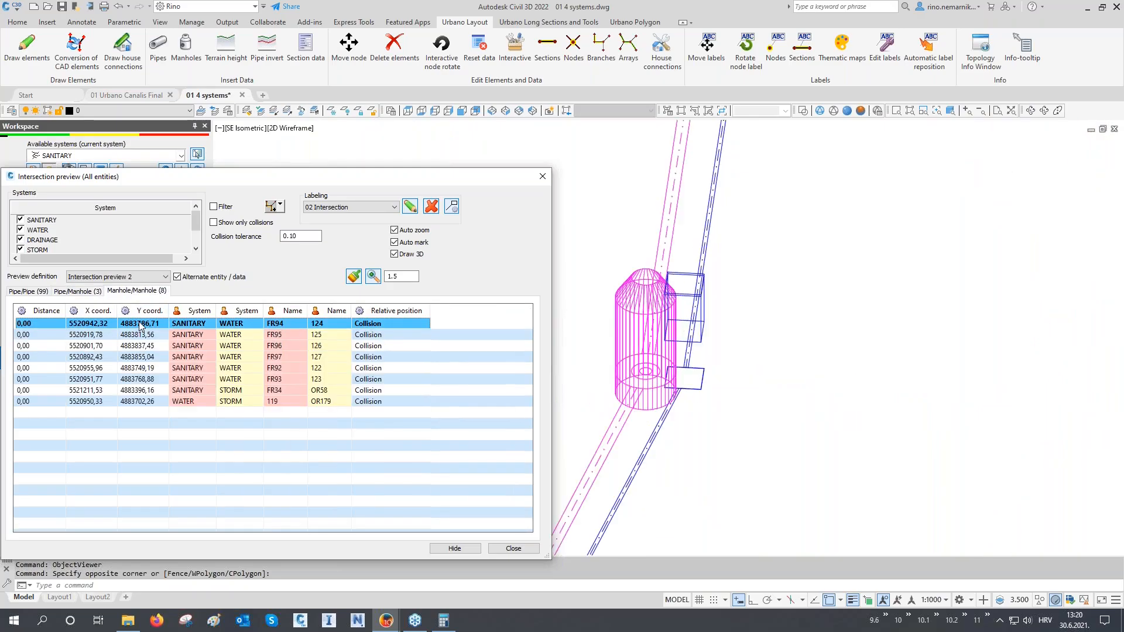
key(Down)
key(Down)
key(Down)
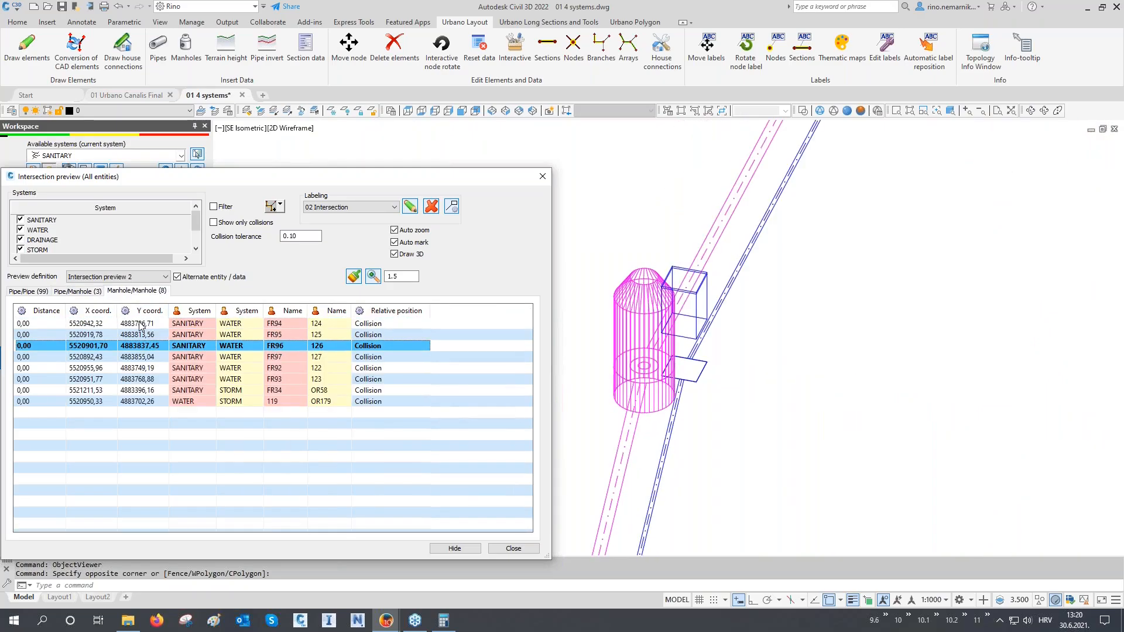
key(Down)
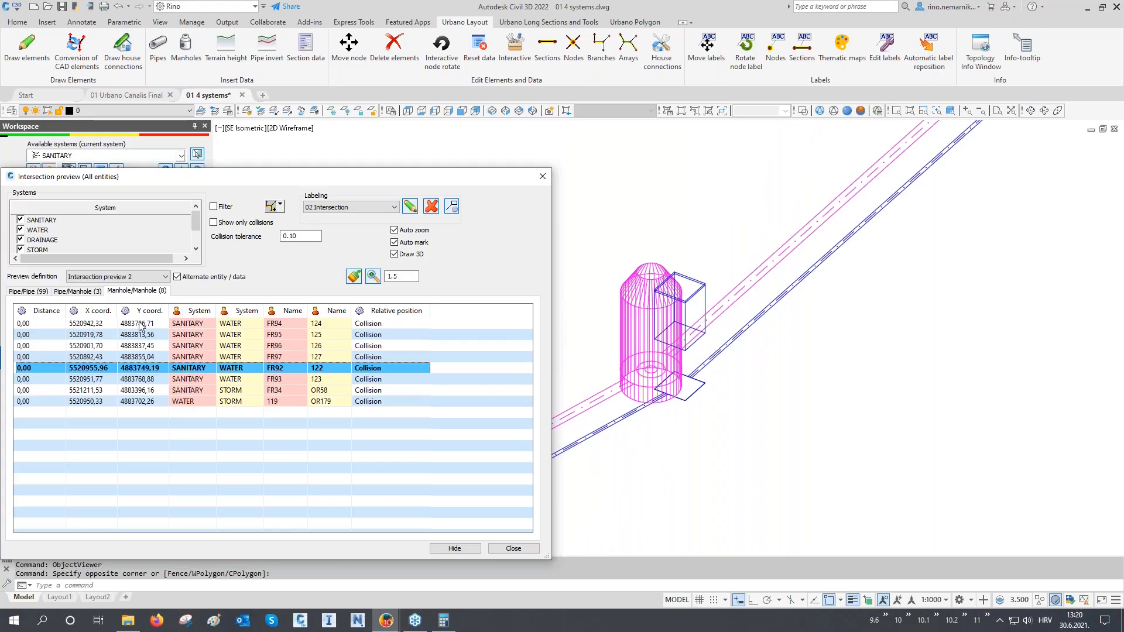
key(Down)
key(Down)
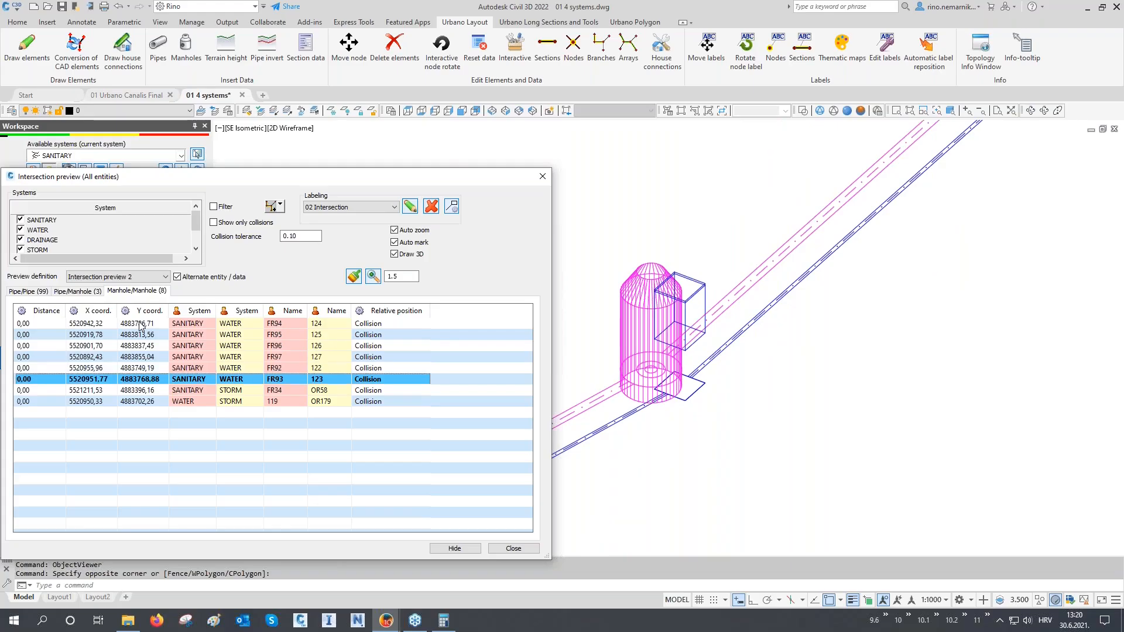
key(Down)
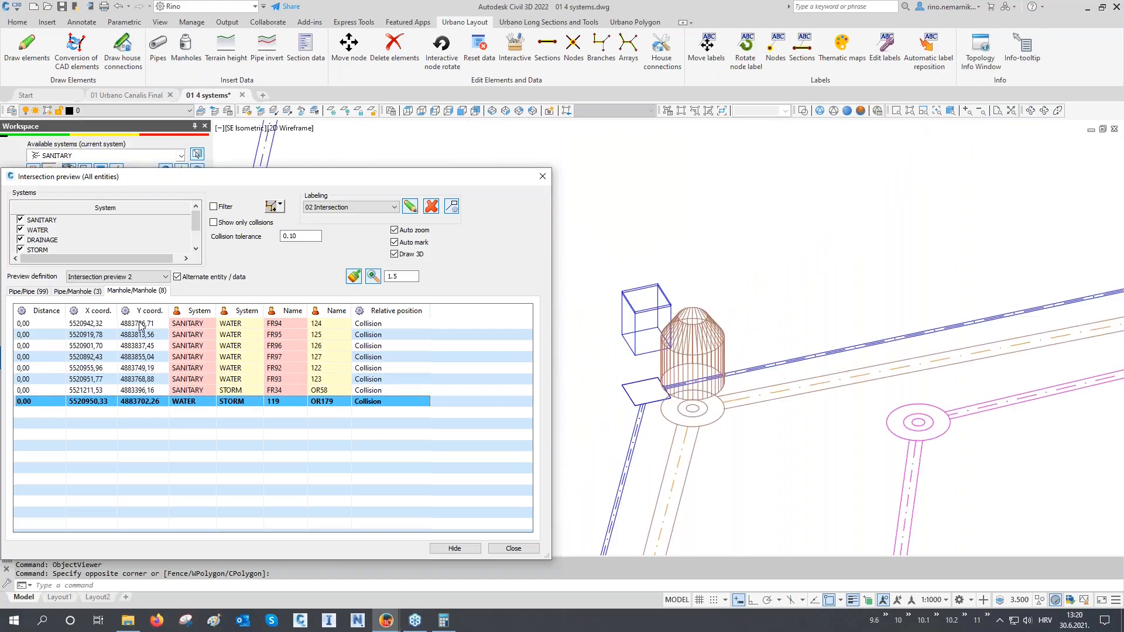
click(416, 255)
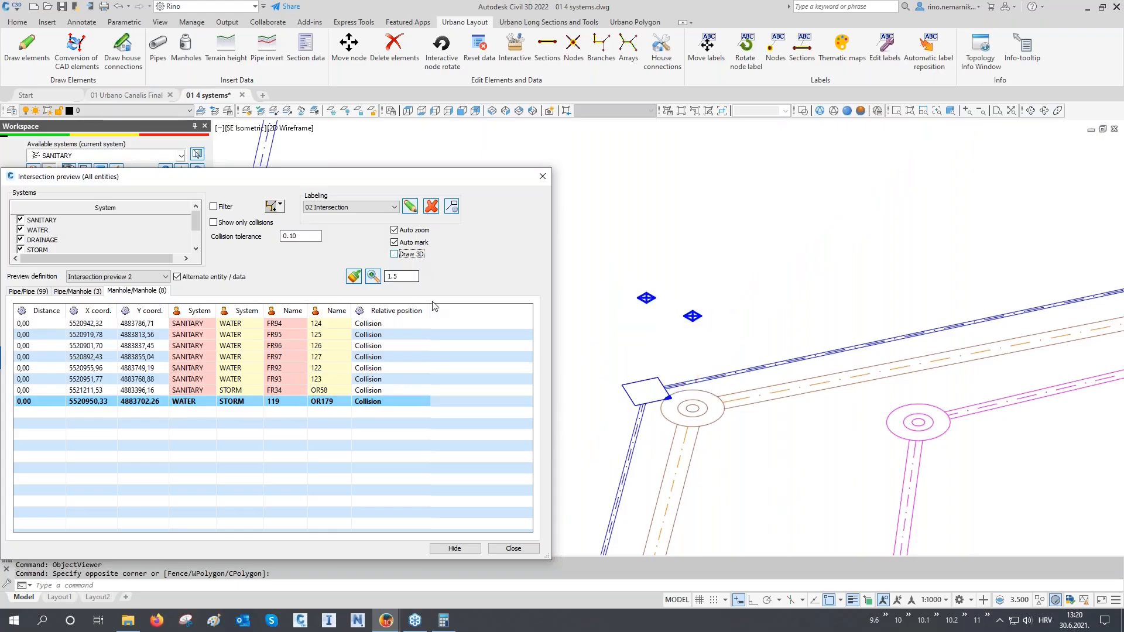
click(513, 548)
scroll(623, 324, down, 5)
mouse_move(743, 377)
middle_down()
mouse_move(687, 430)
mouse_move(667, 295)
middle_up()
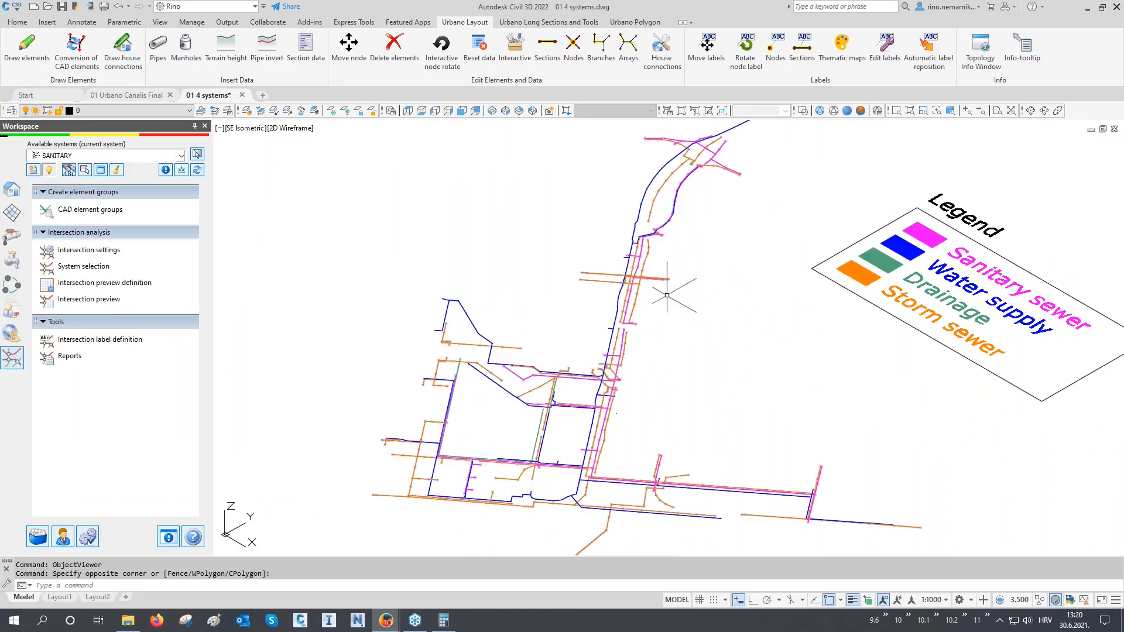
click(408, 111)
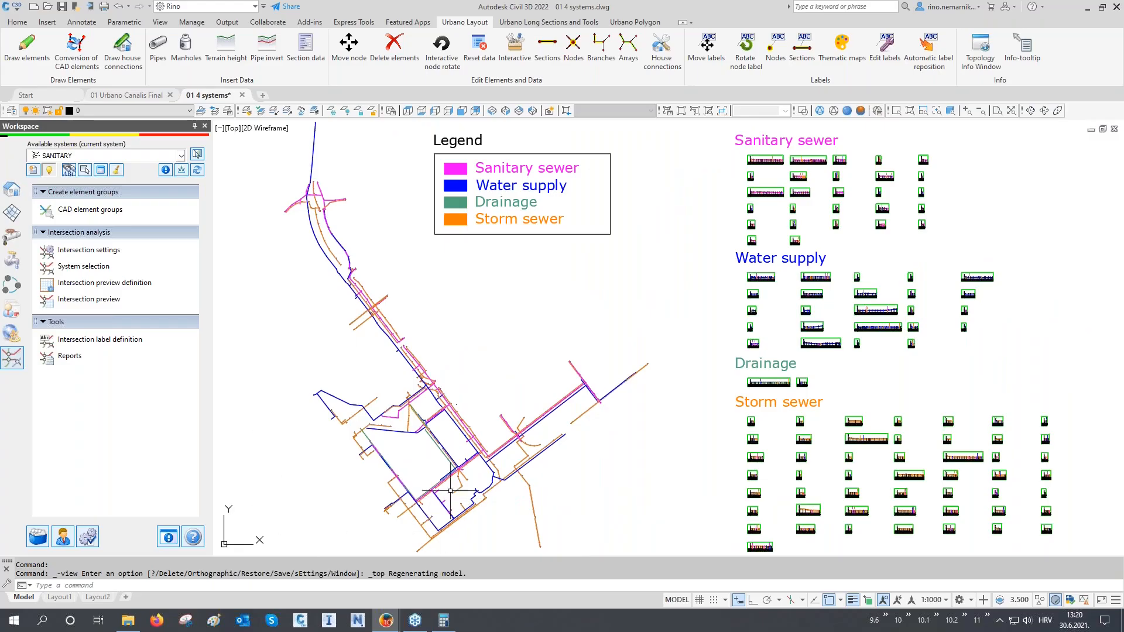
key(Escape)
scroll(816, 153, up, 10)
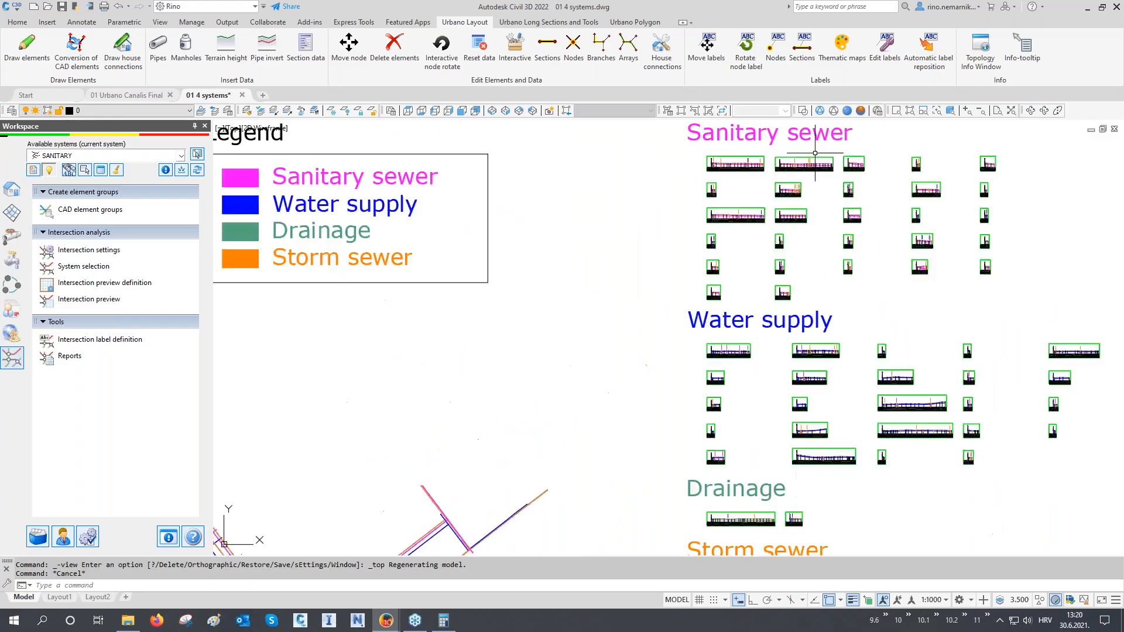
scroll(733, 191, up, 2)
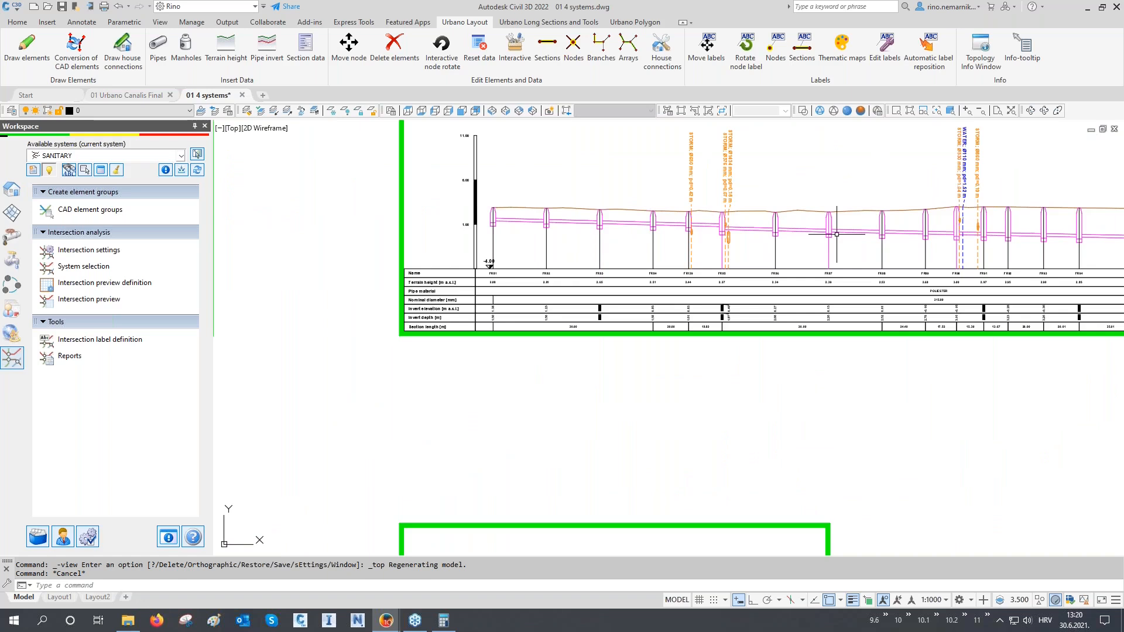
scroll(690, 280, down, 8)
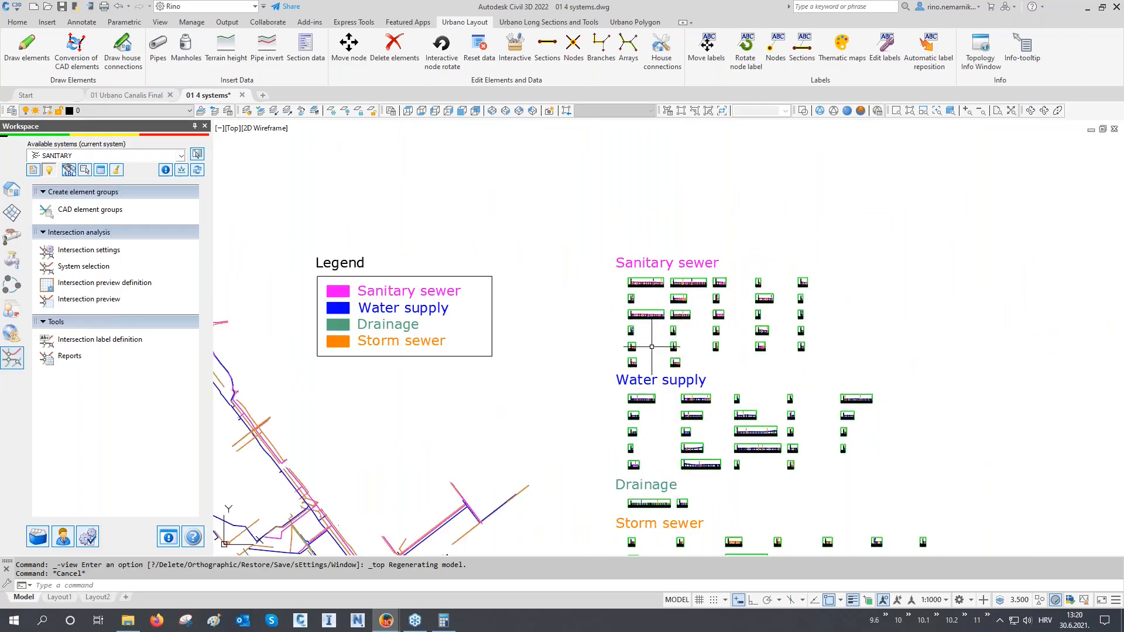
scroll(651, 347, down, 2)
middle_drag(566, 399, 560, 343)
key(Escape)
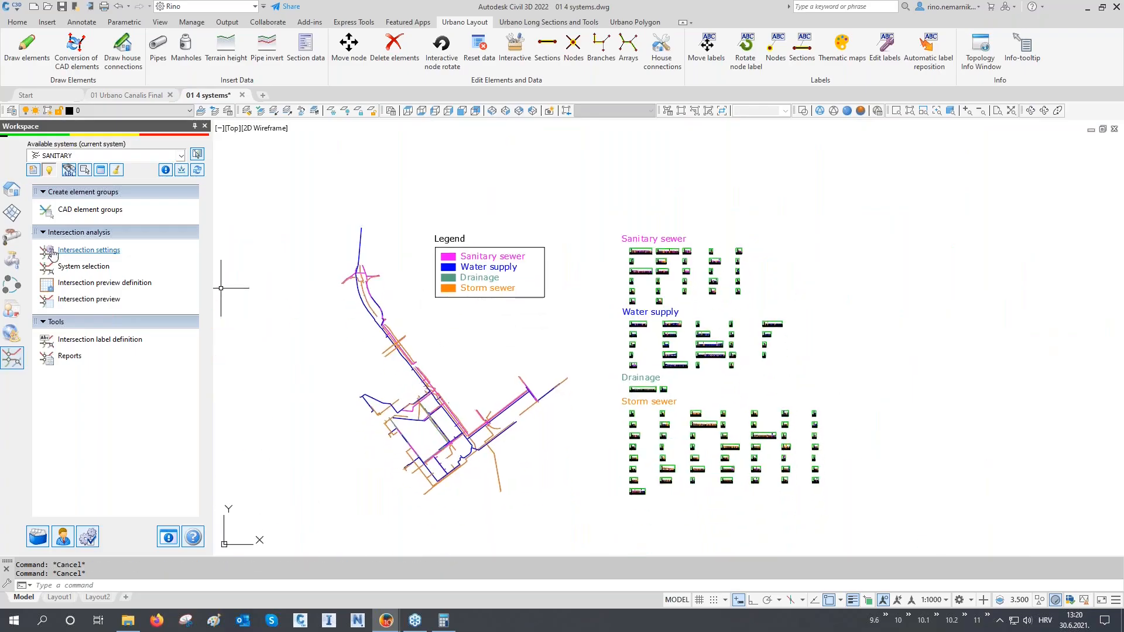
- Make NEW SYSTEM the active system in the workspace tree
click(12, 188)
click(62, 158)
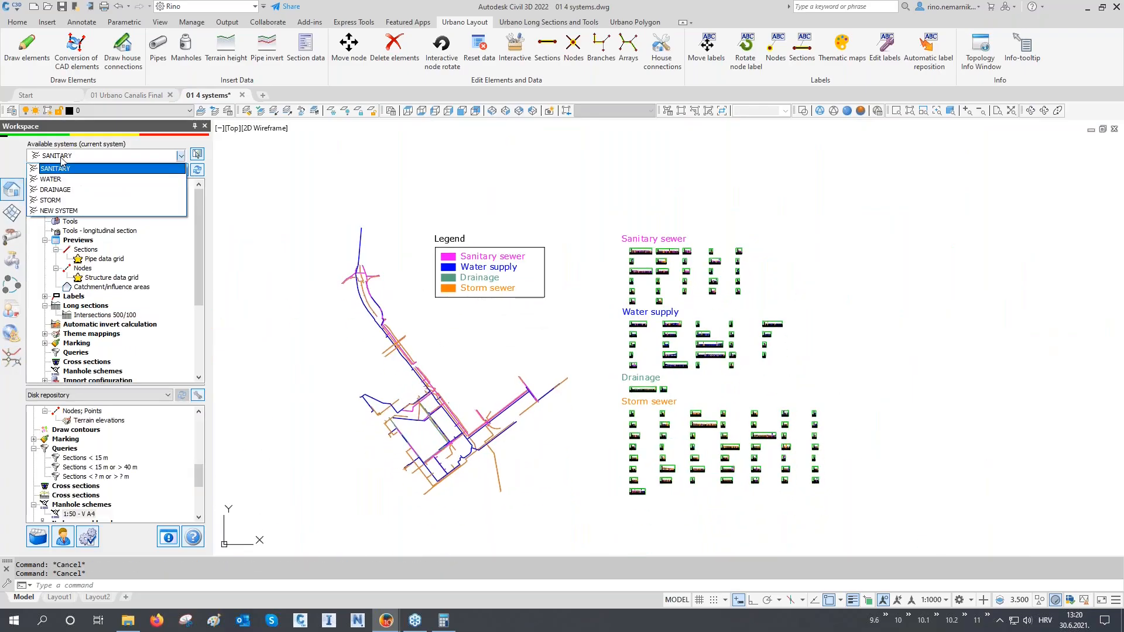
click(59, 211)
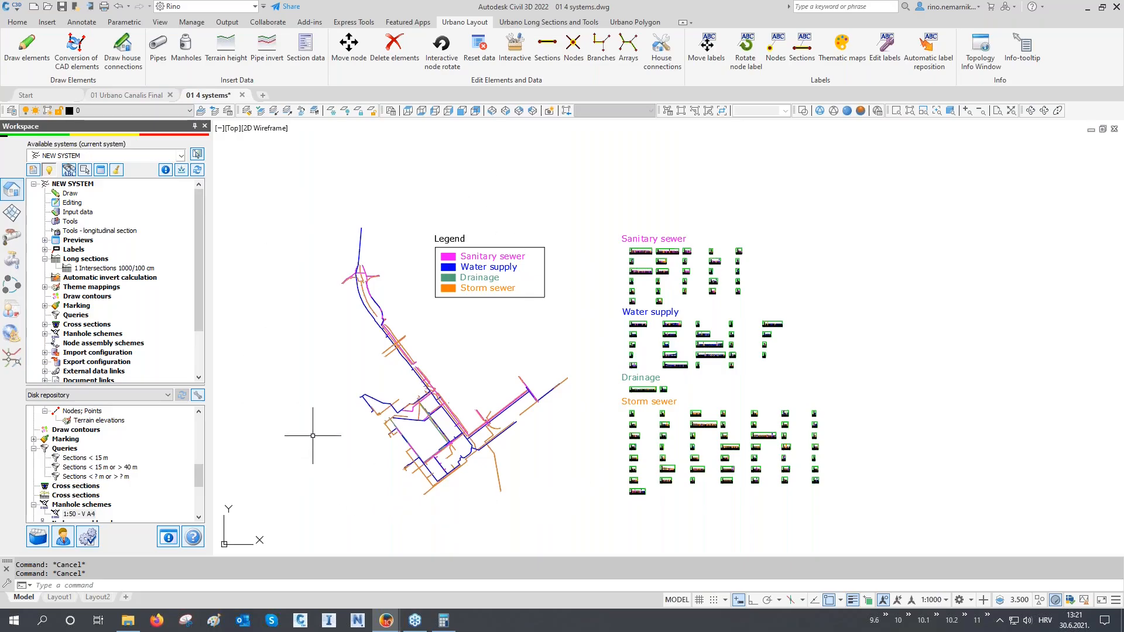
- Restore the '03 Help points' layer state from the Layer States Manager
scroll(313, 436, up, 1)
scroll(322, 424, up, 1)
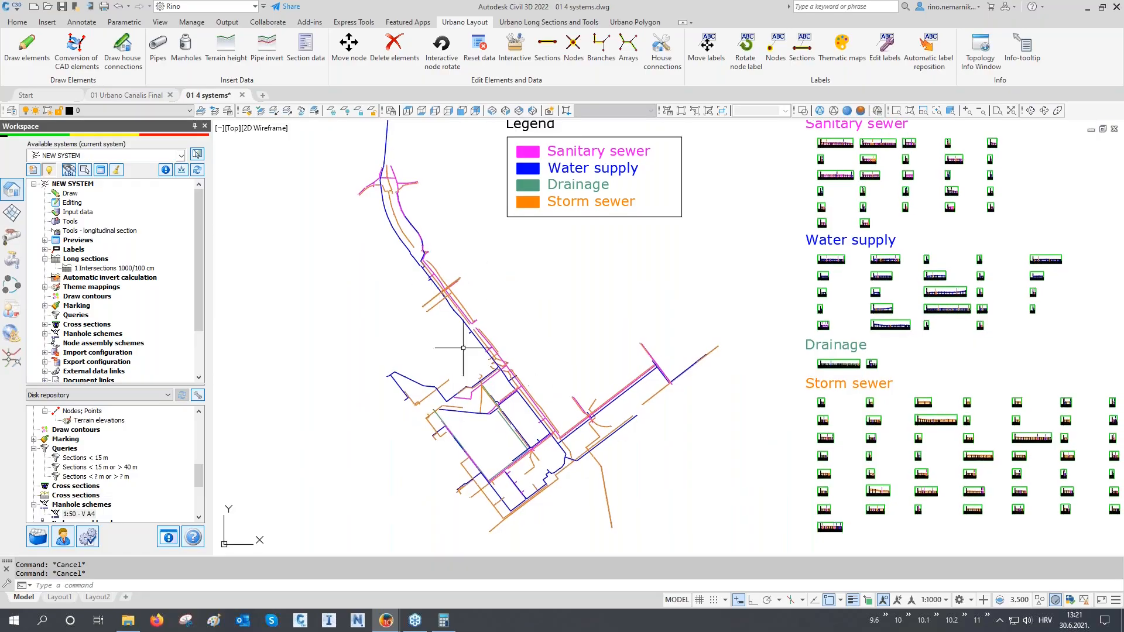
click(229, 113)
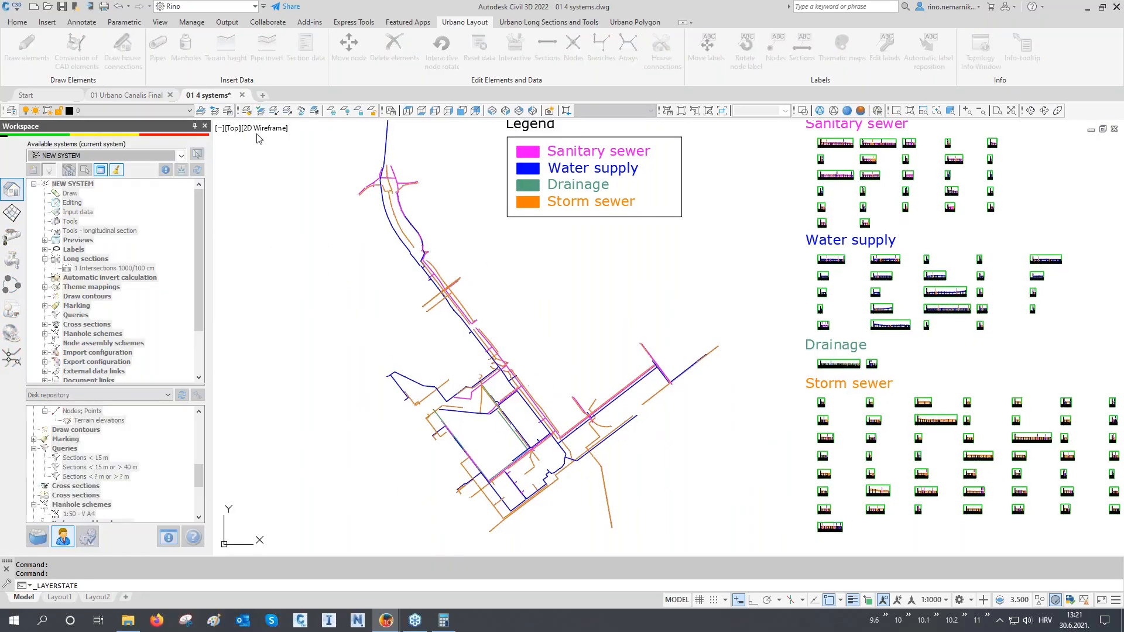
click(460, 237)
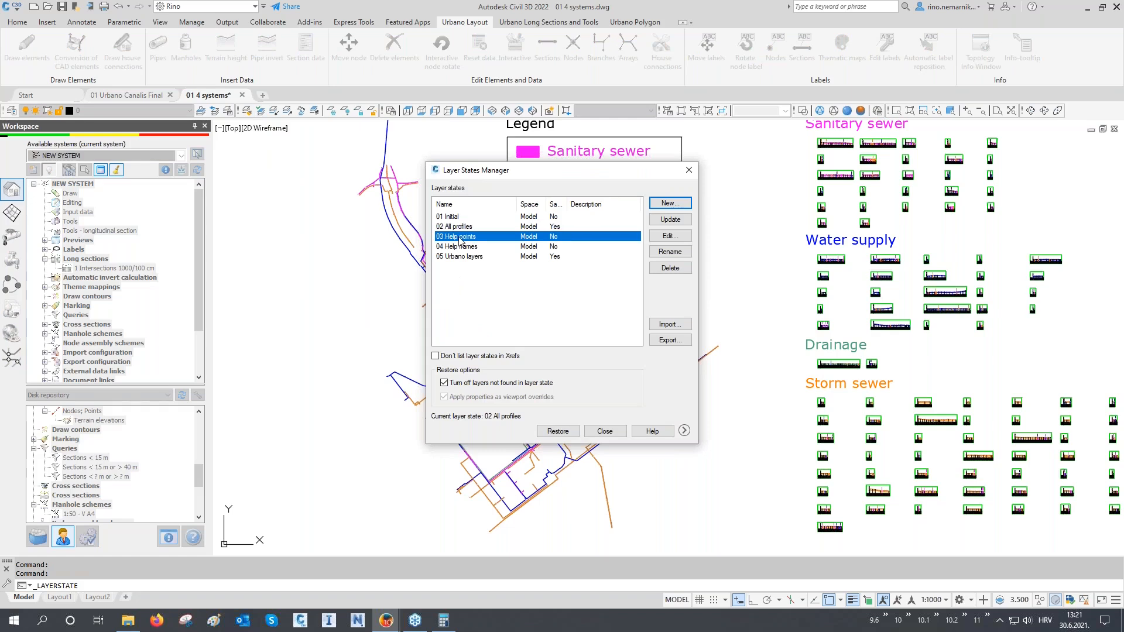
click(560, 431)
scroll(511, 492, up, 2)
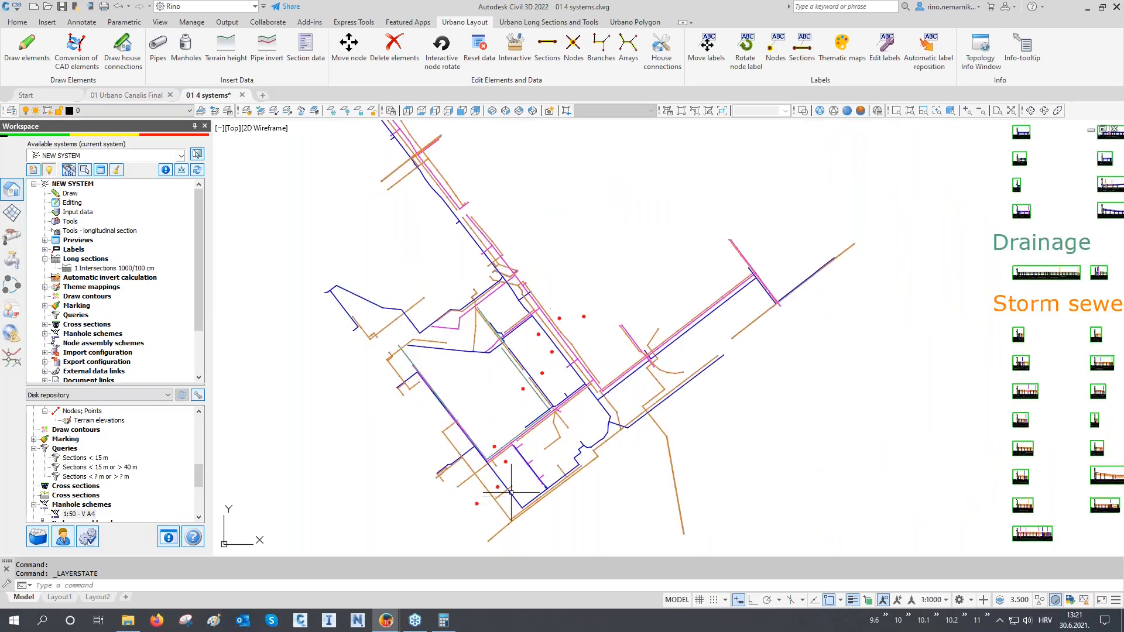
right_click(71, 194)
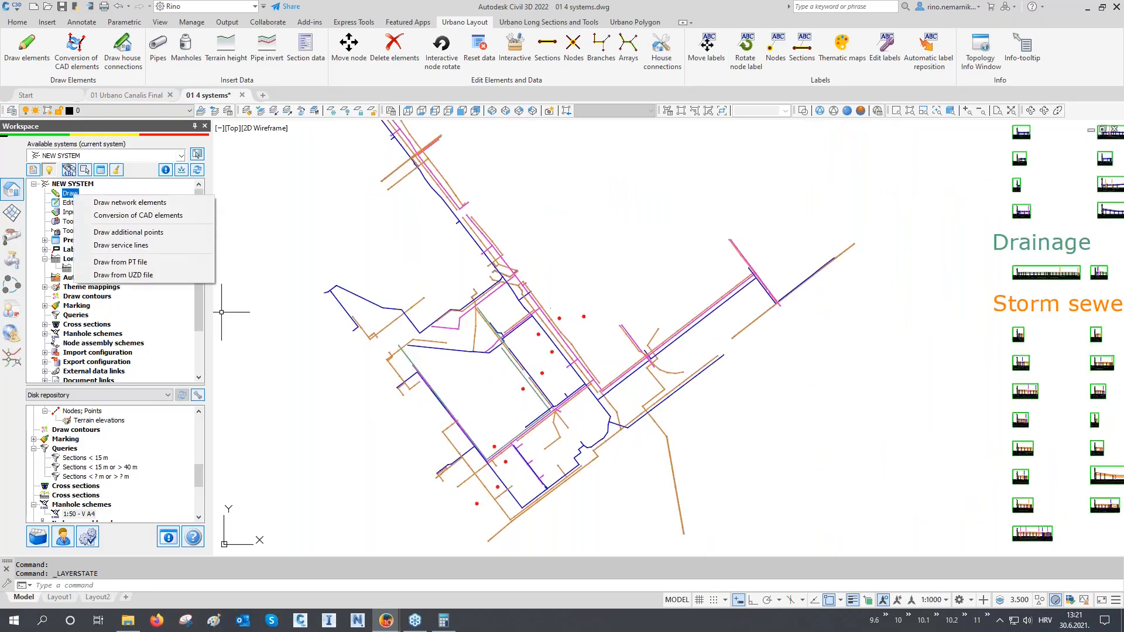
- Start Draw network elements and set Connect automatically to Node
click(118, 203)
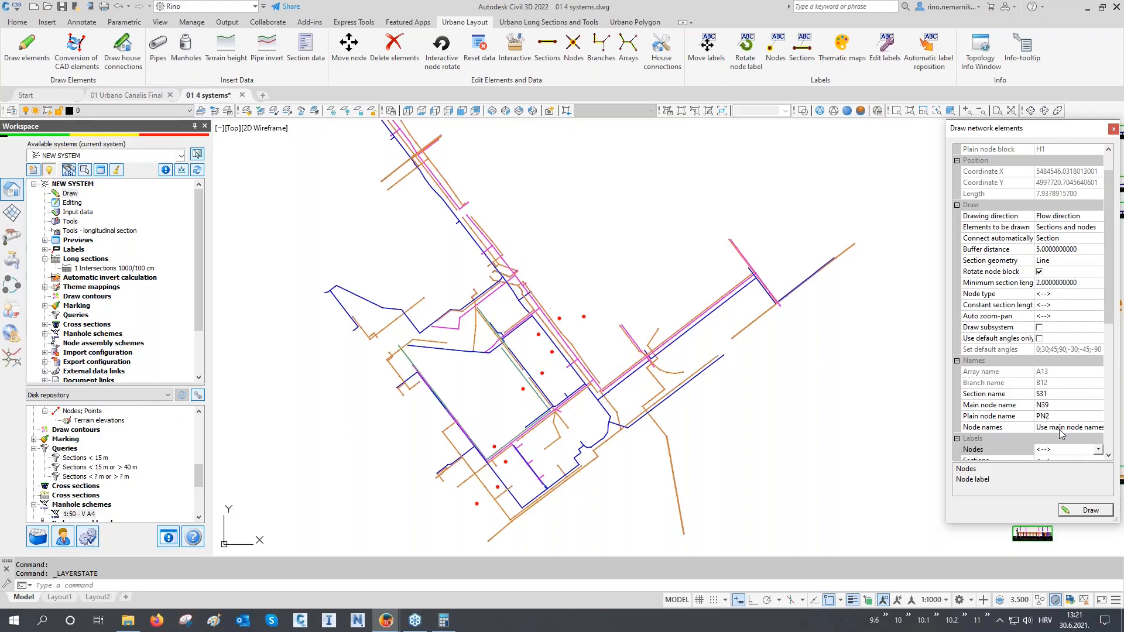
click(1036, 243)
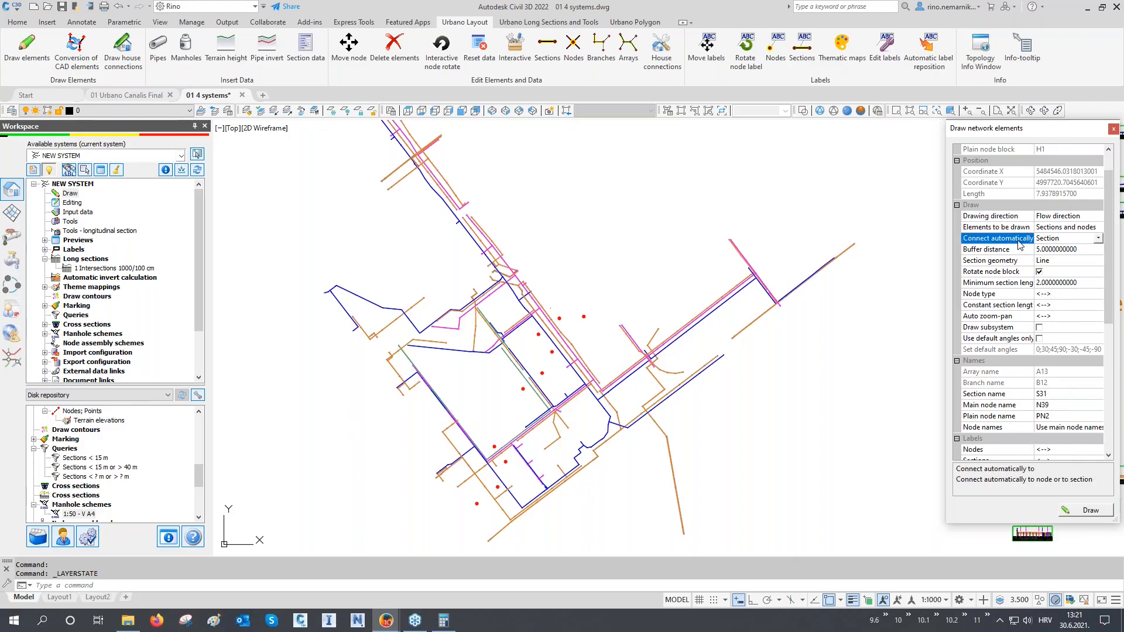
click(1052, 240)
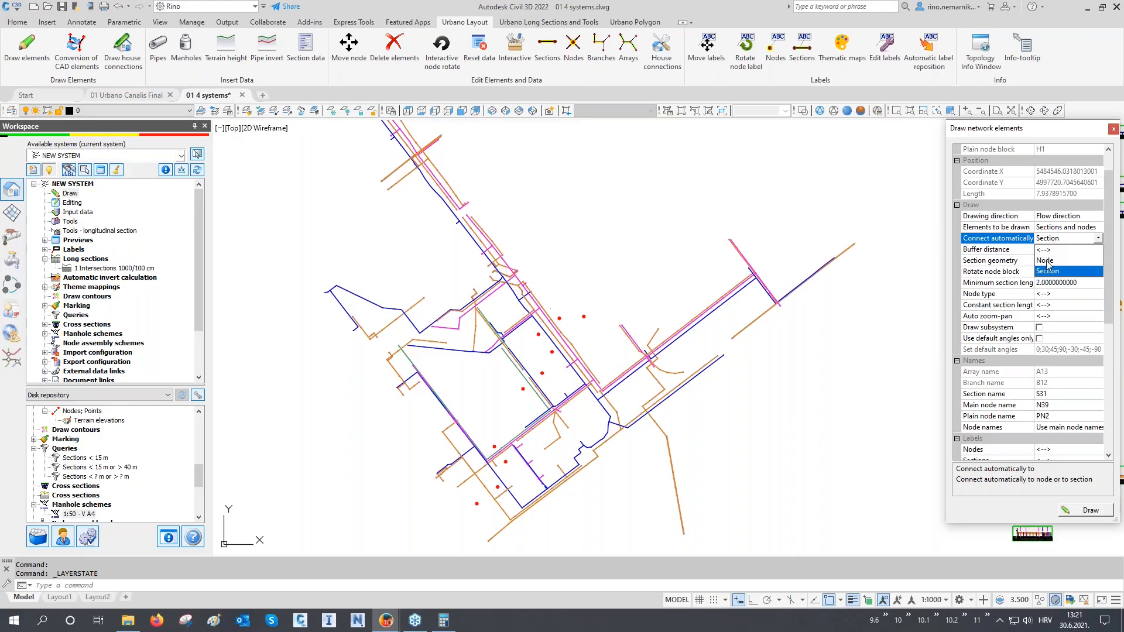
click(1047, 261)
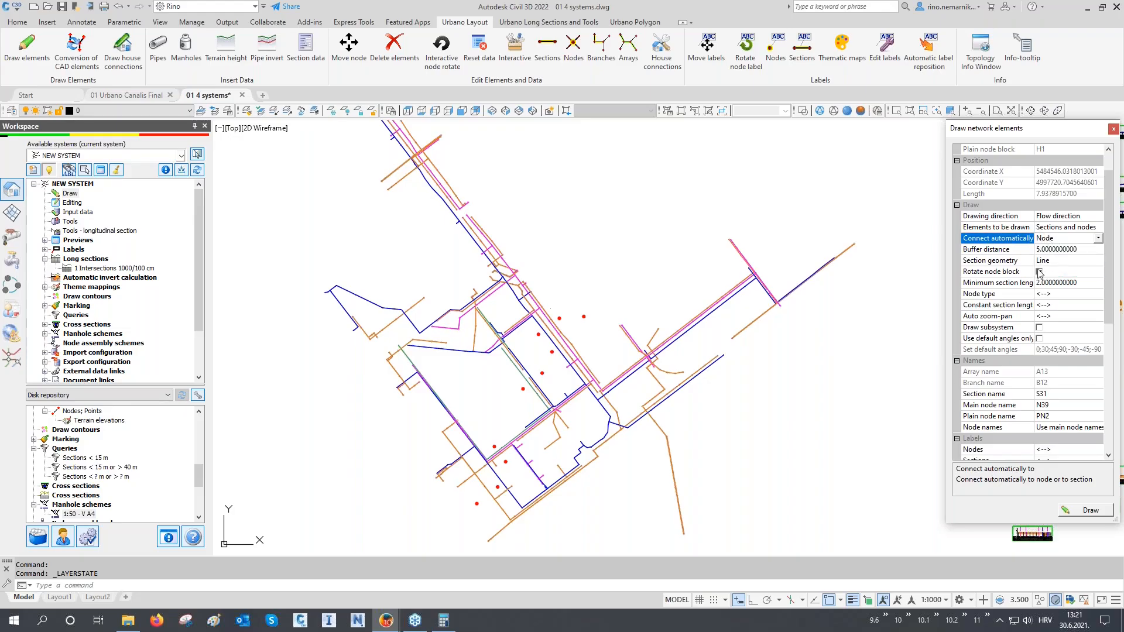
- Choose pipe group W - PEHD_PE100_PN10 with pipe NO 110
scroll(1032, 383, down, 5)
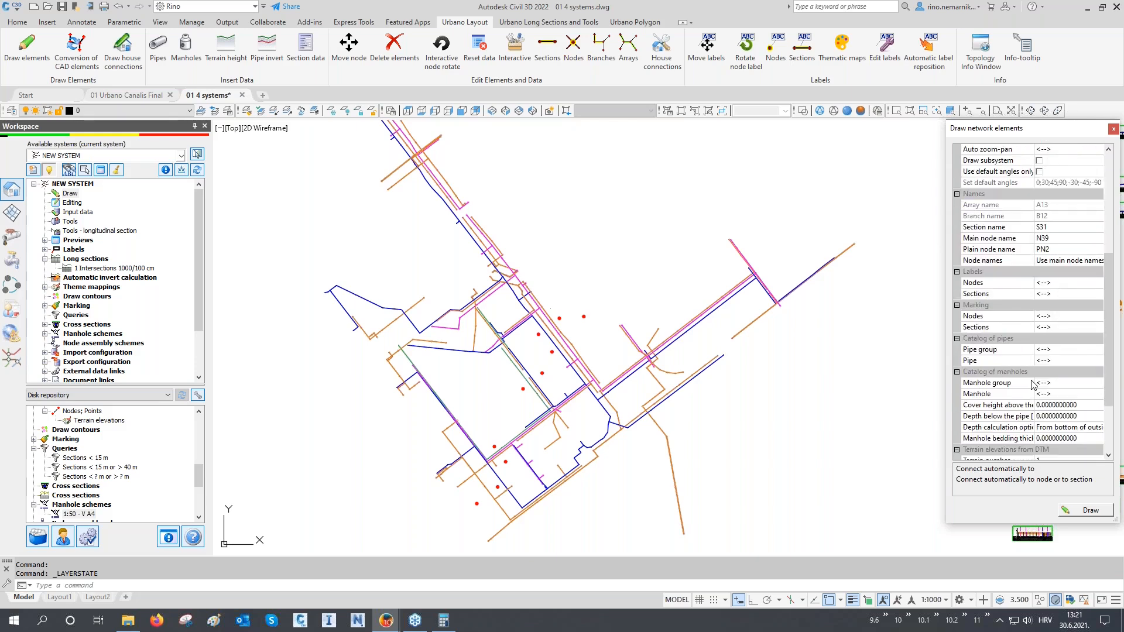
click(1045, 350)
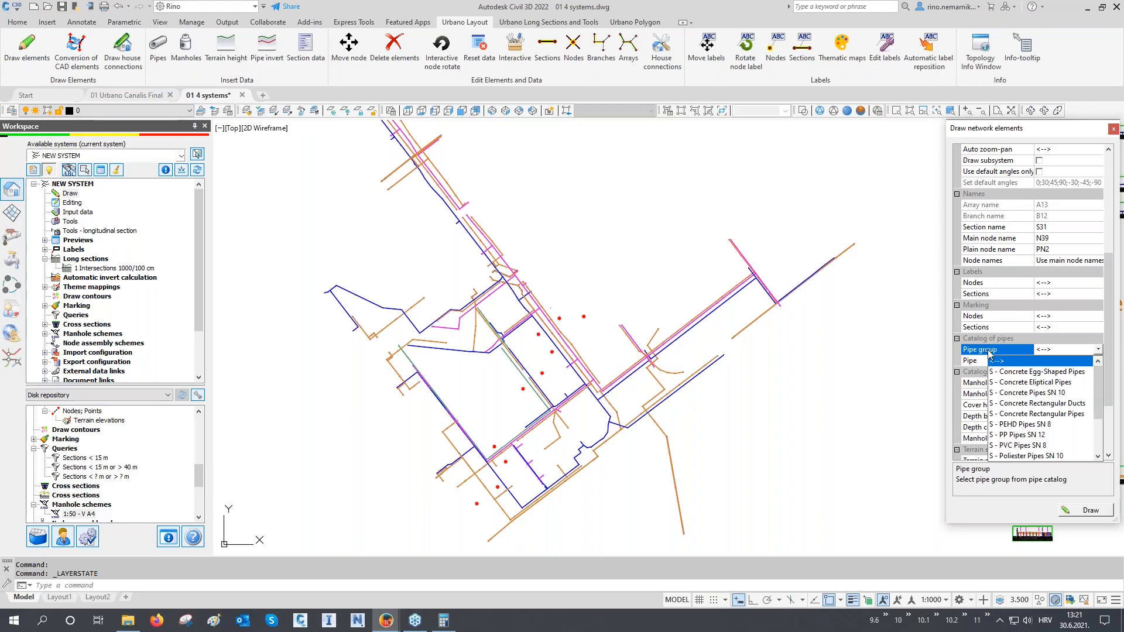
scroll(1003, 375, down, 2)
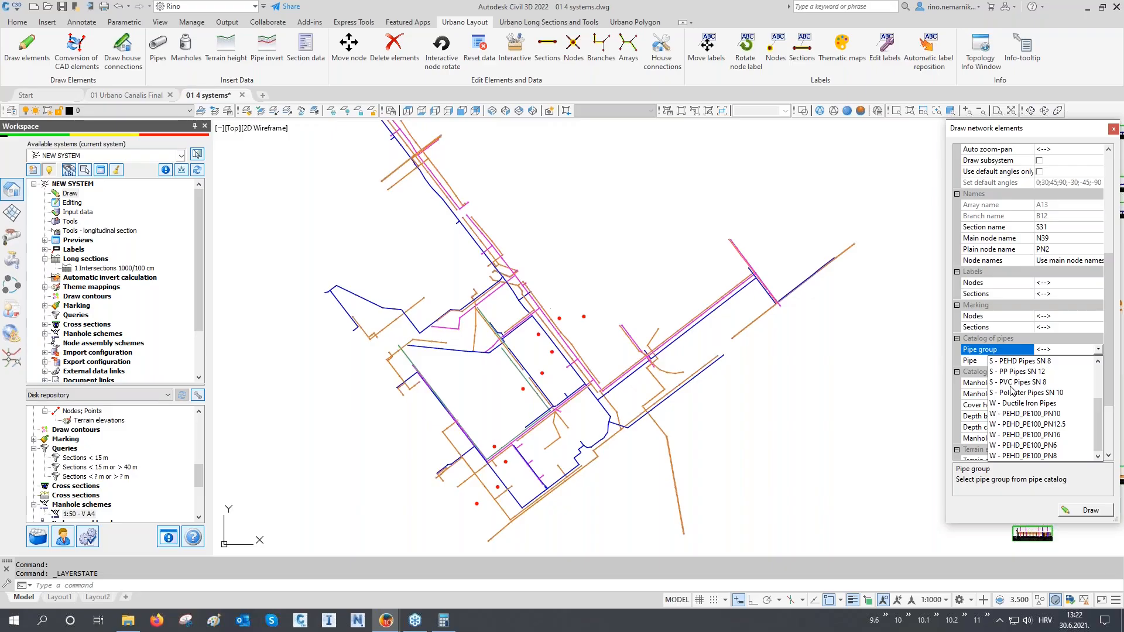
click(1056, 416)
click(1053, 362)
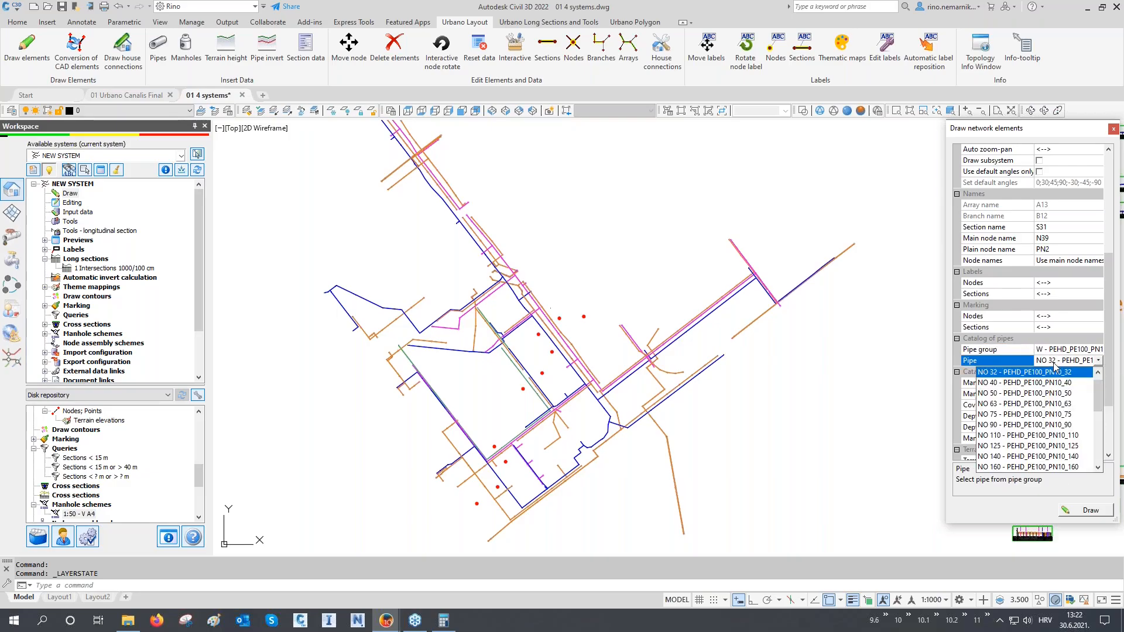
click(1052, 436)
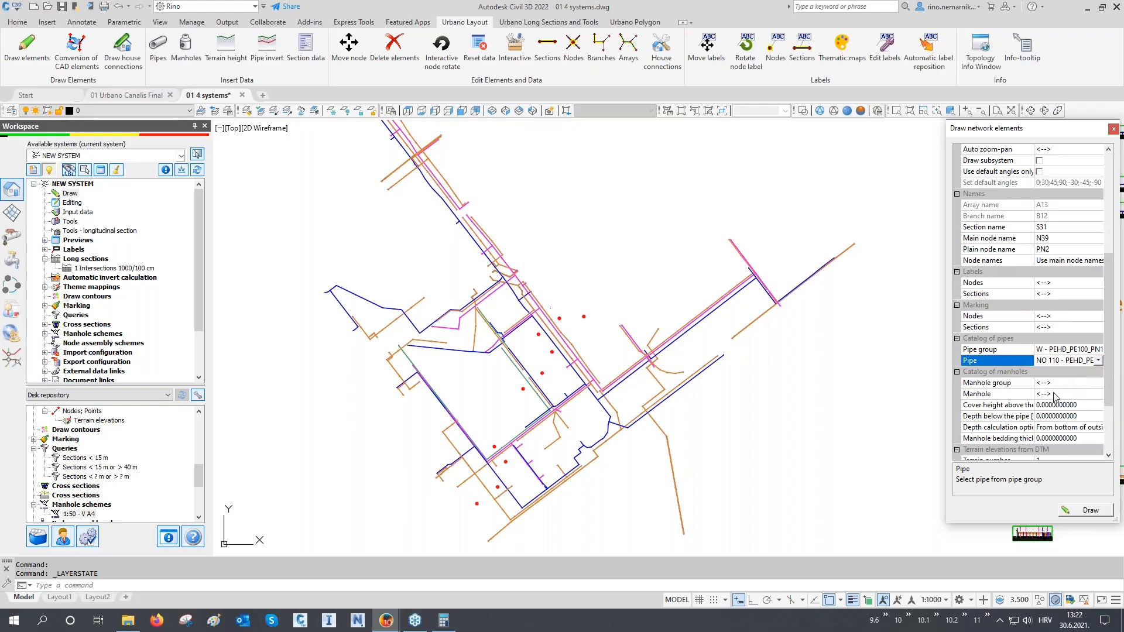
scroll(1054, 398, down, 2)
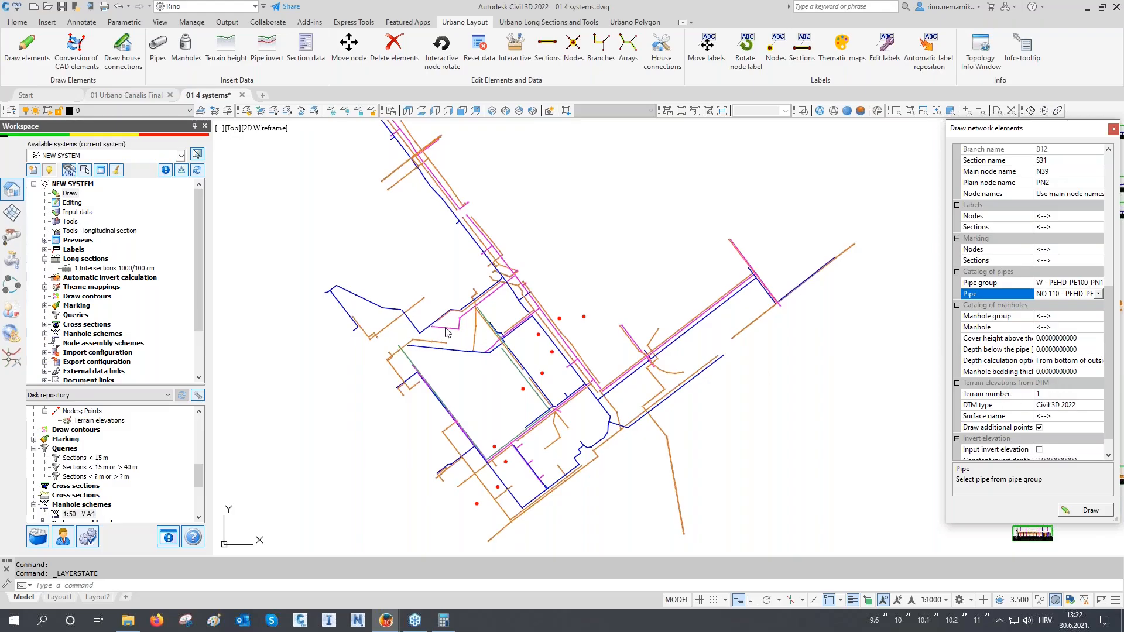
click(16, 217)
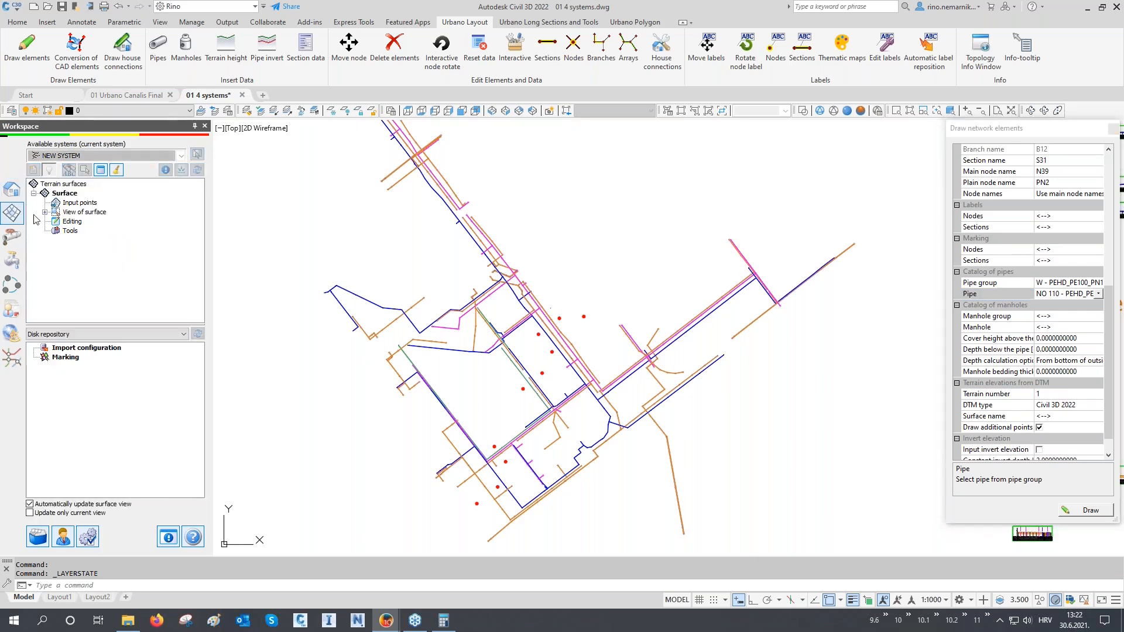
- Show the terrain triangulation over the network, then hide it again
click(45, 214)
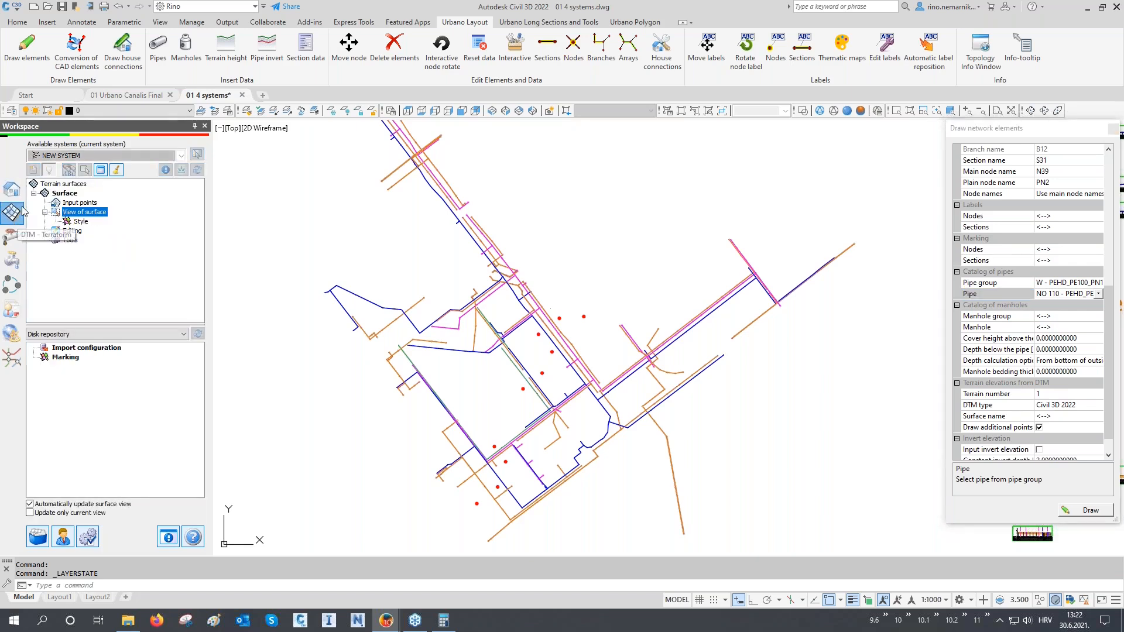
click(80, 221)
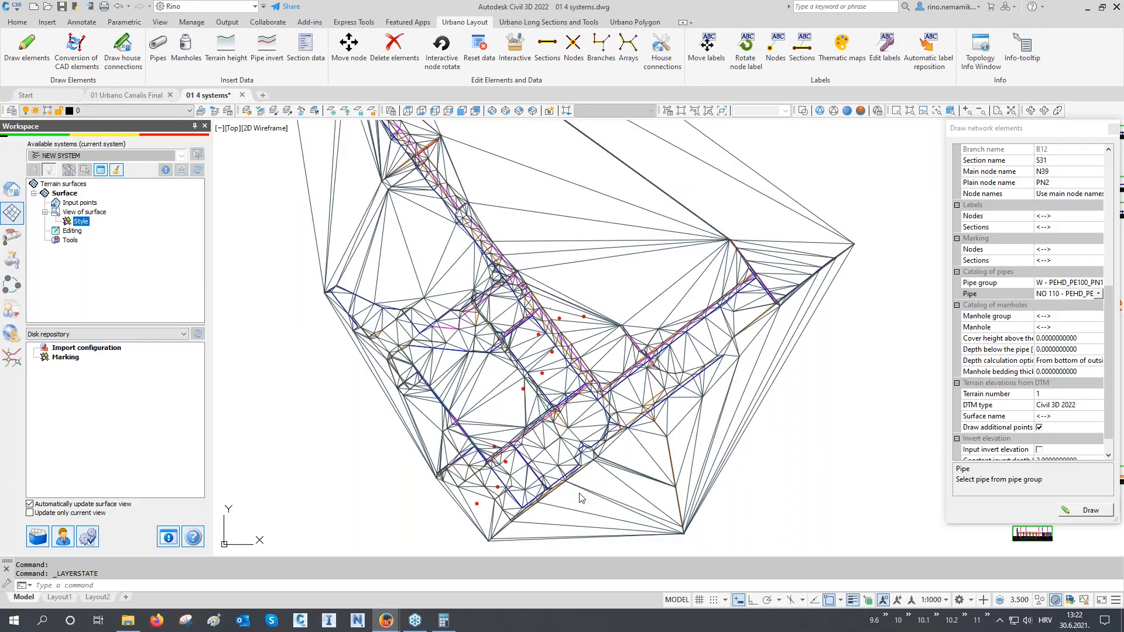
right_click(91, 230)
click(117, 291)
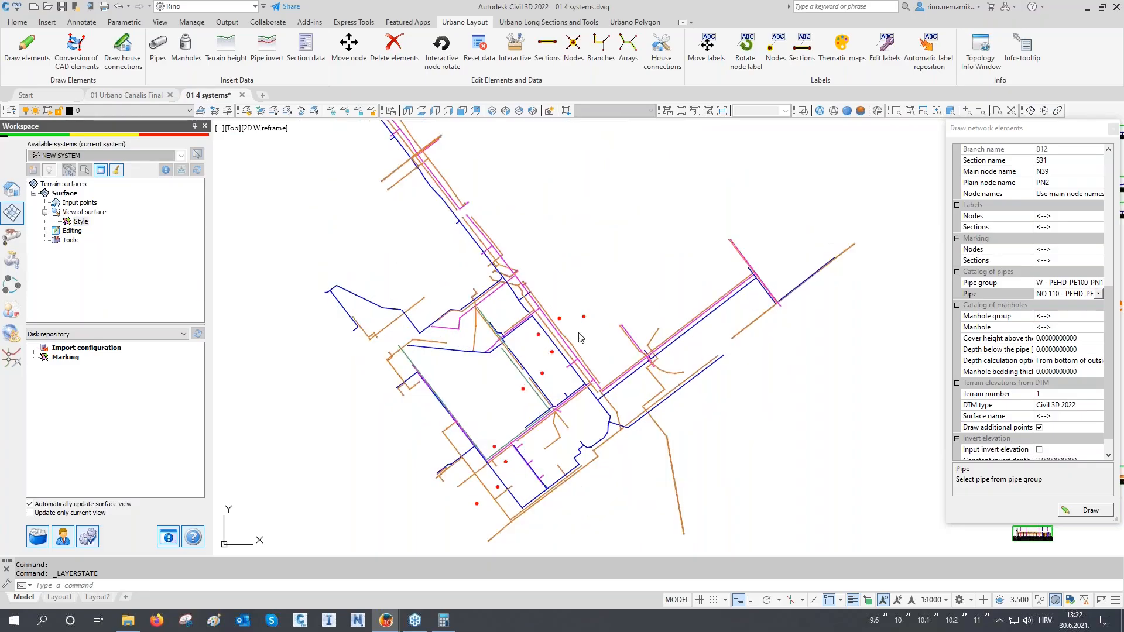
- Set the DTM type to Terraform and enable entering invert elevations
click(1093, 407)
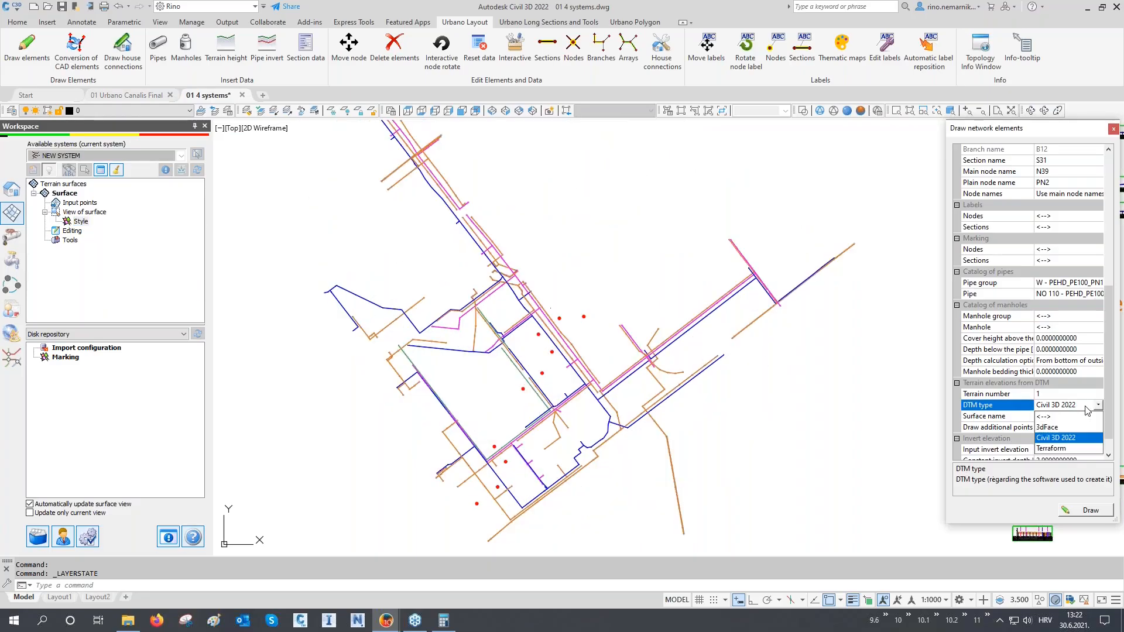
click(1061, 449)
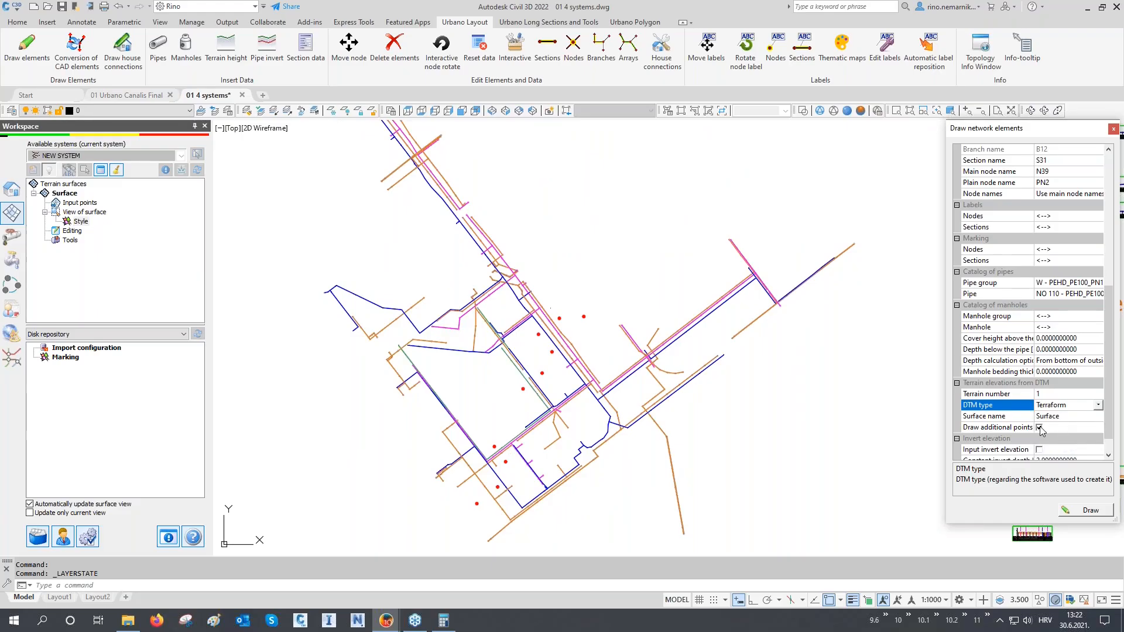
scroll(1040, 429, down, 1)
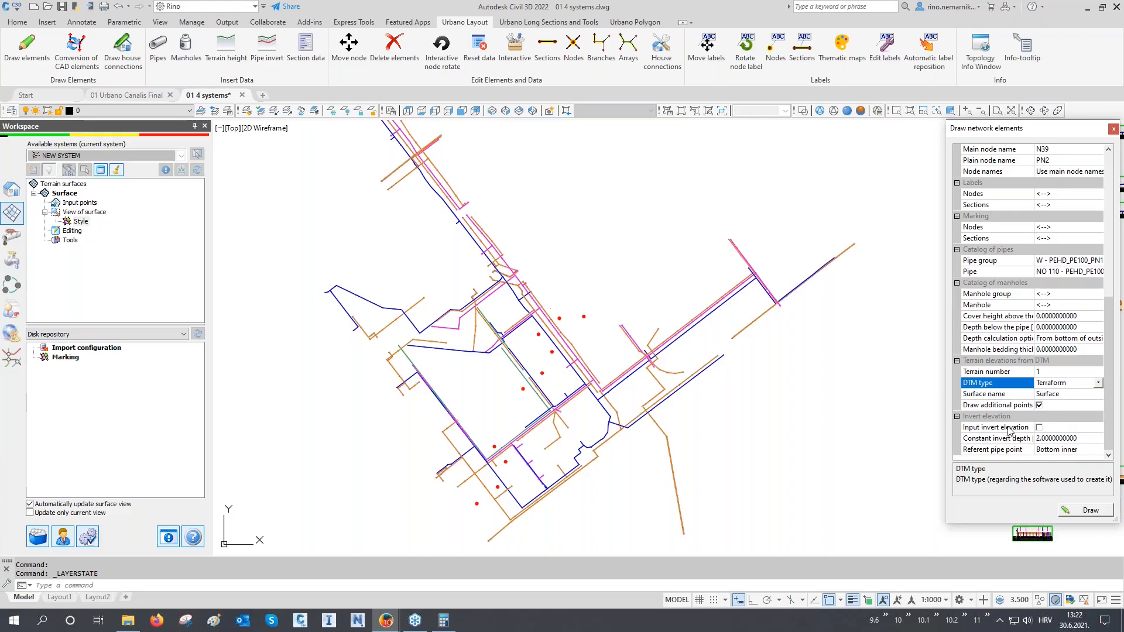
click(1040, 428)
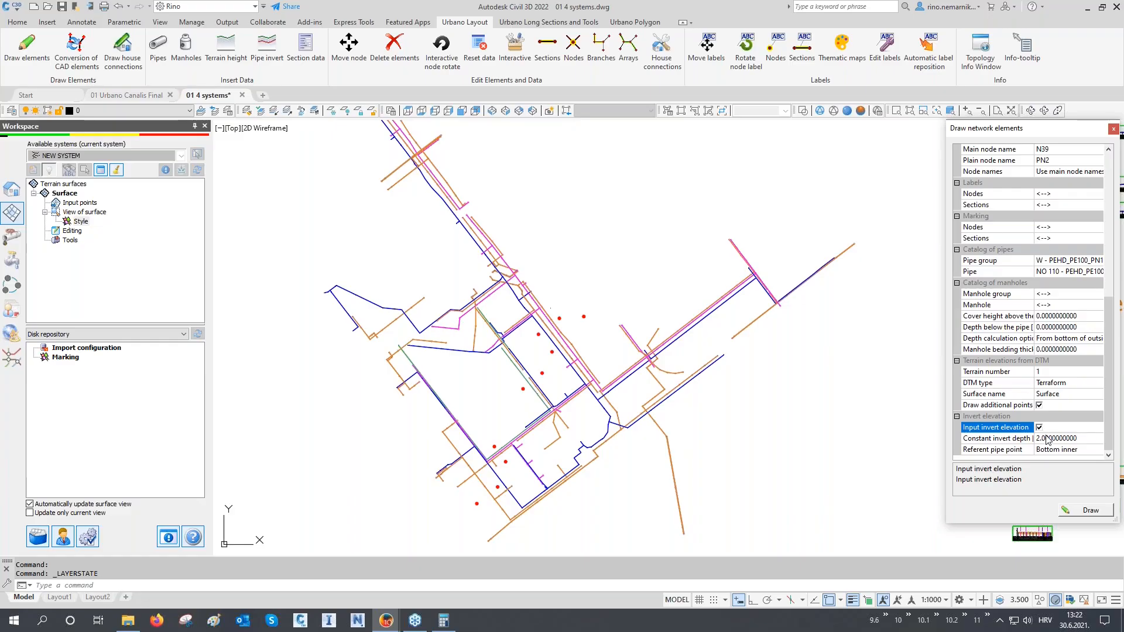
- Set referent pipe point to Top outer with constant invert depth 1, and begin drawing
click(1018, 449)
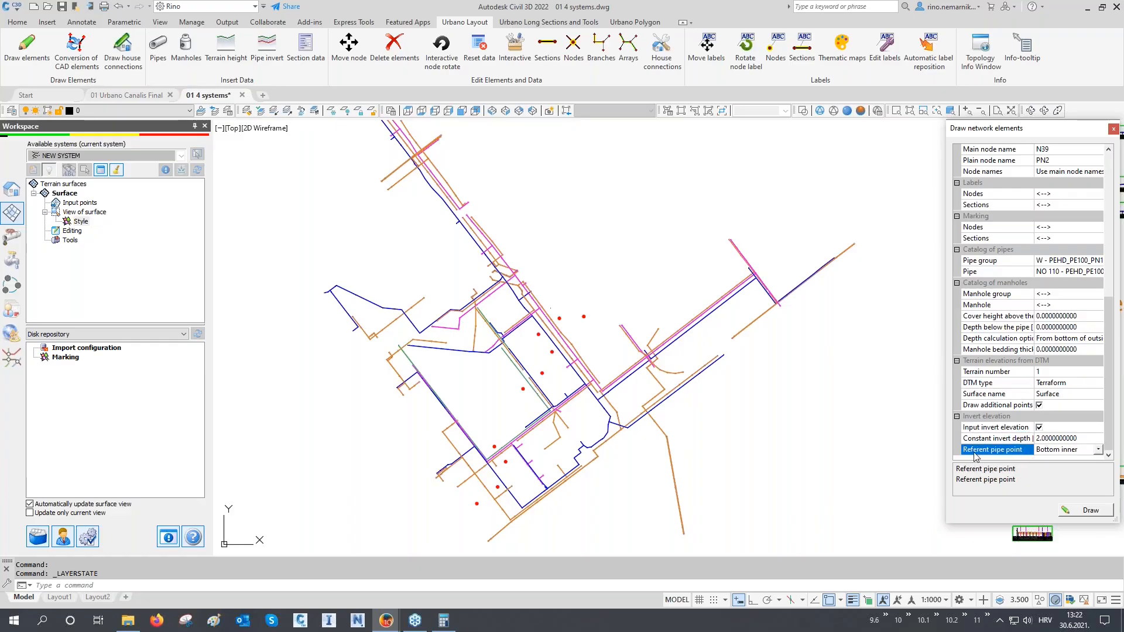
click(1053, 450)
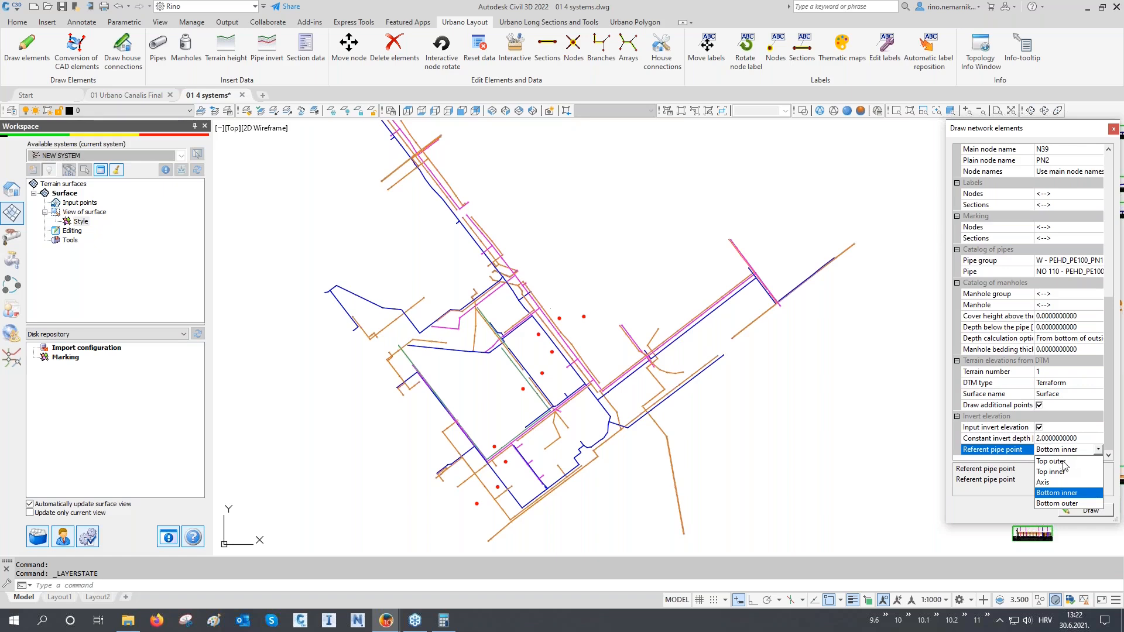
click(1062, 462)
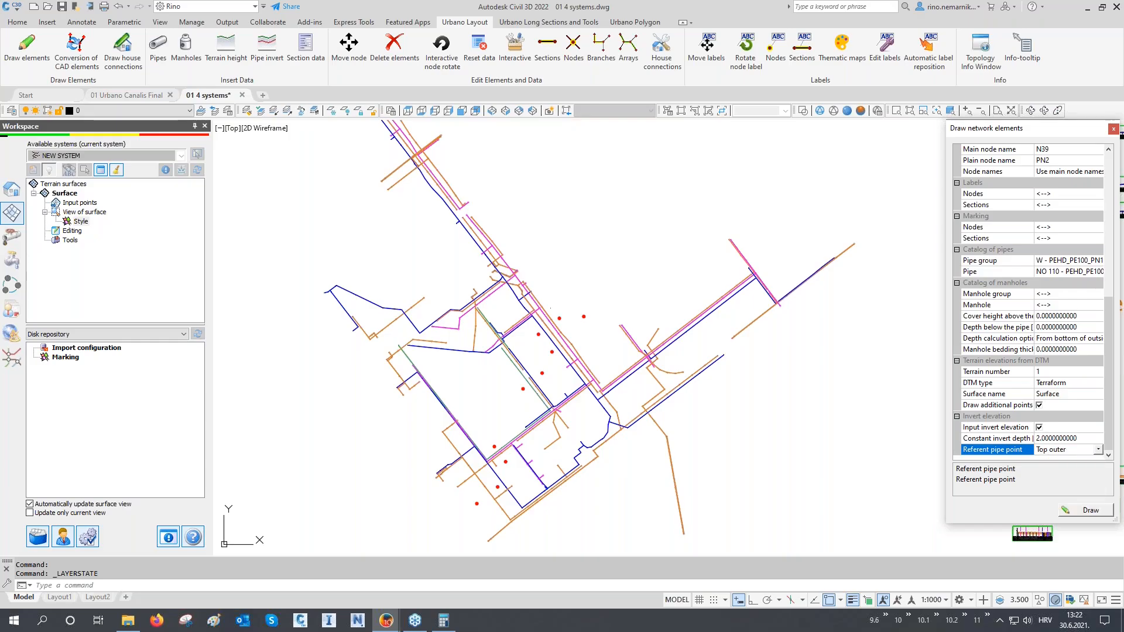
click(1068, 440)
drag(1081, 439, 987, 439)
text(1)
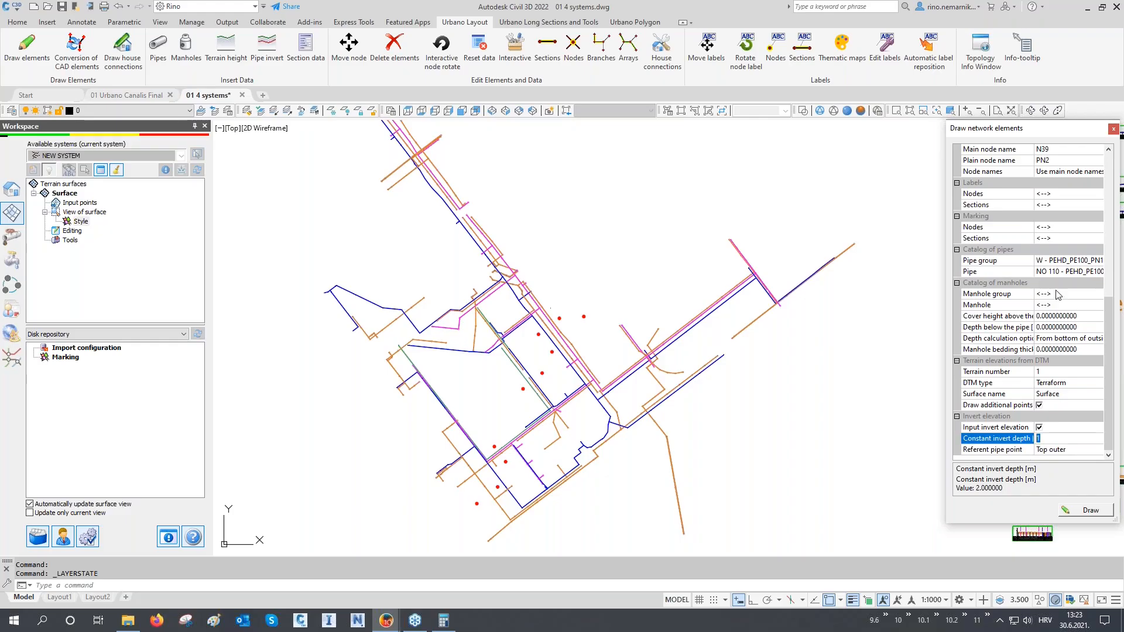
click(1030, 442)
click(1084, 511)
- Start the NO 110 PEHD water pipe at node N39 and lay its first nodes over the terrain points
middle_drag(591, 480, 644, 405)
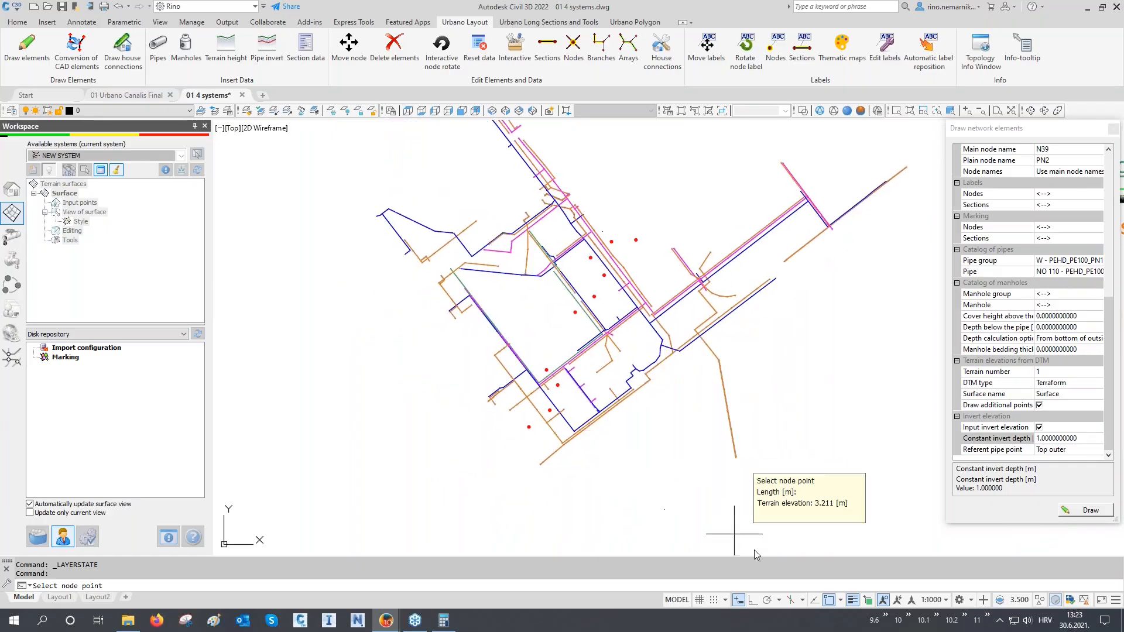
click(841, 601)
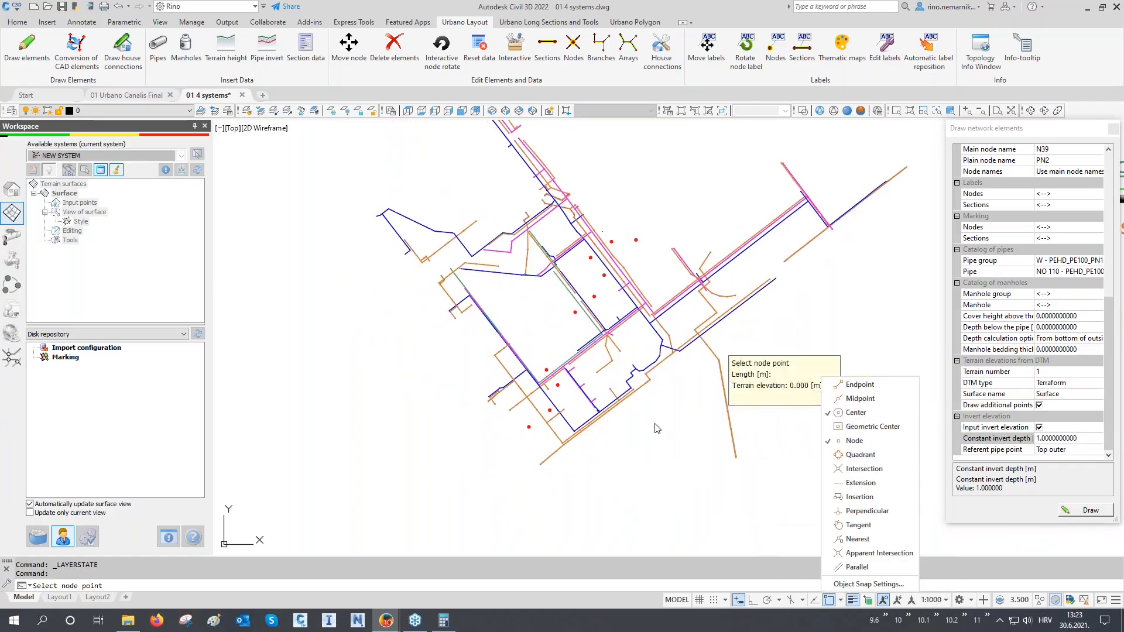
scroll(538, 441, up, 3)
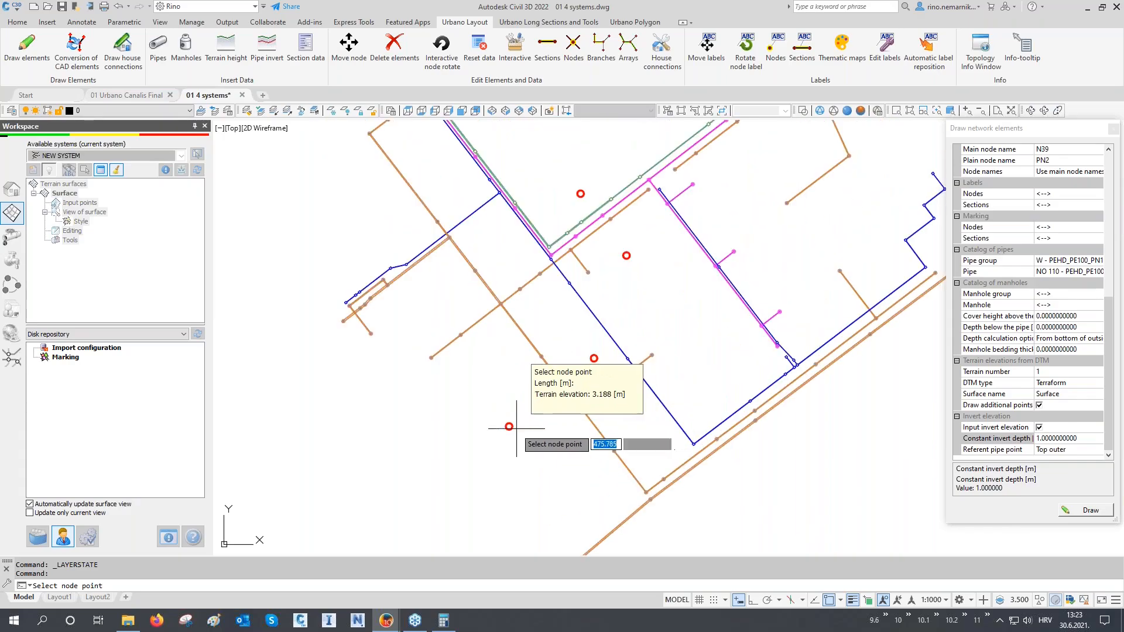
click(508, 427)
click(594, 358)
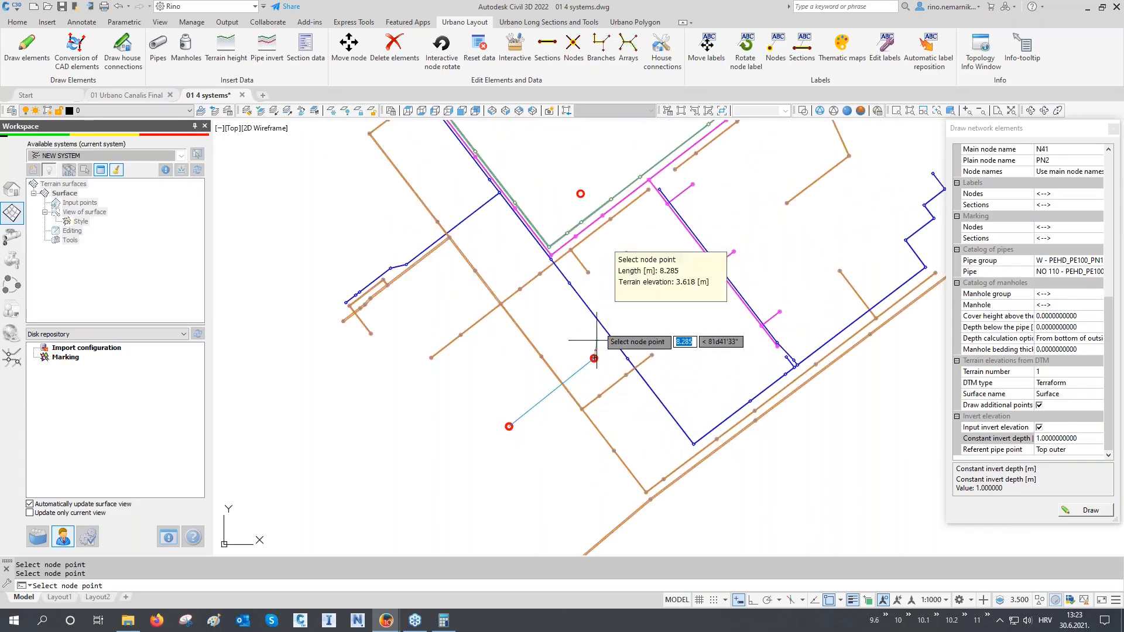
click(627, 255)
middle_drag(634, 249, 586, 484)
click(532, 429)
- Continue the pipe across the remaining red terrain points and finish it at node N48
click(649, 195)
middle_drag(650, 194, 583, 453)
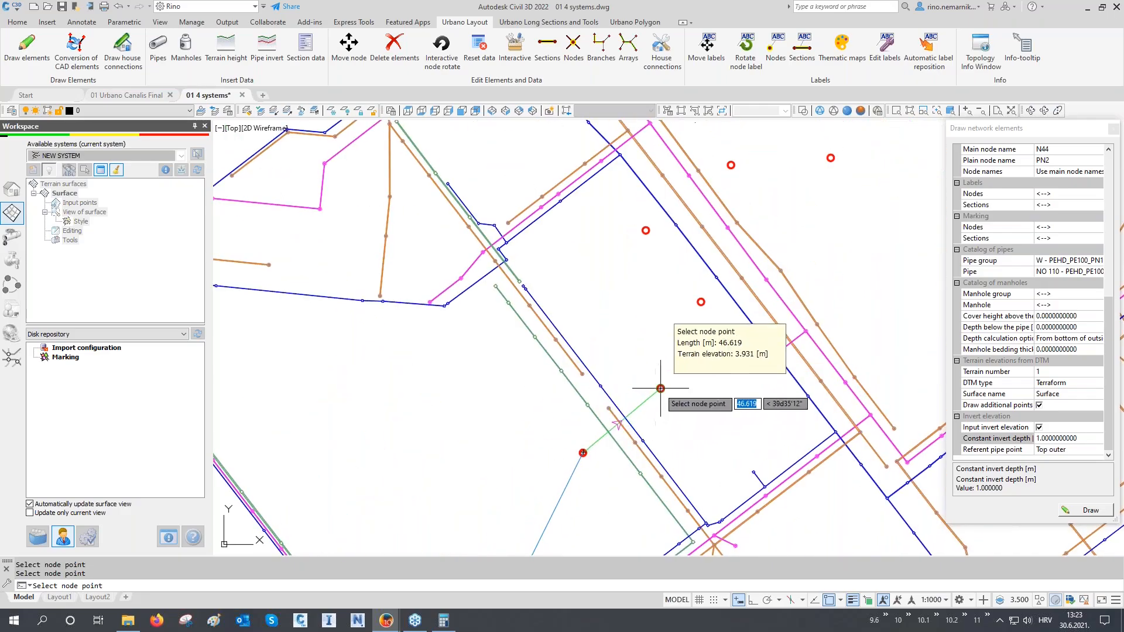
click(661, 388)
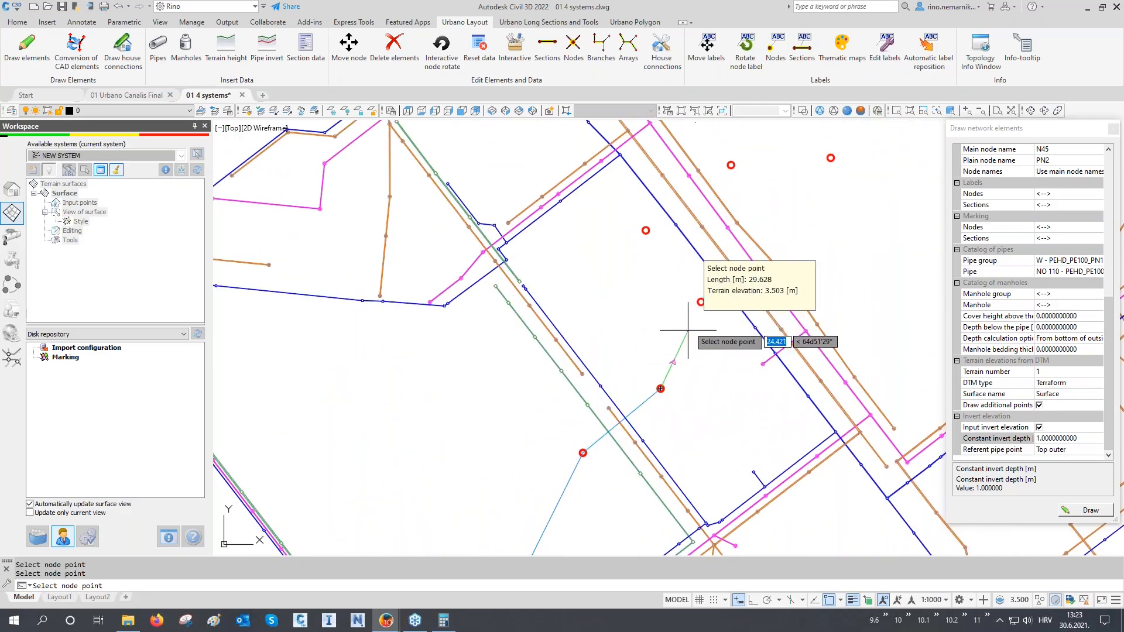
click(701, 302)
click(646, 230)
middle_drag(647, 228, 592, 391)
click(677, 326)
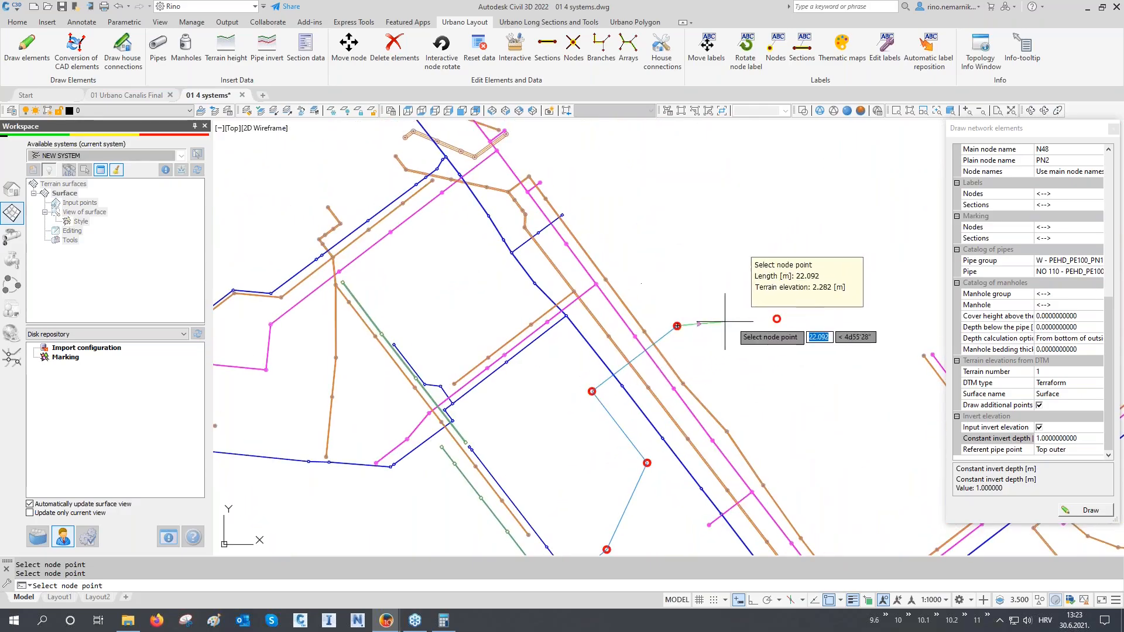
click(777, 319)
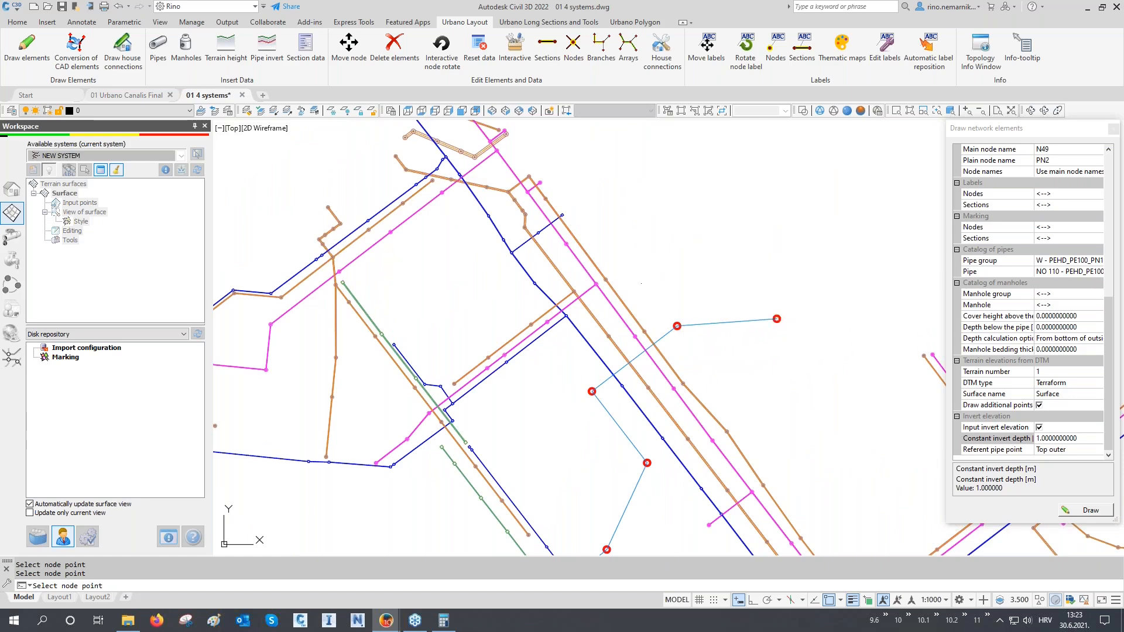
key(Return)
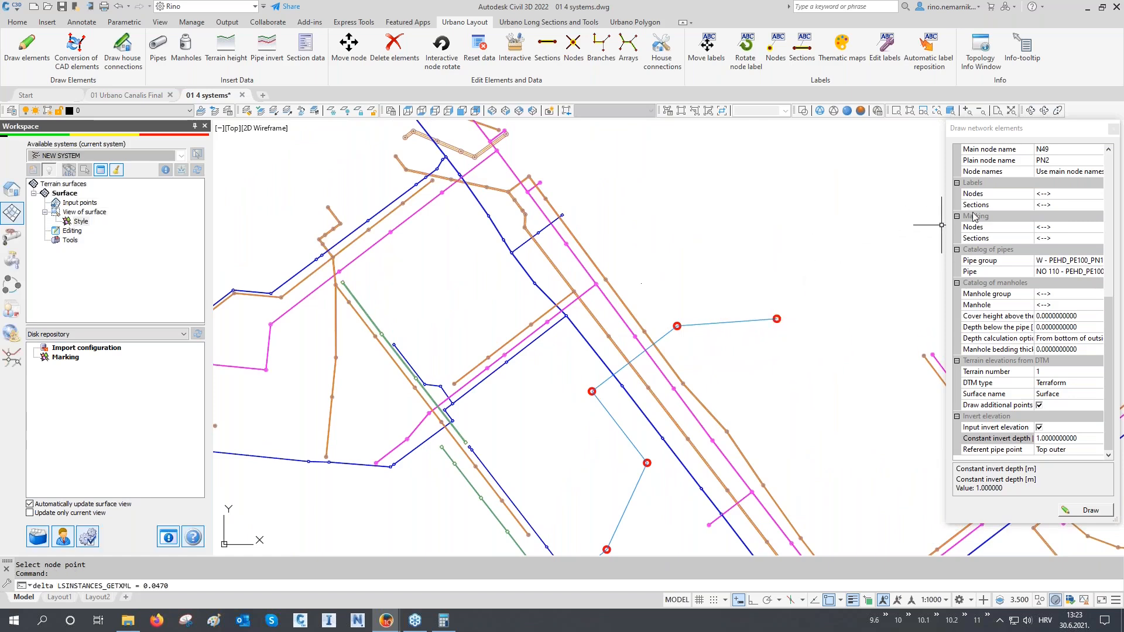
- Close the palette and open NEW SYSTEM > Long sections > 1 Intersections 1000/100 cm
click(1114, 128)
scroll(516, 322, down, 4)
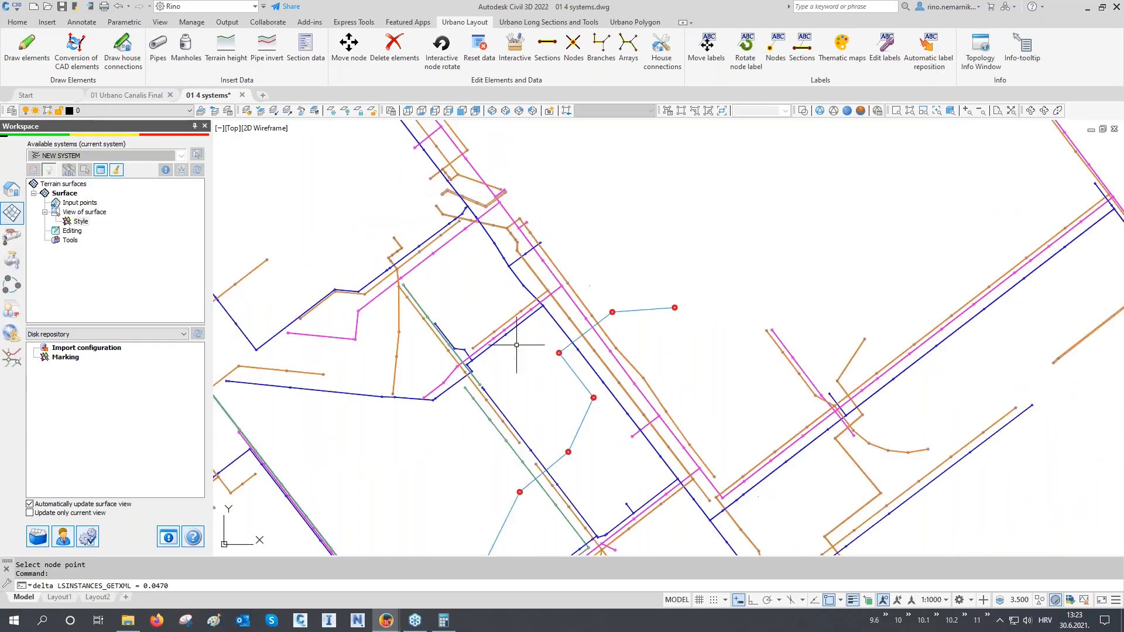
scroll(517, 359, down, 2)
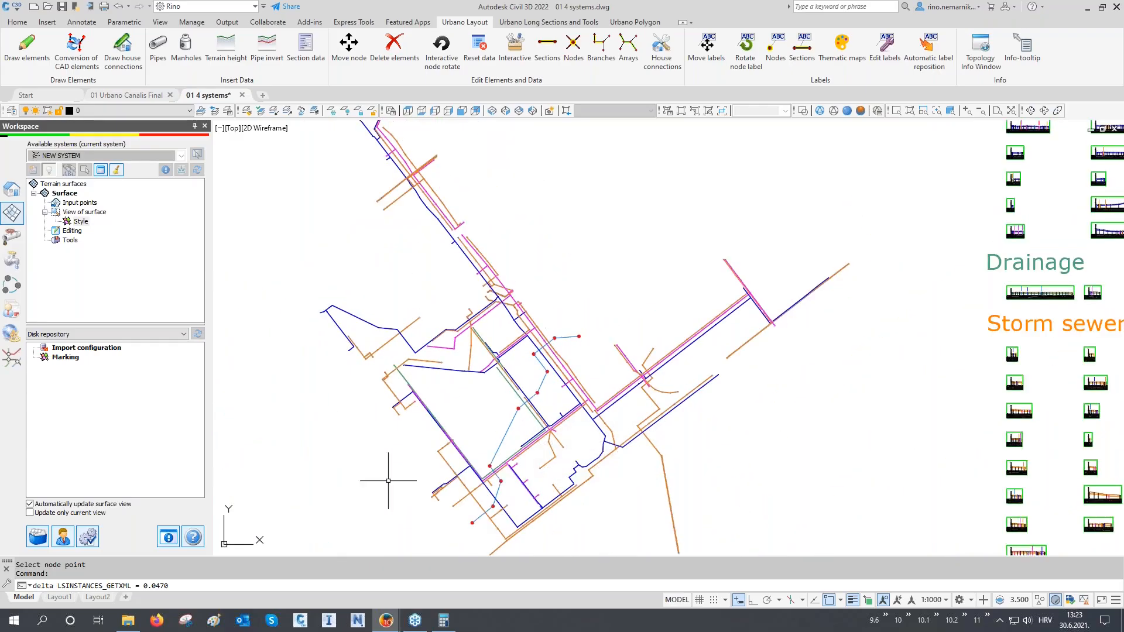
click(12, 188)
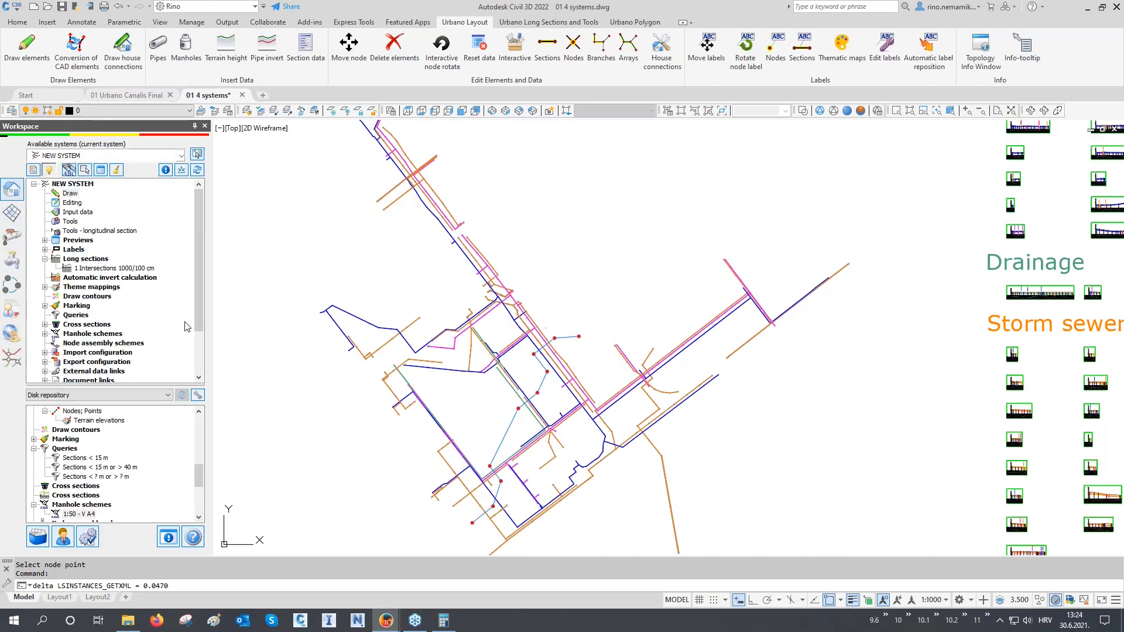
click(114, 269)
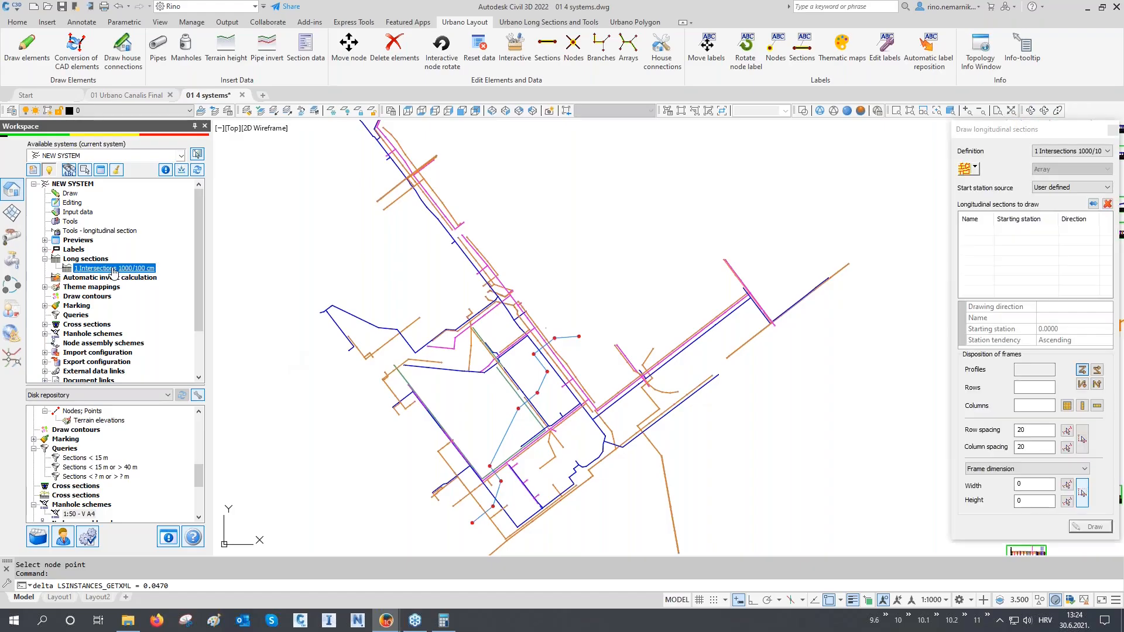
- Choose the N39–N48 route and place its long section beside the network
click(964, 172)
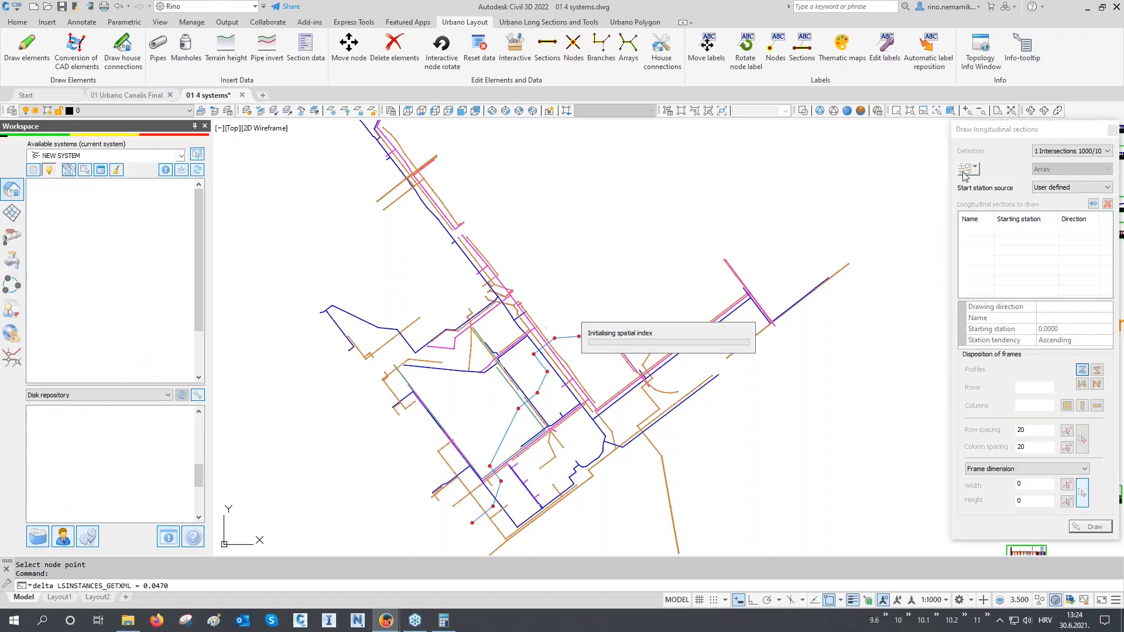
click(1090, 527)
scroll(539, 320, up, 5)
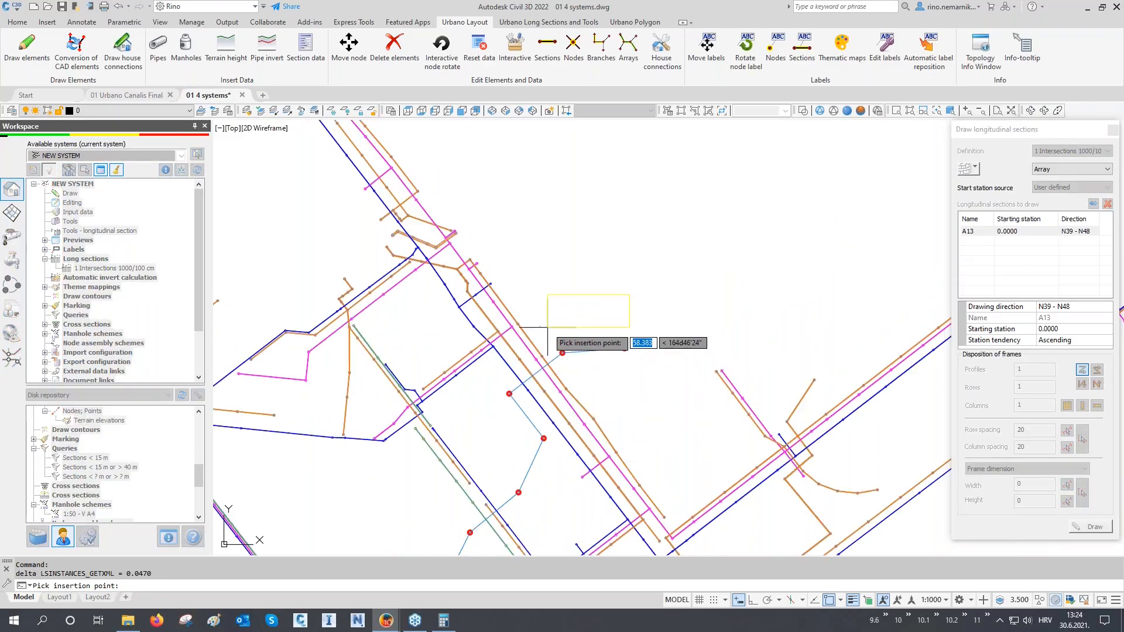
click(548, 327)
scroll(572, 306, up, 2)
scroll(572, 306, up, 5)
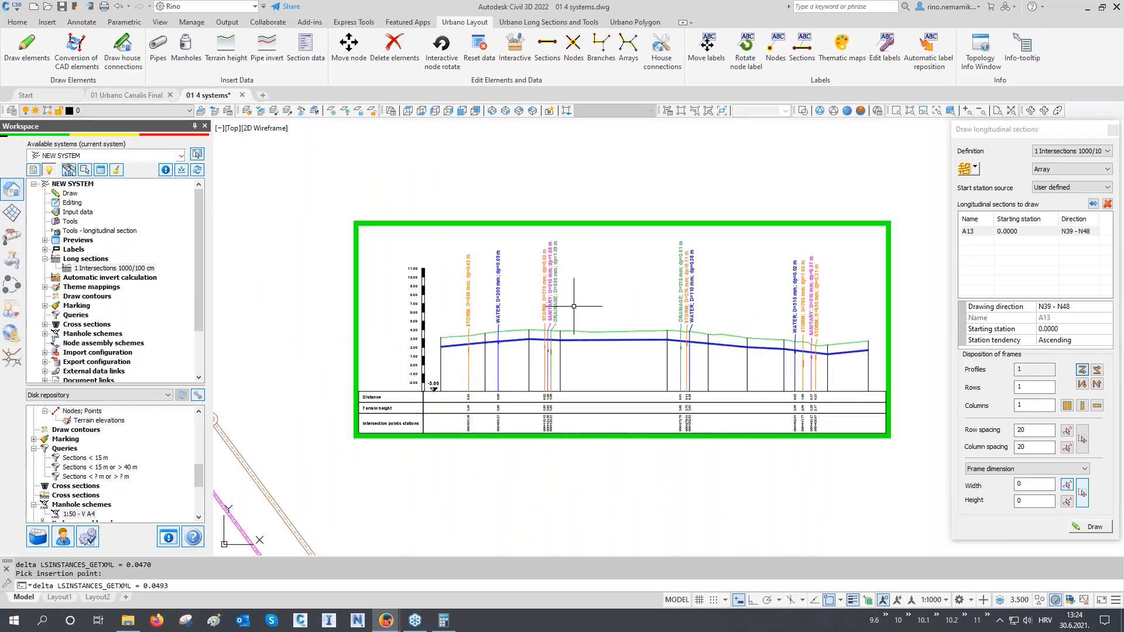
- Turn on the Intersection object snap during a trial LINE in the A13 profile, then cancel the line
scroll(573, 306, up, 3)
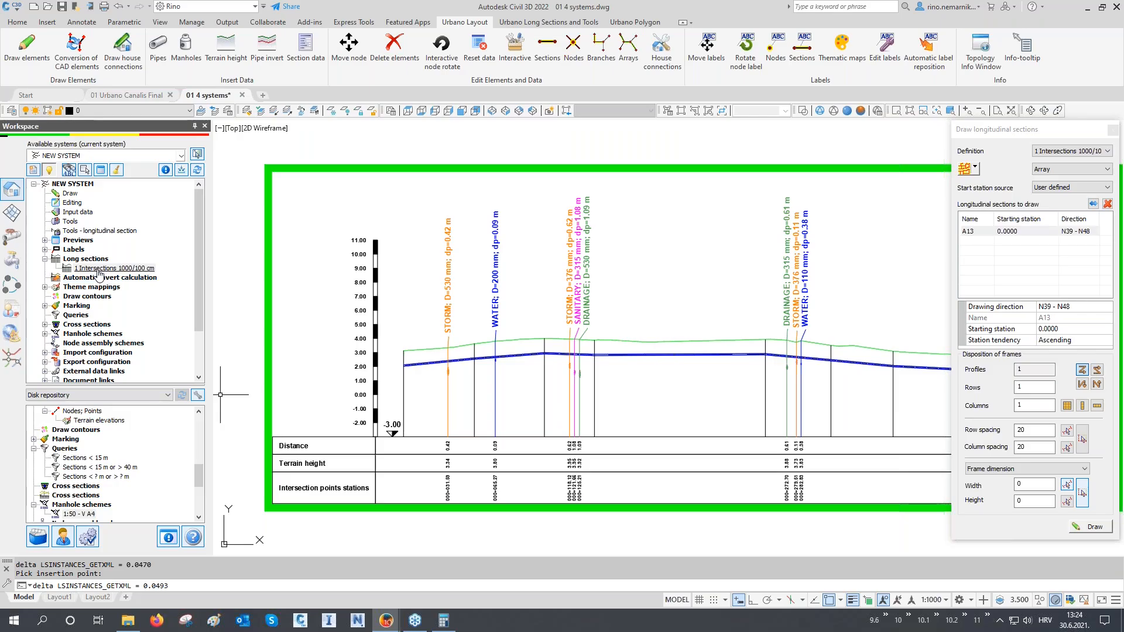
scroll(413, 366, up, 8)
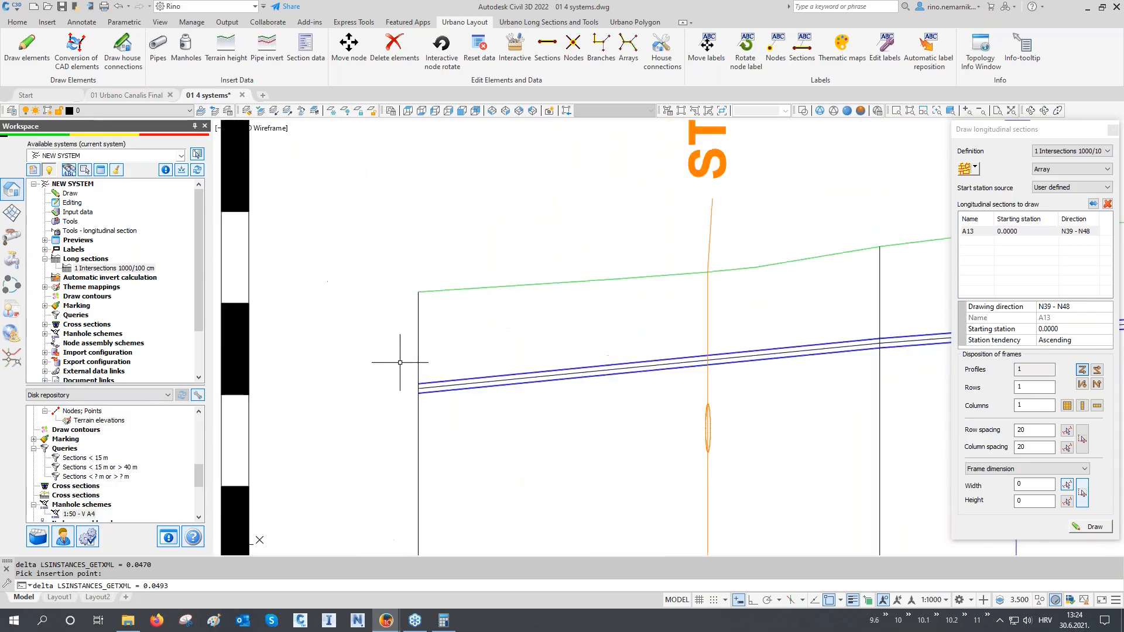
scroll(422, 373, up, 2)
text(l)
key(Return)
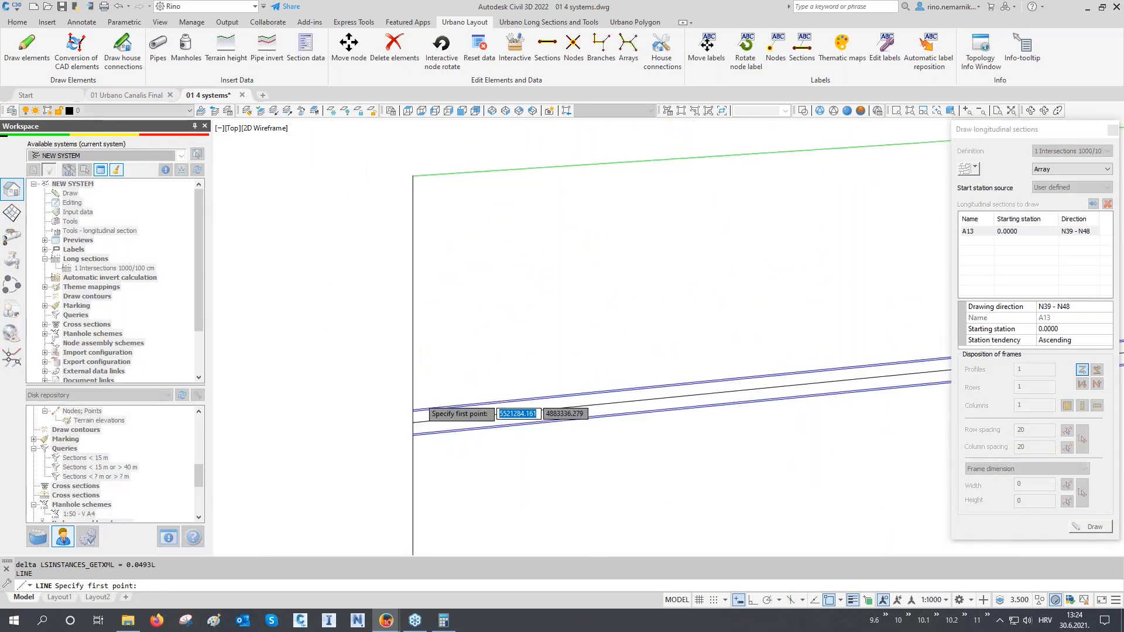
scroll(410, 410, up, 4)
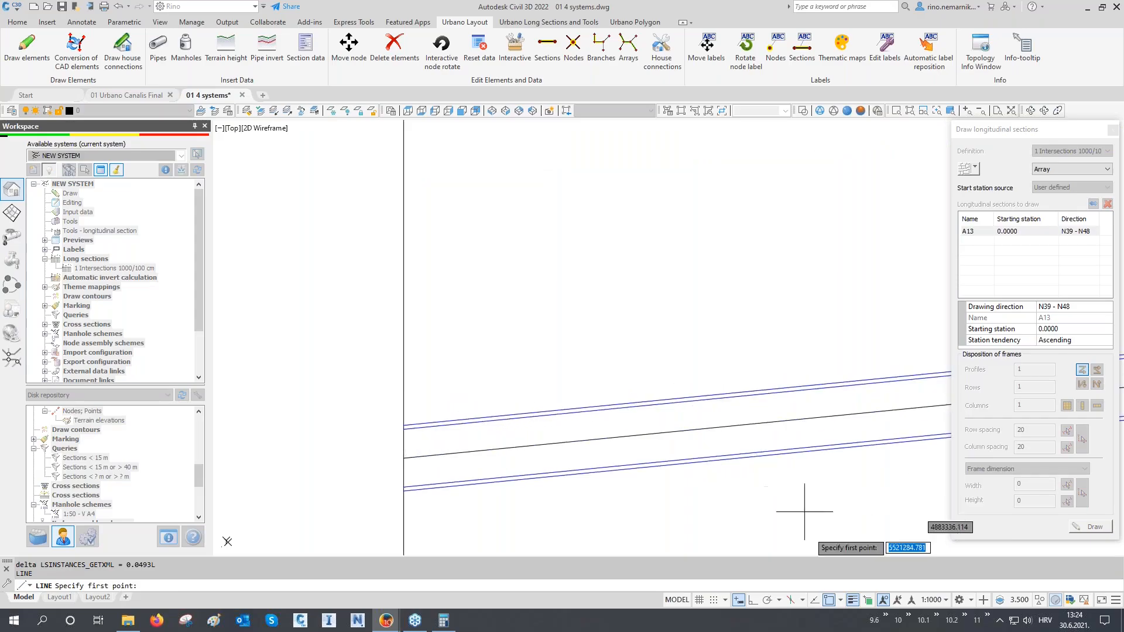
click(839, 601)
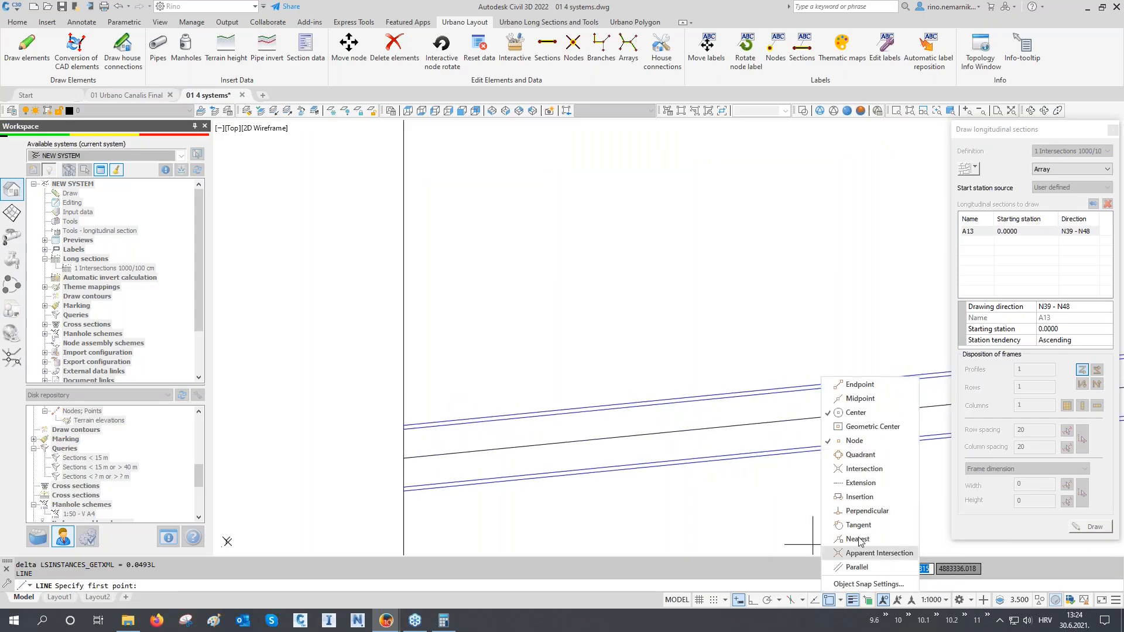
click(866, 470)
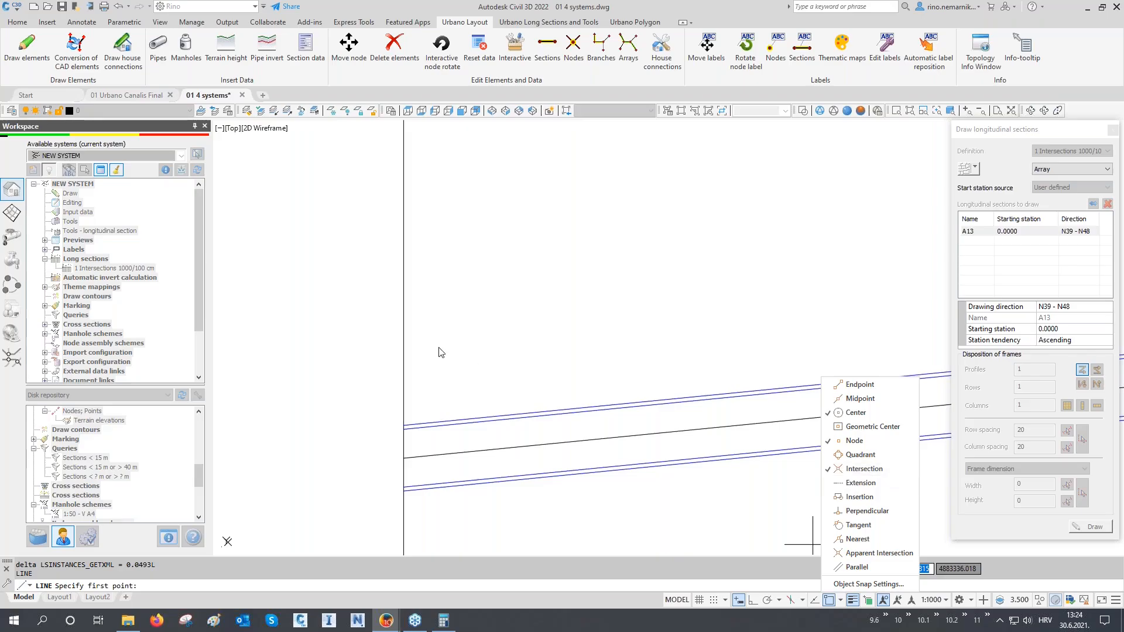
click(404, 425)
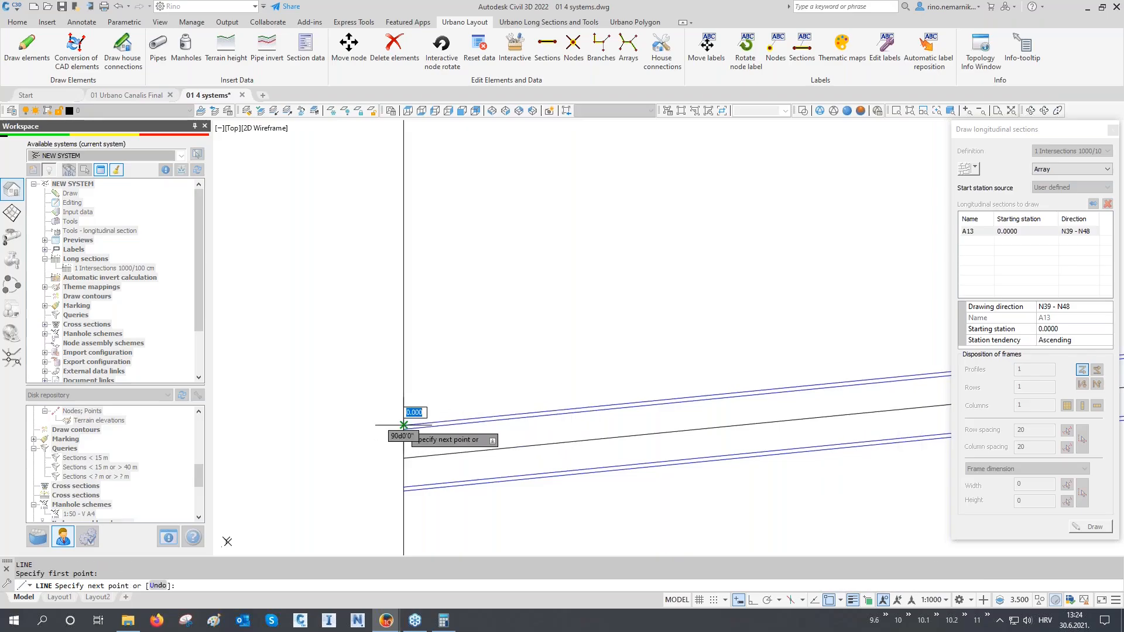
scroll(404, 425, down, 2)
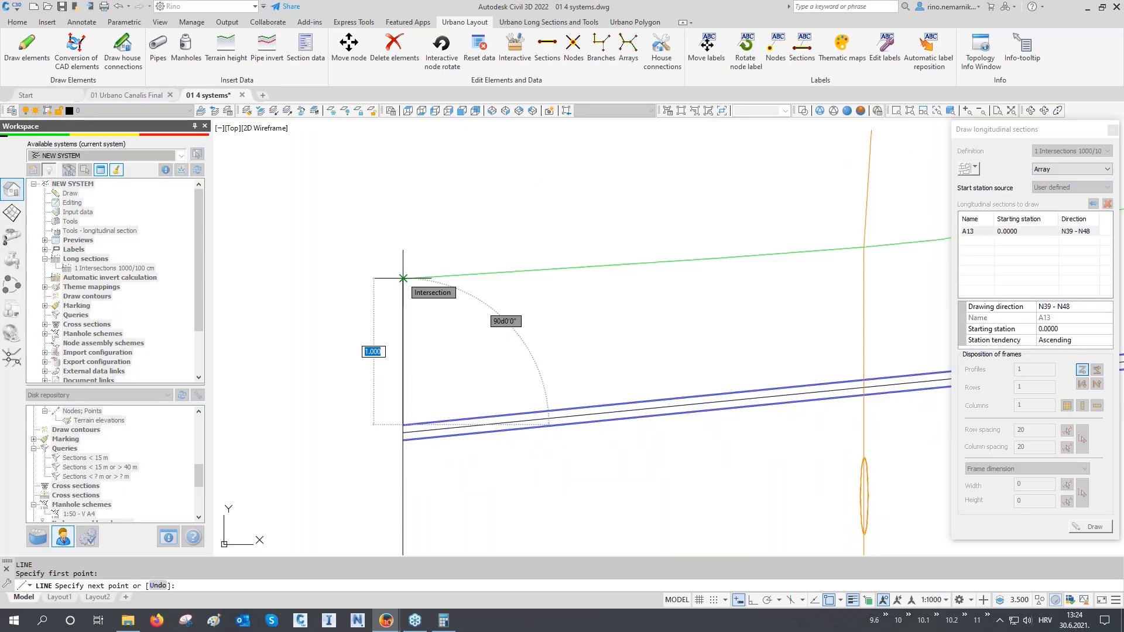
key(Escape)
scroll(367, 322, down, 8)
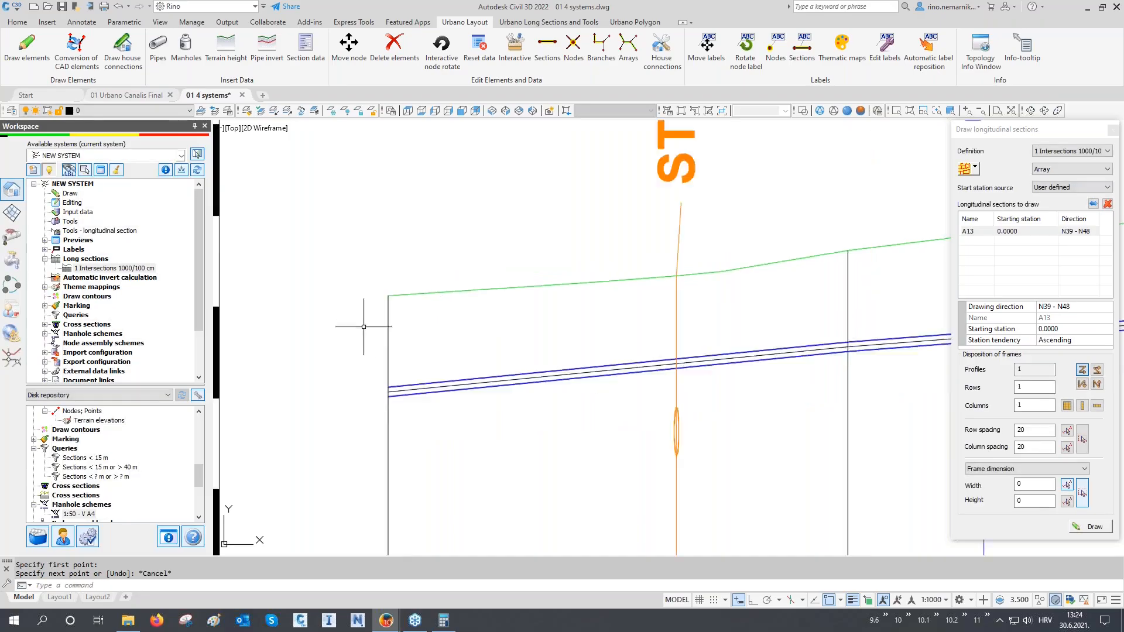
- Read the A13 crossing stations, from 118.12 through 272.70 to the section's right end
mouse_move(429, 477)
middle_down()
mouse_move(565, 379)
mouse_move(519, 458)
middle_up()
middle_drag(352, 495, 367, 458)
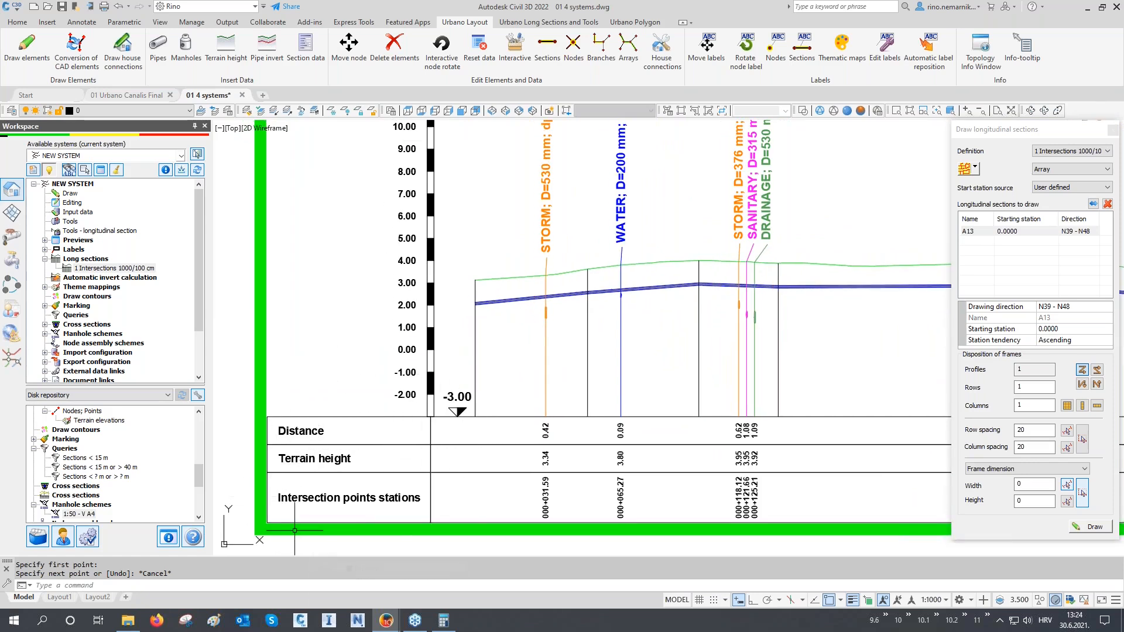
scroll(303, 528, up, 2)
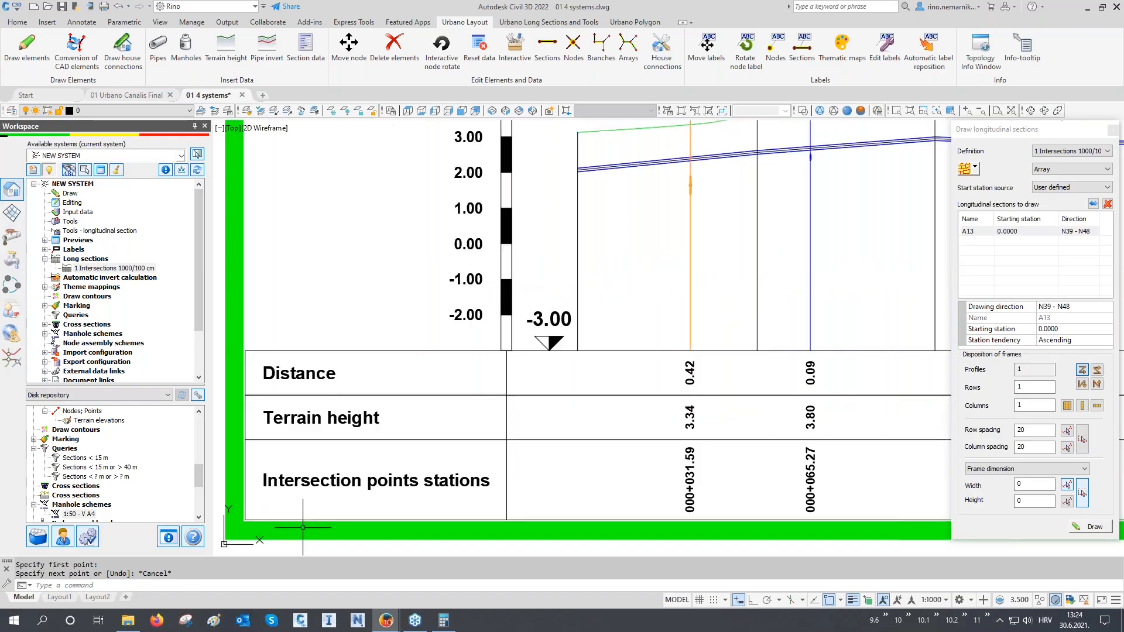
middle_drag(701, 516, 563, 516)
middle_drag(743, 504, 542, 506)
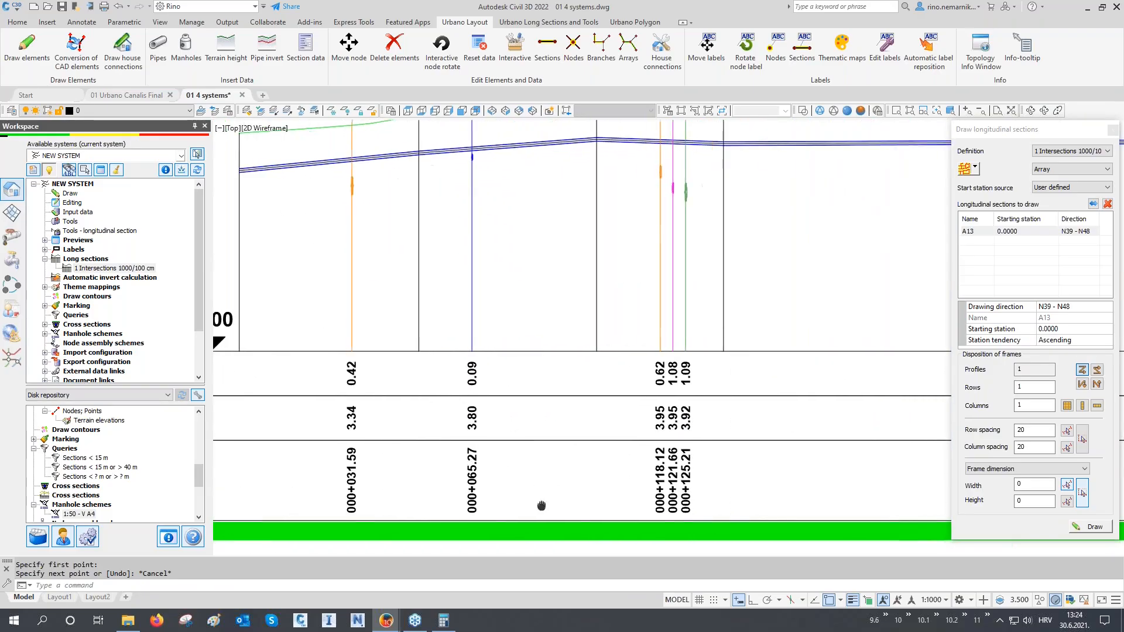
middle_drag(810, 510, 501, 515)
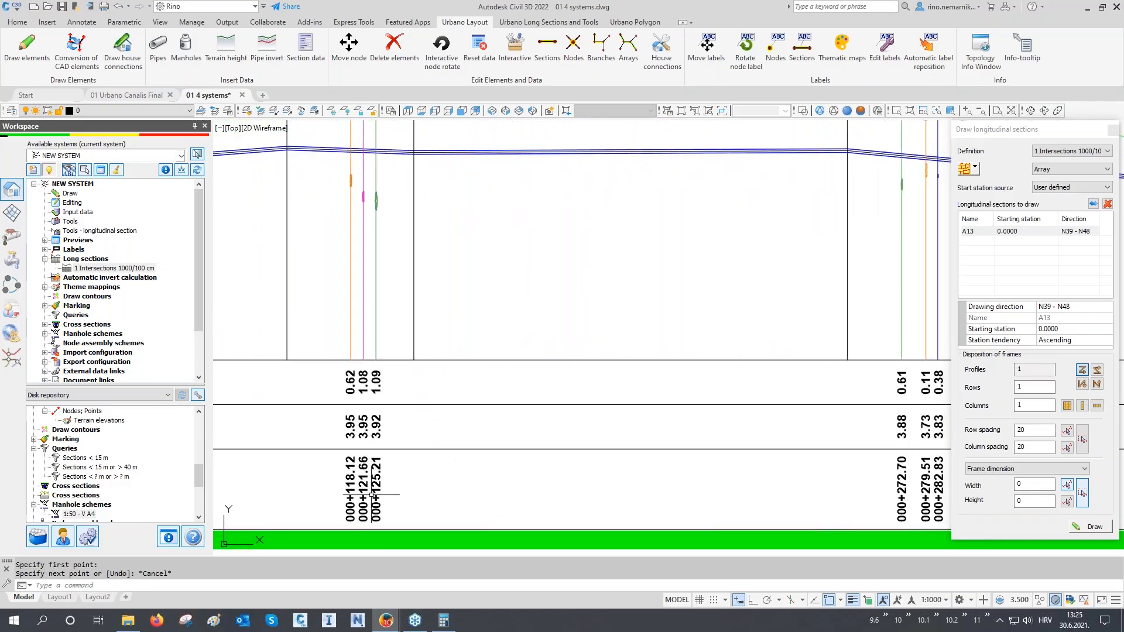
scroll(372, 496, down, 2)
middle_drag(728, 489, 532, 486)
middle_drag(780, 484, 632, 484)
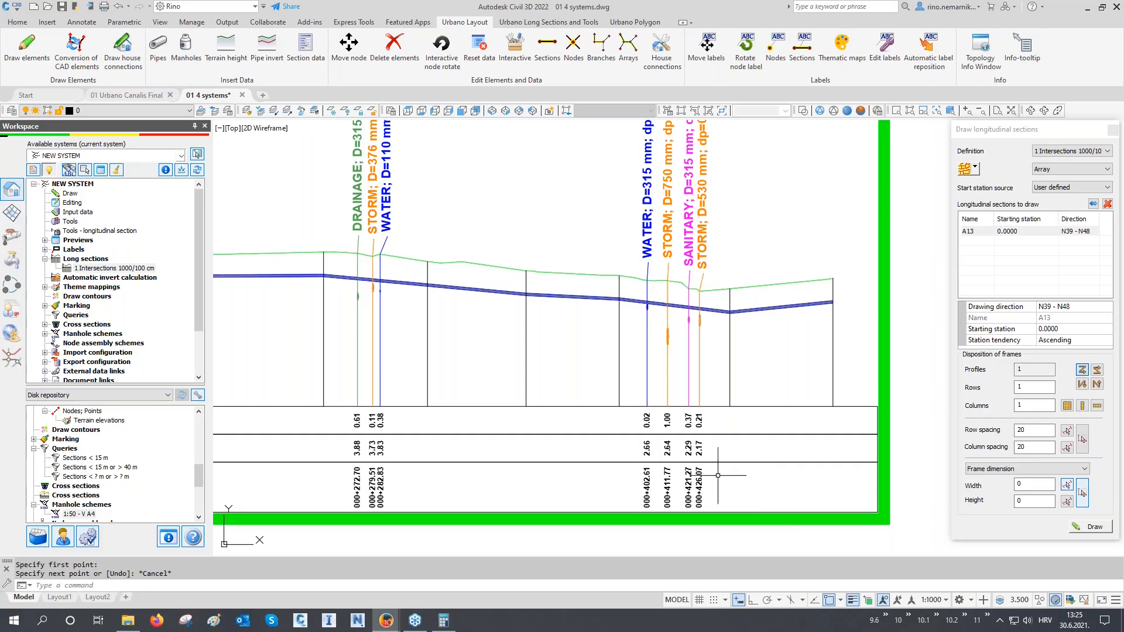
- Zoom out and center the network plan on the new water line
scroll(526, 475, down, 6)
middle_drag(522, 491, 579, 363)
scroll(577, 366, down, 4)
mouse_move(552, 462)
middle_down()
mouse_move(578, 430)
mouse_move(575, 295)
middle_up()
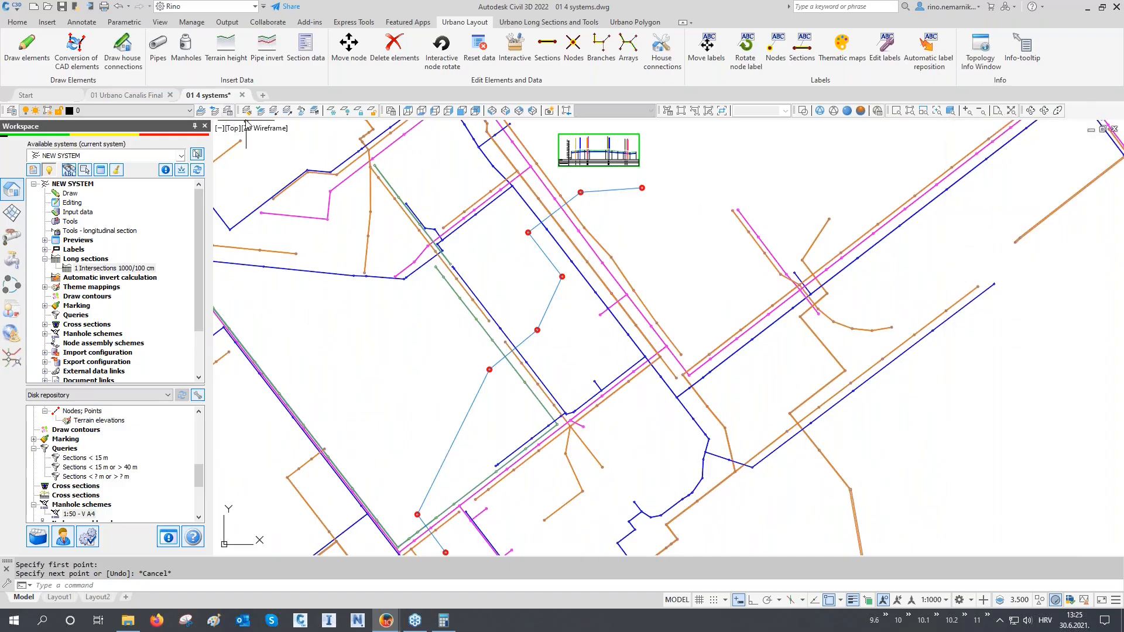
- Restore the 04 Help frames layer state
click(228, 110)
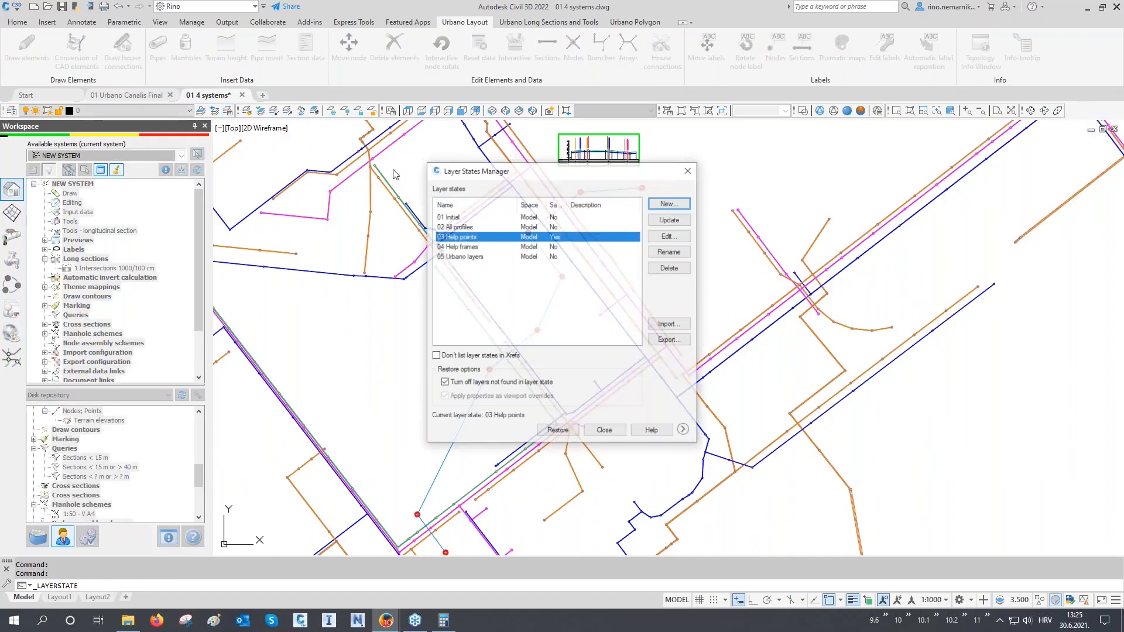
click(467, 246)
click(558, 431)
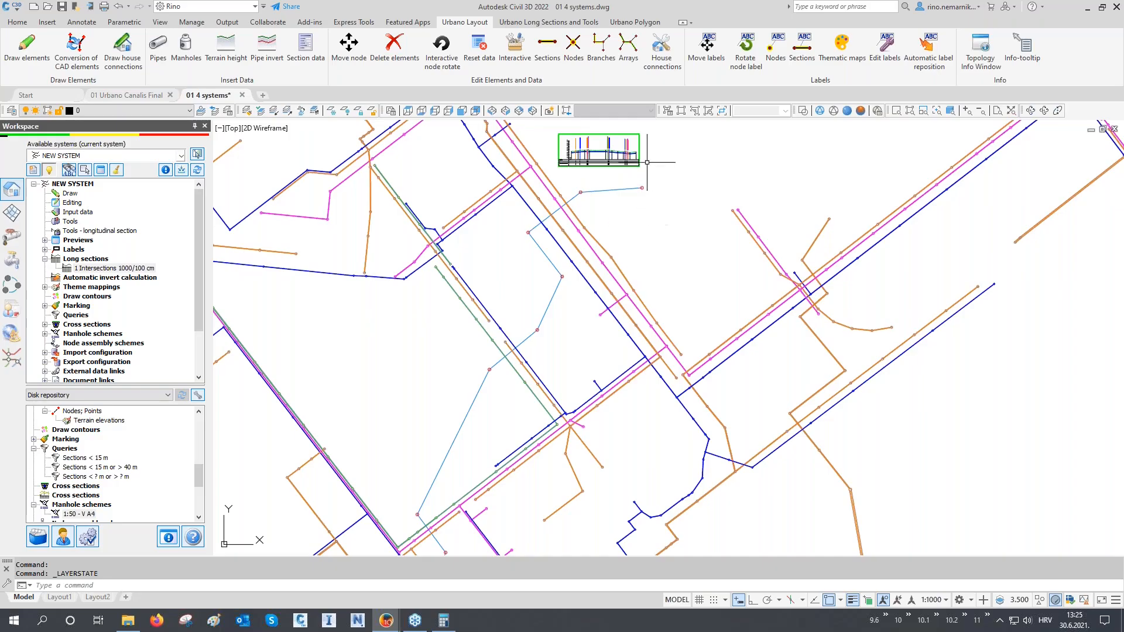
- Apply the 01 Intersection dynamics viewport layout and make the long-section view active
click(666, 113)
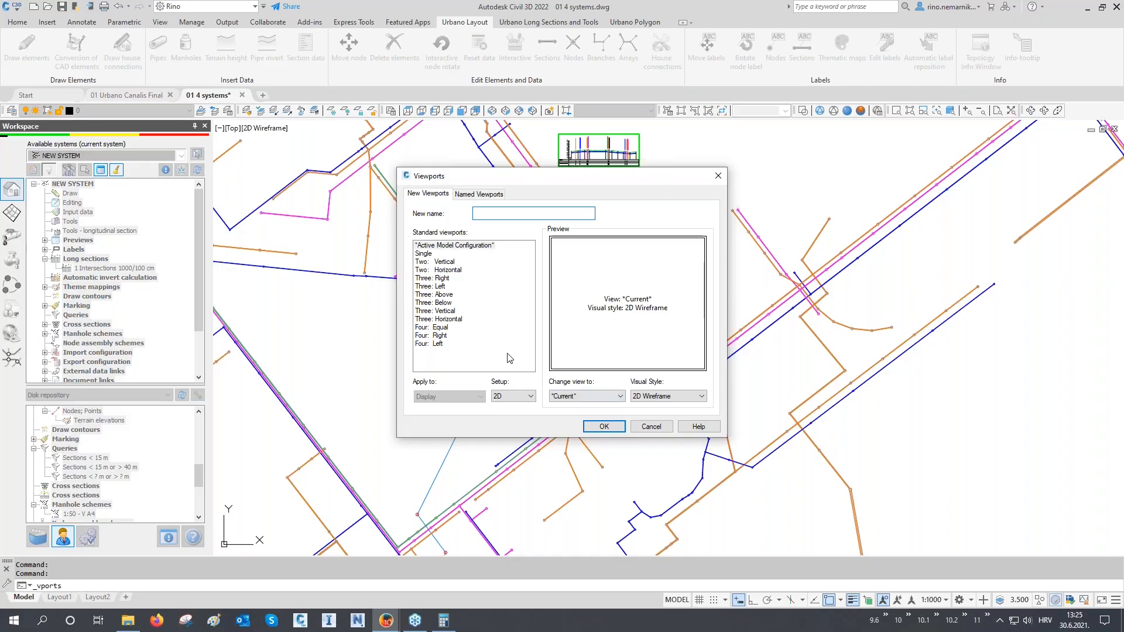
click(502, 196)
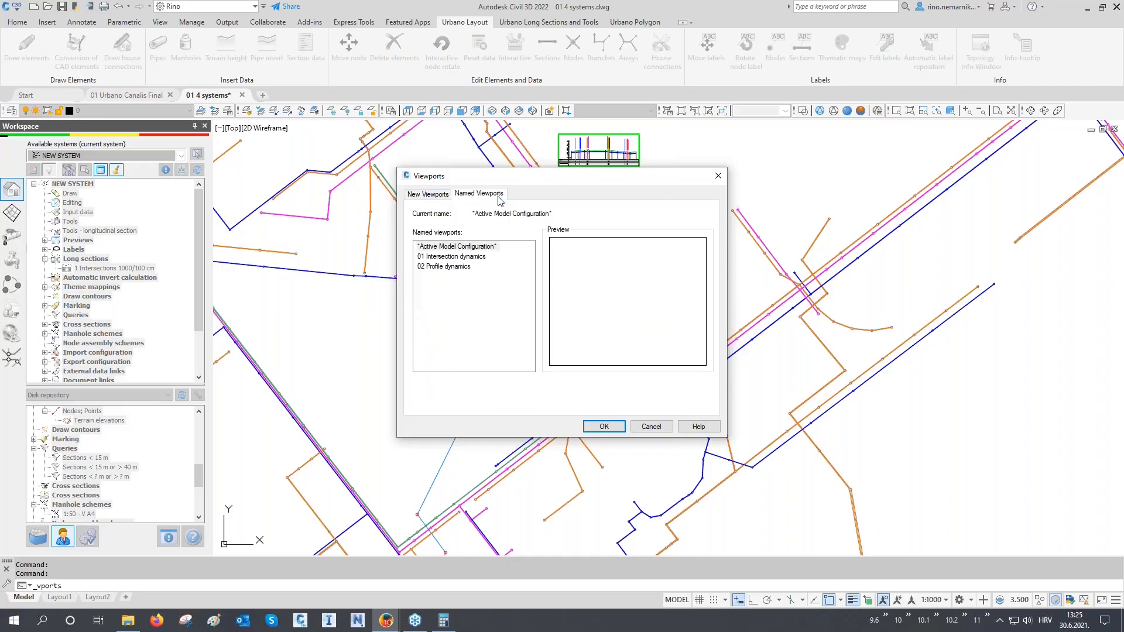
click(459, 259)
click(598, 426)
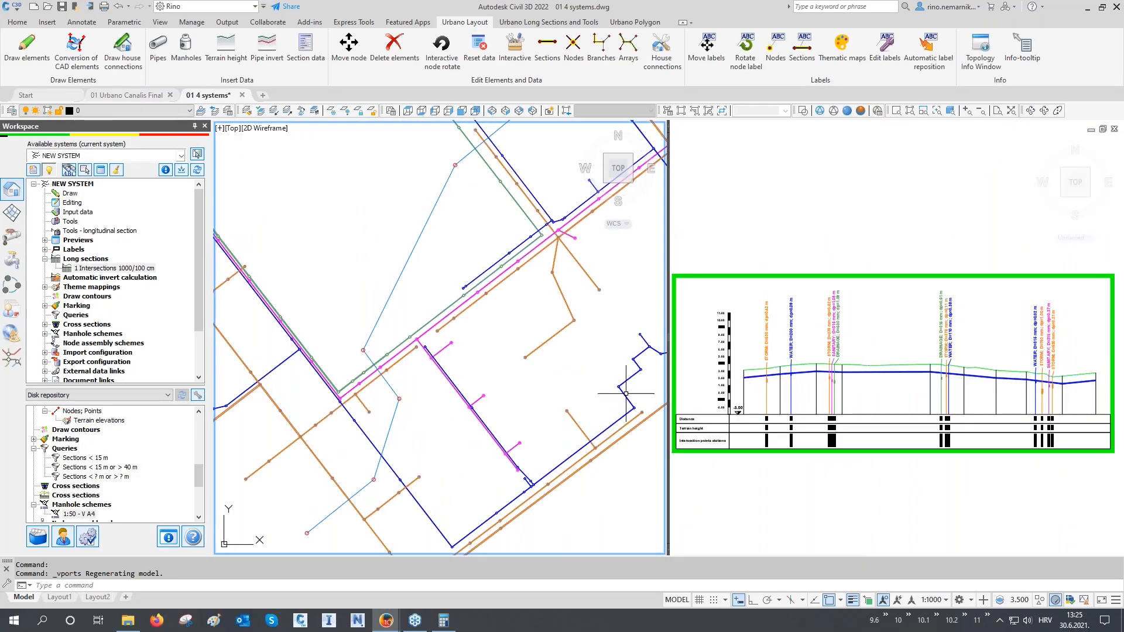
scroll(361, 369, up, 4)
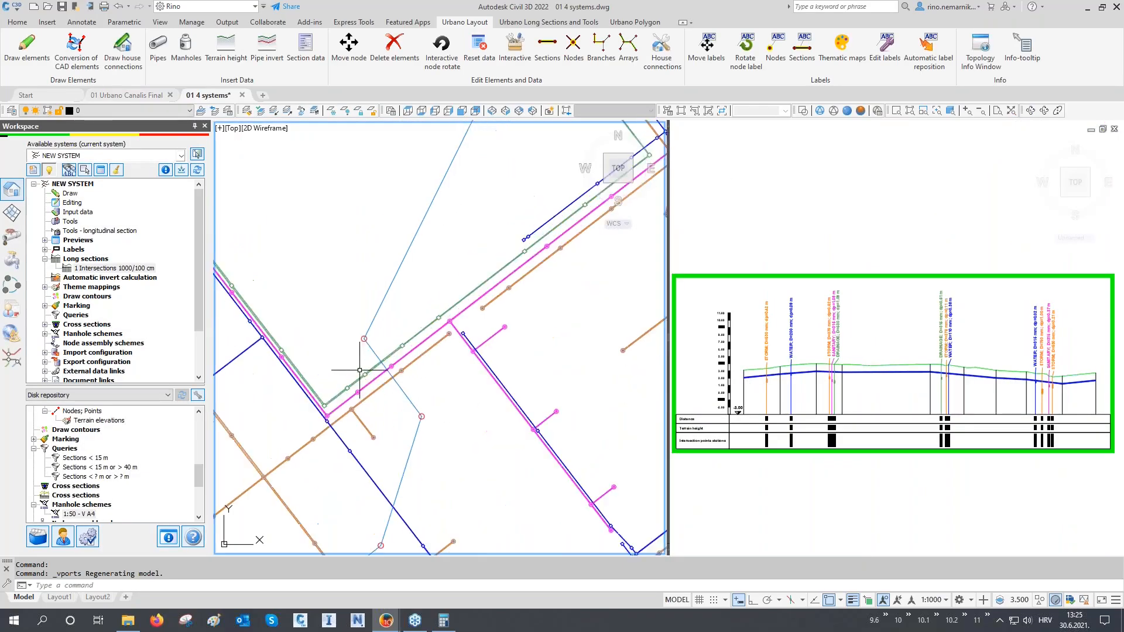
click(870, 346)
scroll(861, 350, up, 8)
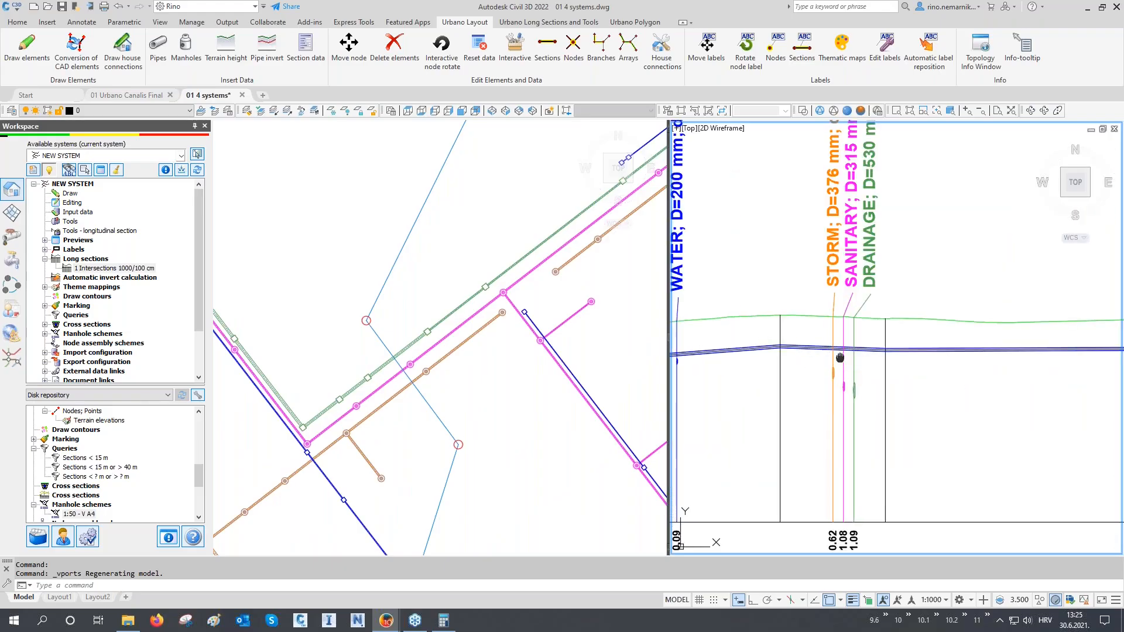
- Move a water-line node to a new spot with Osnap turned off via F3
middle_drag(839, 358, 842, 372)
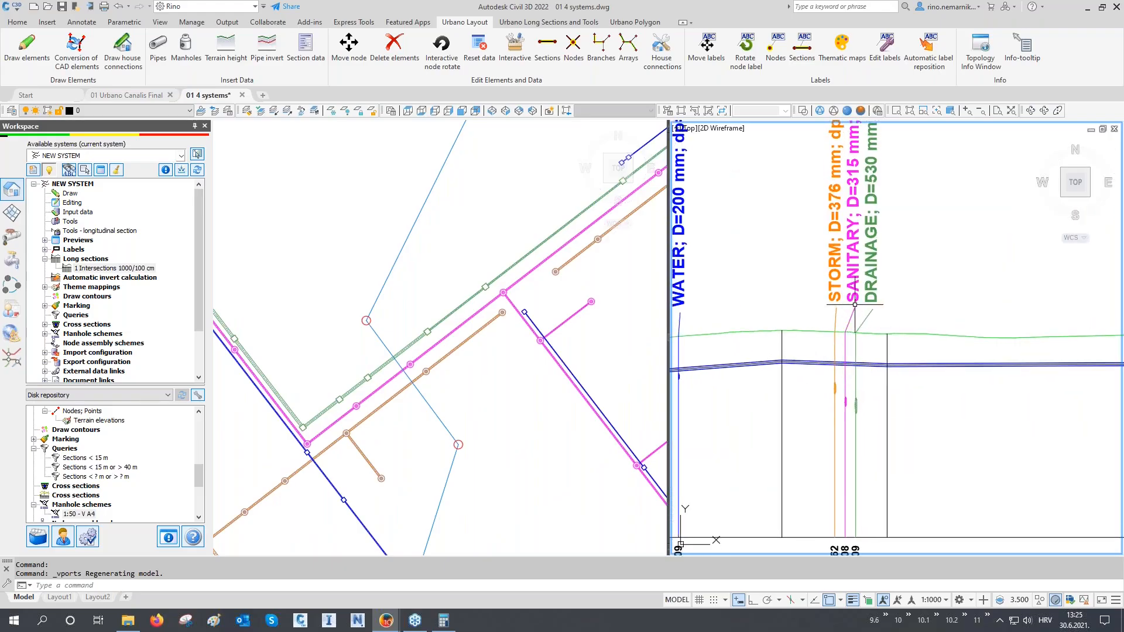
click(409, 397)
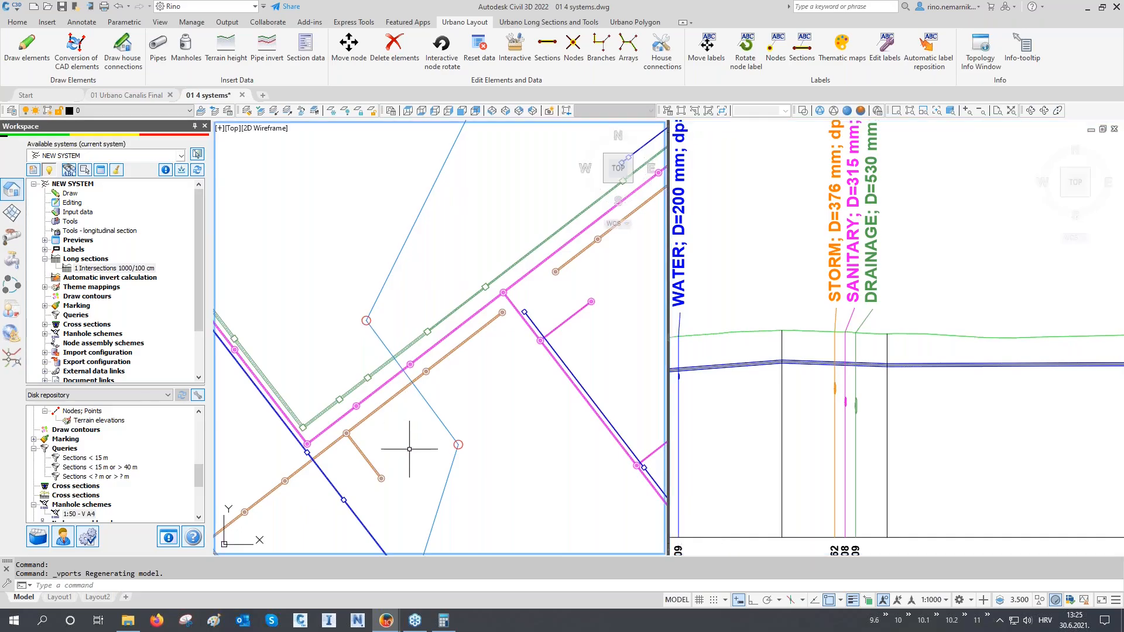
click(359, 53)
click(360, 322)
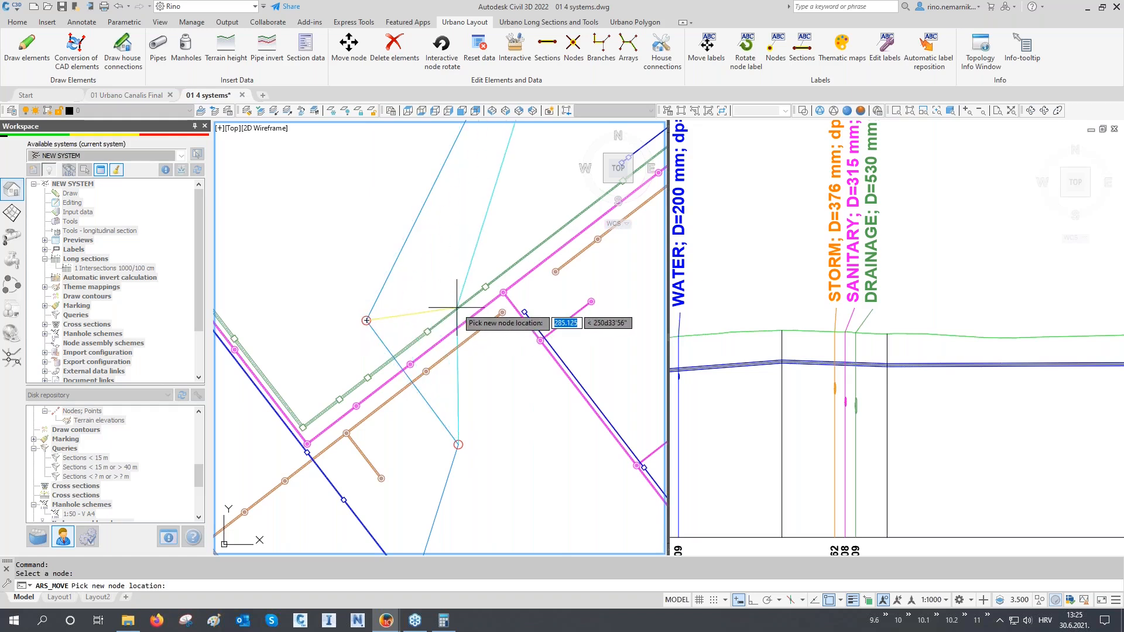
key(F3)
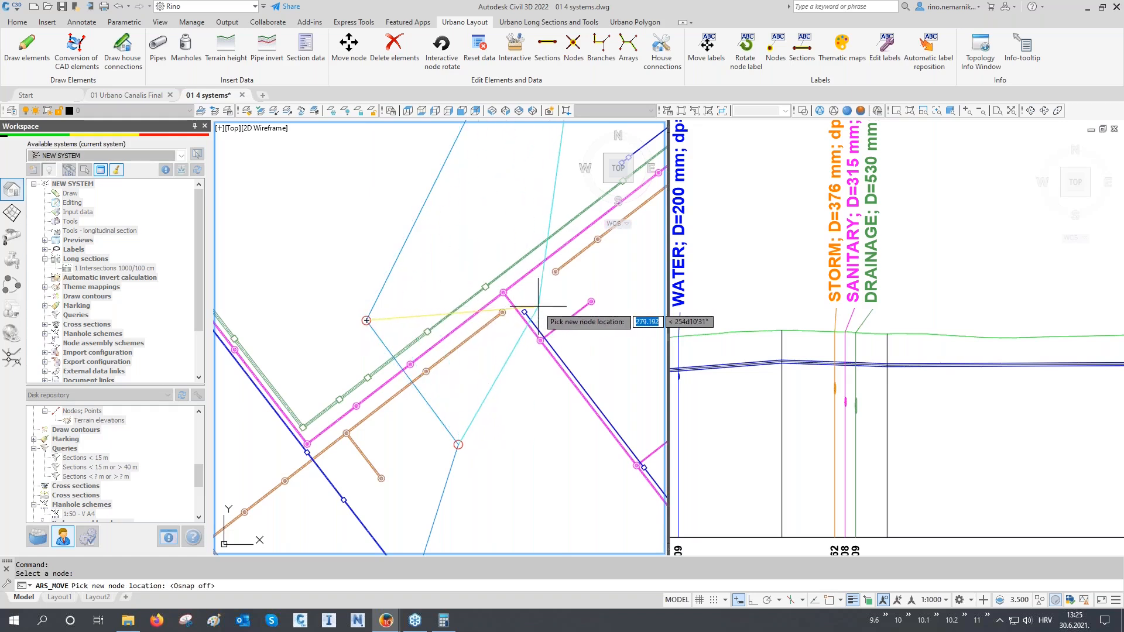
click(538, 306)
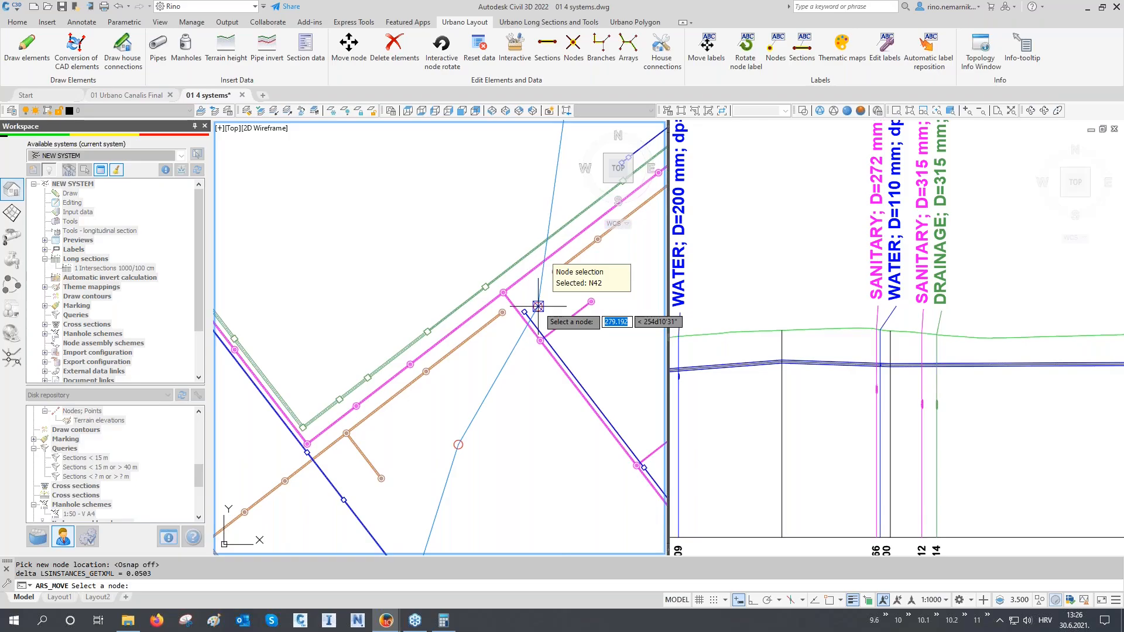
- Relocate node N42 twice more, ending further left, then finish the command
click(538, 306)
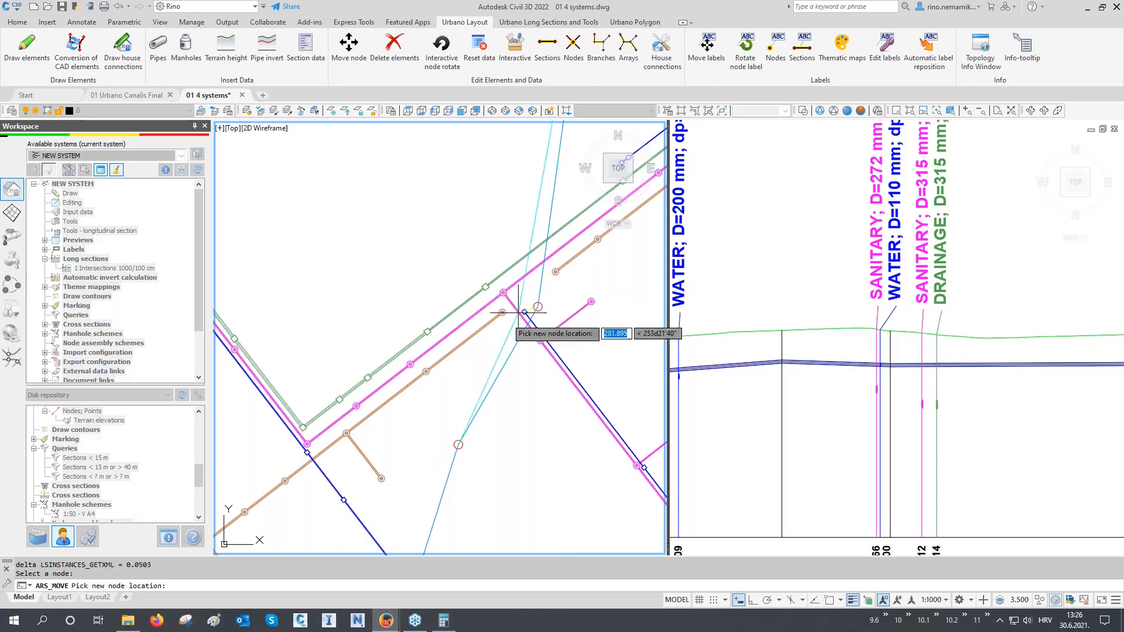
click(239, 414)
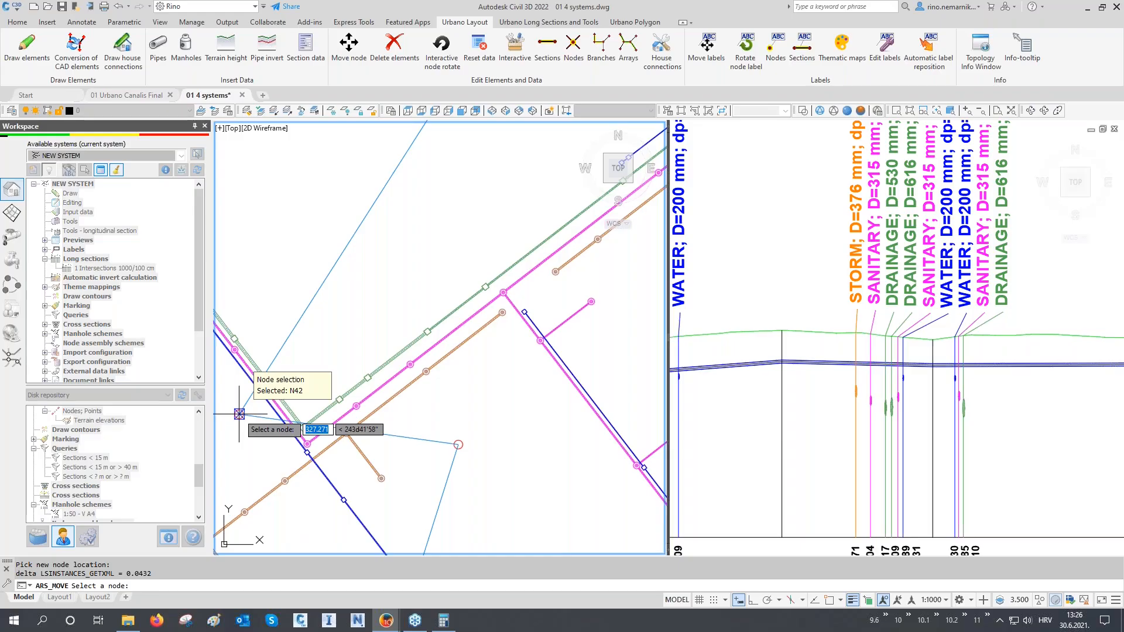
click(239, 414)
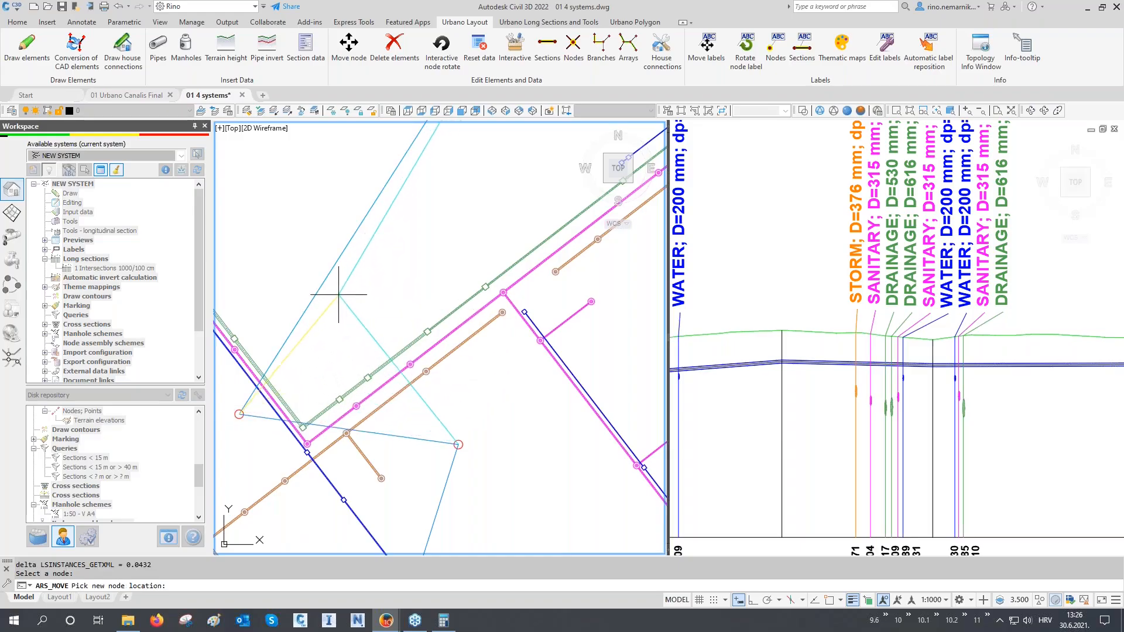
click(339, 294)
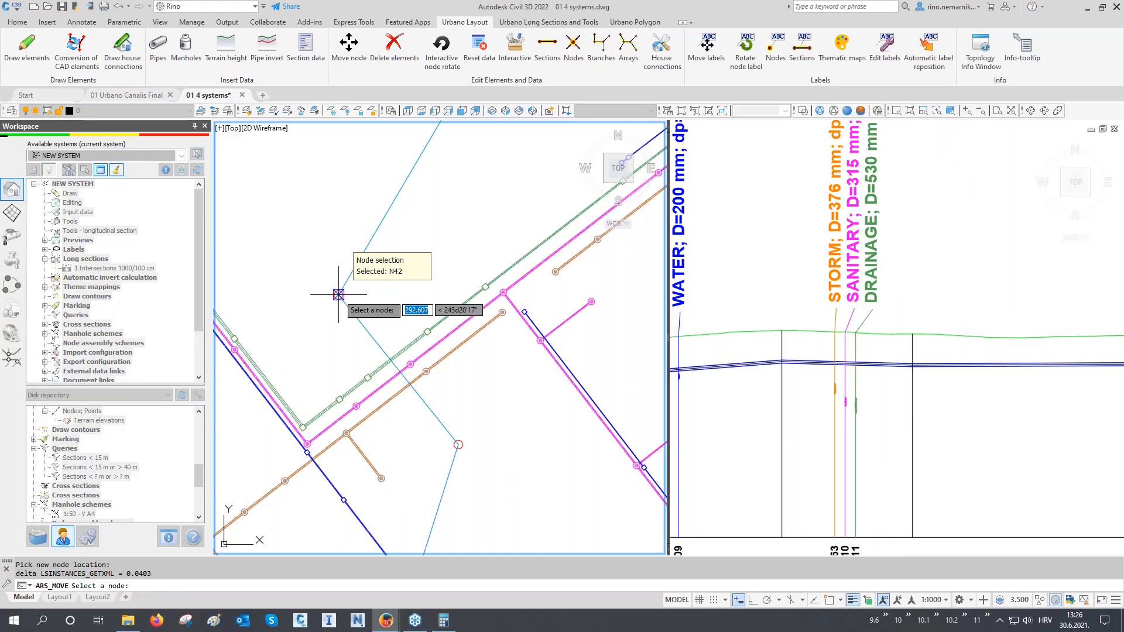
right_click(339, 295)
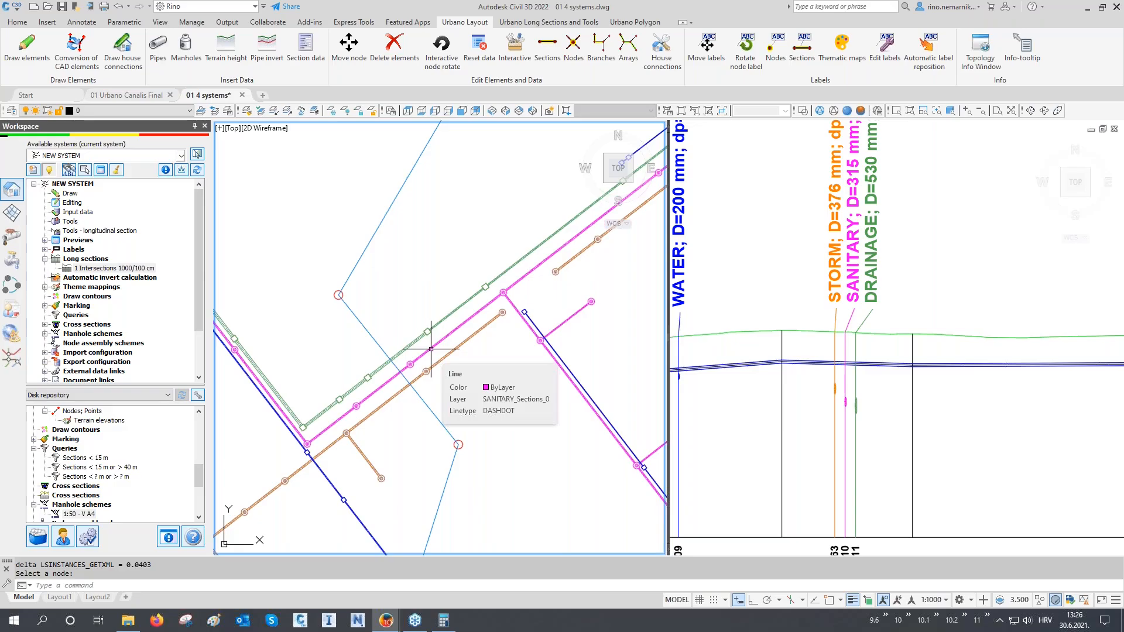
- Apply the 02 Profile dynamics viewport layout and make the left plan viewport active
click(668, 110)
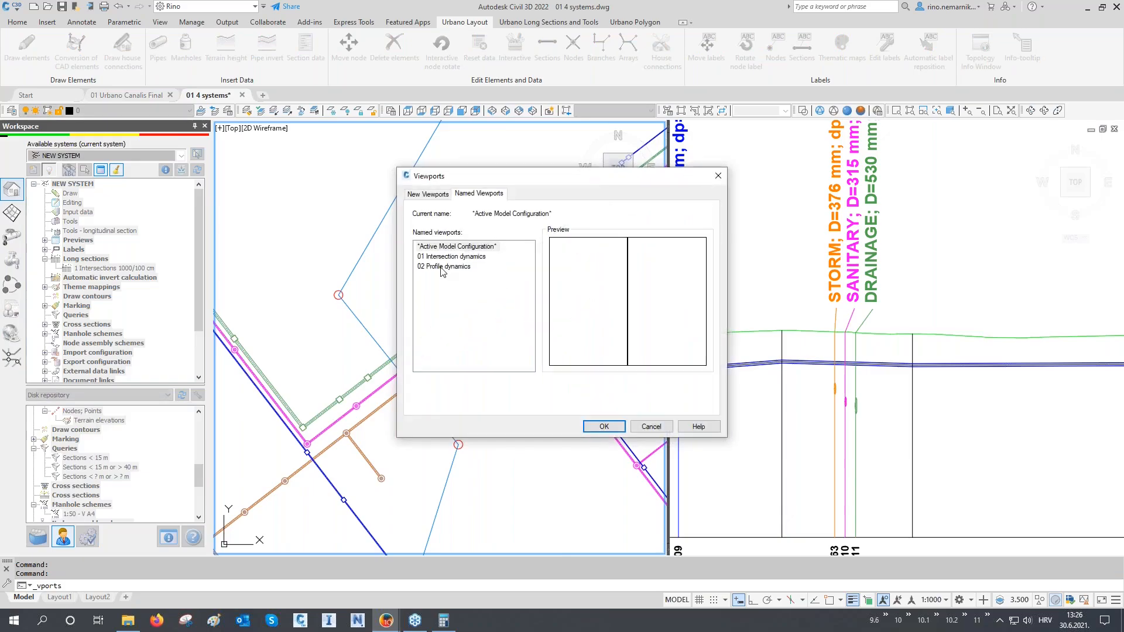
click(443, 267)
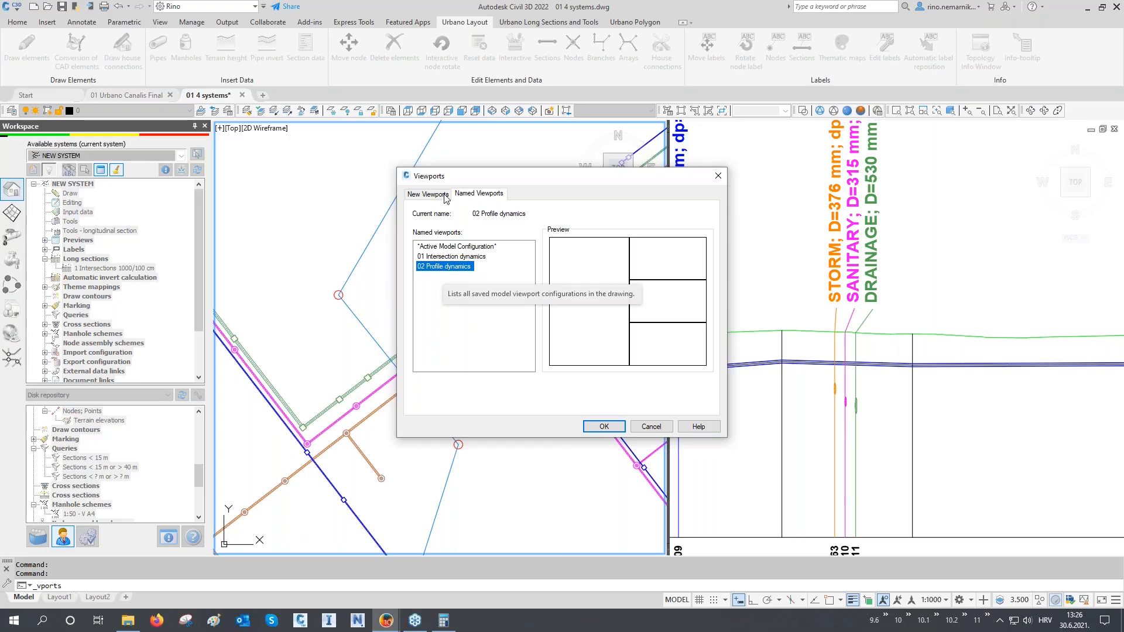
click(613, 427)
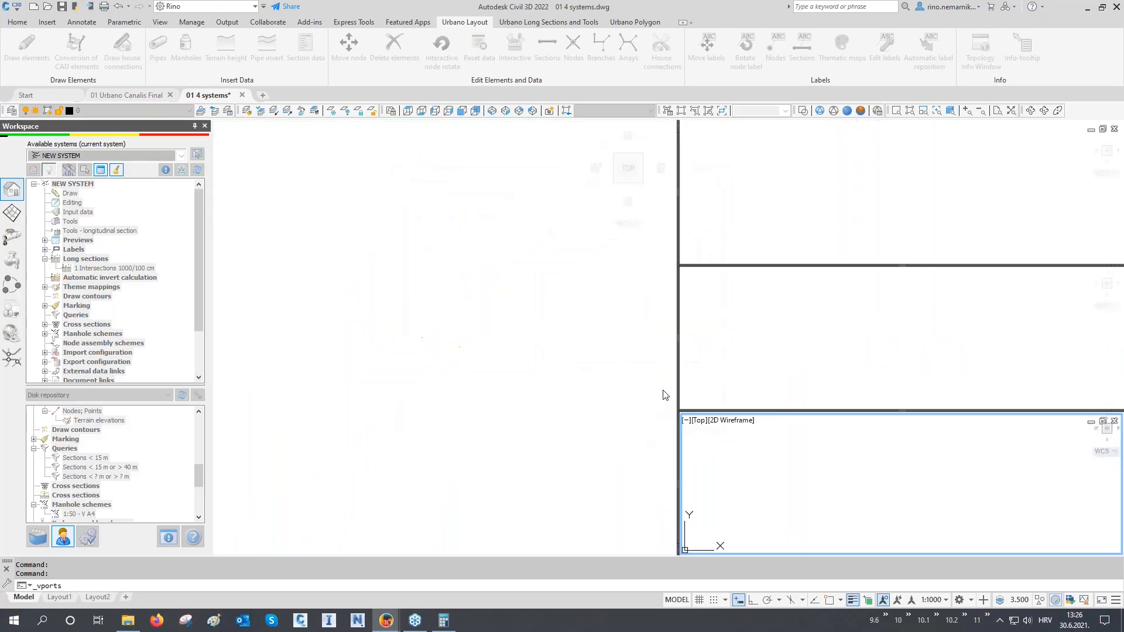
click(560, 392)
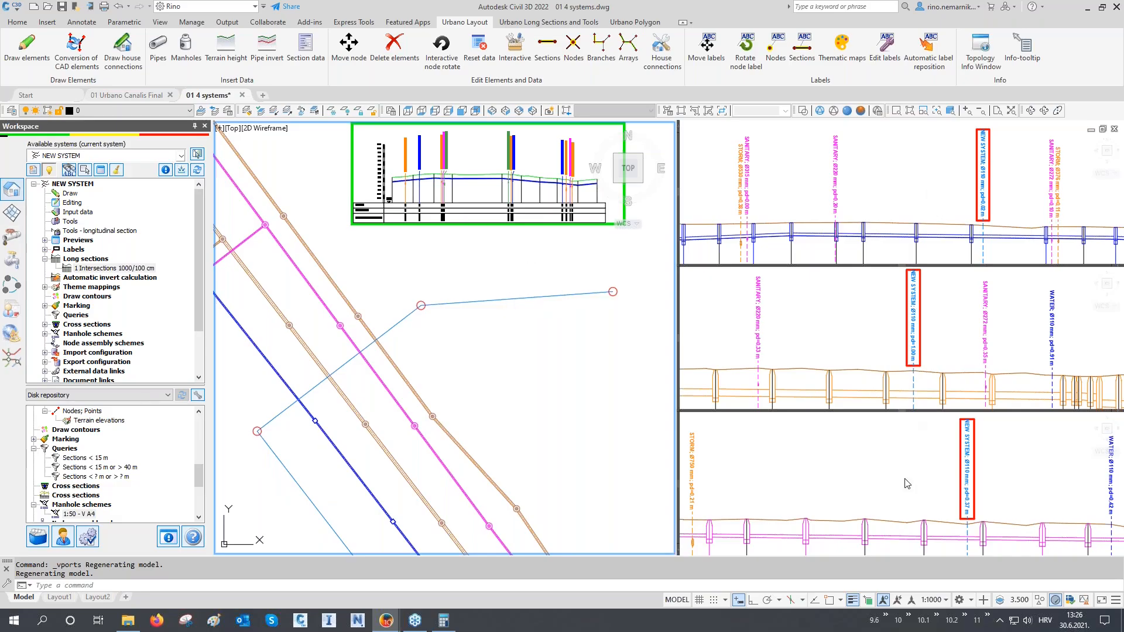
- Relocate water-line nodes N47 and N48, then return to a single plan viewport
click(349, 46)
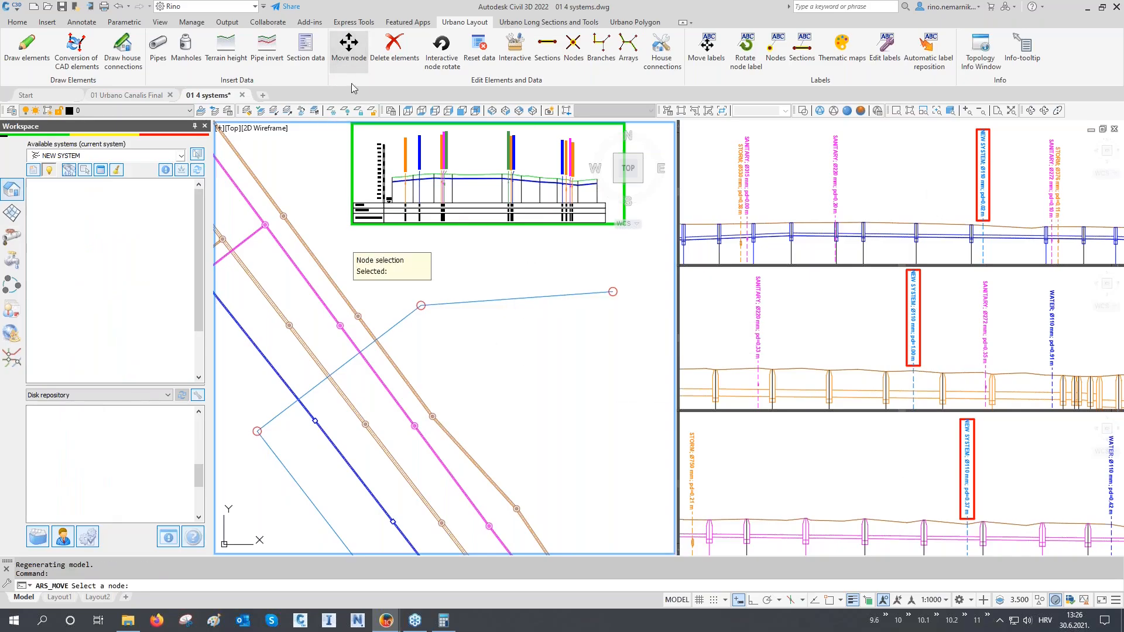
click(421, 305)
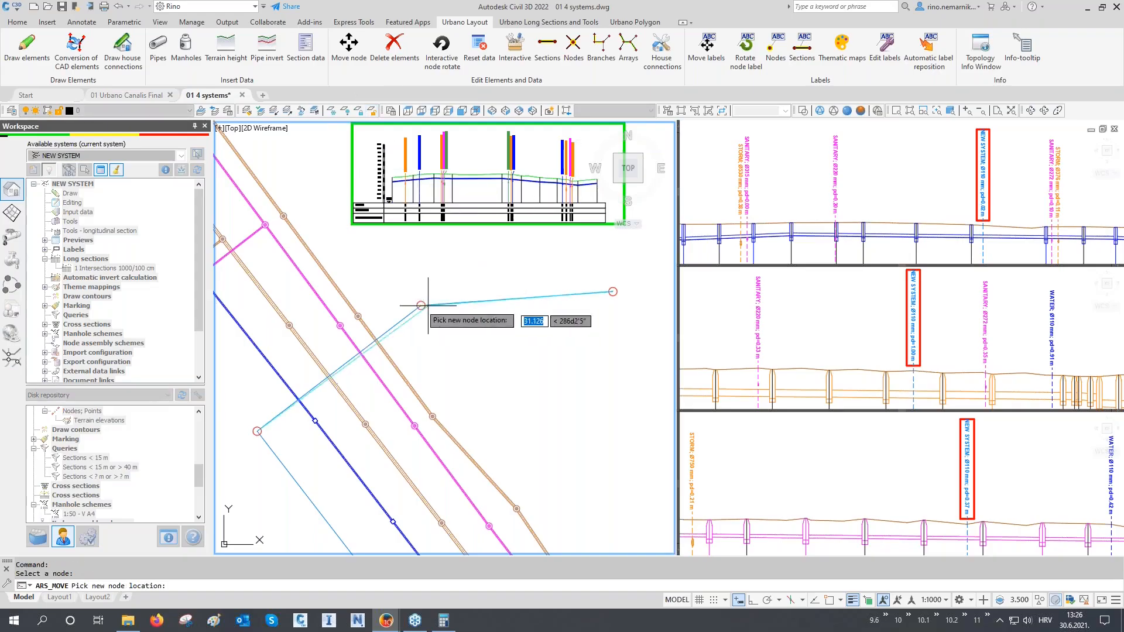
click(240, 311)
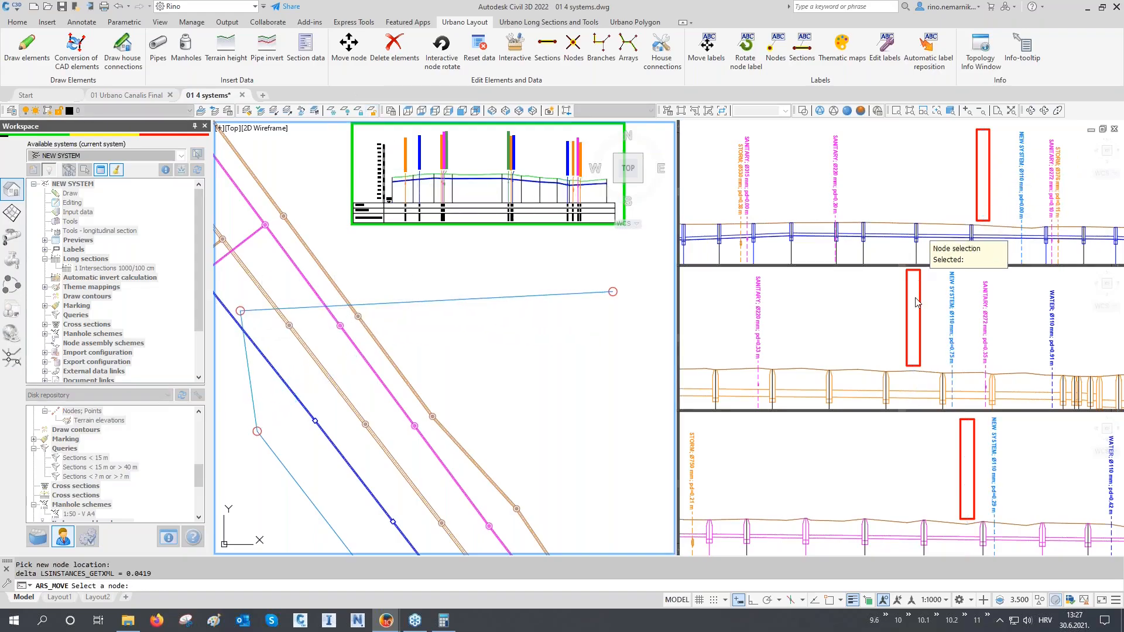
click(612, 291)
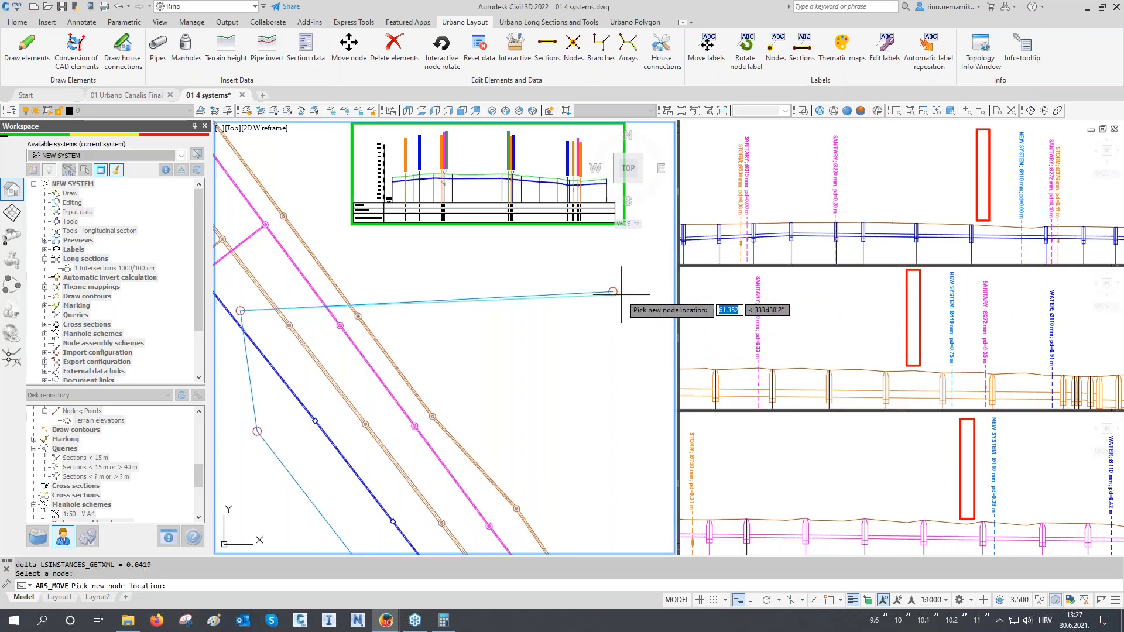
click(311, 393)
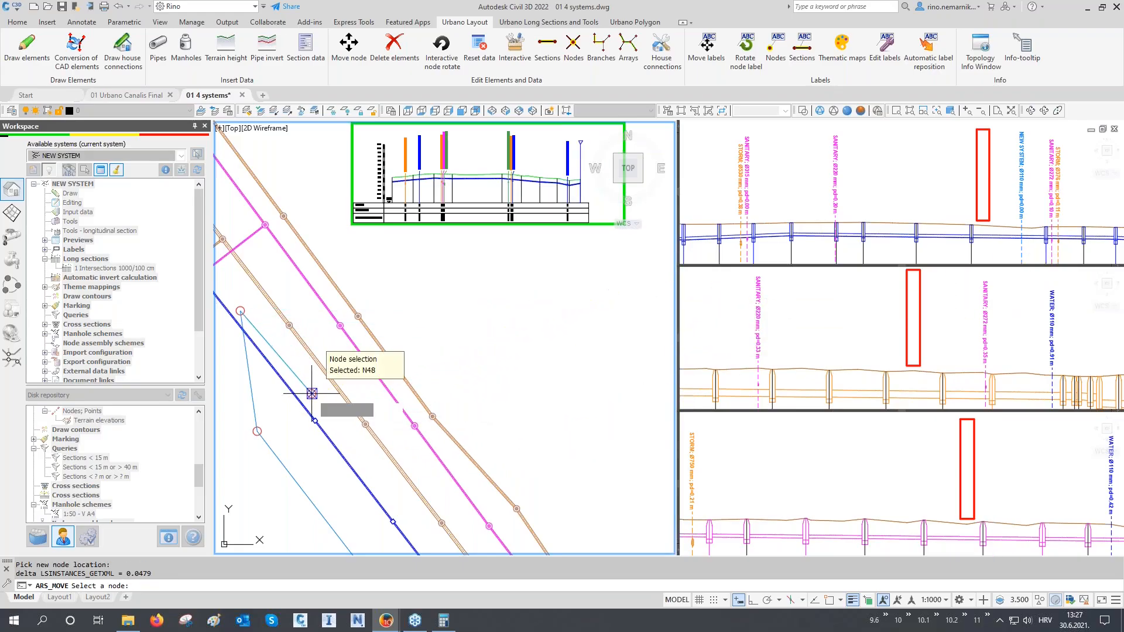
click(312, 393)
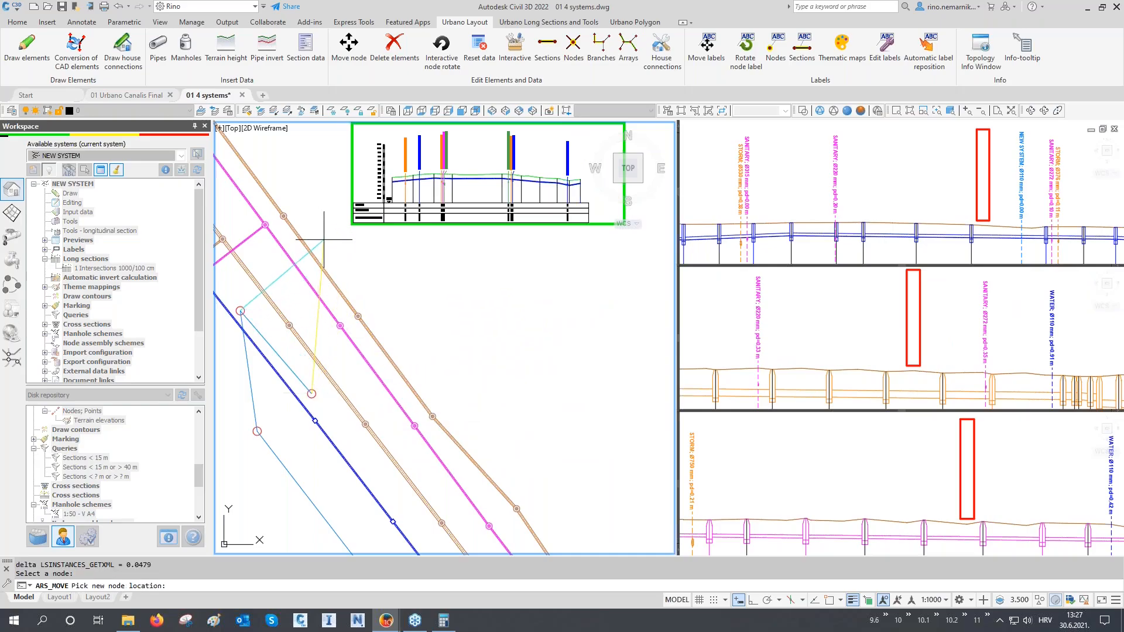
key(Return)
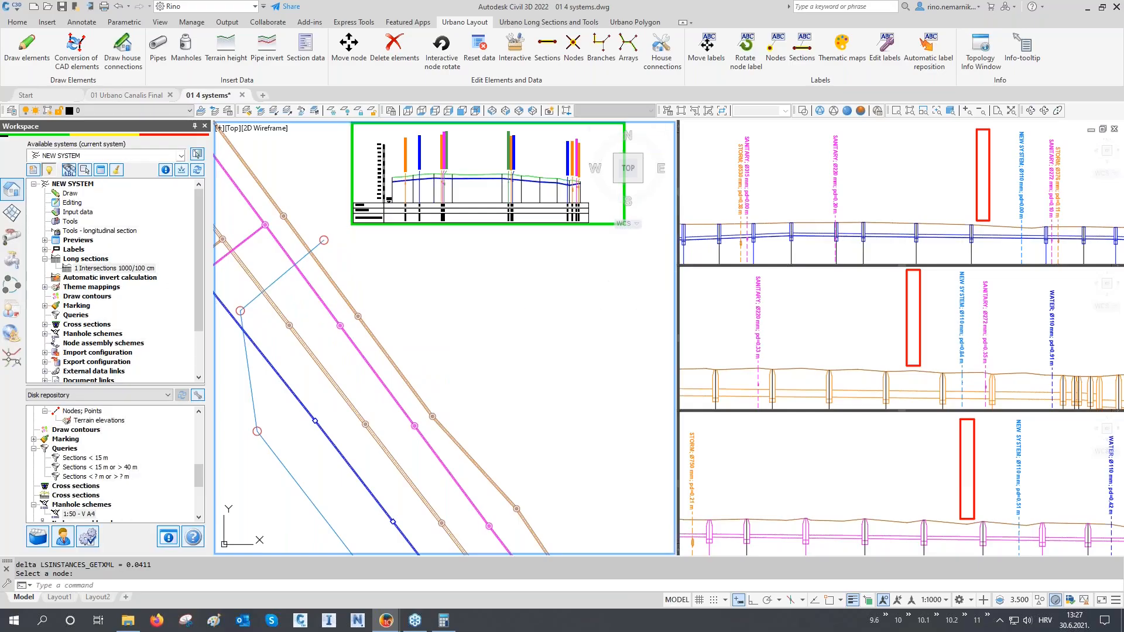
click(682, 111)
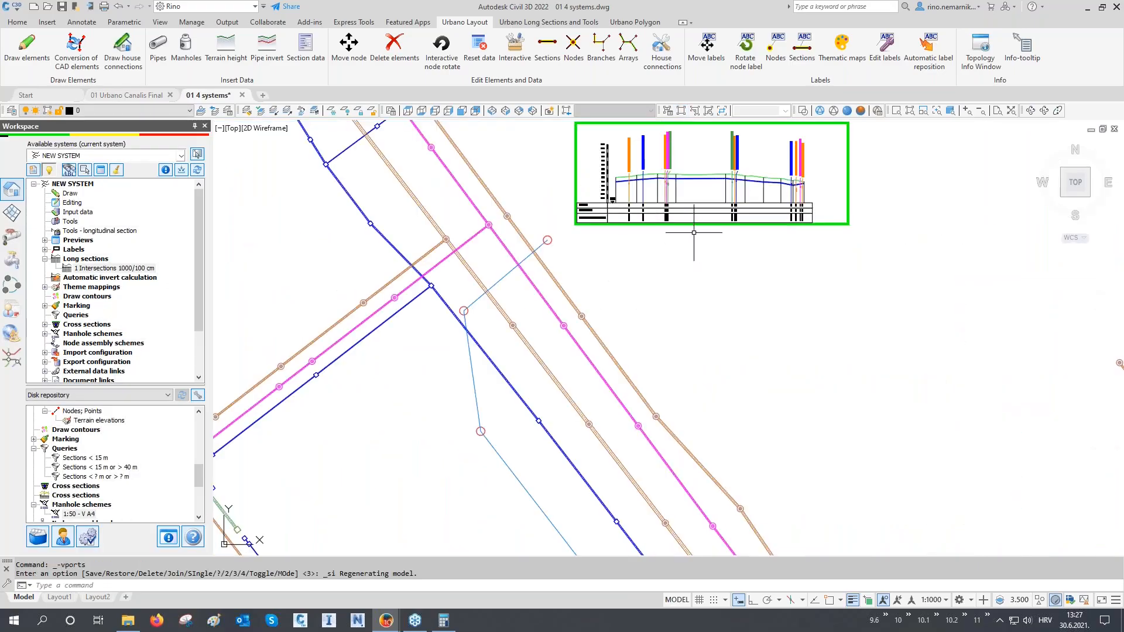
- Restore the 05 Urbano layers state
click(228, 113)
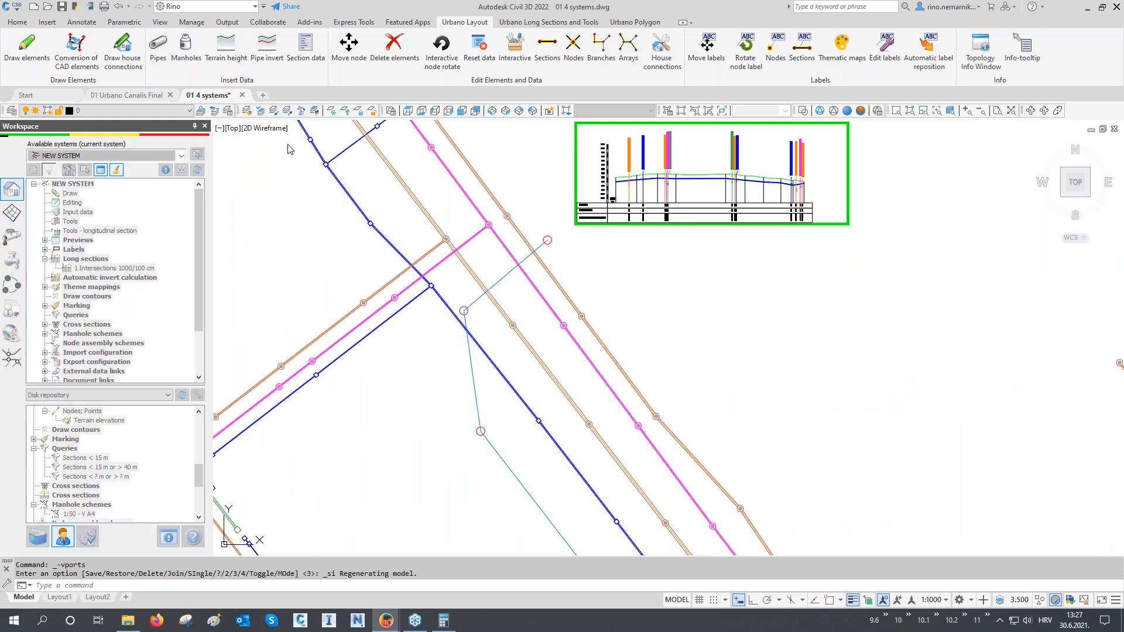
click(465, 258)
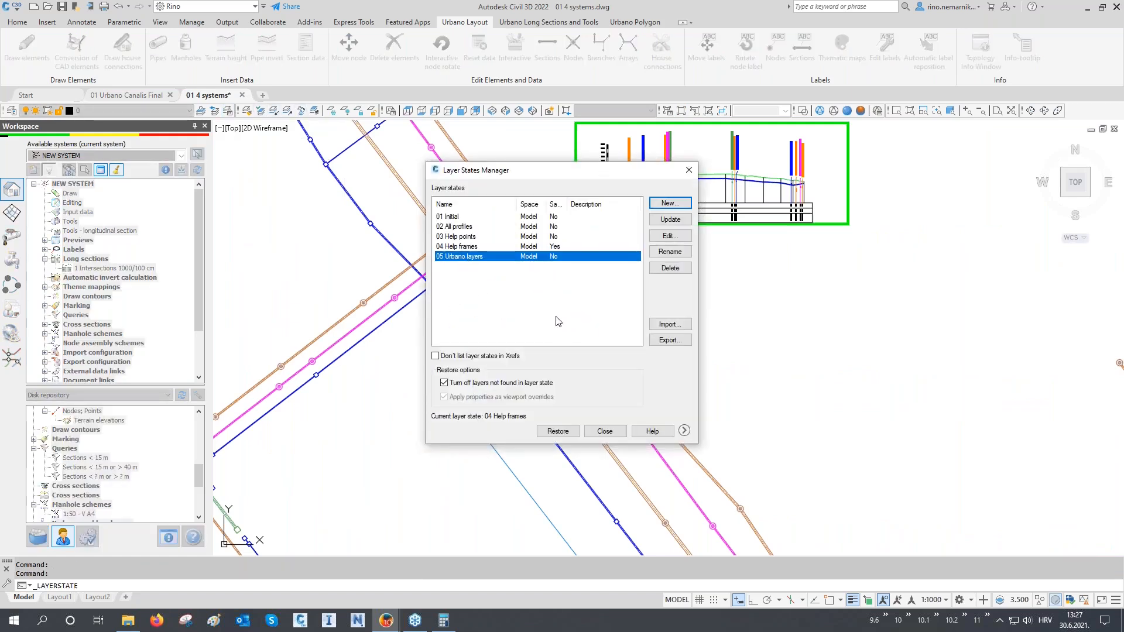
click(559, 430)
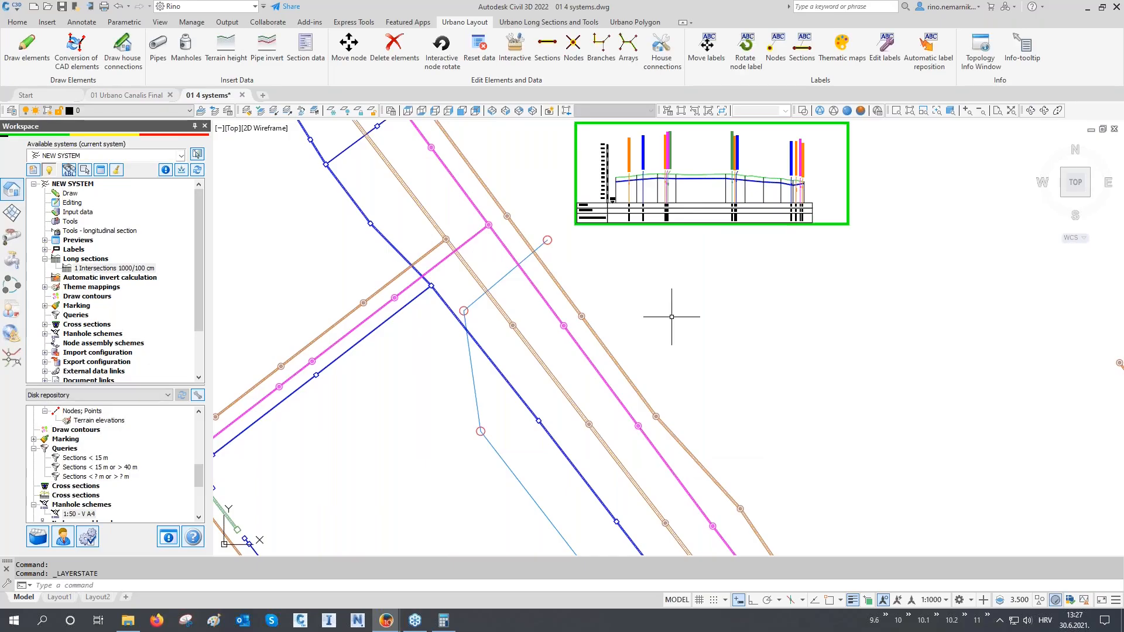
- Zoom out to the legend and manhole schemes and open the Intersection preview
scroll(667, 341, down, 6)
scroll(664, 338, down, 2)
middle_drag(660, 359, 385, 406)
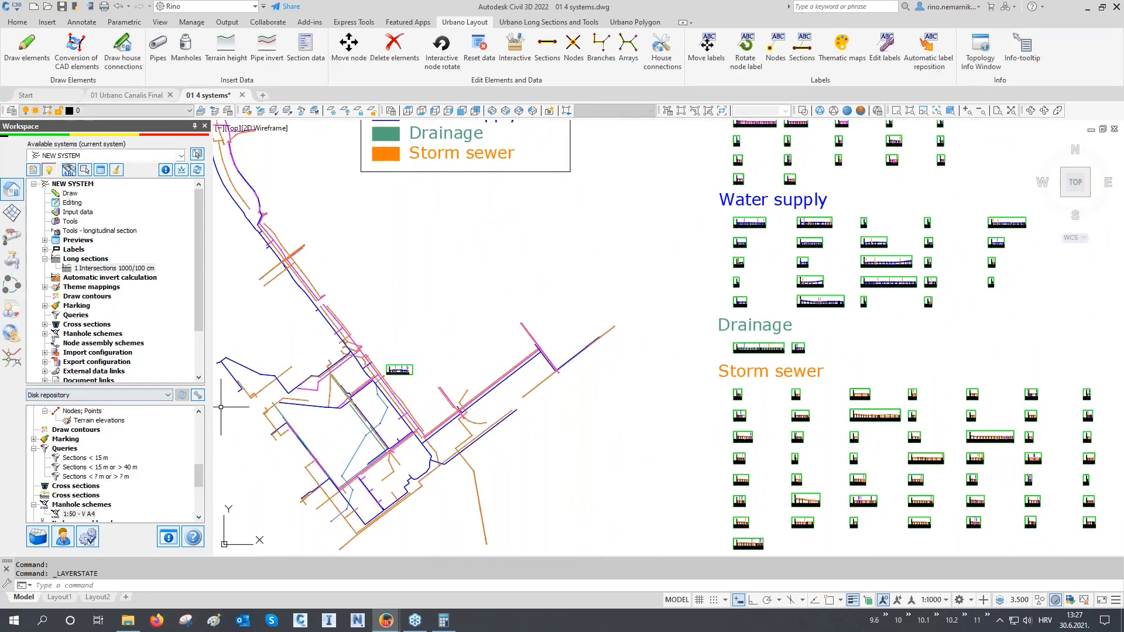
click(12, 358)
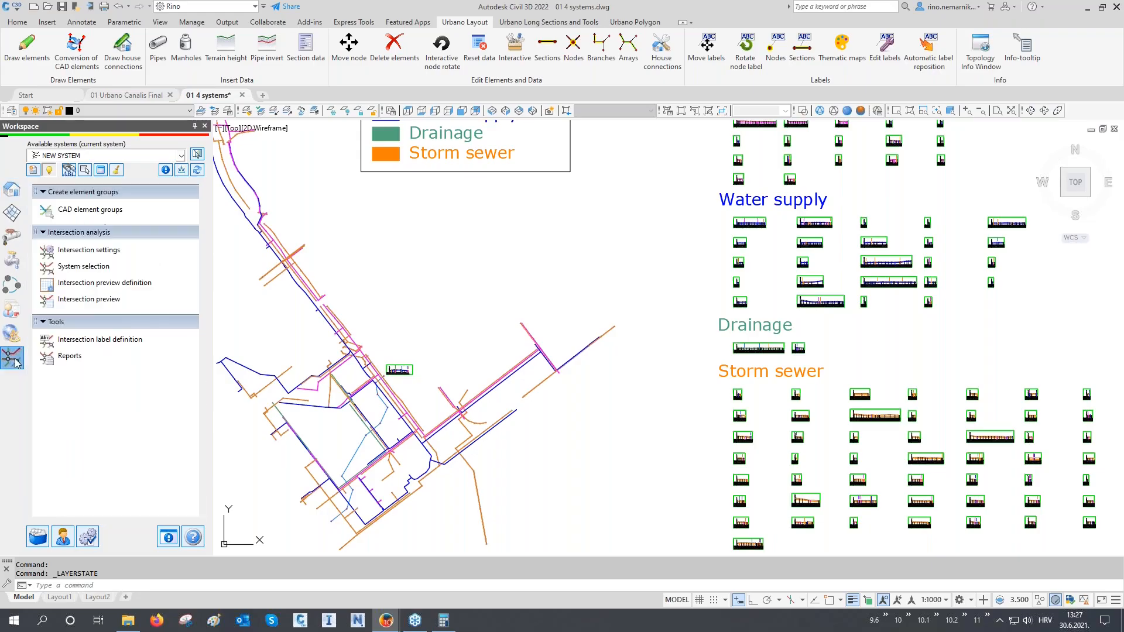
click(88, 300)
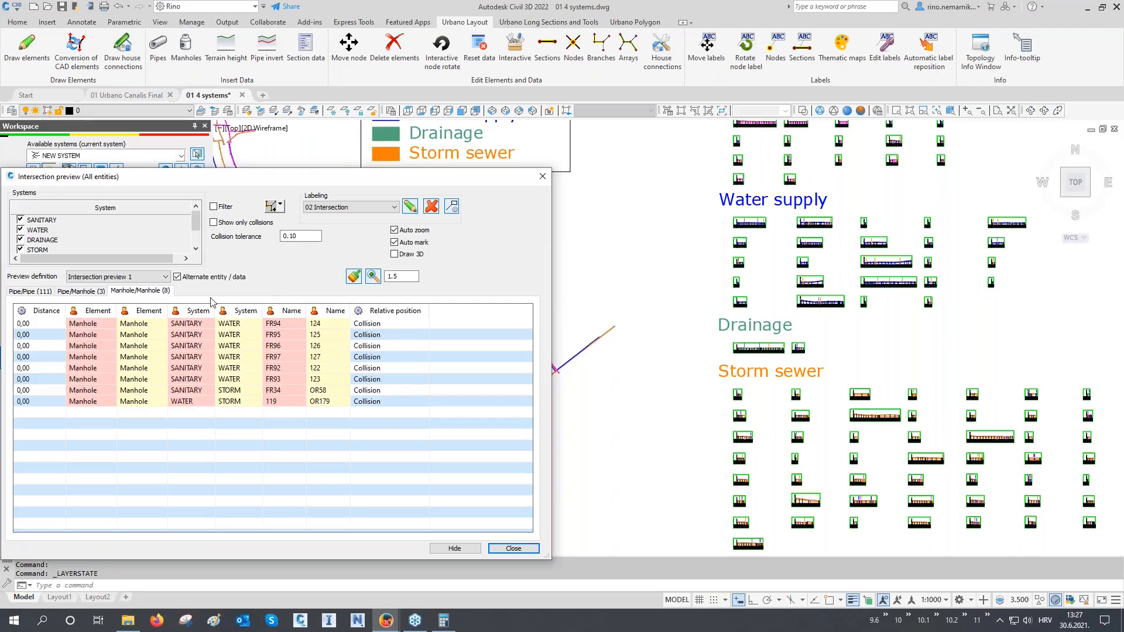
- List pipe-to-pipe collisions with SANITARY, WATER and DRAINAGE excluded from the check
click(45, 292)
scroll(64, 233, down, 1)
scroll(64, 239, up, 1)
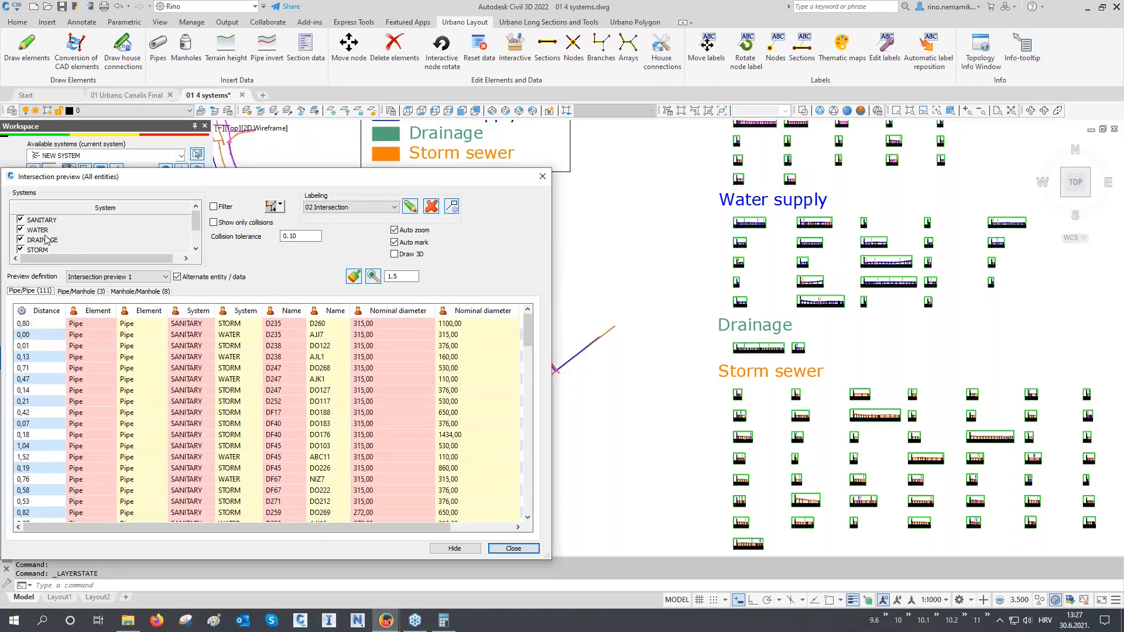
click(21, 221)
click(21, 231)
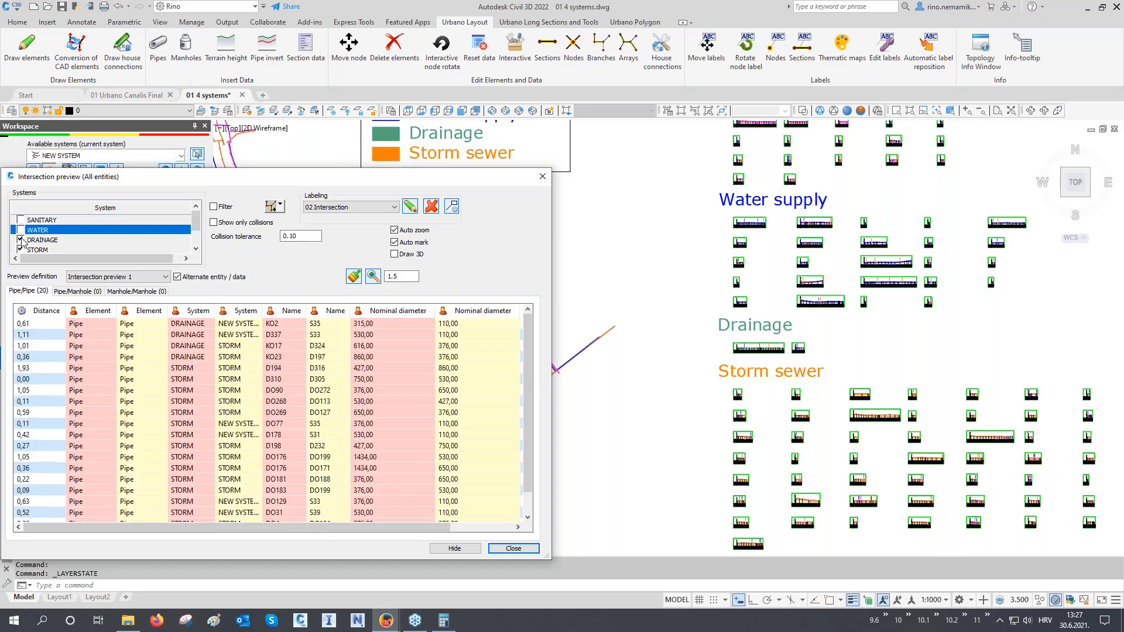
click(21, 241)
scroll(63, 242, down, 1)
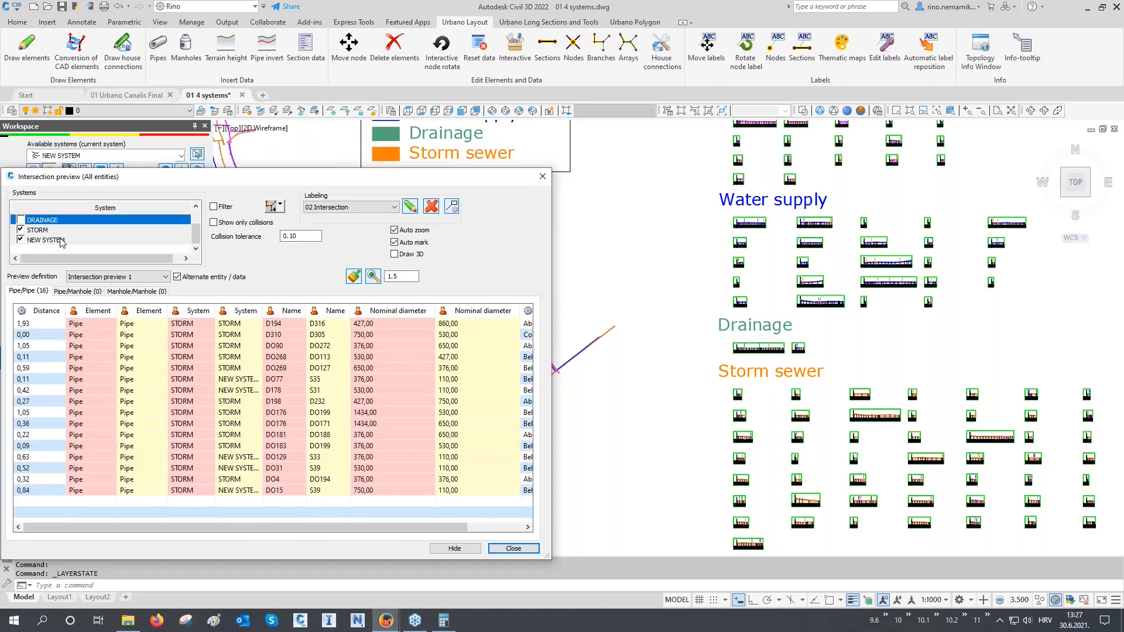
- Re-include all five systems for 111 intersections and close the Intersection preview
click(21, 220)
click(22, 230)
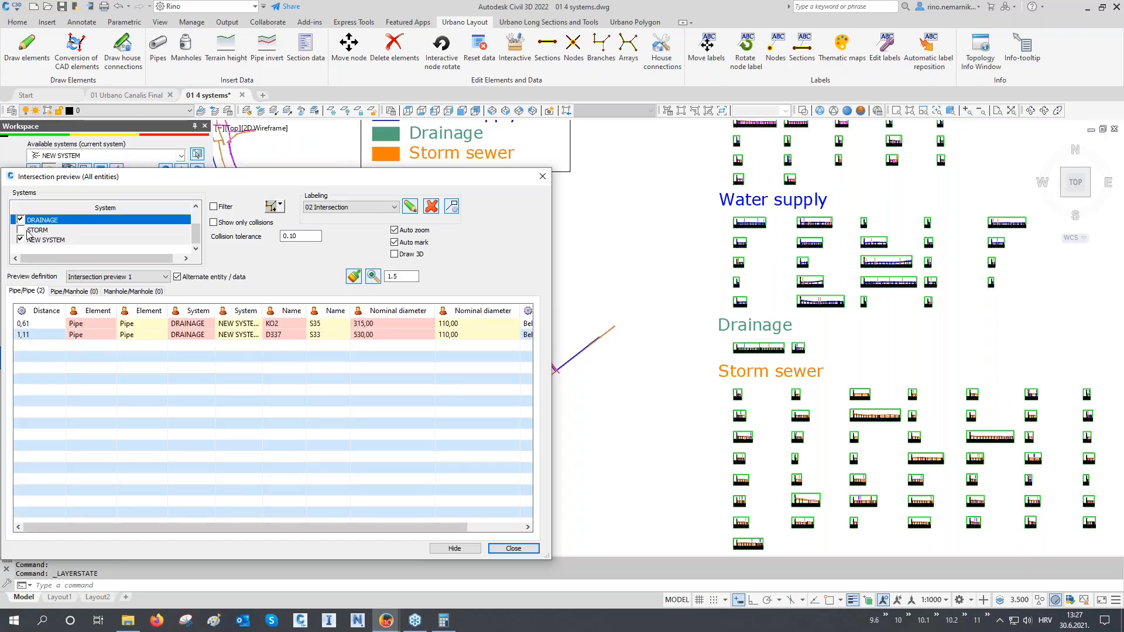
click(21, 231)
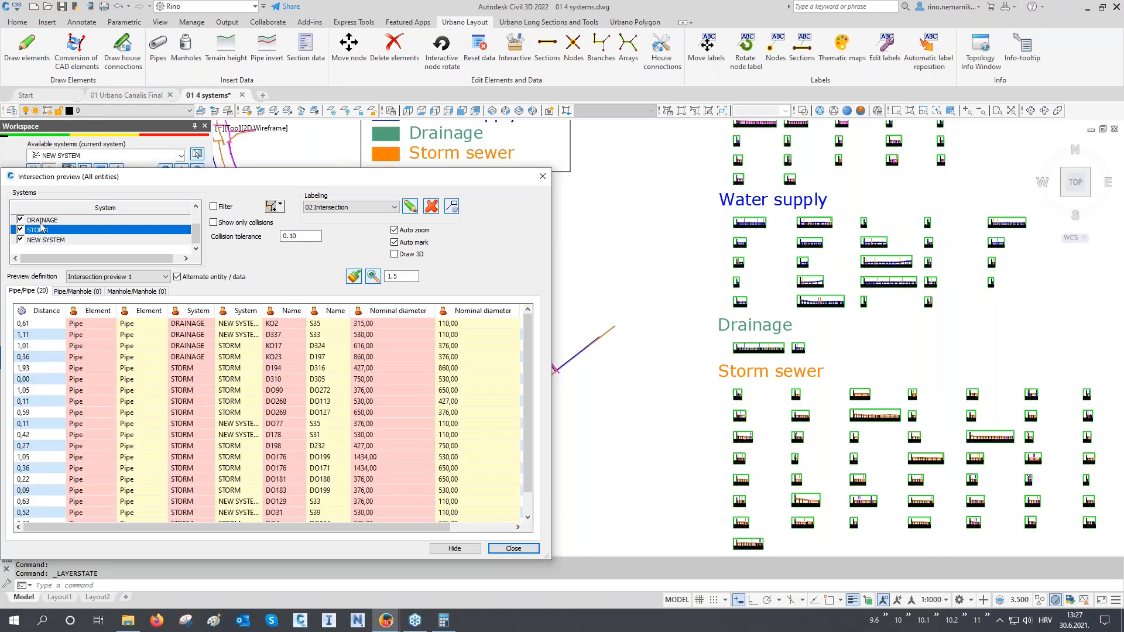
scroll(40, 231, up, 1)
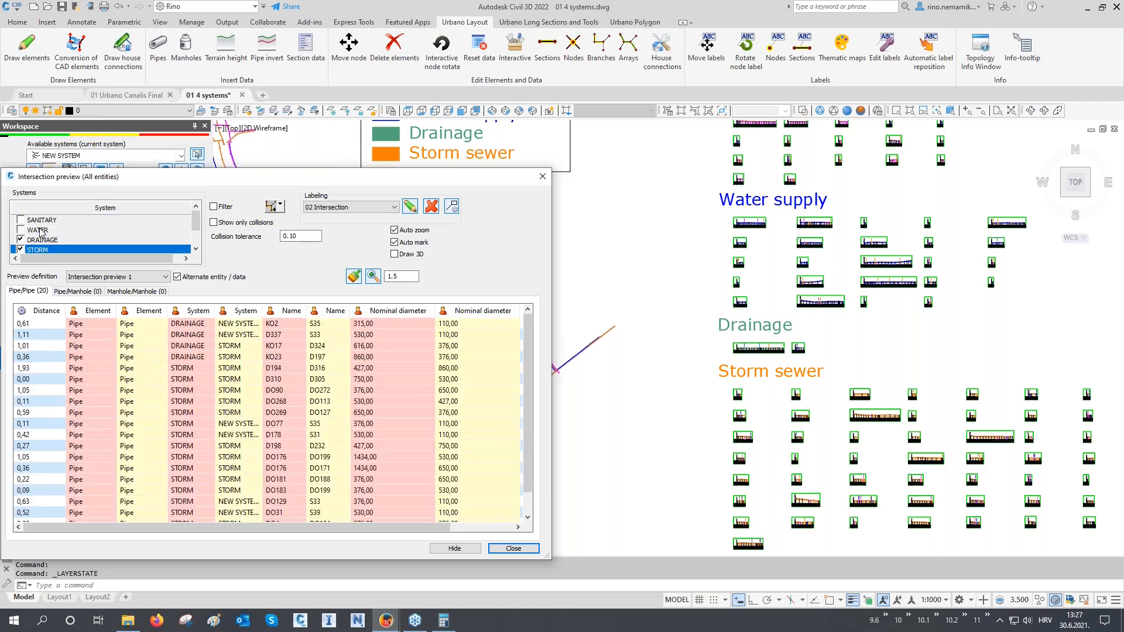
click(21, 230)
click(21, 220)
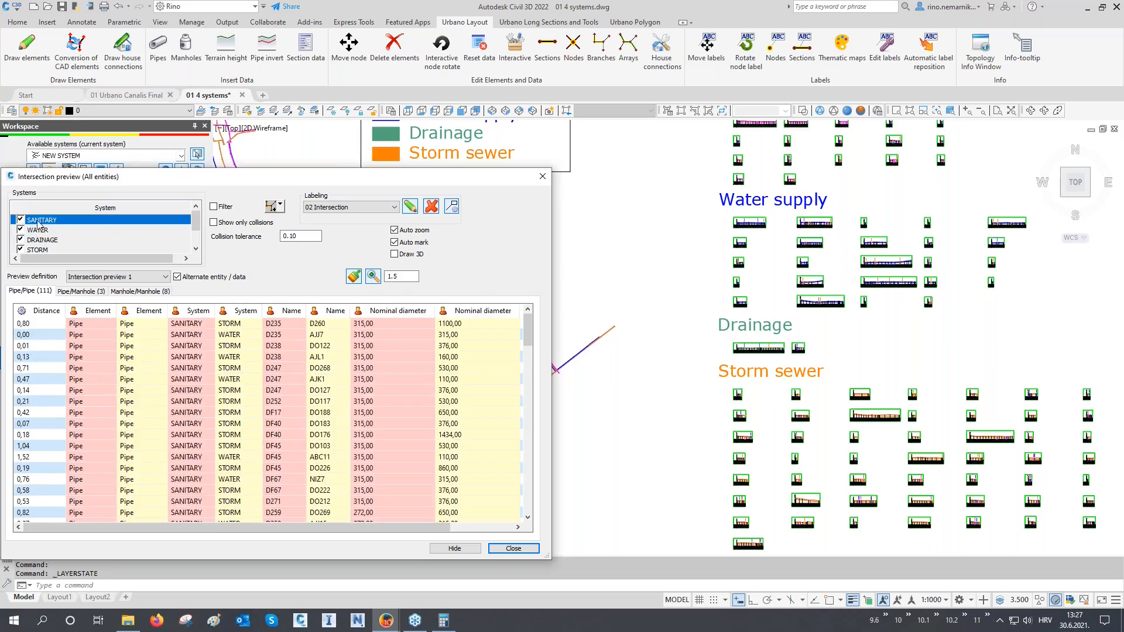
click(543, 177)
middle_drag(498, 252, 572, 258)
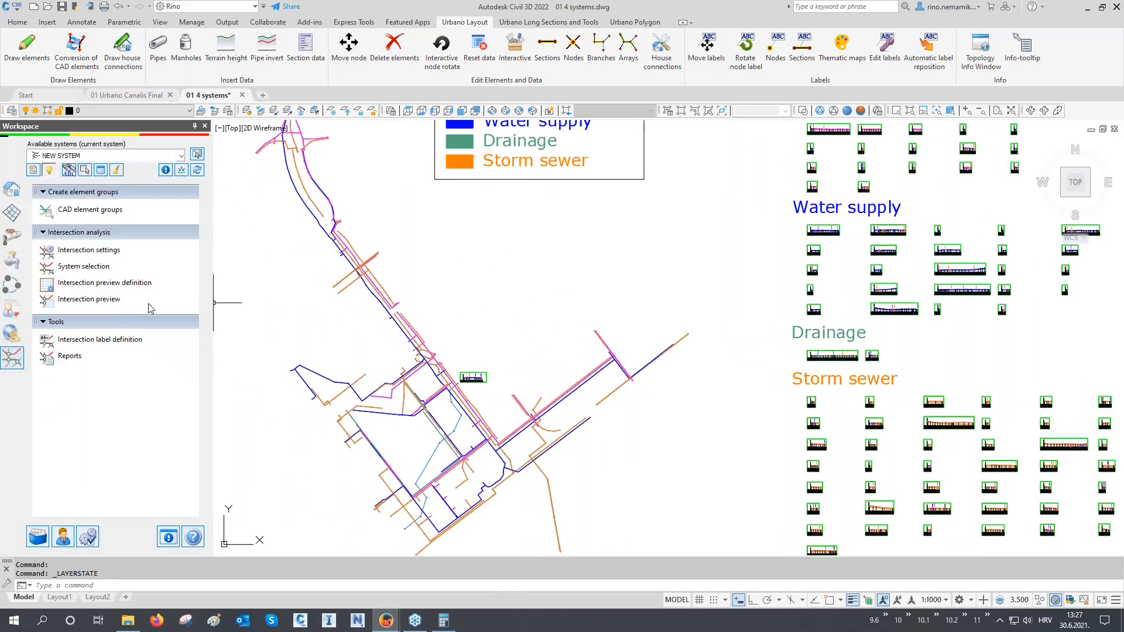
- Add the 'New vs ALL' intersection definition, NEW SYSTEM as Entities A and all Systems as Entities B, set current
click(86, 271)
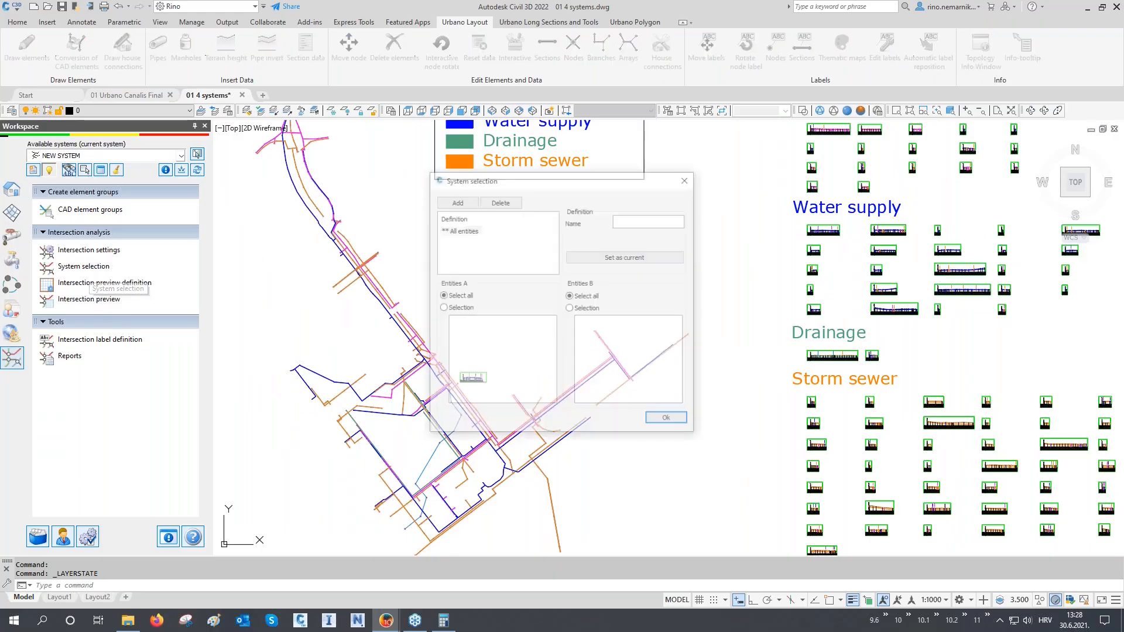
click(461, 234)
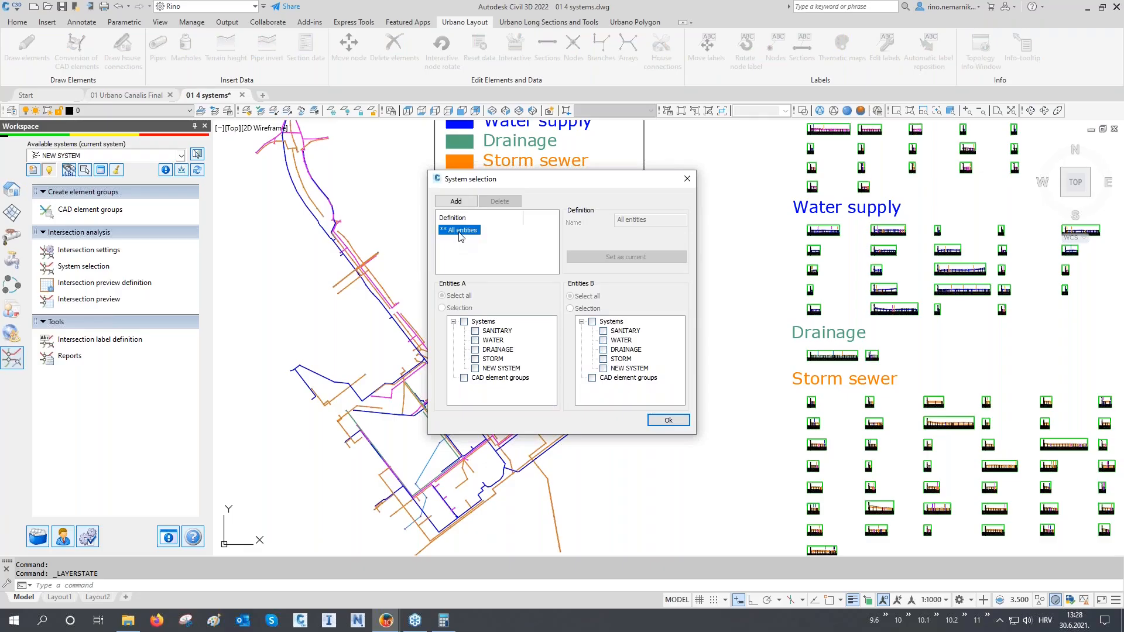
click(455, 200)
click(643, 220)
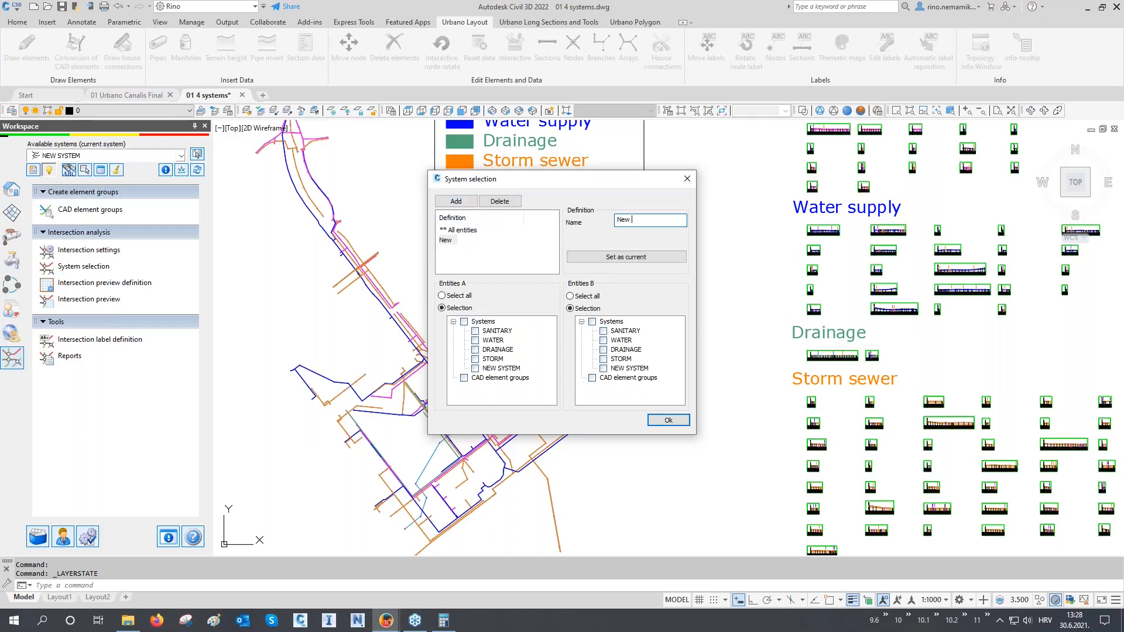
text(vs ALL)
click(648, 257)
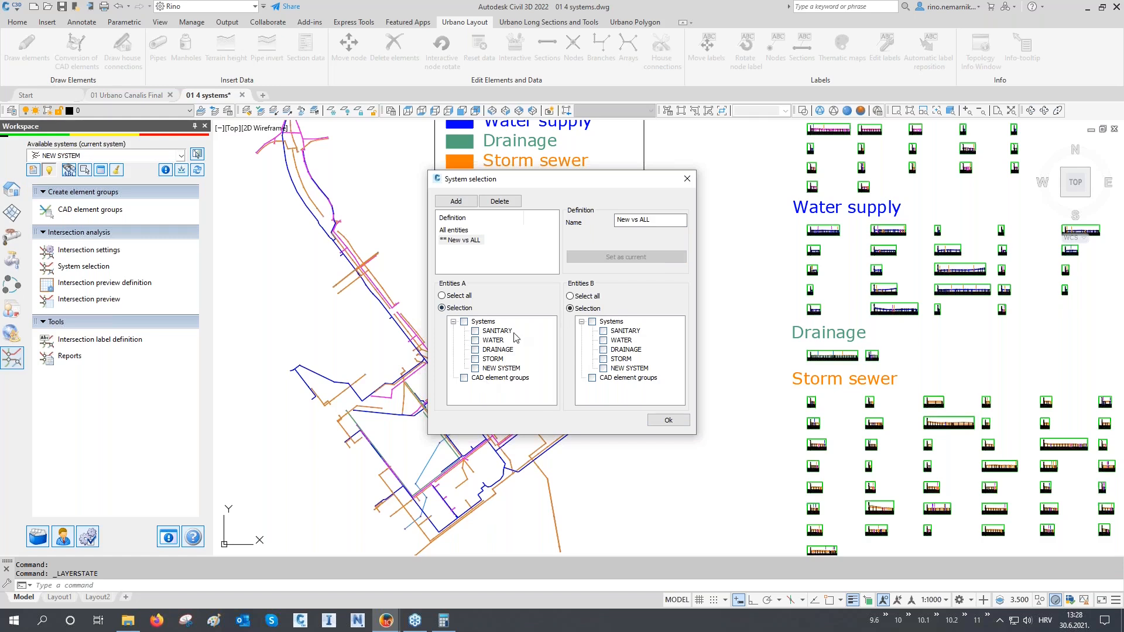
click(475, 368)
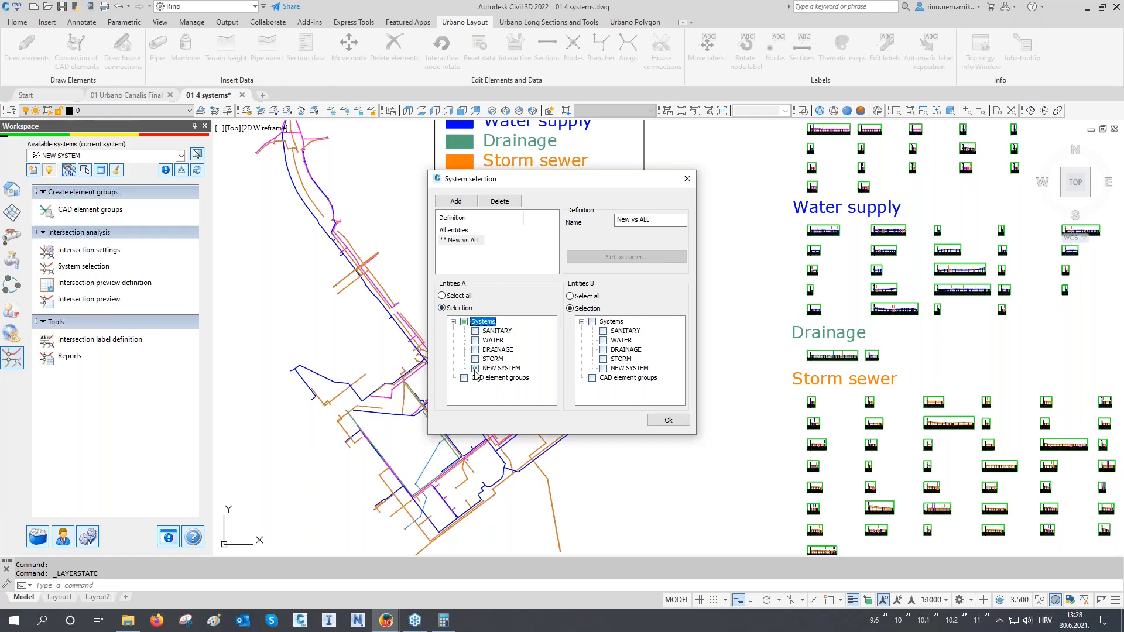
click(602, 323)
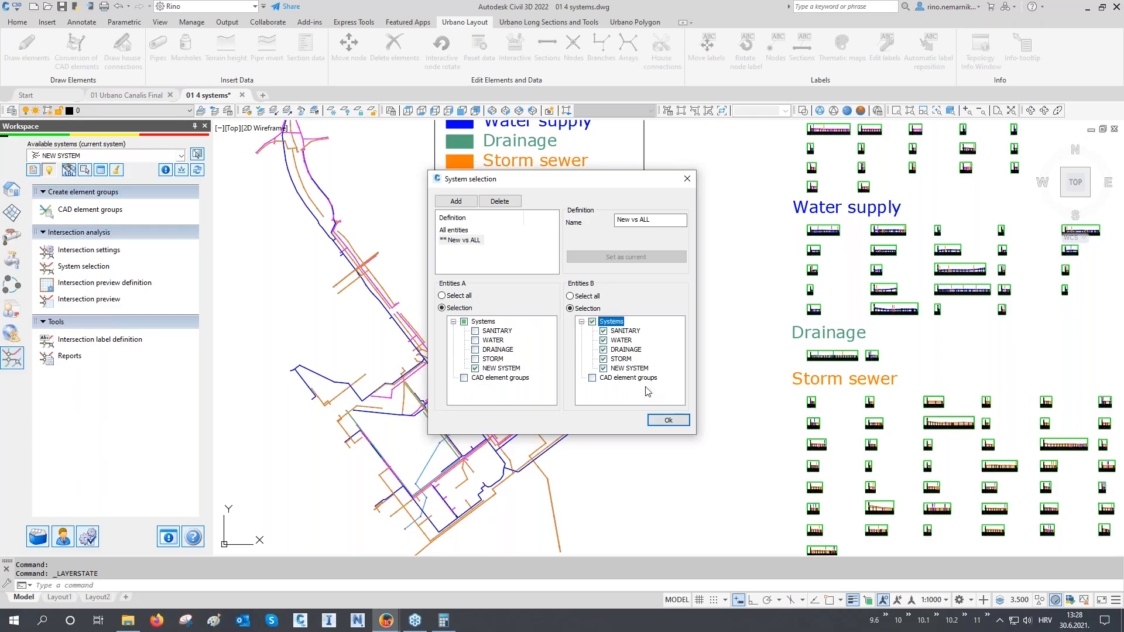
click(668, 420)
- Pan and zoom in on the drawing, then bring up the long-section editing tools
mouse_move(657, 338)
middle_down()
mouse_move(514, 462)
mouse_move(394, 461)
mouse_move(326, 437)
middle_up()
scroll(478, 221, up, 4)
scroll(532, 233, up, 5)
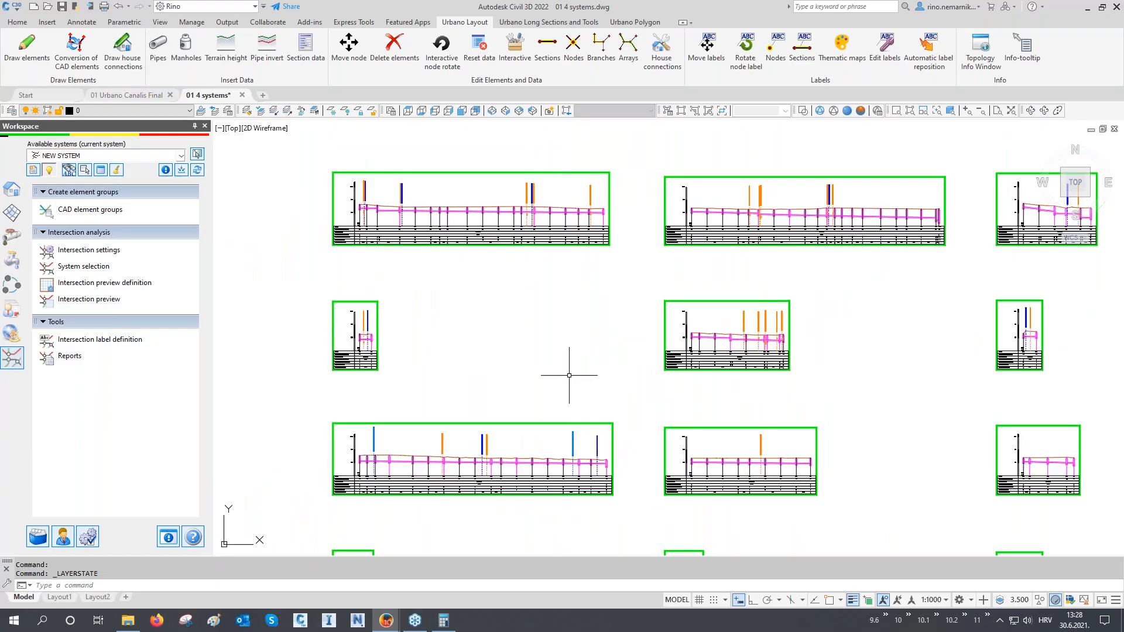
click(554, 22)
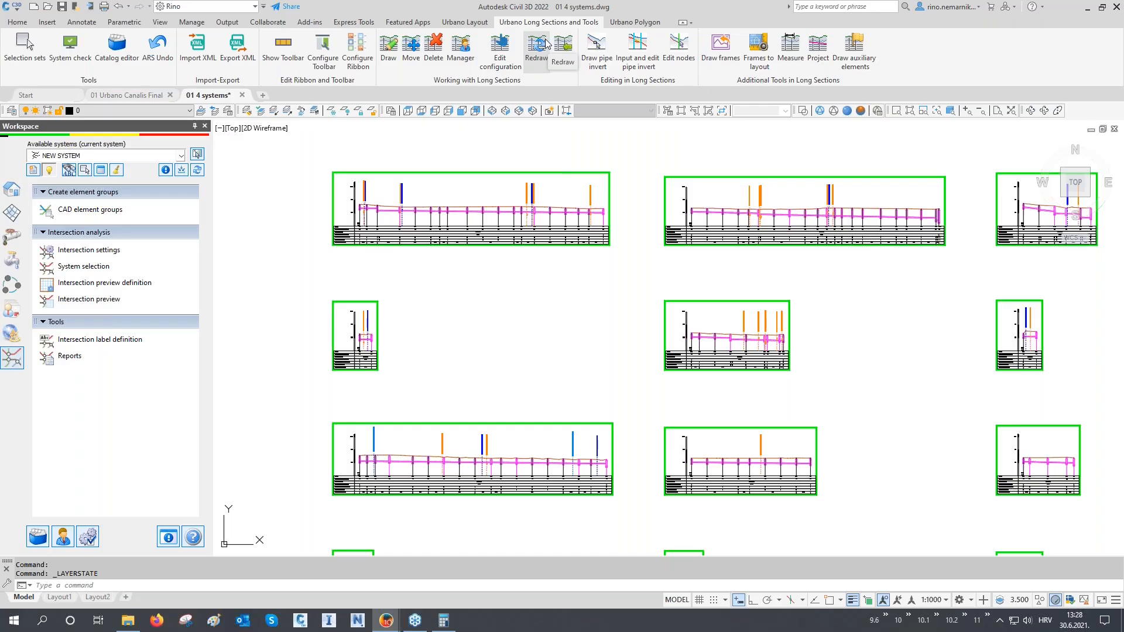
- Filter the Longitudinal section manager to show only Valid sections
click(462, 47)
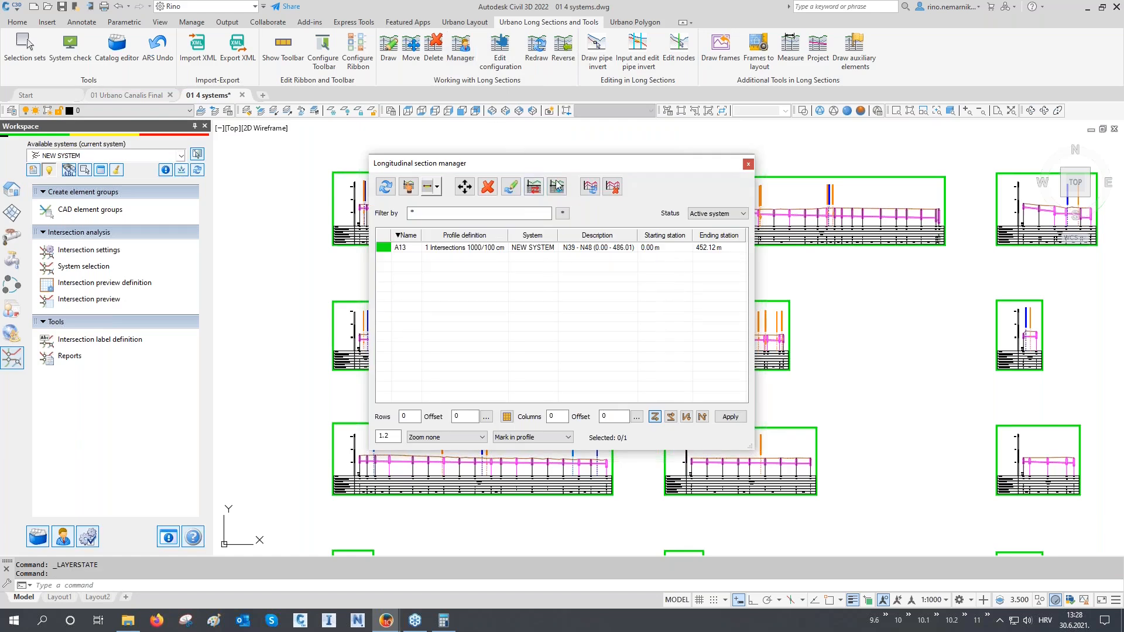
click(707, 213)
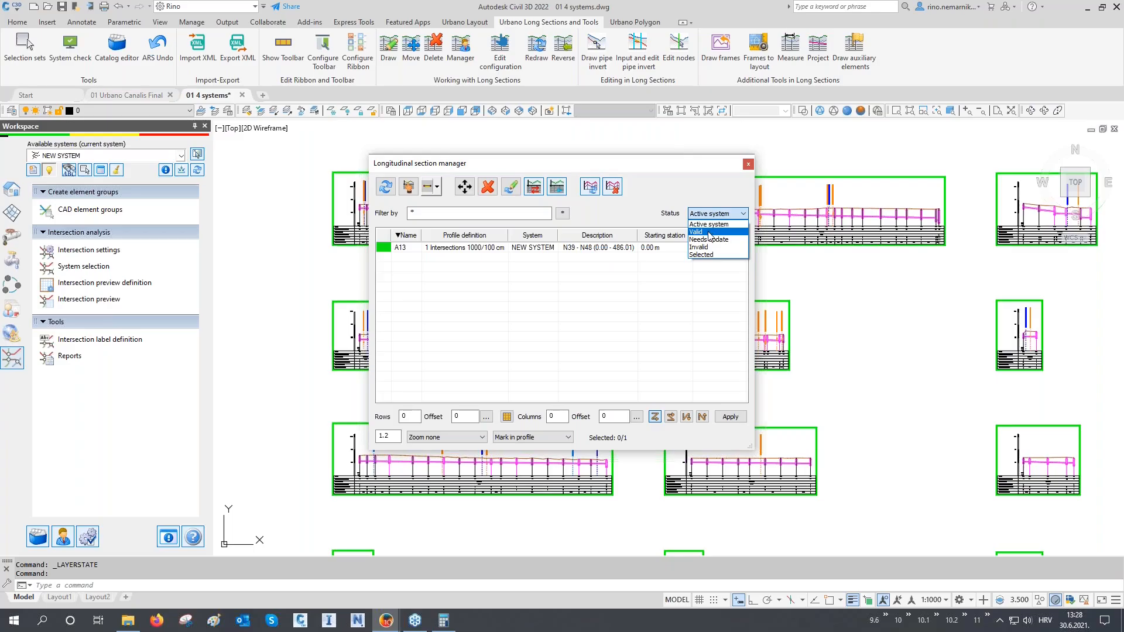
click(709, 233)
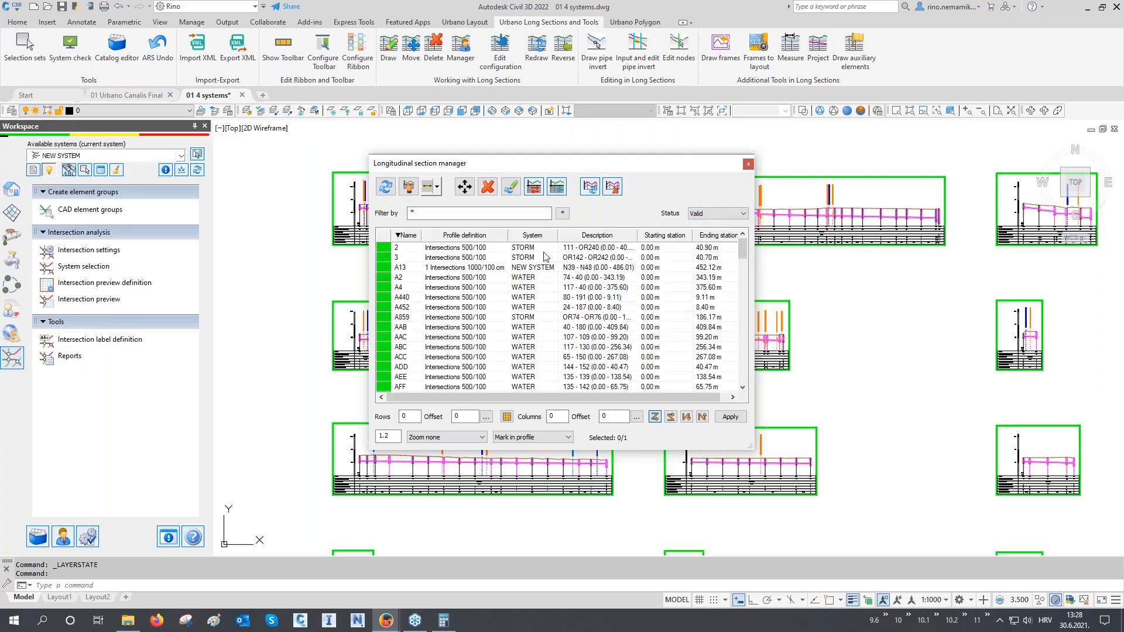
scroll(536, 246, down, 6)
scroll(536, 250, down, 12)
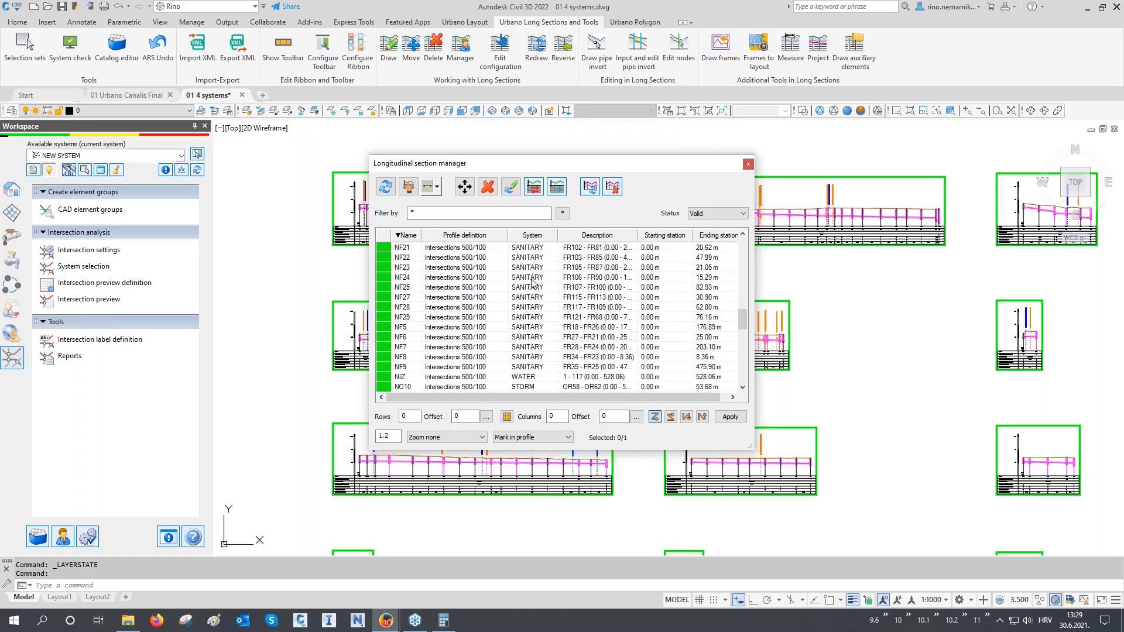
- Select all 104 valid sections, redraw them, and close the manager
click(533, 280)
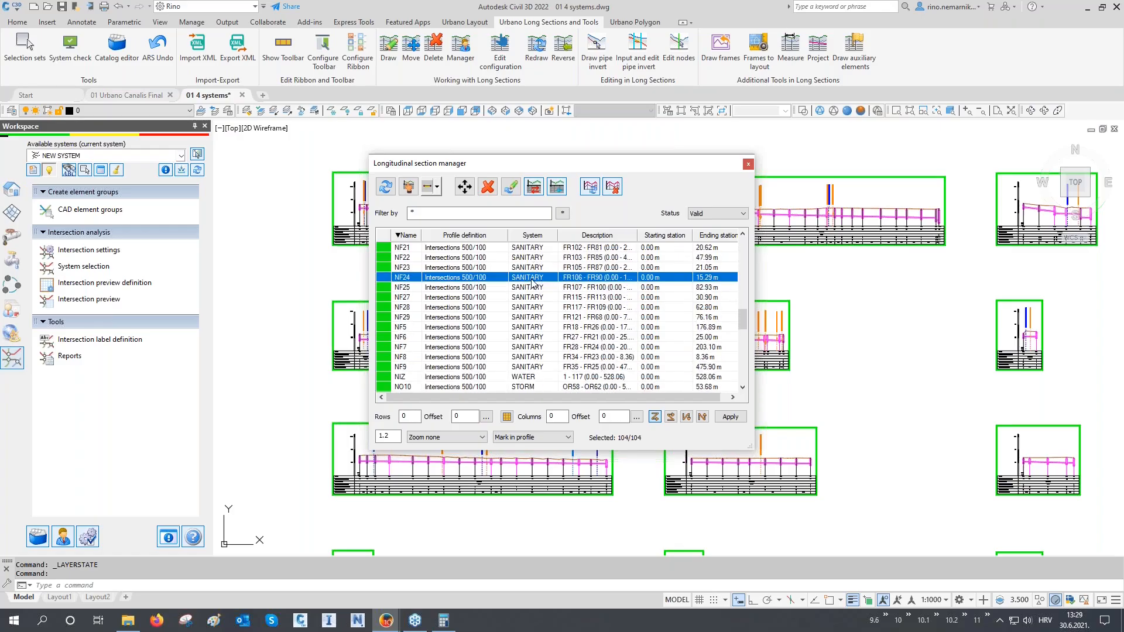
scroll(532, 284, down, 12)
click(533, 281)
right_click(533, 281)
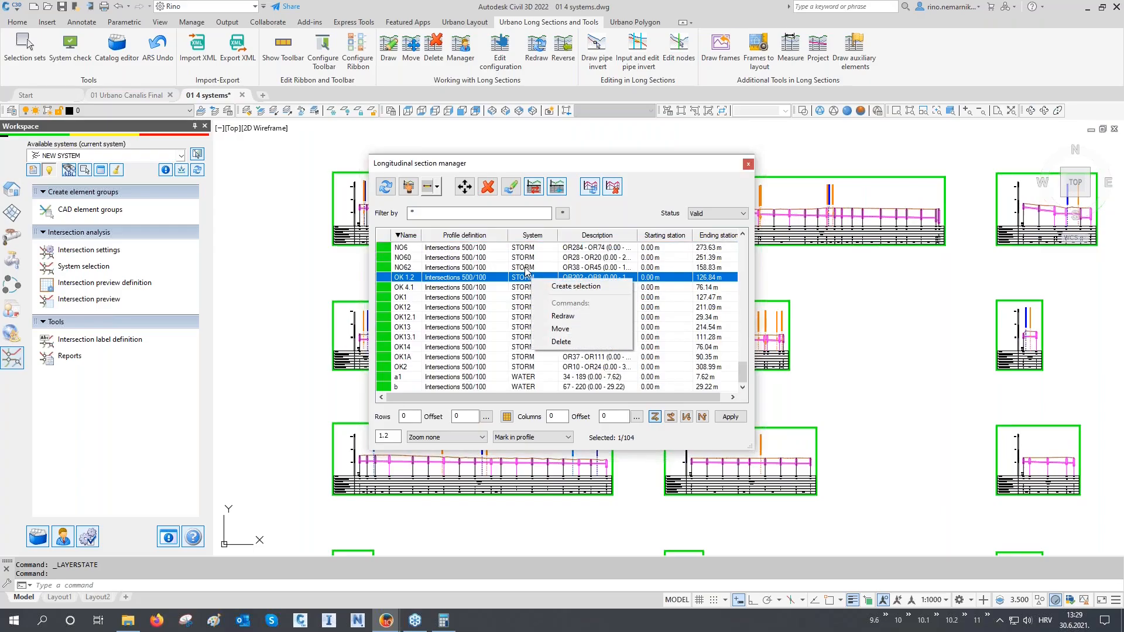
key(Escape)
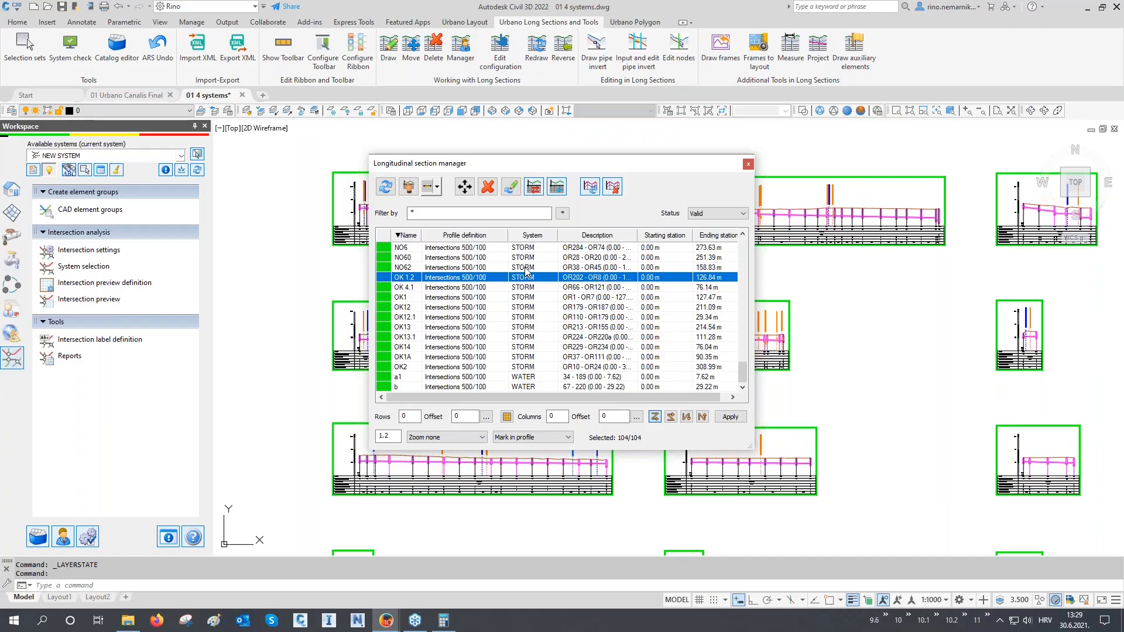
key(ctrl+a)
click(511, 188)
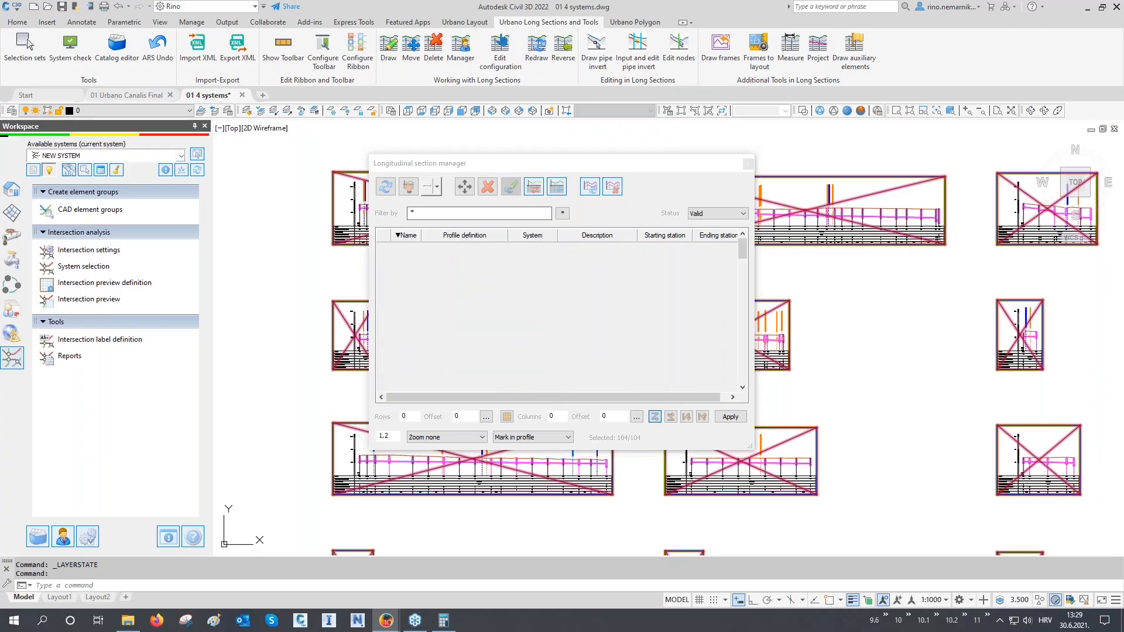
click(748, 164)
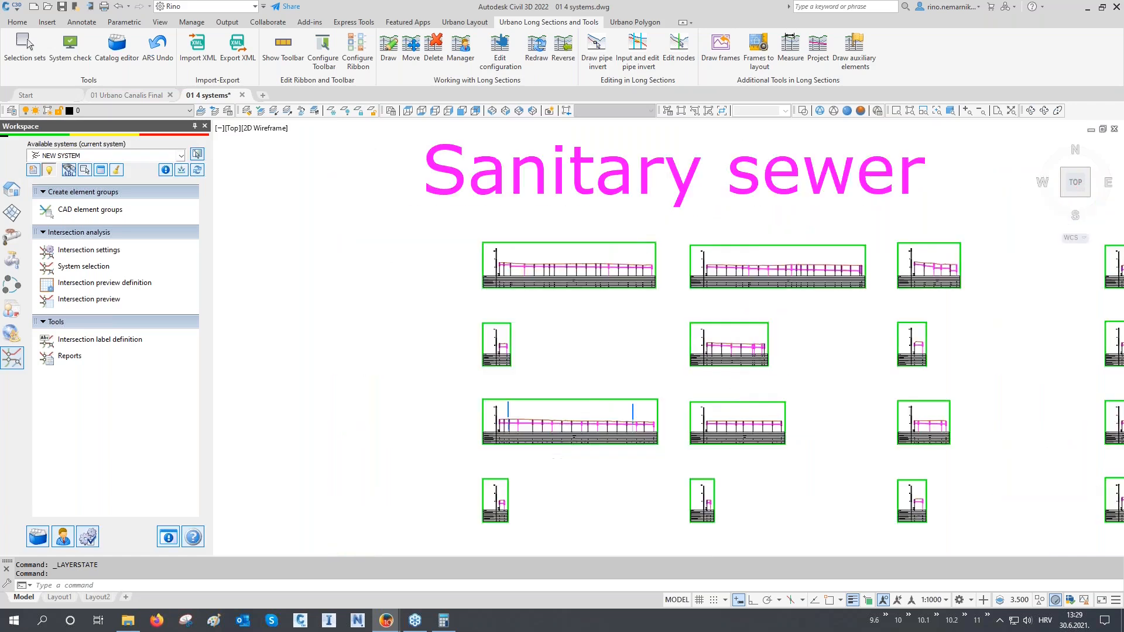
scroll(733, 357, down, 4)
scroll(697, 375, up, 10)
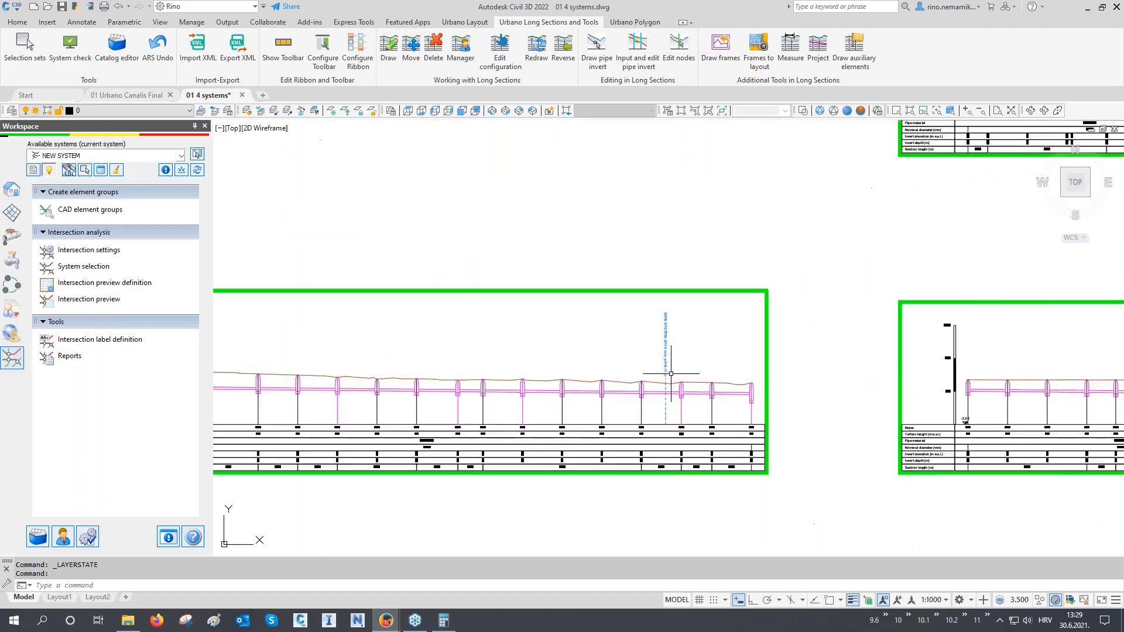
scroll(671, 373, up, 5)
scroll(710, 334, up, 1)
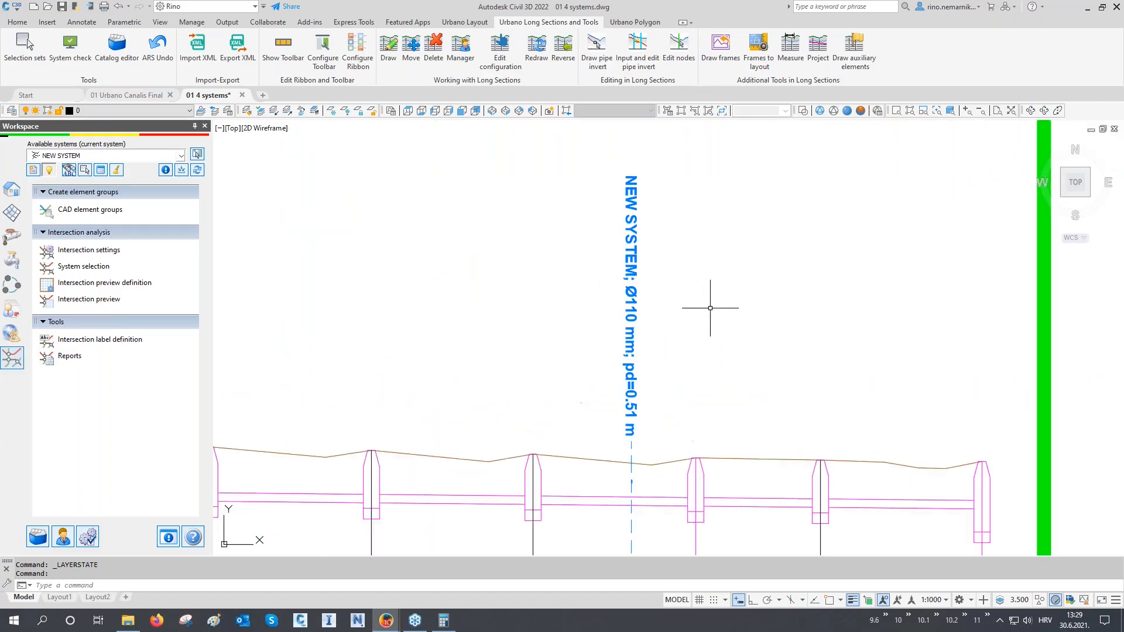
scroll(718, 199, down, 2)
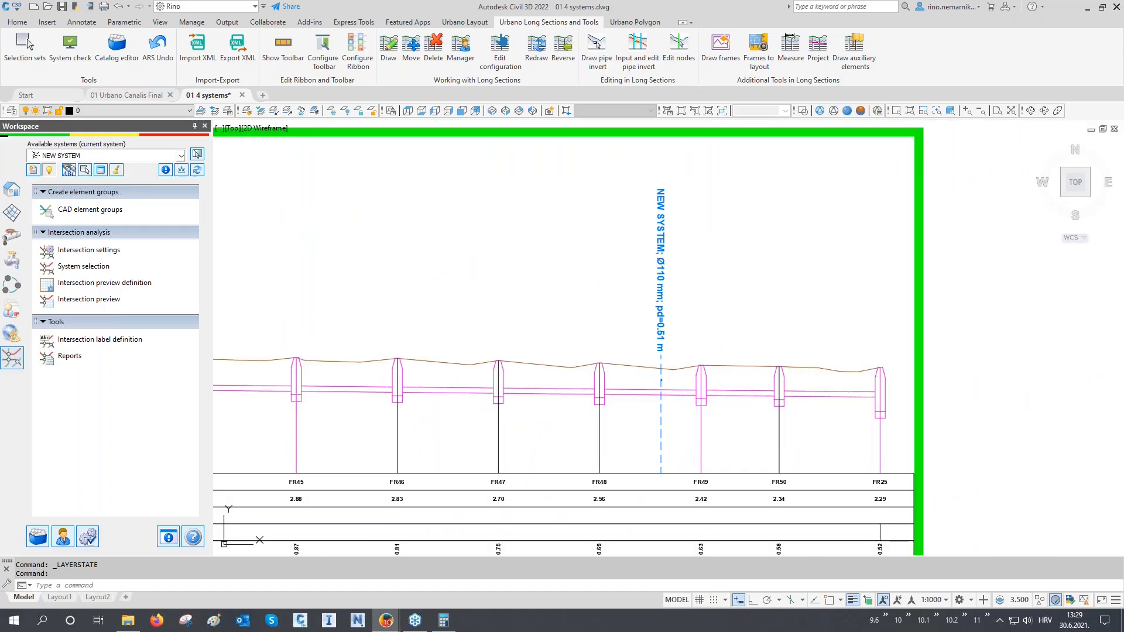
scroll(699, 229, down, 5)
middle_drag(718, 359, 796, 274)
scroll(693, 243, down, 4)
scroll(714, 312, down, 2)
scroll(440, 404, up, 10)
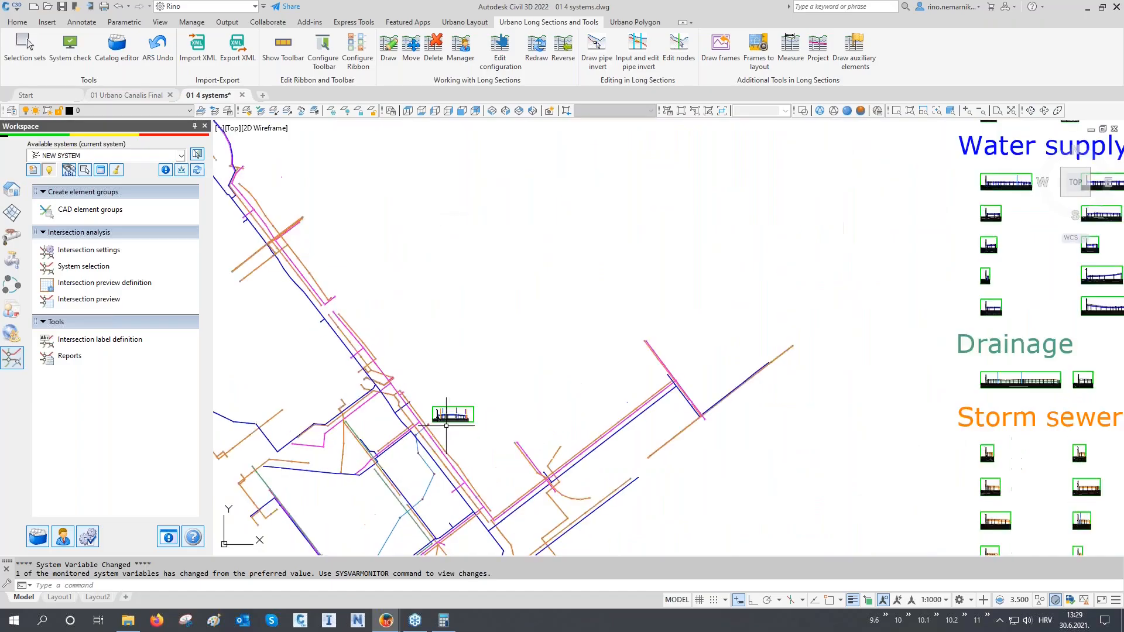
scroll(440, 404, up, 6)
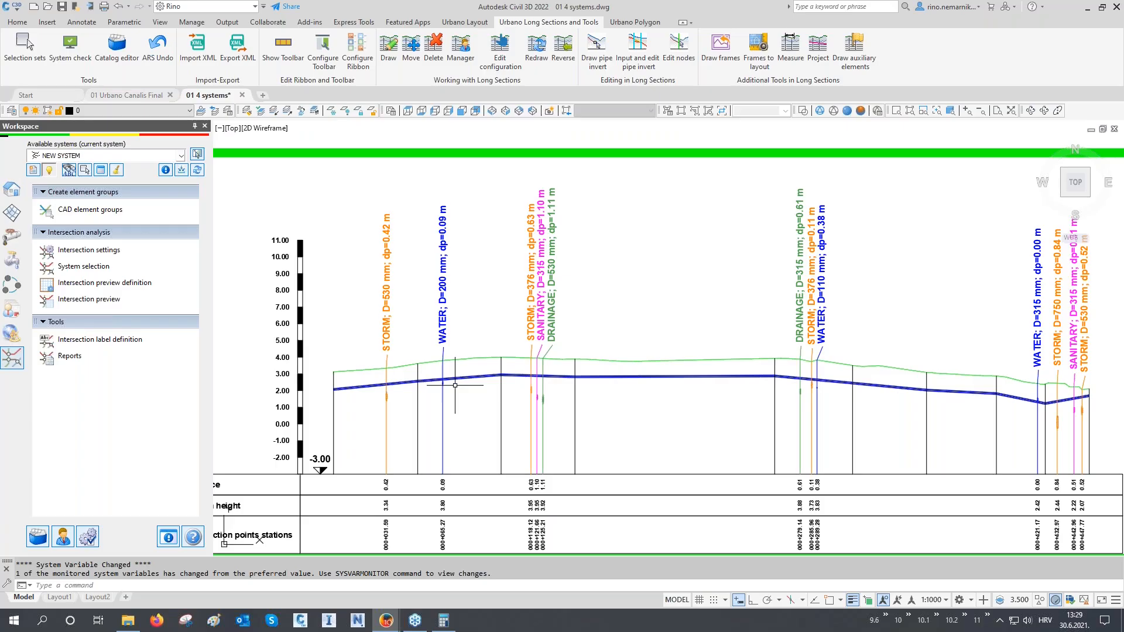
scroll(455, 386, down, 10)
middle_drag(460, 423, 476, 309)
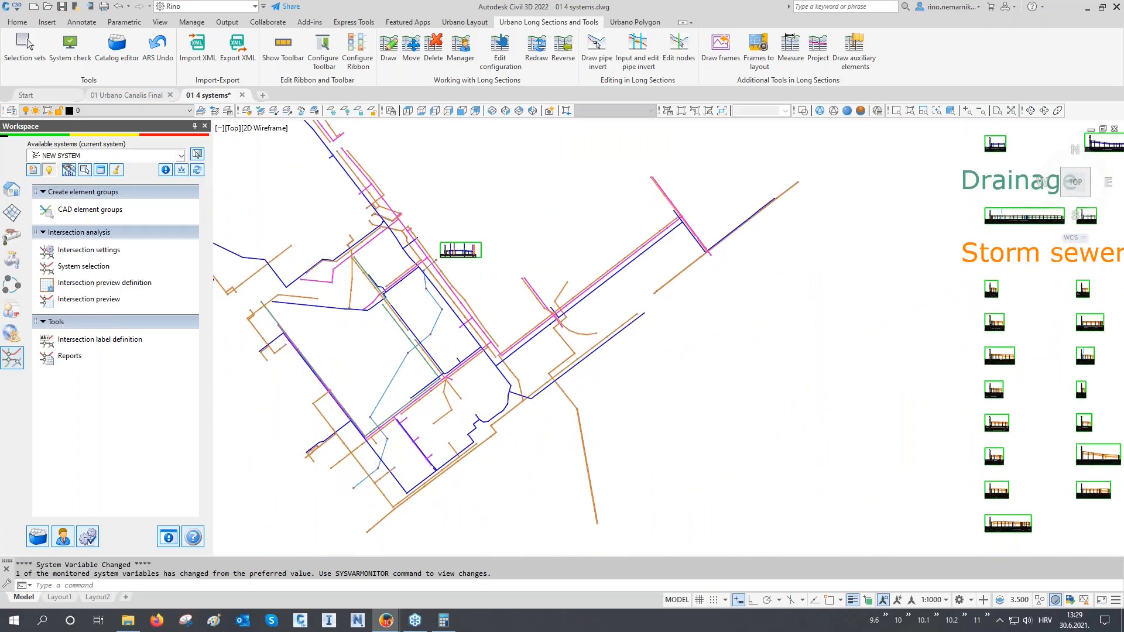
scroll(396, 471, down, 2)
middle_drag(458, 443, 447, 480)
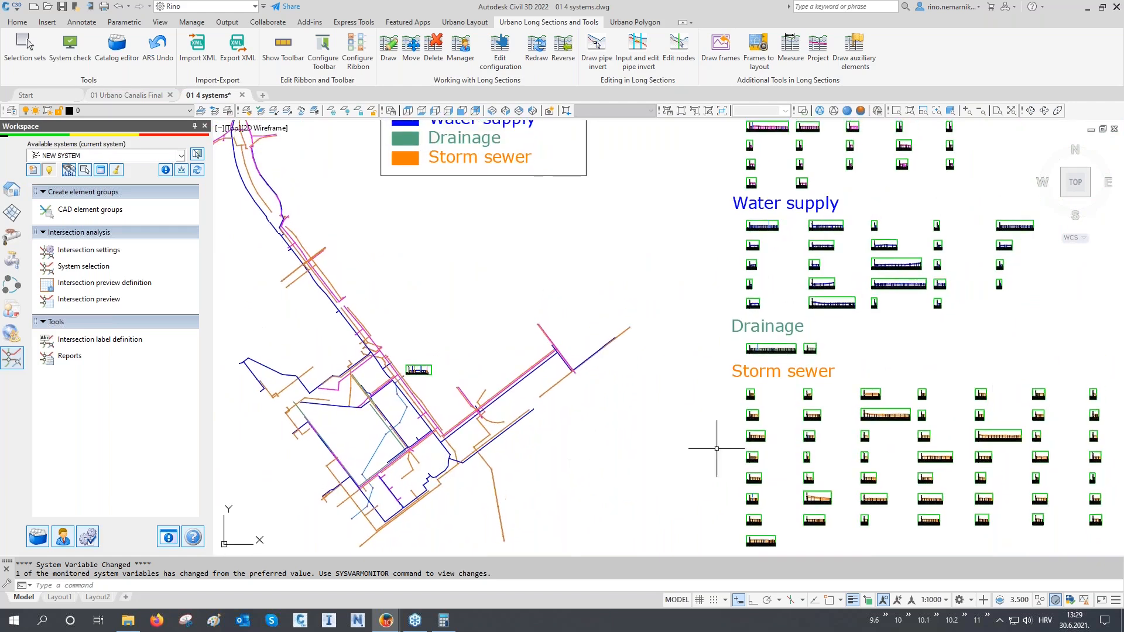
scroll(761, 349, up, 12)
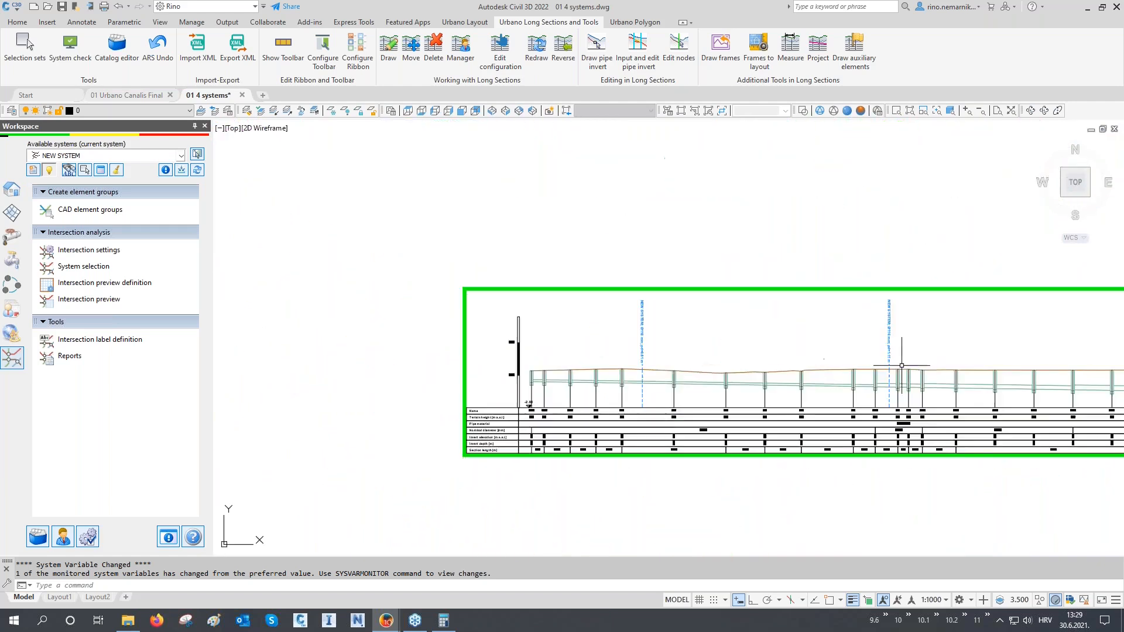
scroll(902, 365, up, 2)
scroll(828, 351, down, 10)
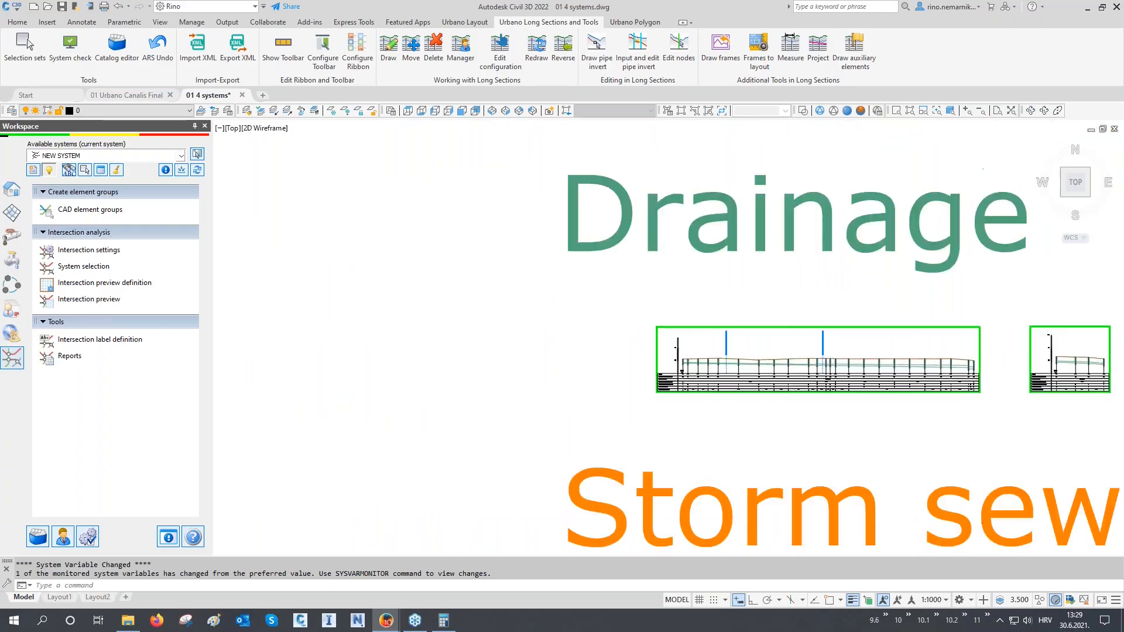
mouse_move(635, 401)
middle_down()
mouse_move(843, 341)
mouse_move(735, 389)
mouse_move(918, 371)
middle_up()
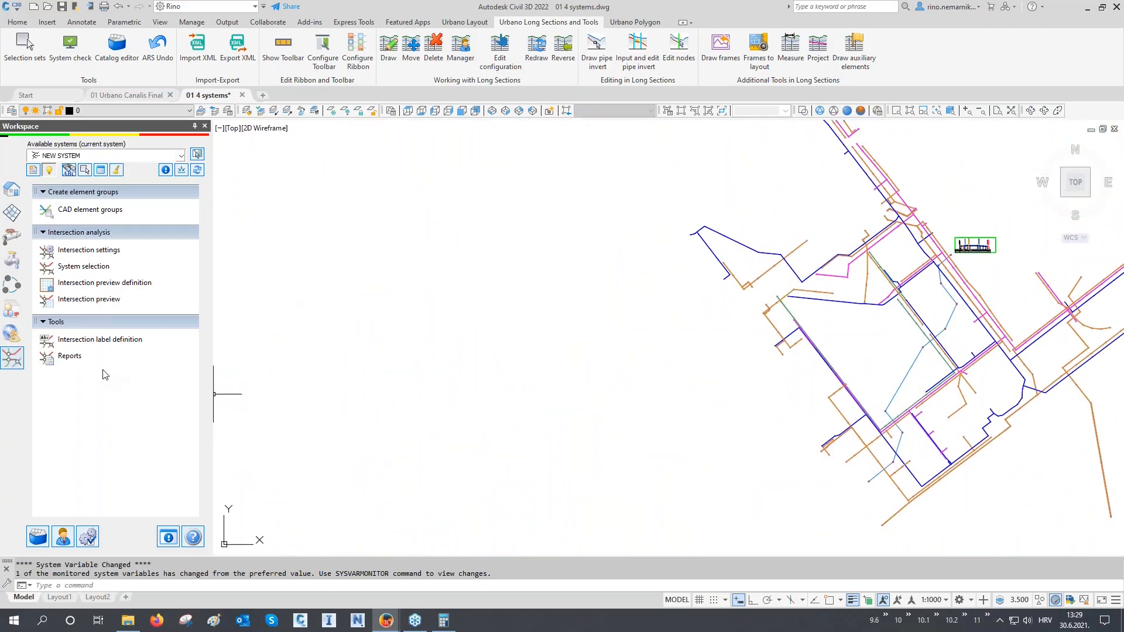
click(86, 301)
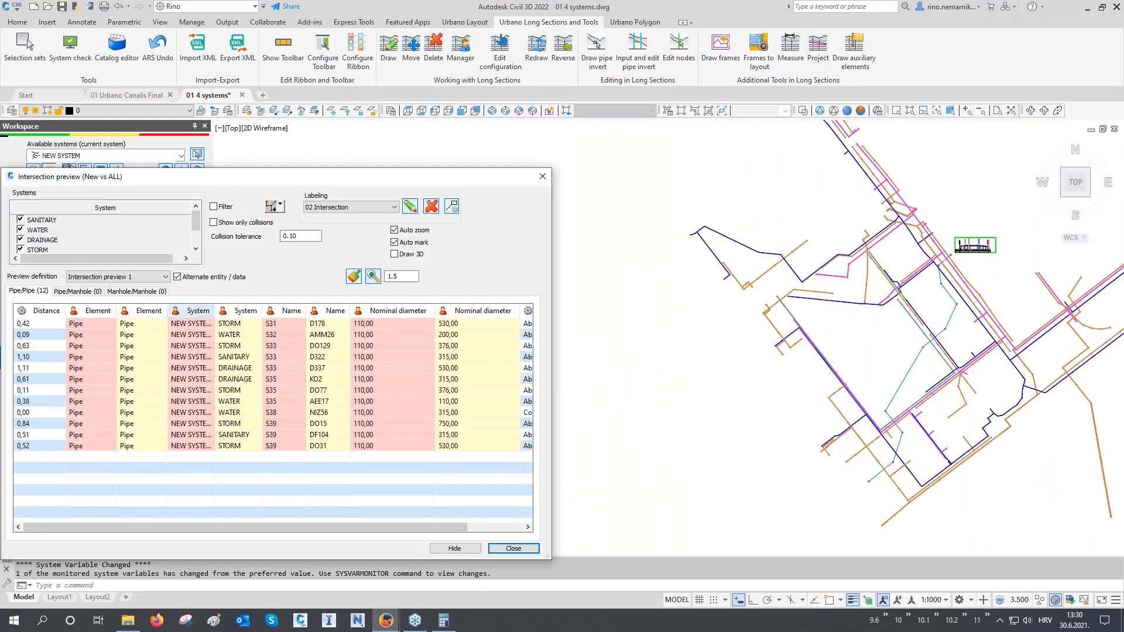
click(411, 232)
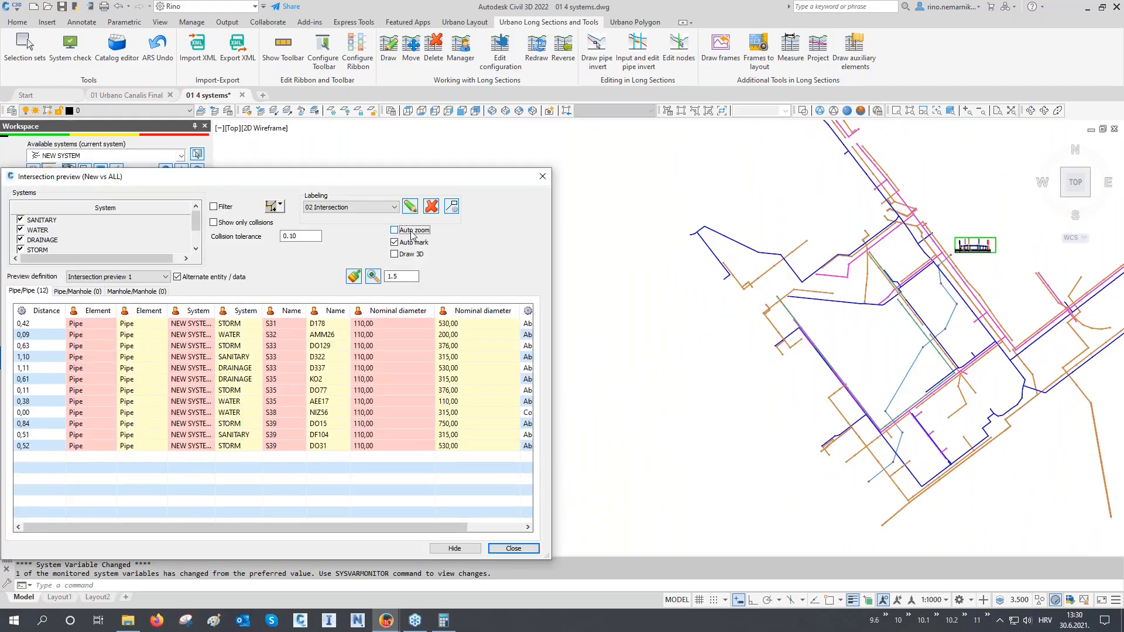
click(136, 277)
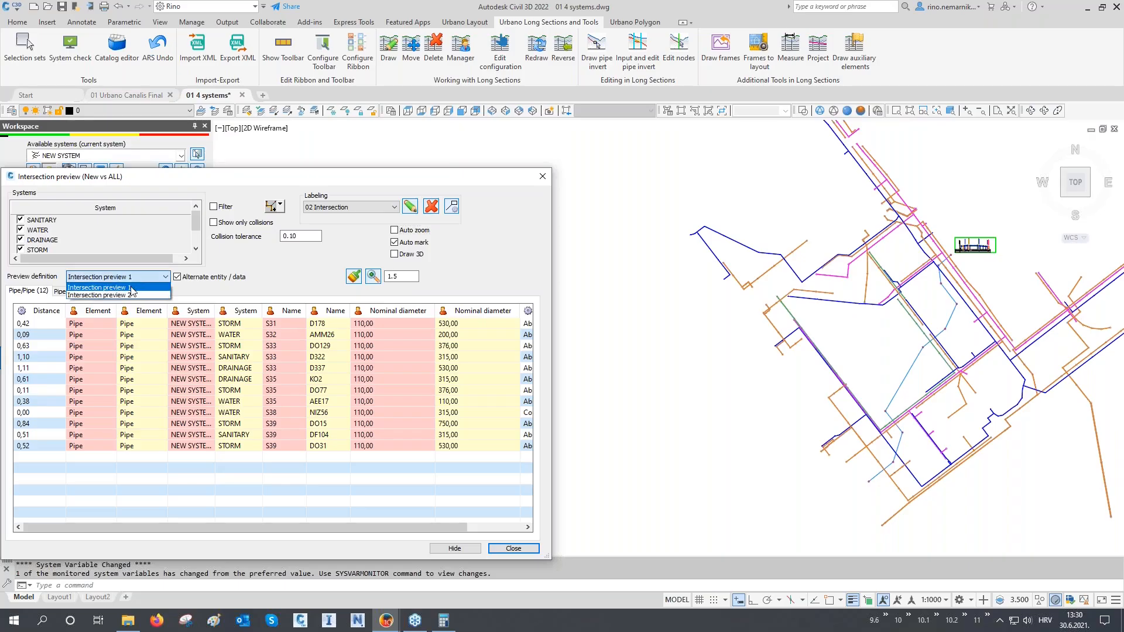
click(131, 296)
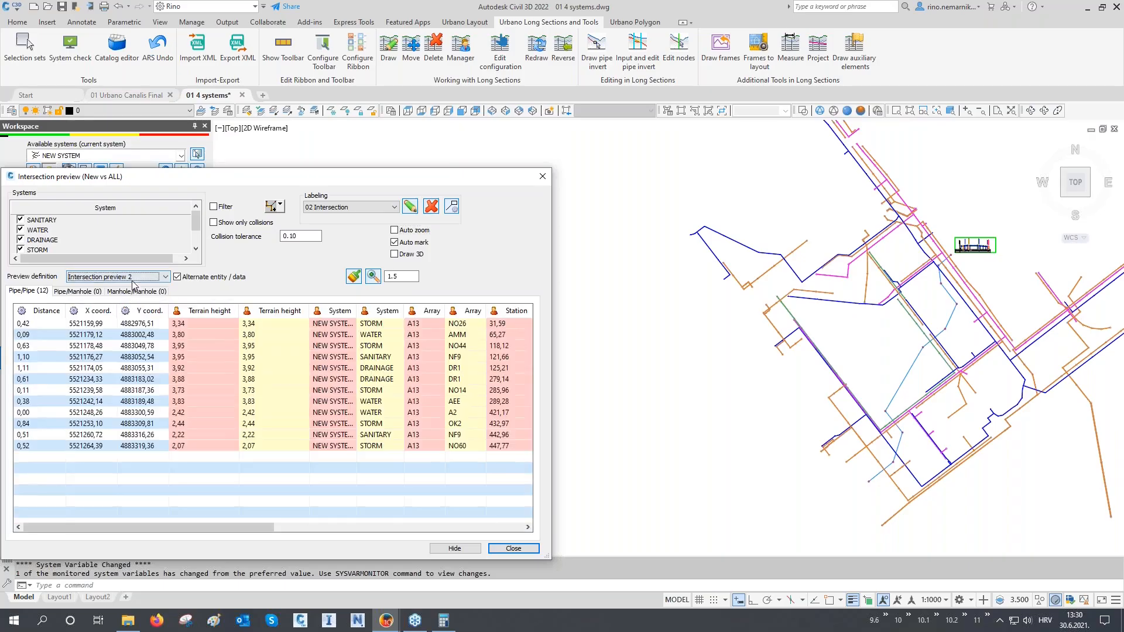
click(498, 327)
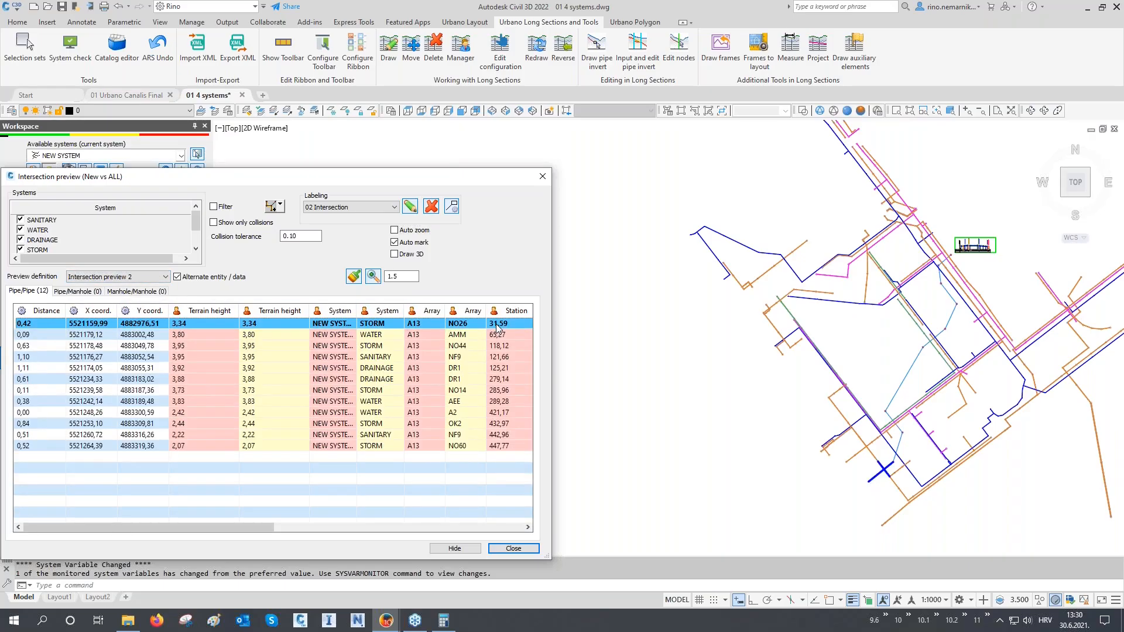
key(Down)
key(Down)
key(Down)
key(Down)
key(Down)
key(Down)
key(Down)
key(Down)
key(Down)
key(Down)
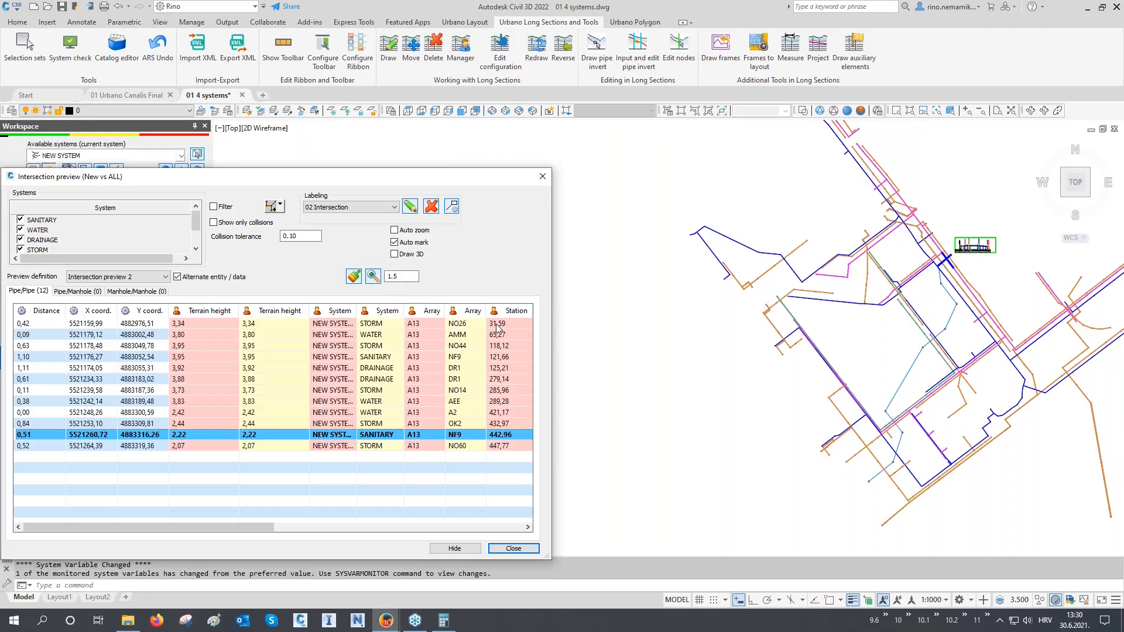
- Close the intersection preview and enable automatic intersection labelling using the 03 Position definition
click(513, 548)
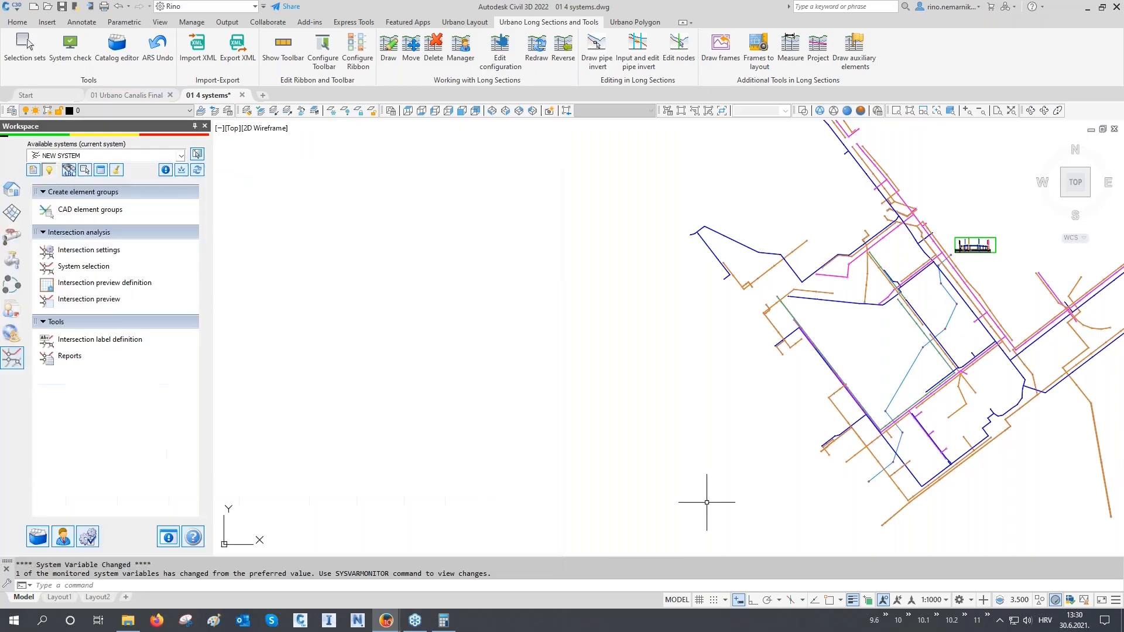
scroll(924, 479, up, 5)
middle_drag(924, 479, 708, 472)
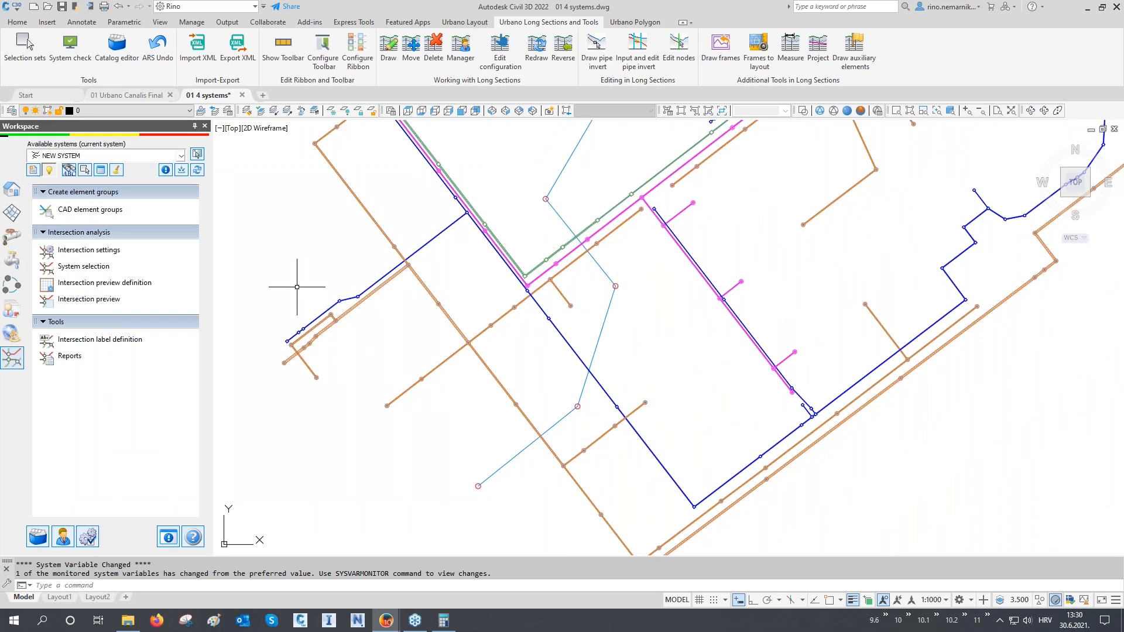
click(82, 251)
click(488, 261)
click(622, 275)
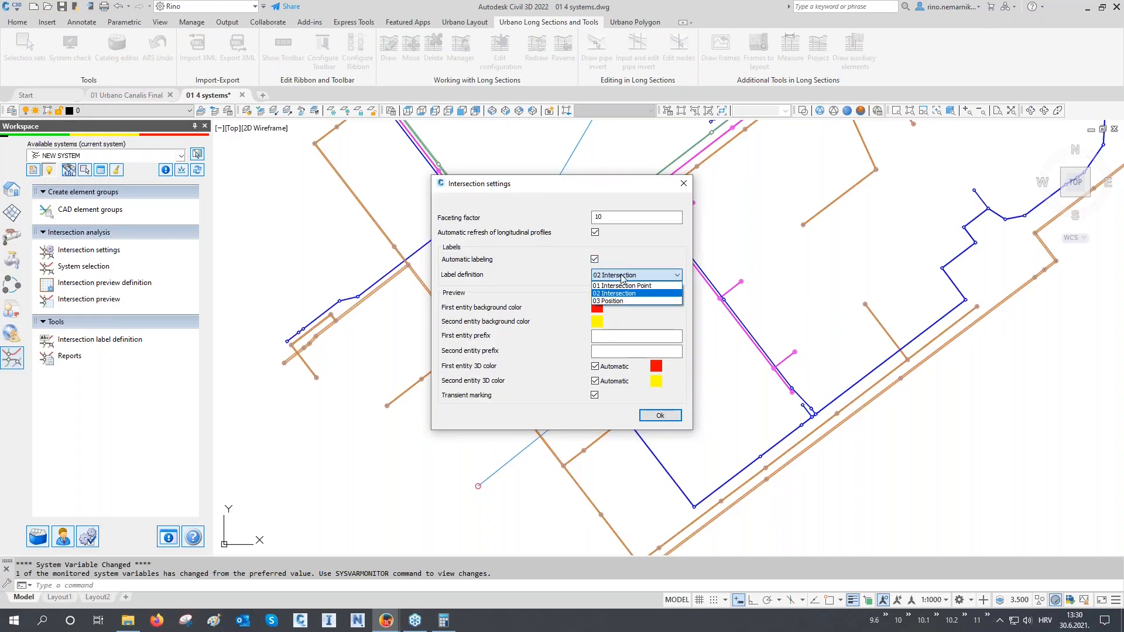
click(620, 301)
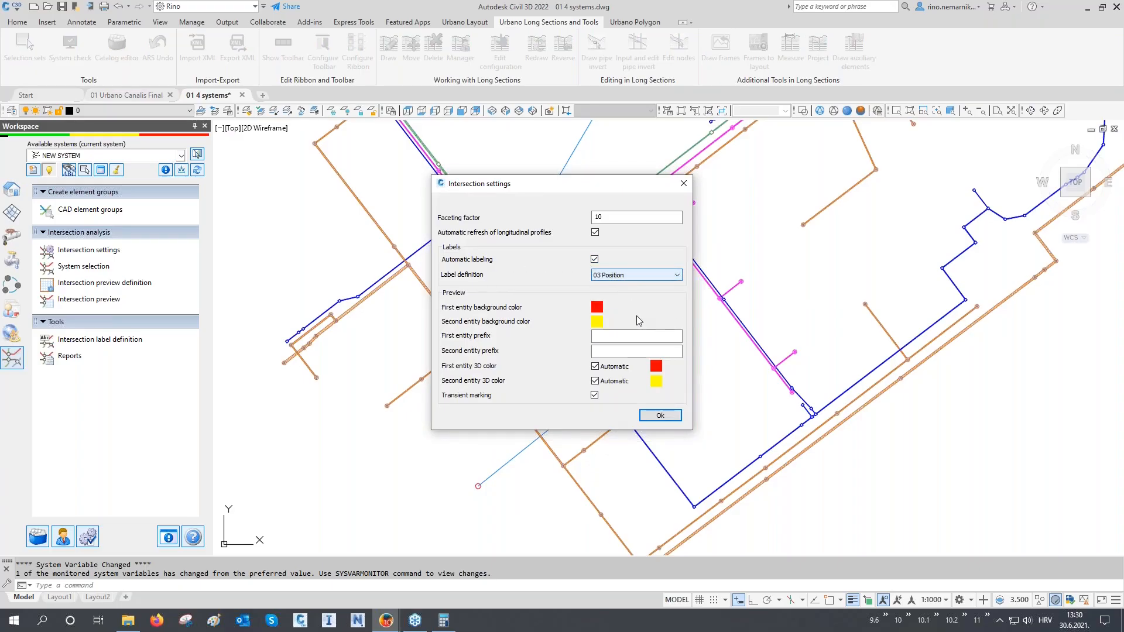
click(663, 417)
- Zoom and pan until the three intersection labels and surrounding pipe networks are shown large
scroll(545, 409, up, 10)
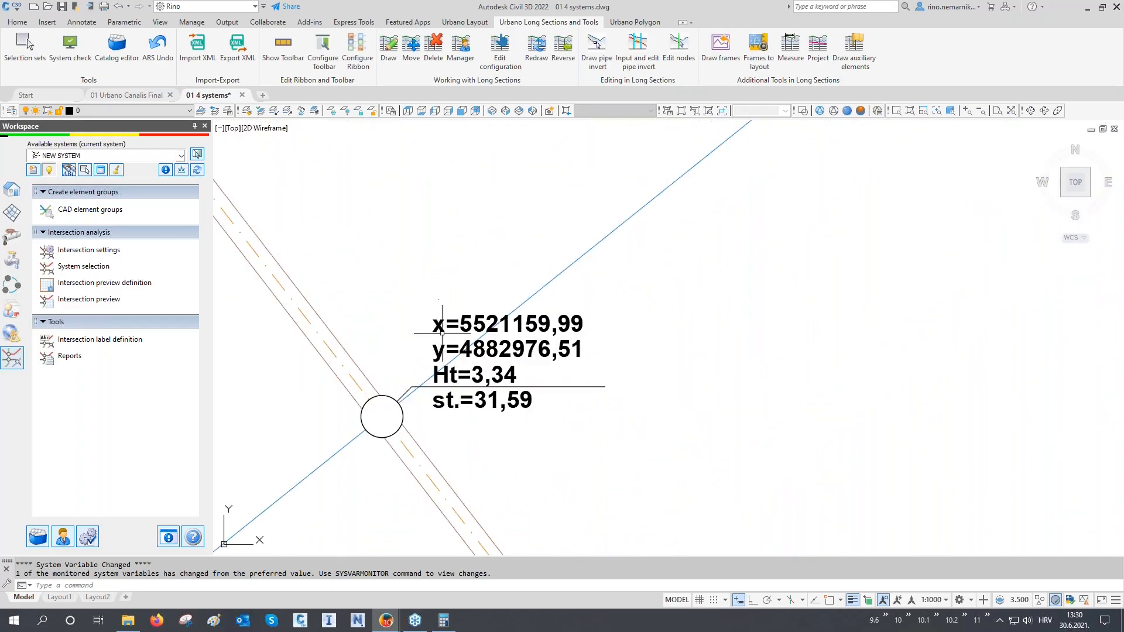
scroll(427, 466, down, 9)
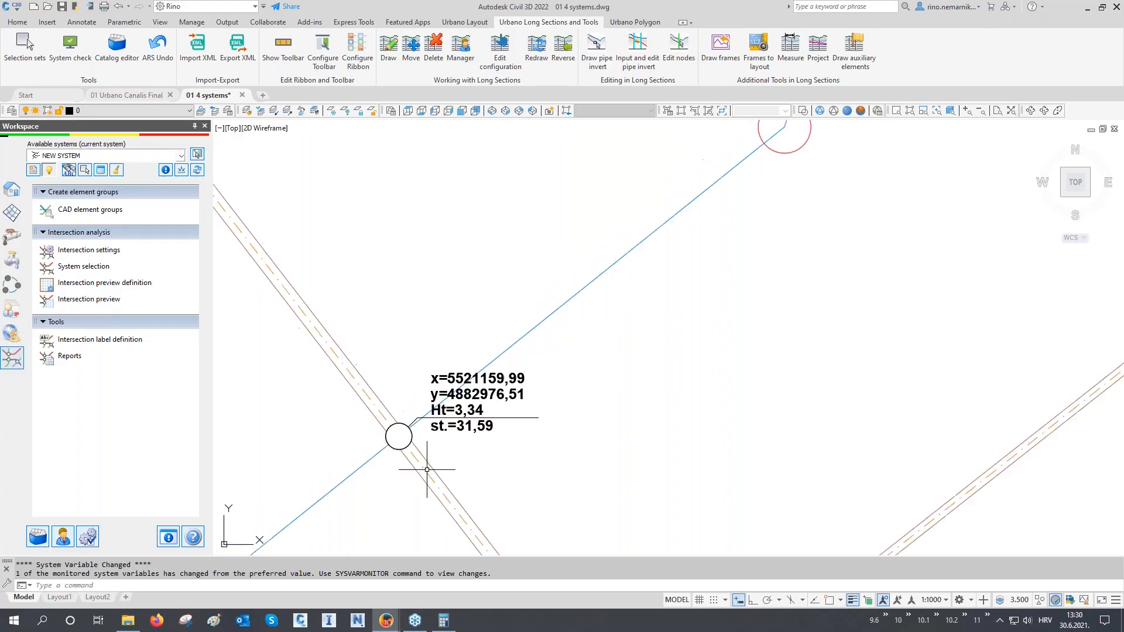
scroll(538, 311, up, 6)
middle_drag(539, 311, 516, 459)
scroll(538, 454, down, 7)
middle_drag(559, 210, 570, 445)
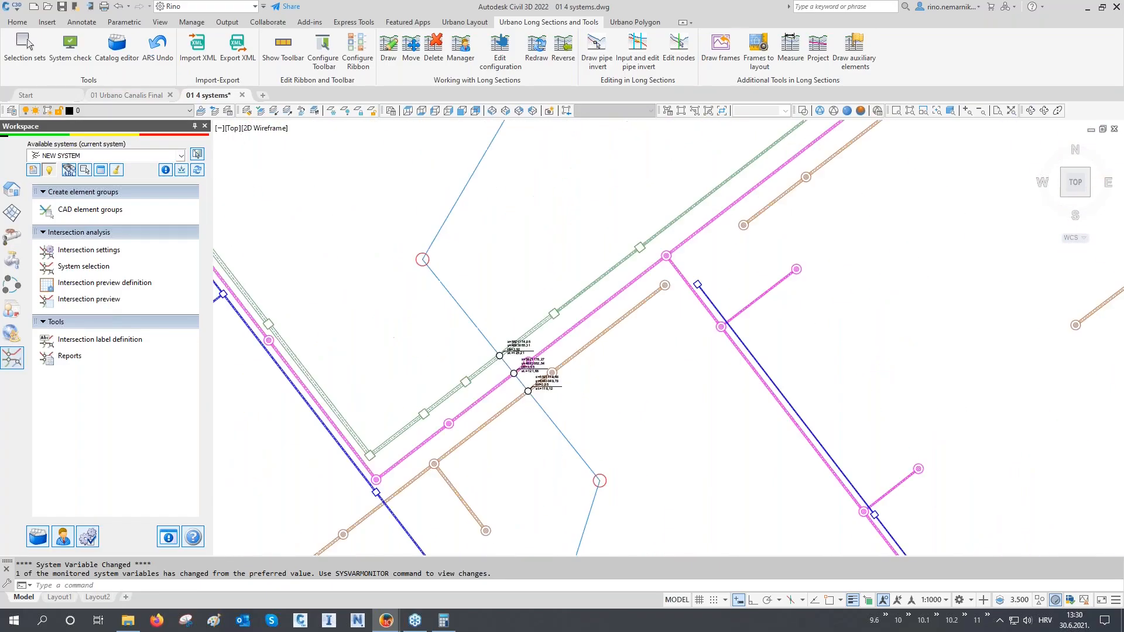
scroll(522, 380, up, 6)
scroll(483, 420, down, 8)
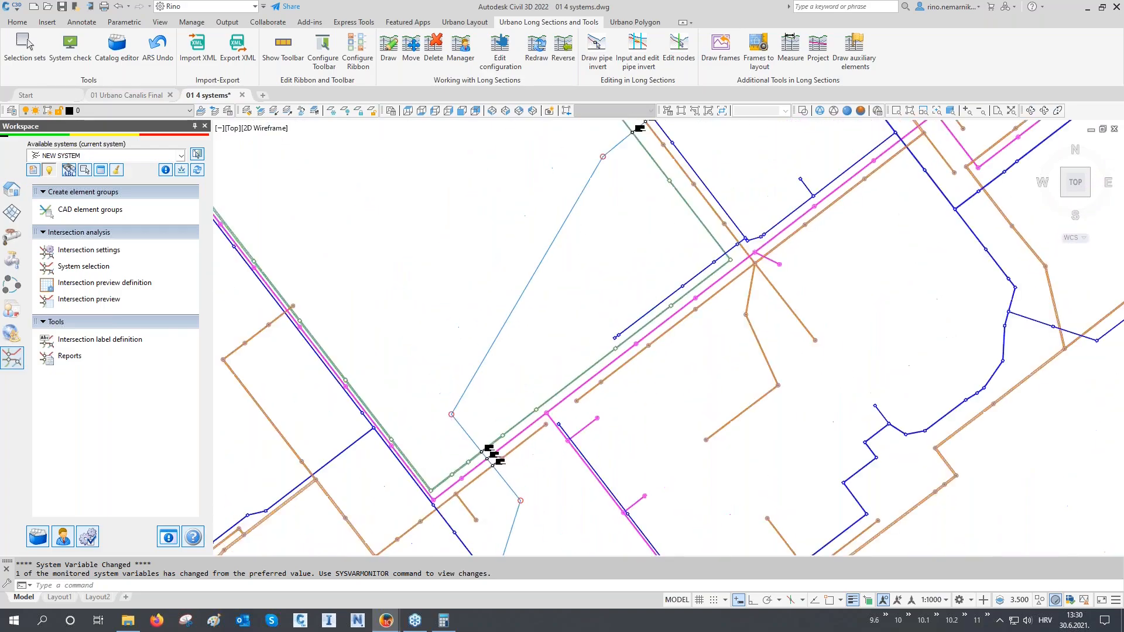
mouse_move(555, 411)
middle_down()
mouse_move(613, 428)
mouse_move(586, 479)
middle_up()
scroll(579, 304, up, 8)
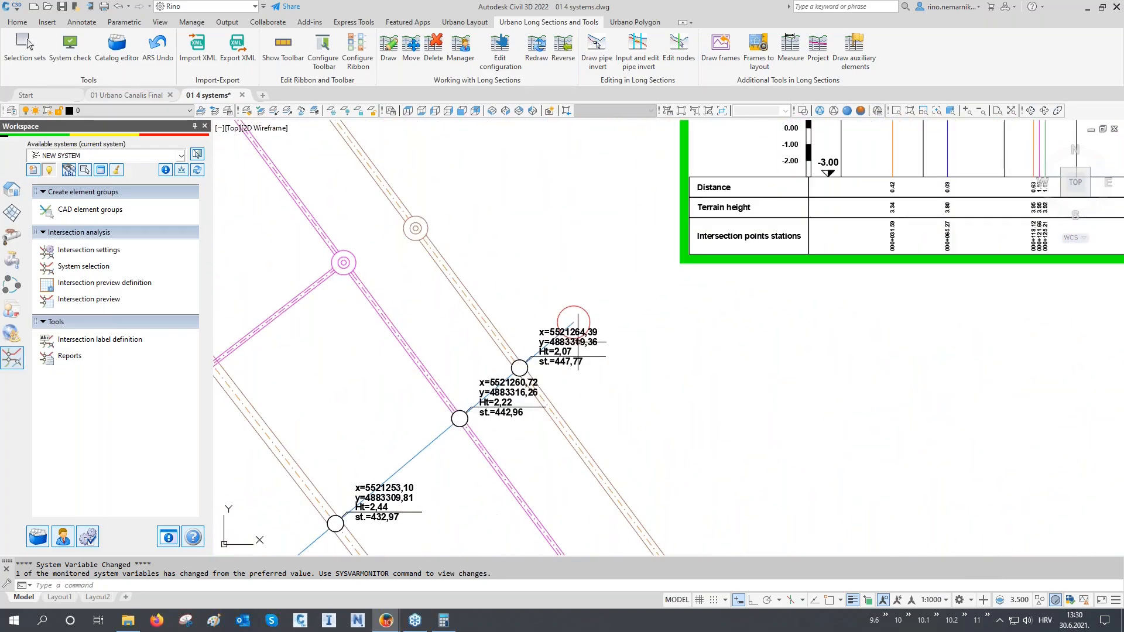
- Relocate the new pipe's end node with Urbano's Move node tool
click(465, 23)
click(351, 46)
click(573, 321)
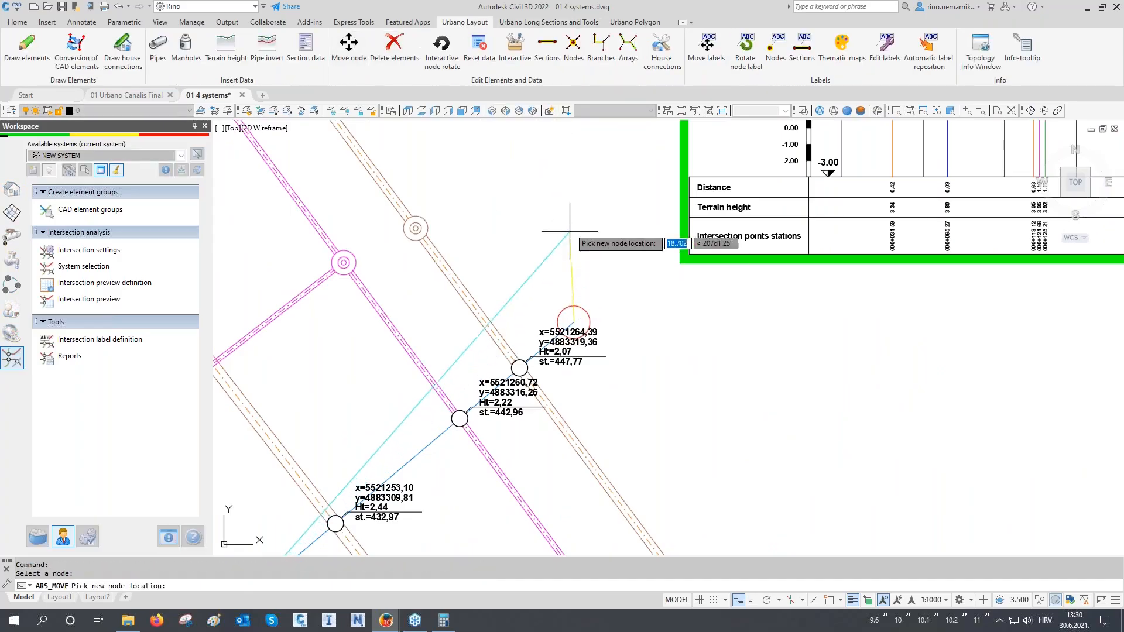
click(563, 172)
key(Return)
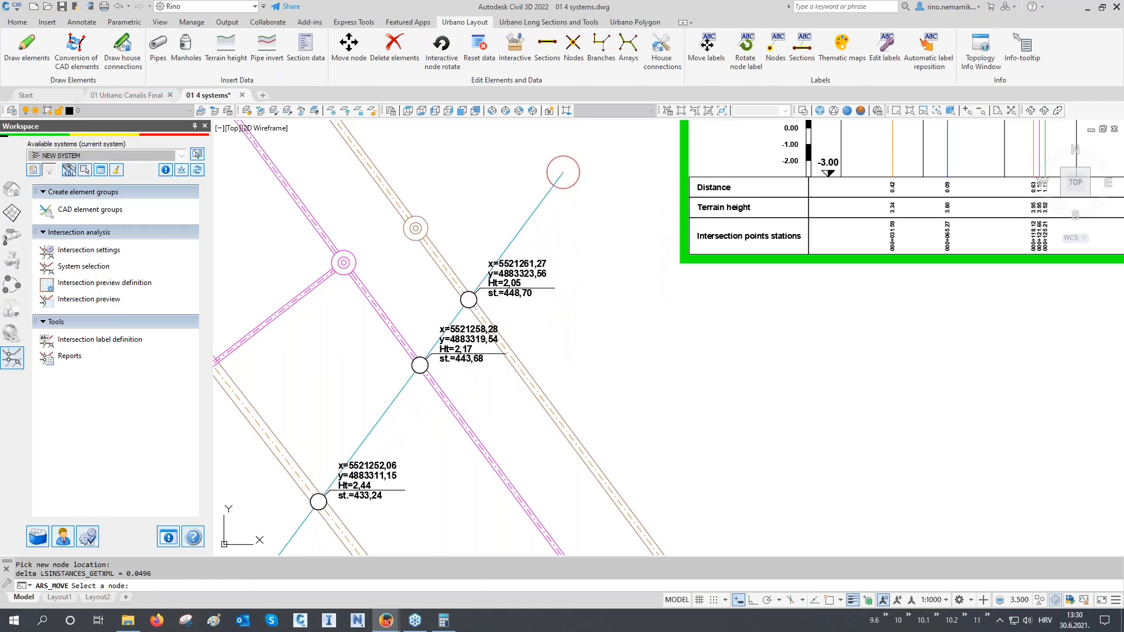
scroll(560, 246, down, 4)
scroll(561, 245, down, 3)
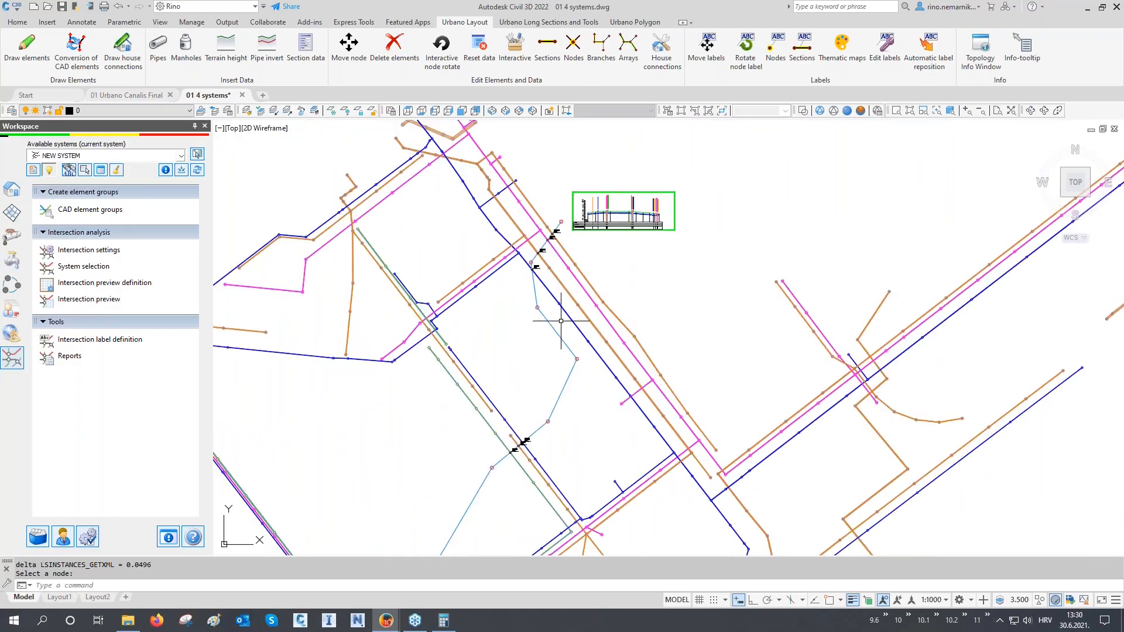
middle_drag(565, 374, 558, 283)
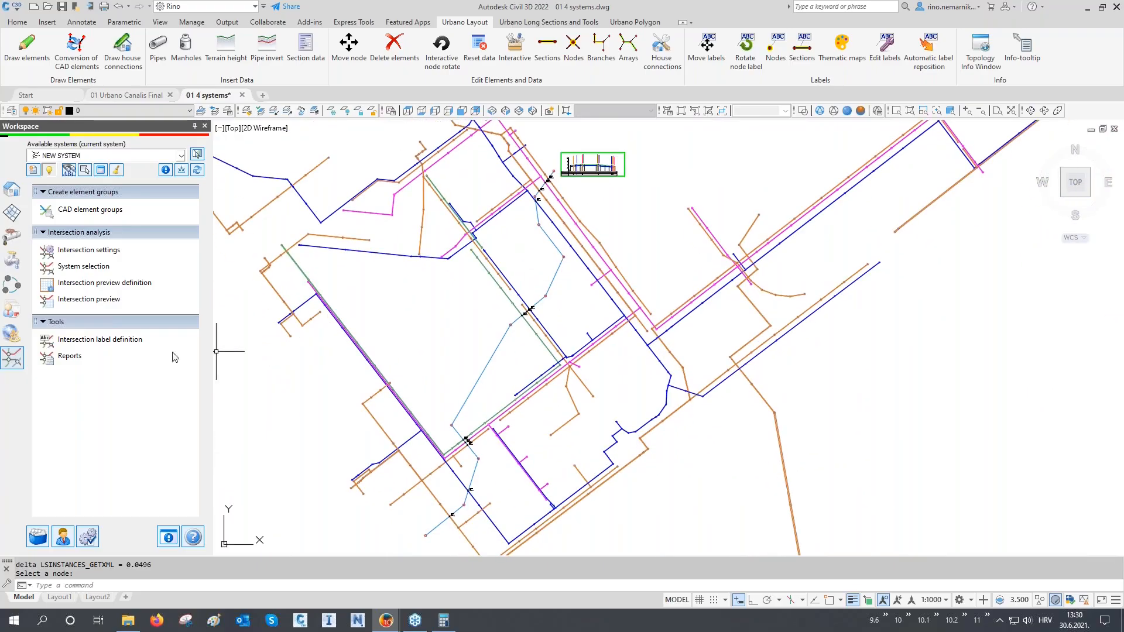
- Select all twelve intersection results, copy them as HTML, and close the preview
click(89, 299)
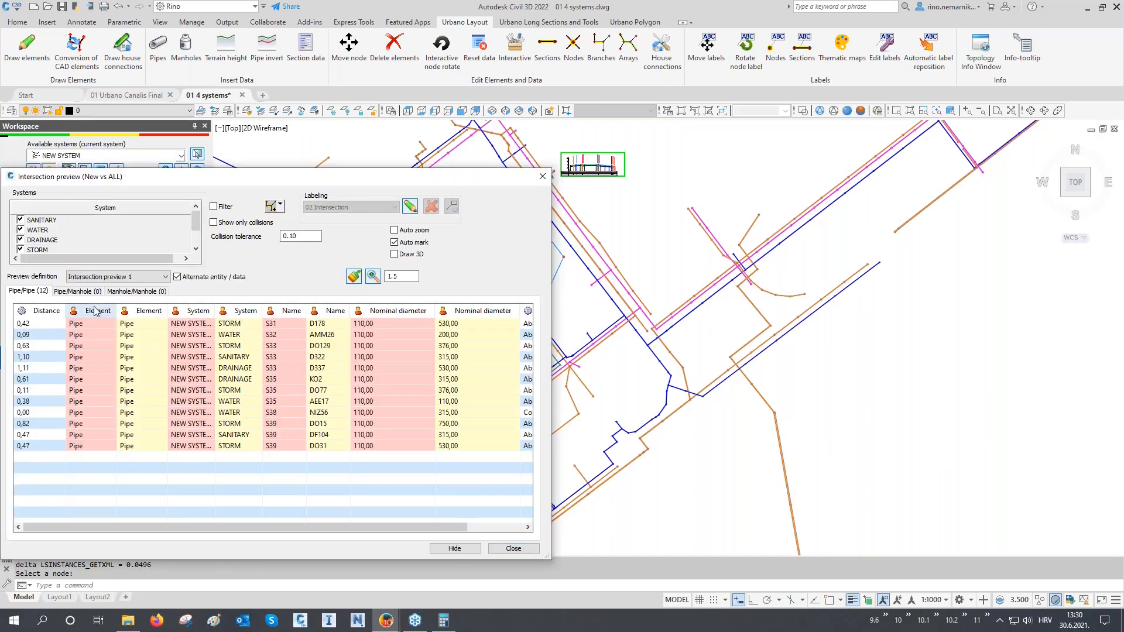
click(43, 322)
key(ctrl+a)
right_click(44, 322)
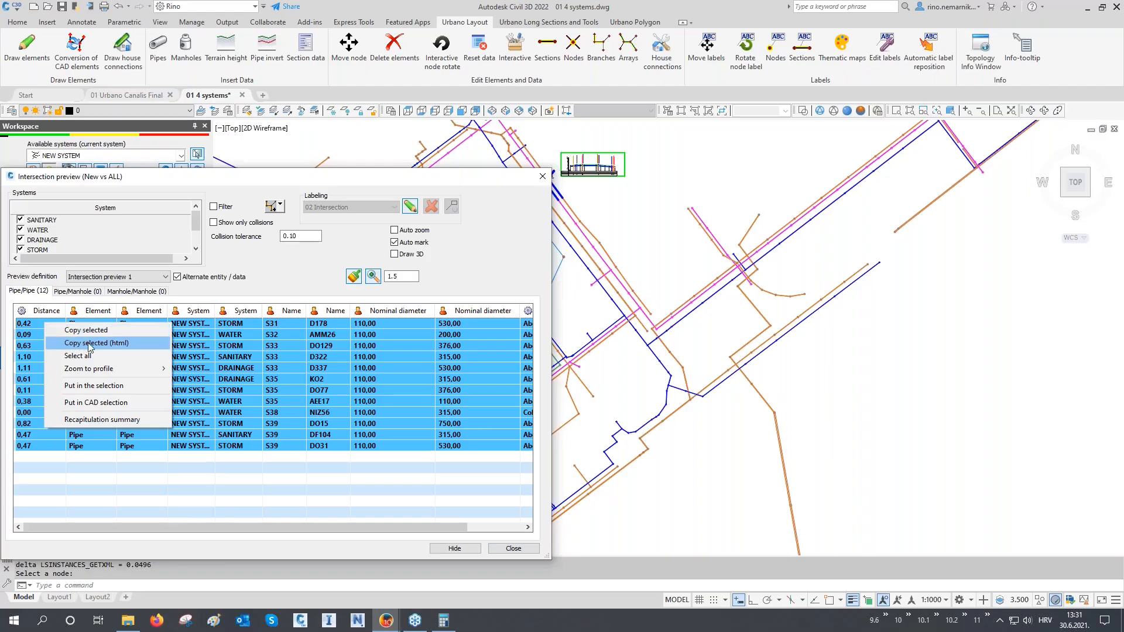
click(128, 344)
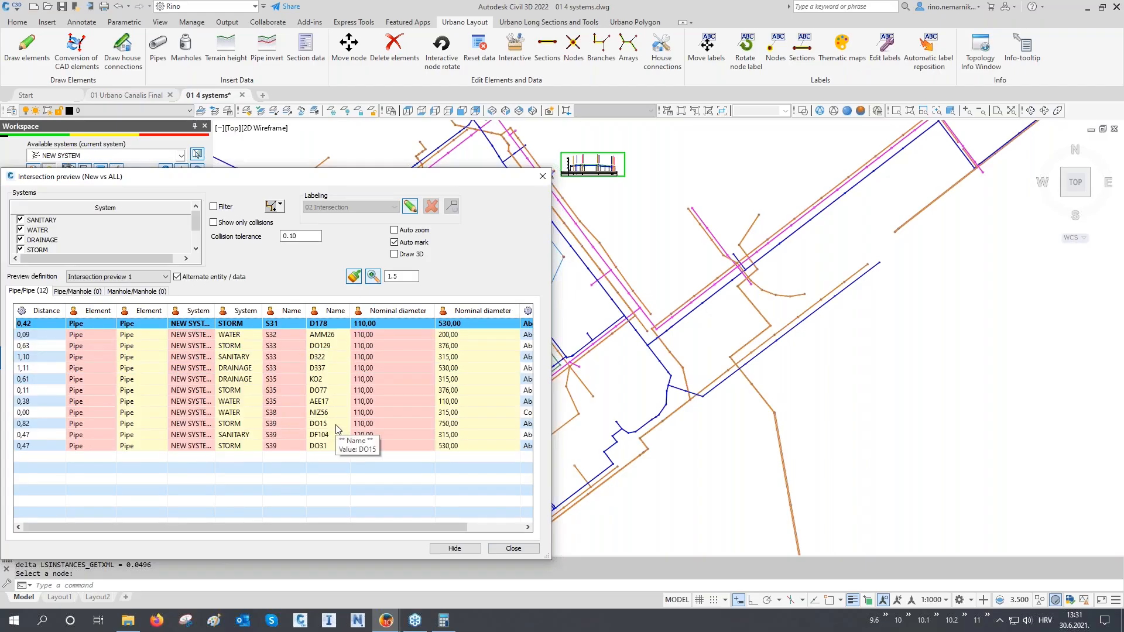
click(542, 176)
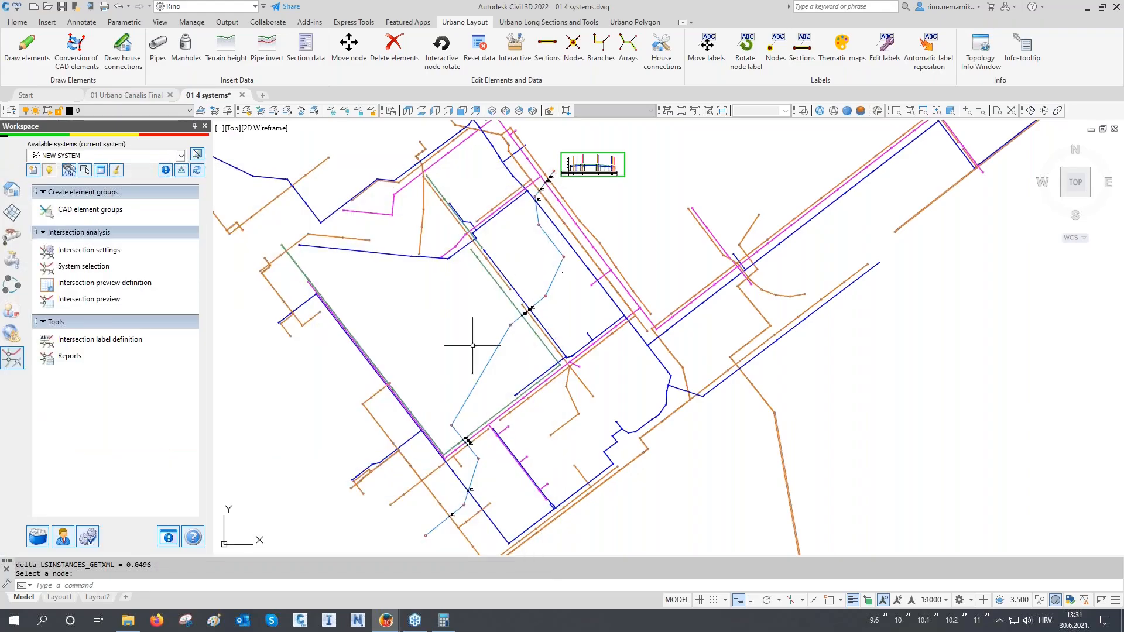
- Mark the Intersection report points, write the report to Intersection report.xls, and open it in Excel
click(183, 354)
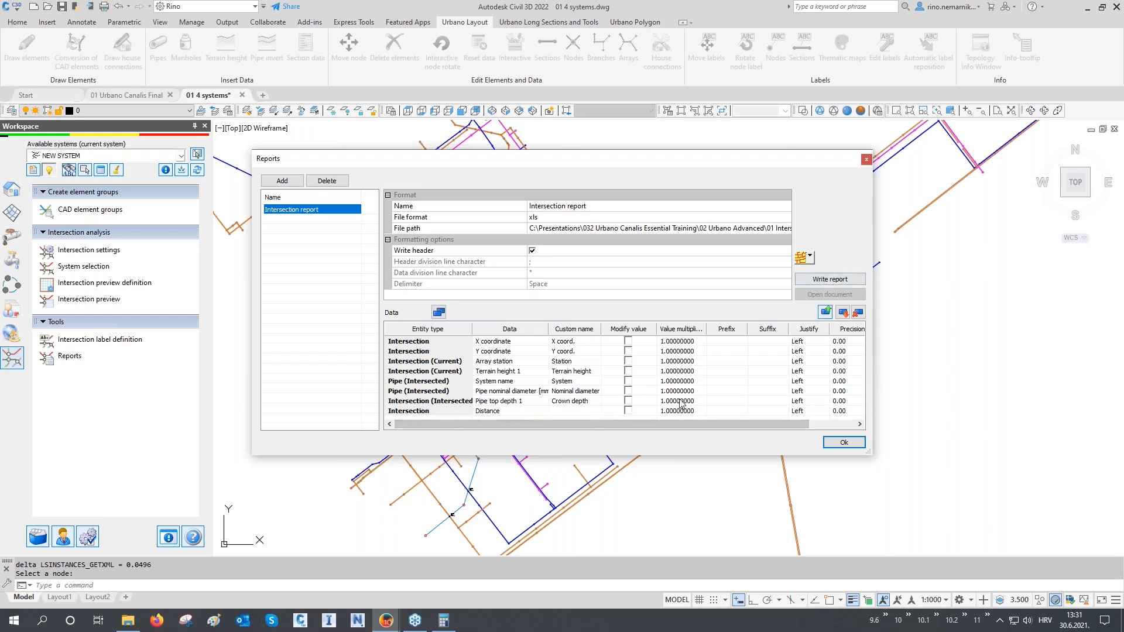
click(801, 260)
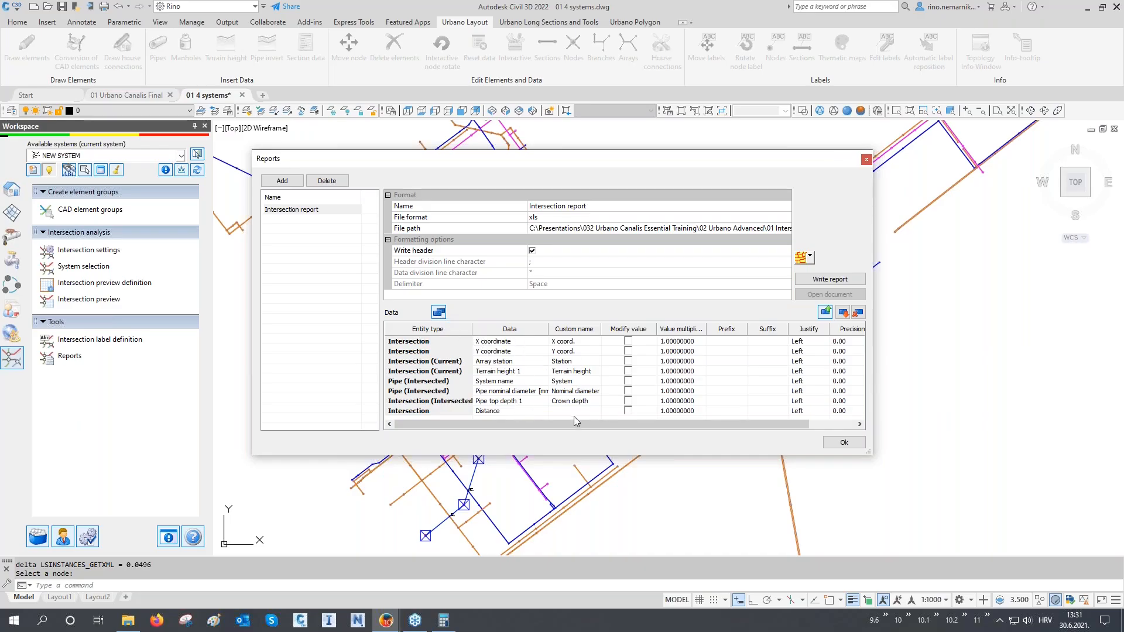
click(827, 281)
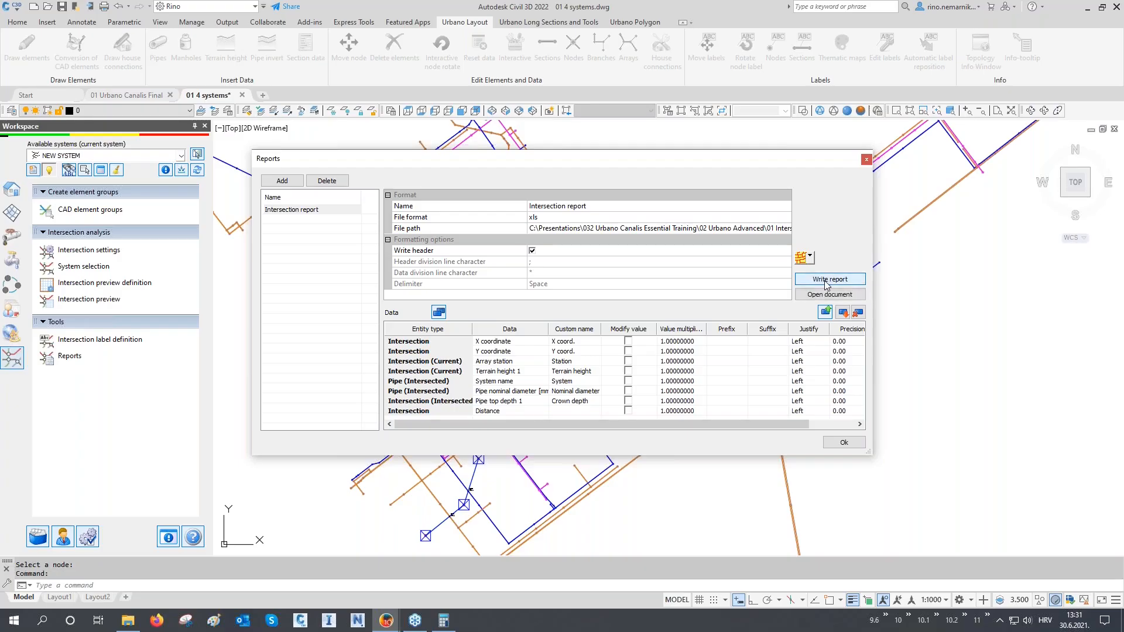
click(829, 294)
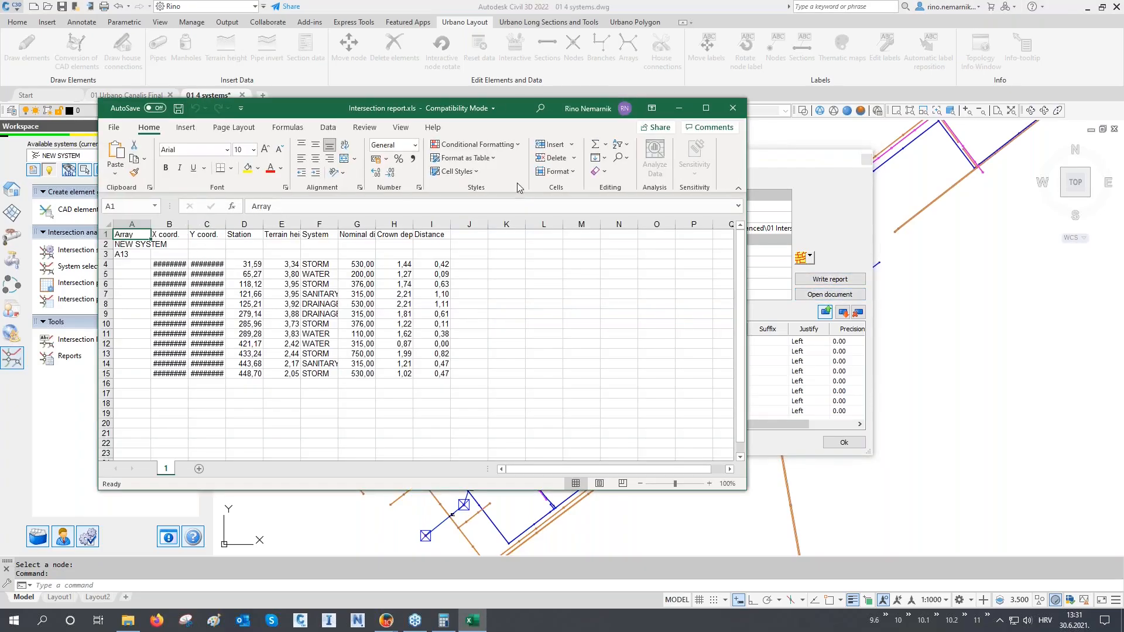
- Maximize Excel and autofit columns B and C to show the X and Y coordinates
click(706, 108)
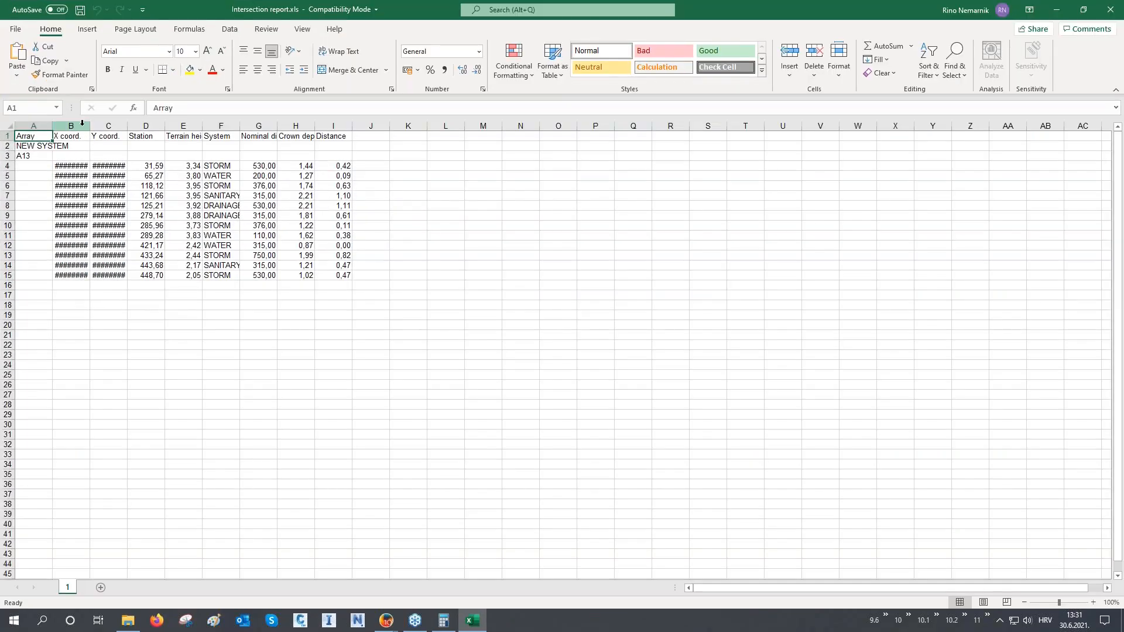
drag(85, 121, 92, 126)
click(95, 141)
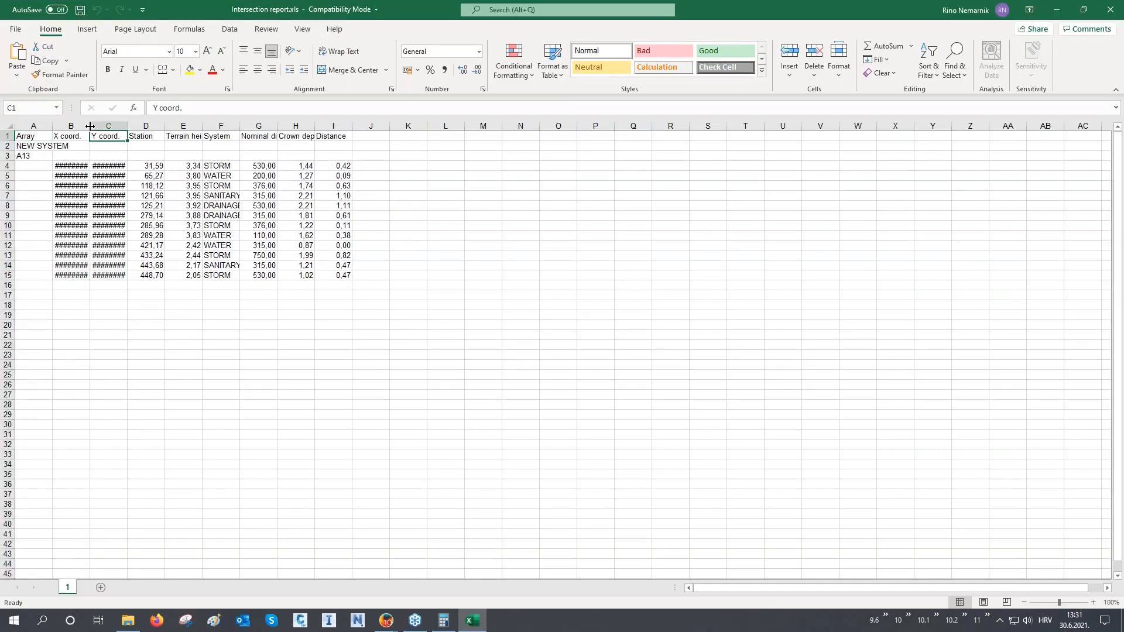
double_click(90, 126)
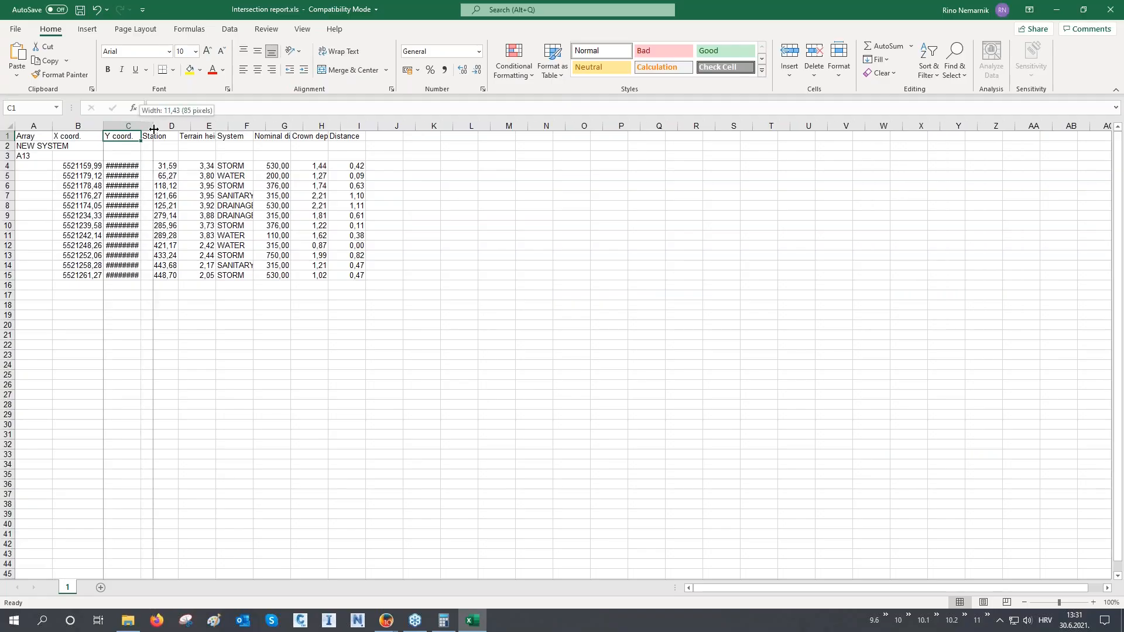
double_click(140, 125)
drag(84, 142, 157, 275)
drag(176, 137, 176, 275)
- Widen columns E, G and H to show Terrain height, Nominal diameter and Crown depth
drag(232, 125, 317, 125)
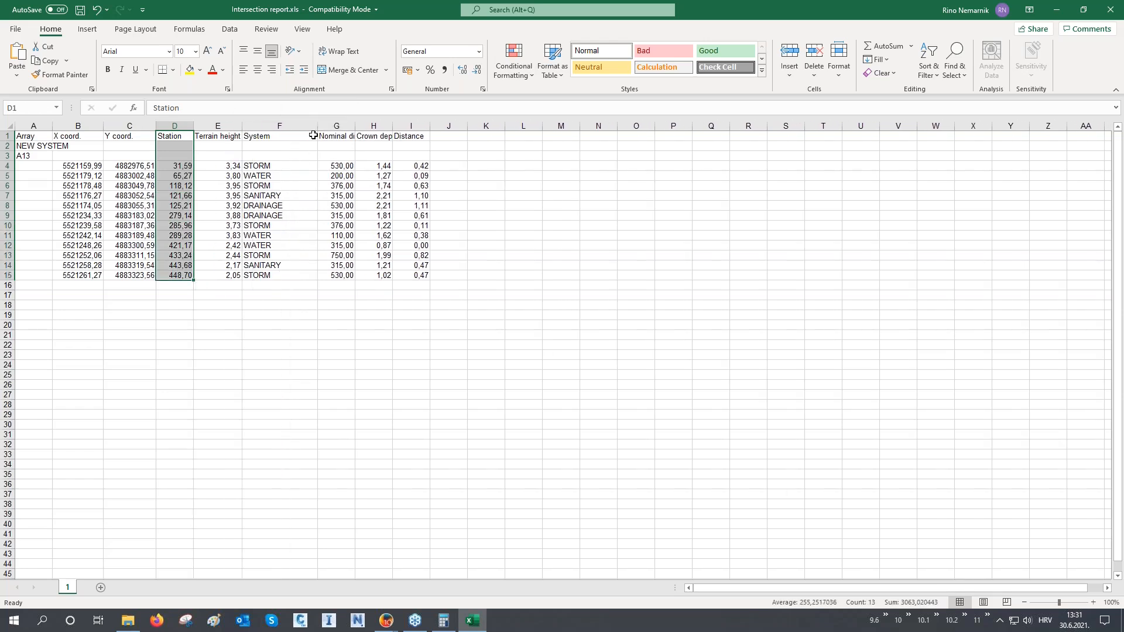
drag(281, 161, 286, 270)
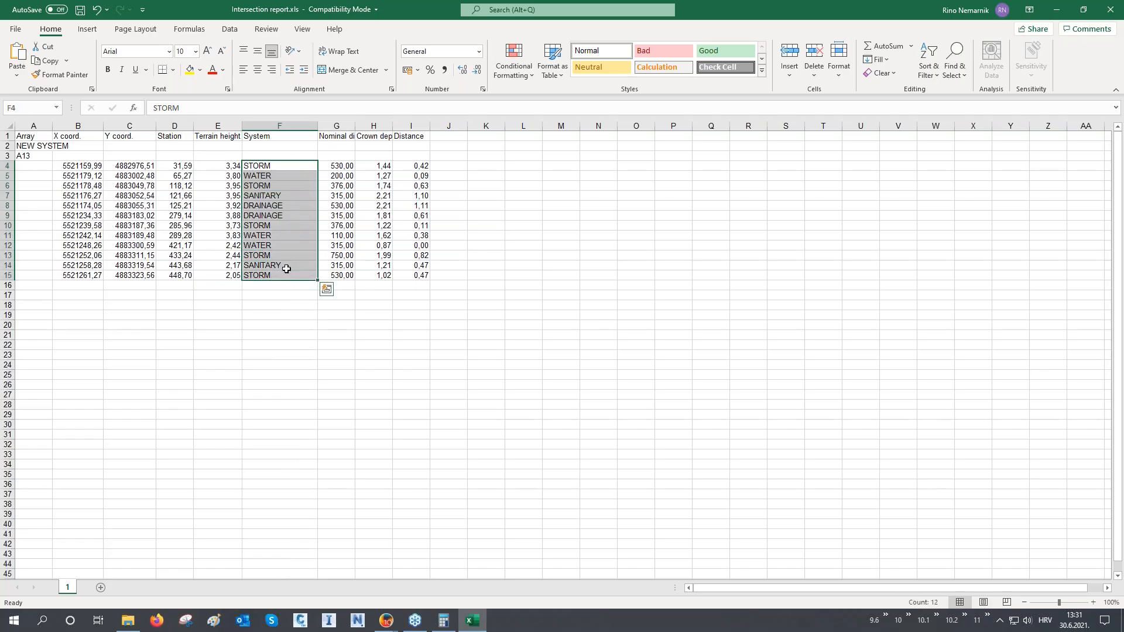
drag(355, 129, 380, 128)
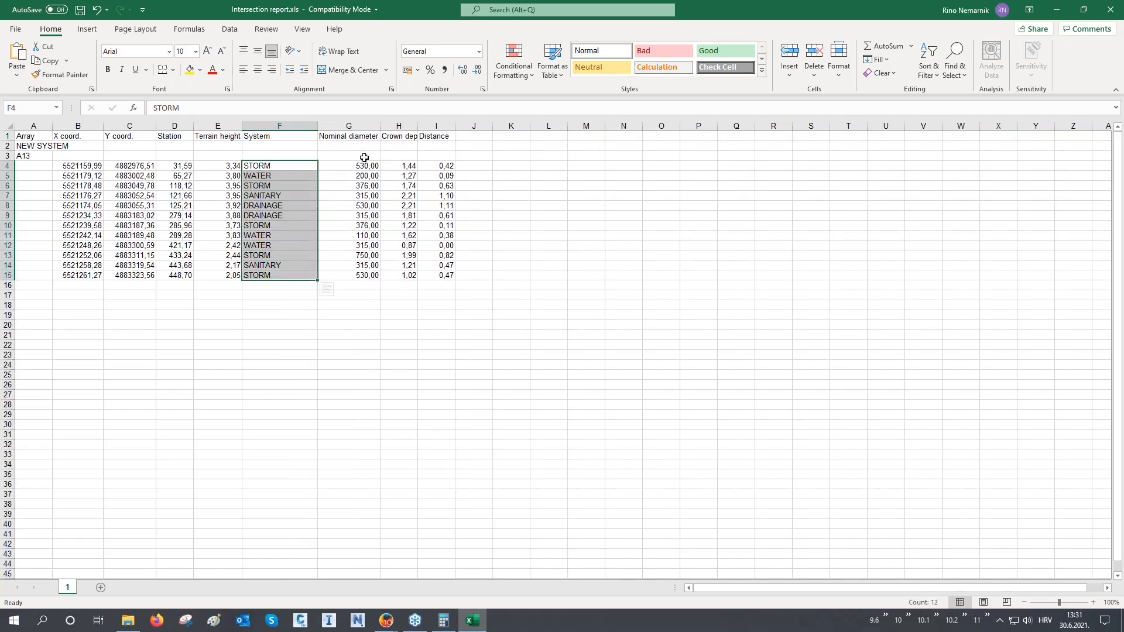
drag(351, 166, 352, 274)
drag(421, 125, 434, 125)
drag(426, 166, 418, 270)
drag(462, 165, 493, 273)
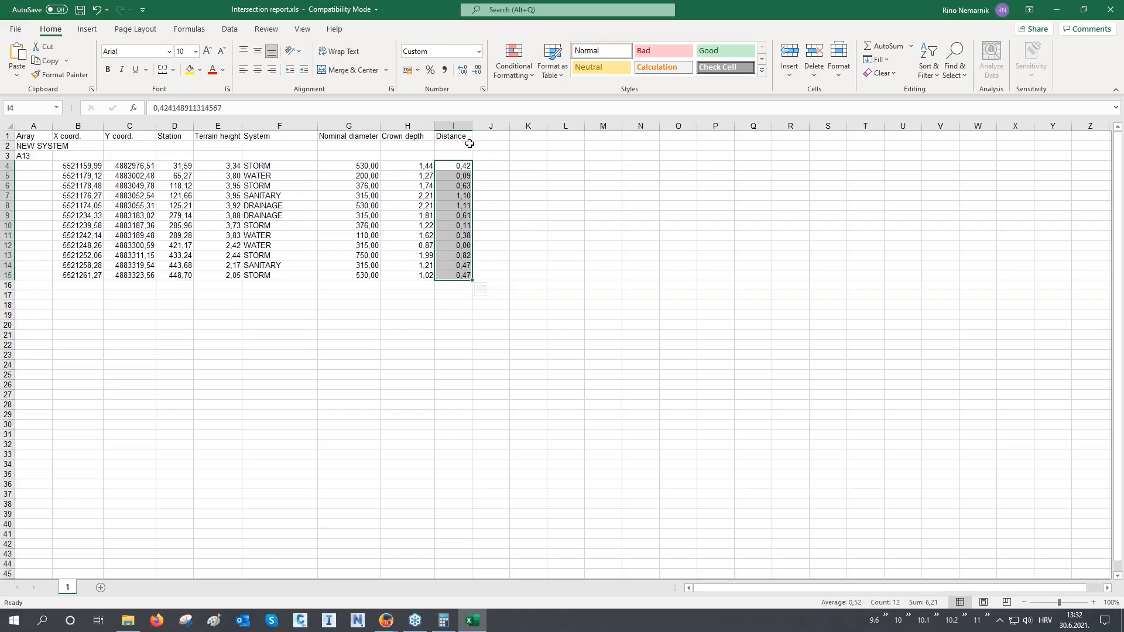
- Return to the top of the sheet, save Intersection report.xls, and close Excel
key(ctrl+Home)
key(ctrl+s)
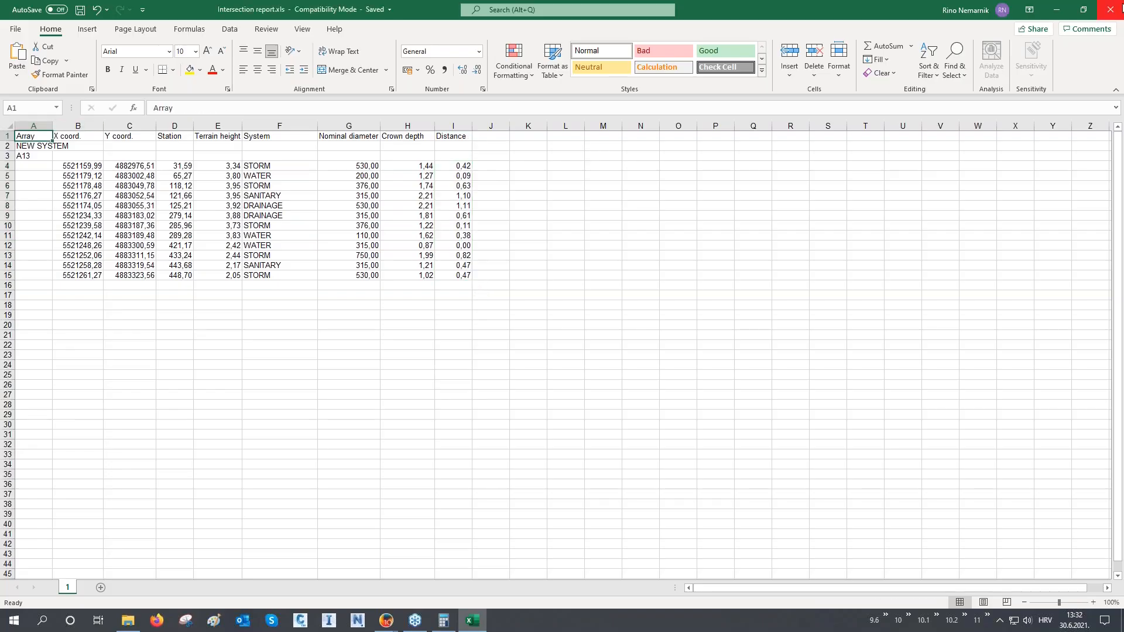
click(1108, 9)
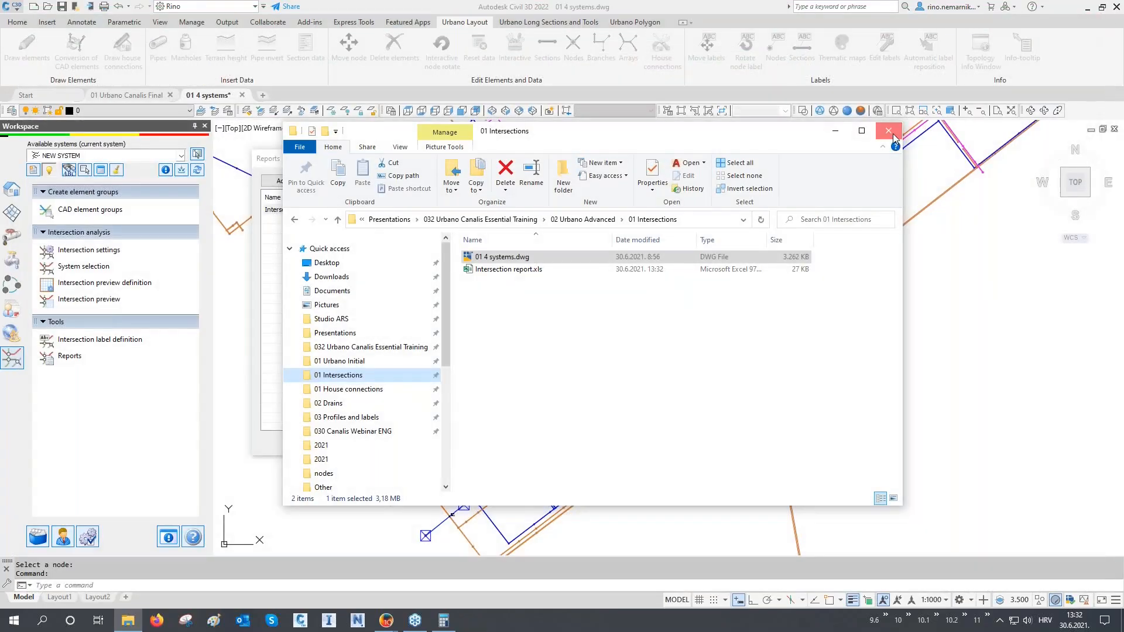
- Close the report folder, calculator and Reports dialog, then zoom to the drawing extents
click(888, 131)
click(868, 157)
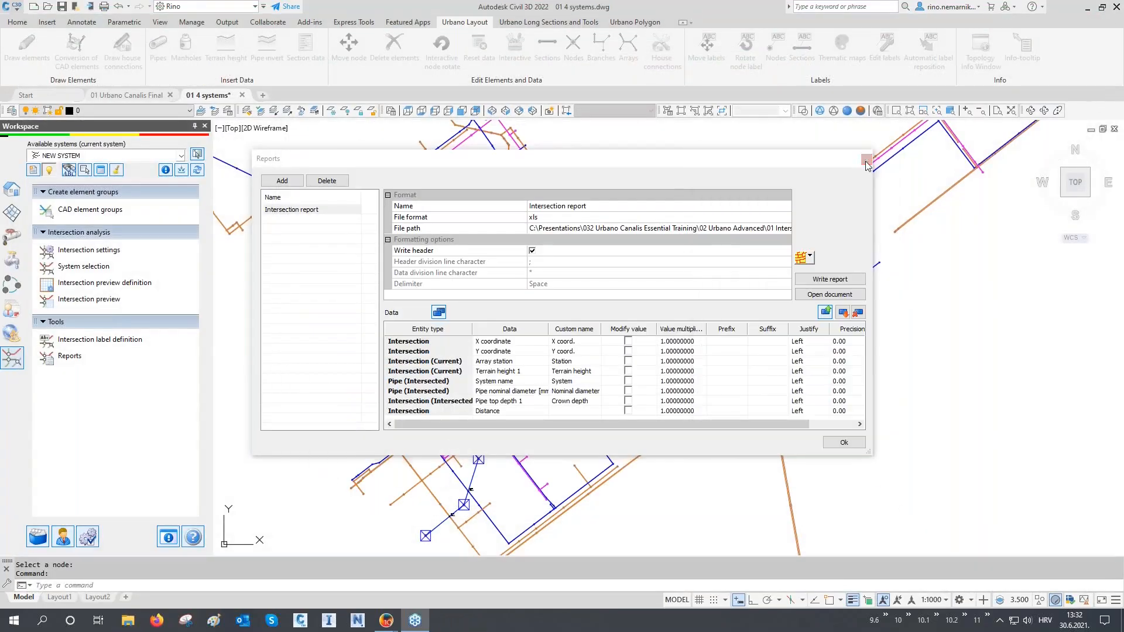
click(866, 159)
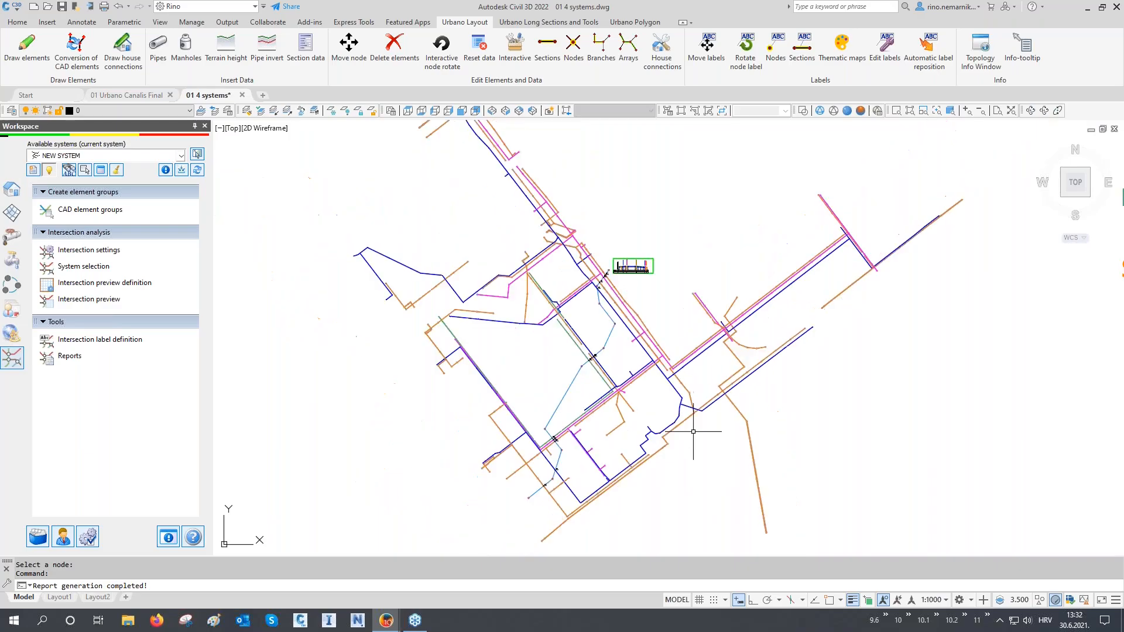
middle_drag(664, 288, 587, 335)
middle_click(607, 312)
middle_click(607, 312)
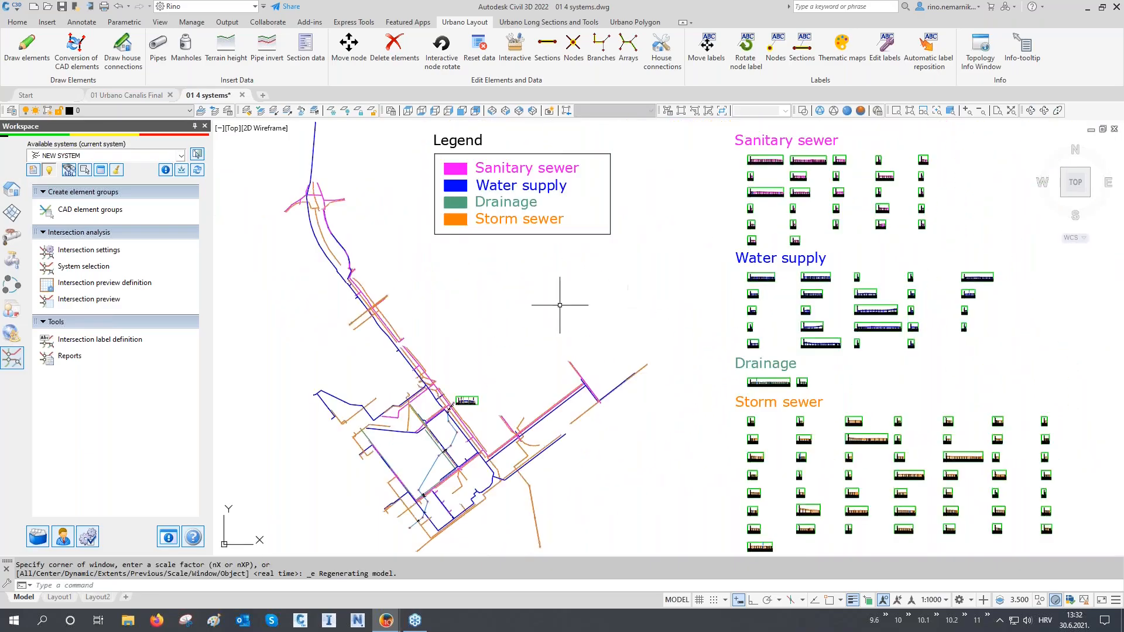
- Save the drawing as 01 4 systems_final.dwg
click(10, 7)
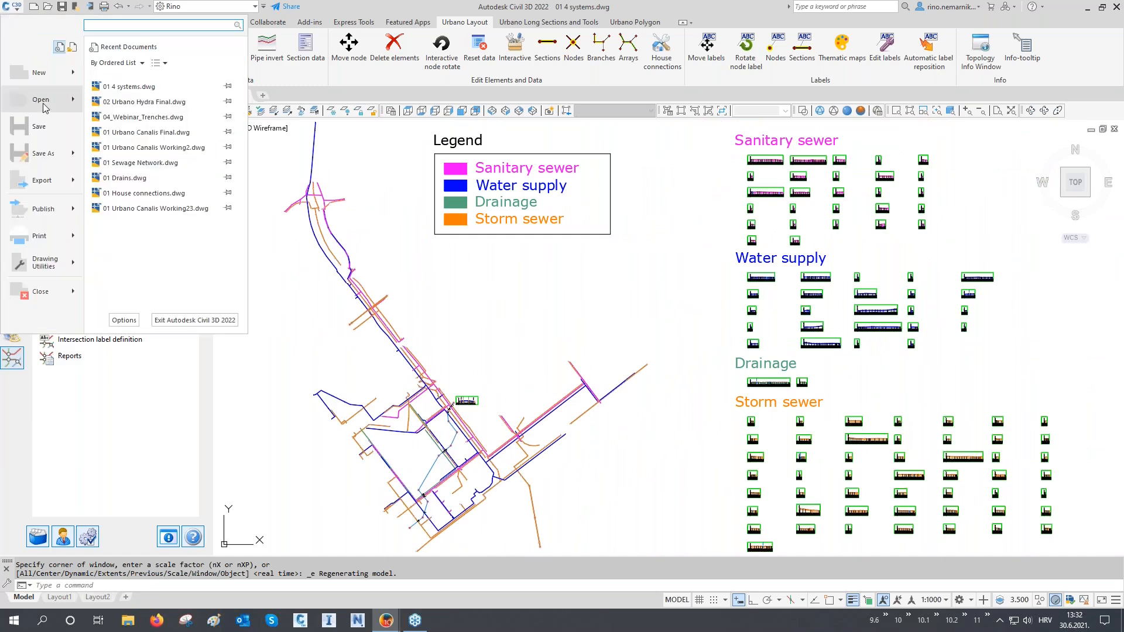
click(41, 154)
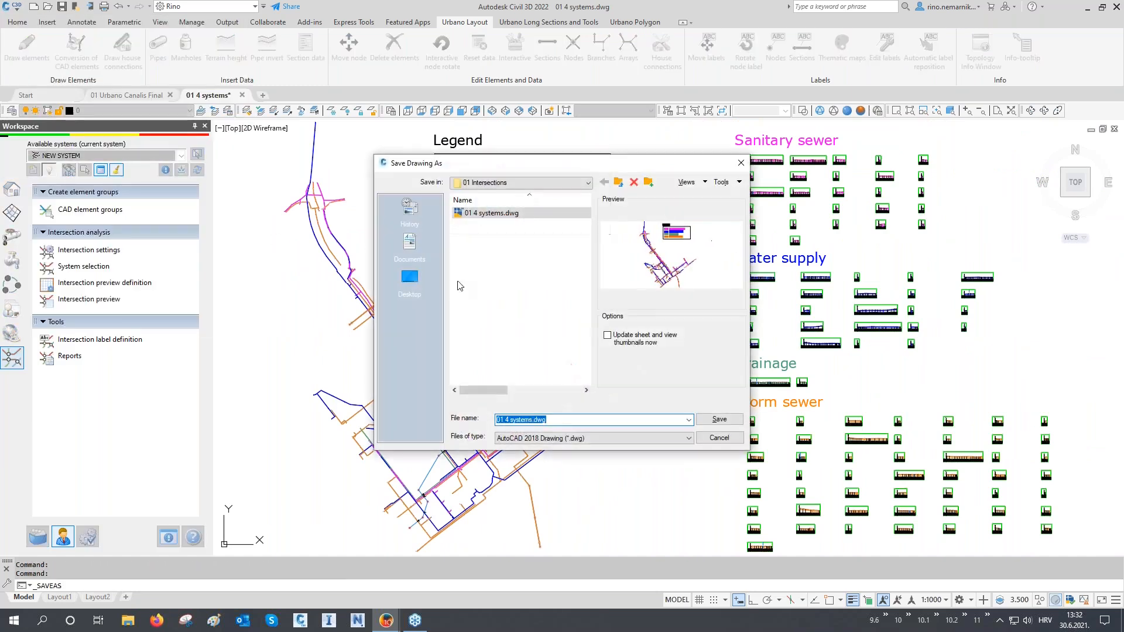
click(533, 421)
click(735, 419)
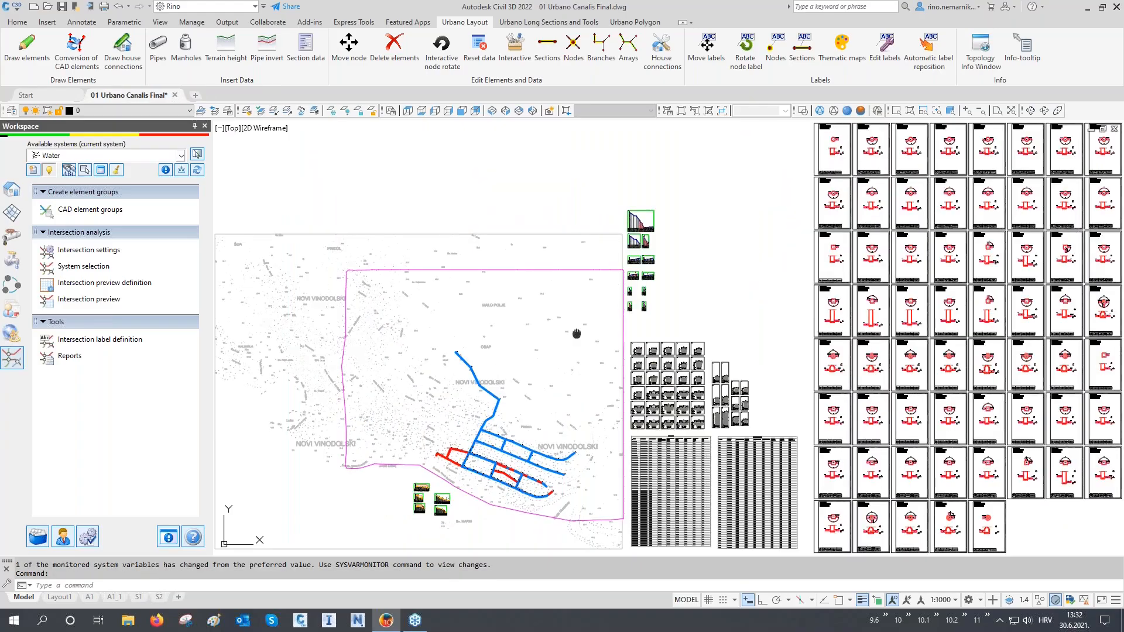
- Zoom into the network and turn on the 1_CAD_Infrastructure layer via LA
scroll(592, 334, up, 3)
scroll(496, 421, up, 3)
middle_drag(489, 388, 556, 416)
text(LA)
key(Return)
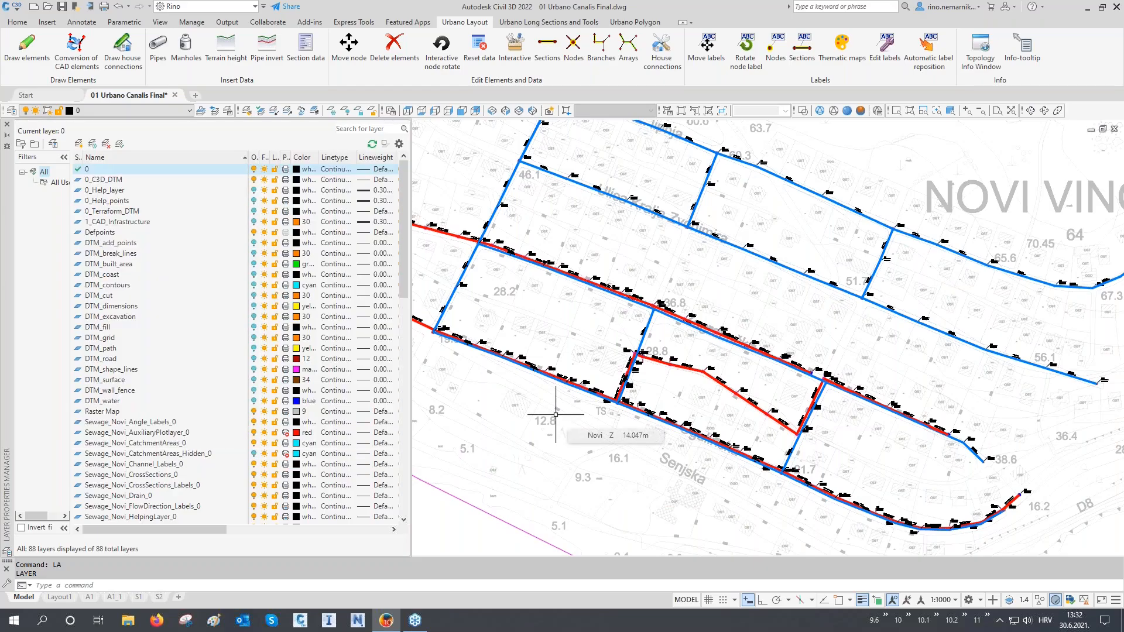
click(104, 224)
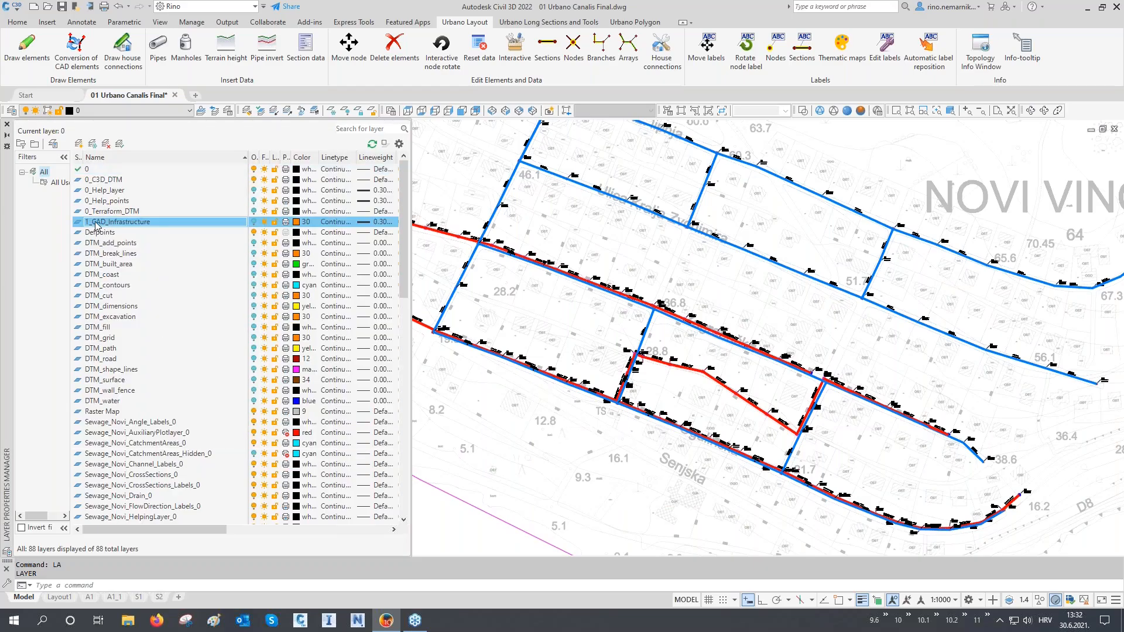
click(254, 223)
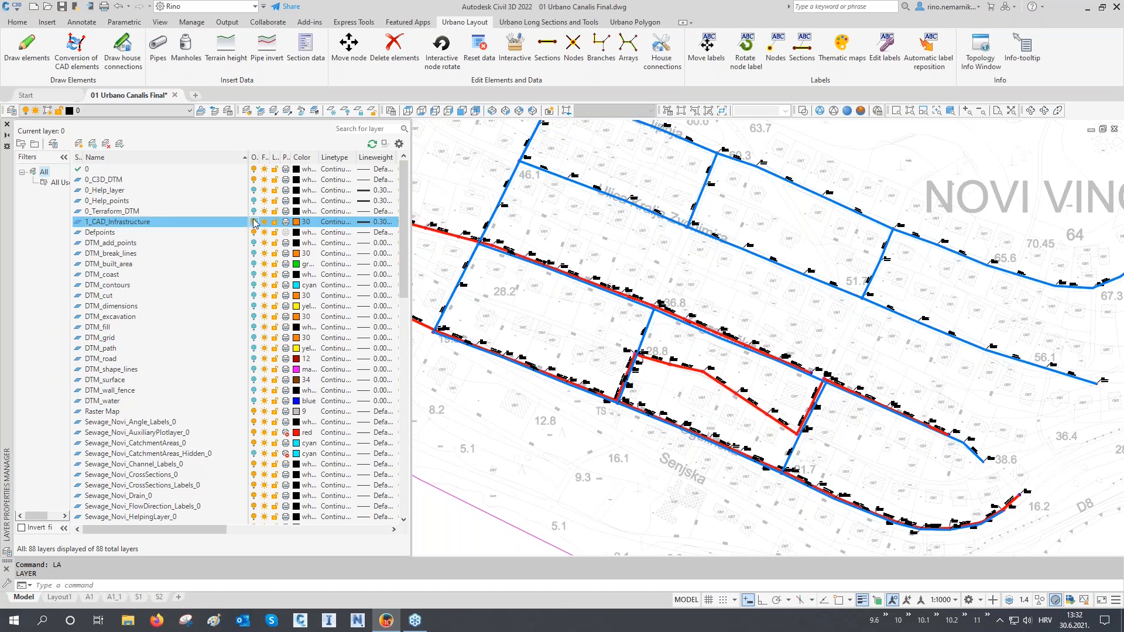
click(7, 124)
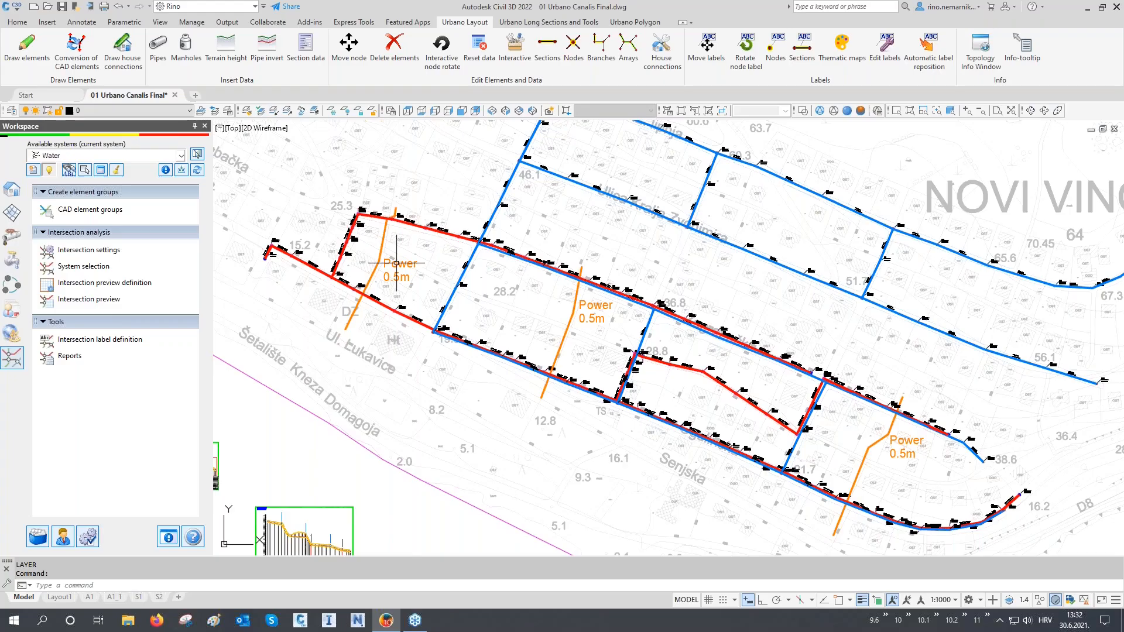
- Select the orange Power 0.5m lines to inspect them, then pan to the network's western end
click(575, 332)
key(Escape)
click(573, 333)
click(564, 334)
click(871, 459)
click(858, 443)
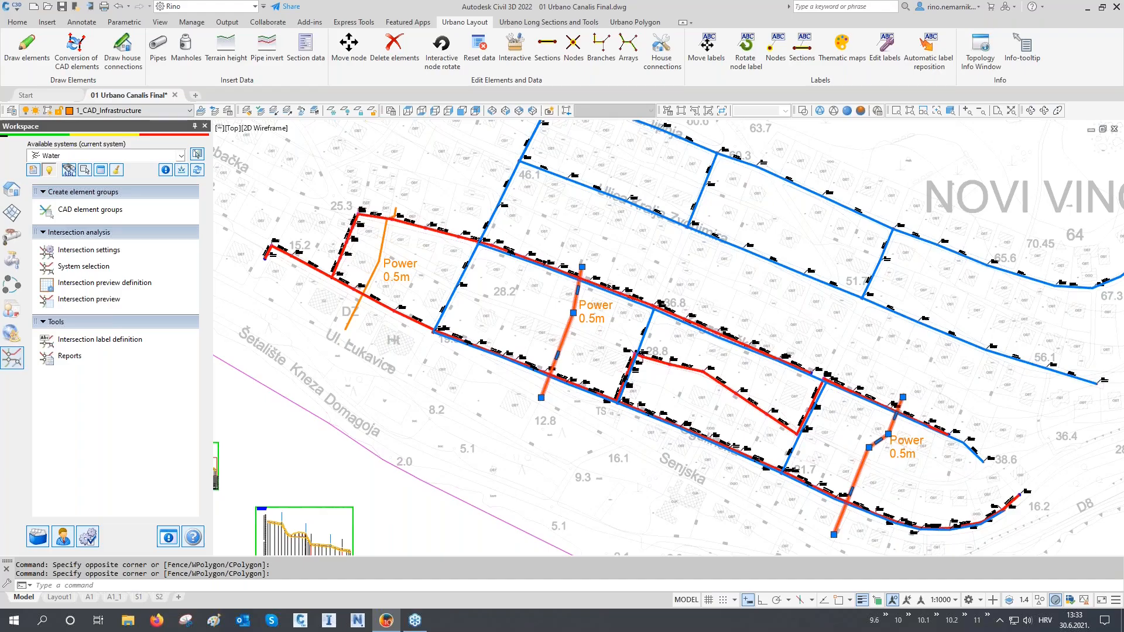
scroll(381, 255, up, 2)
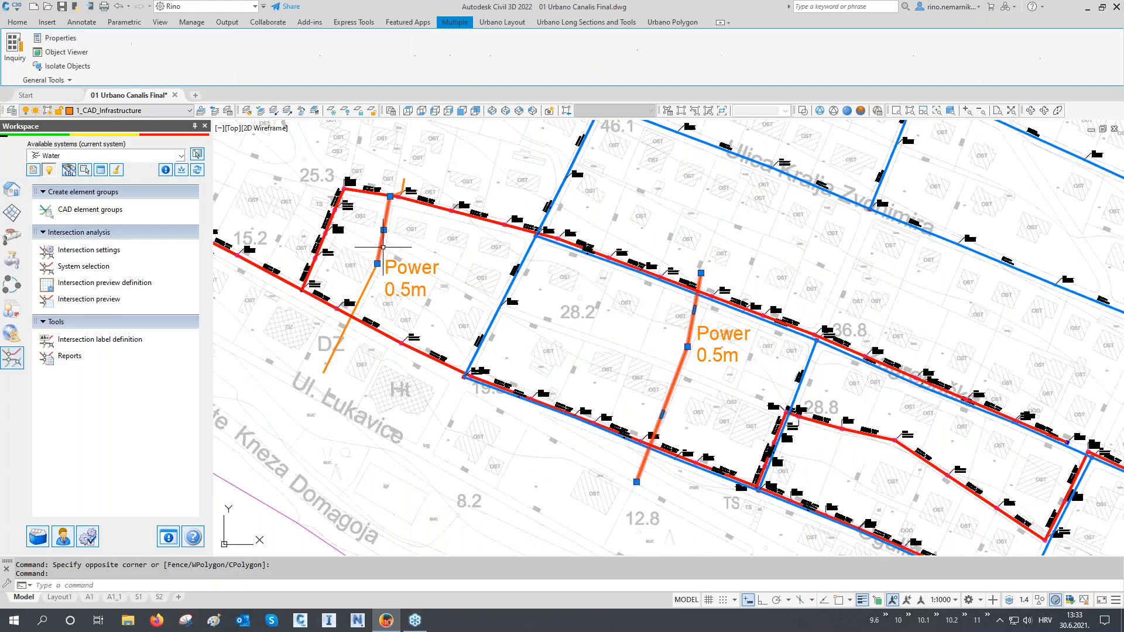
key(Escape)
scroll(461, 341, down, 4)
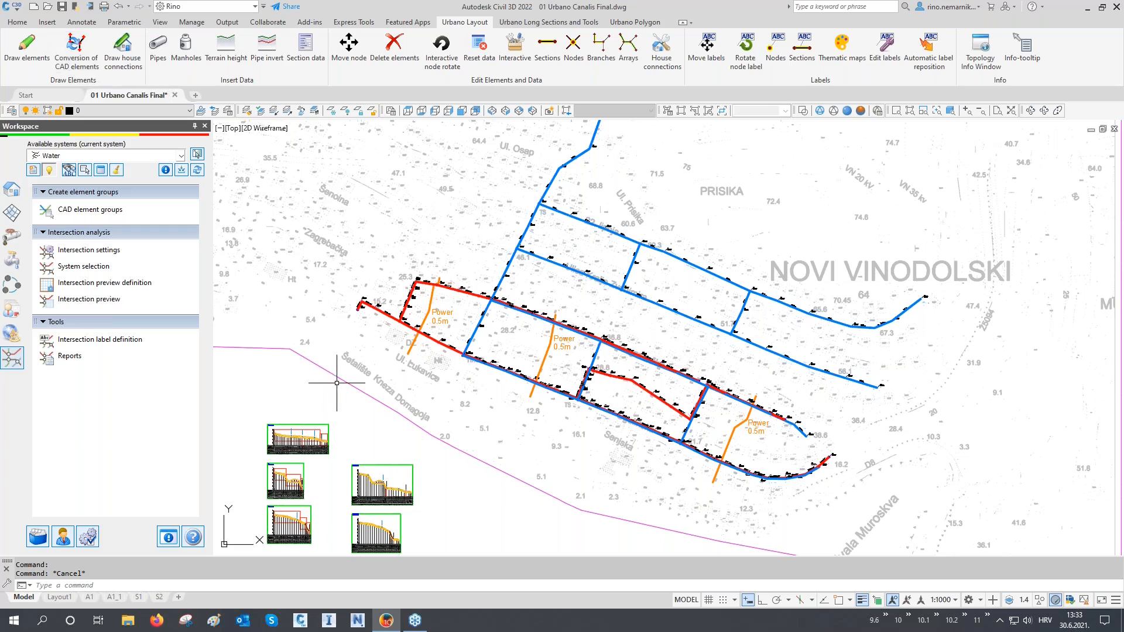
middle_drag(337, 385, 335, 371)
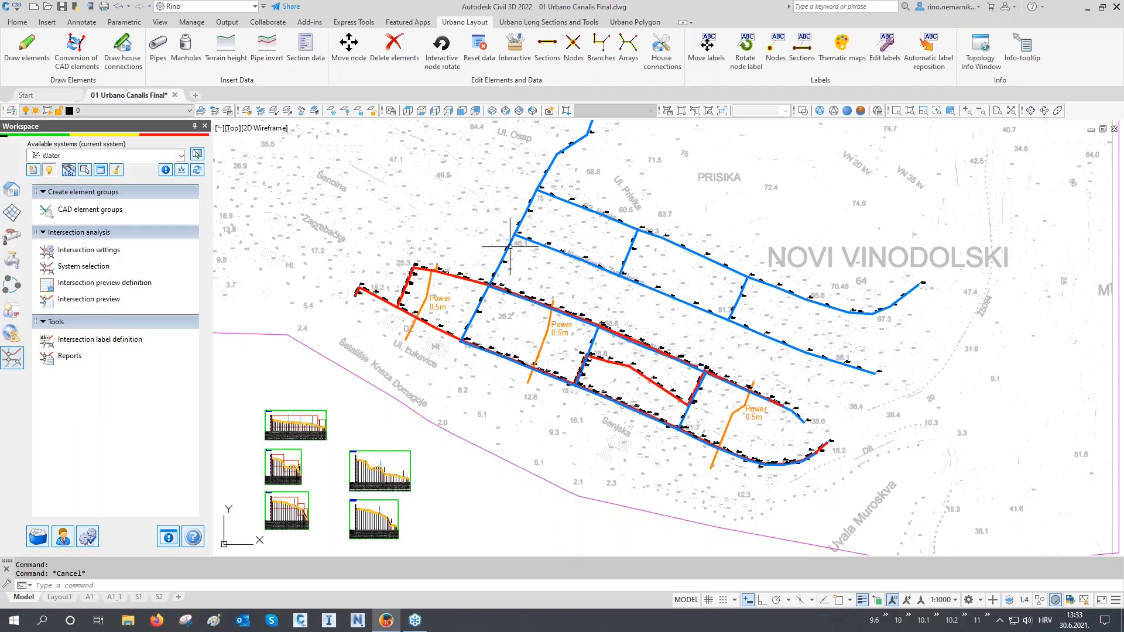
mouse_move(758, 506)
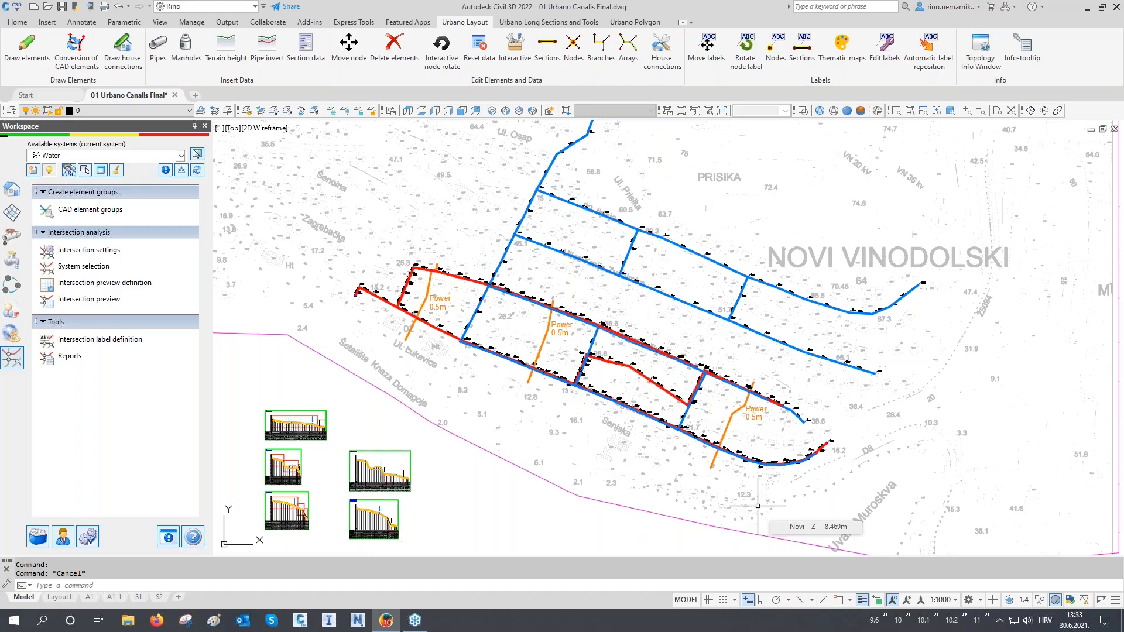
mouse_move(760, 495)
middle_down()
mouse_move(763, 482)
mouse_move(820, 485)
middle_up()
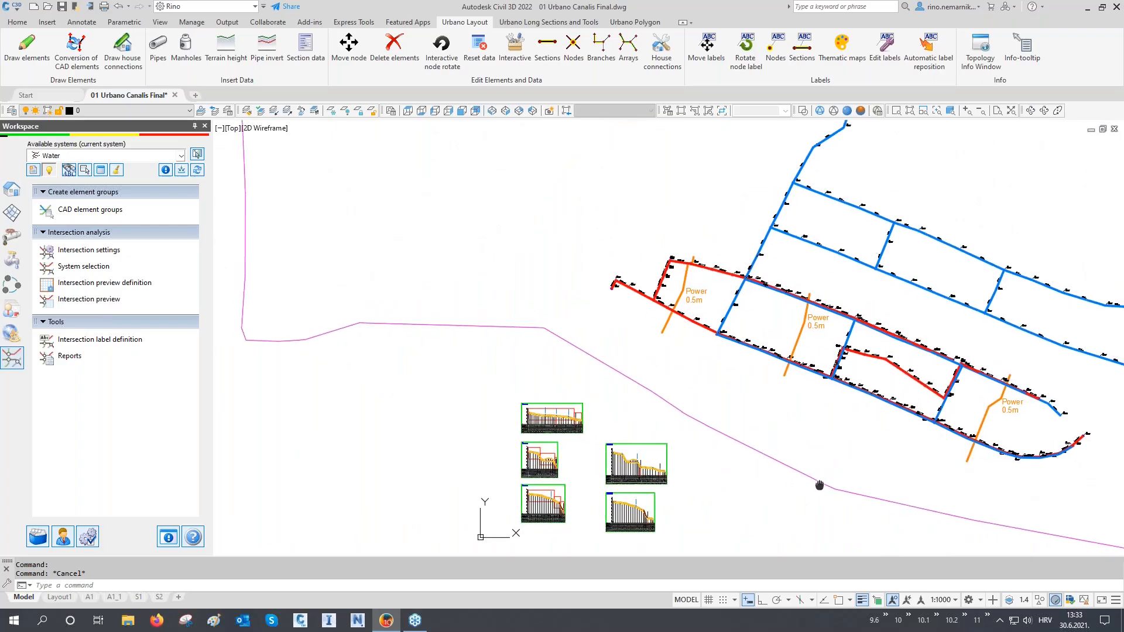
- Rename the CAD element group to Power and assign the 1_CAD_Infrastructure layer from a picked power line
click(95, 219)
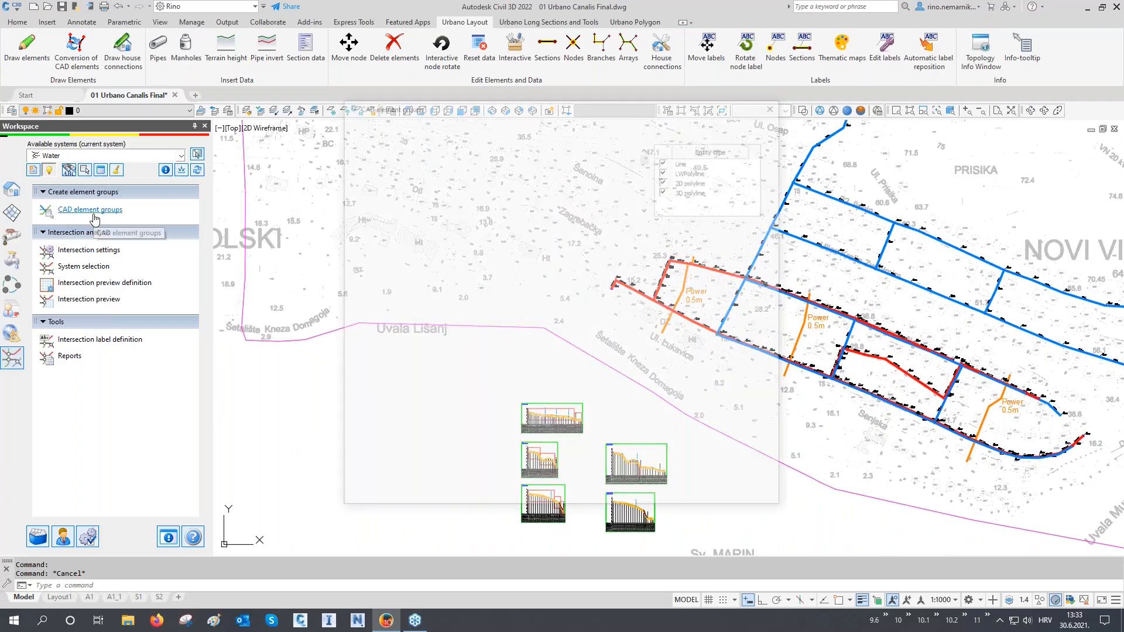
click(370, 147)
drag(392, 104, 151, 84)
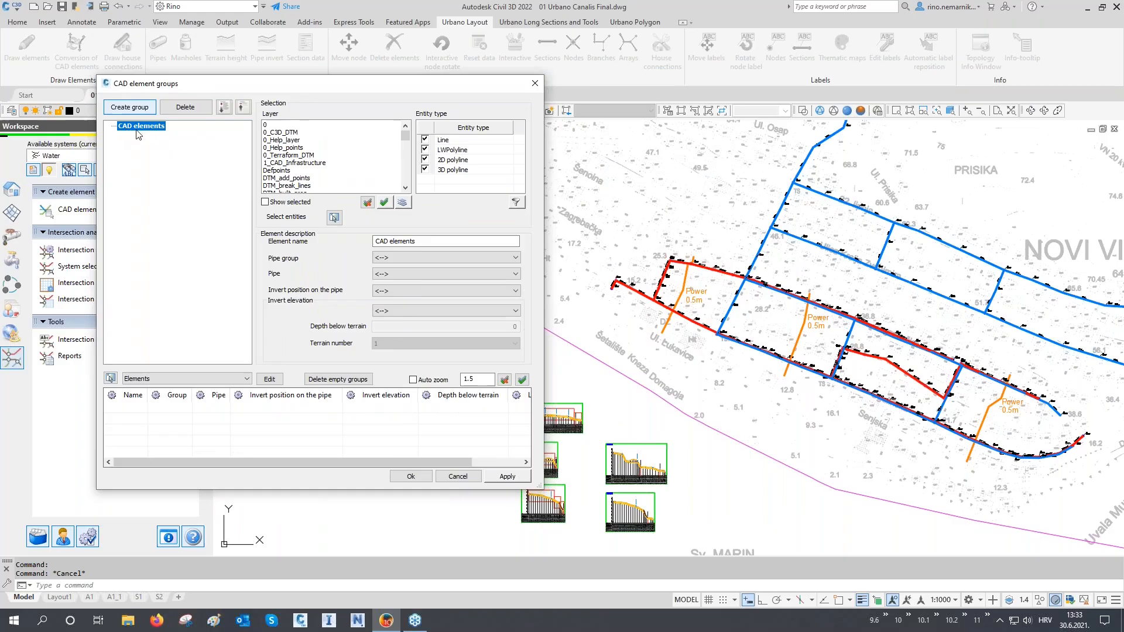
drag(426, 241, 343, 244)
text(Power)
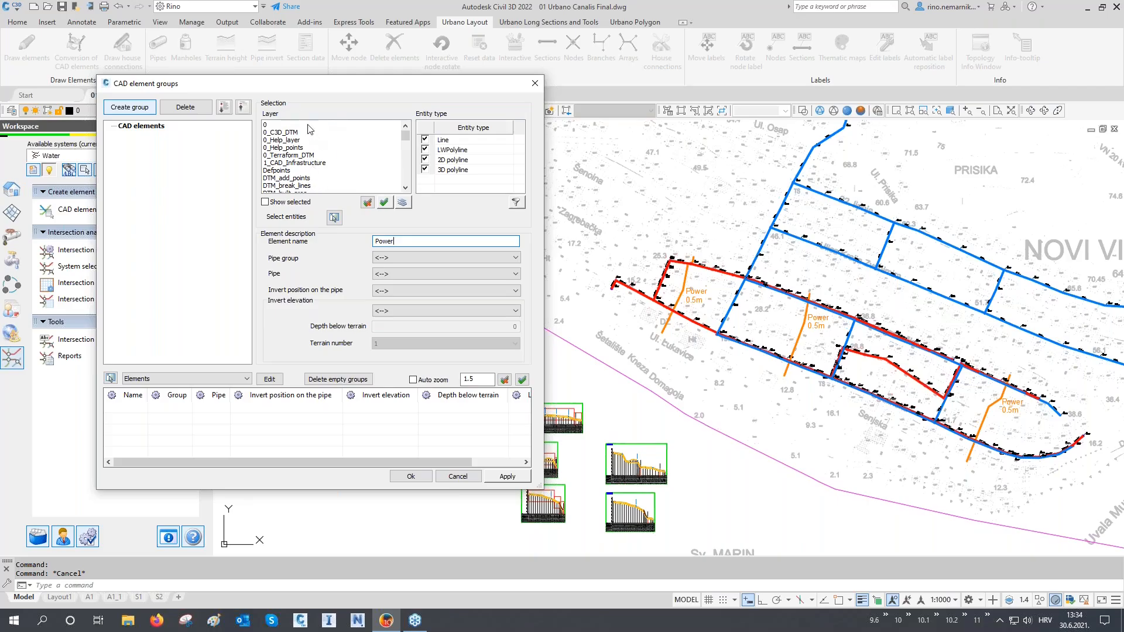
click(403, 202)
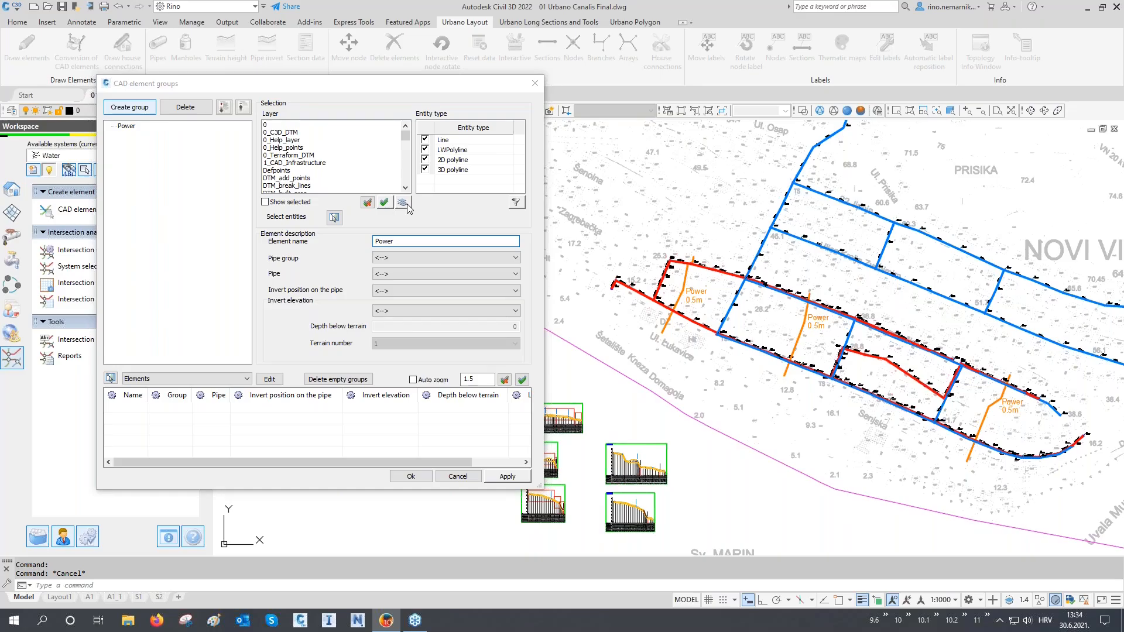
click(684, 282)
right_click(560, 232)
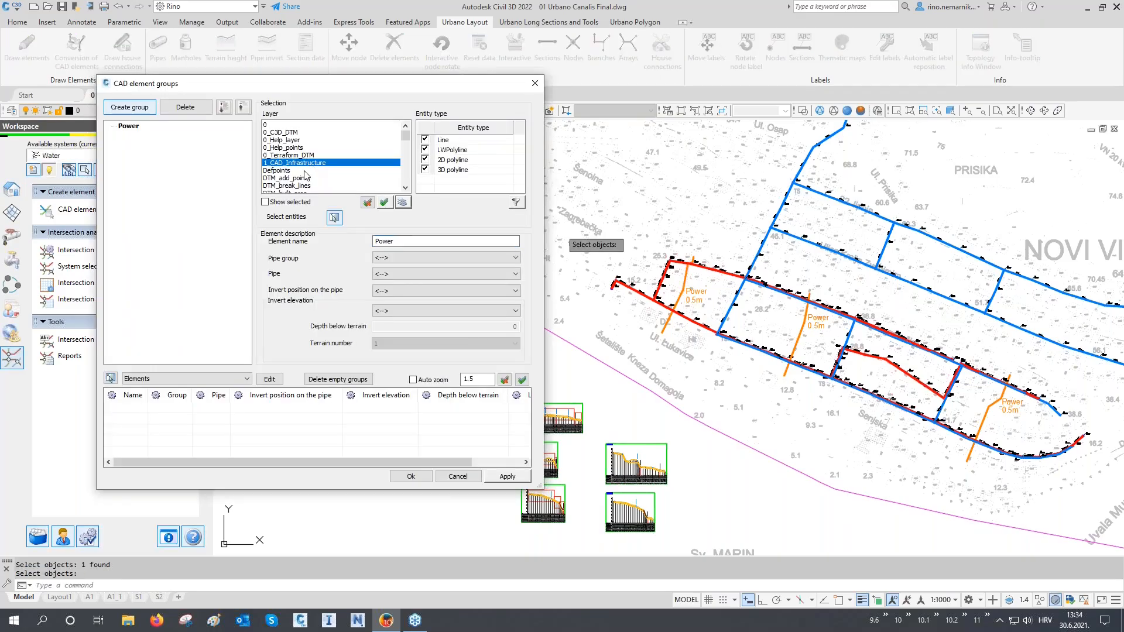
click(285, 203)
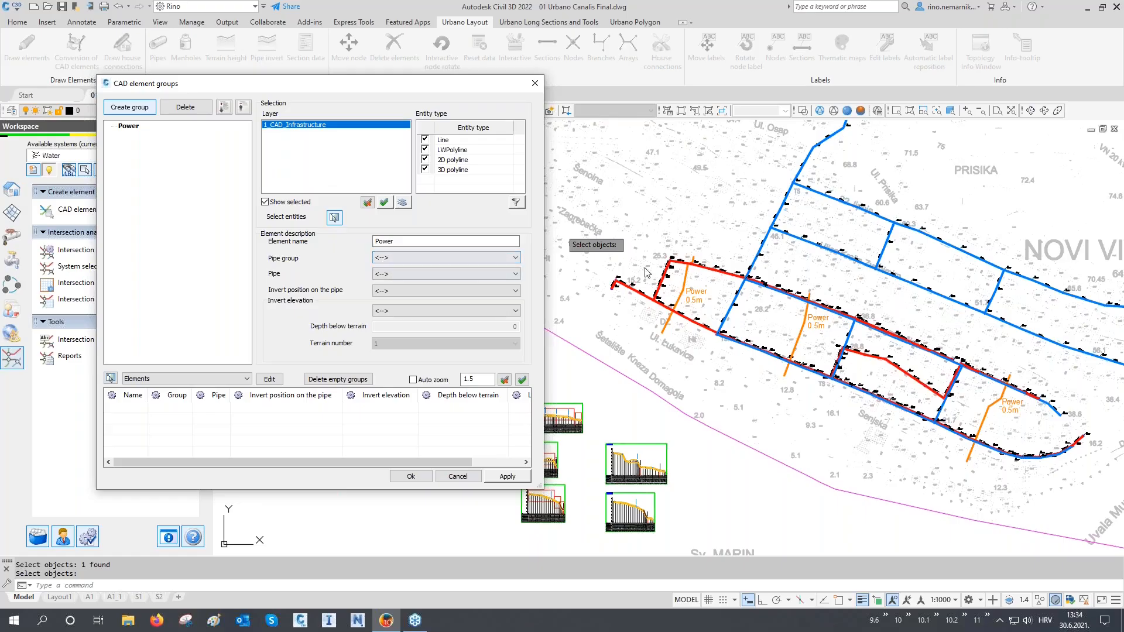
- Set S - PEHD Pipes SN 8, 110 mm PEHD, Top outer, terrain elevation, depth 0.5, then pick the power lines
click(392, 258)
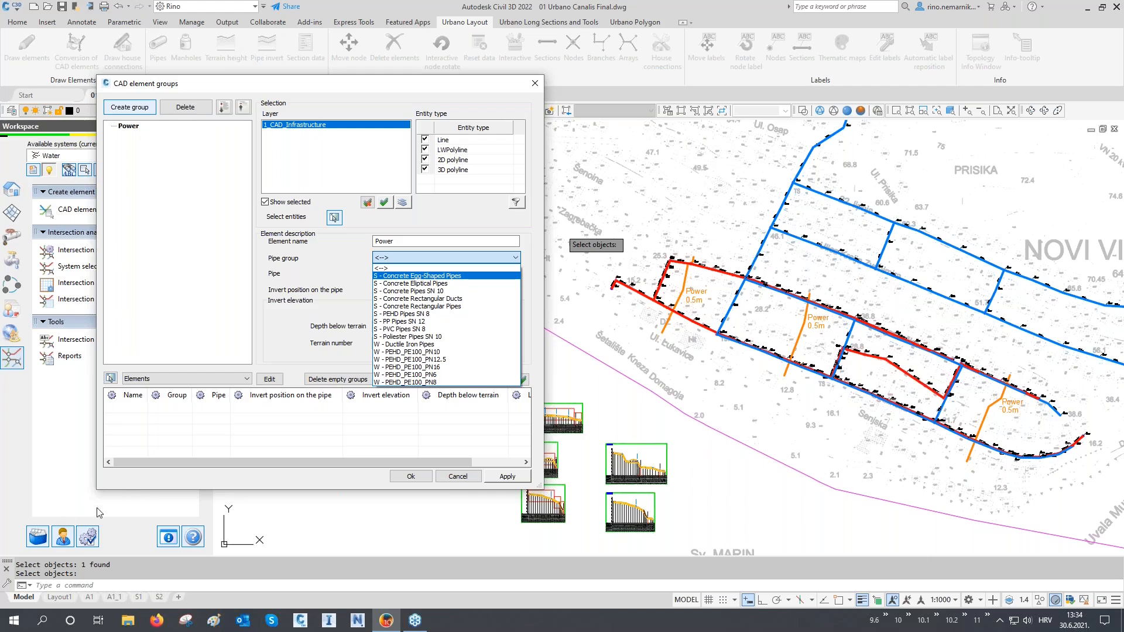
click(404, 314)
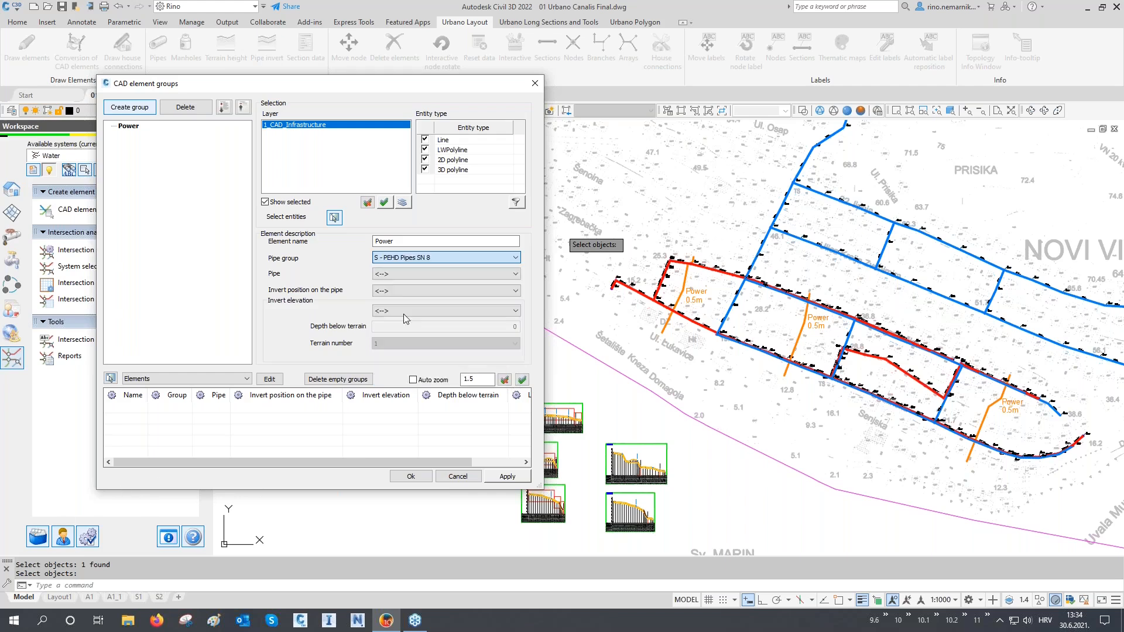
click(380, 275)
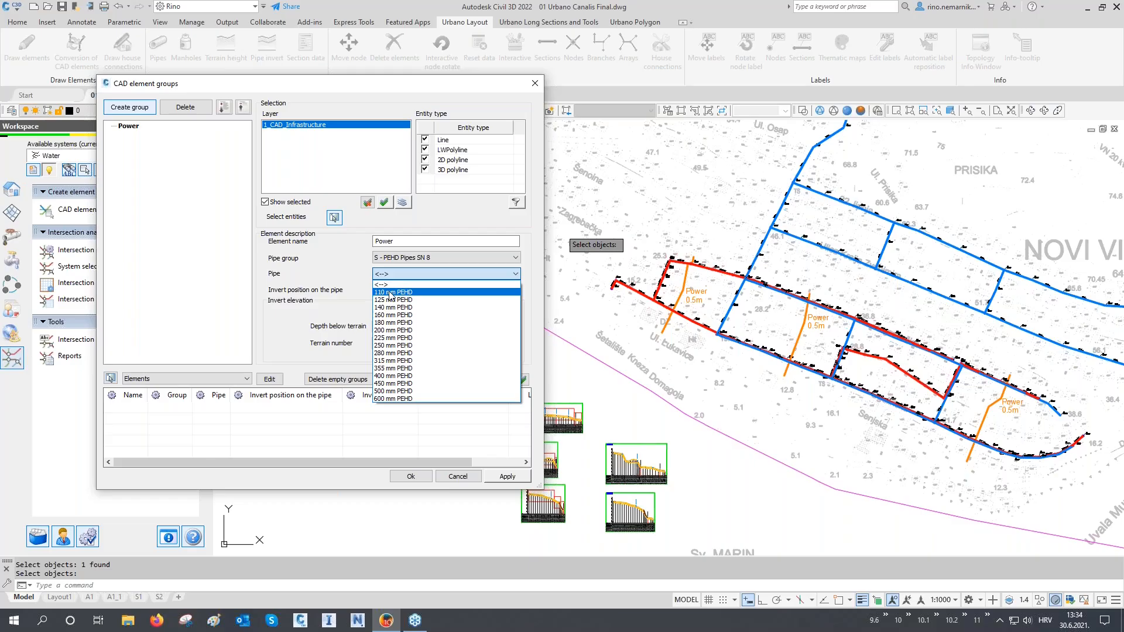
click(391, 292)
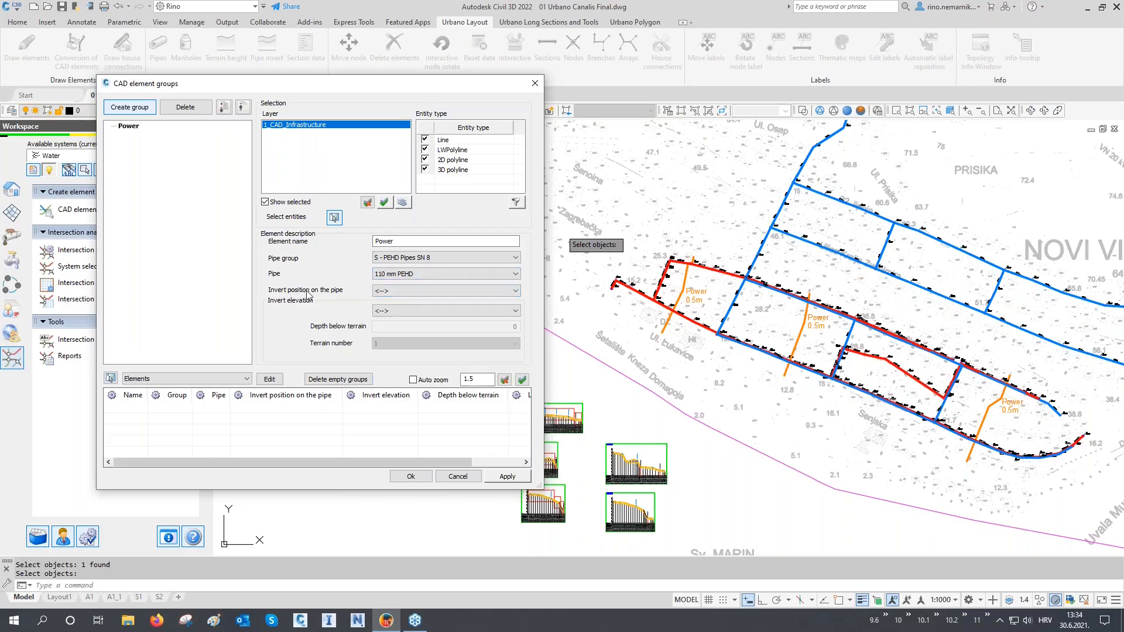
click(381, 292)
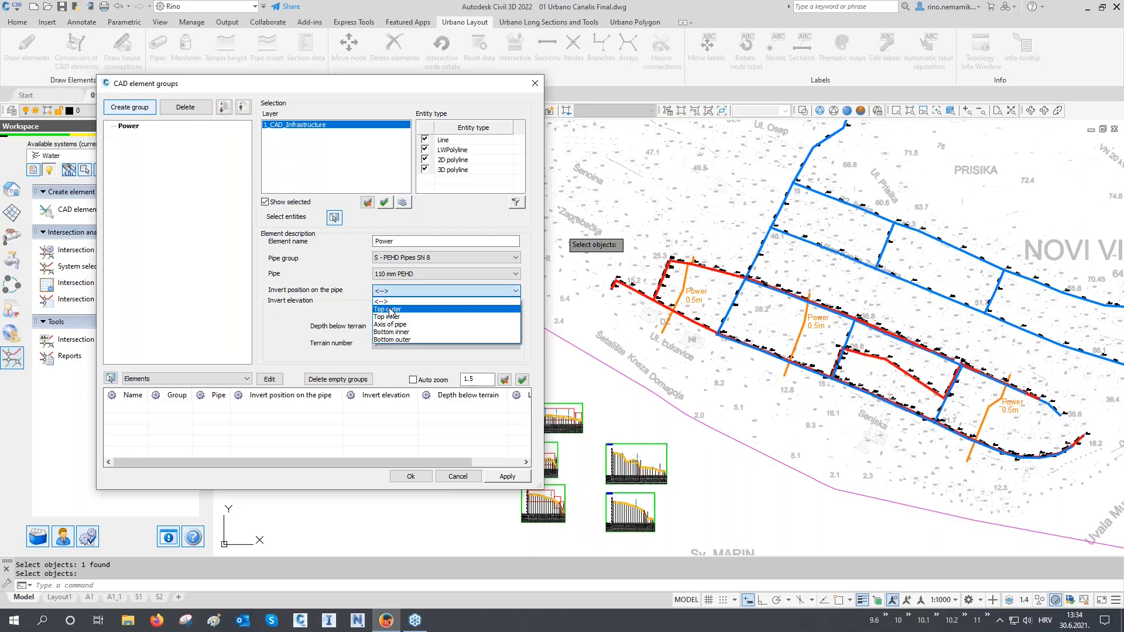
click(391, 309)
click(401, 310)
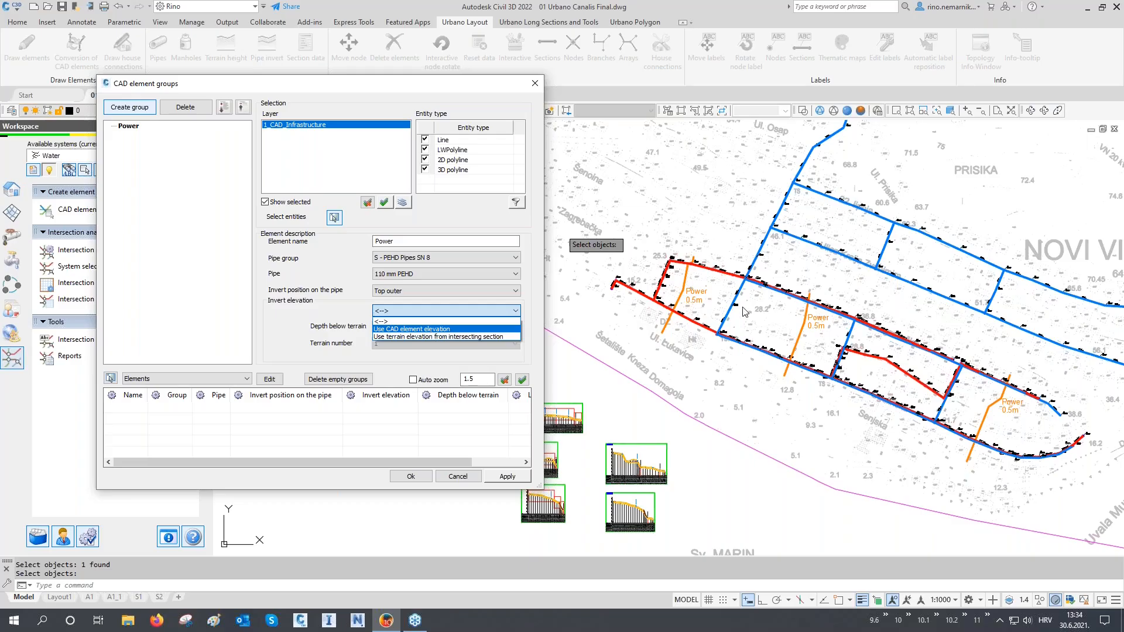
click(411, 337)
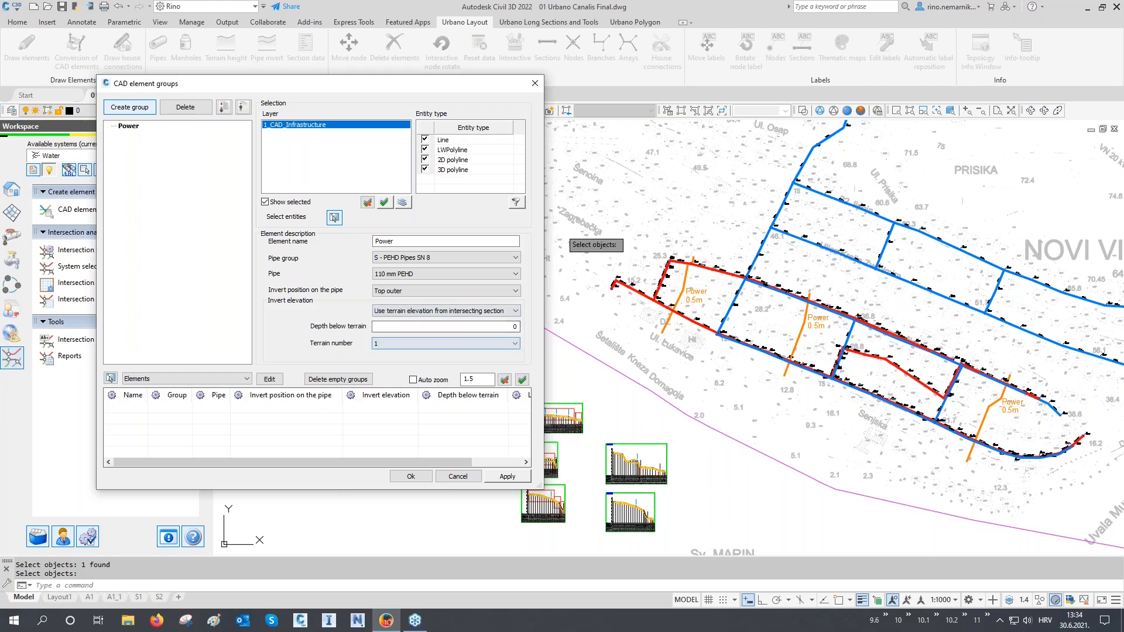
click(436, 325)
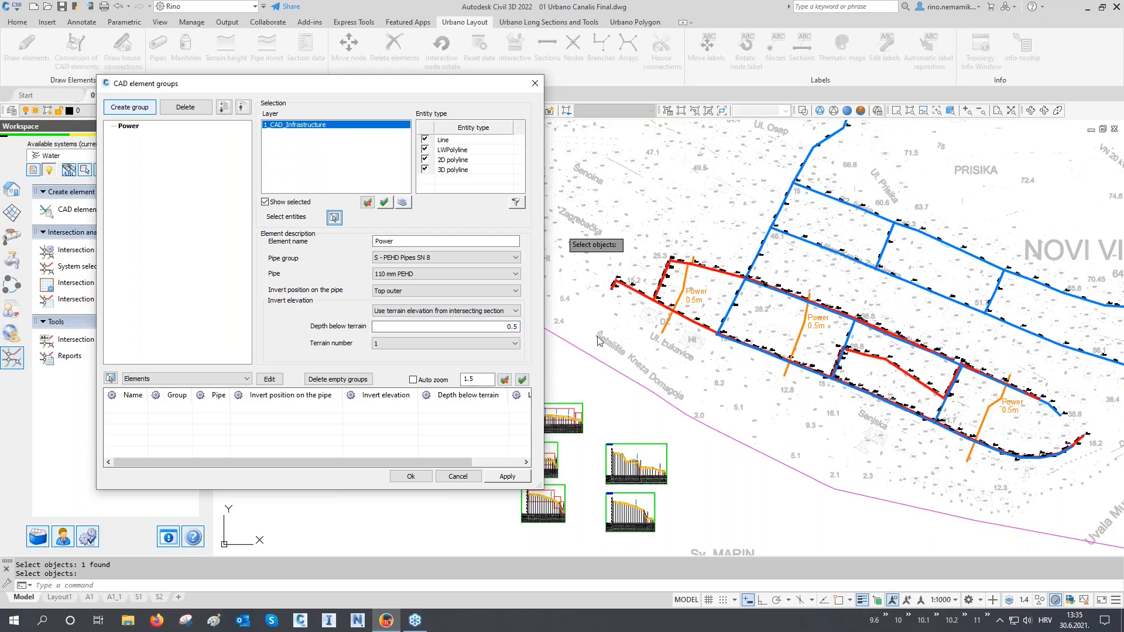
click(334, 218)
click(1054, 263)
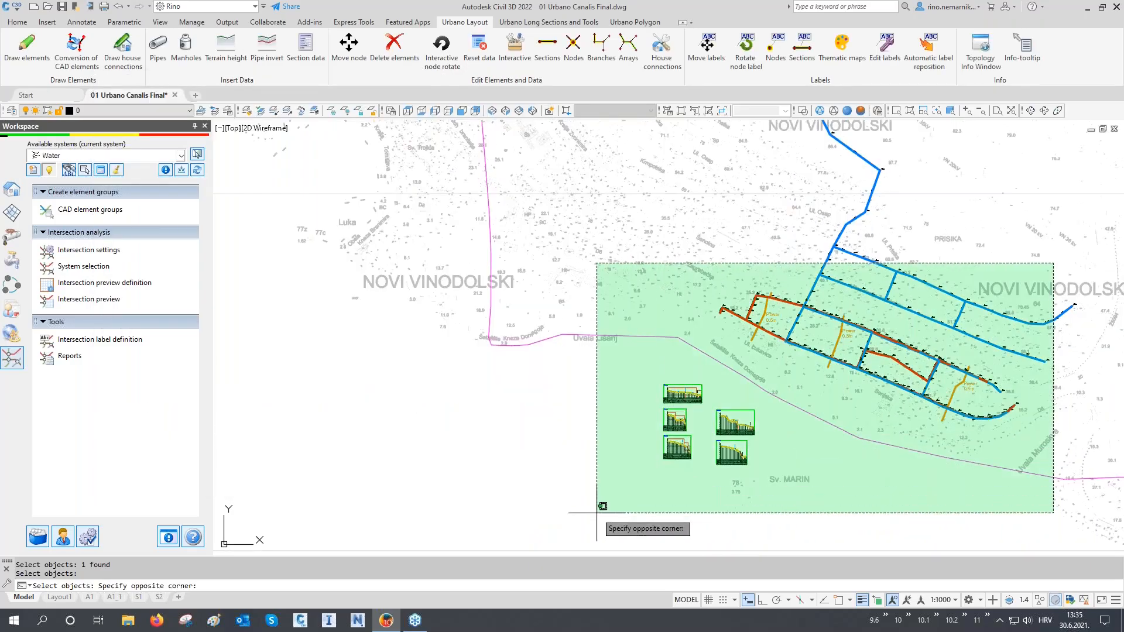
- Window-select the six power line objects and step through the Power elements with auto-zoom
click(598, 513)
key(Return)
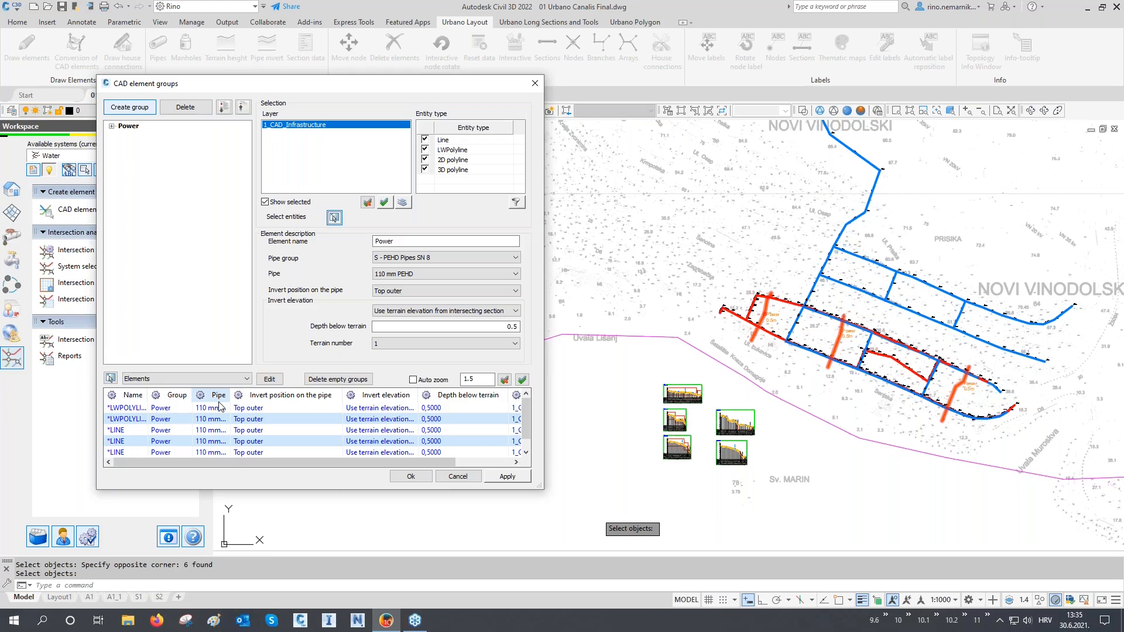
click(413, 379)
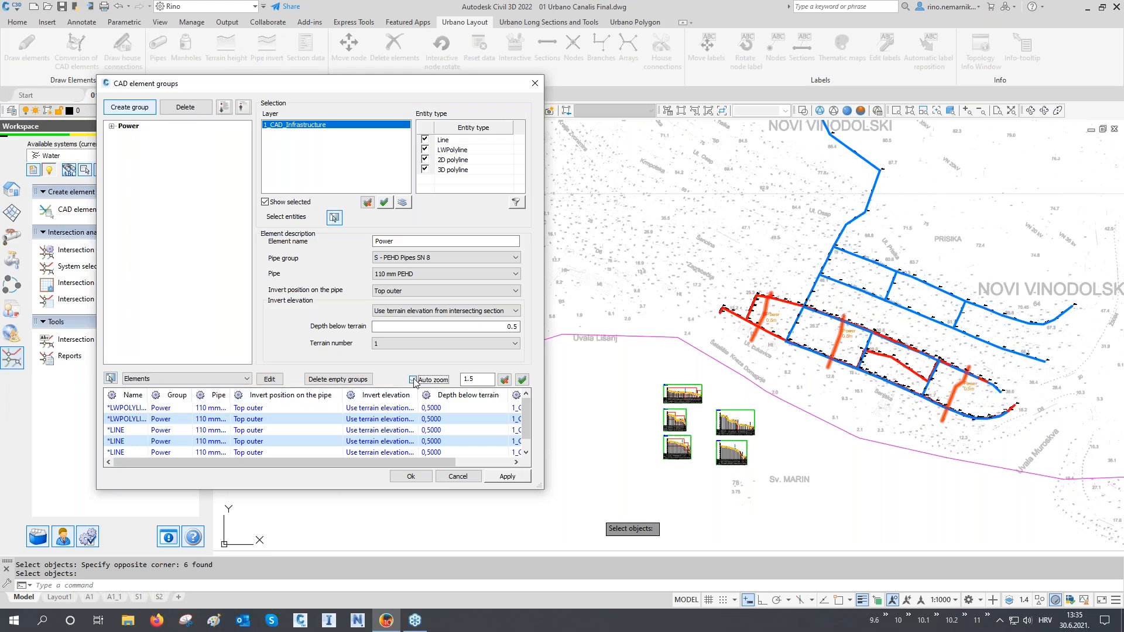
click(136, 408)
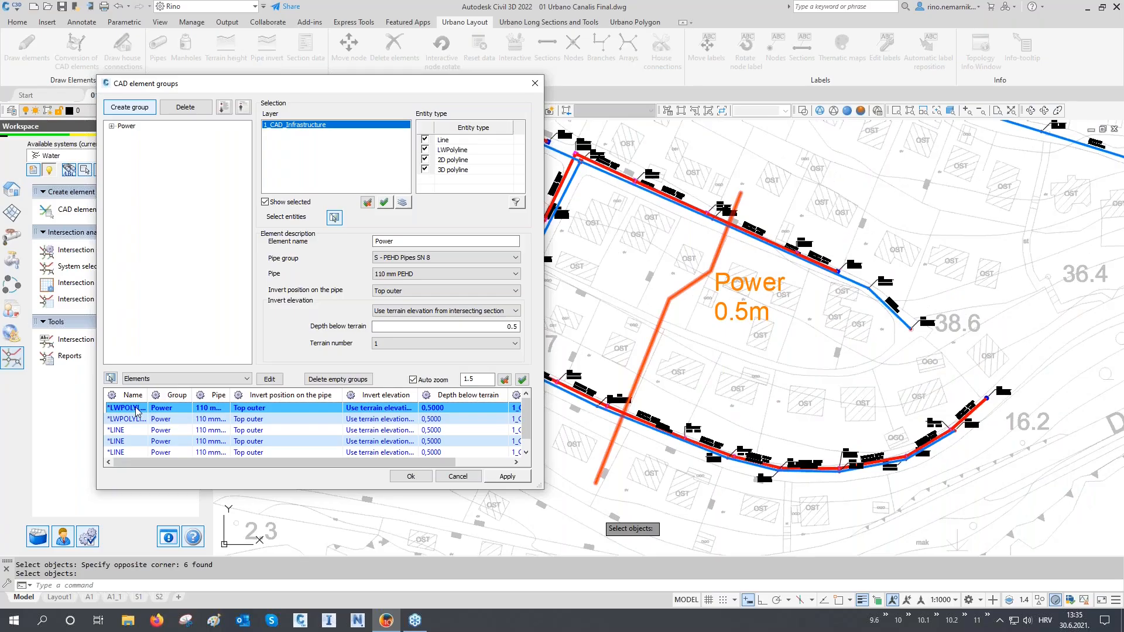
key(Down)
key(Down)
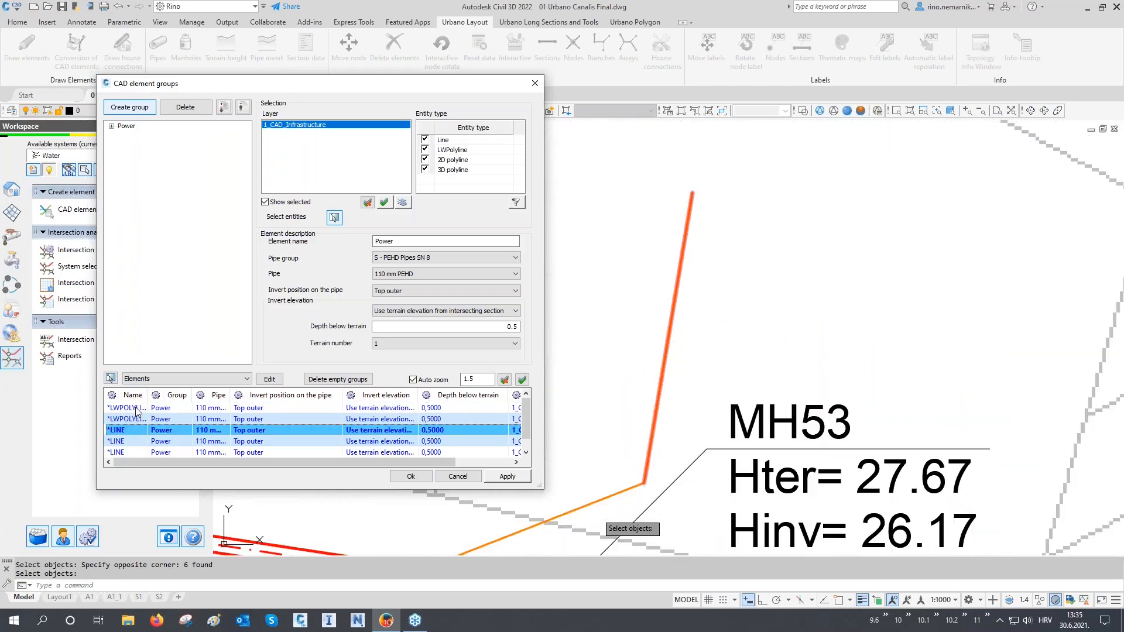
key(Down)
key(Down)
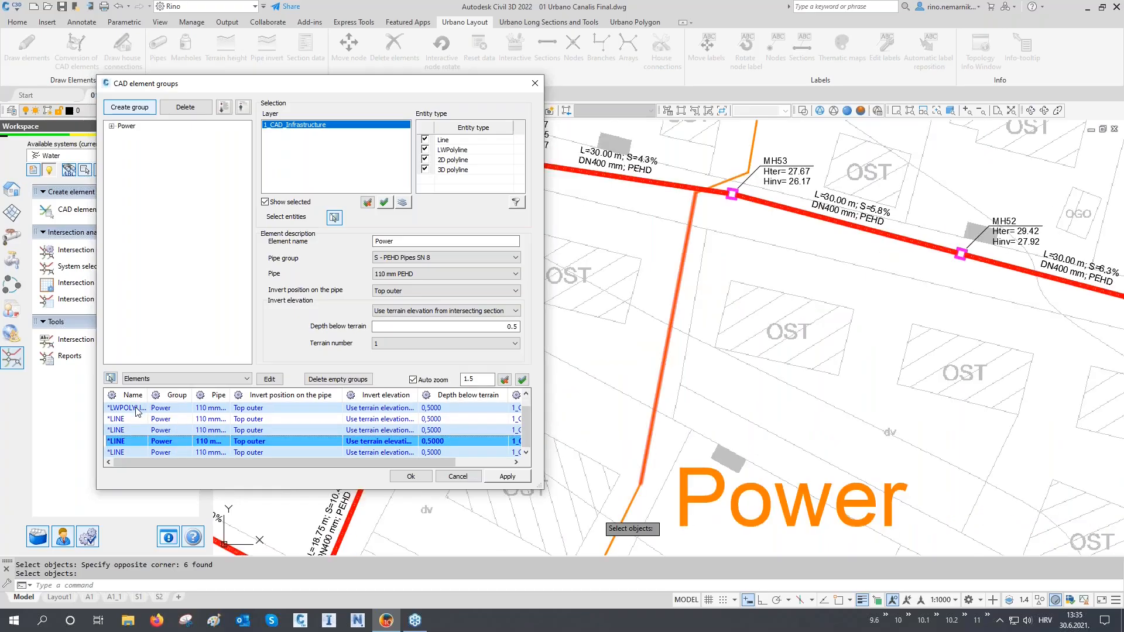
key(Down)
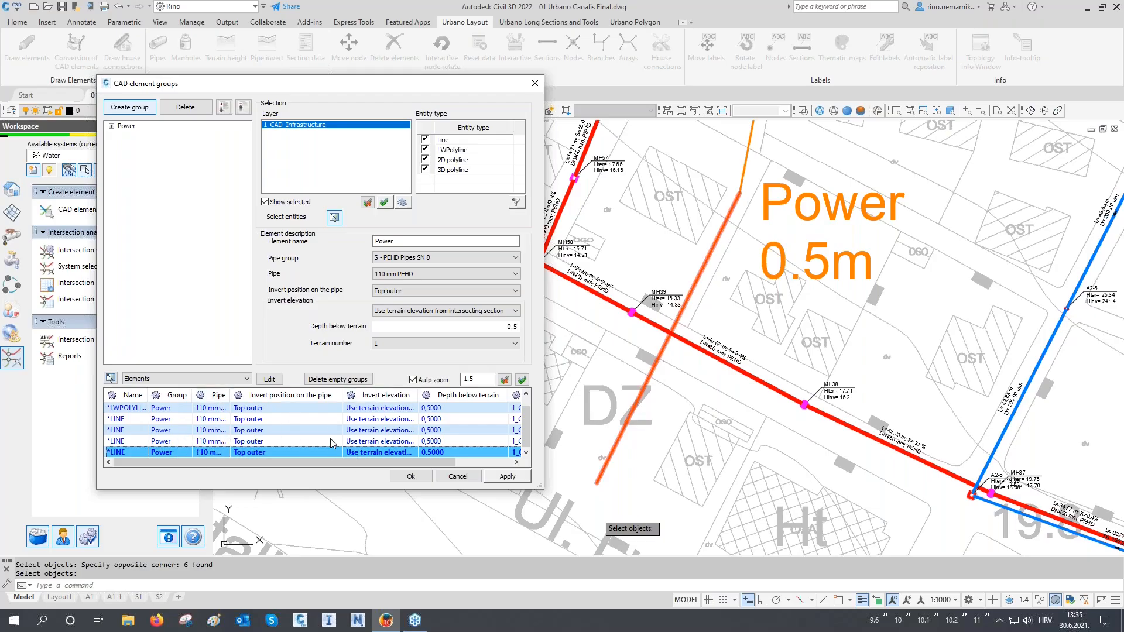
- Apply the Power element group and regenerate the drawing with RE
drag(370, 462, 426, 462)
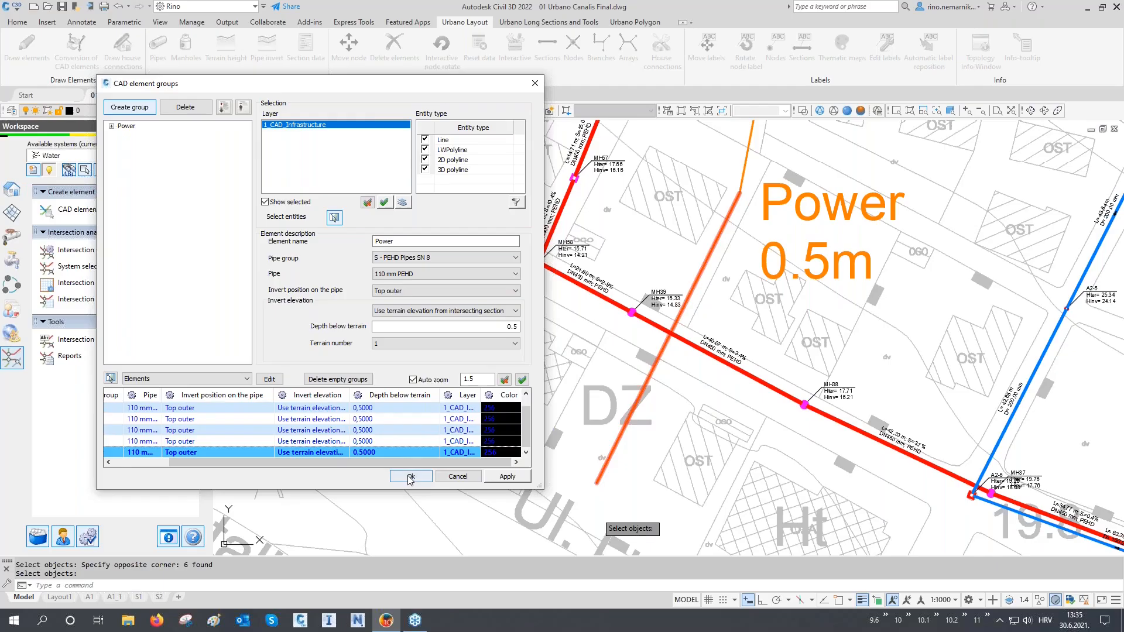
click(411, 476)
scroll(449, 444, down, 5)
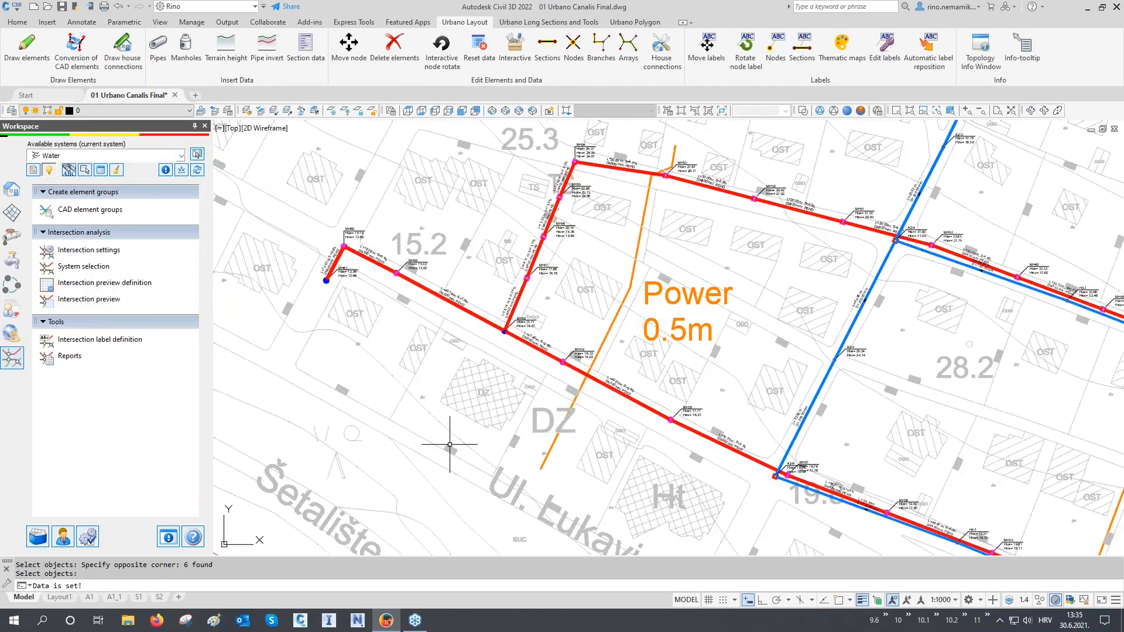
text(re)
key(Return)
scroll(450, 445, down, 6)
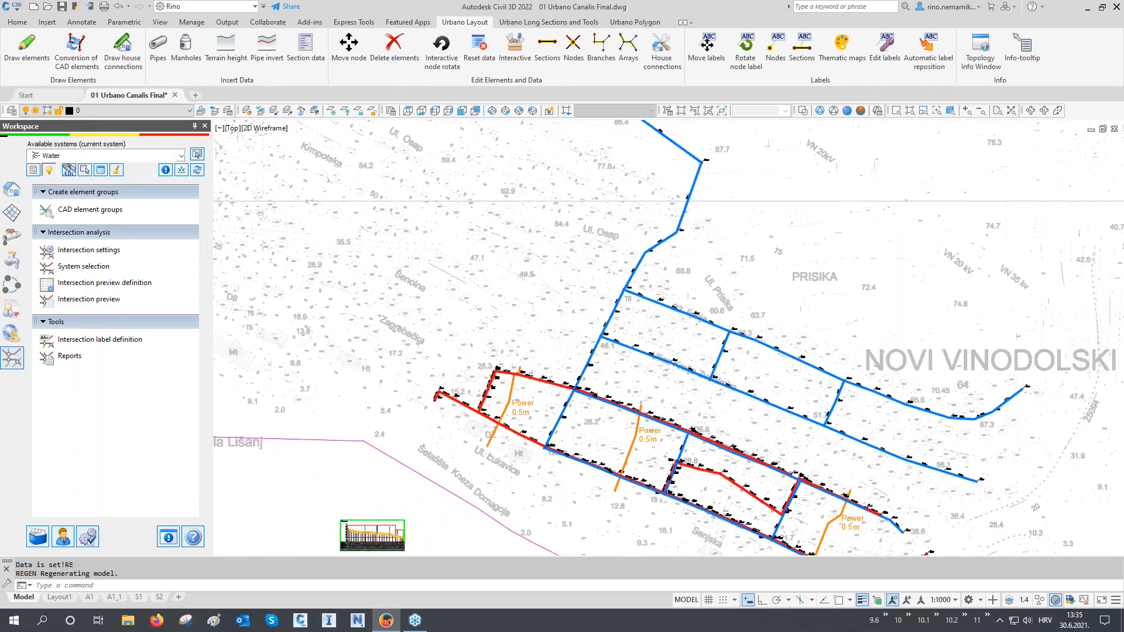
scroll(448, 509, up, 6)
scroll(447, 509, up, 2)
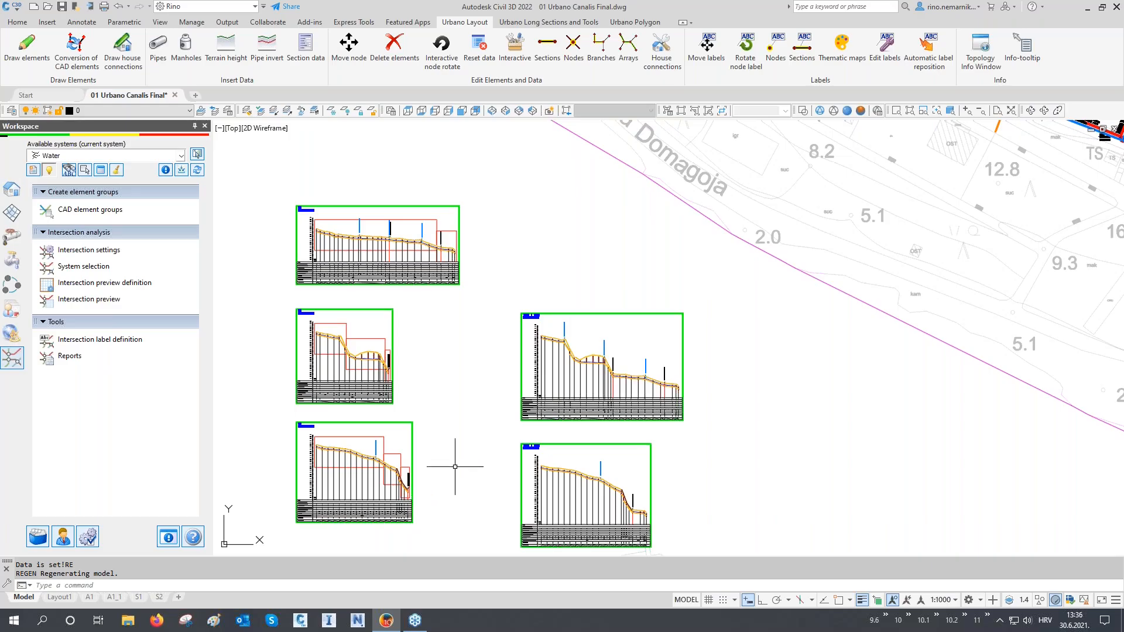
click(551, 23)
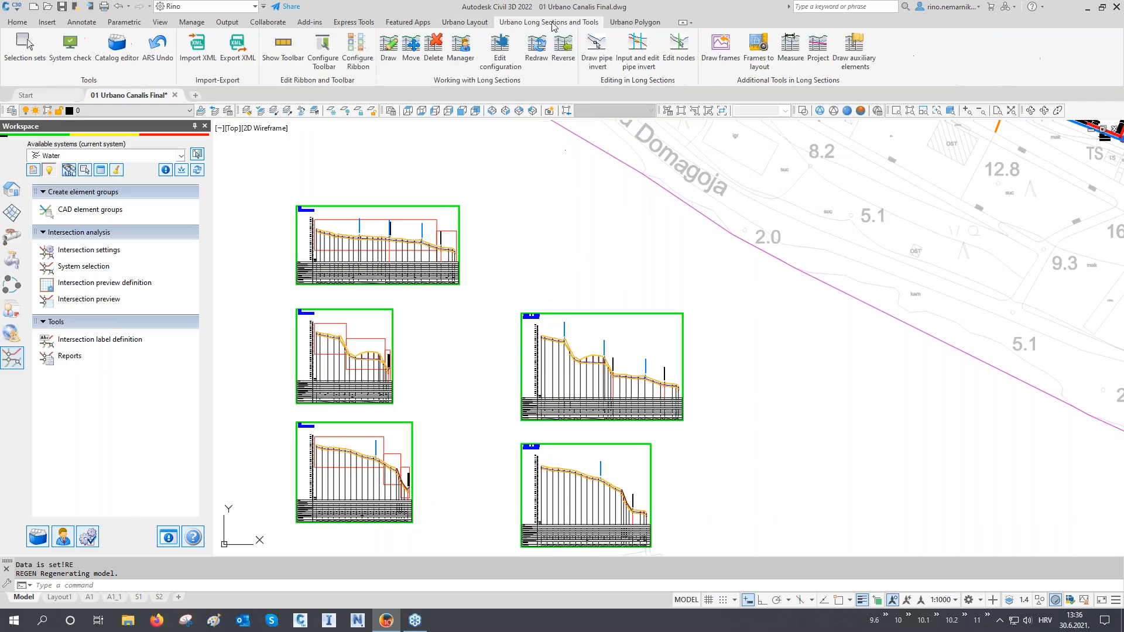
- Select all 15 longitudinal sections in the manager, redraw them, and close it
click(461, 46)
click(534, 283)
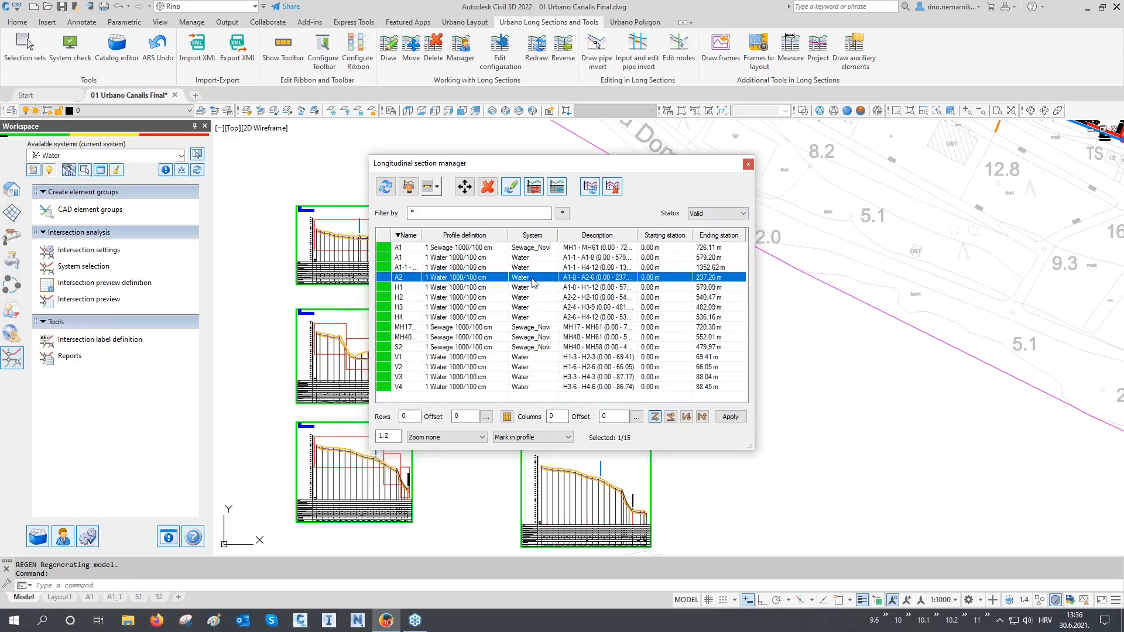
key(ctrl+a)
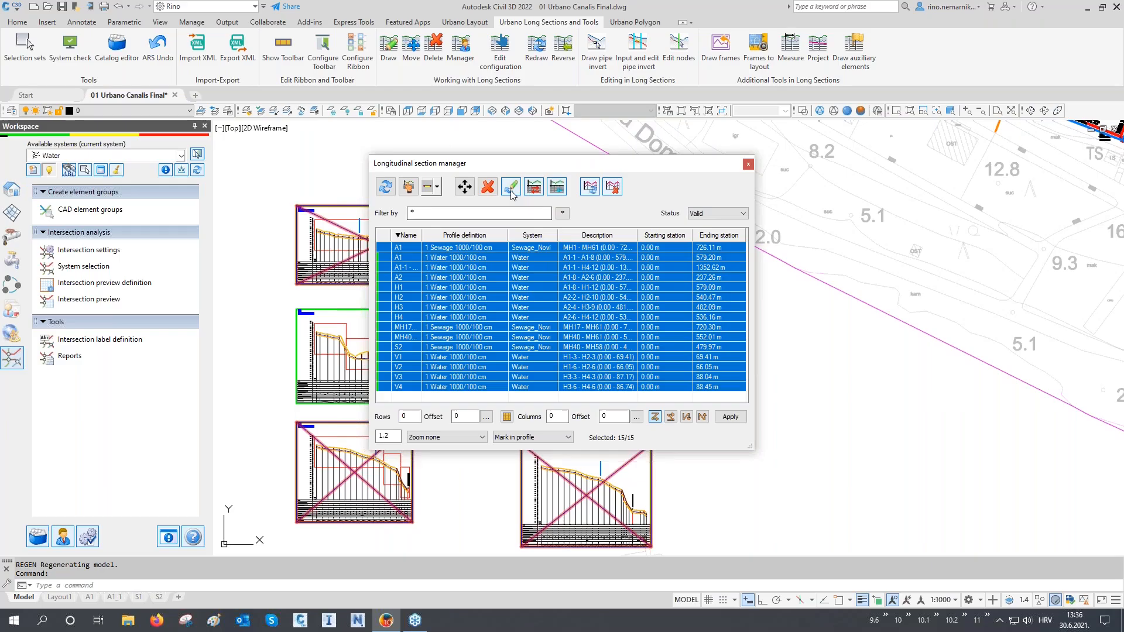
click(510, 189)
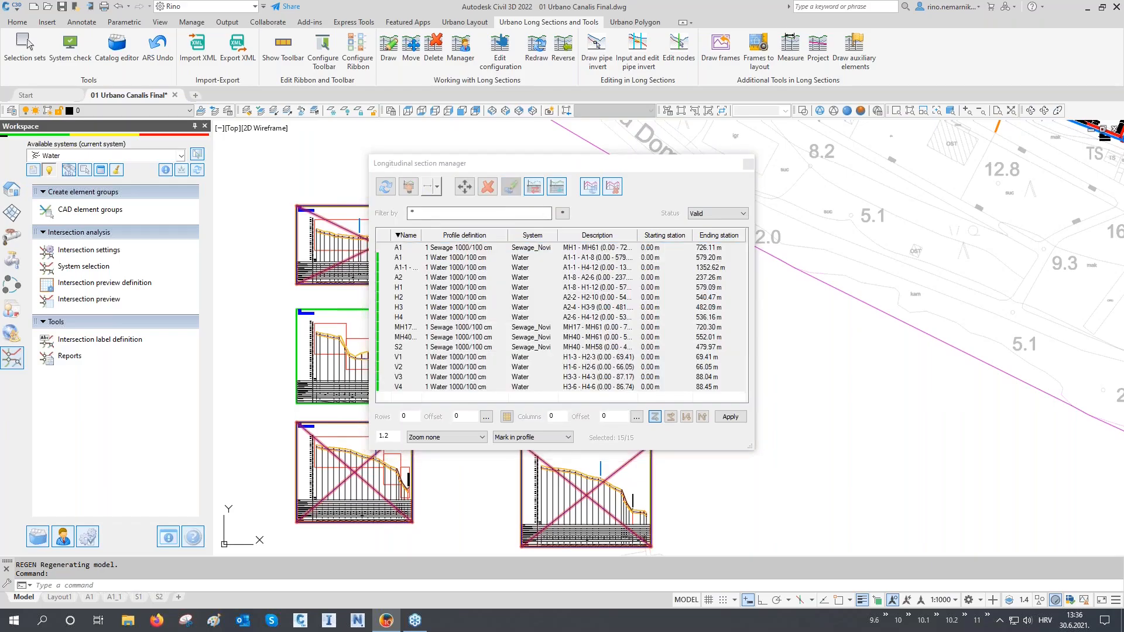
click(749, 165)
scroll(475, 242, up, 6)
scroll(476, 242, up, 3)
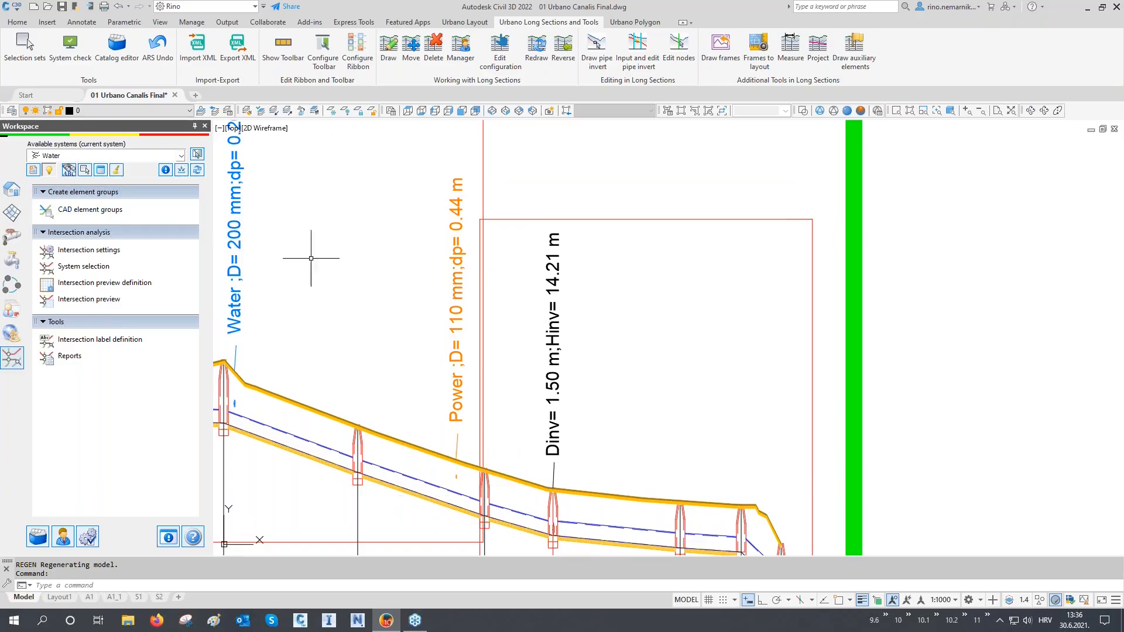
middle_drag(446, 472, 553, 480)
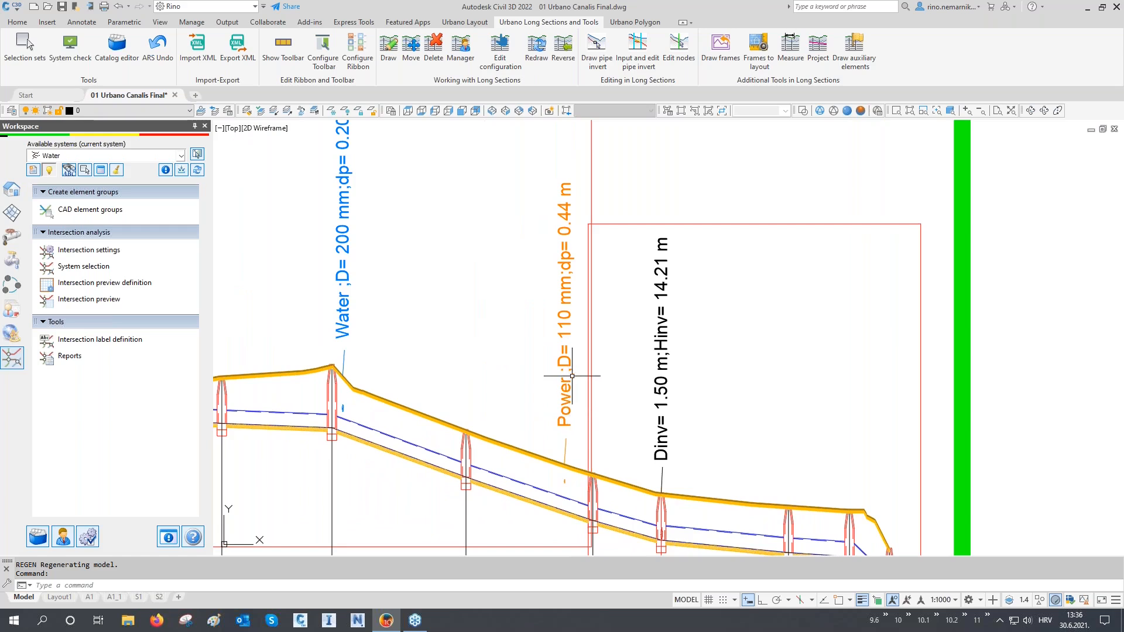
scroll(707, 324, down, 4)
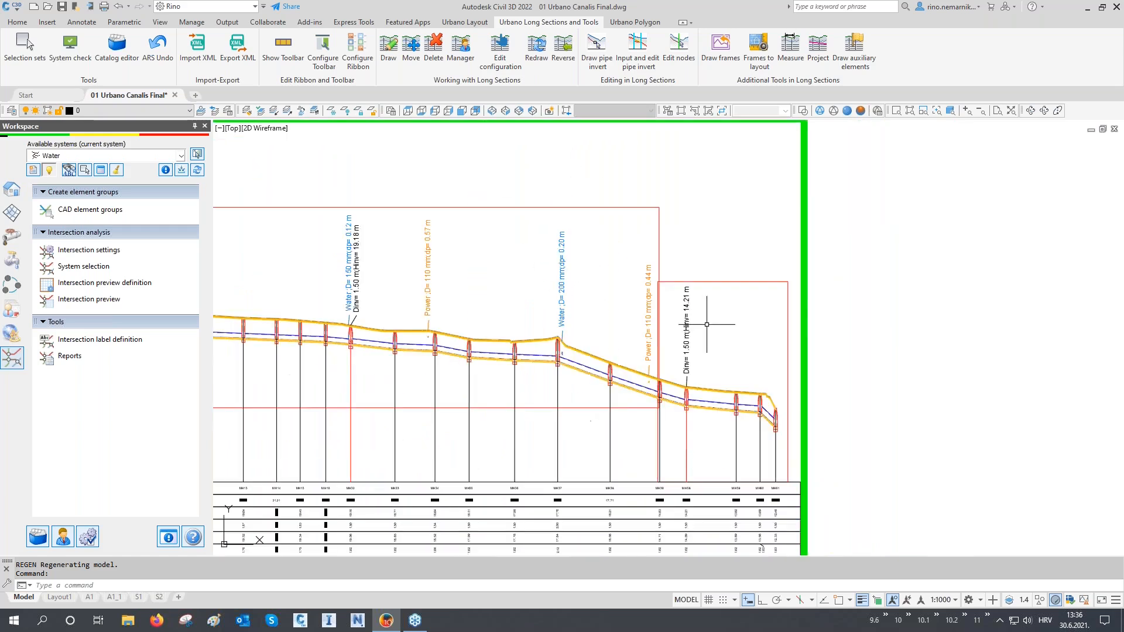
scroll(420, 246, up, 4)
click(473, 248)
click(423, 307)
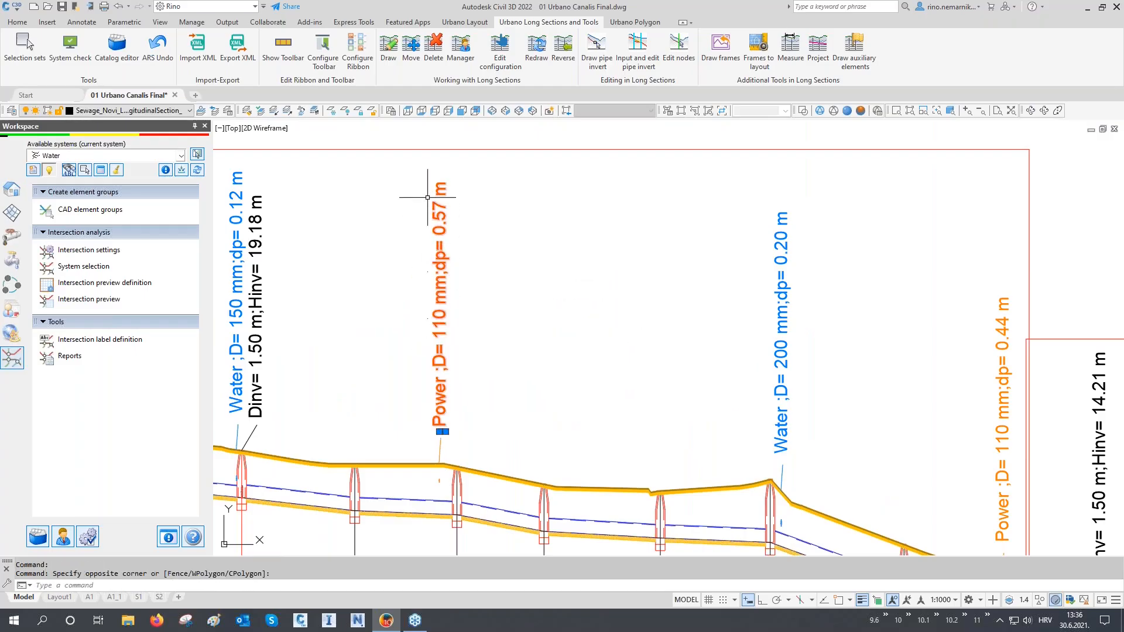
key(Escape)
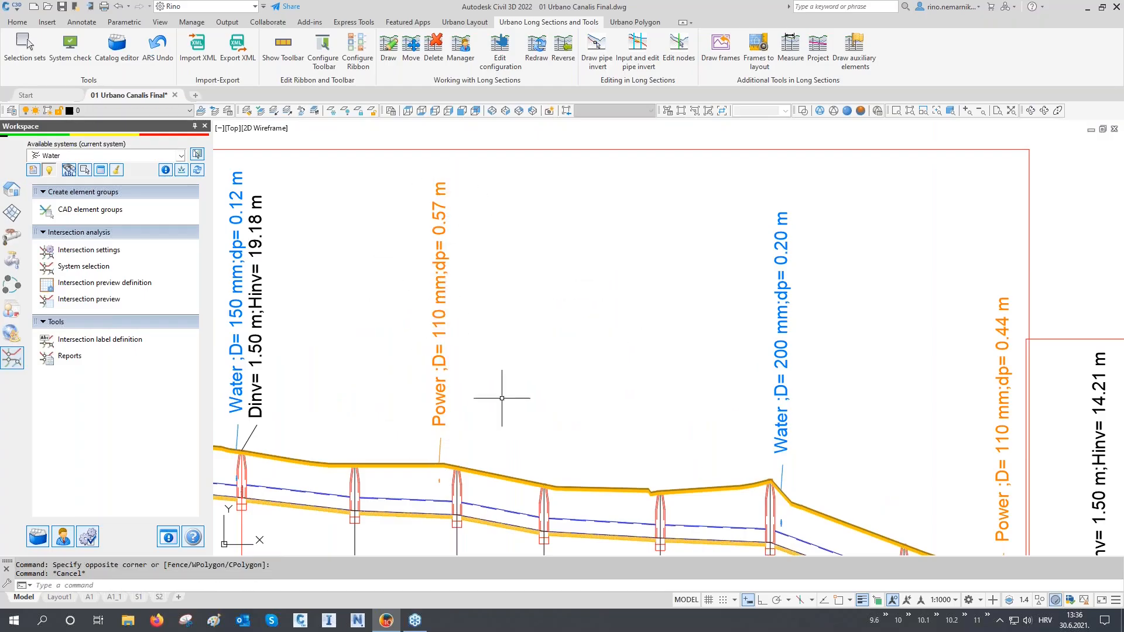
click(808, 368)
click(776, 394)
key(Escape)
scroll(488, 324, down, 10)
scroll(702, 414, down, 3)
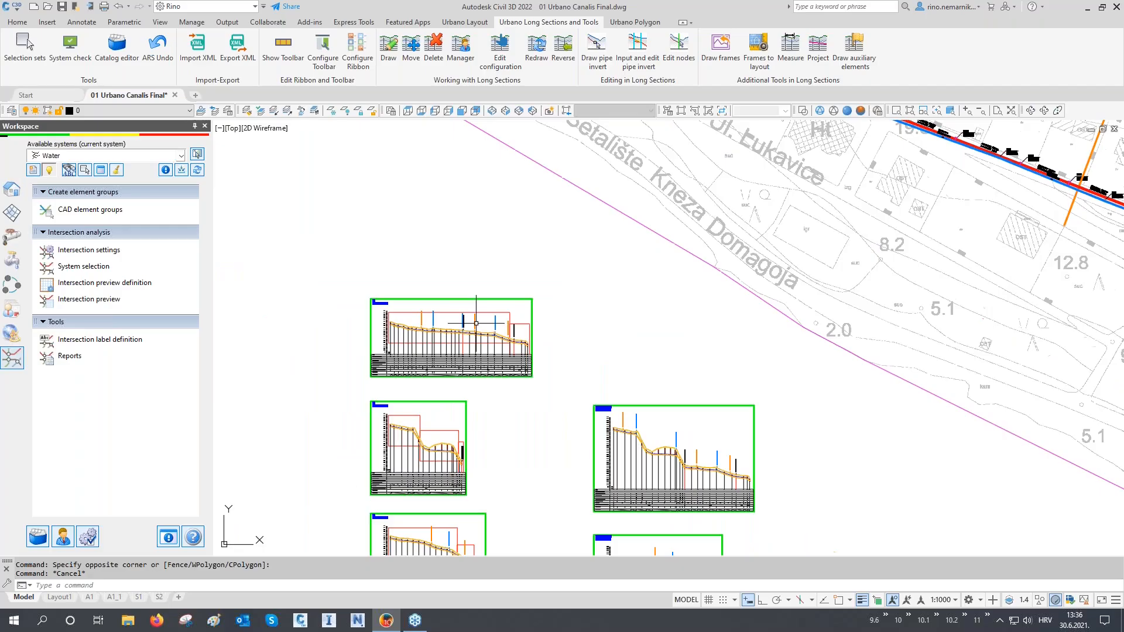
scroll(702, 414, up, 8)
scroll(702, 414, up, 3)
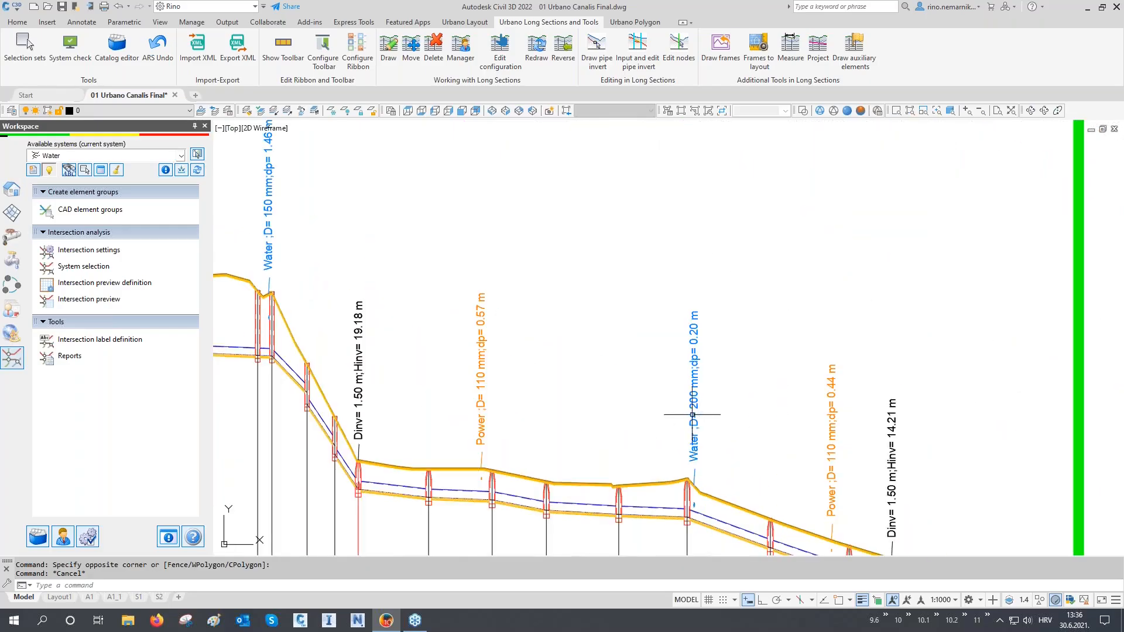
click(492, 321)
click(469, 339)
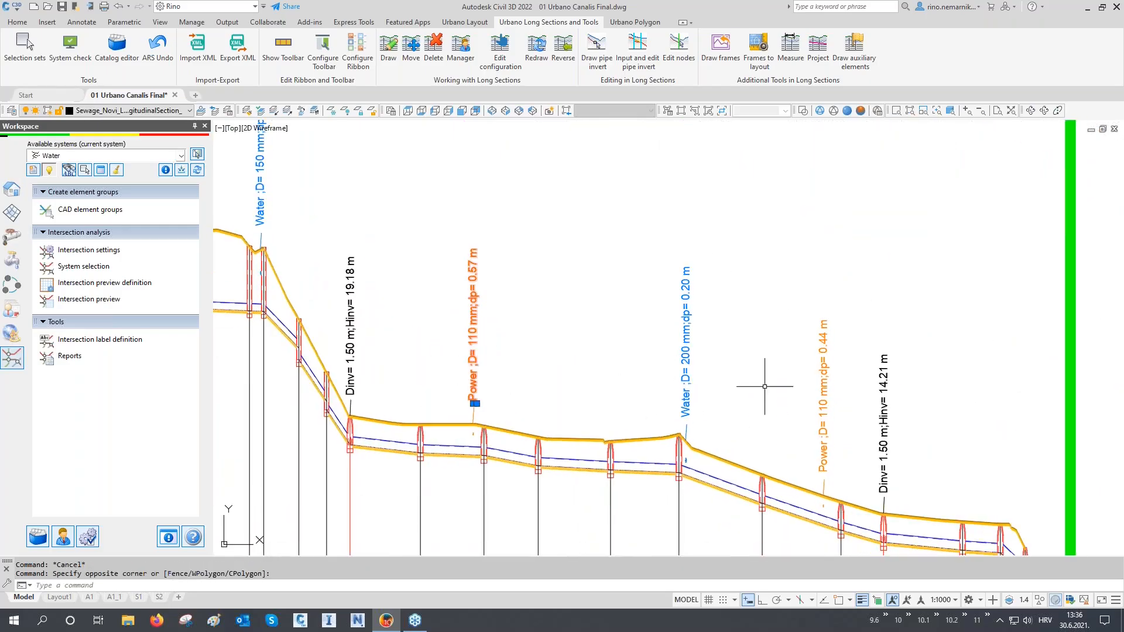
click(845, 374)
click(823, 406)
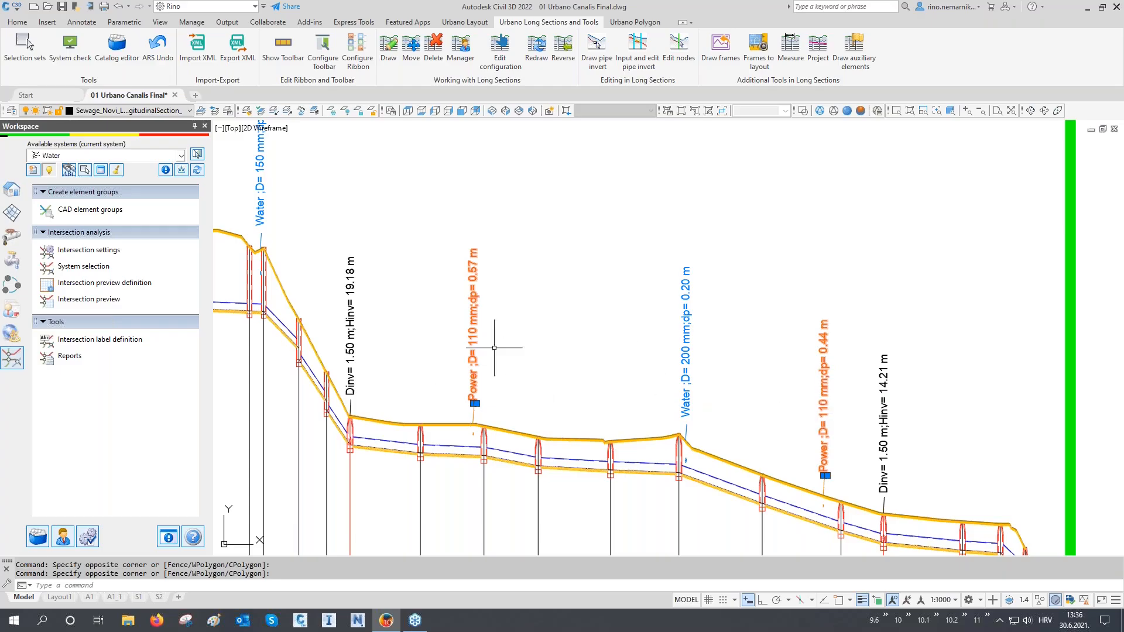
key(Escape)
scroll(457, 416, down, 3)
scroll(457, 429, down, 5)
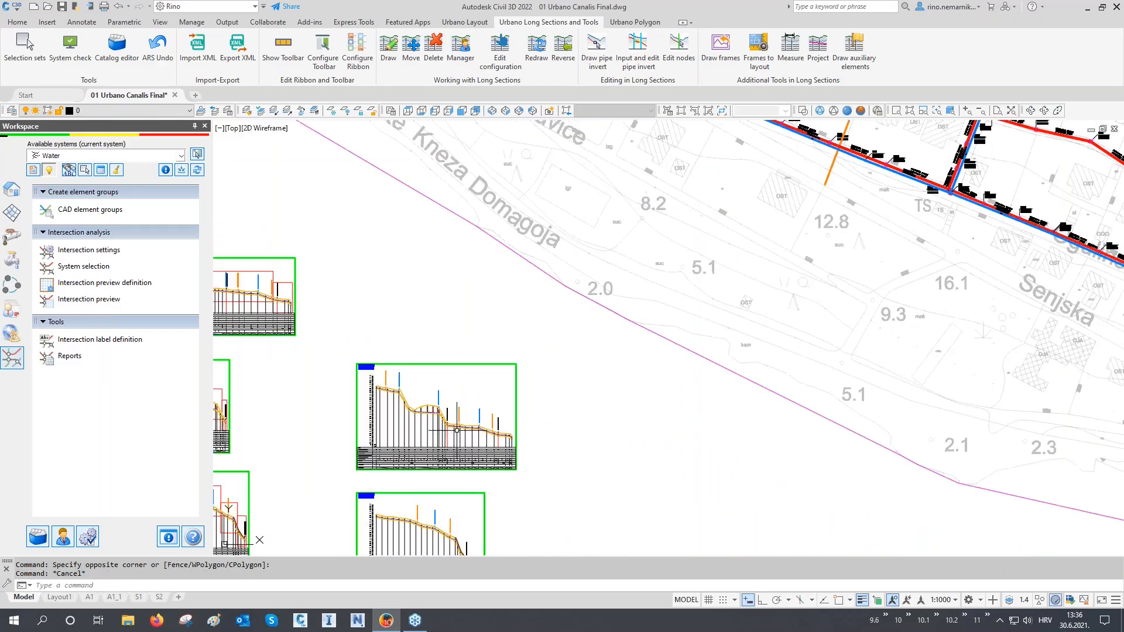
middle_drag(720, 266, 677, 348)
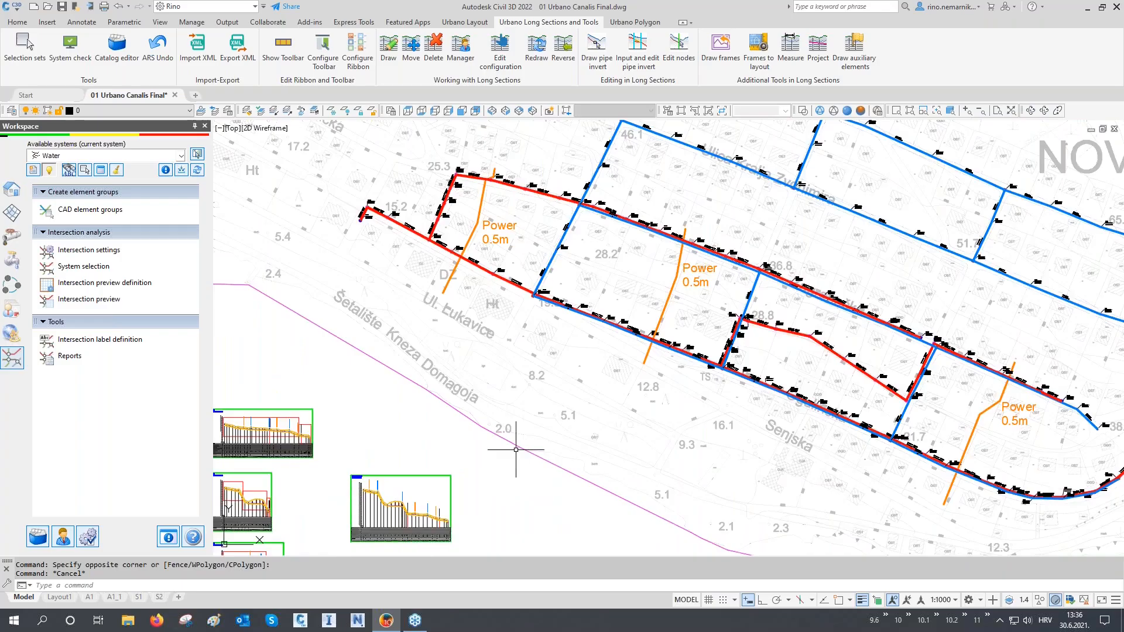
scroll(515, 452, down, 4)
middle_drag(794, 263, 565, 433)
scroll(724, 246, up, 8)
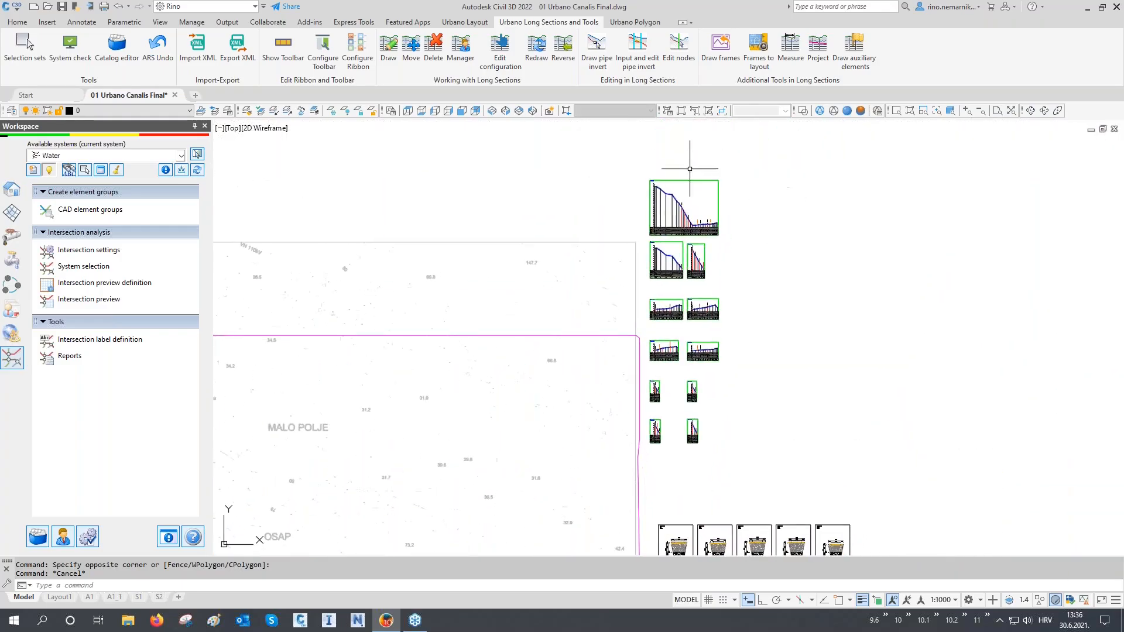
scroll(707, 223, up, 6)
scroll(707, 222, up, 8)
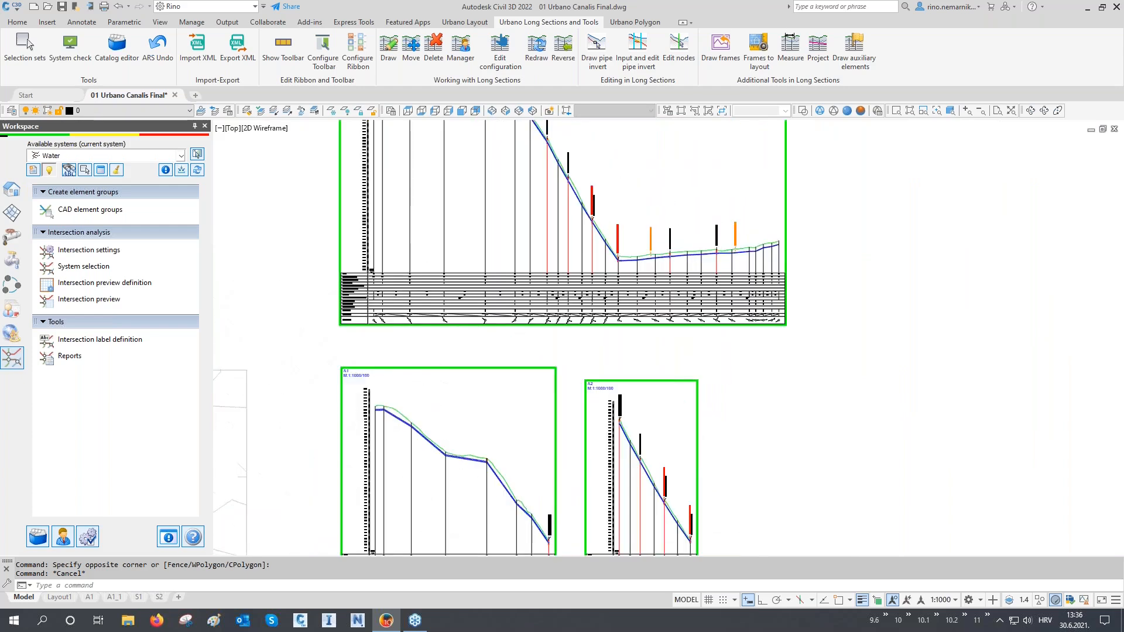
scroll(748, 244, up, 2)
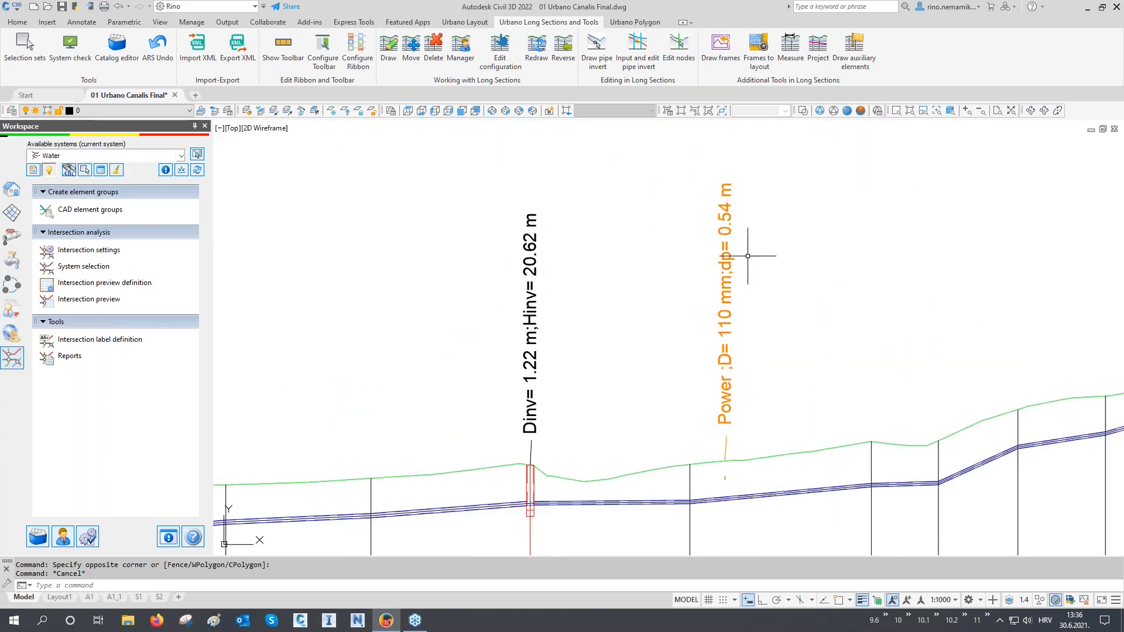
scroll(732, 488, up, 5)
scroll(732, 487, down, 8)
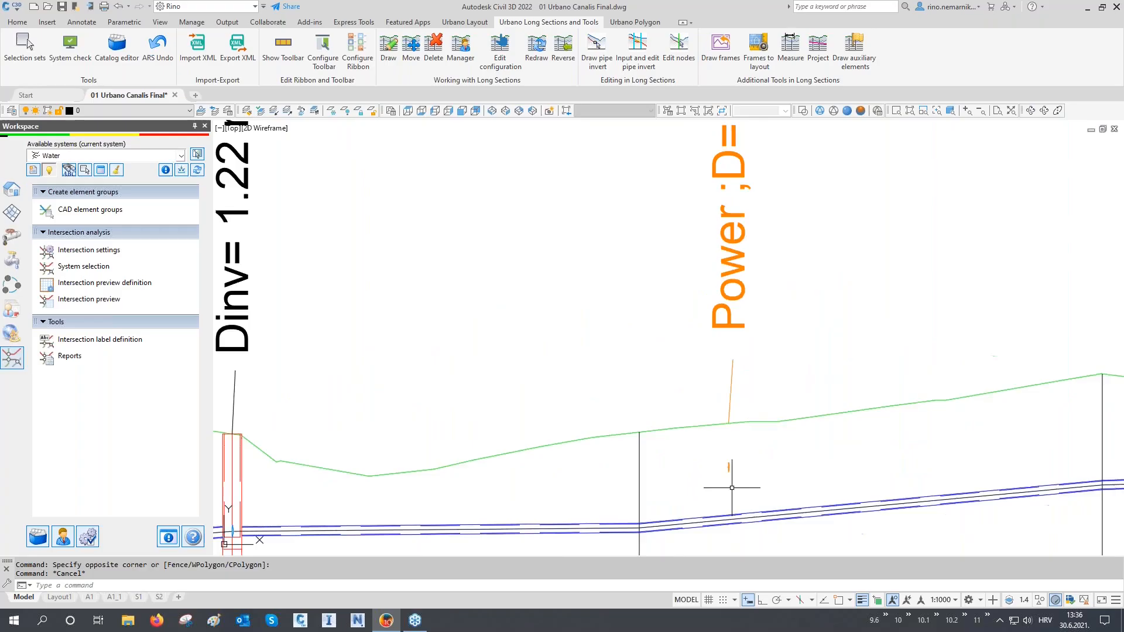
mouse_move(401, 431)
middle_down()
mouse_move(652, 416)
mouse_move(896, 369)
middle_up()
scroll(896, 369, down, 6)
scroll(867, 376, down, 8)
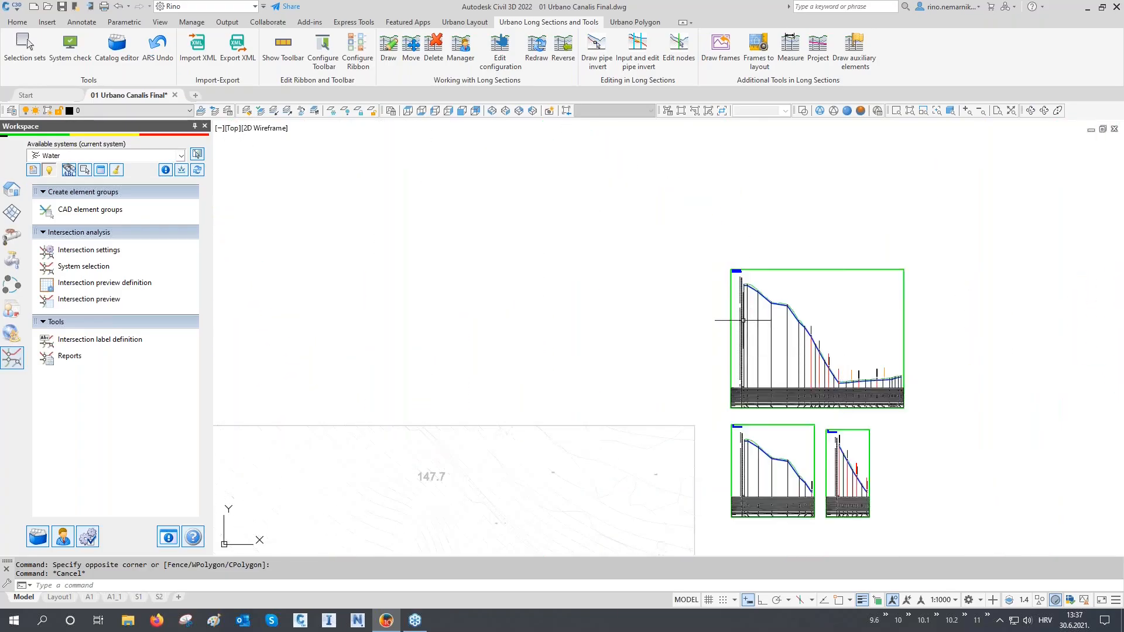
middle_drag(650, 441, 613, 332)
scroll(589, 539, up, 4)
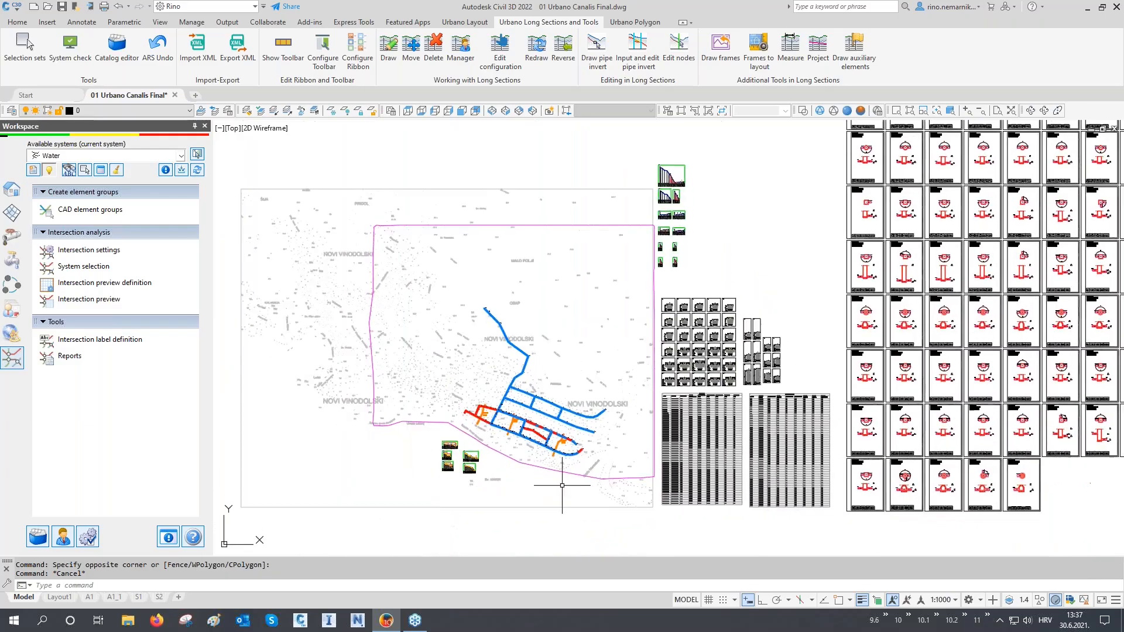
- Open the intersection preview with auto-zoom, sort by the second entity, and step through the first collisions
click(94, 300)
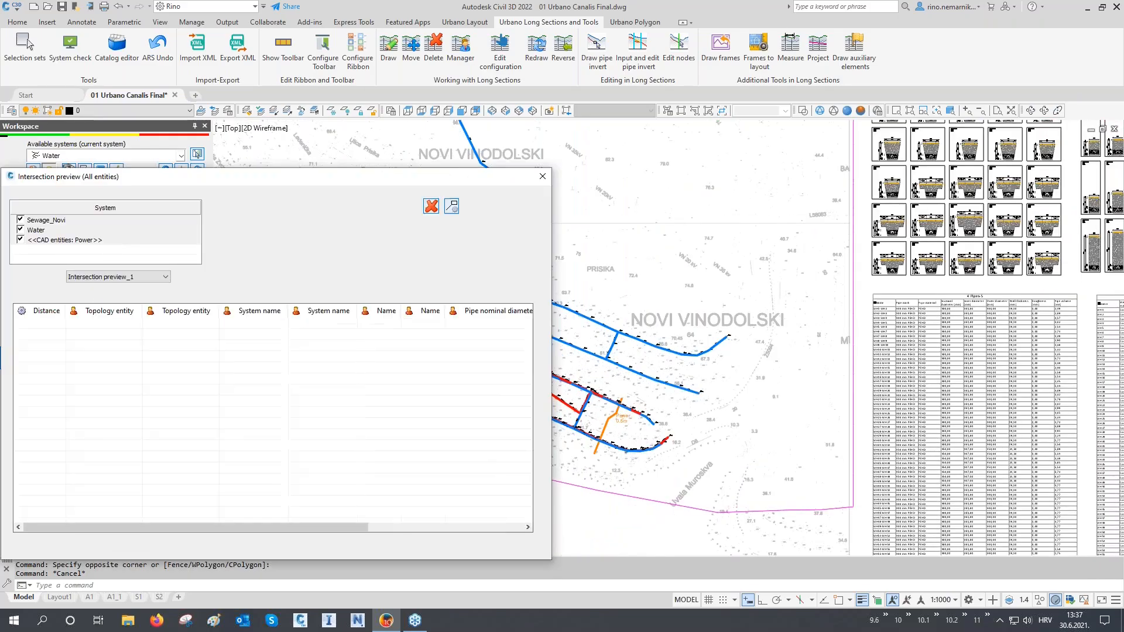
click(394, 230)
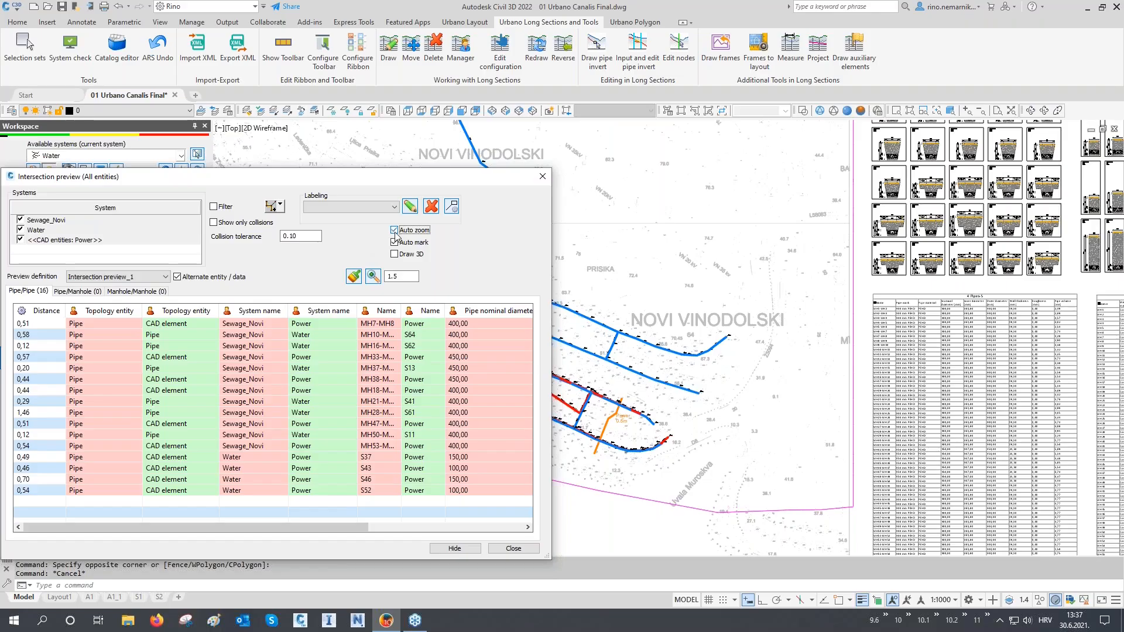
click(180, 315)
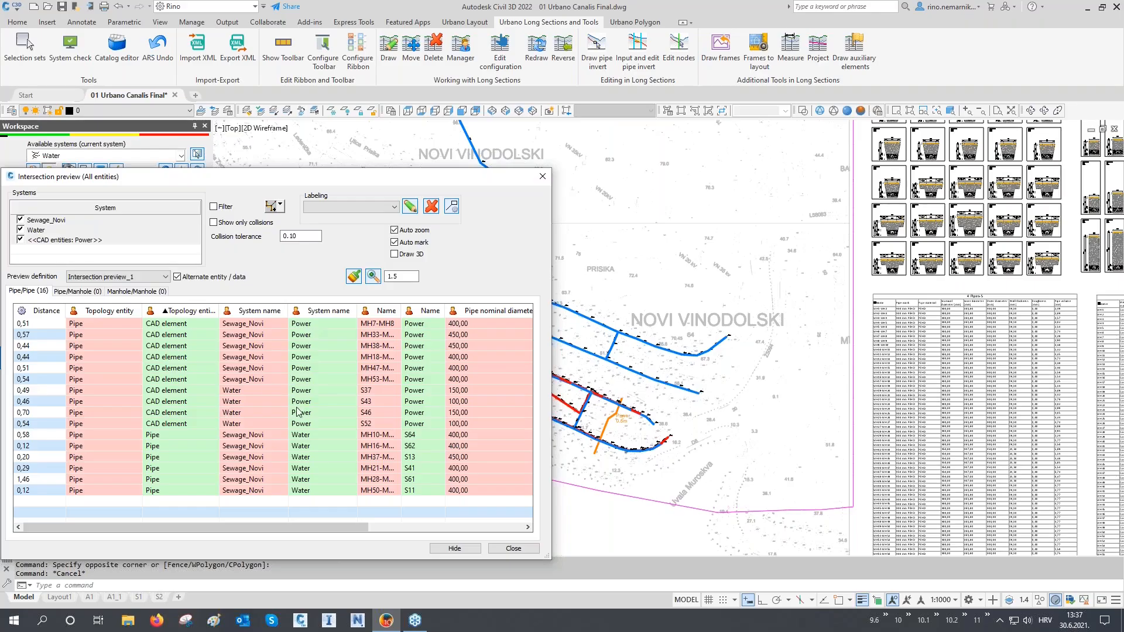
click(187, 324)
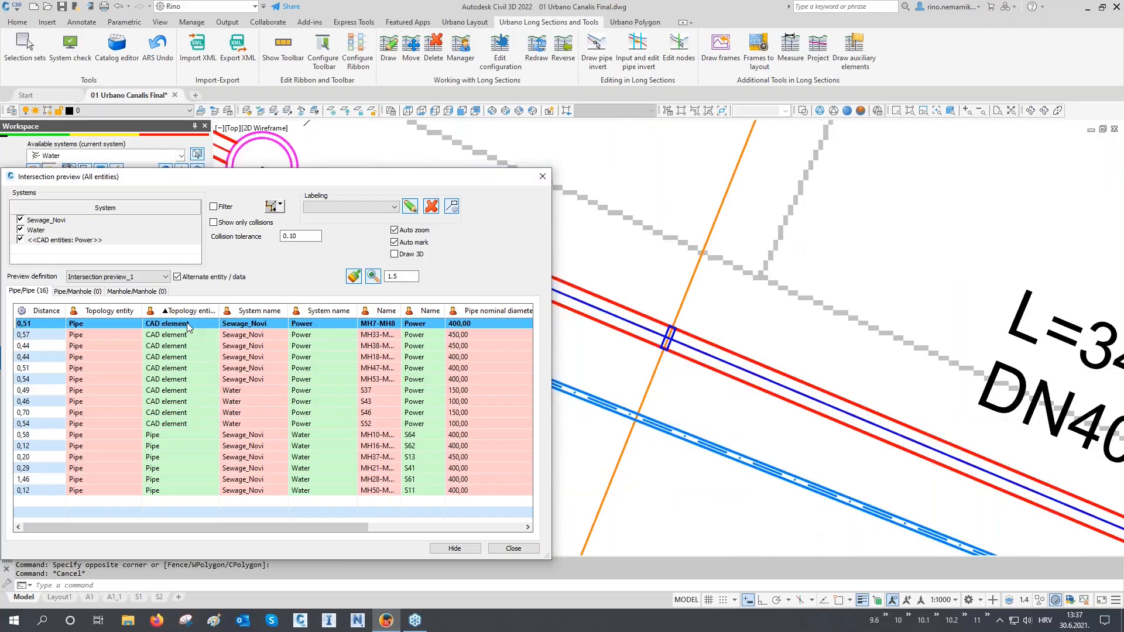
key(Down)
key(Down)
key(Down)
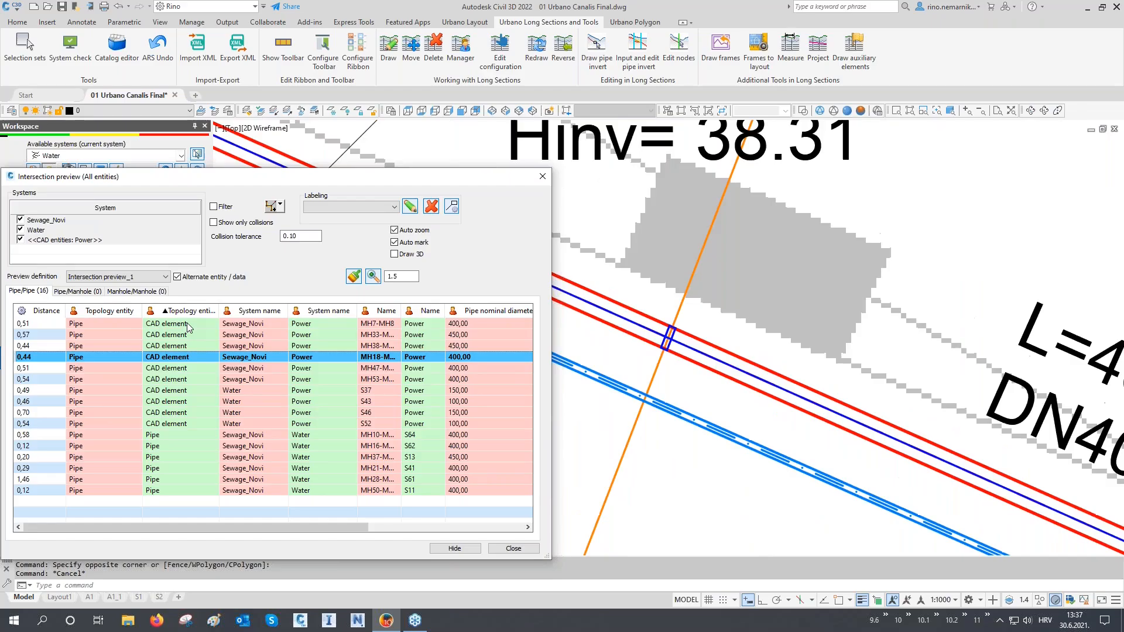
key(Down)
key(Down)
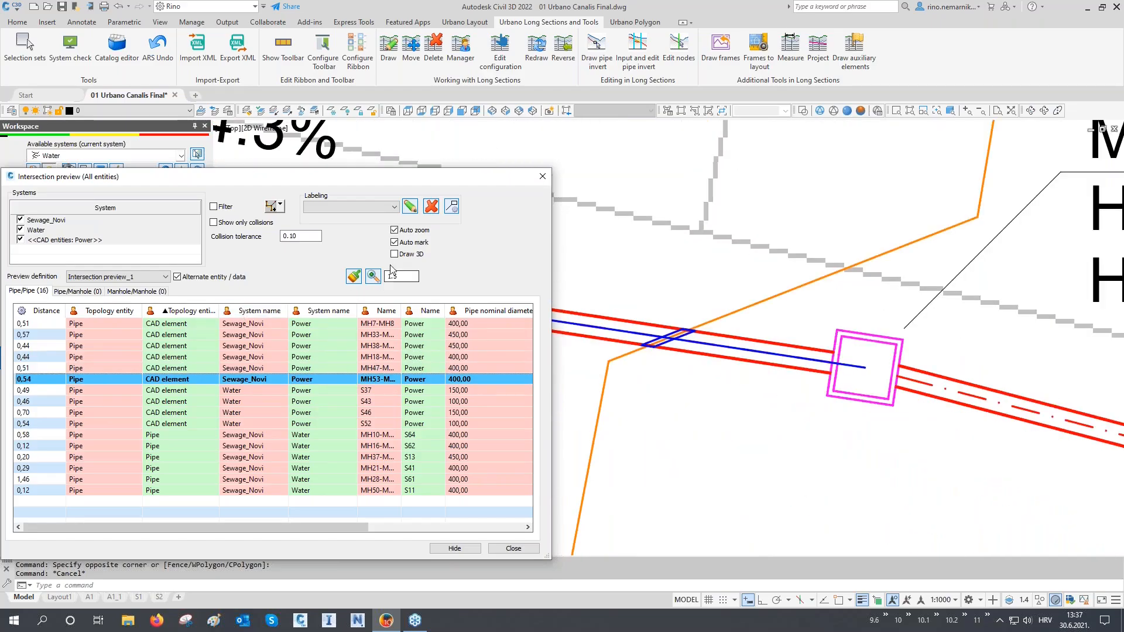
- Review the clashes in 3D from SE Isometric view, down to the S46 water pipe, then close the preview
click(394, 254)
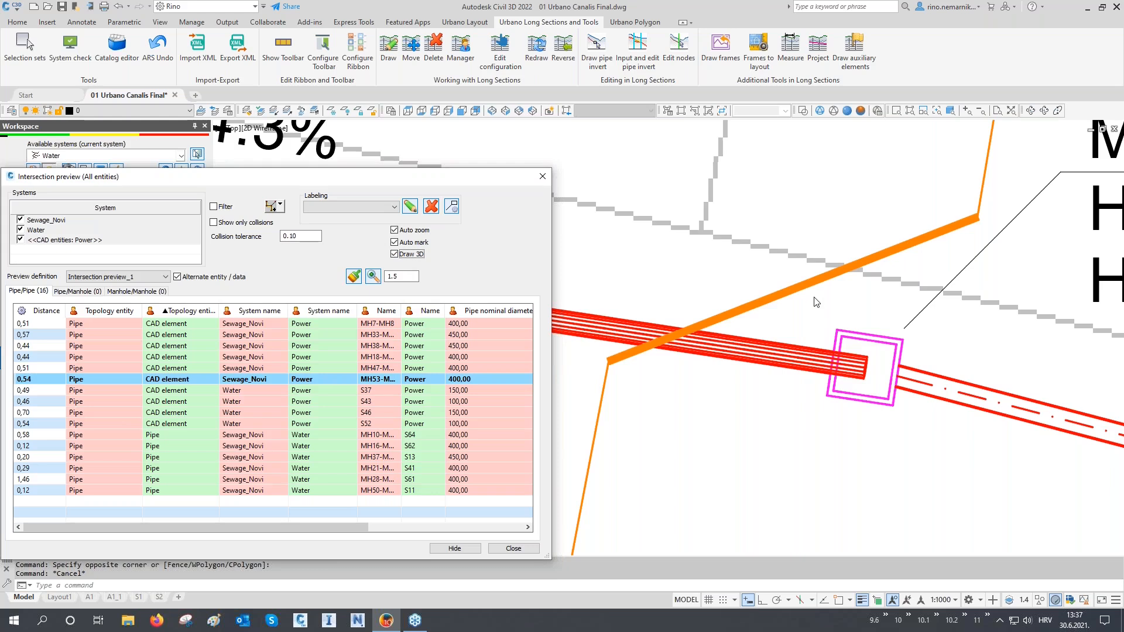
click(194, 323)
key(Down)
key(Down)
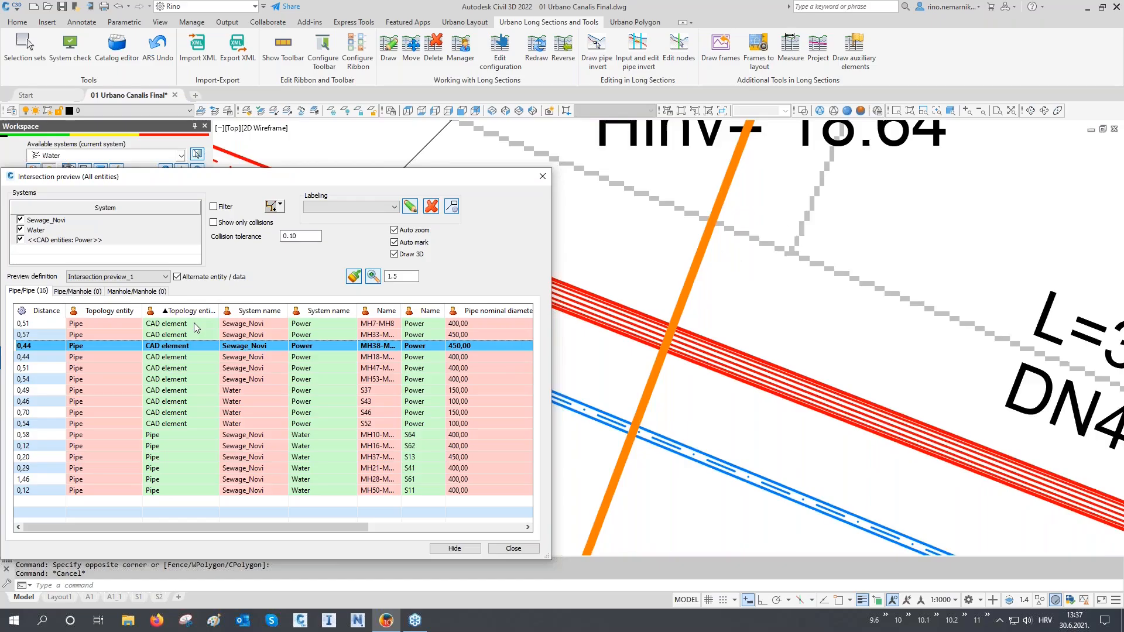
click(506, 113)
click(273, 325)
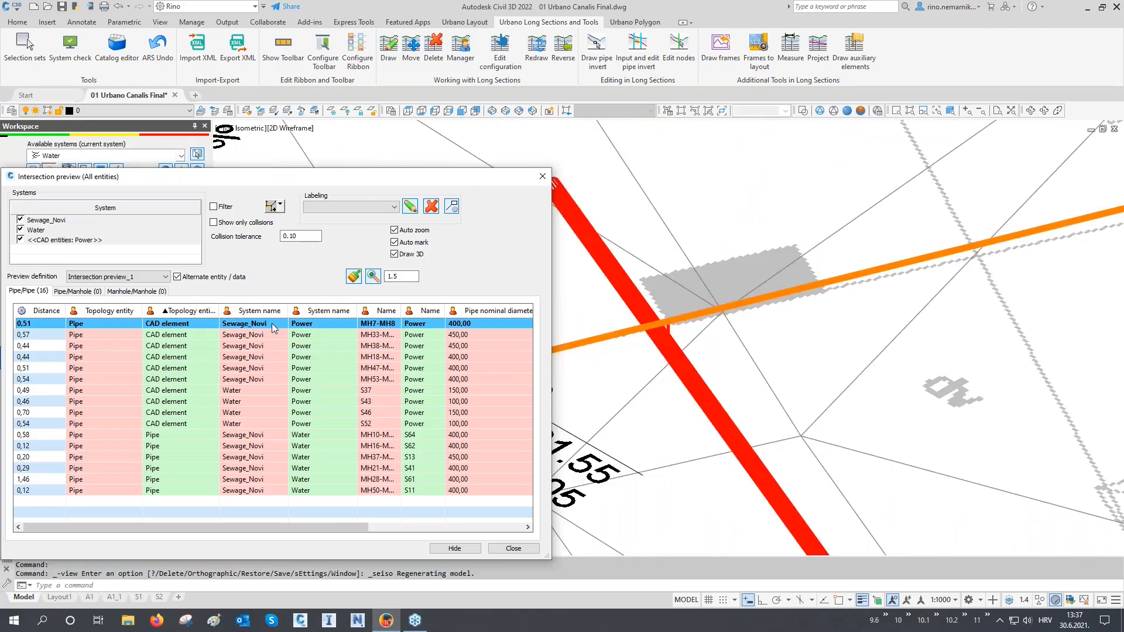
key(Down)
key(Down)
key(Down)
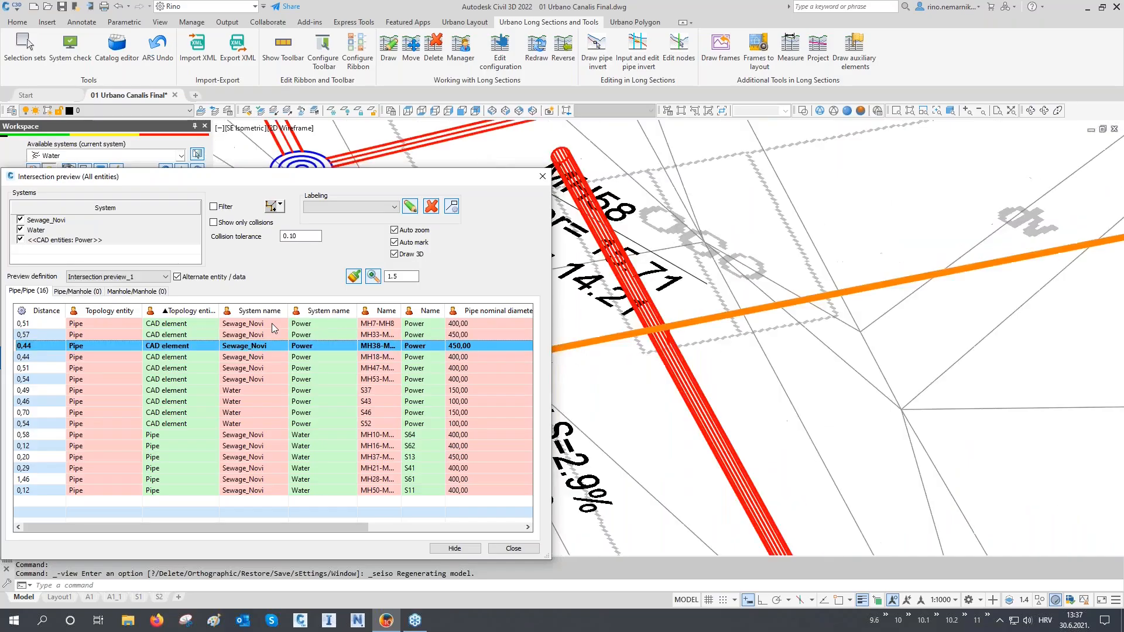
key(Down)
key(Down)
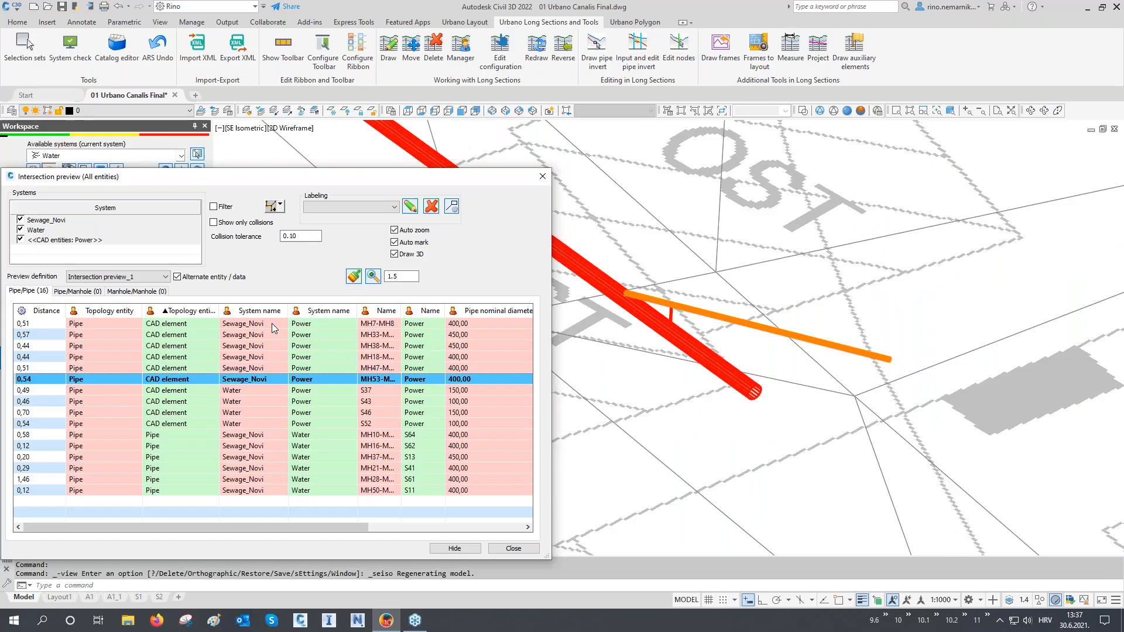
key(Down)
key(Down)
key(Down)
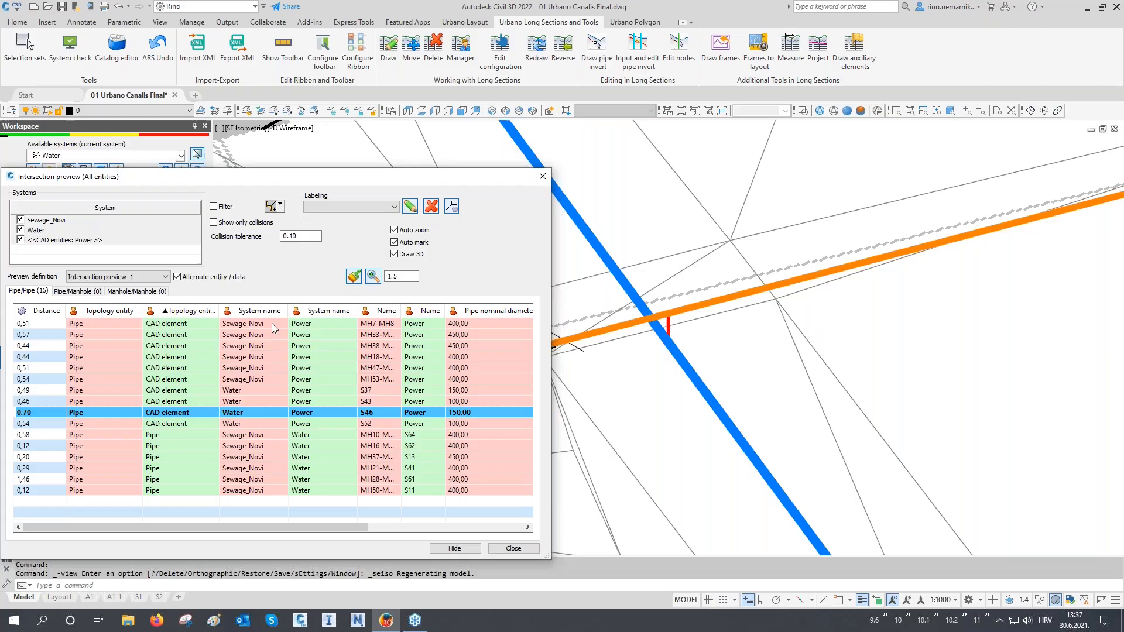
click(523, 550)
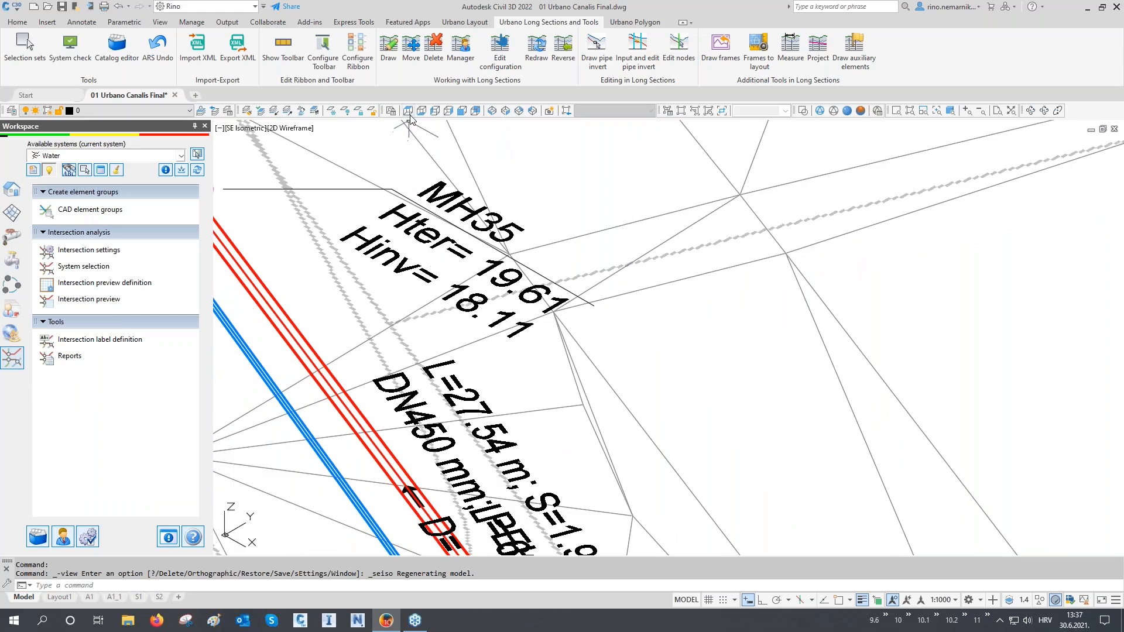
- Return to Top view, save 01 Urbano Canalis Final.dwg, and show the BIM tools
click(408, 111)
key(Escape)
key(Escape)
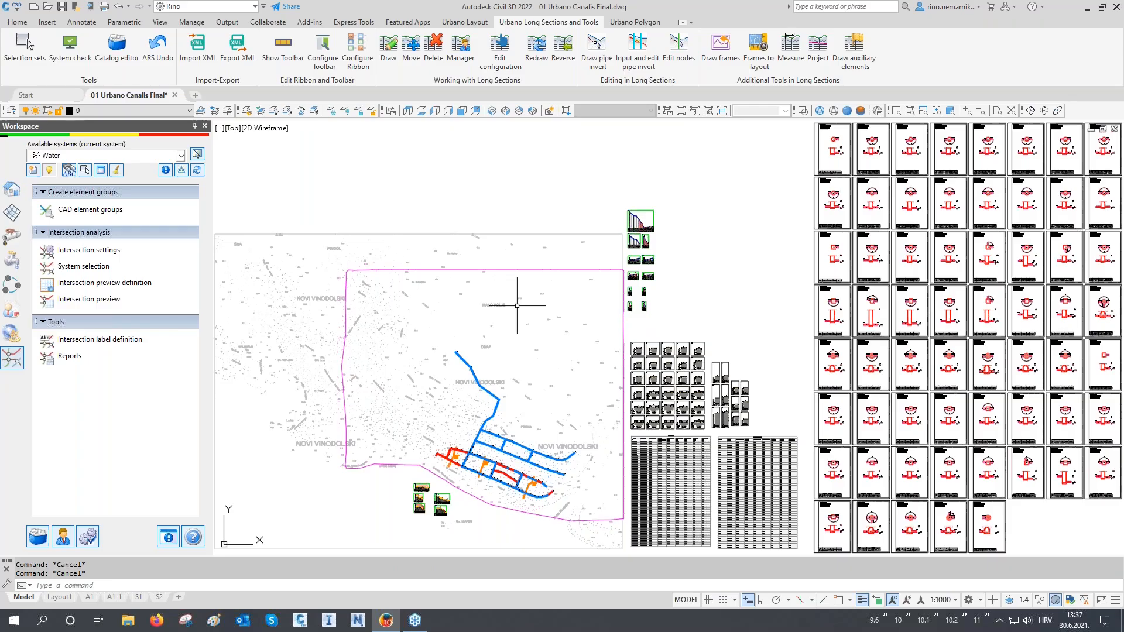
key(ctrl+s)
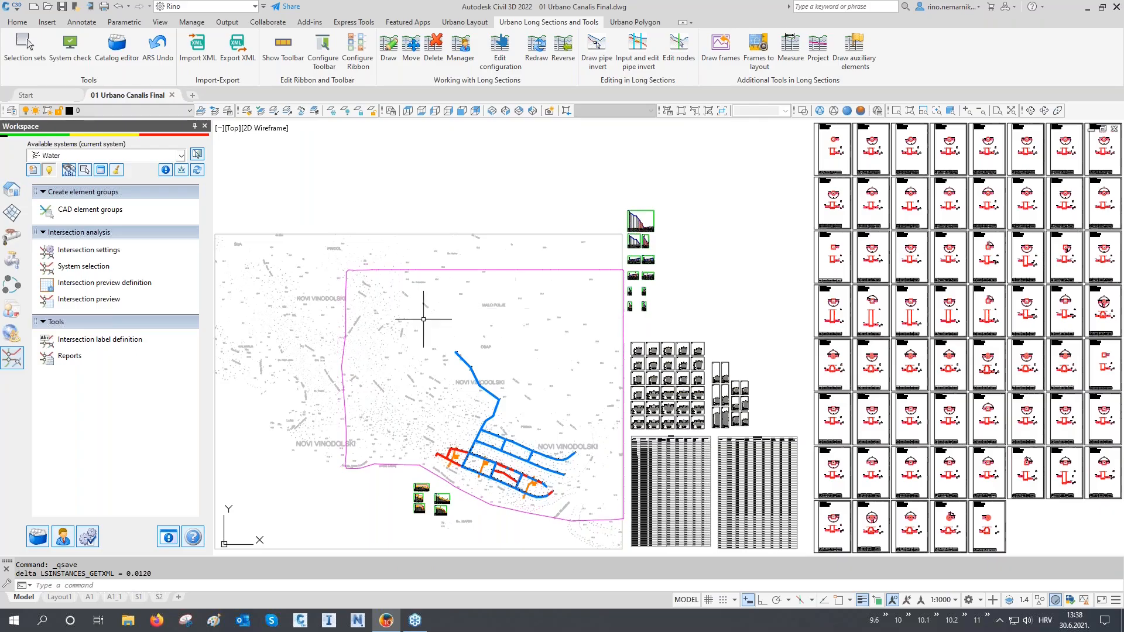
click(14, 291)
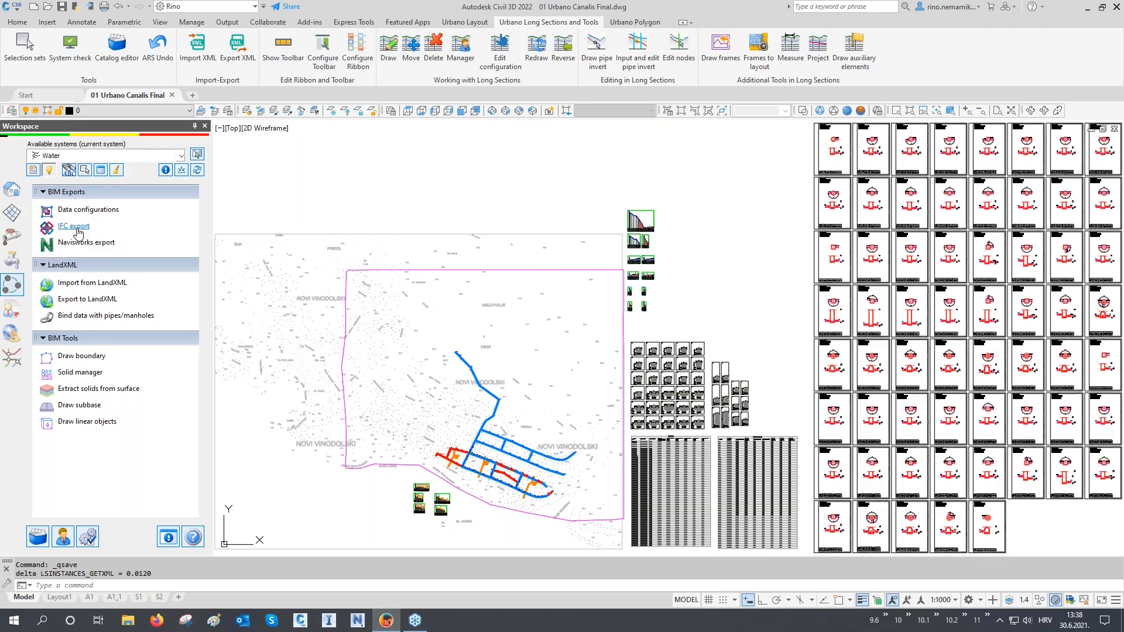
- Rename Data configuration_1 to 'Geometry data' in the enlarged Data configurations window
click(85, 212)
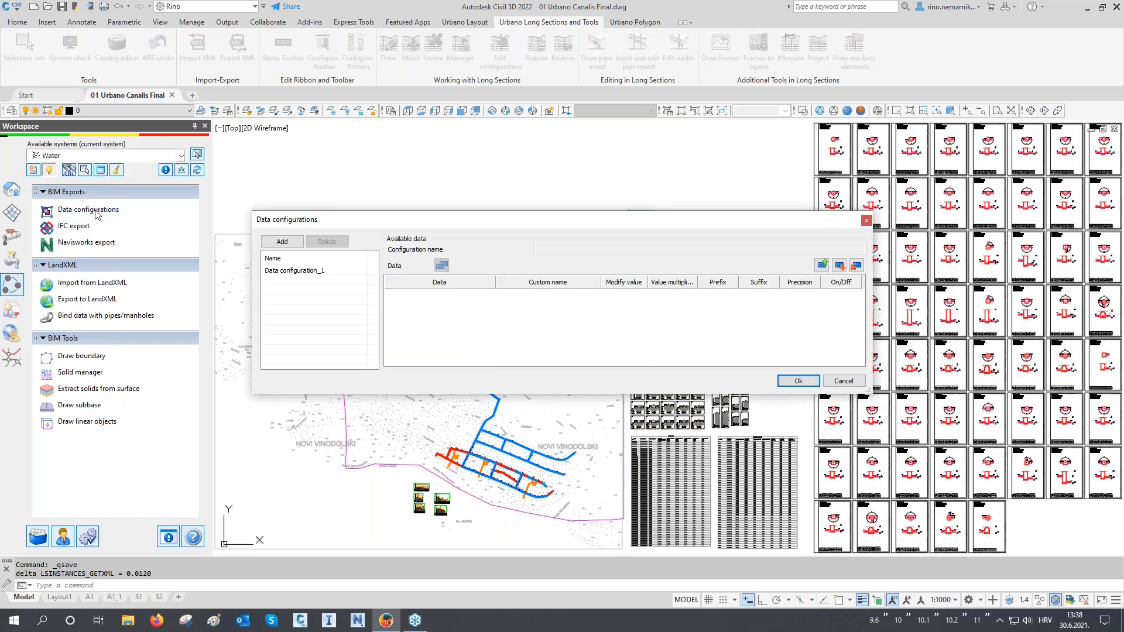
drag(400, 399, 417, 518)
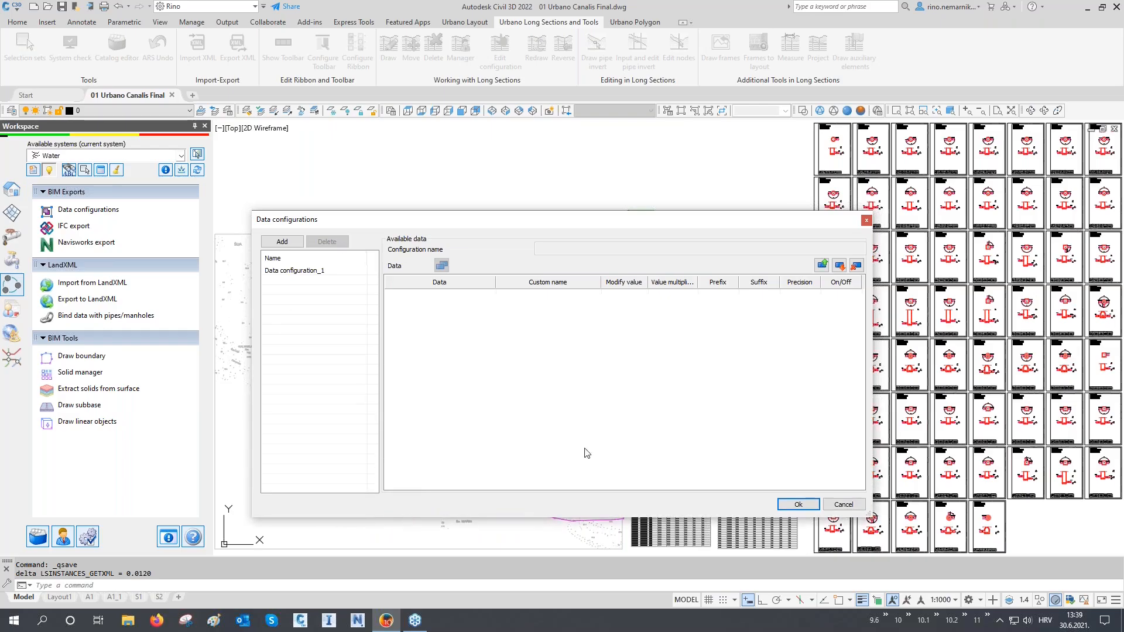
click(277, 272)
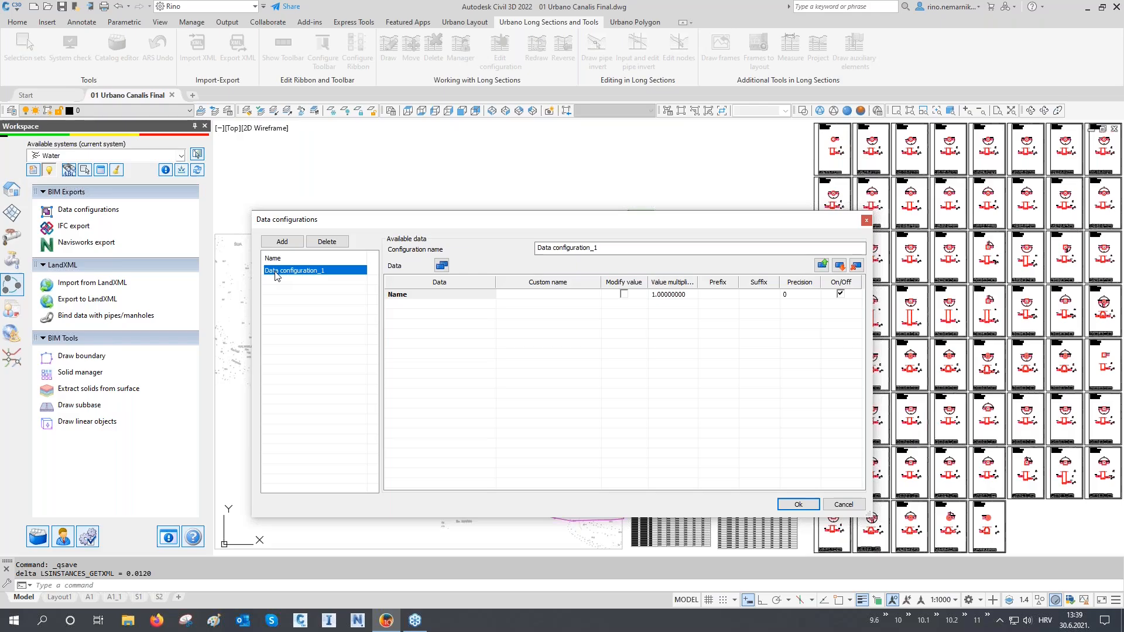
drag(616, 249, 467, 245)
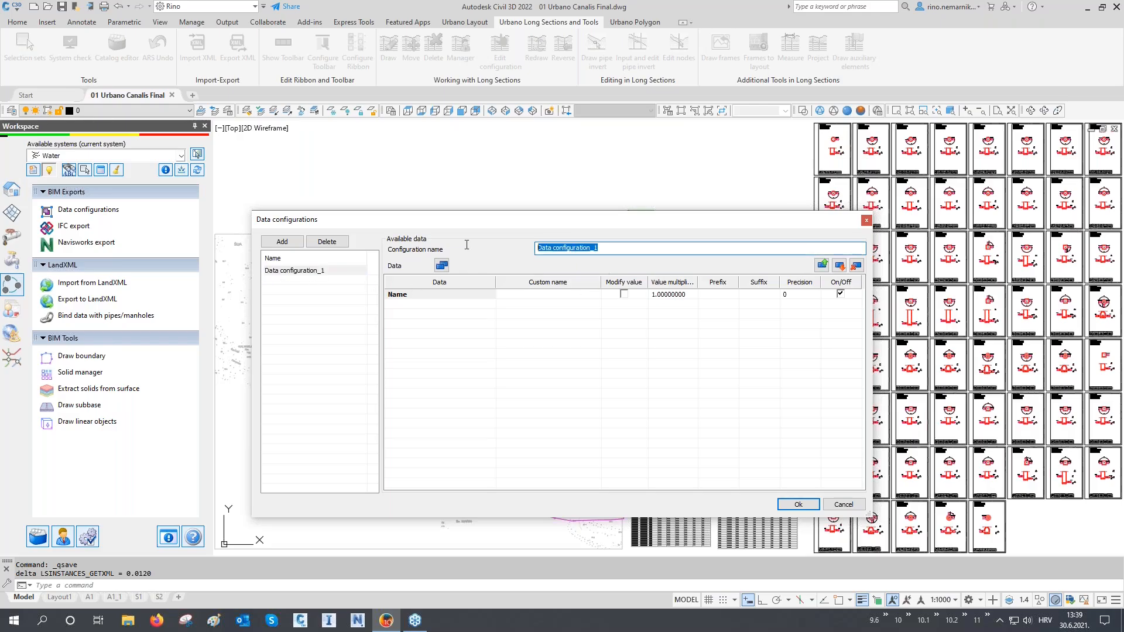
text(Geometry da)
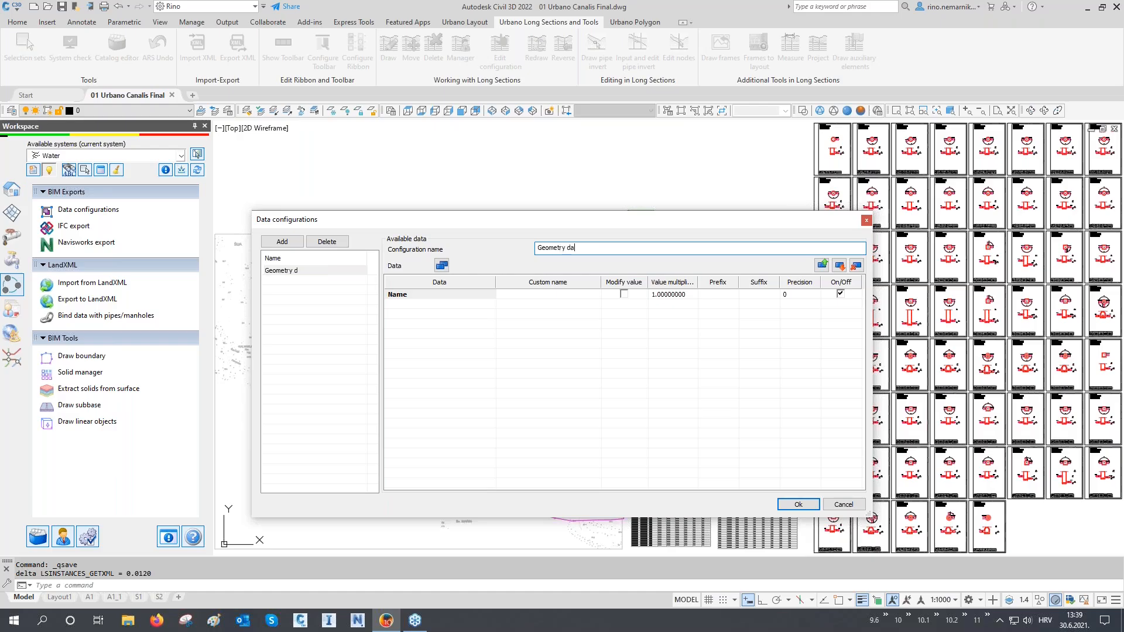
text(ta)
- Add System name, Array / axis, Starting node name and Ending node name from General properties
click(442, 265)
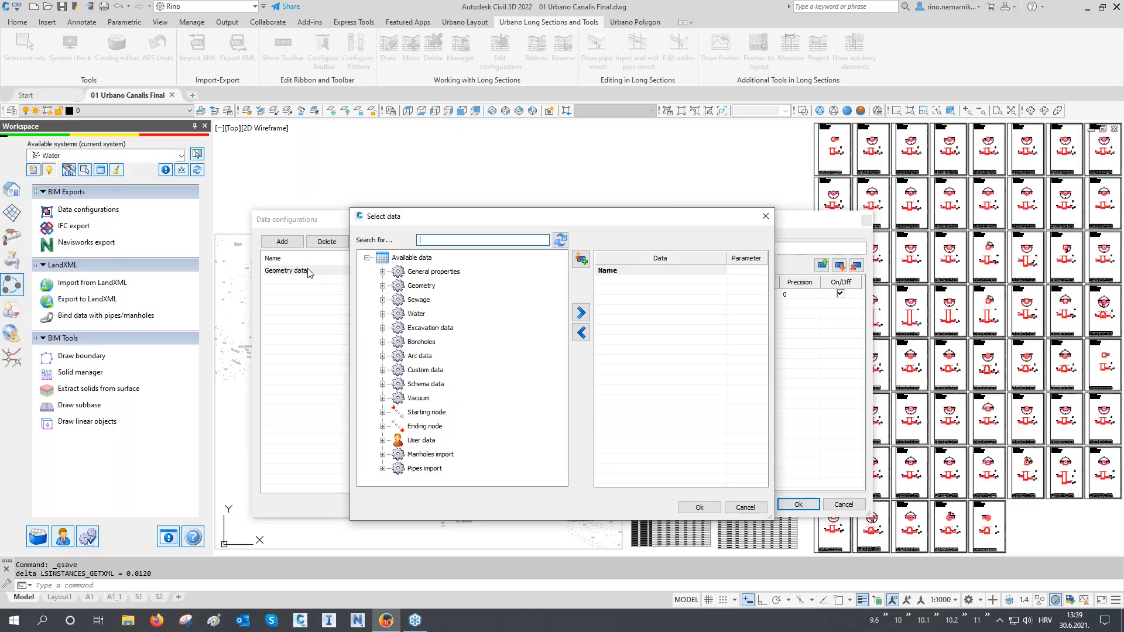
click(384, 274)
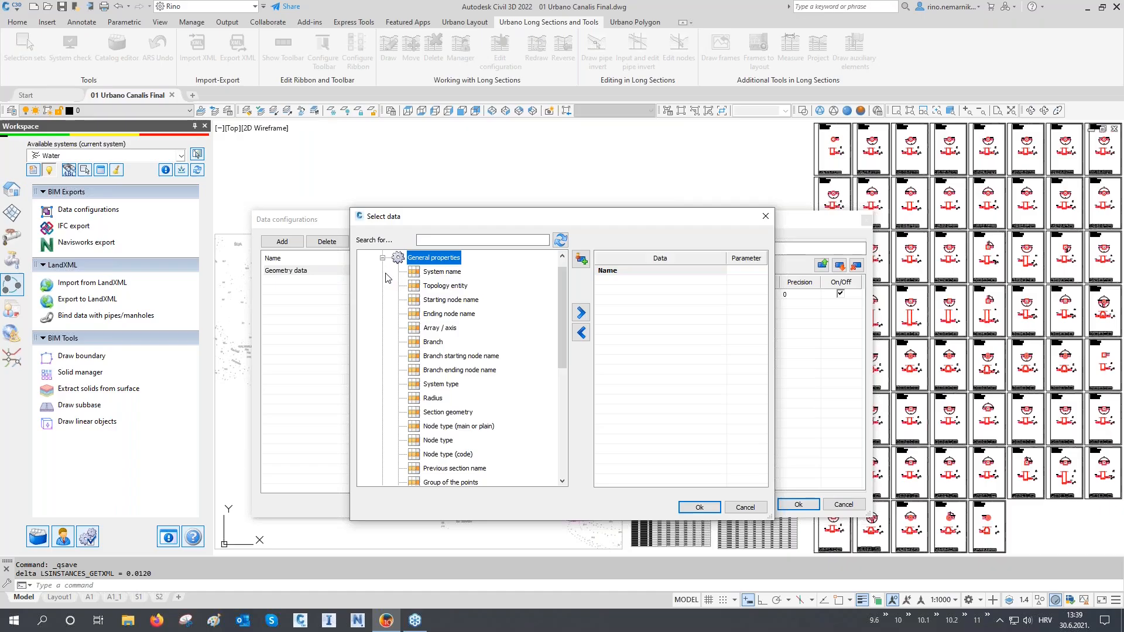
double_click(438, 273)
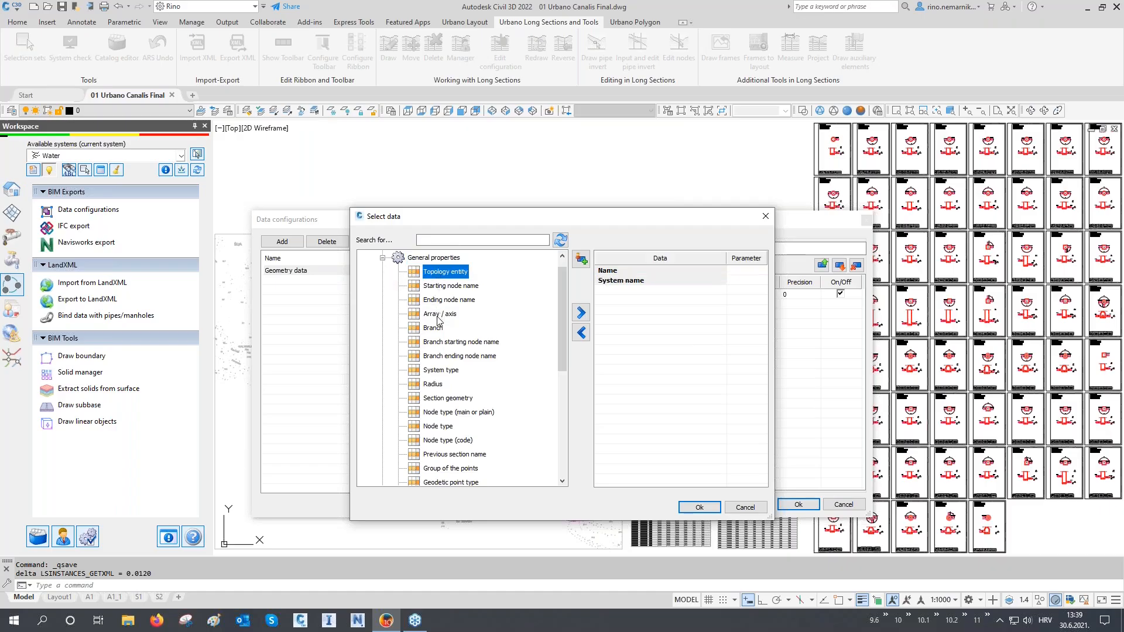
double_click(438, 320)
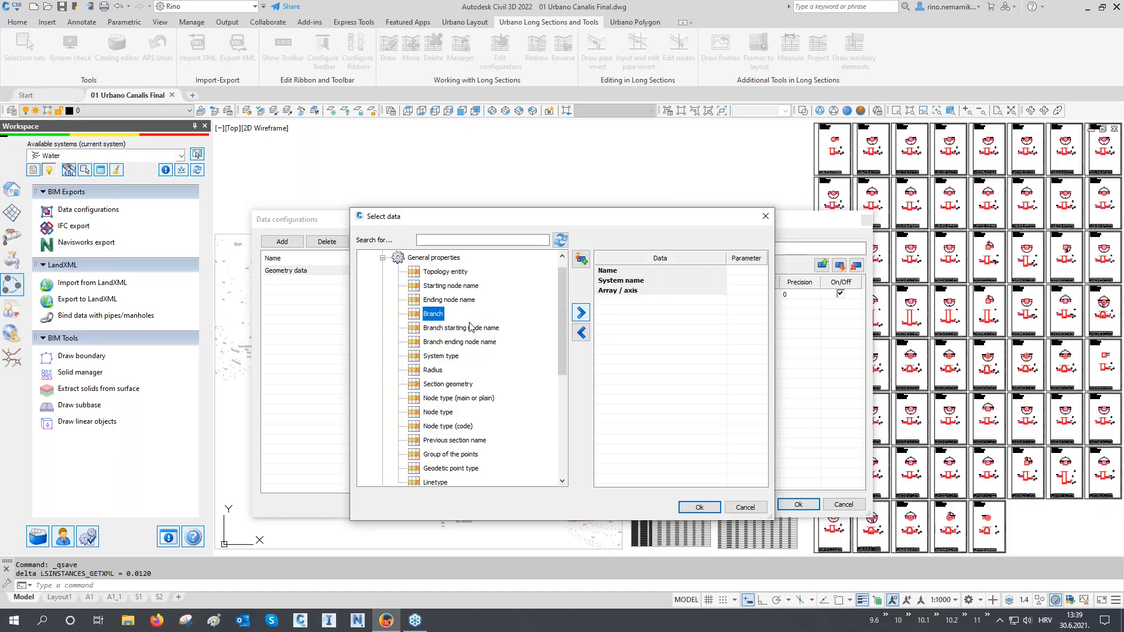
double_click(454, 287)
double_click(453, 287)
- Add Section length [m] and Section length 3D [m] from the Geometry Length group
scroll(453, 310, down, 3)
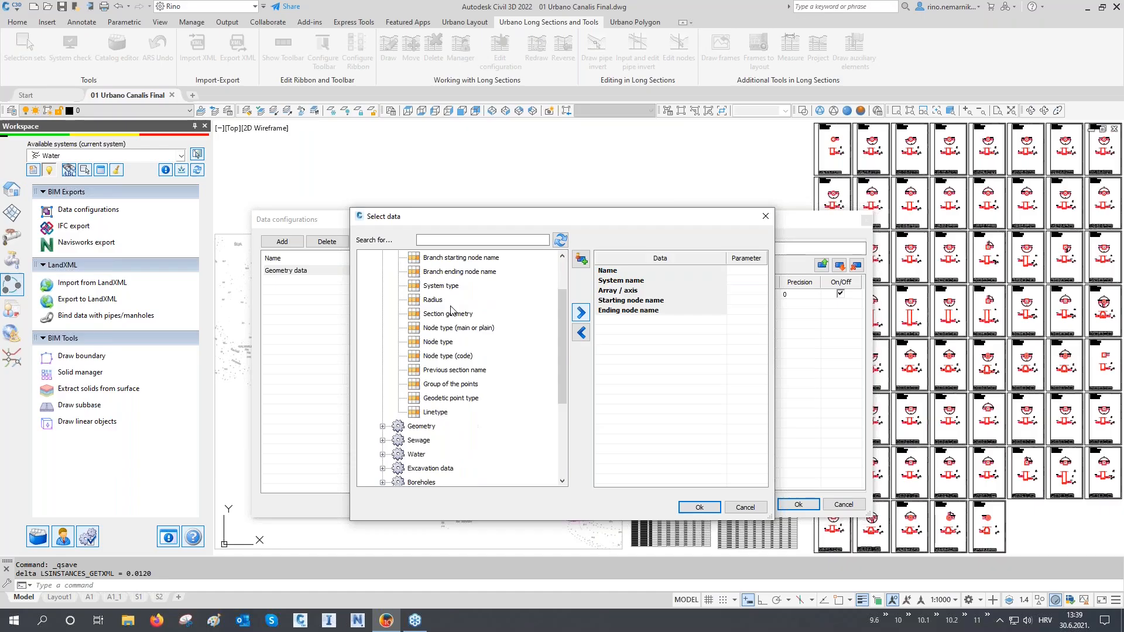
click(382, 385)
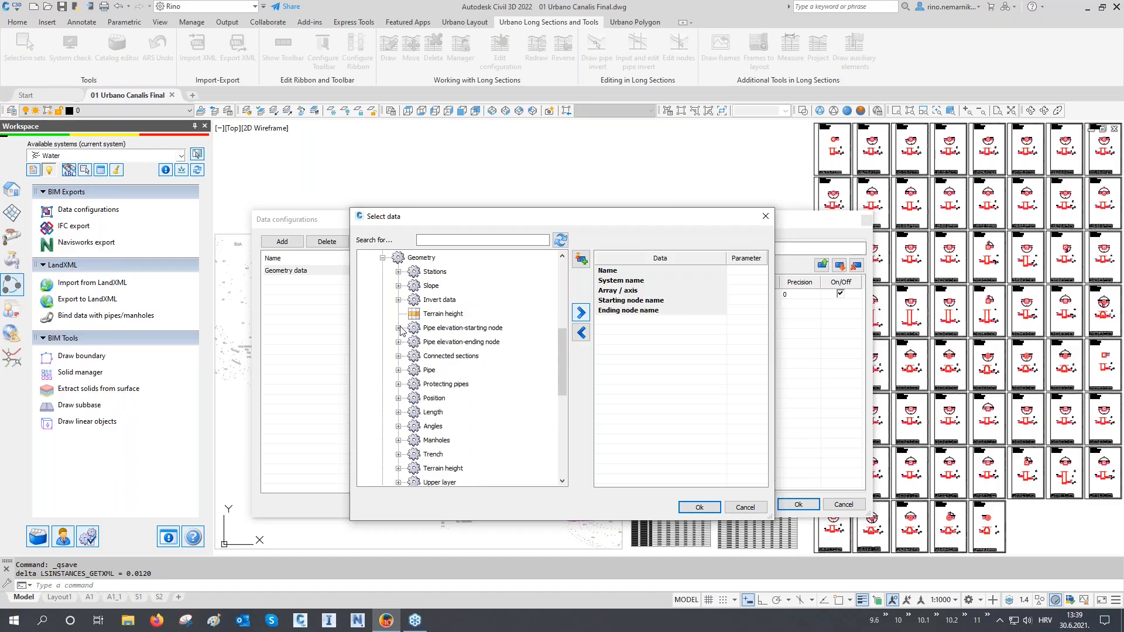
click(399, 412)
double_click(467, 414)
double_click(466, 414)
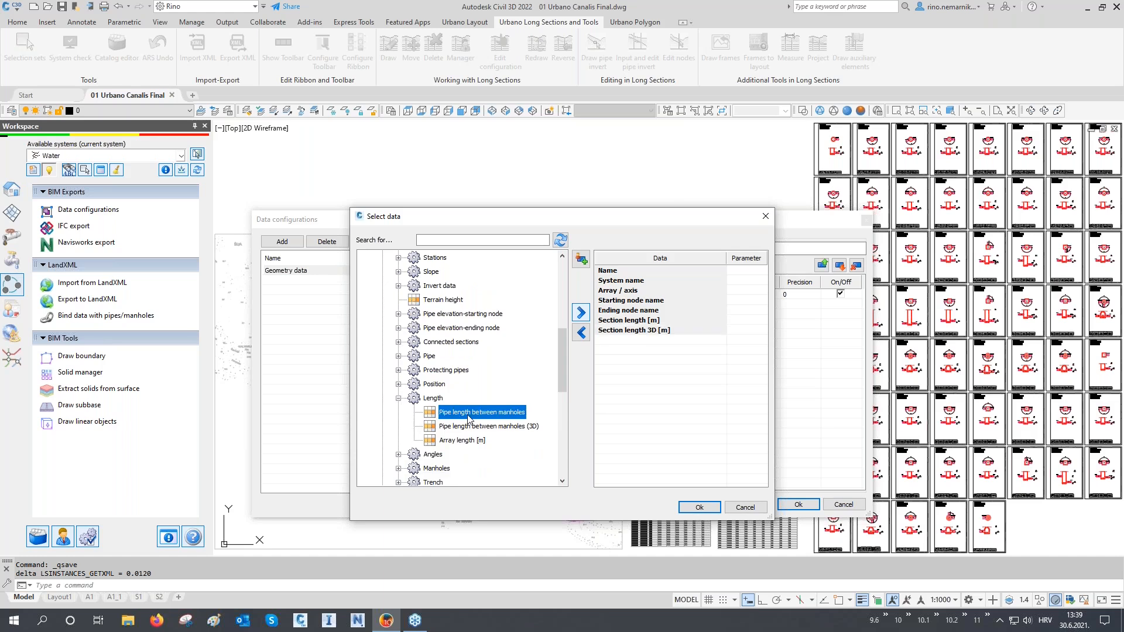
- Add starting and ending invert elevations and Calculated slope [‰]
scroll(468, 418, up, 1)
scroll(469, 417, up, 1)
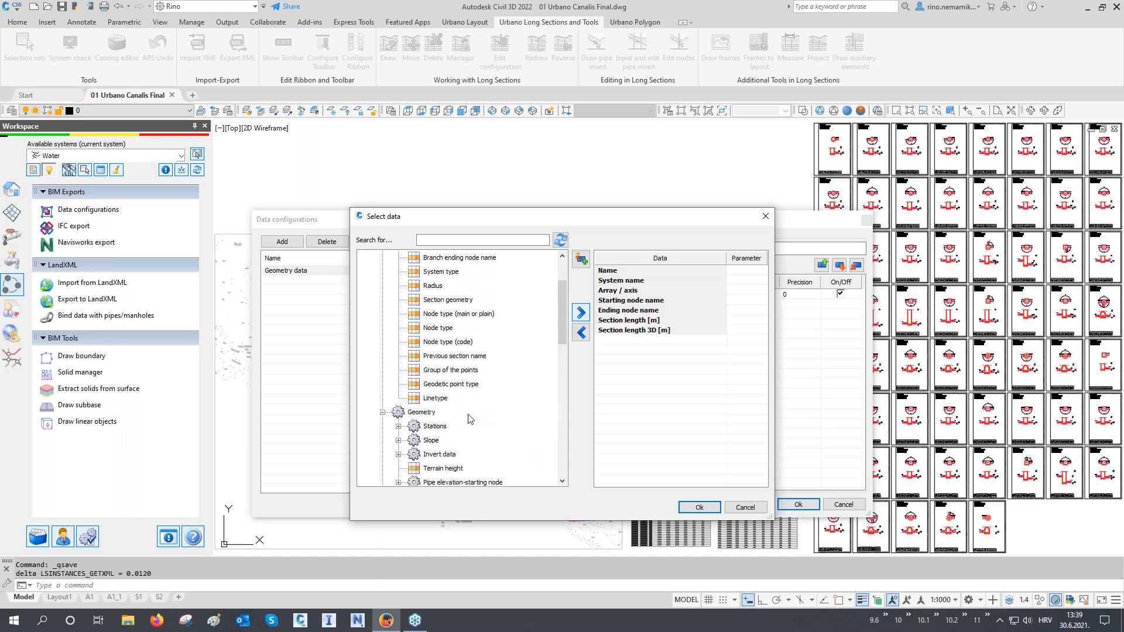
scroll(468, 414, down, 1)
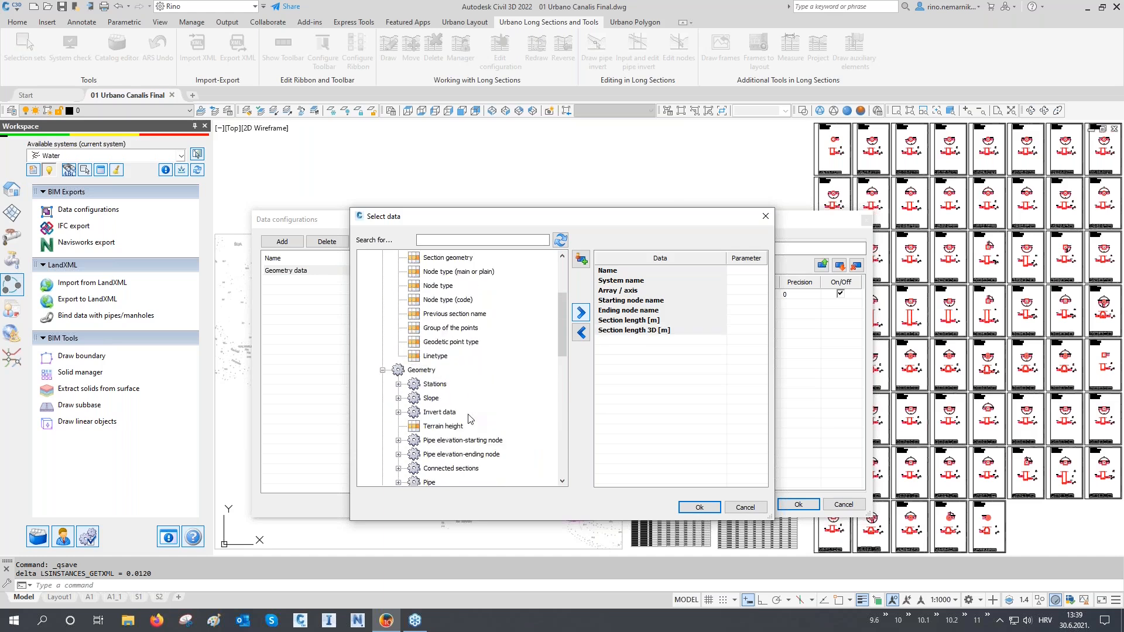
click(399, 413)
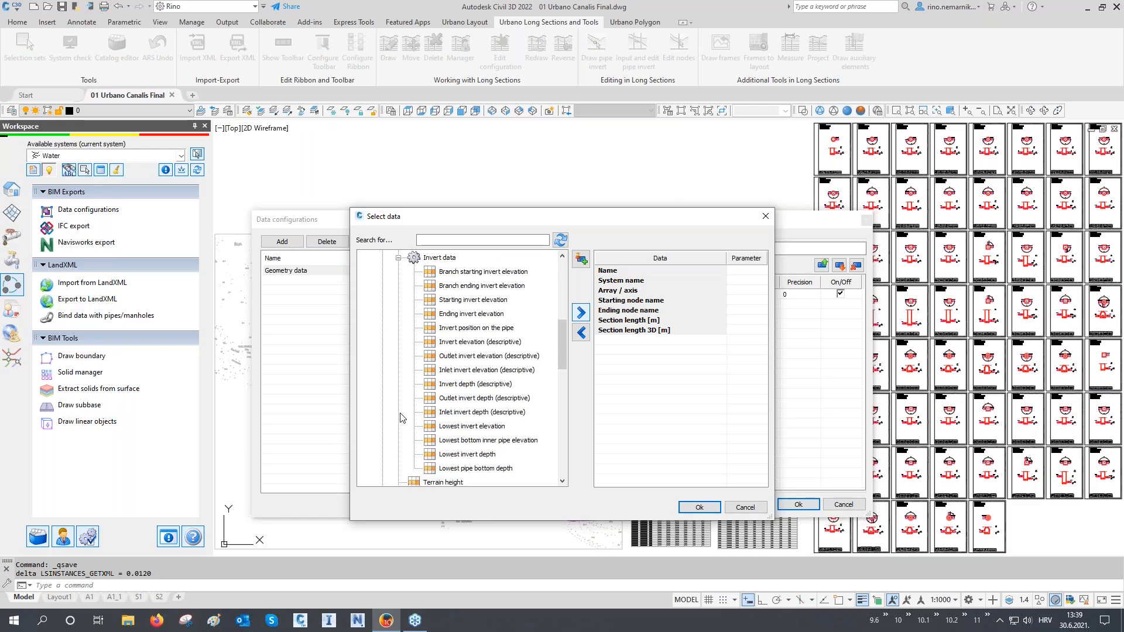
double_click(474, 301)
double_click(475, 301)
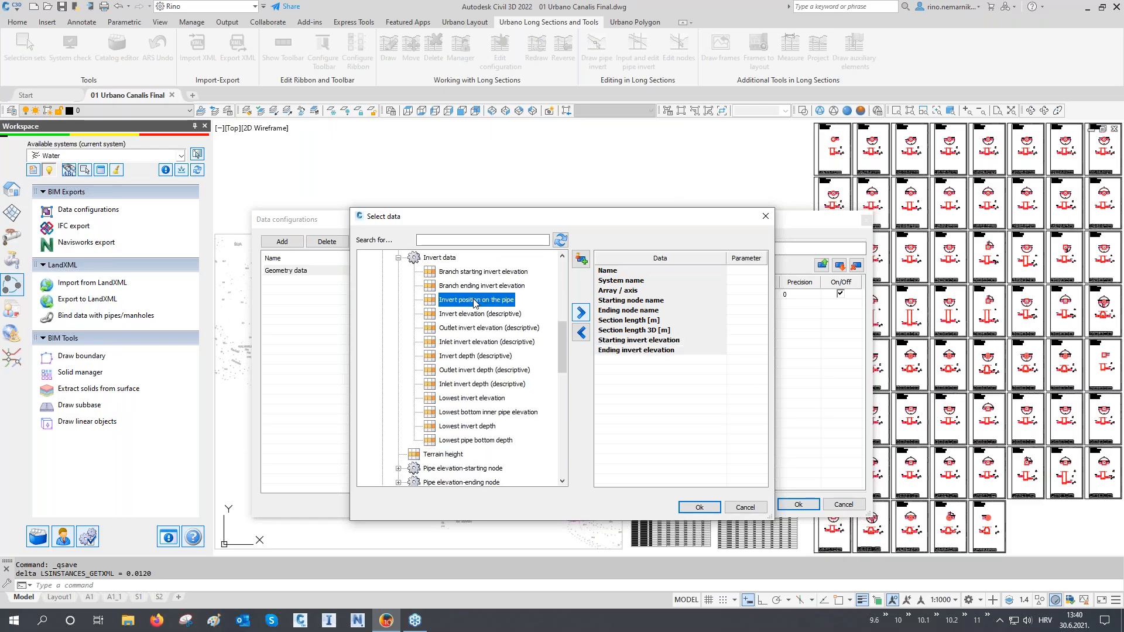
scroll(474, 302, up, 2)
click(400, 328)
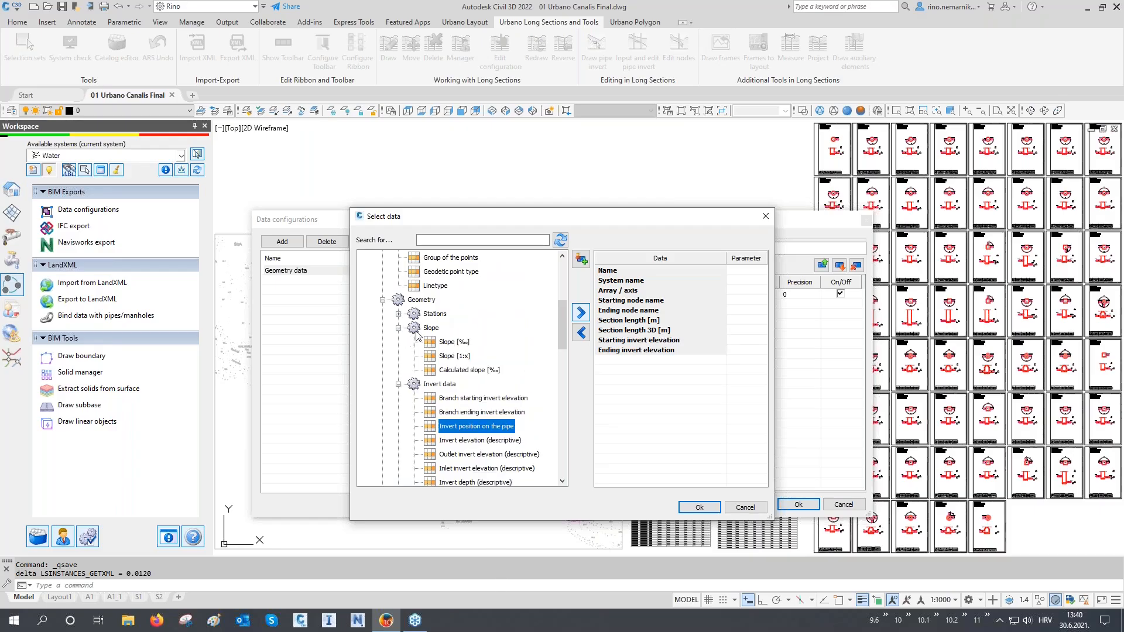
double_click(454, 370)
- Add Pipe group, Pipe material, nominal, inner and outer diameter
scroll(456, 364, down, 10)
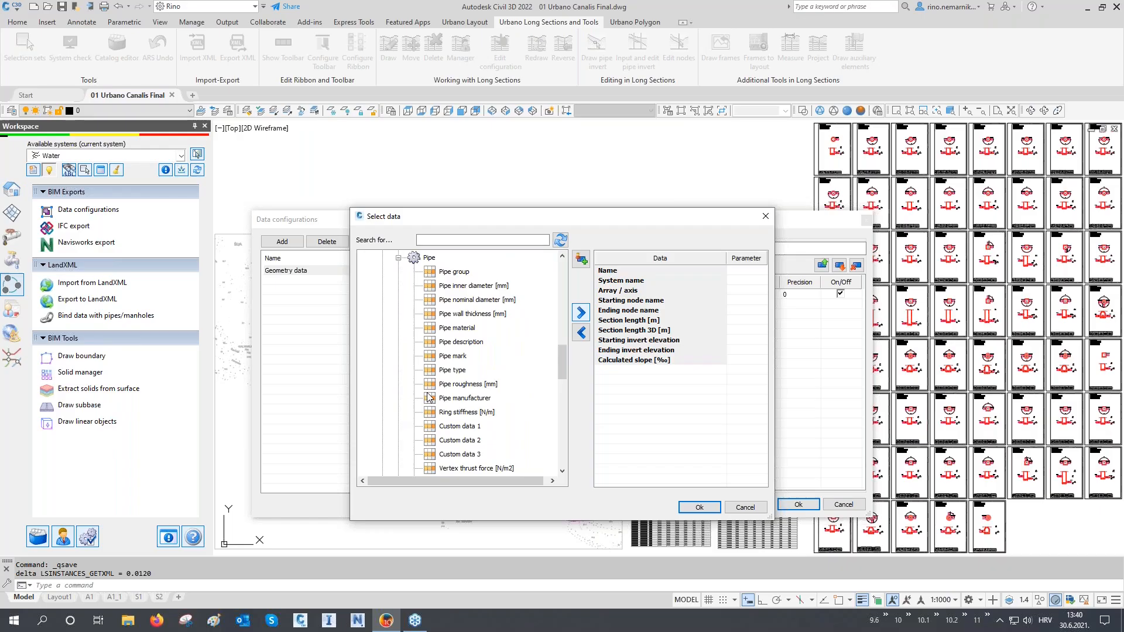
double_click(456, 272)
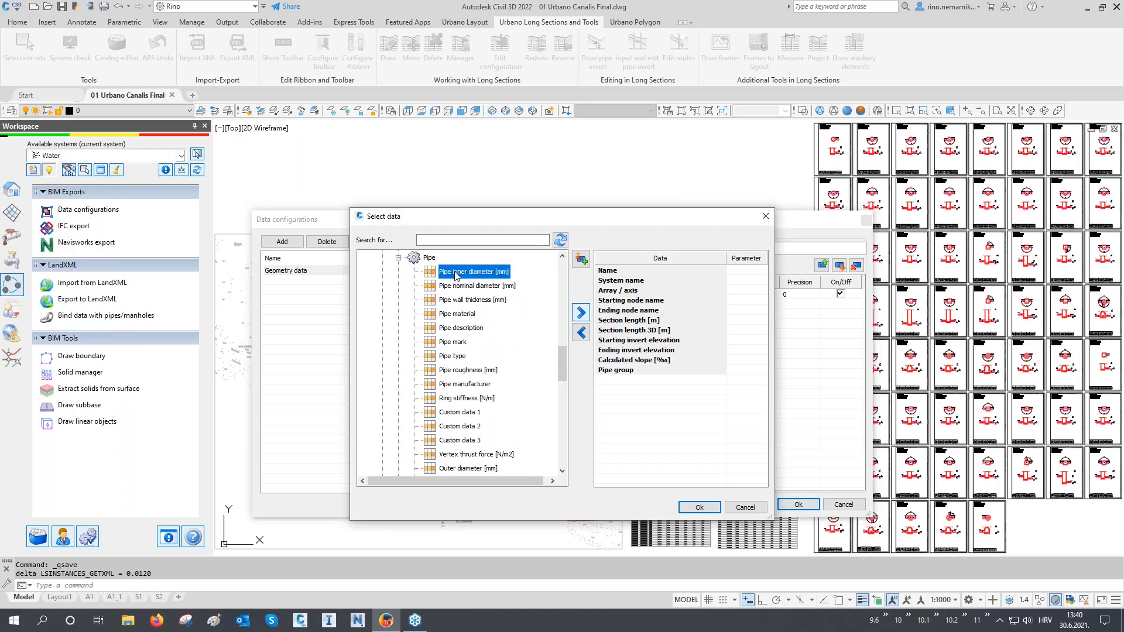
double_click(460, 315)
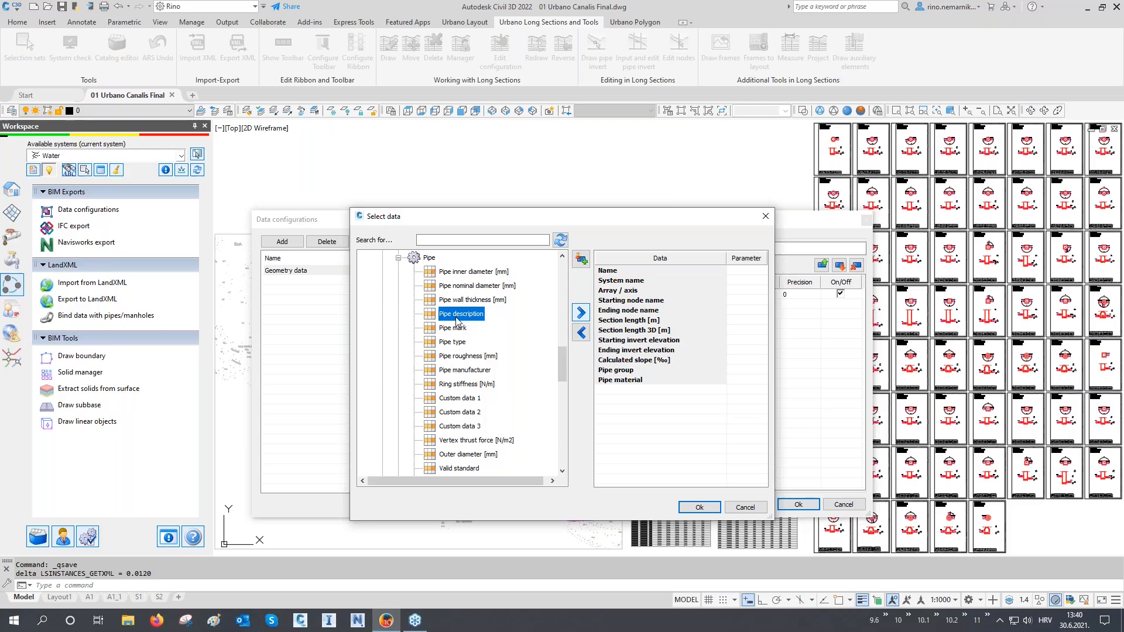
double_click(469, 286)
double_click(469, 275)
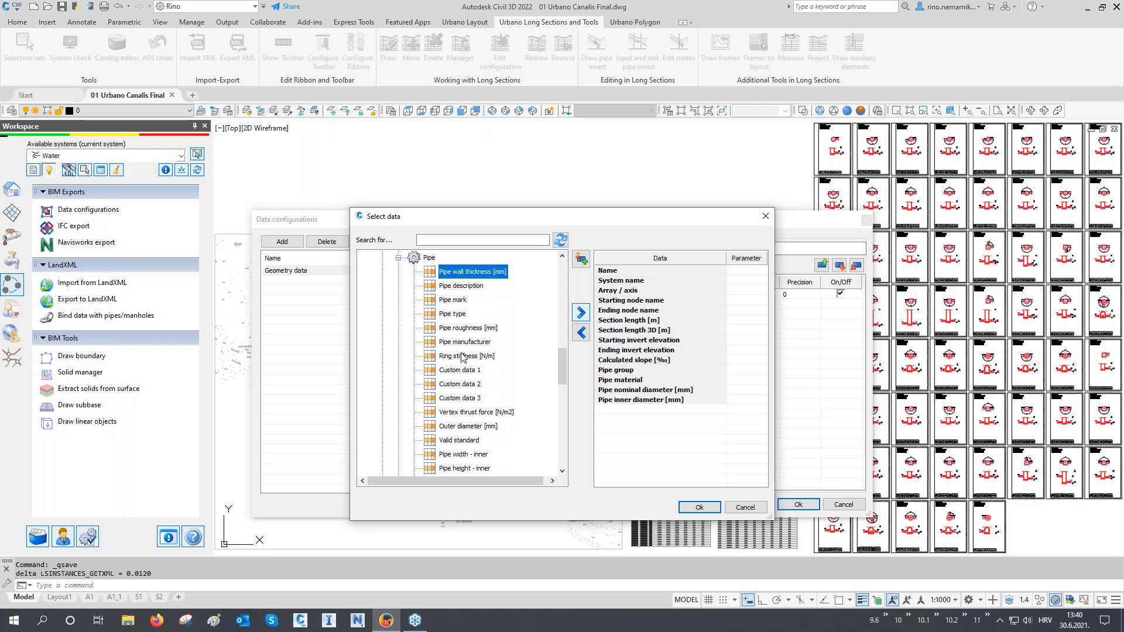
double_click(457, 427)
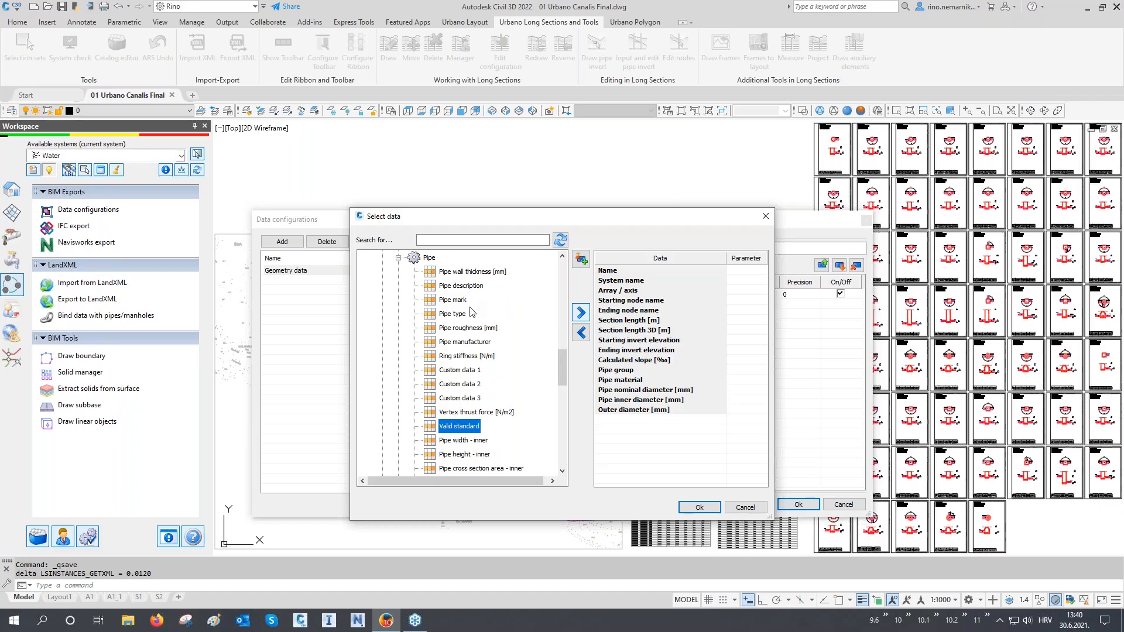
scroll(472, 324, down, 3)
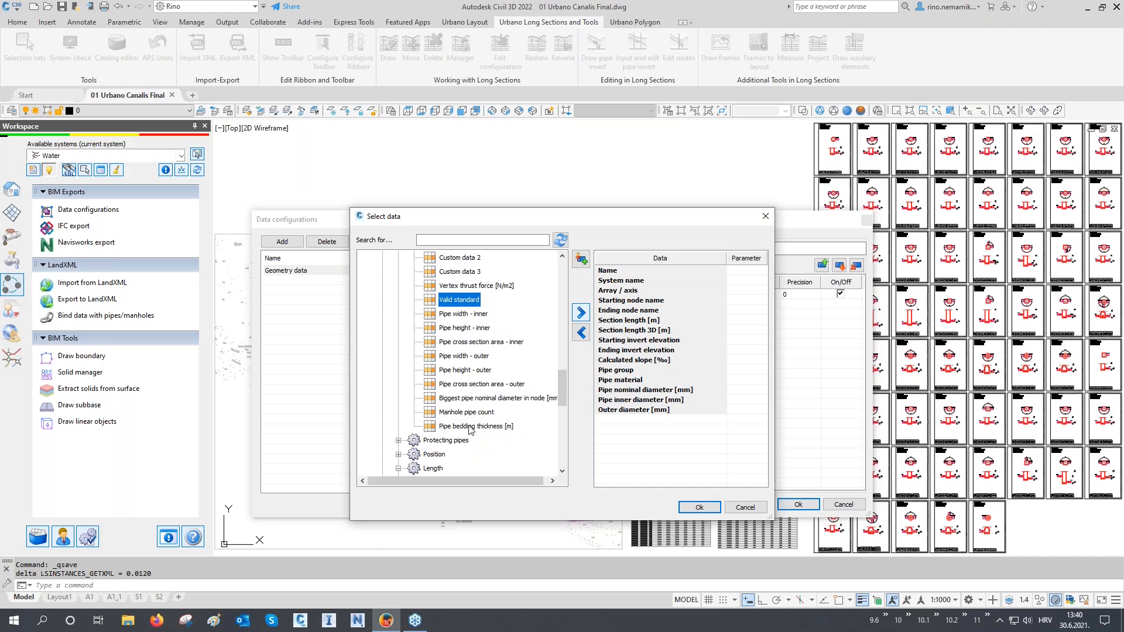
scroll(460, 340, down, 4)
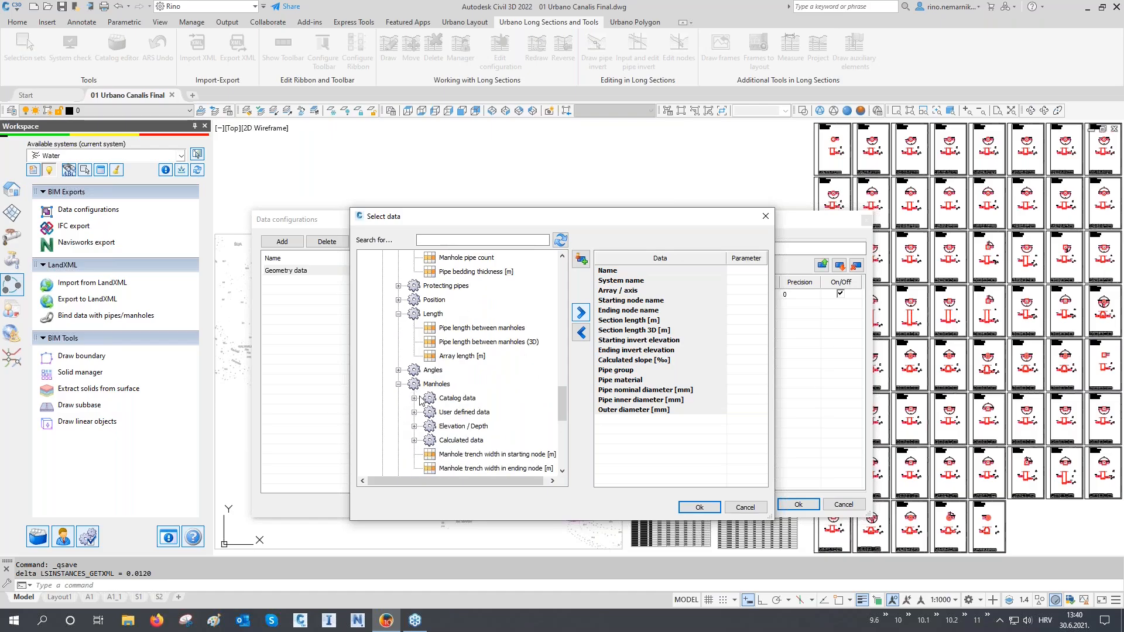
- Add manhole material, width, cover elevation, bottom elevation and depth, then confirm with Ok
click(414, 399)
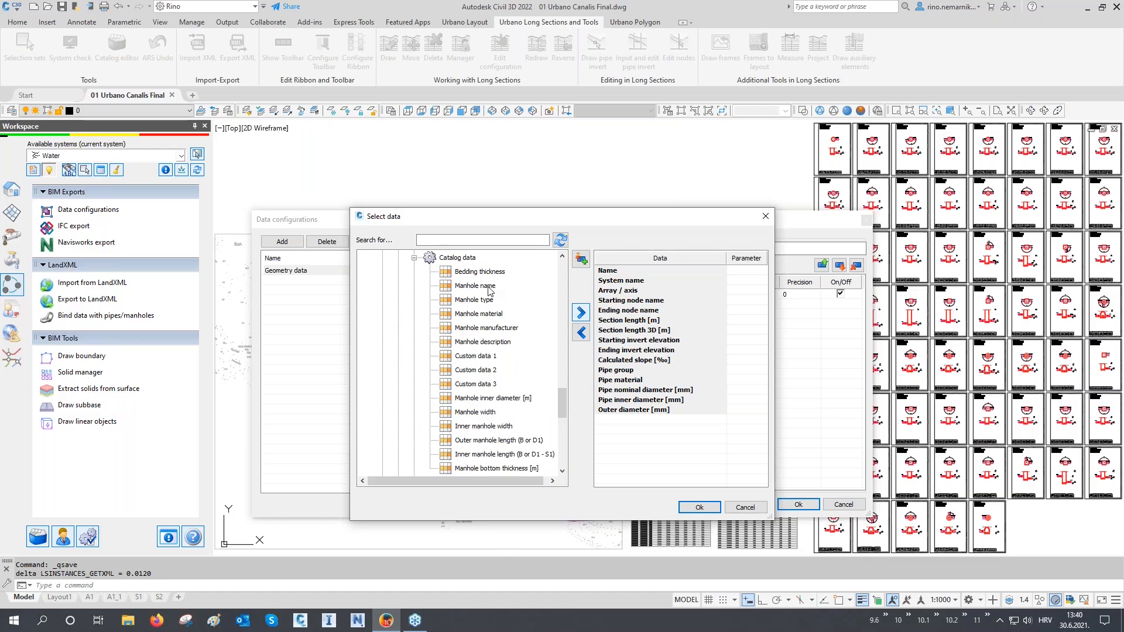
double_click(485, 316)
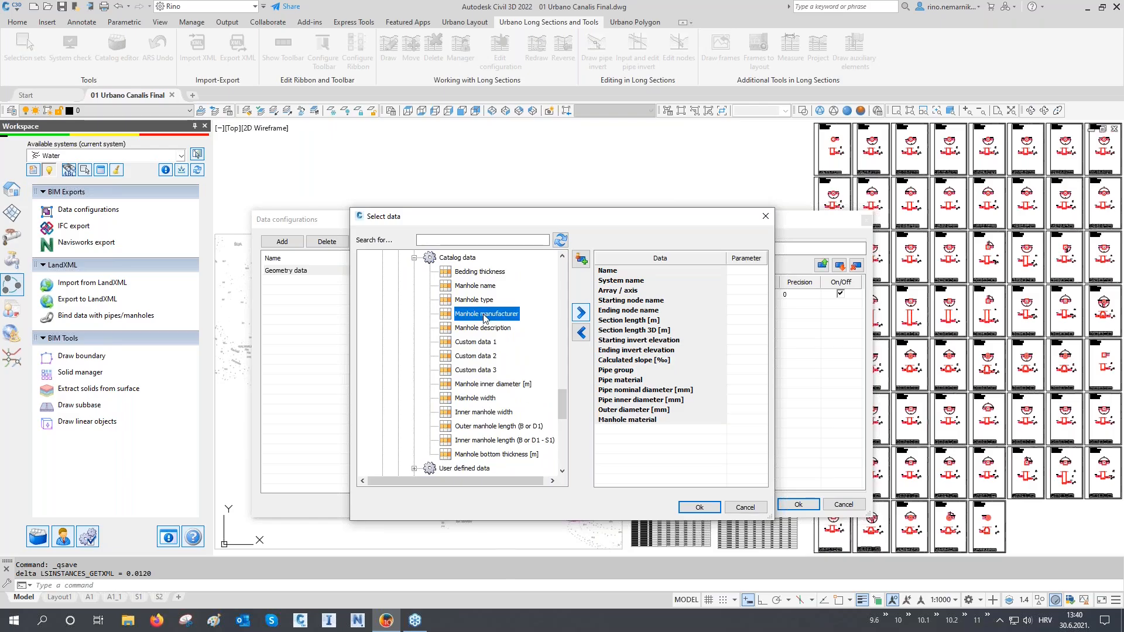
double_click(471, 399)
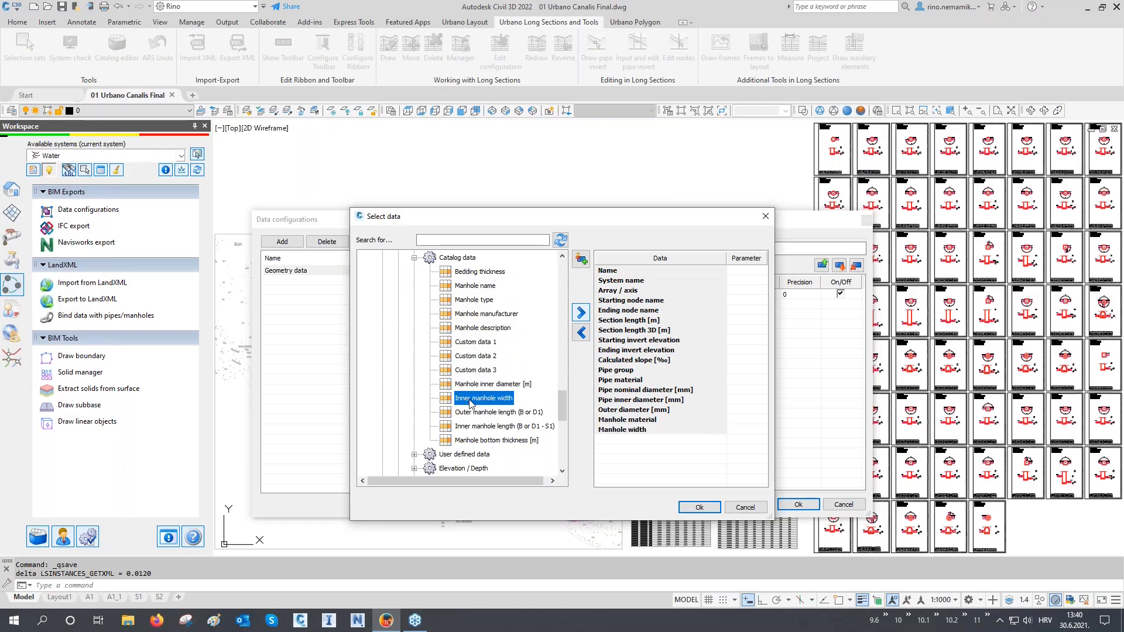
scroll(445, 406, down, 1)
click(414, 412)
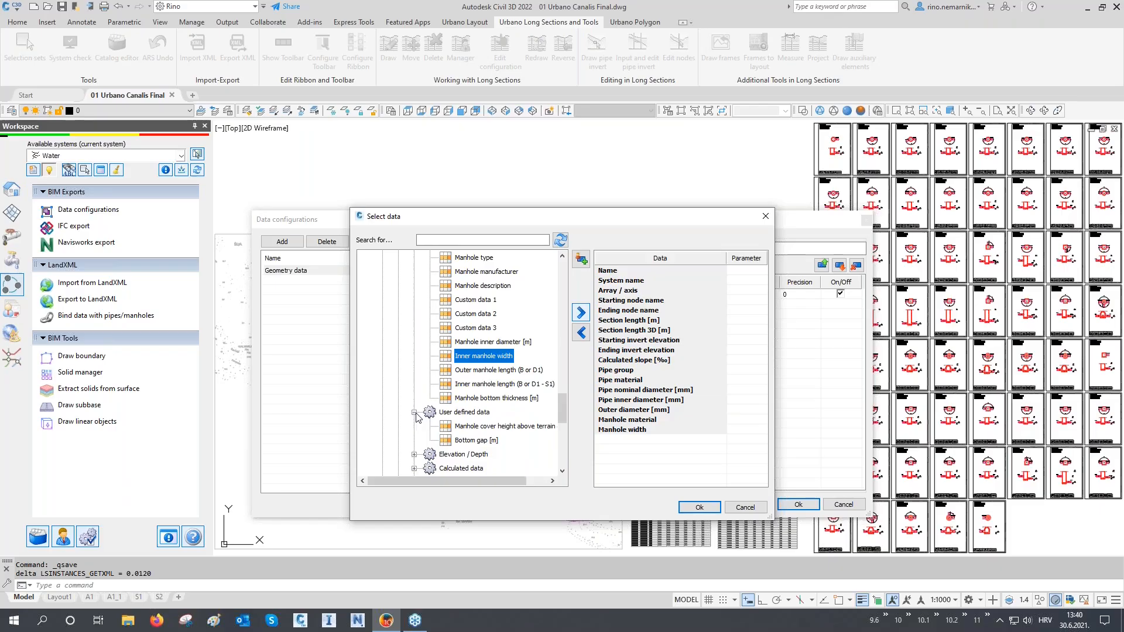
scroll(415, 414, down, 1)
click(414, 412)
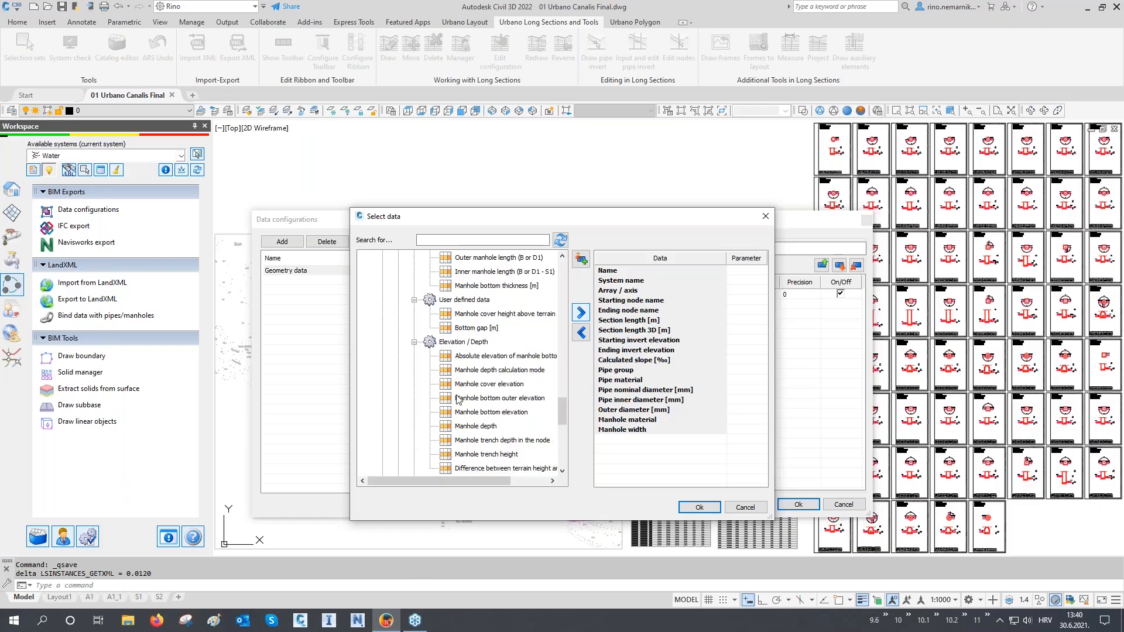
double_click(488, 386)
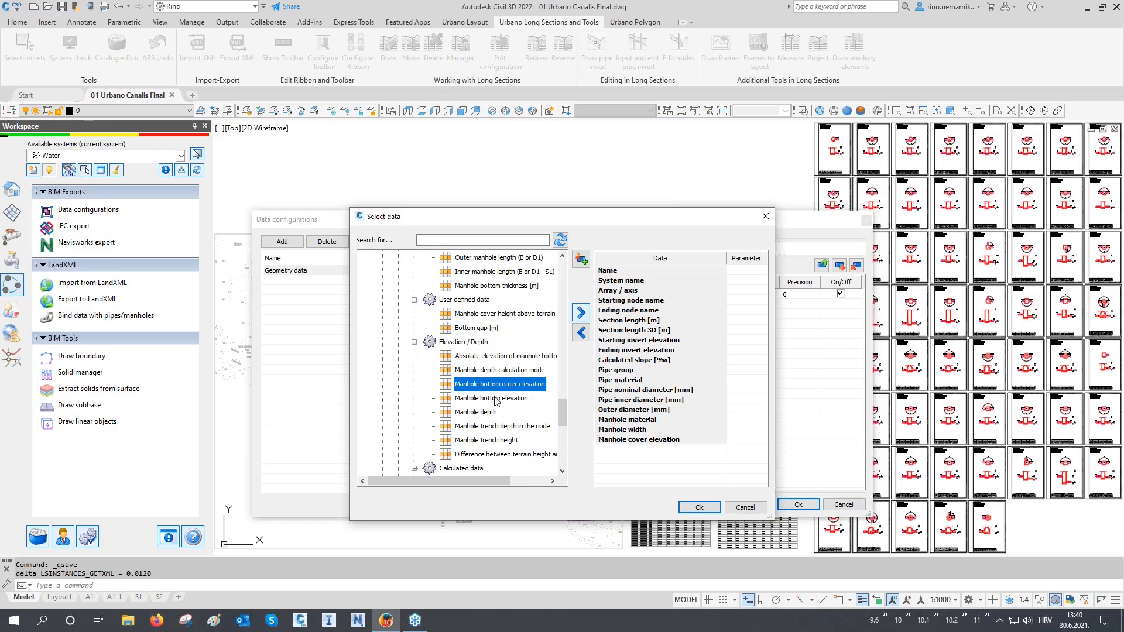
double_click(496, 398)
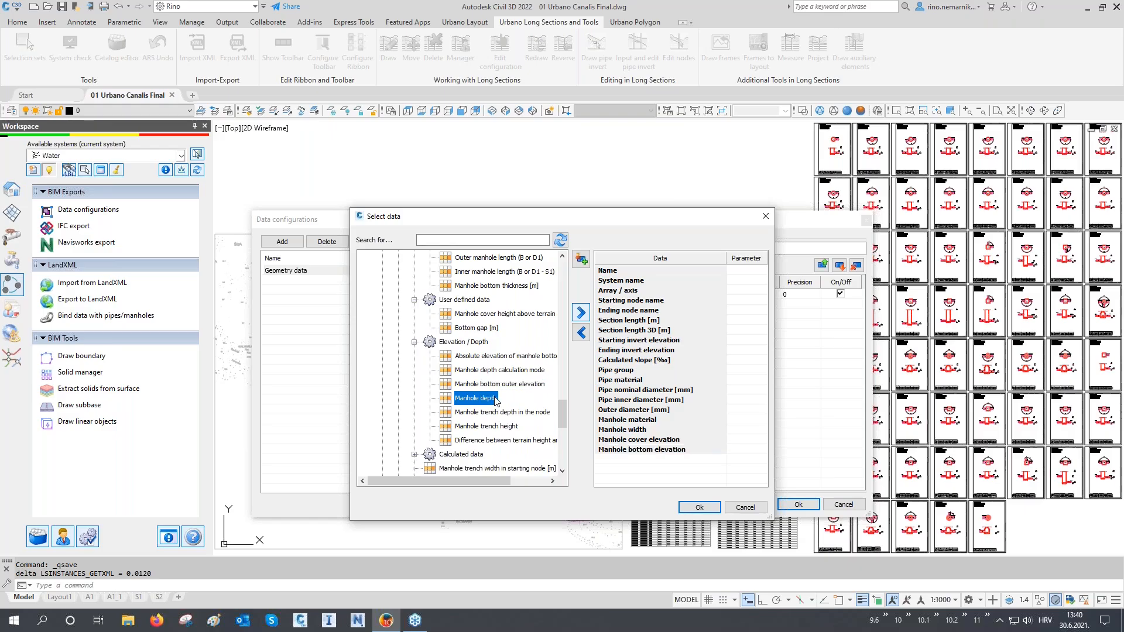
double_click(494, 399)
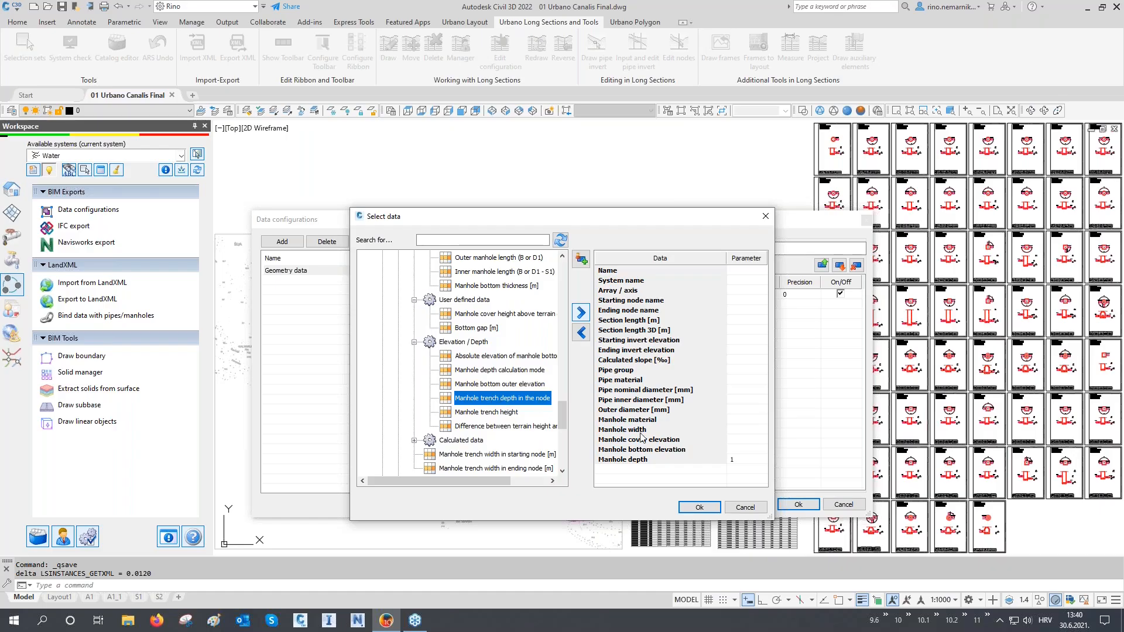
click(698, 507)
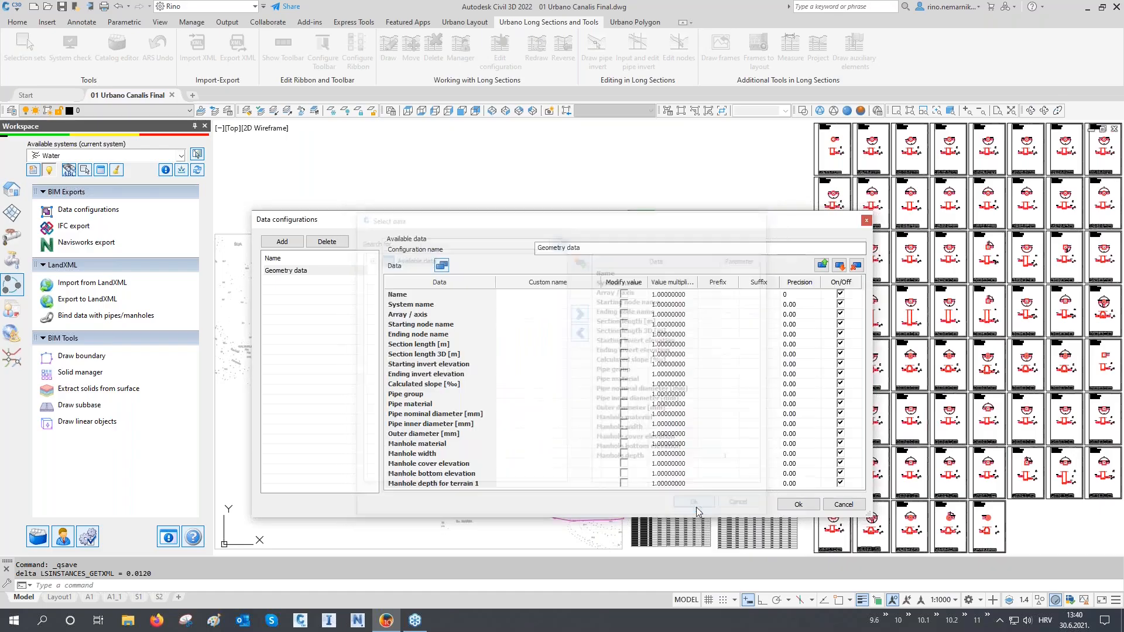
- Enter custom names Array, Starting node, Ending node and Slope [%] for those rows
drag(536, 518, 537, 563)
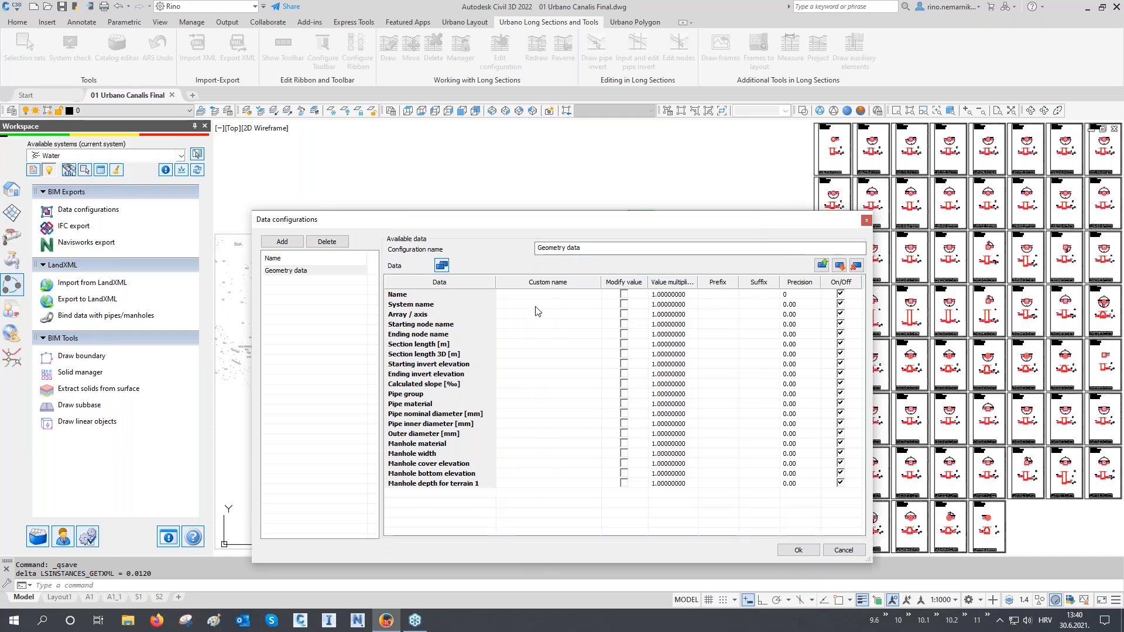
drag(492, 216, 484, 151)
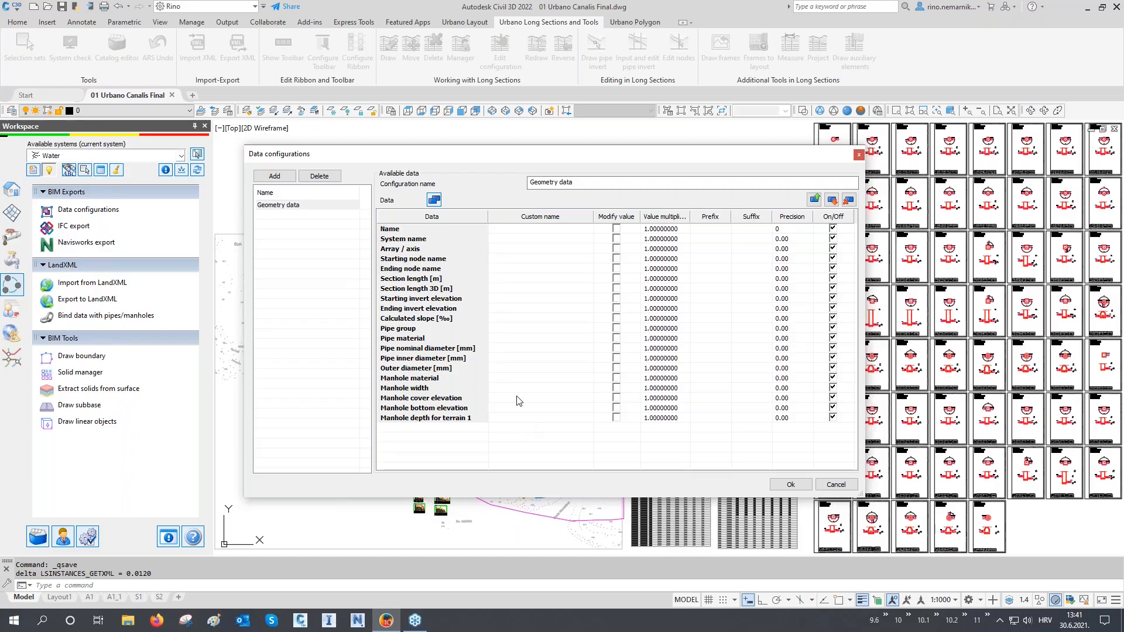
click(504, 249)
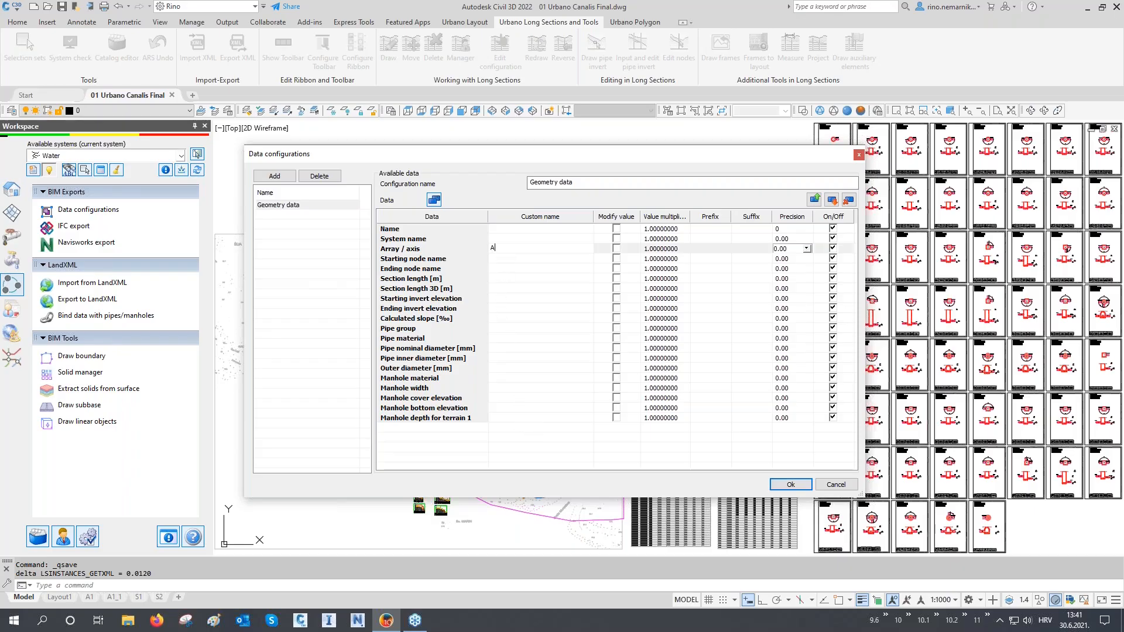
click(505, 258)
text(Start)
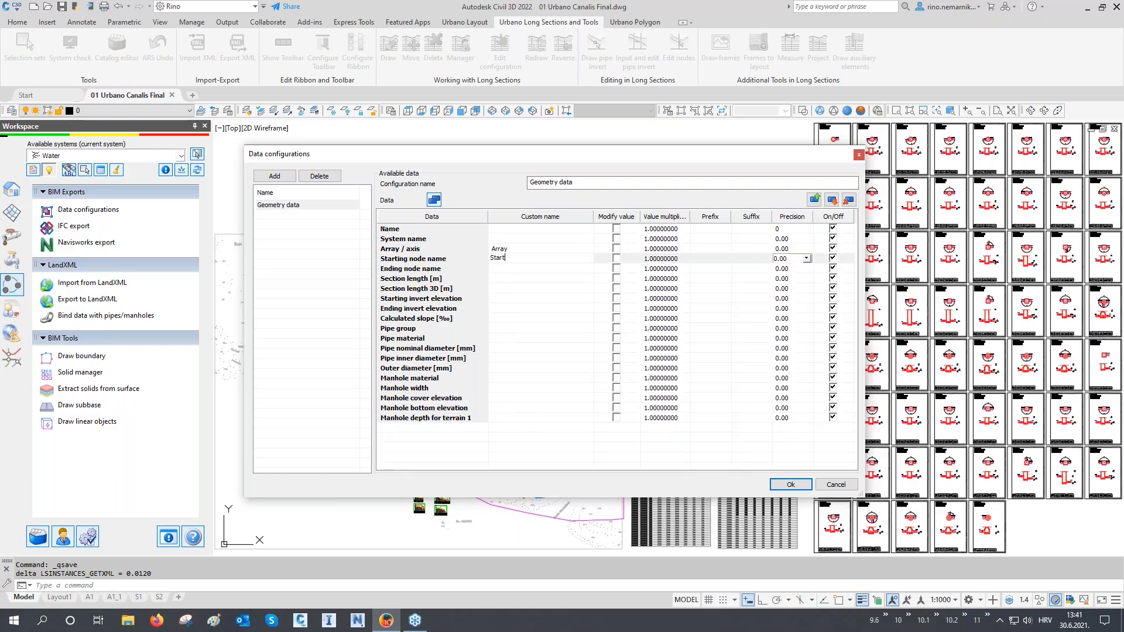
text(ing node)
click(504, 269)
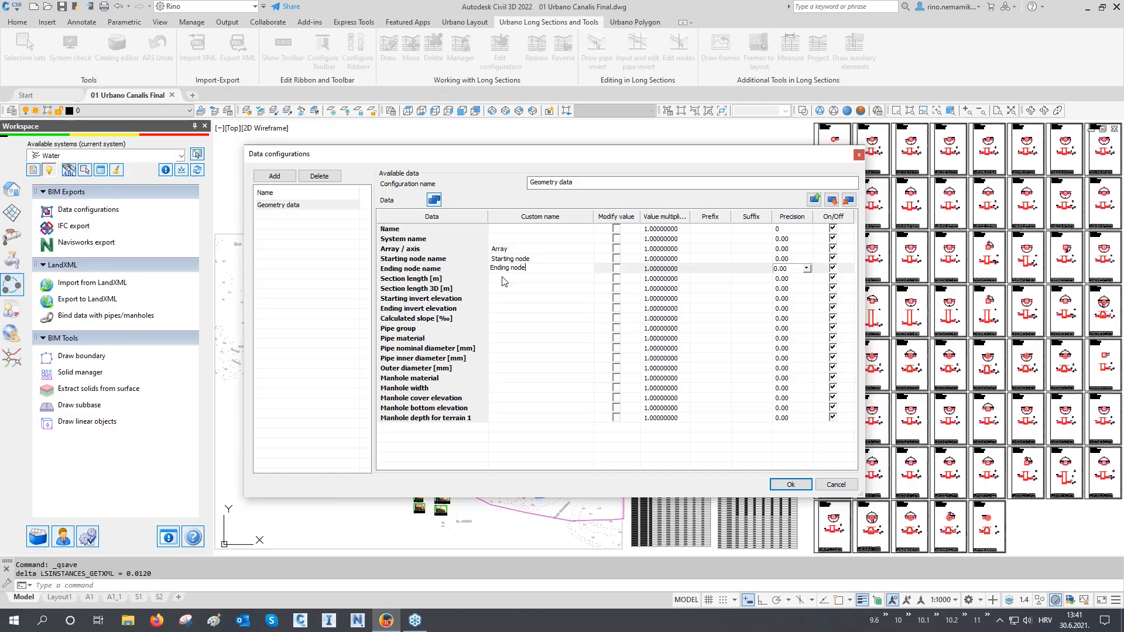
click(496, 320)
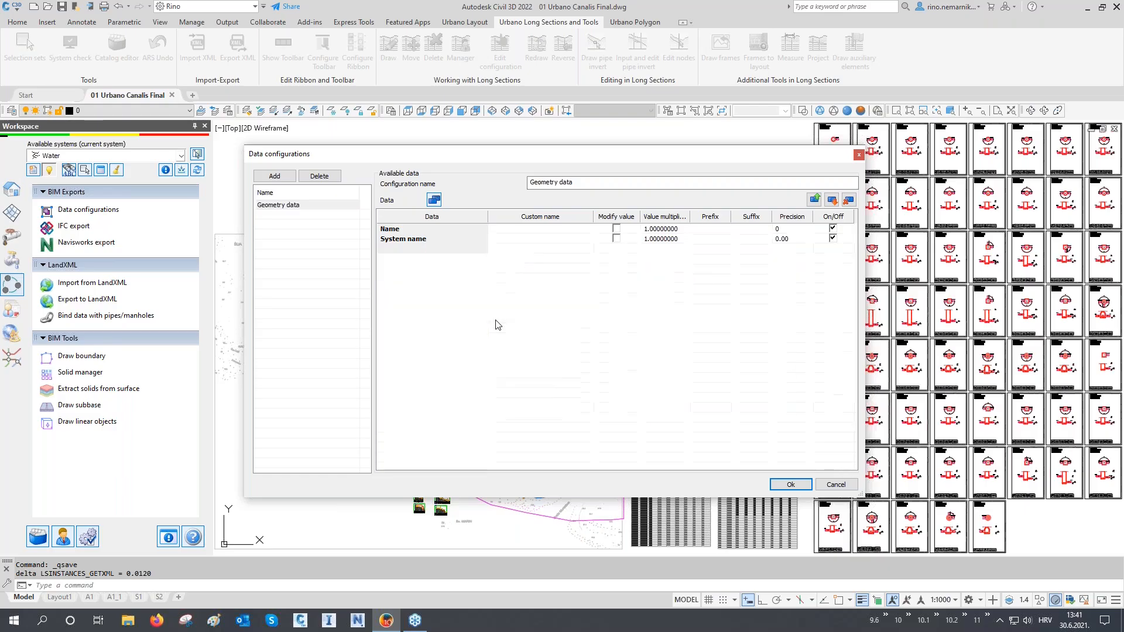
text(Slope)
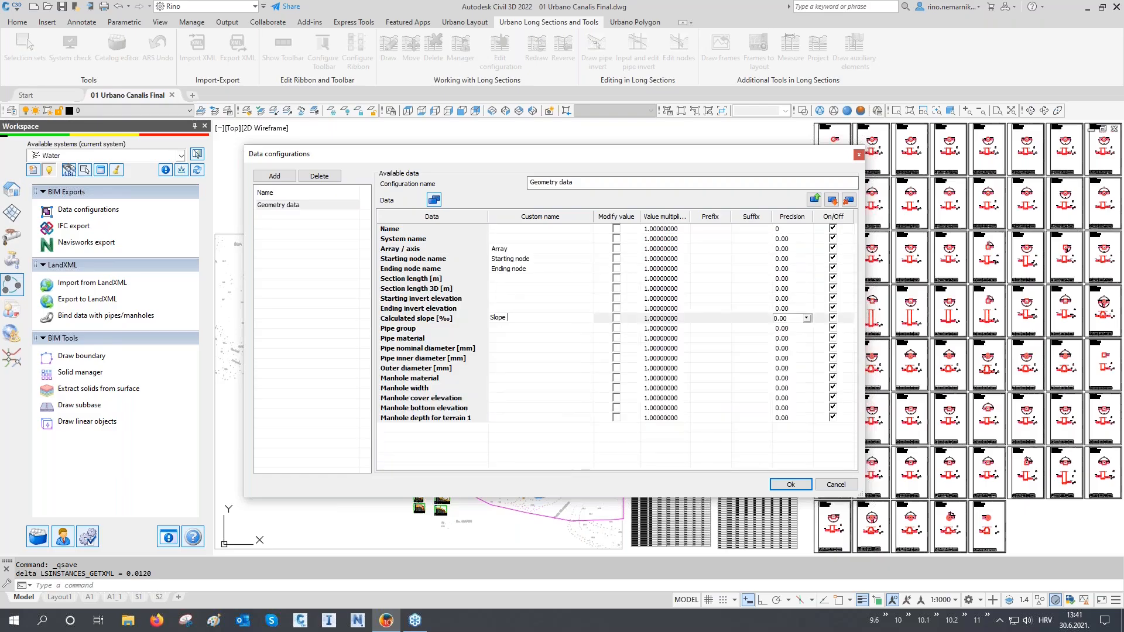
text( [])
- Set the Calculated slope value multiplier to 0.1
double_click(653, 318)
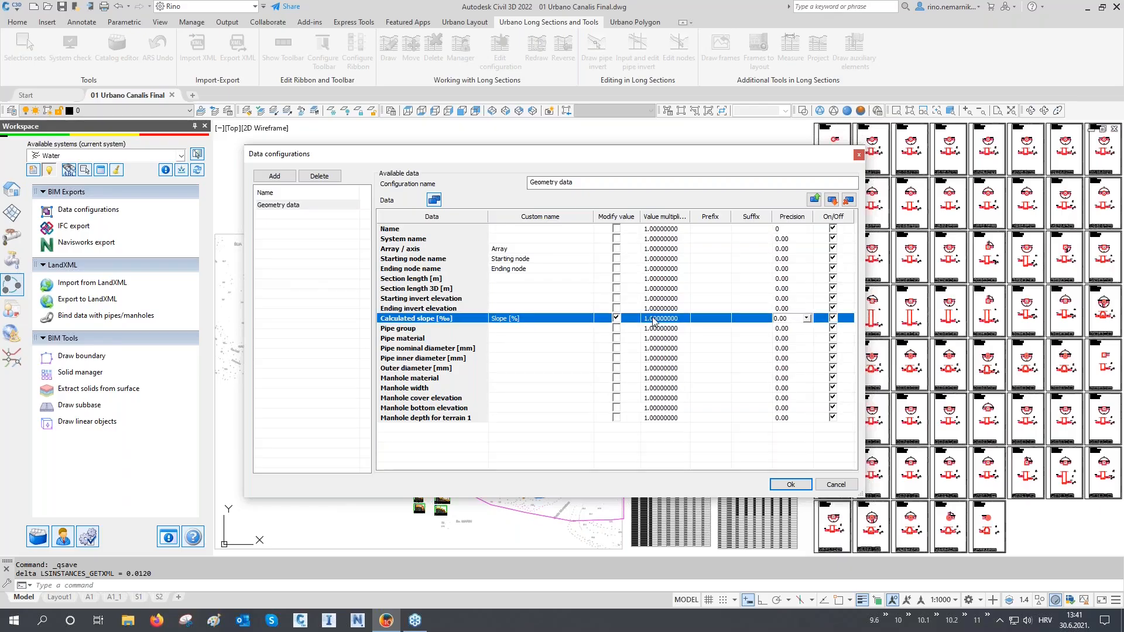
text(0.)
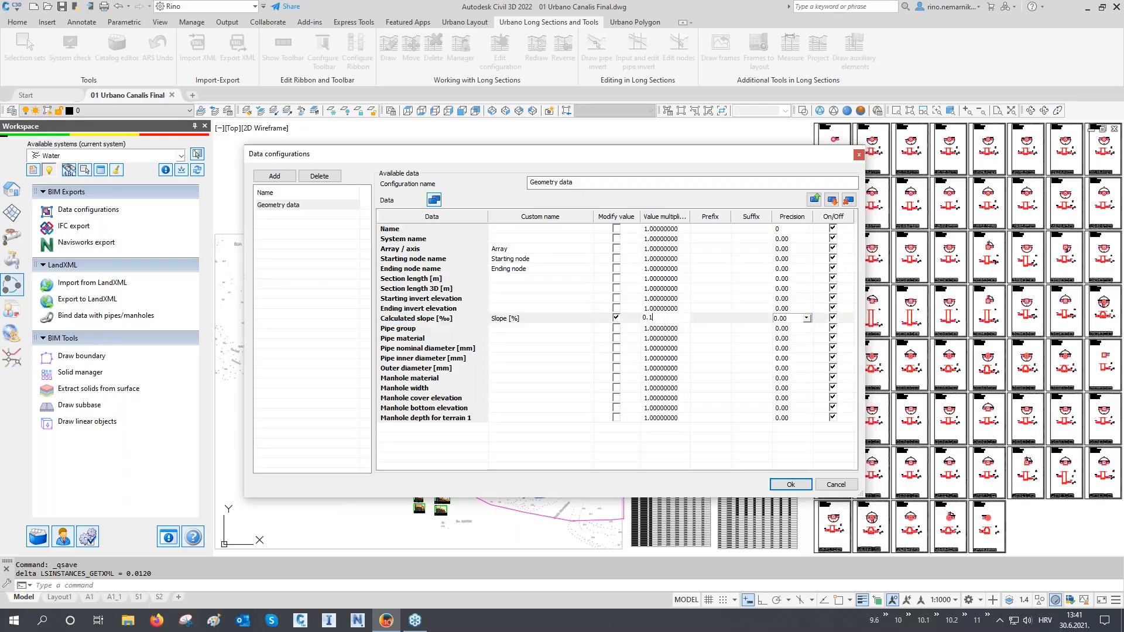
text(1)
click(511, 349)
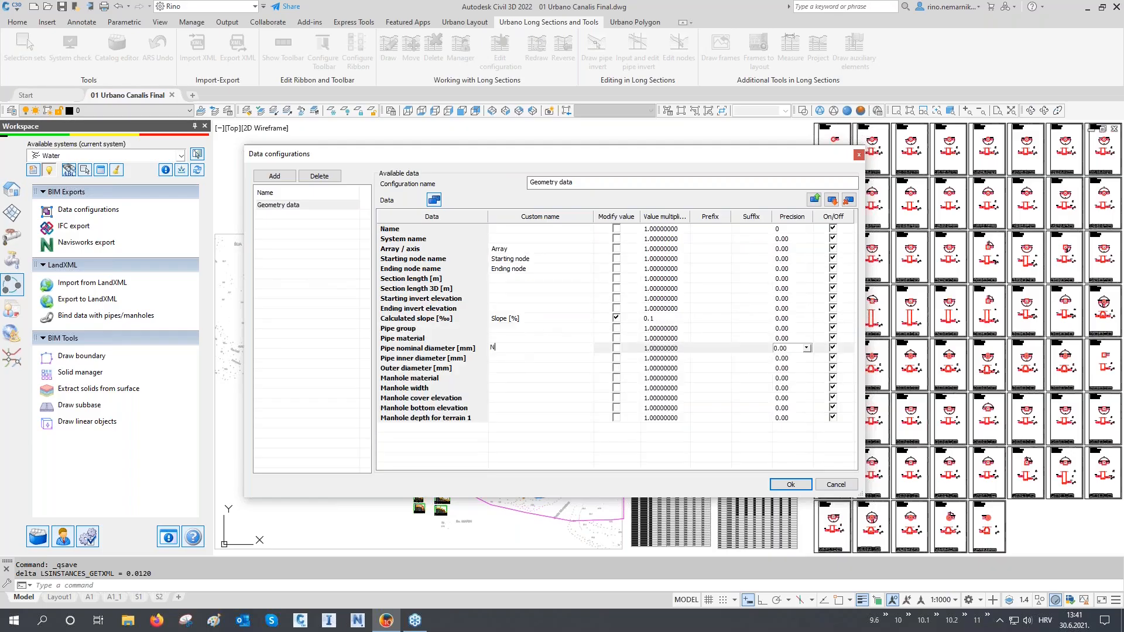
- Name the diameter rows Nominal diameter [mm] and Inner diameter [mm]
text(Nominal diameter [mm)
text(])
click(510, 360)
text(Nominal diameter [mm])
double_click(511, 359)
text(Inner)
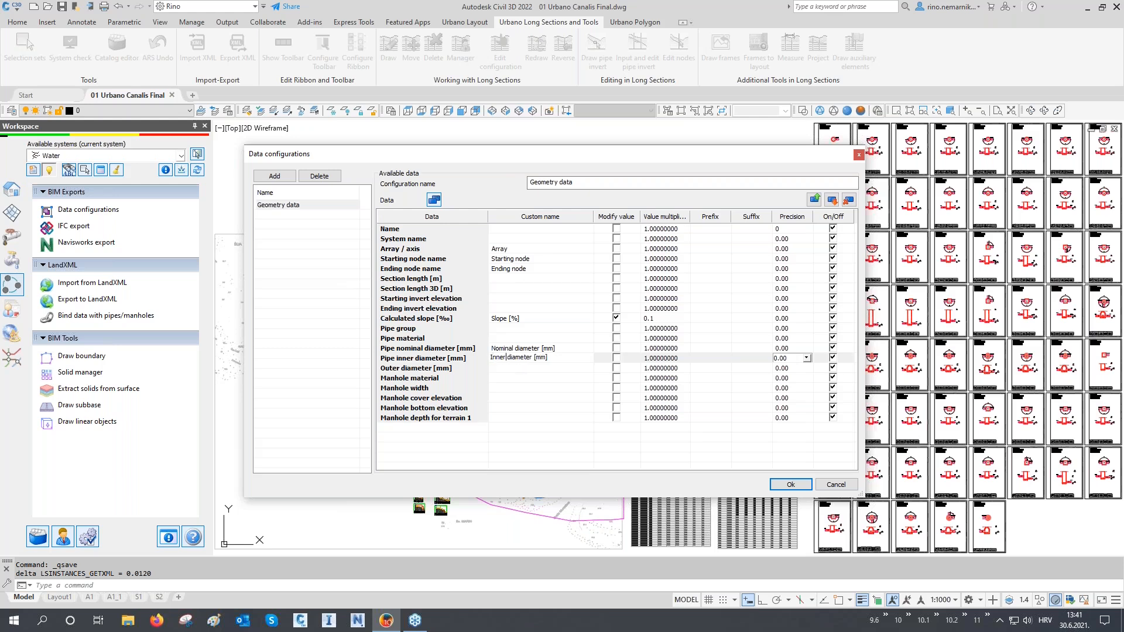
click(493, 369)
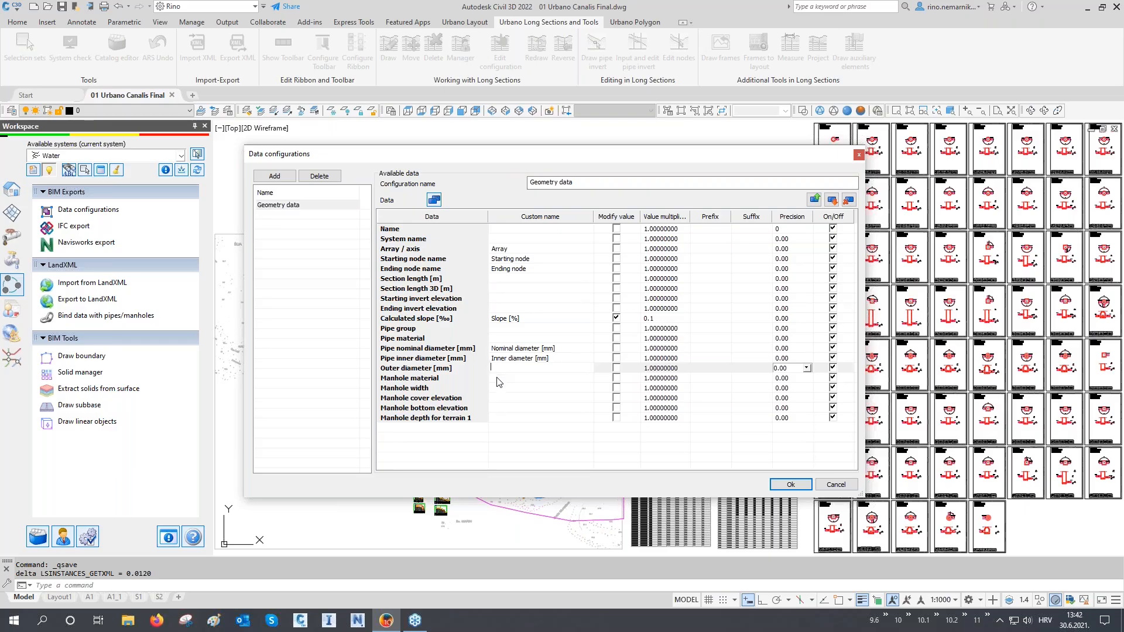
- Give the Manhole depth for terrain 1 row the custom name Manhole depth
click(499, 389)
click(498, 401)
click(498, 408)
click(501, 418)
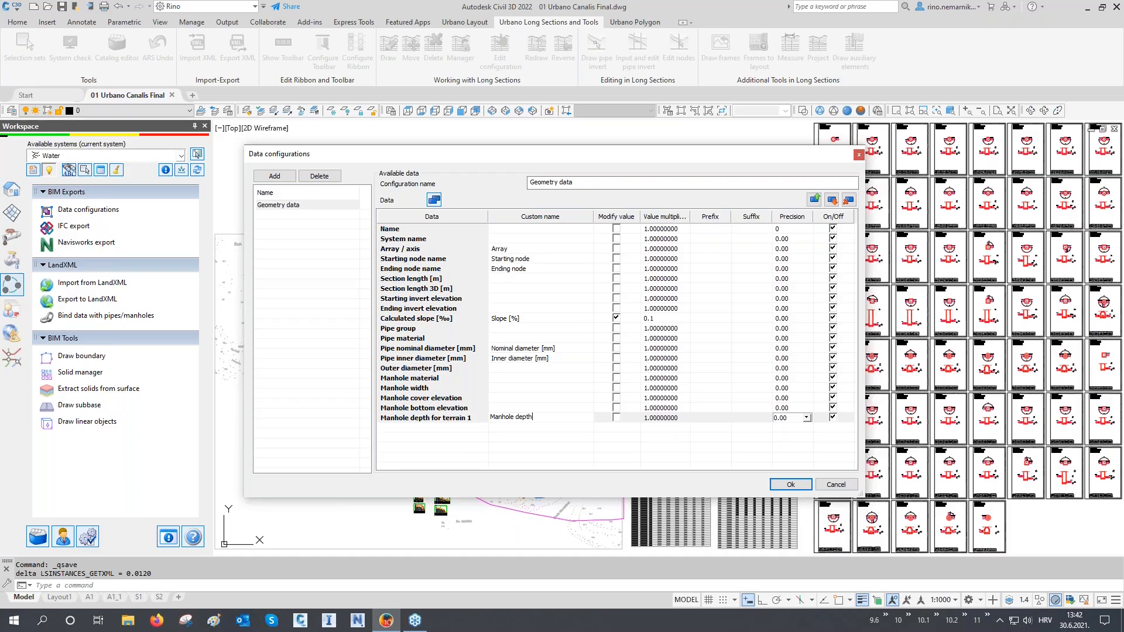
click(308, 280)
- Add a new configuration, rename it 'Excavation data', and bring up the Select data list
click(275, 175)
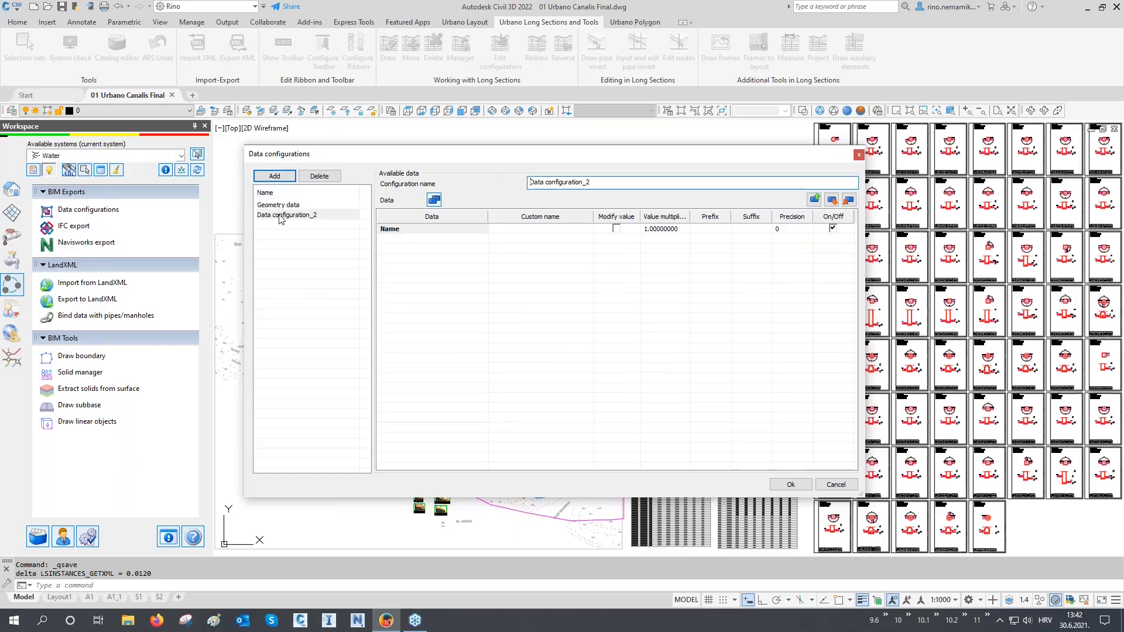
drag(591, 182, 377, 186)
text(E)
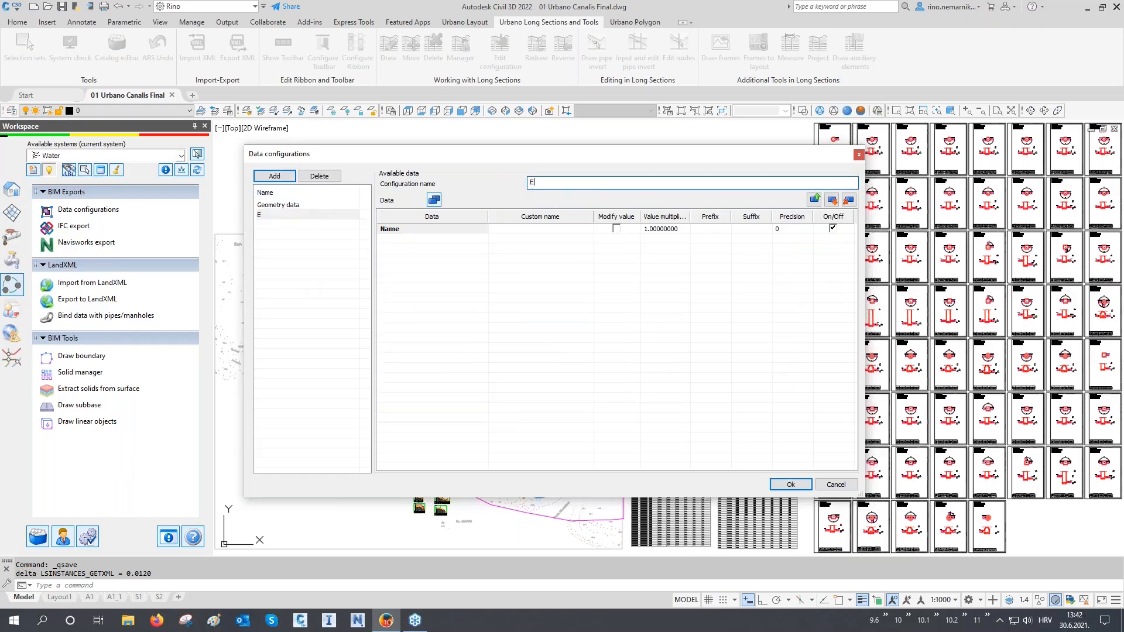
text(xcavation data)
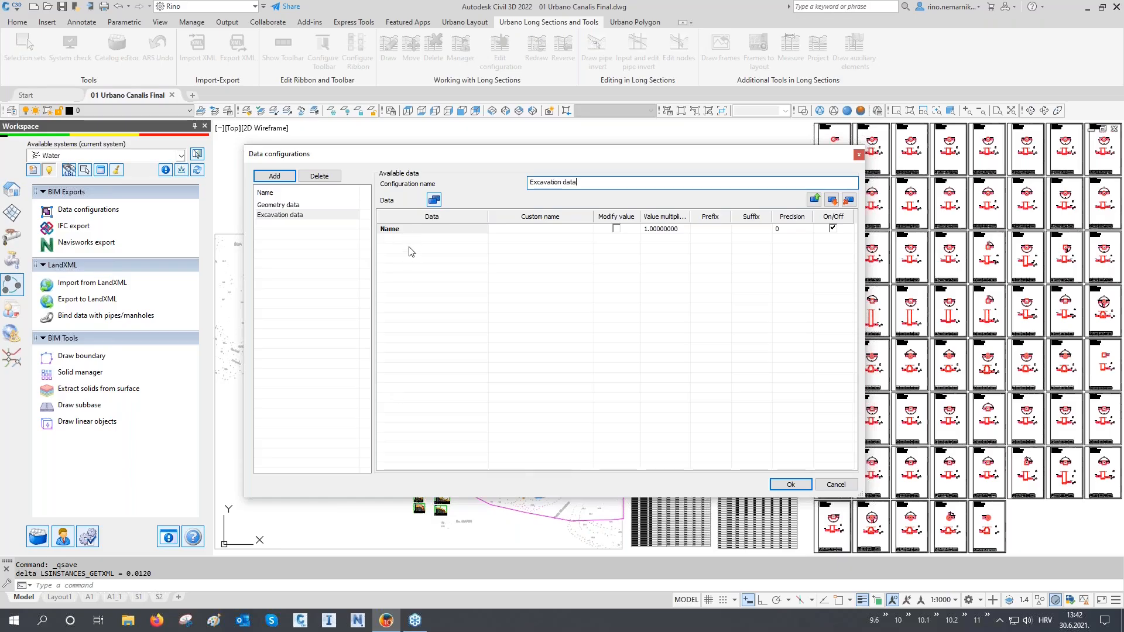
click(437, 202)
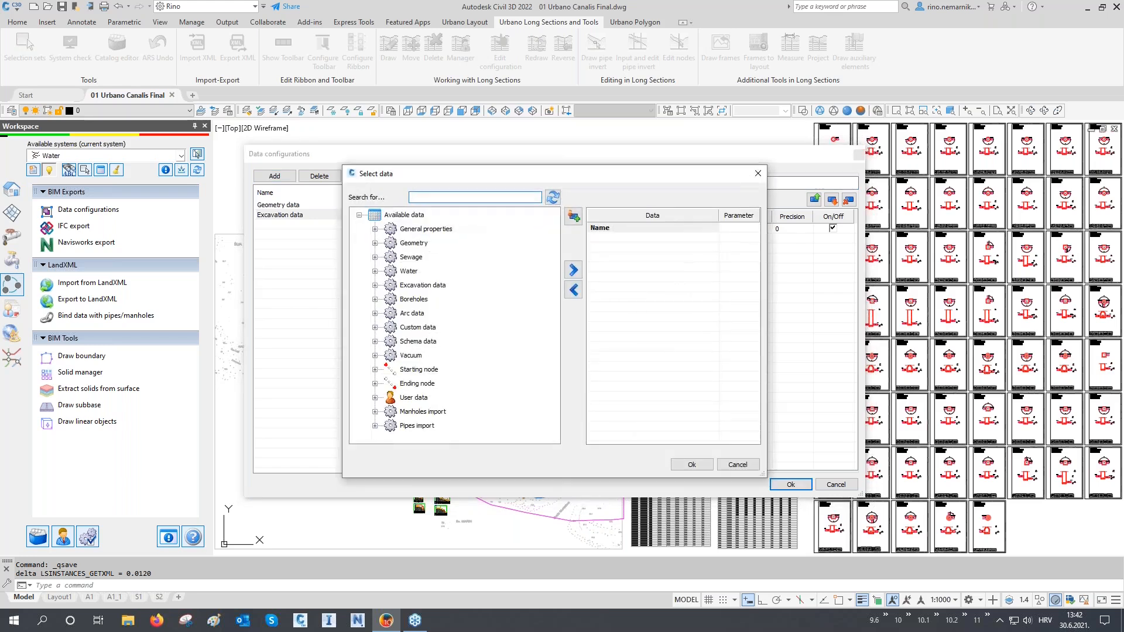
- Add excavation, sand bedding, pipe, sand backfill and ground backfill volumes plus Surface area [m2]
double_click(384, 286)
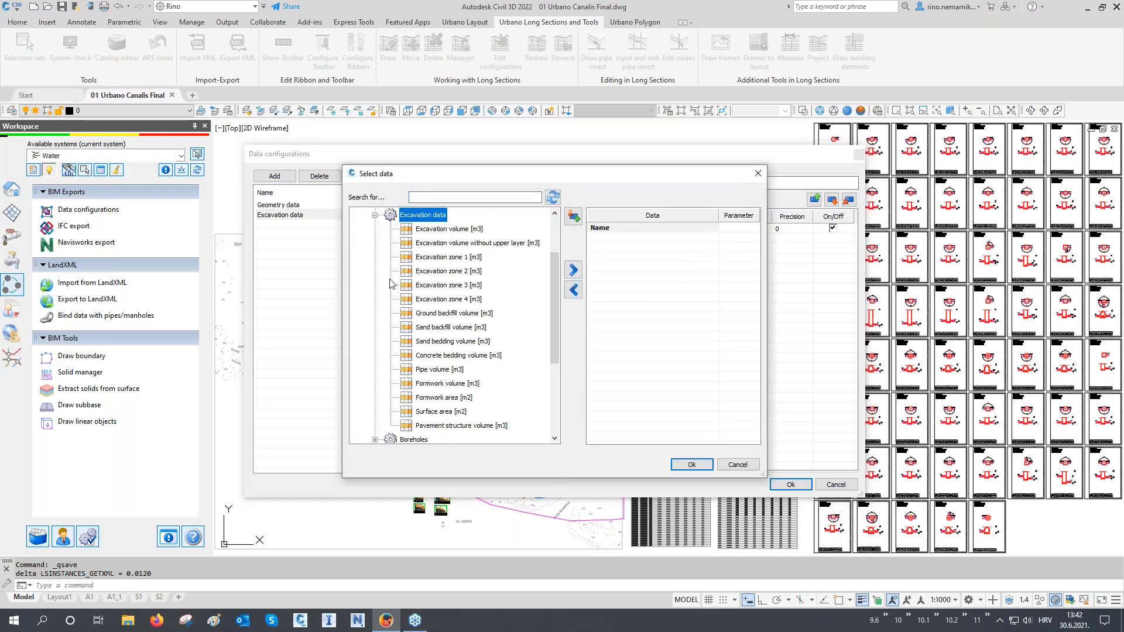
double_click(435, 230)
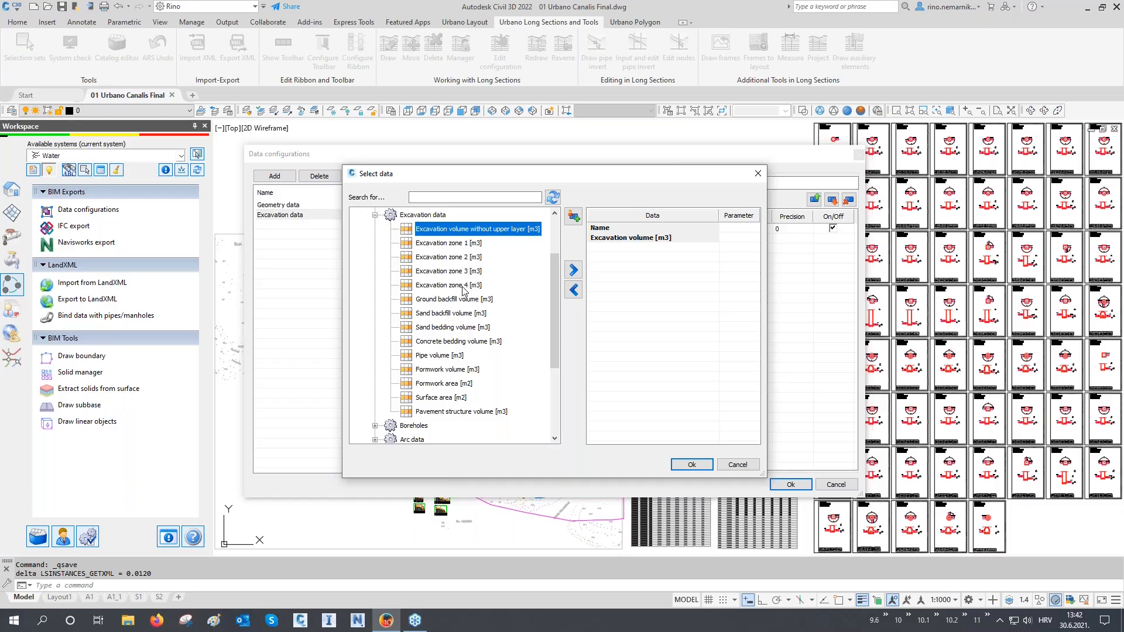
double_click(451, 327)
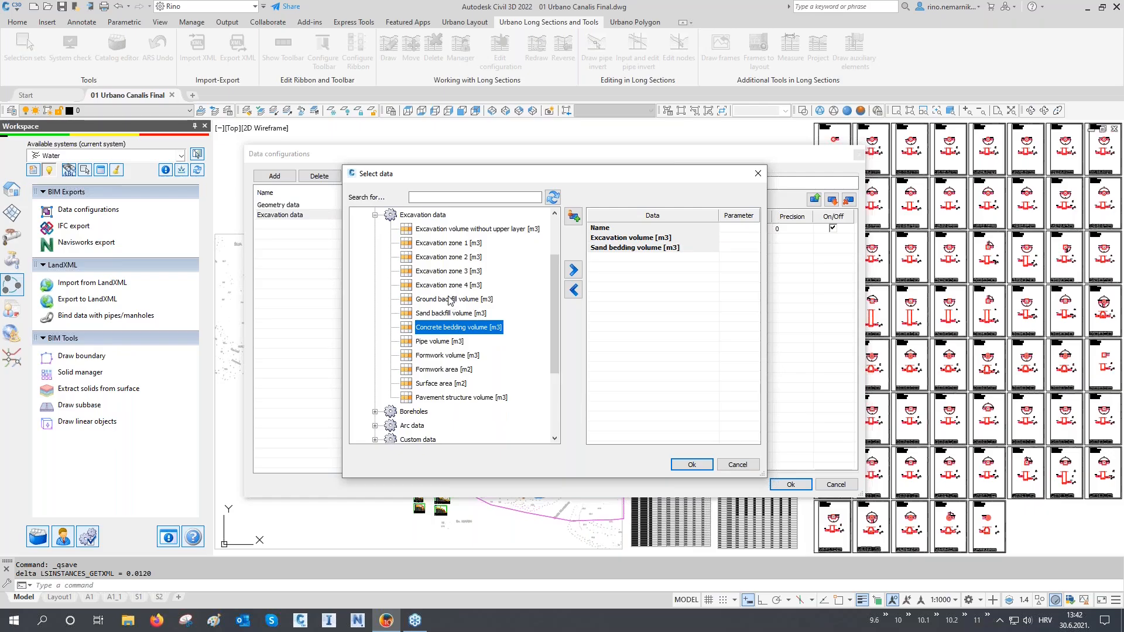
click(440, 345)
double_click(441, 345)
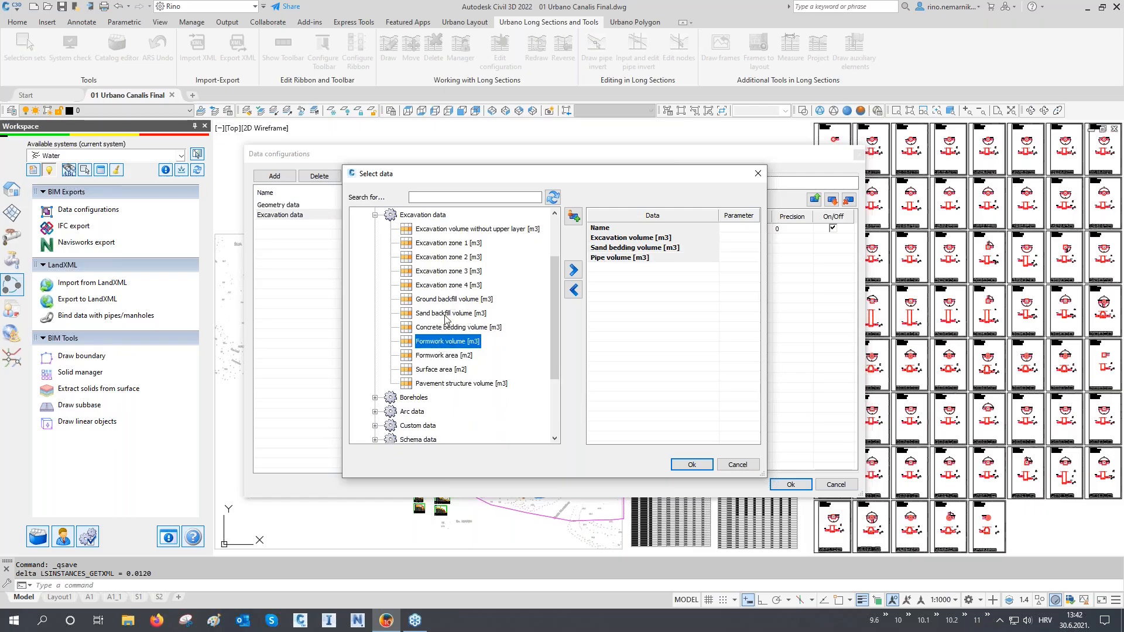
double_click(446, 314)
double_click(449, 299)
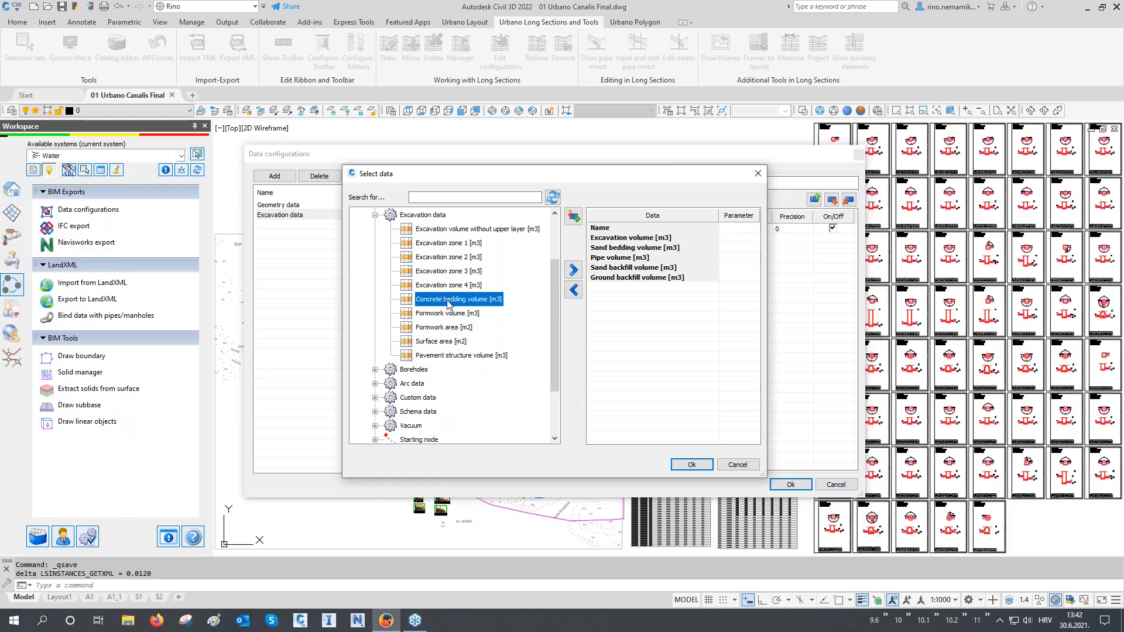
double_click(444, 341)
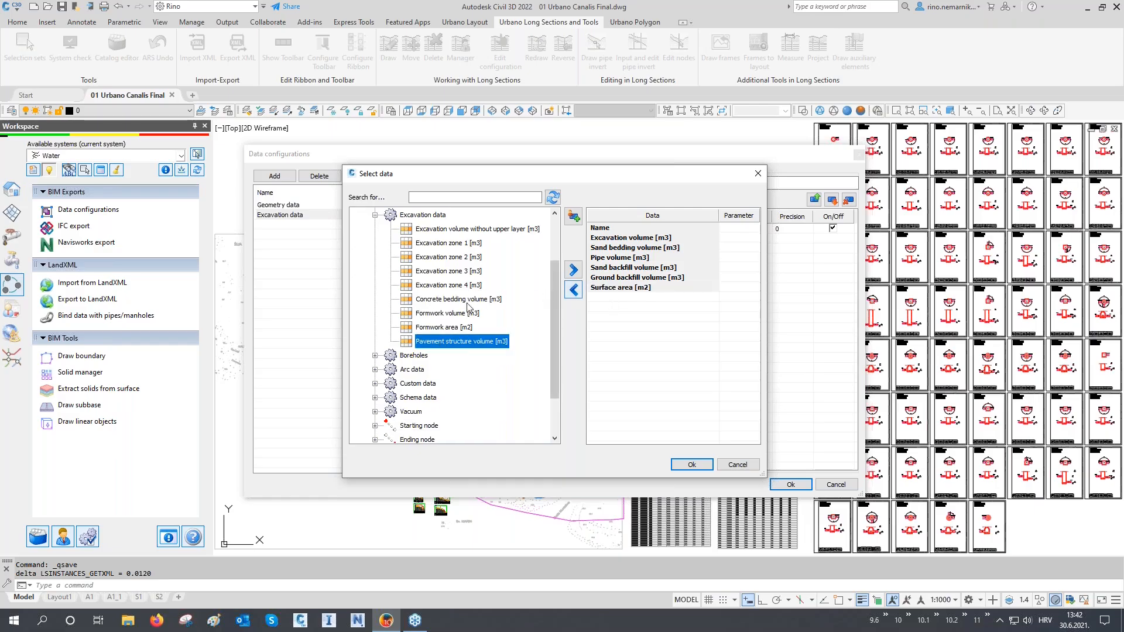
- Add manhole excavation and above-manhole filling volumes for the referent terrain, then confirm
scroll(467, 308, down, 2)
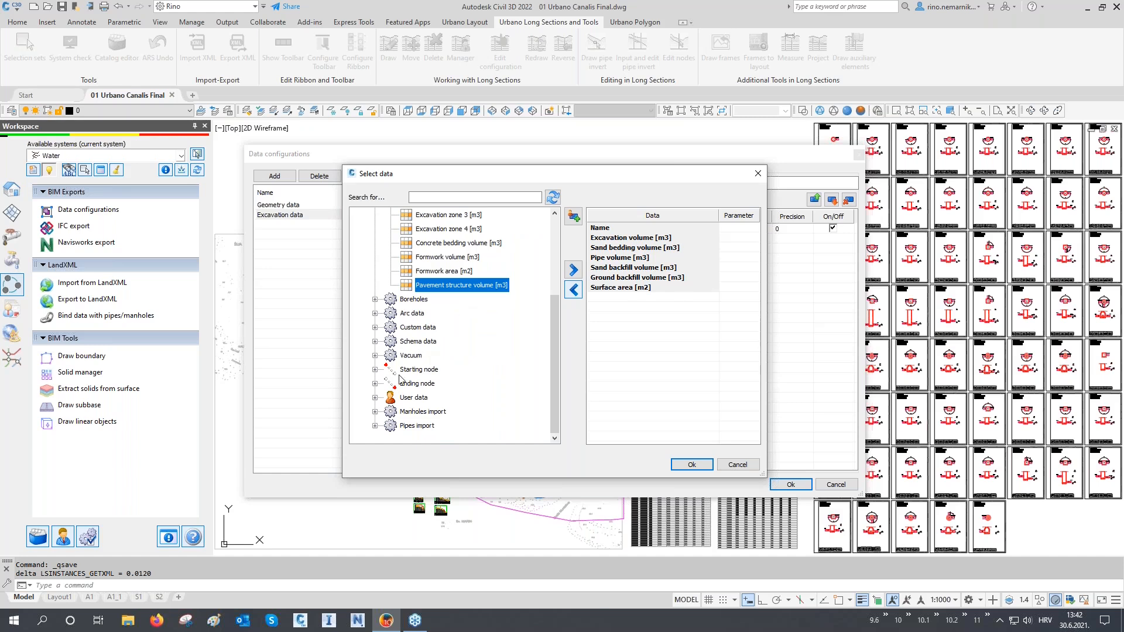
scroll(397, 379, up, 3)
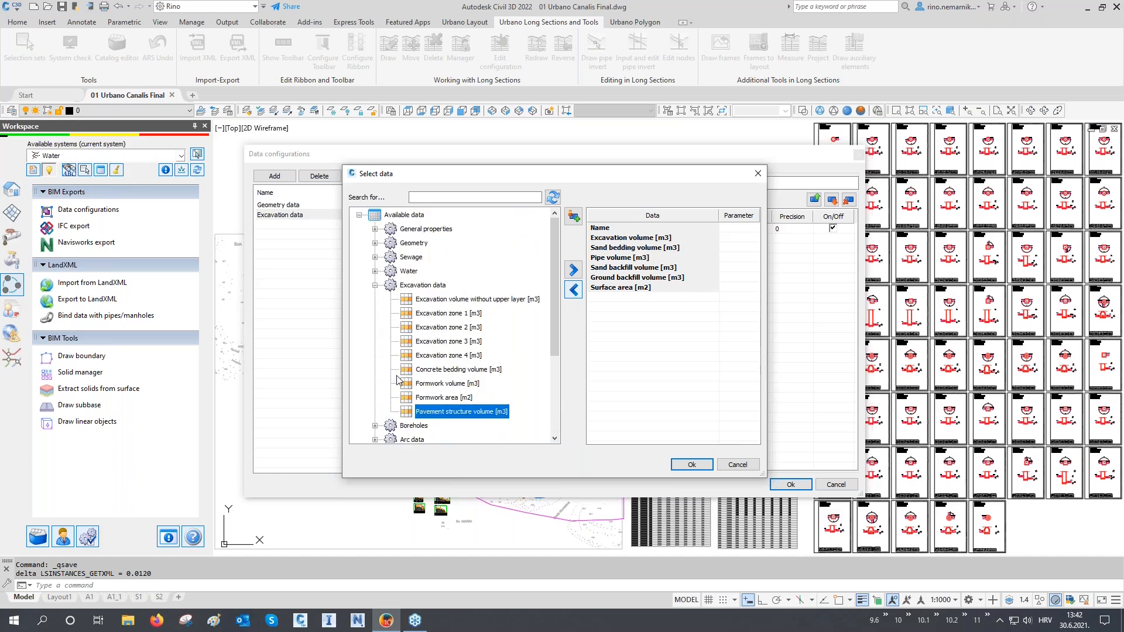
click(376, 244)
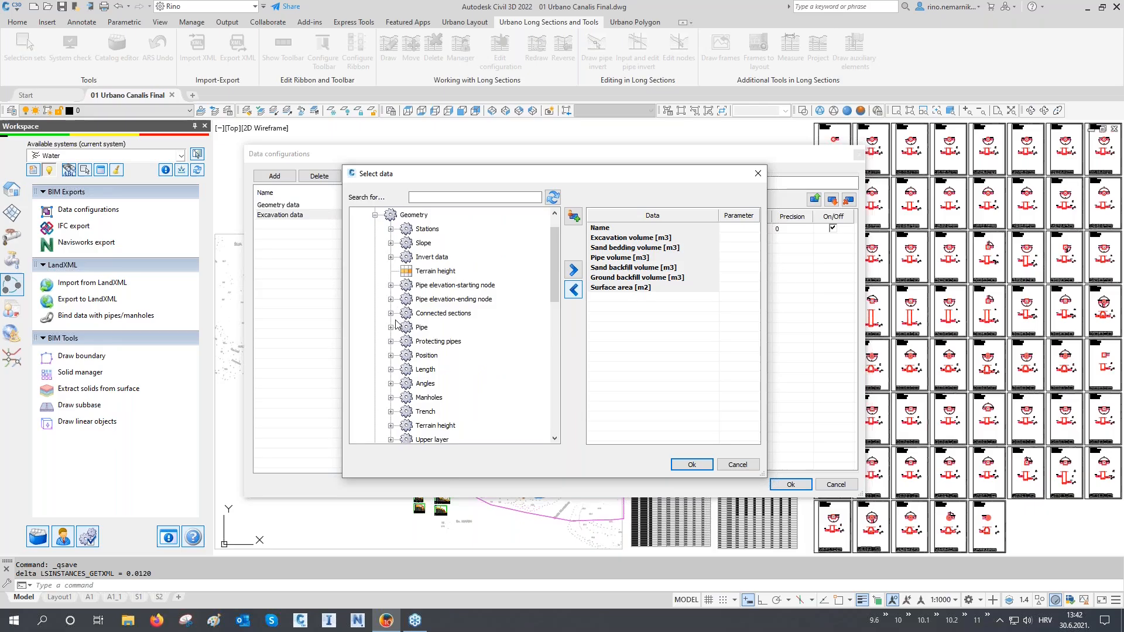
click(390, 398)
scroll(409, 341, down, 2)
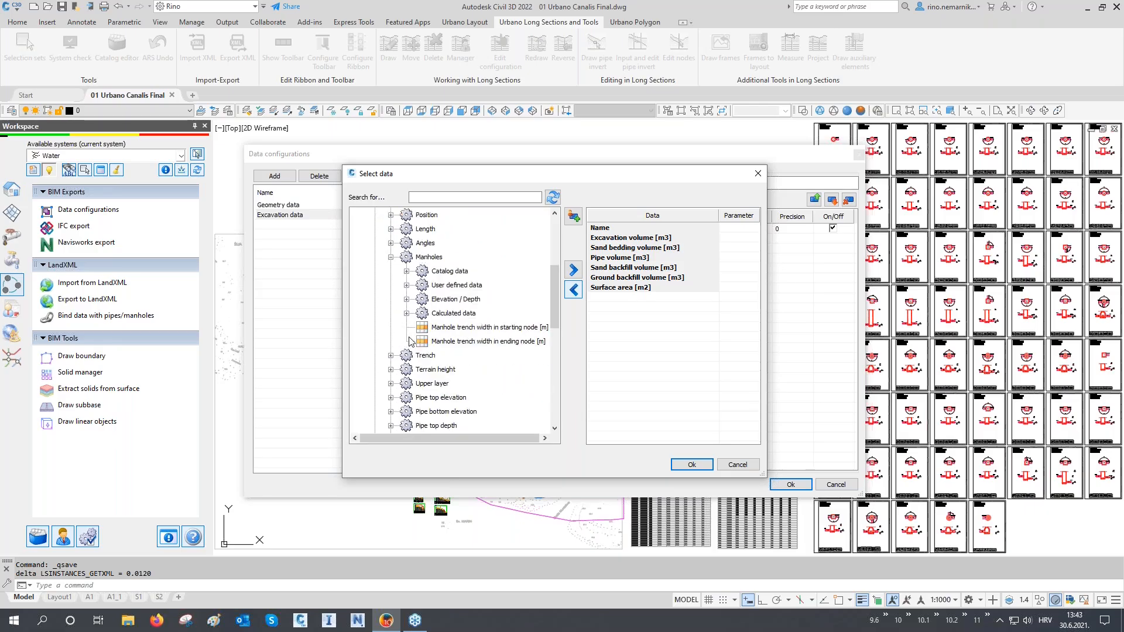
click(407, 314)
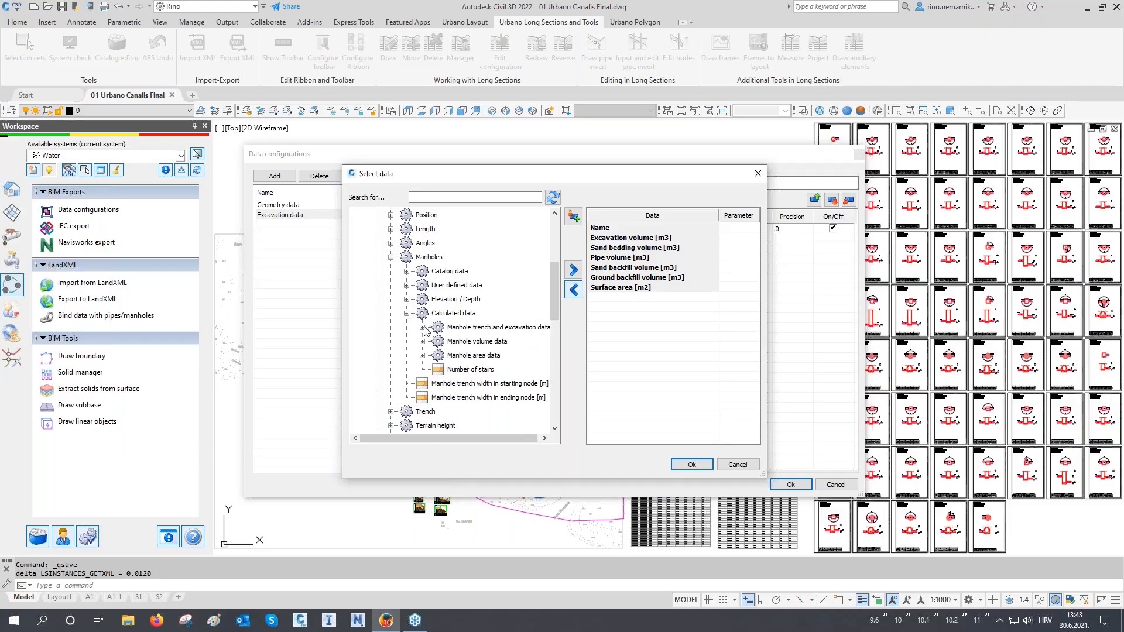
click(422, 327)
scroll(466, 443, down, 1)
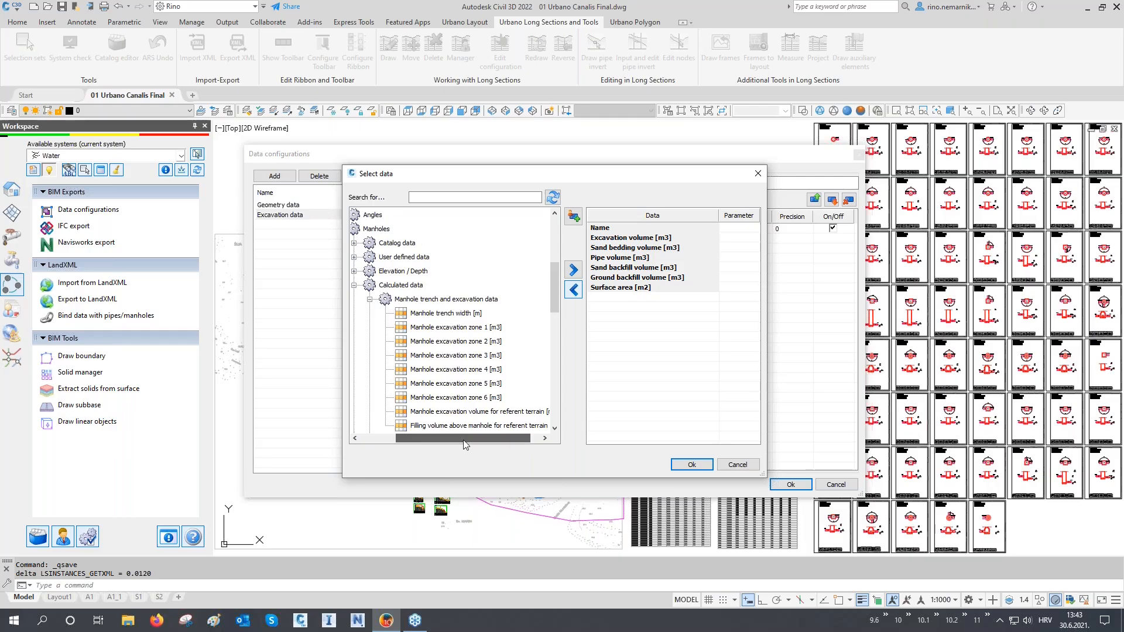
scroll(457, 357, down, 1)
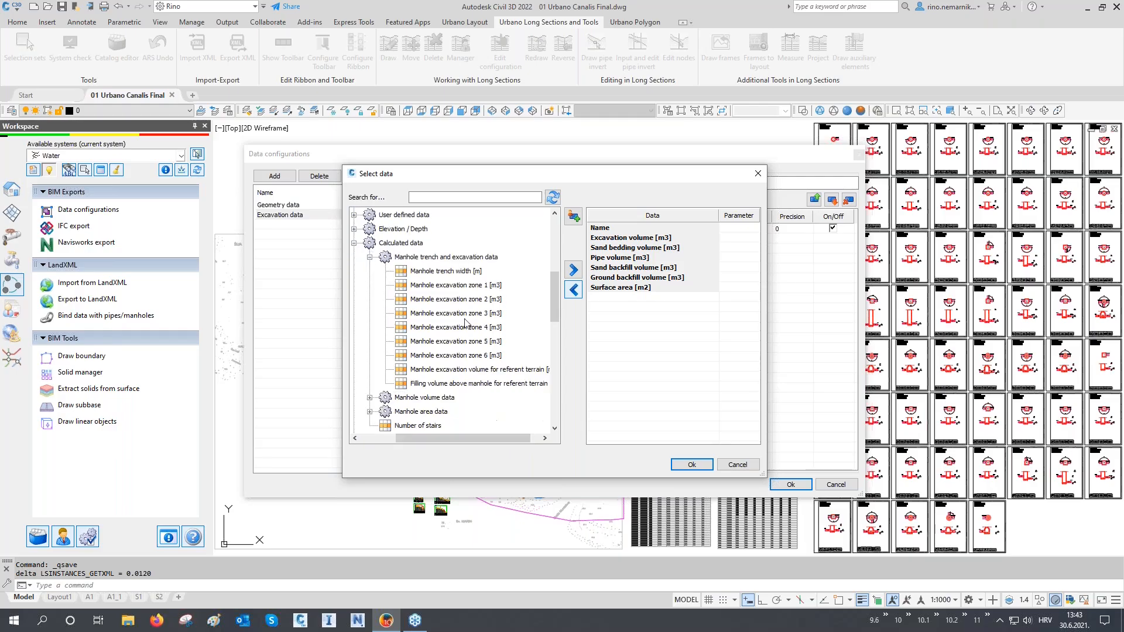
double_click(460, 369)
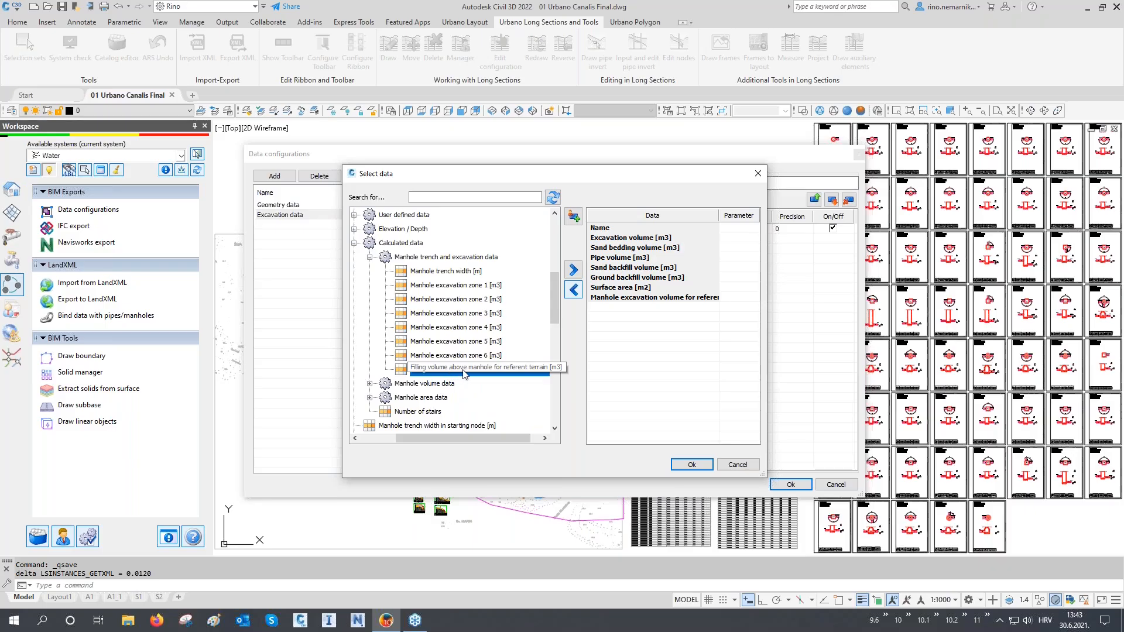
double_click(465, 371)
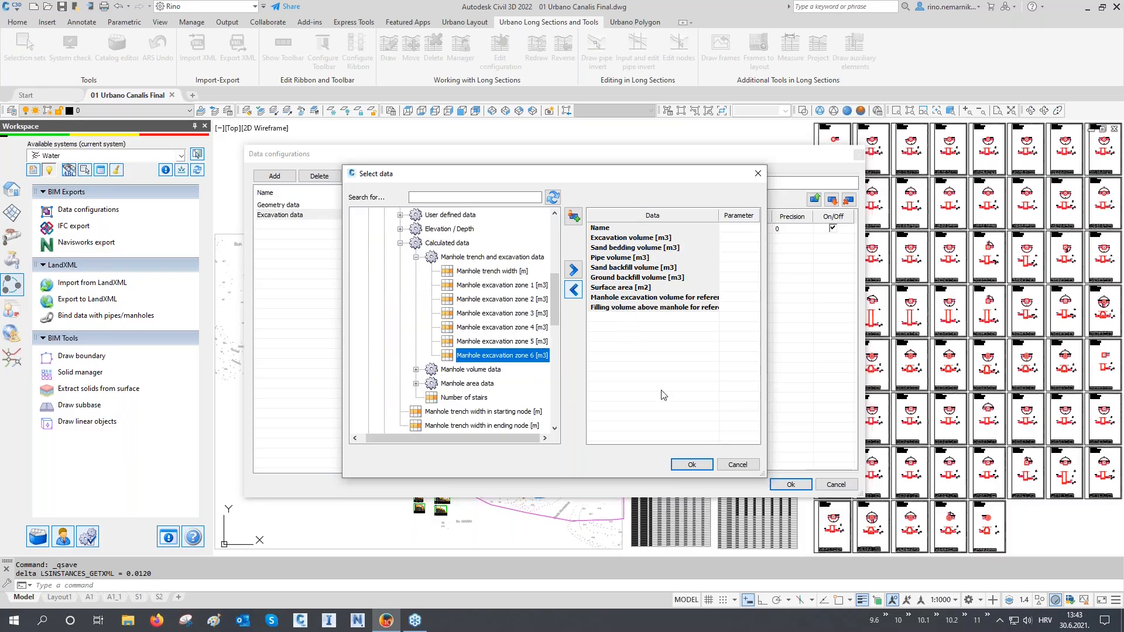
click(689, 465)
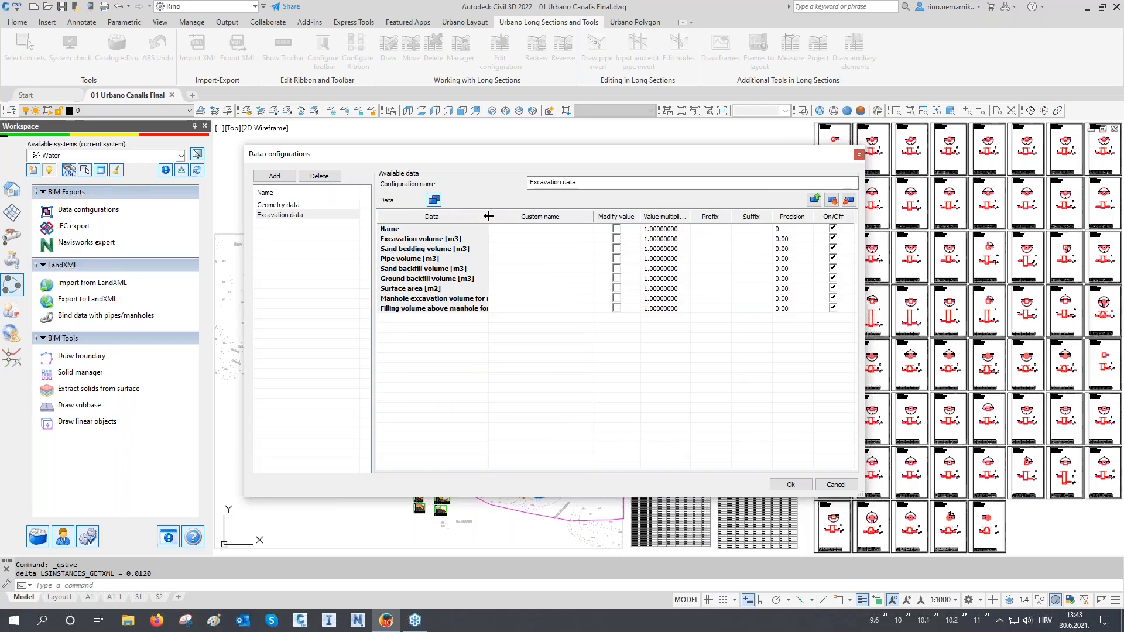
- Name the manhole rows Manhole excavation volume [m3] and Manhole backfill volume [m3]
drag(511, 221, 551, 222)
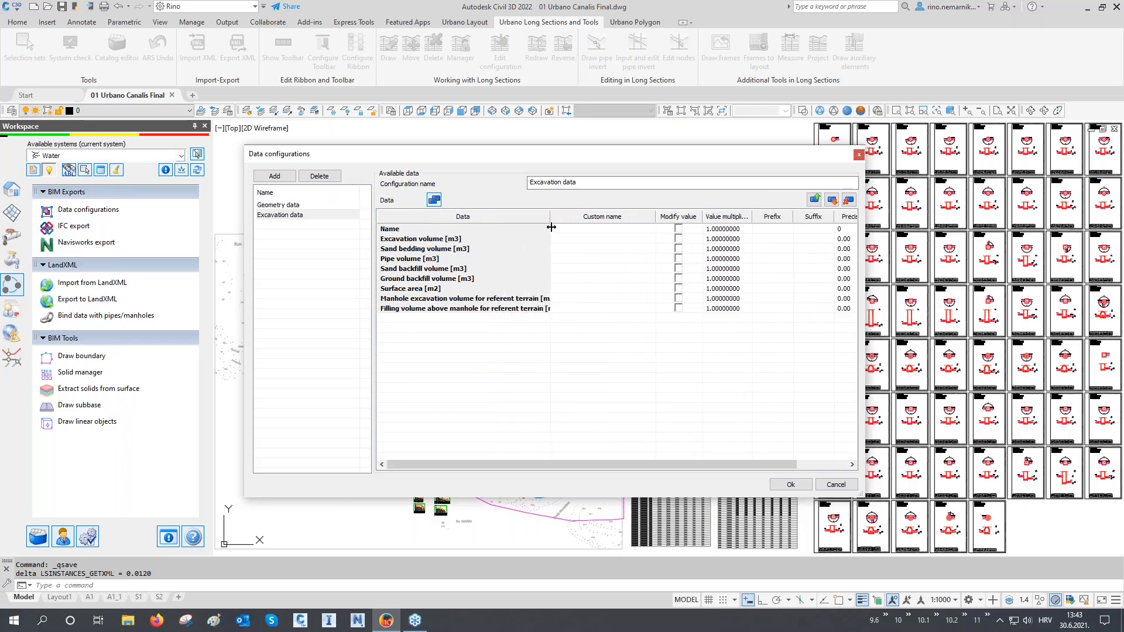
click(553, 299)
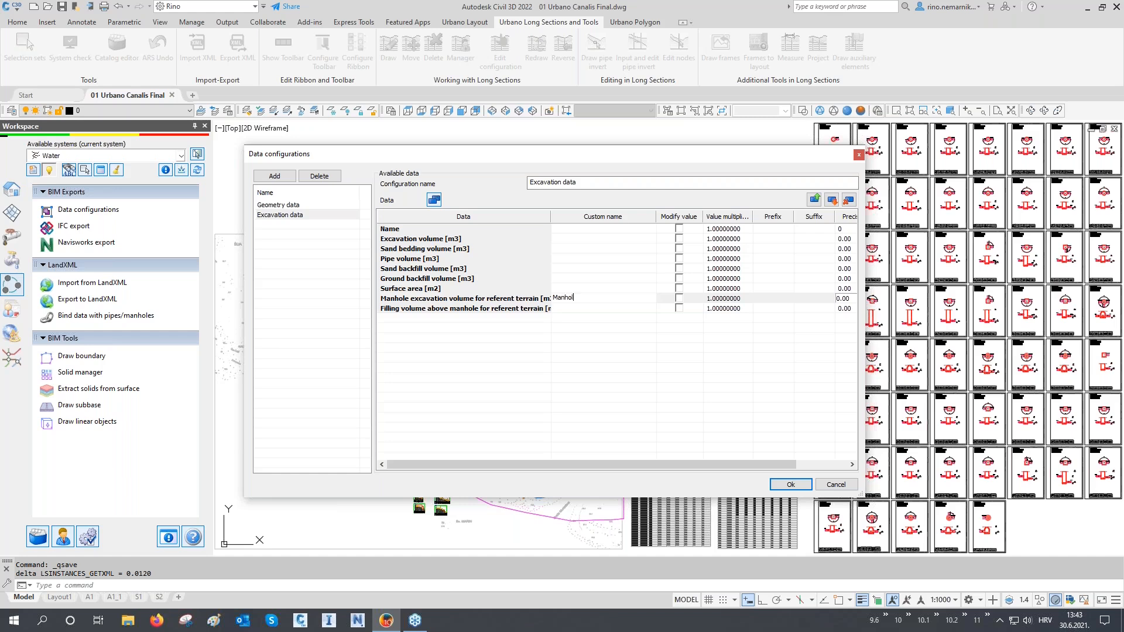
text(avation vol)
text(um)
text(e [m)
text(m3)
click(573, 307)
text(Manhole)
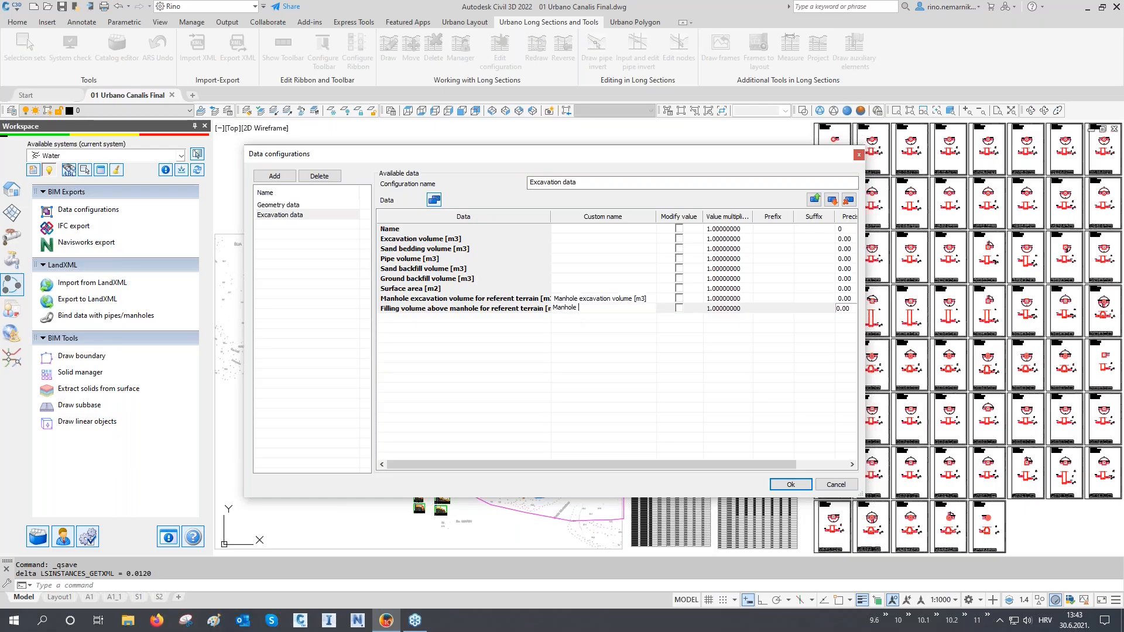
text( backfill volume [m3])
key(Return)
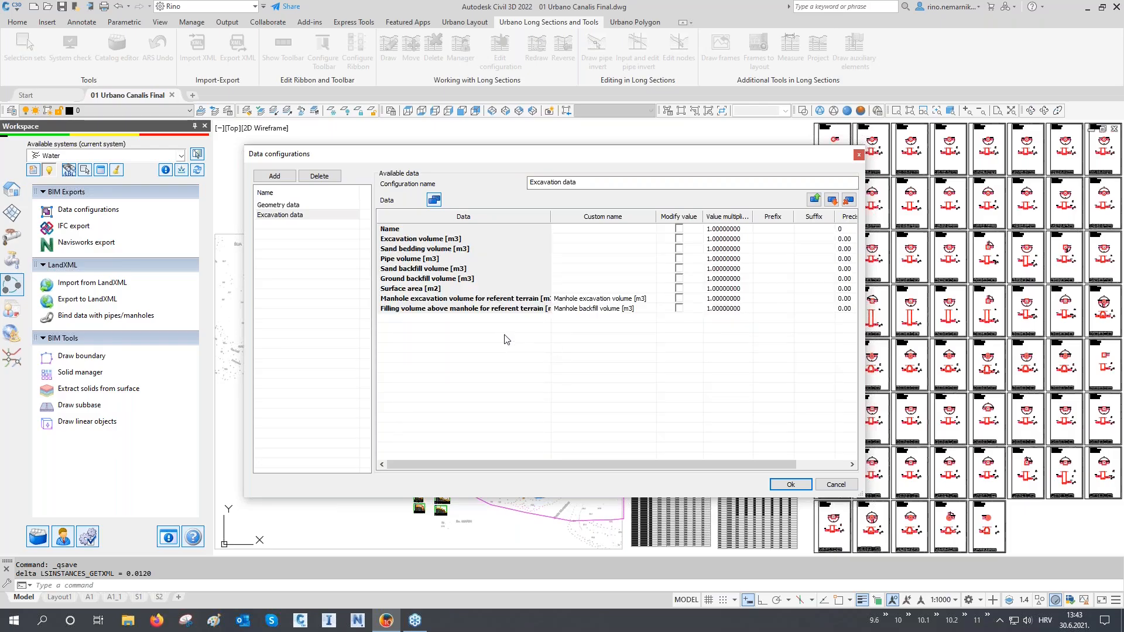
- Add a 'User data' configuration with Year and Pipe status, then close Data configurations
click(280, 176)
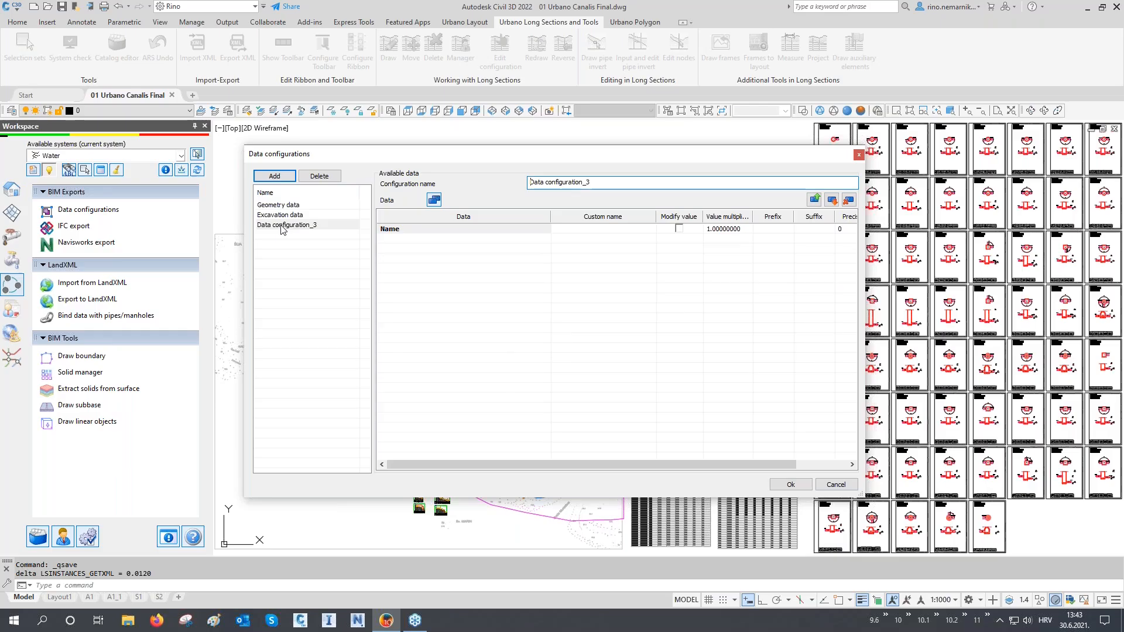
triple_click(608, 181)
text(User data)
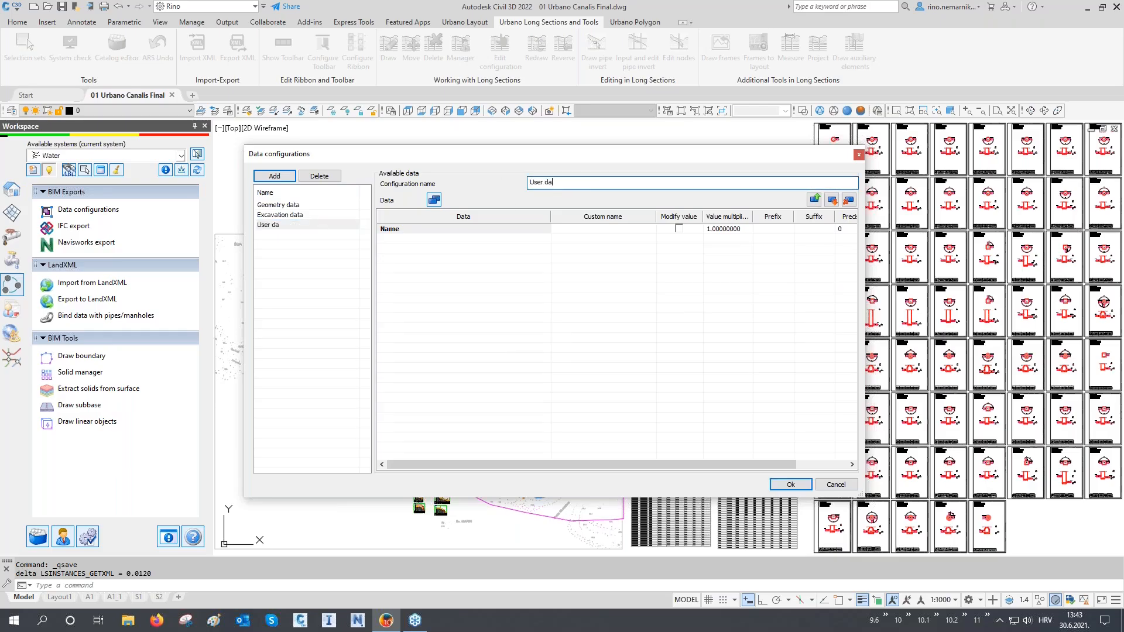
click(436, 200)
double_click(426, 398)
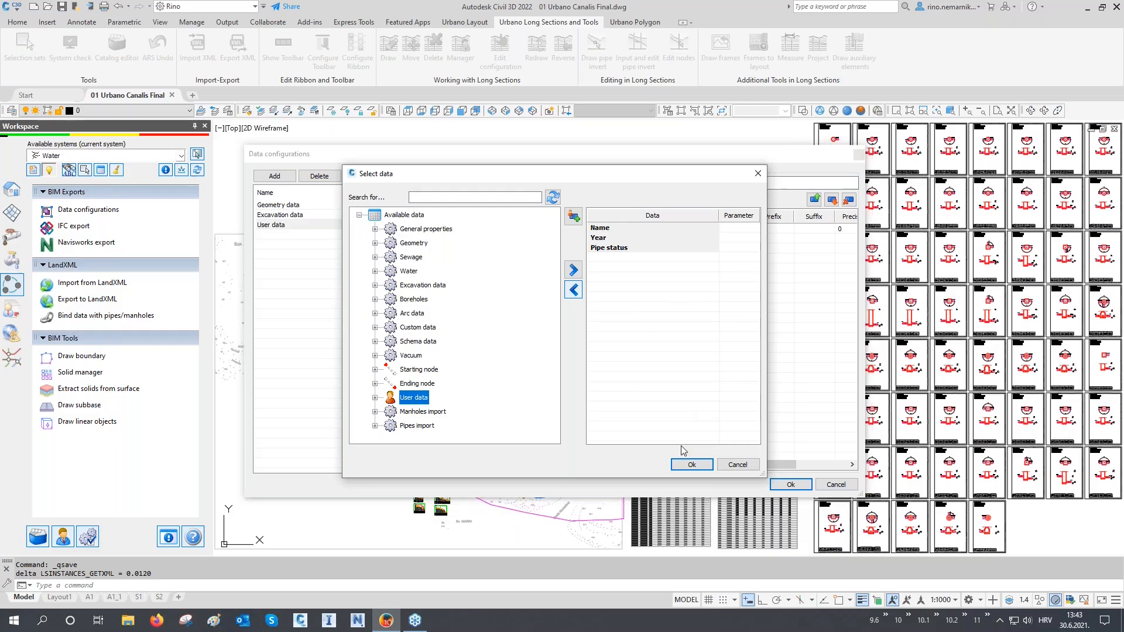
click(688, 464)
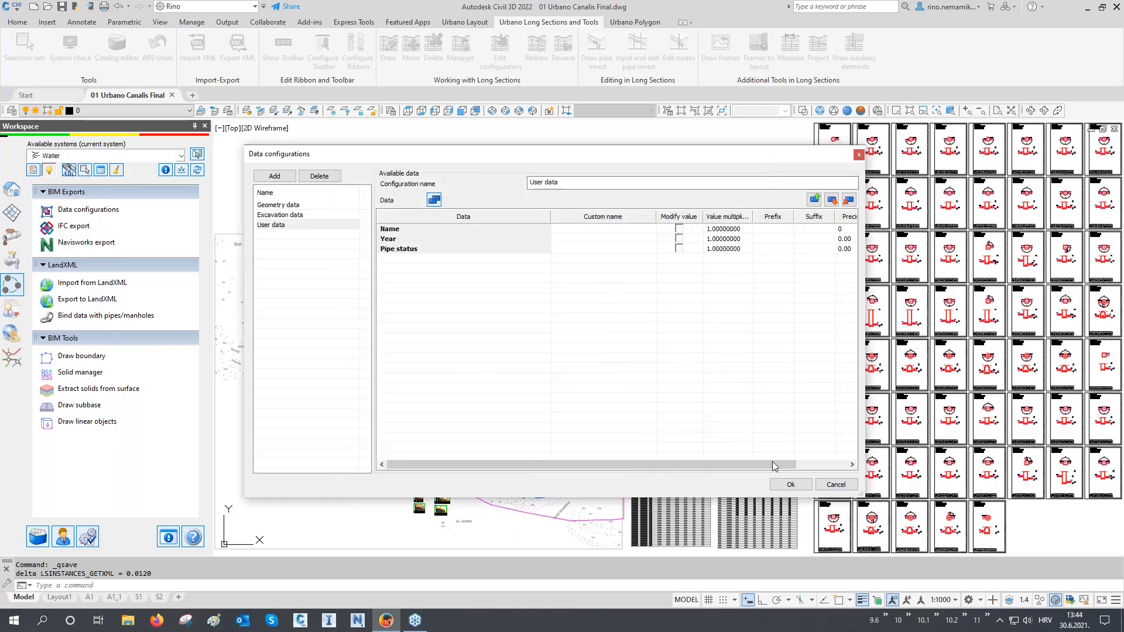
click(791, 485)
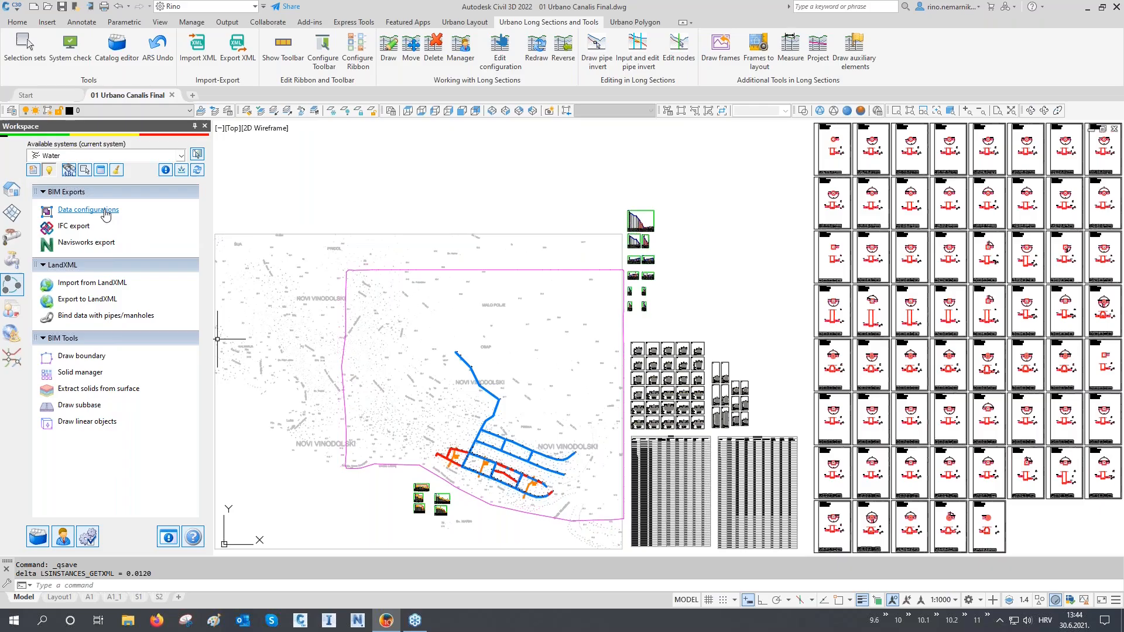
- Dismiss the Navisworks export dialog for 01 Urbano Canalis Final.nwc and bring up IFC export instead
click(86, 226)
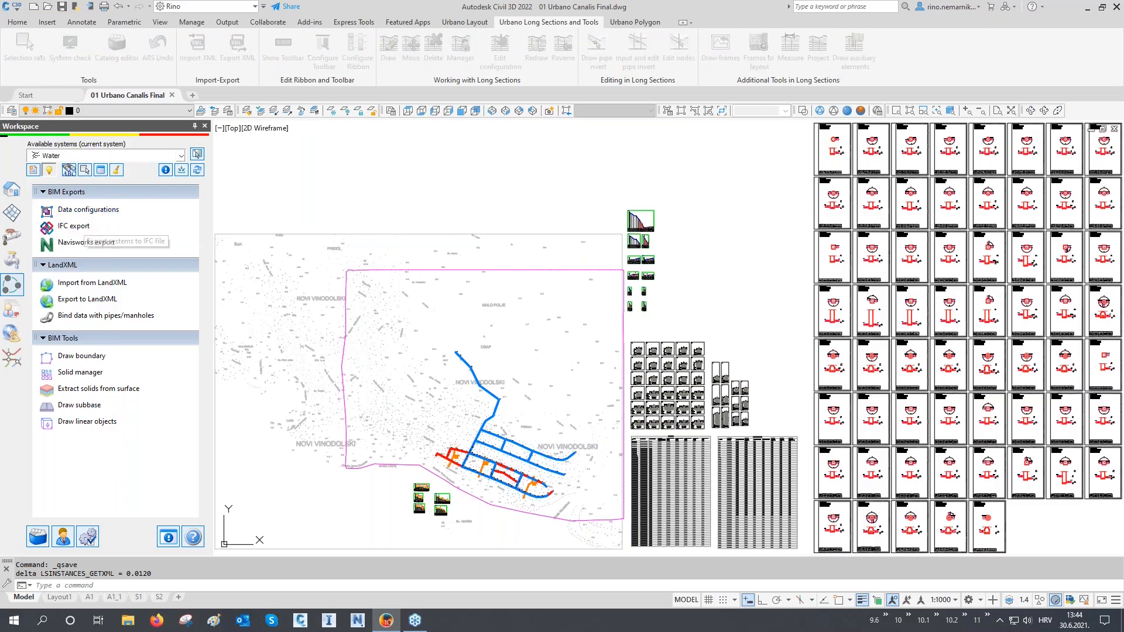
key(Escape)
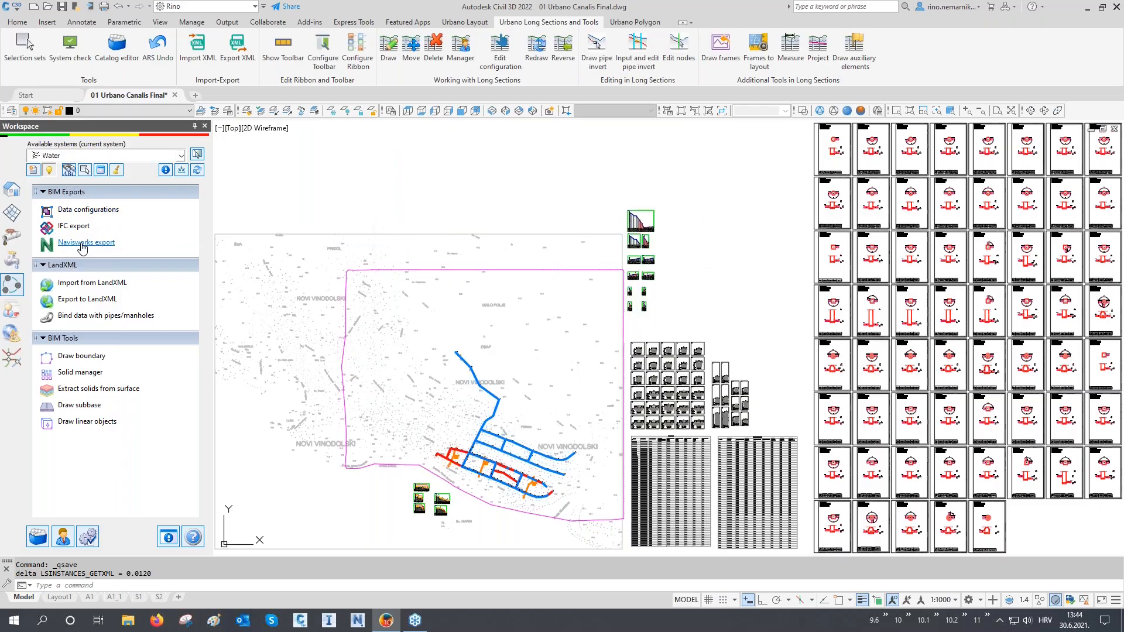
click(82, 243)
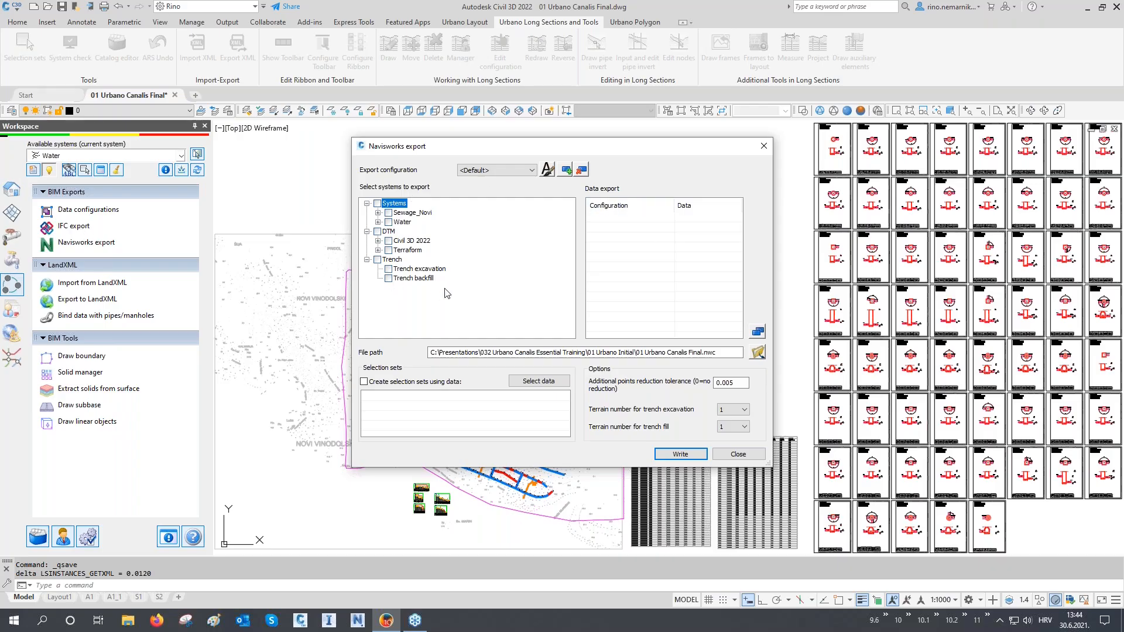
key(Escape)
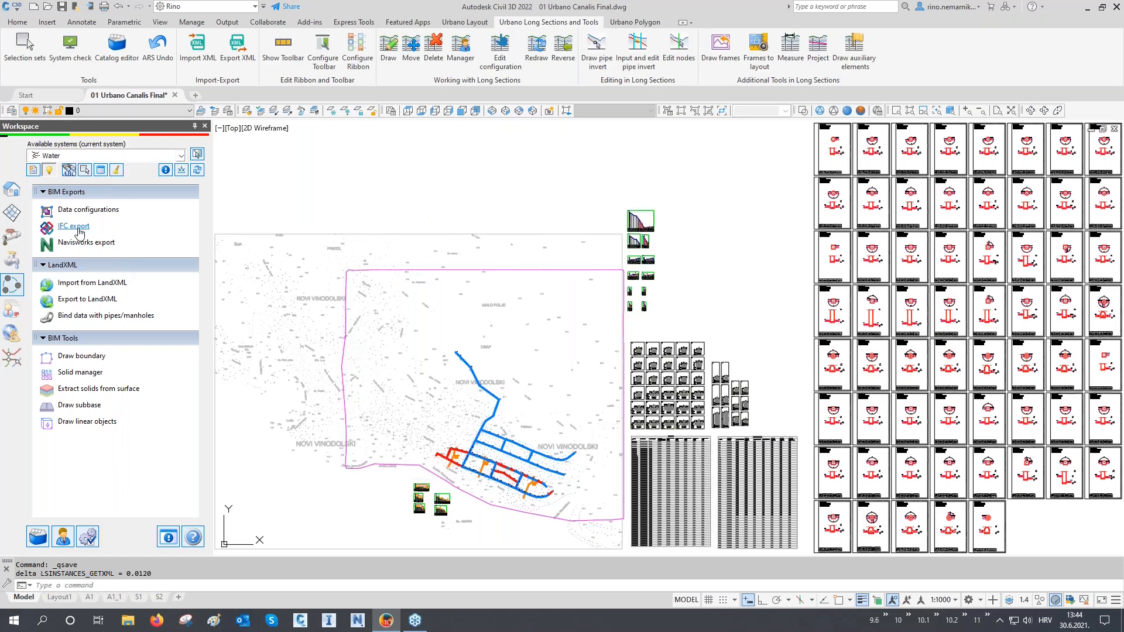
click(79, 231)
- Include all pipe systems in the IFC export and attach Geometry data
click(407, 211)
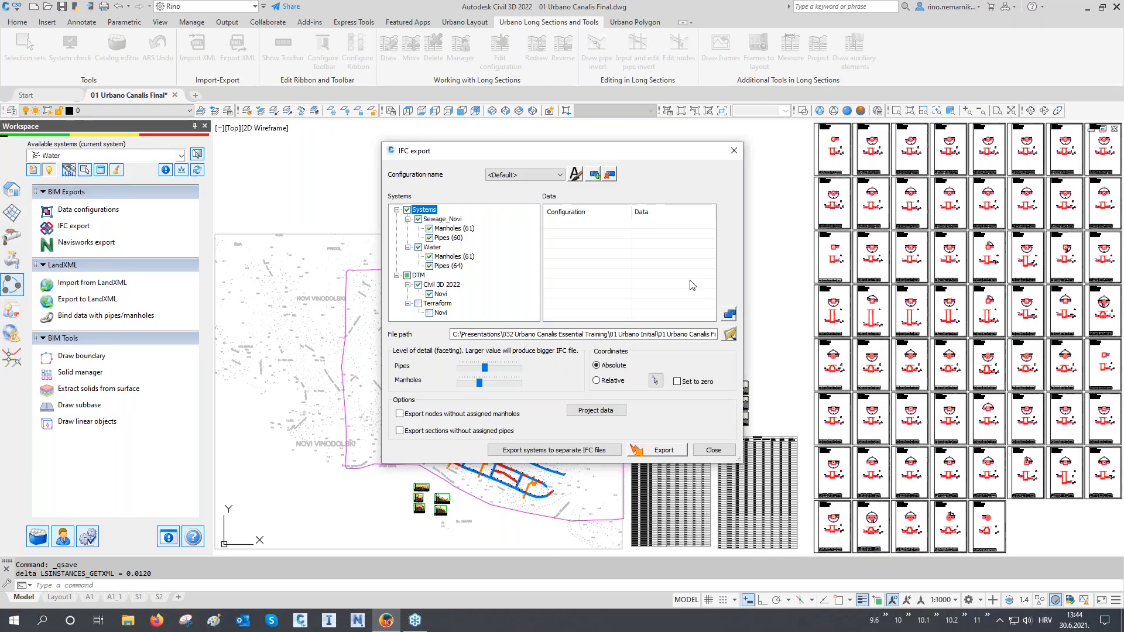
click(729, 315)
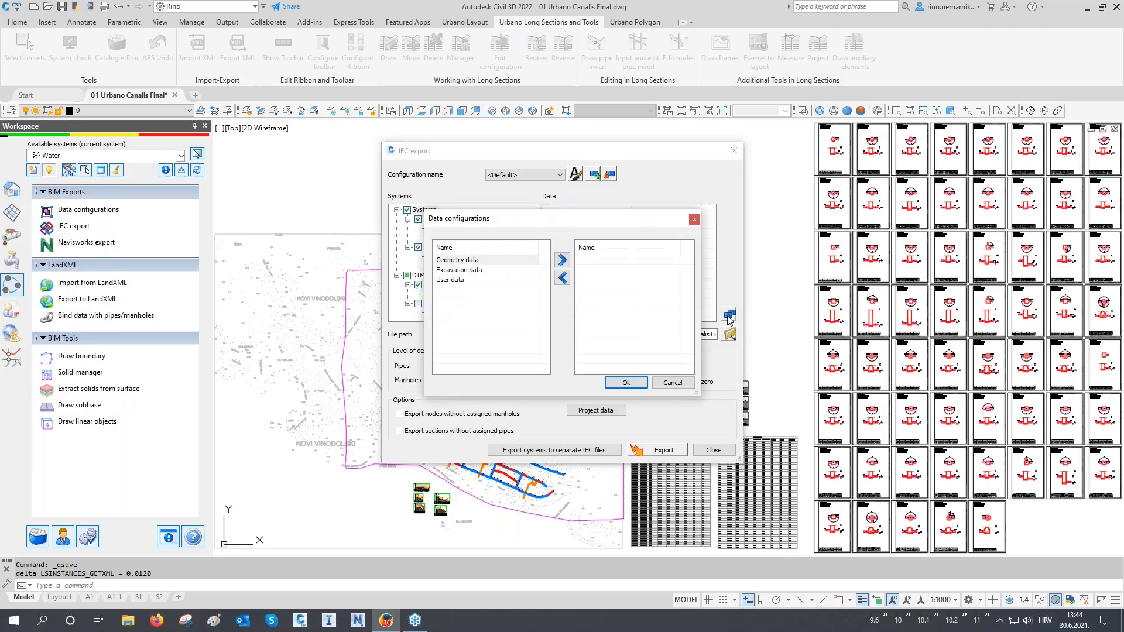
double_click(474, 260)
drag(555, 225, 643, 245)
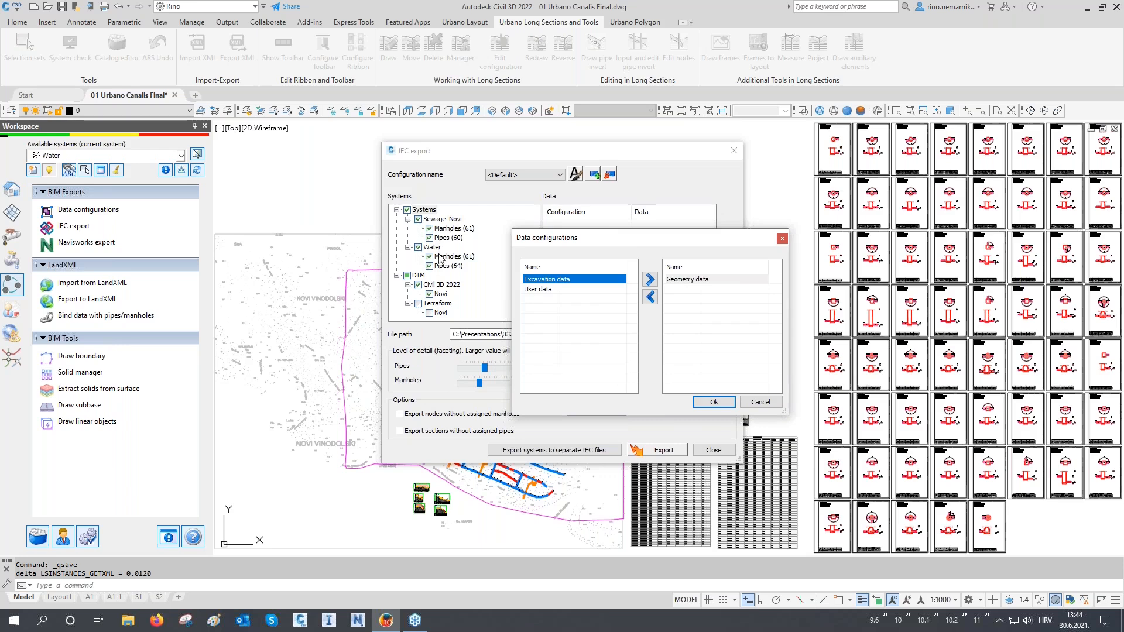
click(709, 403)
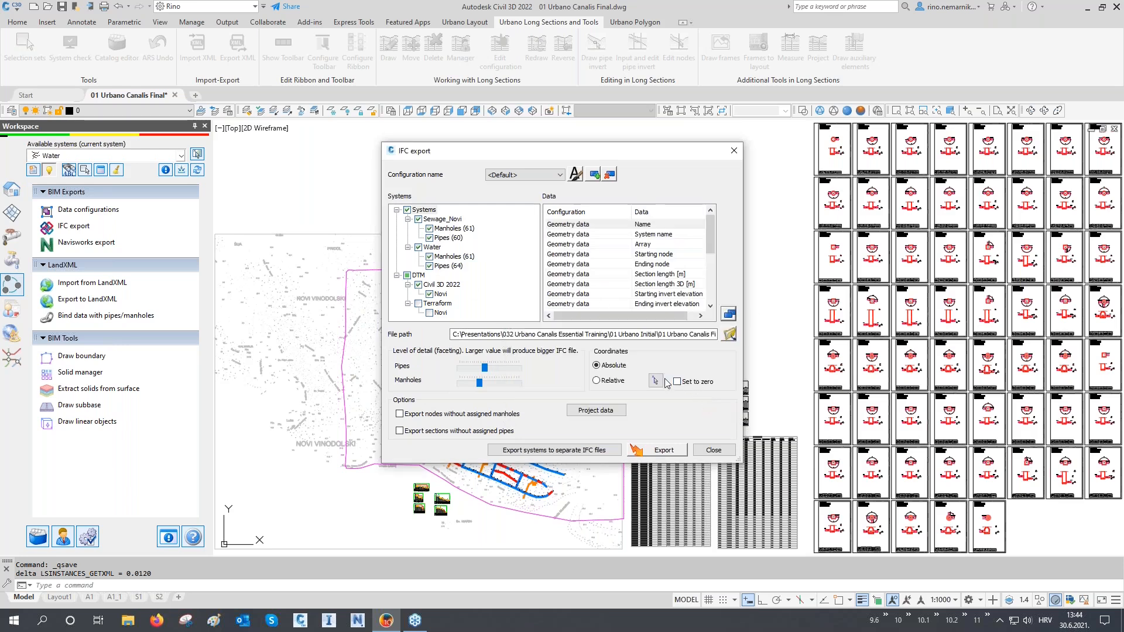
- Add Excavation and User data configurations to the Sewage_Novi system
click(443, 219)
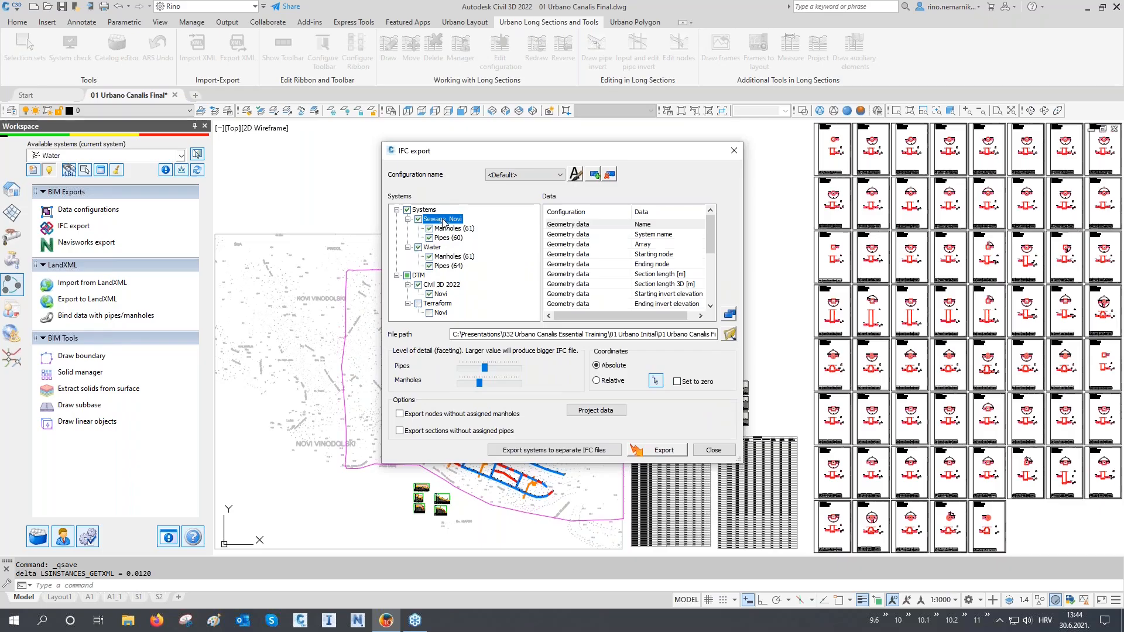
click(729, 315)
double_click(479, 265)
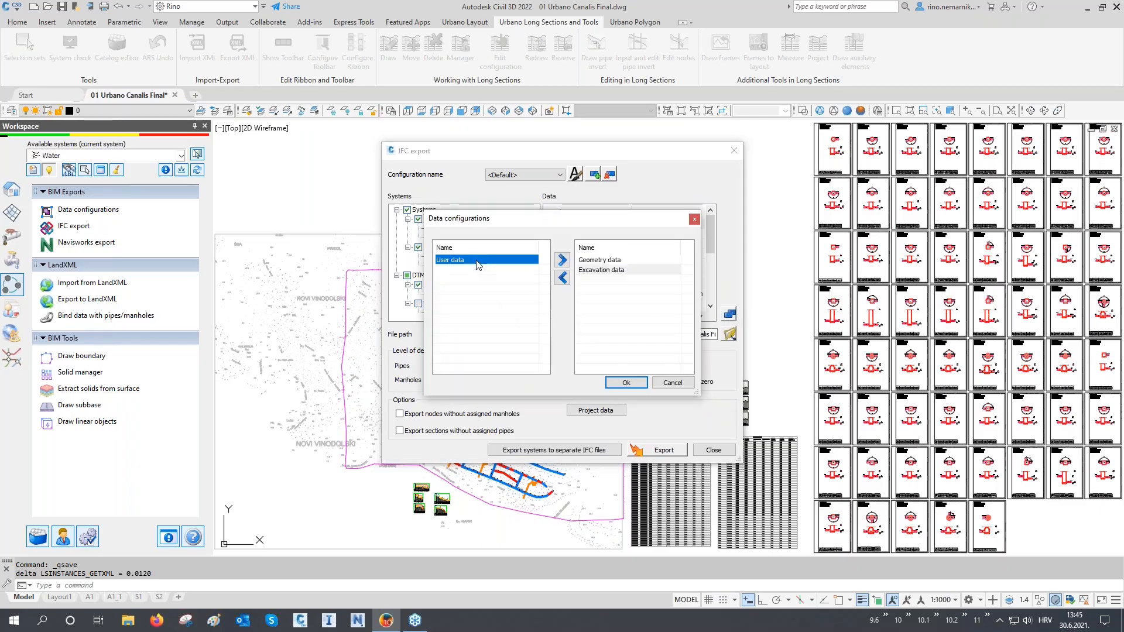
double_click(479, 261)
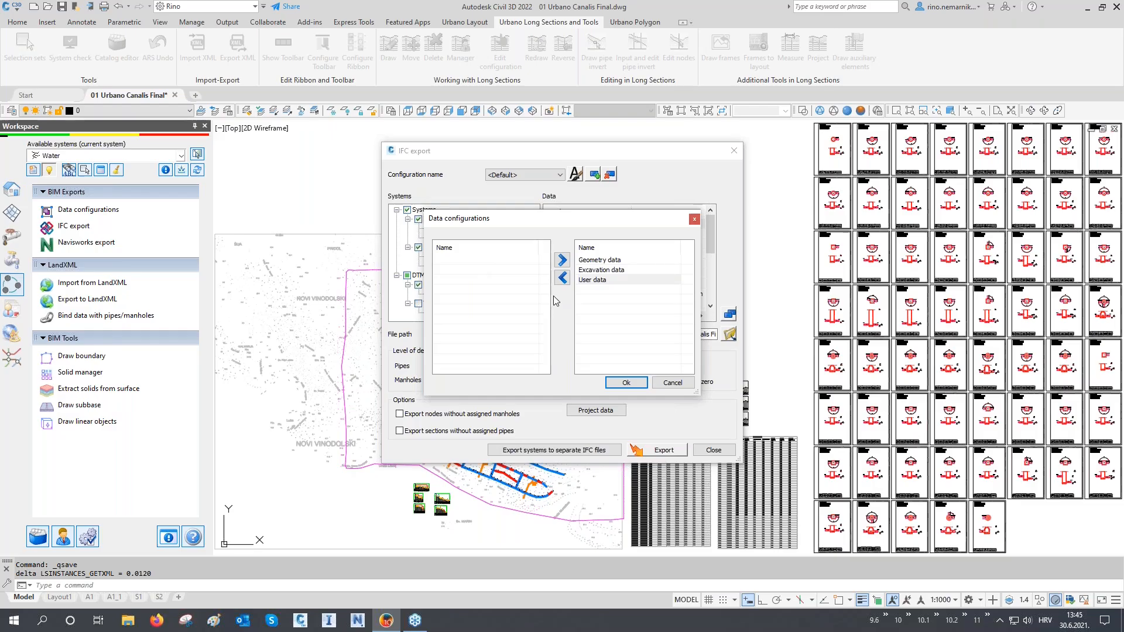
click(625, 383)
- Check the data attached to Sewage_Novi and Water, then open the Project data form
click(444, 220)
scroll(566, 240, down, 5)
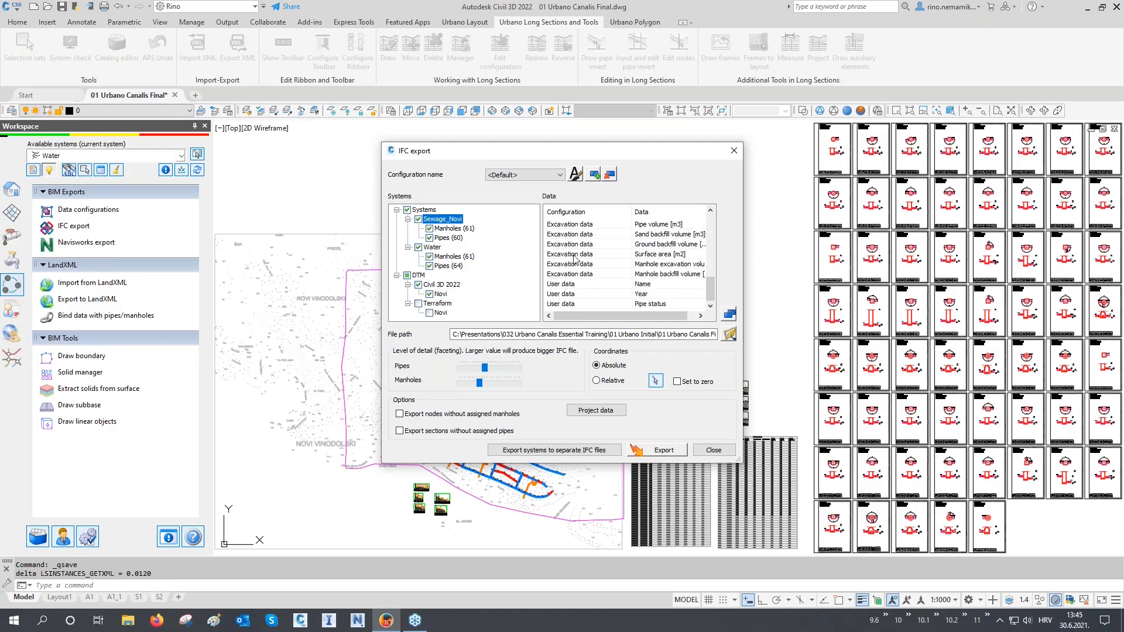
click(434, 247)
scroll(570, 249, down, 2)
scroll(569, 249, down, 3)
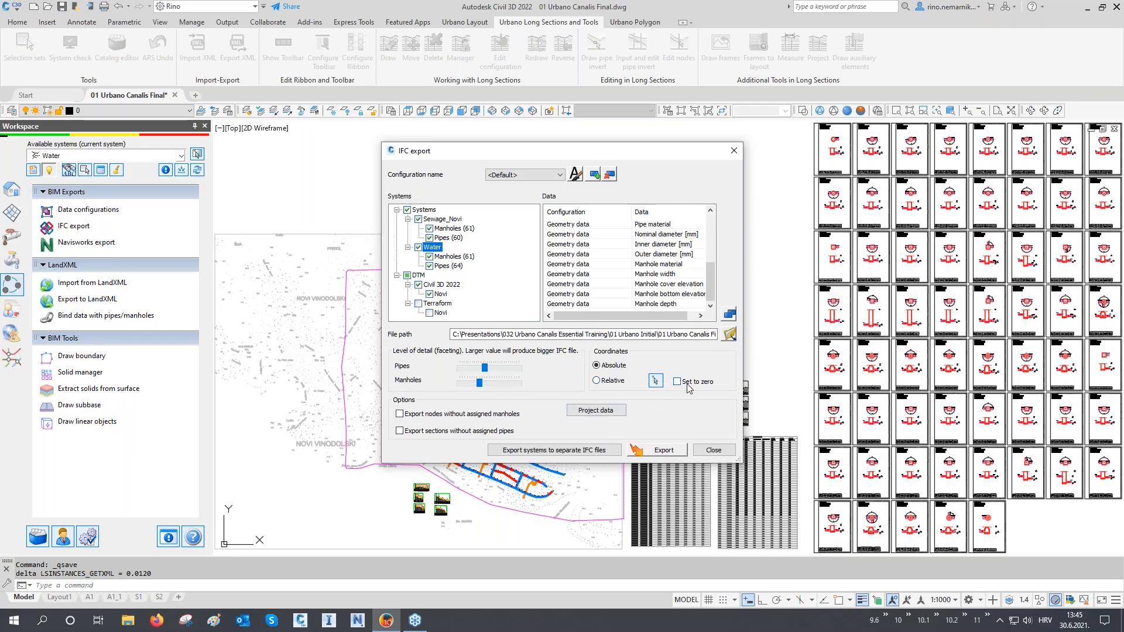
click(624, 411)
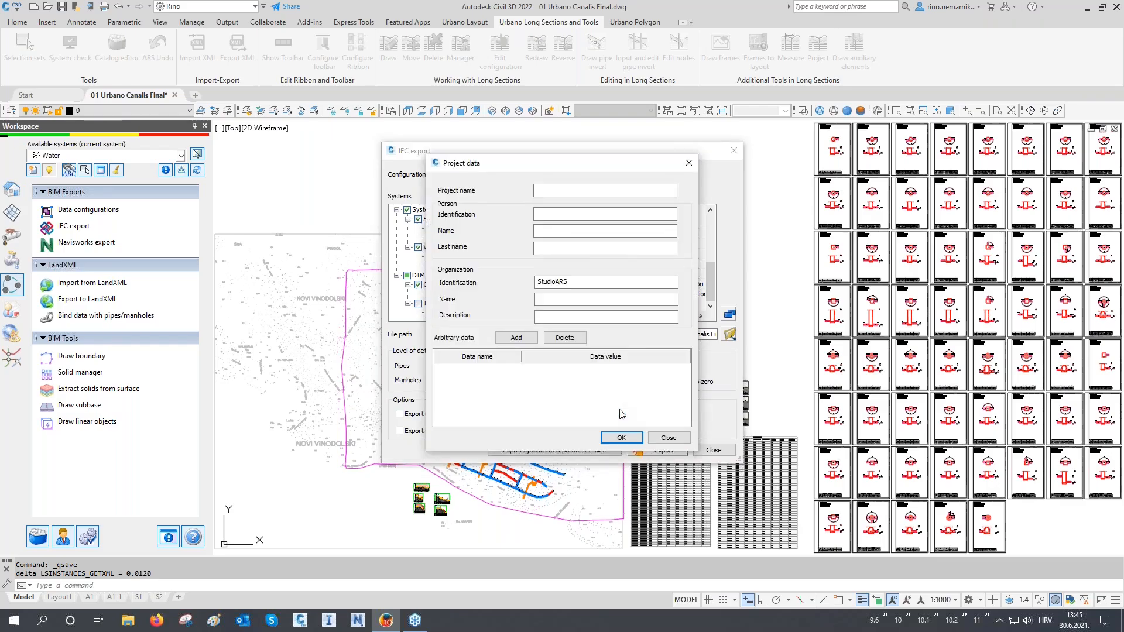
- Enter project name 'Novi Sewage' and the author's first and last name
click(539, 190)
text(Novi Sewage)
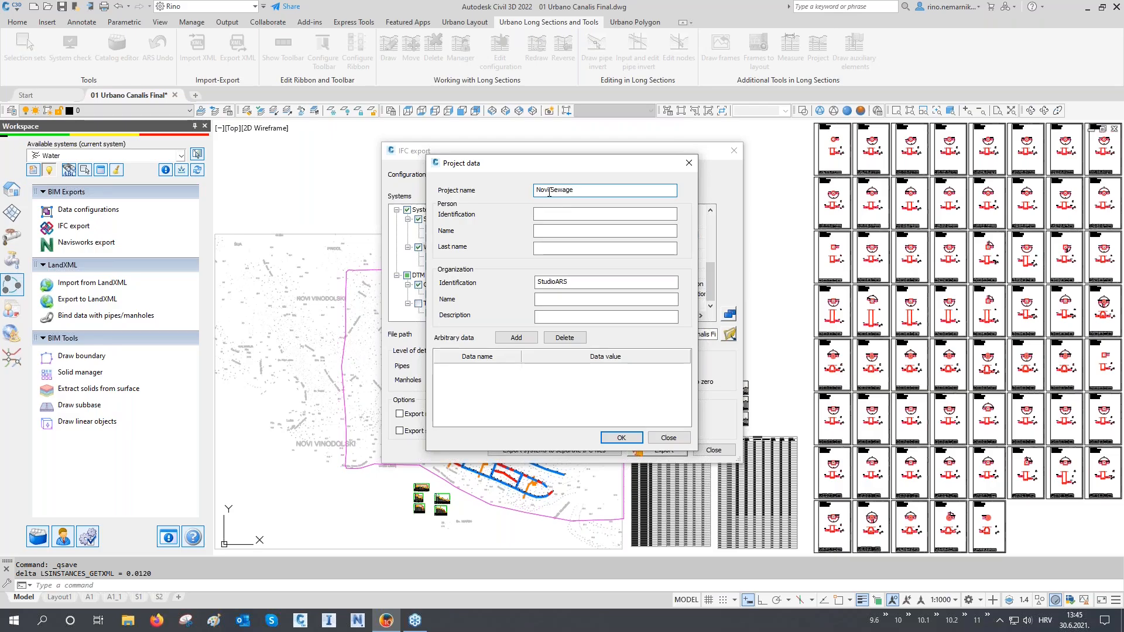
click(555, 230)
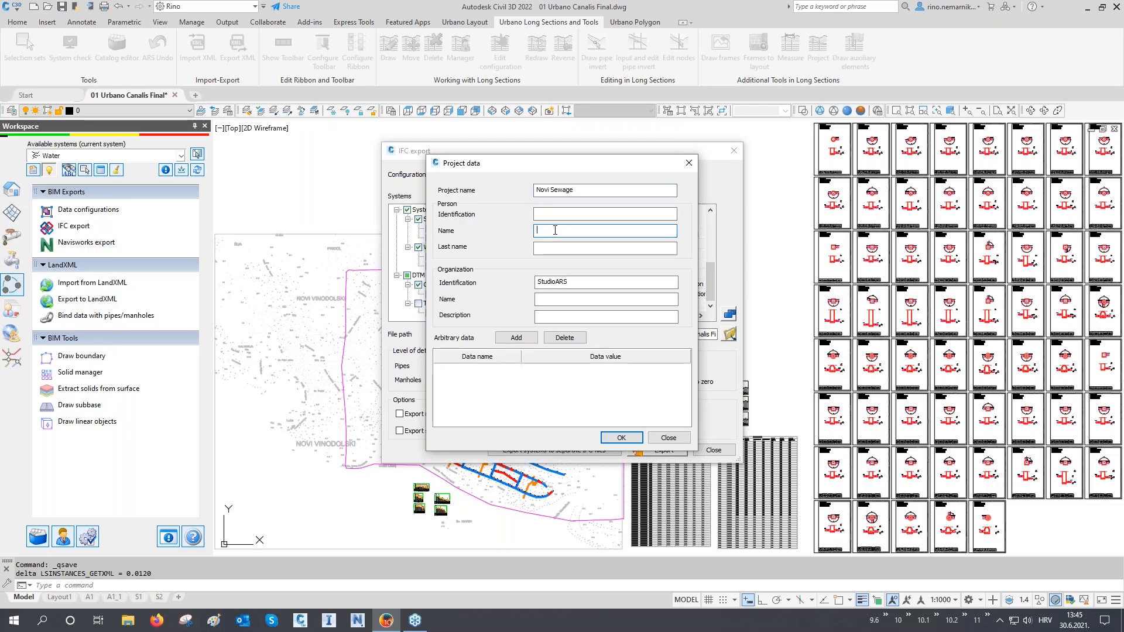
text(Rino)
key(Tab)
text(Nemarnik)
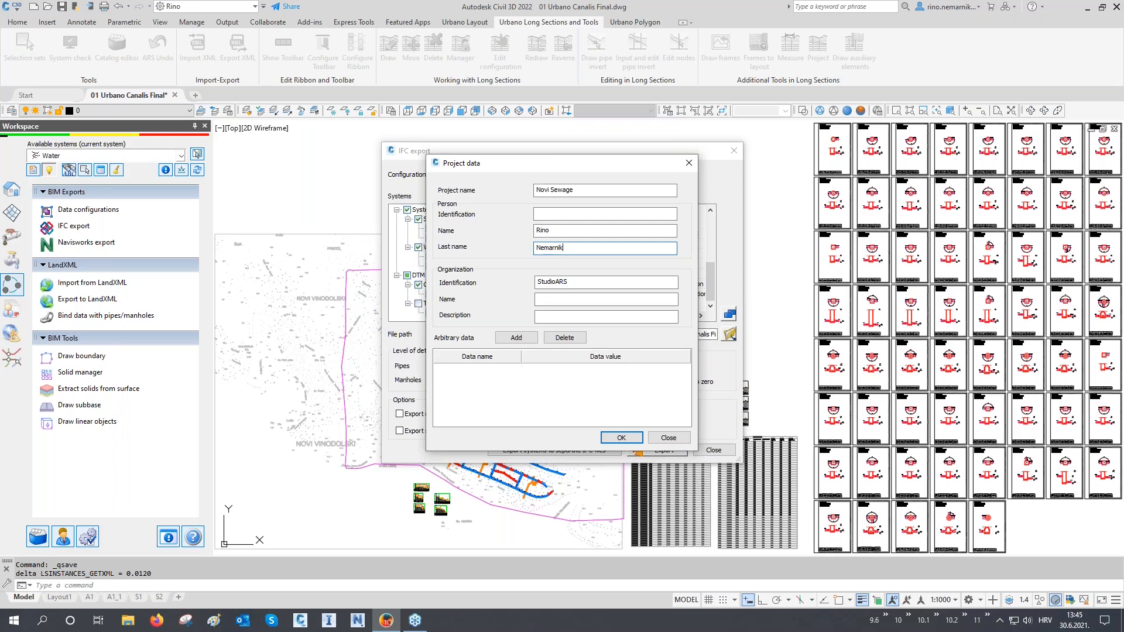
- Move StudioARS from the identification field into Organization Name
click(577, 283)
double_click(577, 283)
key(ctrl+c)
key(BackSpace)
click(548, 299)
key(ctrl+v)
- Add three data rows and set the first to Investor with value N.N
click(527, 338)
click(527, 338)
click(527, 338)
double_click(487, 366)
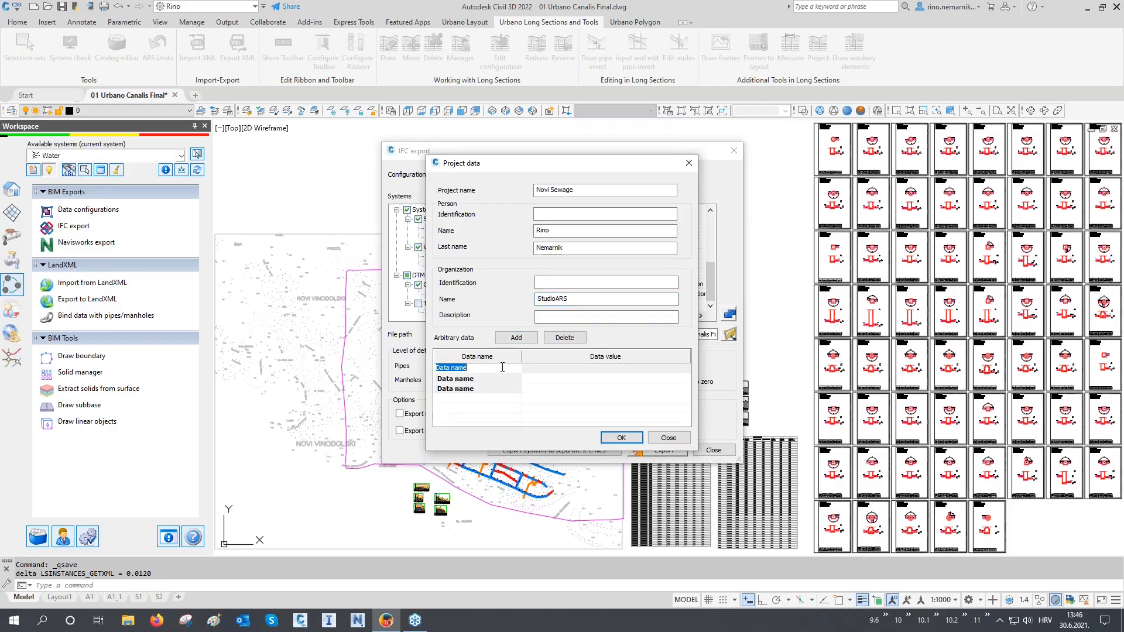
key(BackSpace)
text(Investor)
click(571, 369)
text(N.N.)
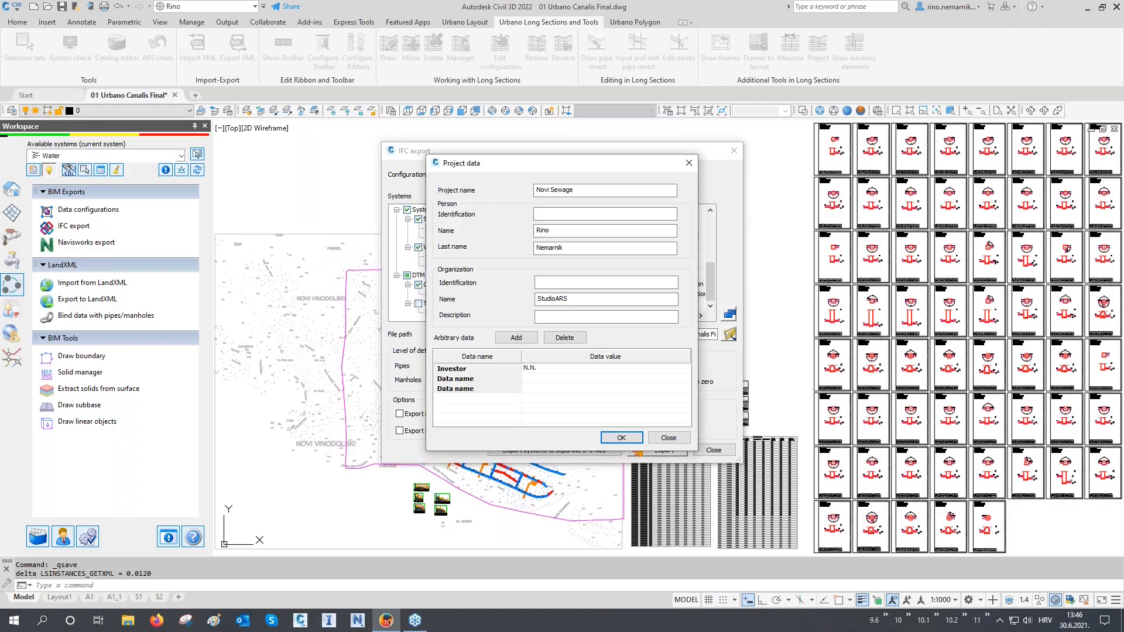
- Name the second row Address and enter a street address as its value
click(495, 379)
text(A)
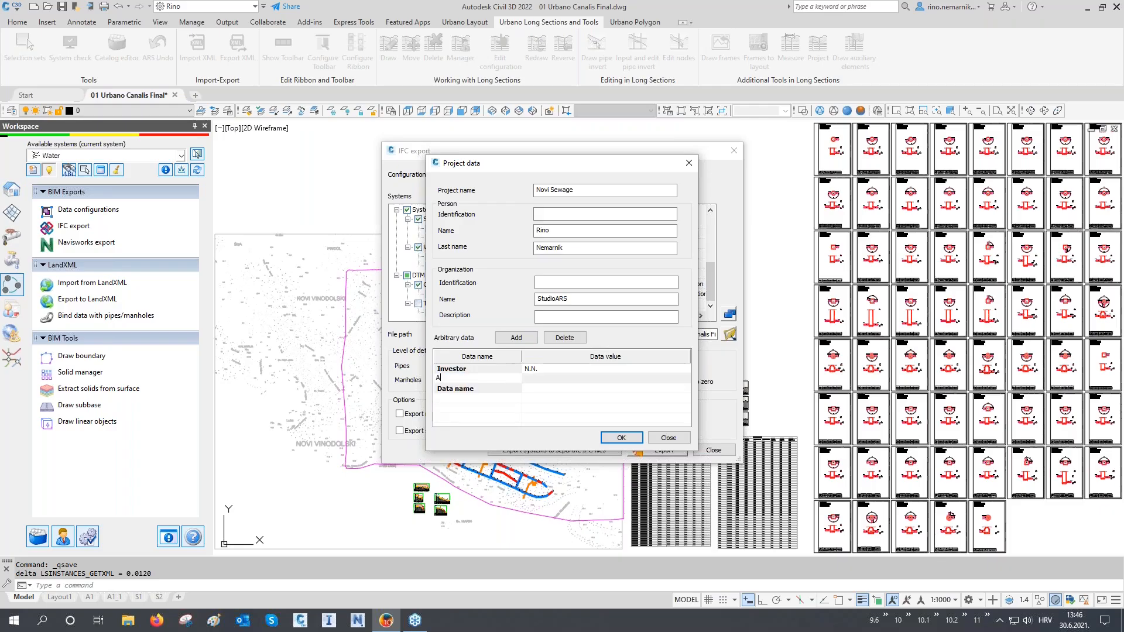
text(dress)
click(444, 378)
text(d)
click(536, 380)
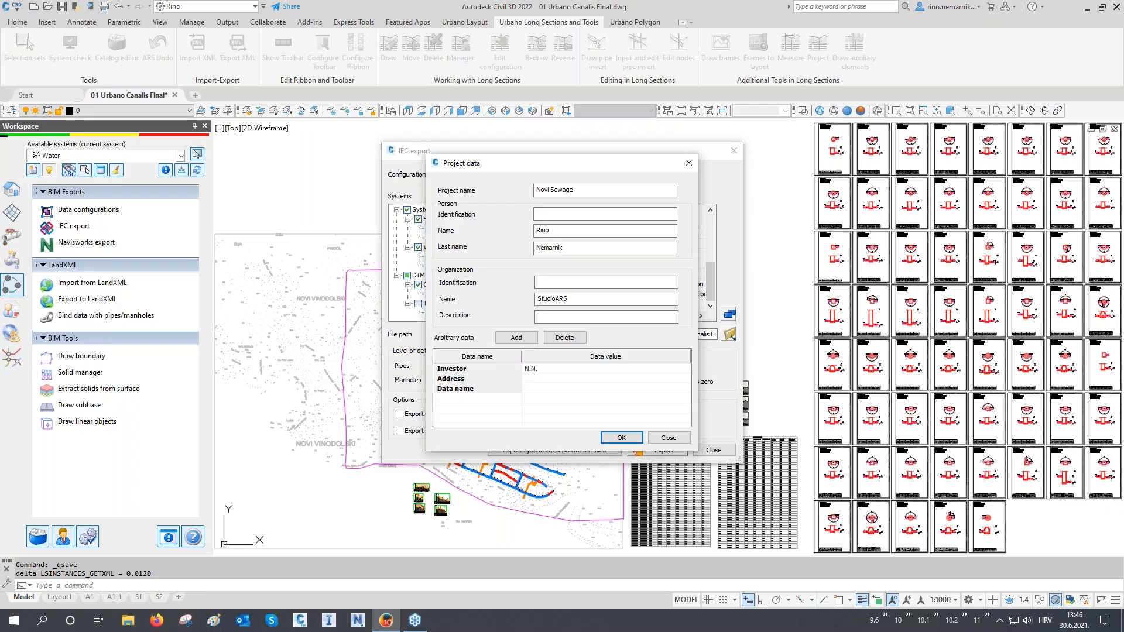
text(Street Name 5000)
- Name the third row Designer, enter the designer's name, and save the project data
double_click(493, 389)
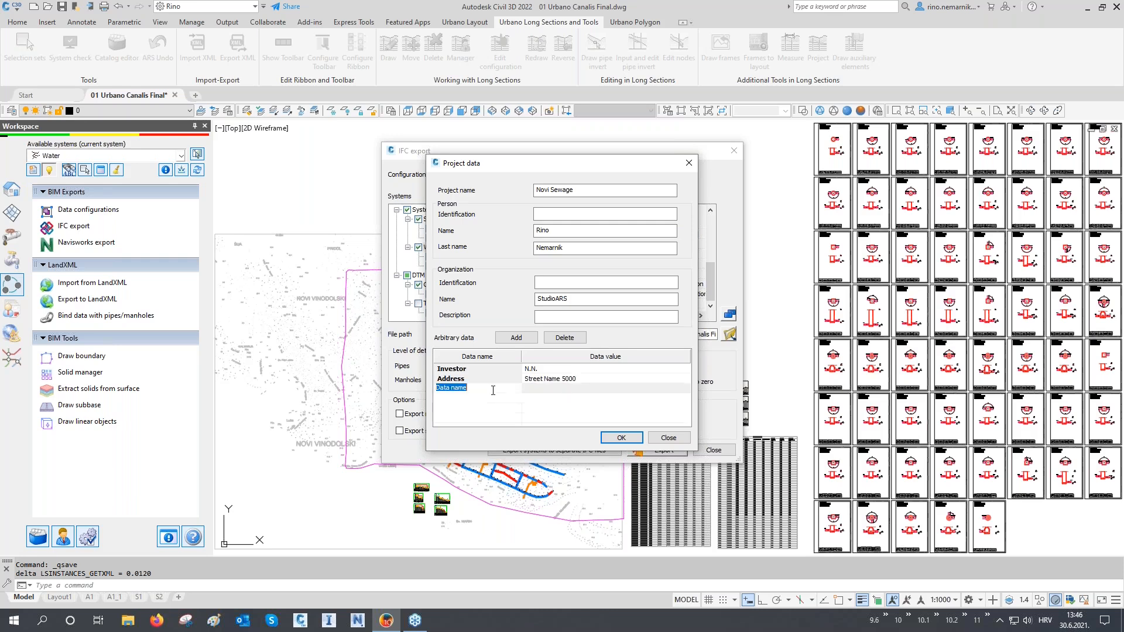
text(Designer)
key(Tab)
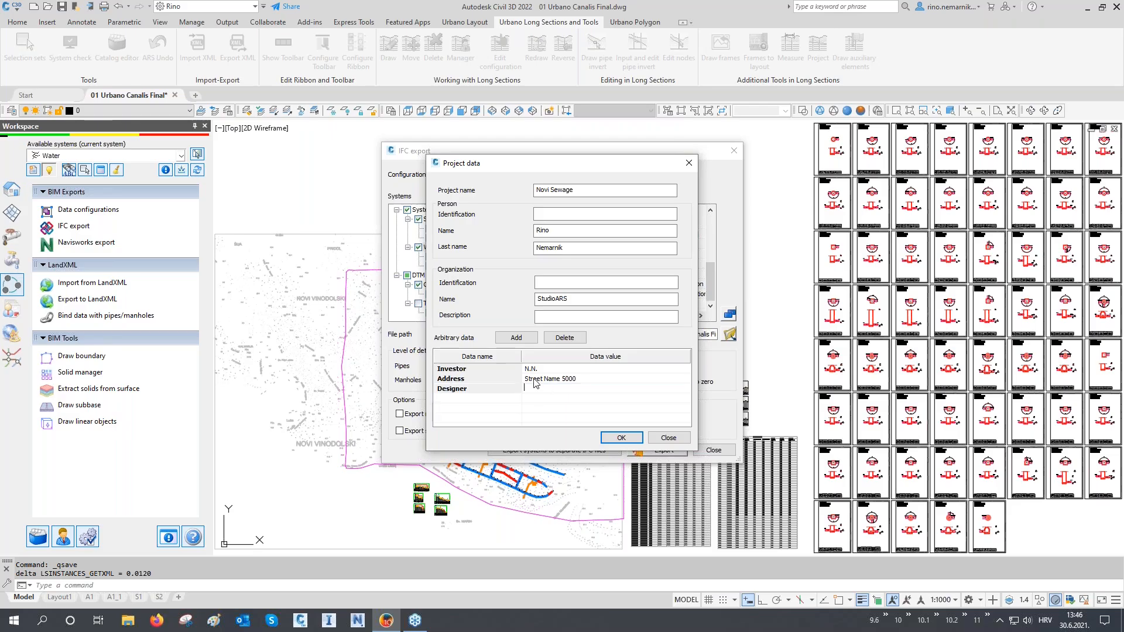
text(Rino Nemarnik)
click(543, 405)
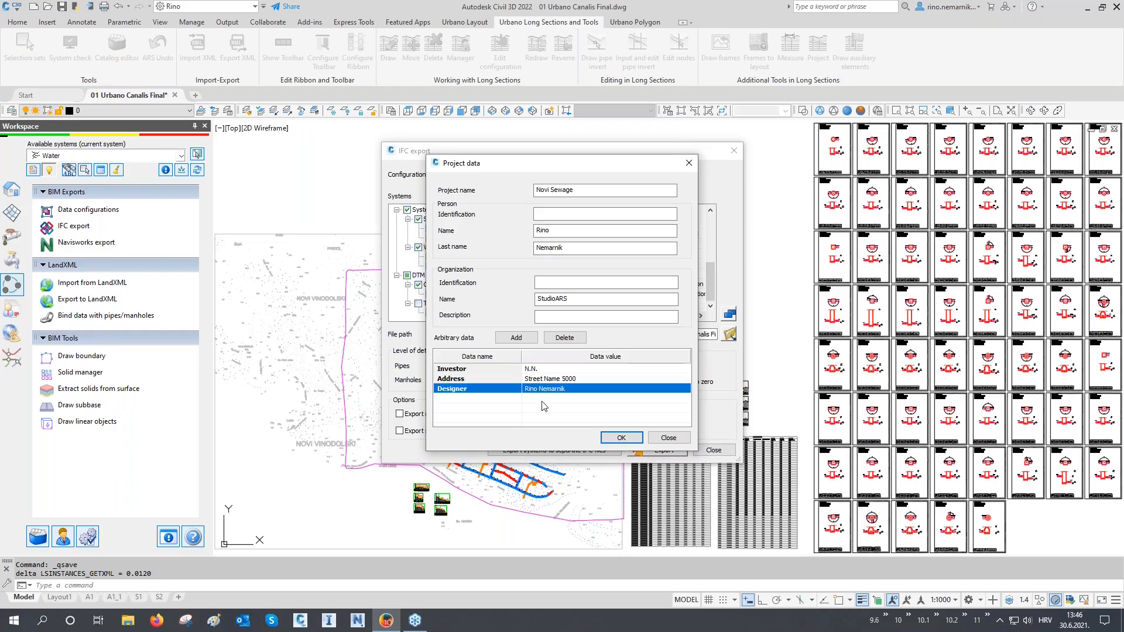
click(613, 437)
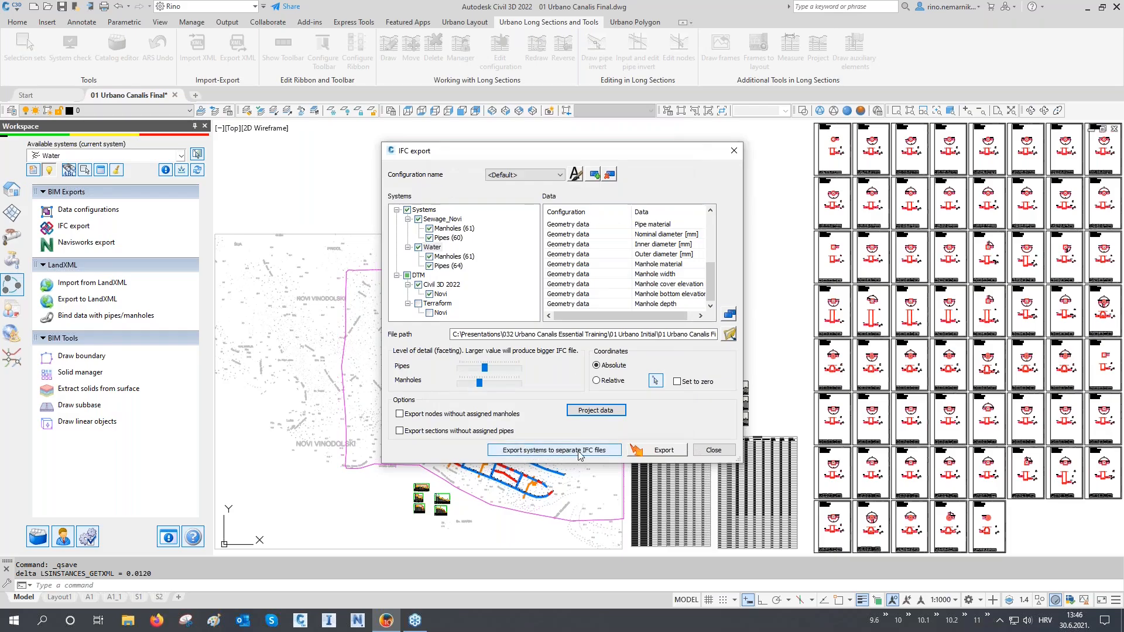
- Write the pipe systems to the IFC file, close IFC export, and open Navisworks export
click(651, 451)
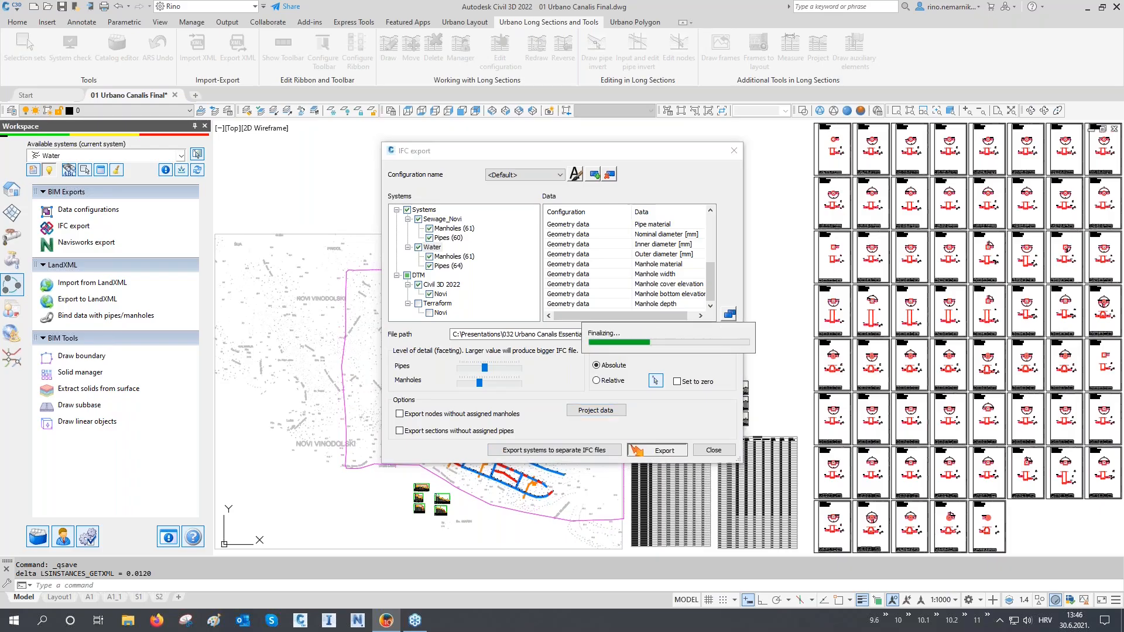
click(573, 329)
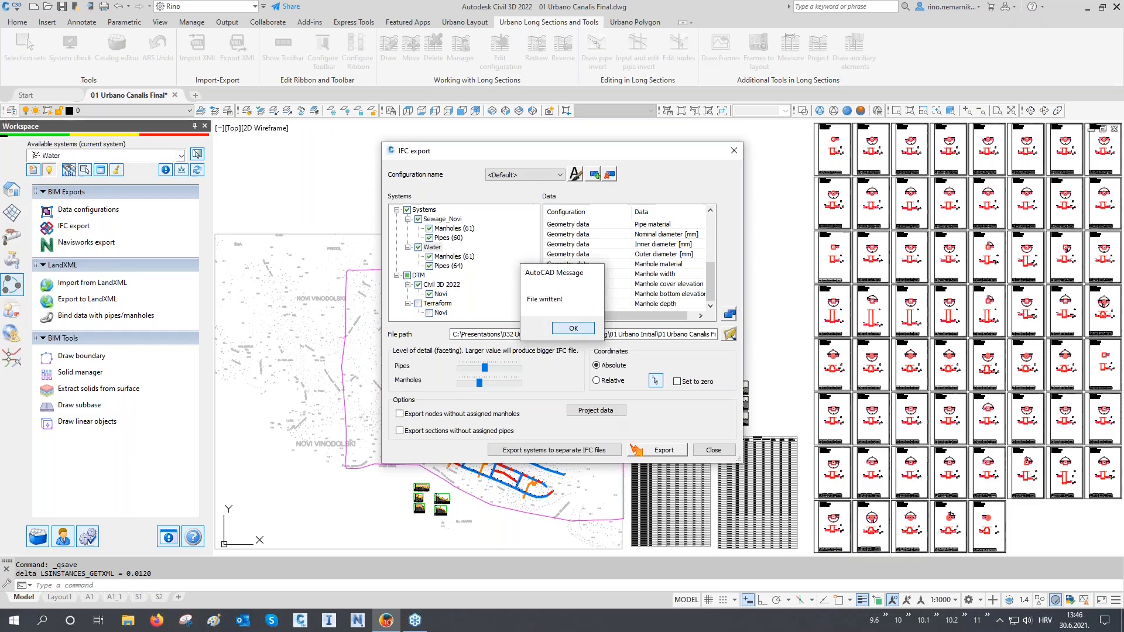
click(714, 449)
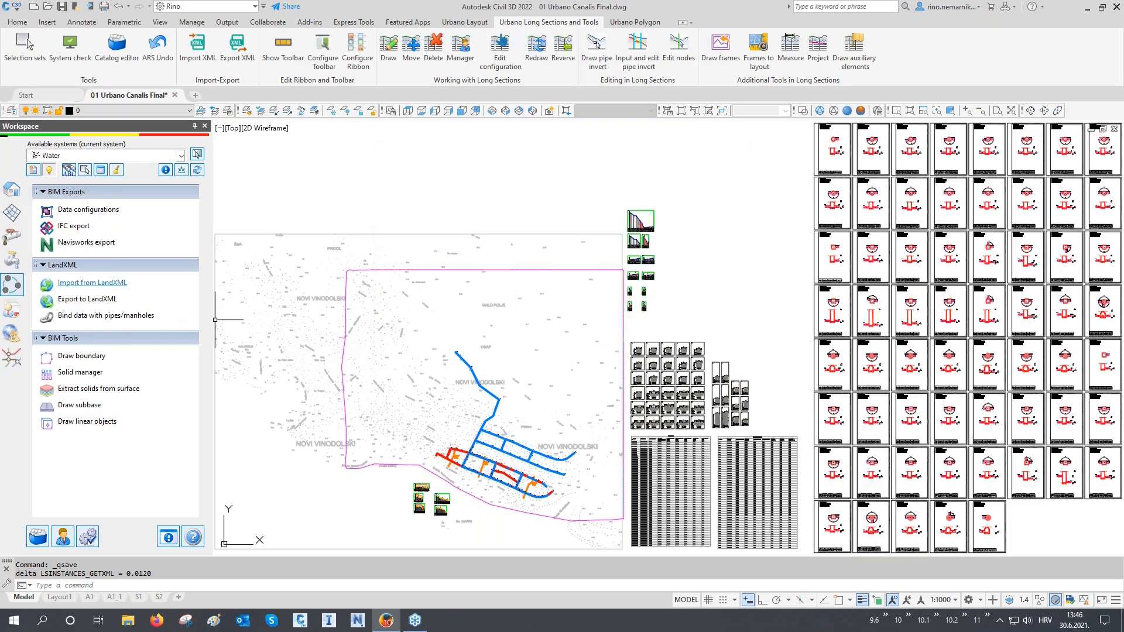
click(94, 242)
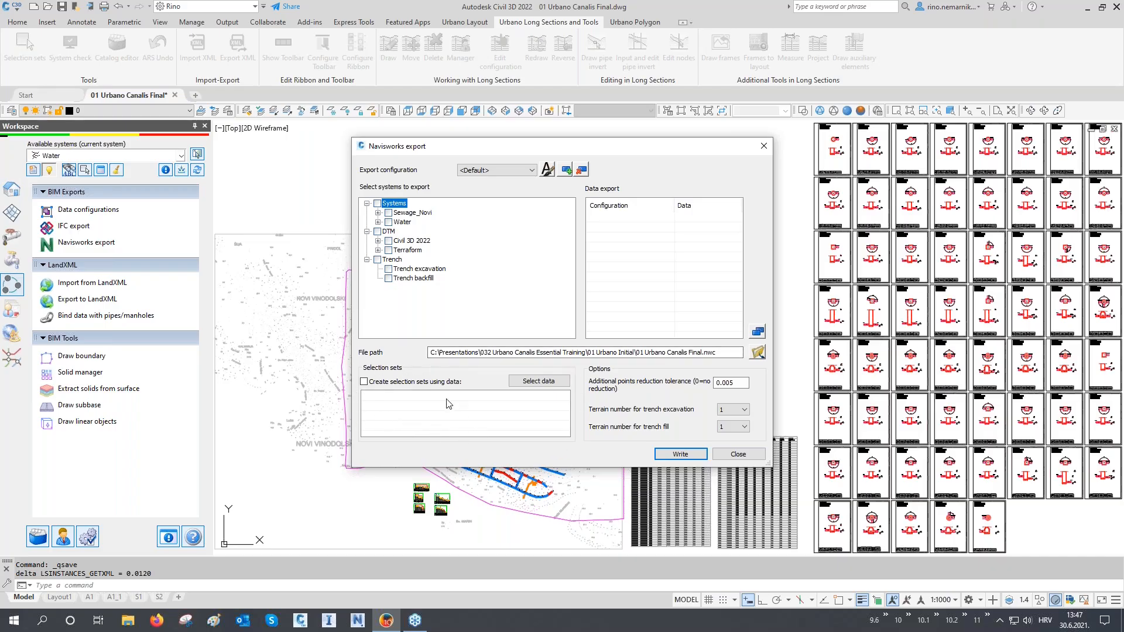
- Select the Trench group in the Navisworks export list, then close the export settings
click(391, 260)
click(738, 454)
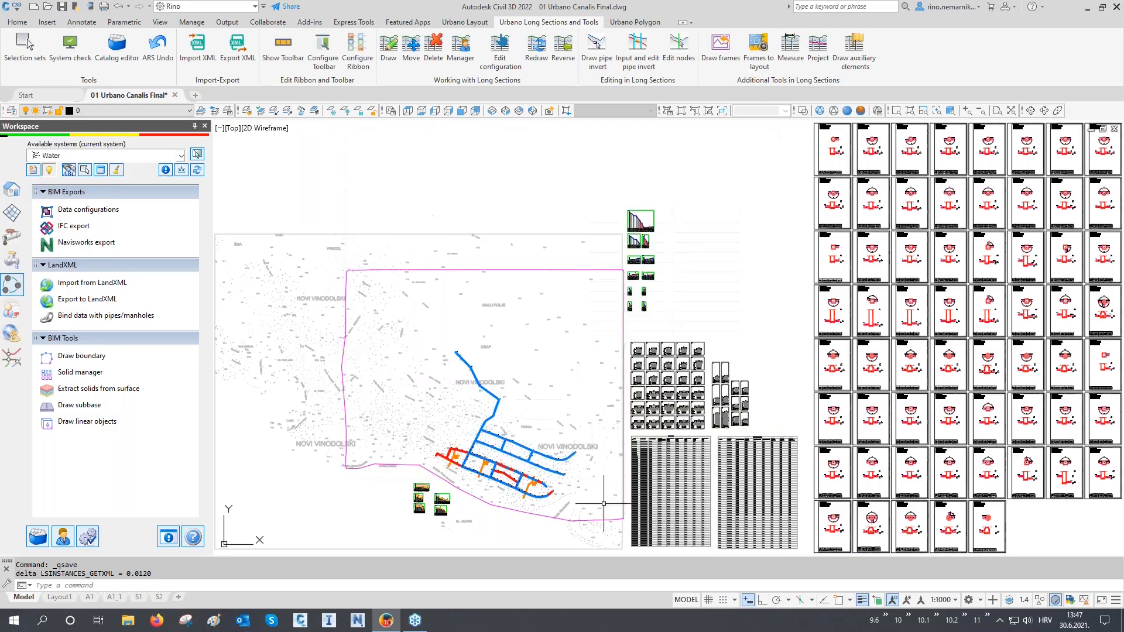
- Locate 01 Urbano Canalis Final.ifc in the 01 Urbano Initial folder and launch Navisworks Manage
click(128, 620)
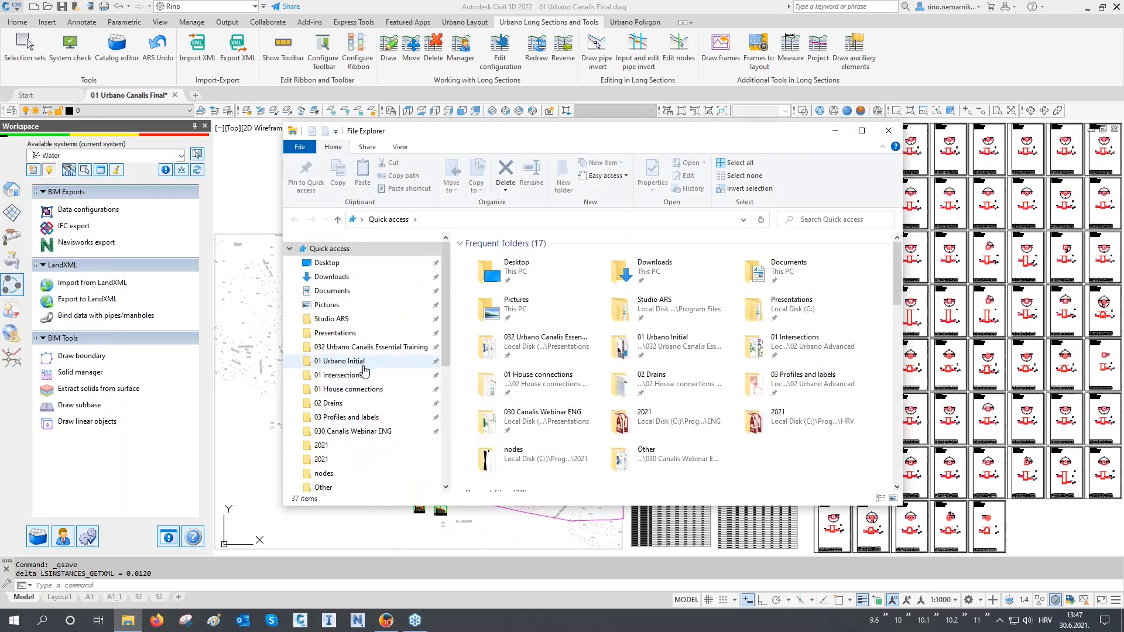
click(362, 362)
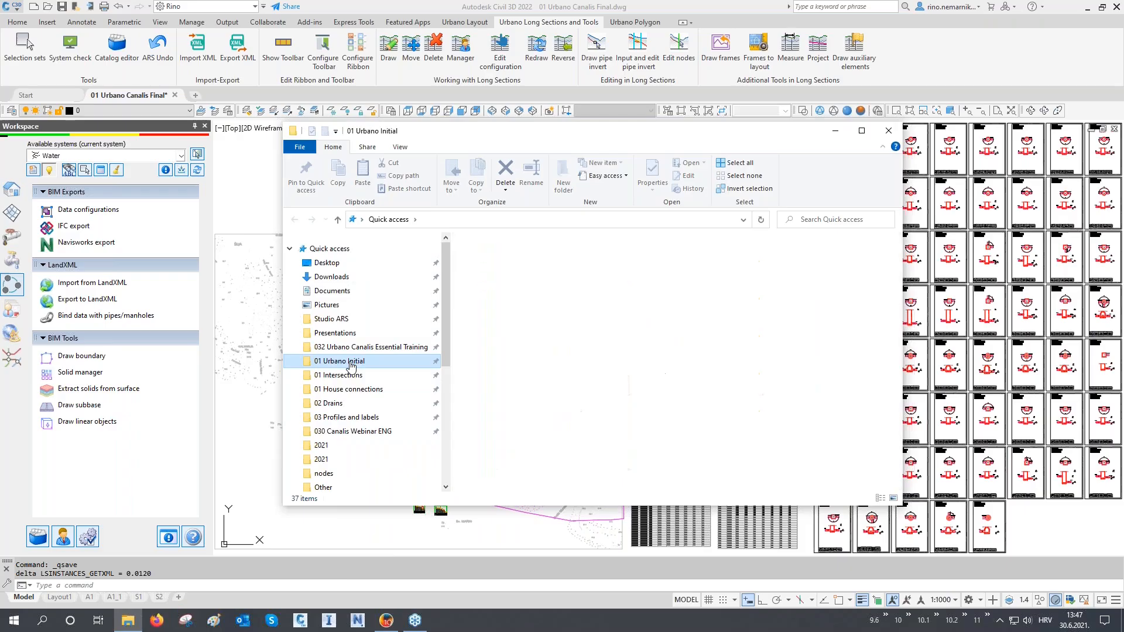
click(529, 283)
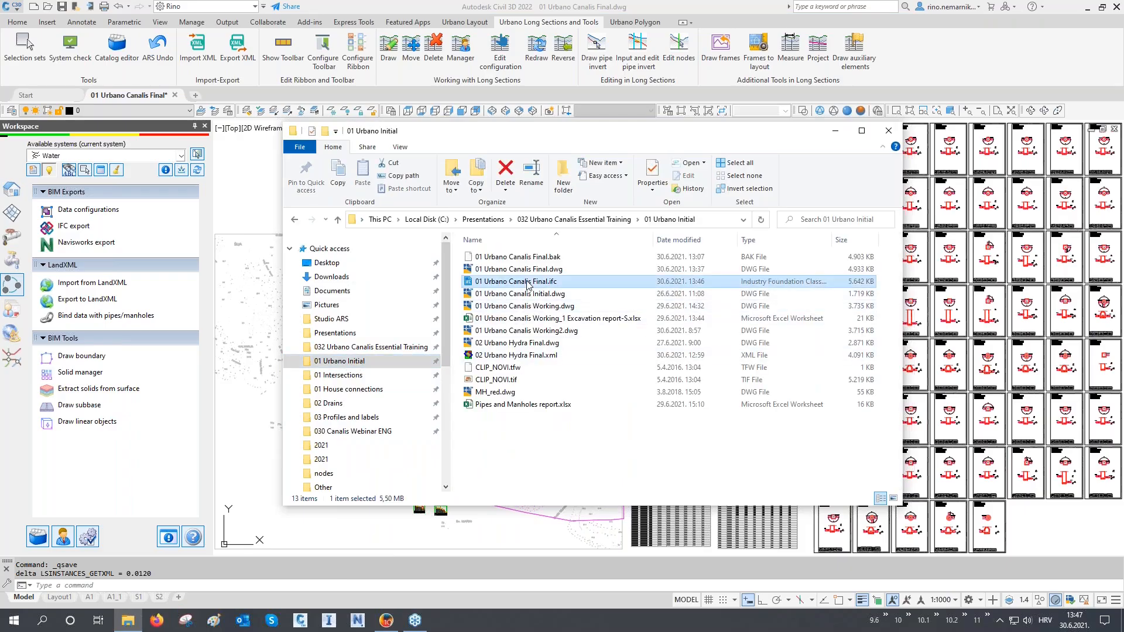
click(364, 621)
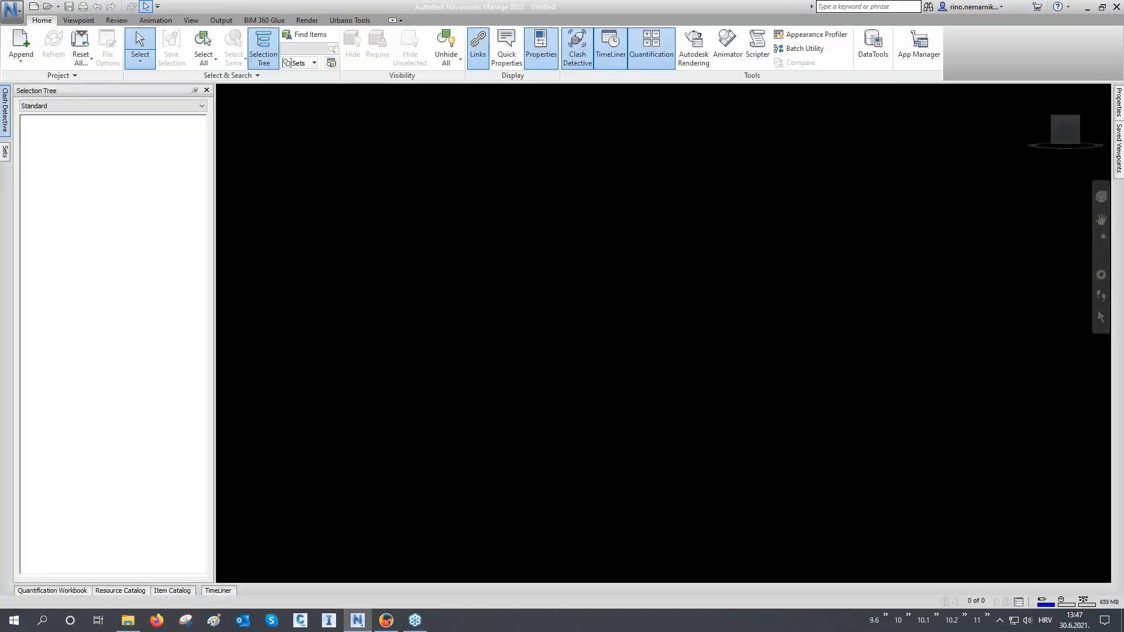
- Drag 01 Urbano Canalis Final.ifc from File Explorer into the empty Navisworks scene
click(128, 621)
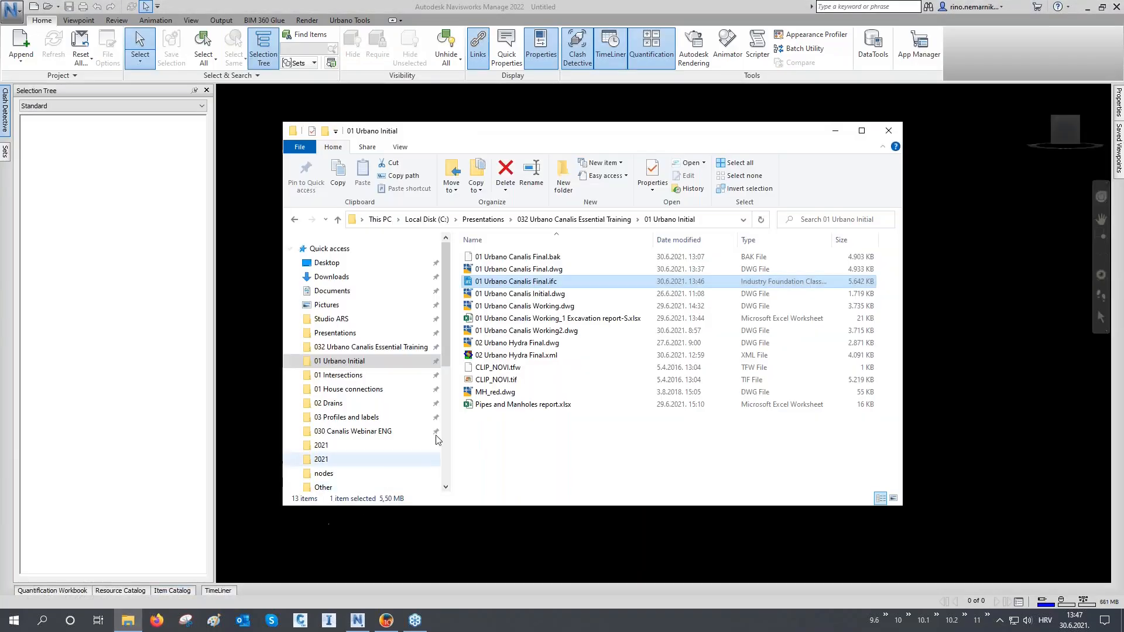
drag(528, 284, 264, 322)
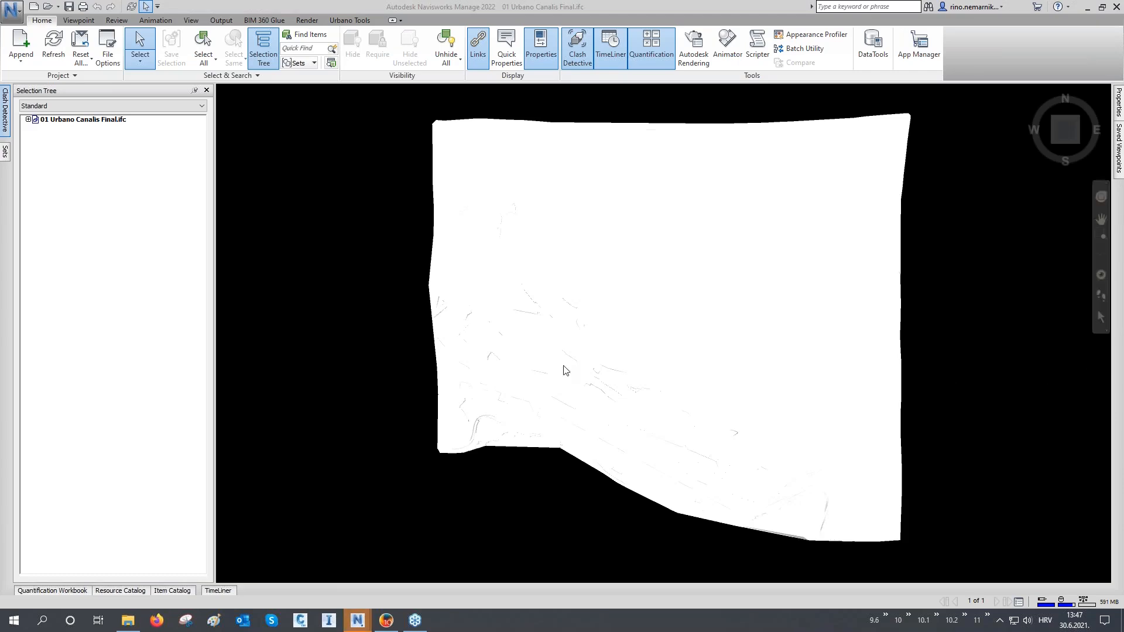
- Set the scene background to a Graduated blue gradient
right_click(369, 238)
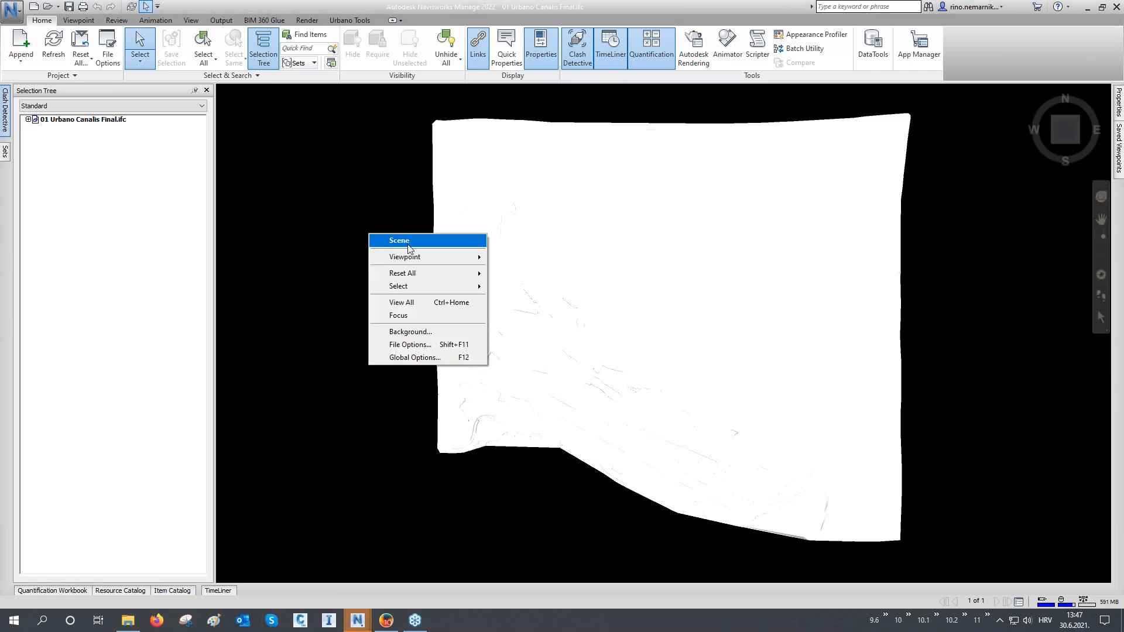
click(412, 332)
click(565, 259)
click(539, 268)
click(565, 258)
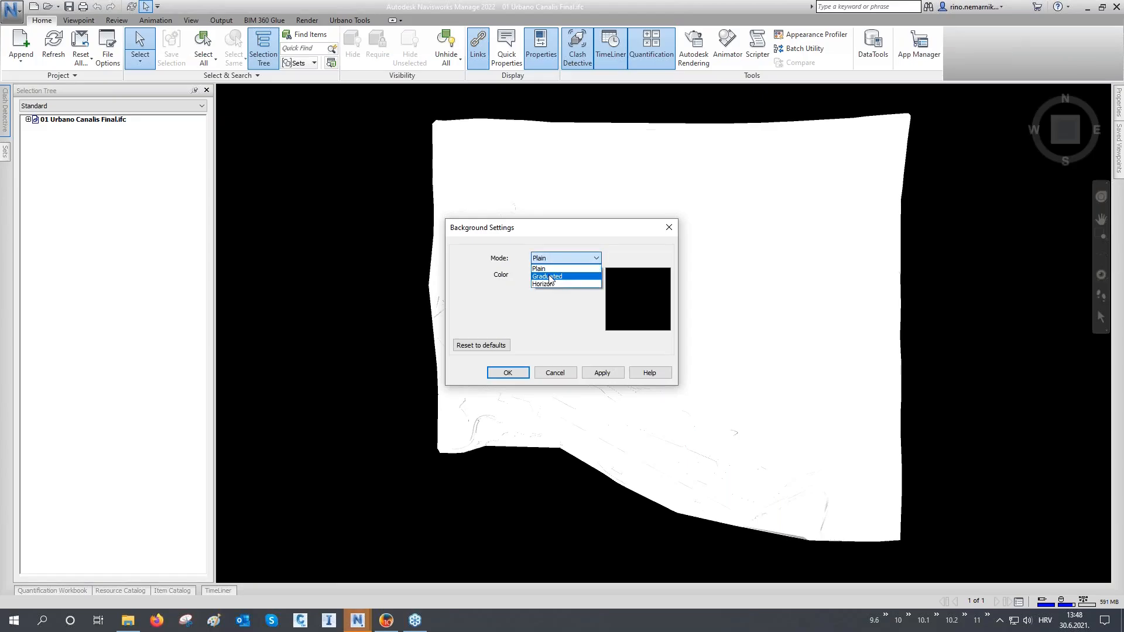
click(548, 276)
click(603, 373)
click(508, 373)
- Orbit into a 3D view and override the Novi terrain's transparency to nearly fully transparent
click(1101, 256)
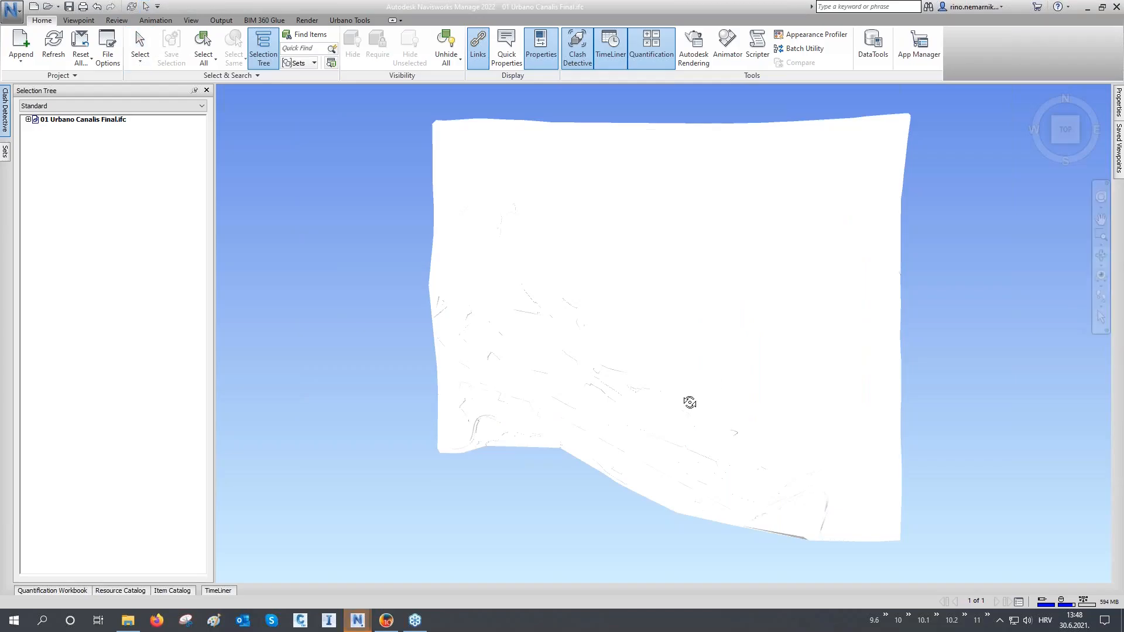
scroll(684, 406, up, 3)
drag(684, 406, 521, 345)
scroll(518, 345, up, 2)
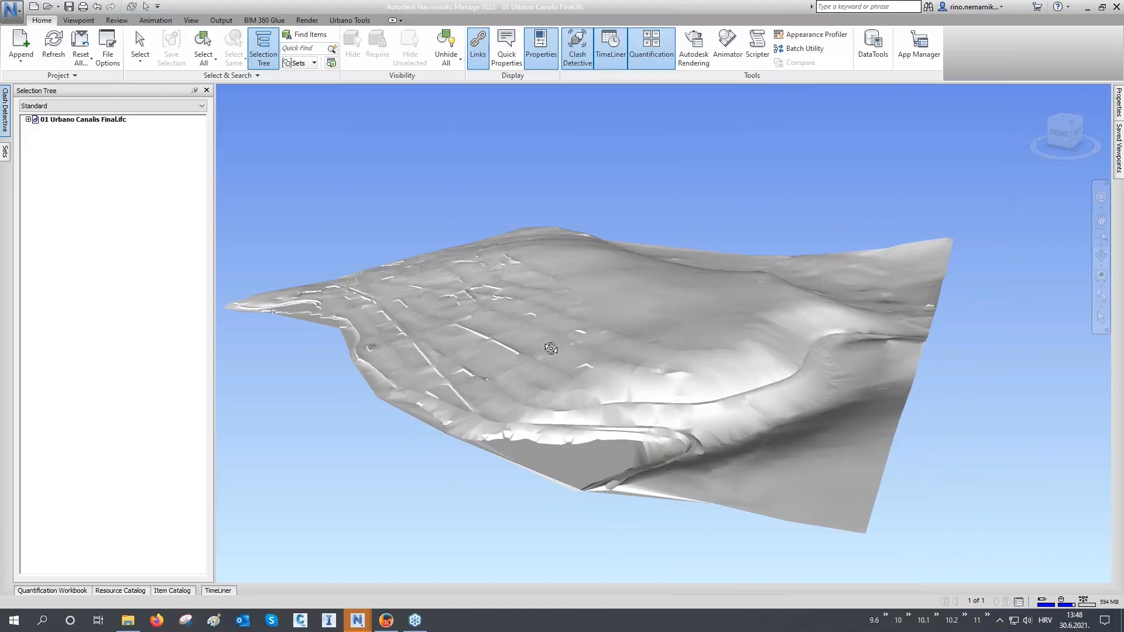
scroll(502, 349, up, 3)
right_click(465, 371)
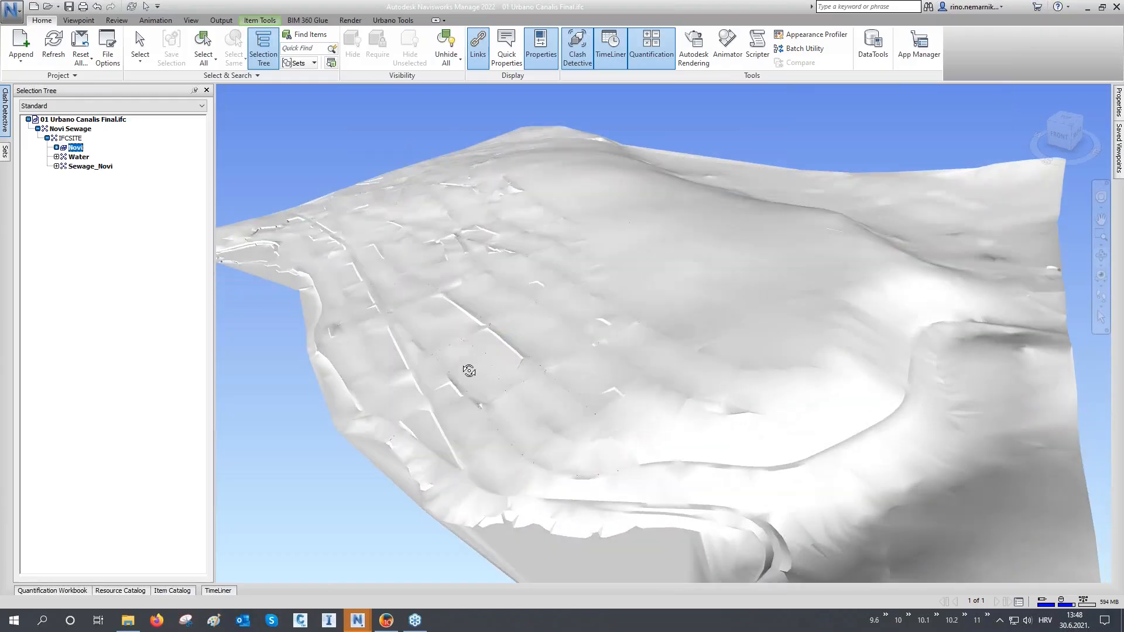
mouse_move(551, 317)
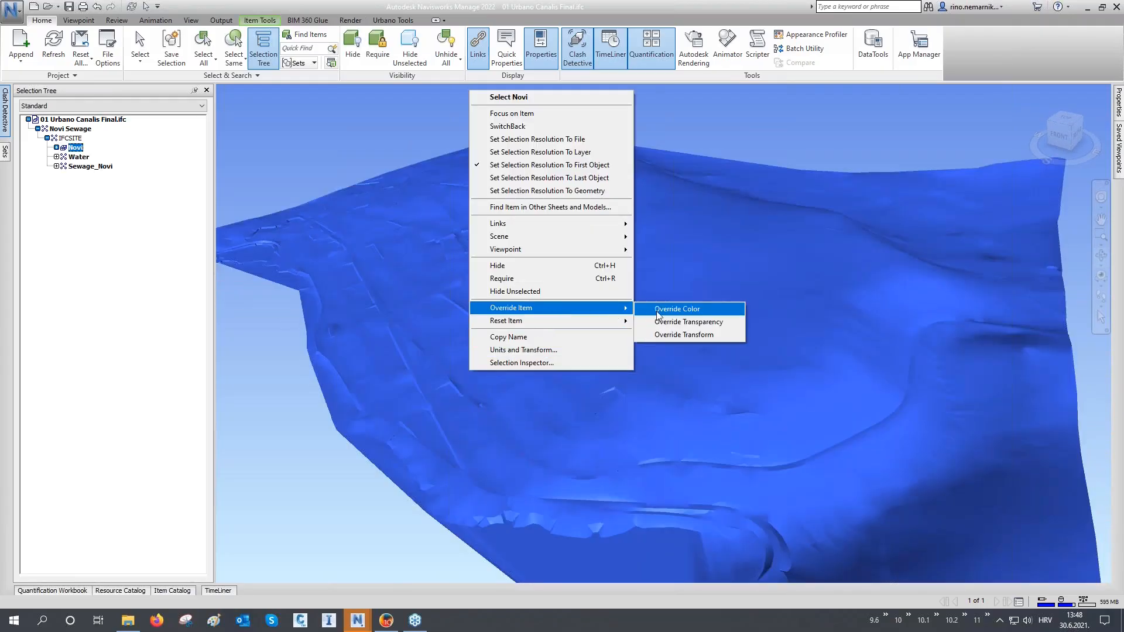
click(668, 321)
drag(496, 303, 621, 321)
click(551, 334)
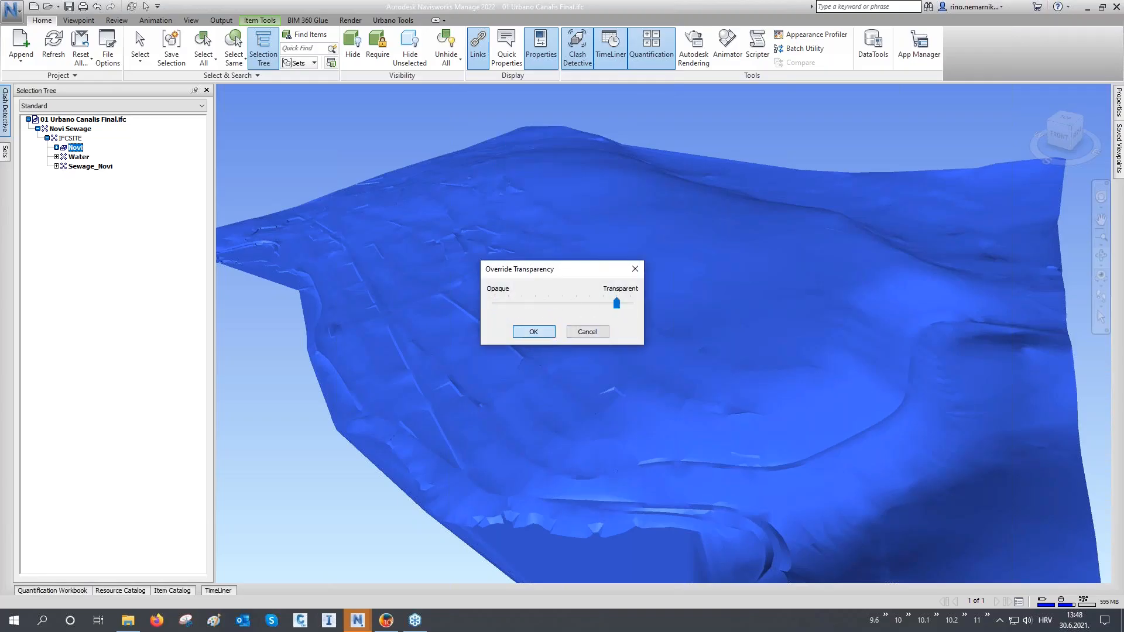
- Deselect the terrain and zoom in toward the pipe network now showing through
key(Escape)
scroll(422, 305, up, 3)
scroll(422, 305, up, 6)
middle_drag(422, 305, 509, 359)
scroll(535, 377, up, 4)
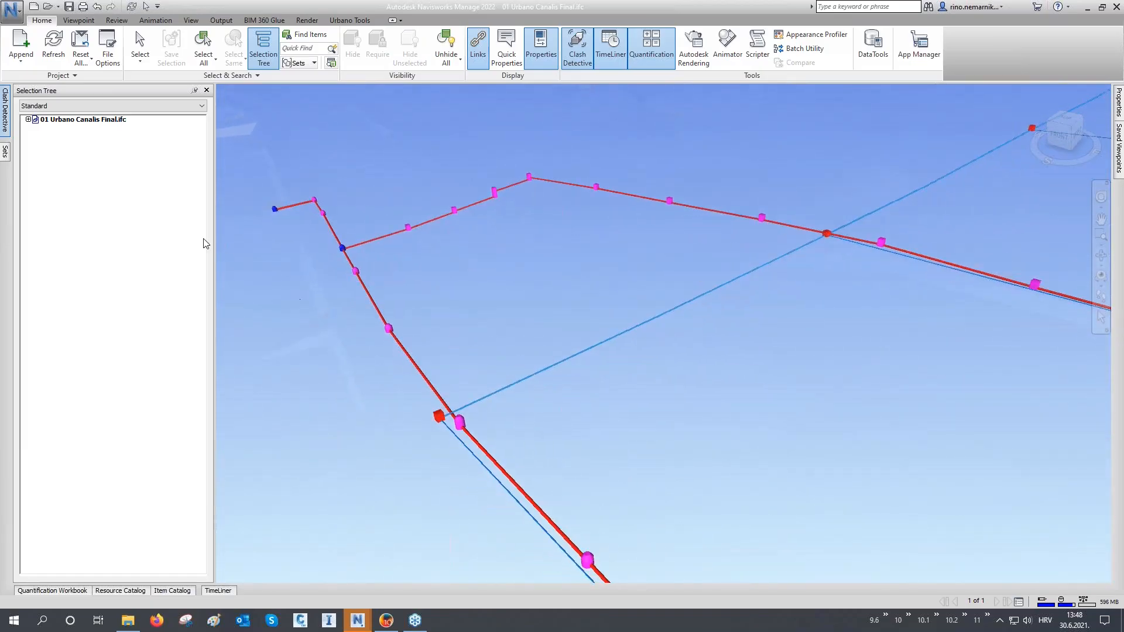
- Pin the Properties panel, expand the Selection Tree, and select IFCSITE, then Novi Sewage
mouse_move(1116, 106)
click(1092, 90)
click(28, 120)
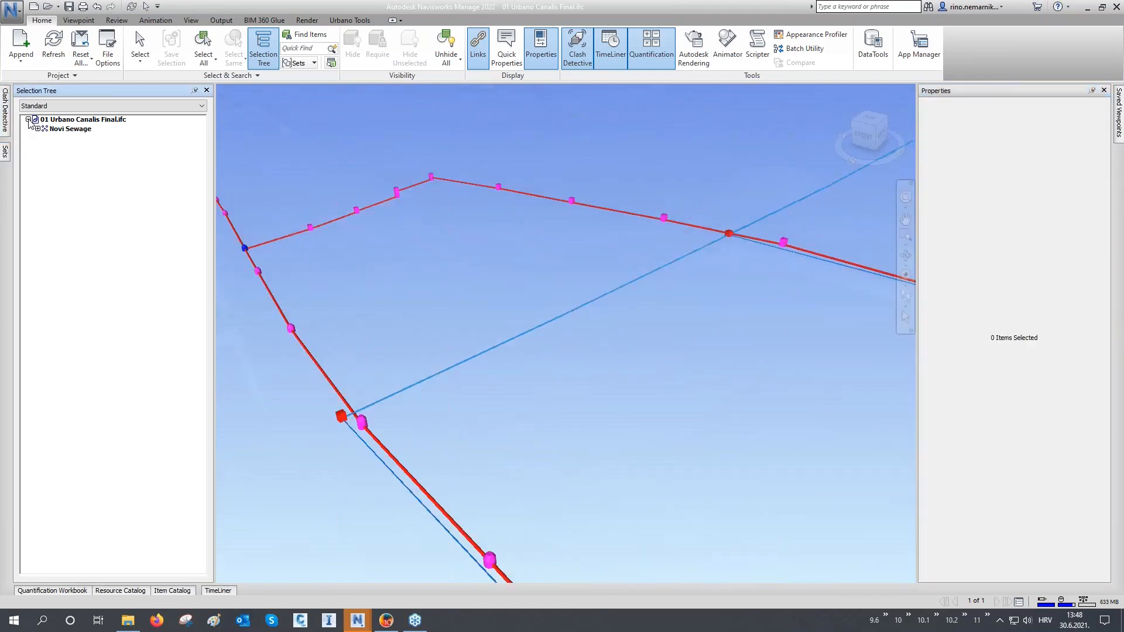
click(37, 128)
click(72, 139)
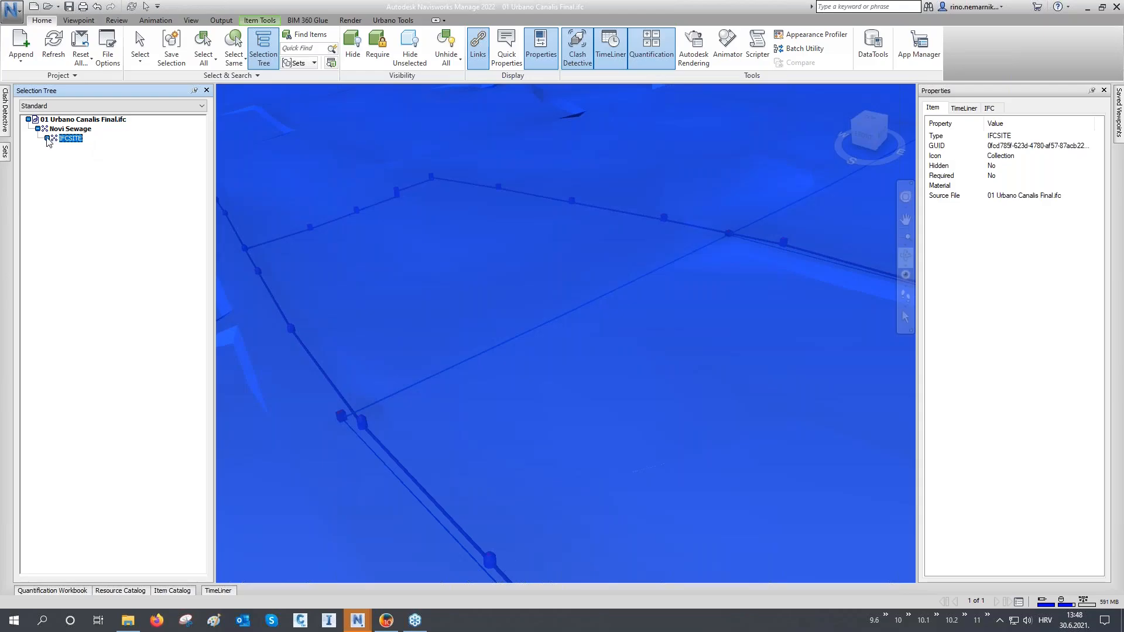
click(73, 130)
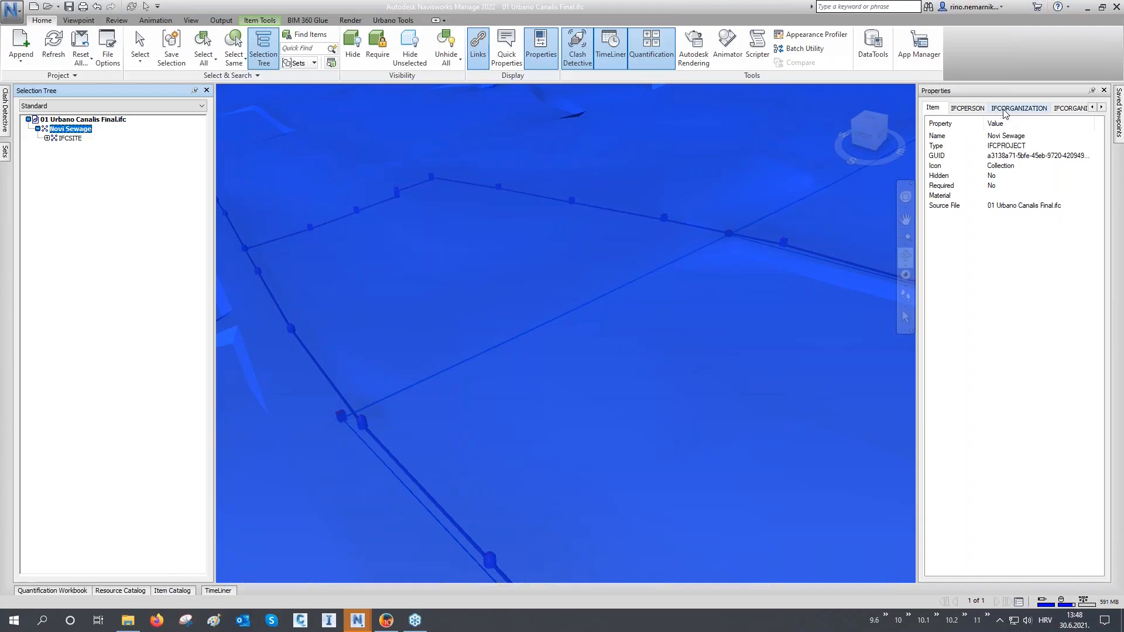
- Show the user-defined Arbitrary data properties of Novi Sewage
click(1102, 108)
click(1102, 108)
click(1101, 108)
click(1102, 108)
click(1011, 111)
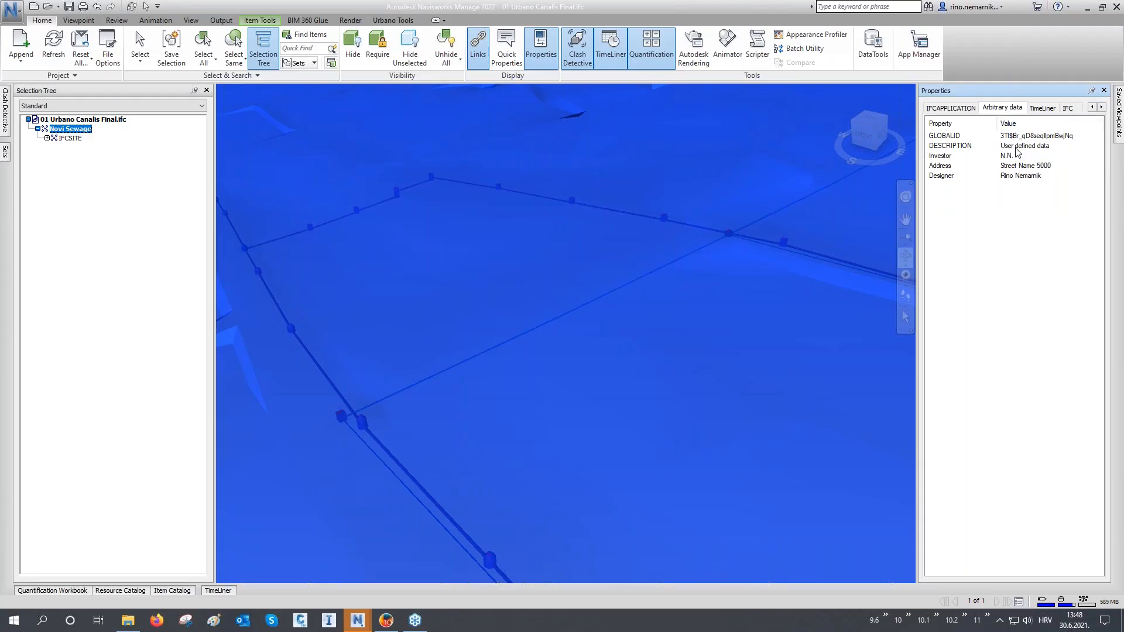
middle_drag(750, 281, 728, 306)
key(Escape)
click(70, 129)
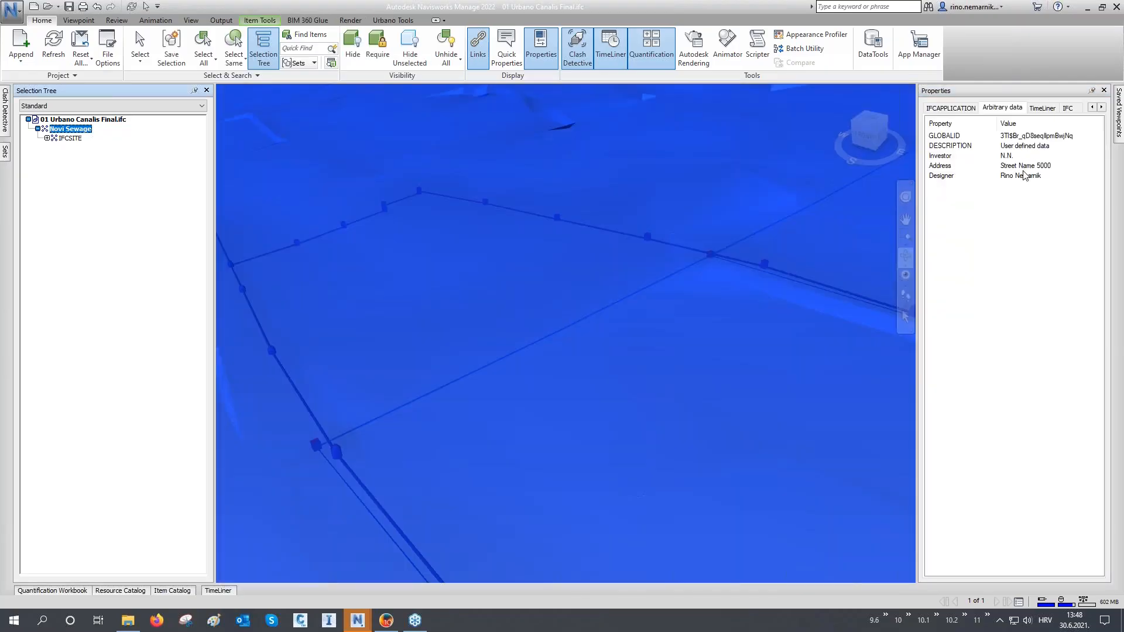
- Review the IFCAPPLICATION, IFCORGANIZATION and IFCPERSON property tabs of Novi Sewage
click(957, 108)
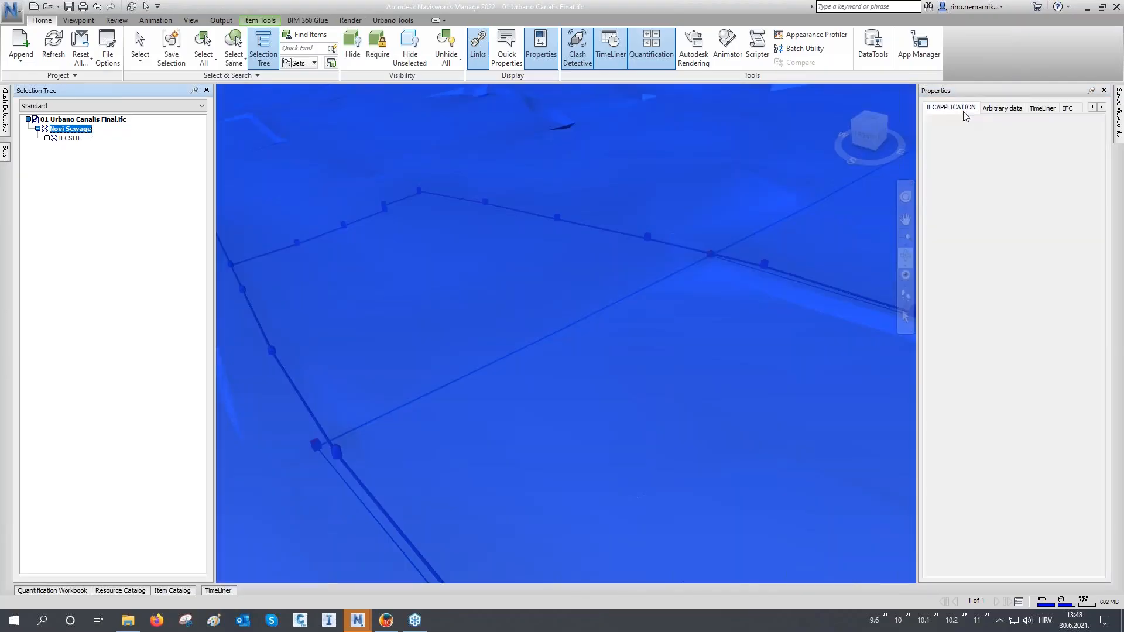
drag(989, 128, 1015, 130)
click(1092, 107)
click(1092, 107)
click(1011, 108)
click(1092, 108)
click(1092, 107)
click(978, 111)
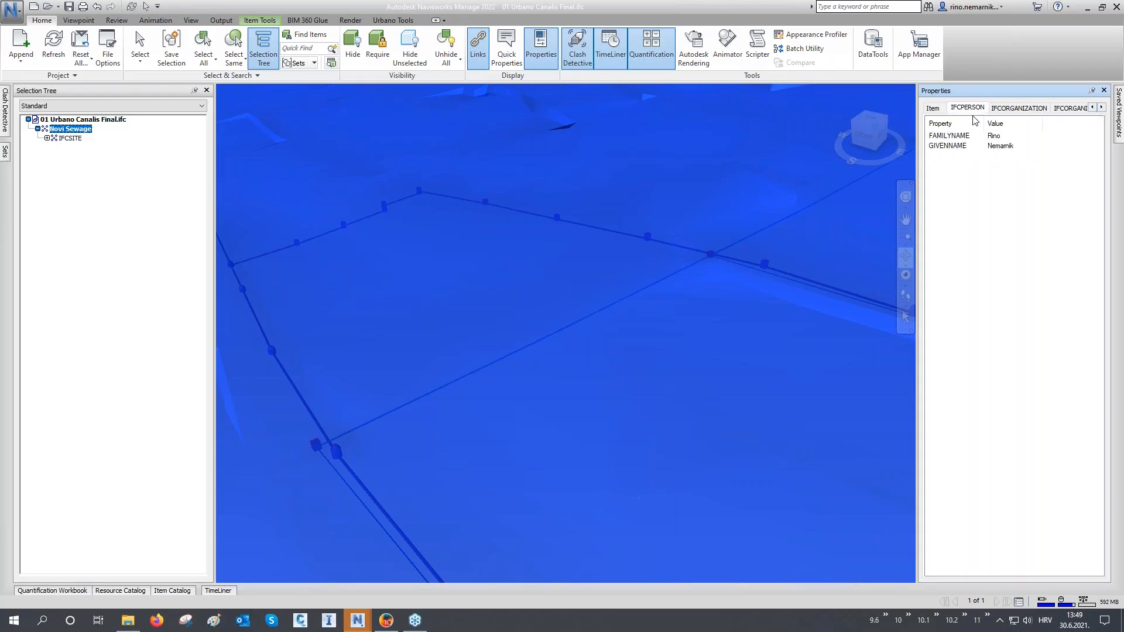
key(Escape)
scroll(415, 298, down, 6)
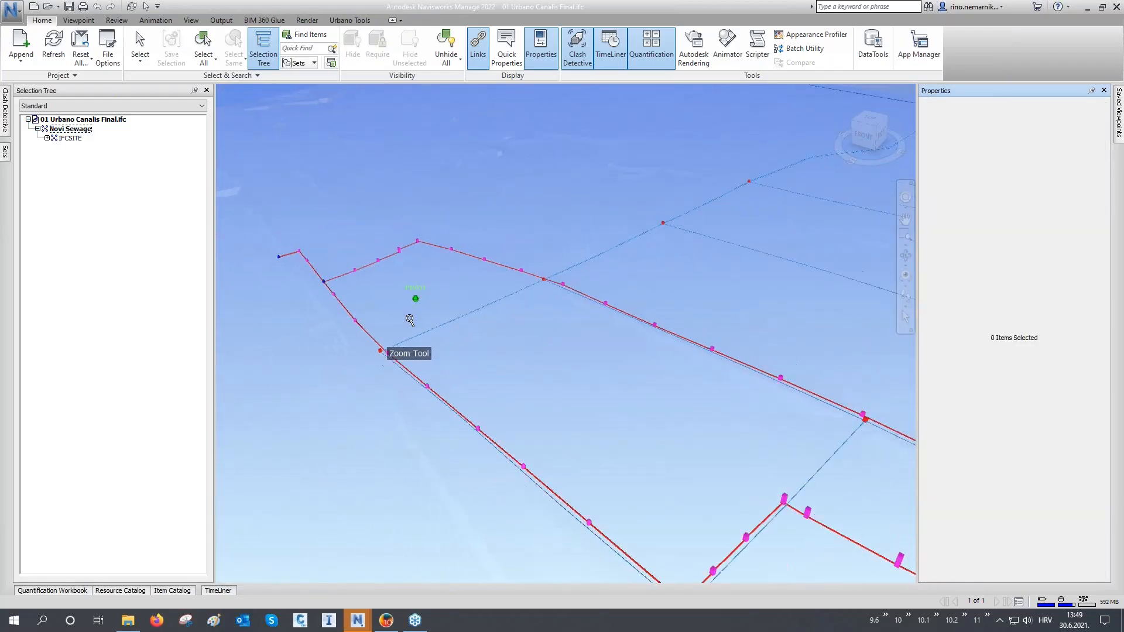
- Expand IFCSITE's Water and Sewage_Novi systems, selecting their pipes and manholes in turn
click(47, 138)
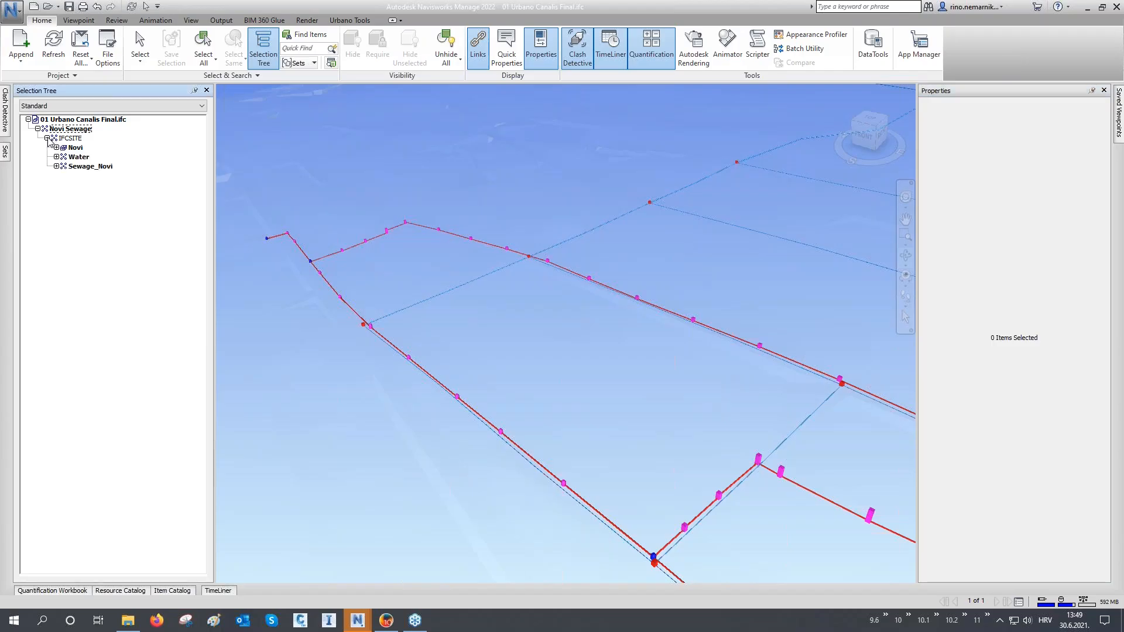
click(57, 157)
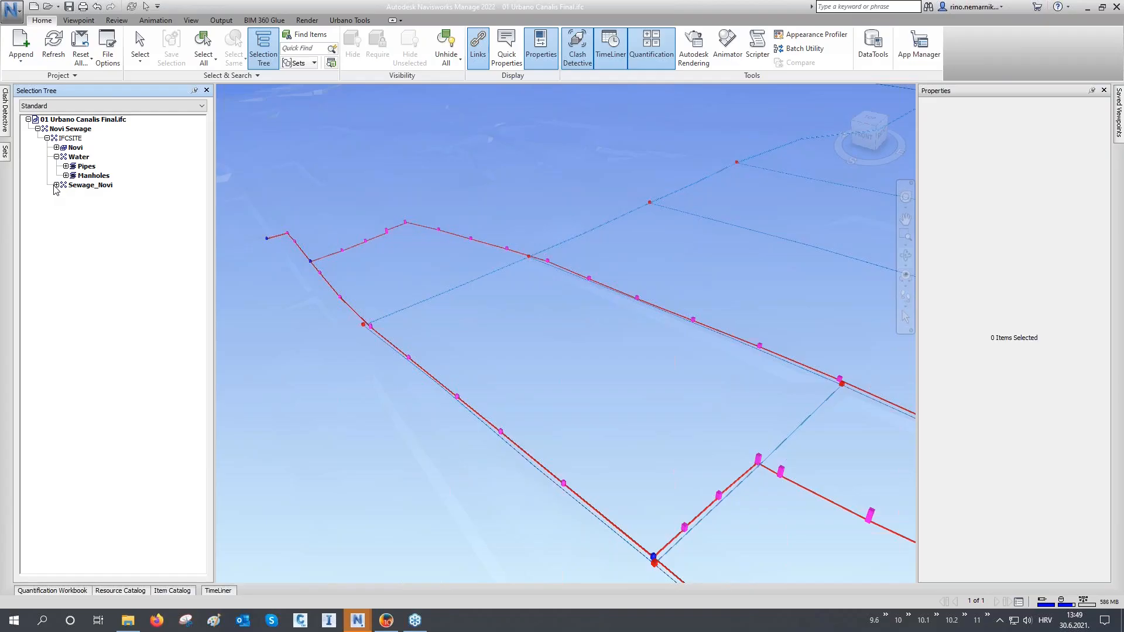
click(57, 185)
click(86, 167)
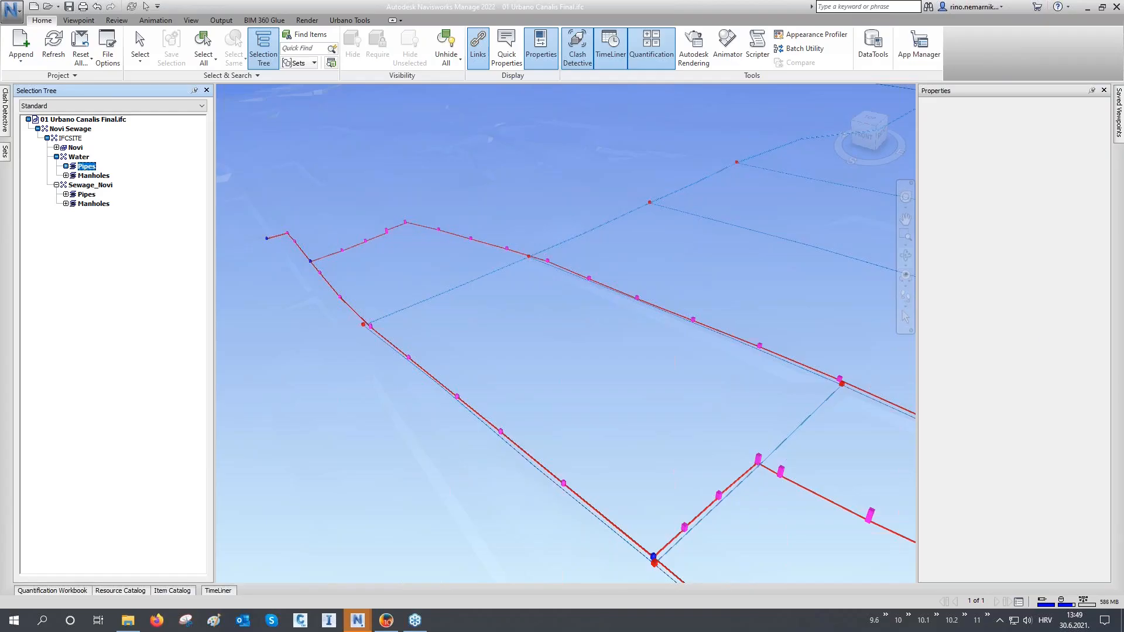
click(89, 176)
click(86, 194)
click(88, 204)
click(254, 248)
click(66, 166)
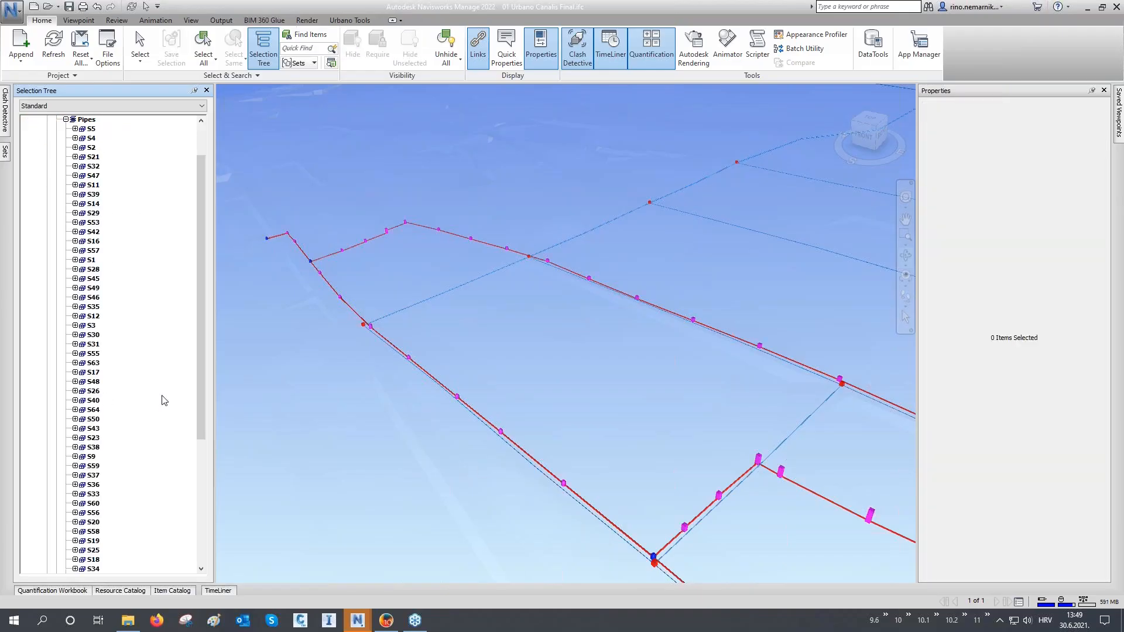
- Hide the Novi terrain, zoom in on the junction, and select sewage pipe MH31-MH32
scroll(593, 399, up, 6)
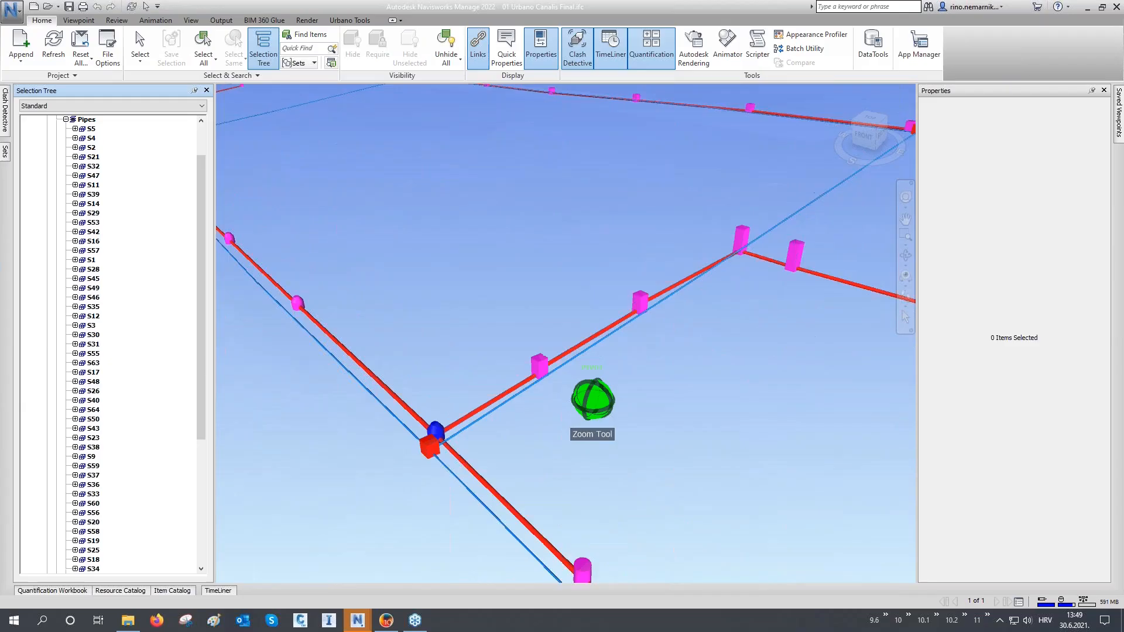
scroll(592, 399, down, 2)
right_click(450, 305)
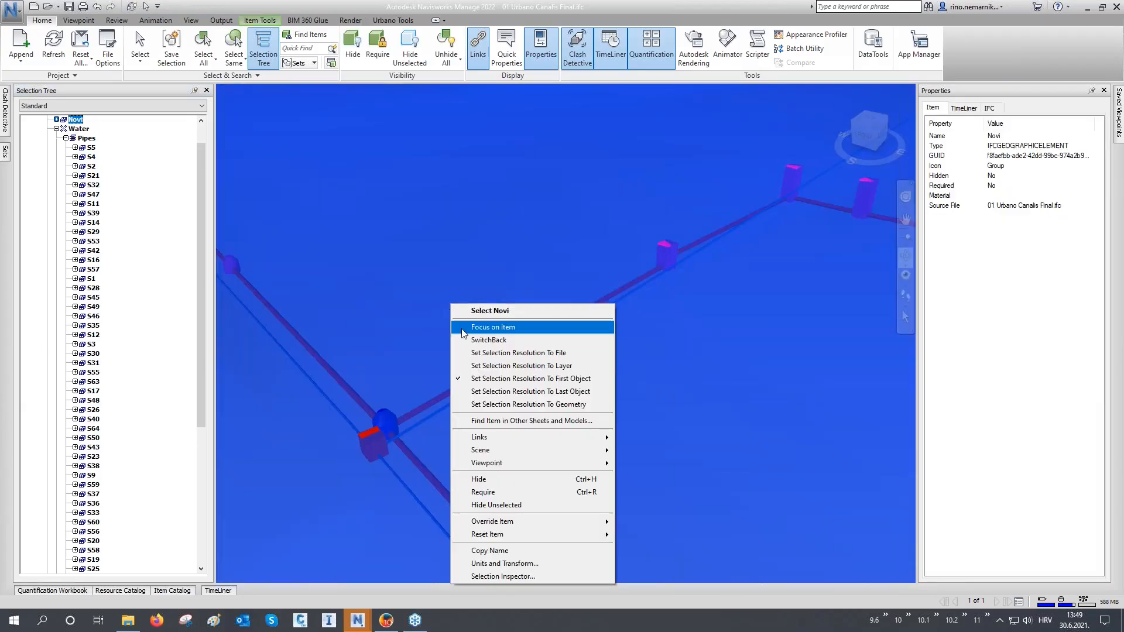
click(489, 480)
middle_drag(508, 430, 542, 402)
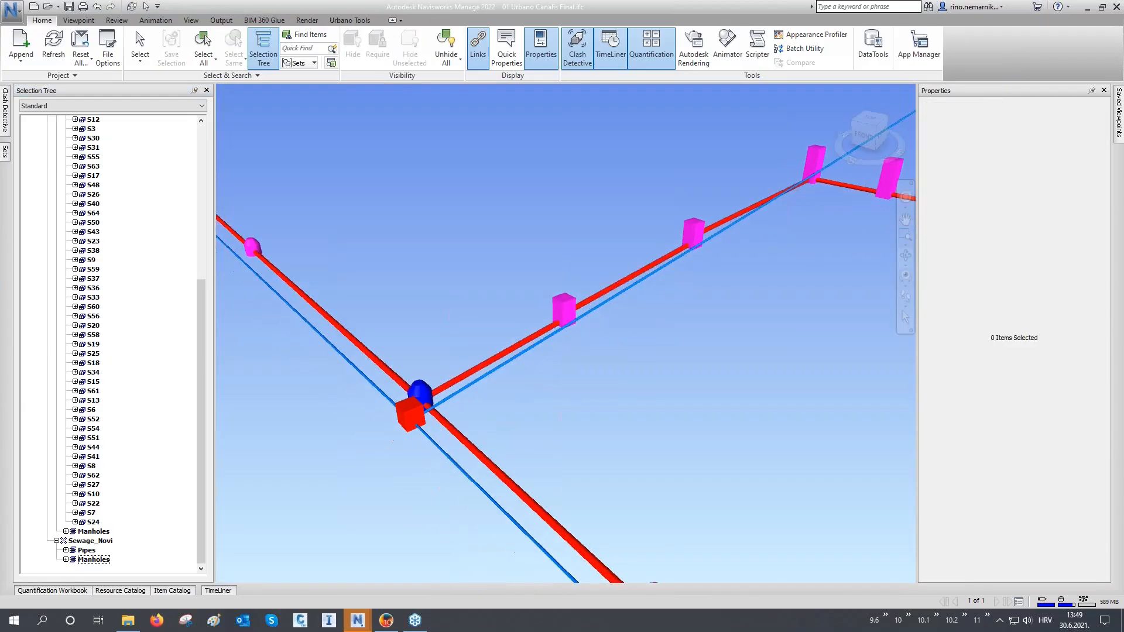
scroll(530, 384, up, 3)
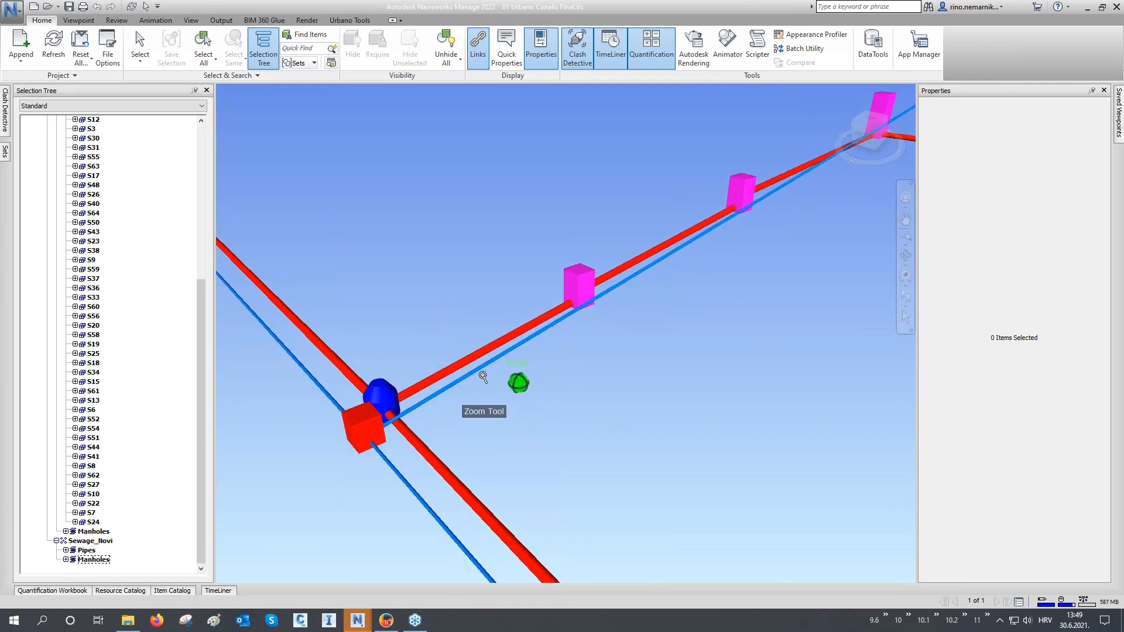
right_click(474, 354)
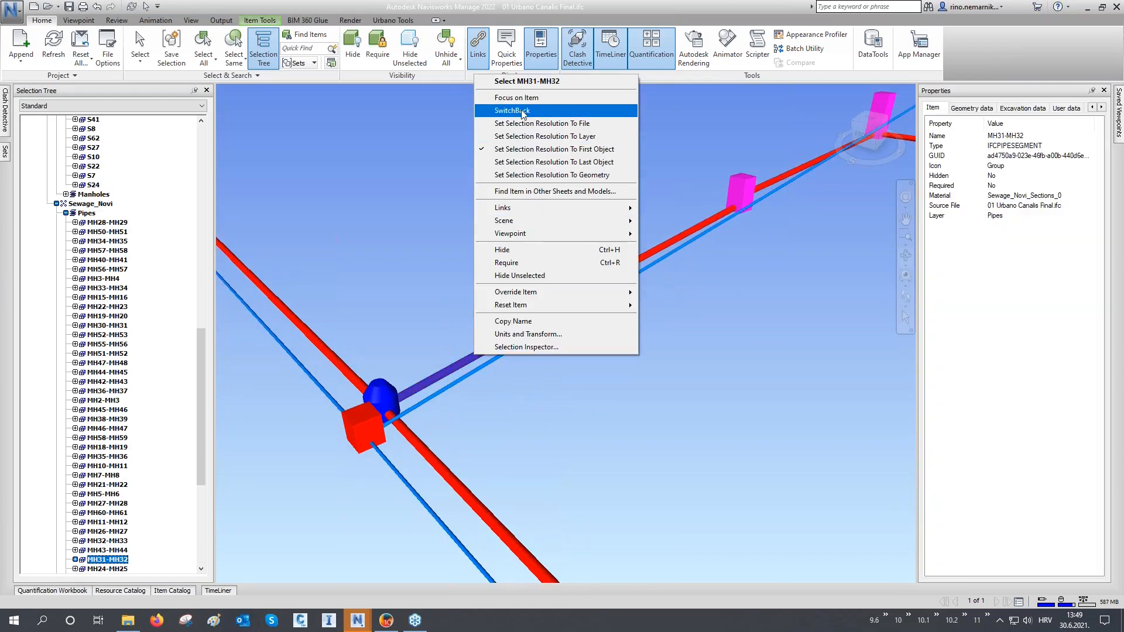
- Review pipe MH31-MH32's geometry data, including Slope [%], and its excavation volumes
click(515, 84)
click(980, 111)
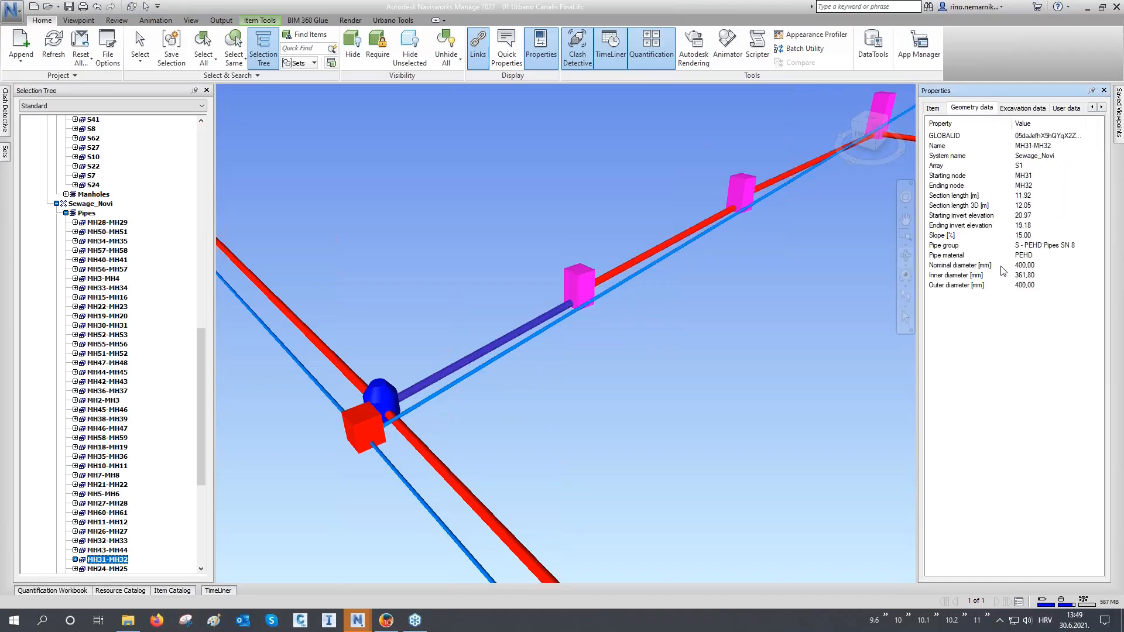
click(952, 242)
click(1026, 113)
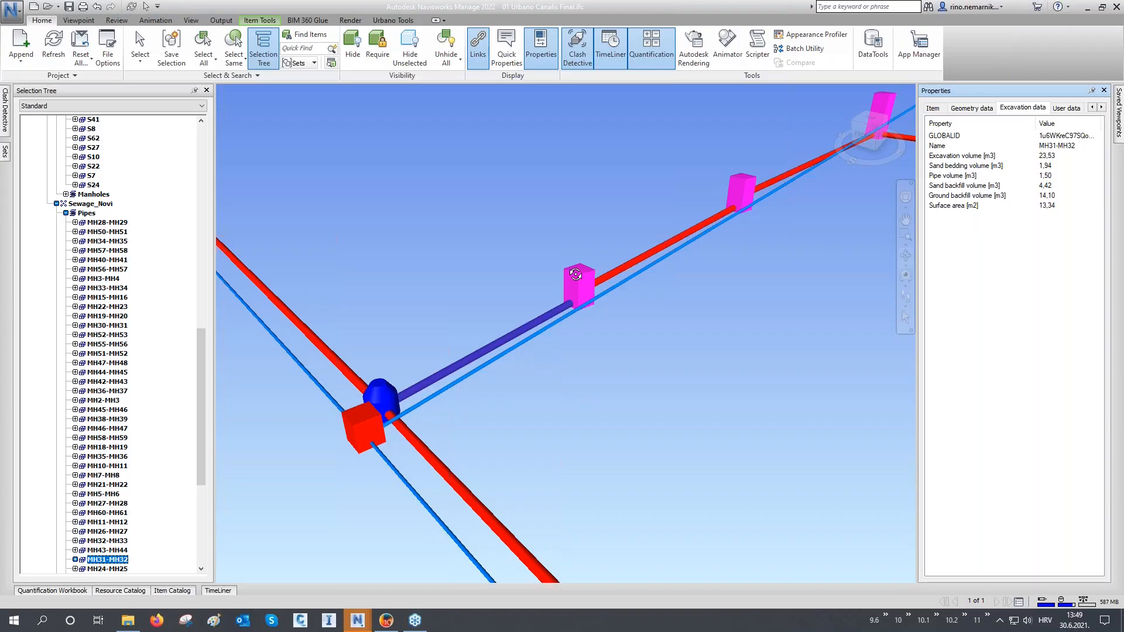
- Select manholes MH31 and MH32 and check MH32's excavation data
right_click(575, 274)
right_click(378, 386)
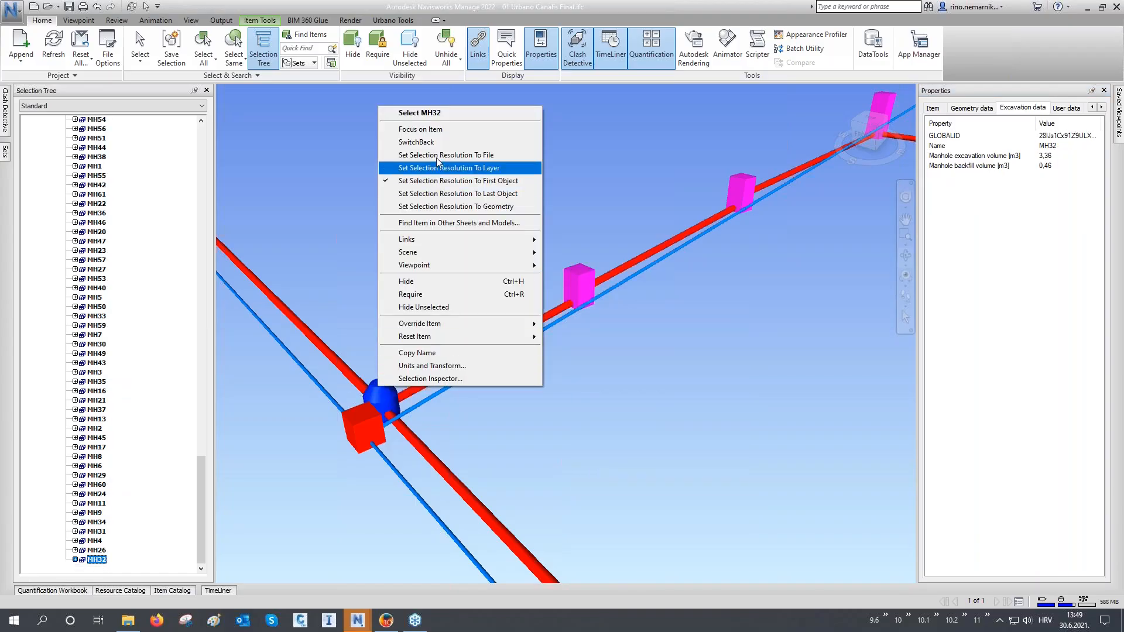
click(419, 113)
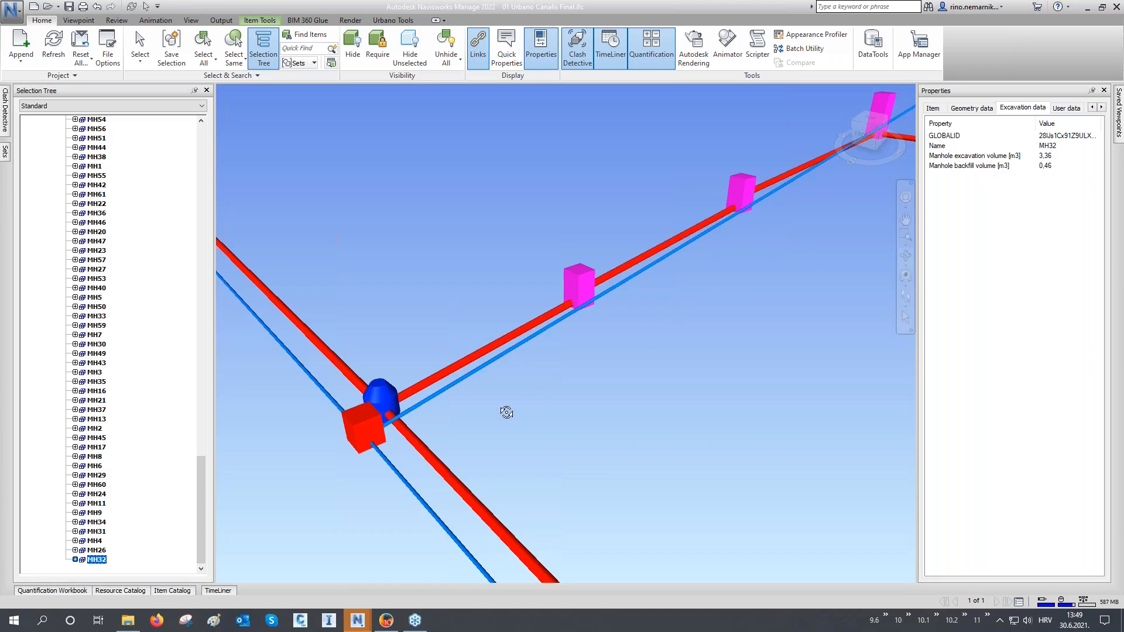
key(Escape)
- Select water pipe S48 and review its geometry data
right_click(377, 449)
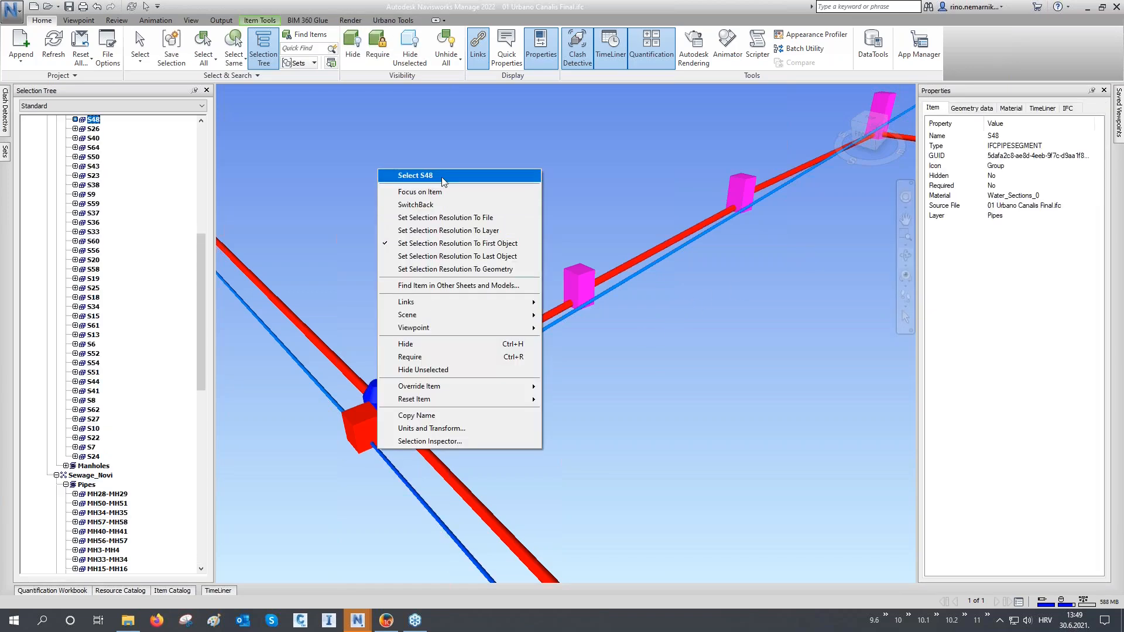
click(416, 175)
scroll(439, 243, down, 2)
middle_drag(462, 370, 446, 243)
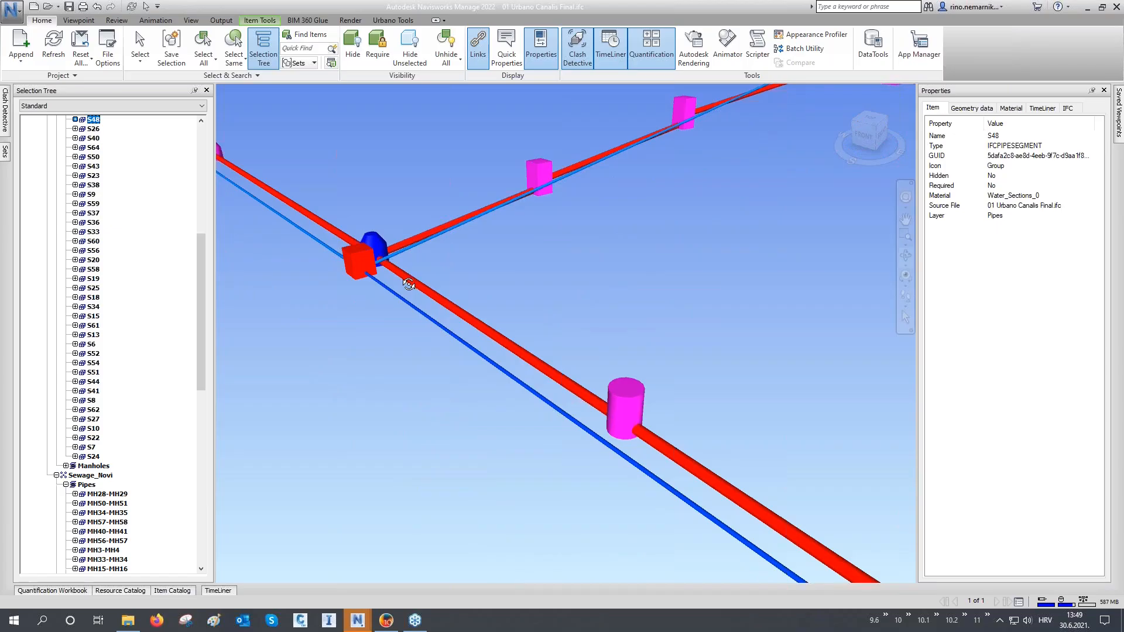
click(993, 111)
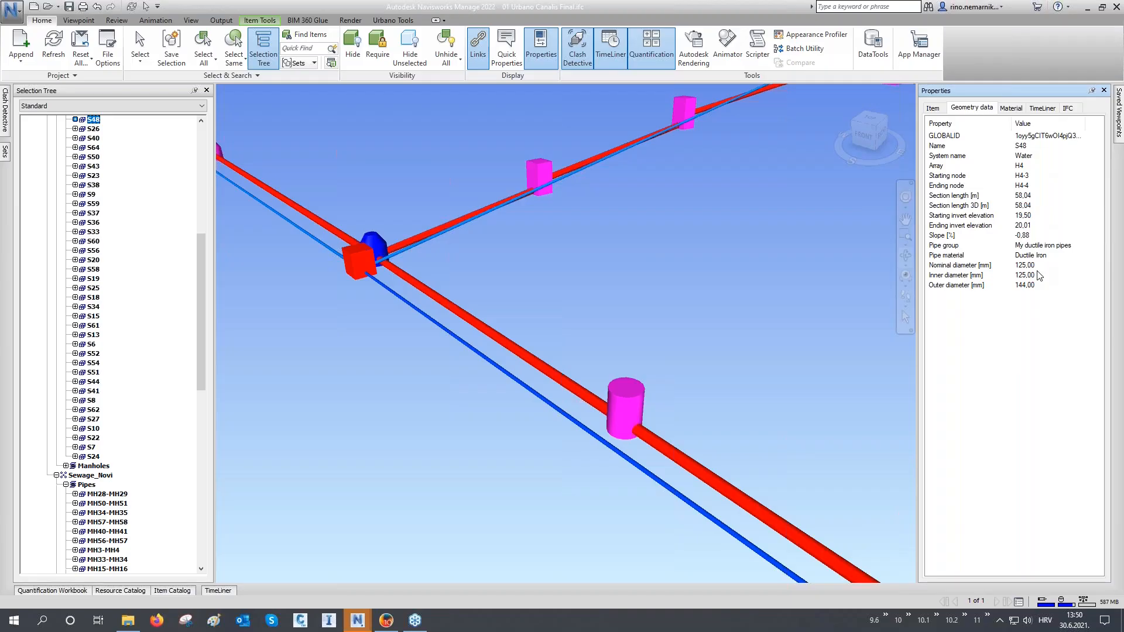
- Select sewage pipe MH16-MH32, review its user data, then clear the selection
right_click(451, 302)
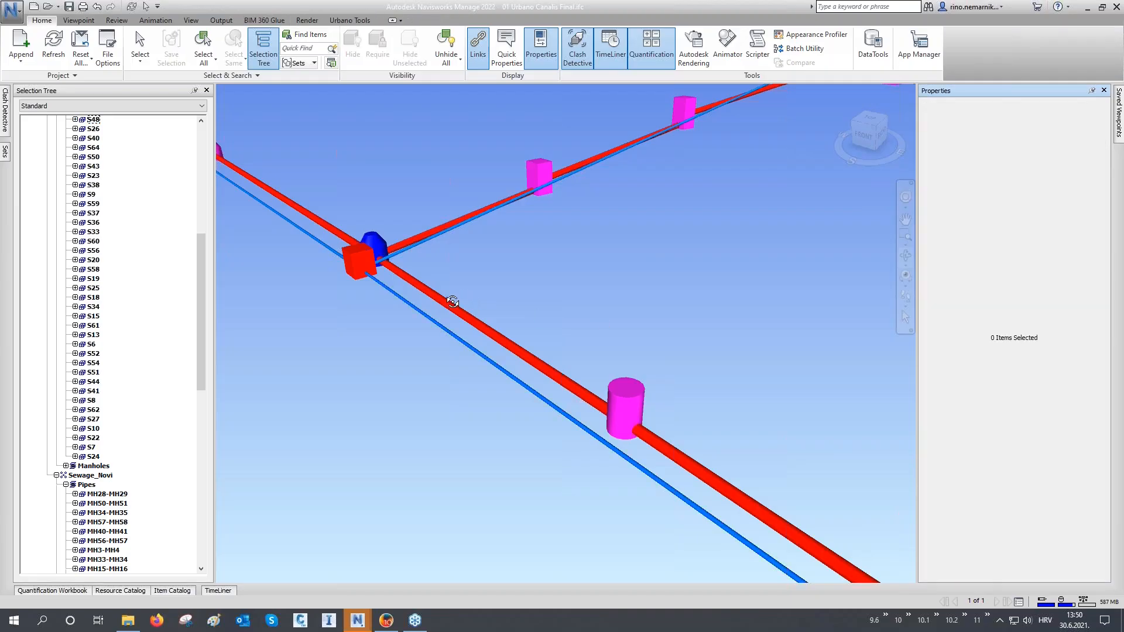
right_click(453, 306)
click(473, 312)
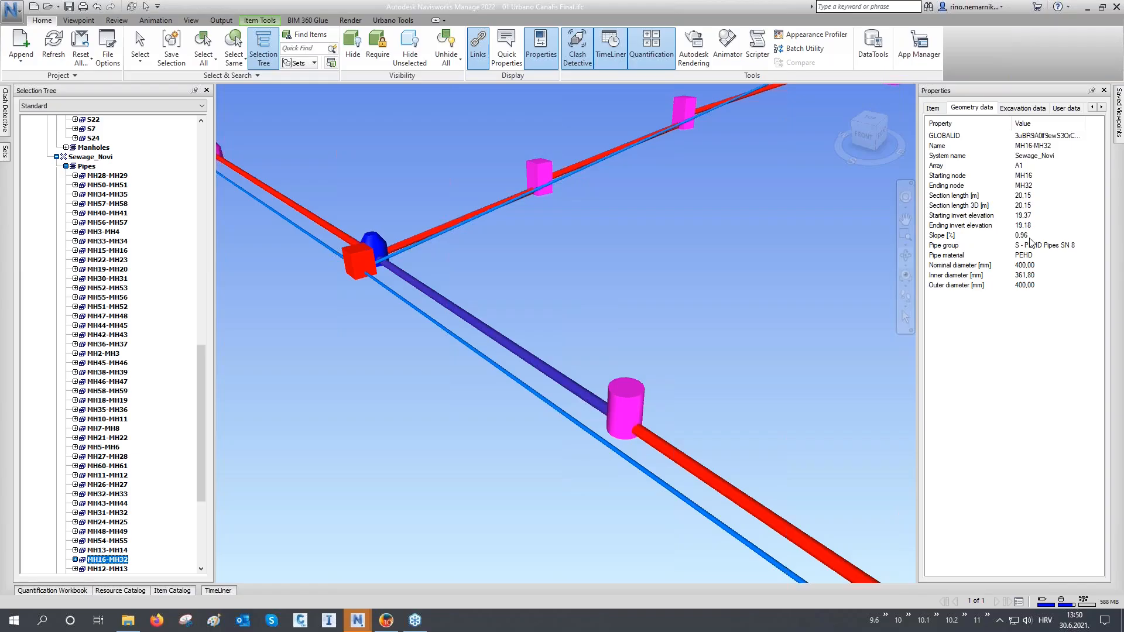
click(1067, 109)
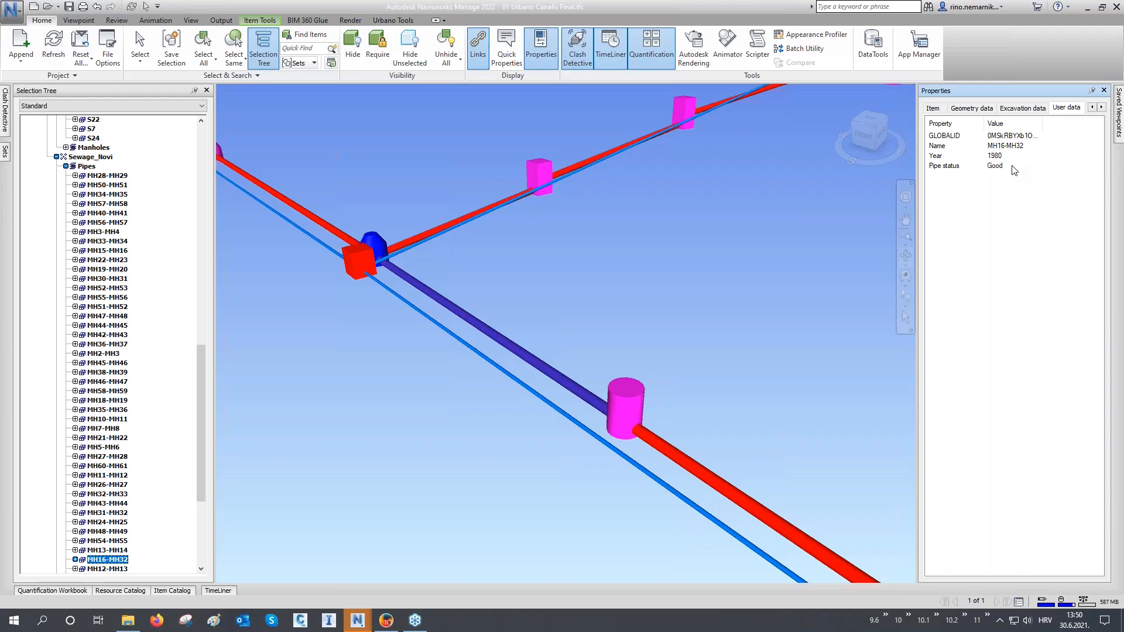
click(350, 388)
- Zoom out over the network and Save As the file set 01 Urbano Canalis Final.nwf
scroll(422, 400, down, 5)
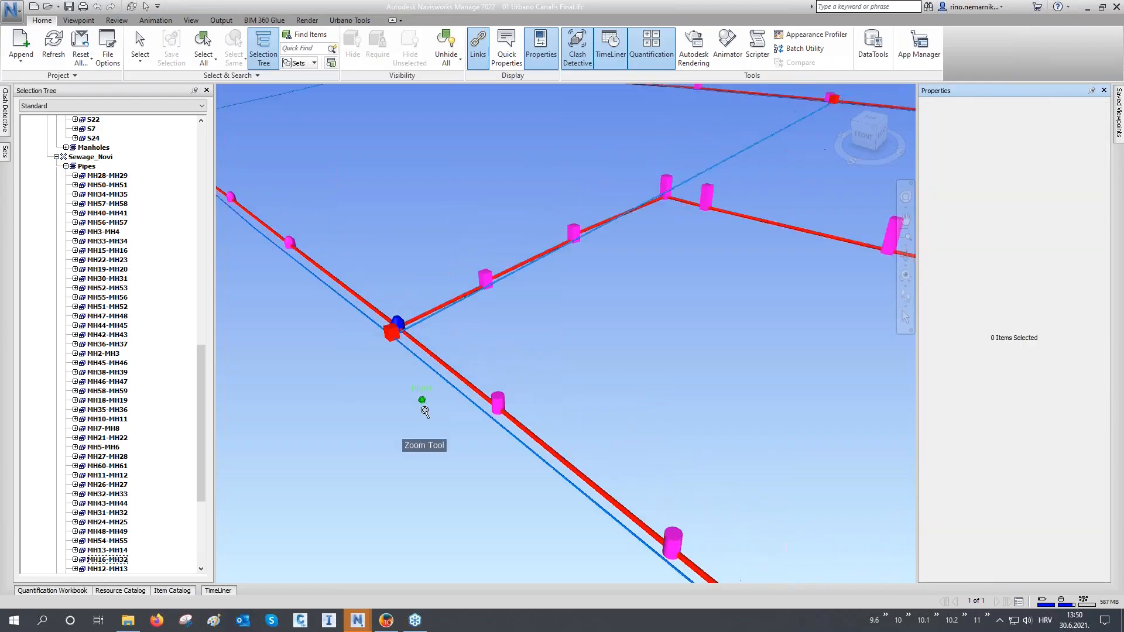
scroll(425, 408, down, 10)
middle_drag(425, 407, 397, 356)
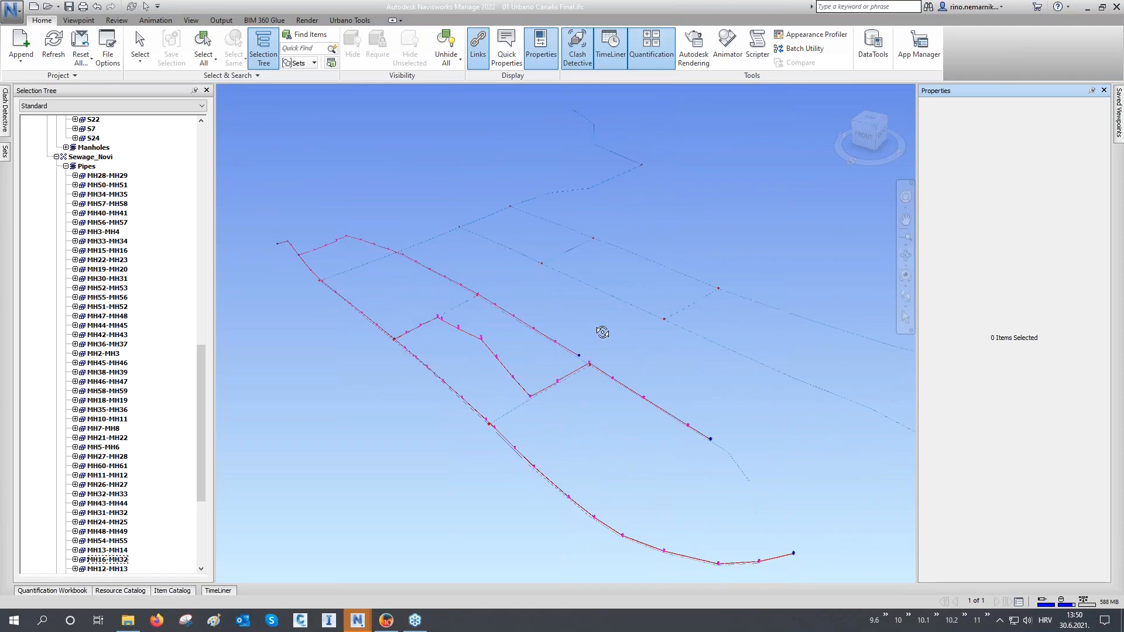
click(13, 13)
click(44, 121)
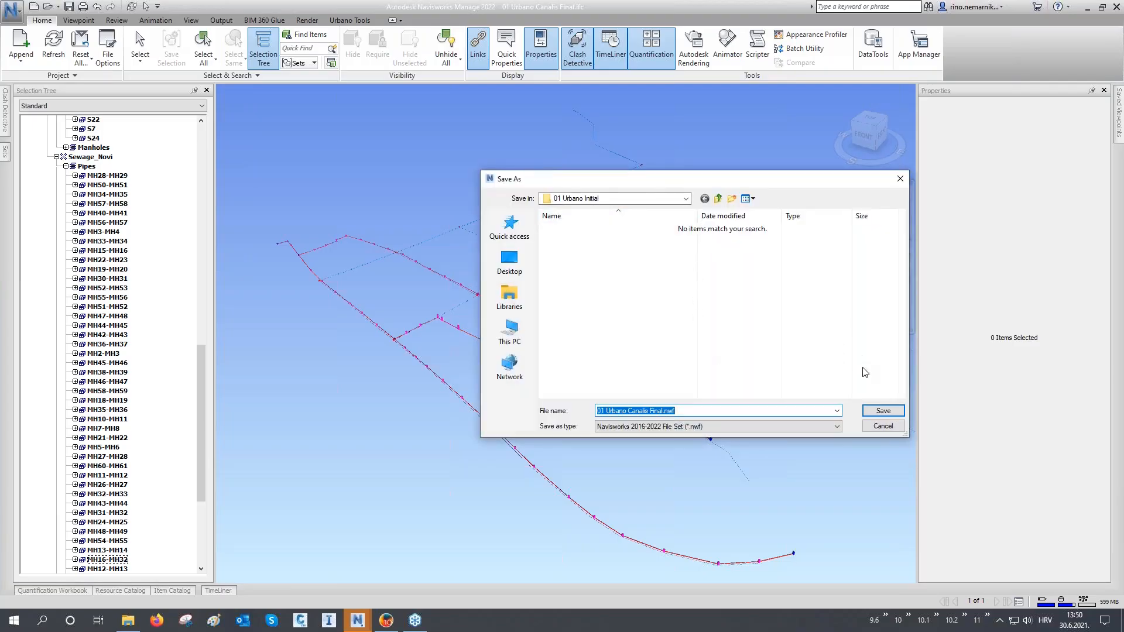
click(882, 411)
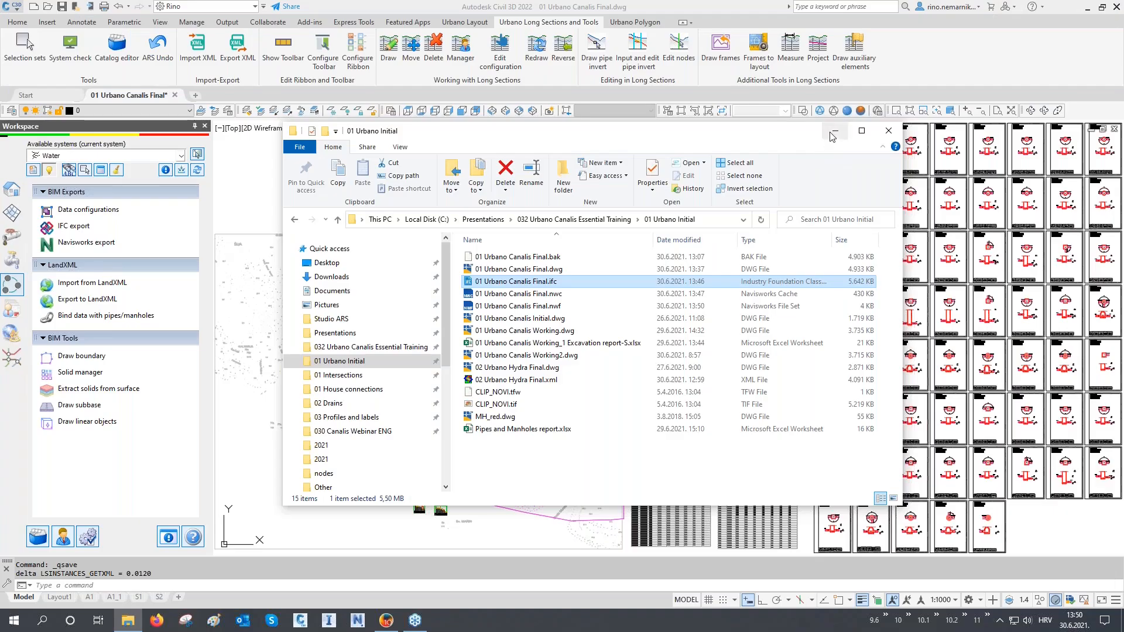
- Zoom to extents in Civil 3D and save the Canalis drawing
click(825, 137)
scroll(468, 307, down, 3)
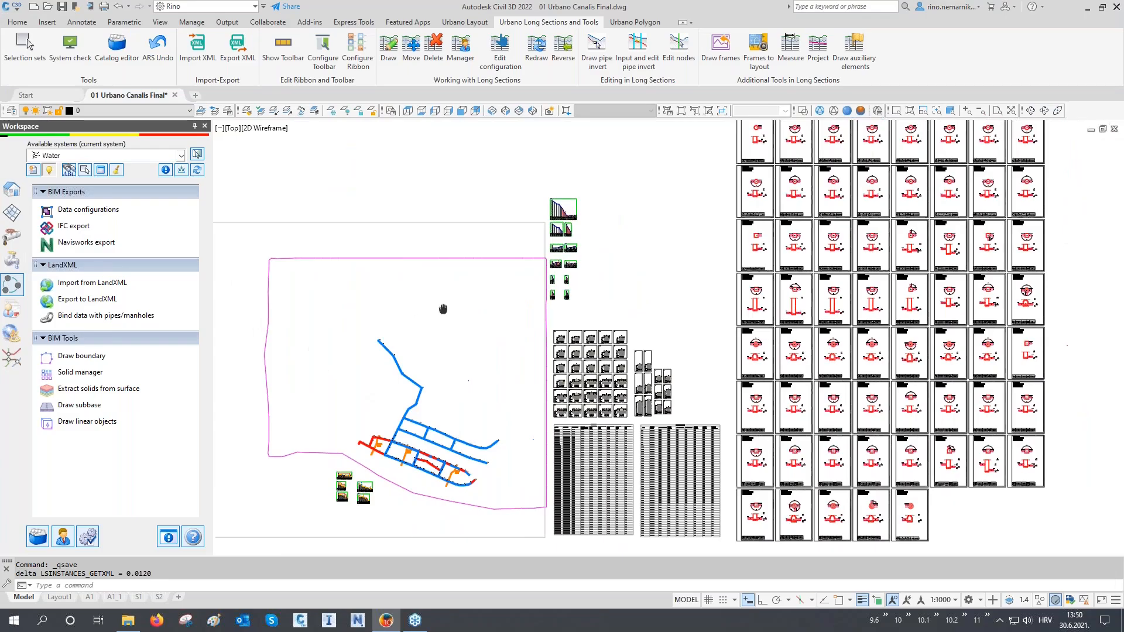
middle_click(438, 308)
middle_click(438, 308)
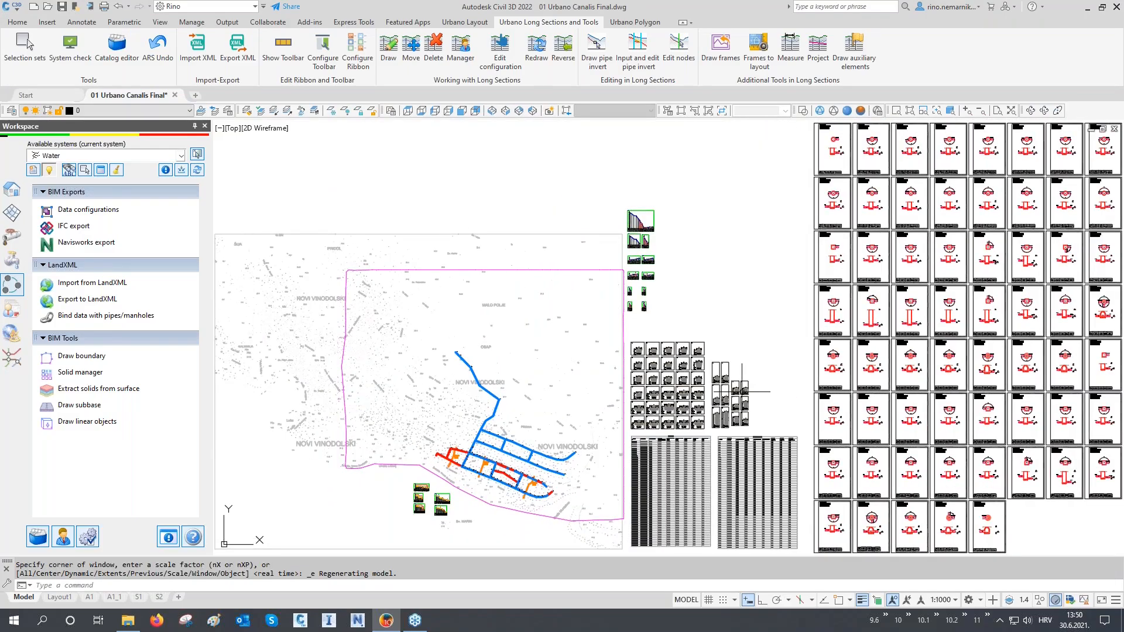
click(61, 6)
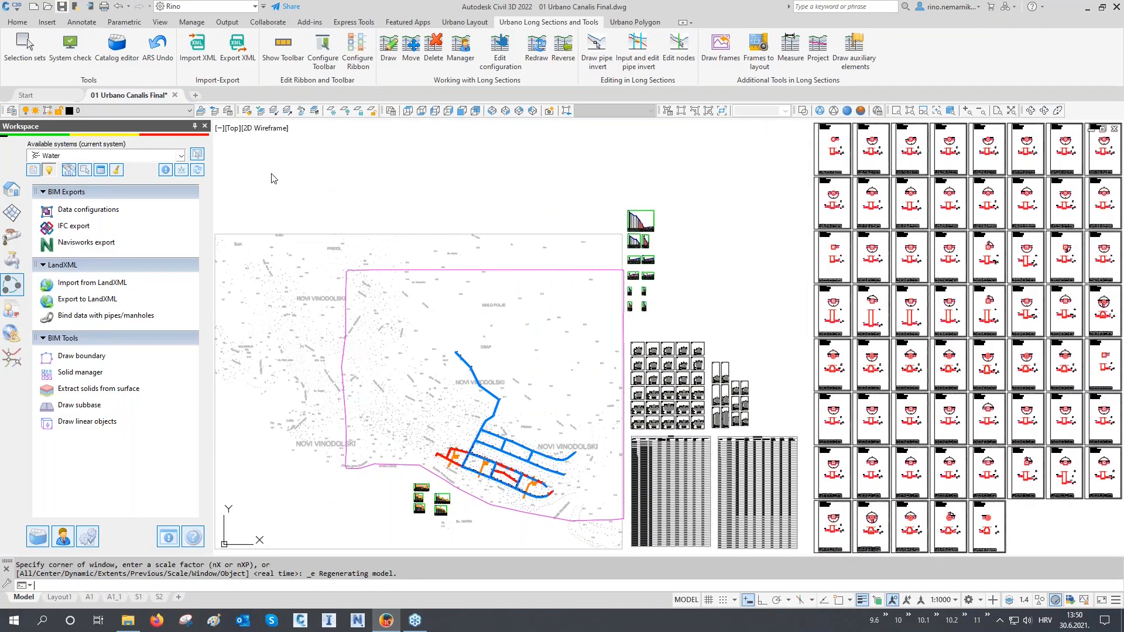
- Open 01 House connections.dwg from the 01 House connections folder
click(128, 621)
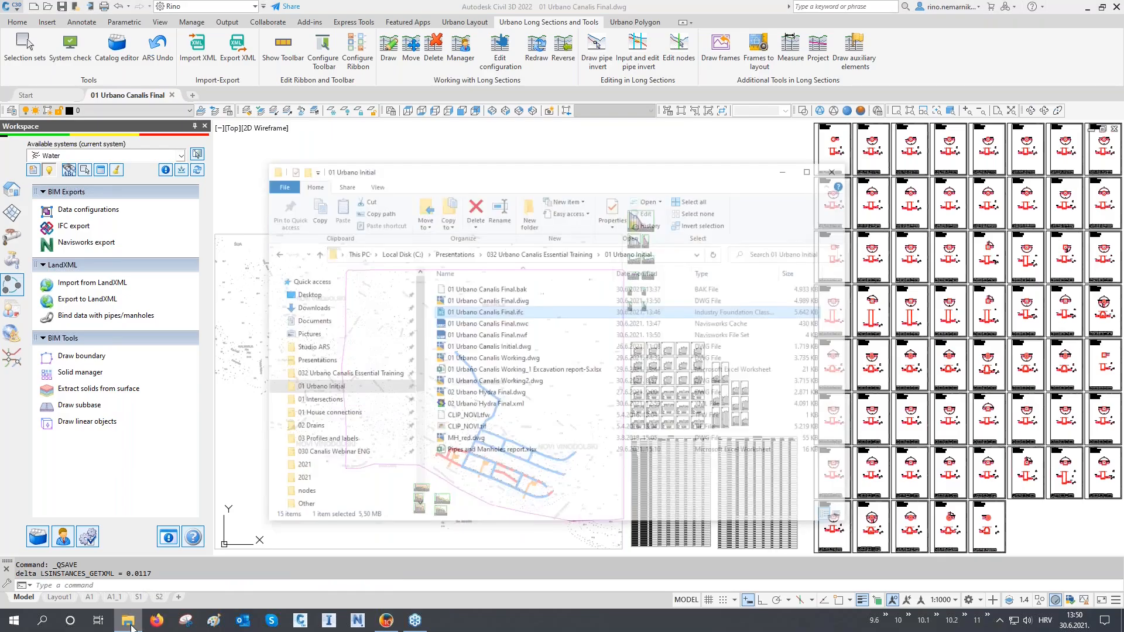
click(342, 390)
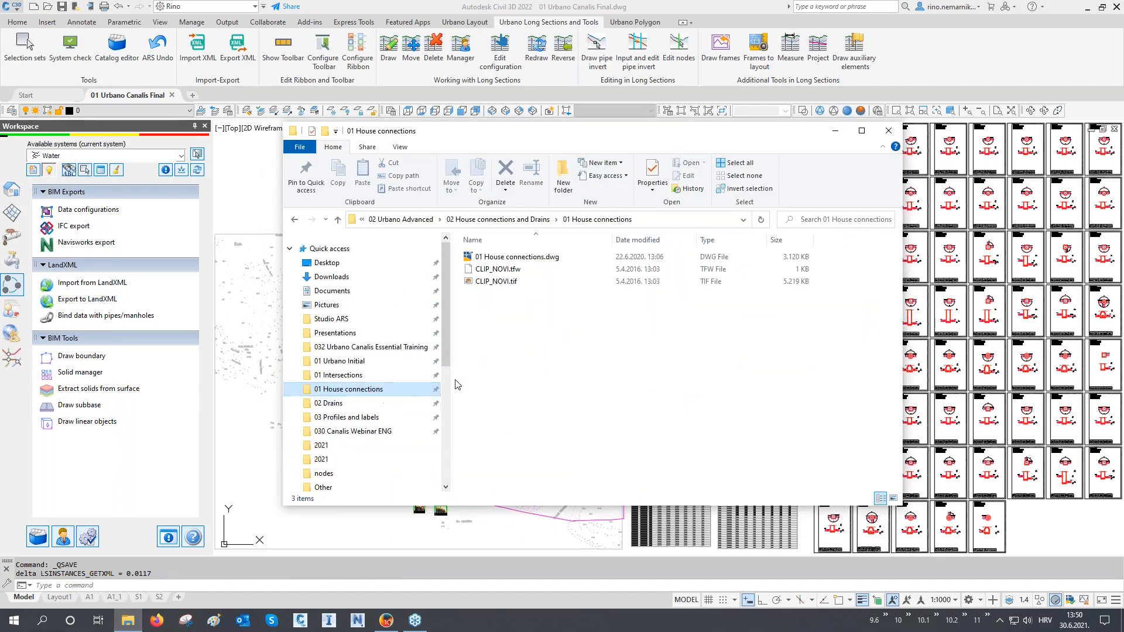
double_click(551, 258)
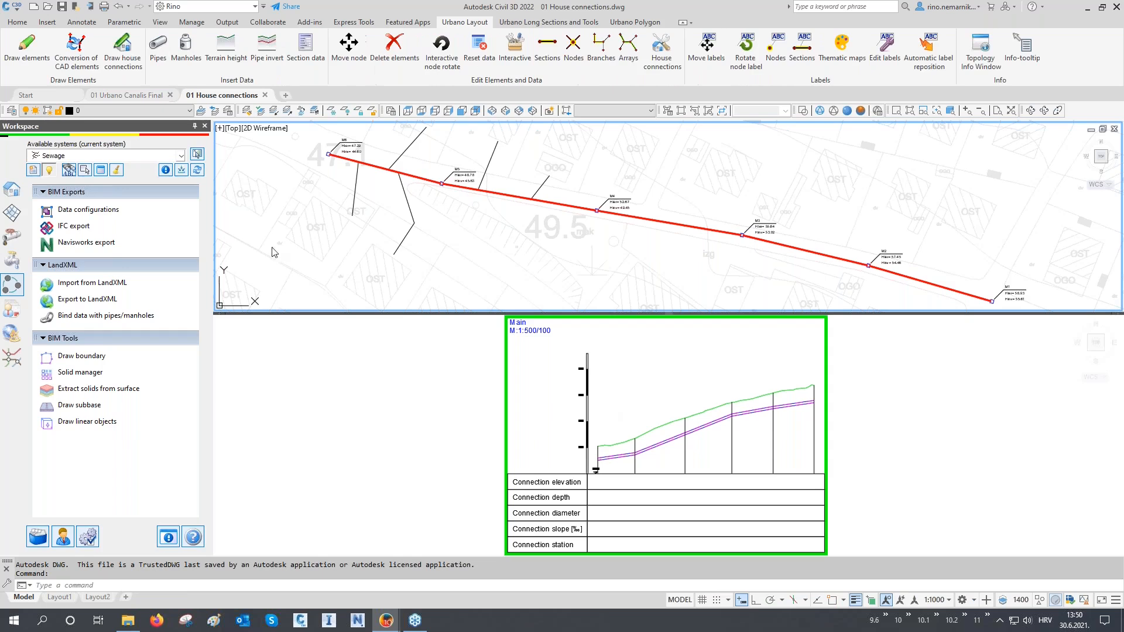
- Open Sewage > Draw service lines and drains (House connection, 160 mm PVC) and move it aside
click(166, 96)
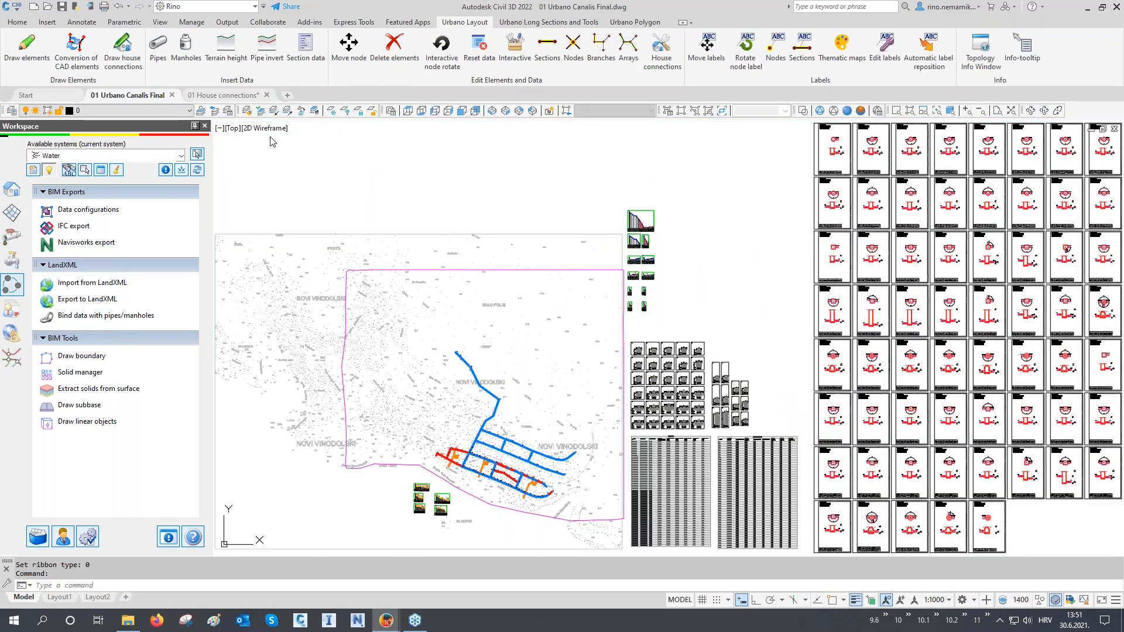
click(605, 337)
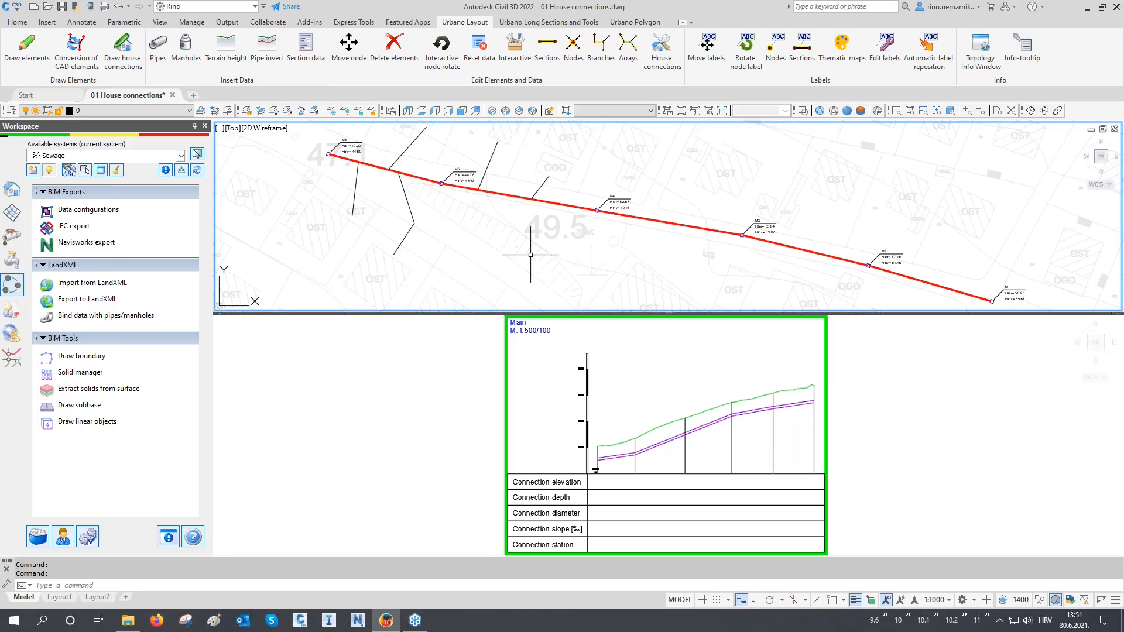
click(11, 189)
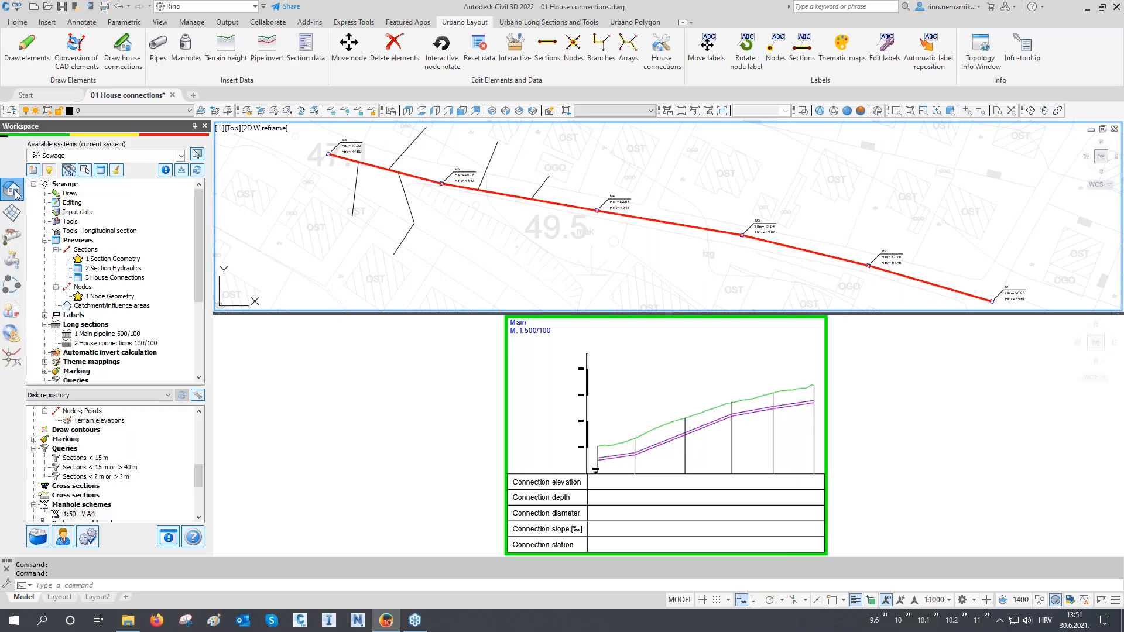
click(71, 195)
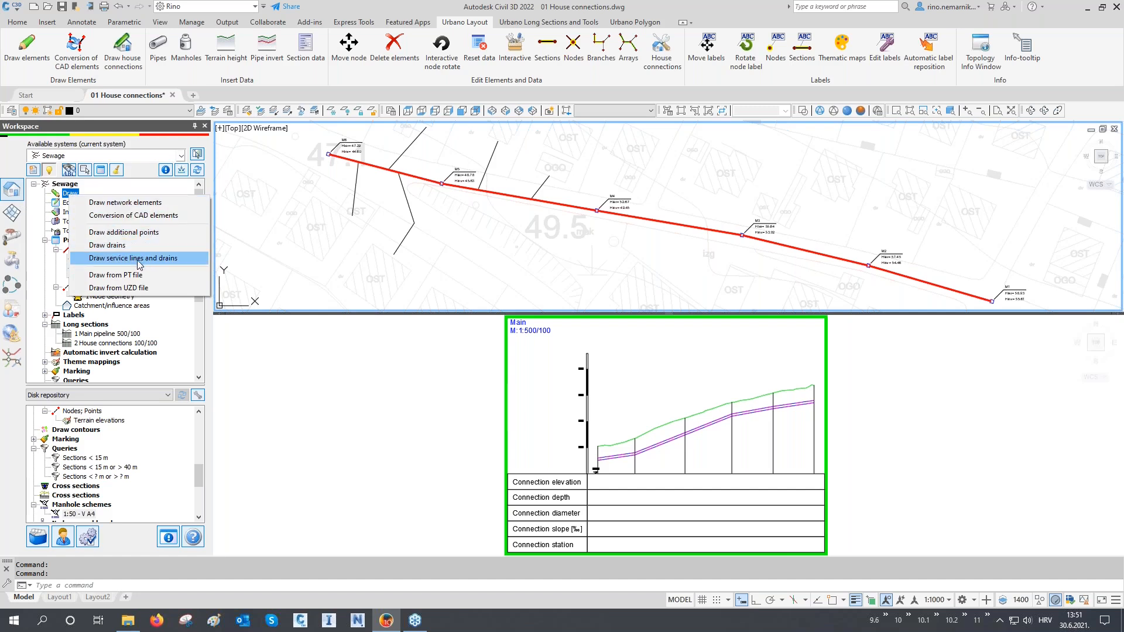
click(167, 258)
drag(442, 119, 153, 109)
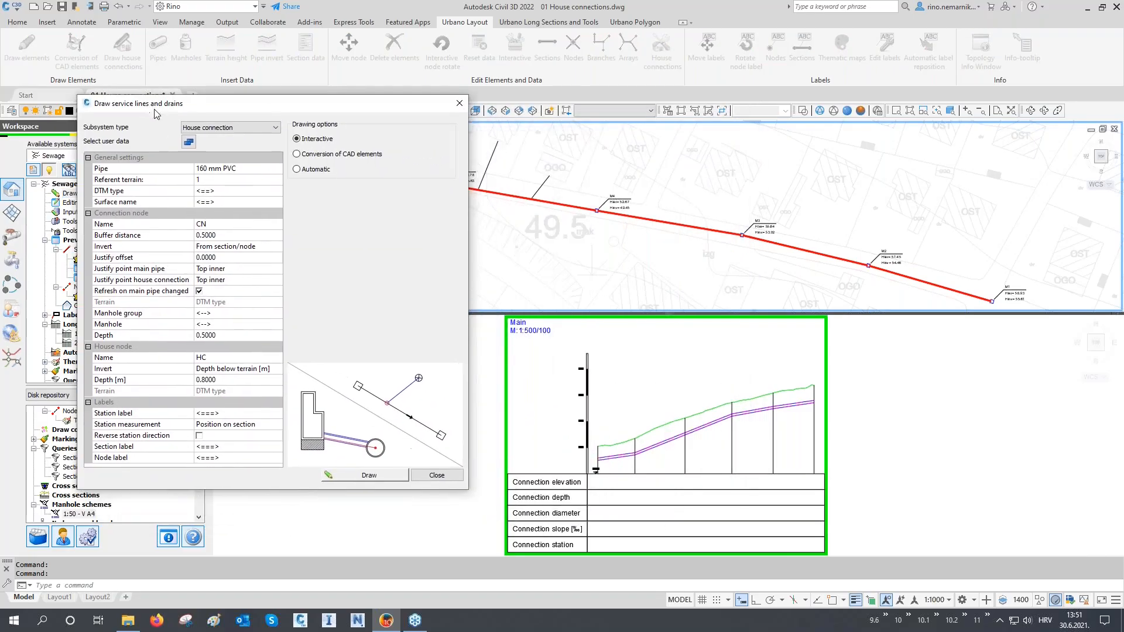
- Replace the House connection pipe with 160 mm PEHD from the S - PEHD Pipes SN 8 catalog
click(232, 129)
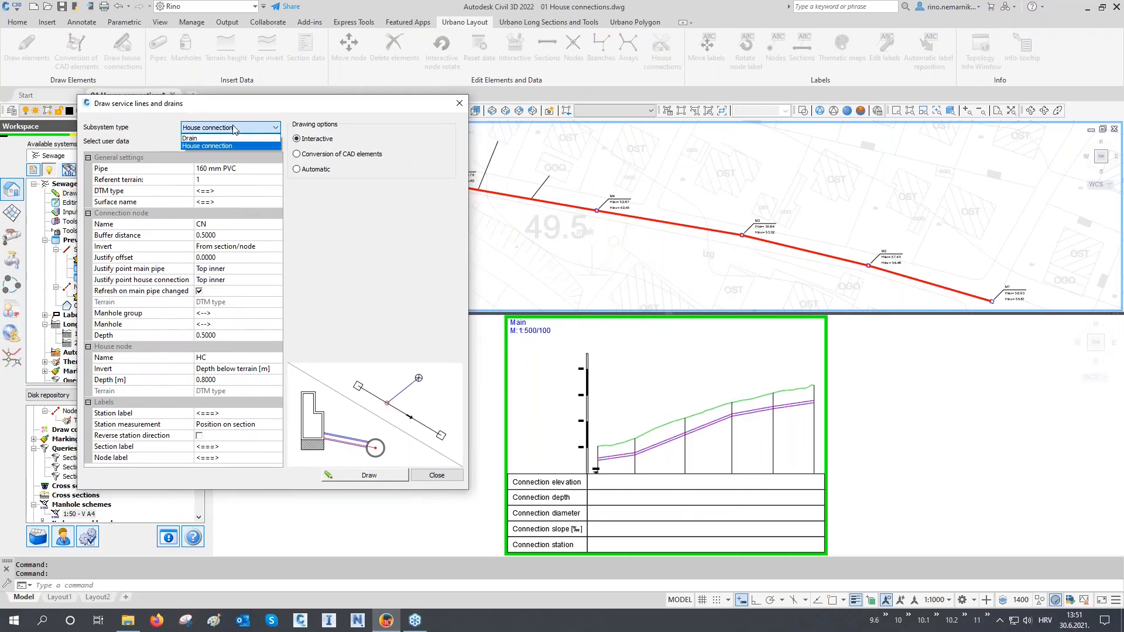
click(233, 129)
click(165, 170)
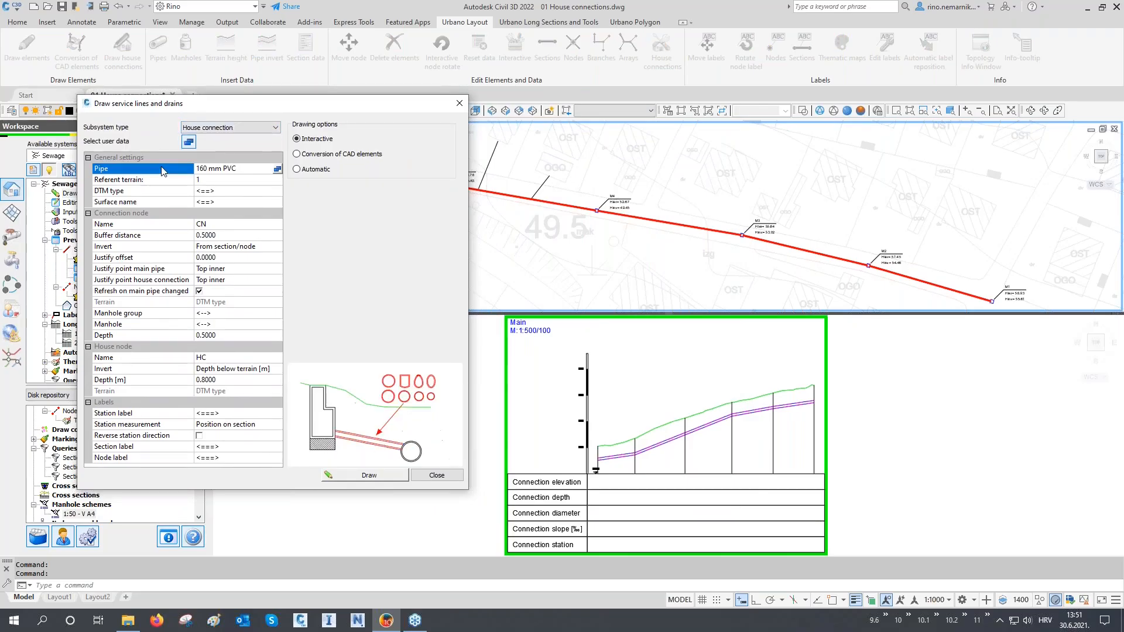
click(278, 169)
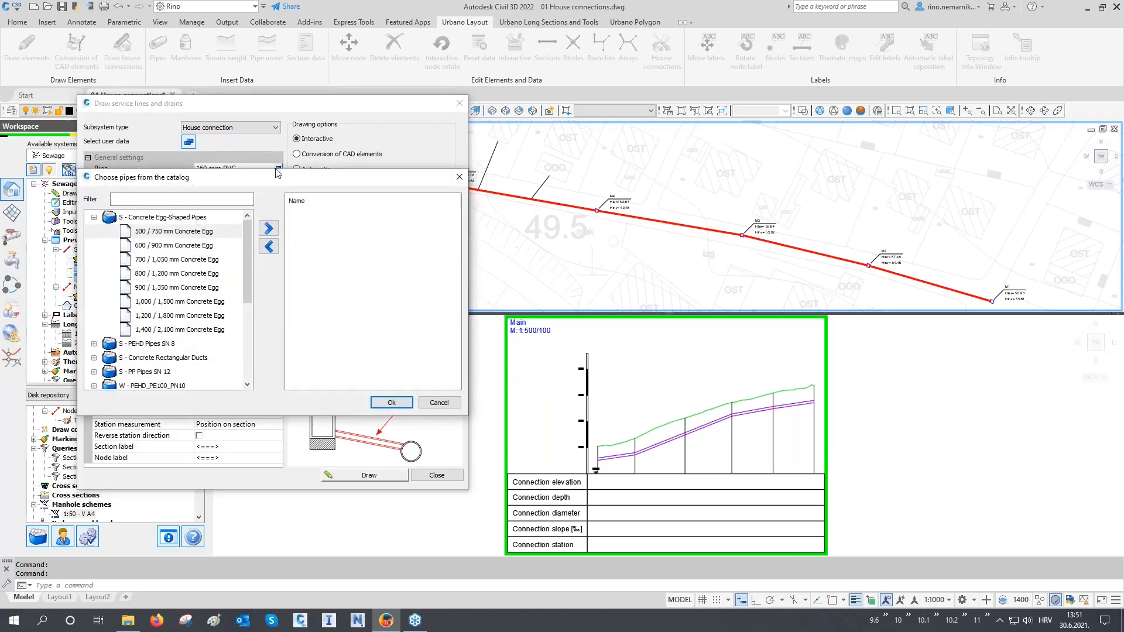
click(96, 235)
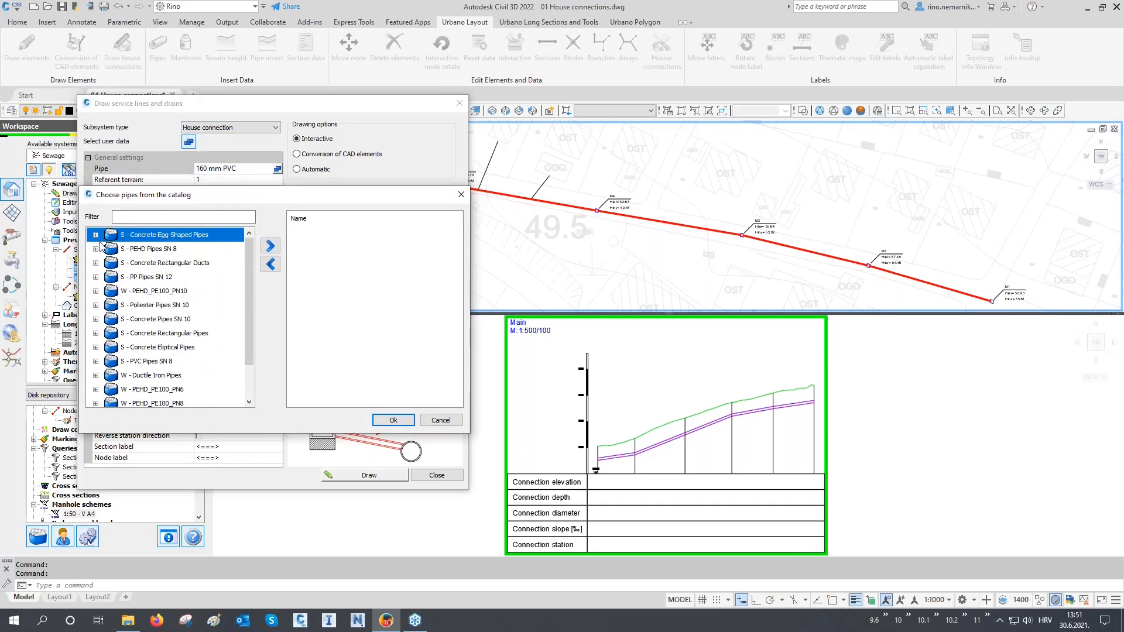
click(96, 248)
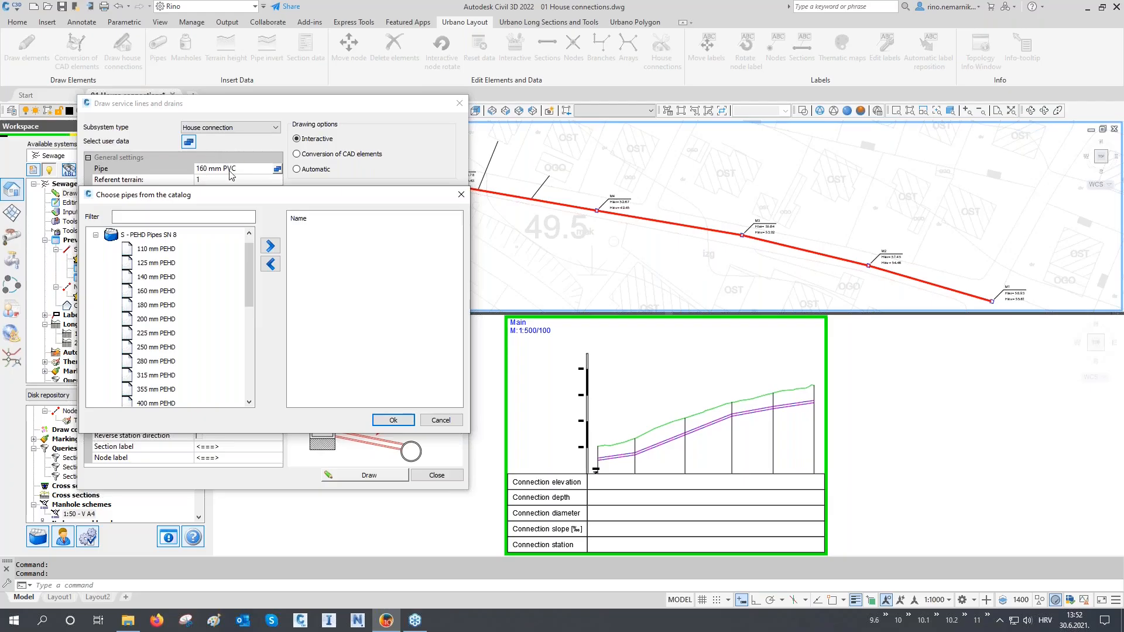
double_click(152, 292)
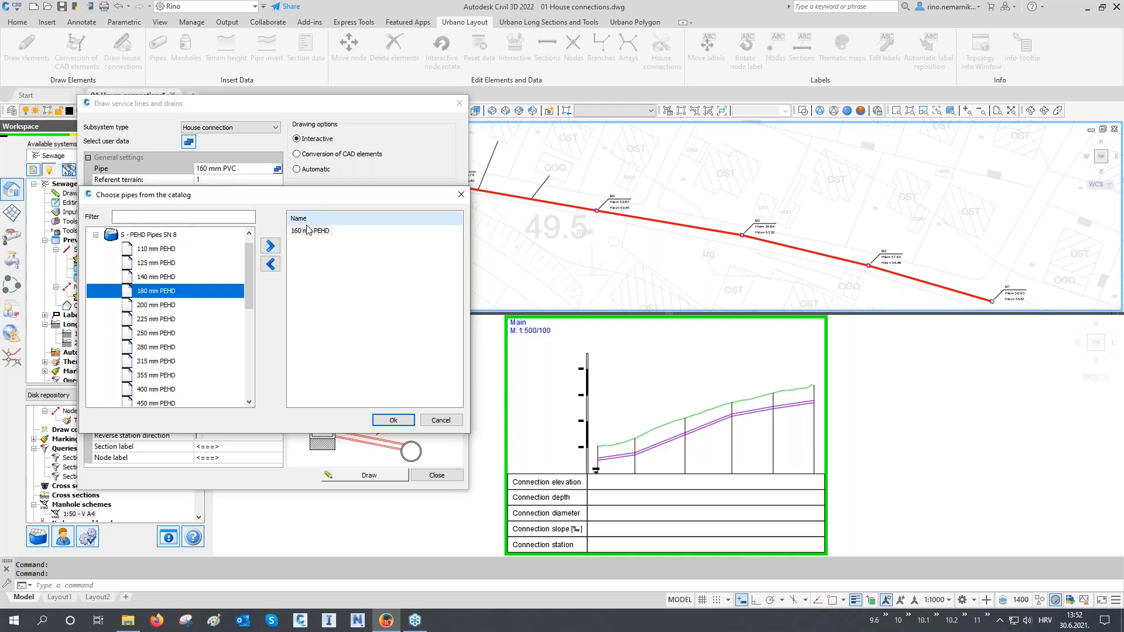
click(391, 420)
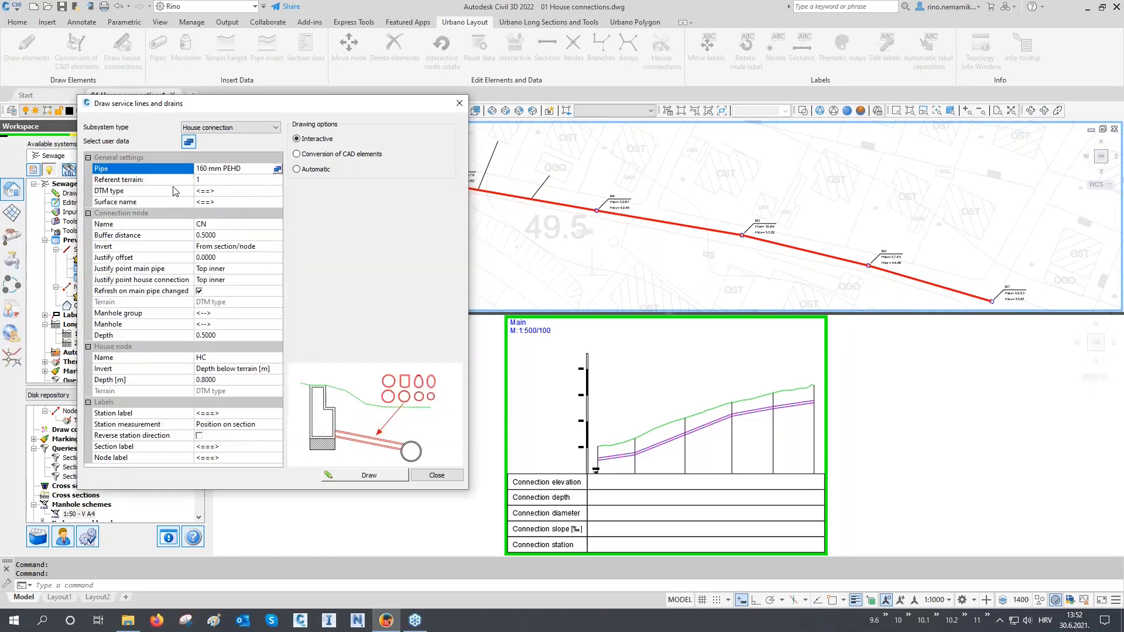
- Use DTM type Civil 3D 2022 with surface C3D, Top inner justification and 0.8000 house node depth
click(218, 193)
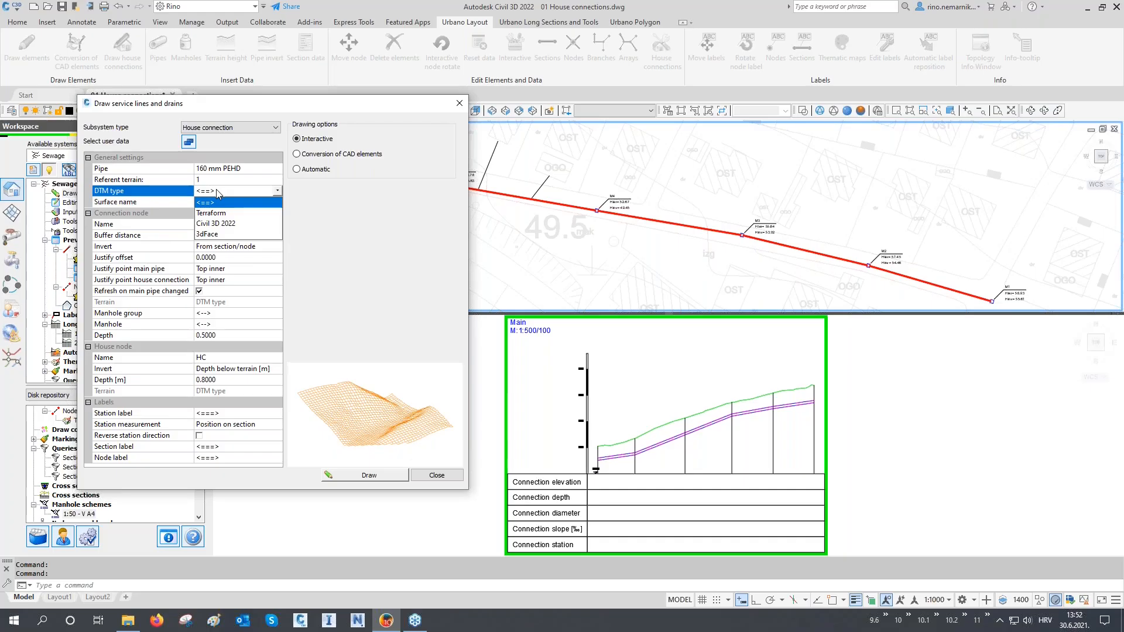
click(225, 226)
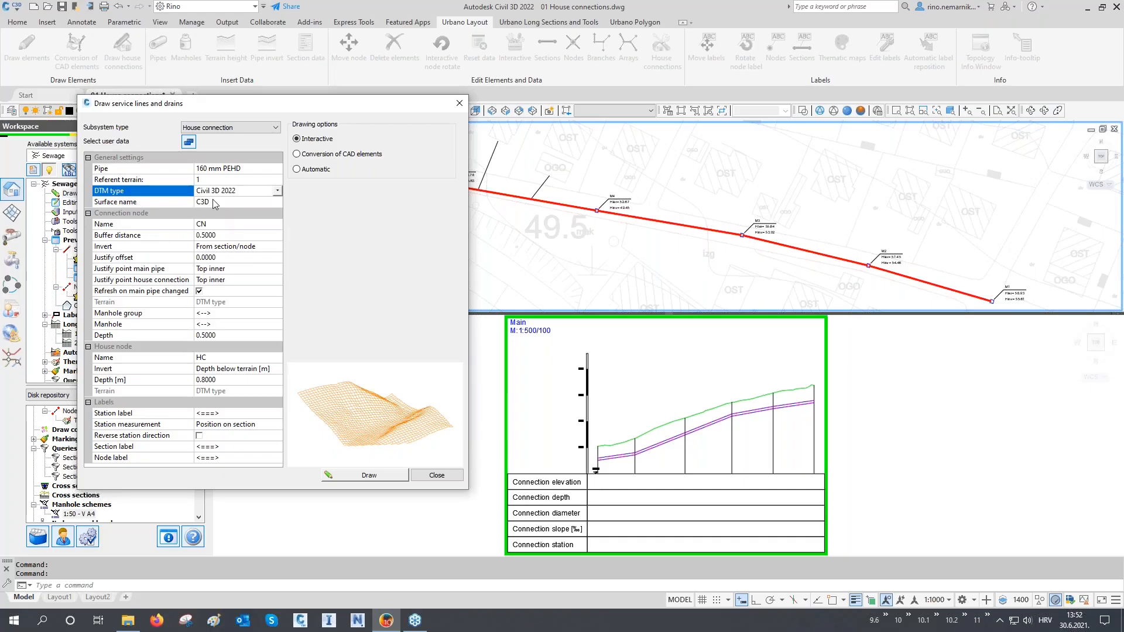
click(214, 203)
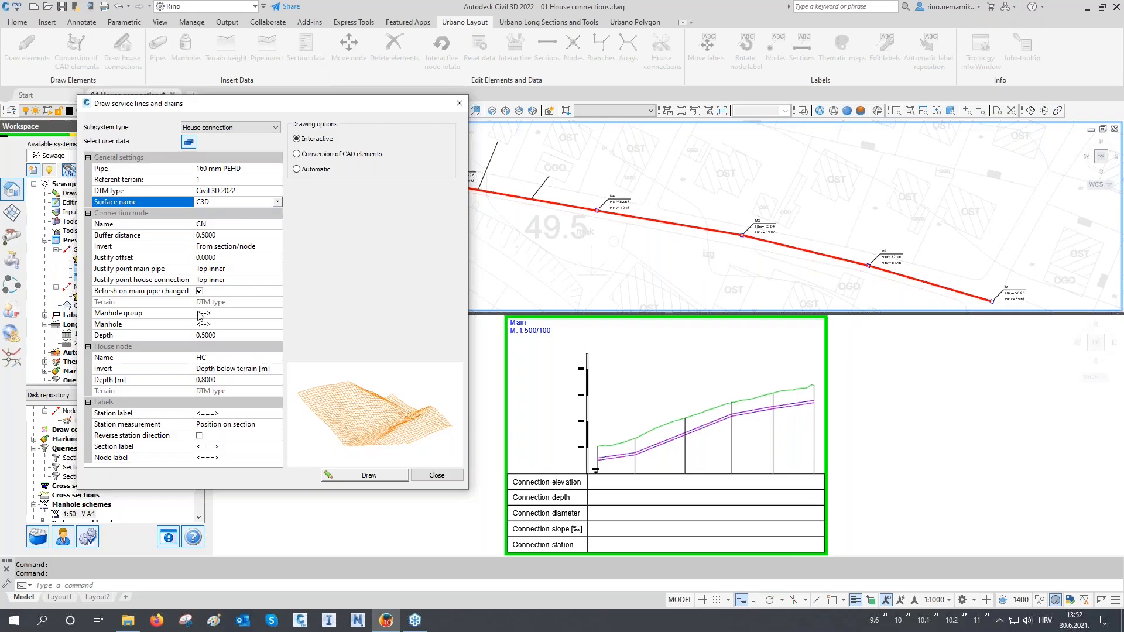
click(153, 270)
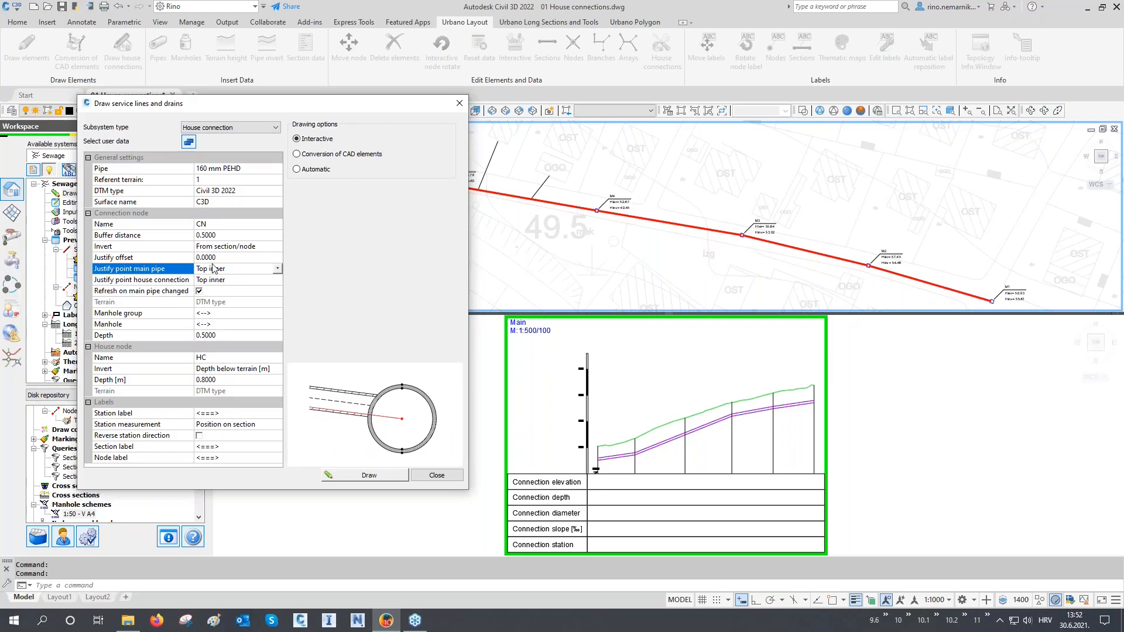
click(165, 280)
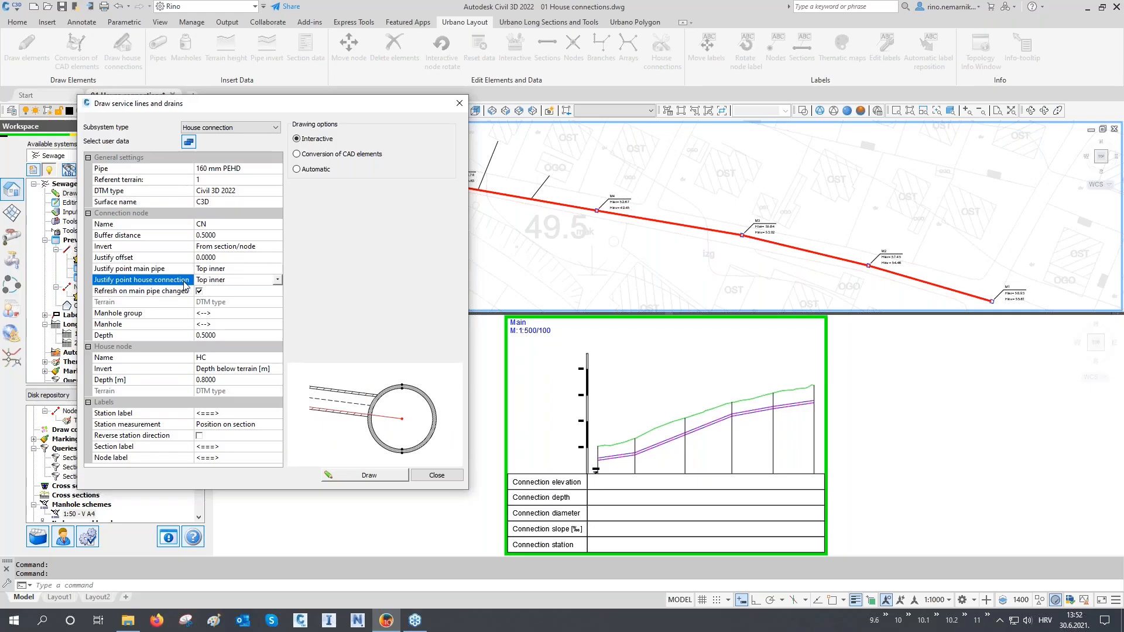
click(278, 269)
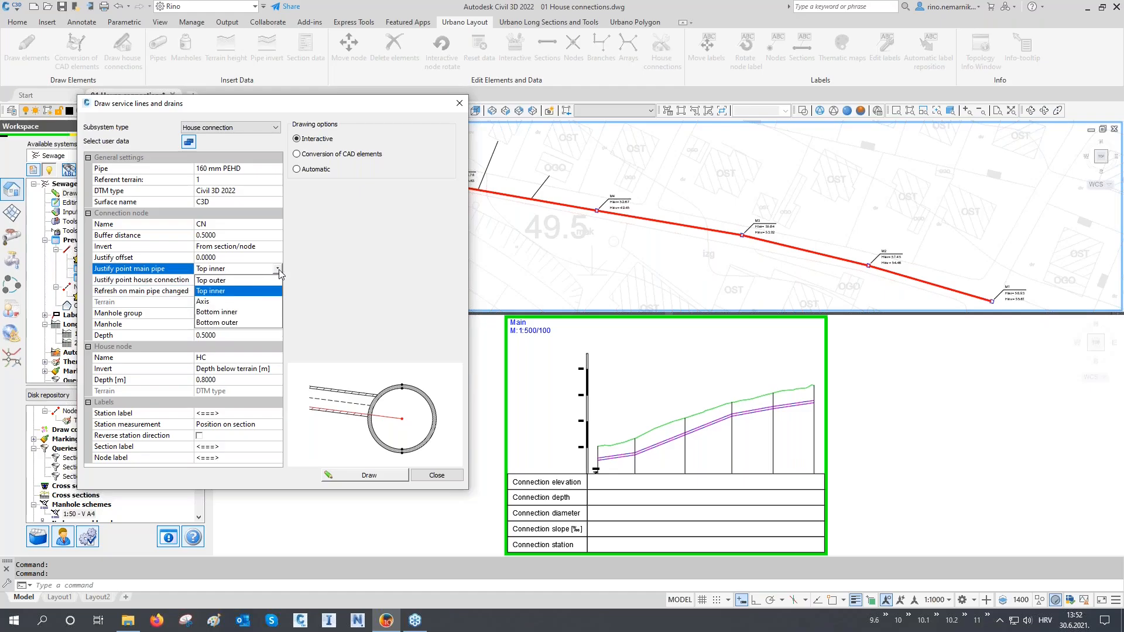
click(246, 271)
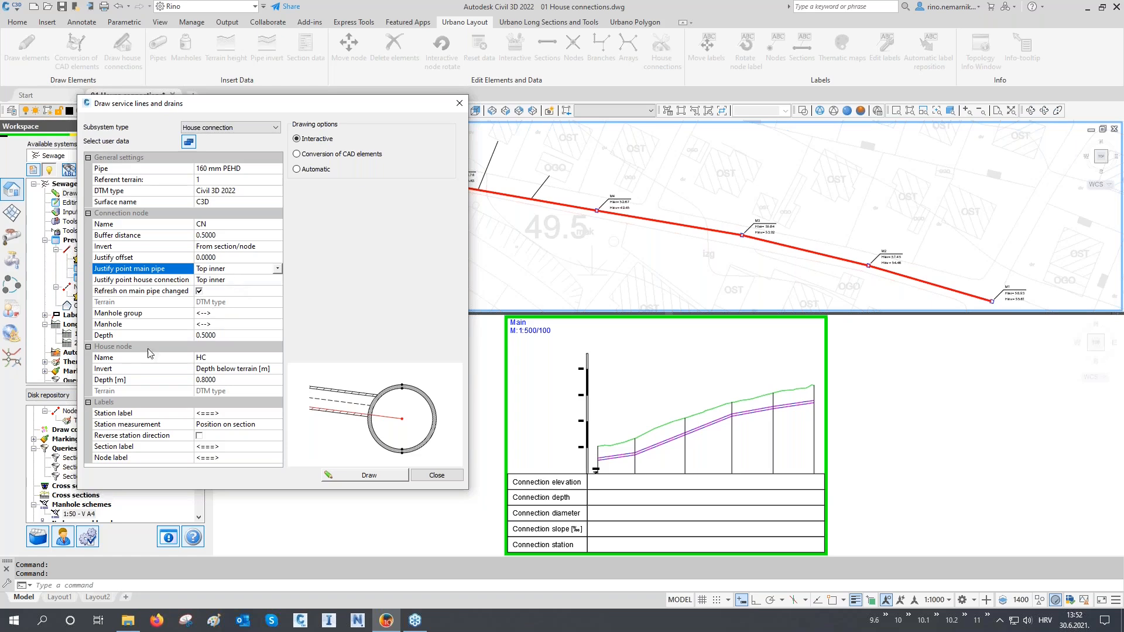
click(118, 382)
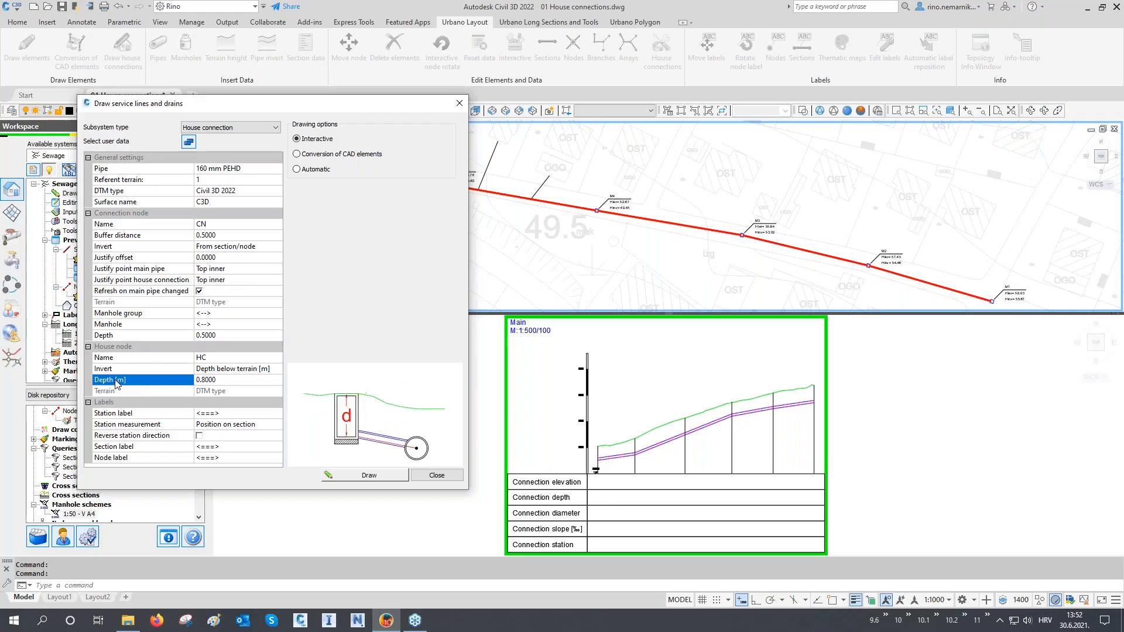
double_click(220, 380)
- Start interactive drawing and attach the first house connection to the main pipe
click(369, 475)
middle_drag(939, 254, 820, 242)
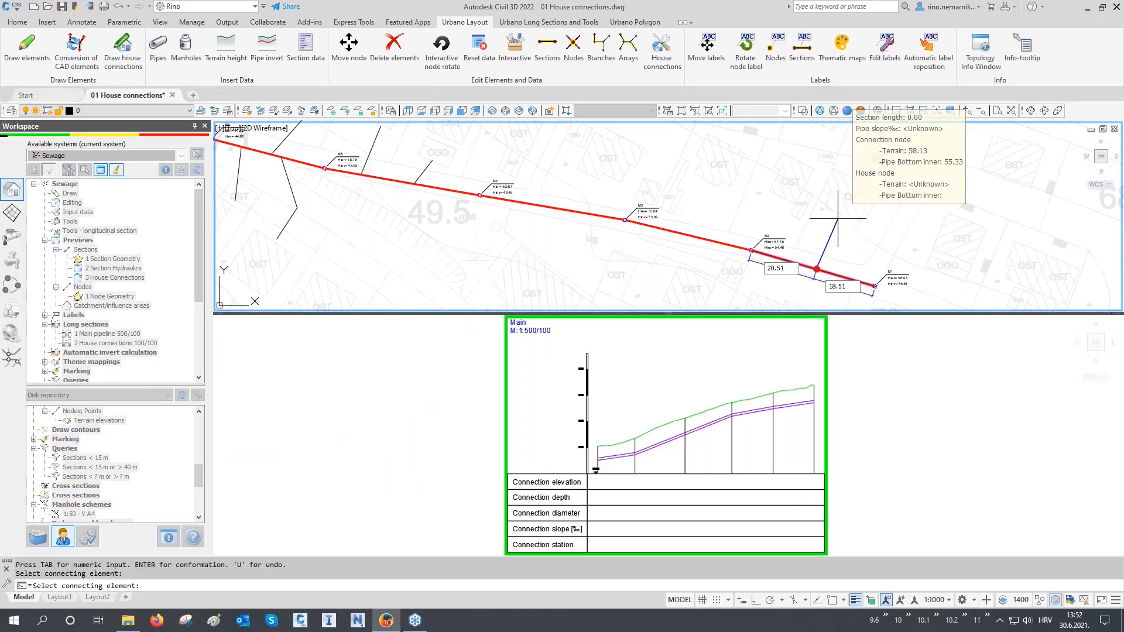
click(839, 217)
right_click(838, 218)
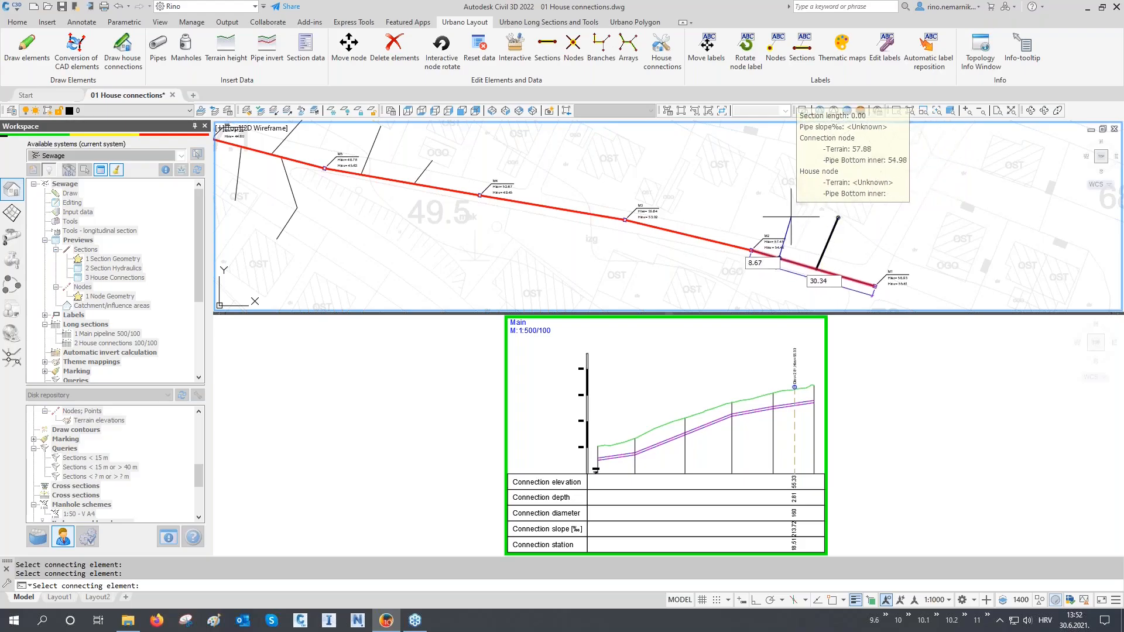
- Place a house connection 15 m along the main pipe and set its house end
scroll(701, 216, up, 2)
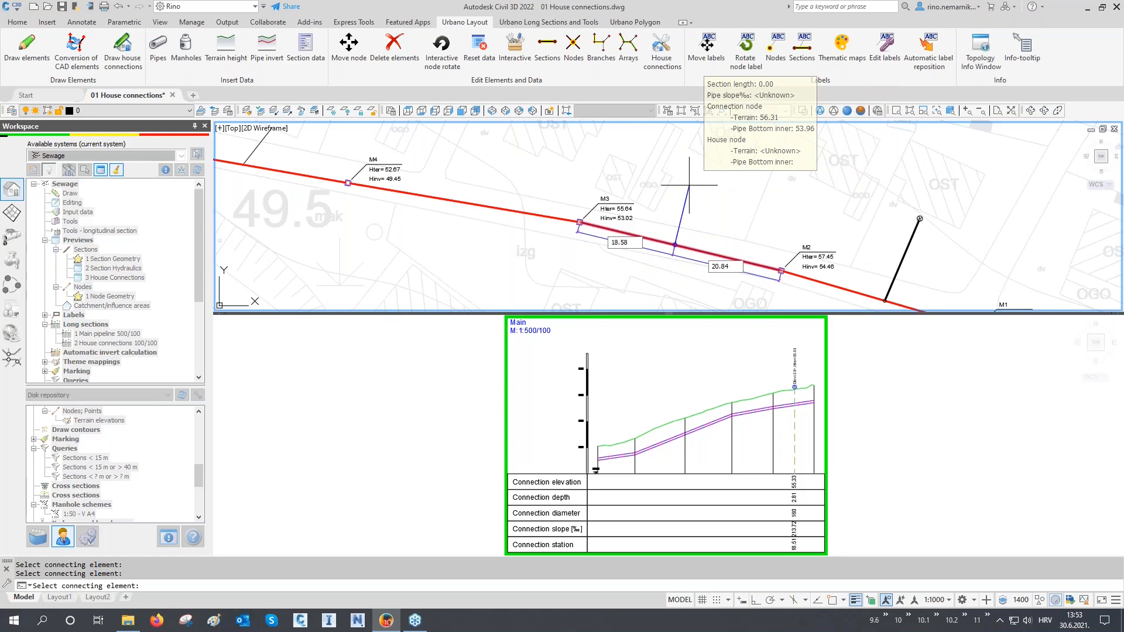
key(Tab)
text(15)
key(Return)
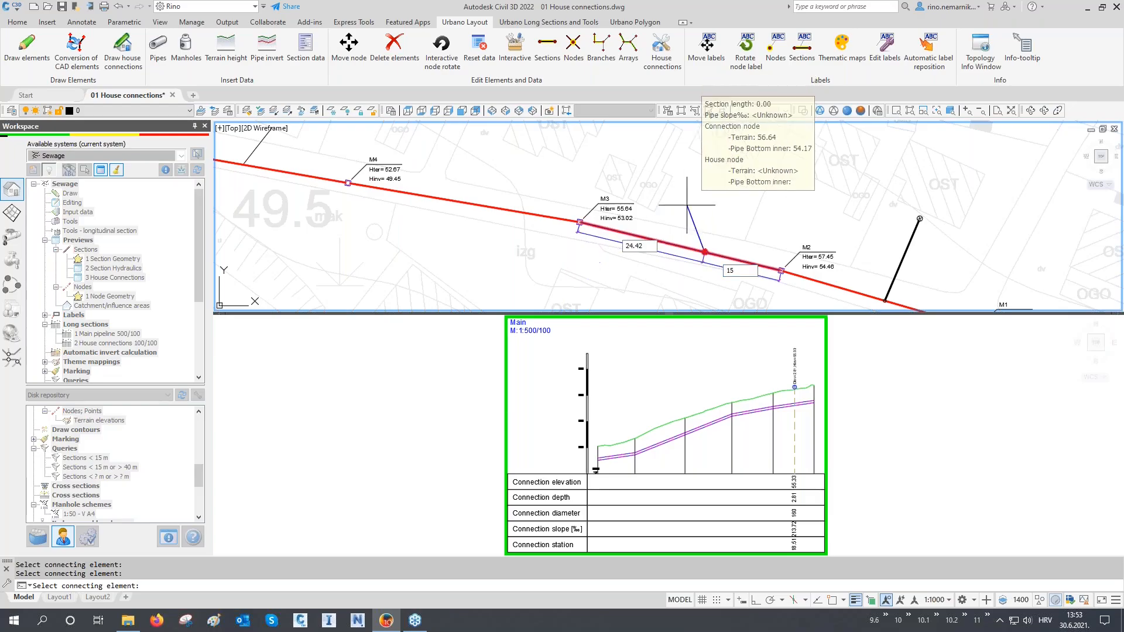
click(749, 173)
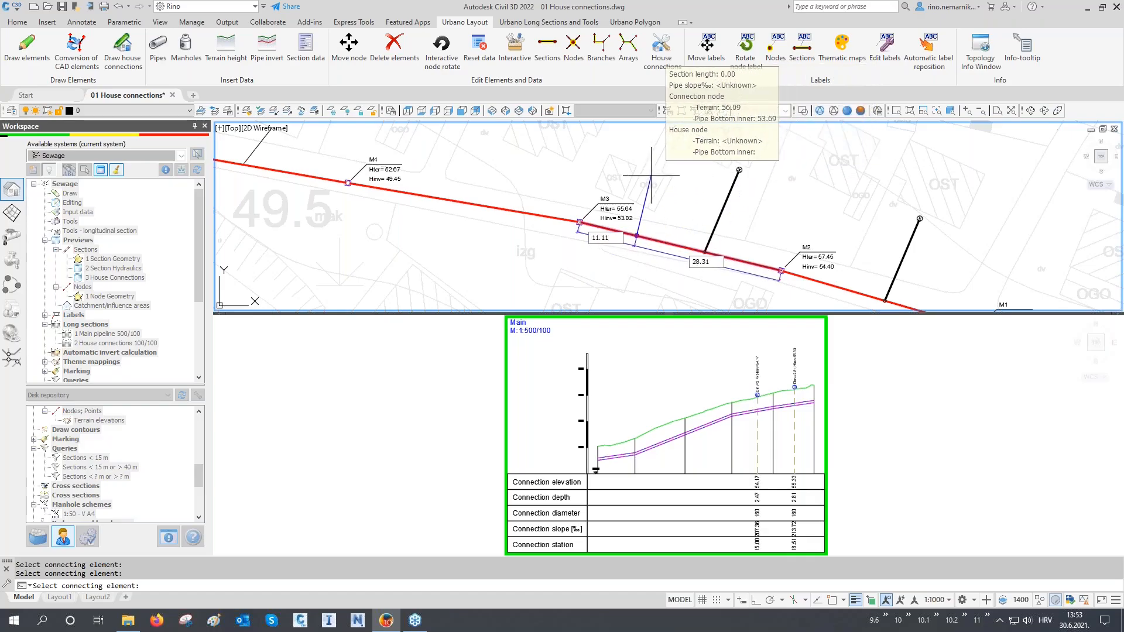
- Add a connection ending below the main pipe and a two-bend connection near M4
key(Tab)
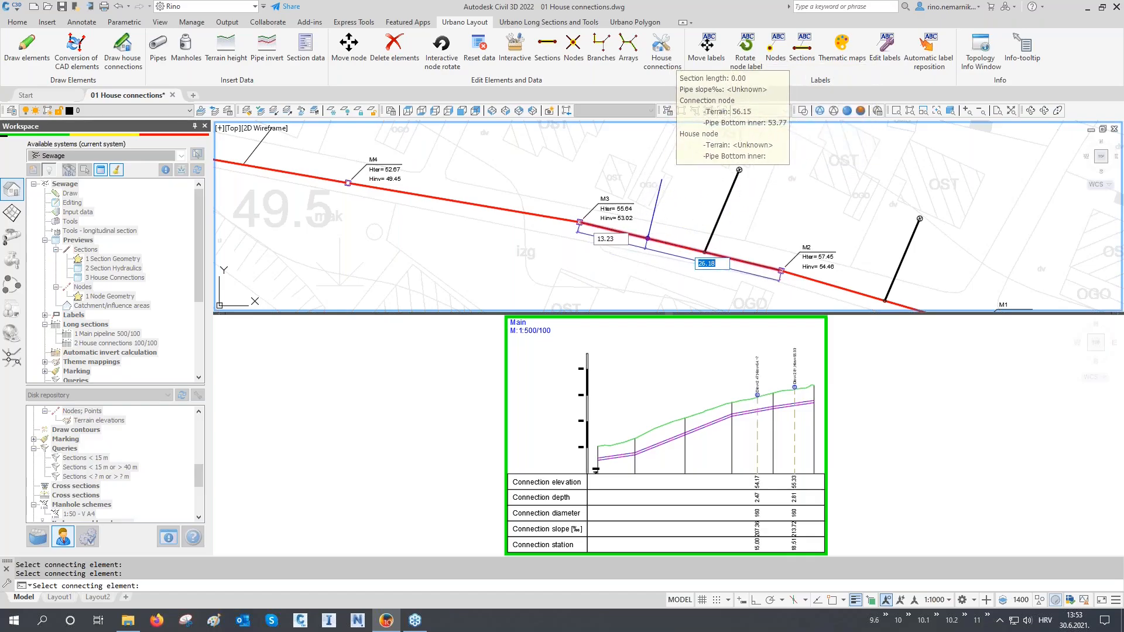
key(Tab)
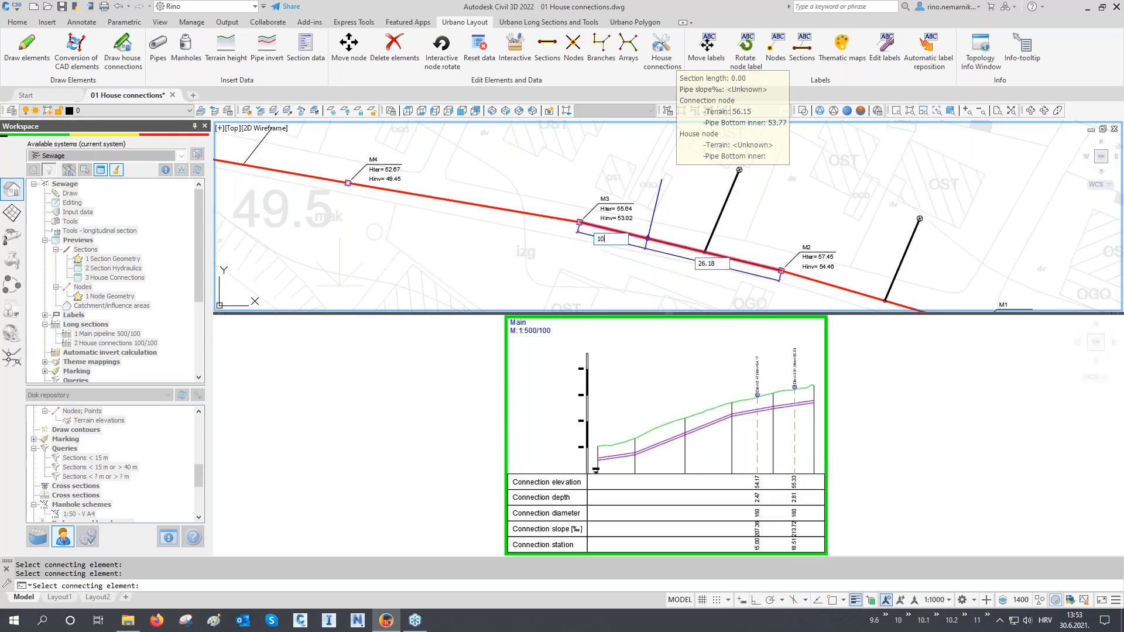
click(605, 292)
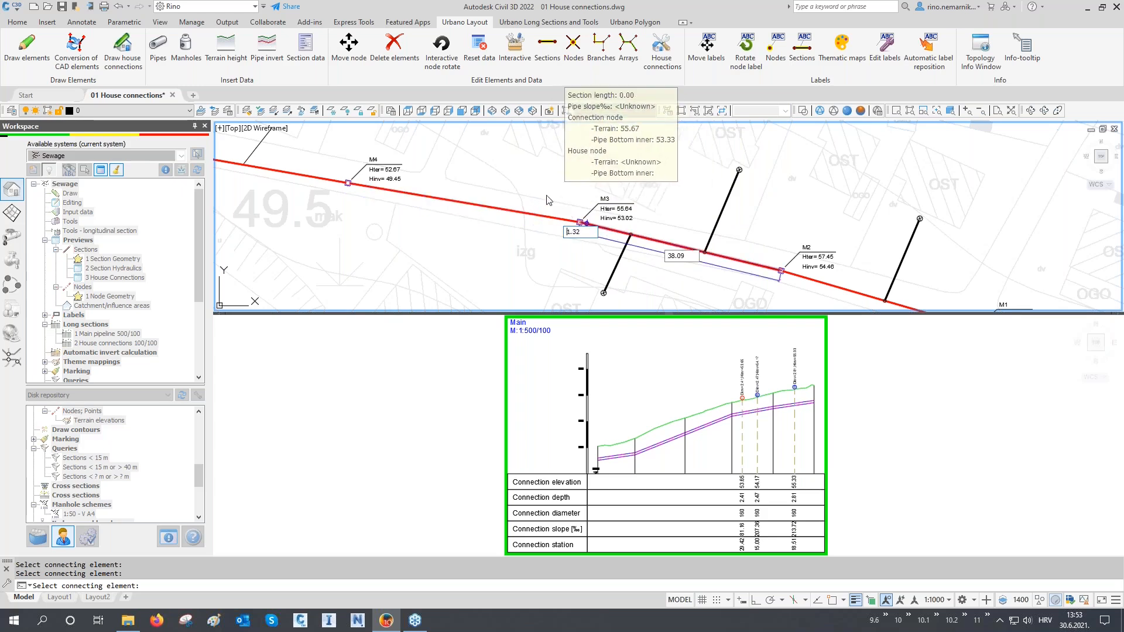
middle_drag(520, 179, 676, 250)
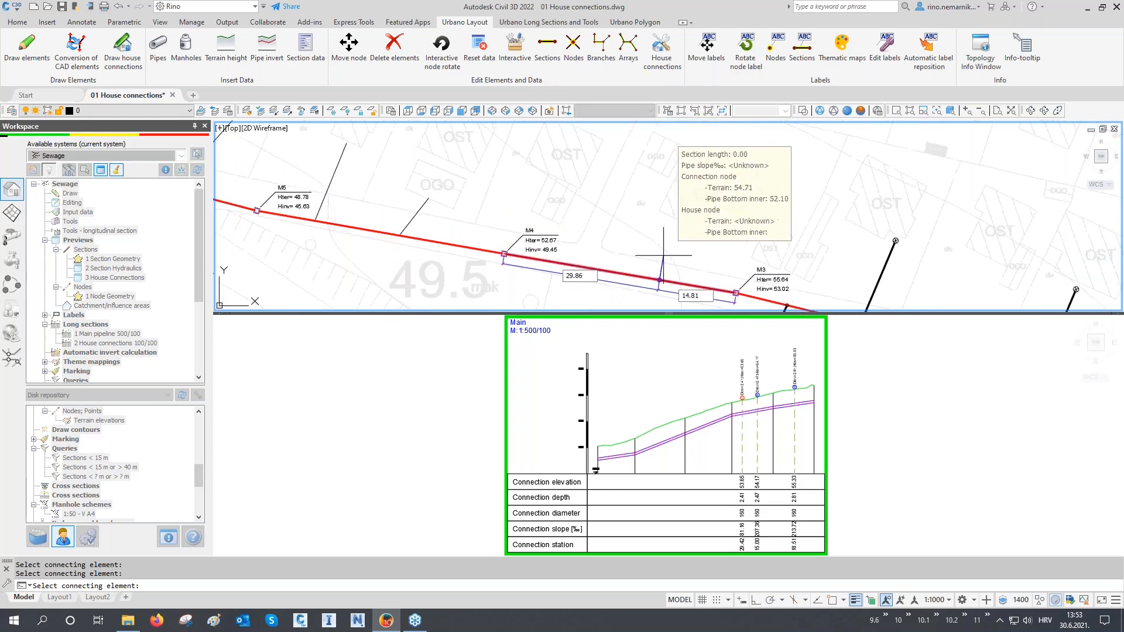
click(705, 227)
click(733, 239)
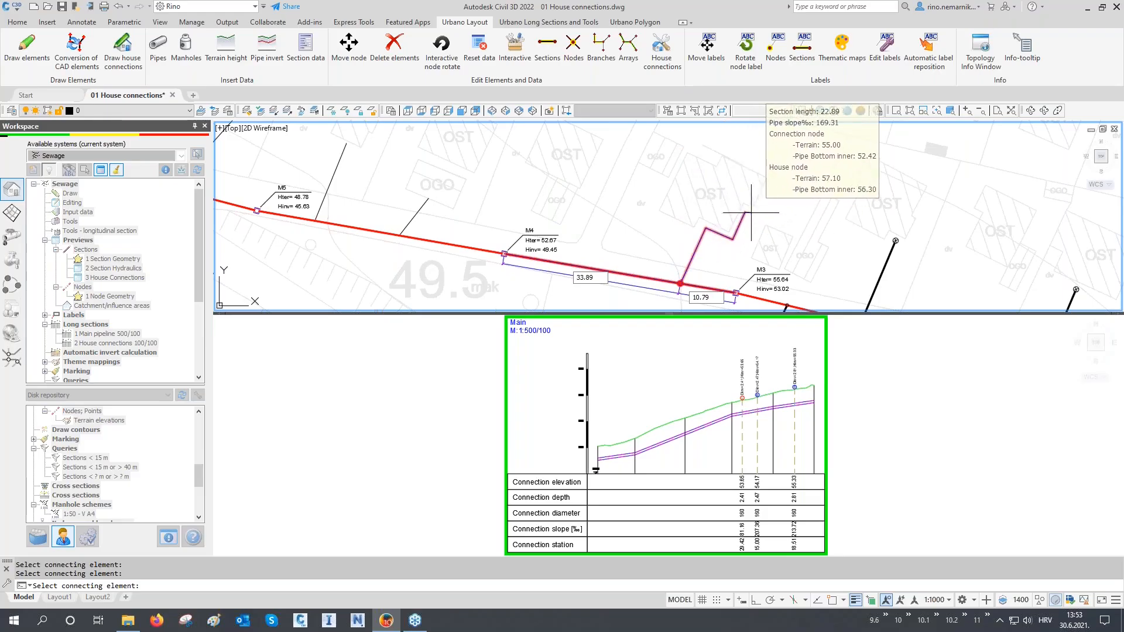
click(744, 212)
key(Escape)
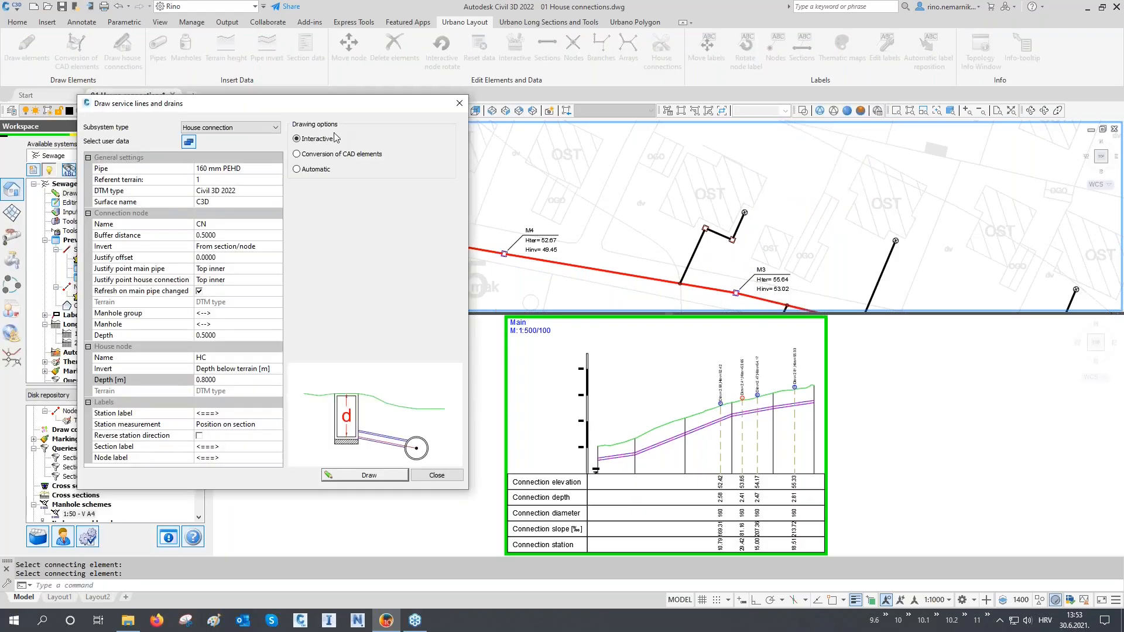
- Review the Automatic options, then switch to Conversion of CAD elements at tolerance 0.30 and begin selecting lines
click(310, 171)
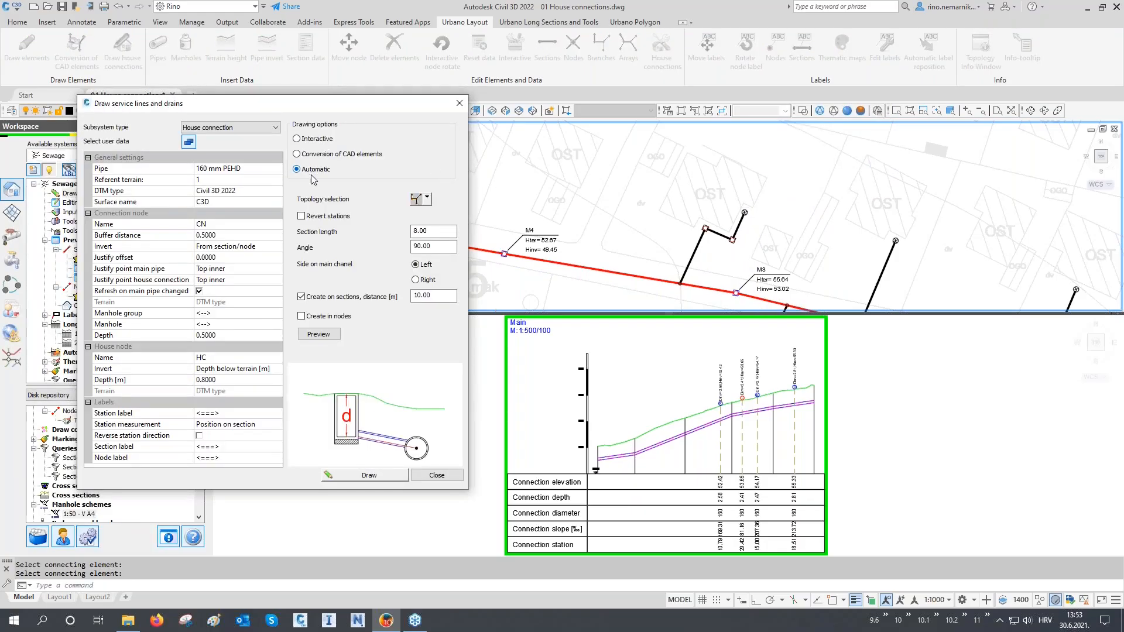
click(439, 230)
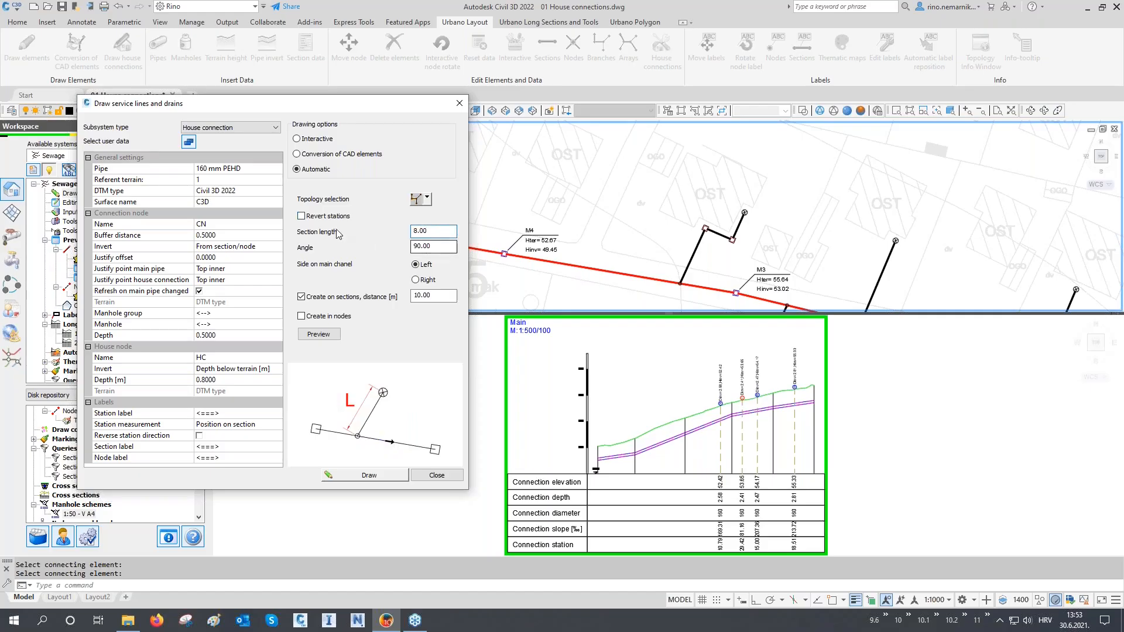
click(436, 246)
click(439, 293)
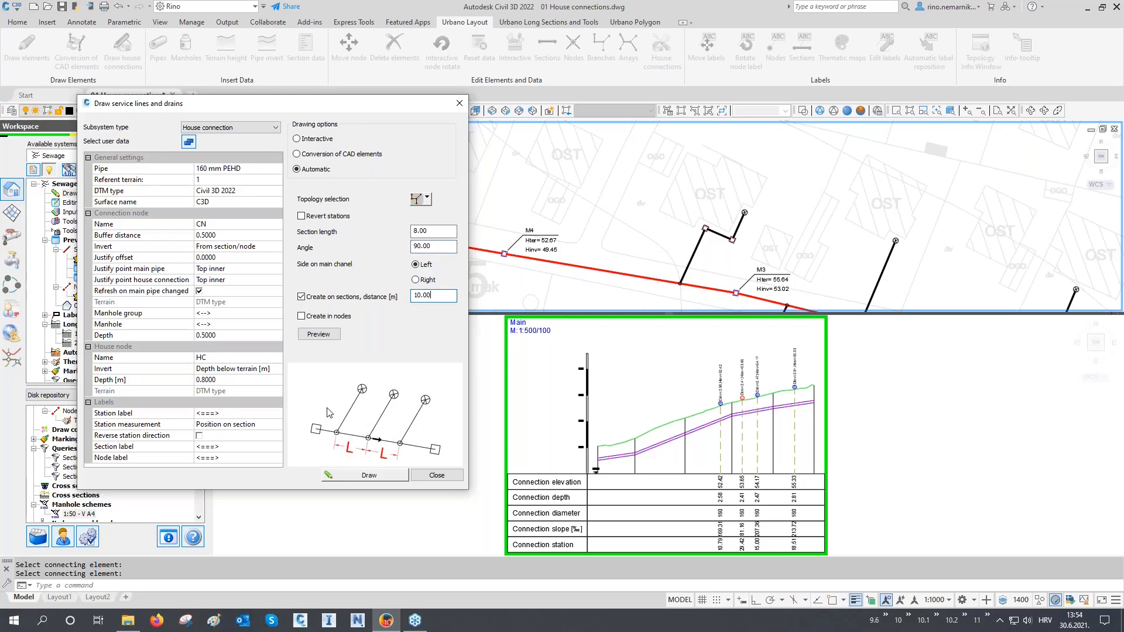
click(296, 154)
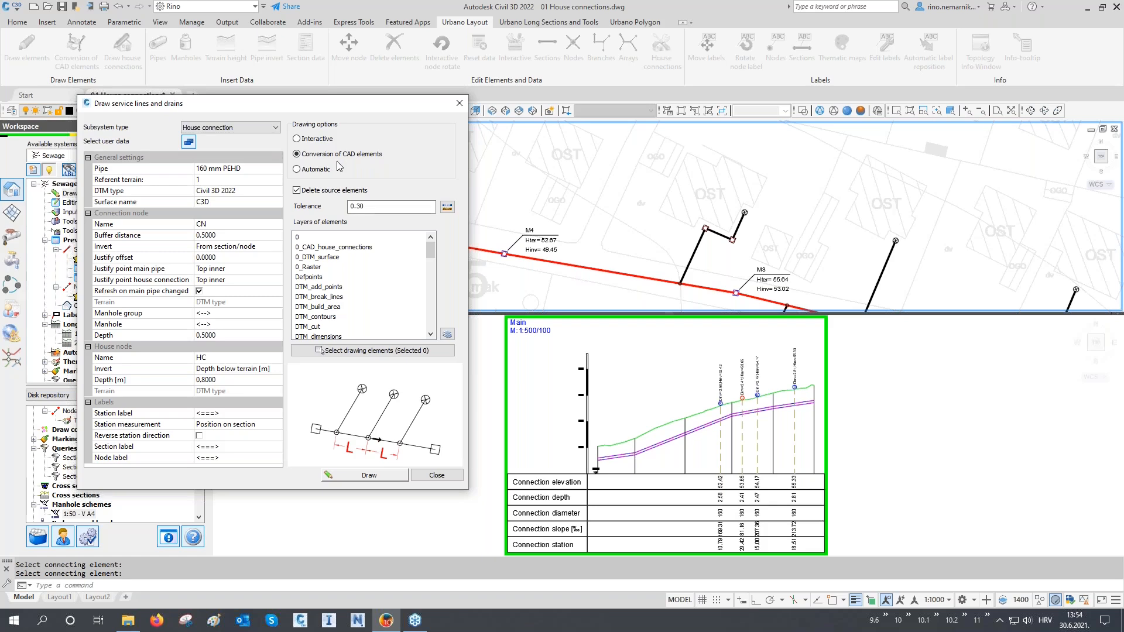
drag(365, 207, 353, 208)
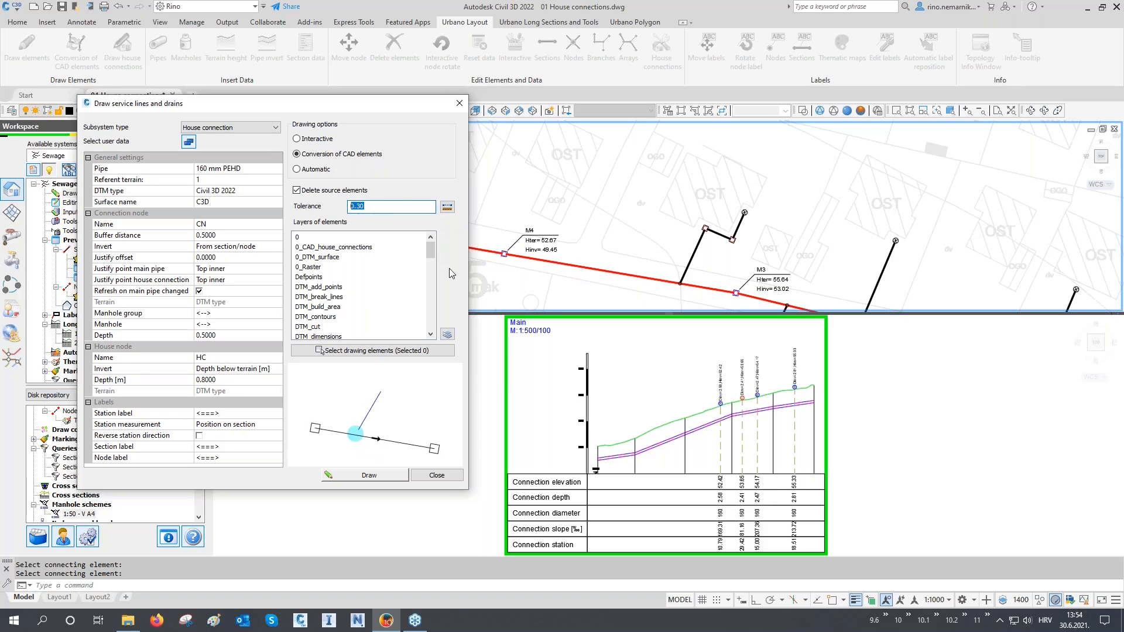
click(448, 334)
- Pan along the red pipe to view M4–M6, then end selection to restore the settings dialog
scroll(452, 202, up, 5)
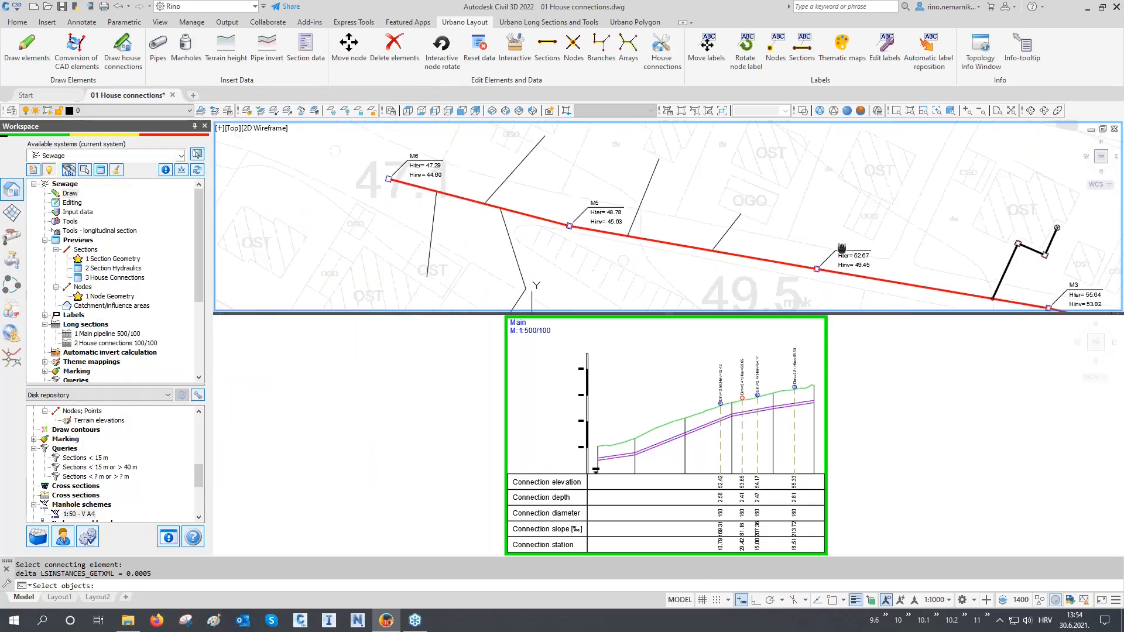
scroll(451, 203, up, 2)
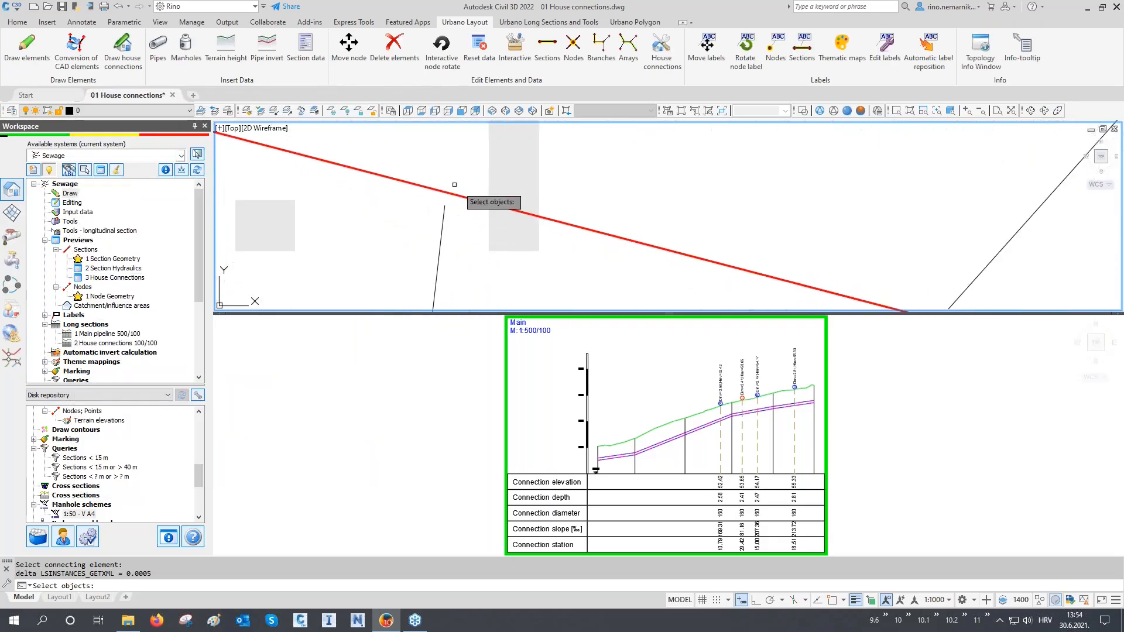
scroll(433, 191, down, 2)
middle_drag(681, 258, 567, 211)
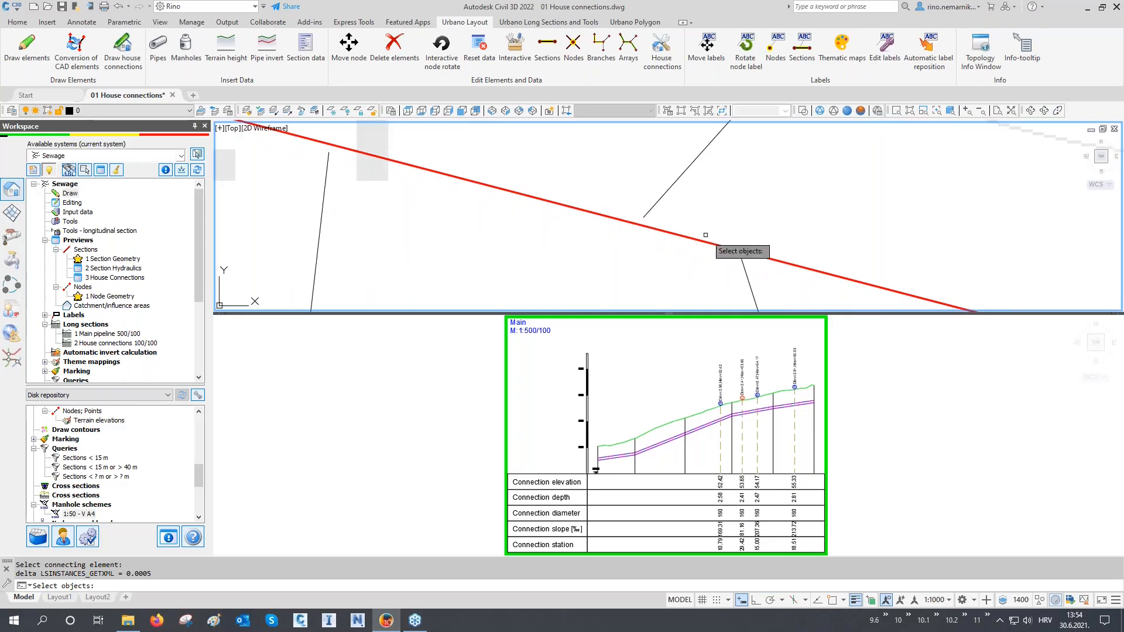
scroll(731, 258, up, 3)
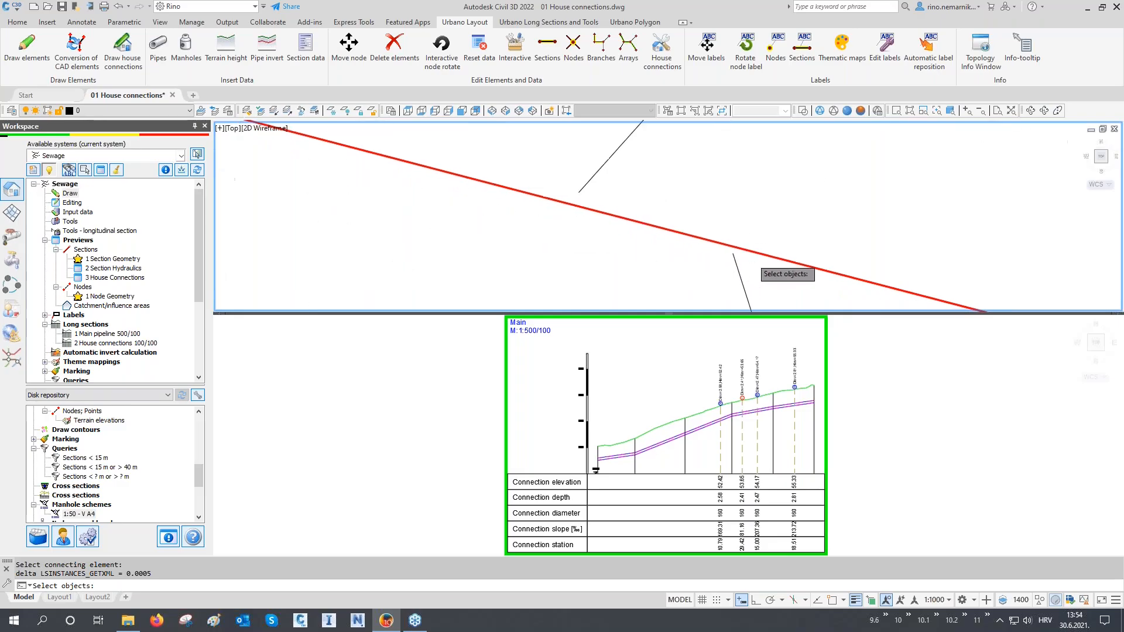
scroll(712, 238, down, 2)
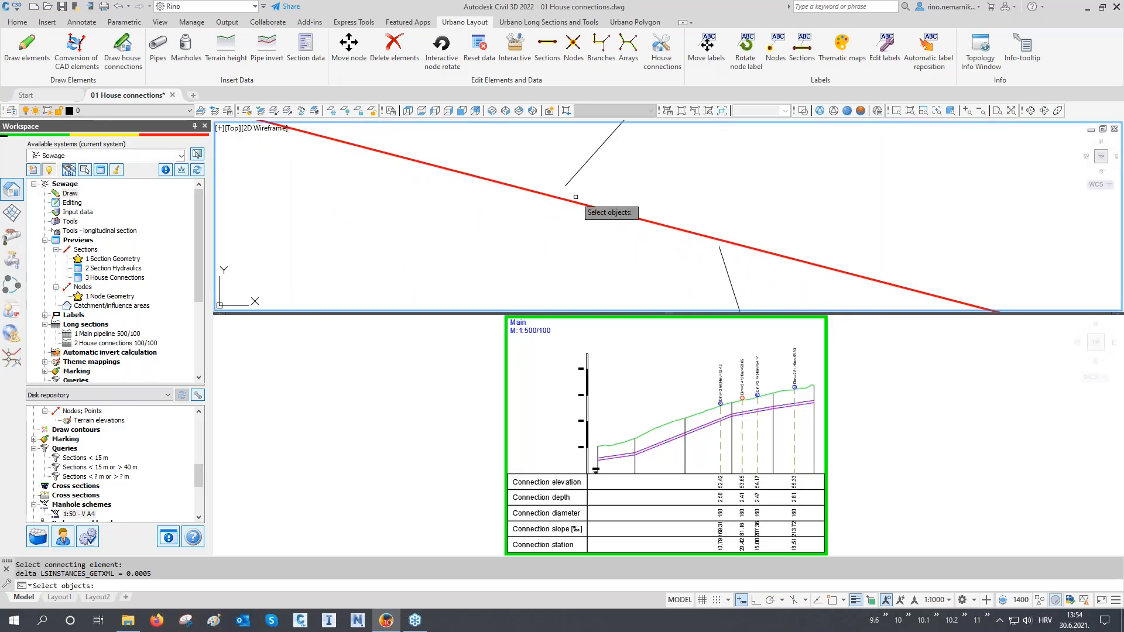
middle_drag(576, 196, 646, 251)
scroll(646, 250, down, 2)
middle_drag(550, 232, 479, 206)
scroll(479, 206, down, 1)
middle_drag(624, 249, 486, 208)
scroll(755, 246, up, 3)
scroll(710, 239, up, 2)
scroll(712, 240, down, 3)
middle_drag(515, 232, 533, 272)
scroll(418, 229, up, 2)
right_click(418, 230)
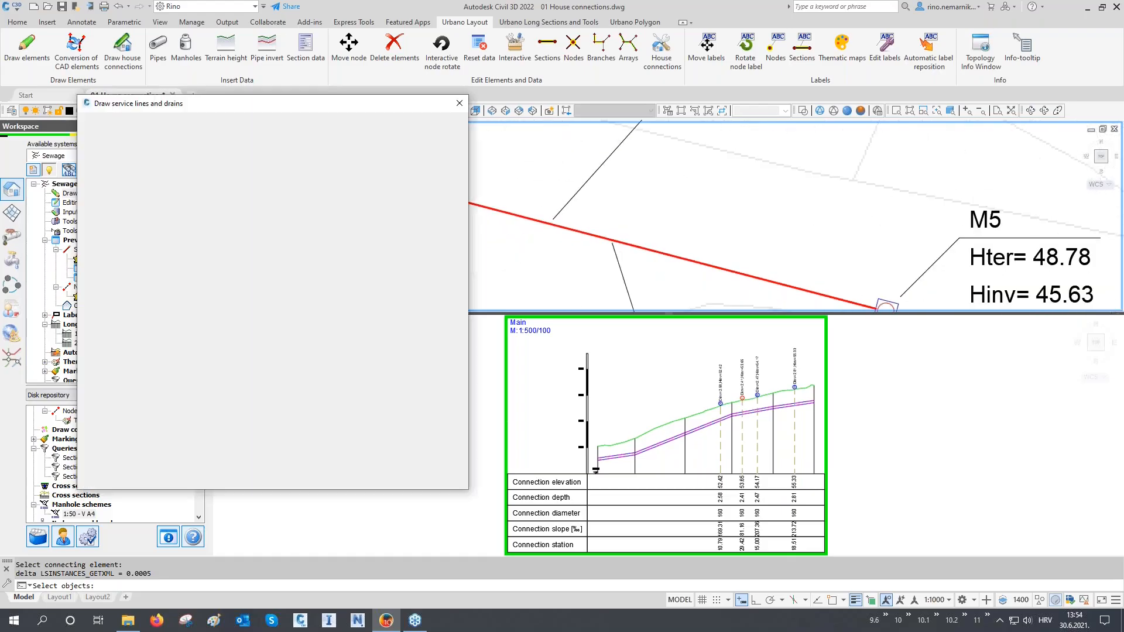
drag(371, 206, 344, 208)
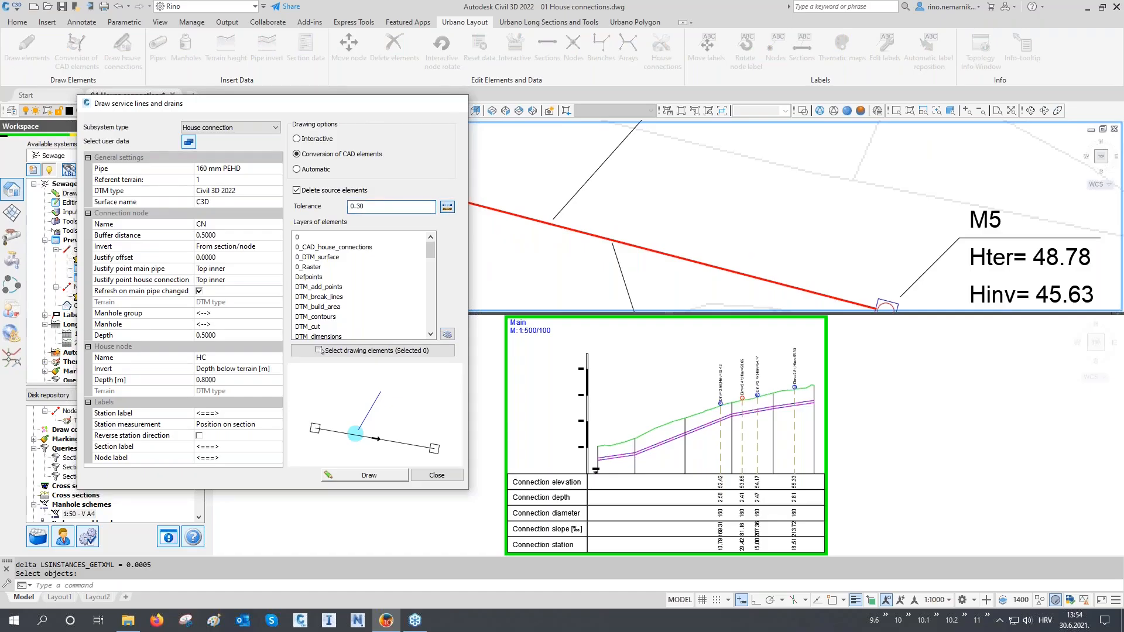
- Set tolerance 0.3 and pick layer 0_CAD_house_connections from a connection line in the drawing
click(322, 350)
click(359, 181)
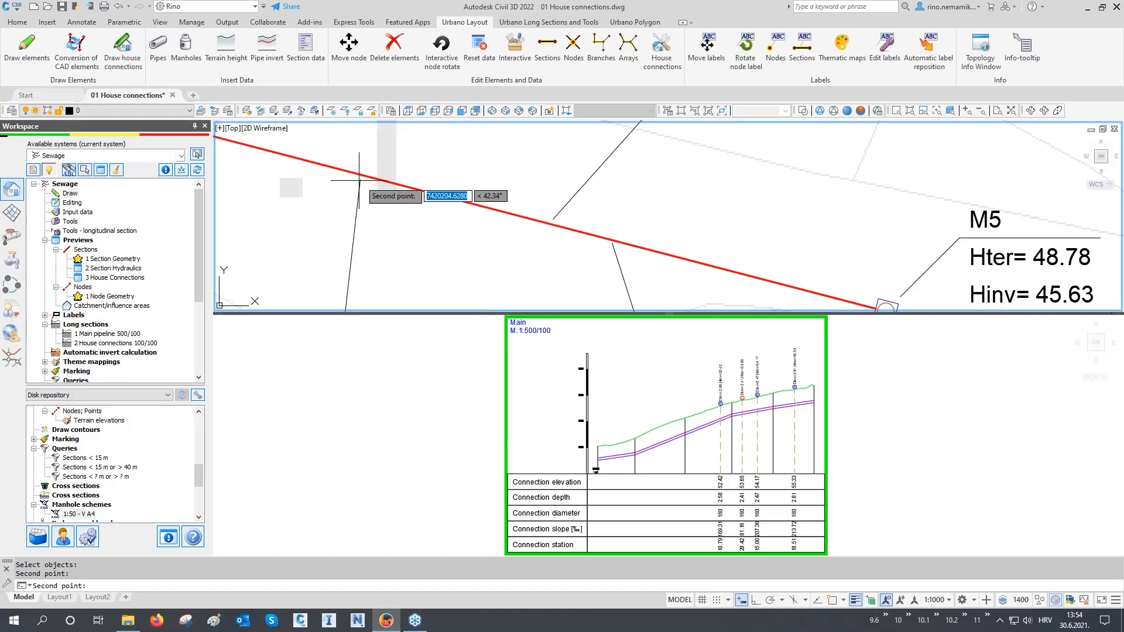
click(359, 182)
double_click(358, 205)
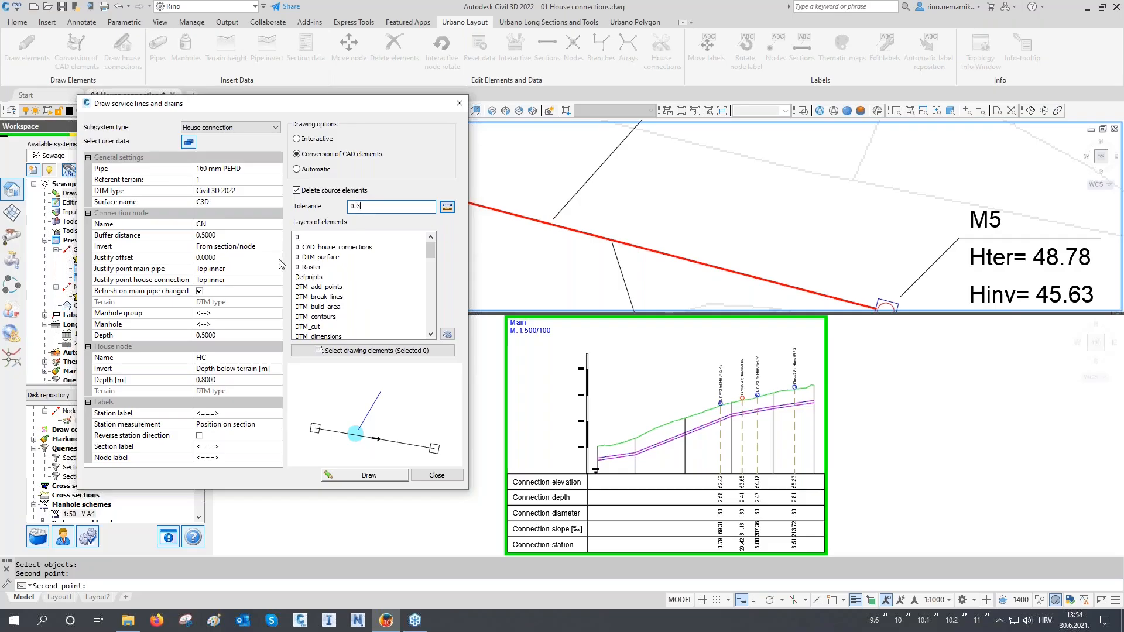
click(451, 331)
click(572, 196)
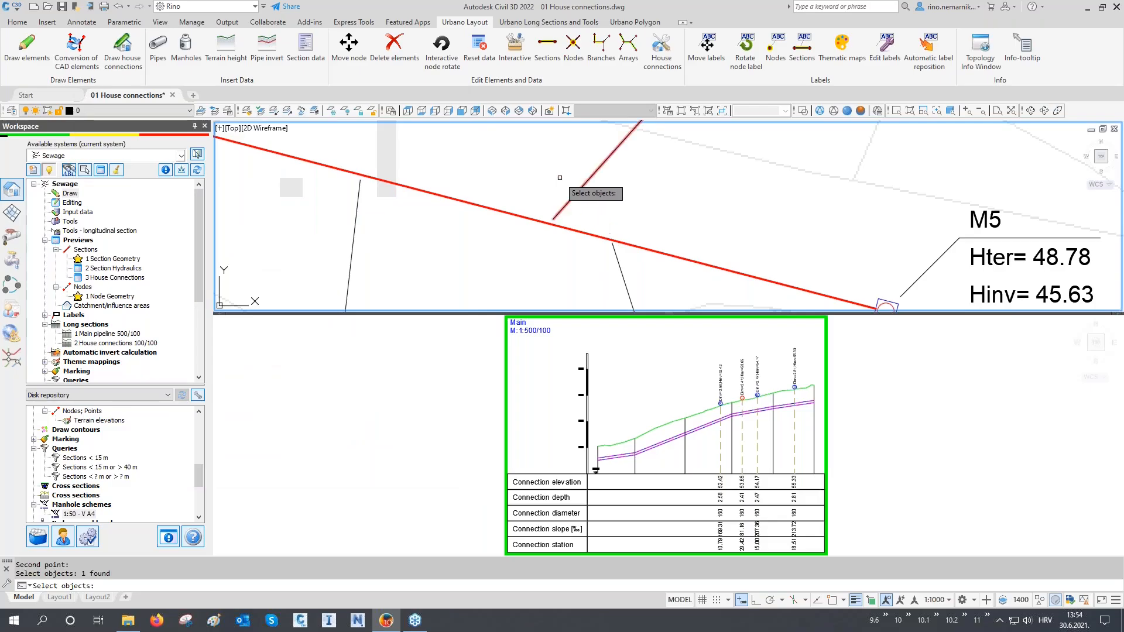
right_click(559, 178)
click(363, 249)
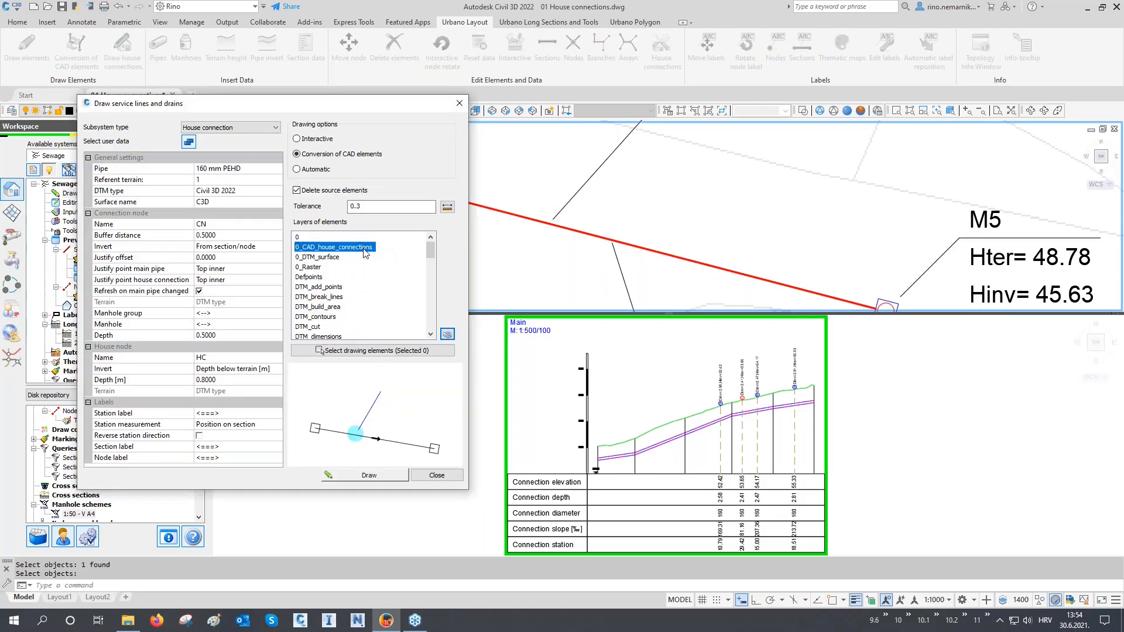
- Window-select the five CAD connection lines and convert them into house connections
click(371, 351)
scroll(500, 211, down, 5)
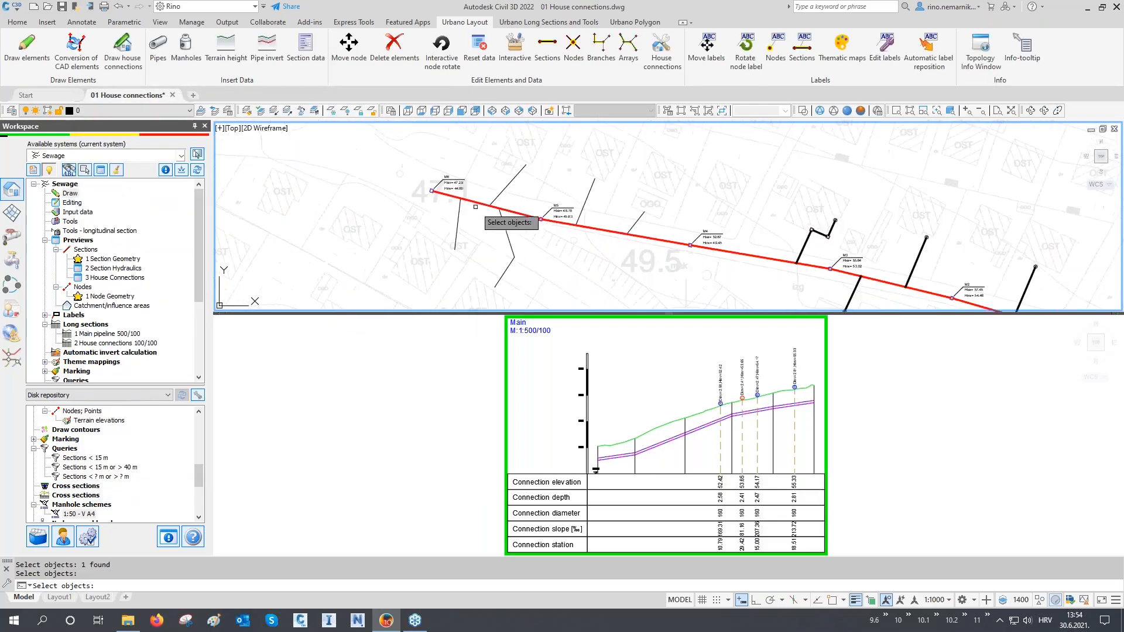
click(362, 150)
click(717, 300)
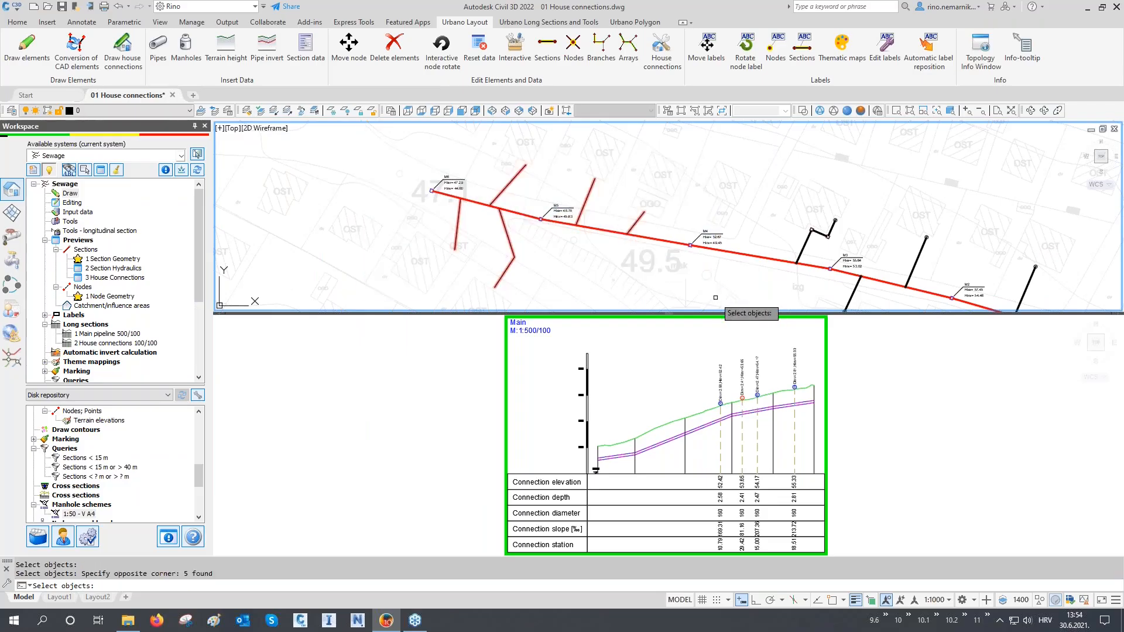
key(Return)
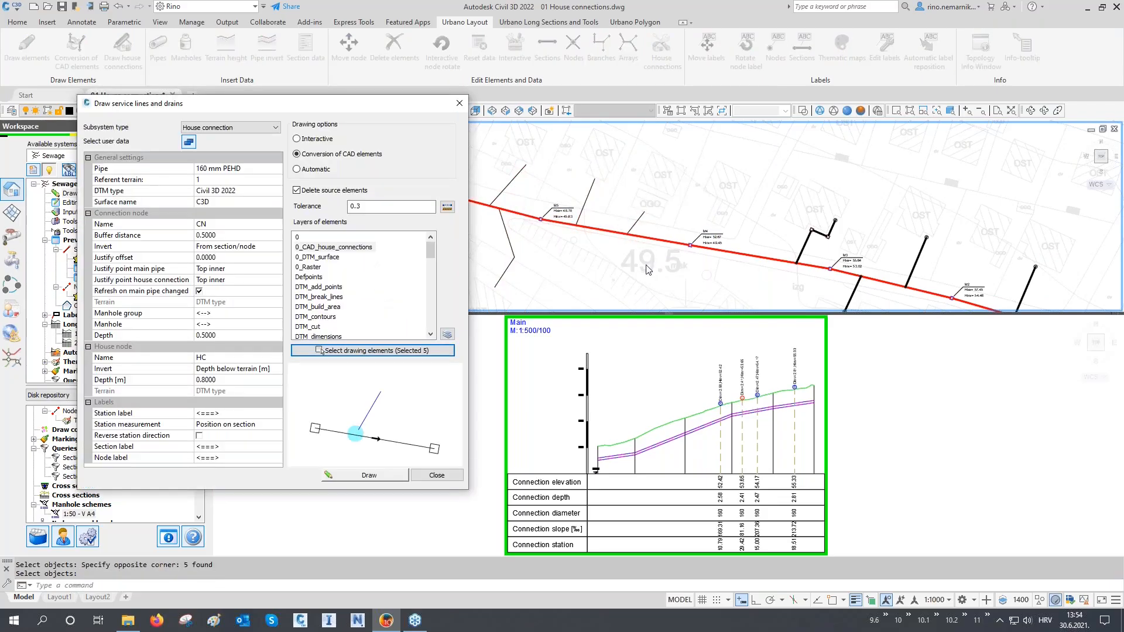
click(369, 475)
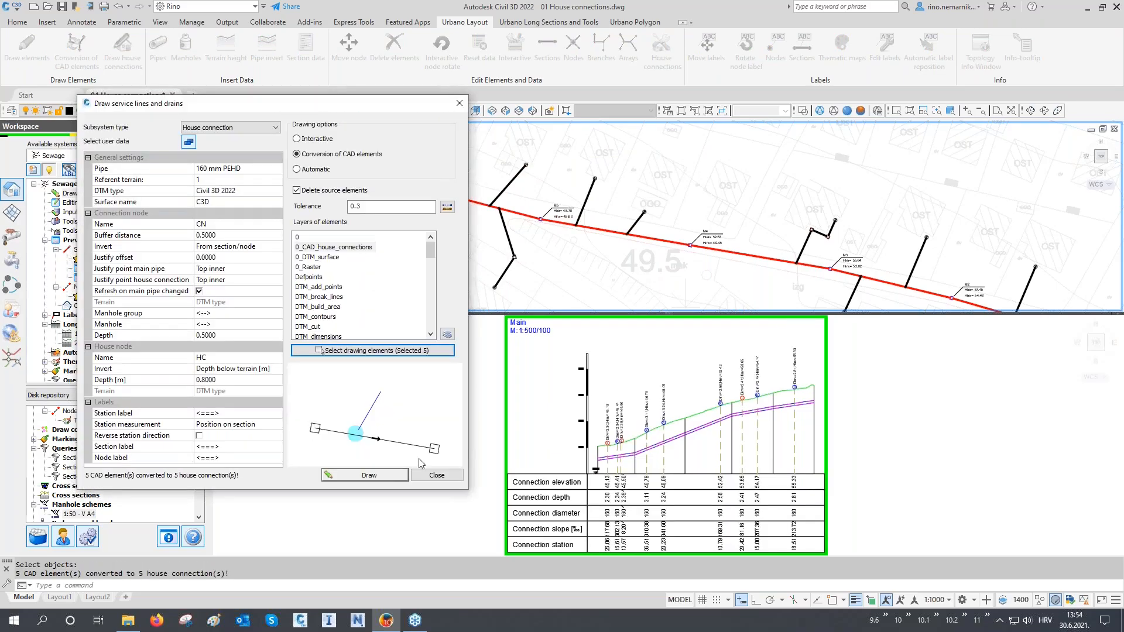
- Close the service line settings and zoom around node M5 to inspect the new connections
click(437, 475)
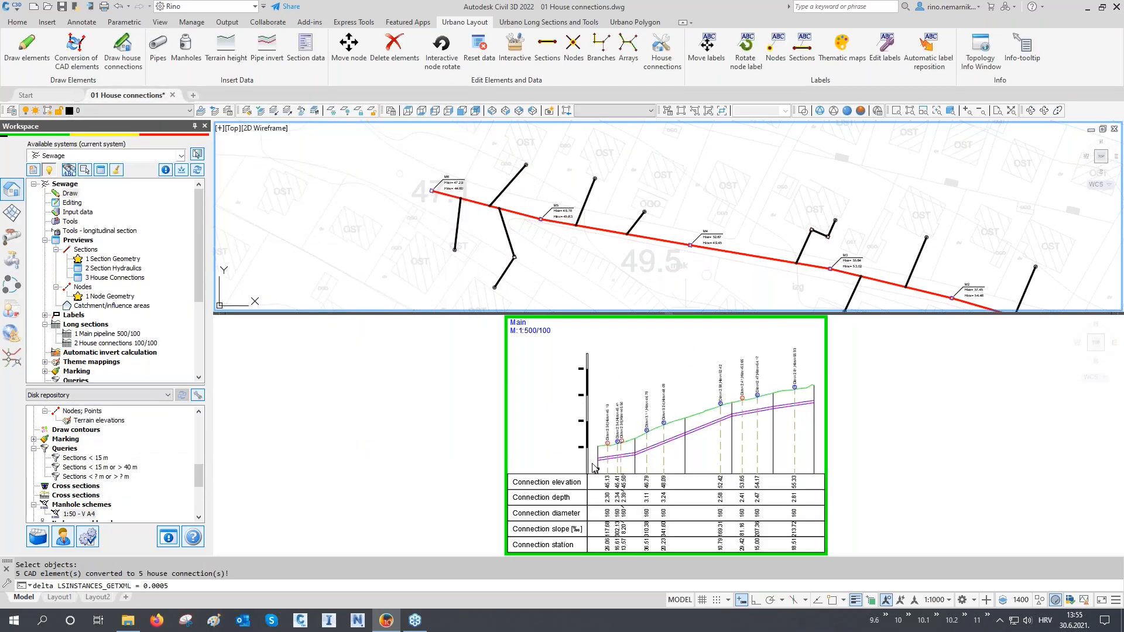
click(563, 260)
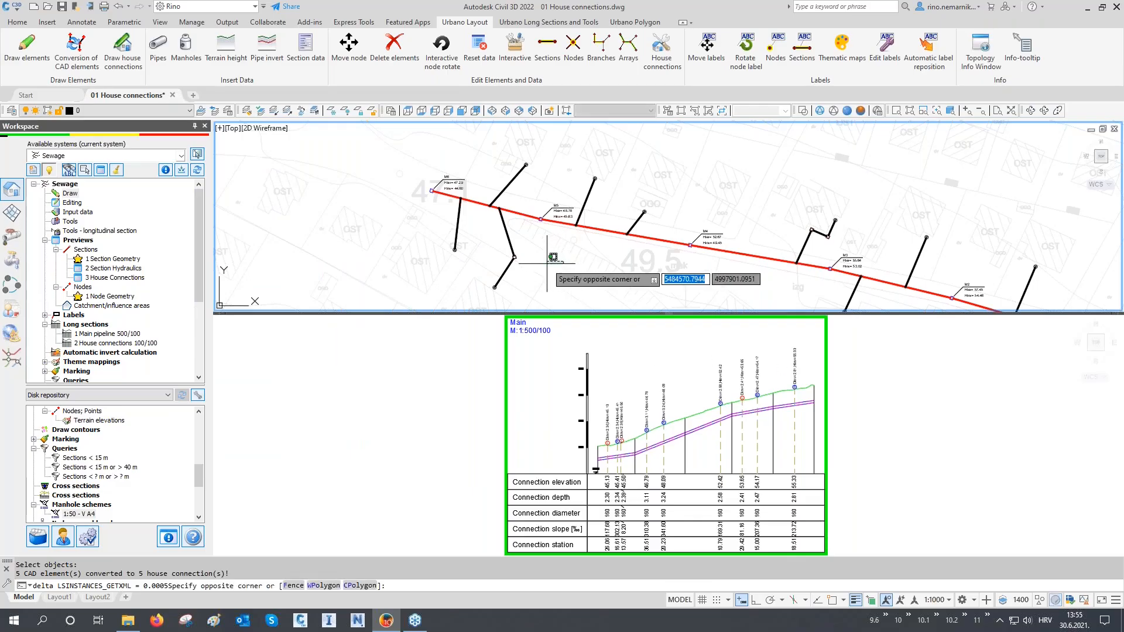
scroll(468, 199, up, 5)
scroll(464, 202, up, 5)
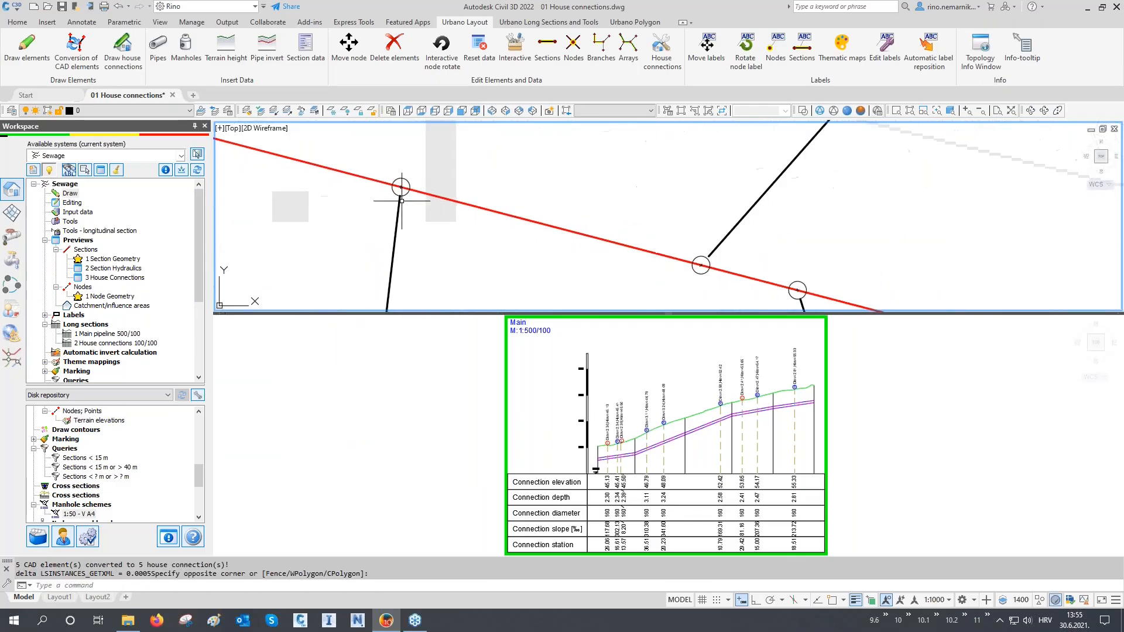
scroll(404, 195, down, 6)
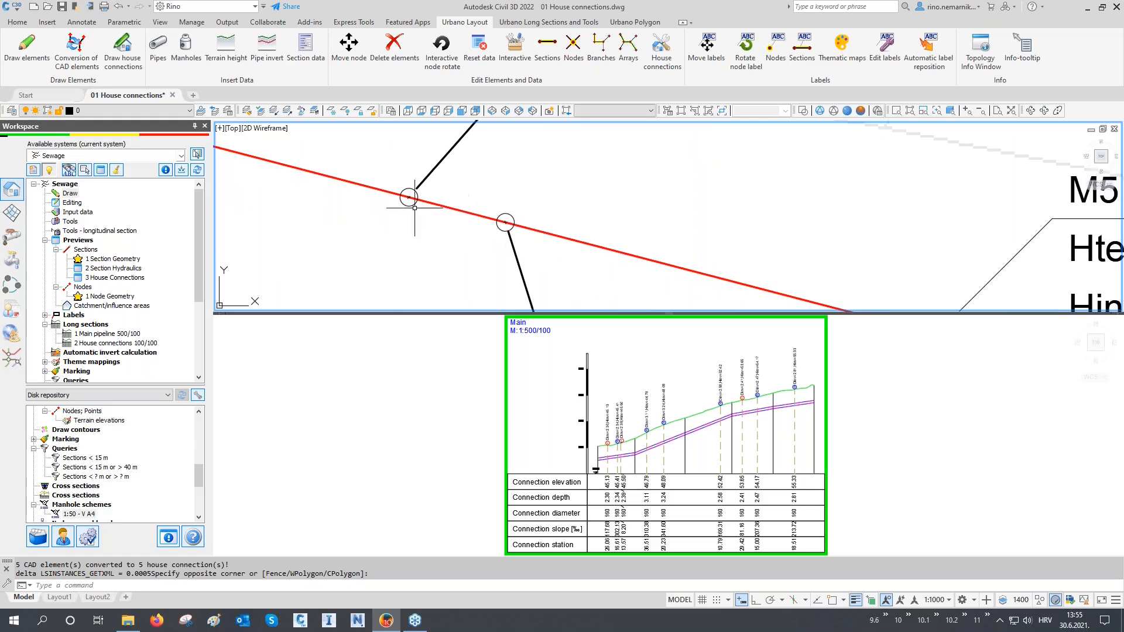
middle_drag(666, 268, 543, 255)
scroll(479, 251, up, 5)
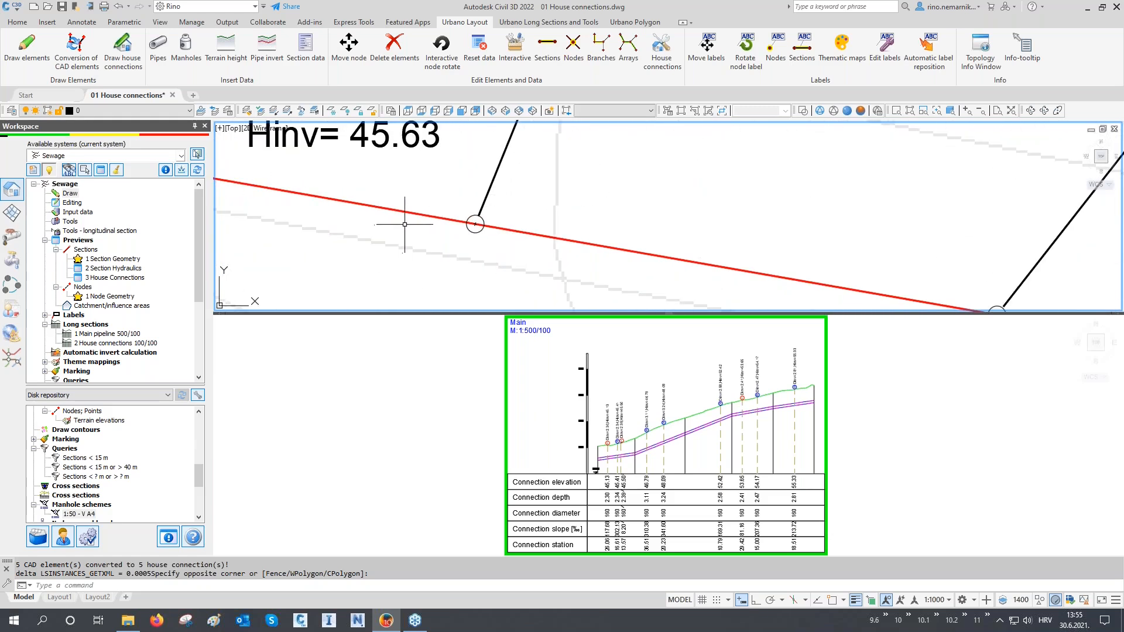
scroll(443, 231, down, 5)
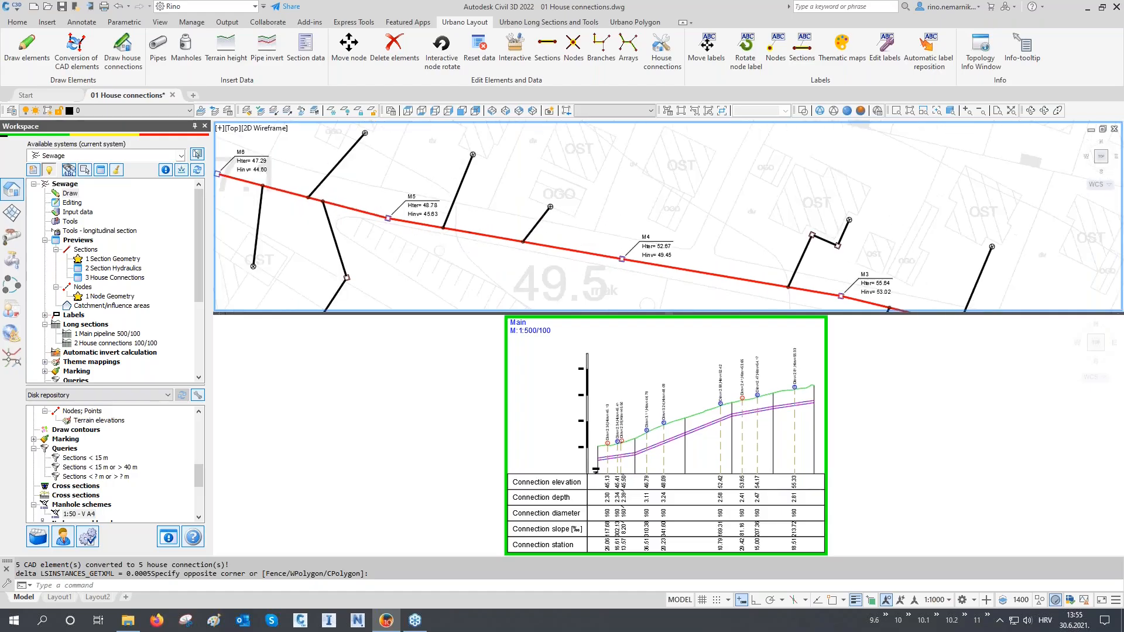
scroll(443, 232, down, 3)
scroll(717, 295, up, 1)
scroll(718, 295, up, 3)
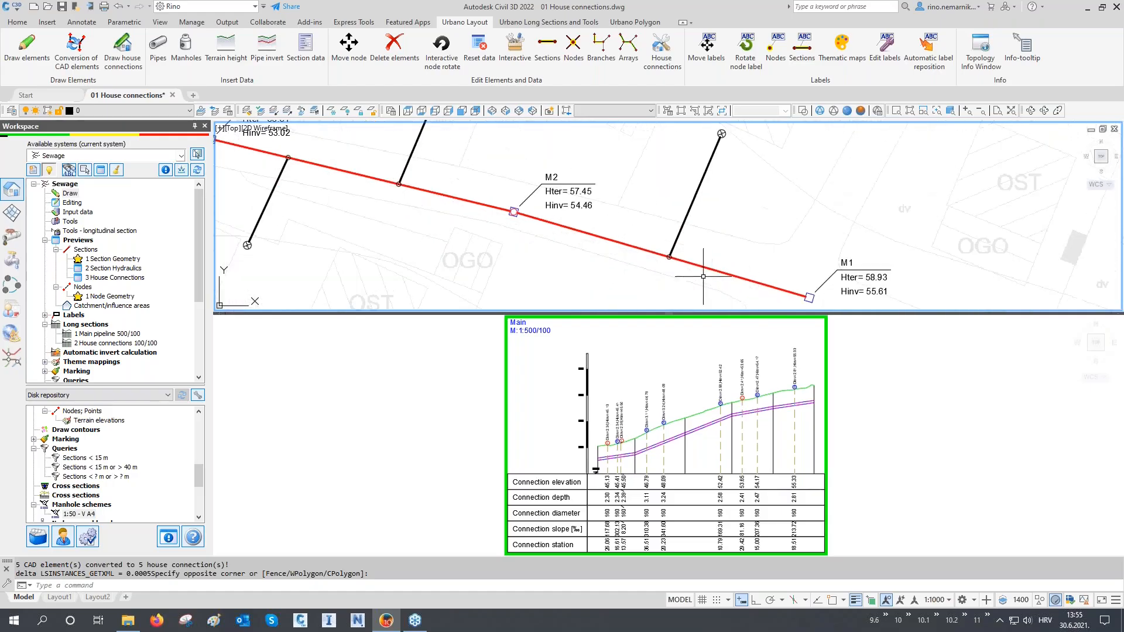
- Select the M2–M1 pipe segment, then clear it and view the whole pipeline
click(719, 271)
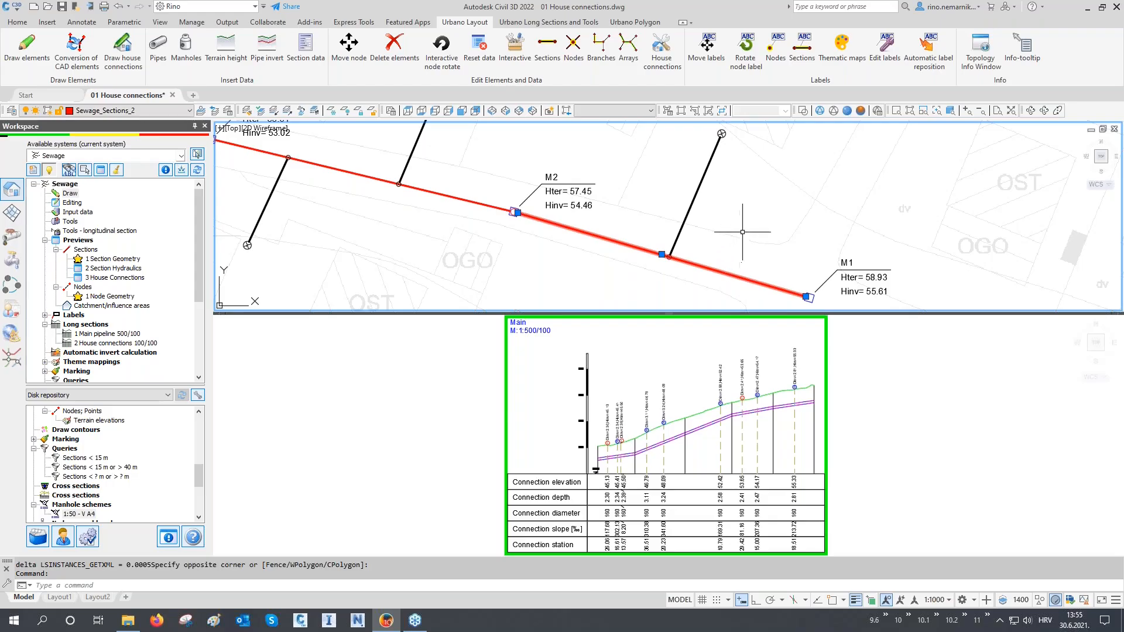
middle_drag(673, 205, 676, 223)
key(Escape)
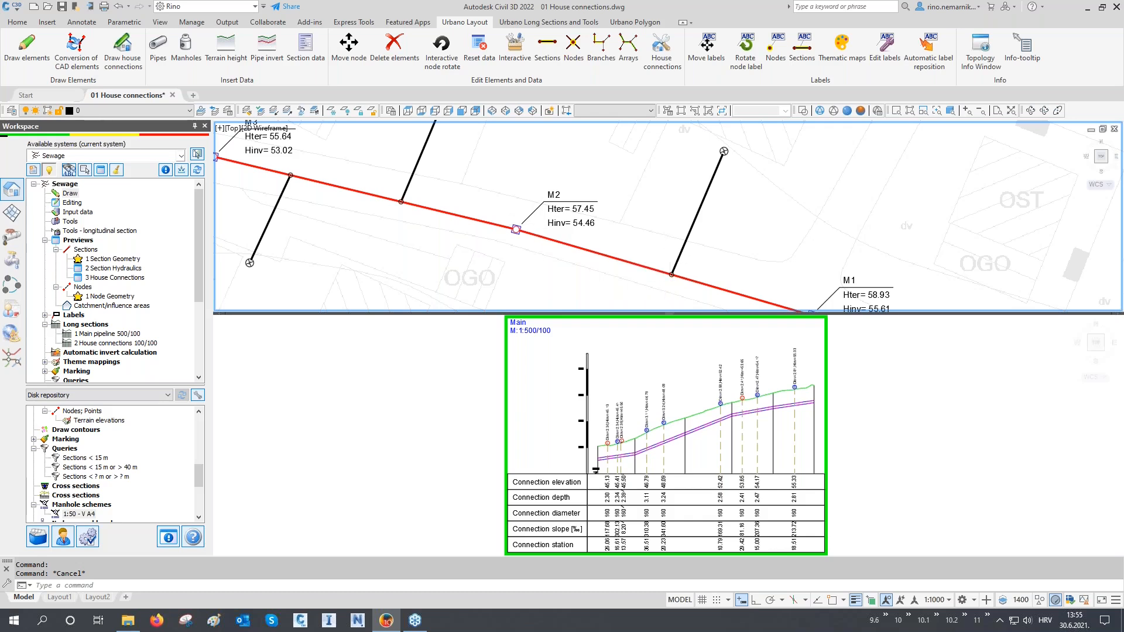
scroll(667, 279, down, 3)
mouse_move(447, 244)
middle_down()
mouse_move(663, 273)
mouse_move(710, 255)
middle_up()
scroll(663, 274, down, 2)
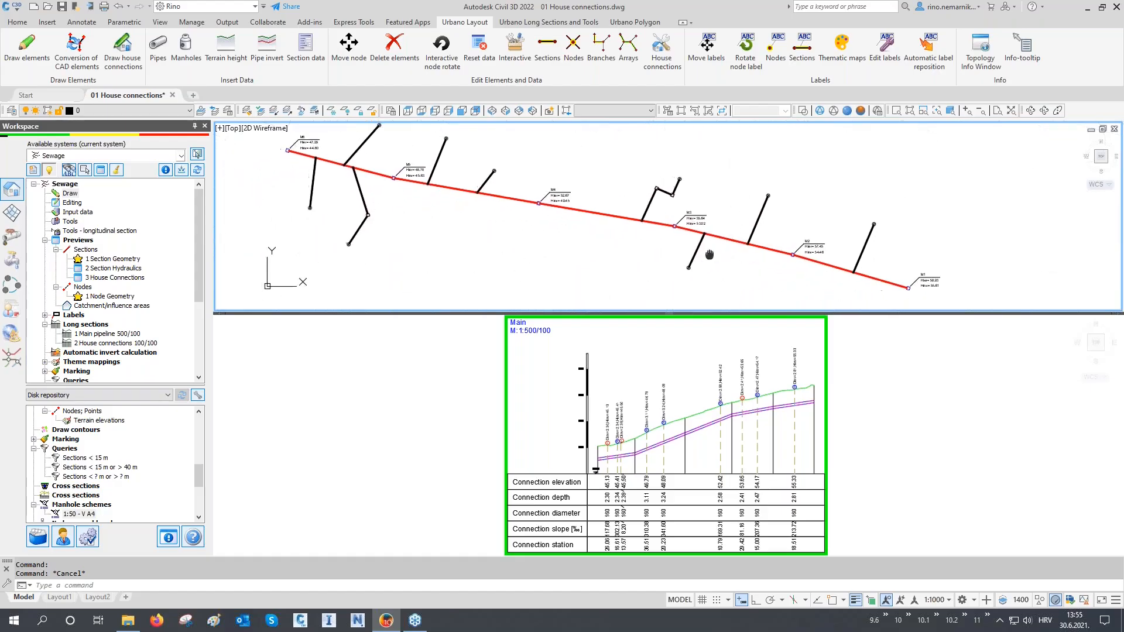
- Zoom and pan the long section to read each connection's left/right, Dinv and Hinv labels
click(858, 405)
scroll(803, 404, up, 3)
scroll(803, 404, up, 1)
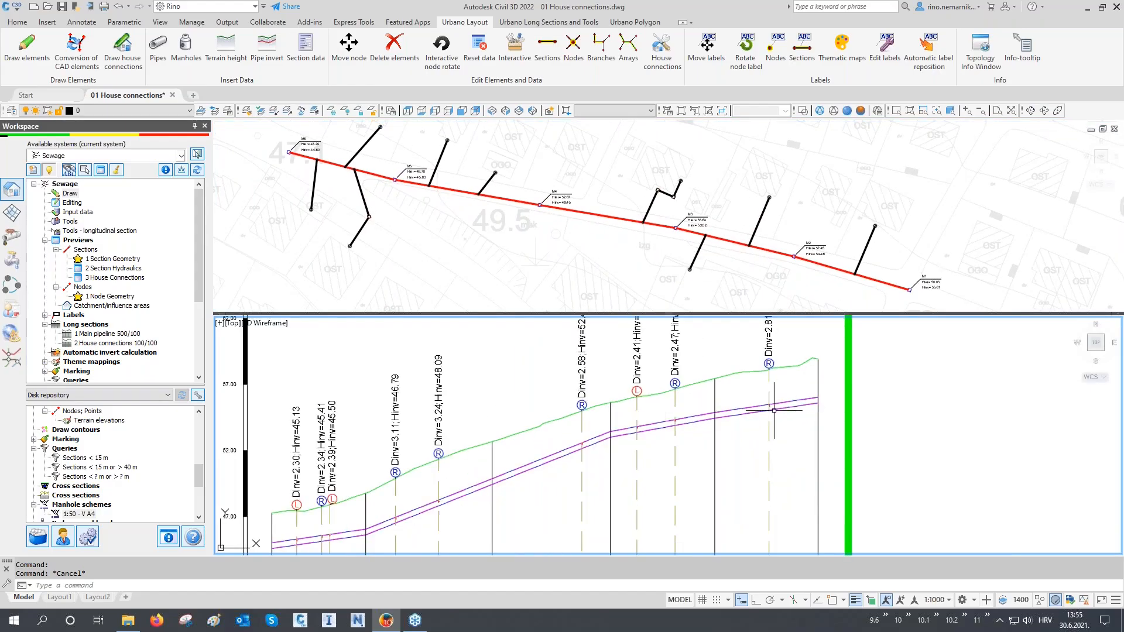
scroll(761, 398, up, 3)
scroll(750, 395, up, 5)
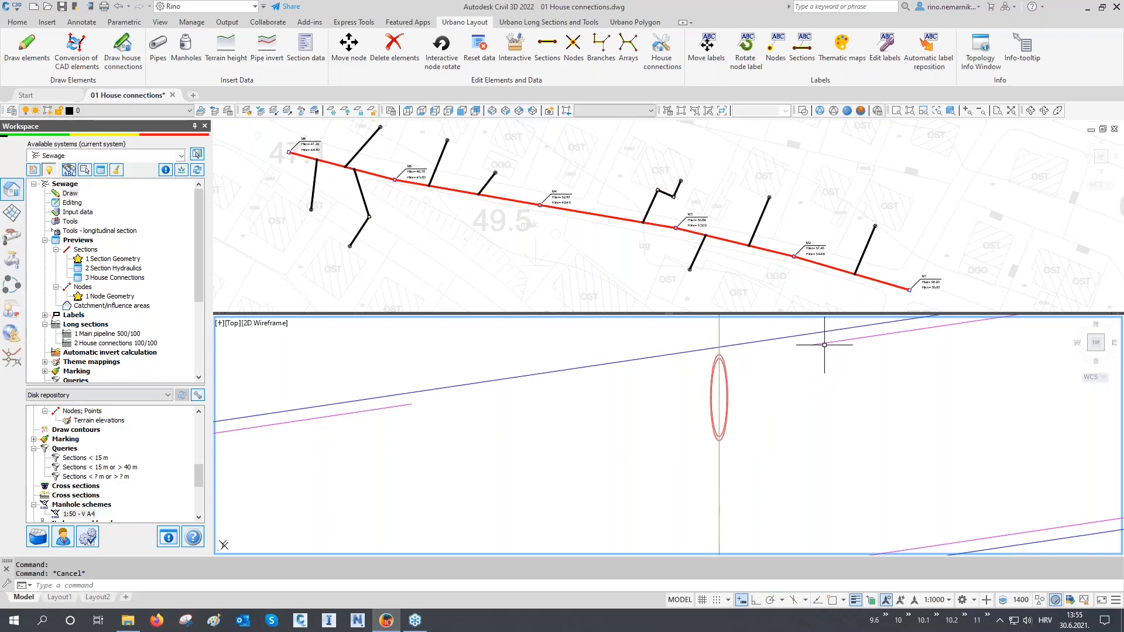
scroll(835, 413, down, 2)
scroll(834, 412, down, 5)
middle_drag(828, 426, 734, 480)
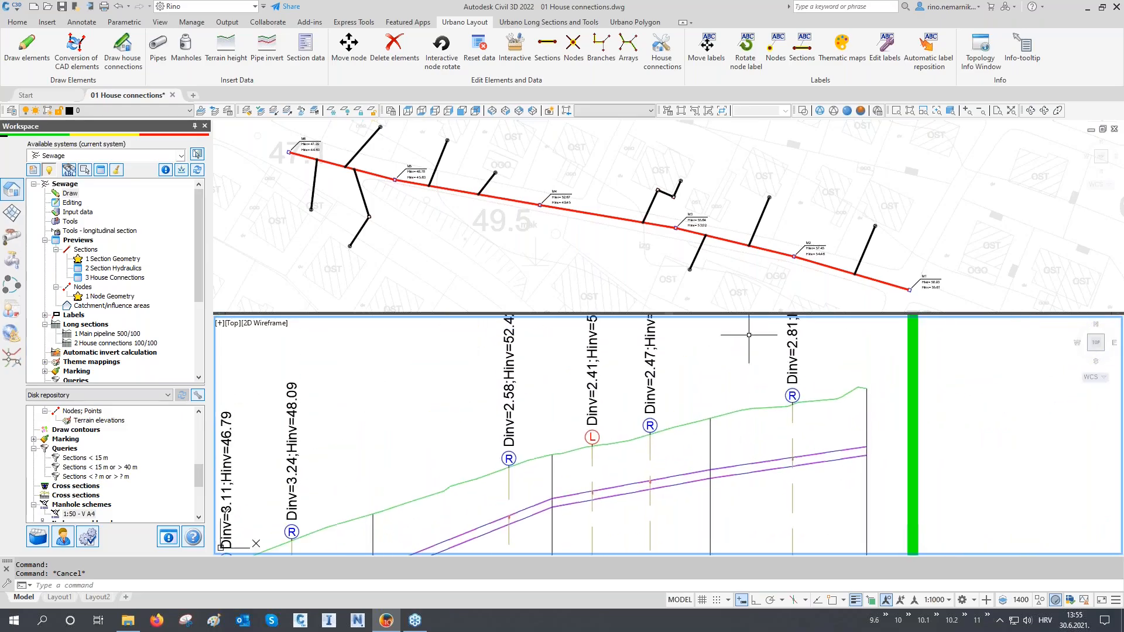
click(760, 281)
- Open Edit service lines and drains and select house connections HC1 and HC2 by branch
right_click(79, 206)
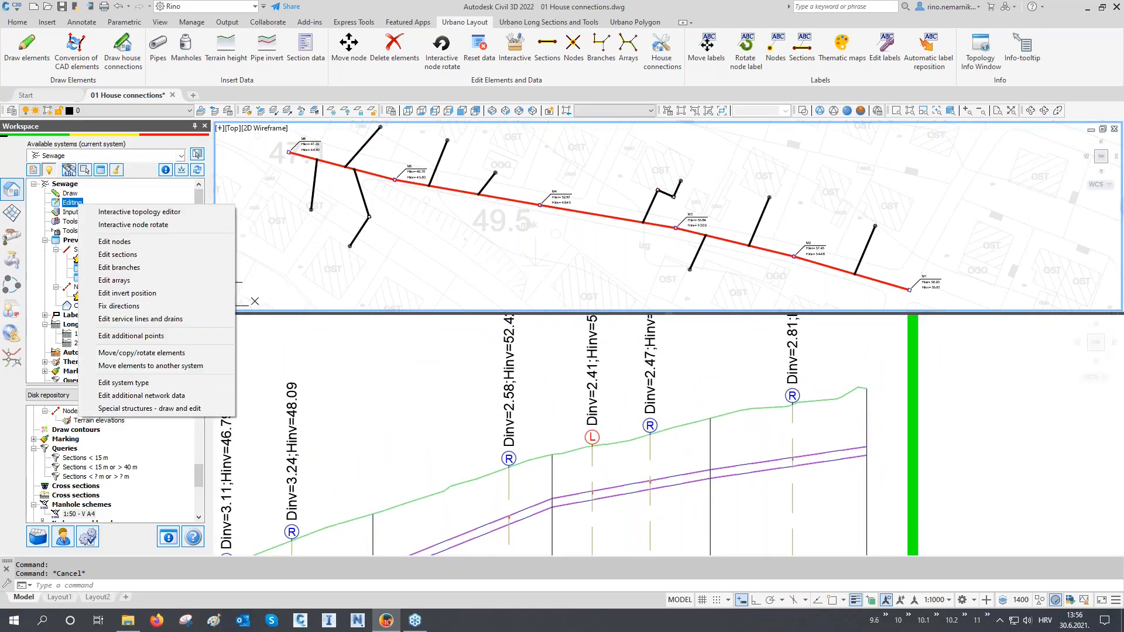
click(124, 319)
click(411, 152)
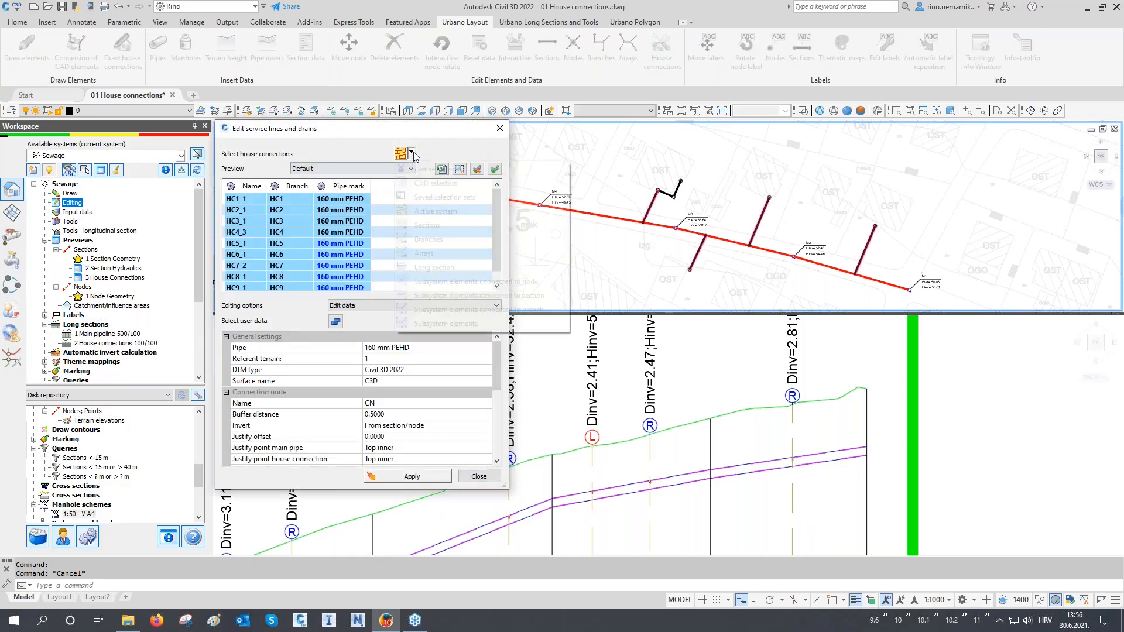
click(436, 246)
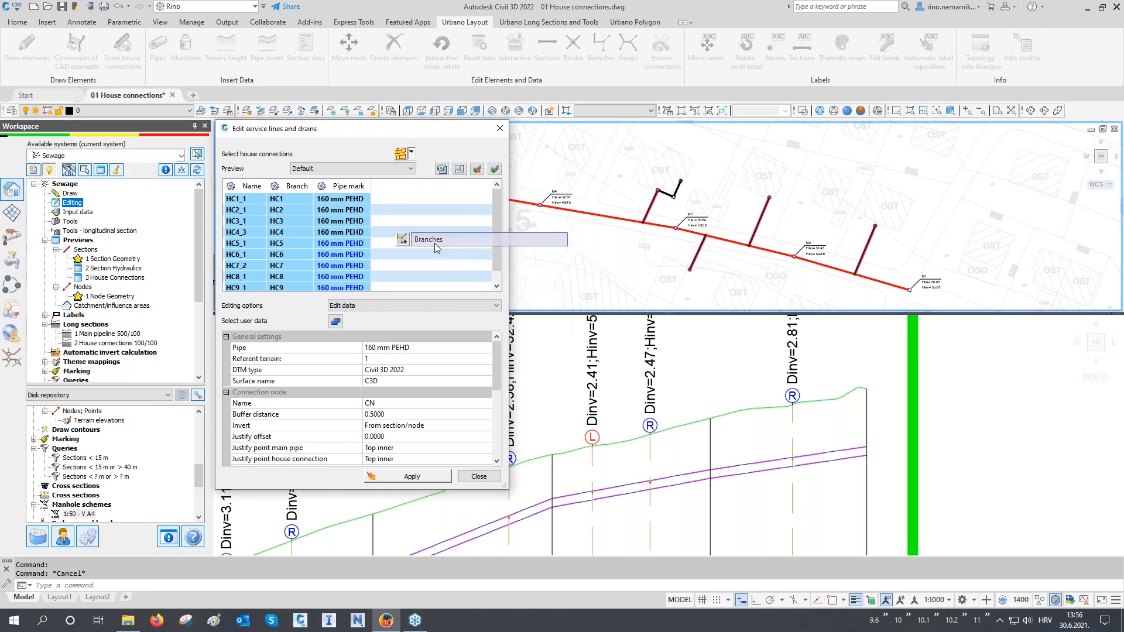
right_click(755, 206)
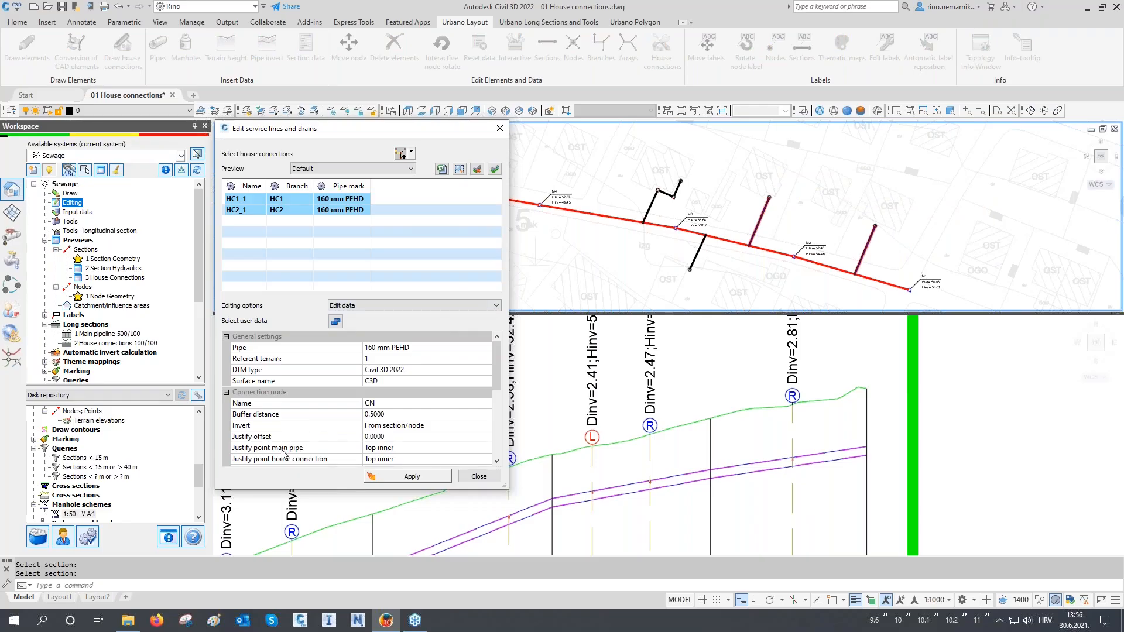
- Set both main pipe and house connection justify points to Axis, apply, and close the editor
click(317, 448)
scroll(417, 453, down, 2)
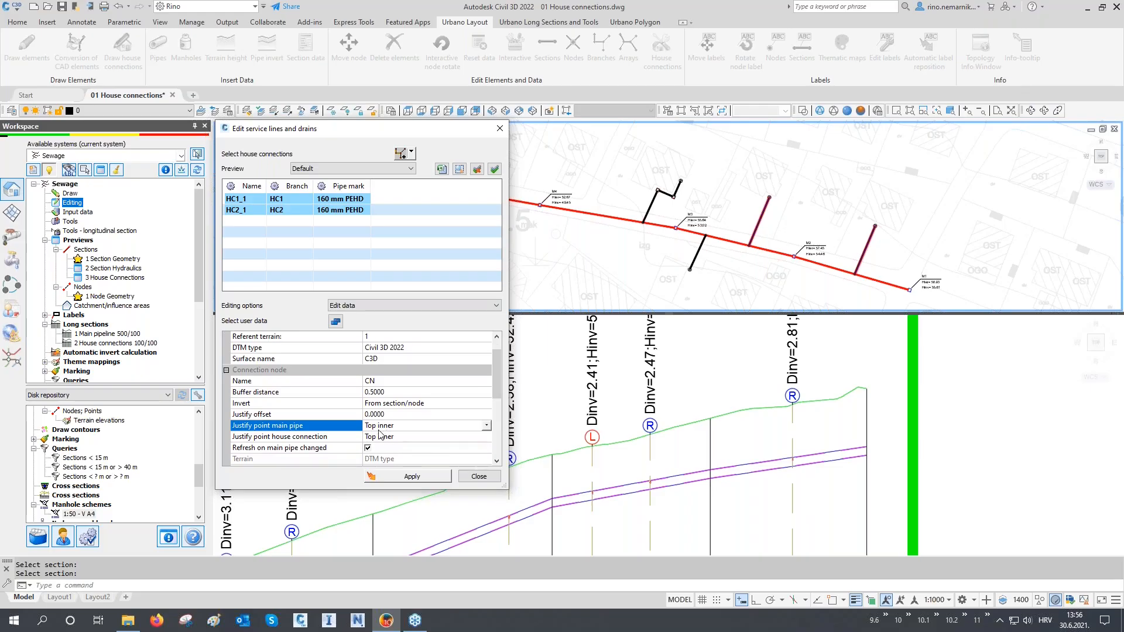
click(392, 432)
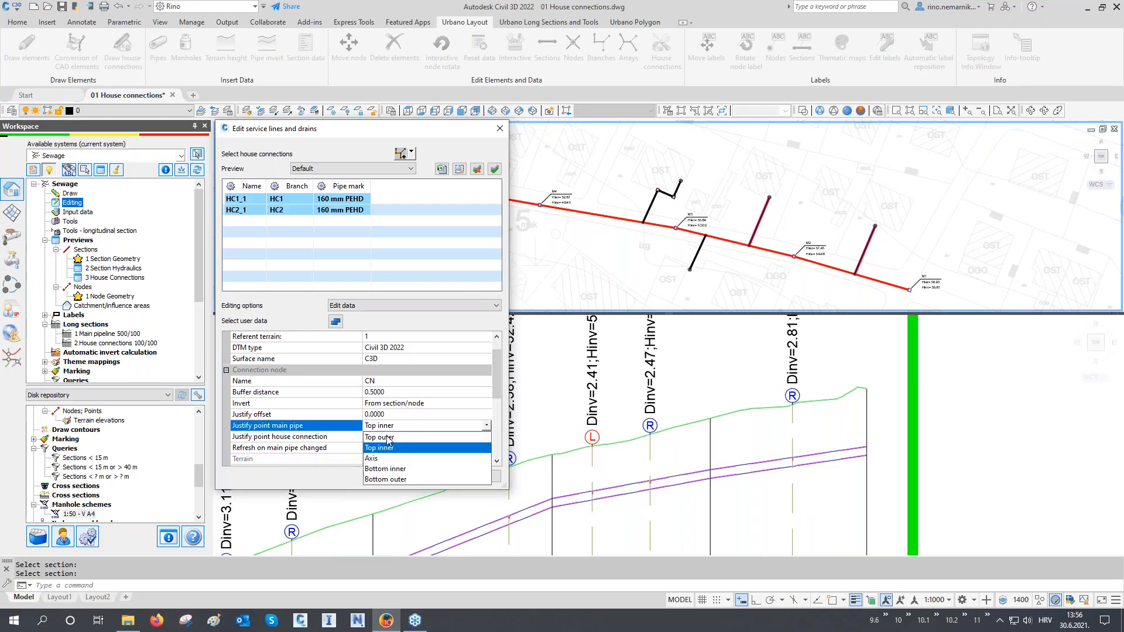
click(386, 458)
click(389, 438)
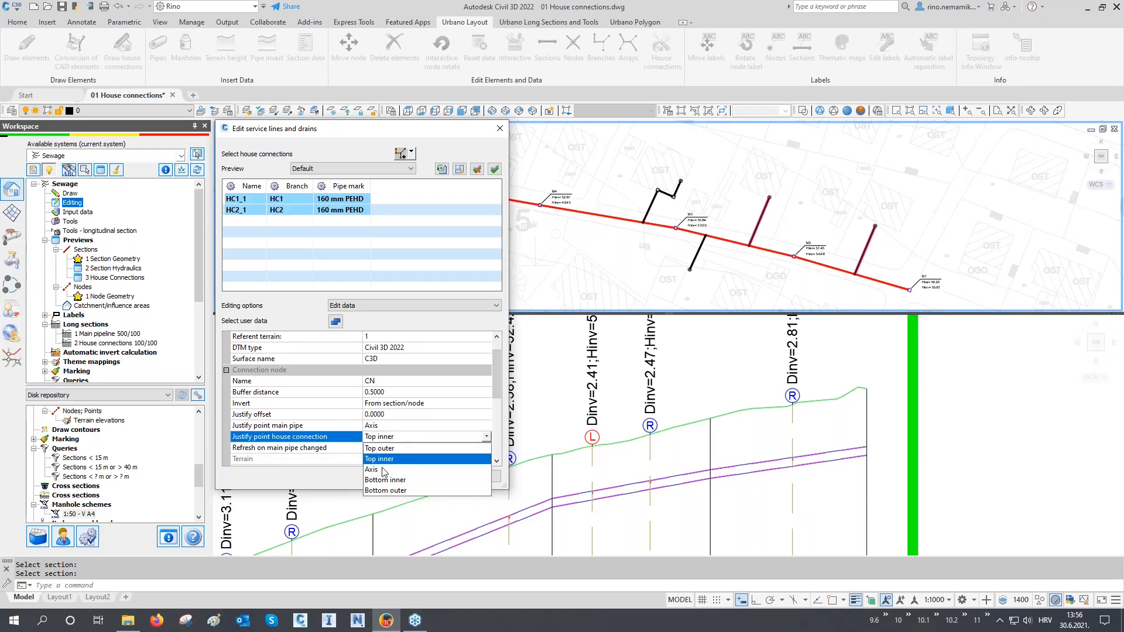
click(384, 470)
click(401, 477)
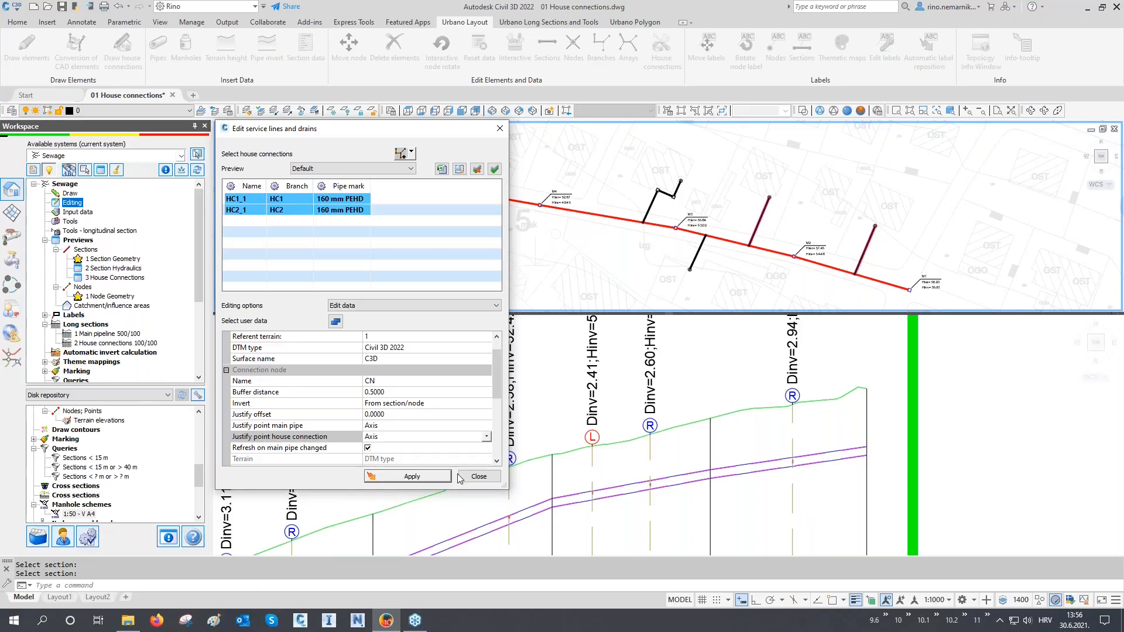
click(478, 476)
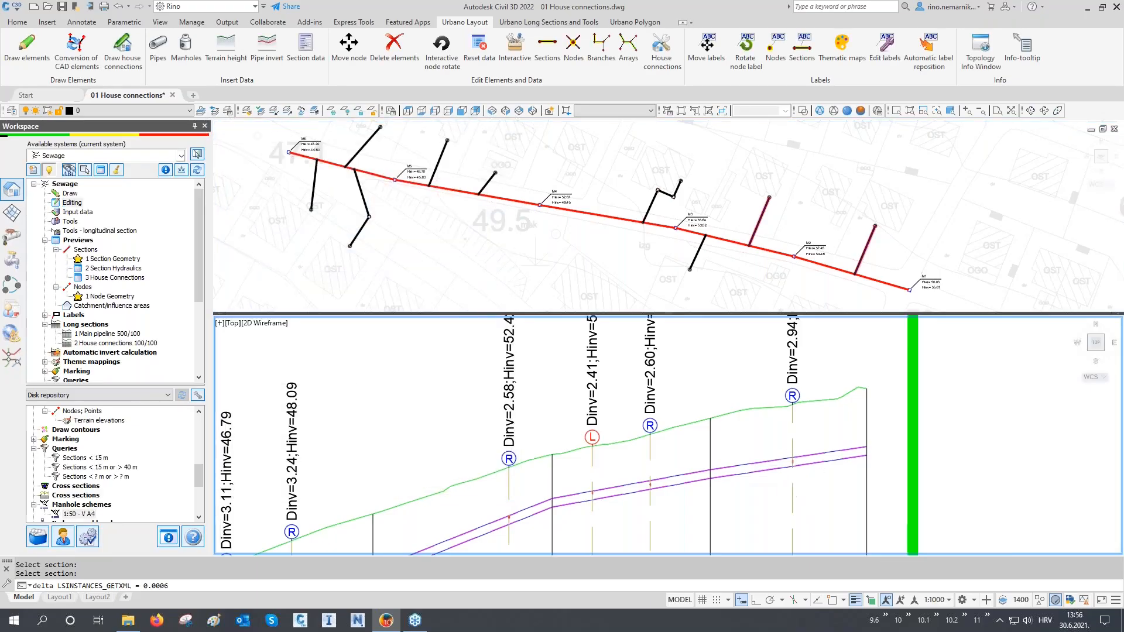
- Zoom and pan the long section to check Dinv values 3.24, 2.58, 2.41, 2.60 and 2.94
scroll(782, 465, up, 5)
scroll(732, 436, down, 5)
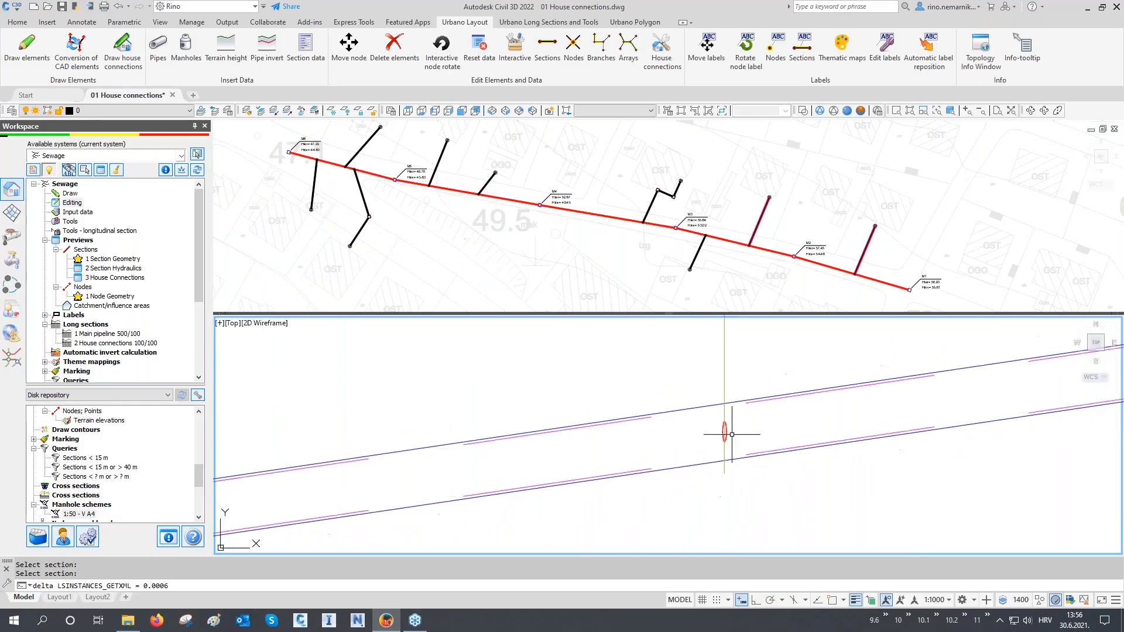
scroll(502, 475, up, 5)
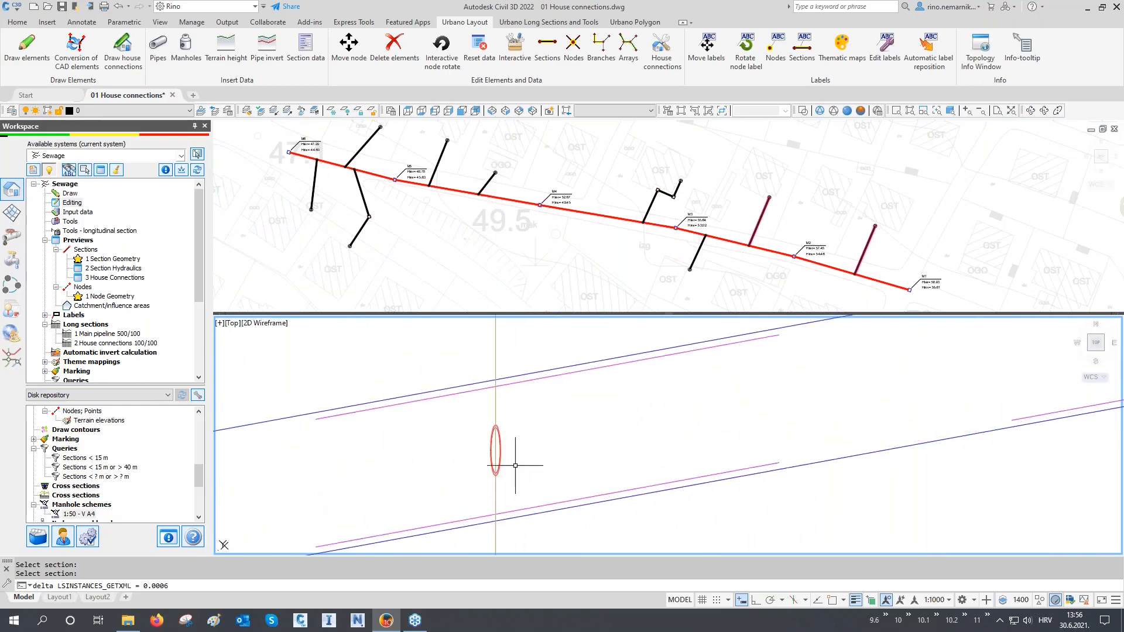
scroll(578, 419, down, 5)
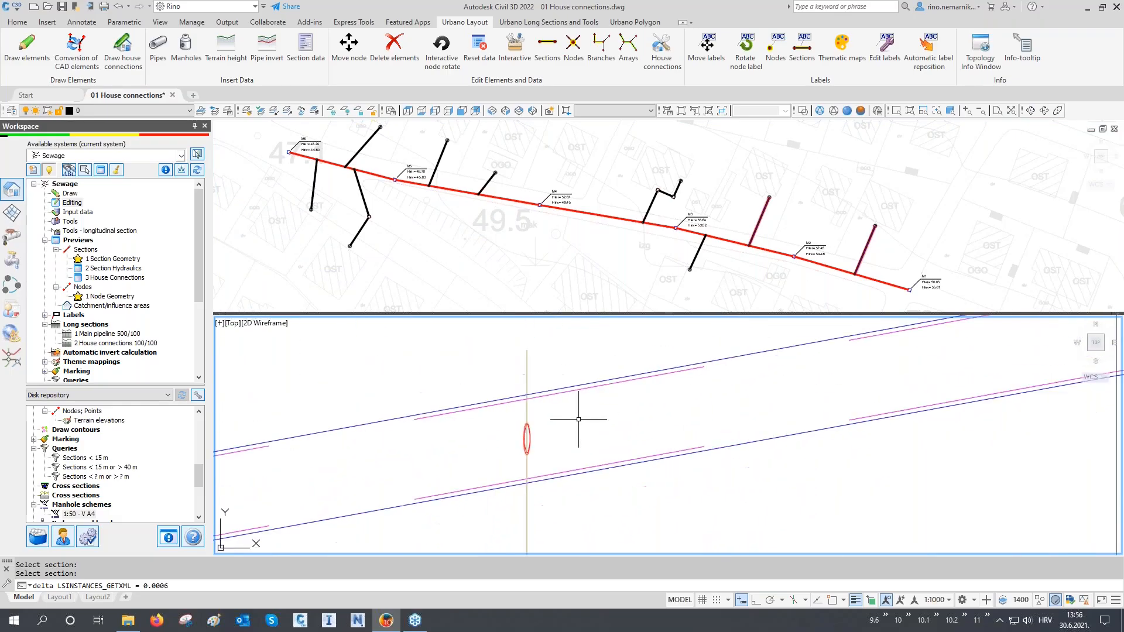
middle_drag(584, 432, 579, 456)
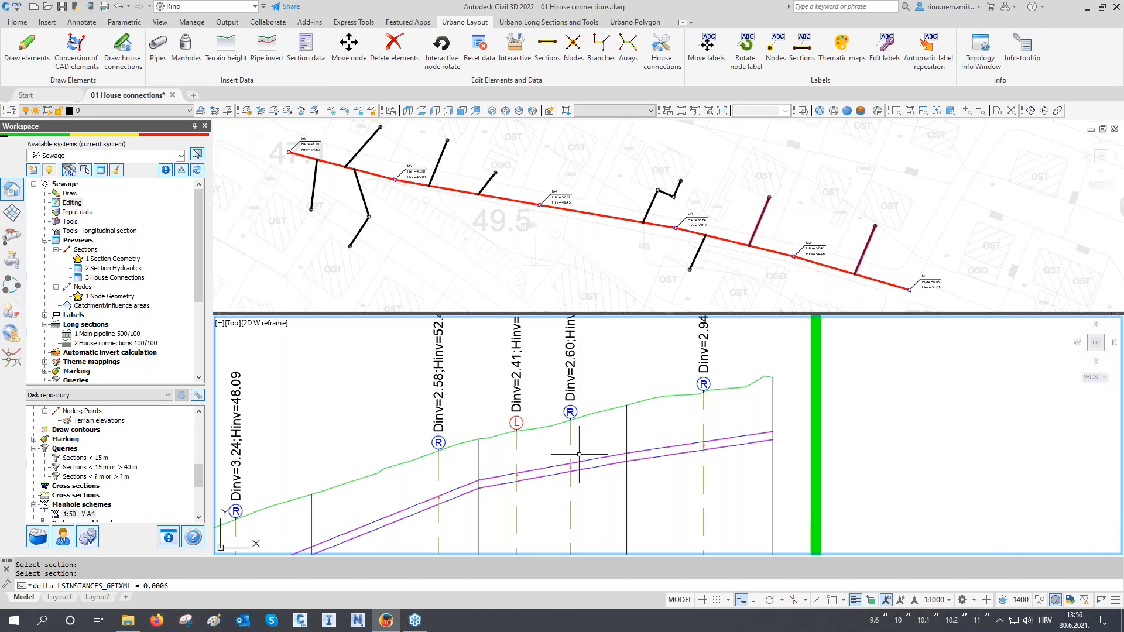
- Open the pipe invert editor with advanced options and pick the Main section from M3 to M1
click(548, 23)
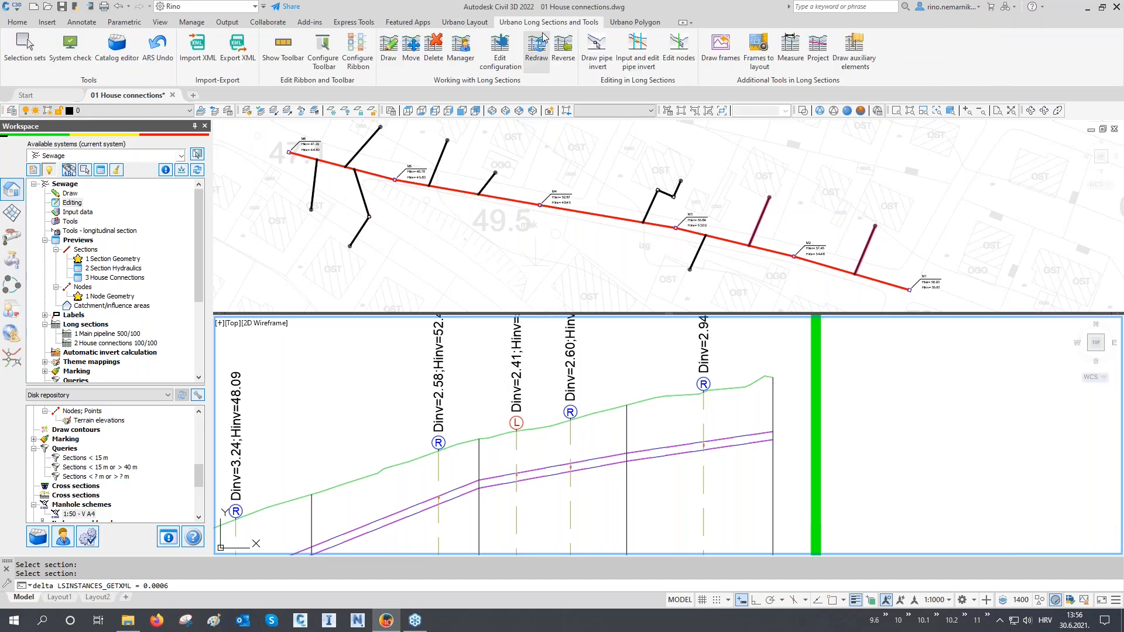
click(643, 56)
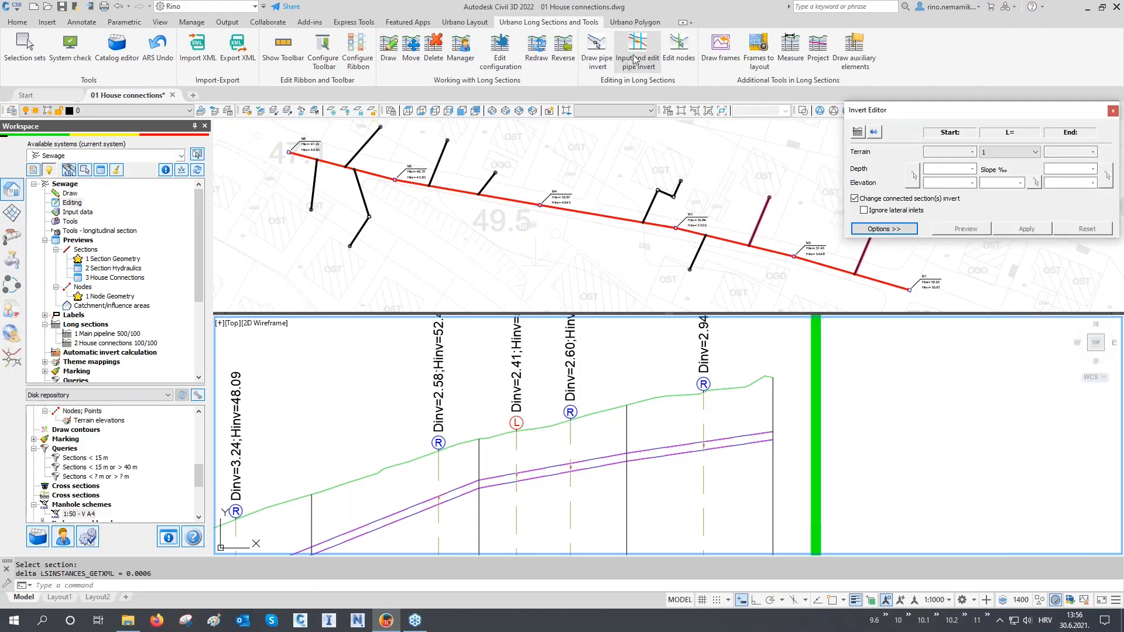
click(906, 231)
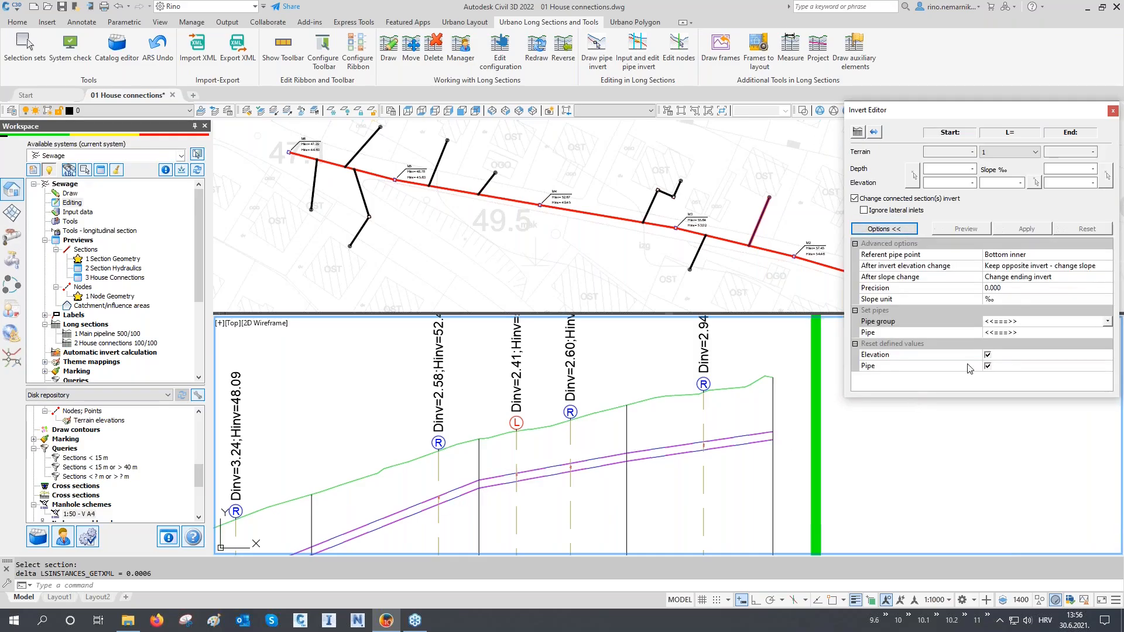
click(921, 256)
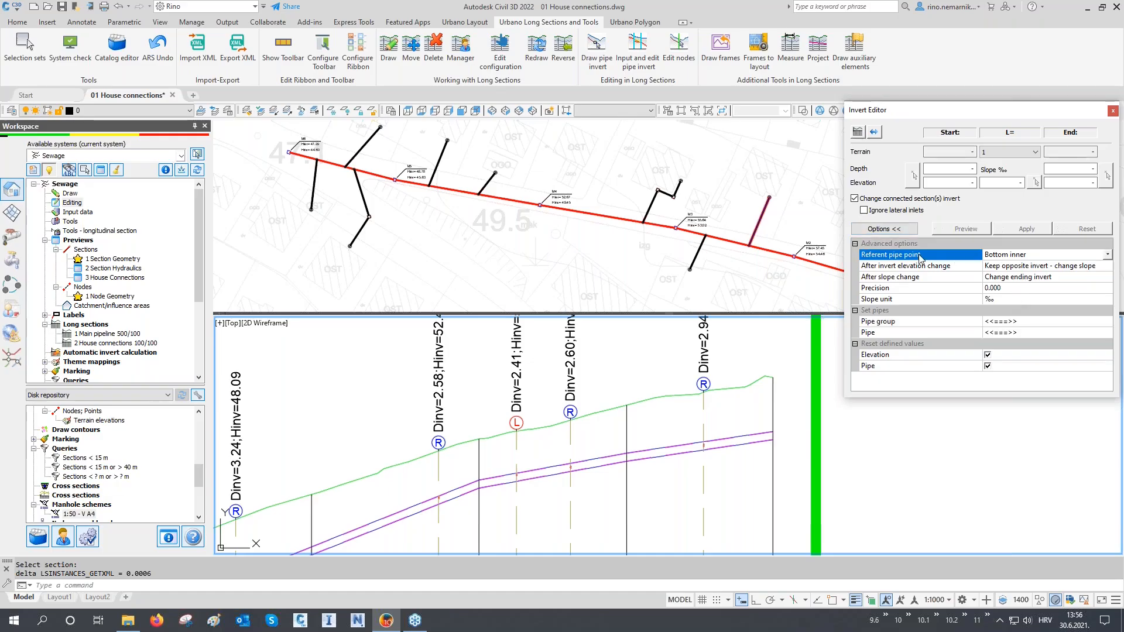
click(1002, 256)
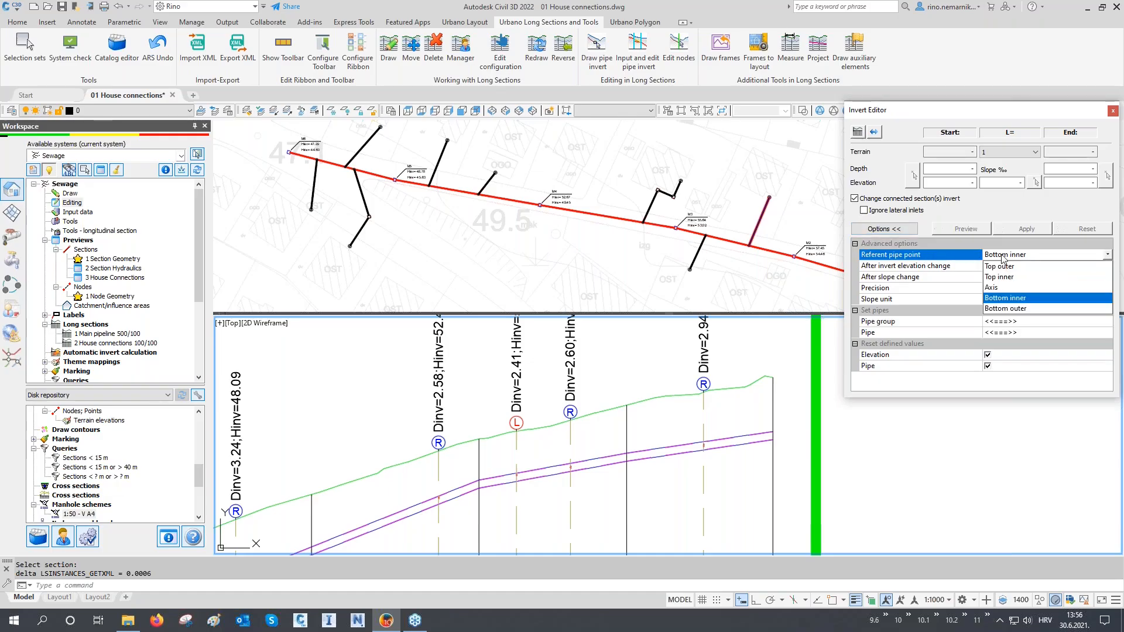
click(891, 119)
click(874, 133)
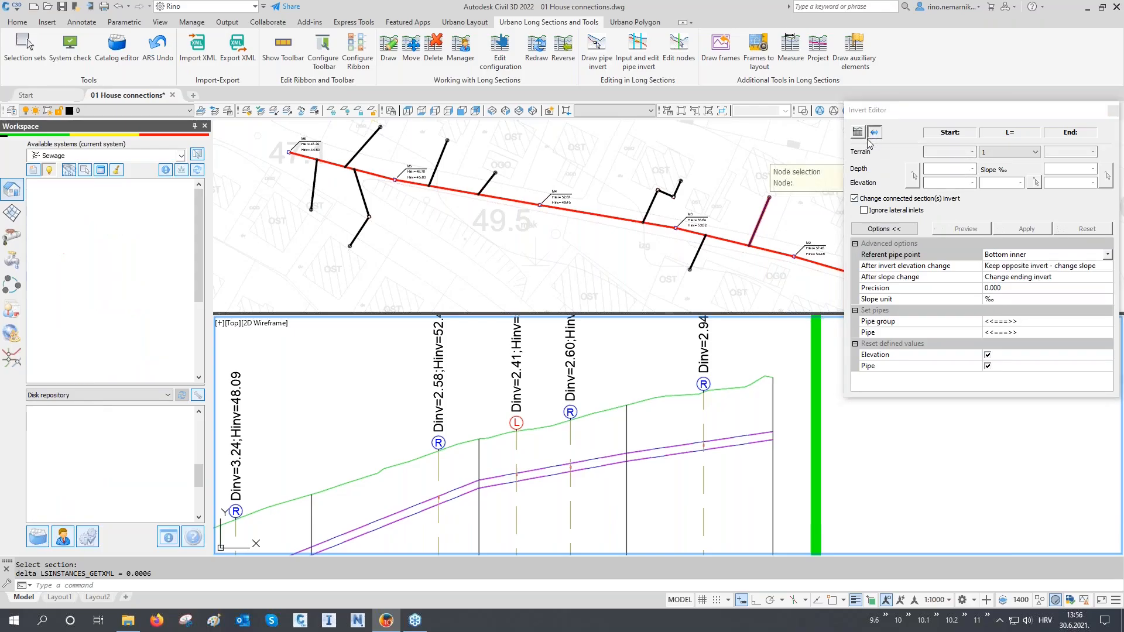
click(735, 362)
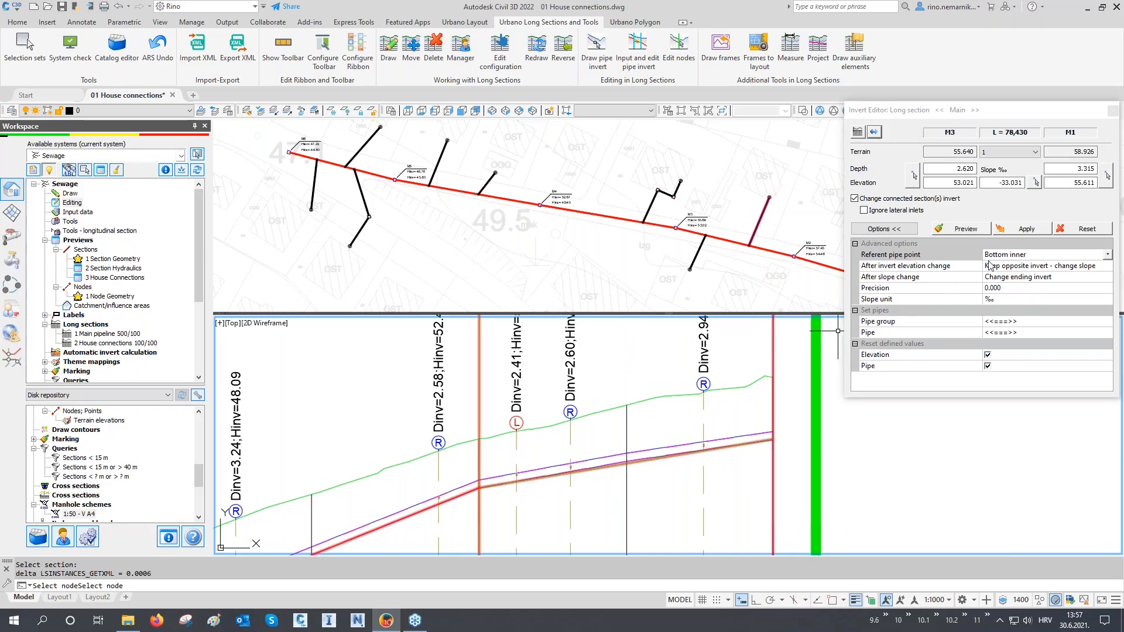
- Measure at Top outer, set the M1 end depth to 4.501 and apply, giving slope -12.440‰
click(1013, 261)
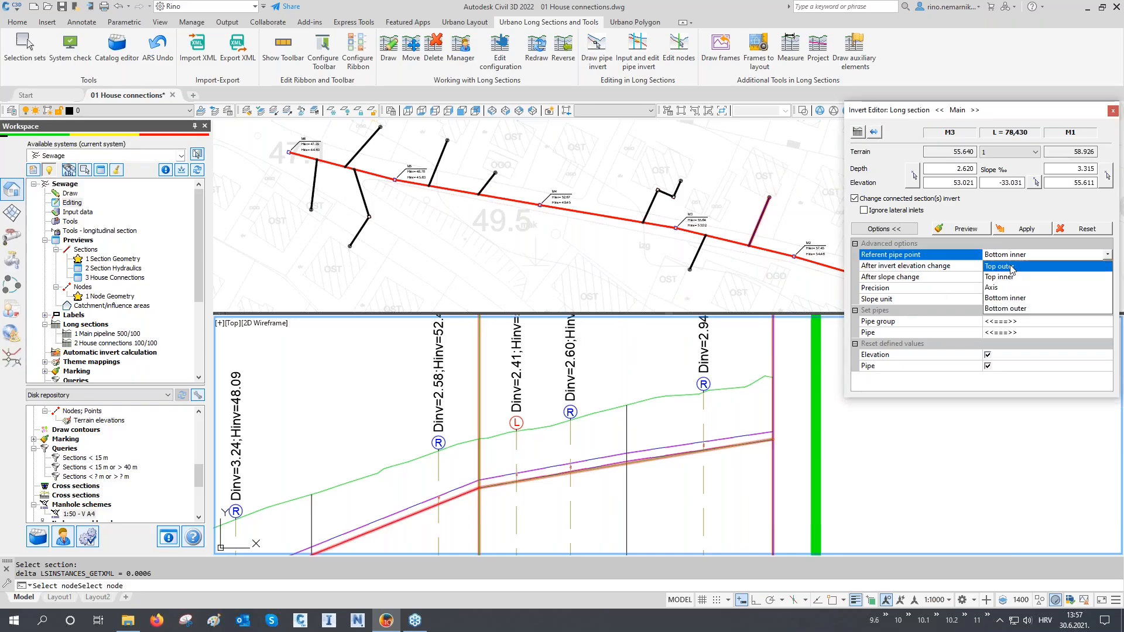
click(1013, 266)
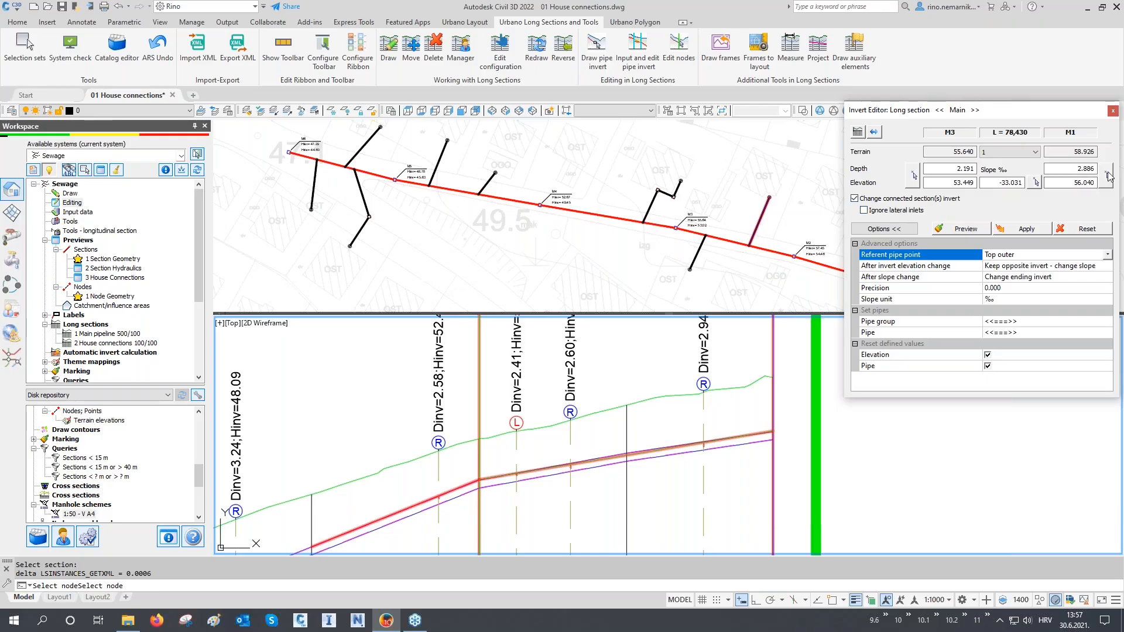
click(1107, 176)
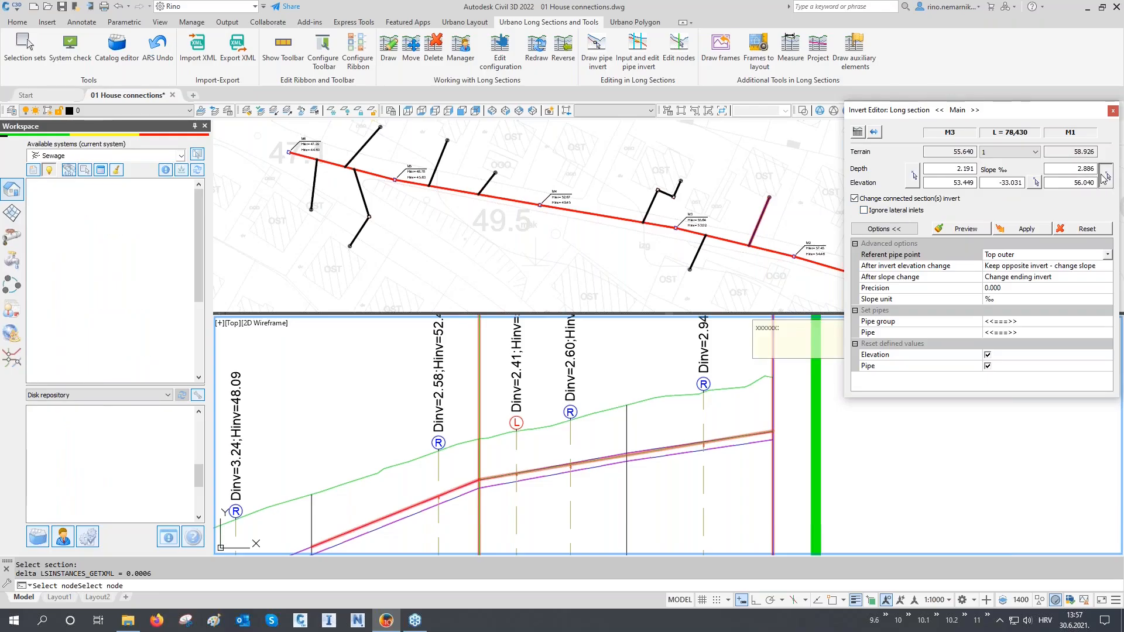
click(804, 463)
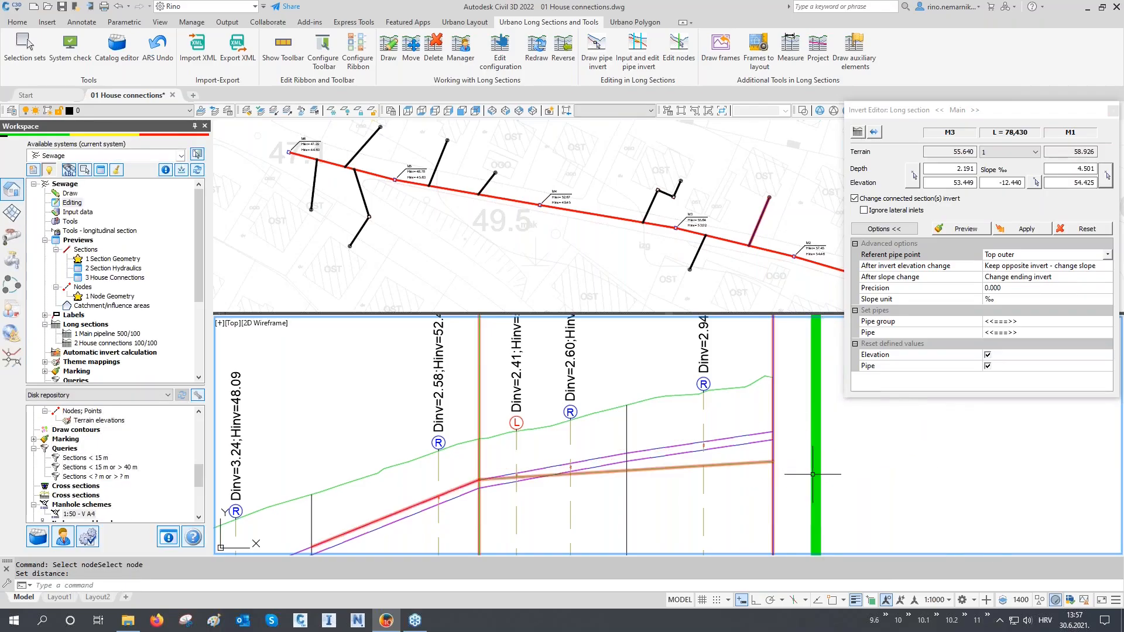
click(1027, 229)
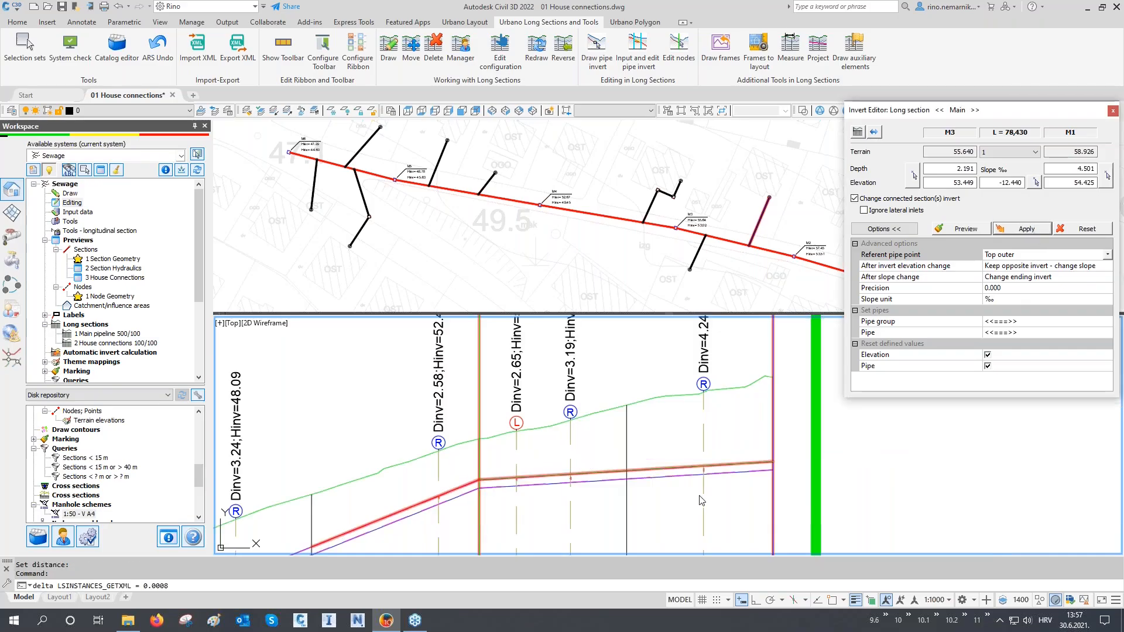
click(745, 406)
- Fit the long section and plan view, and keep the -12.440 section slope unchanged
scroll(697, 429, down, 4)
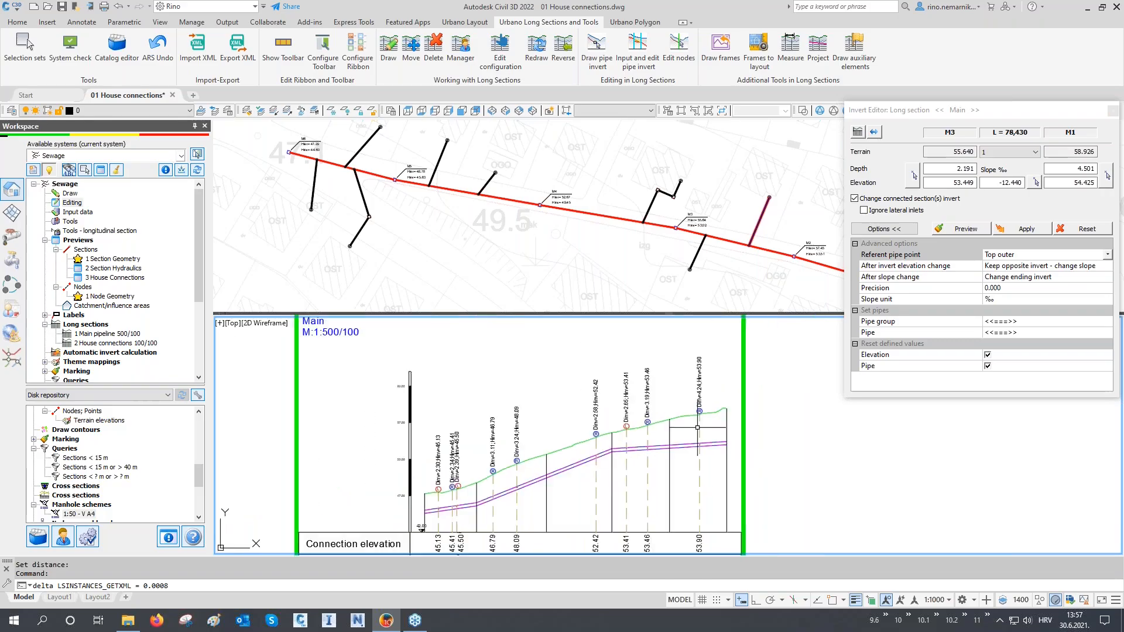
middle_drag(697, 429, 733, 421)
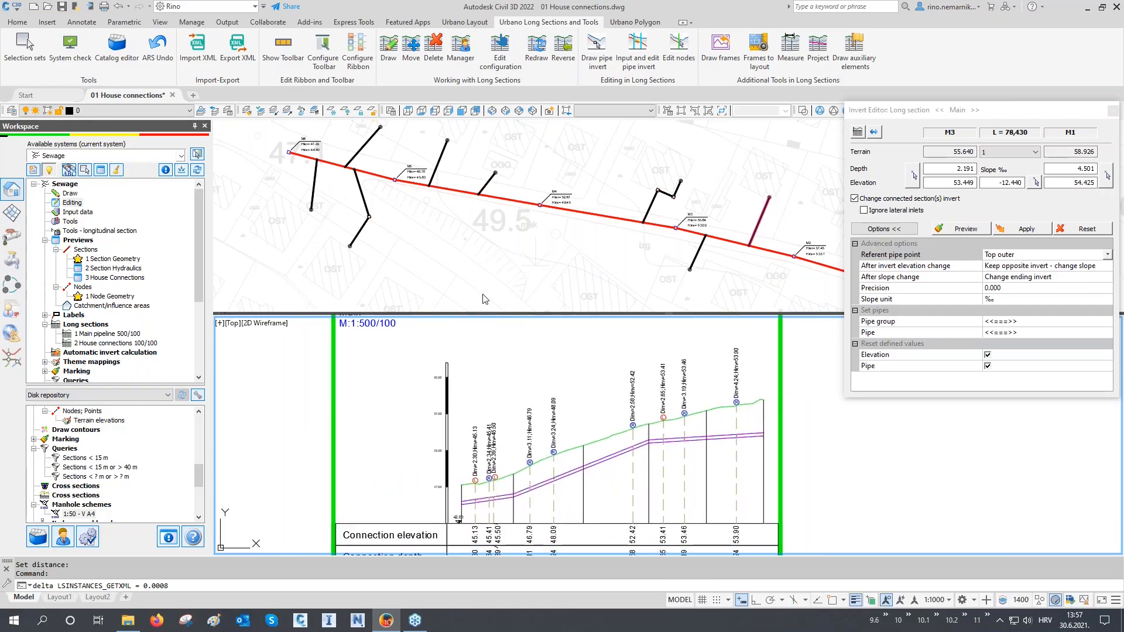
click(493, 263)
scroll(492, 264, down, 2)
middle_drag(544, 271, 542, 261)
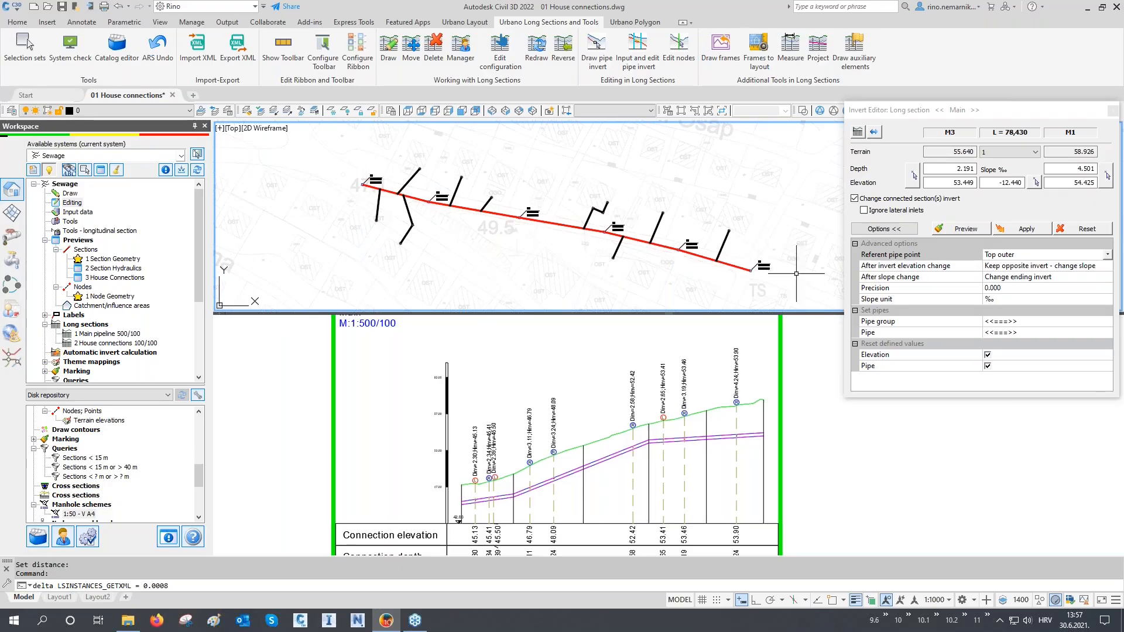
double_click(997, 182)
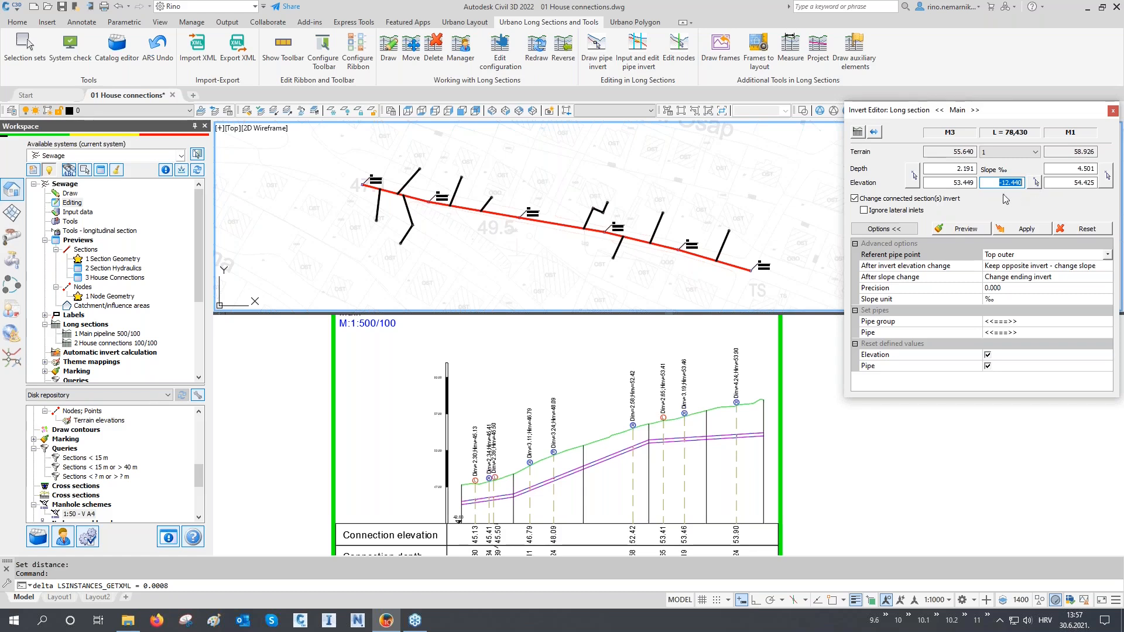
click(811, 432)
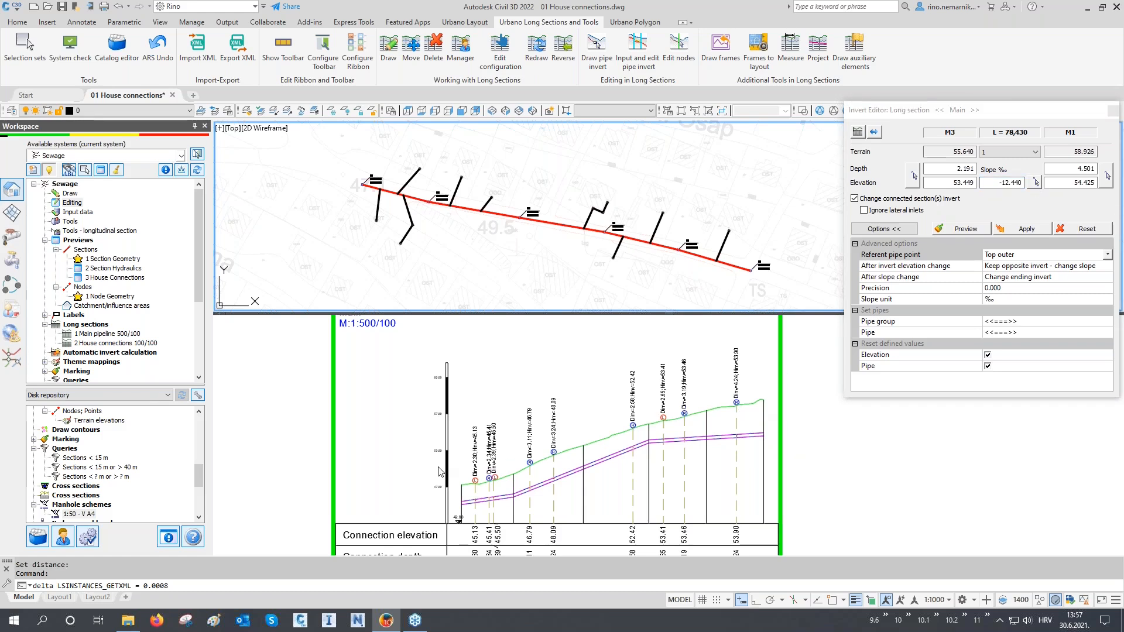
- Pick a new end elevation for M1, raising its invert to give slope -34.039‰ and depth 2.807
click(796, 437)
scroll(713, 438, up, 4)
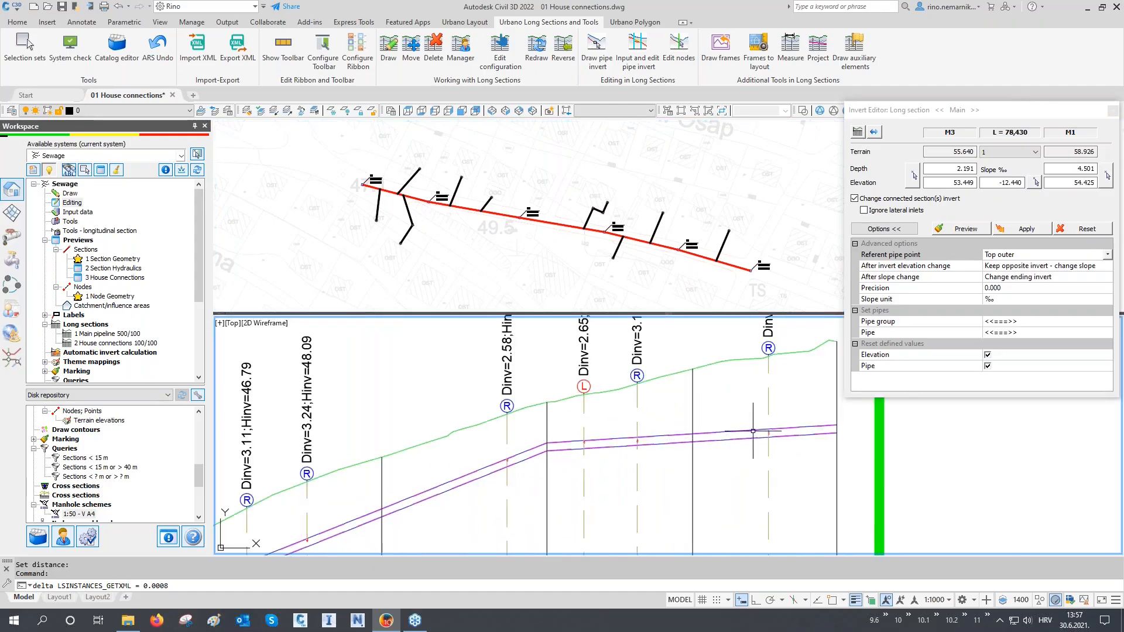
scroll(796, 447, up, 2)
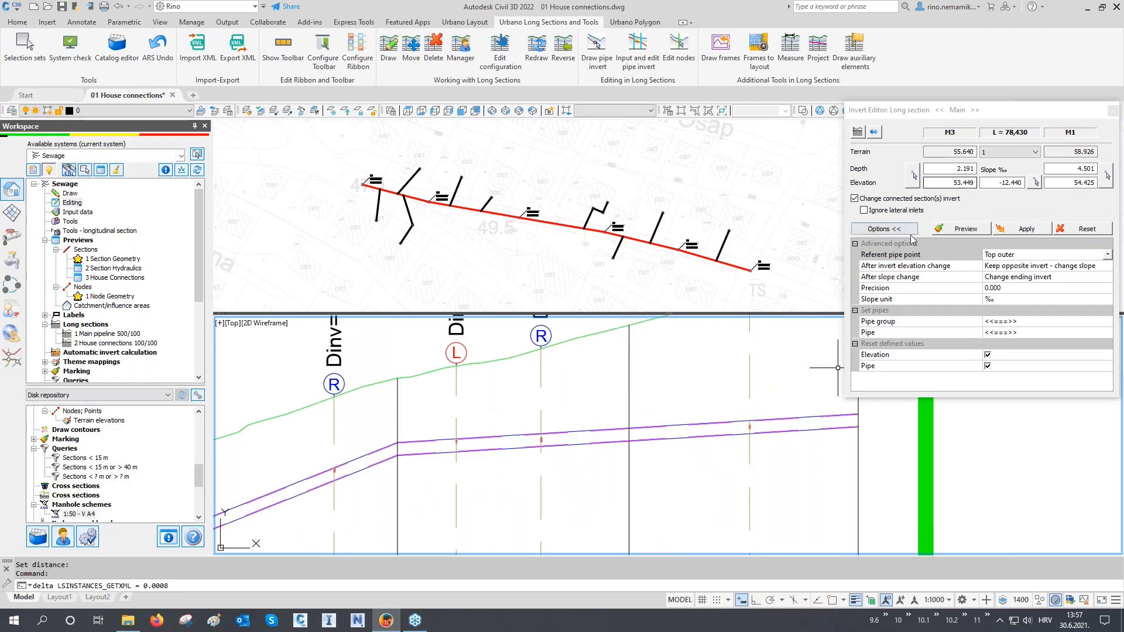
click(1106, 179)
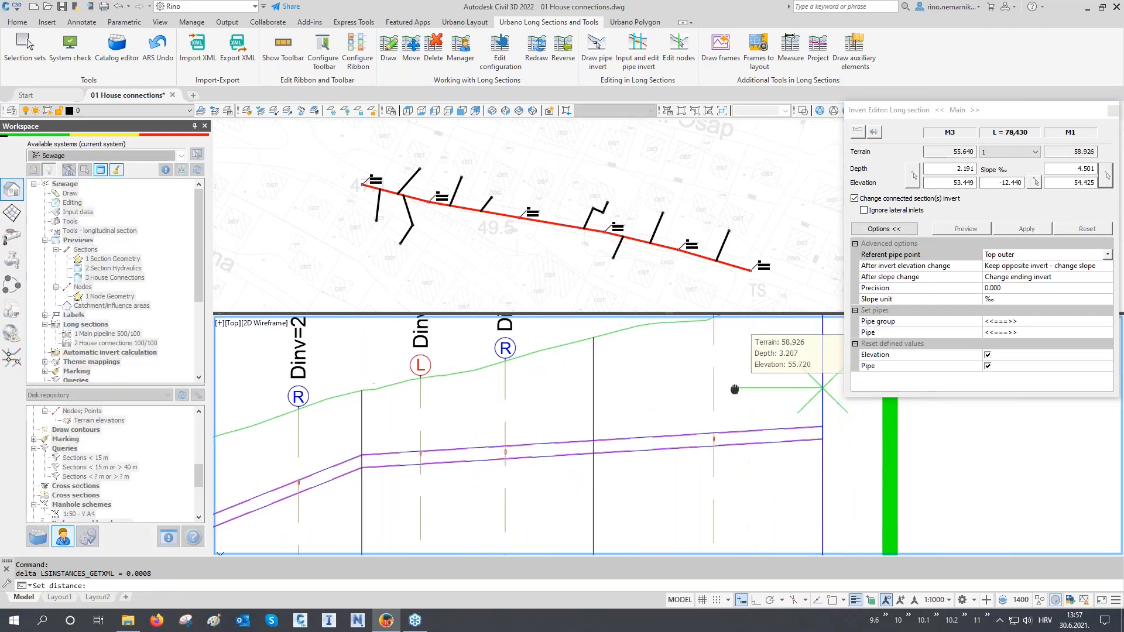
click(791, 379)
click(1027, 230)
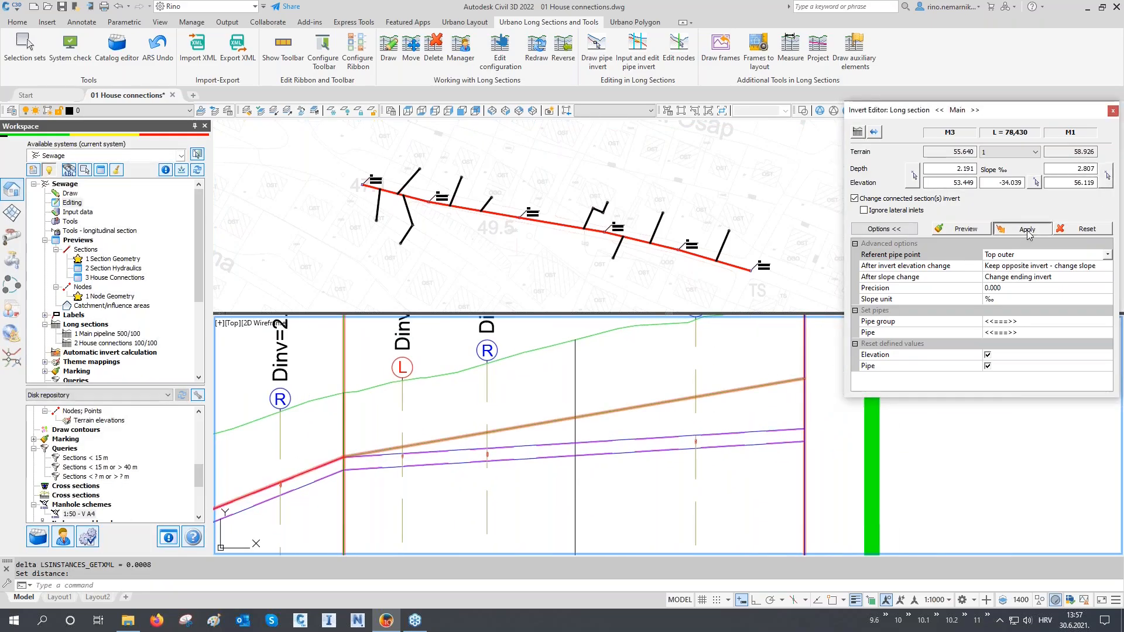
- Pan along the profile to check the updated inverts, then collapse the Invert Editor's advanced options
scroll(691, 398, up, 4)
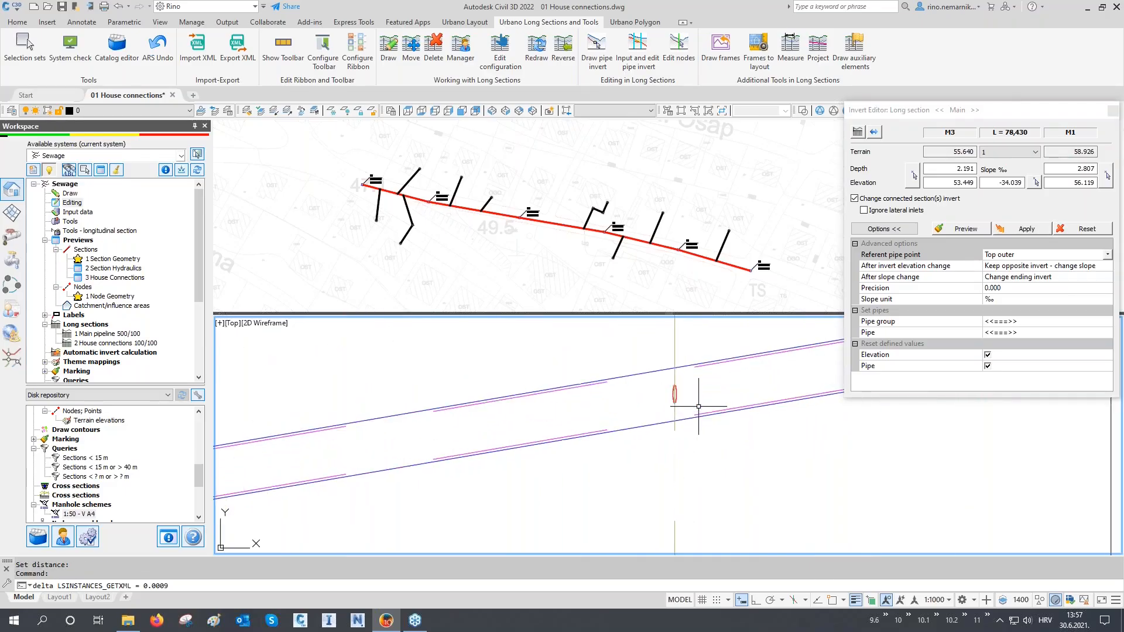
scroll(704, 377, down, 2)
middle_drag(458, 424, 709, 424)
middle_drag(440, 486, 721, 428)
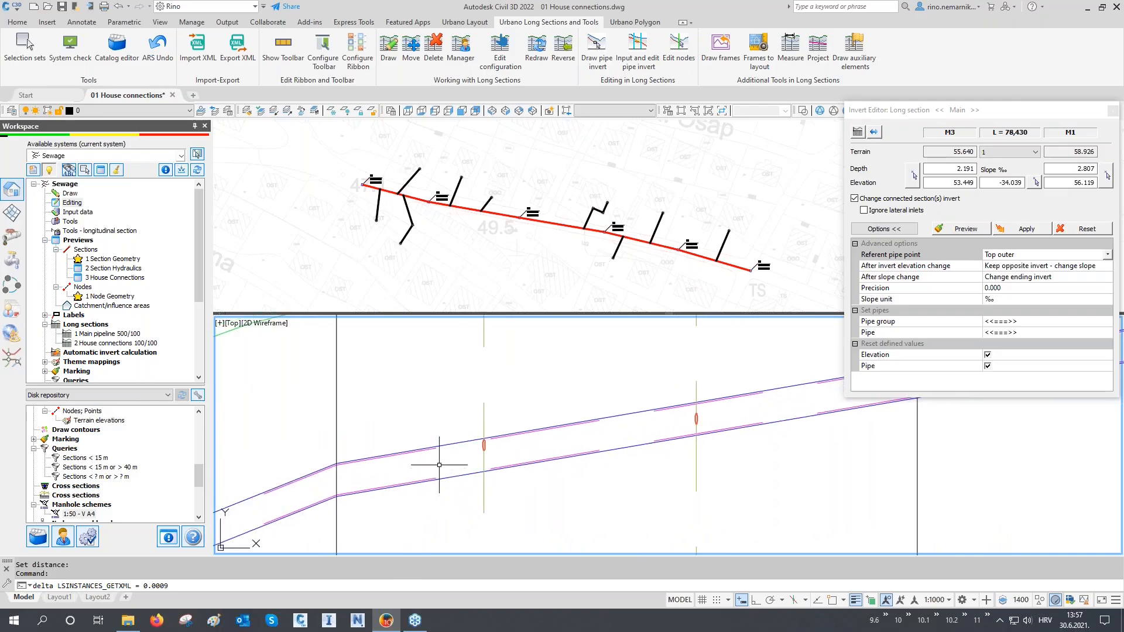
scroll(439, 465, up, 2)
middle_drag(484, 452, 319, 485)
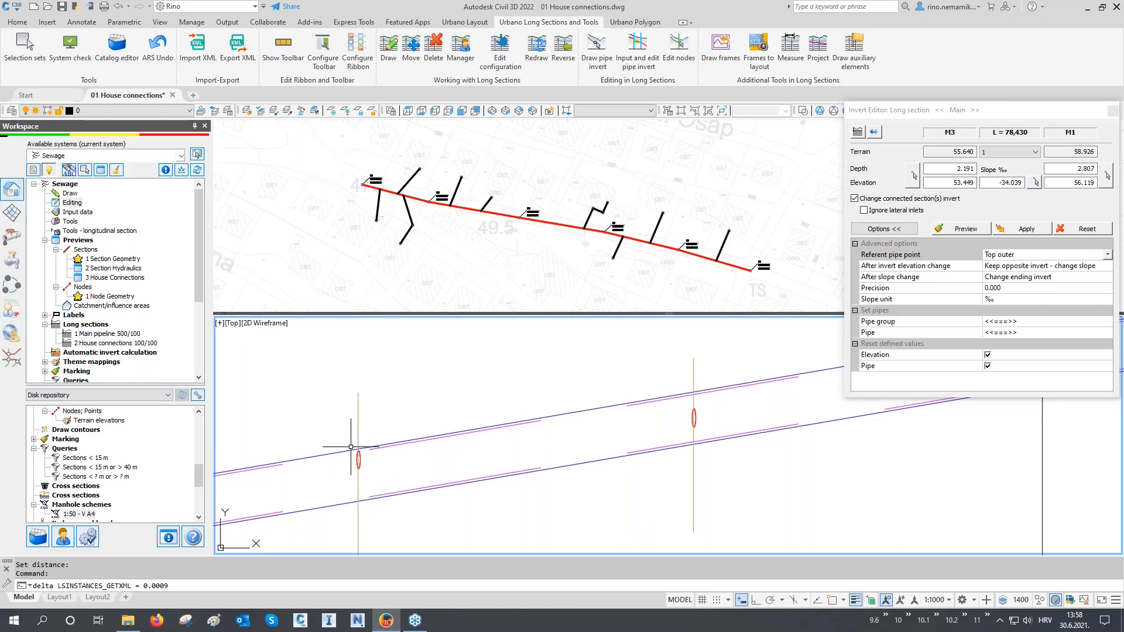
scroll(360, 460, up, 2)
scroll(575, 487, down, 2)
scroll(576, 488, down, 4)
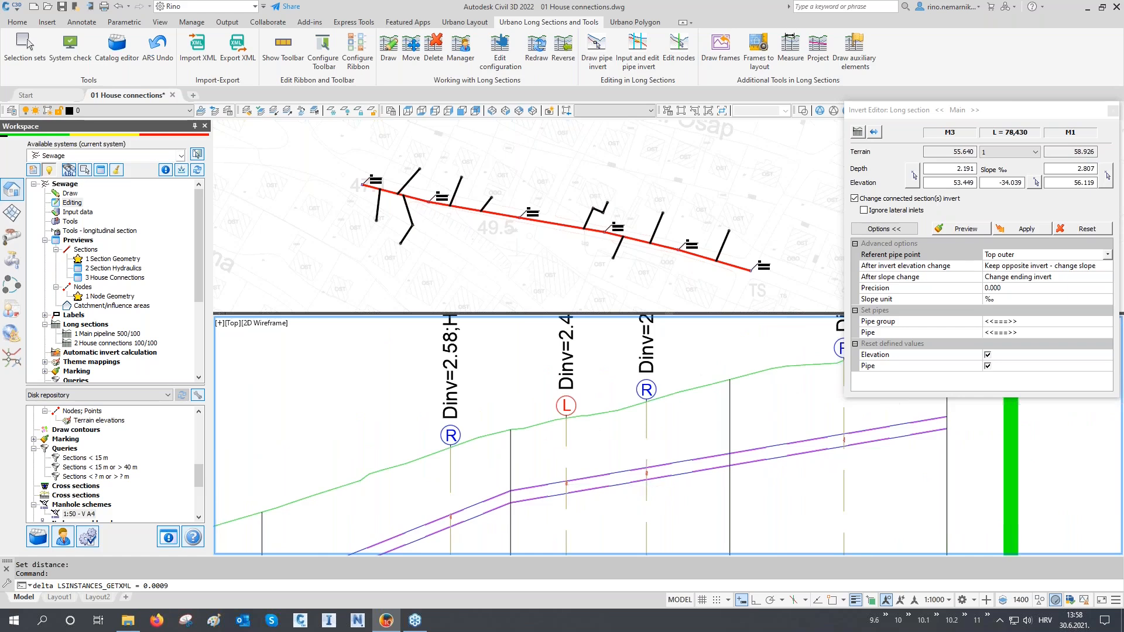
scroll(696, 476, down, 4)
middle_drag(667, 476, 698, 470)
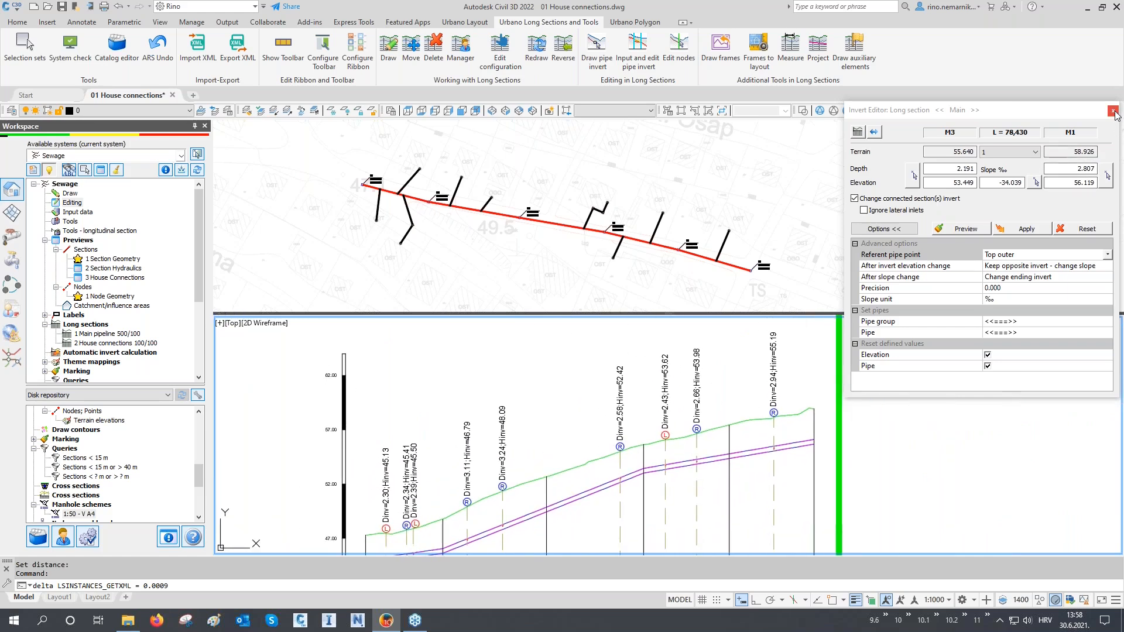
click(884, 228)
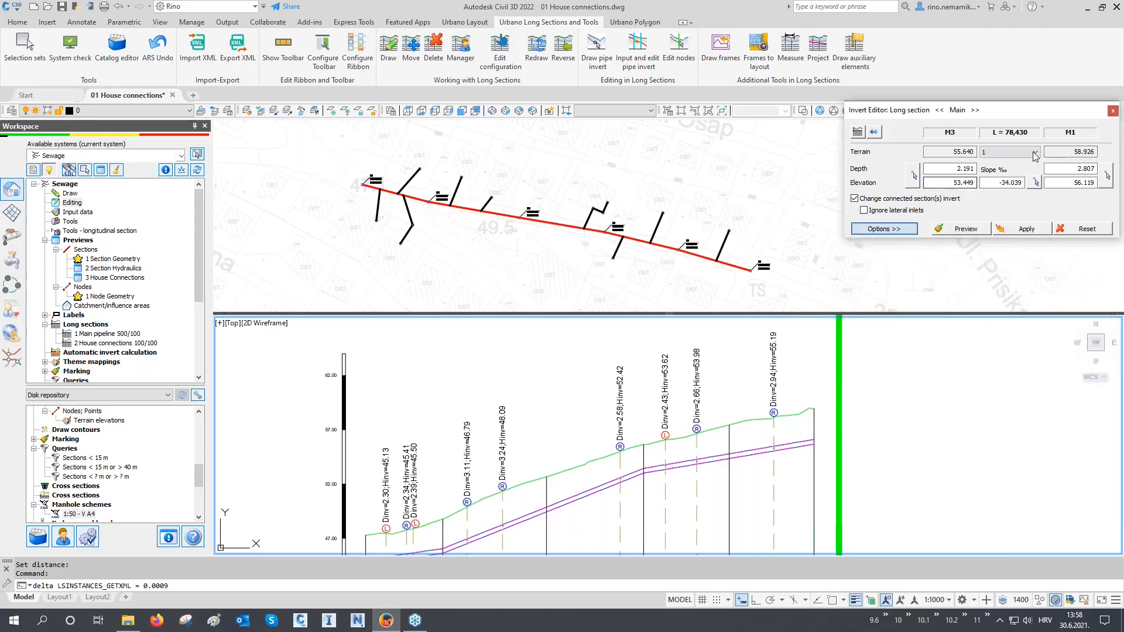
- Close the Invert Editor and make the plan view active
click(1113, 111)
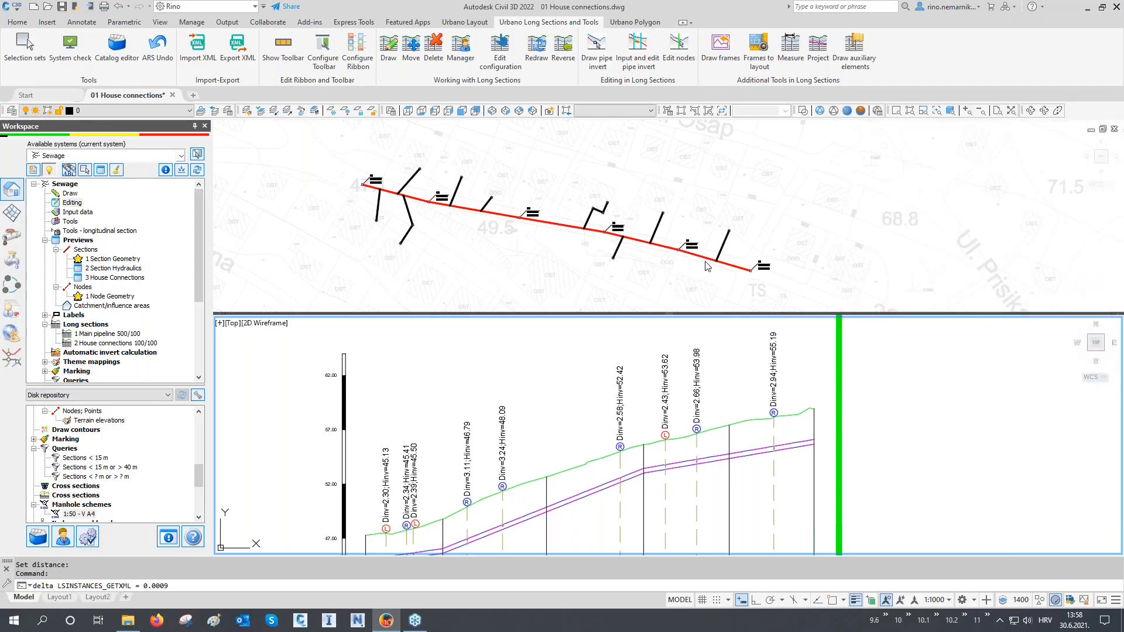
scroll(706, 317, up, 2)
scroll(705, 278, down, 2)
click(697, 282)
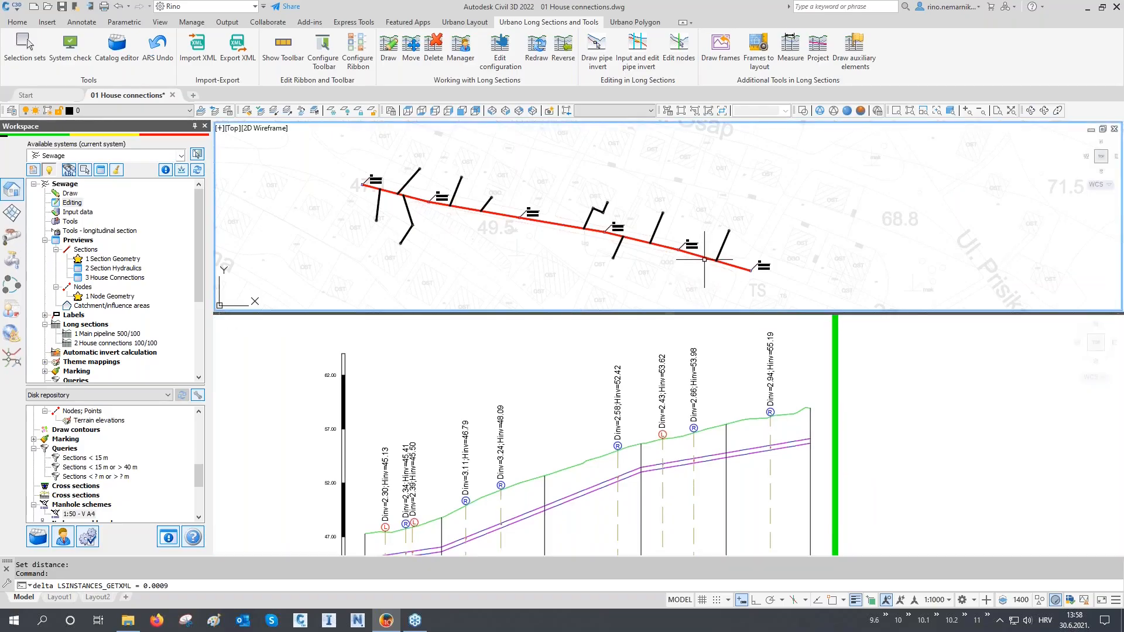
scroll(706, 257, up, 4)
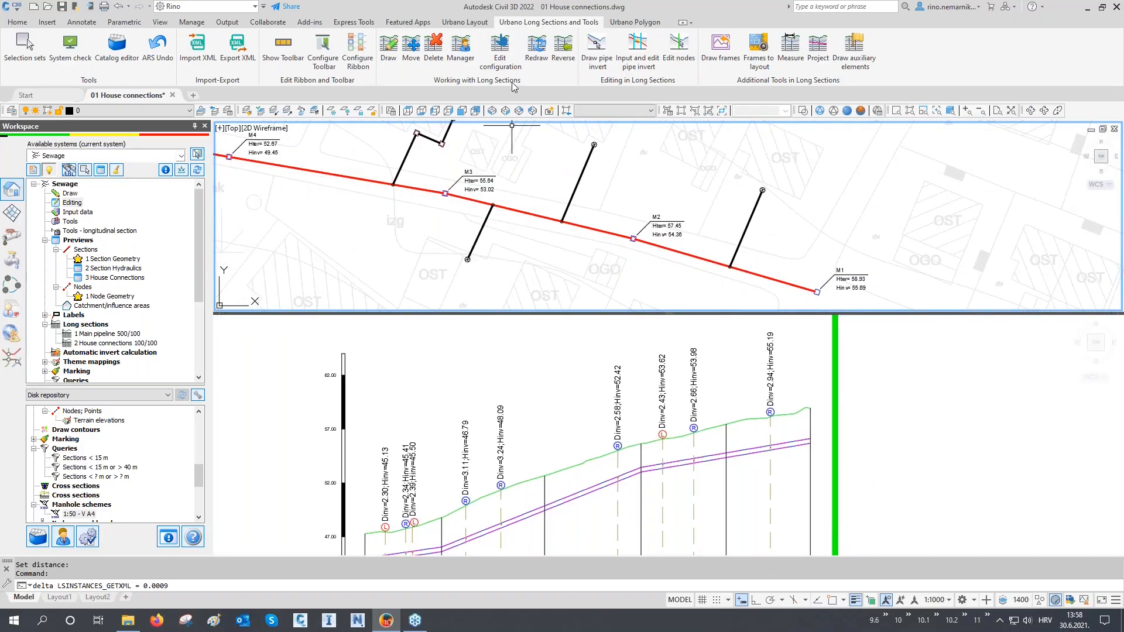
- With Urbano Layout Move node, slide CN1 and the next two junctions along the main pipe
click(464, 22)
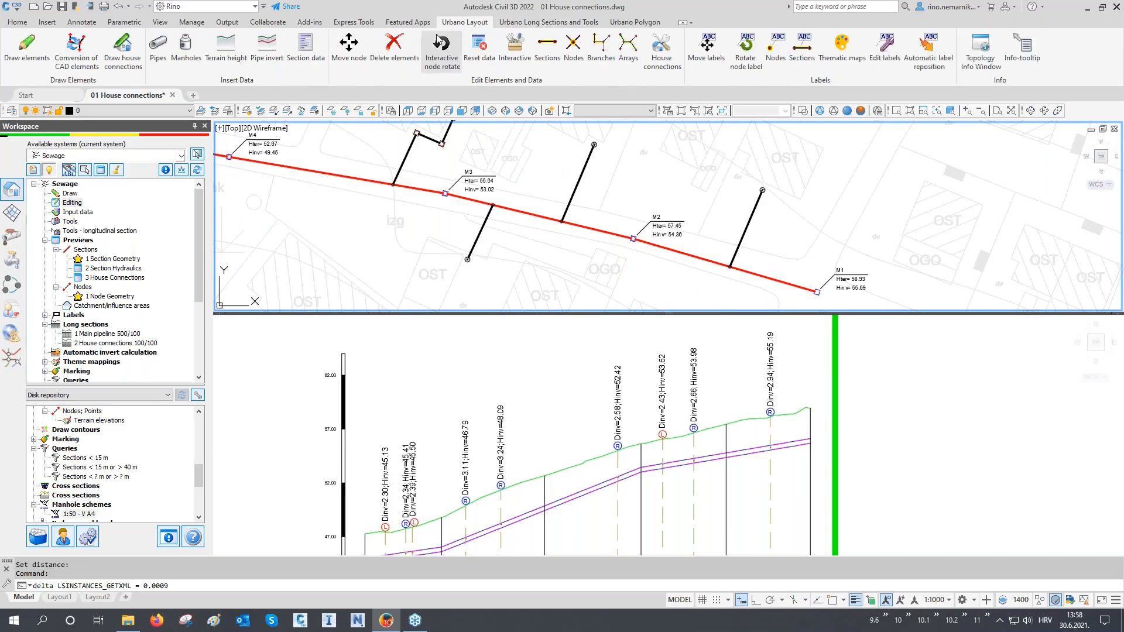
click(350, 47)
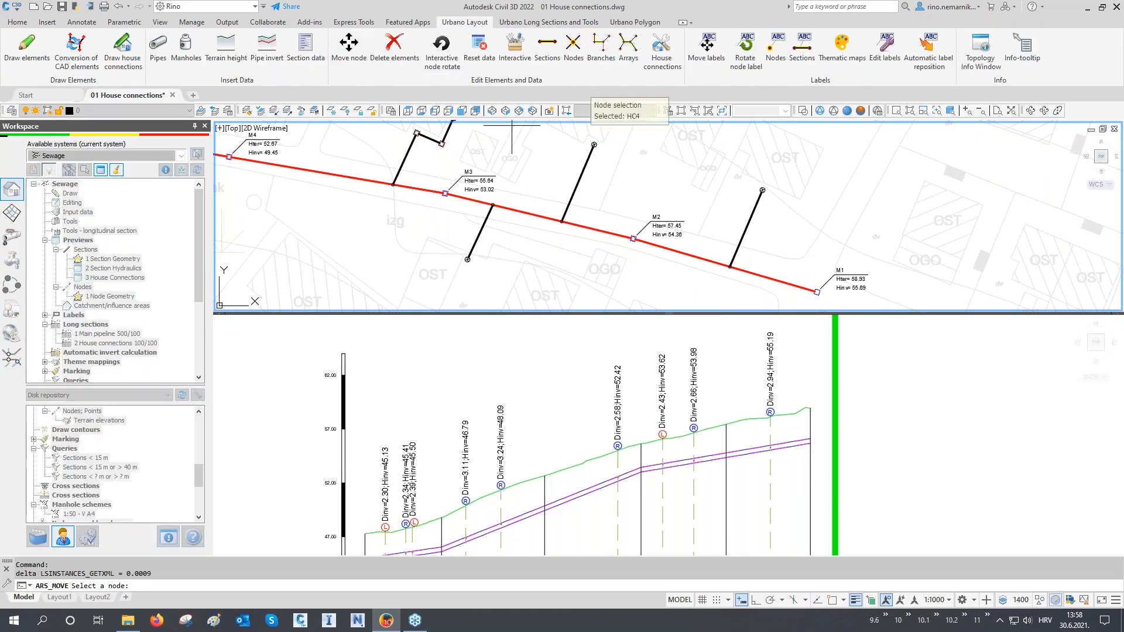
scroll(730, 266, up, 2)
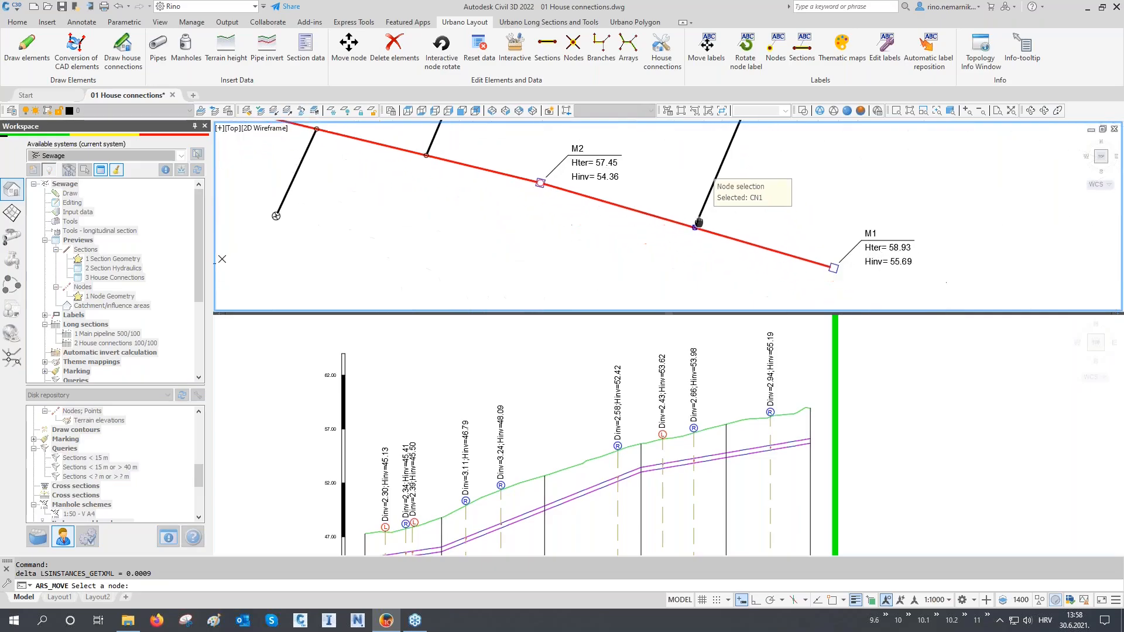
click(694, 227)
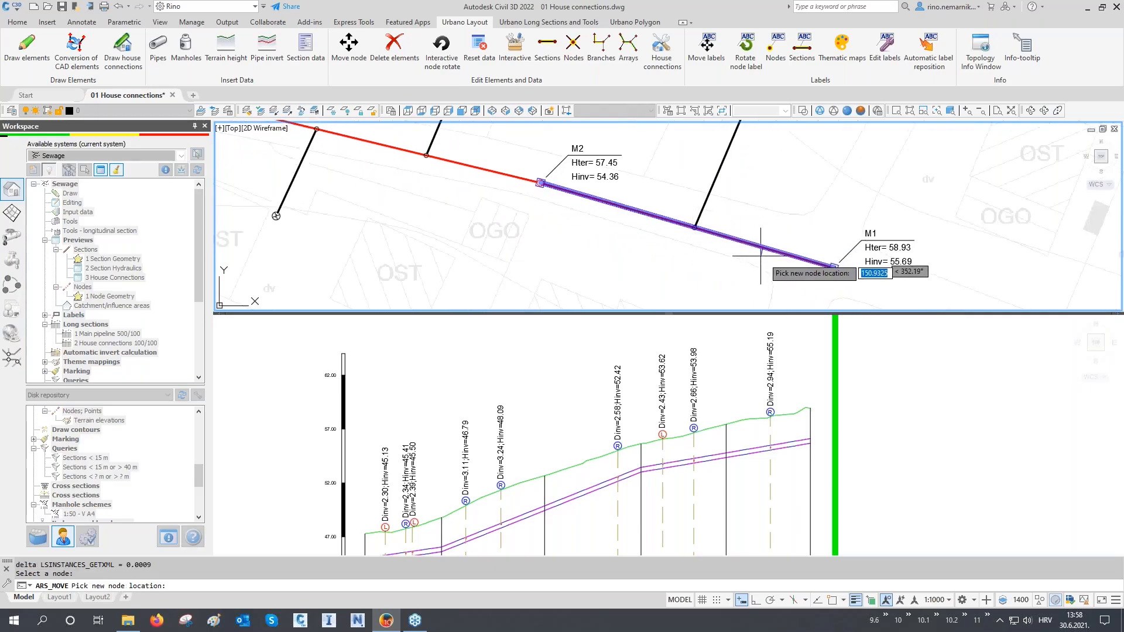
click(619, 205)
middle_drag(616, 218, 720, 277)
click(644, 243)
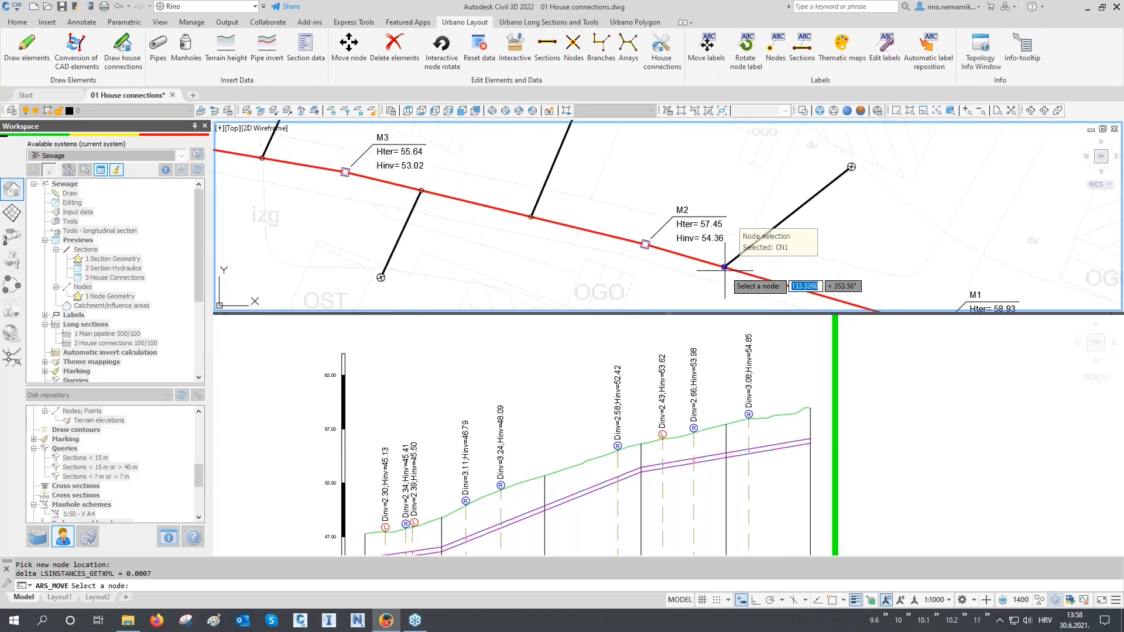
click(599, 233)
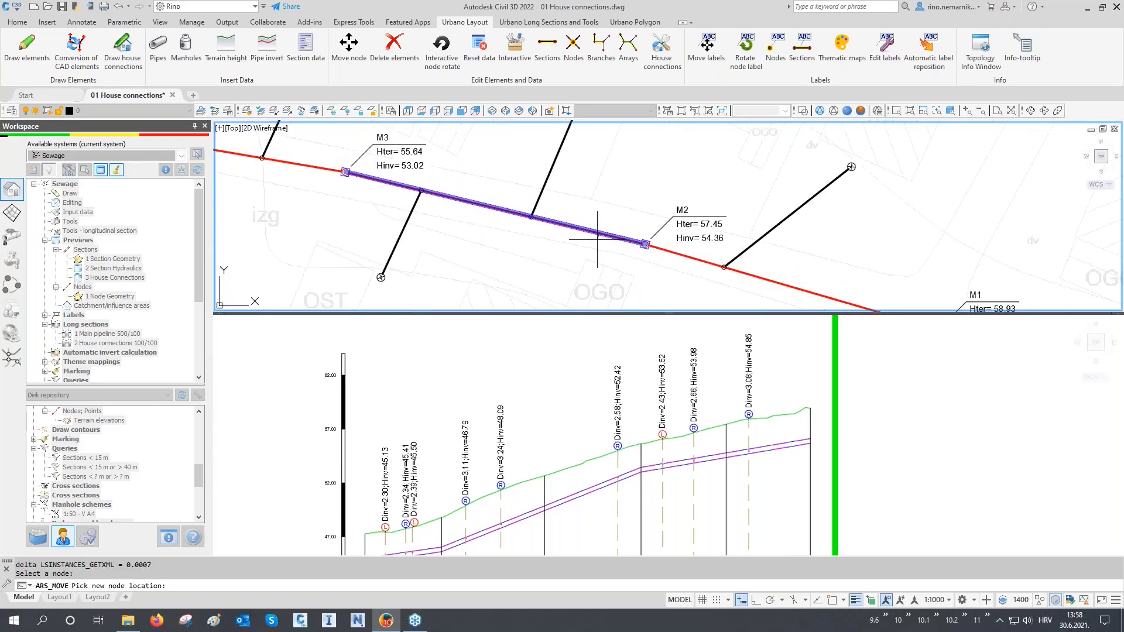
click(598, 233)
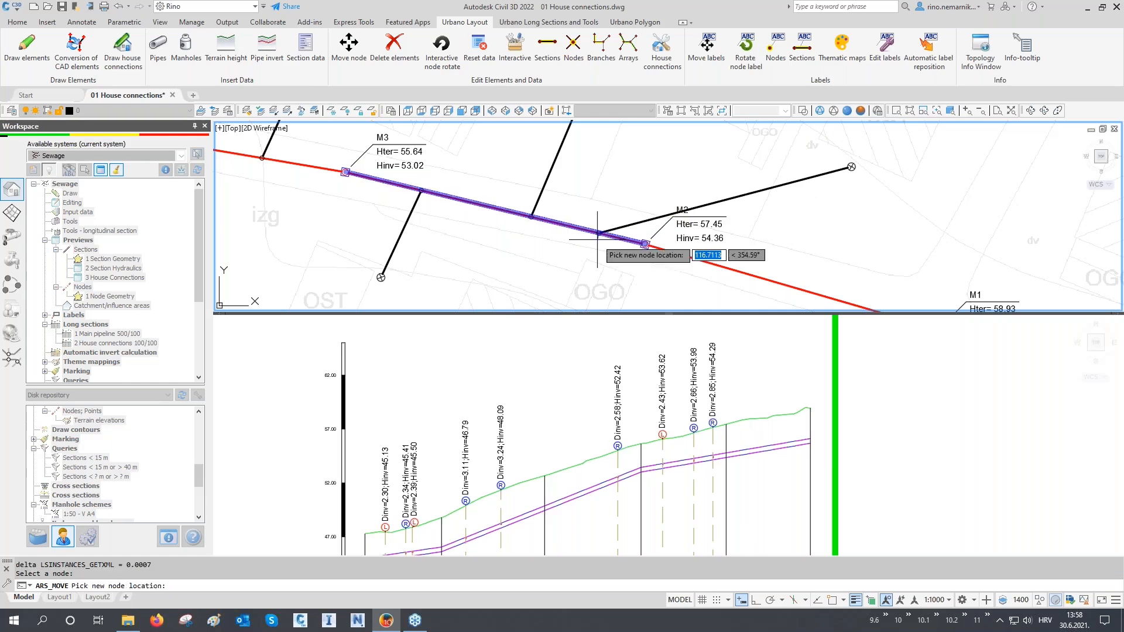
scroll(598, 233, down, 2)
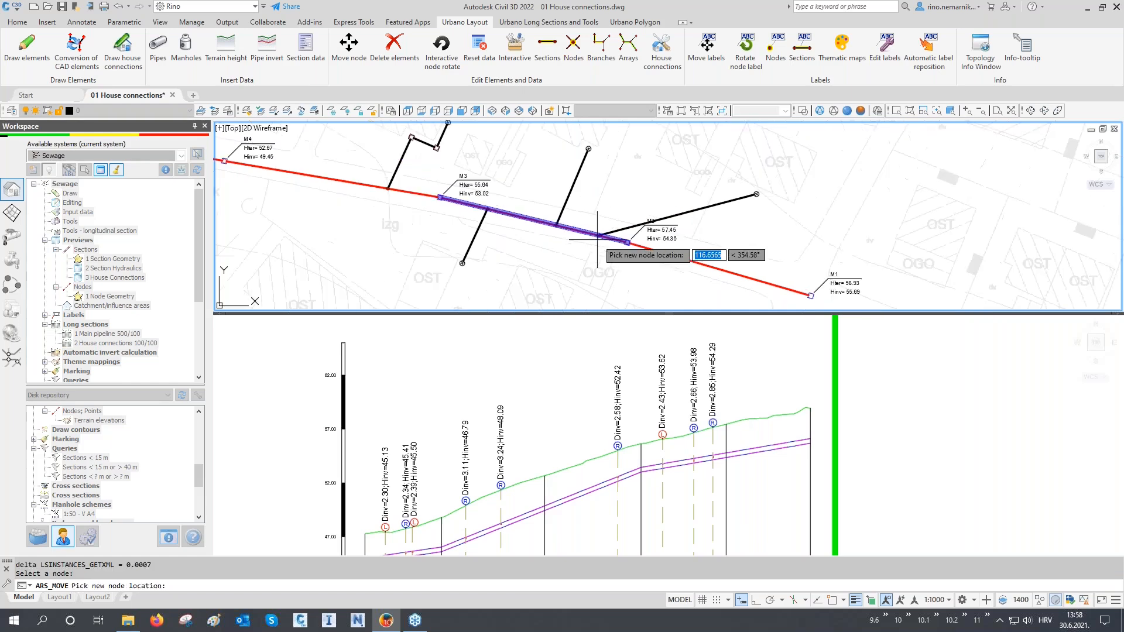
click(725, 271)
- Relocate manhole M3 and reposition the junction beside it, then finish moving nodes
middle_drag(535, 240, 698, 270)
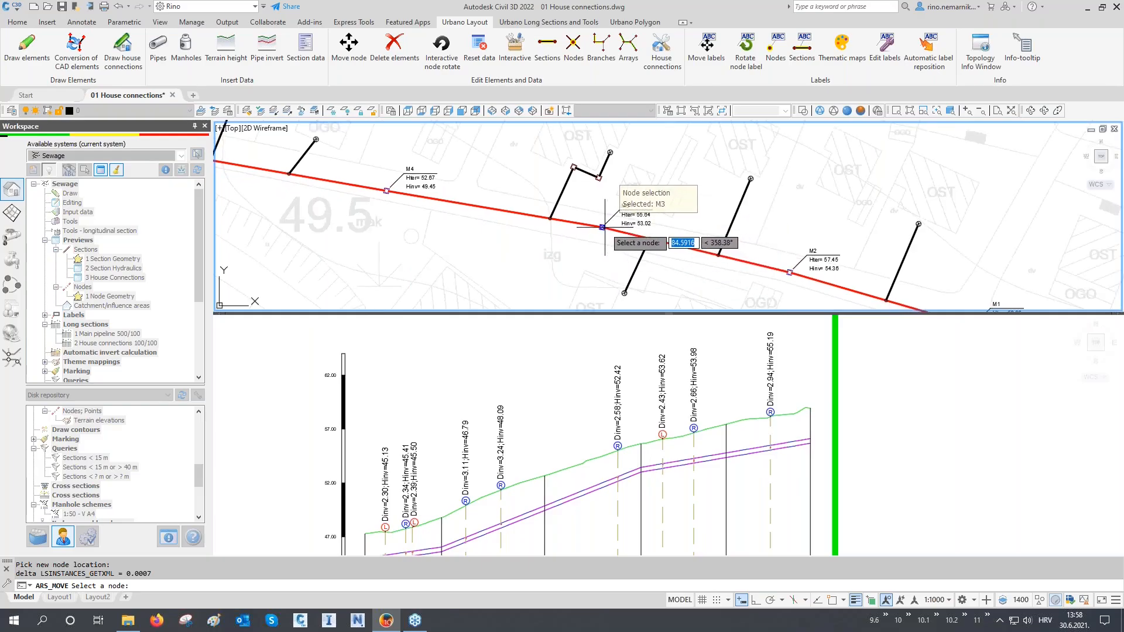
click(604, 227)
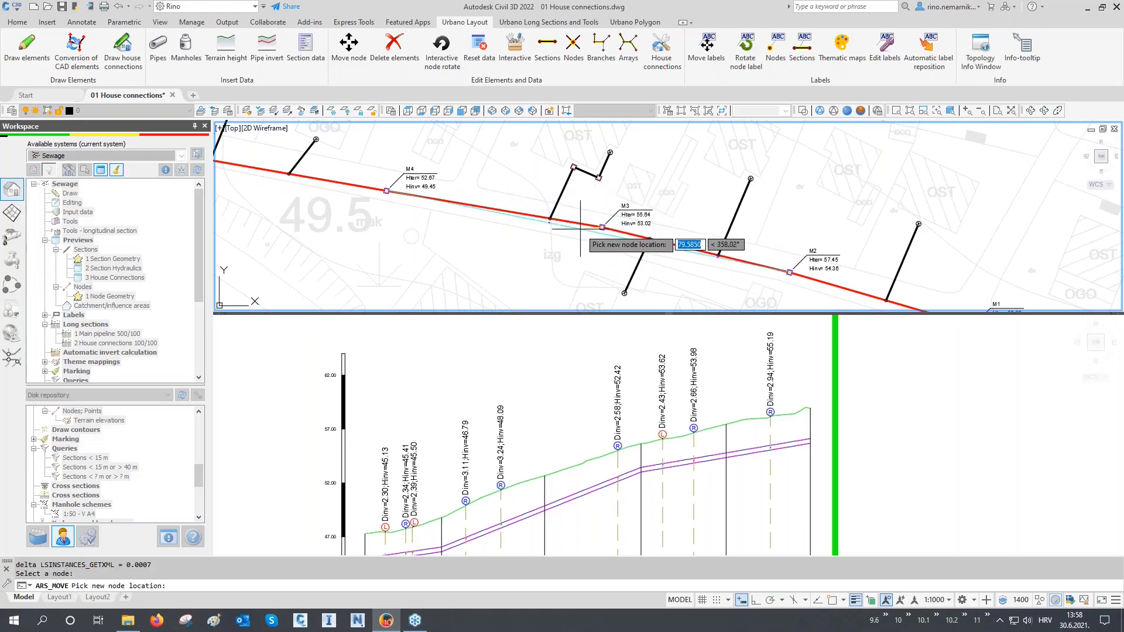
scroll(582, 228, up, 2)
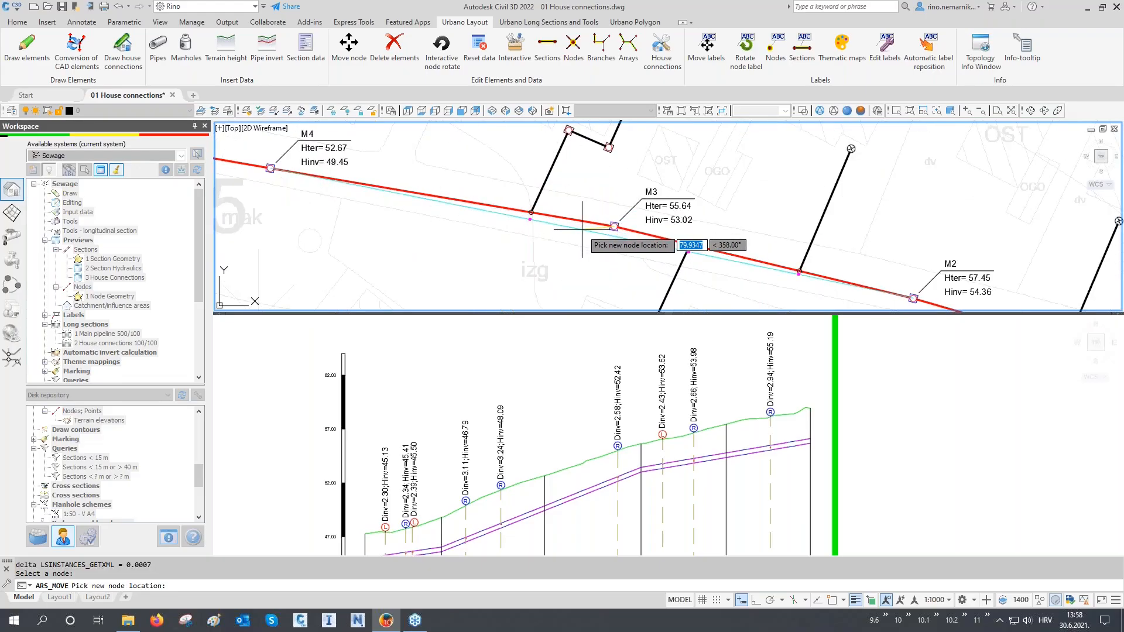
click(582, 228)
click(582, 229)
scroll(584, 222, up, 2)
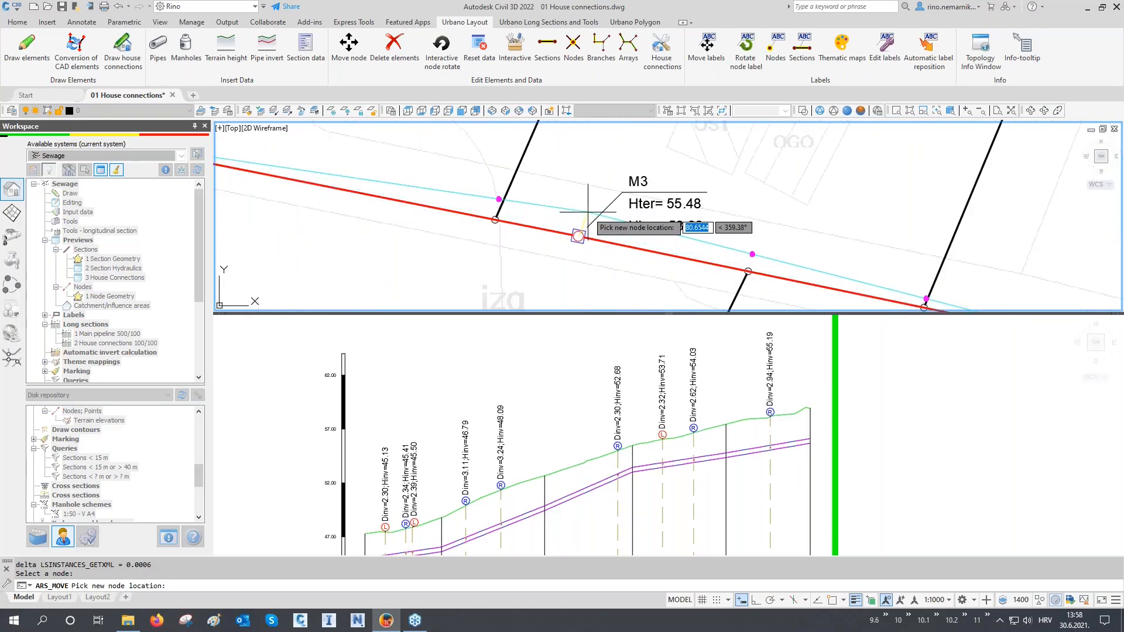
middle_drag(588, 211, 541, 184)
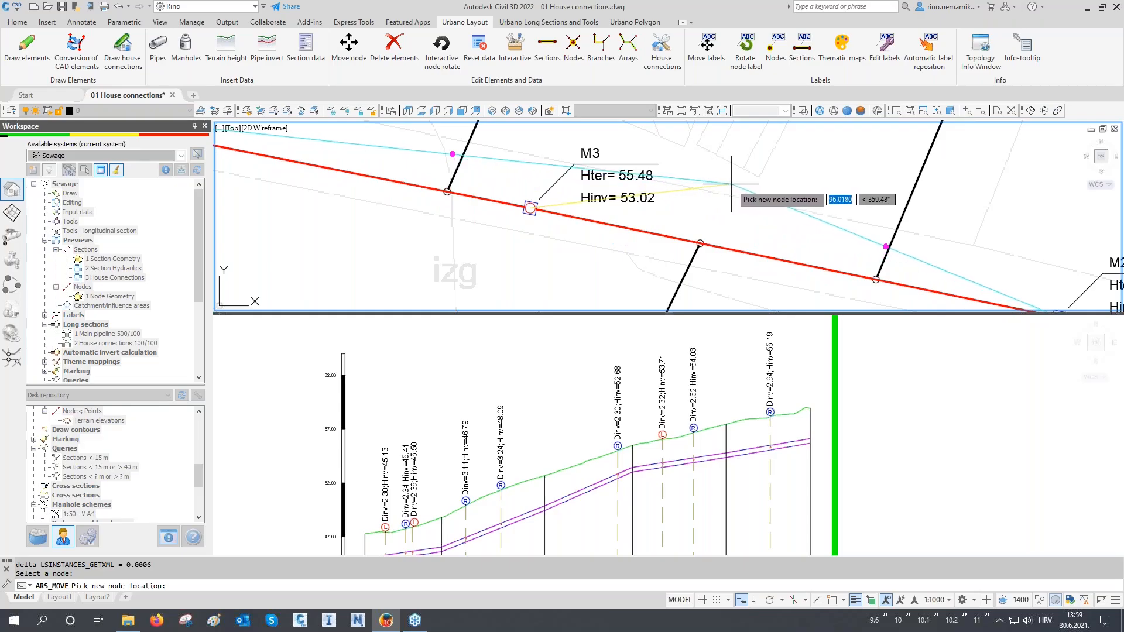
click(728, 226)
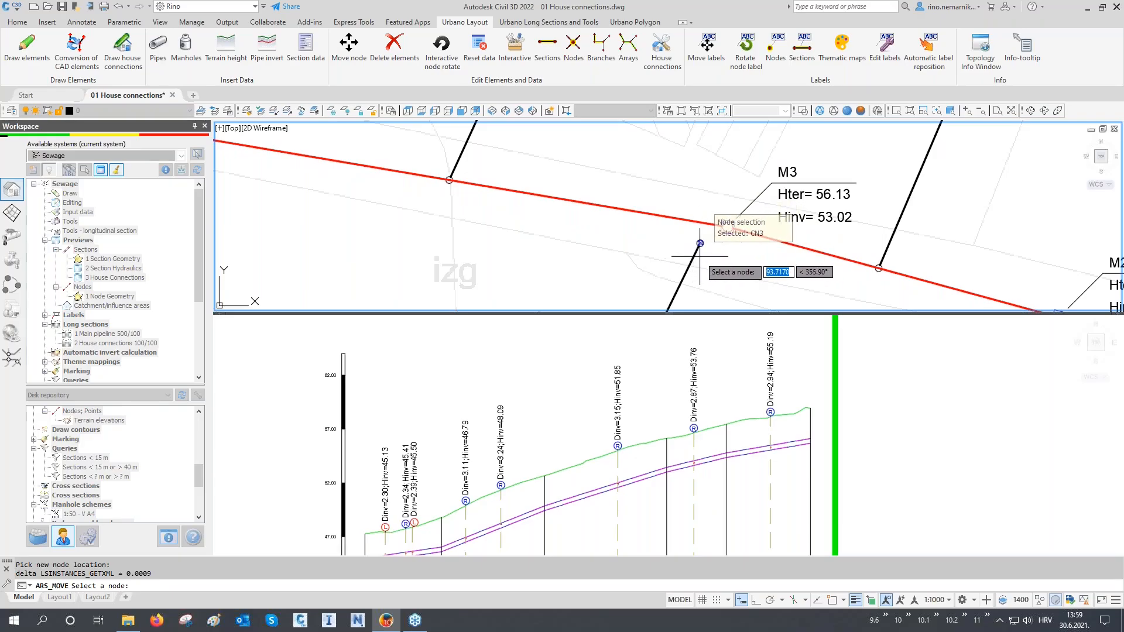
click(726, 226)
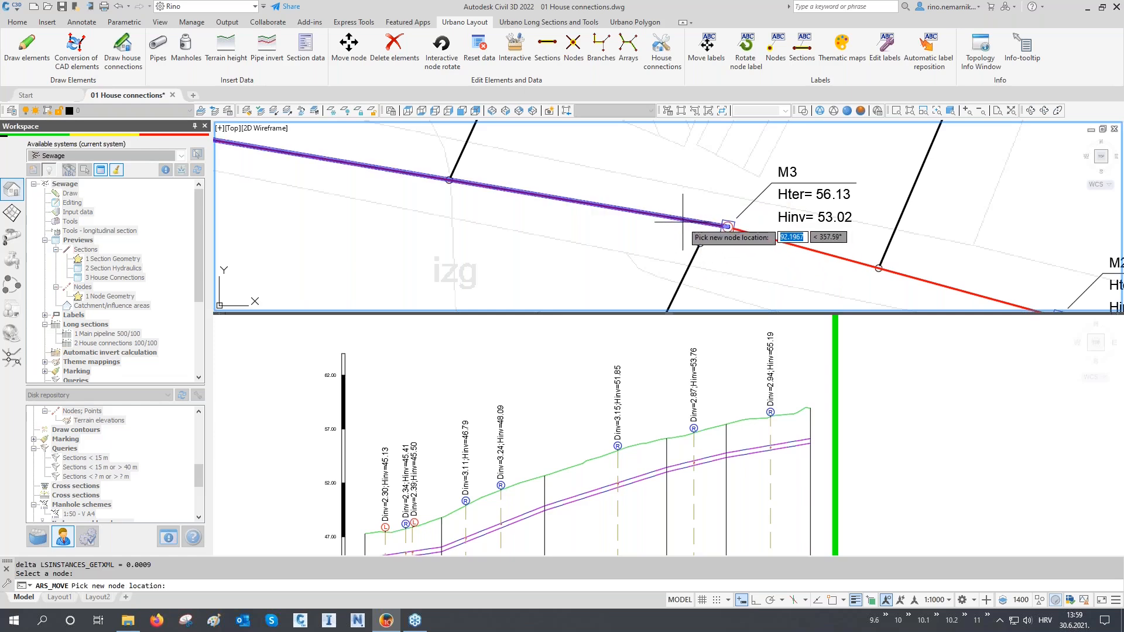
click(682, 220)
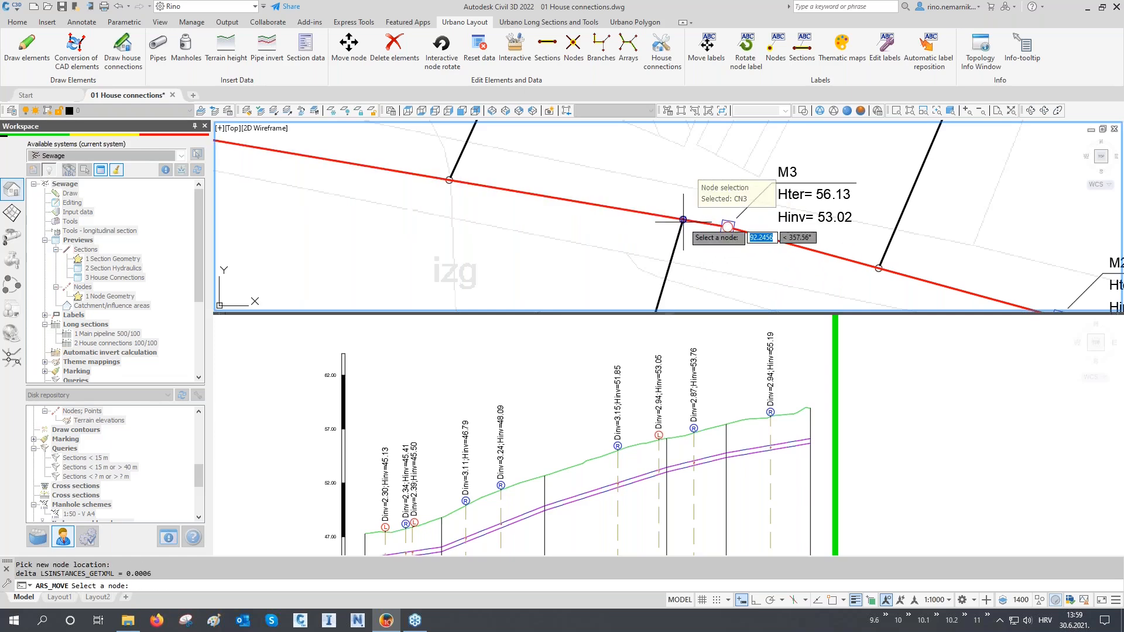
right_click(682, 221)
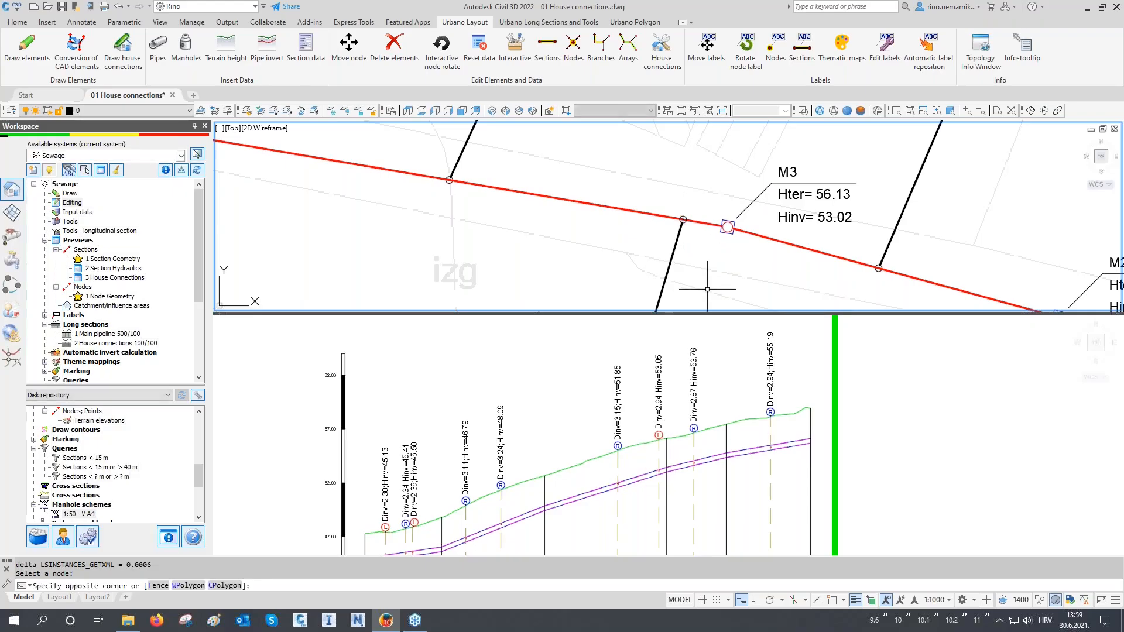
- Switch to a single viewport and open drawing settings for the '2 House connections 100/100' long section
click(681, 110)
scroll(593, 267, down, 5)
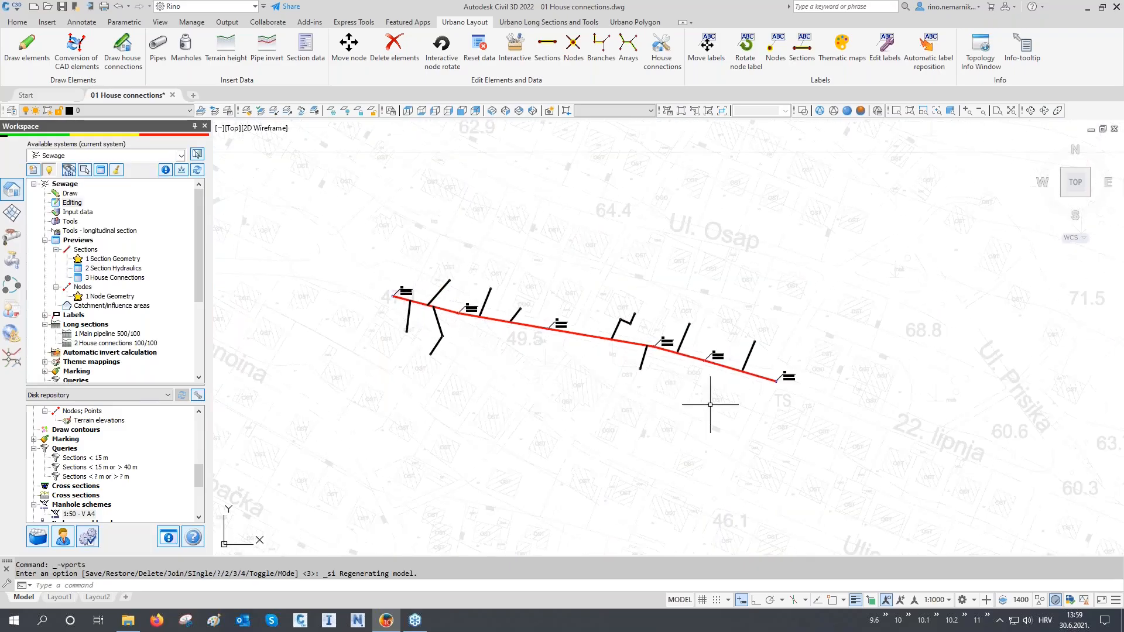
click(115, 344)
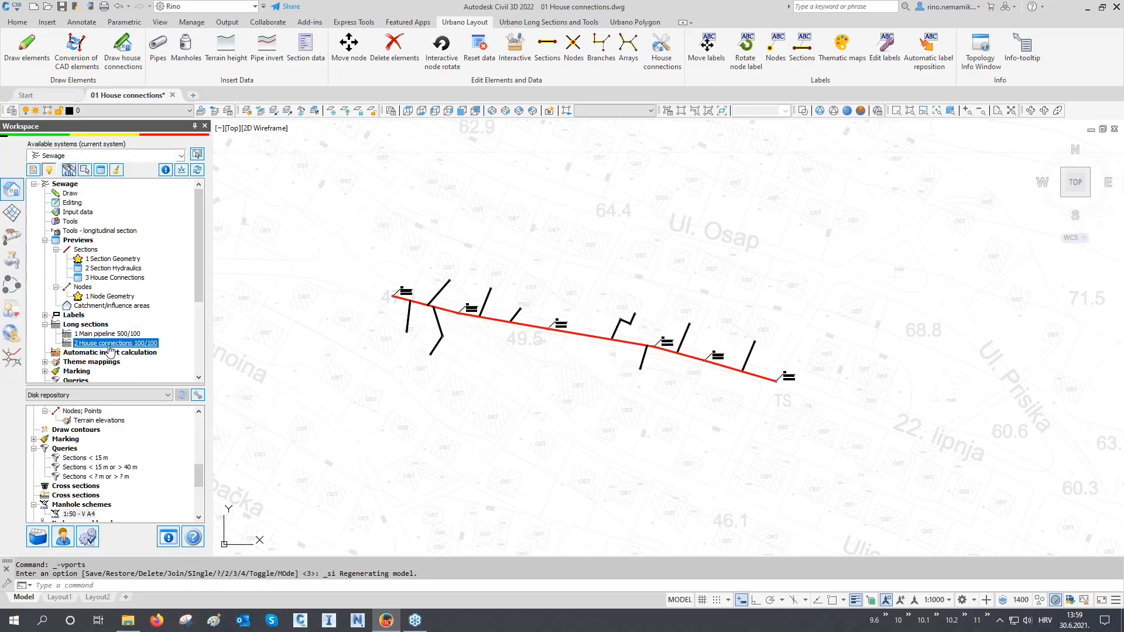
double_click(139, 345)
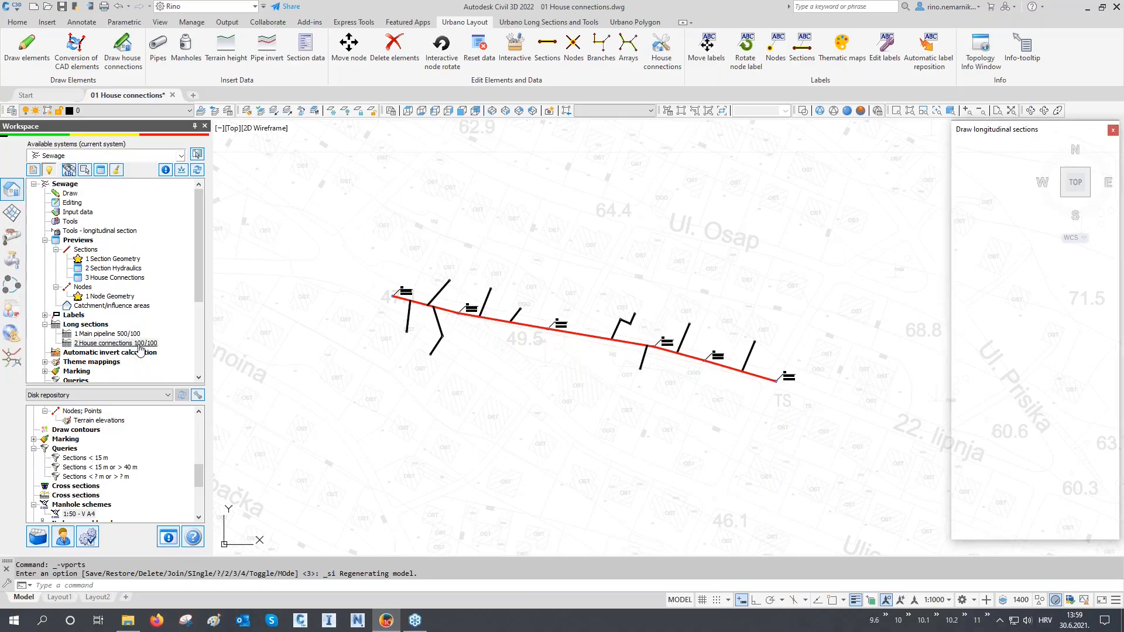
click(976, 168)
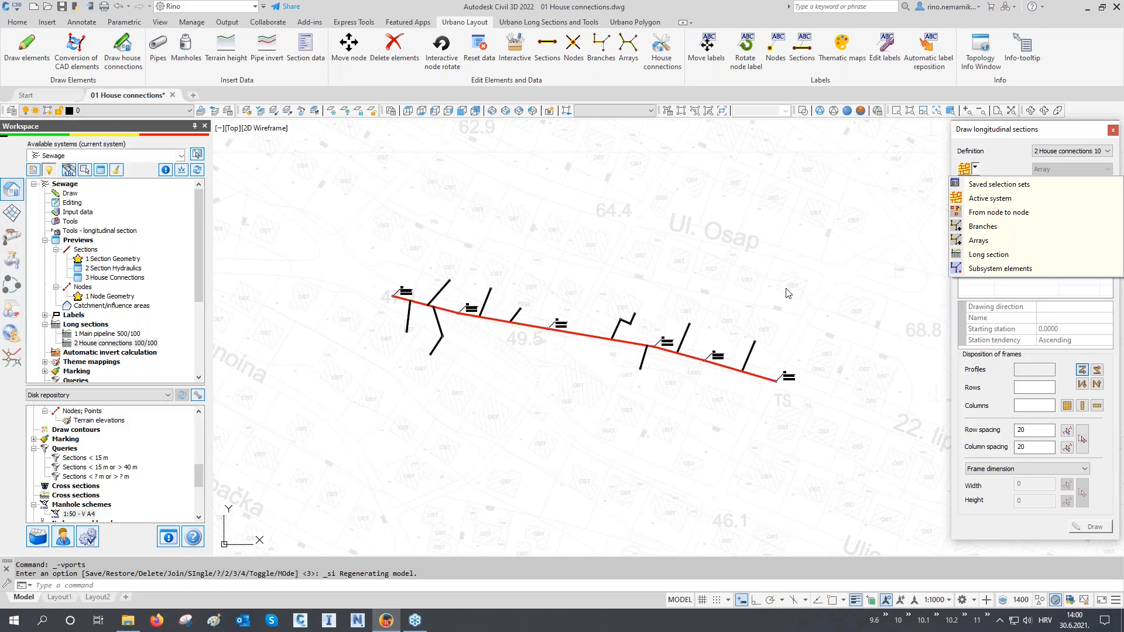
- Draw the nine house-connection profiles from Subsystem elements as a 3×3 grid of frames
click(989, 268)
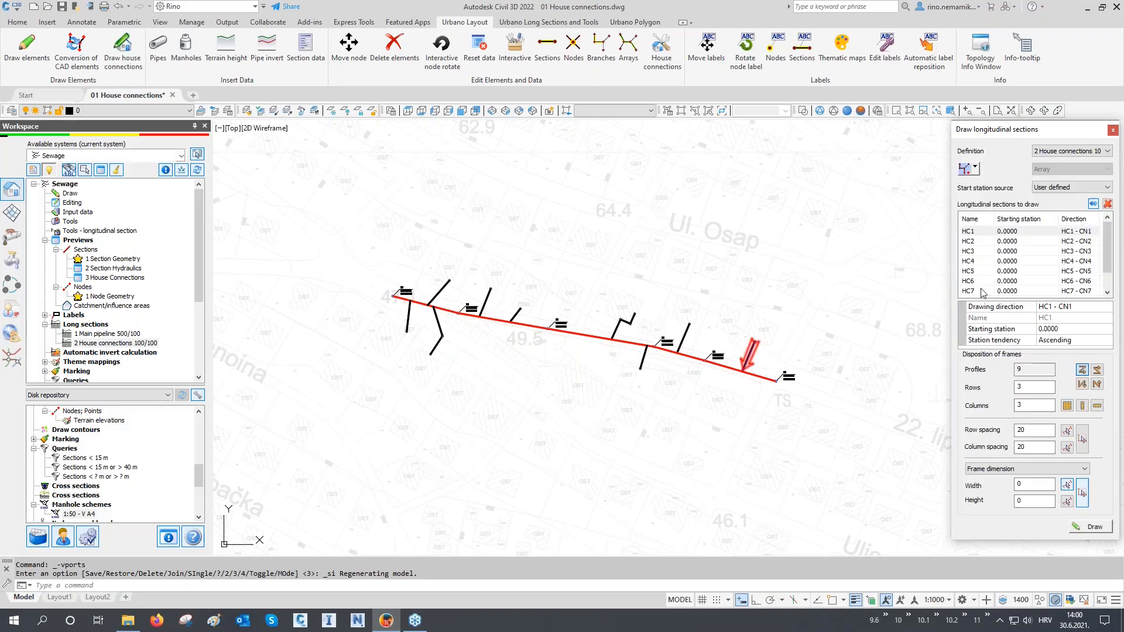
click(1090, 527)
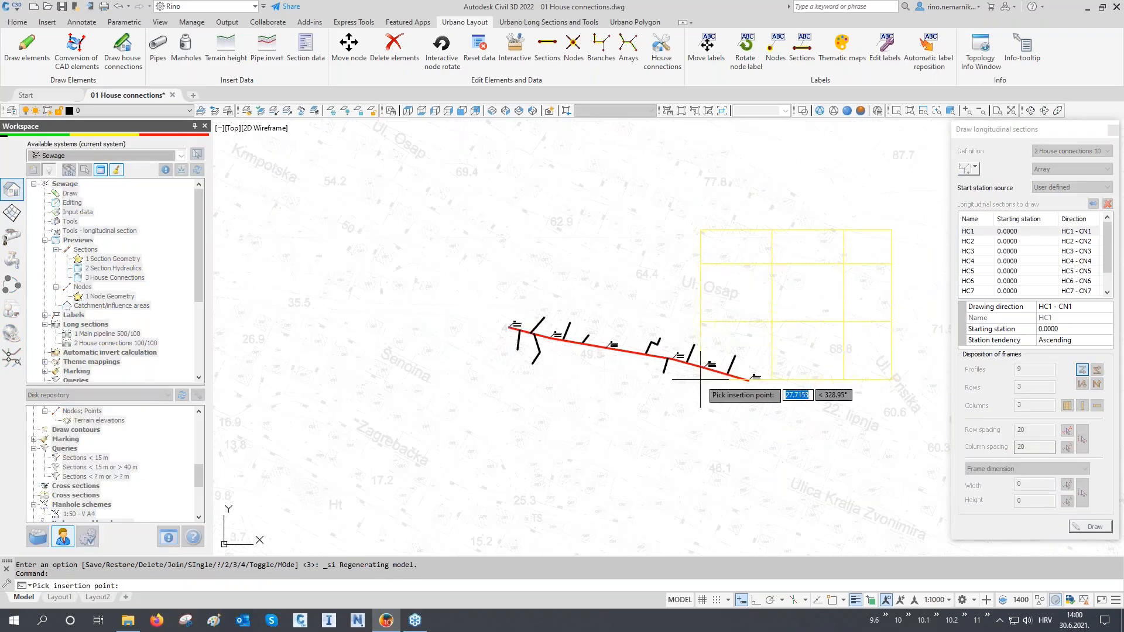
scroll(701, 379, down, 5)
middle_drag(467, 462, 578, 334)
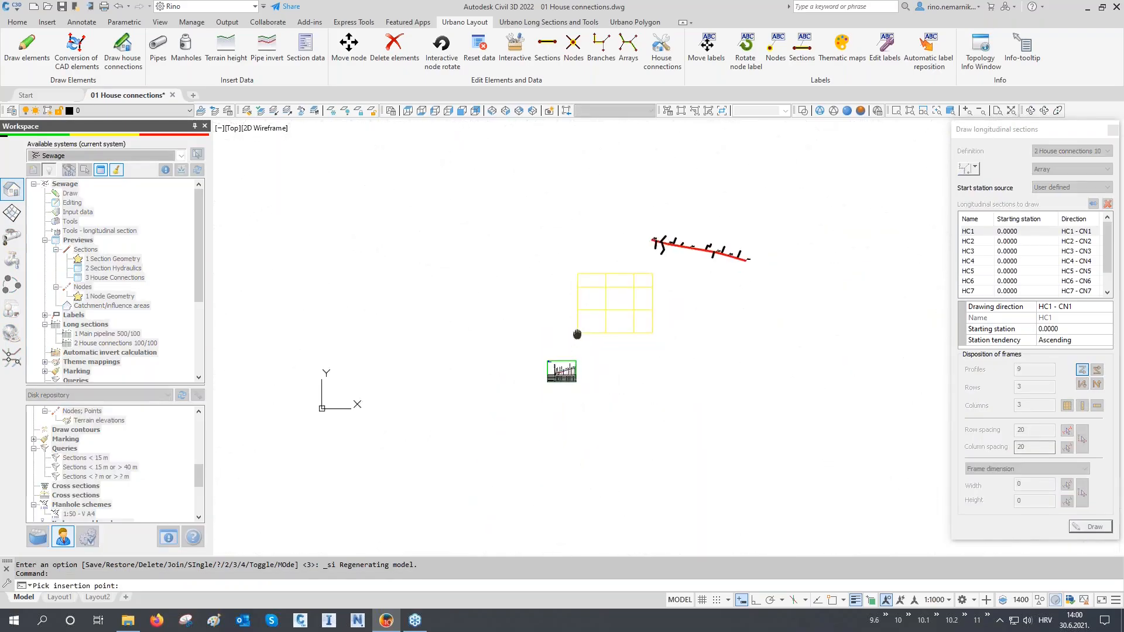
click(459, 427)
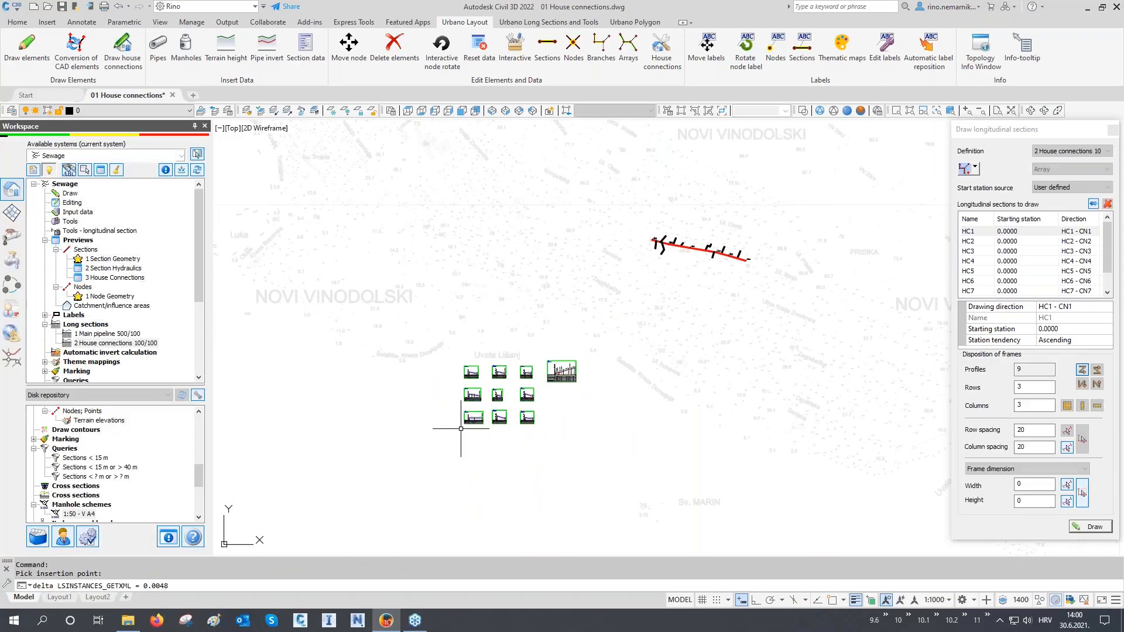
scroll(470, 392, up, 3)
scroll(481, 387, up, 2)
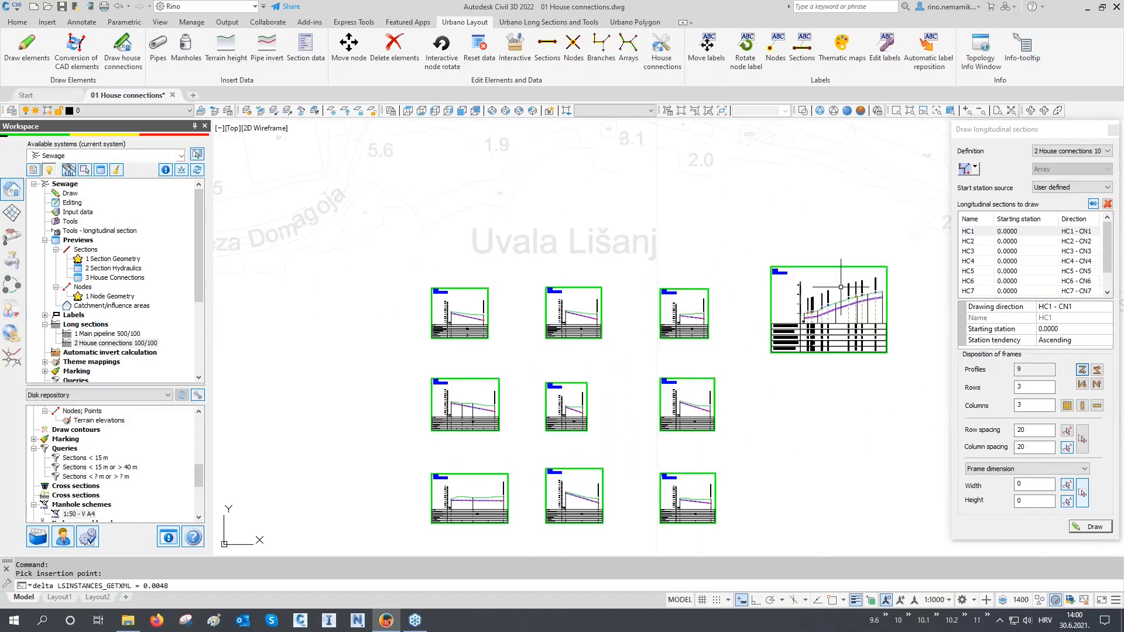
click(1113, 130)
- Zoom and pan across the HC1–HC3 frames to centre the HC3 profile at CN3
scroll(468, 310, up, 3)
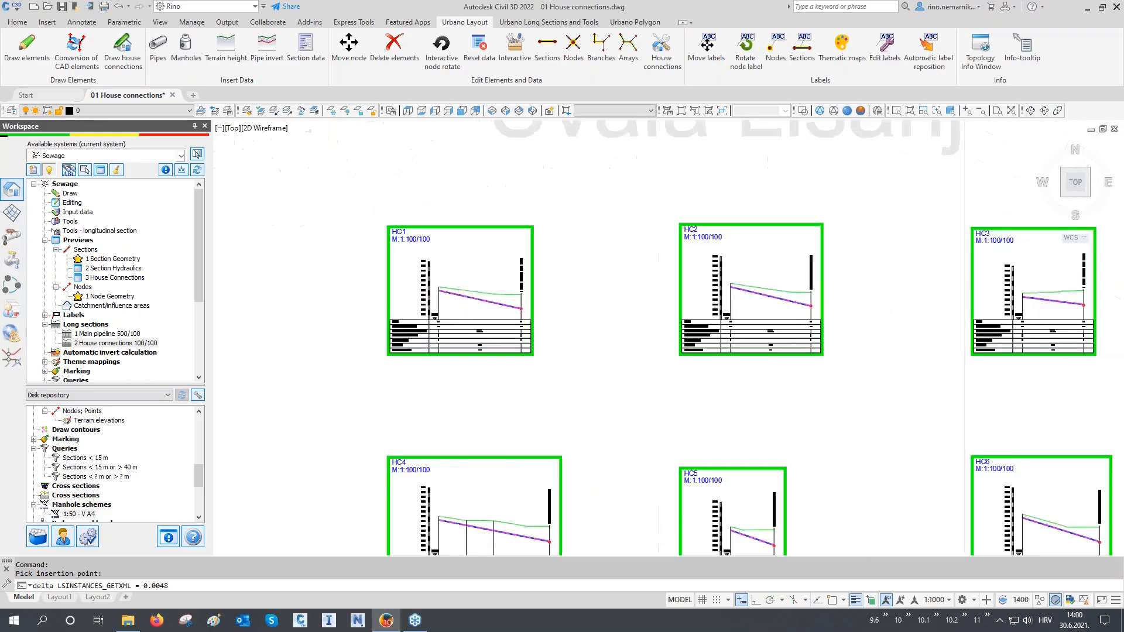
scroll(459, 298, up, 3)
scroll(460, 299, up, 2)
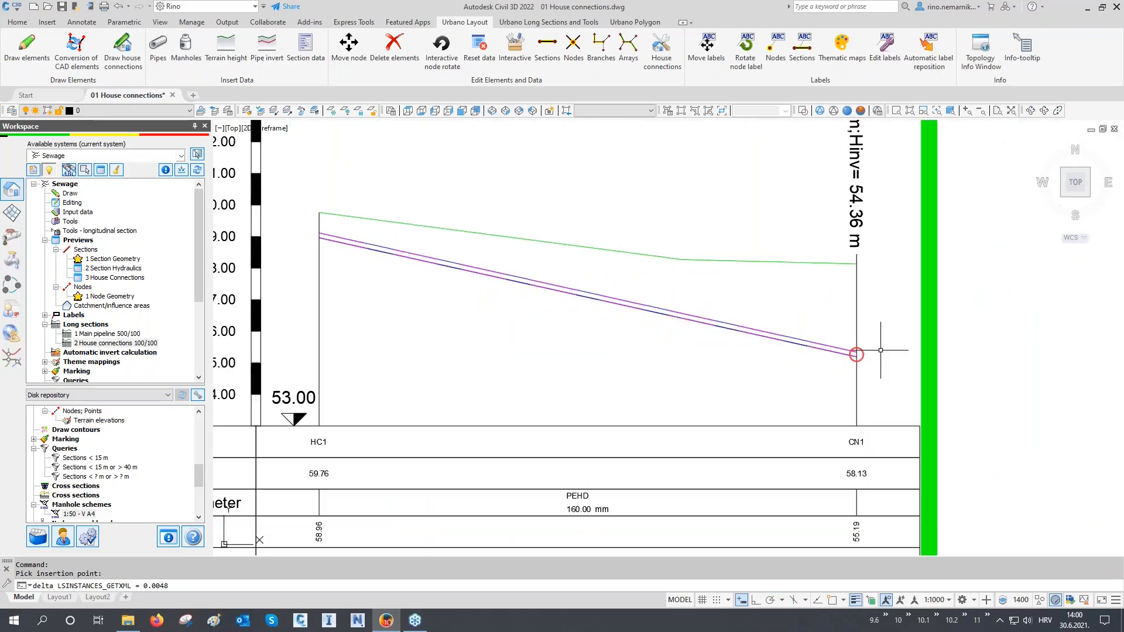
scroll(849, 351, up, 4)
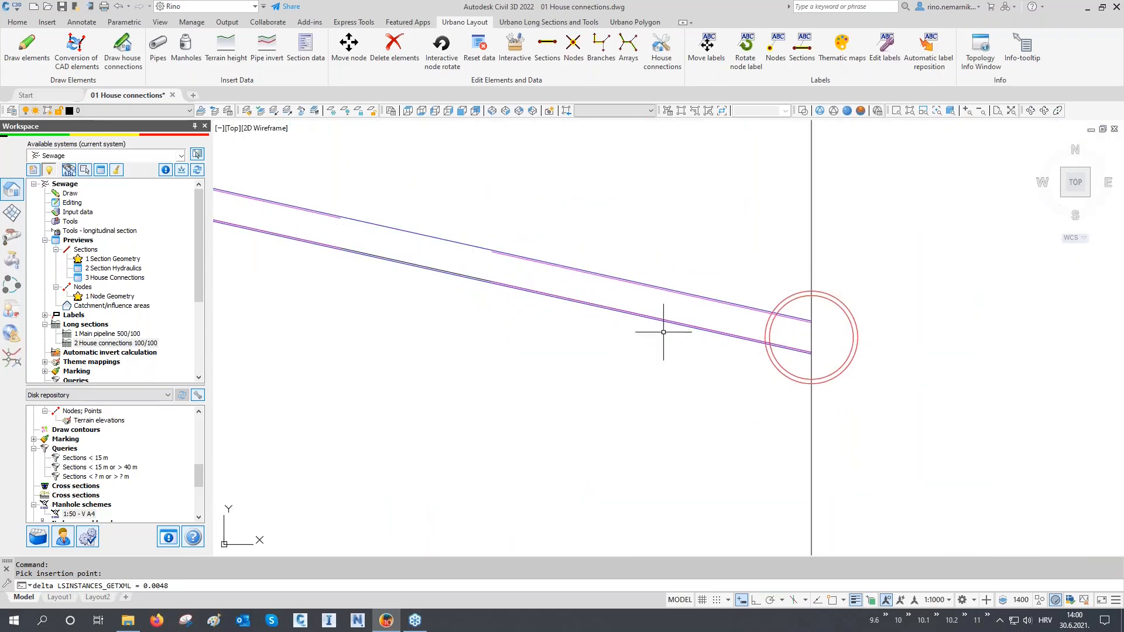
scroll(515, 398, down, 5)
scroll(512, 409, down, 2)
middle_drag(836, 408, 492, 403)
middle_drag(878, 409, 669, 413)
scroll(867, 396, up, 6)
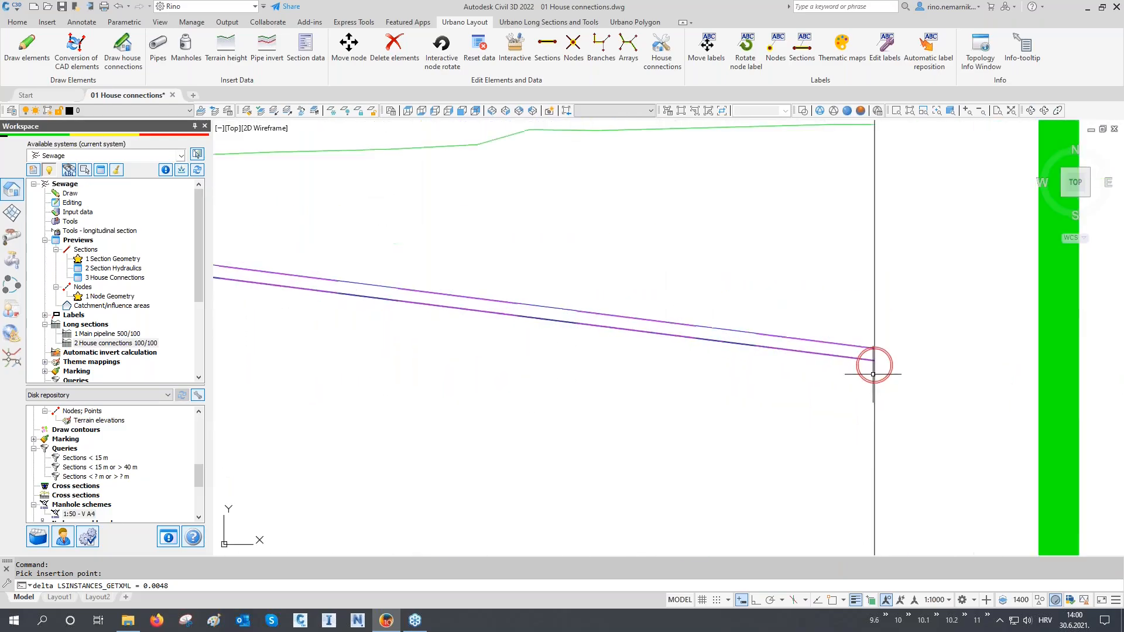
scroll(875, 309, down, 8)
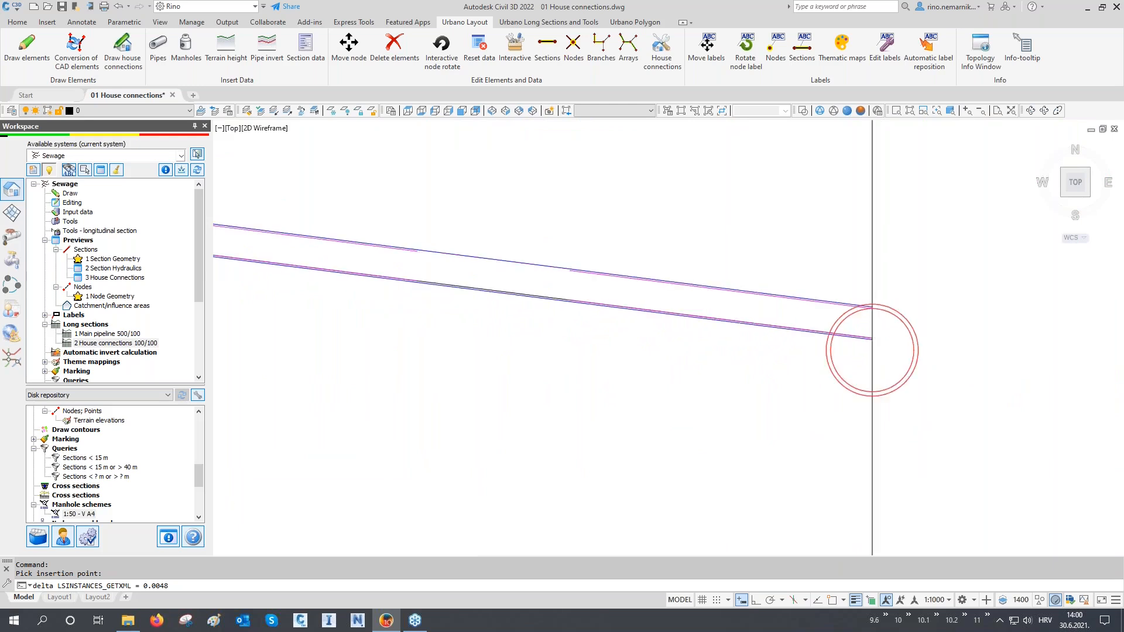
middle_drag(848, 398, 847, 432)
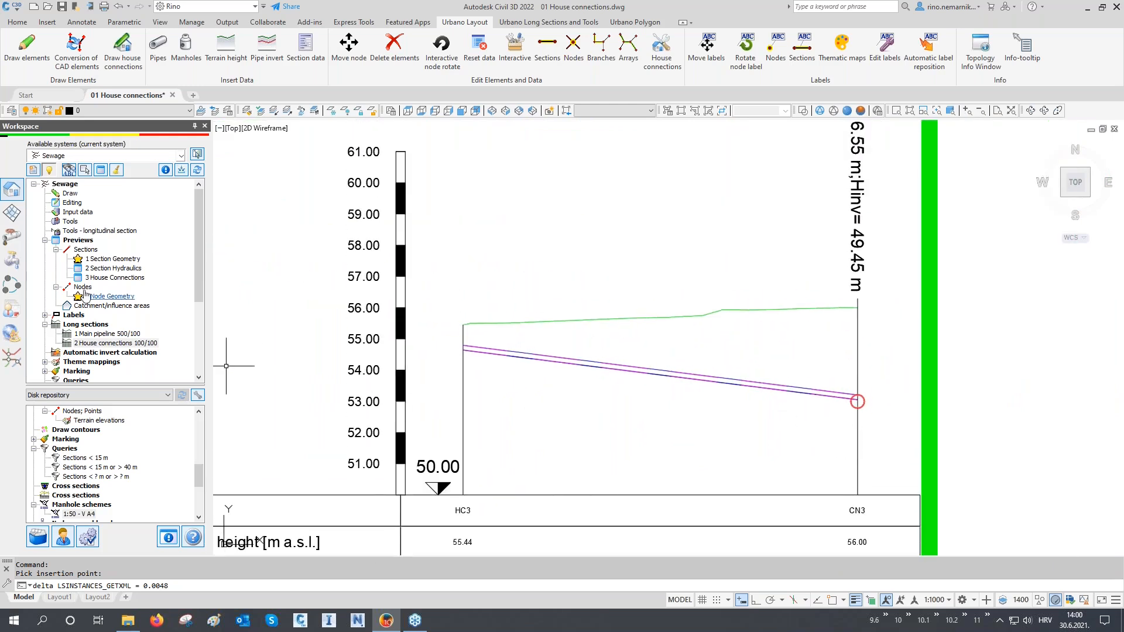
- Apply justify offset 0.10, main pipe Top outer and house connection Bottom outer to all connections
right_click(72, 203)
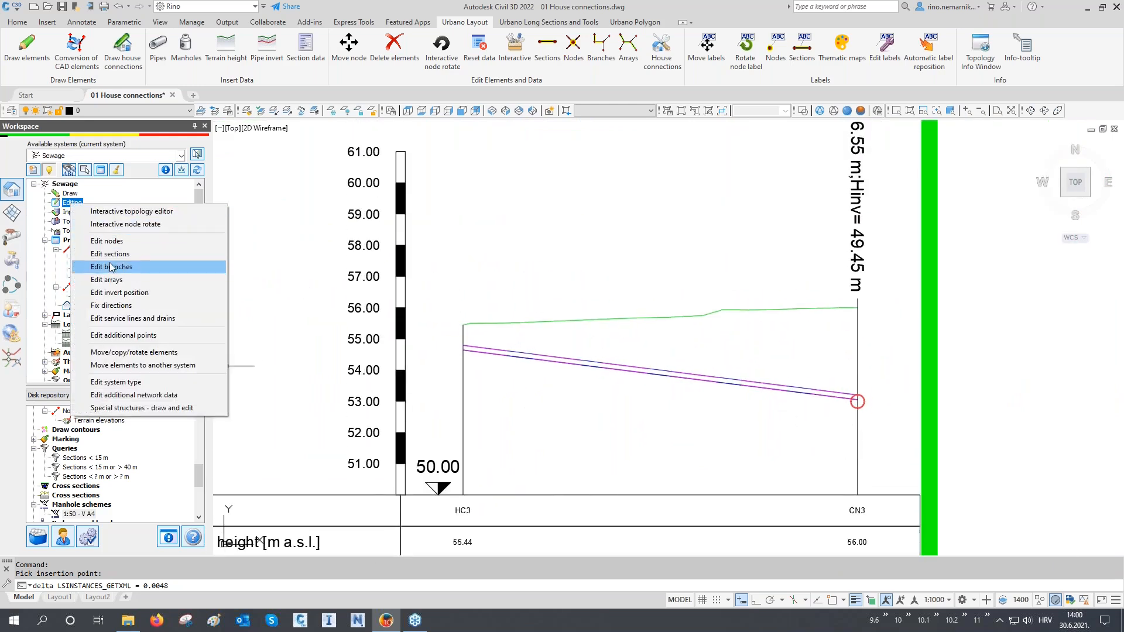
click(135, 318)
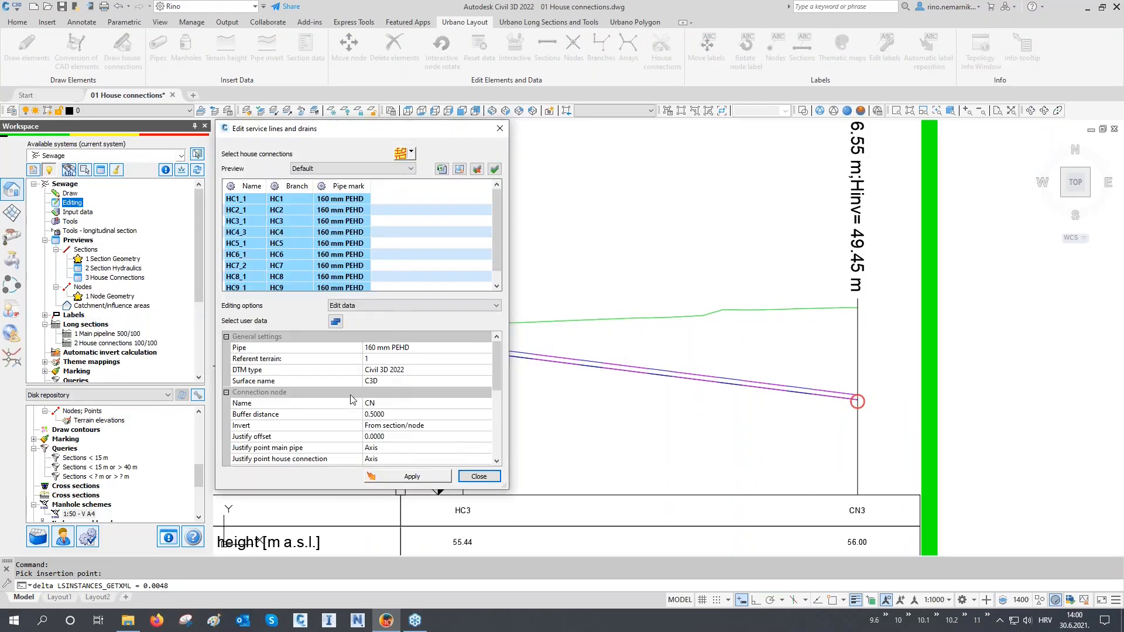
scroll(351, 395, down, 1)
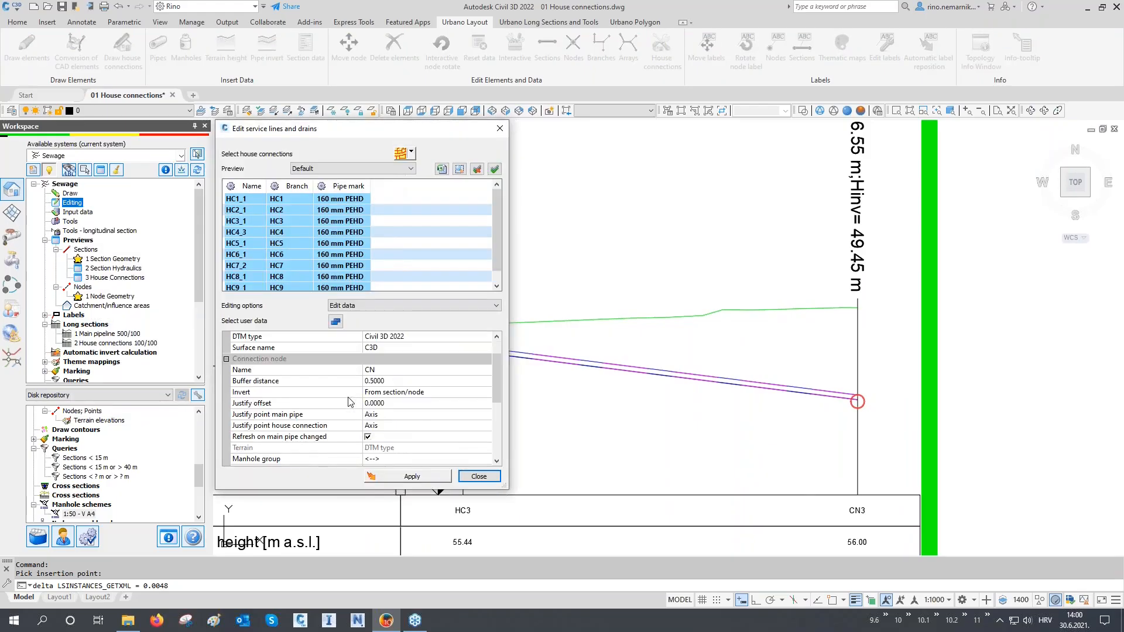
click(265, 405)
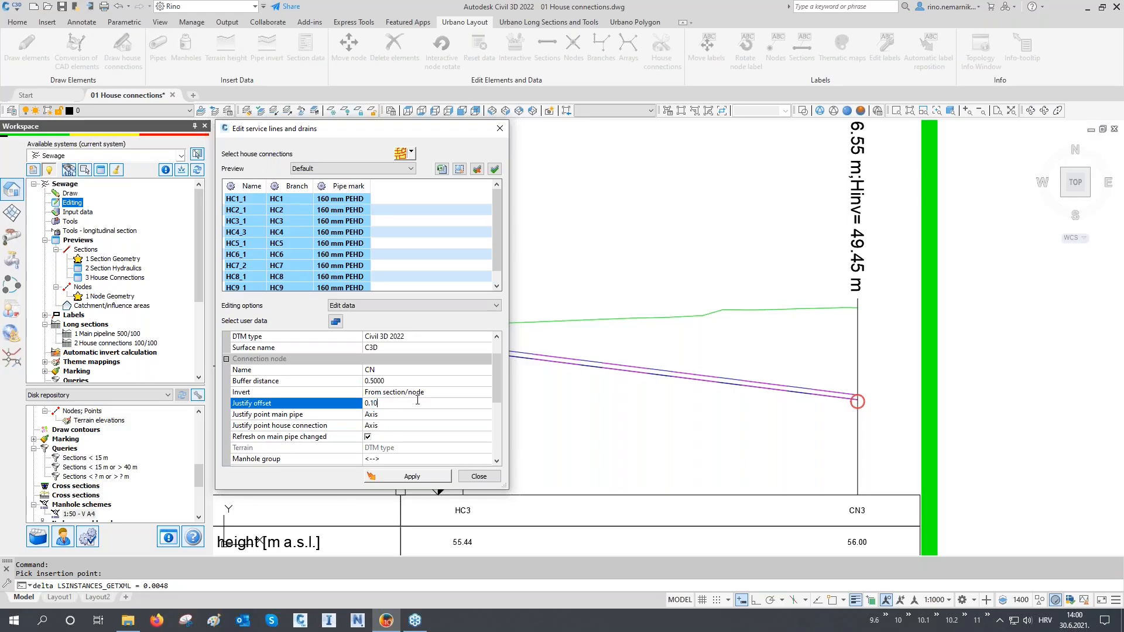
text(0.10)
click(277, 416)
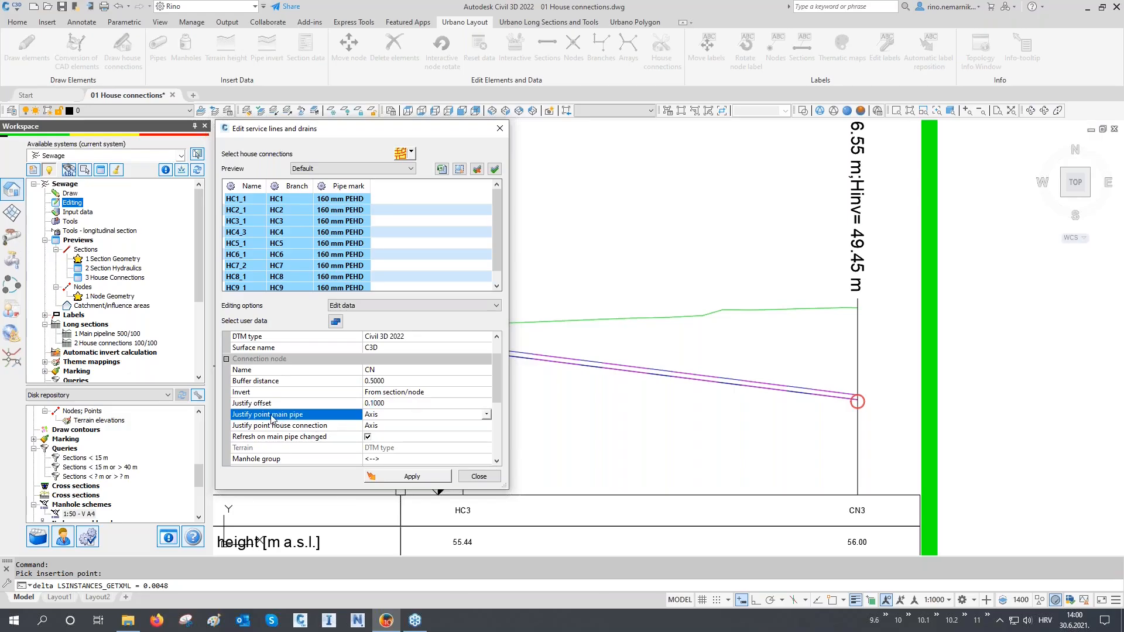
click(377, 415)
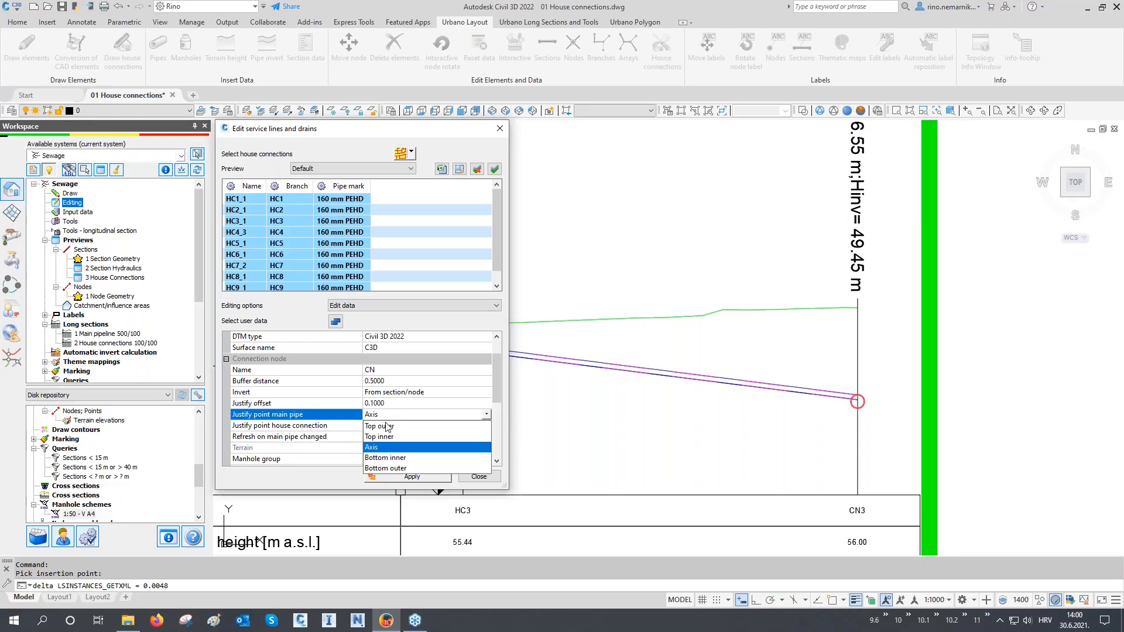
click(387, 427)
click(296, 430)
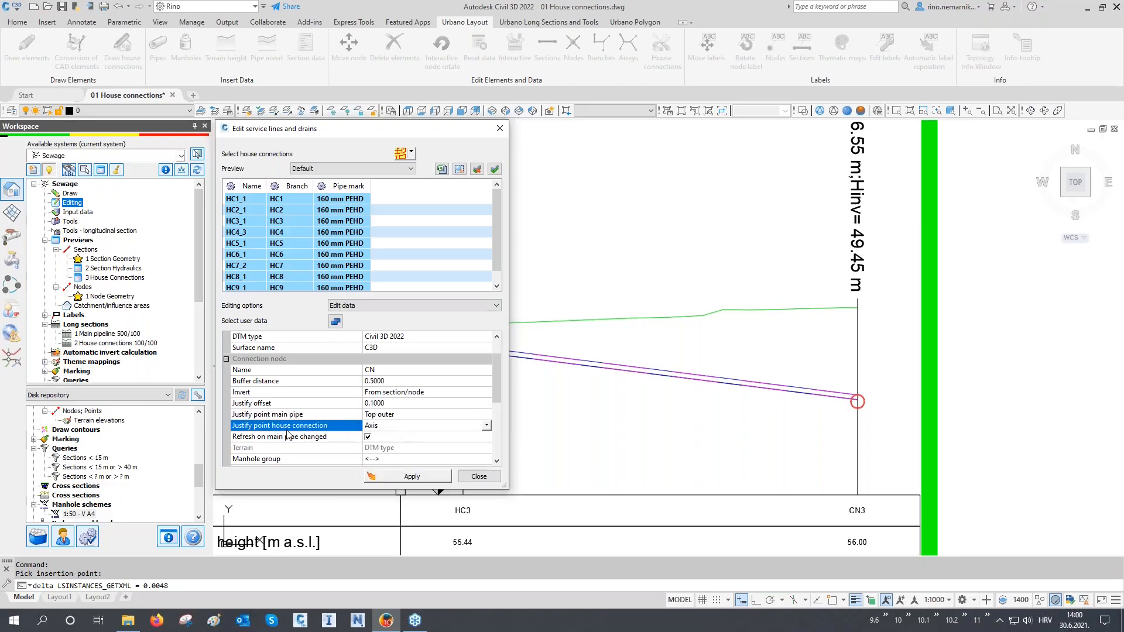
click(386, 426)
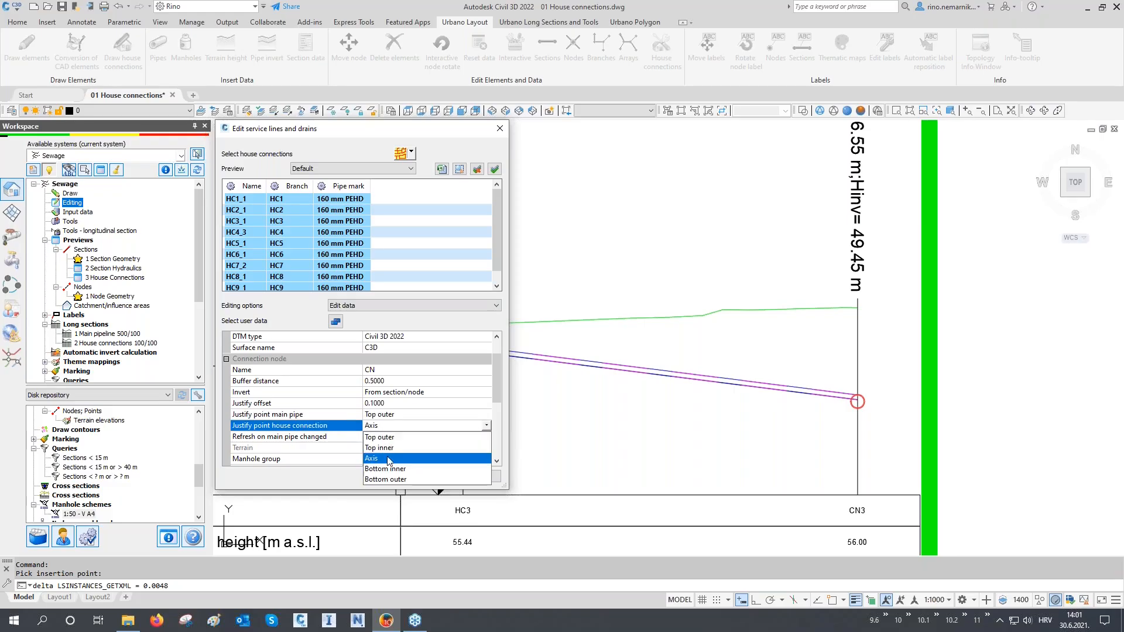
click(391, 481)
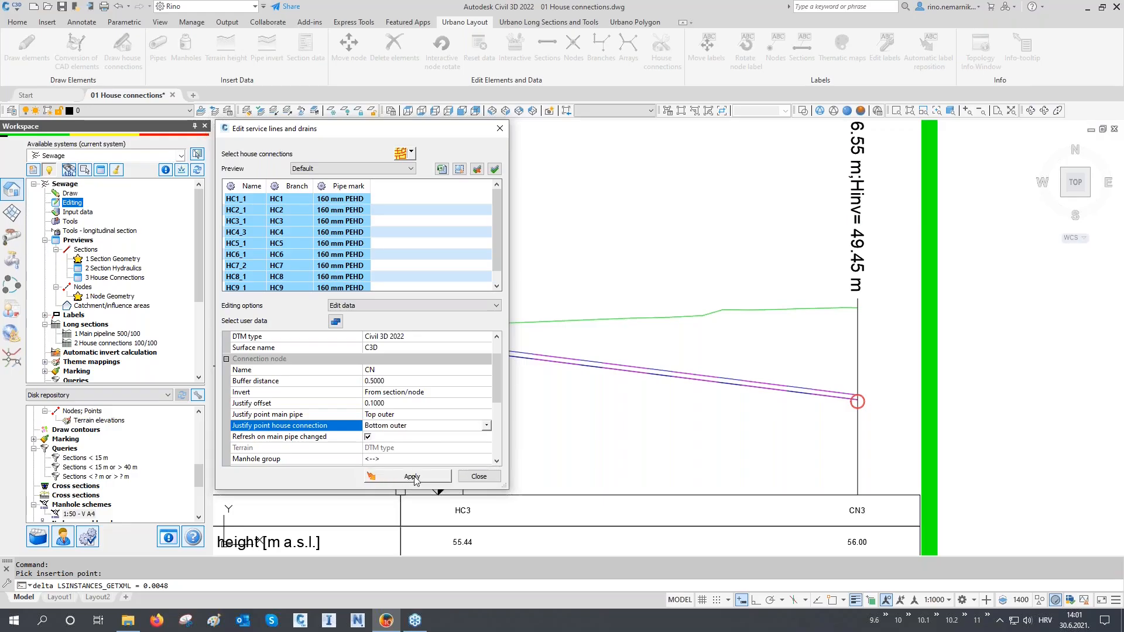
click(410, 477)
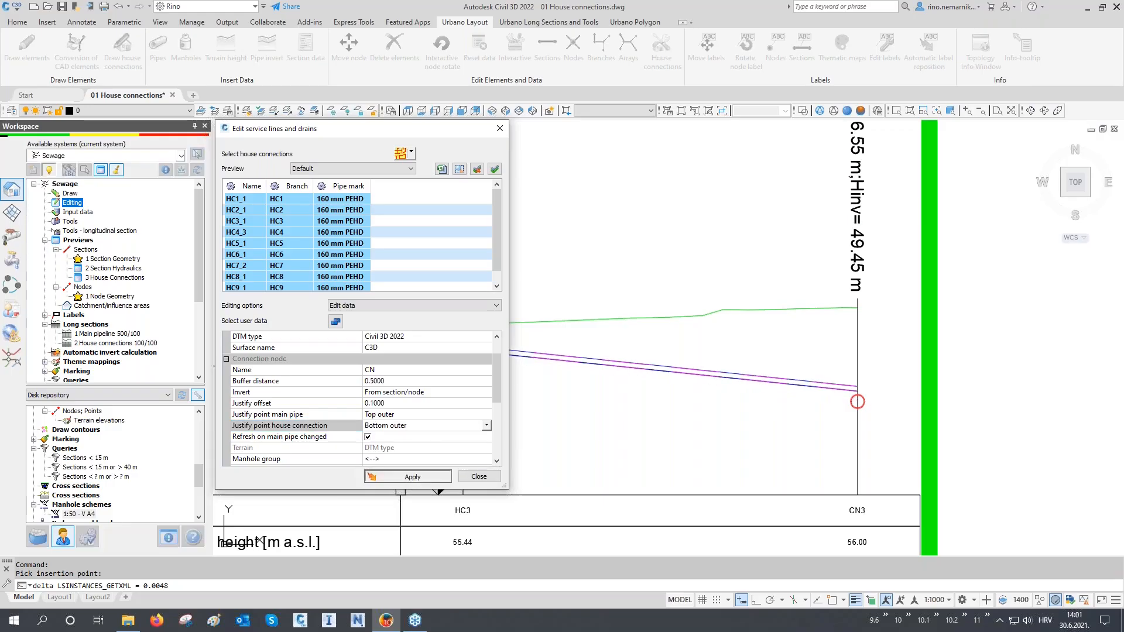
click(491, 481)
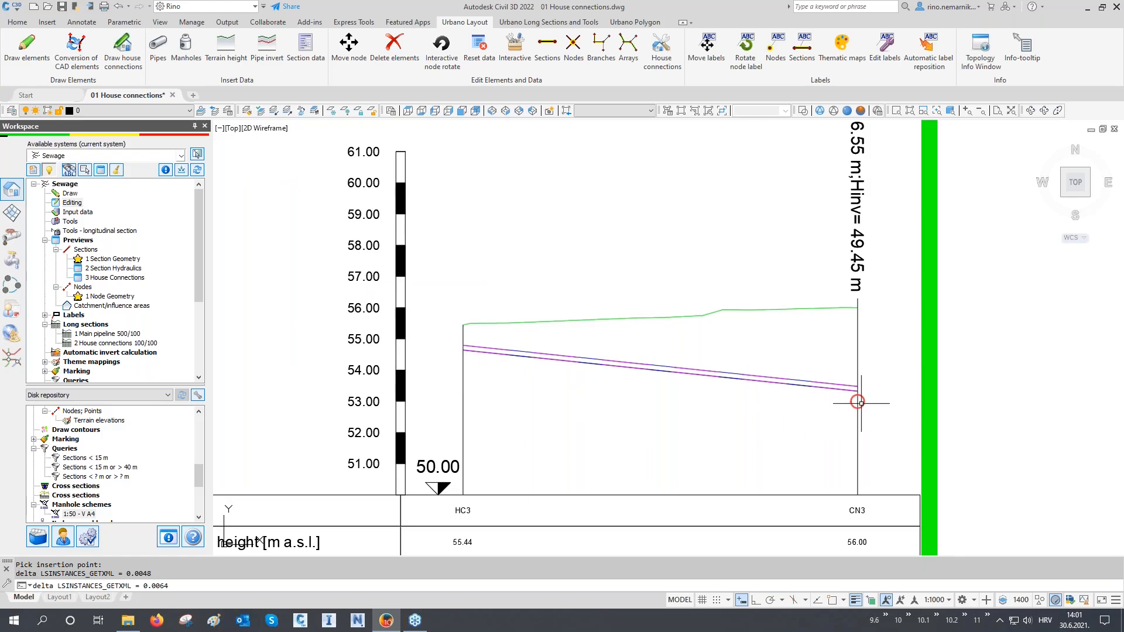
- Zoom to CN3 and start a reference LINE from the top of its circle, then cancel it
scroll(859, 396, up, 4)
scroll(858, 396, up, 6)
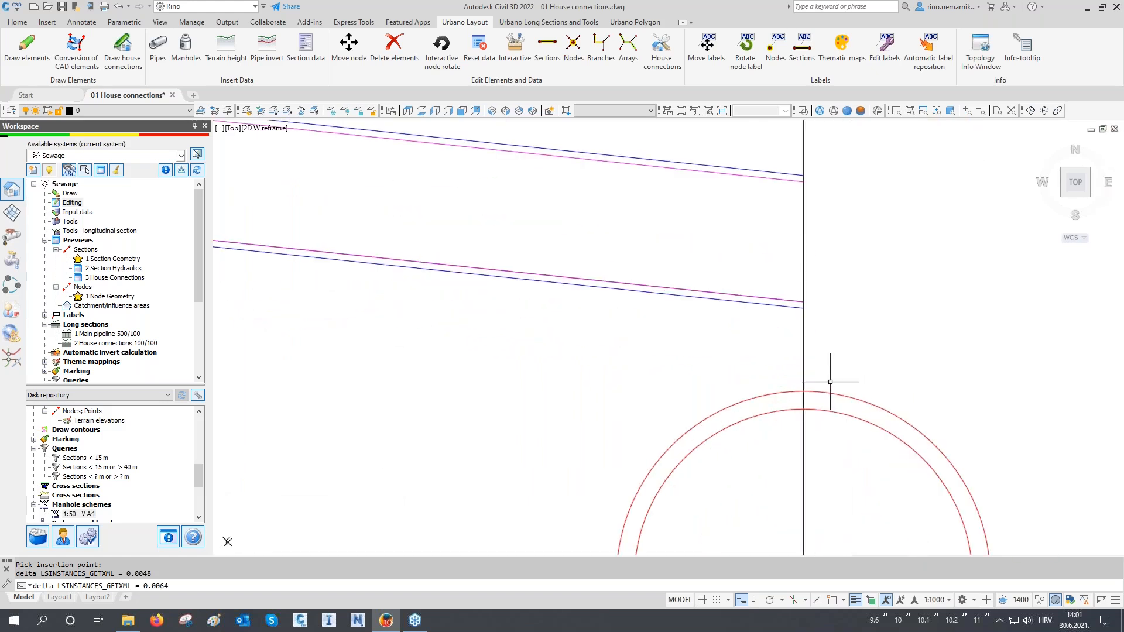
text(L)
key(Return)
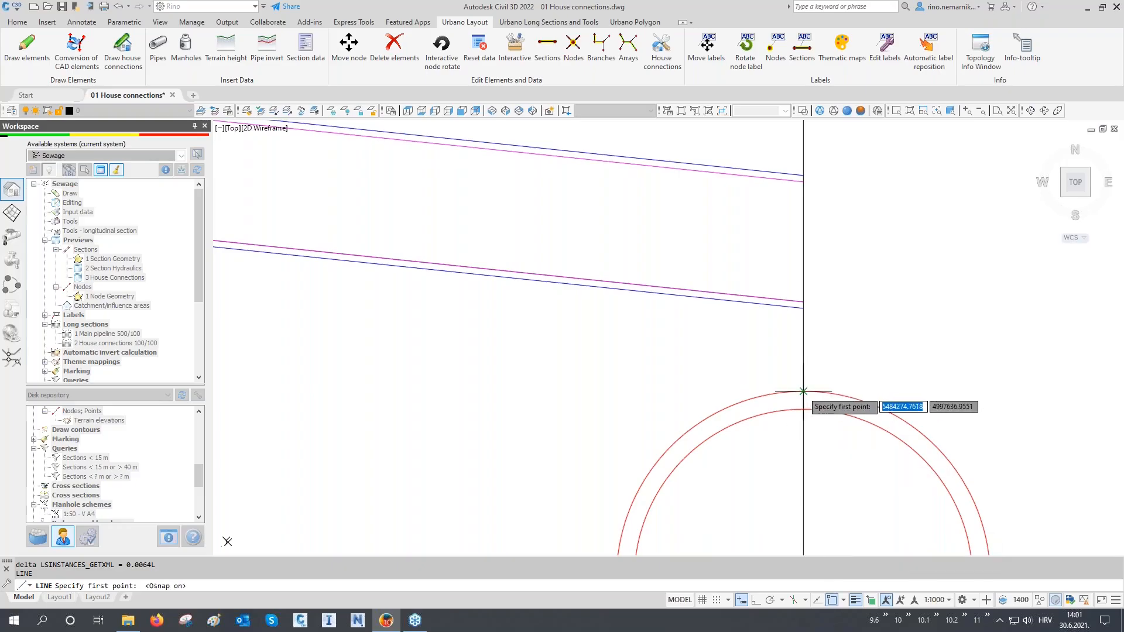
click(804, 391)
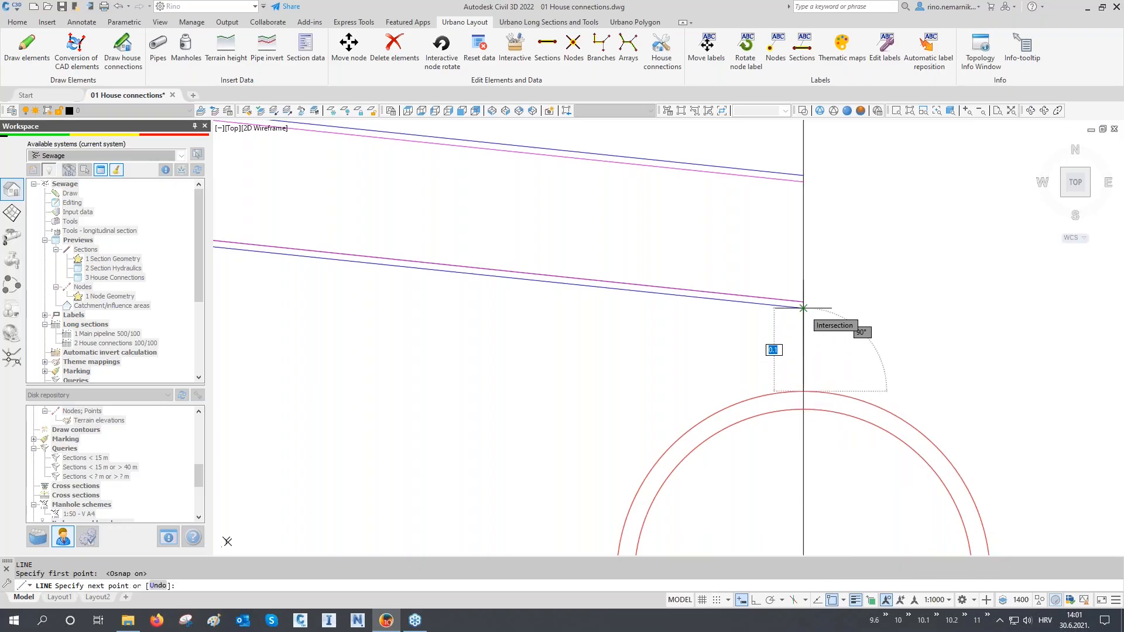
key(Escape)
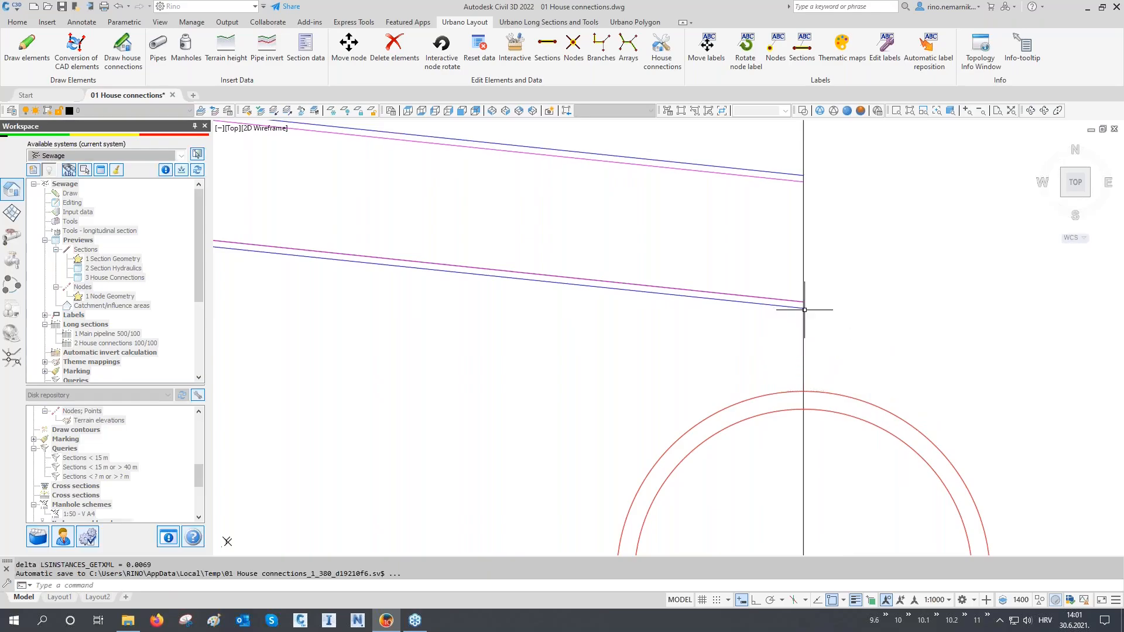
- Pan and zoom over to the main pipeline long section with its house connection labels
scroll(589, 323, down, 10)
middle_drag(390, 313, 732, 318)
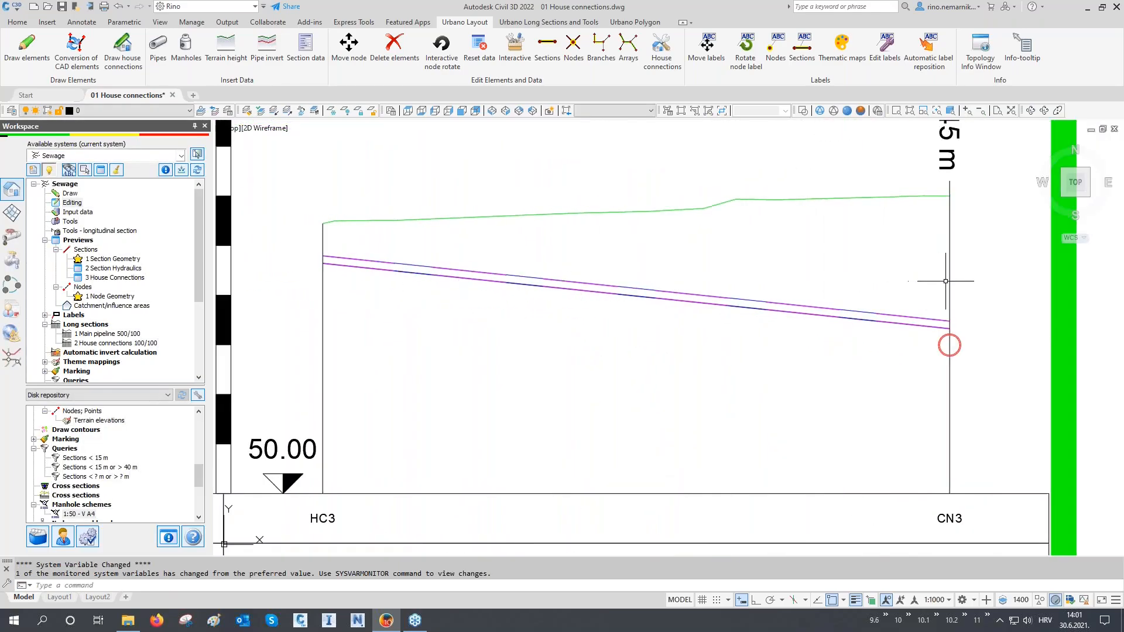
middle_drag(947, 281, 377, 318)
scroll(376, 318, down, 6)
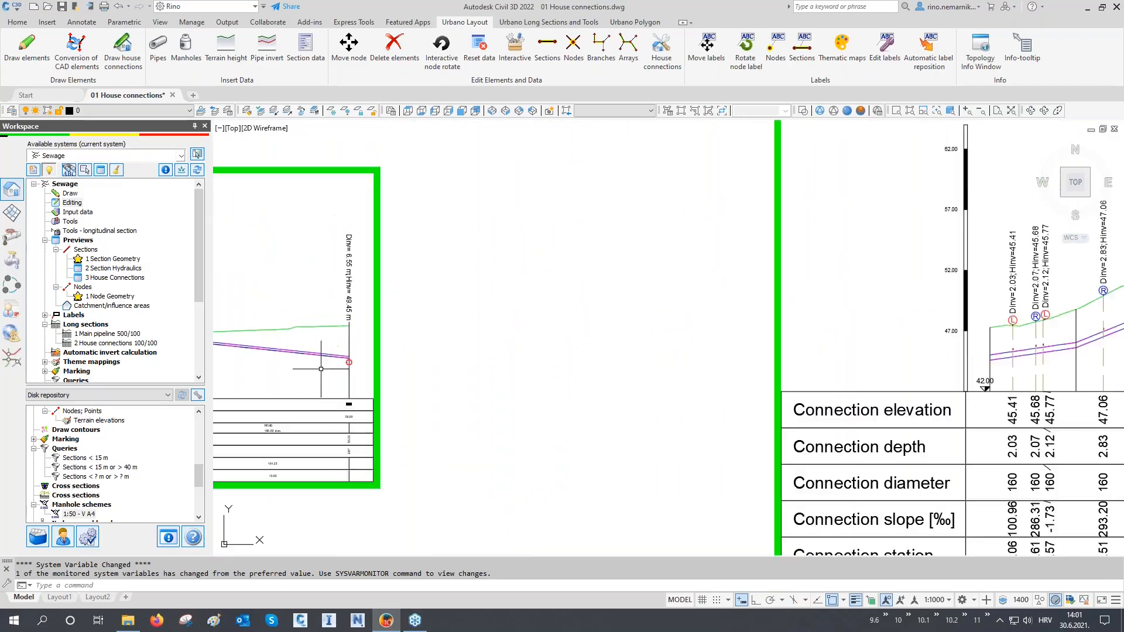
scroll(783, 289, up, 10)
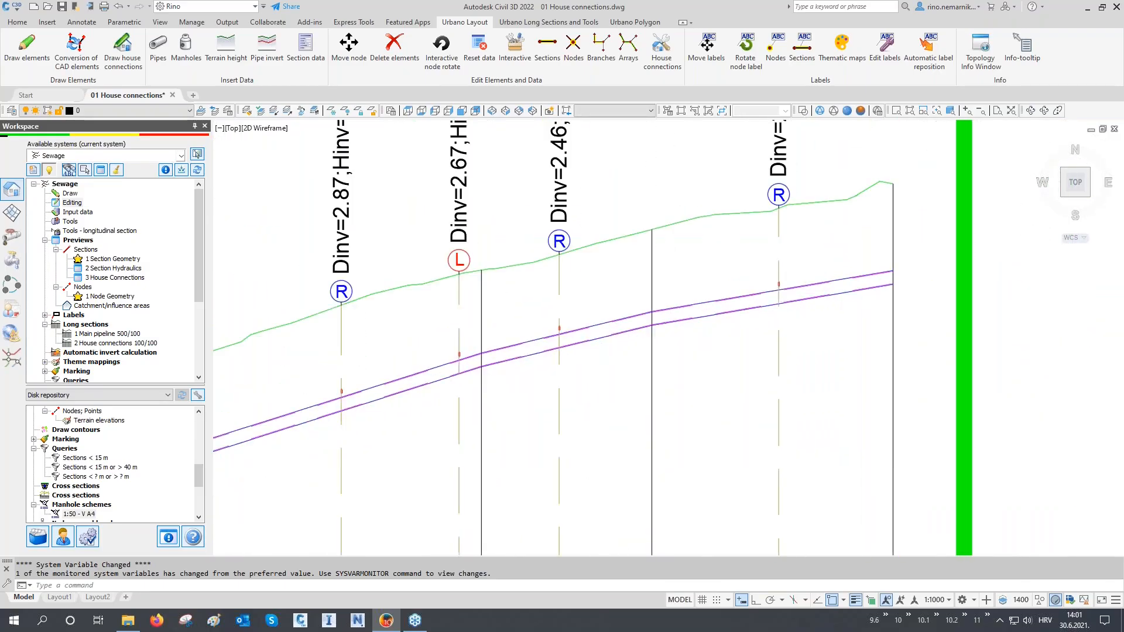
scroll(772, 281, down, 4)
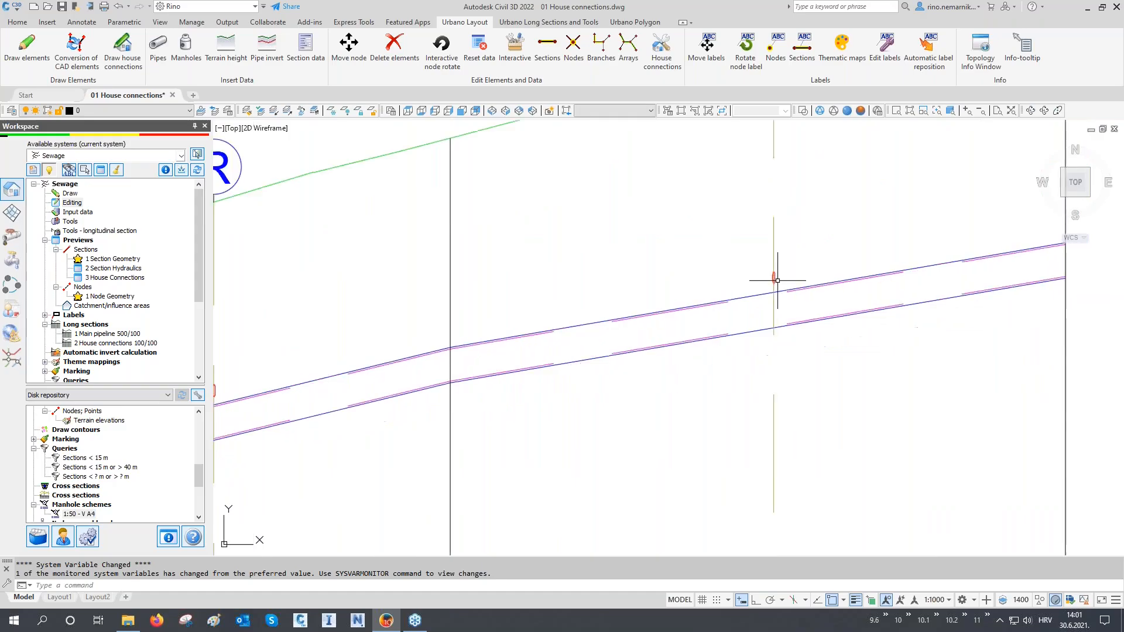
middle_drag(351, 364, 480, 388)
scroll(477, 384, up, 6)
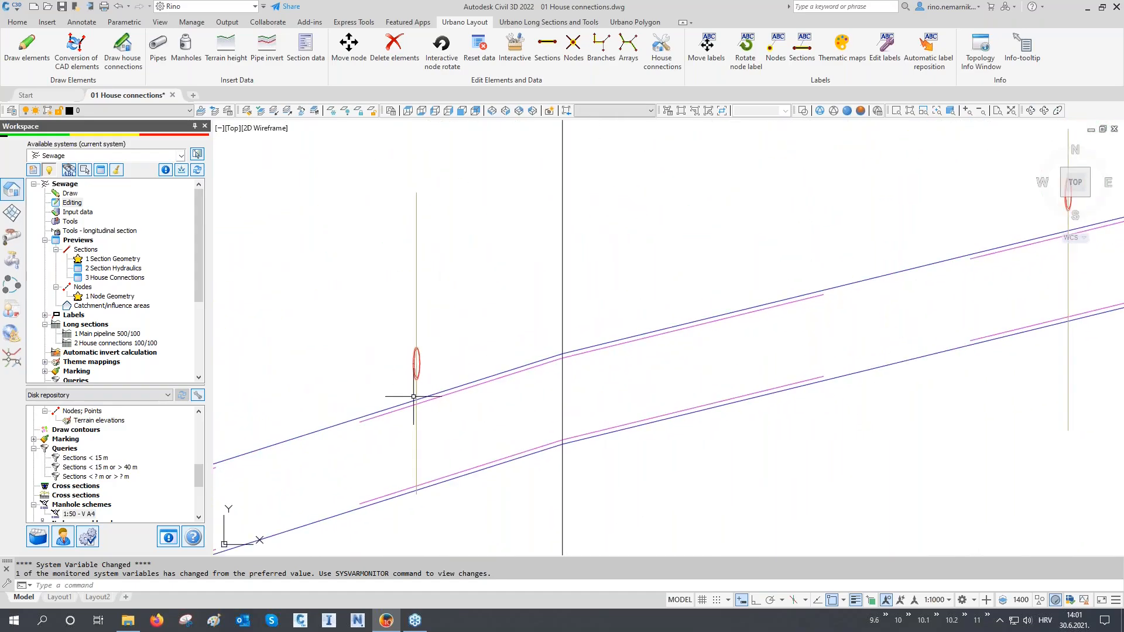
scroll(413, 396, down, 2)
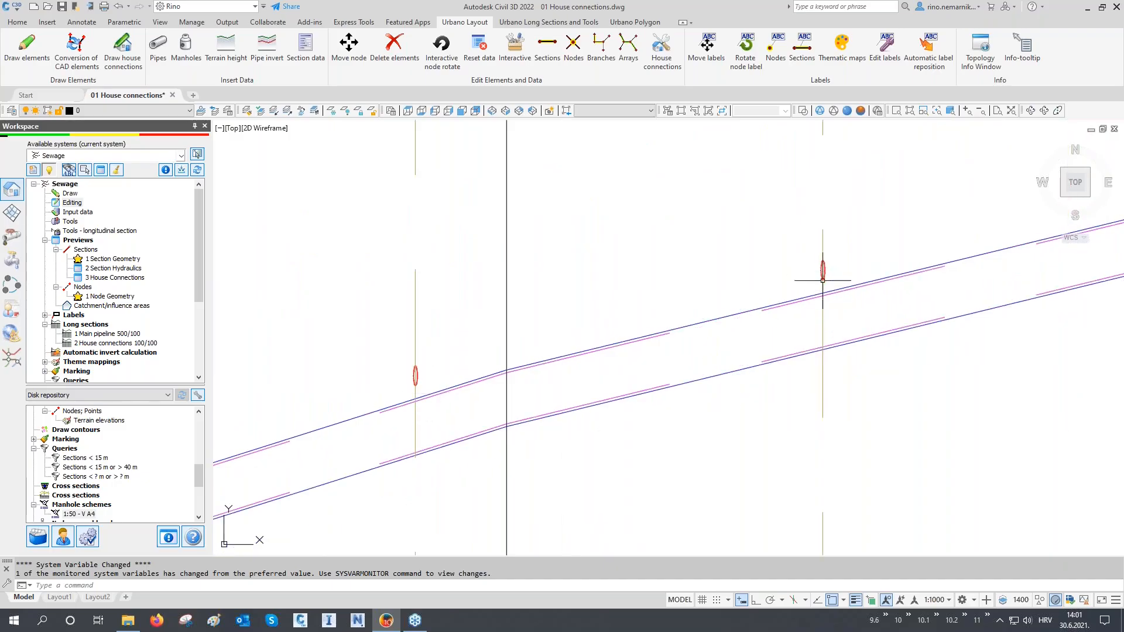
scroll(825, 292, down, 5)
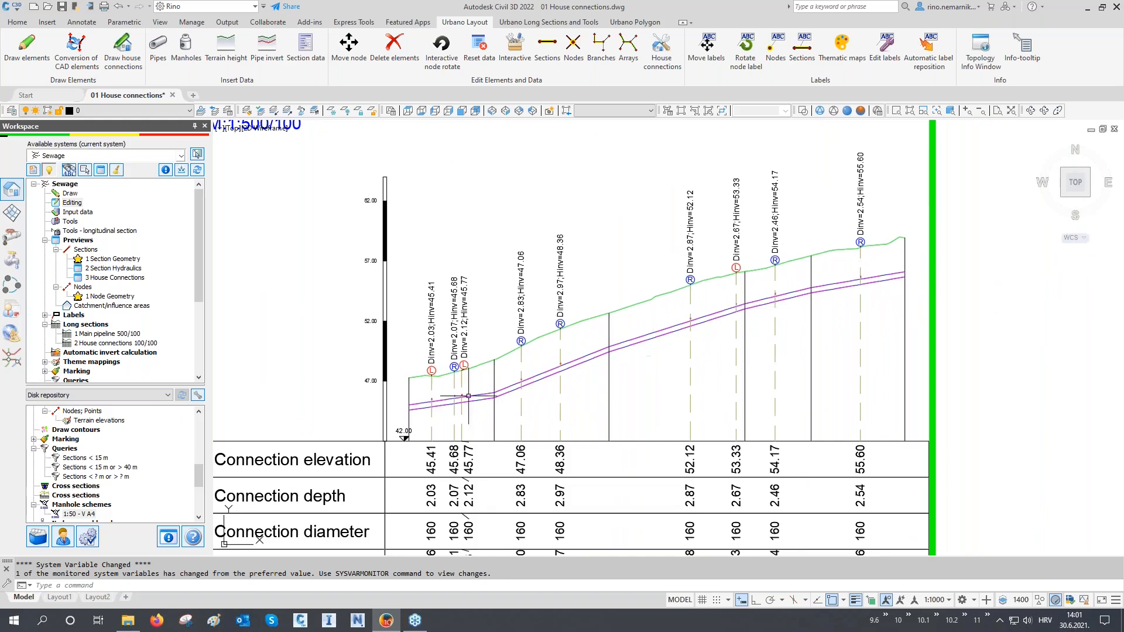
- Reopen Edit service lines and drains, check the Manhole and Depth settings, and close it
click(70, 203)
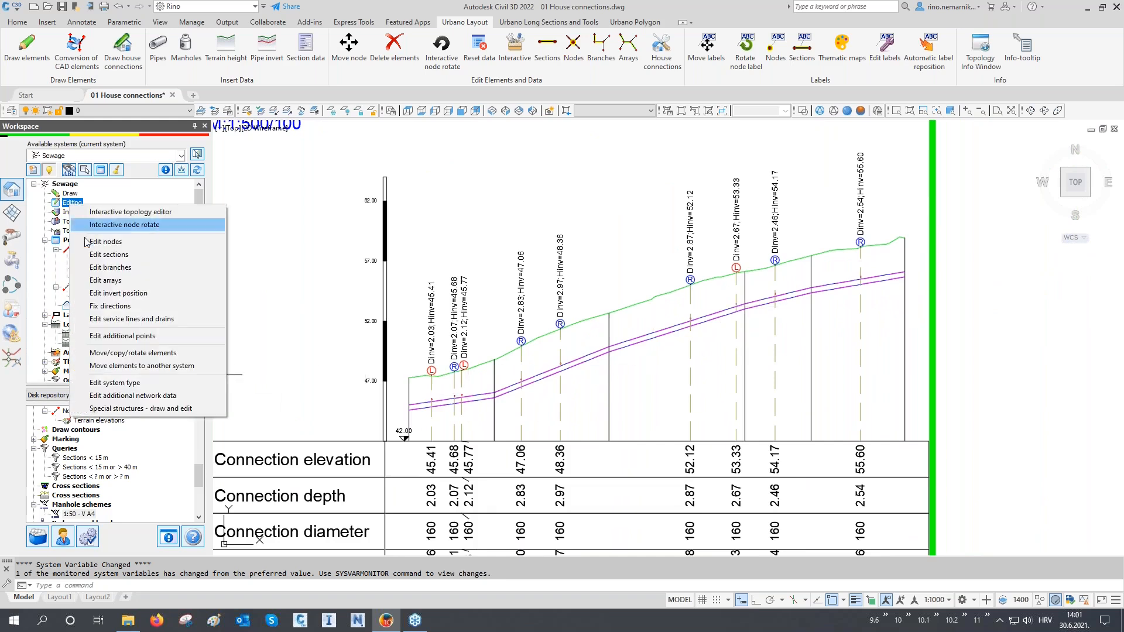
click(107, 319)
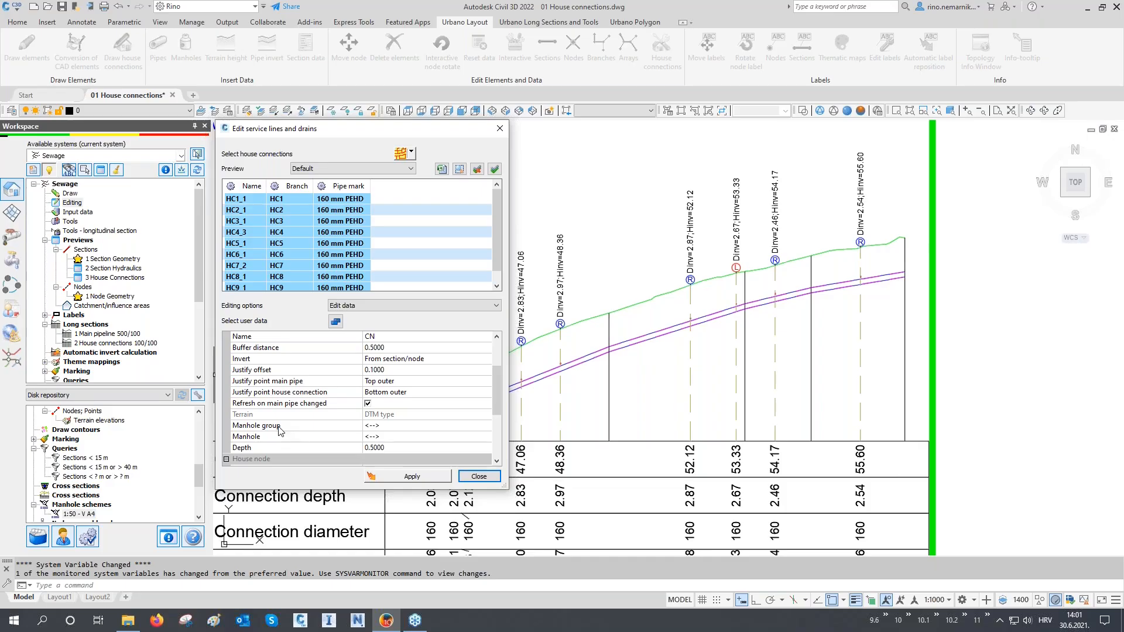
click(384, 426)
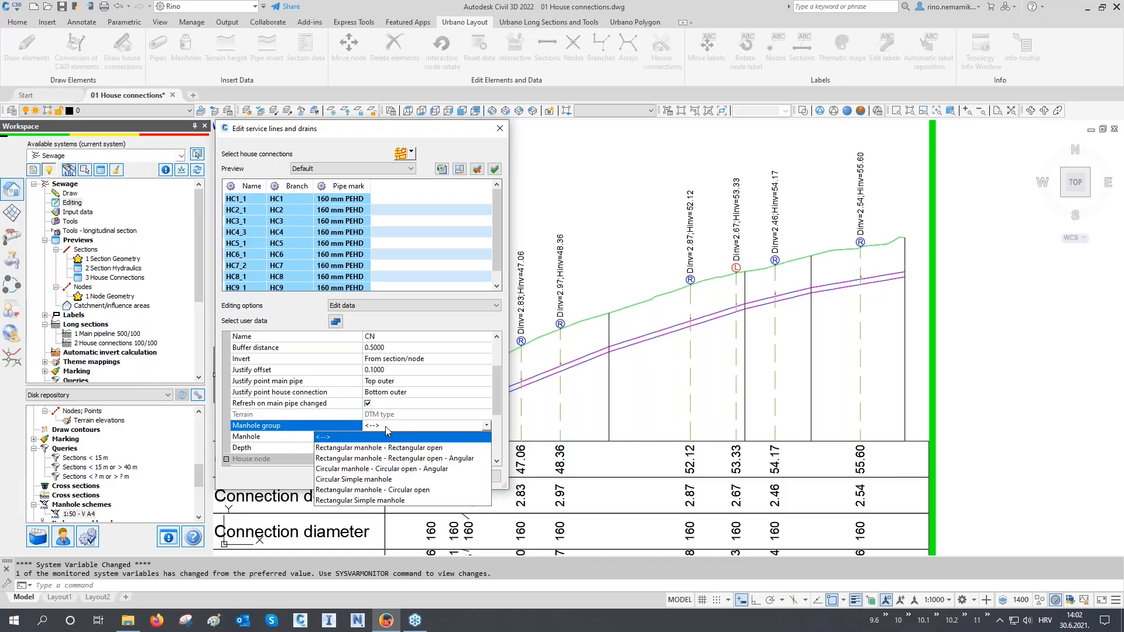
click(385, 427)
click(381, 436)
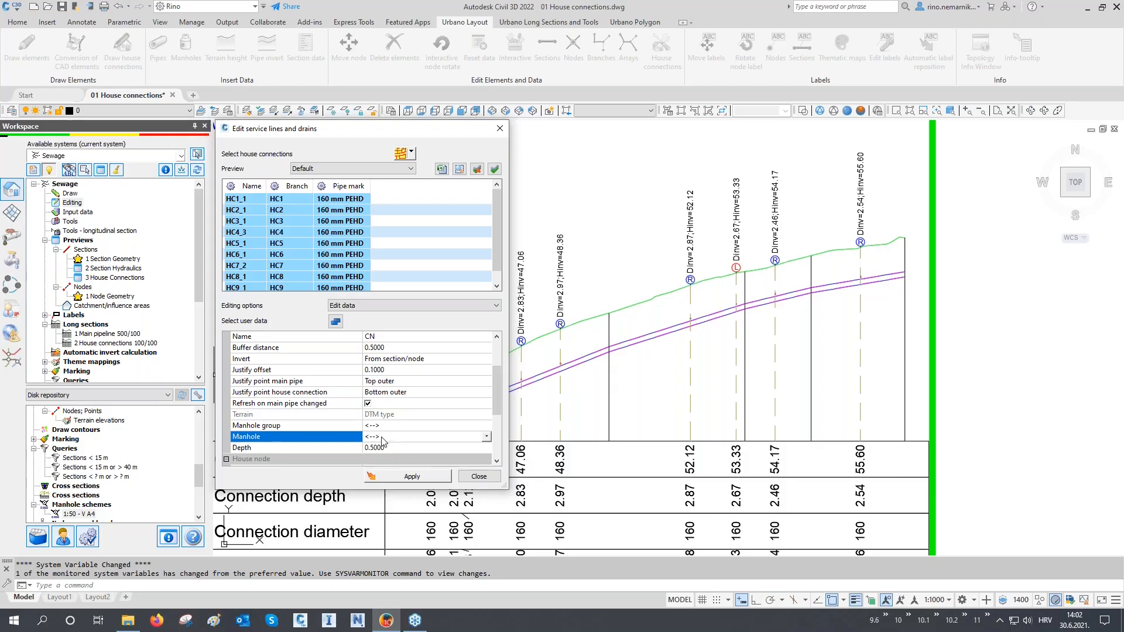
click(305, 450)
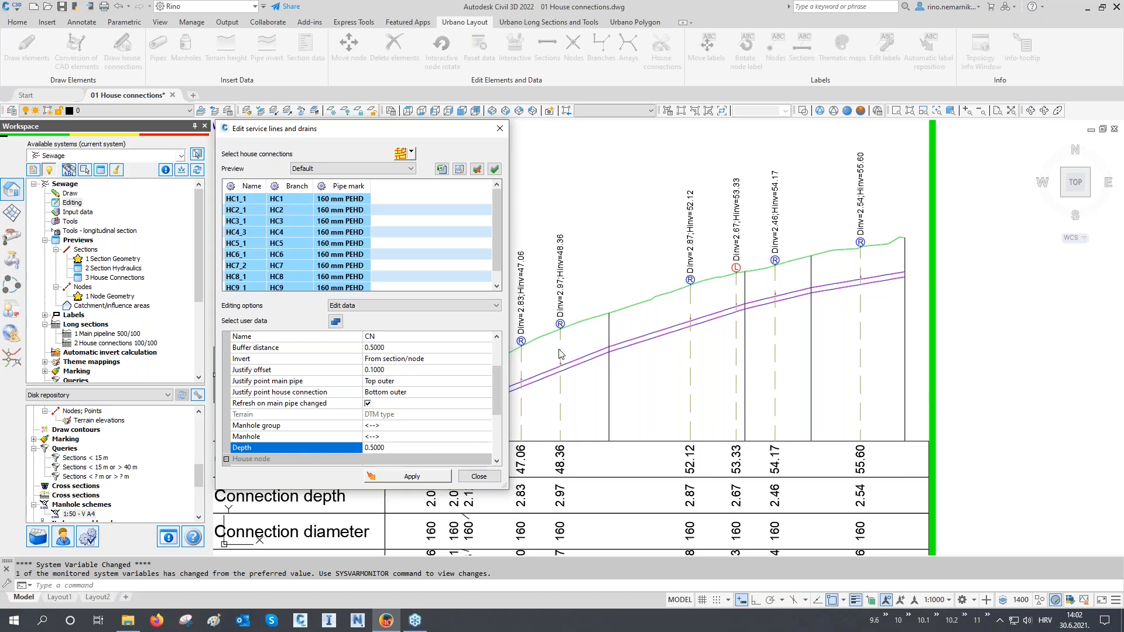
click(479, 477)
scroll(521, 369, up, 6)
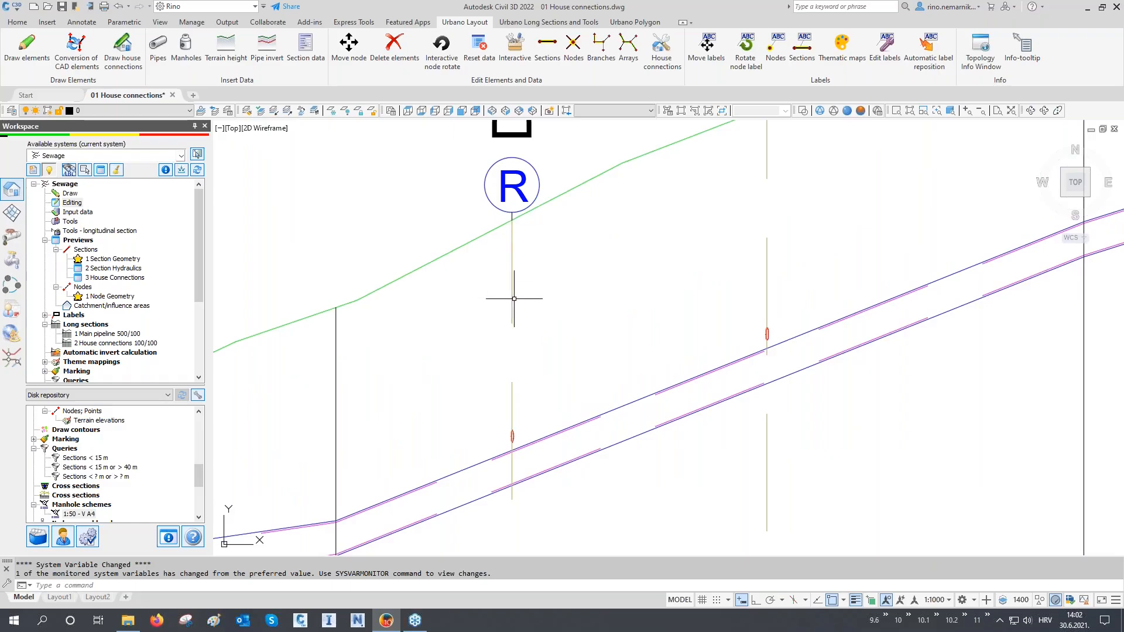
- Pan the profile and zoom out to show the red pipeline and all nine section frames
middle_drag(787, 161, 754, 232)
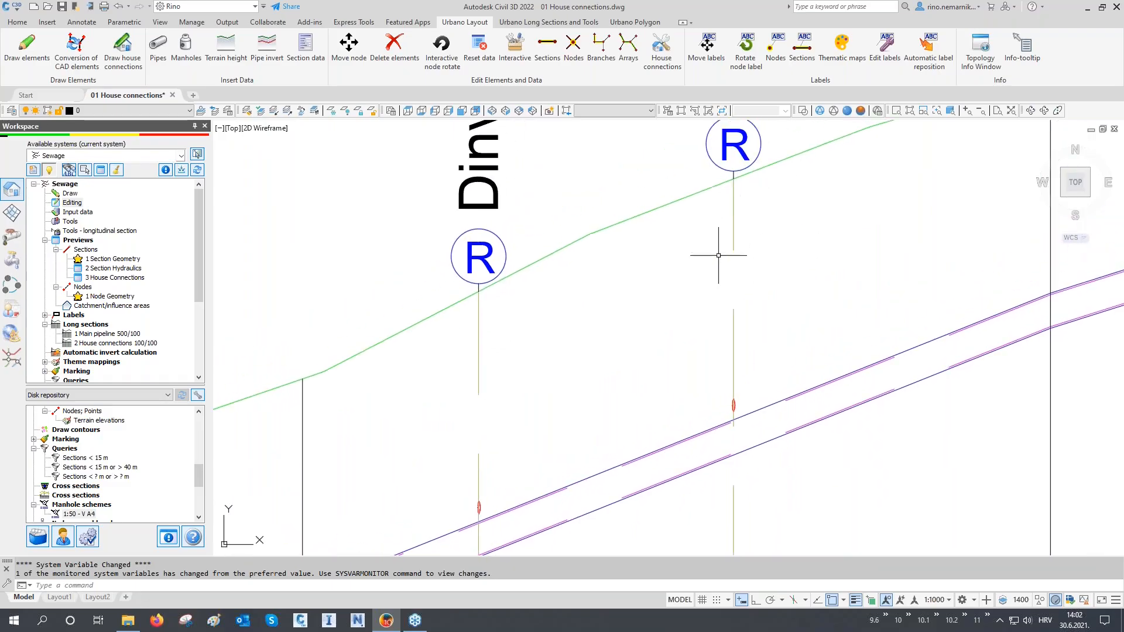
scroll(720, 289, down, 10)
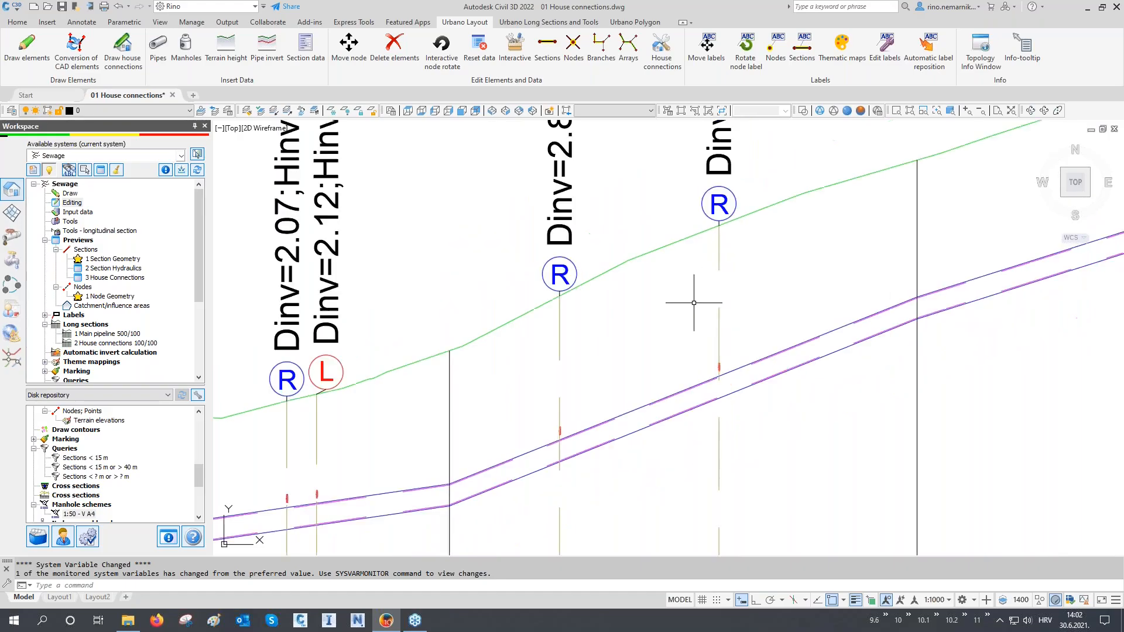
scroll(641, 389, down, 6)
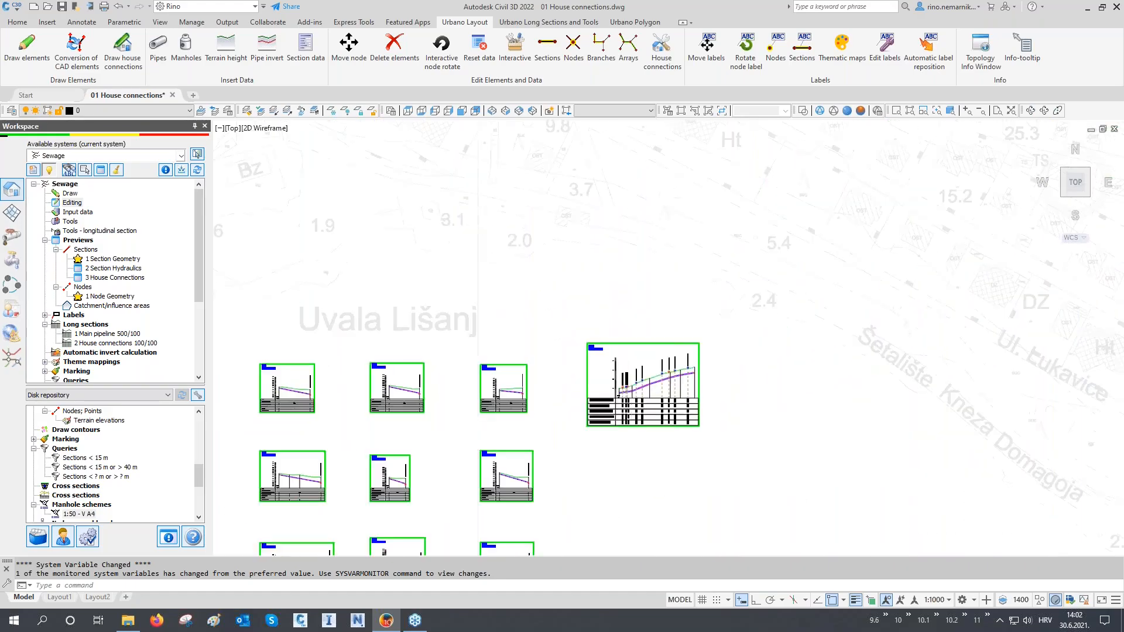
scroll(507, 455, down, 4)
scroll(508, 375, up, 2)
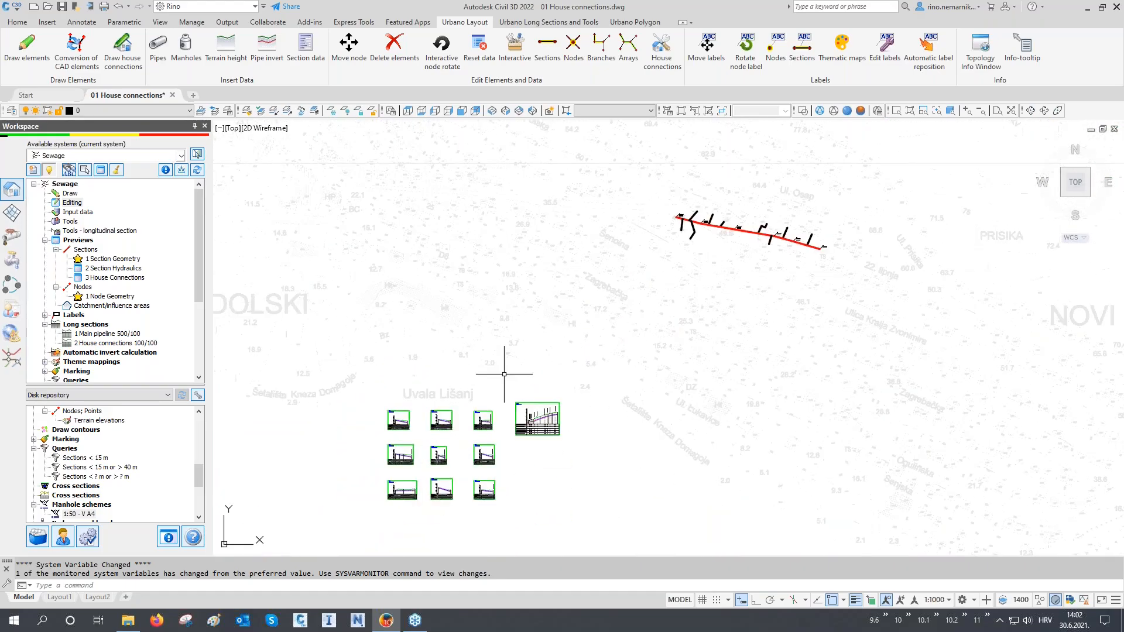
- Save the drawing as '01 House connections_final.dwg' in the same folder
click(12, 8)
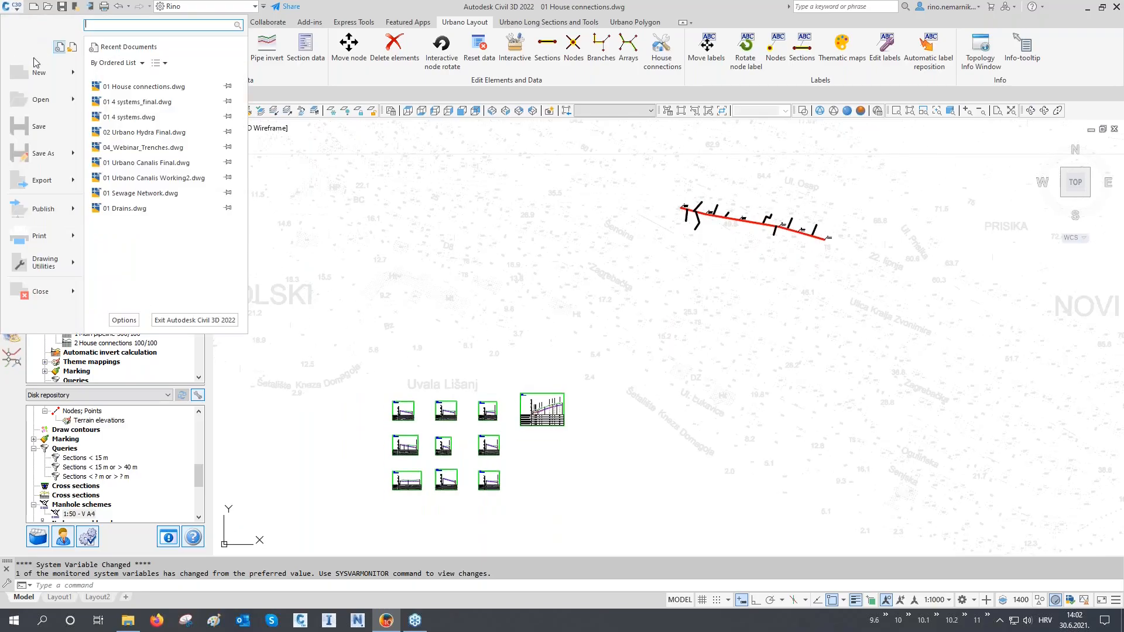
click(41, 154)
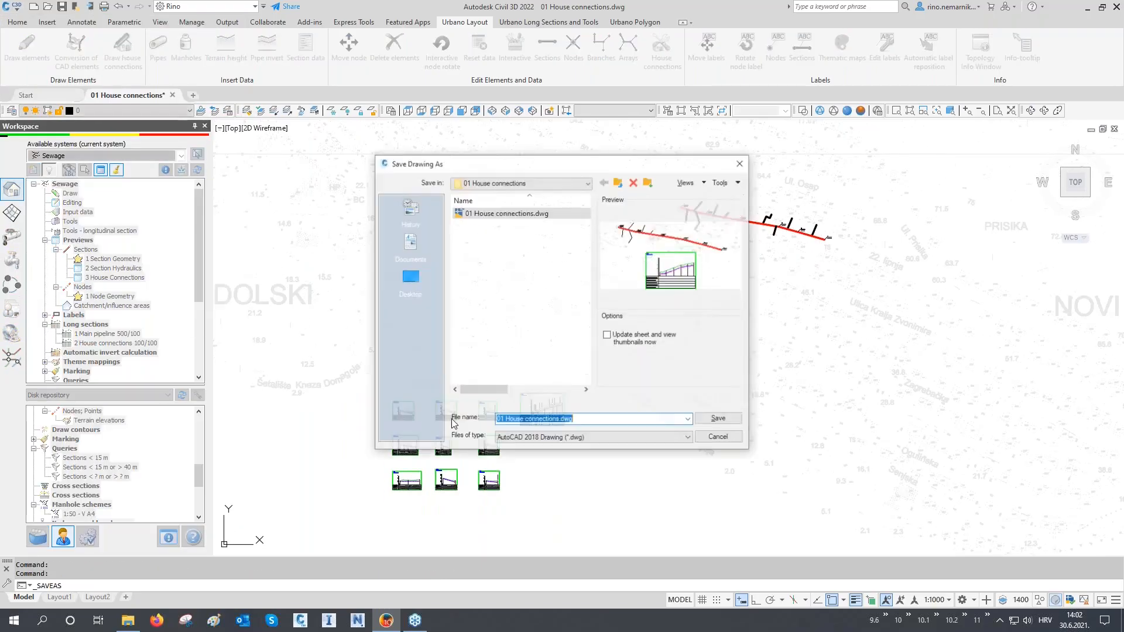
click(561, 419)
text(_final)
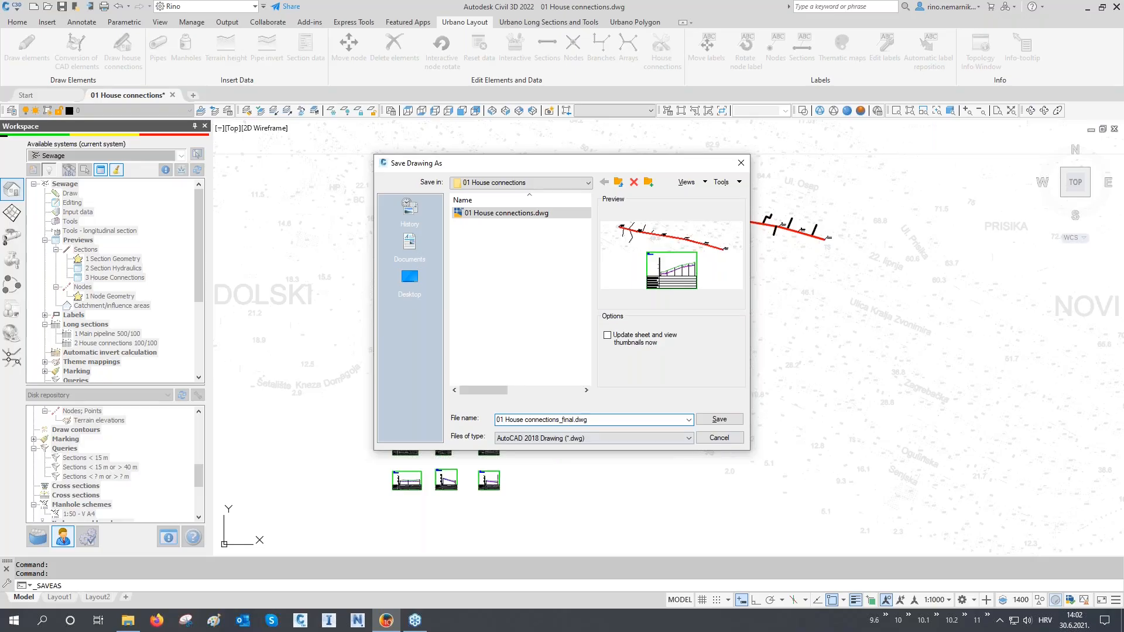
click(721, 419)
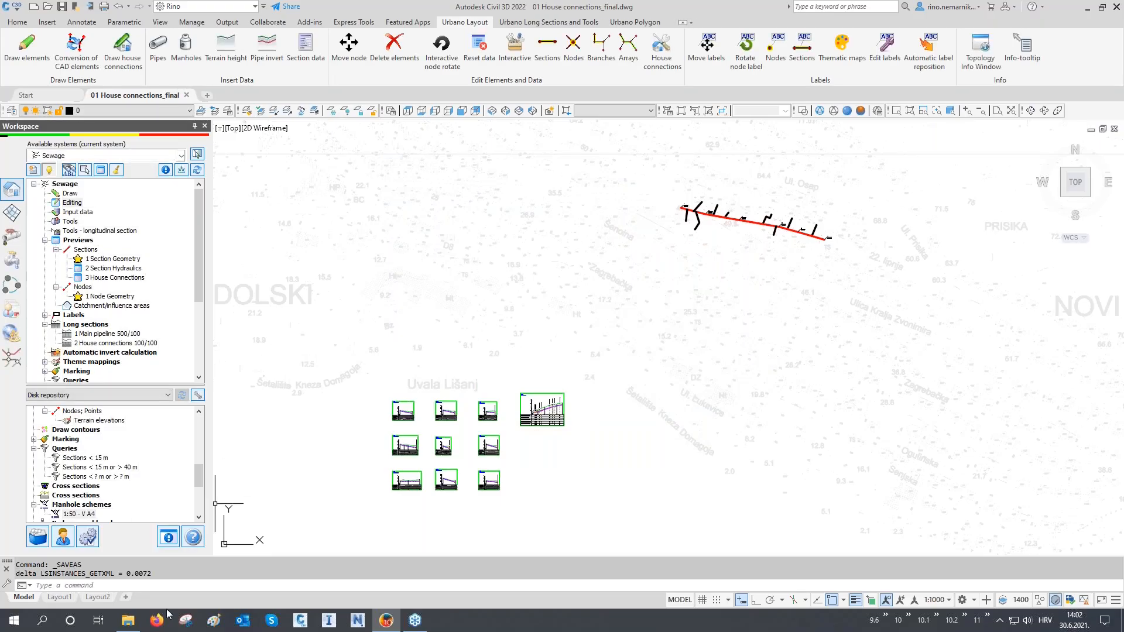
click(134, 622)
- Copy MH_drain.dwg from the 02 Drains folder
click(339, 404)
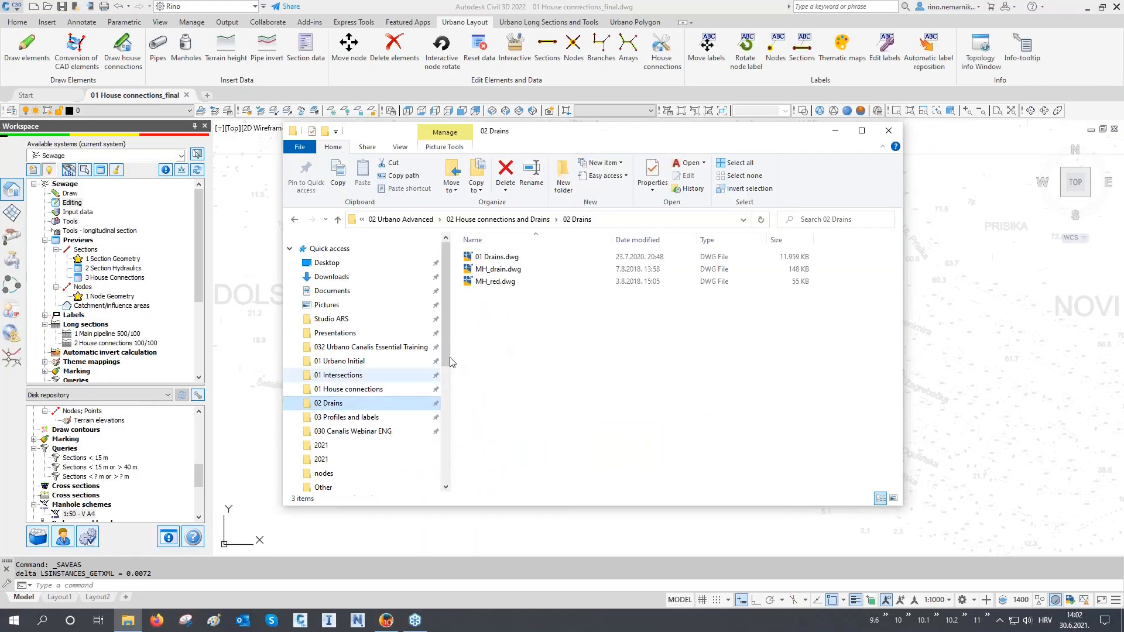
click(491, 271)
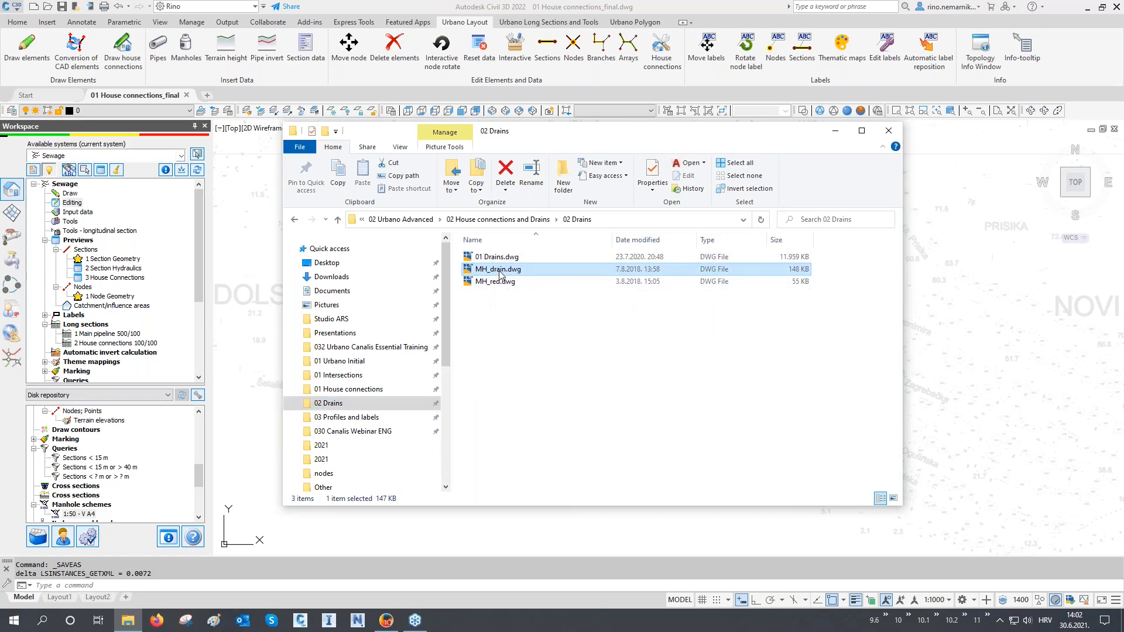
right_click(501, 273)
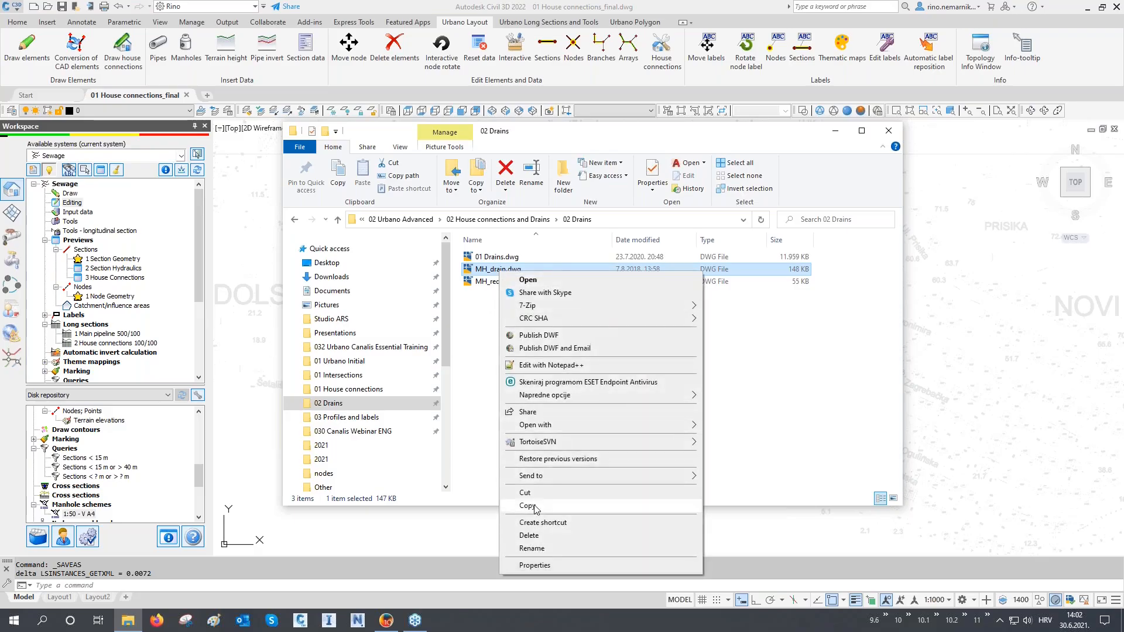
click(535, 508)
- Browse to Studio ARS\Urbano 10.2 2022\ENG\2021\nodes
click(349, 322)
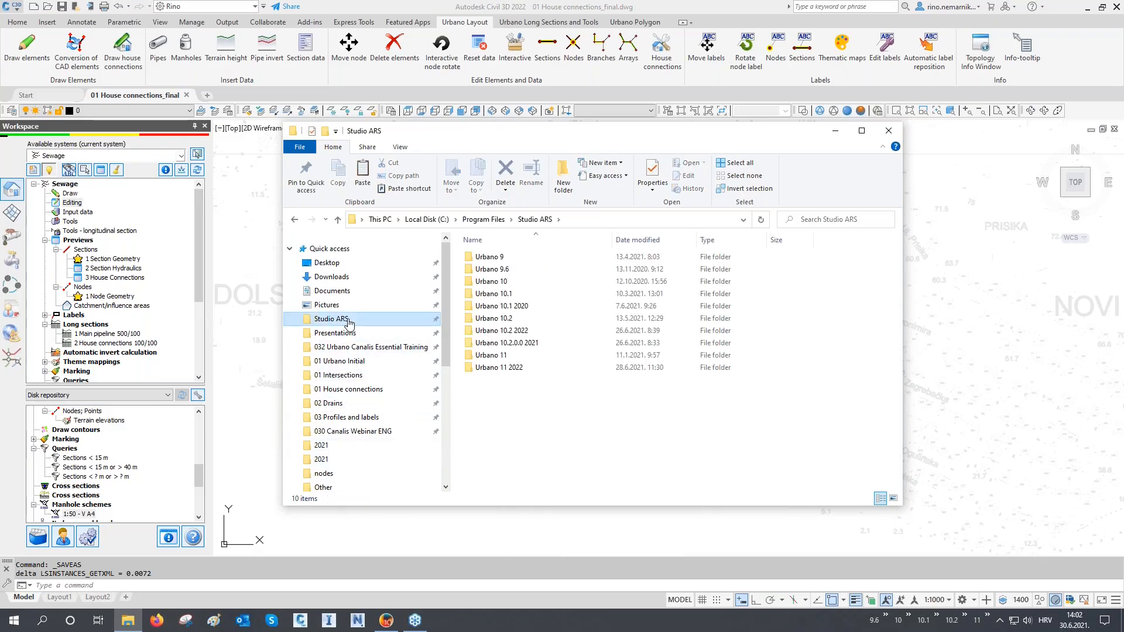
double_click(503, 319)
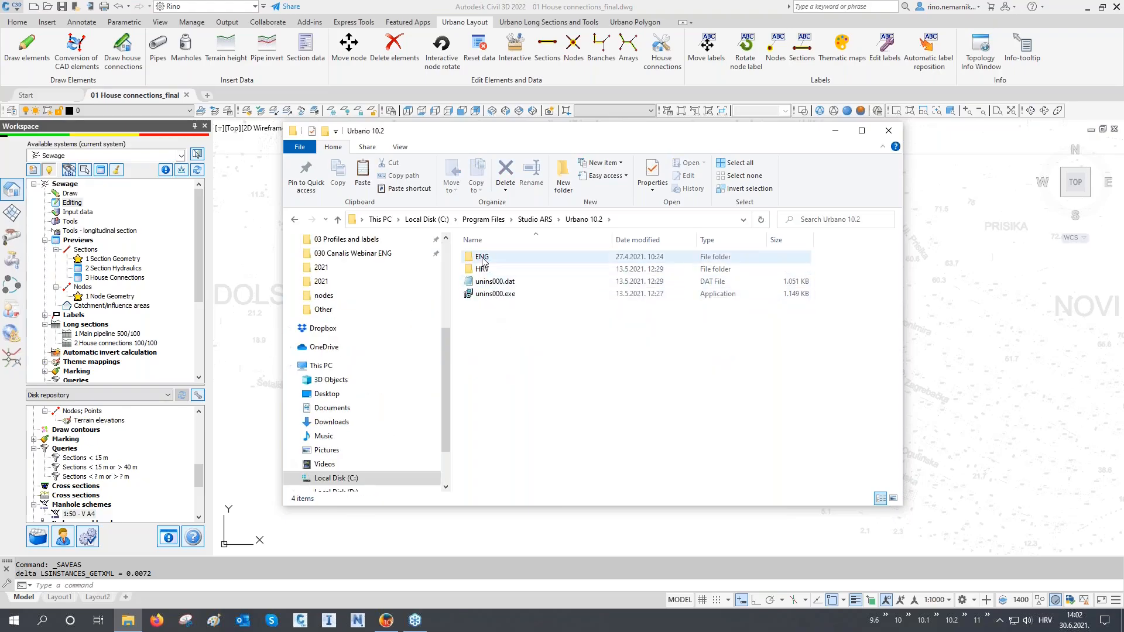
click(536, 219)
click(505, 333)
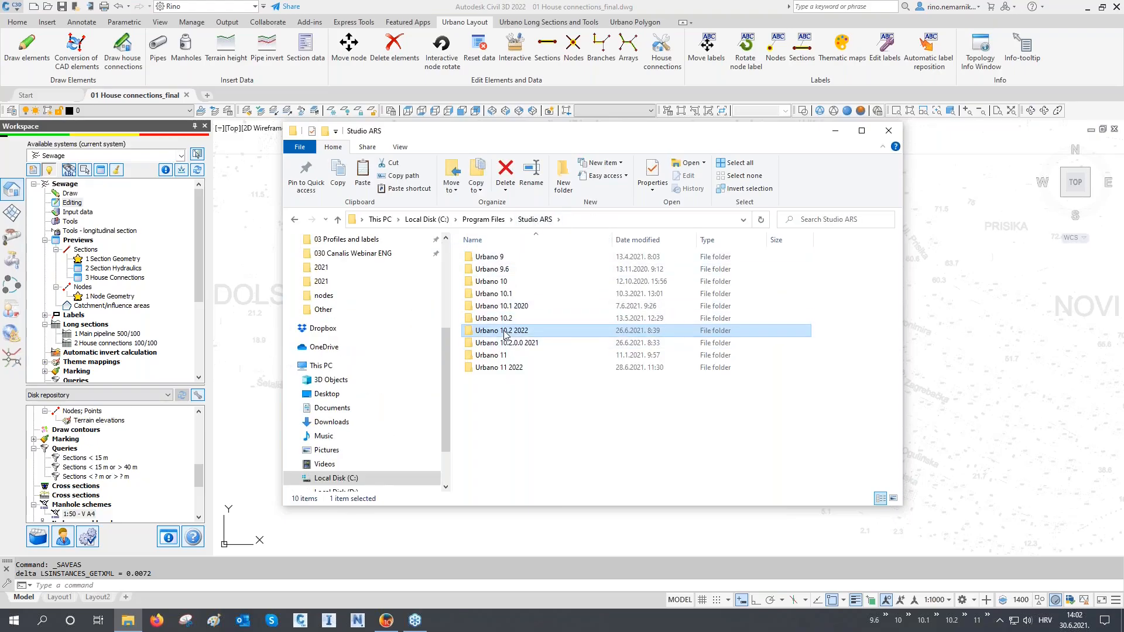
double_click(505, 331)
double_click(500, 257)
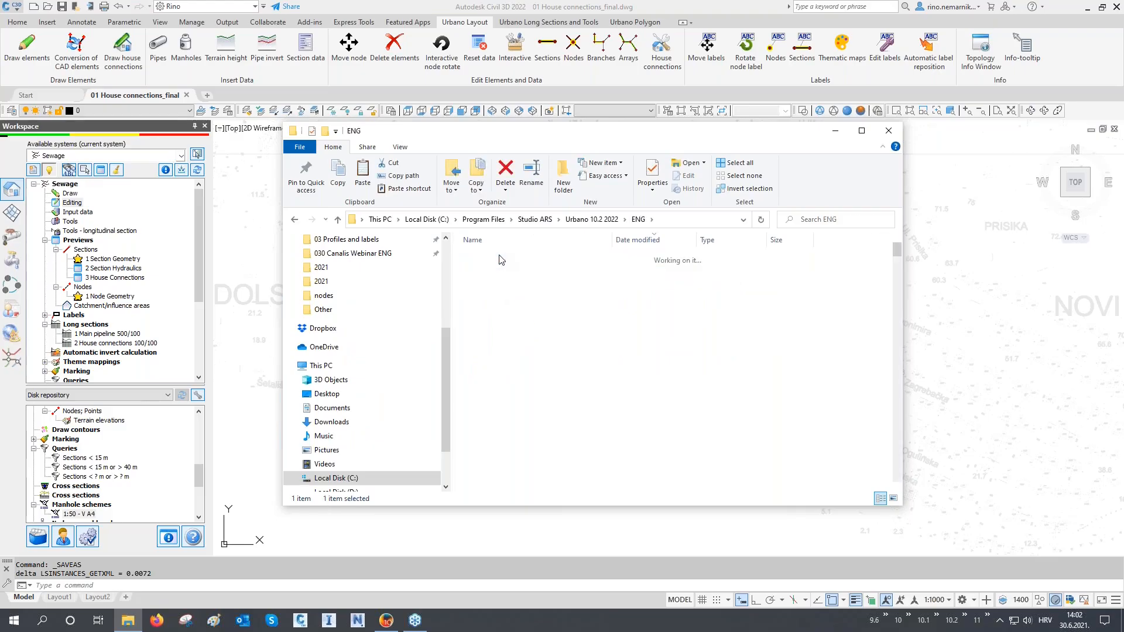
double_click(502, 258)
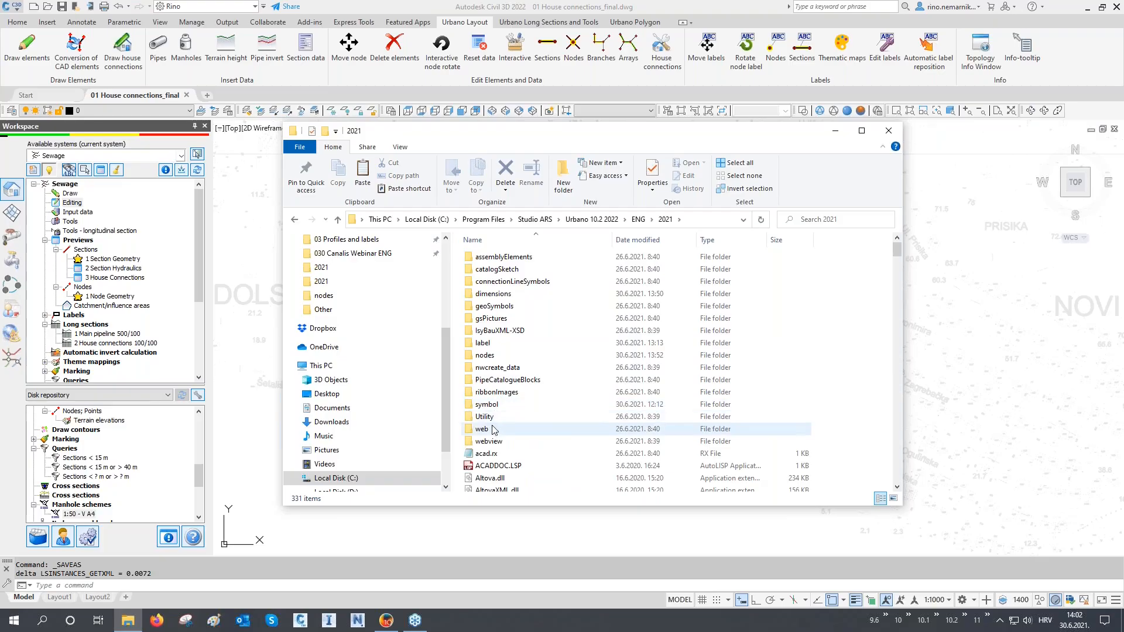
double_click(486, 356)
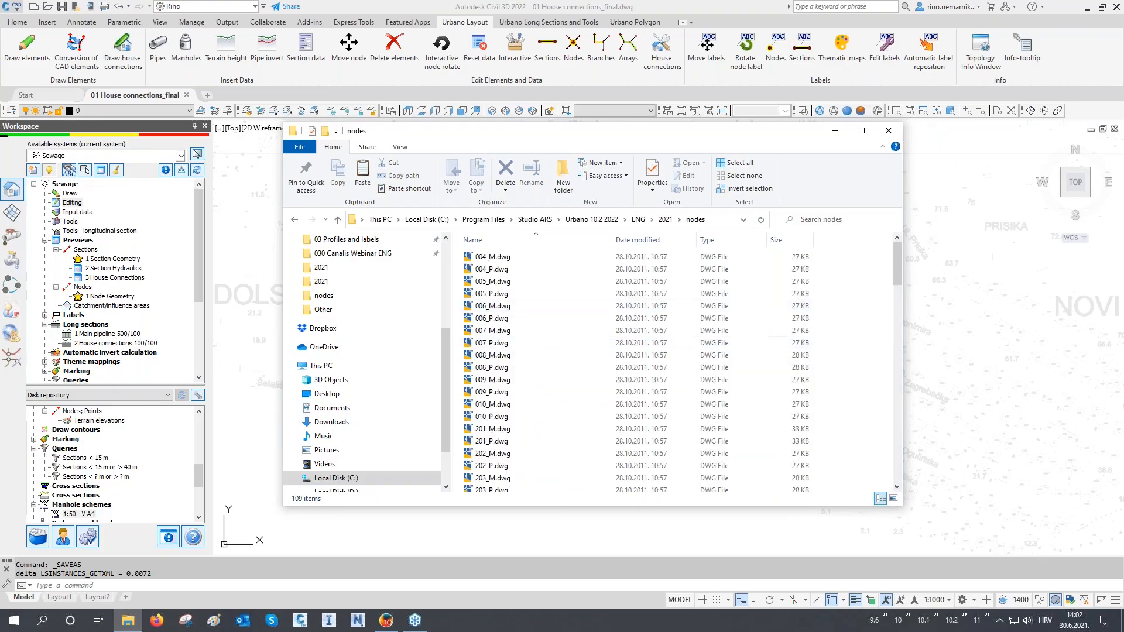
- Paste MH_drain.dwg into the maximized nodes folder, check MH_red.dwg, and close Explorer
click(863, 133)
right_click(822, 258)
click(852, 339)
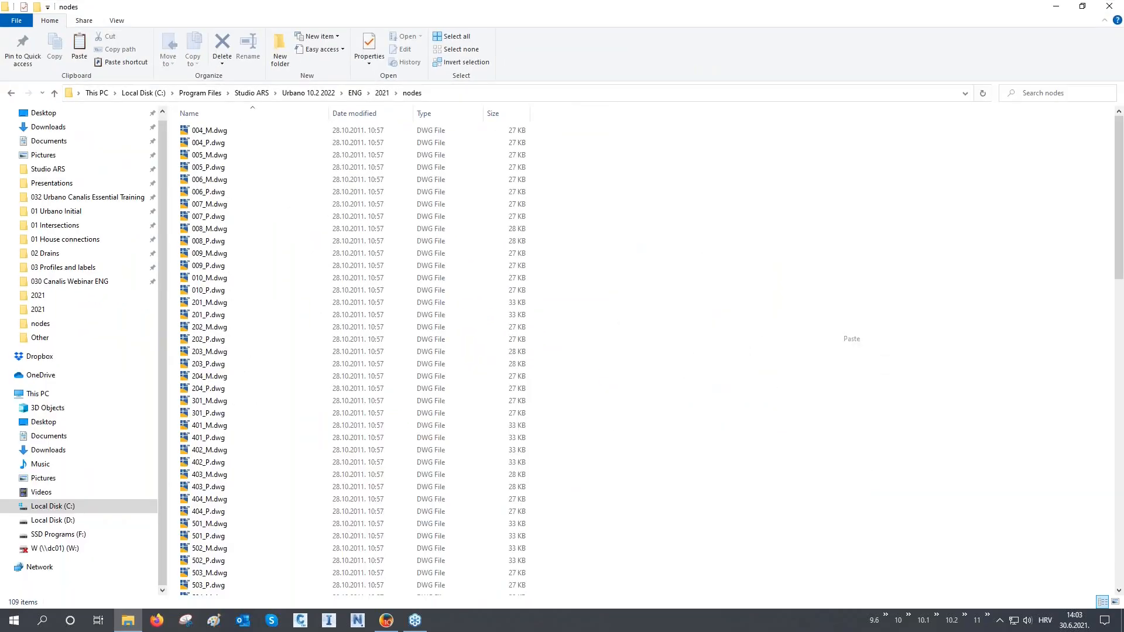
scroll(281, 569, down, 2)
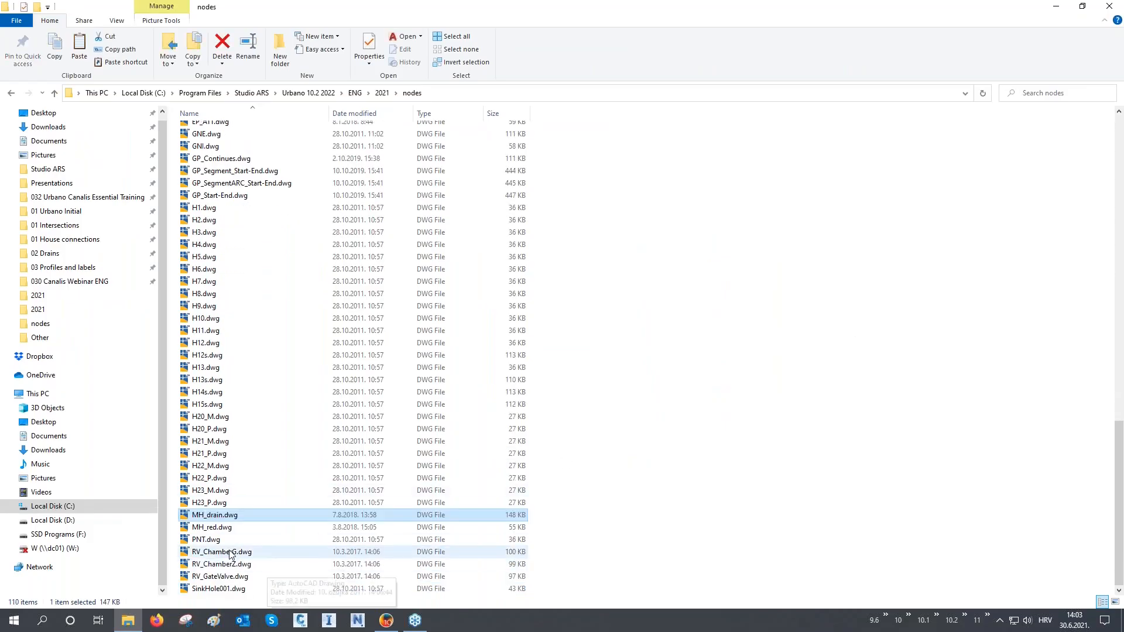
ctrl+click(214, 528)
ctrl+click(216, 518)
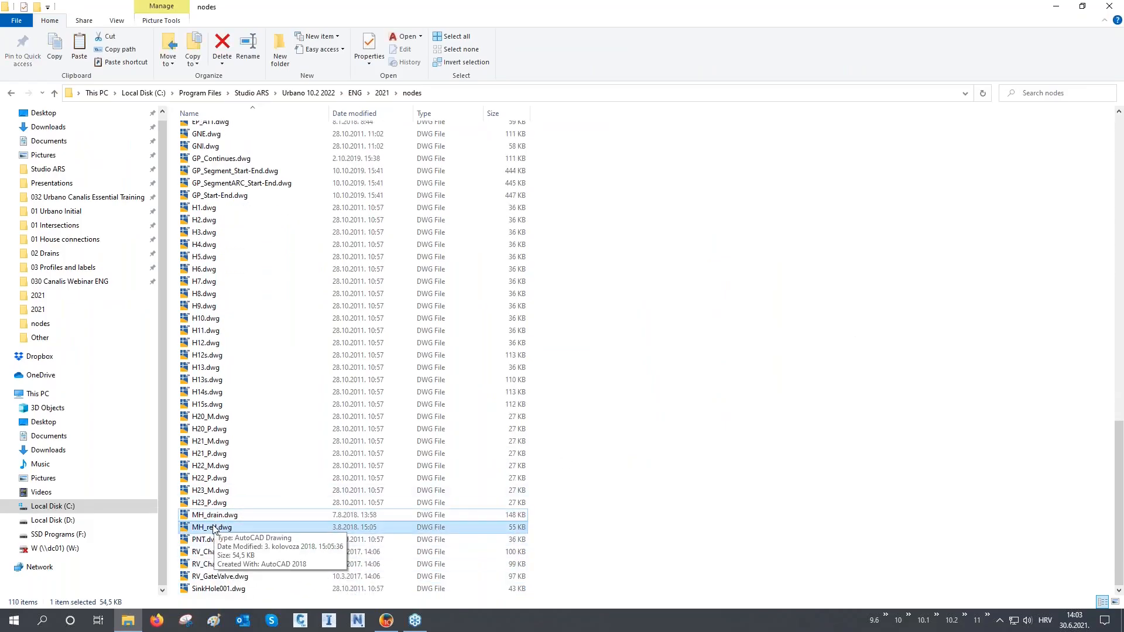
click(1115, 8)
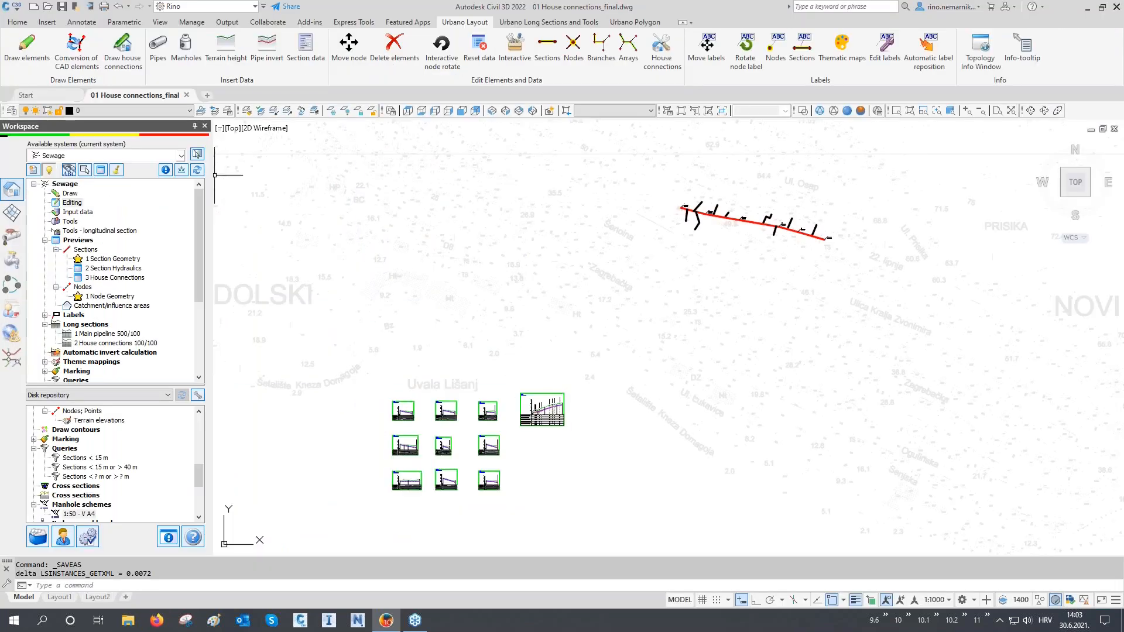
- Open 01 Drains.dwg from the 02 Drains folder via a new Explorer window
click(128, 620)
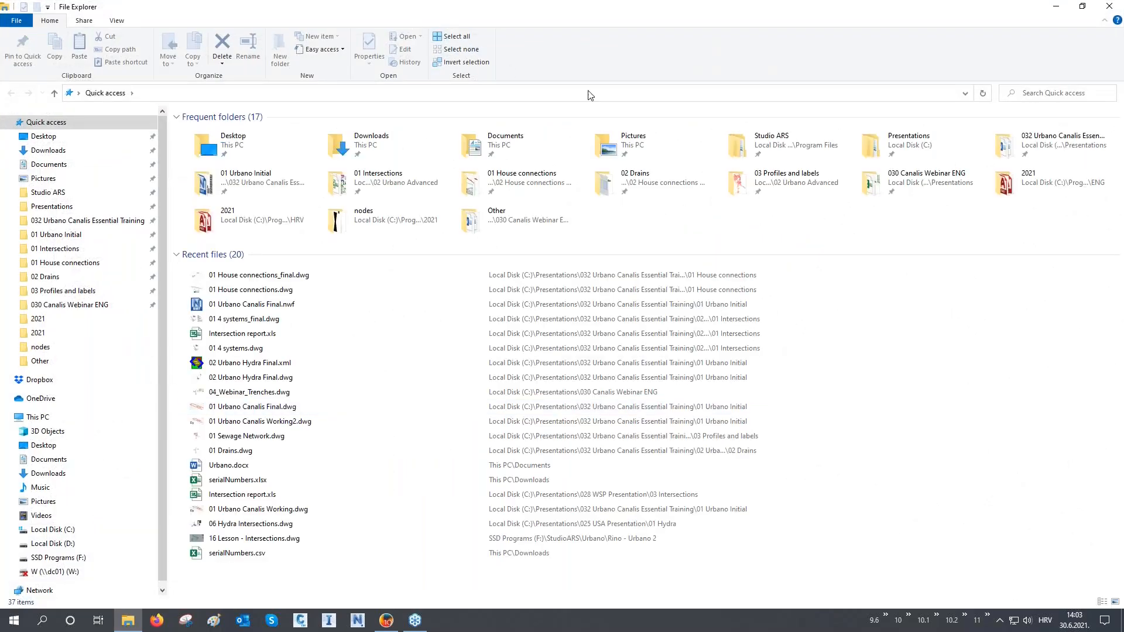
double_click(457, 14)
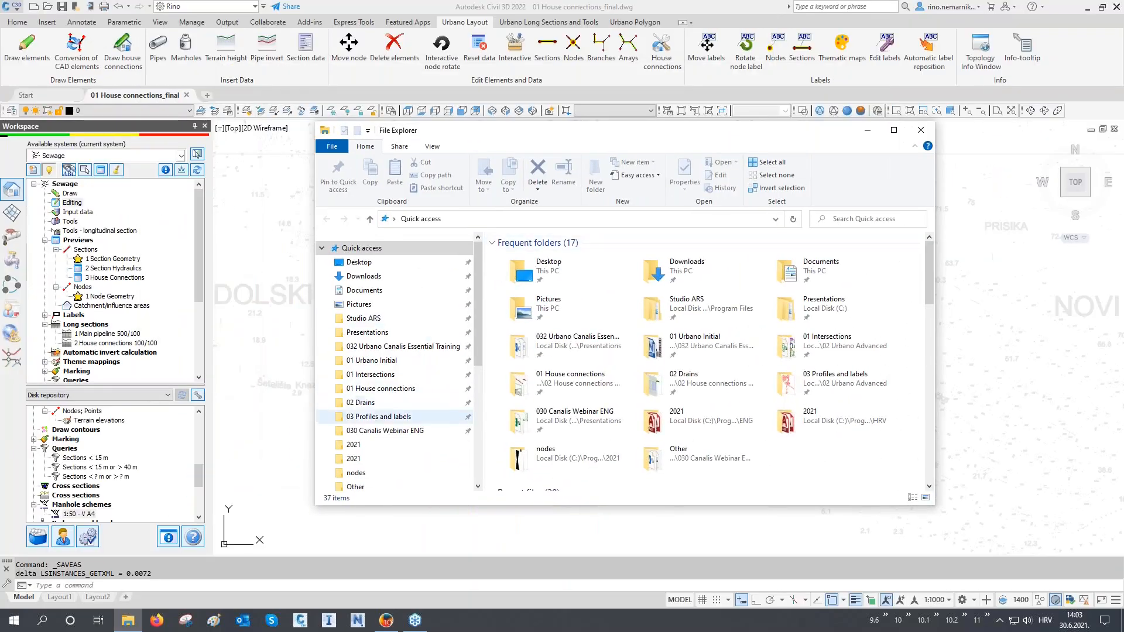
click(369, 403)
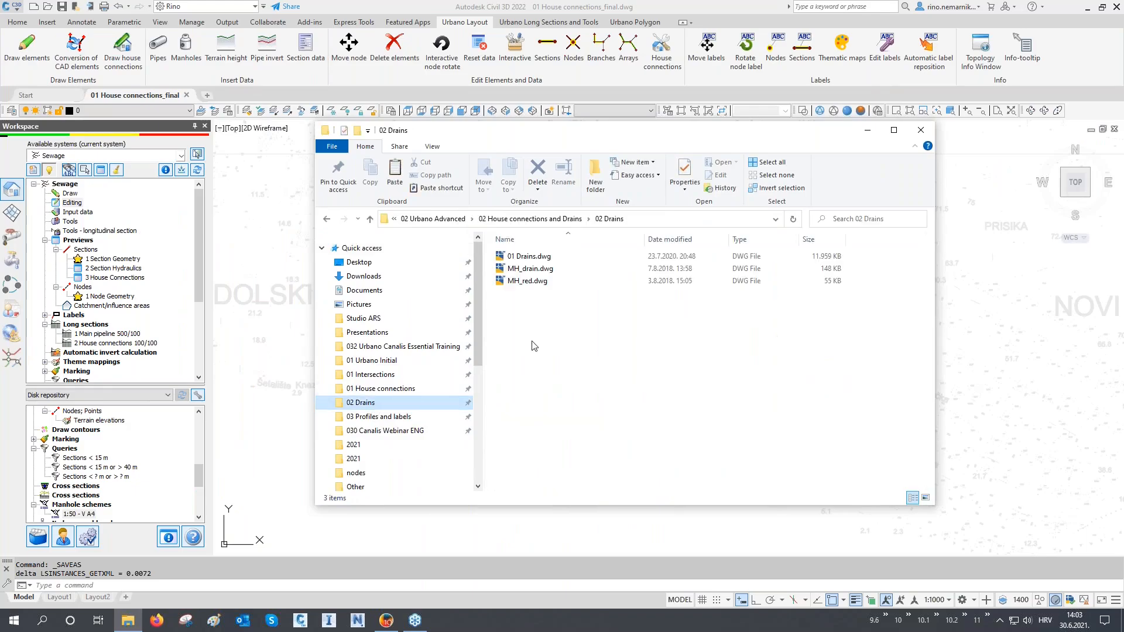
double_click(543, 258)
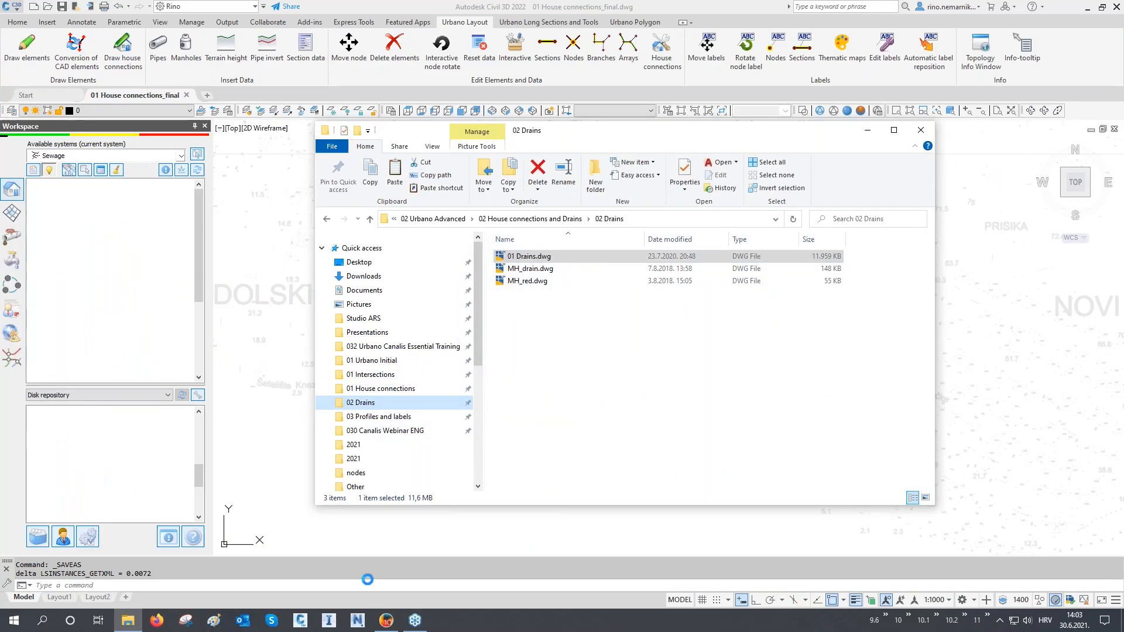
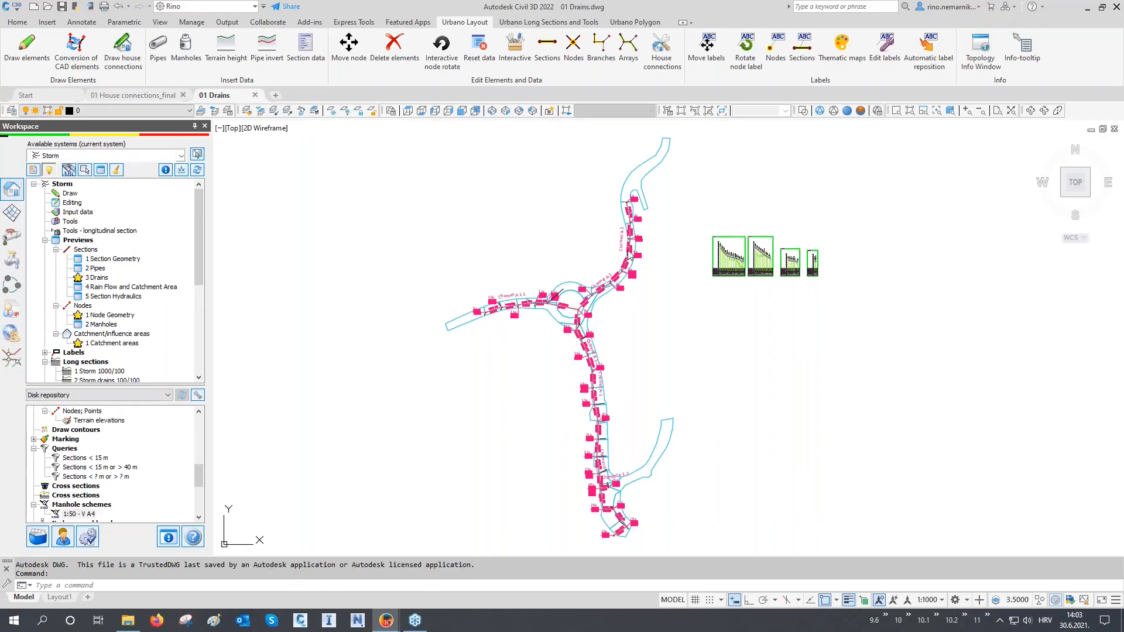
- Zoom in on node 1a's 162,40 / 160.16 labels and scroll the Workspace tree to Layout style > Storm
scroll(632, 237, up, 5)
scroll(608, 210, up, 8)
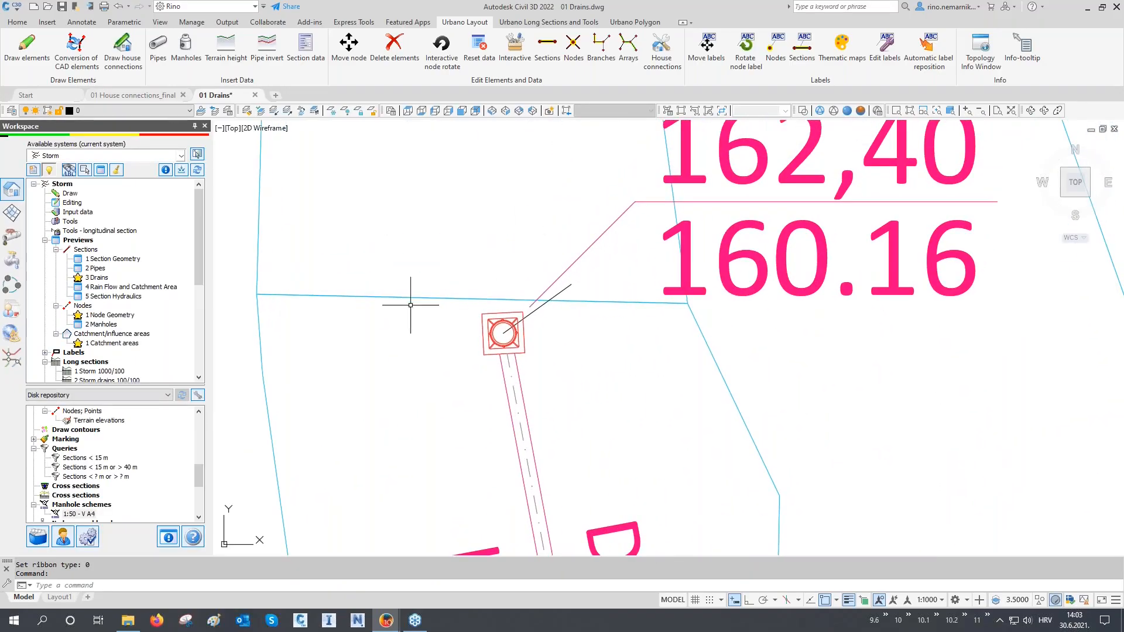
drag(198, 202, 197, 369)
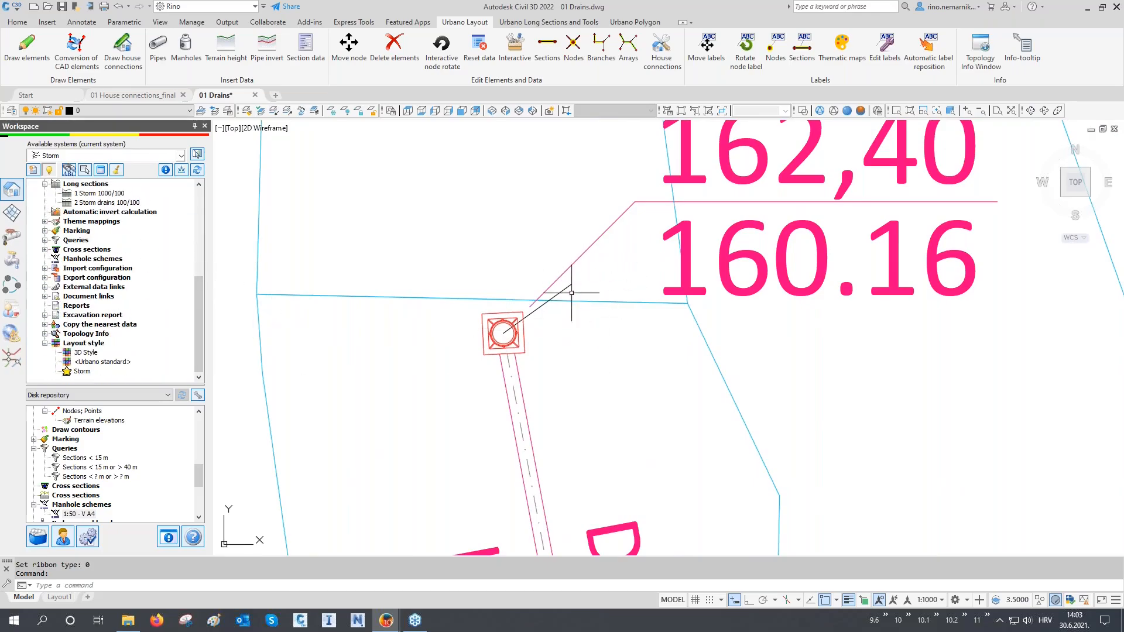
- In the Storm layout style's Blocks table, set the Drain main and plain blocks to MH_drain
right_click(76, 377)
click(100, 400)
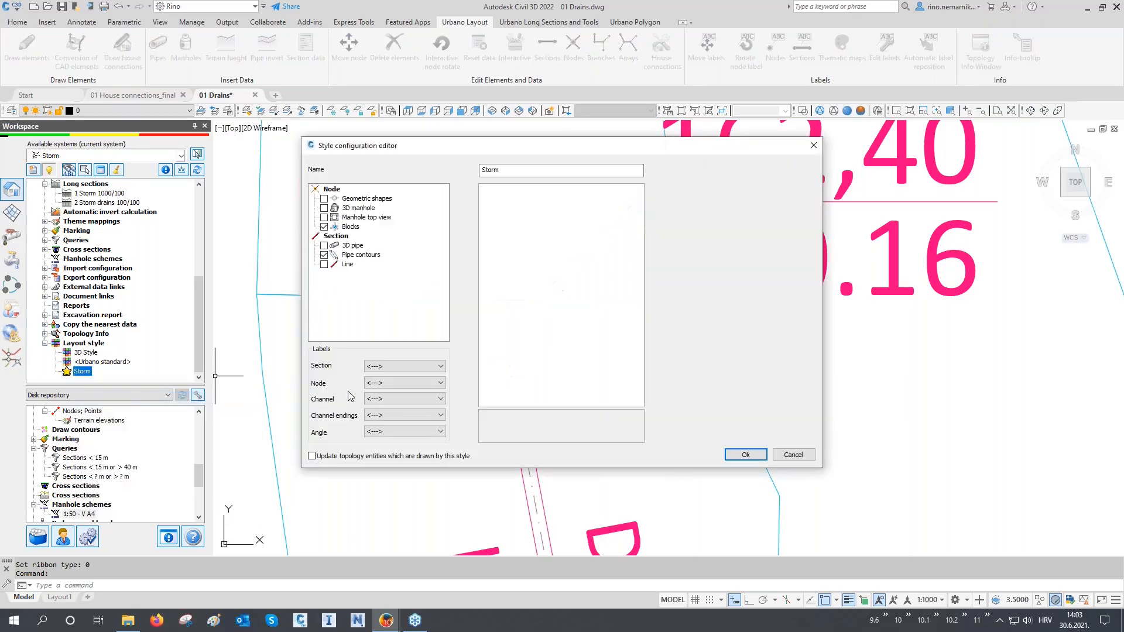
click(349, 229)
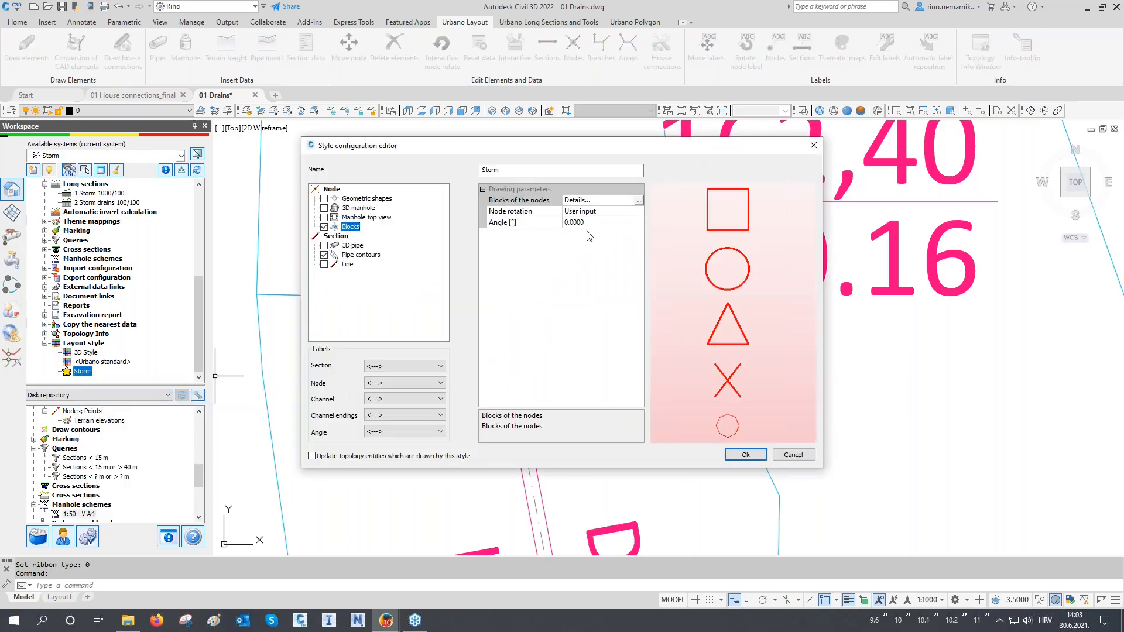
click(638, 199)
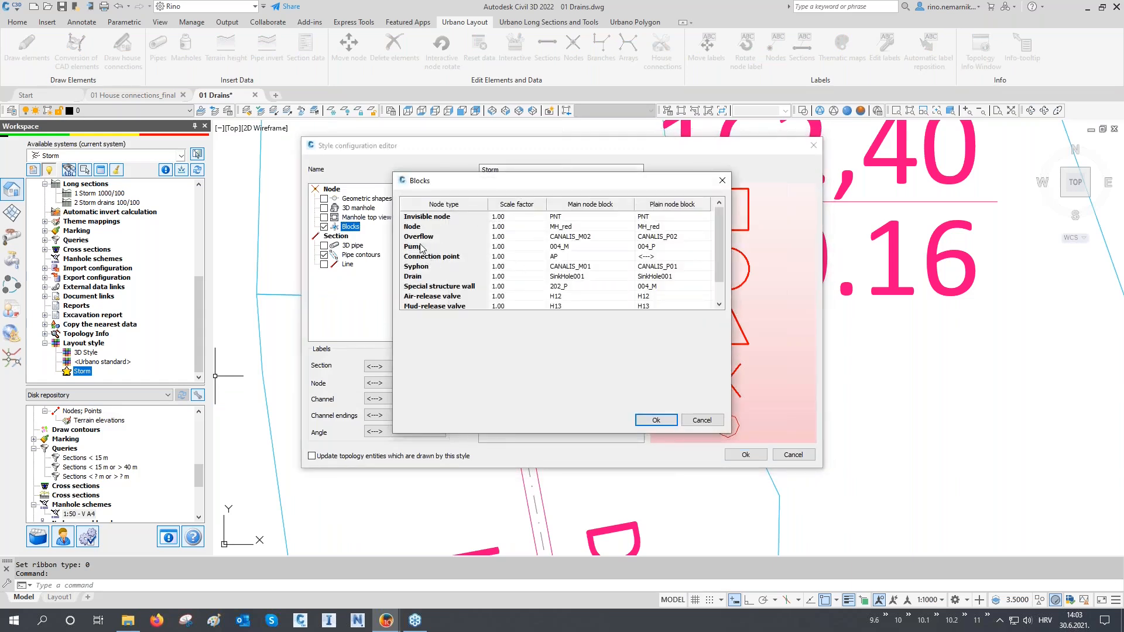
click(414, 279)
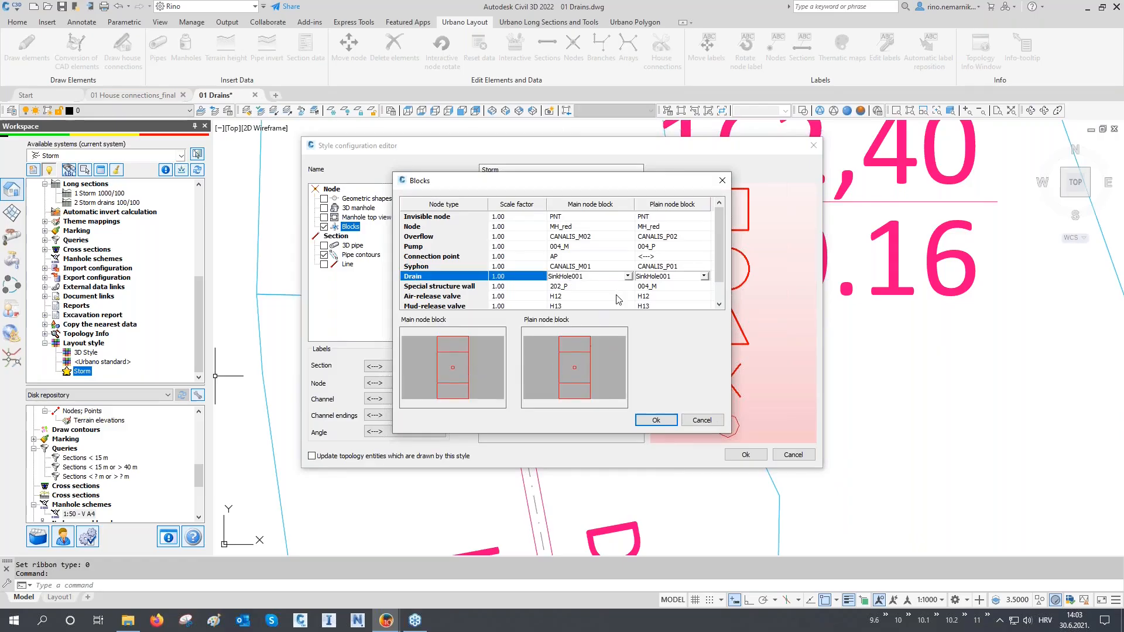
click(627, 276)
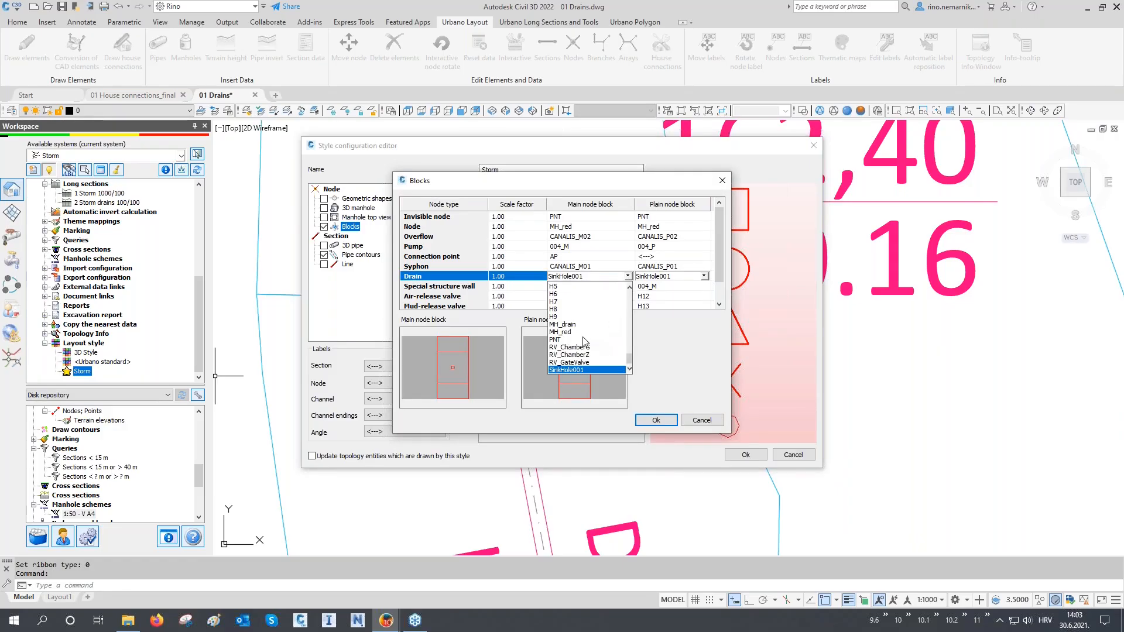
click(562, 325)
click(704, 277)
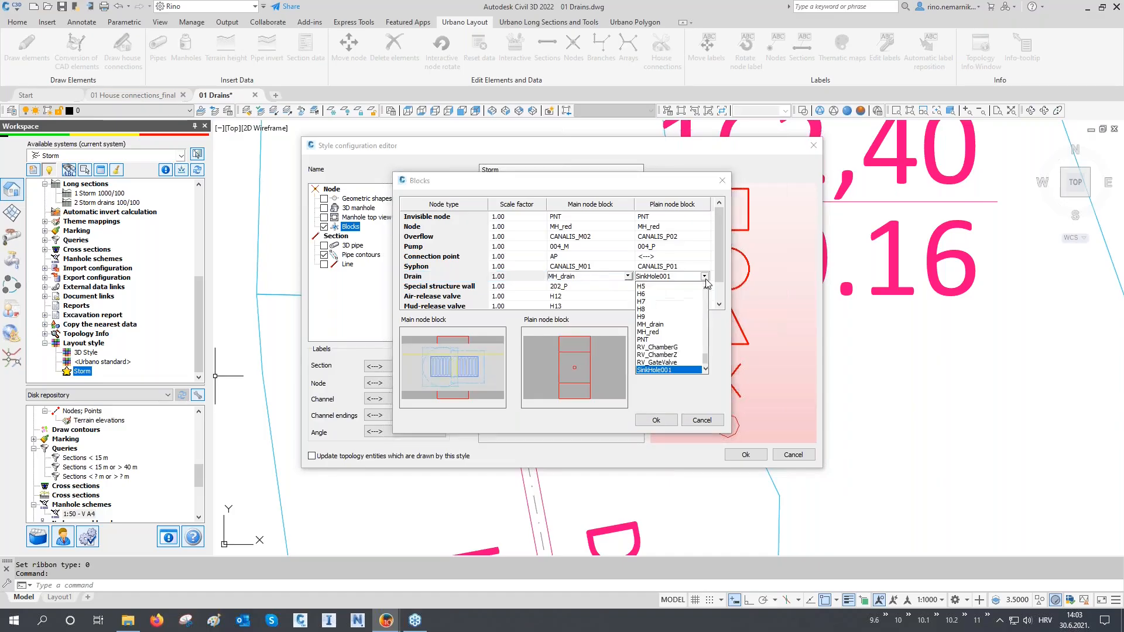
click(656, 325)
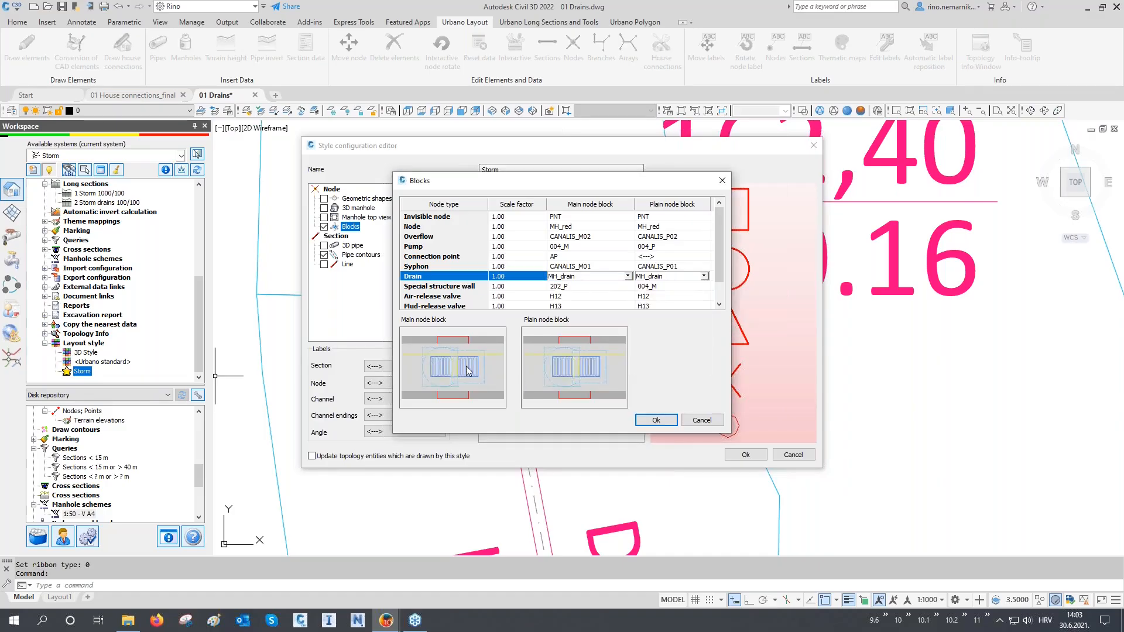
click(638, 422)
click(739, 455)
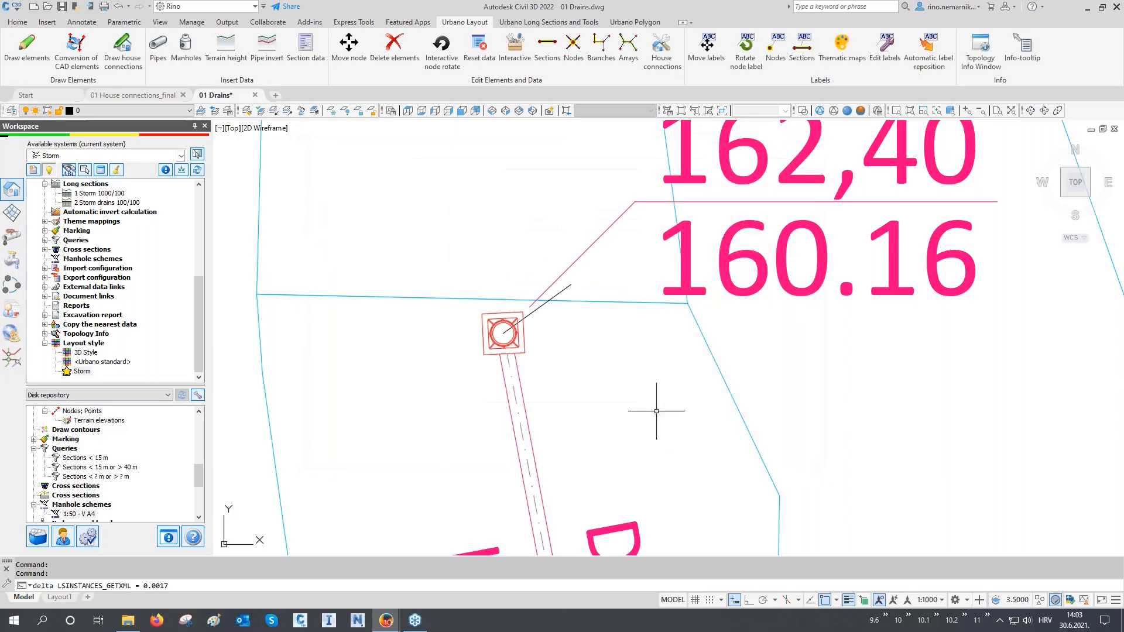
- Select all manholes similar to node 1a and pan out to the whole Channel A-1 network
click(504, 333)
right_click(504, 333)
click(564, 390)
scroll(586, 246, down, 5)
middle_drag(579, 380, 637, 278)
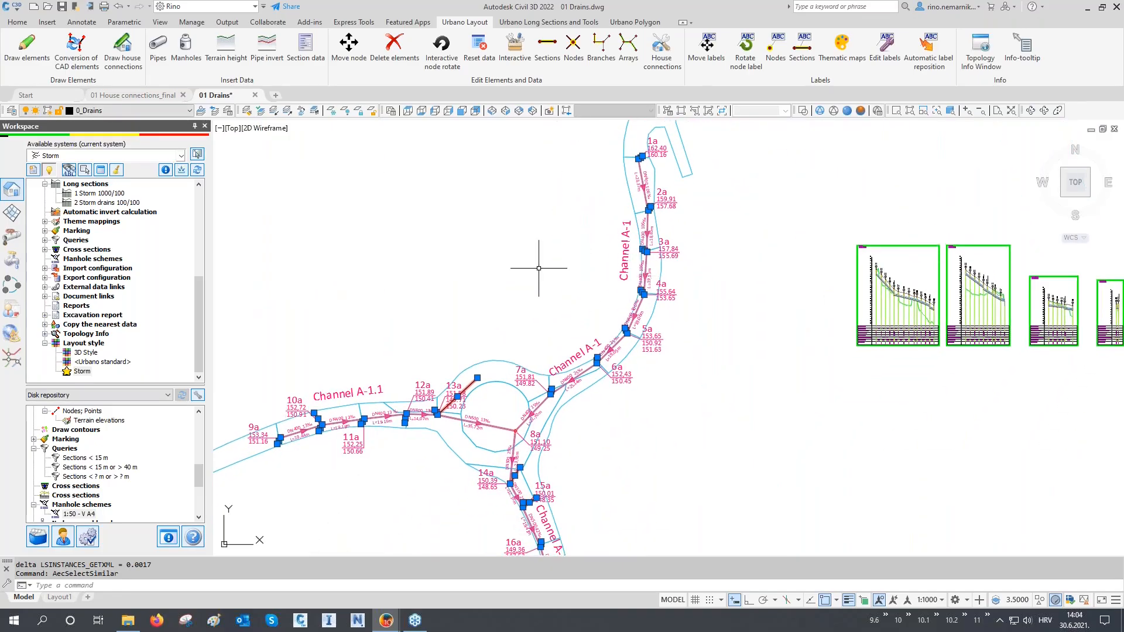
- Clear the selection and bring up the Storm system's Draw commands
key(Escape)
drag(199, 287, 199, 205)
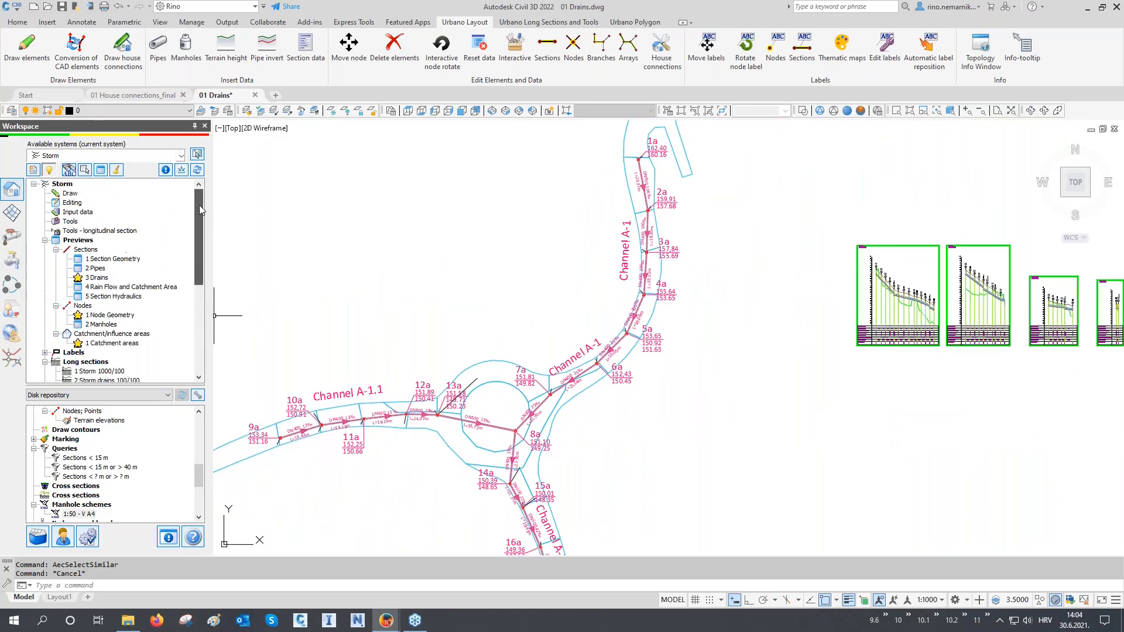
right_click(71, 193)
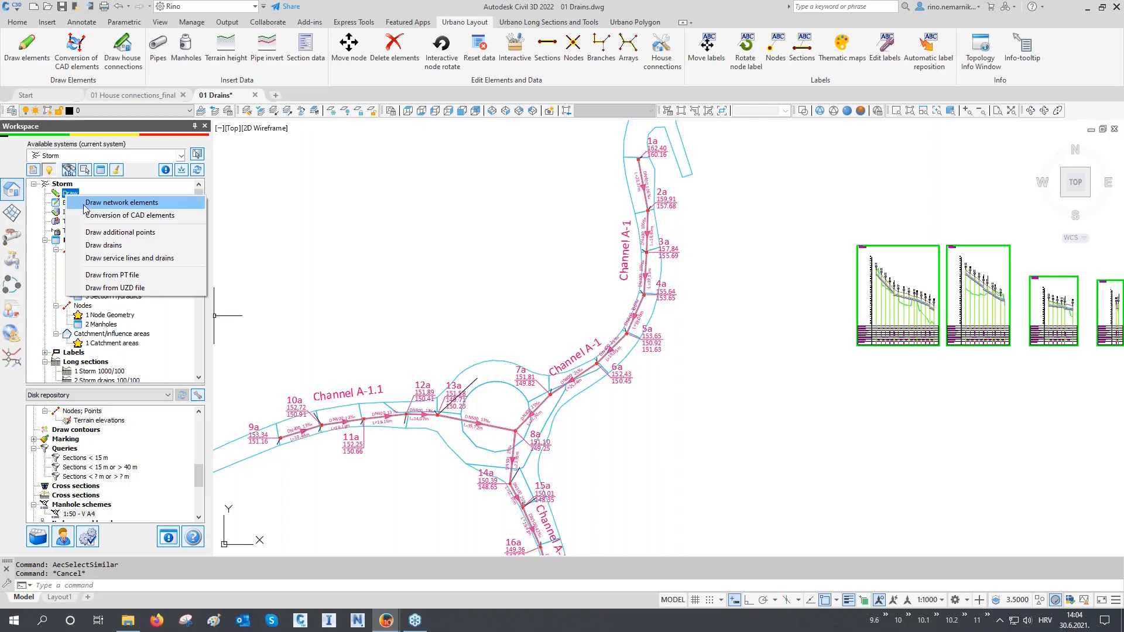
- Start drawing service lines and drains with a 250 mm S - PEHD Pipes SN 8 drain pipe
click(100, 259)
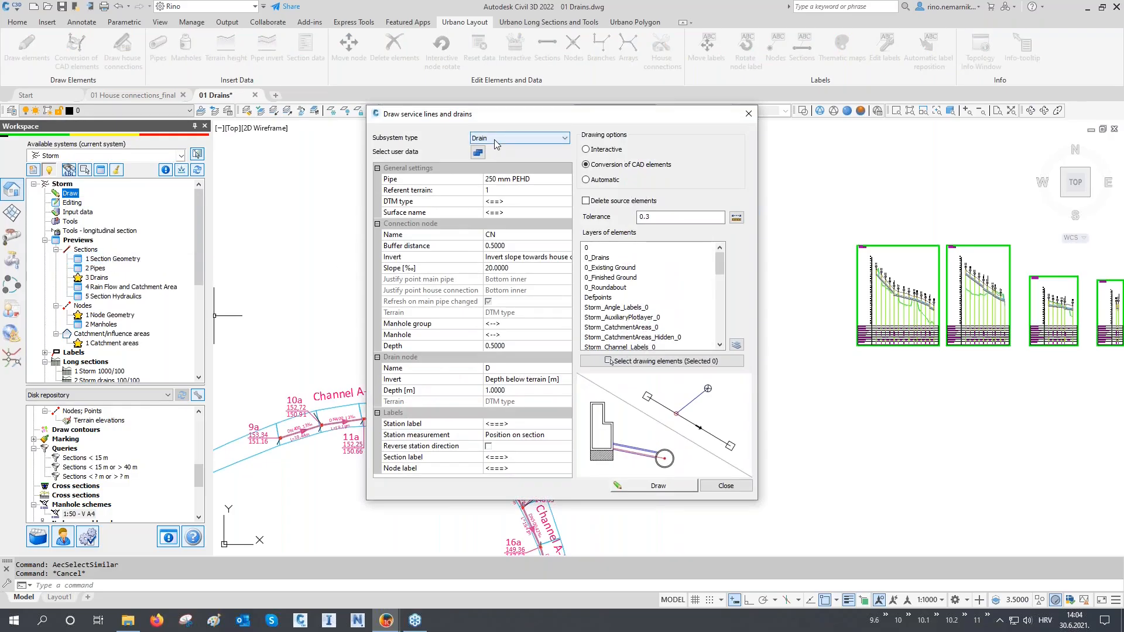
click(504, 179)
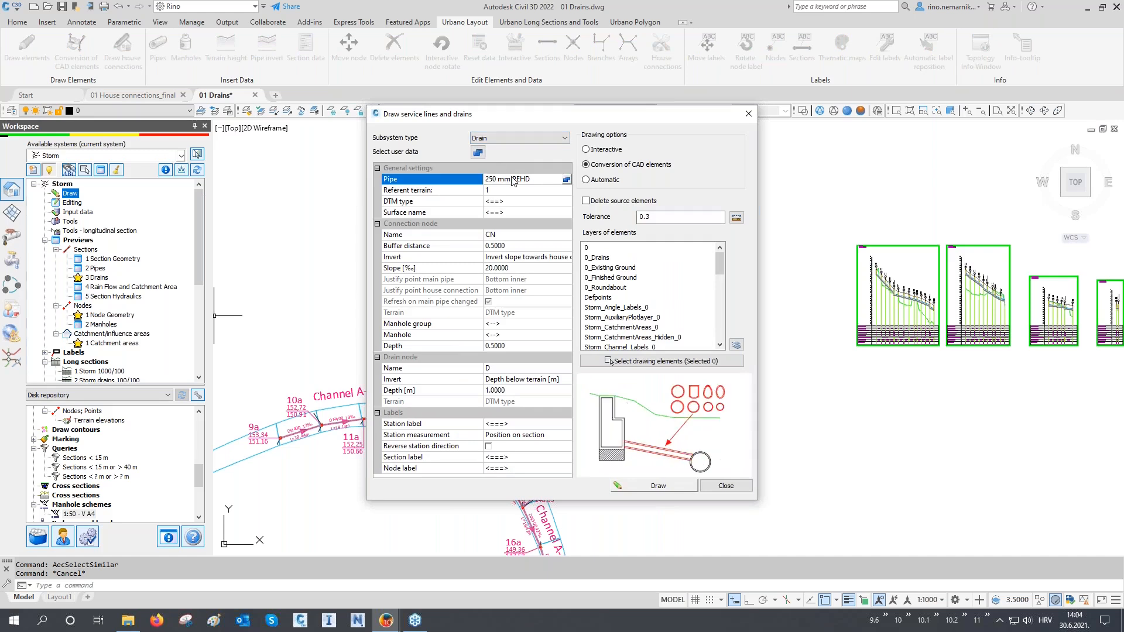
click(567, 179)
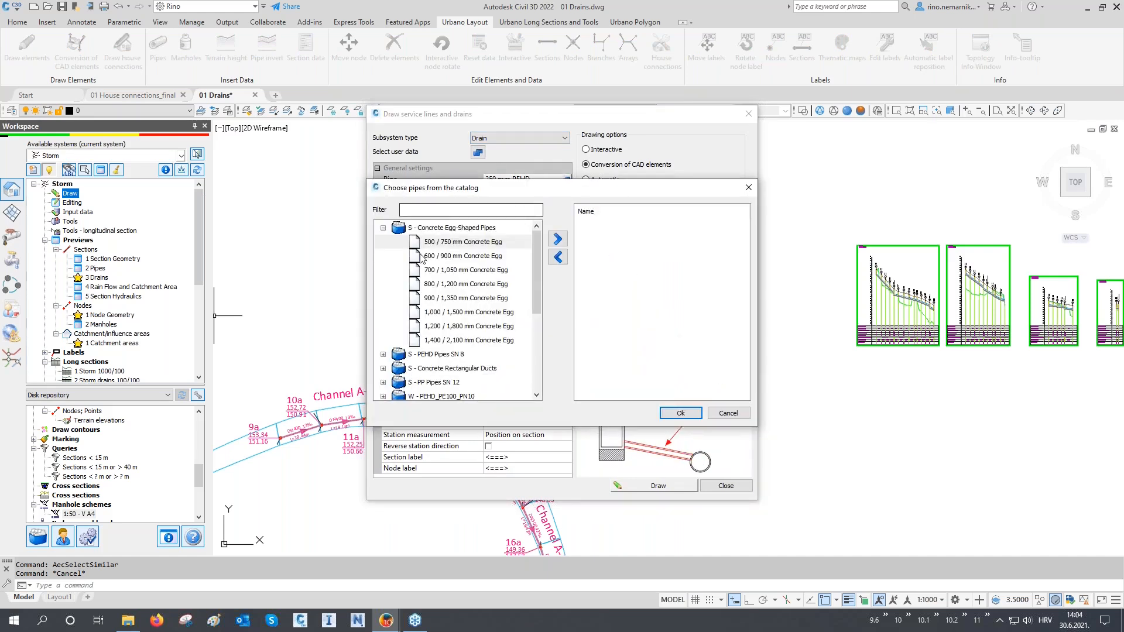
scroll(419, 270, down, 1)
click(383, 312)
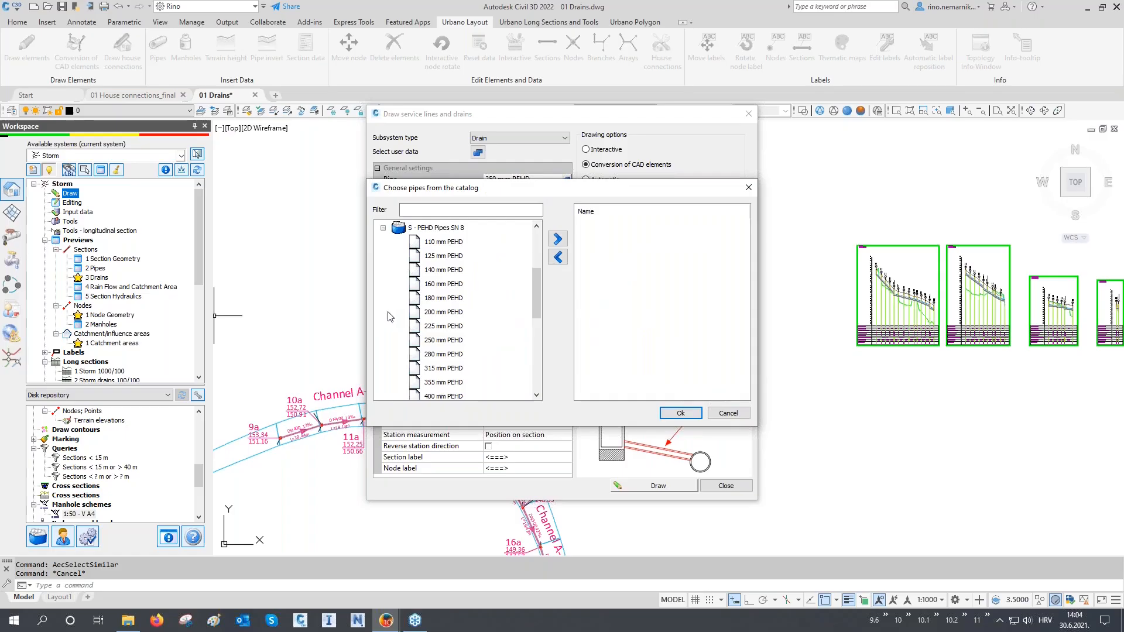
double_click(441, 340)
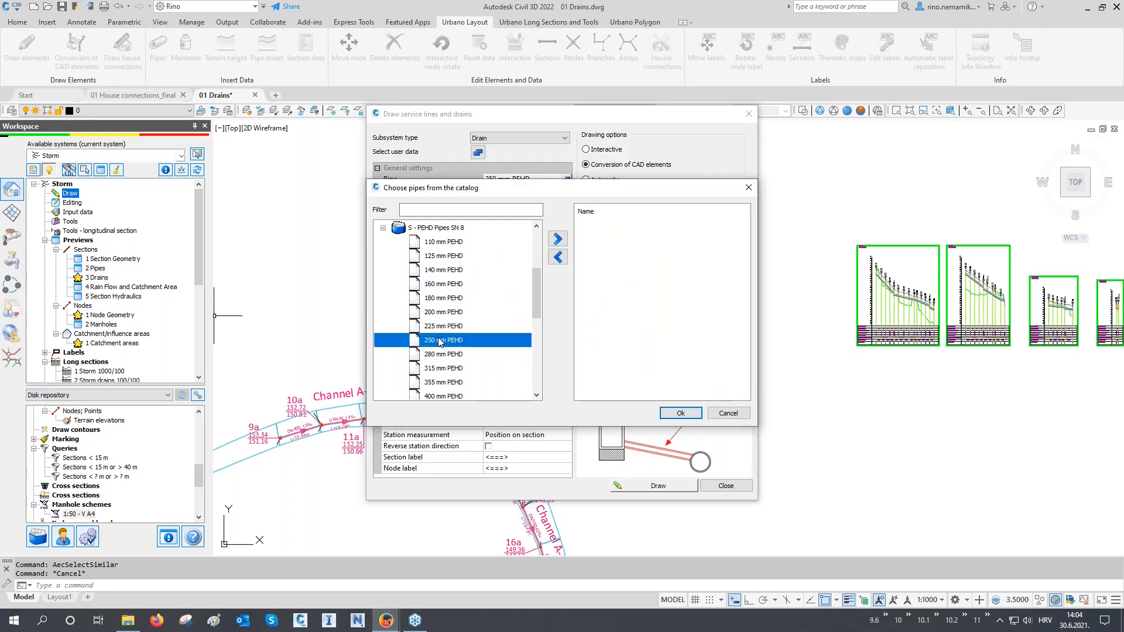
click(665, 413)
- Use the Civil 3D 2022 terrain model with the 01 Finished Ground surface
click(513, 203)
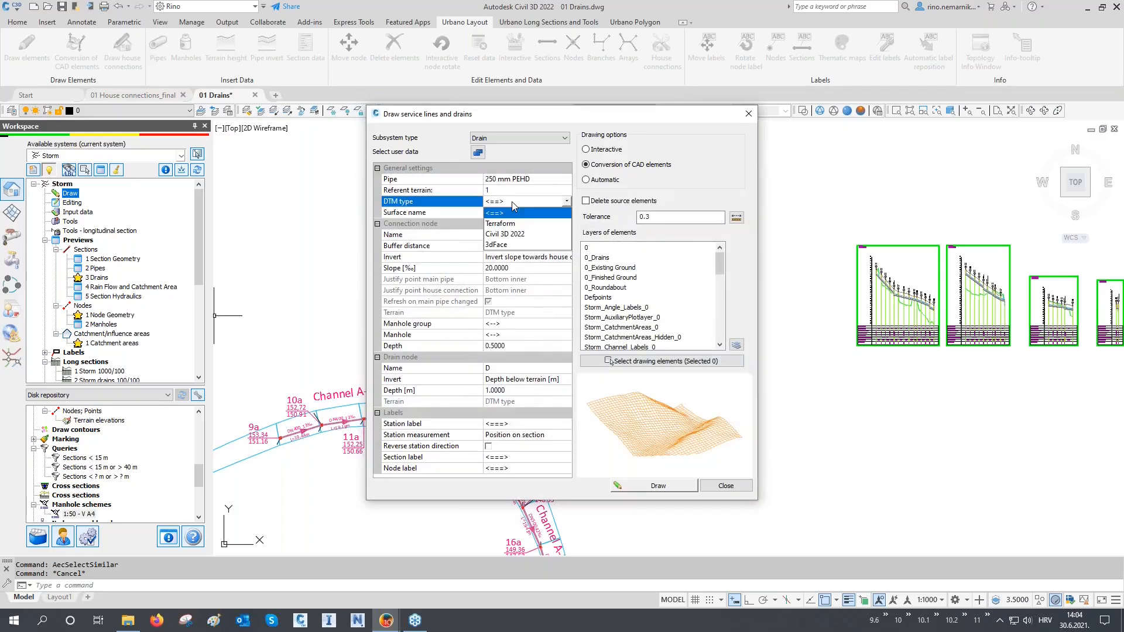
click(510, 235)
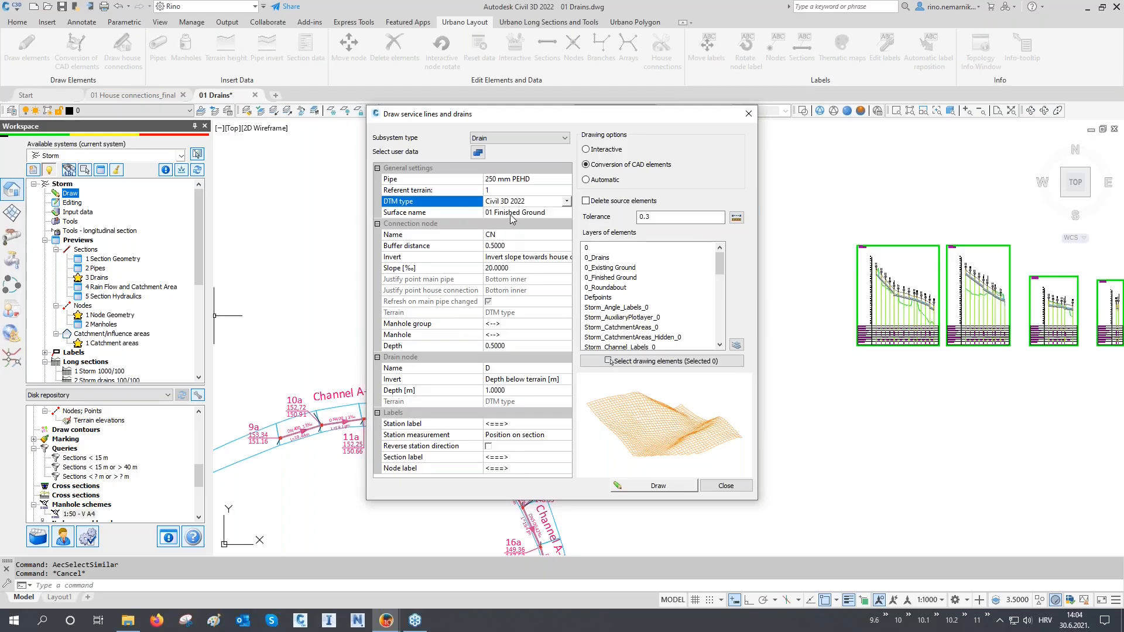
click(510, 214)
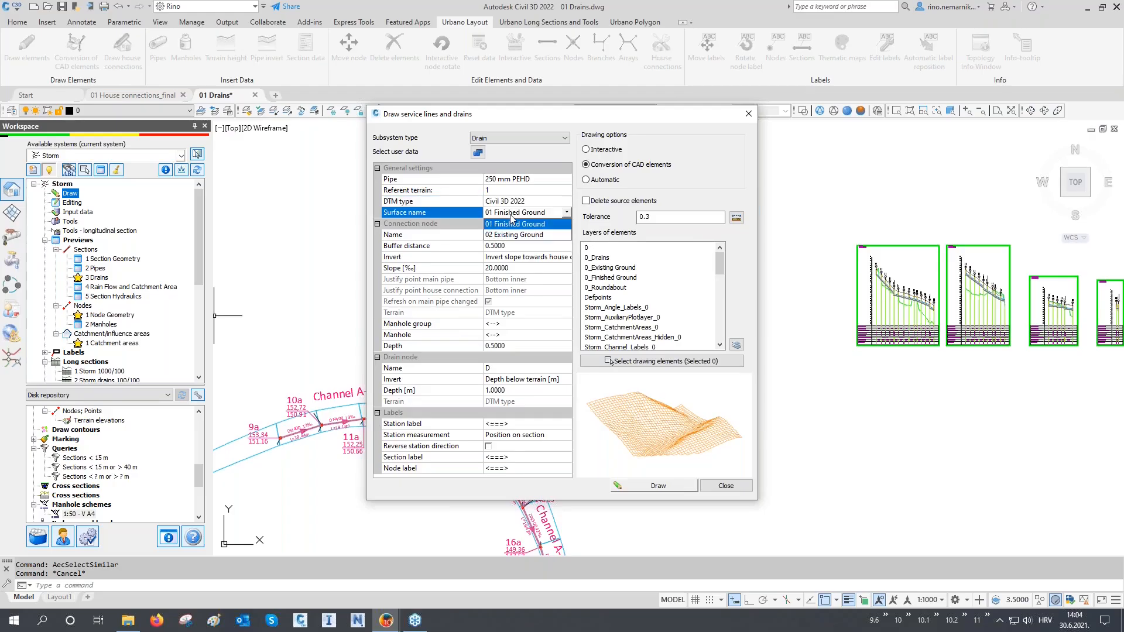
click(511, 216)
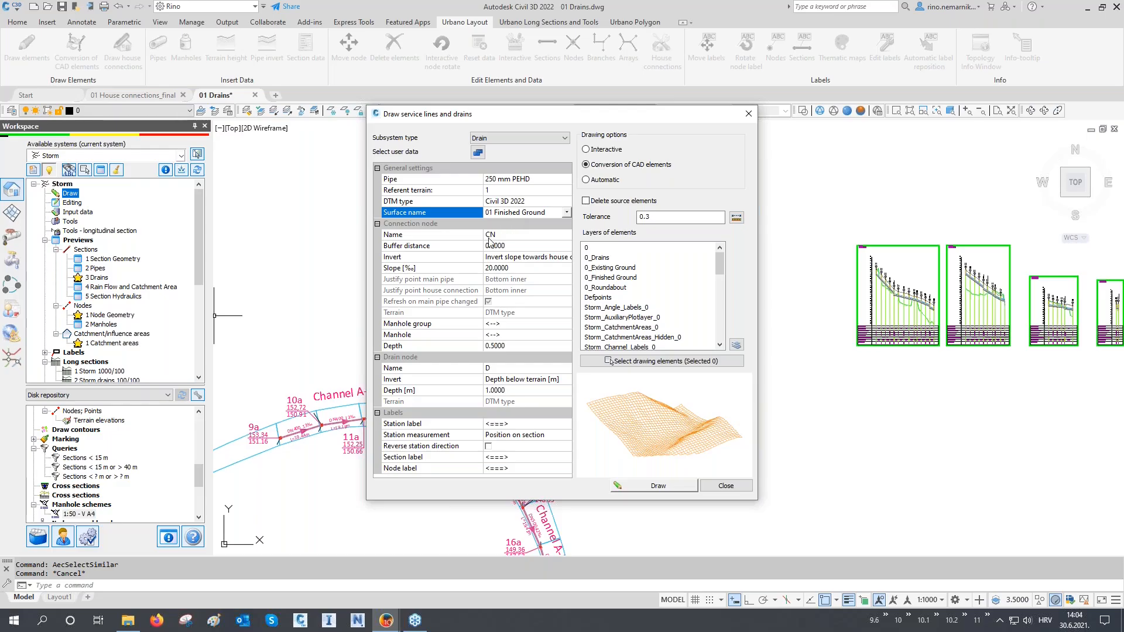
click(403, 269)
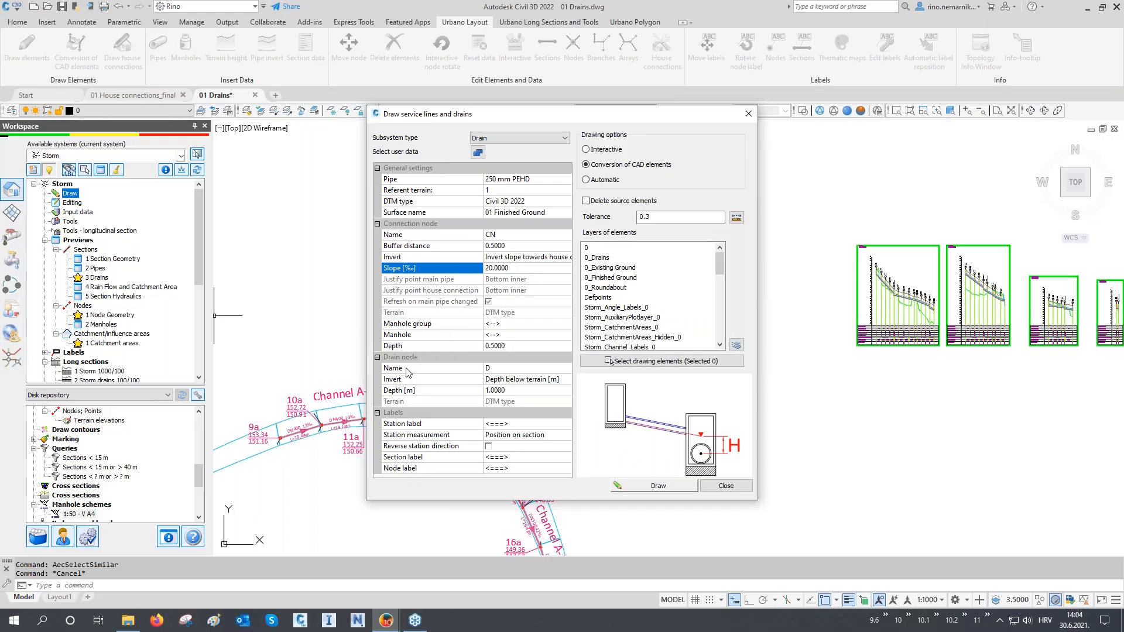
- Take the drain layer from a drawn line, window-select all 29 drain lines, and convert them
click(737, 346)
click(474, 381)
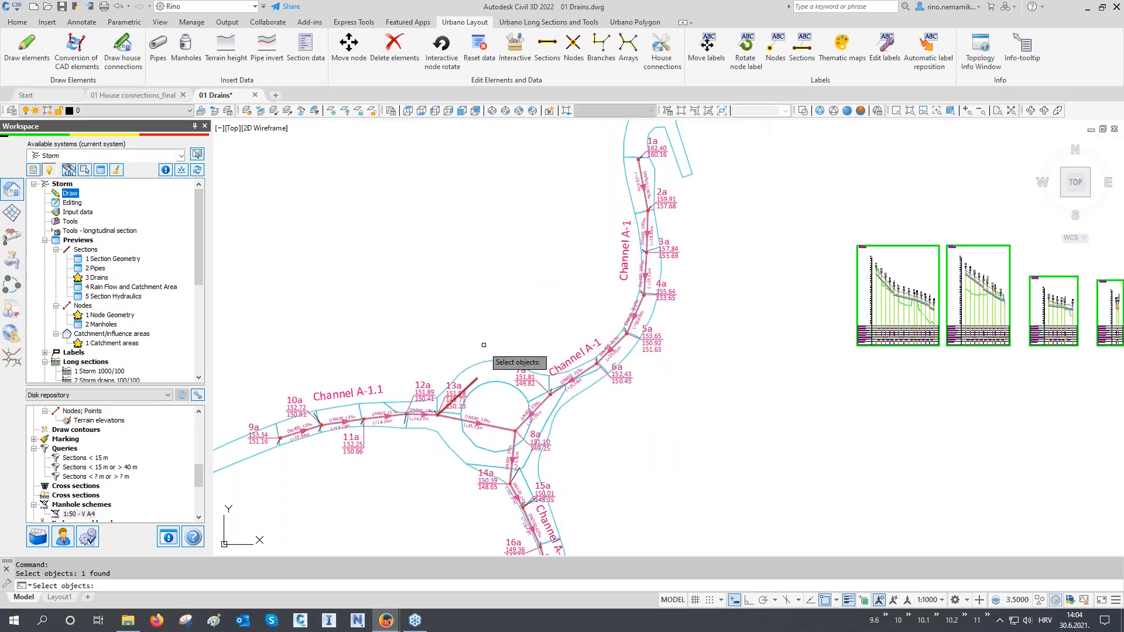
right_click(493, 300)
click(649, 363)
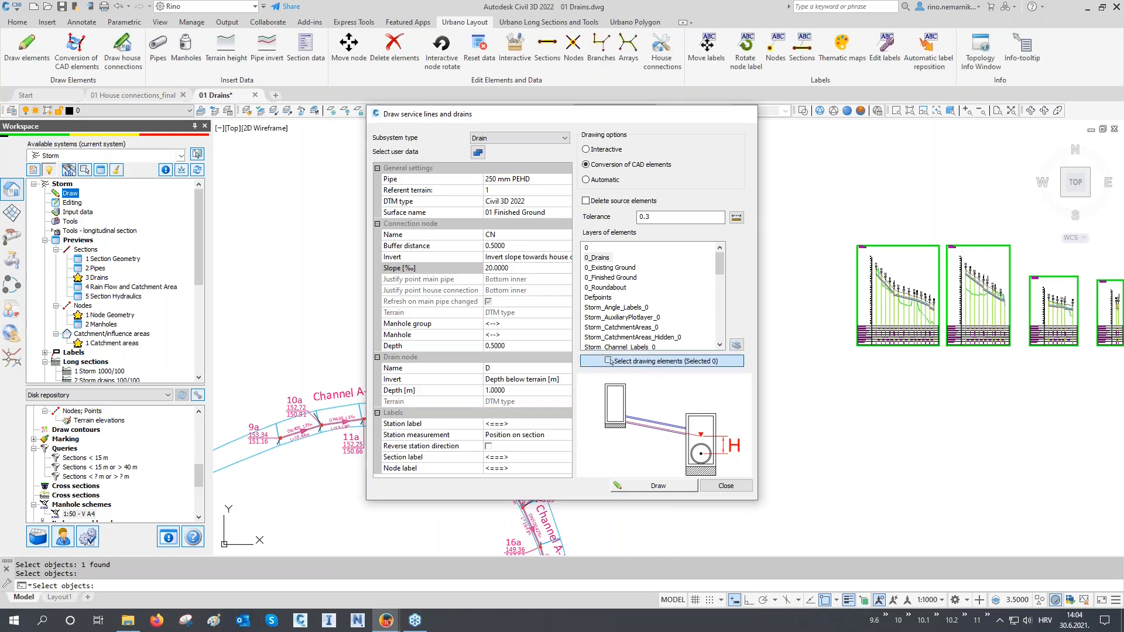
click(673, 153)
click(506, 401)
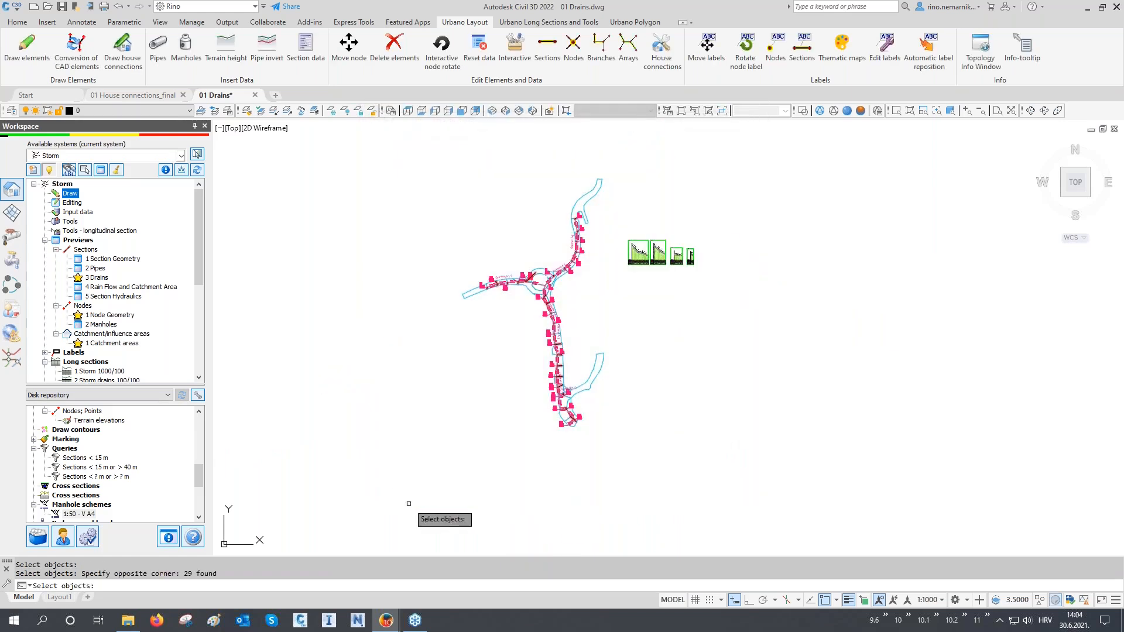
right_click(555, 296)
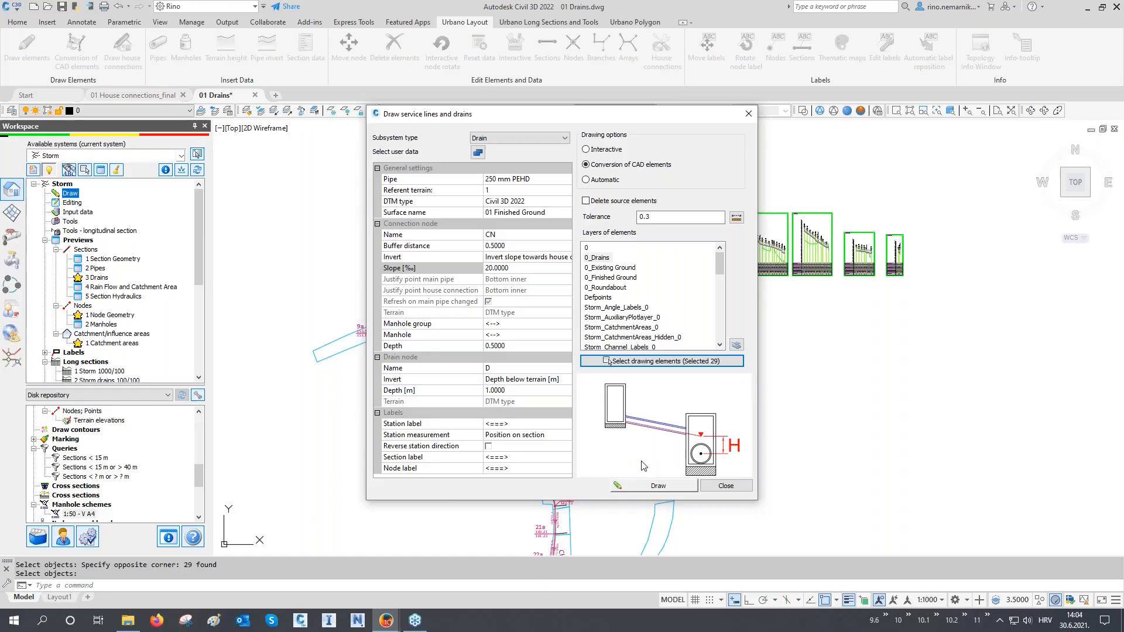
click(648, 488)
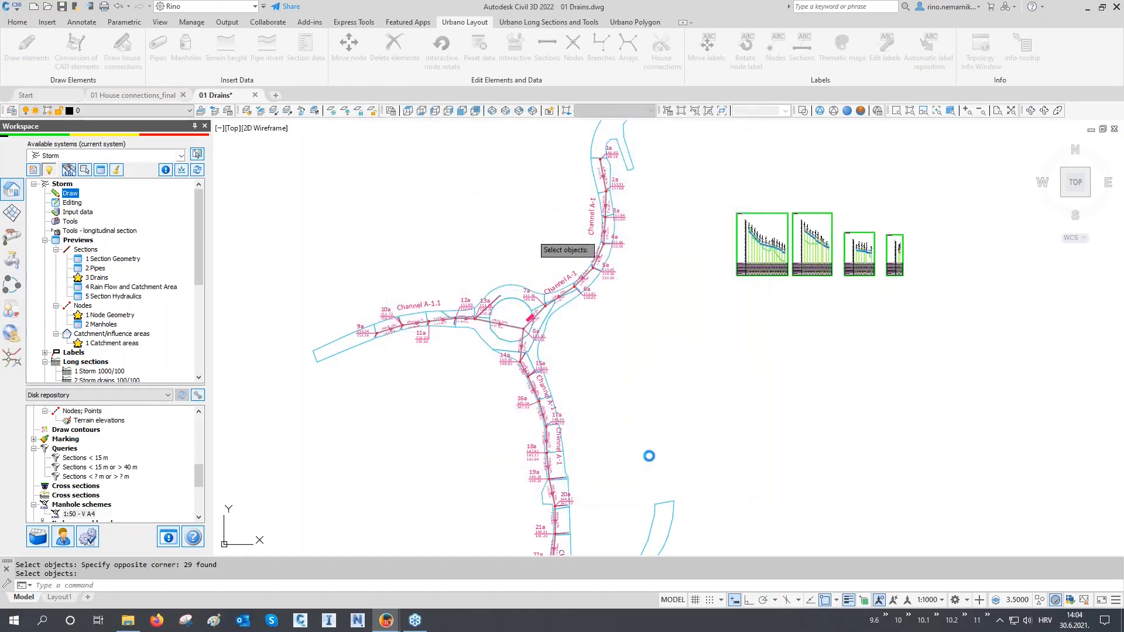
click(727, 486)
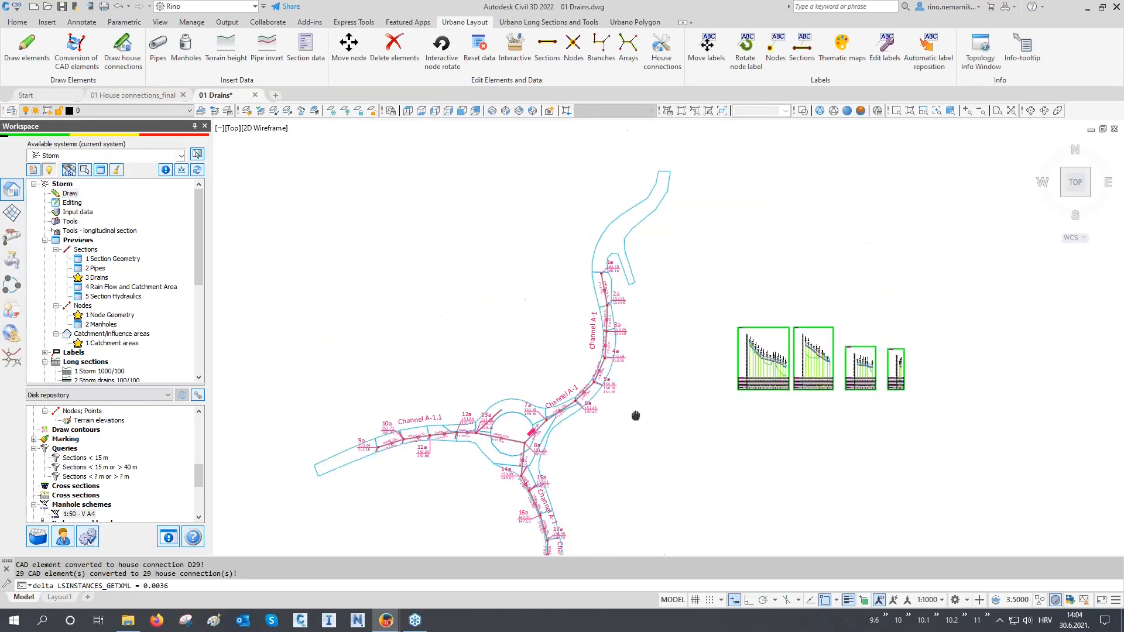
scroll(607, 287, up, 8)
scroll(607, 287, up, 6)
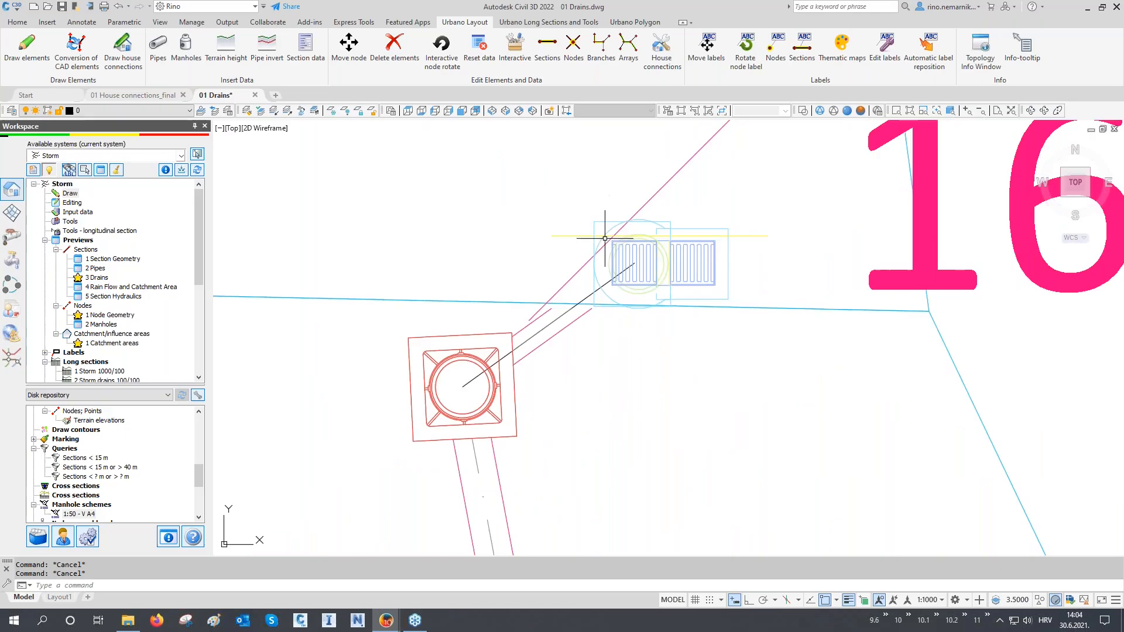
scroll(607, 234, down, 8)
middle_drag(623, 412, 582, 207)
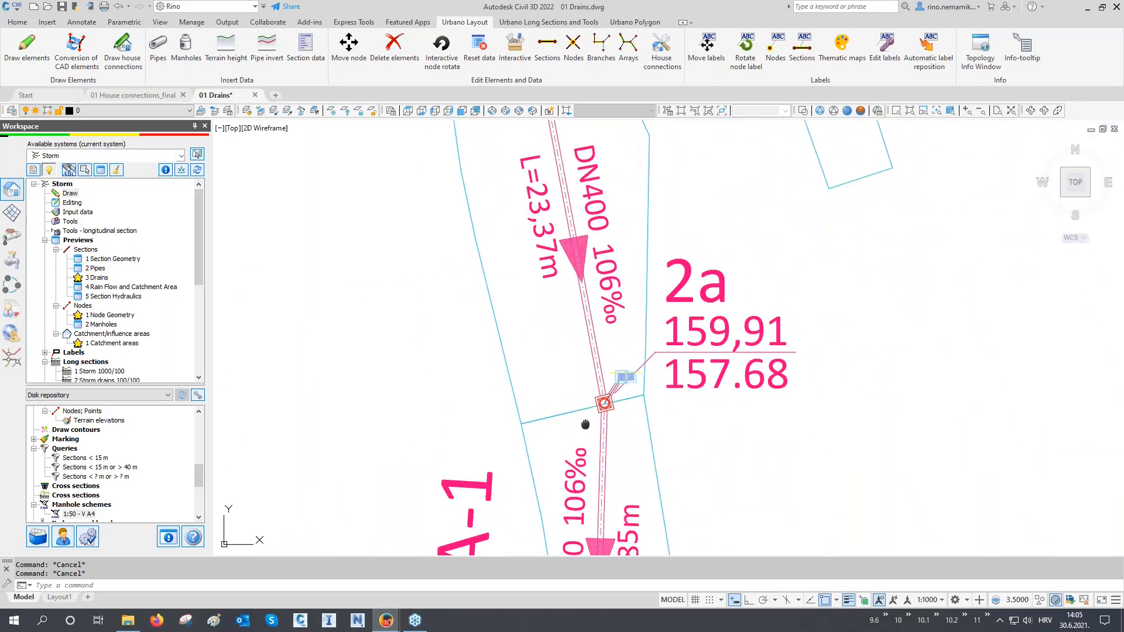
middle_drag(586, 422, 595, 187)
scroll(609, 460, up, 4)
scroll(582, 463, up, 2)
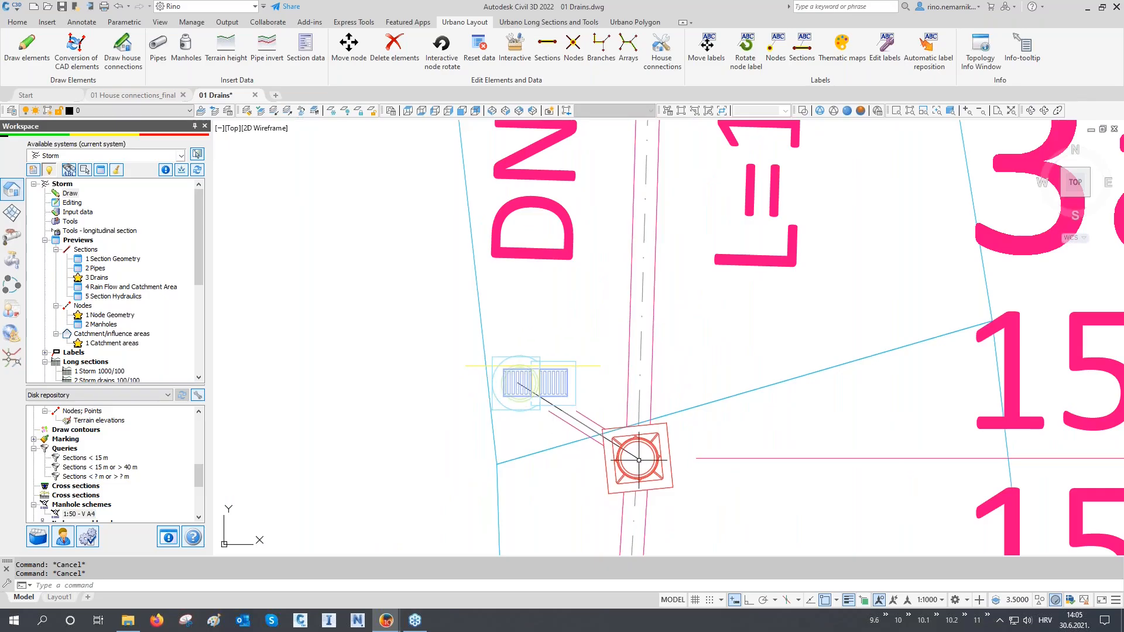
- Rotate drains D3 and D4 to line up with the road, with object snap off
click(448, 63)
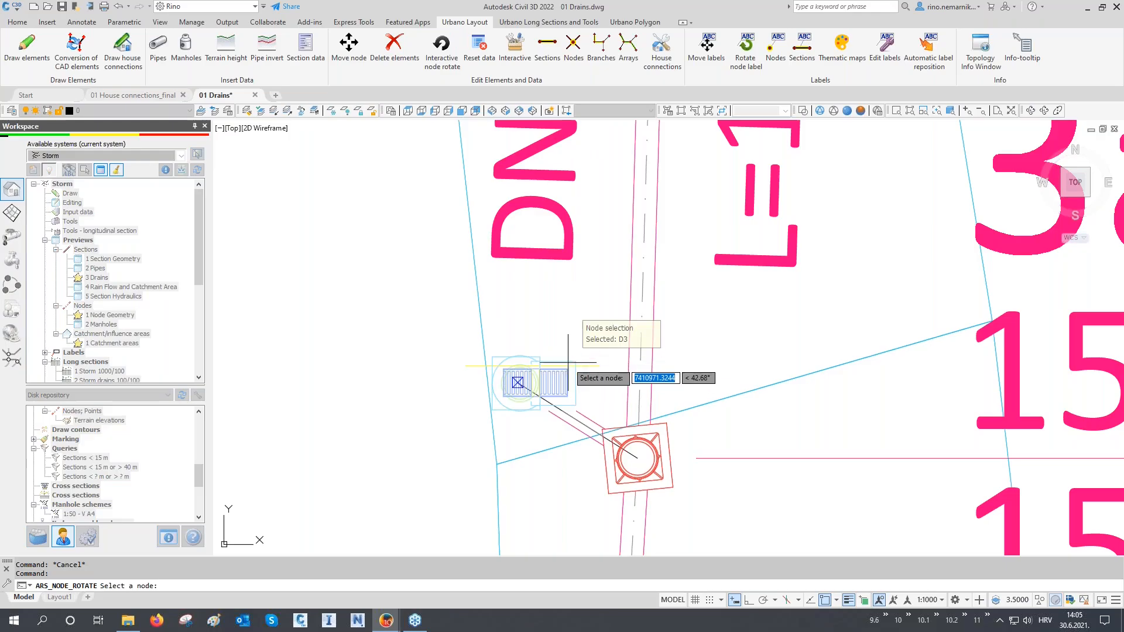
click(516, 379)
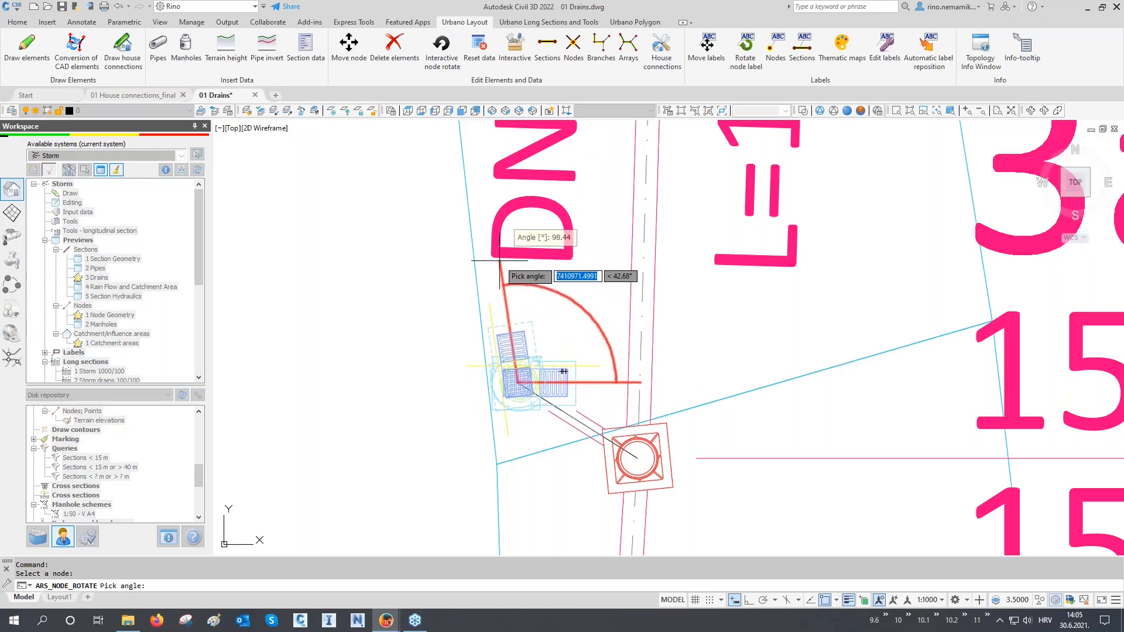
click(534, 286)
scroll(530, 305, down, 3)
scroll(530, 311, down, 3)
scroll(515, 514, up, 6)
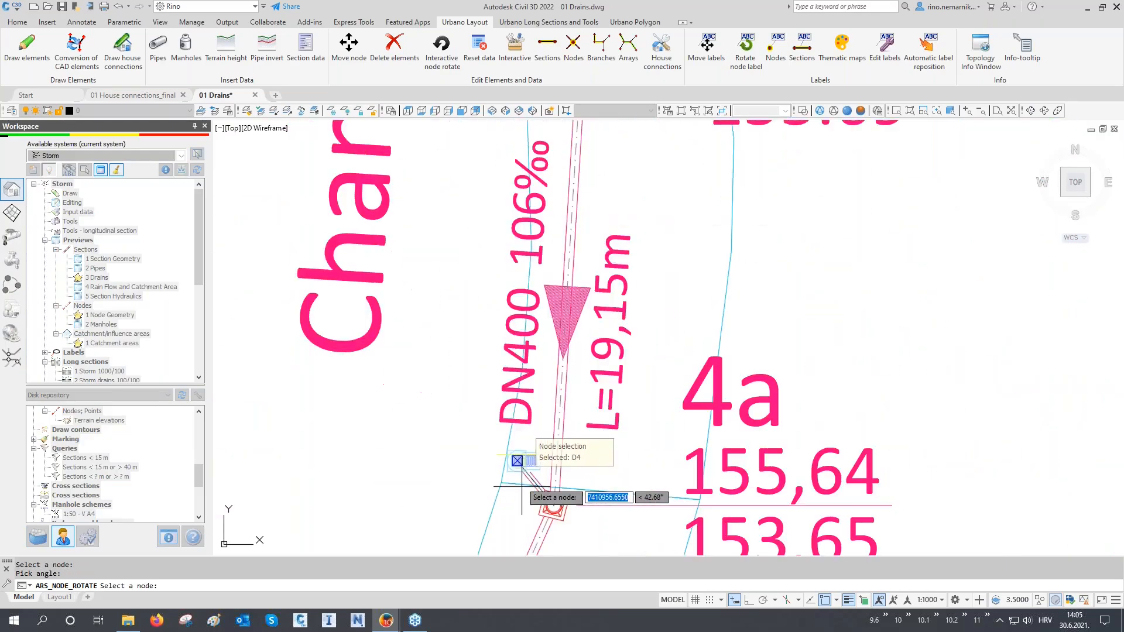
click(516, 448)
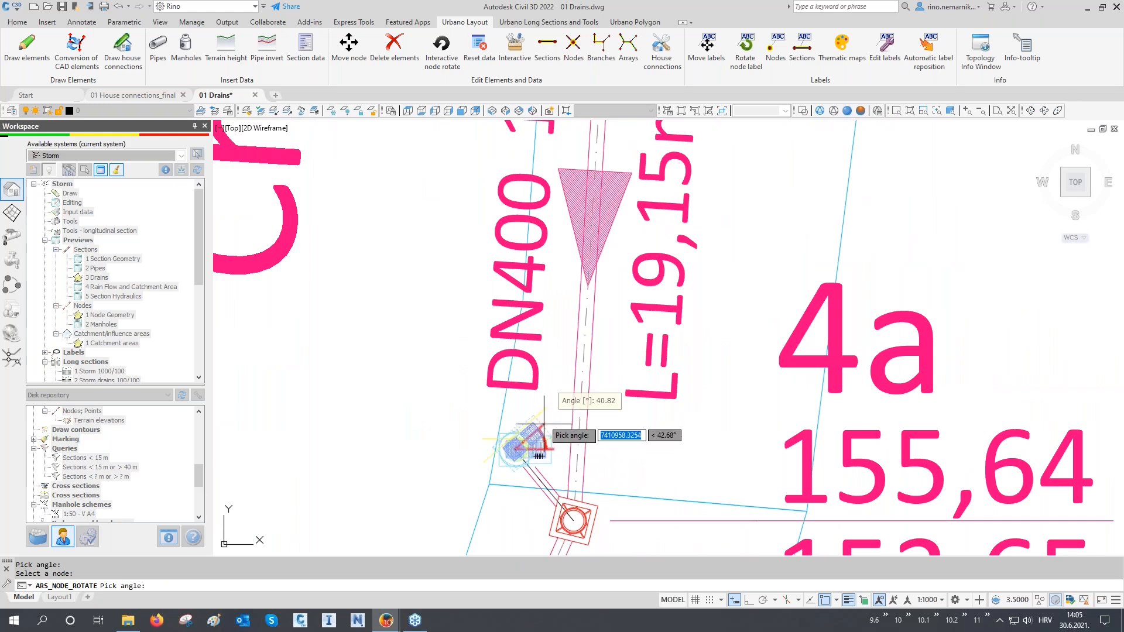
key(F3)
click(528, 372)
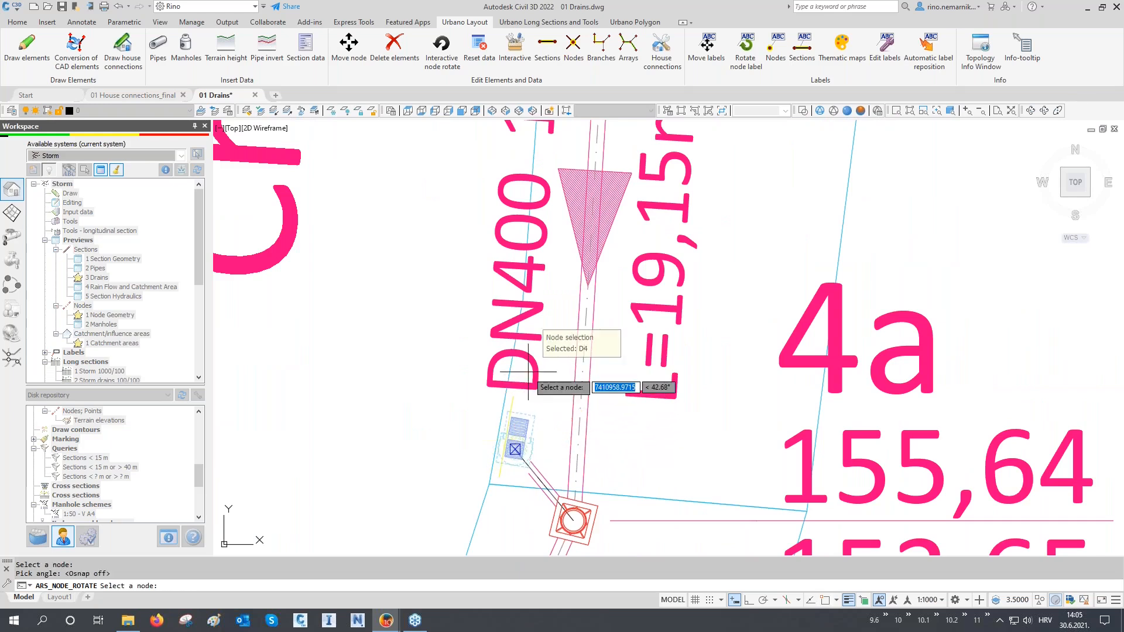
- Rotate drains D5 and D6 to line up with the road
scroll(529, 373, down, 6)
middle_drag(530, 433, 591, 292)
scroll(562, 351, up, 6)
click(519, 373)
click(577, 299)
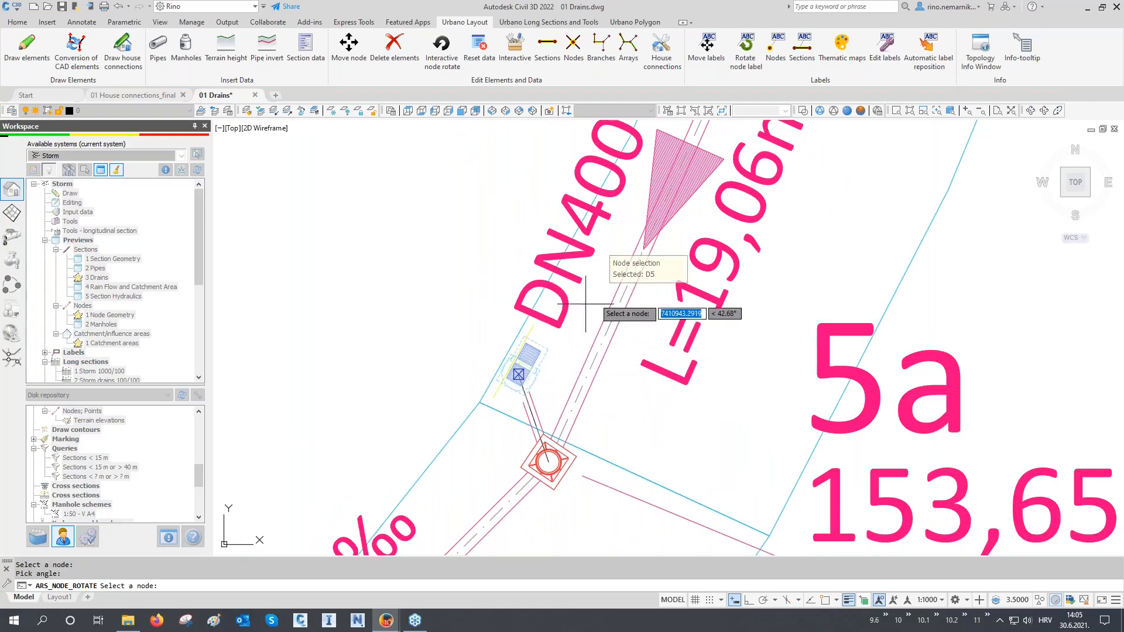
scroll(562, 328, down, 4)
scroll(468, 463, up, 6)
click(403, 417)
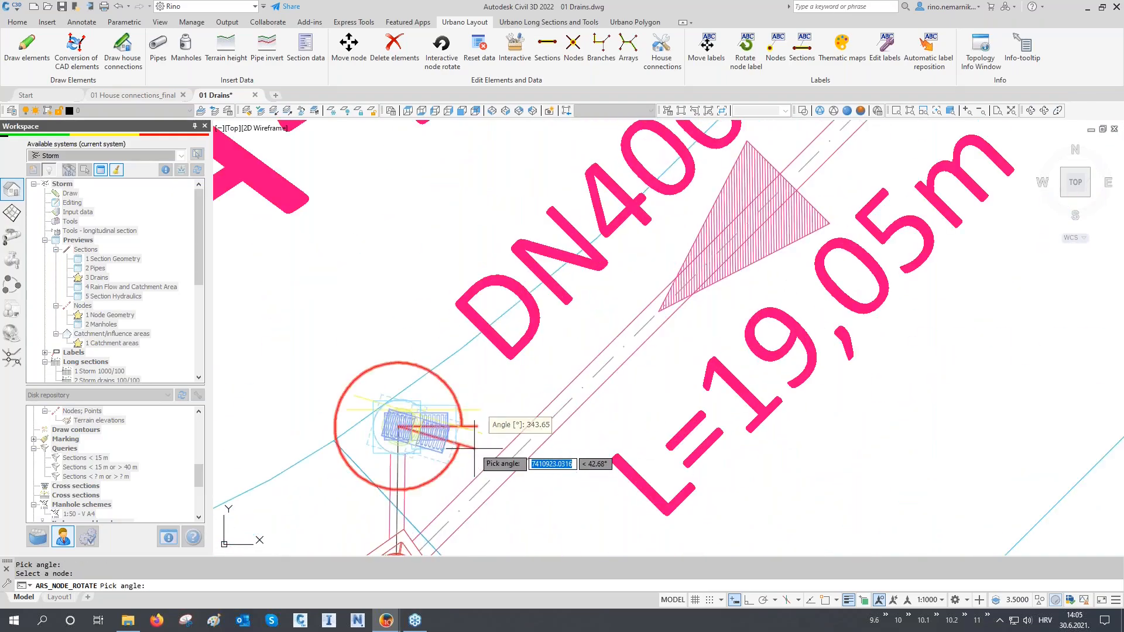
click(481, 362)
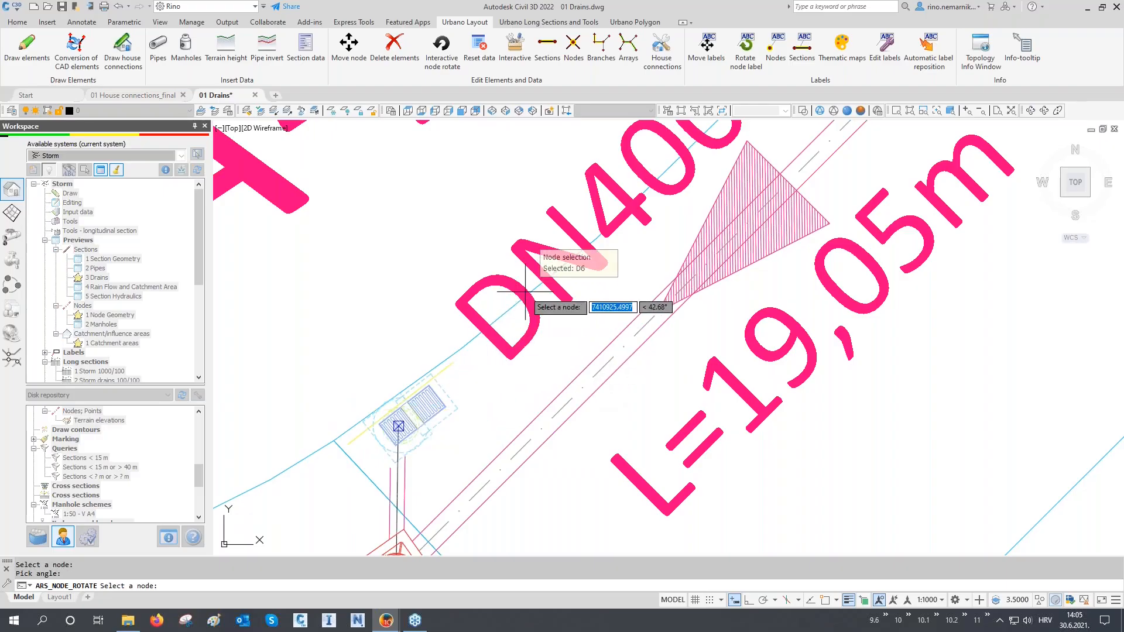
key(Escape)
- Zoom out to the whole network and start the 2 Storm drains 100/100 long sections
scroll(532, 305, down, 6)
scroll(540, 317, down, 10)
scroll(615, 406, down, 2)
middle_drag(615, 406, 576, 368)
scroll(160, 307, down, 1)
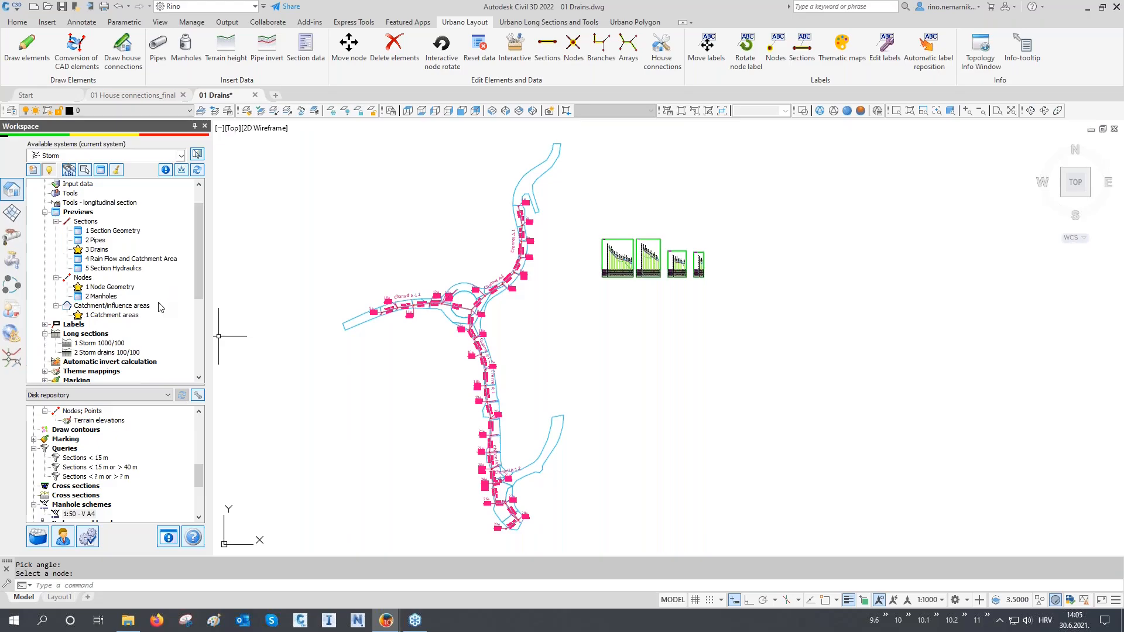
double_click(95, 353)
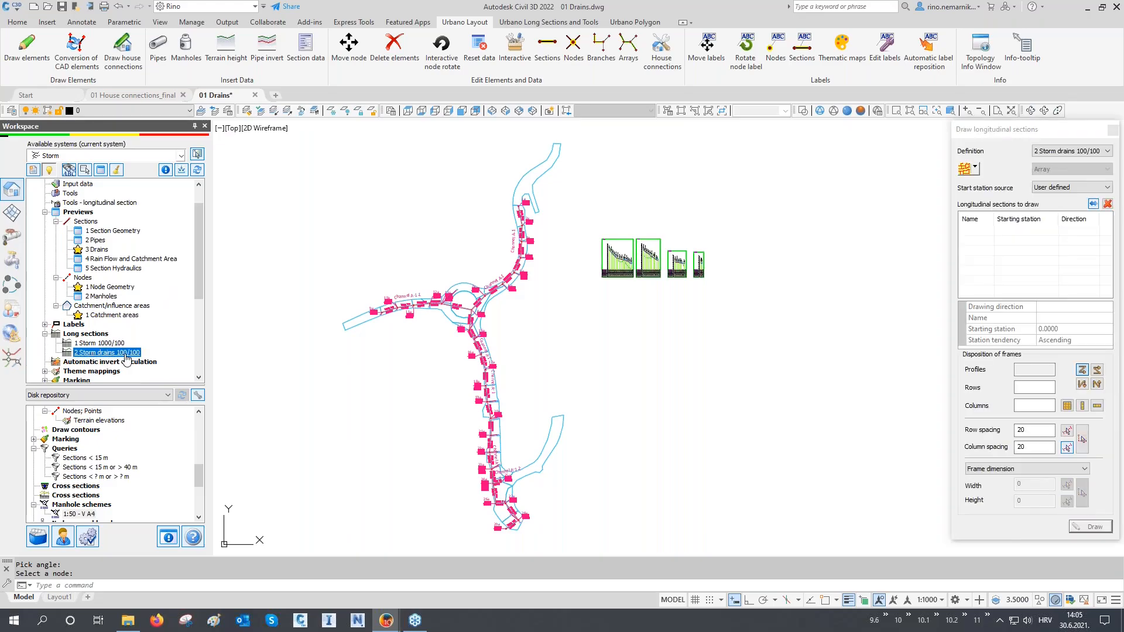
- List all drain sections D1–D29 and place their long-section grid below the existing profiles
click(975, 170)
click(995, 266)
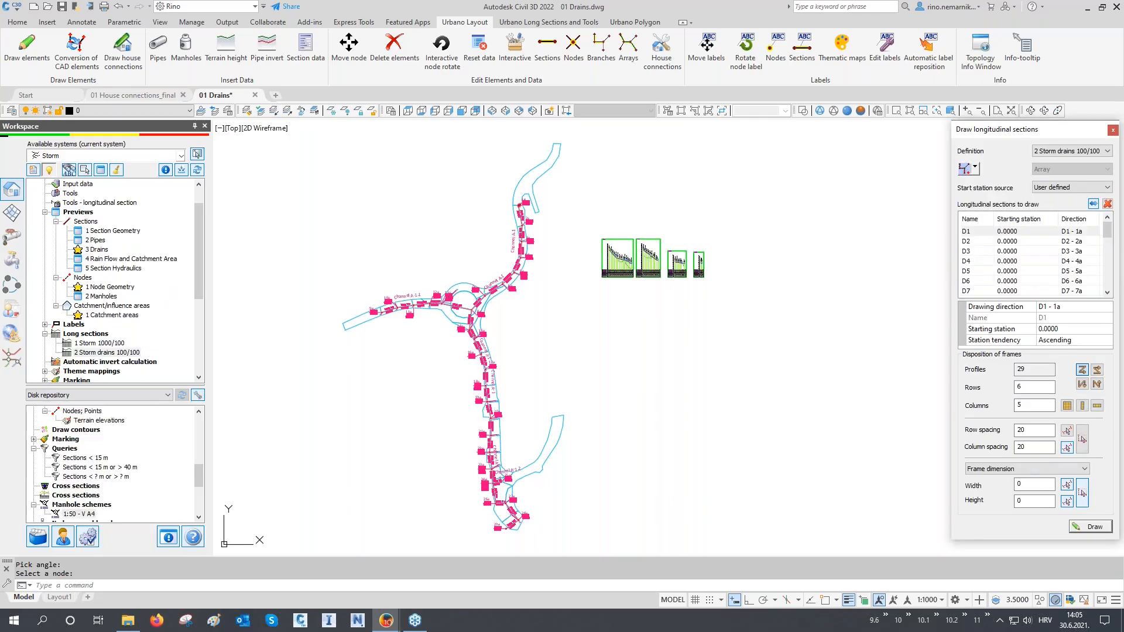
click(1081, 528)
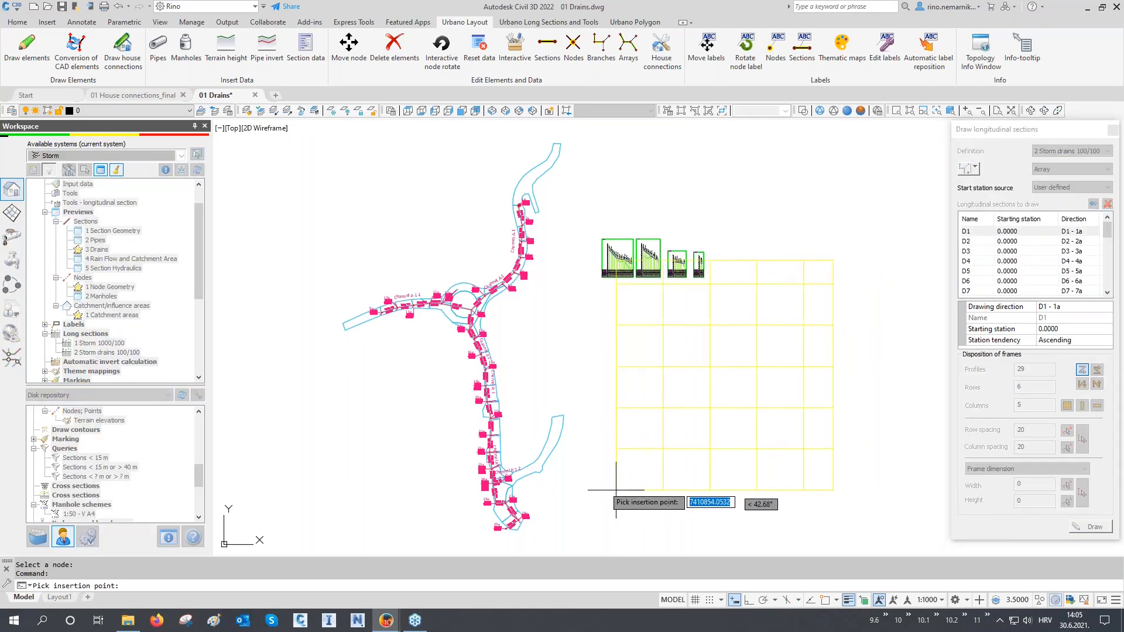
middle_drag(615, 454, 586, 422)
click(587, 447)
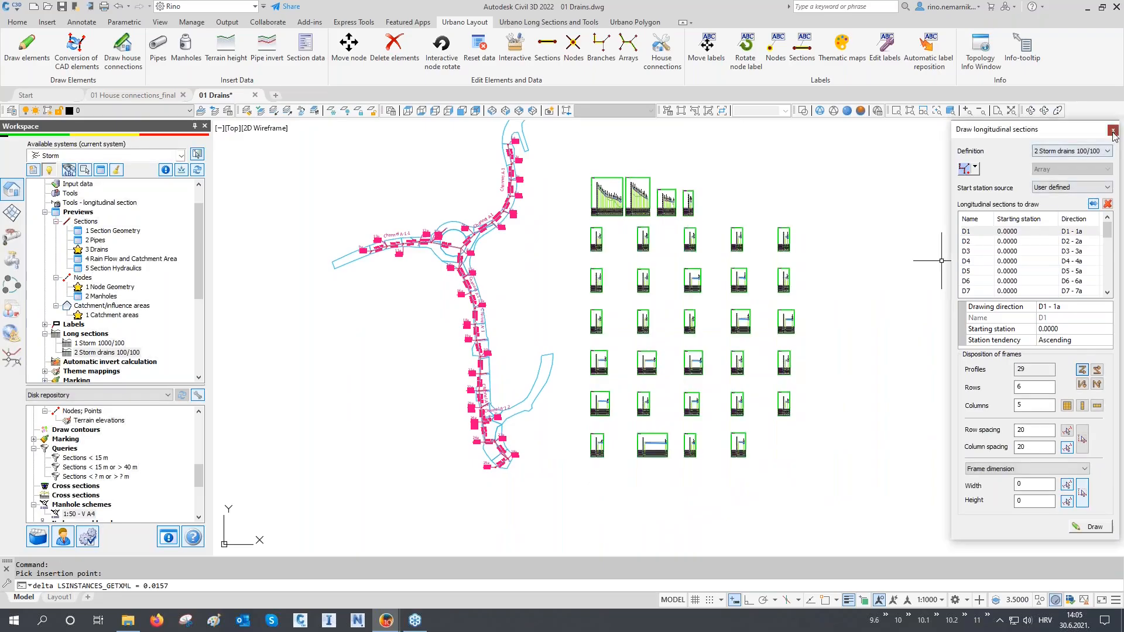
scroll(799, 306, up, 10)
mouse_move(798, 307)
middle_down()
mouse_move(783, 280)
mouse_move(795, 212)
middle_up()
middle_drag(770, 460, 781, 389)
scroll(771, 440, up, 4)
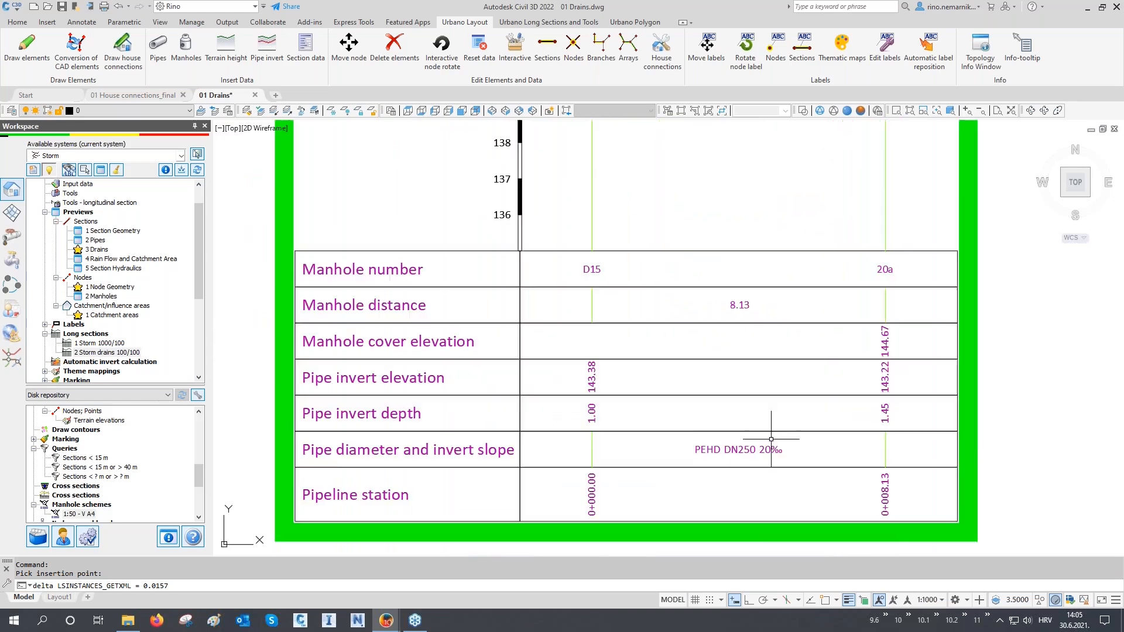
click(774, 440)
click(761, 468)
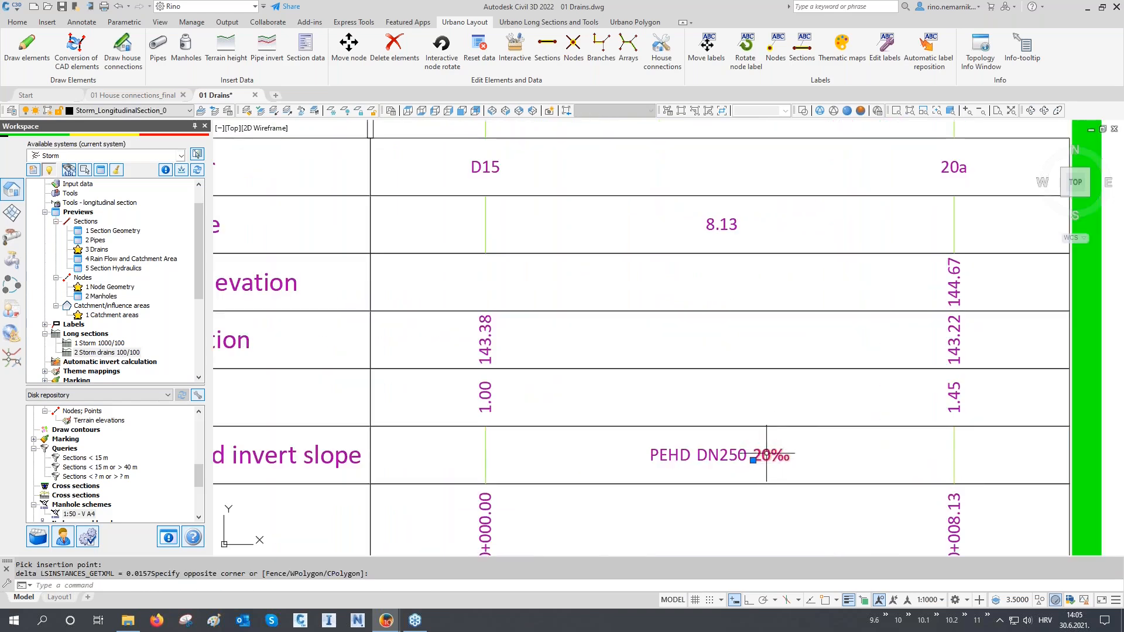
scroll(786, 460, down, 3)
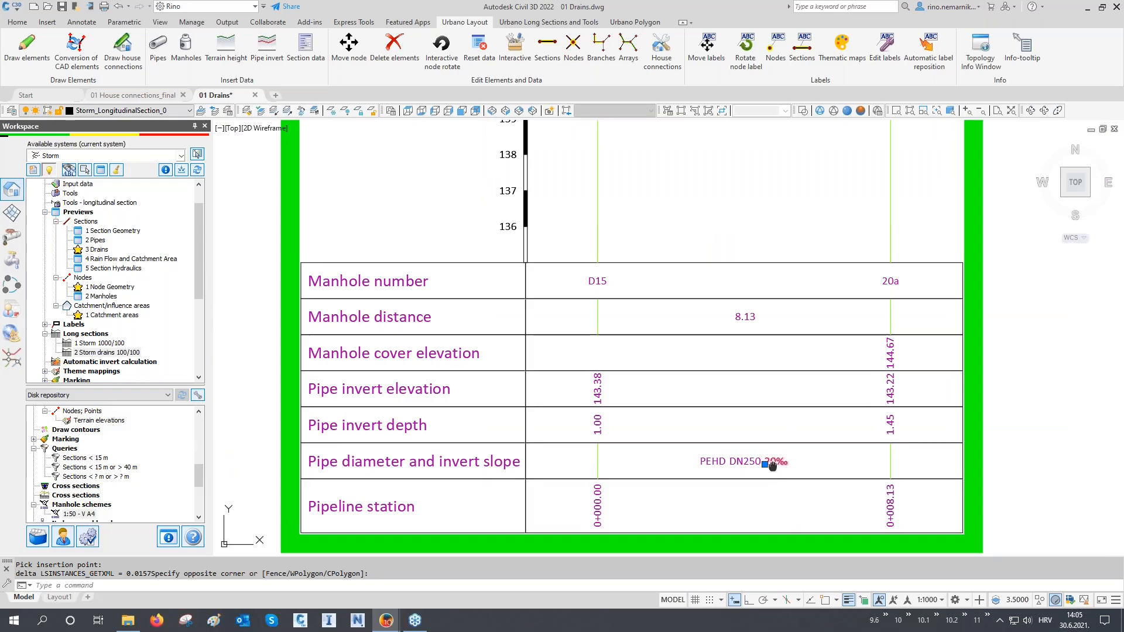
middle_drag(773, 464, 785, 469)
key(Escape)
click(626, 429)
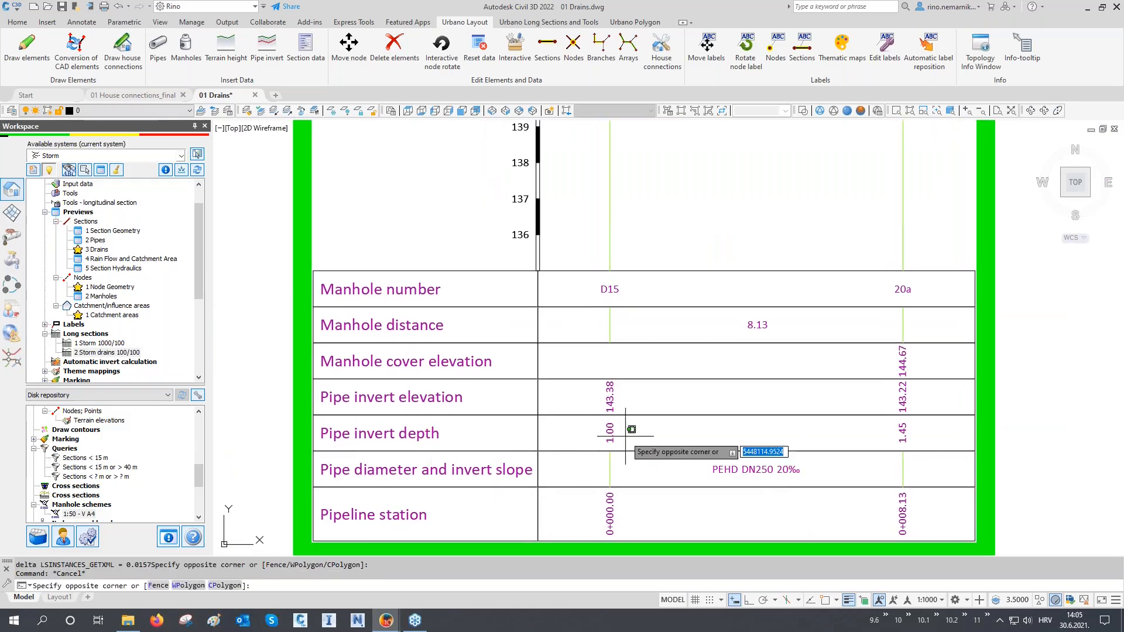
click(606, 436)
scroll(524, 469, down, 2)
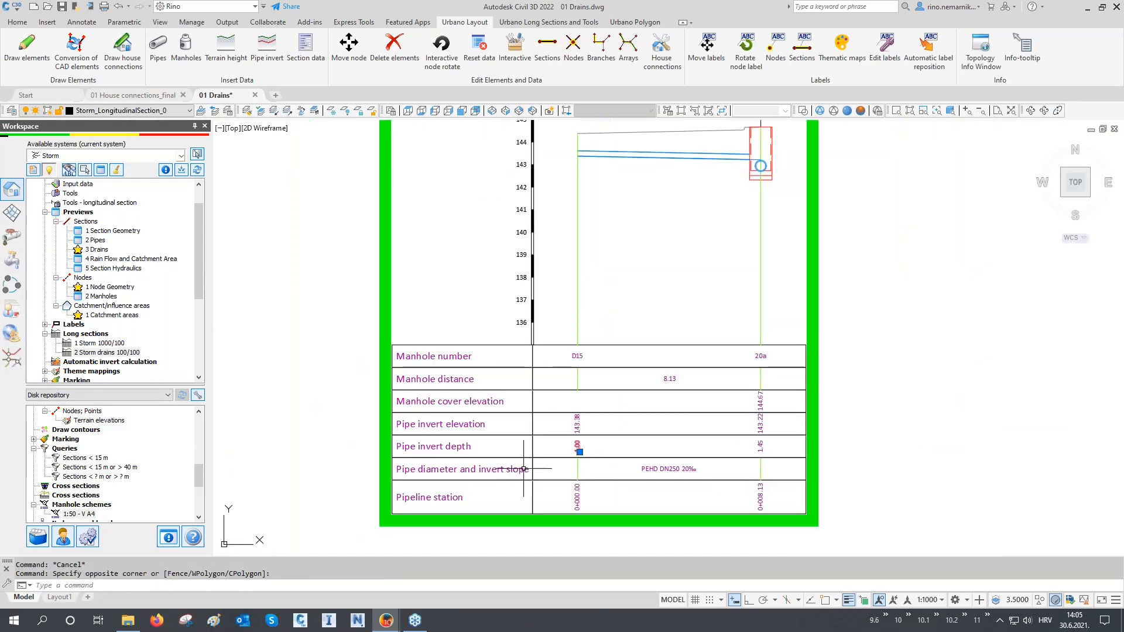
middle_drag(582, 266, 574, 306)
middle_drag(600, 166, 609, 223)
scroll(647, 281, down, 5)
scroll(474, 281, up, 5)
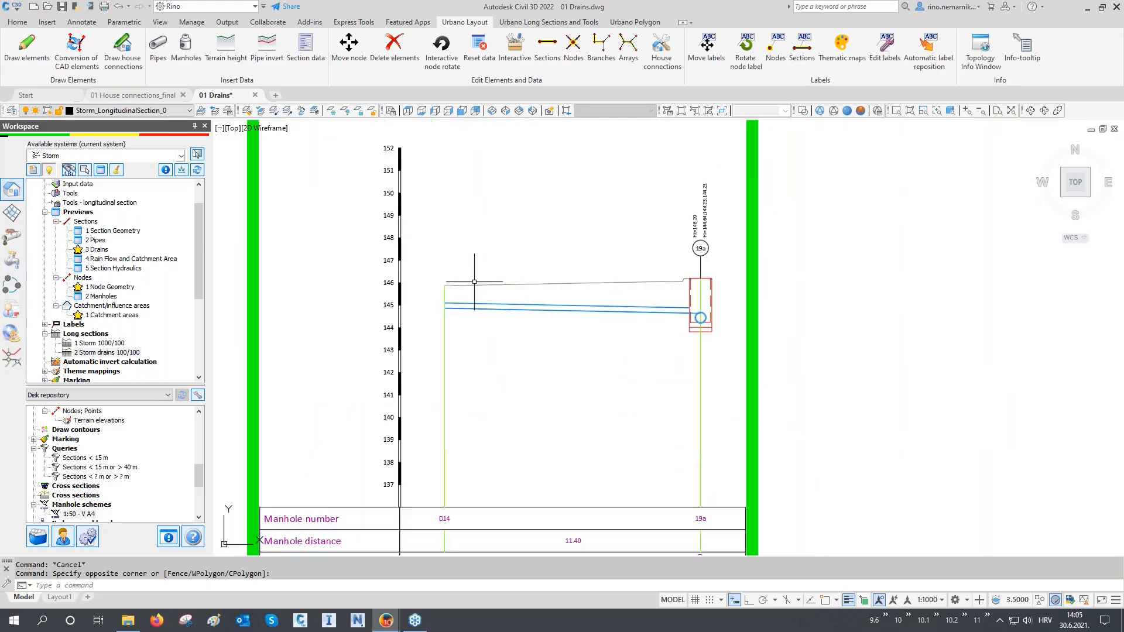
scroll(474, 281, up, 2)
key(Escape)
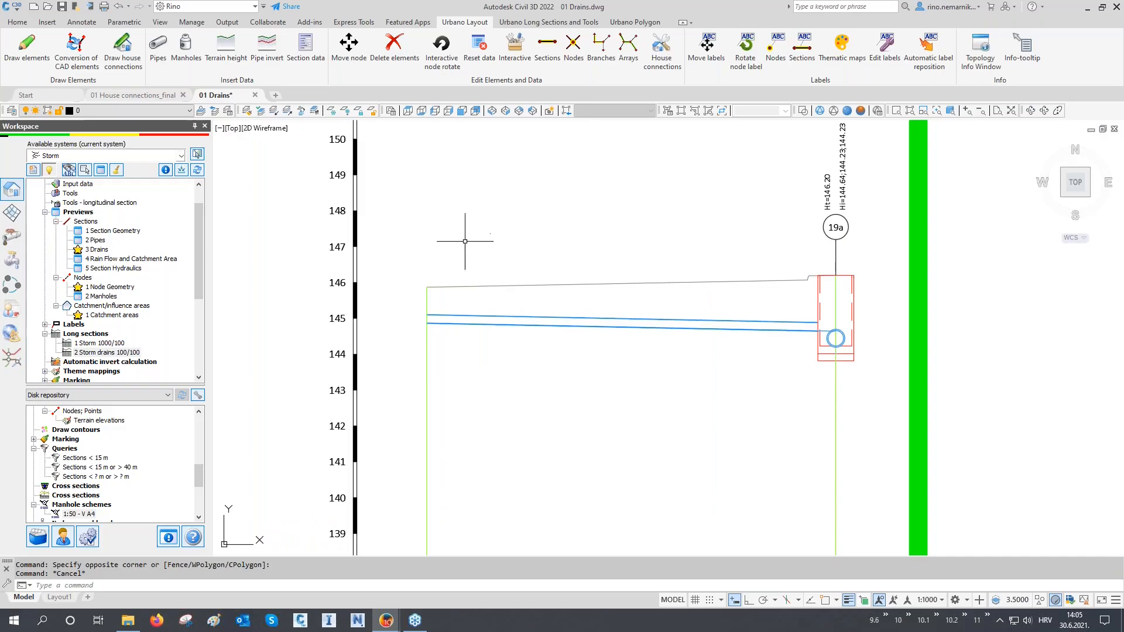
- Save C, D=700 manhole data with 1 m depth below pipe and 0.2 bedding to the subsystem drains
click(188, 59)
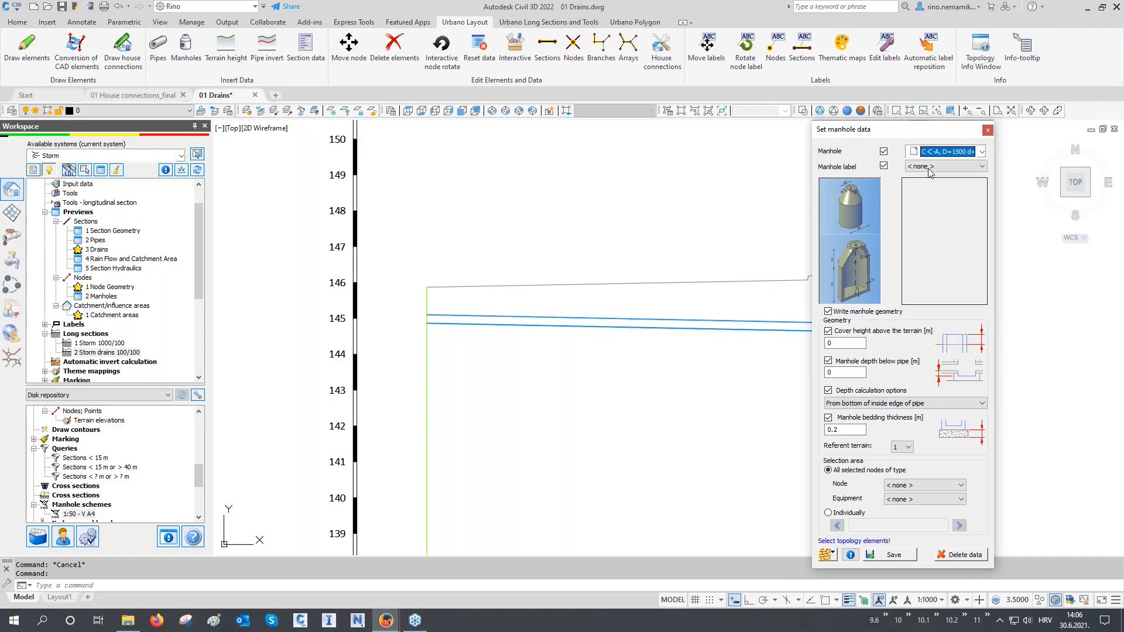
click(938, 154)
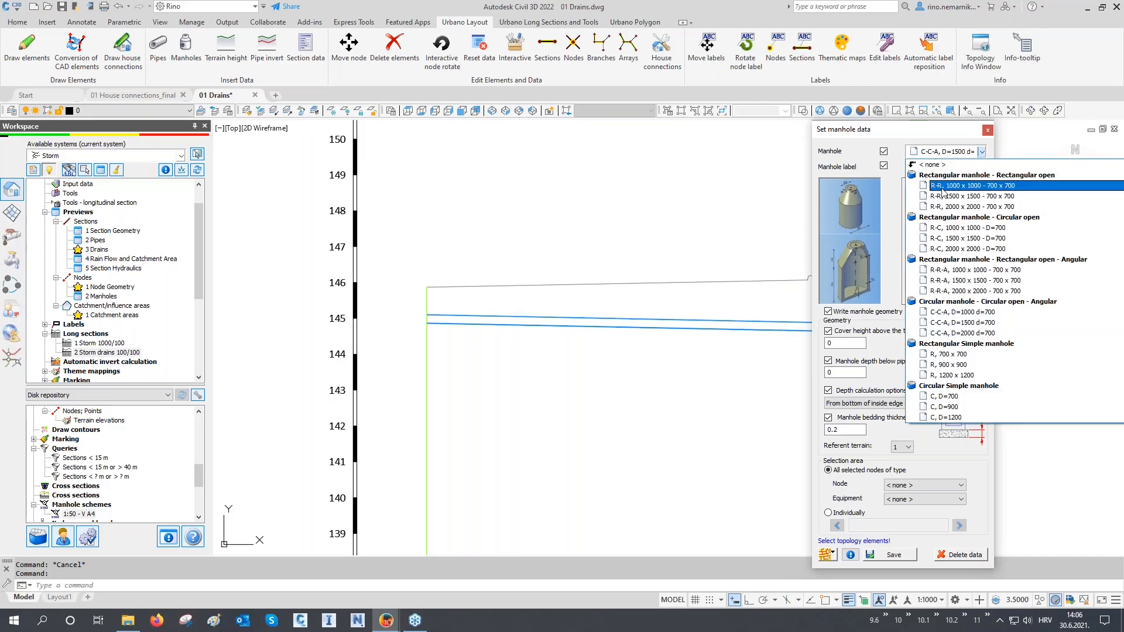
click(966, 397)
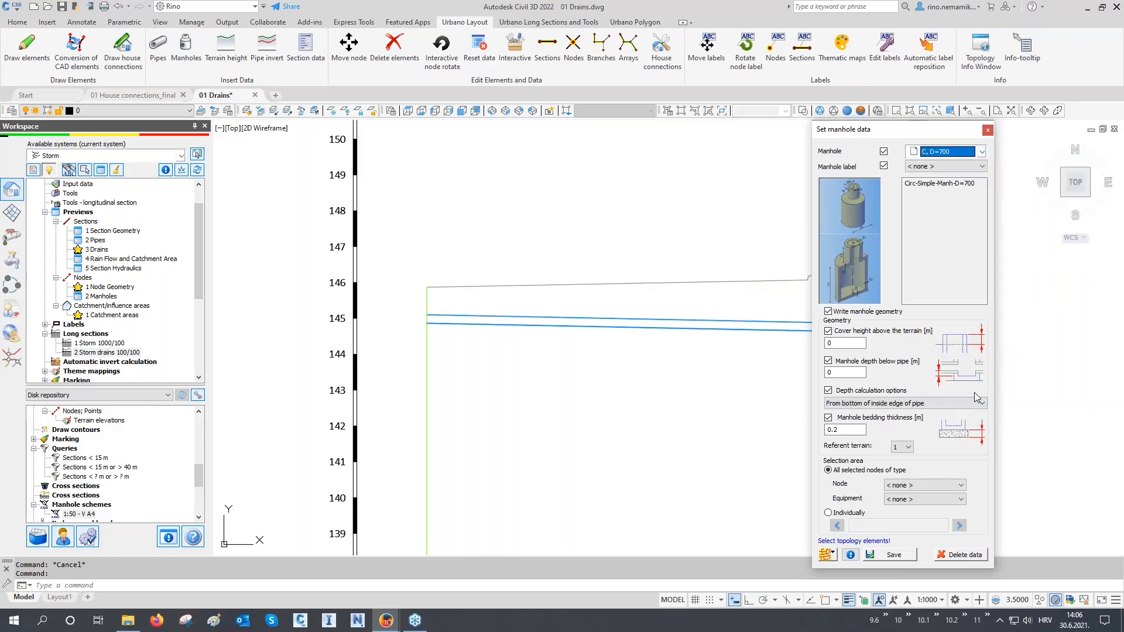
click(863, 373)
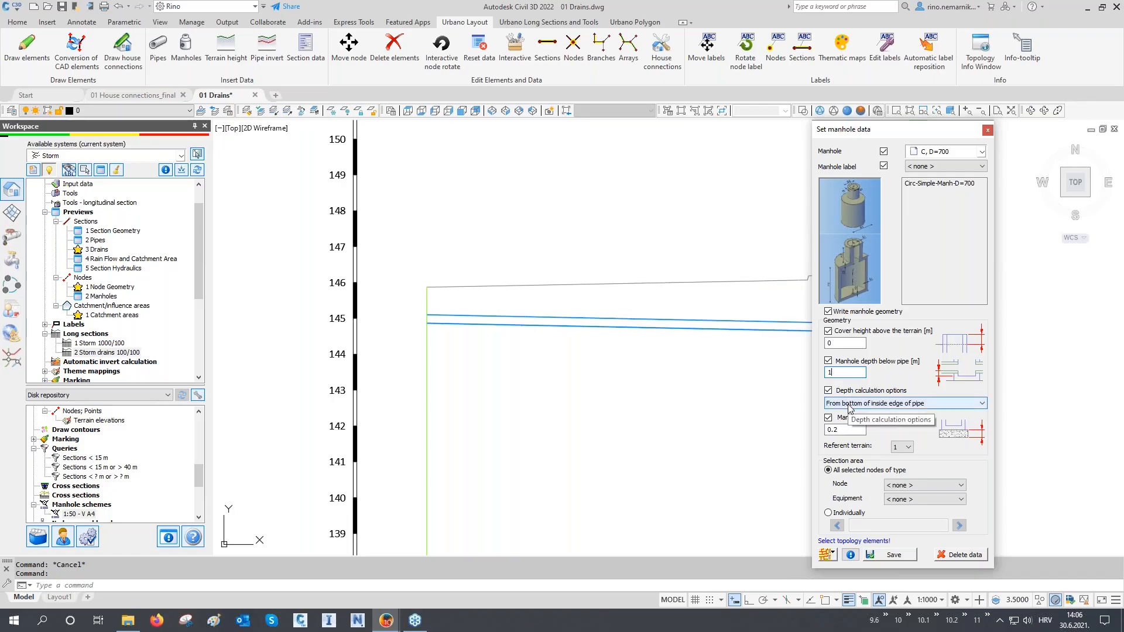
click(844, 431)
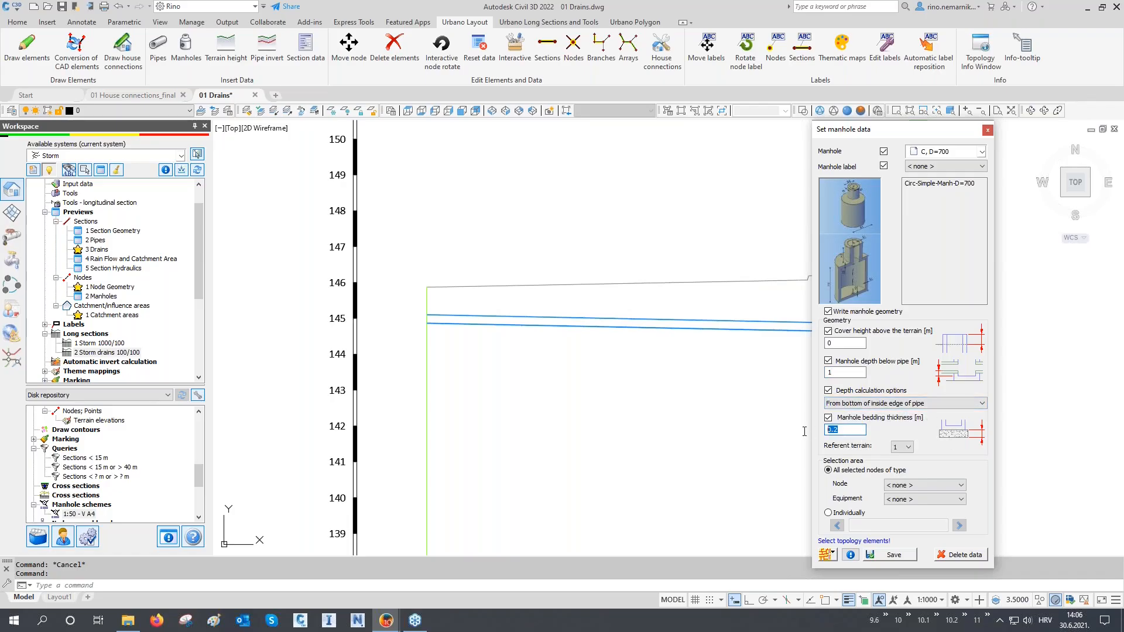
click(833, 557)
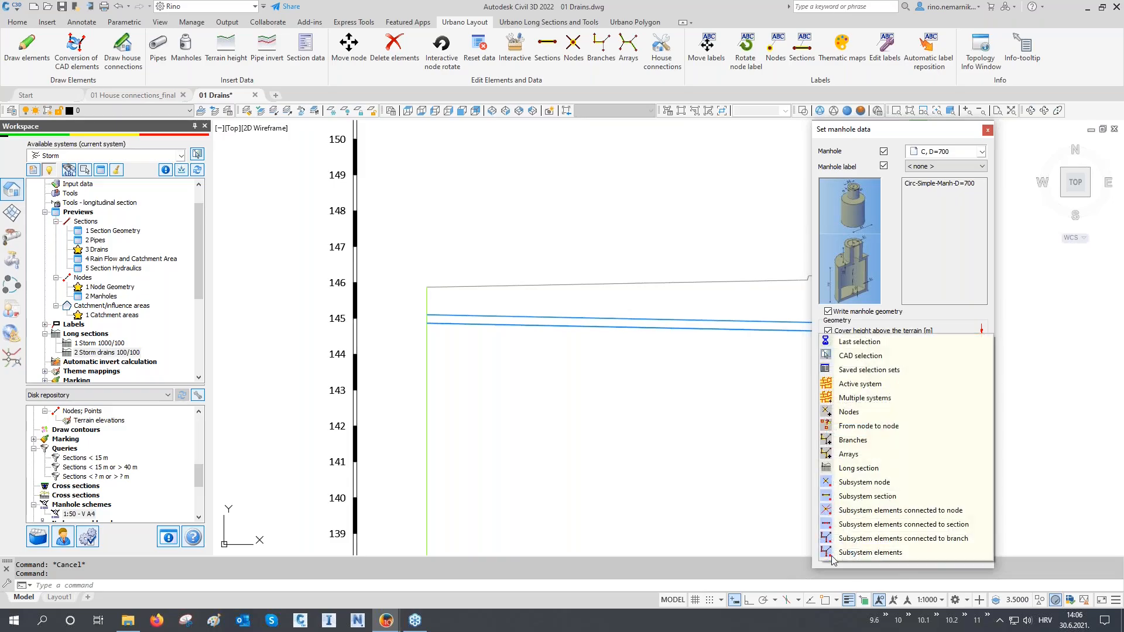
click(865, 553)
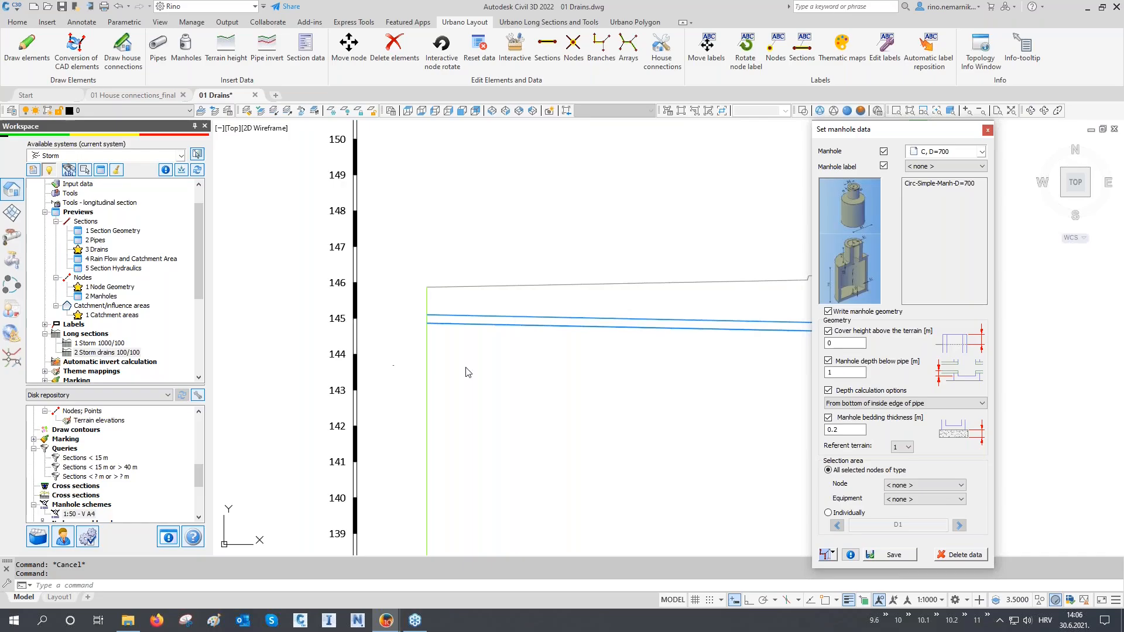
click(891, 557)
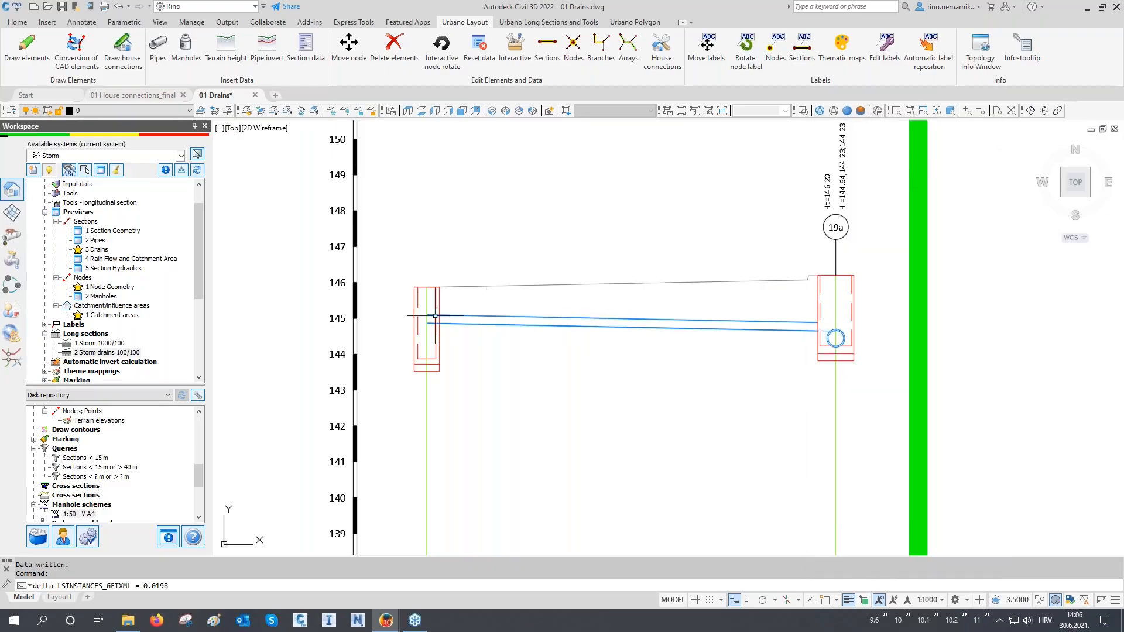
scroll(427, 321, up, 6)
text(l)
key(Return)
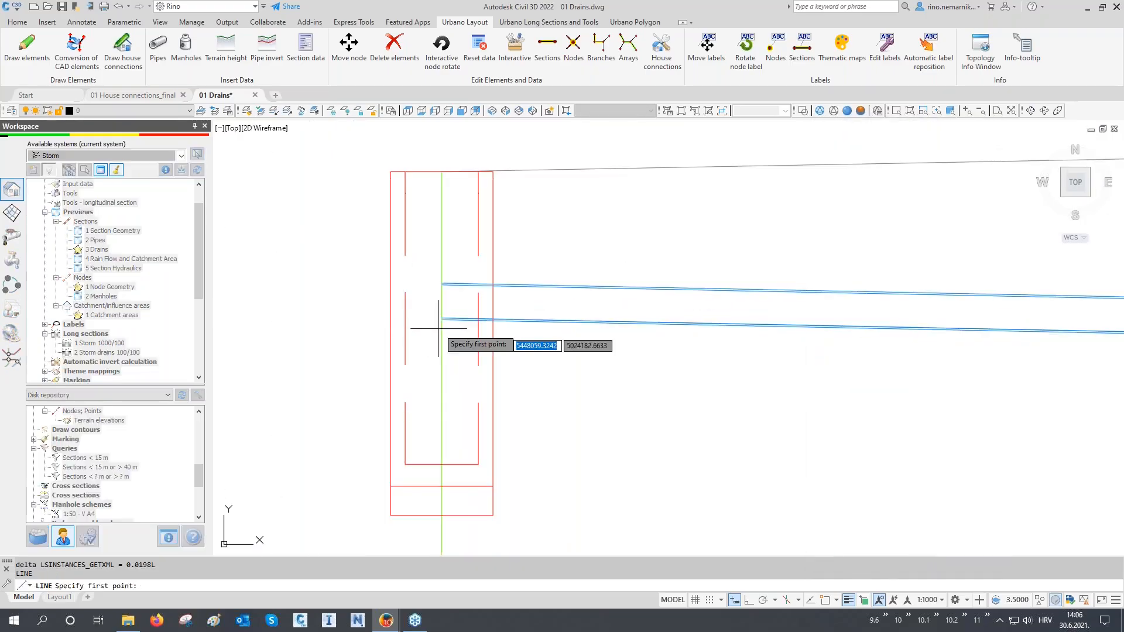
scroll(438, 319, up, 4)
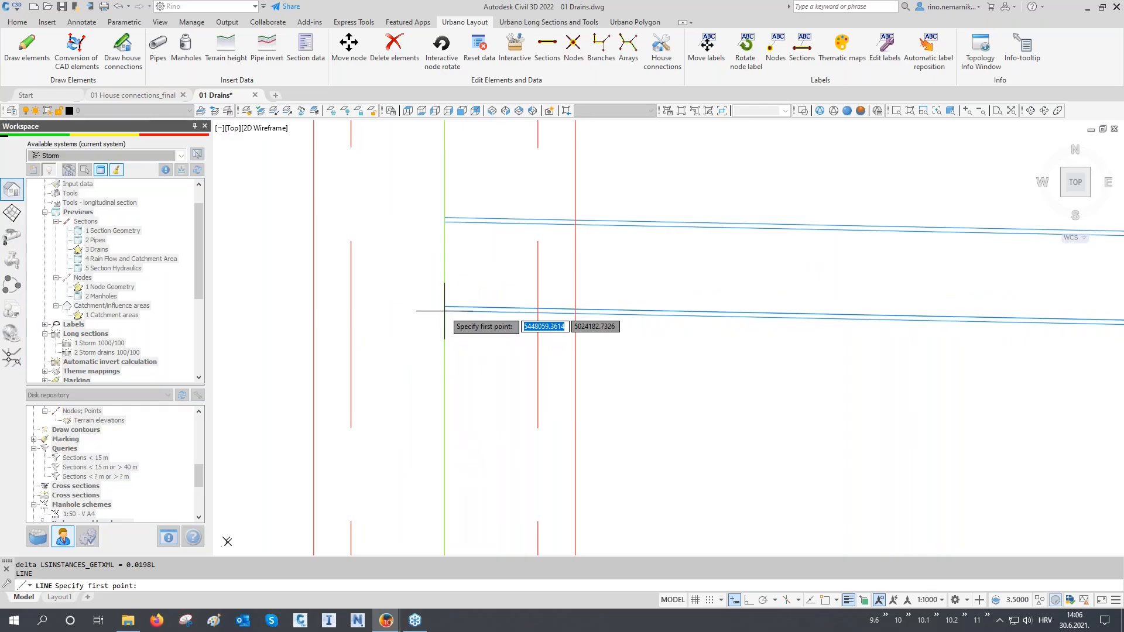
key(F3)
click(445, 310)
scroll(445, 310, down, 4)
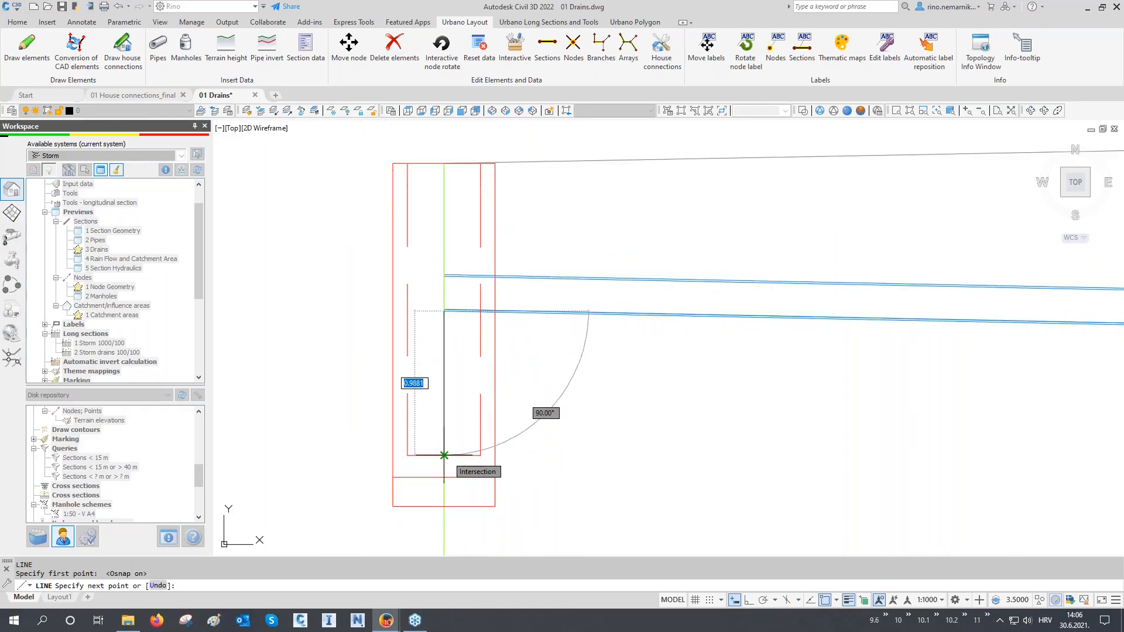
key(Escape)
scroll(446, 311, up, 5)
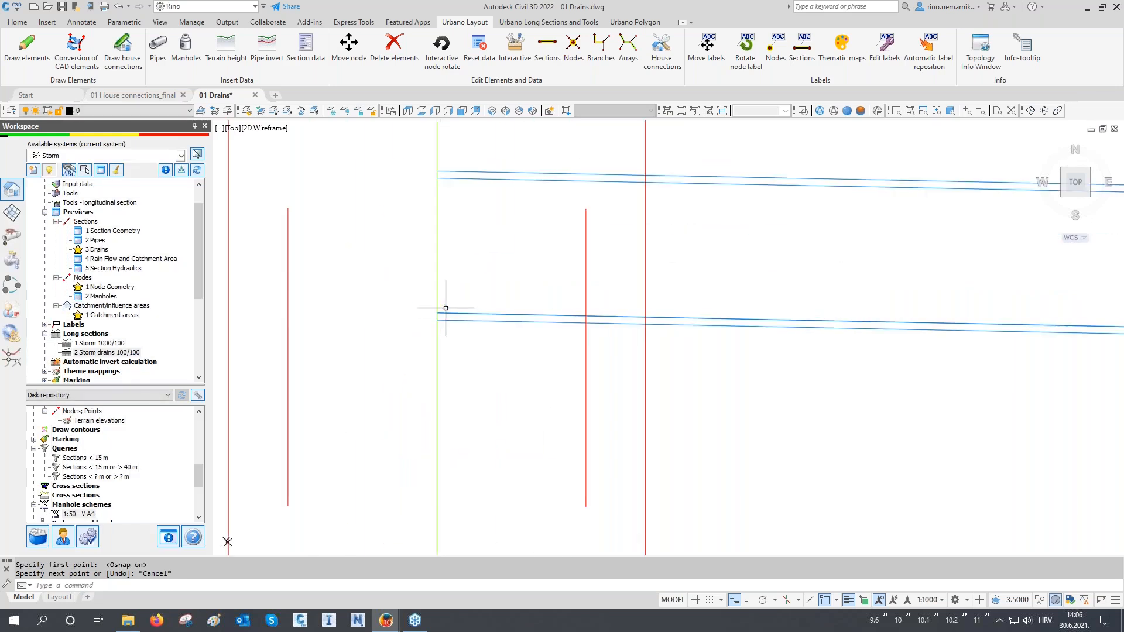
key(Return)
click(437, 313)
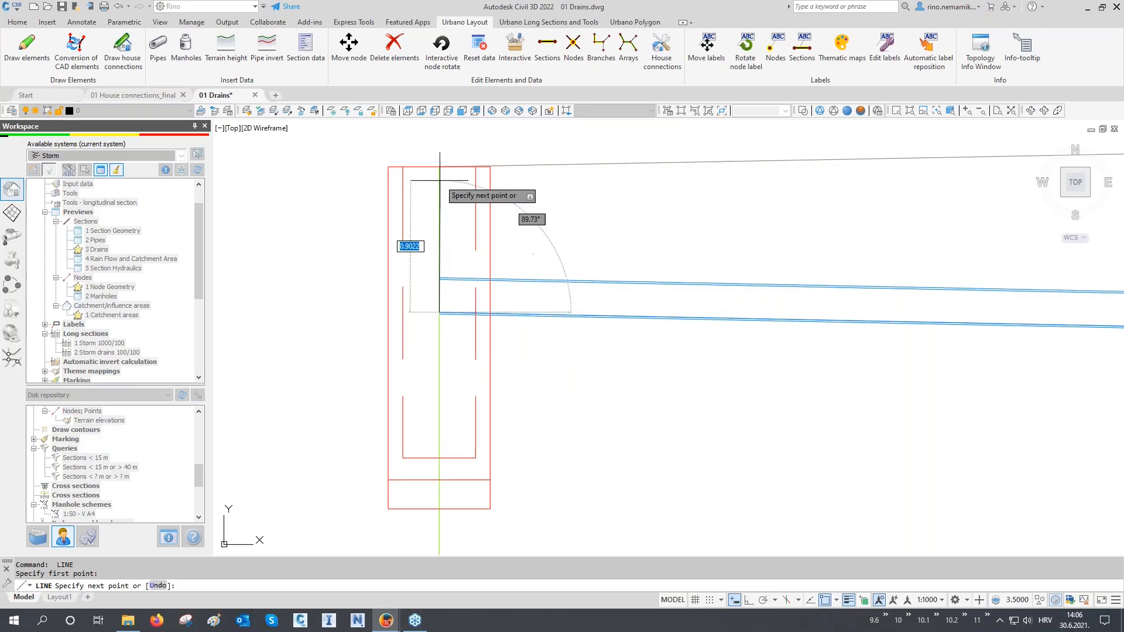
key(Escape)
scroll(419, 272, down, 2)
scroll(421, 275, down, 3)
middle_drag(513, 422, 567, 336)
scroll(585, 506, up, 3)
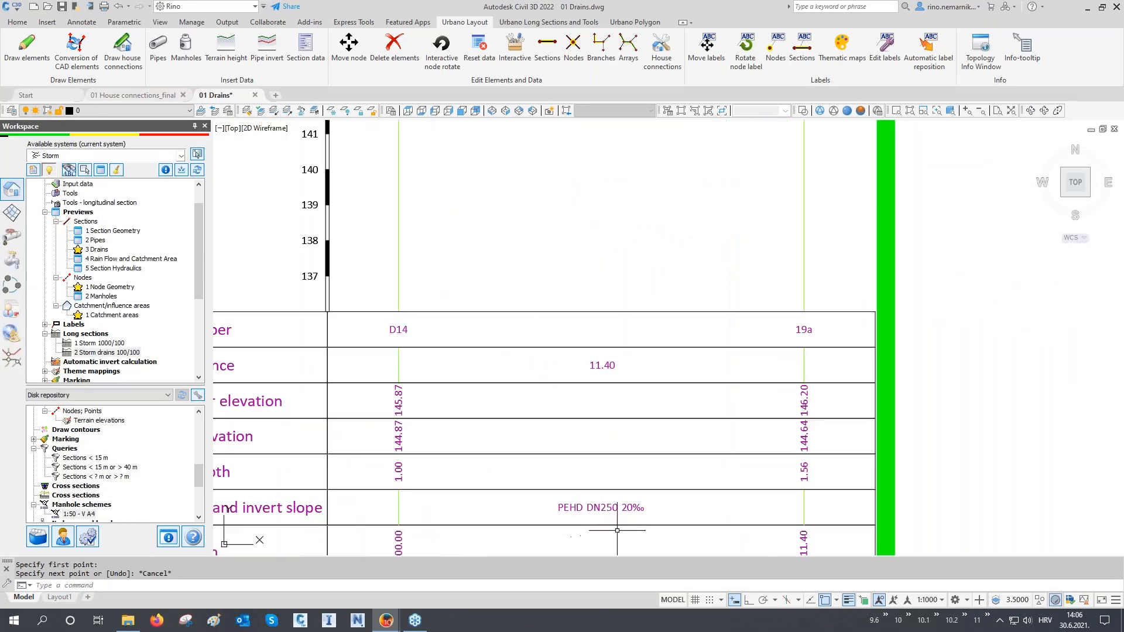
scroll(633, 465, down, 5)
scroll(617, 426, down, 6)
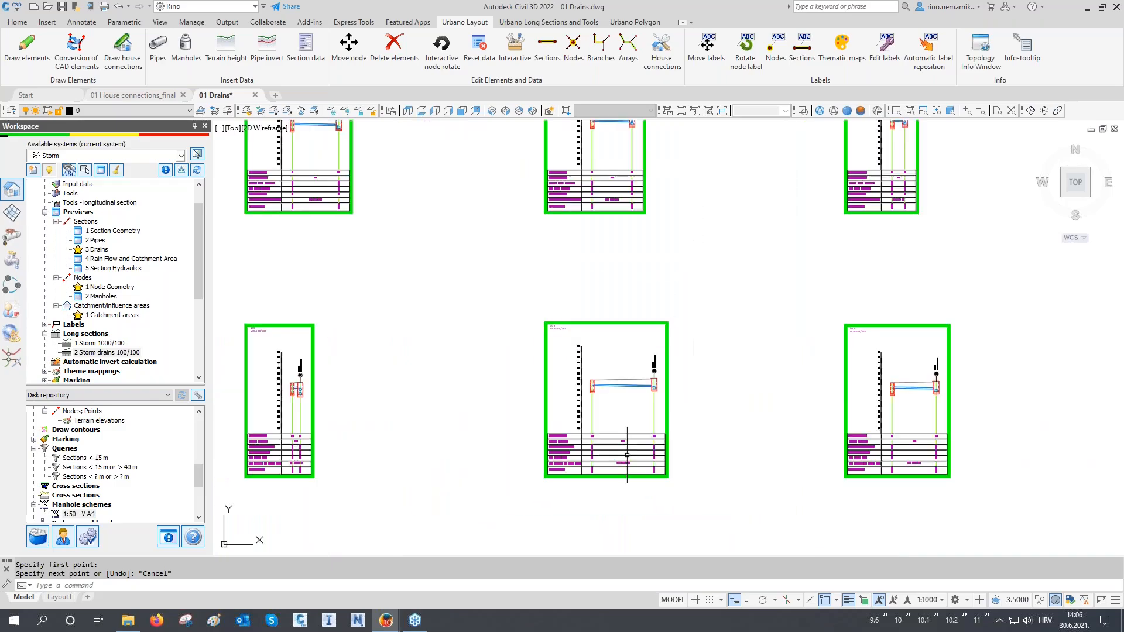
mouse_move(476, 439)
middle_down()
mouse_move(679, 401)
mouse_move(725, 375)
middle_up()
key(Escape)
key(Escape)
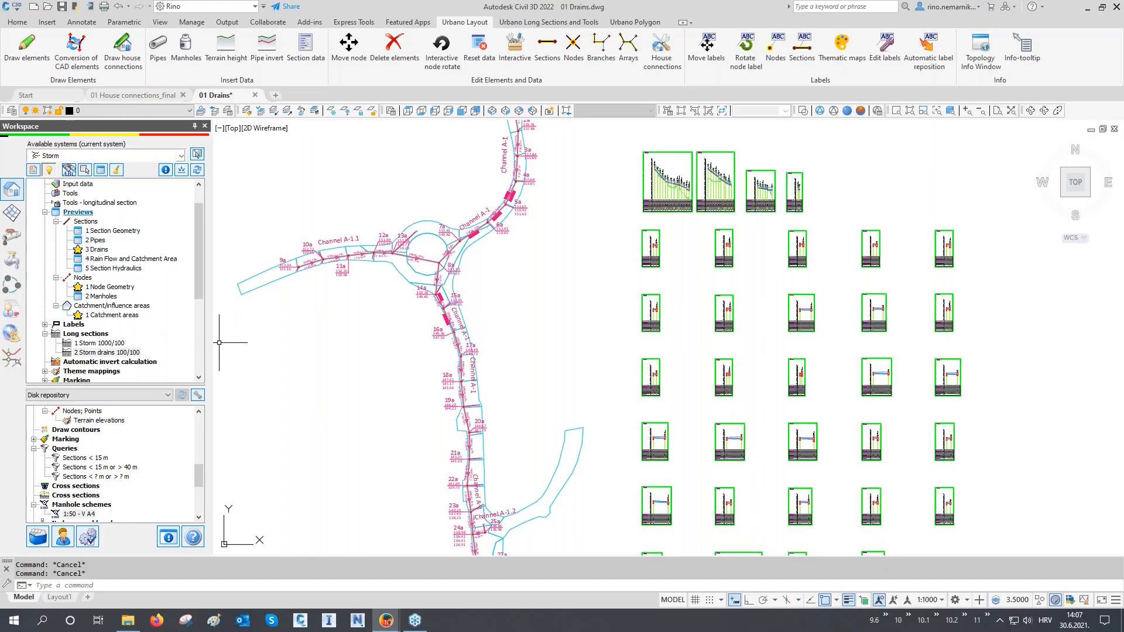
- Fill the 3 Drains preview with subsystem elements and copy all rows D1–D29
double_click(98, 252)
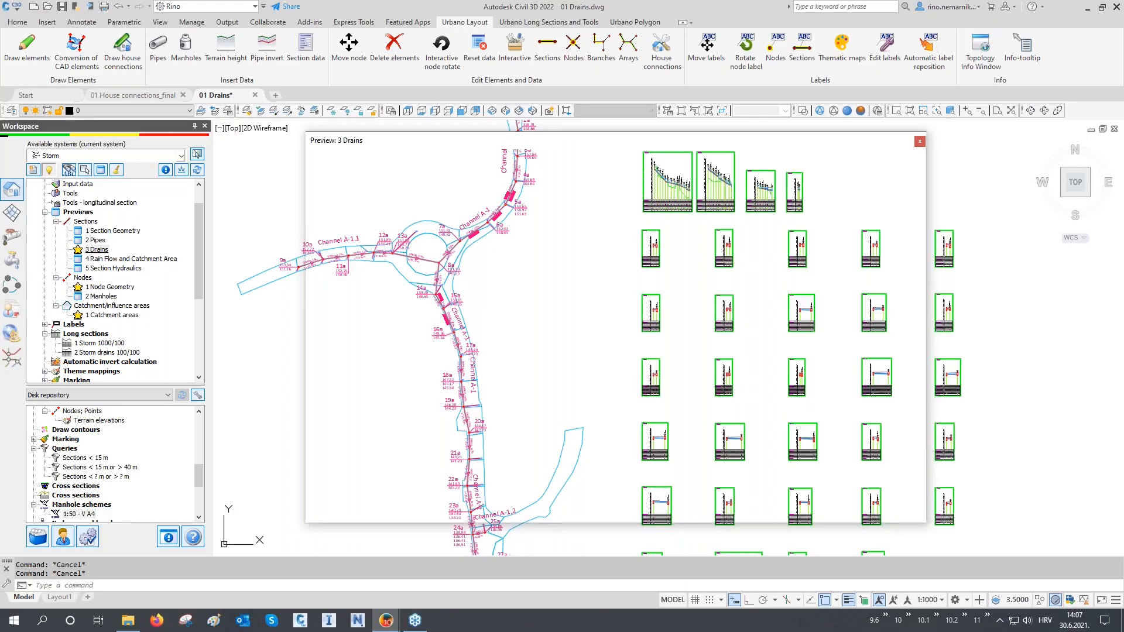
click(332, 509)
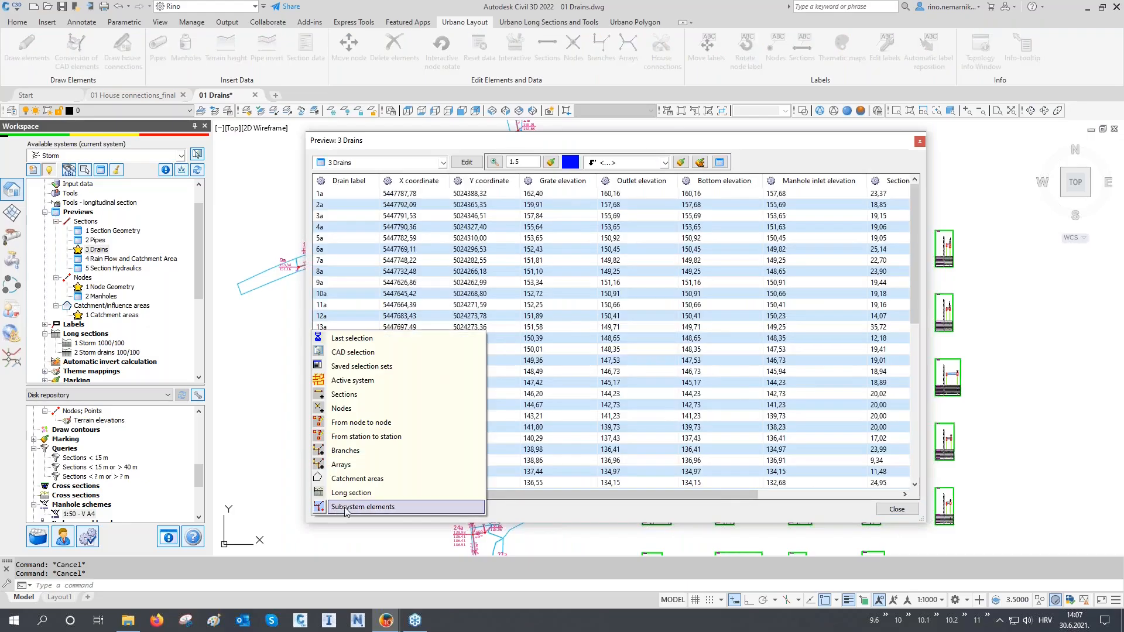
click(362, 507)
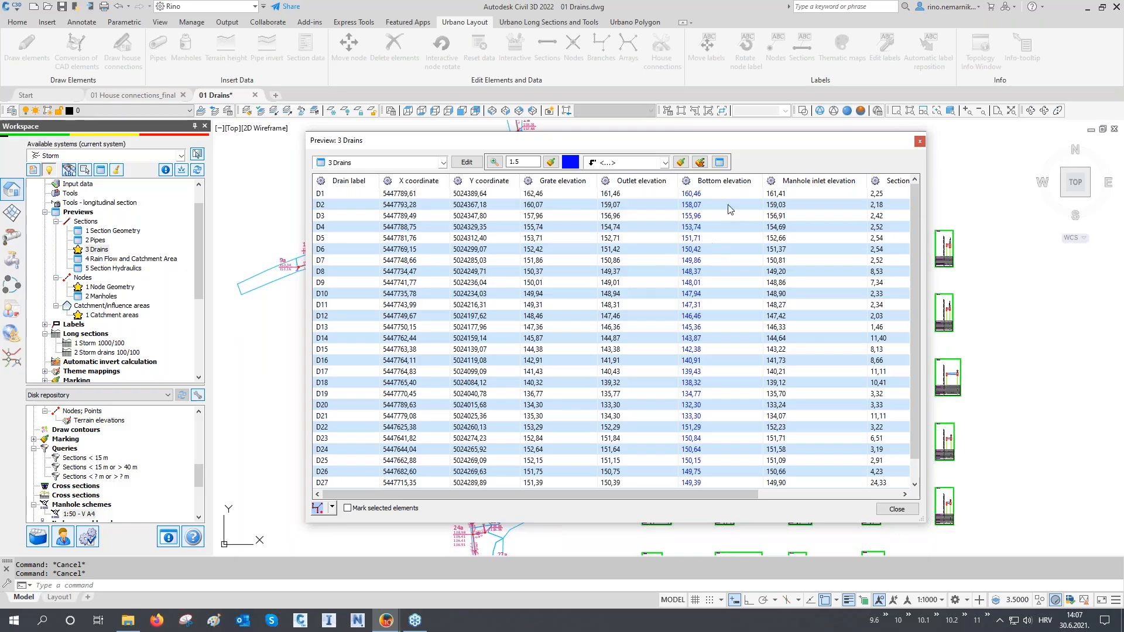
drag(735, 494, 894, 500)
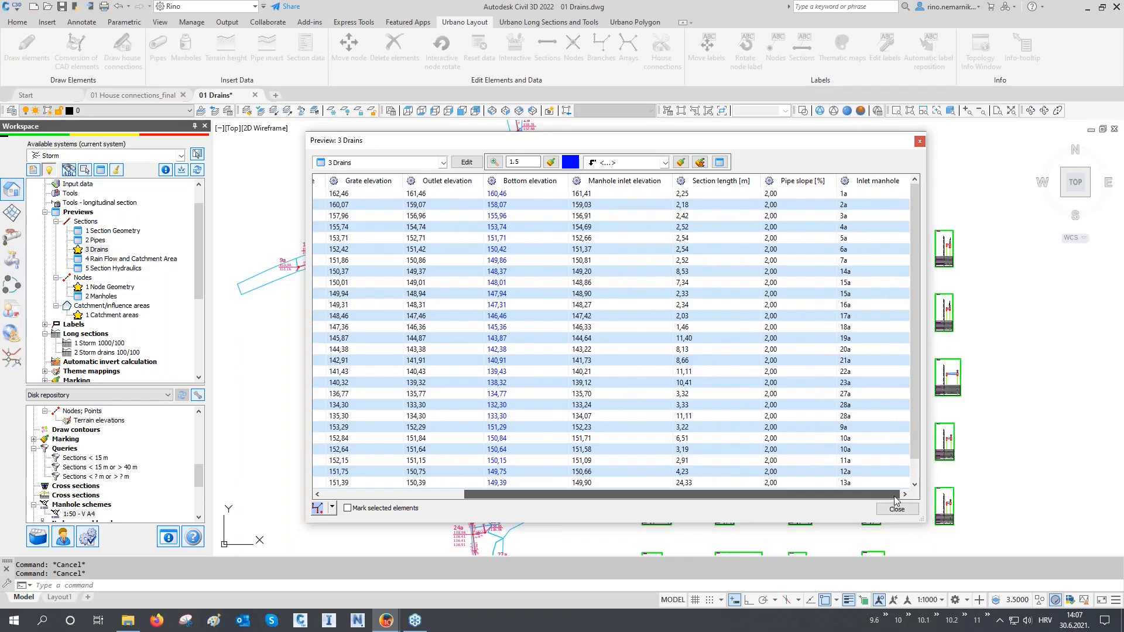
drag(884, 499, 752, 498)
click(346, 198)
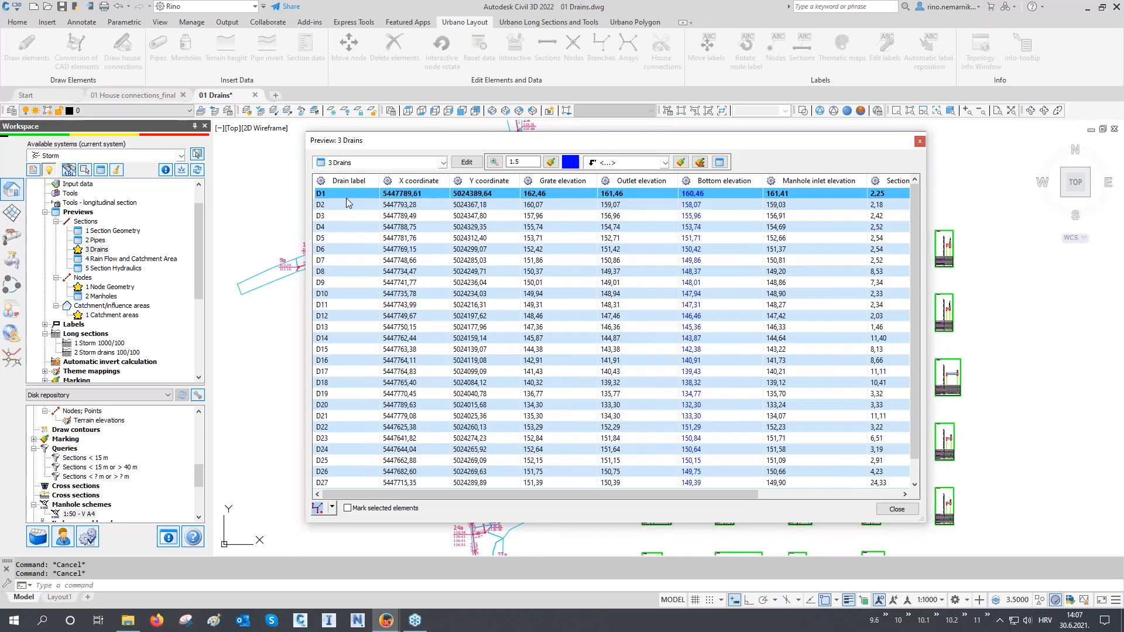
key(ctrl+a)
right_click(347, 195)
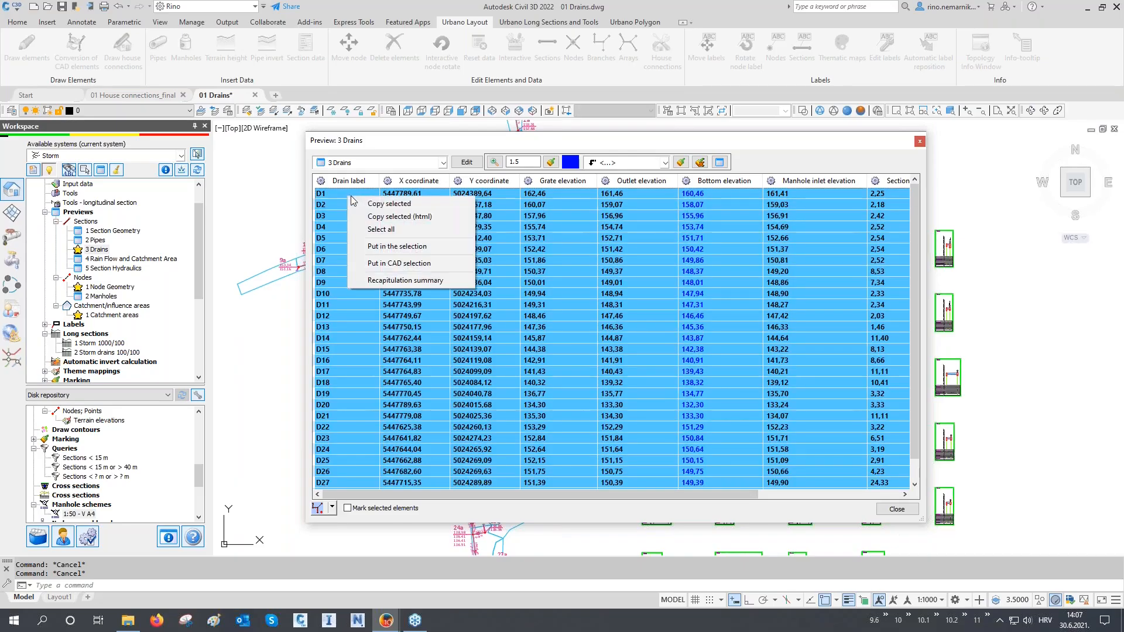
click(377, 206)
- Paste the drain table into a new blank Excel workbook and minimize Excel
click(13, 621)
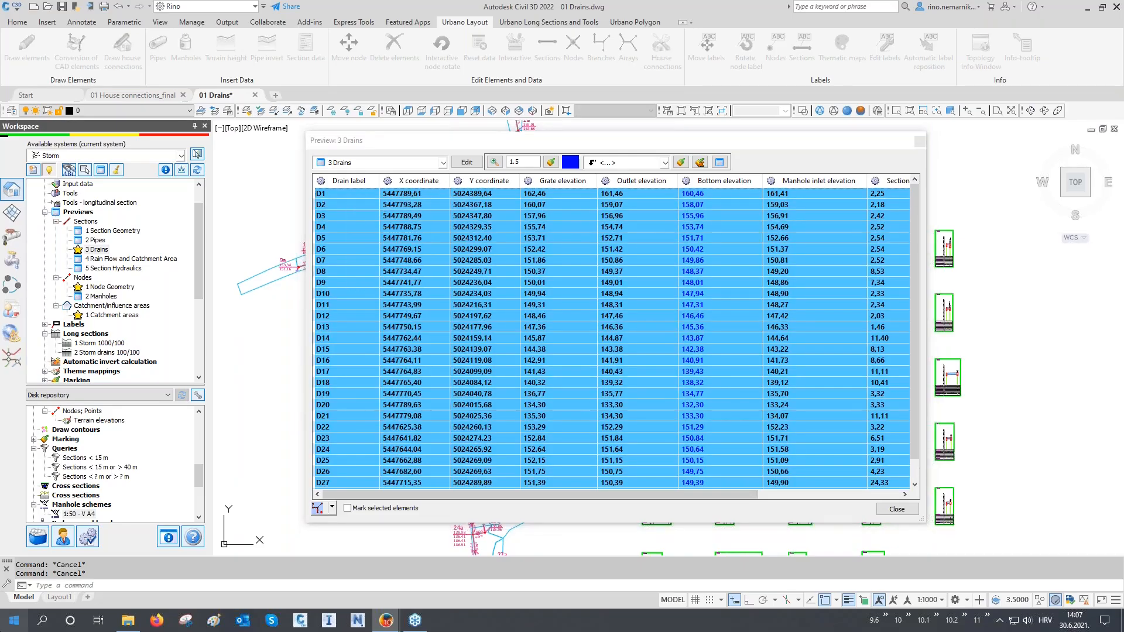
text(ex)
click(104, 304)
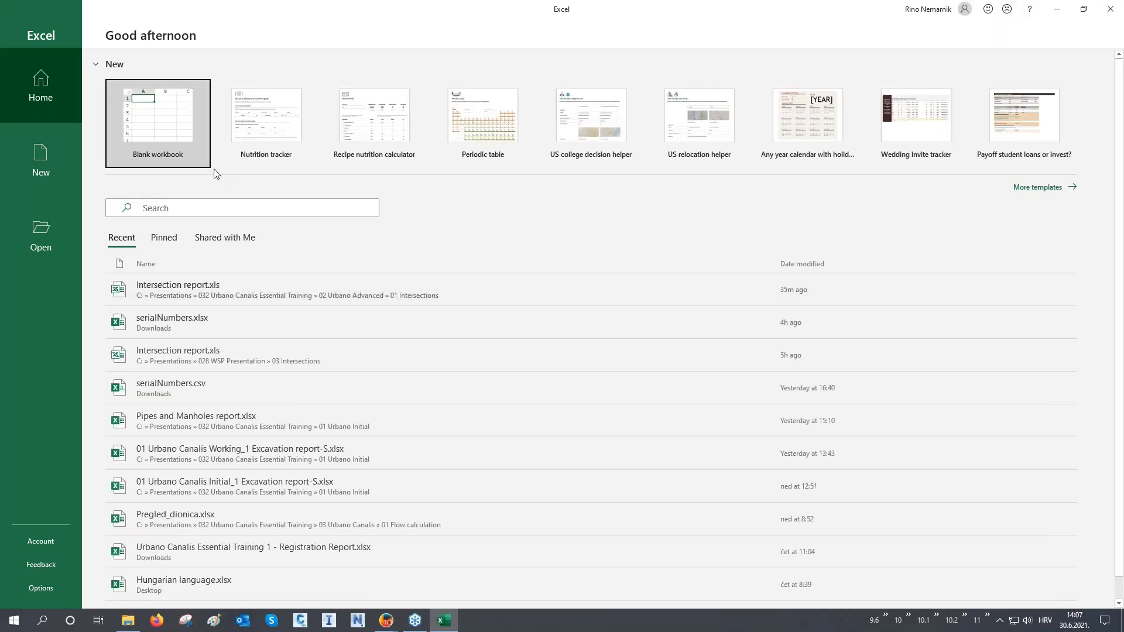
click(176, 126)
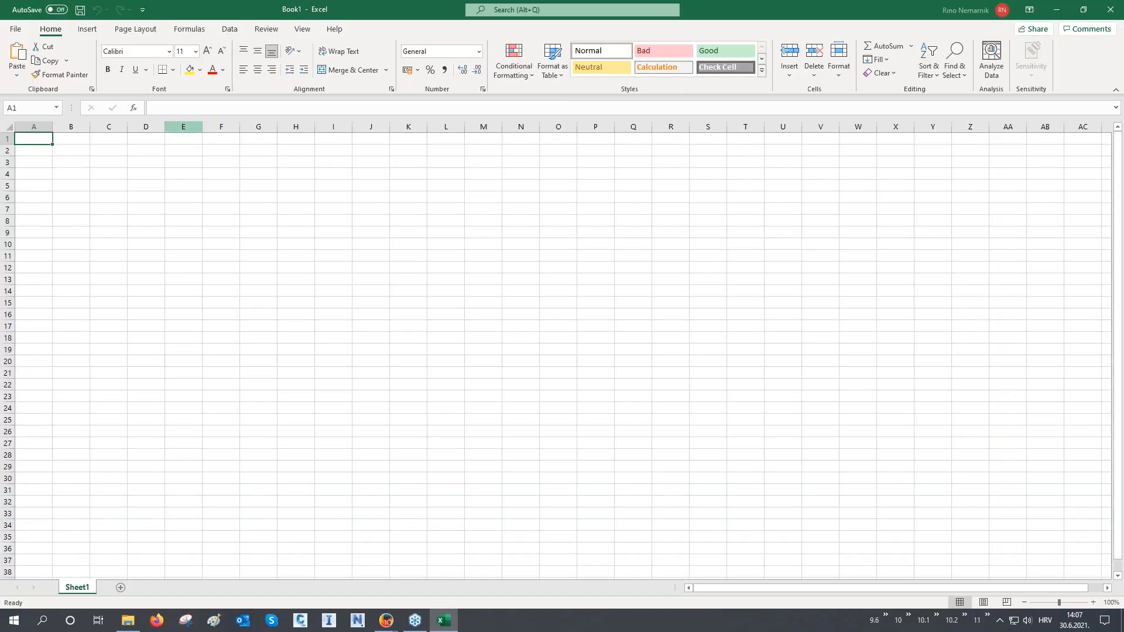
key(ctrl+v)
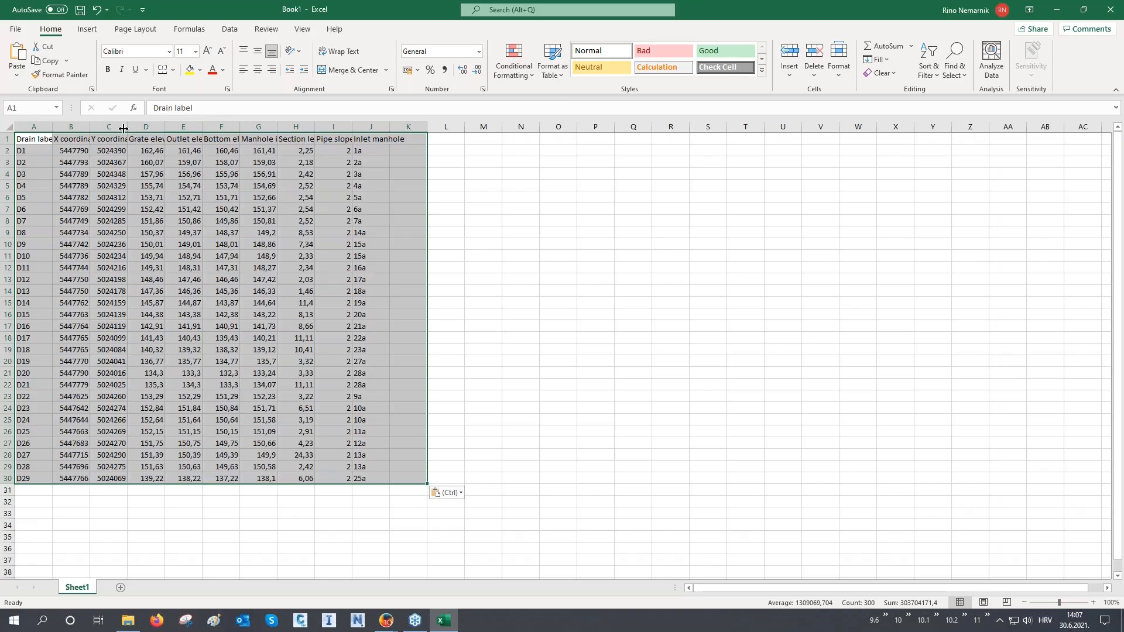
click(36, 139)
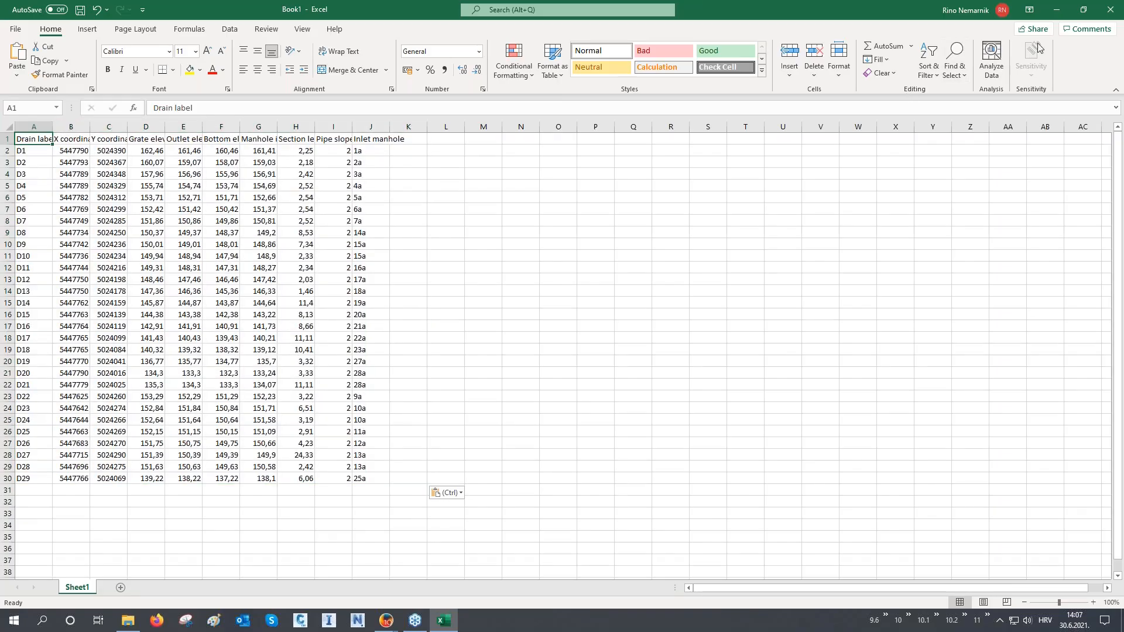
click(1057, 10)
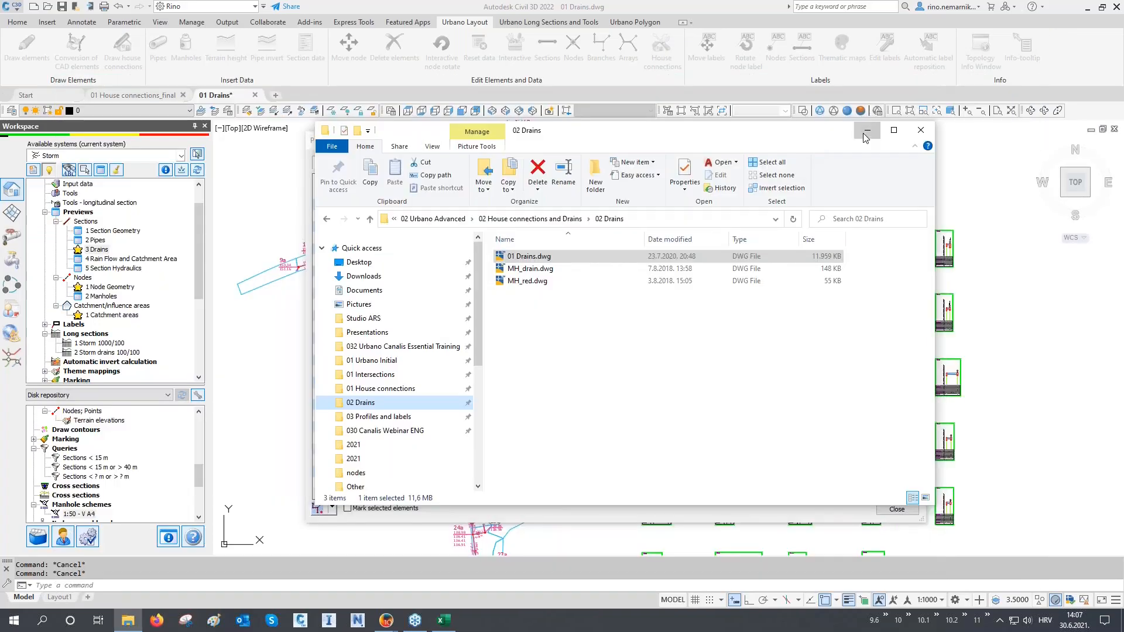
- Minimize the 02 Drains folder, close the 3 Drains preview, and pan to the drain network
click(867, 130)
click(897, 511)
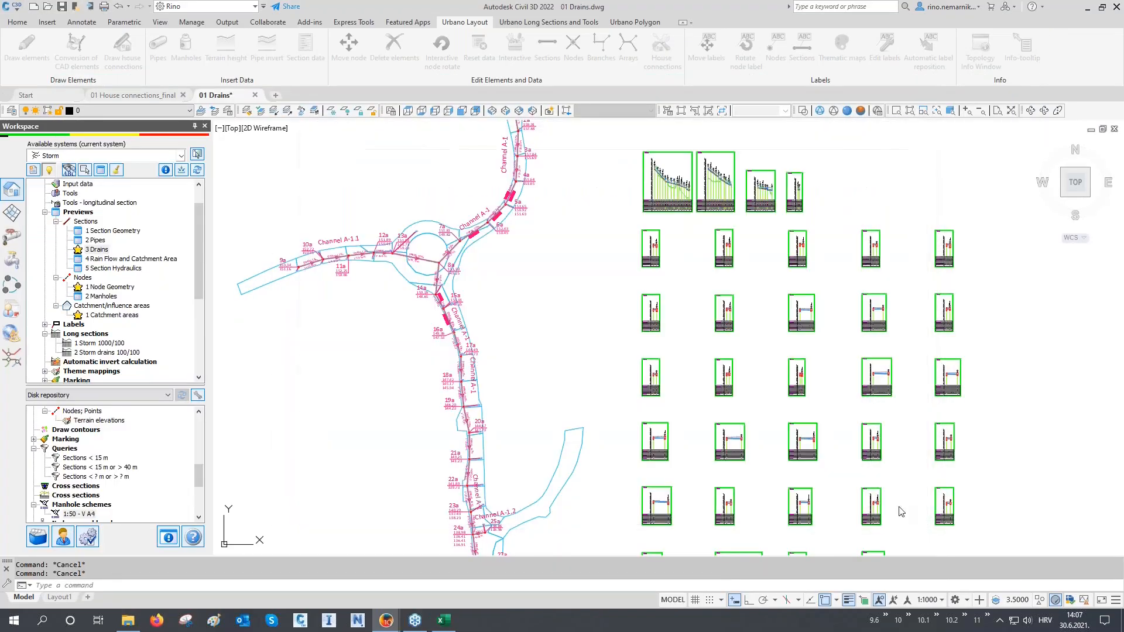
middle_drag(765, 328, 786, 443)
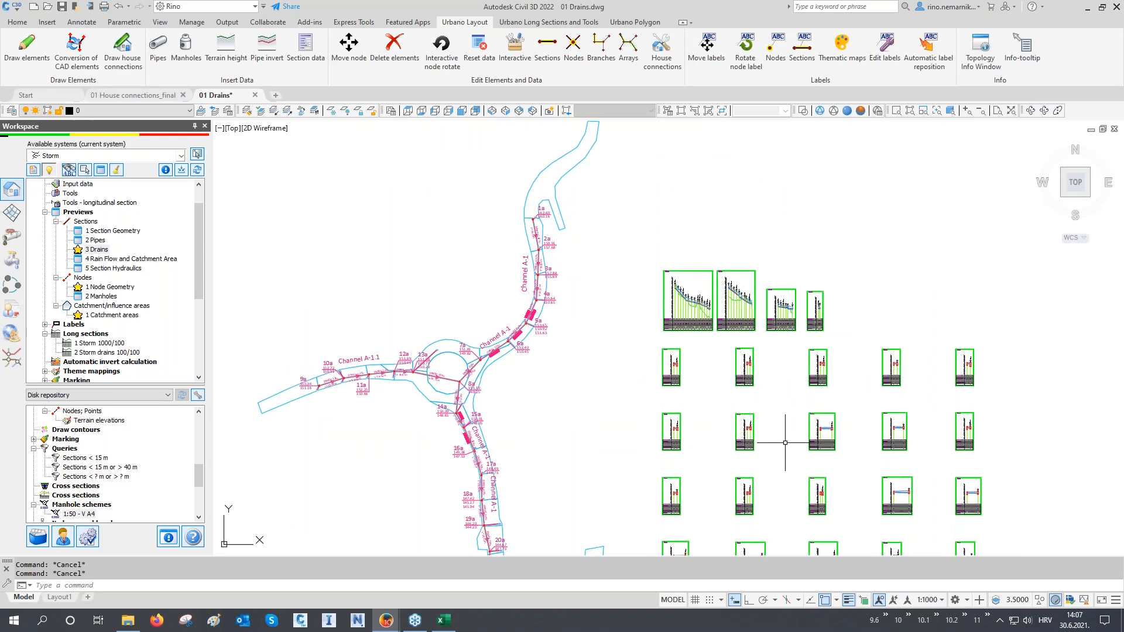